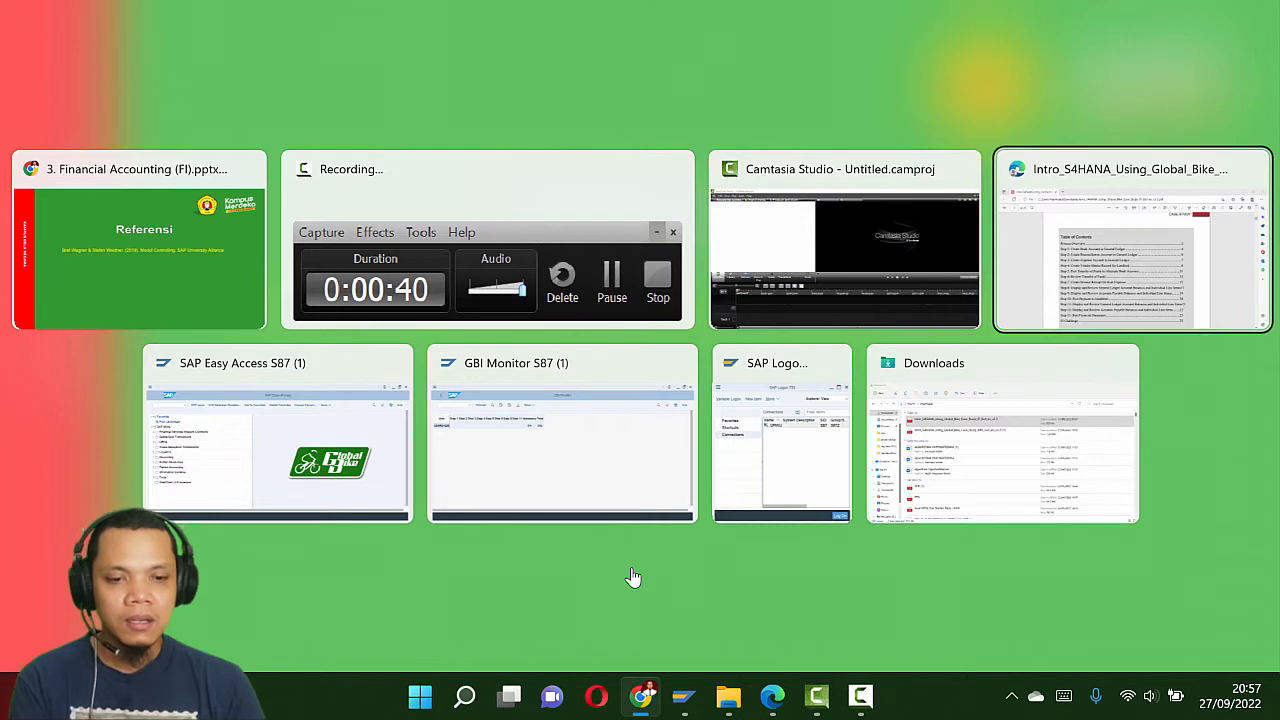
# Step: Open the case study PDF and read the Step 1 instructions for creating a bank account in the general ledger
pyautogui.click(632, 577)
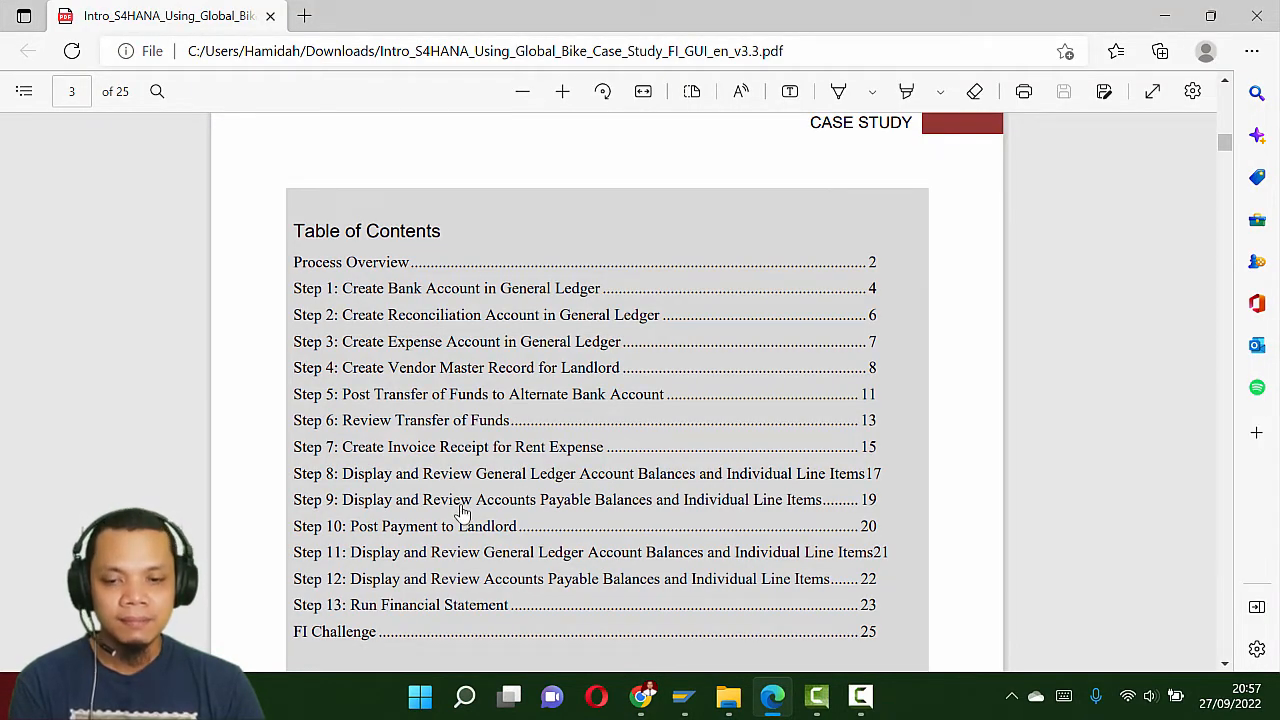
pyautogui.scroll(-2, 466, 460)
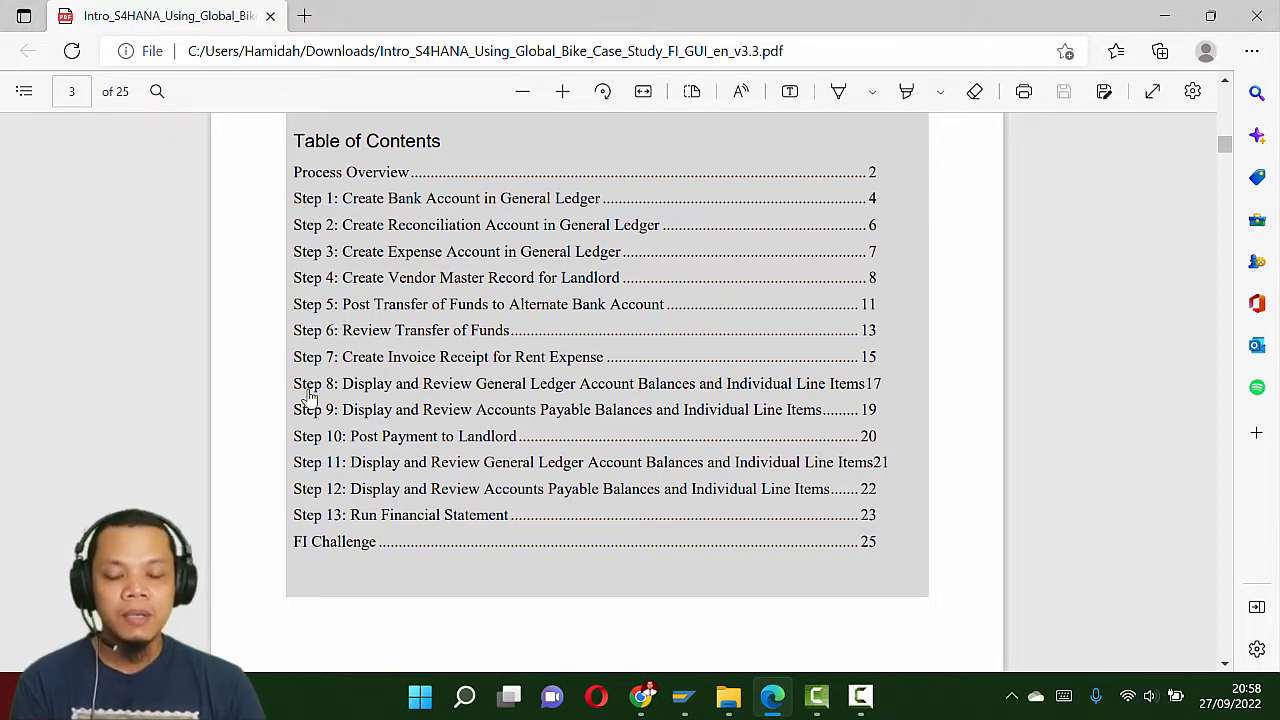
pyautogui.click(529, 201)
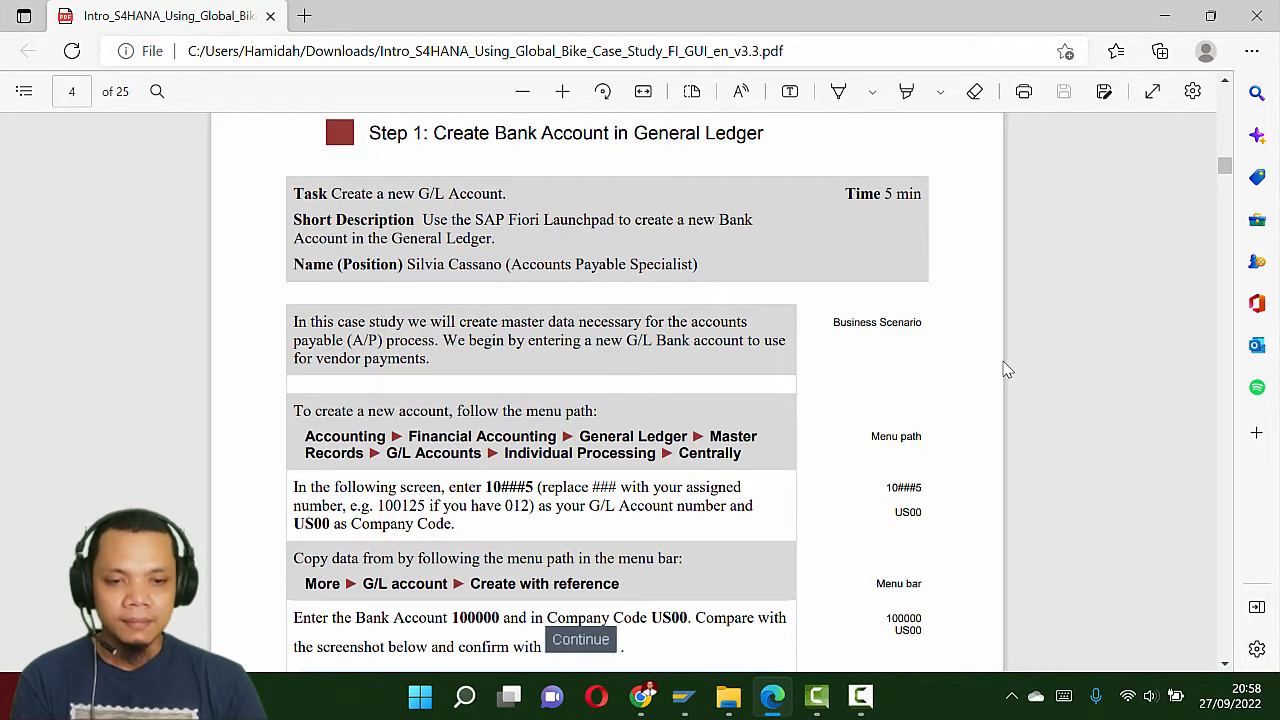
pyautogui.scroll(1, 1122, 386)
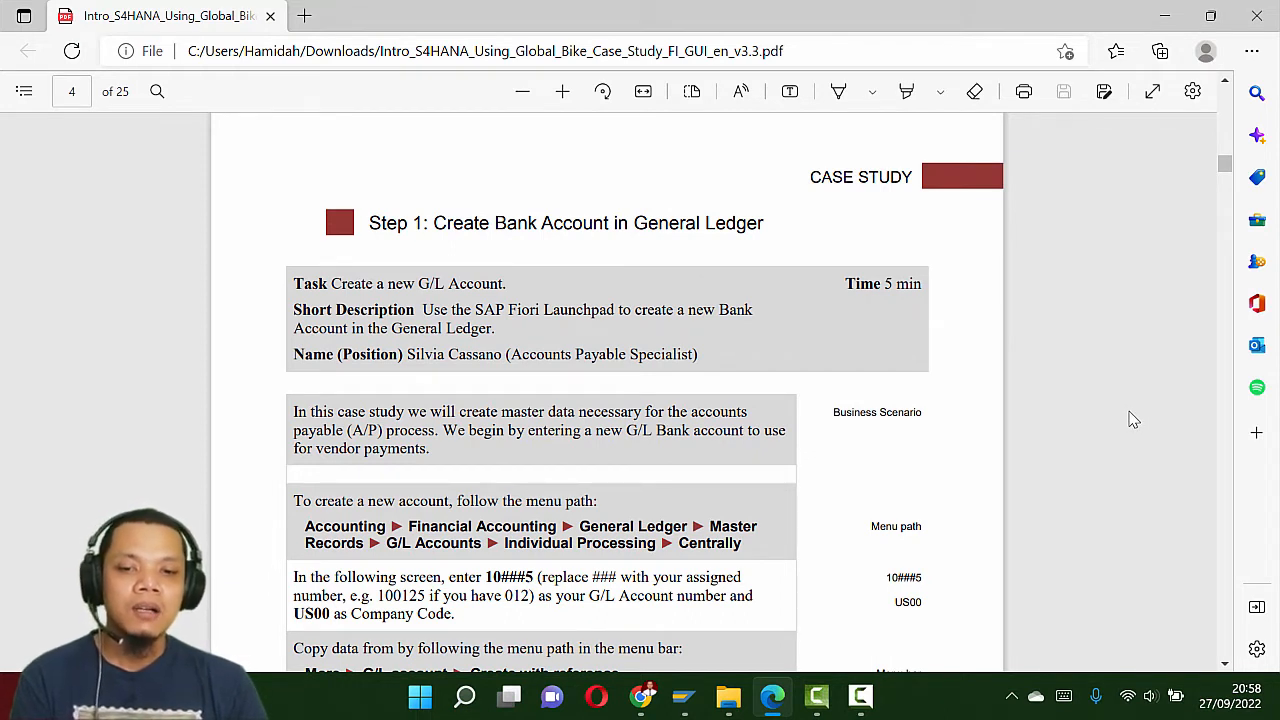
pyautogui.scroll(-1, 1133, 420)
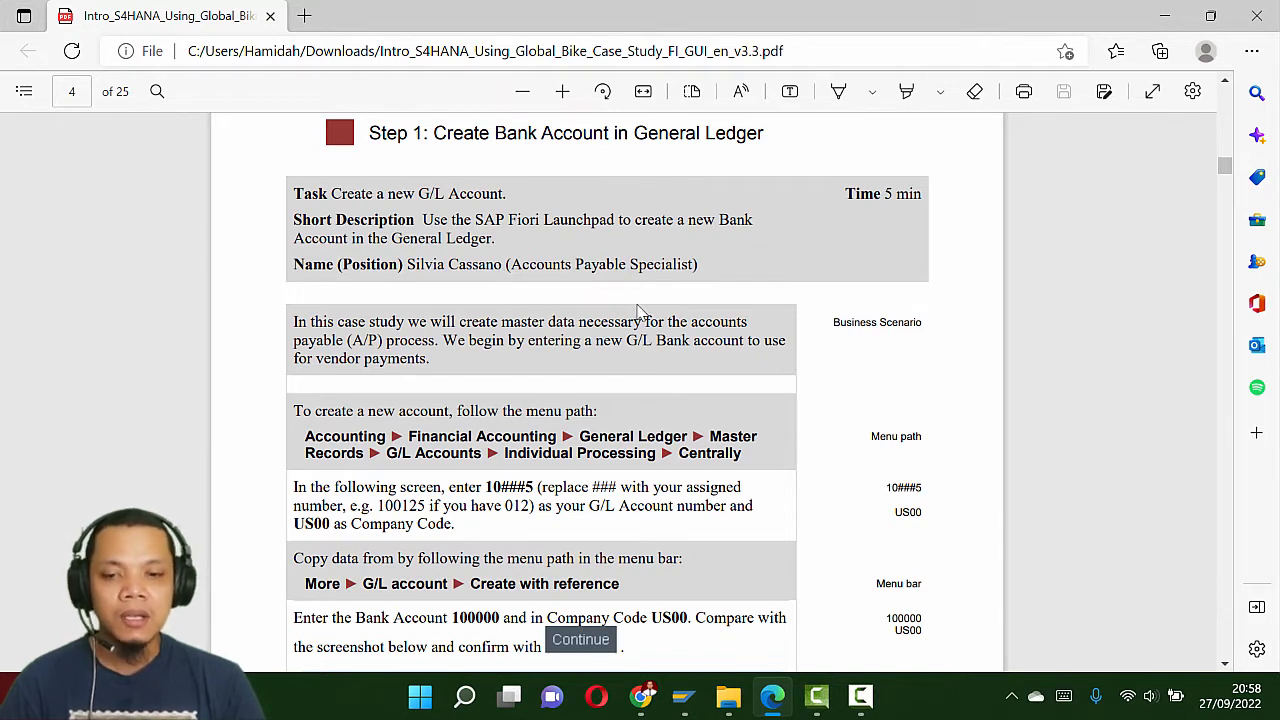
pyautogui.scroll(-1, 640, 312)
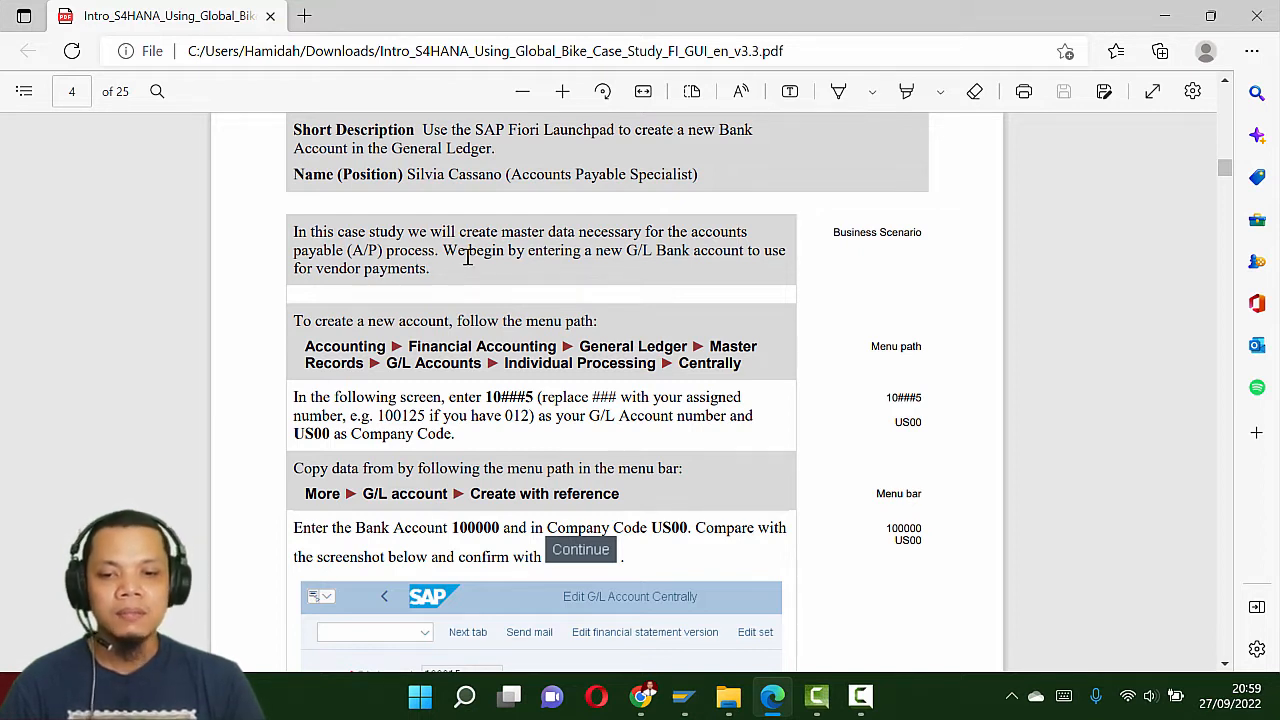
pyautogui.scroll(-1, 598, 315)
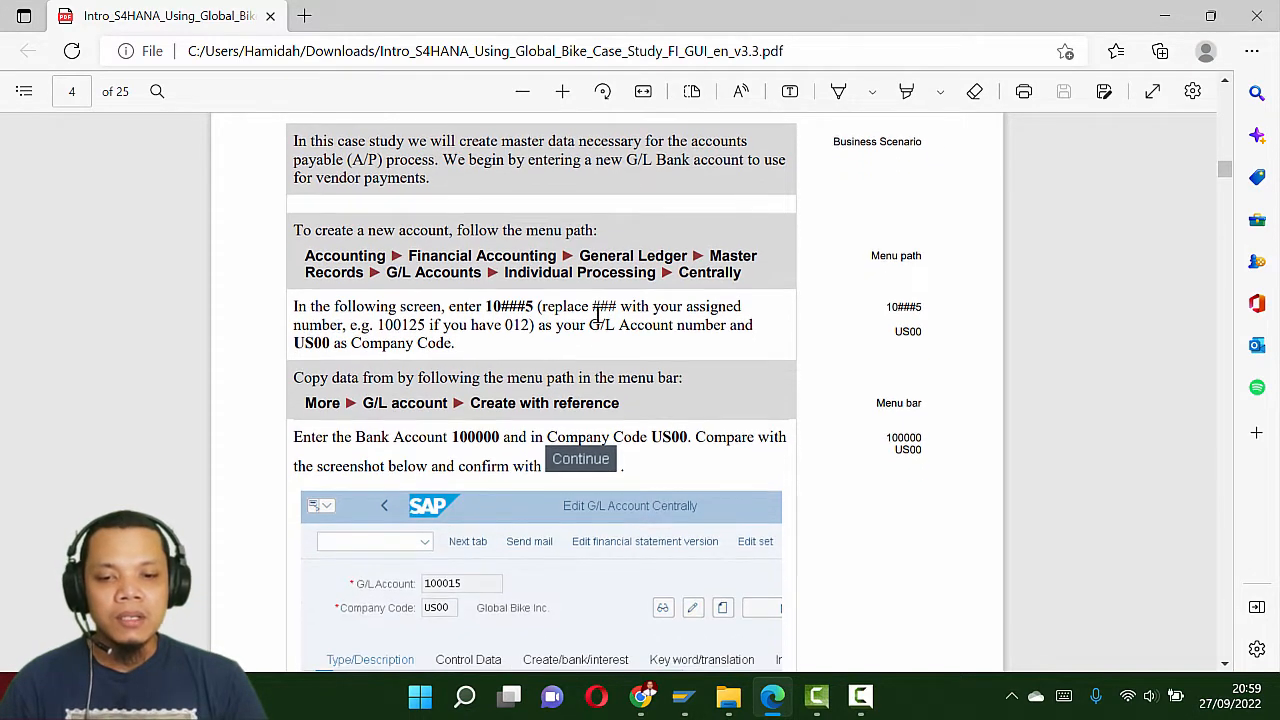
pyautogui.keyDown('ctrl'); pyautogui.scroll(1, 598, 315); pyautogui.keyUp('ctrl')
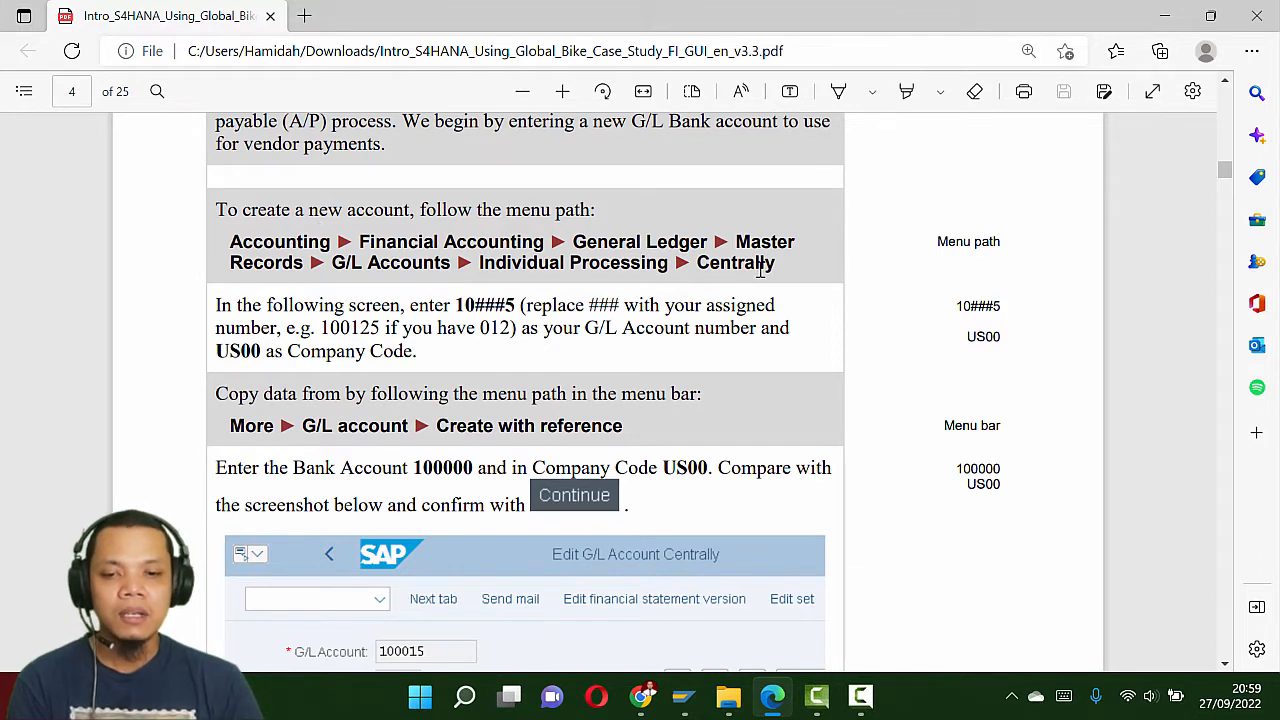
# Step: Switch to SAP Easy Access and expand the Accounting folder and its Financial Accounting subfolder
pyautogui.hotkey('alt', 'Tab')
pyautogui.hotkey('alt', 'Tab')
pyautogui.hotkey('alt', 'Tab')
pyautogui.hotkey('alt', 'Tab')
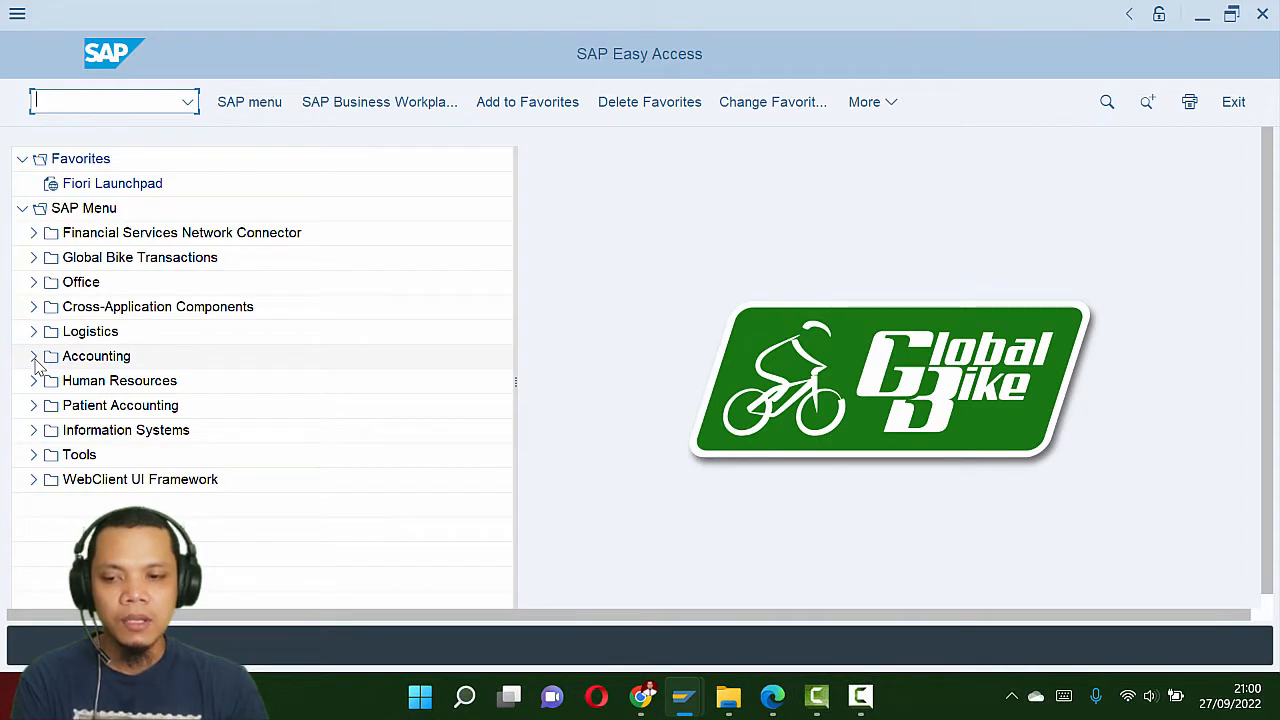
pyautogui.click(34, 358)
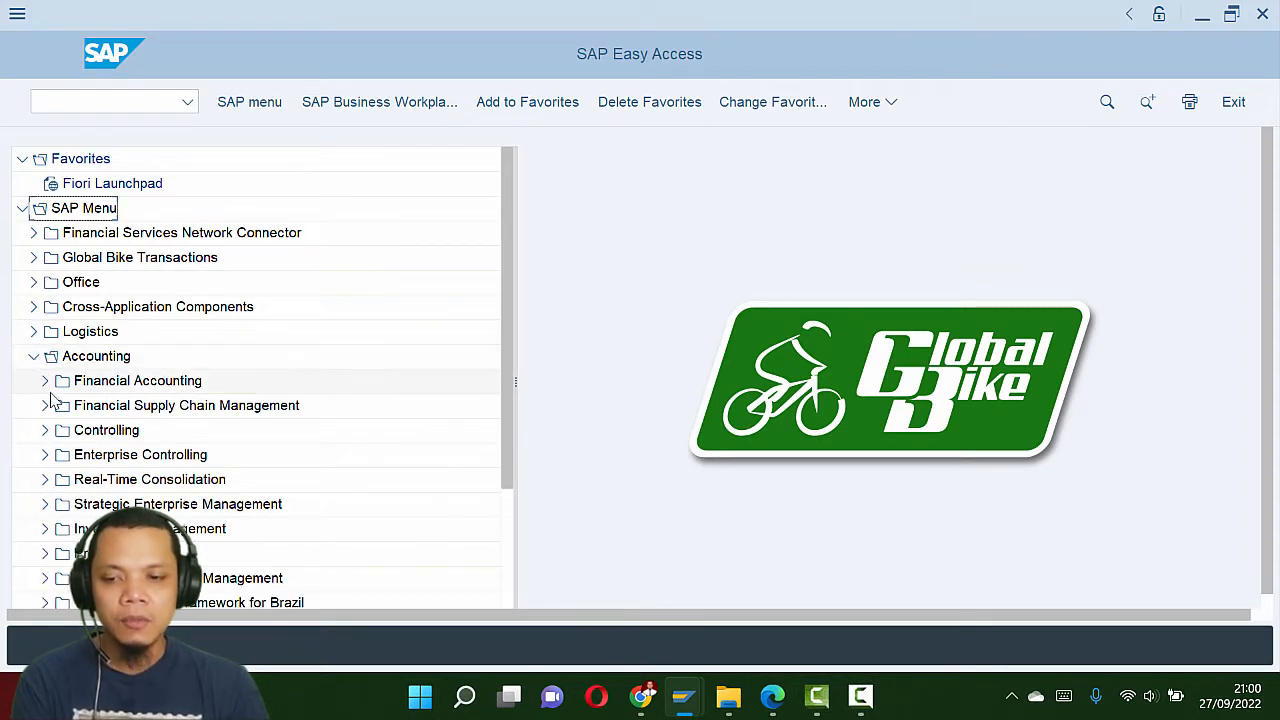
pyautogui.click(45, 382)
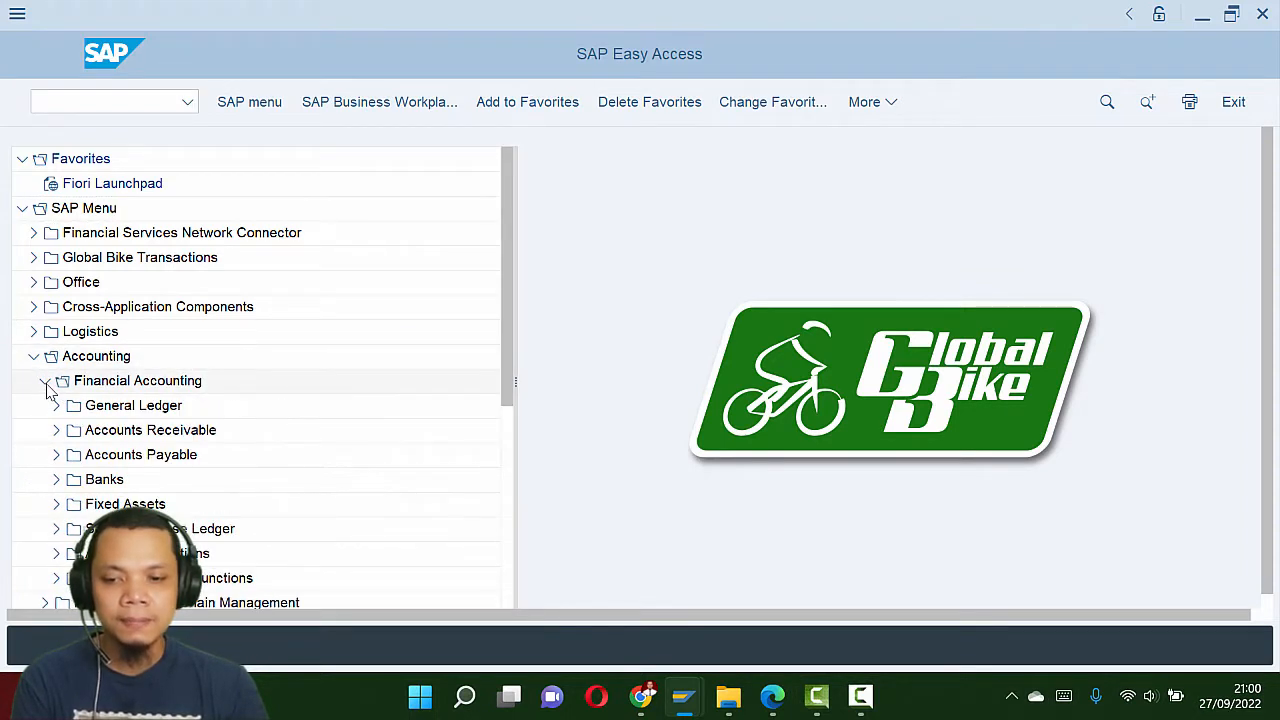
# Step: Check the menu path in the case study PDF, then expand General Ledger and its Master Records folder in SAP
pyautogui.hotkey('alt', 'Tab')
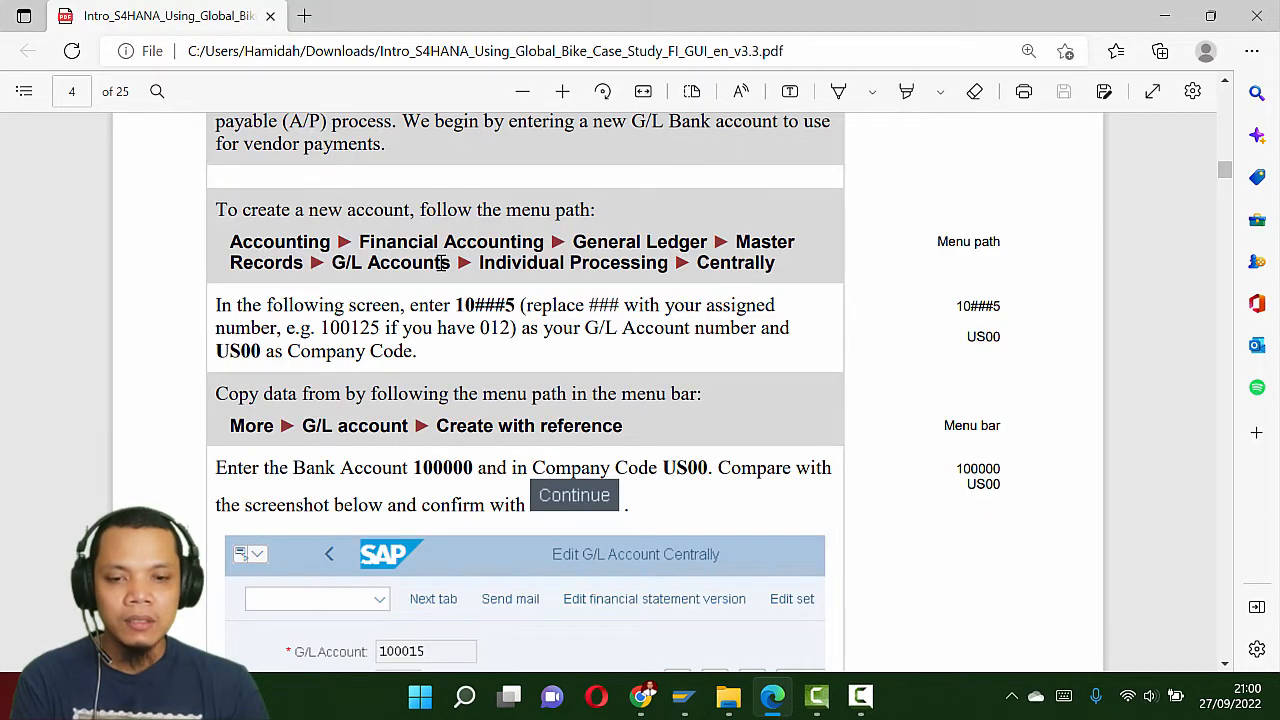
pyautogui.hotkey('alt', 'Tab')
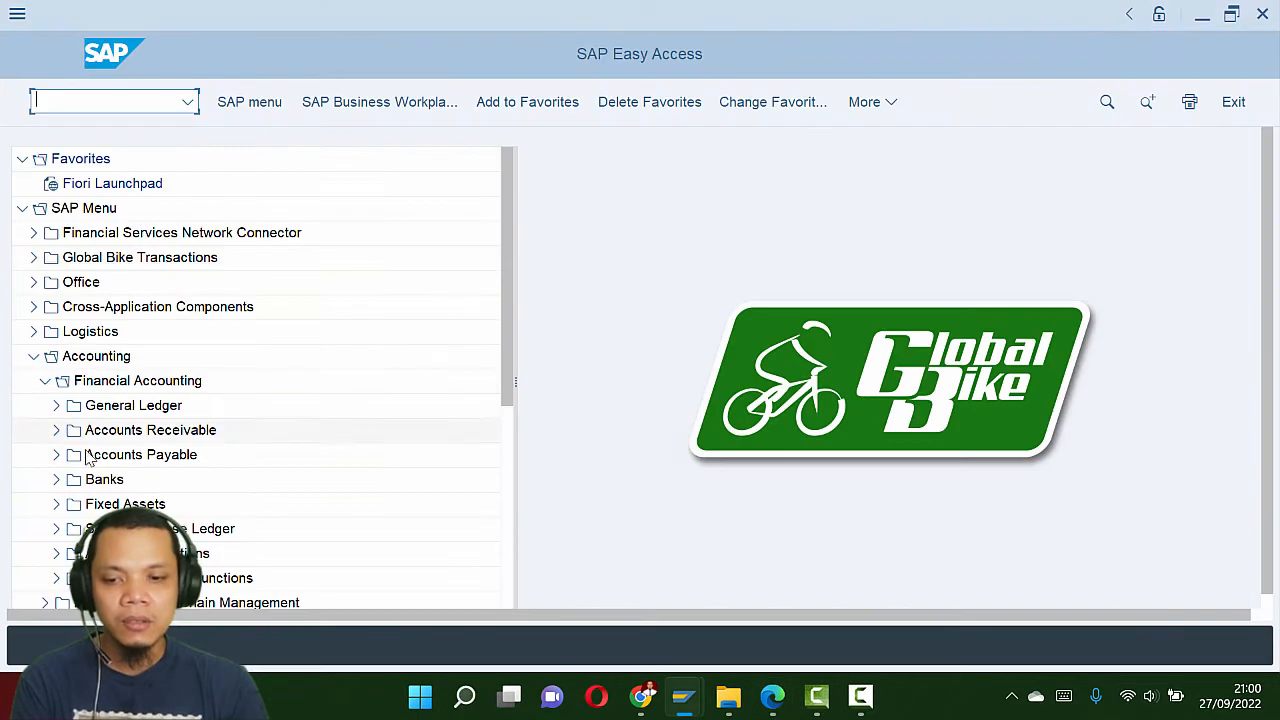
pyautogui.click(55, 407)
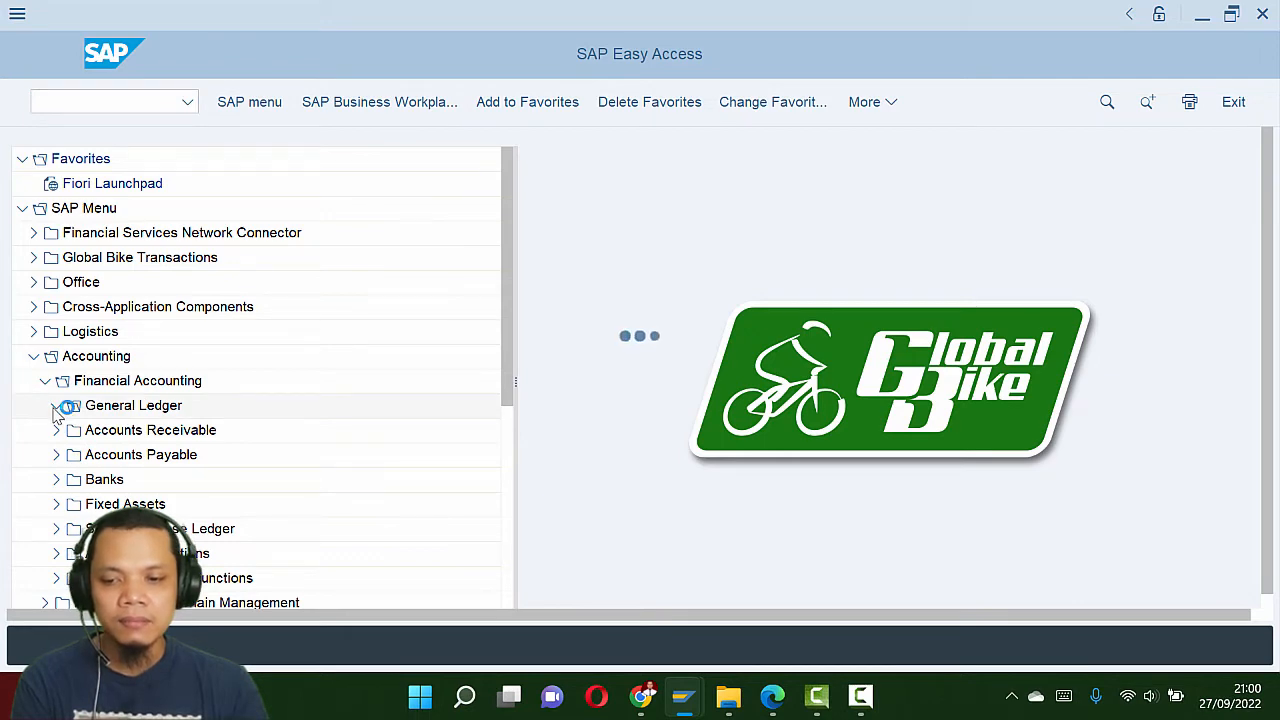
pyautogui.scroll(-2, 57, 415)
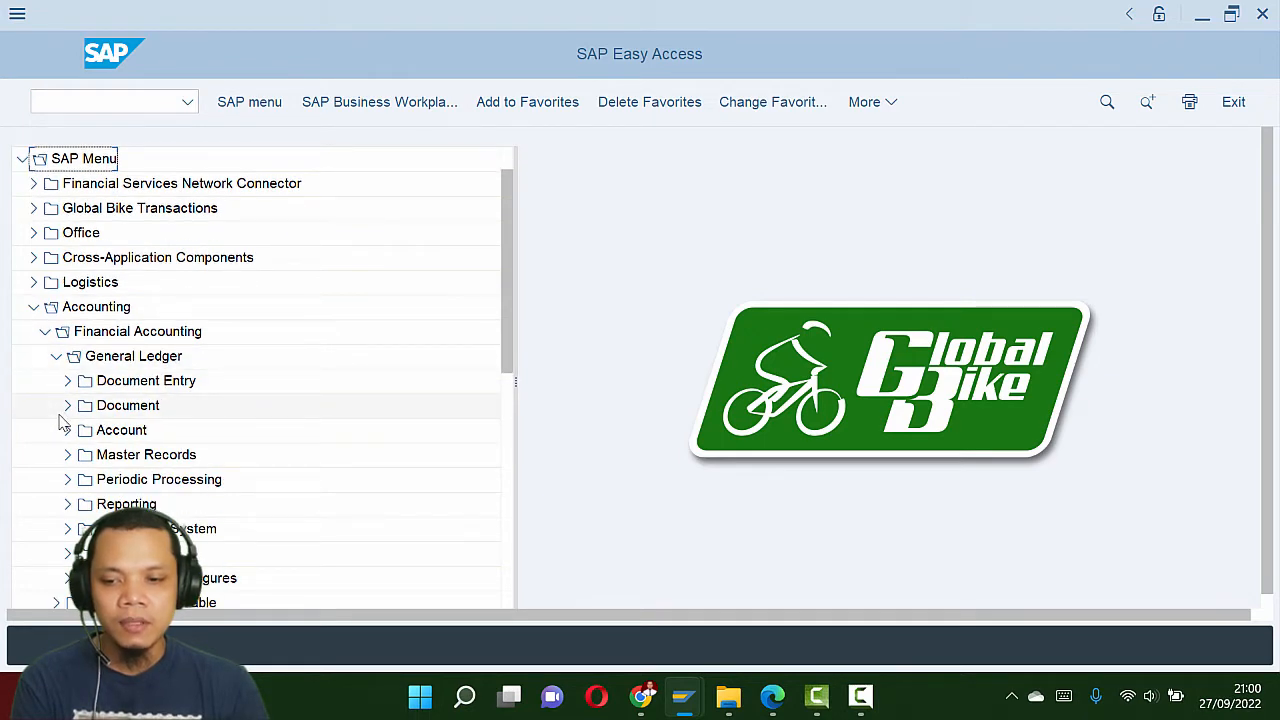
pyautogui.click(67, 431)
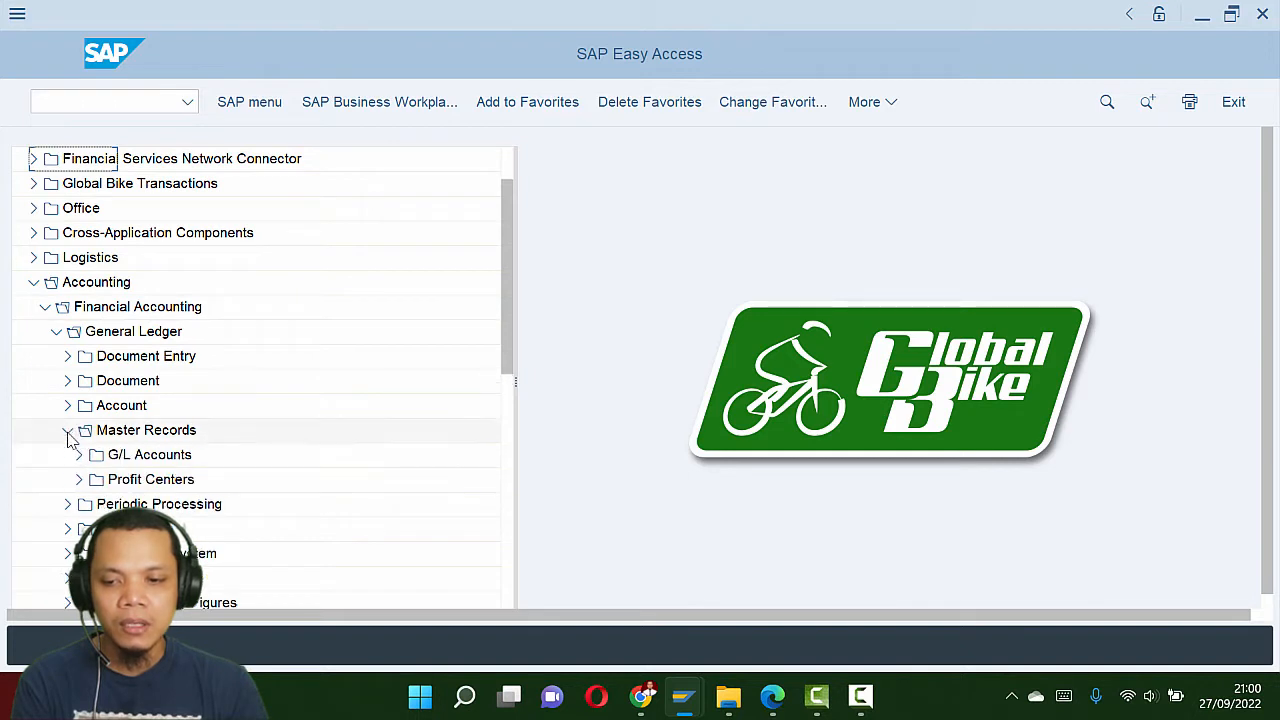
# Step: Expand G/L Accounts and Individual Processing under Master Records and launch the Centrally transaction, checking the path against the case study
pyautogui.scroll(-1, 67, 440)
pyautogui.scroll(-1, 67, 440)
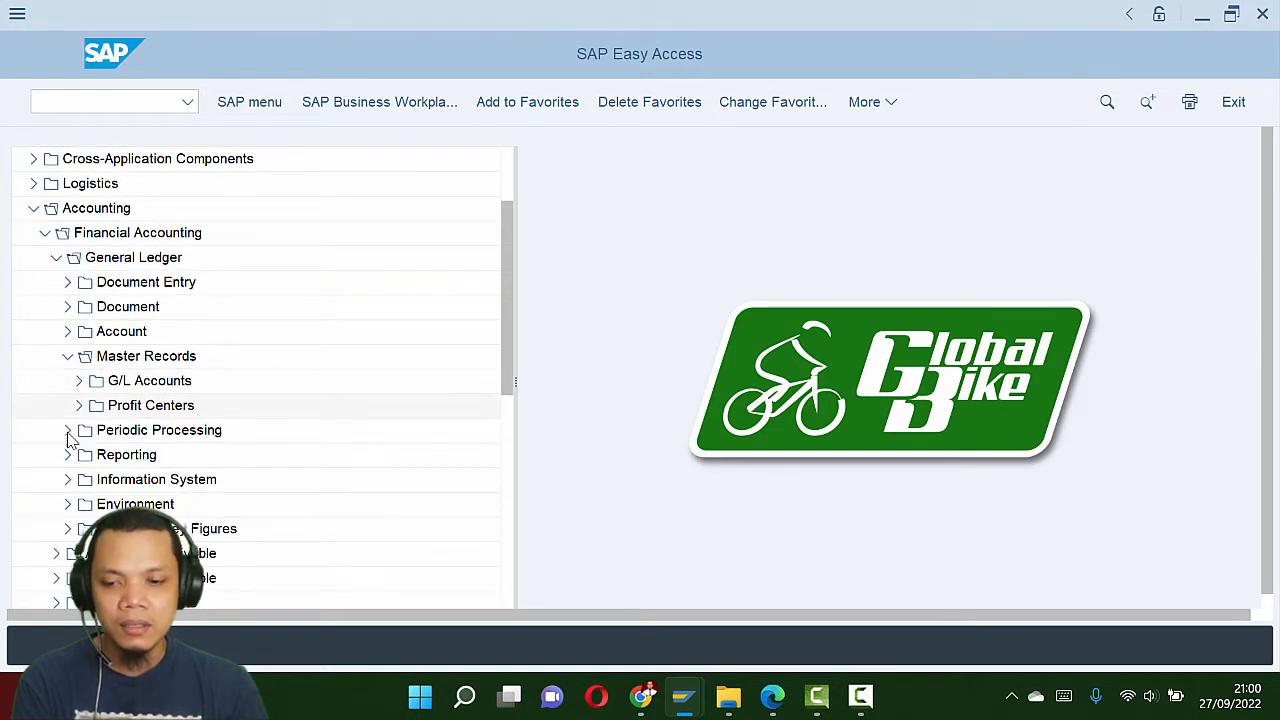
pyautogui.click(78, 381)
pyautogui.scroll(-2, 148, 392)
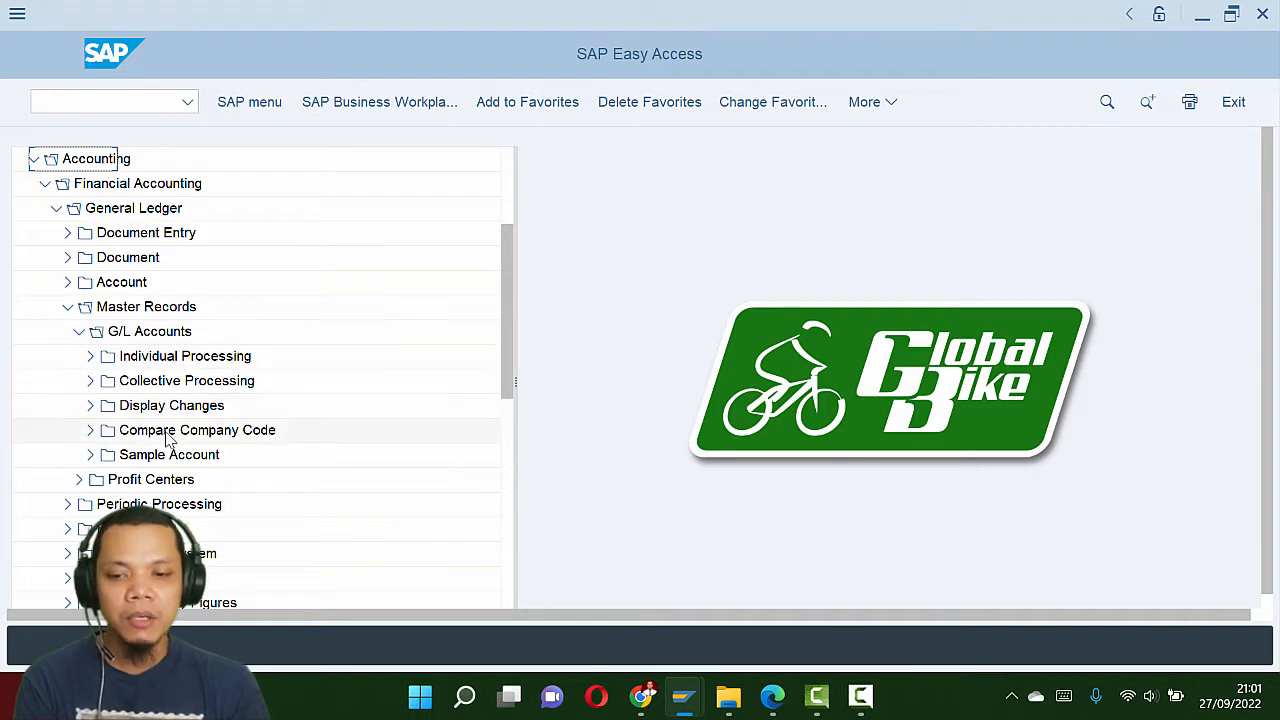
pyautogui.hotkey('alt', 'Tab')
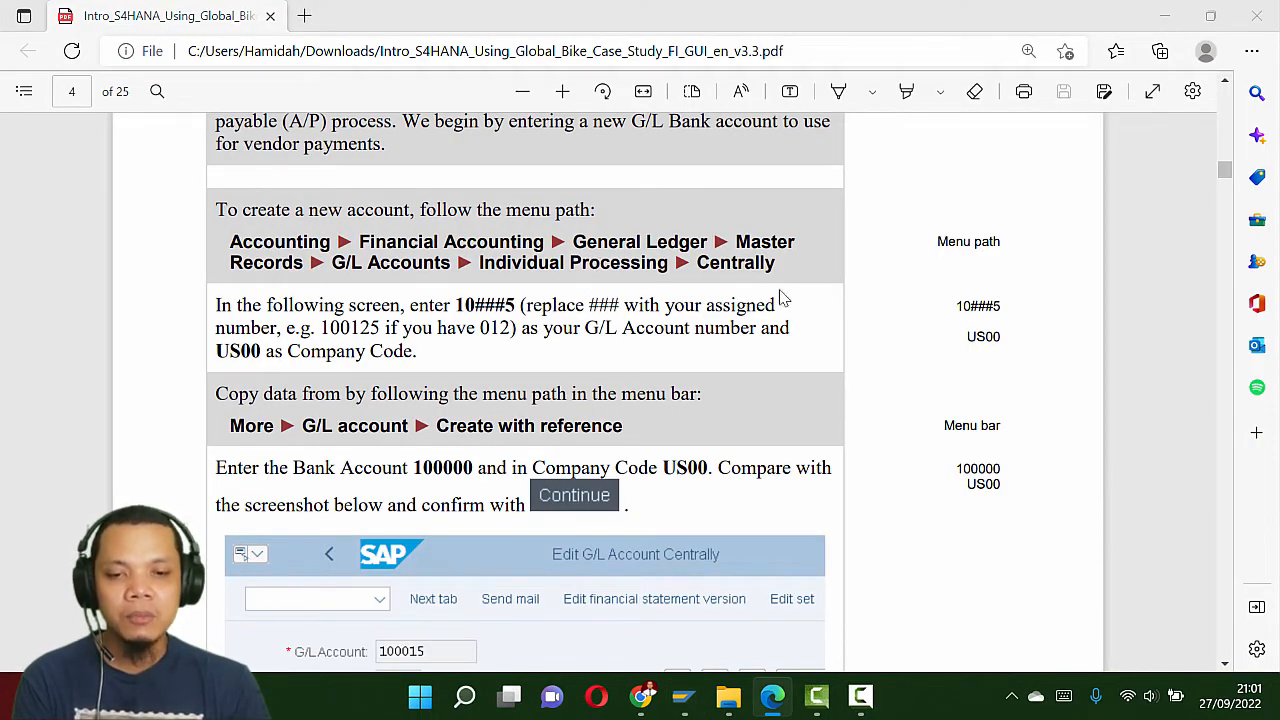
pyautogui.hotkey('alt', 'Tab')
pyautogui.click(90, 358)
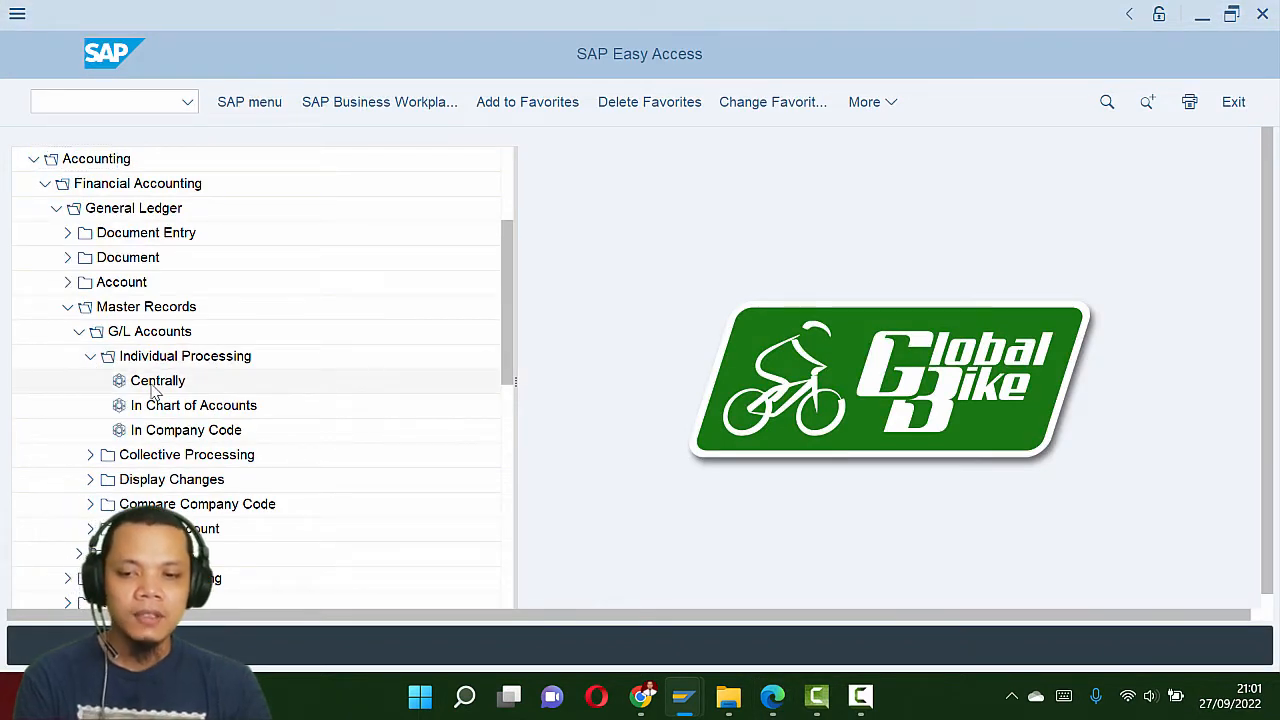
pyautogui.doubleClick(155, 388)
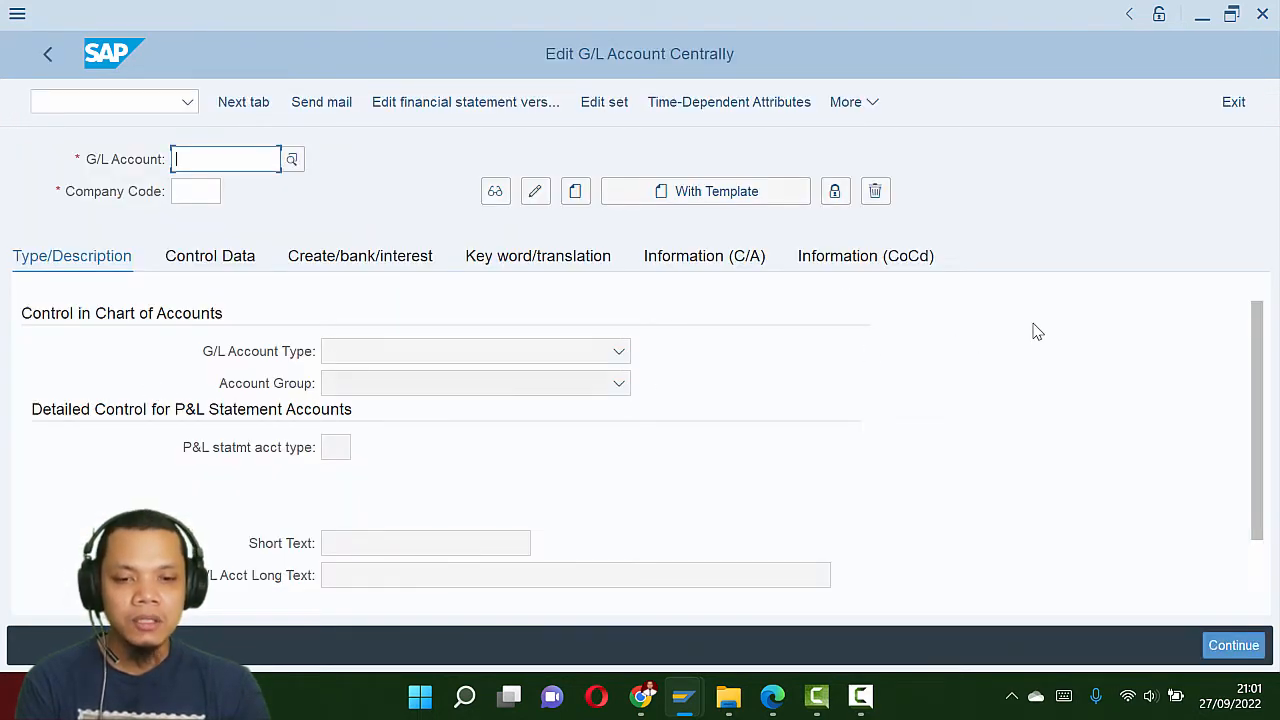
# Step: Check the required numbering in the case study and enter G/L account 100285 with company code US00
pyautogui.hotkey('alt', 'Tab')
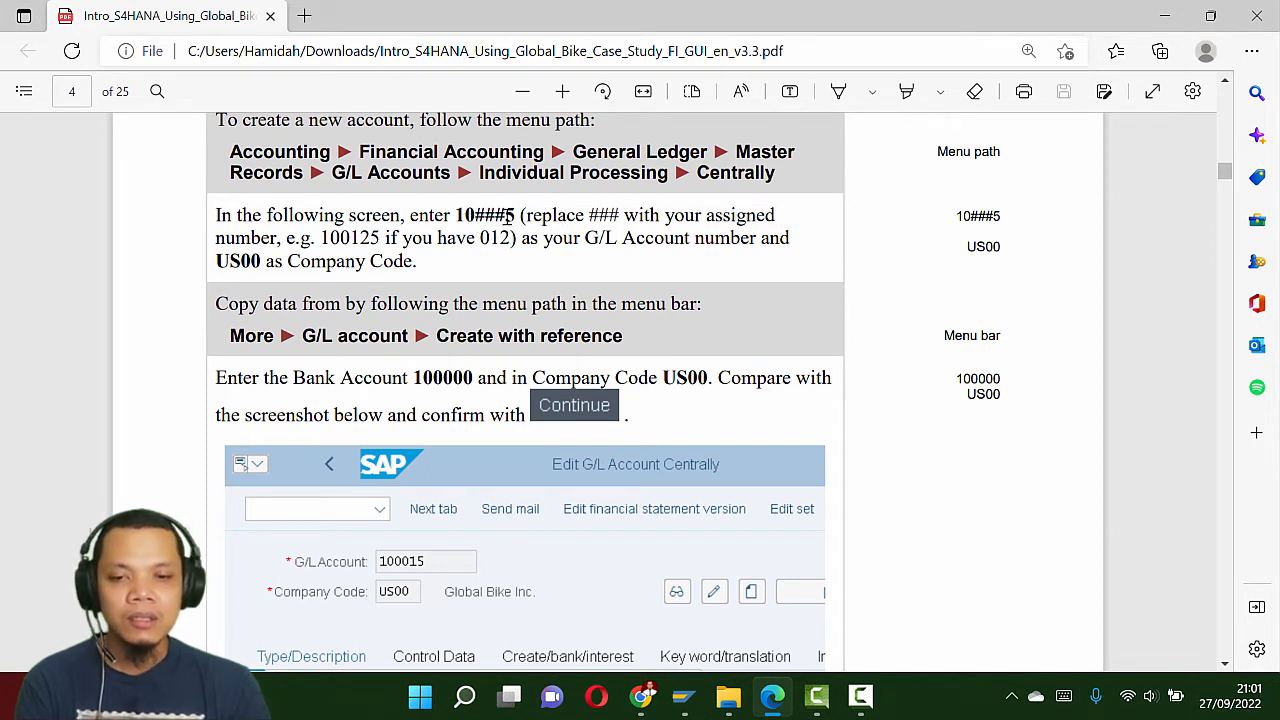
pyautogui.hotkey('alt', 'Tab')
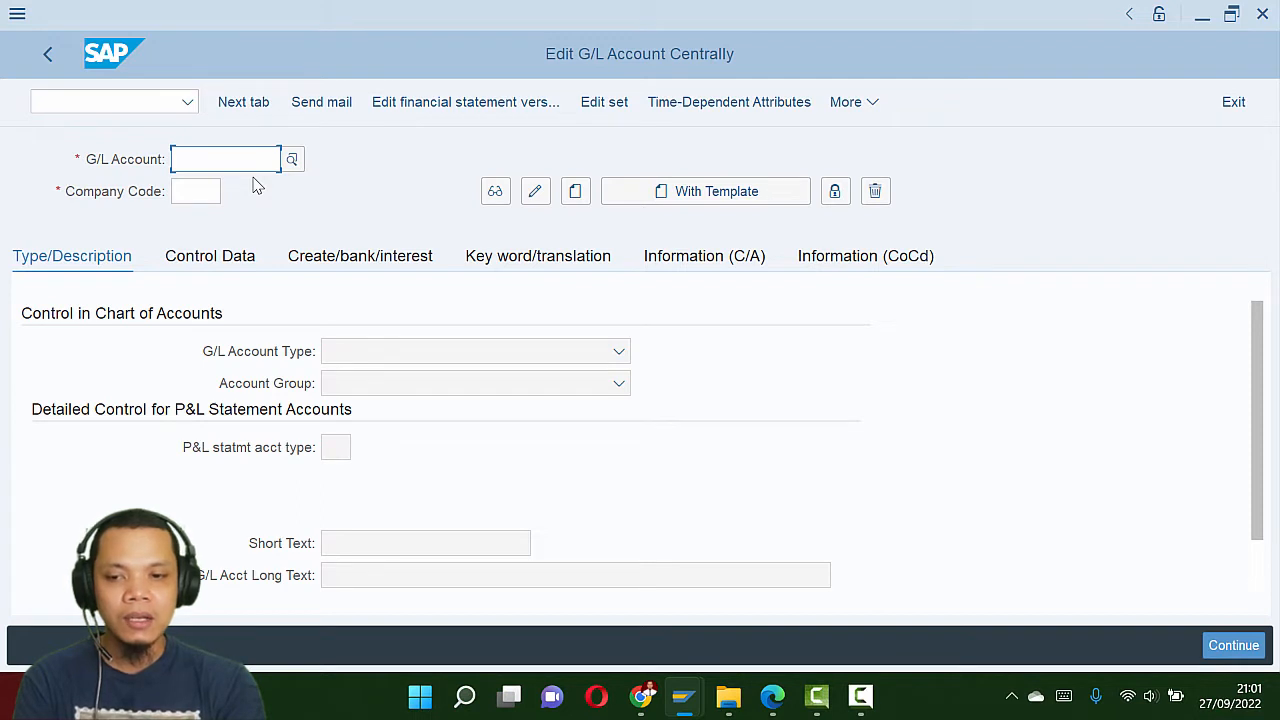
pyautogui.write('10')
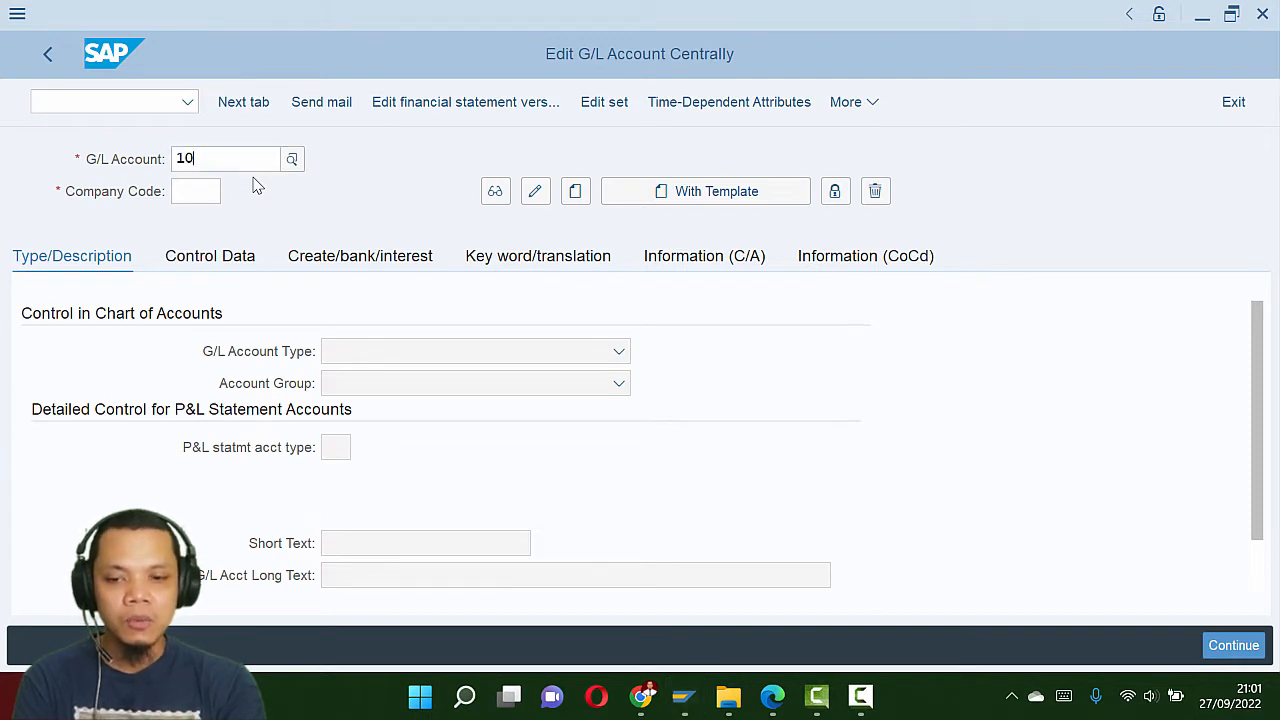
pyautogui.write('028')
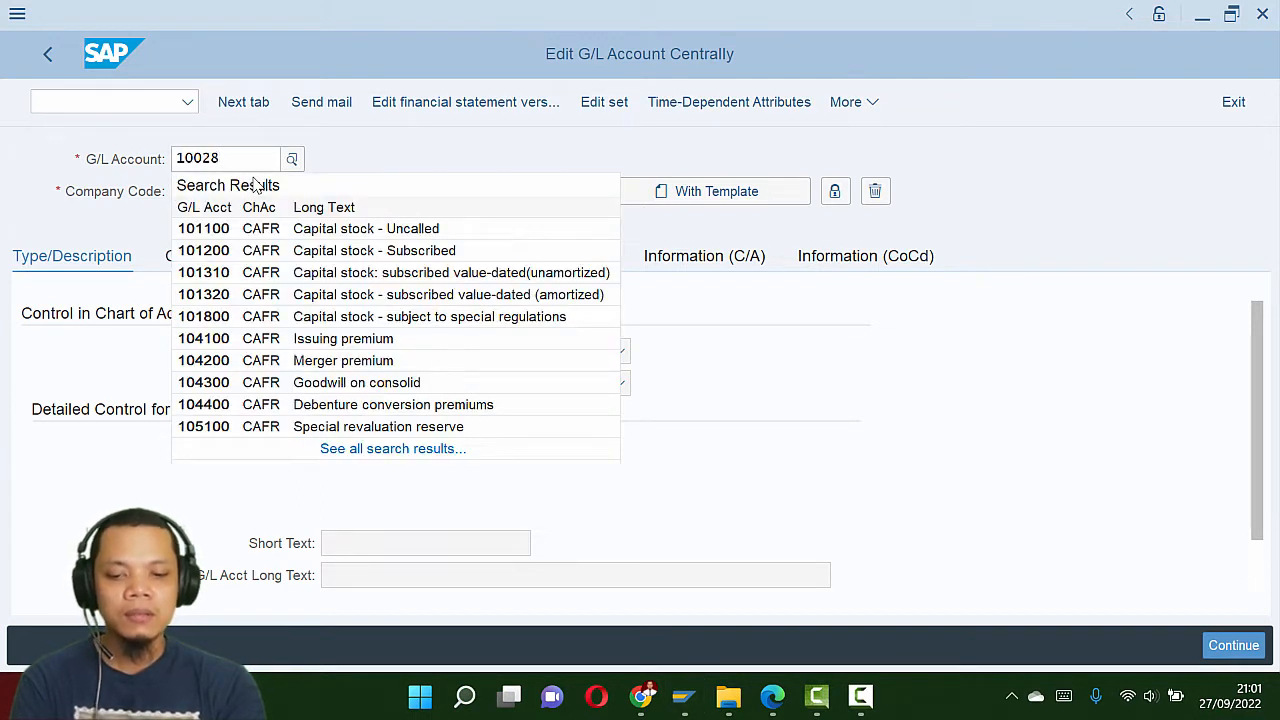
pyautogui.write('5')
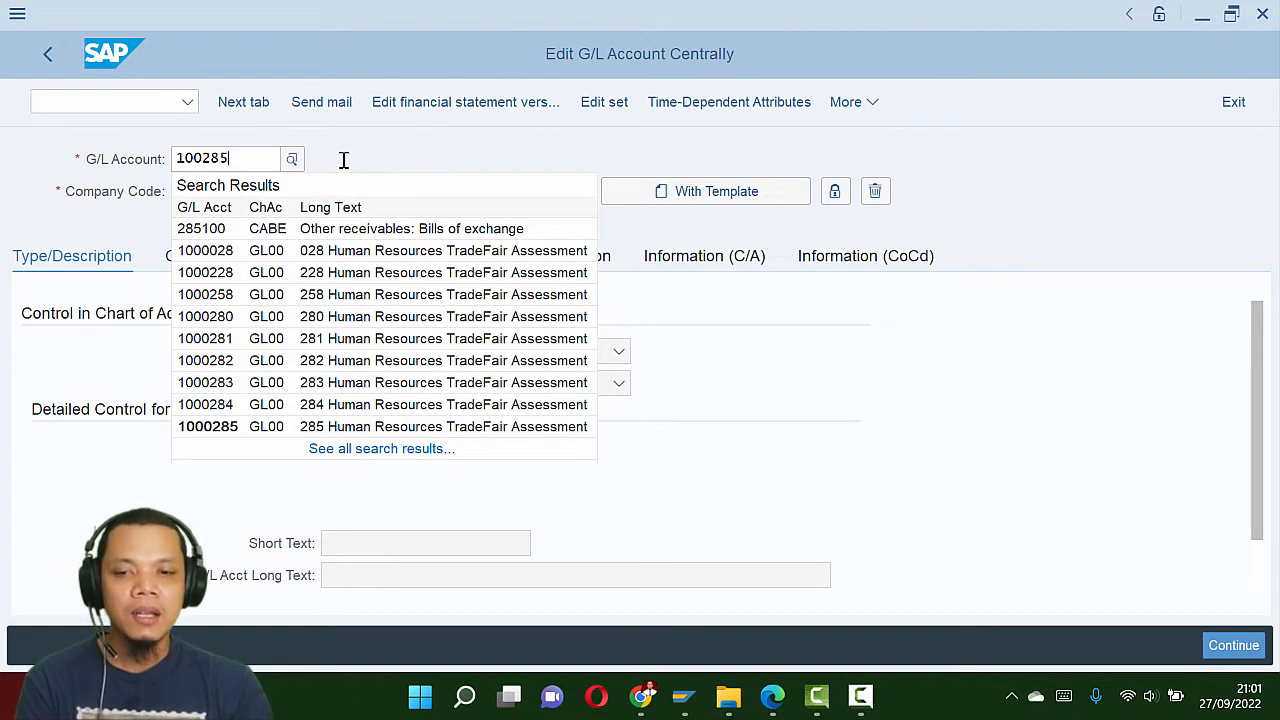
pyautogui.click(343, 160)
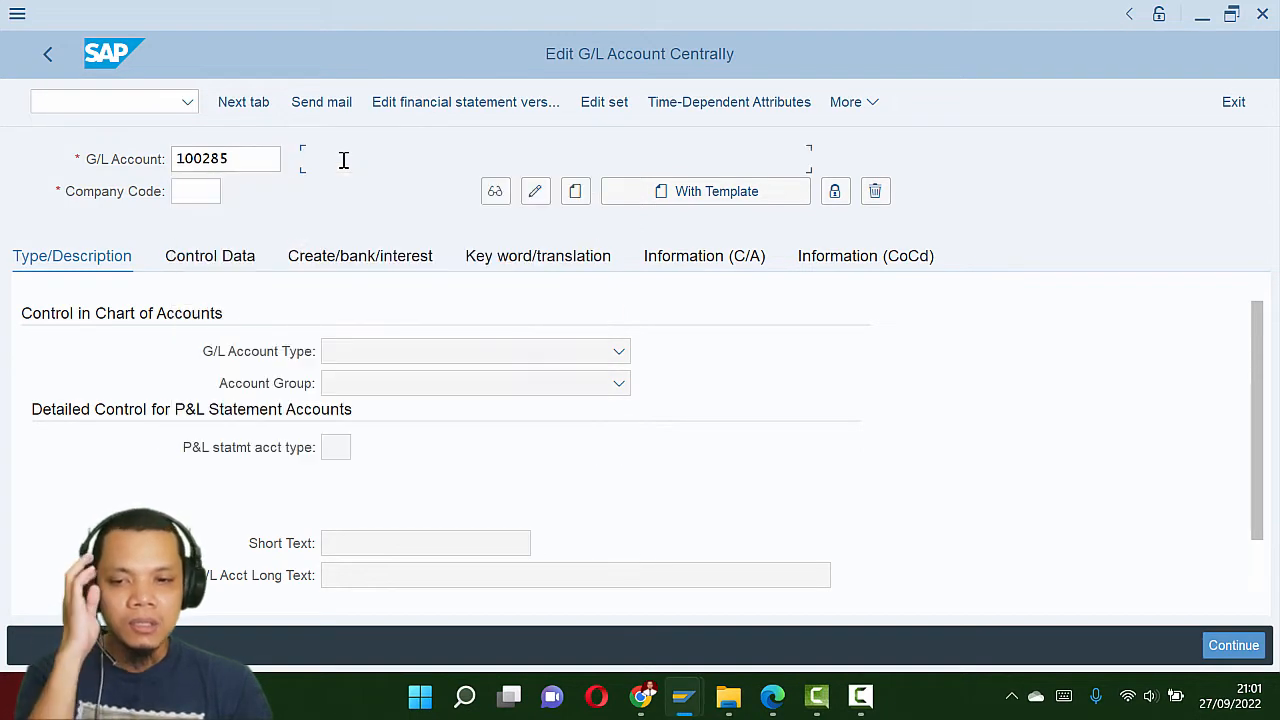
pyautogui.click(195, 194)
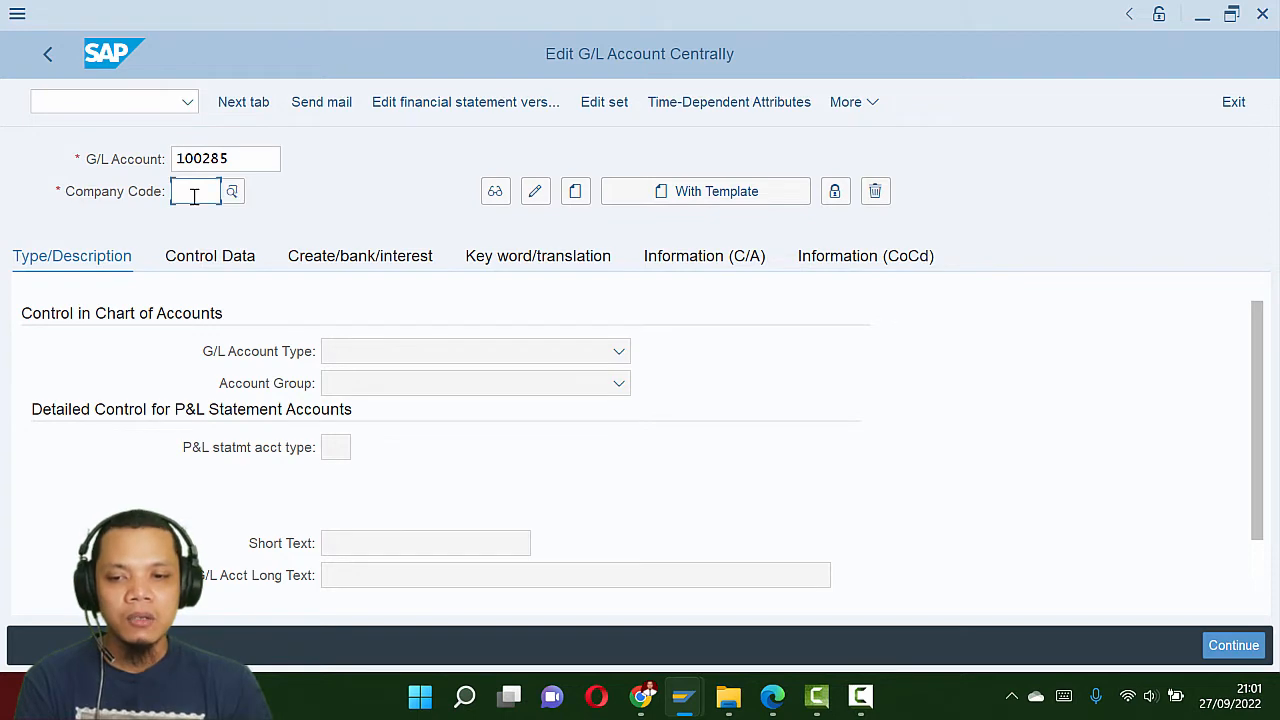
pyautogui.write('us00')
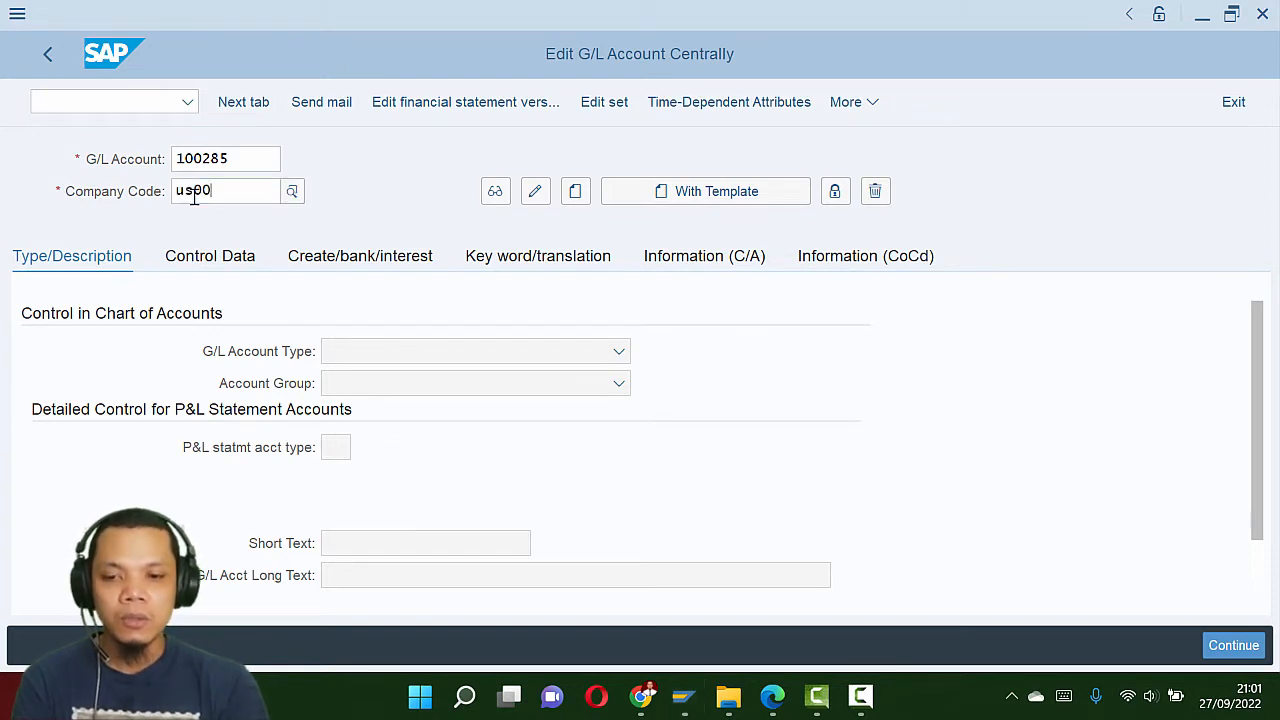
pyautogui.click(352, 182)
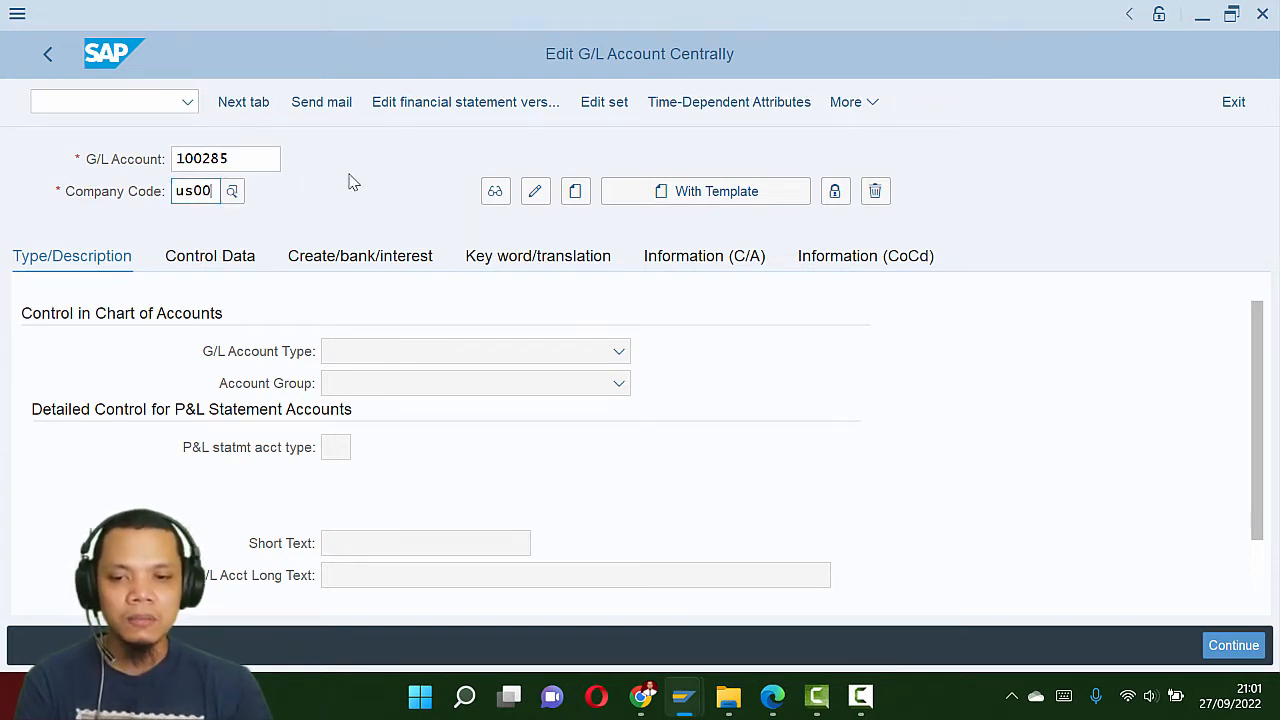
# Step: Check the case study's instructions for creating an account with reference and copy the bank account number 100000 from the PDF
pyautogui.hotkey('alt', 'Tab')
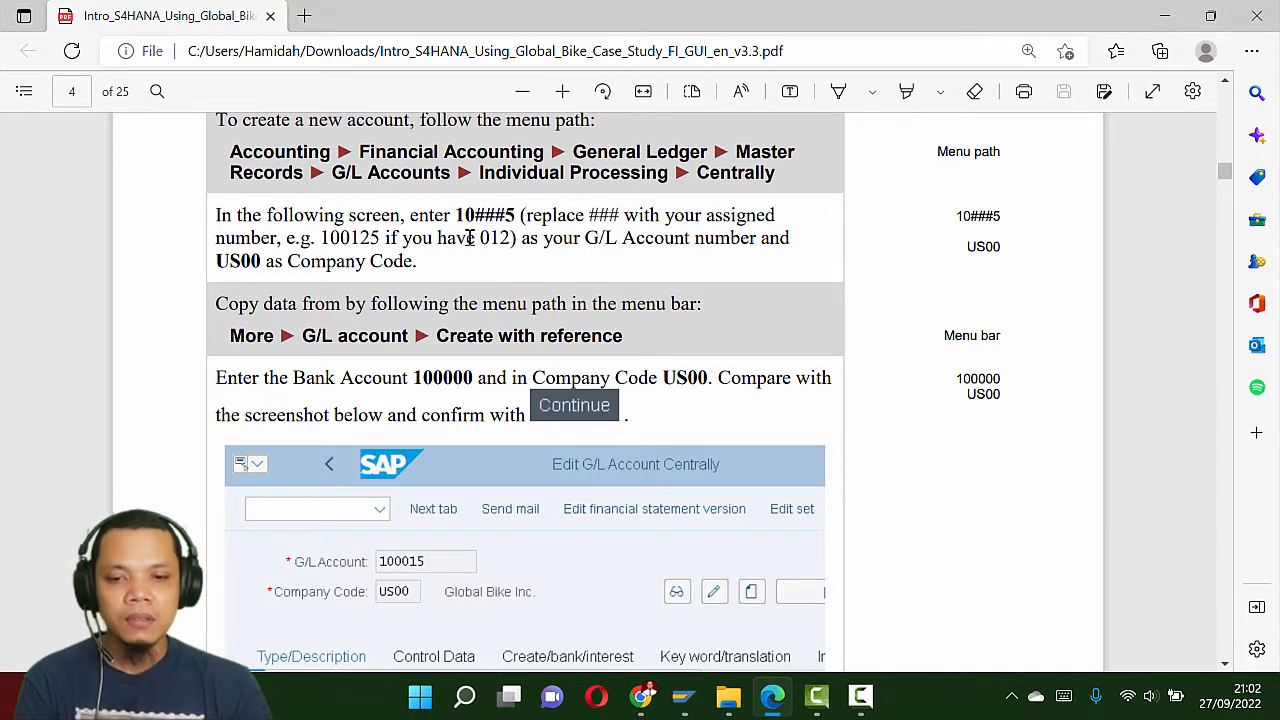
pyautogui.scroll(-1, 468, 238)
pyautogui.hotkey('alt', 'Tab')
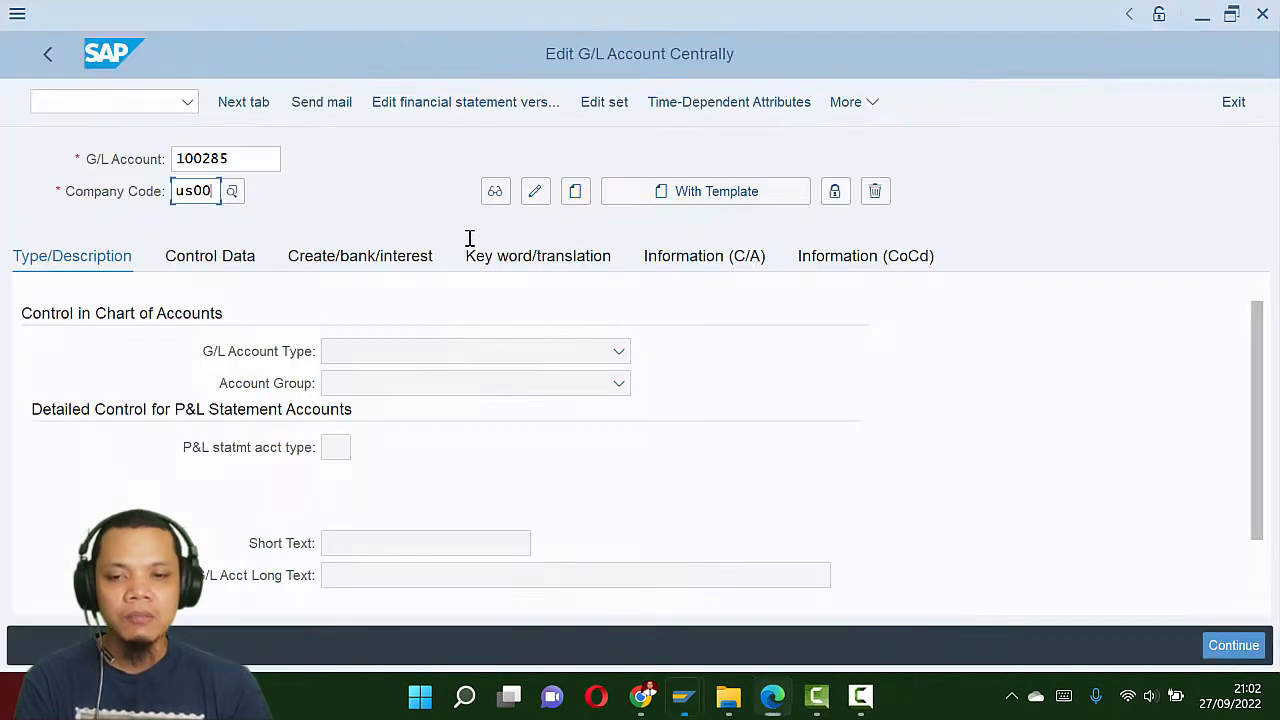
pyautogui.hotkey('alt', 'Tab')
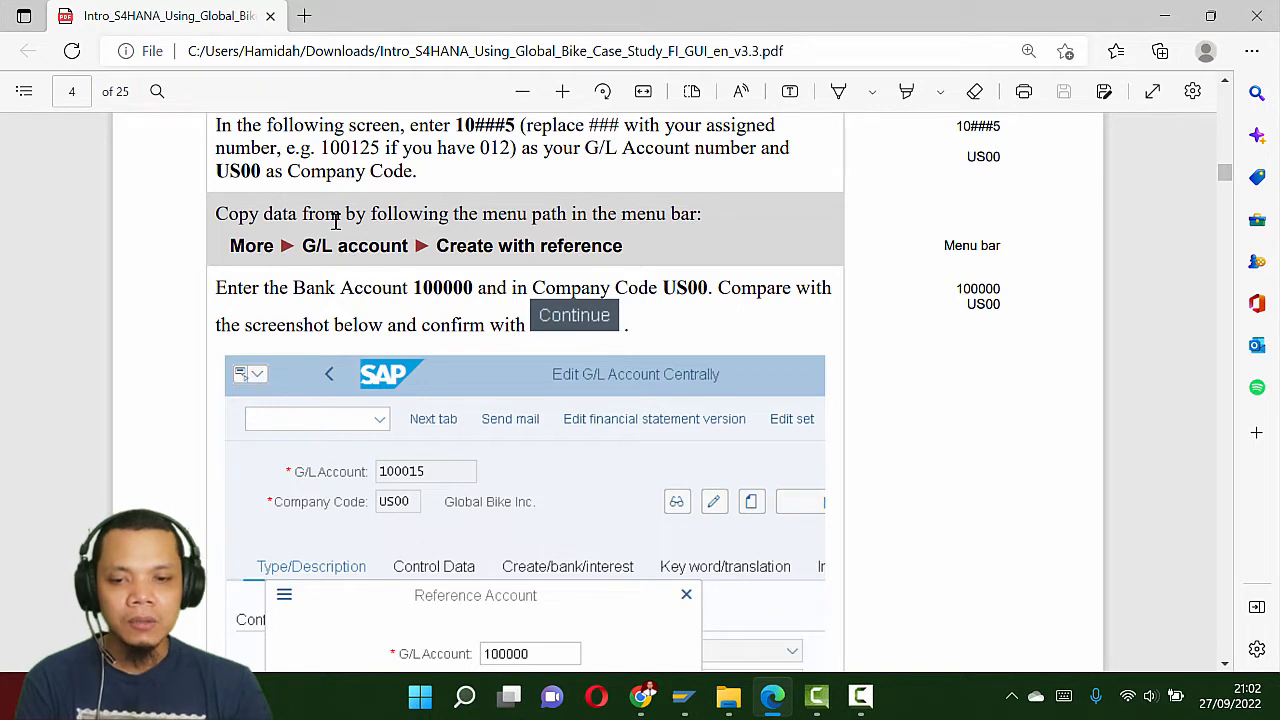
pyautogui.hotkey('alt', 'Tab')
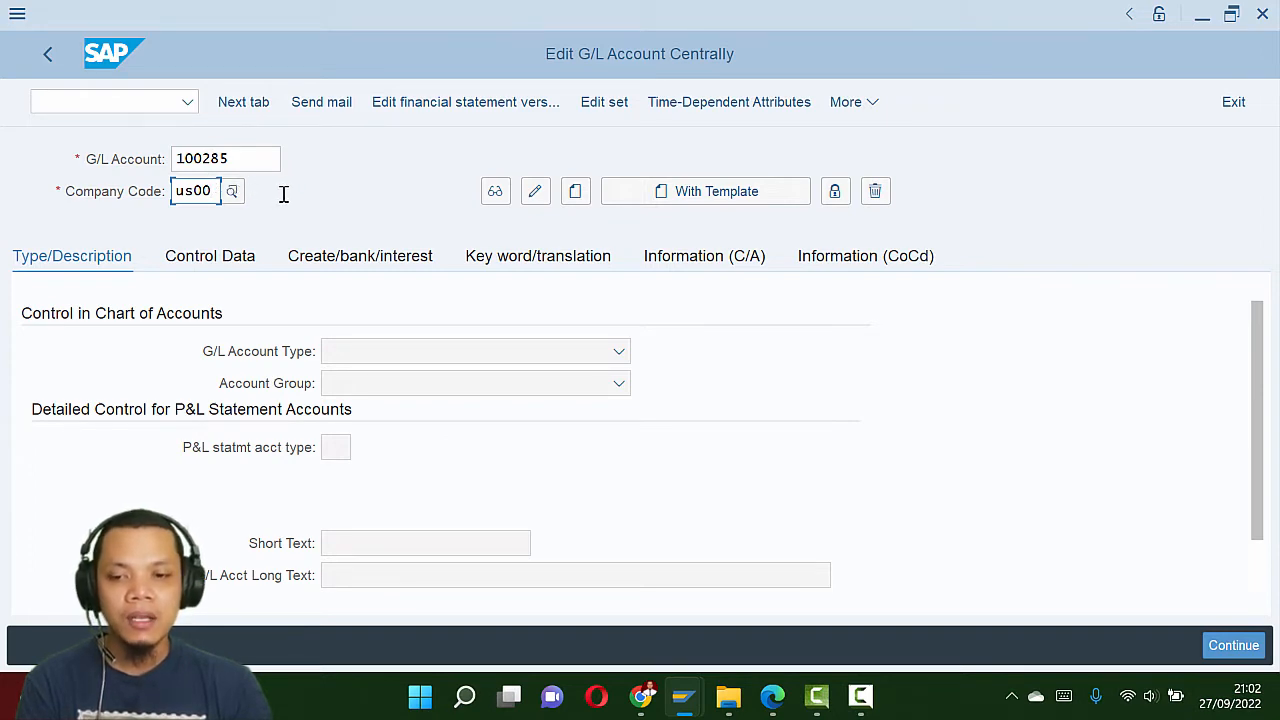
pyautogui.hotkey('alt', 'Tab')
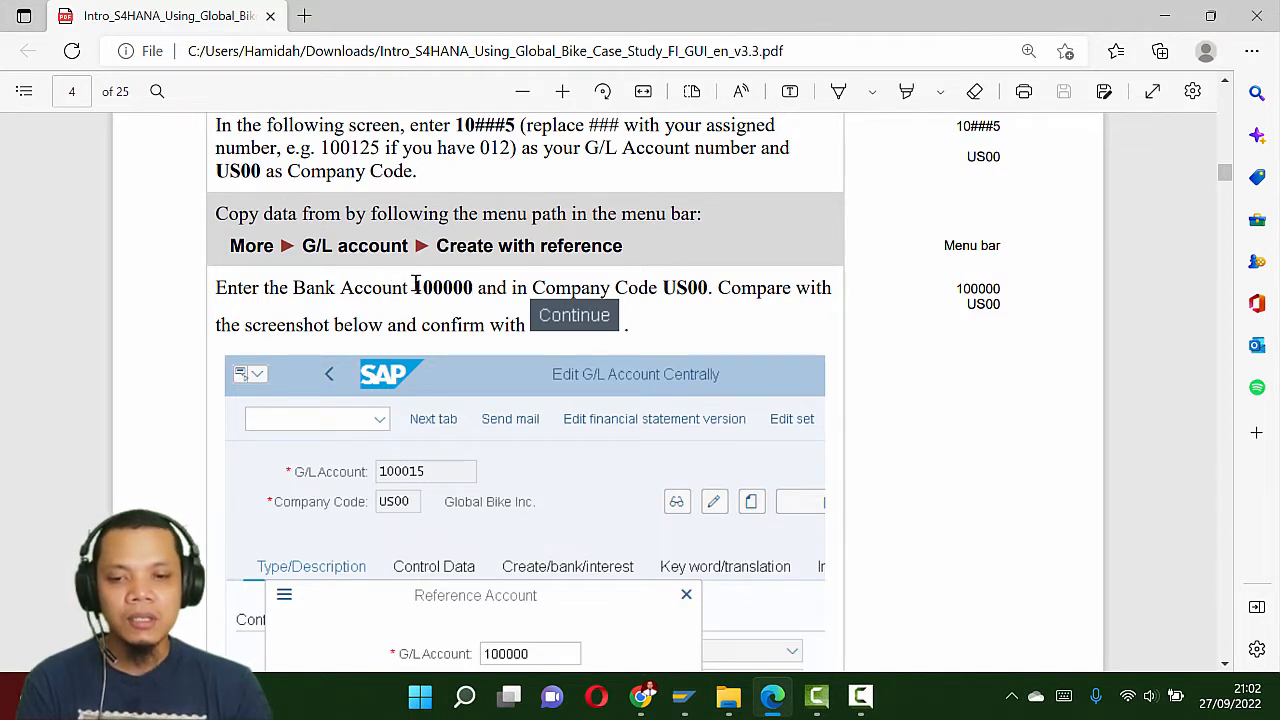
pyautogui.moveTo(416, 287); pyautogui.dragTo(472, 295)
pyautogui.hotkey('ctrl', 'c')
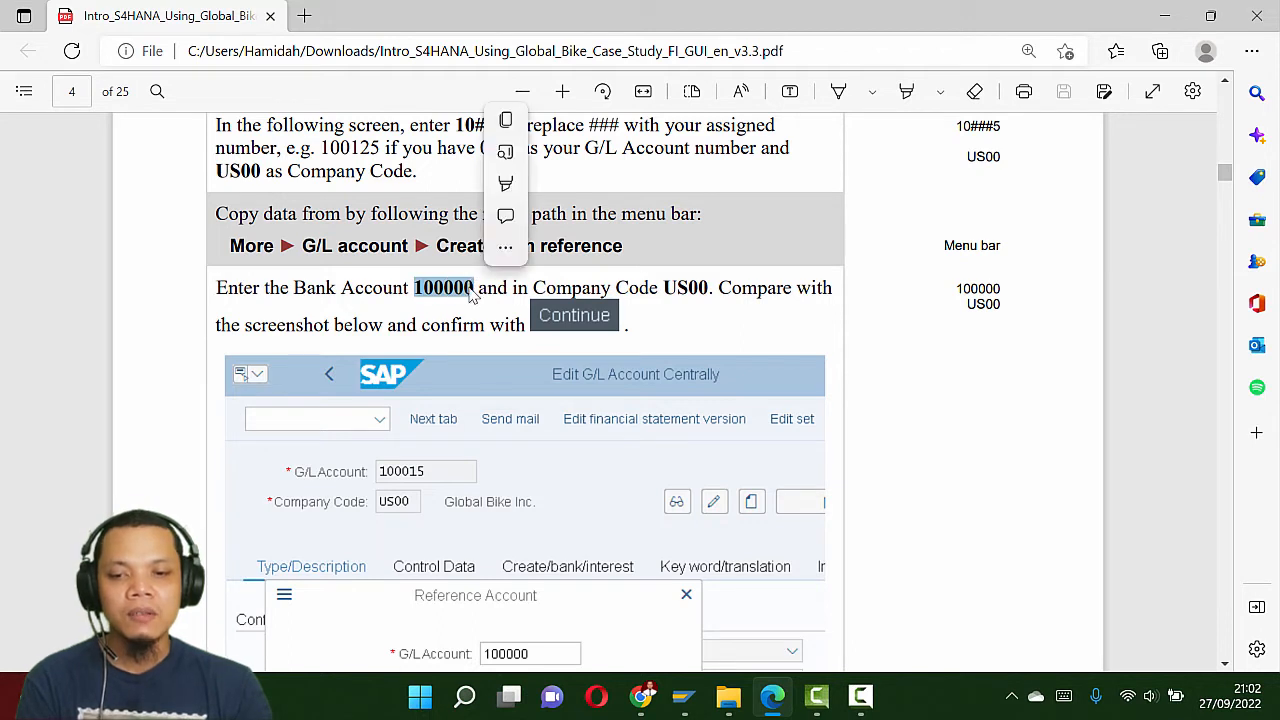
# Step: Back in SAP, create G/L account 100285 with reference to account 100000 in company code US00
pyautogui.hotkey('alt', 'Tab')
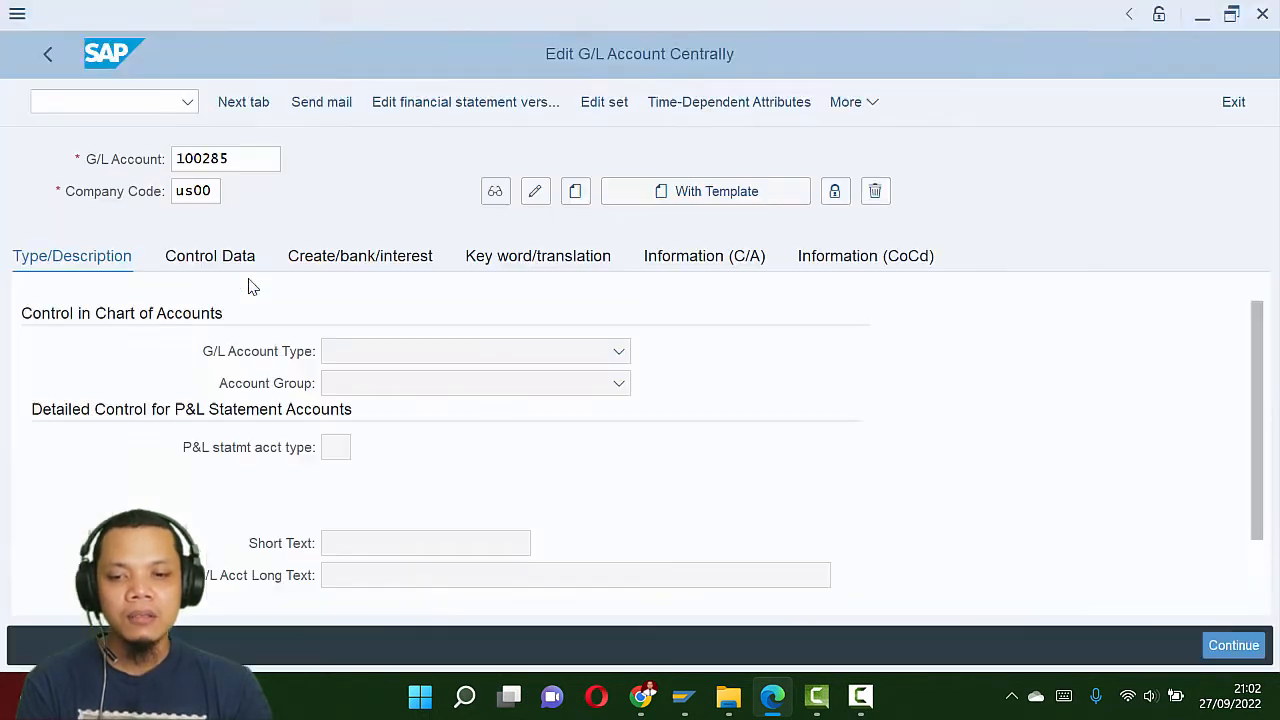
pyautogui.click(862, 108)
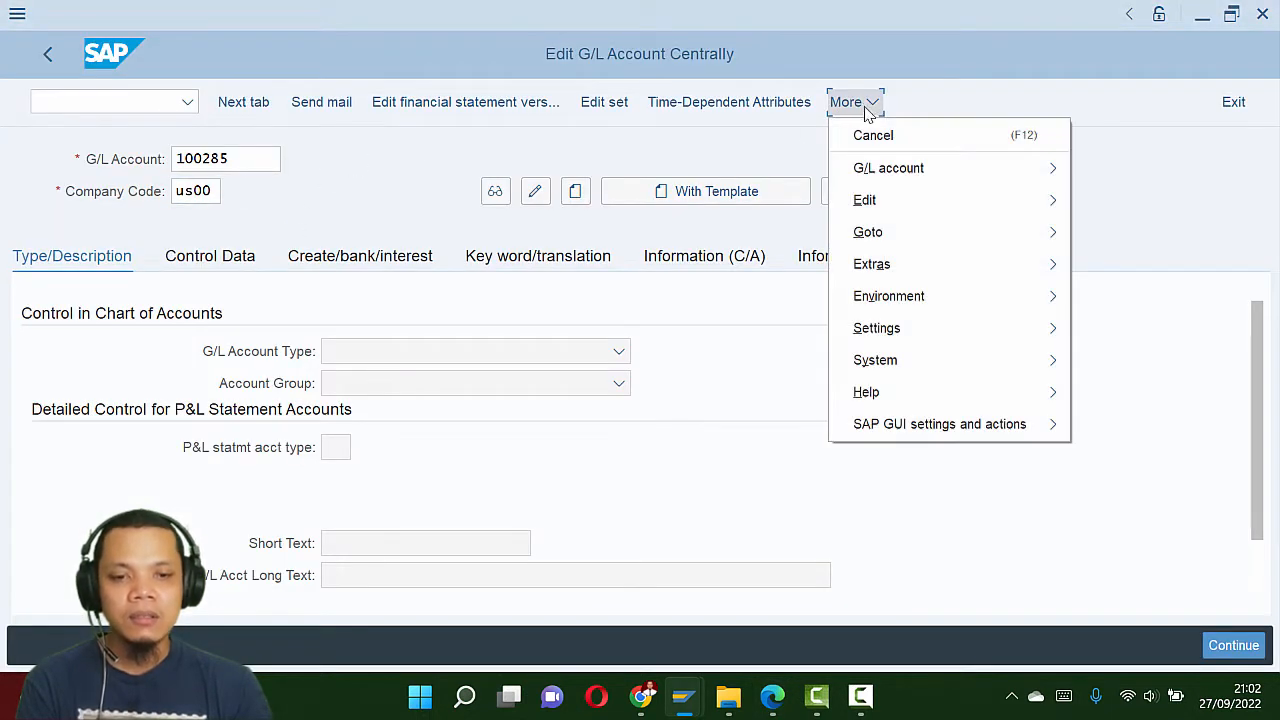
pyautogui.moveTo(885, 168)
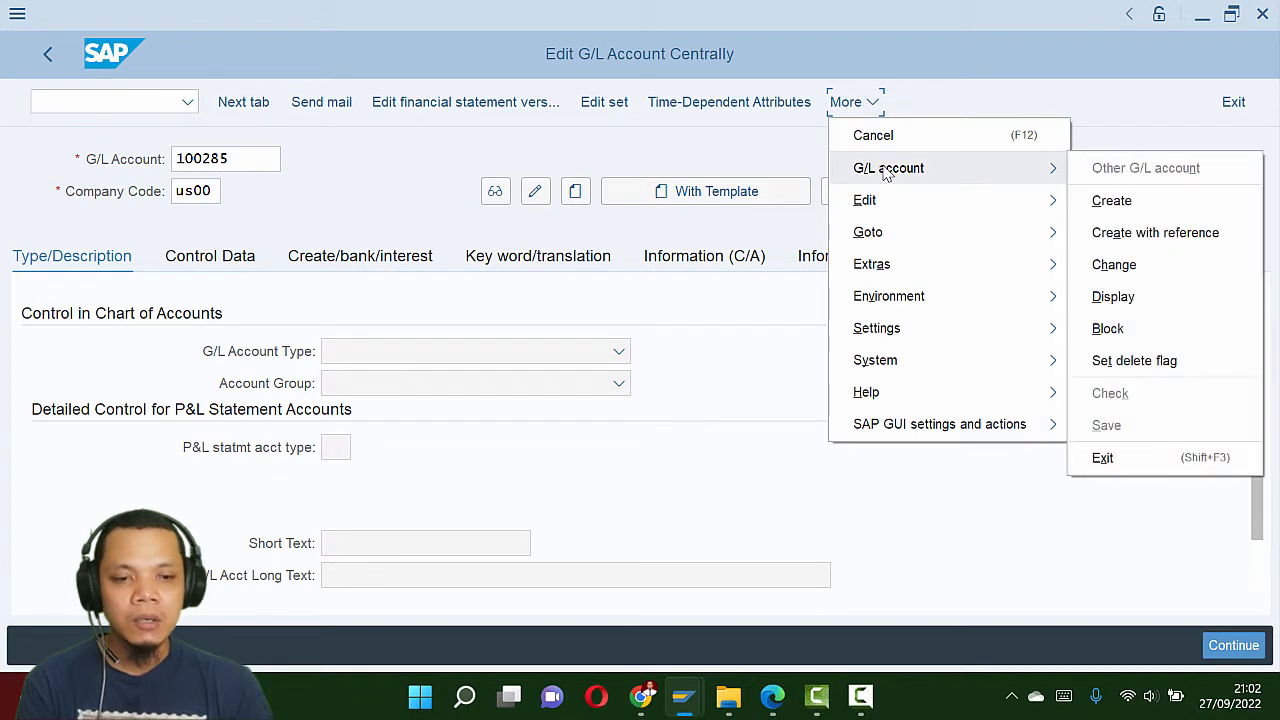
pyautogui.click(1145, 233)
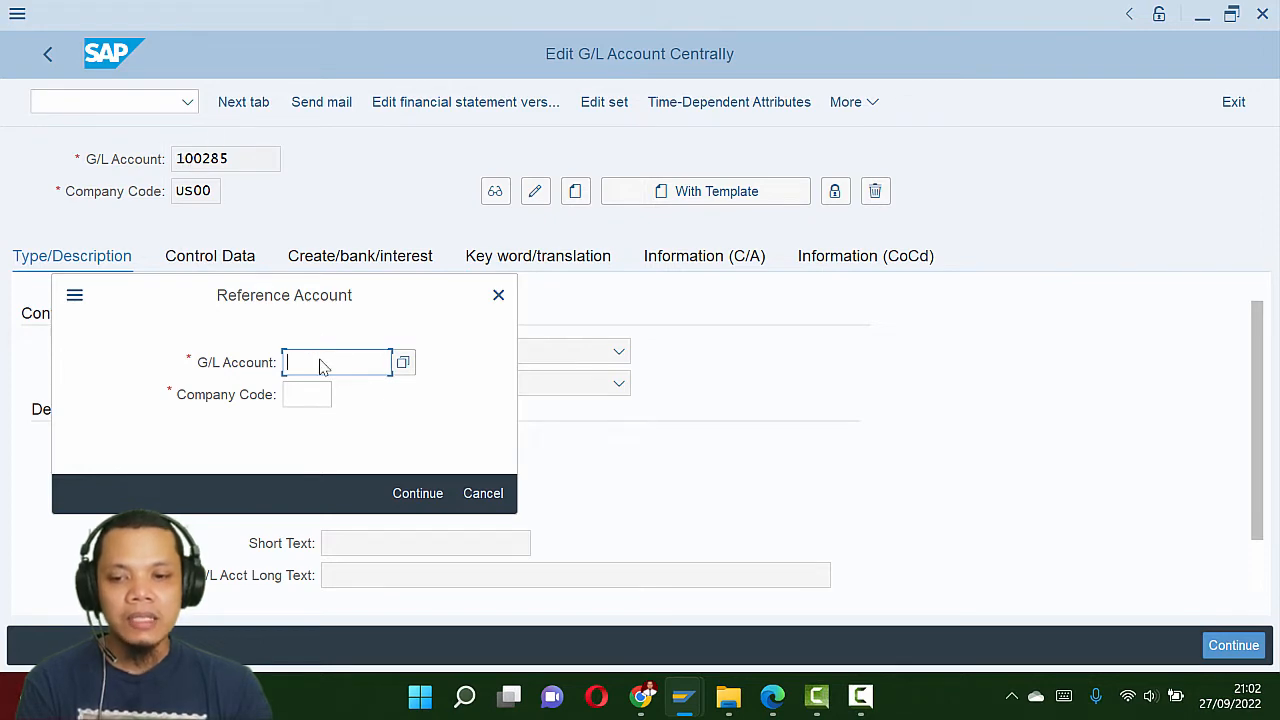
pyautogui.hotkey('alt', 'Tab')
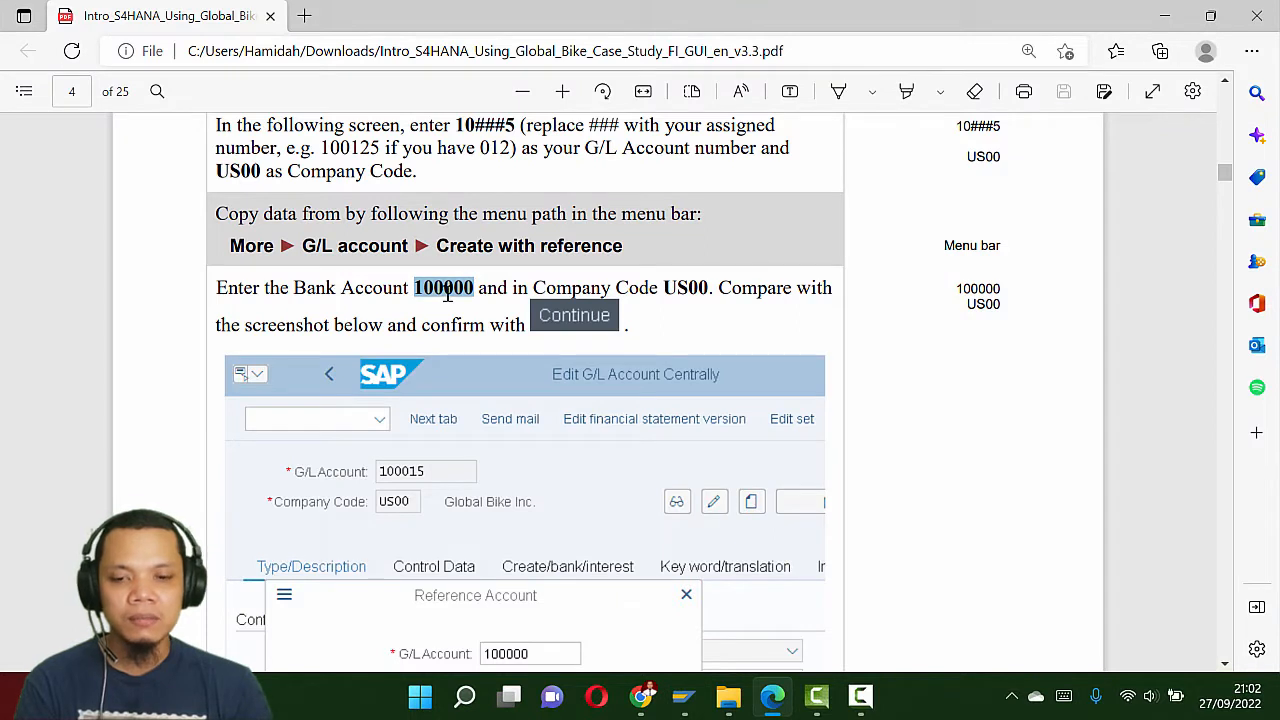
pyautogui.hotkey('alt', 'Tab')
pyautogui.hotkey('ctrl', 'v')
pyautogui.click(311, 403)
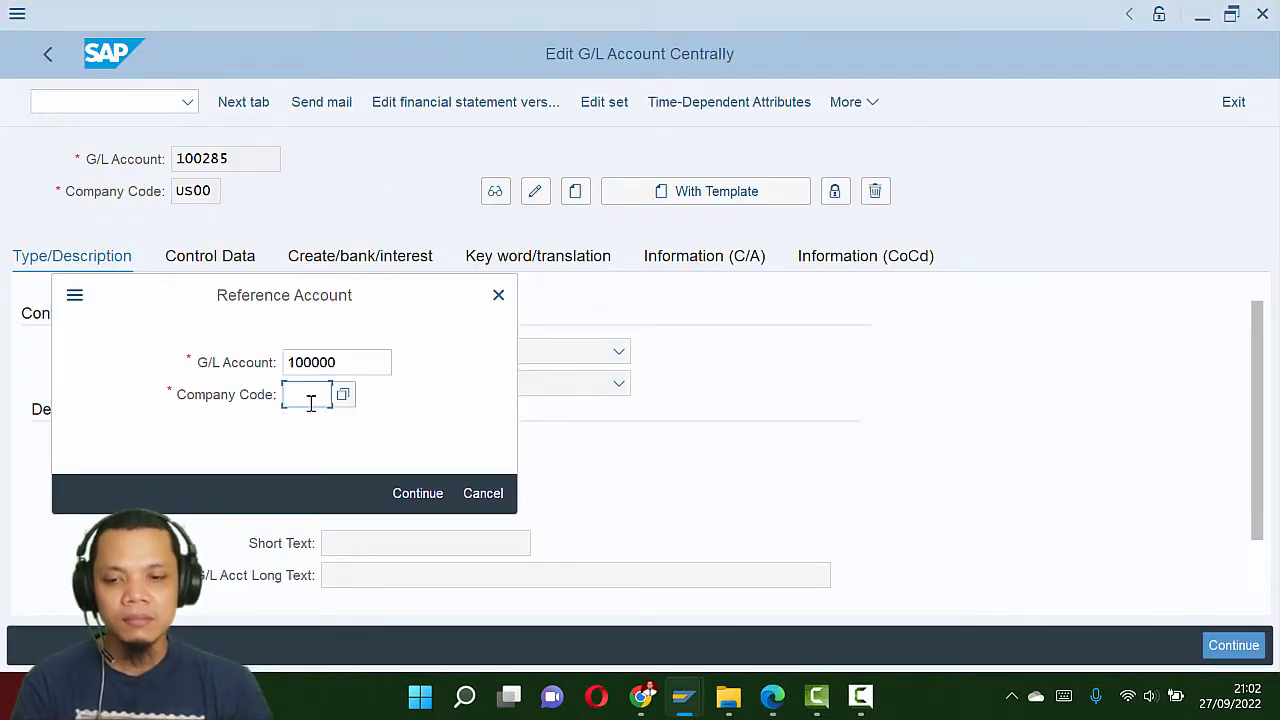
pyautogui.write('us00')
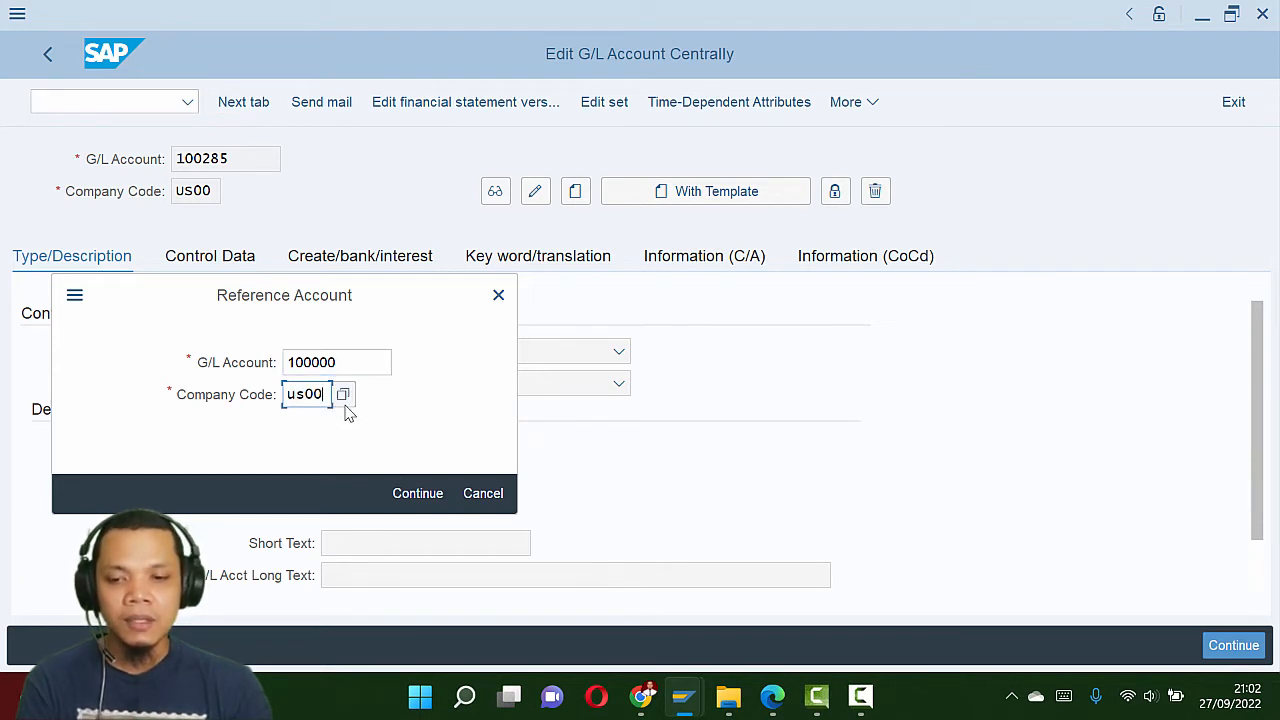
pyautogui.click(422, 495)
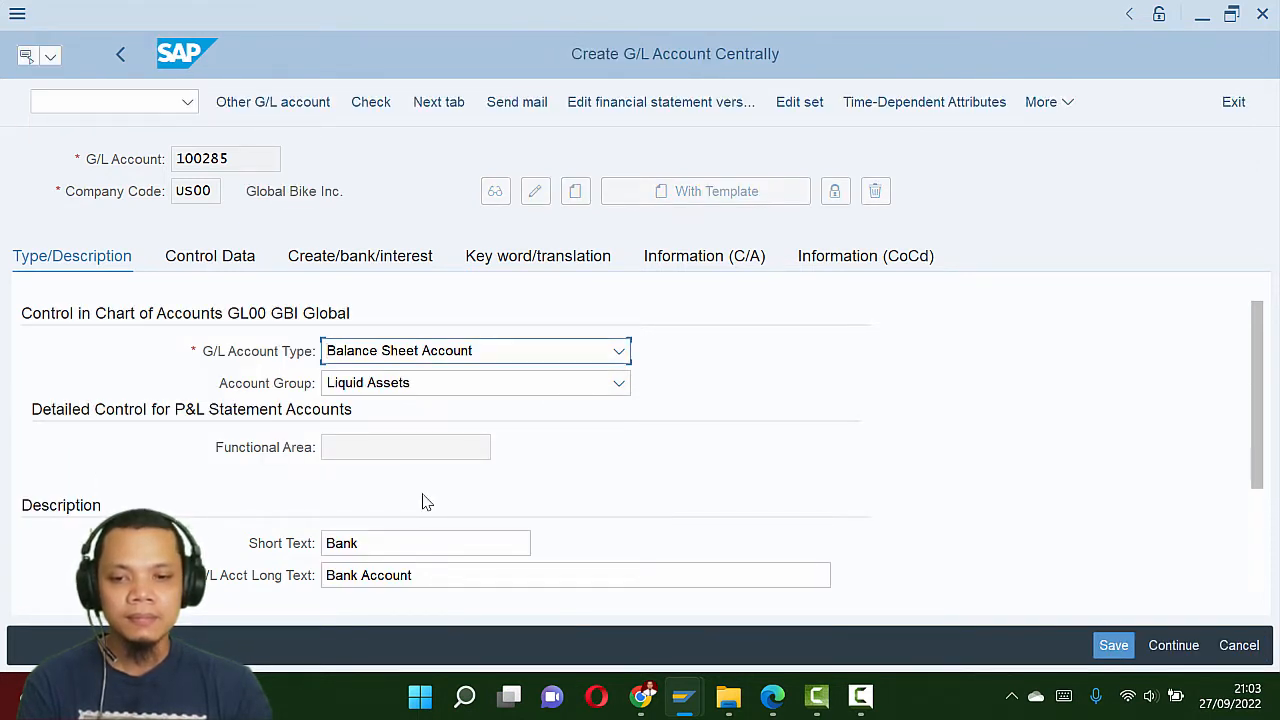
# Step: Check the naming instructions in the case study and set the new account's Short Text to Bank 027
pyautogui.hotkey('alt', 'Tab')
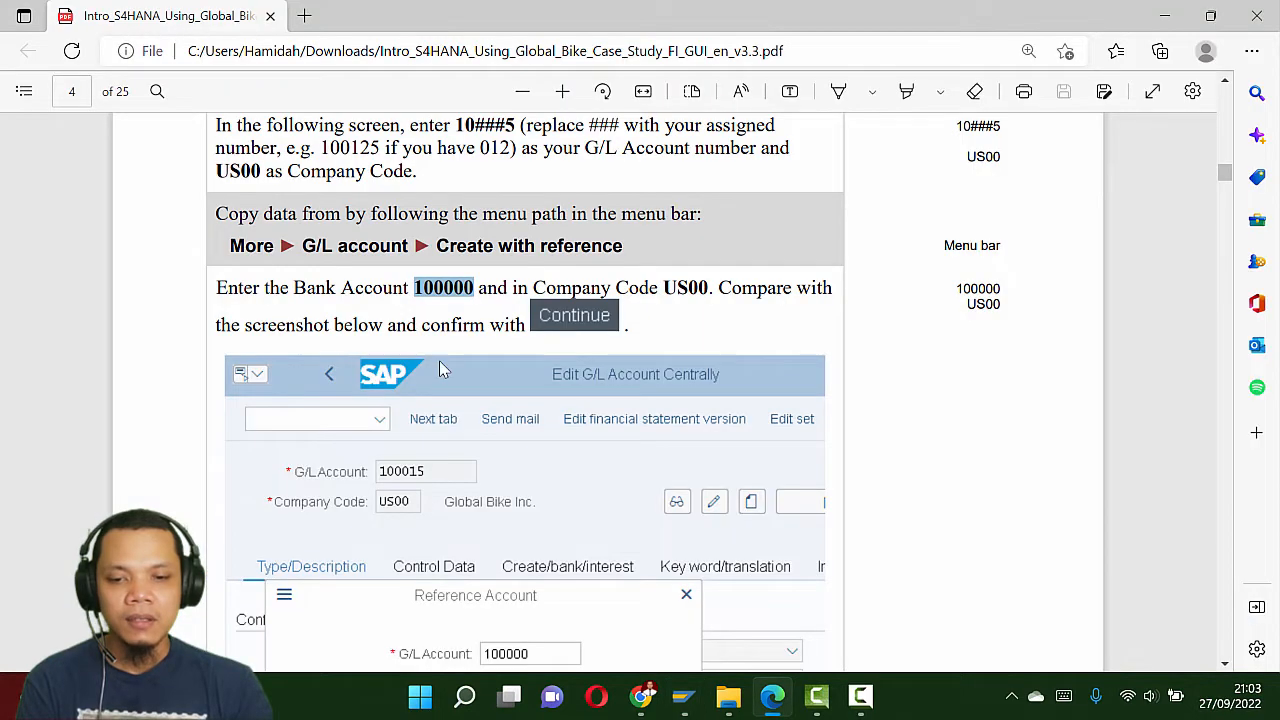
pyautogui.scroll(-1, 447, 356)
pyautogui.scroll(2, 463, 358)
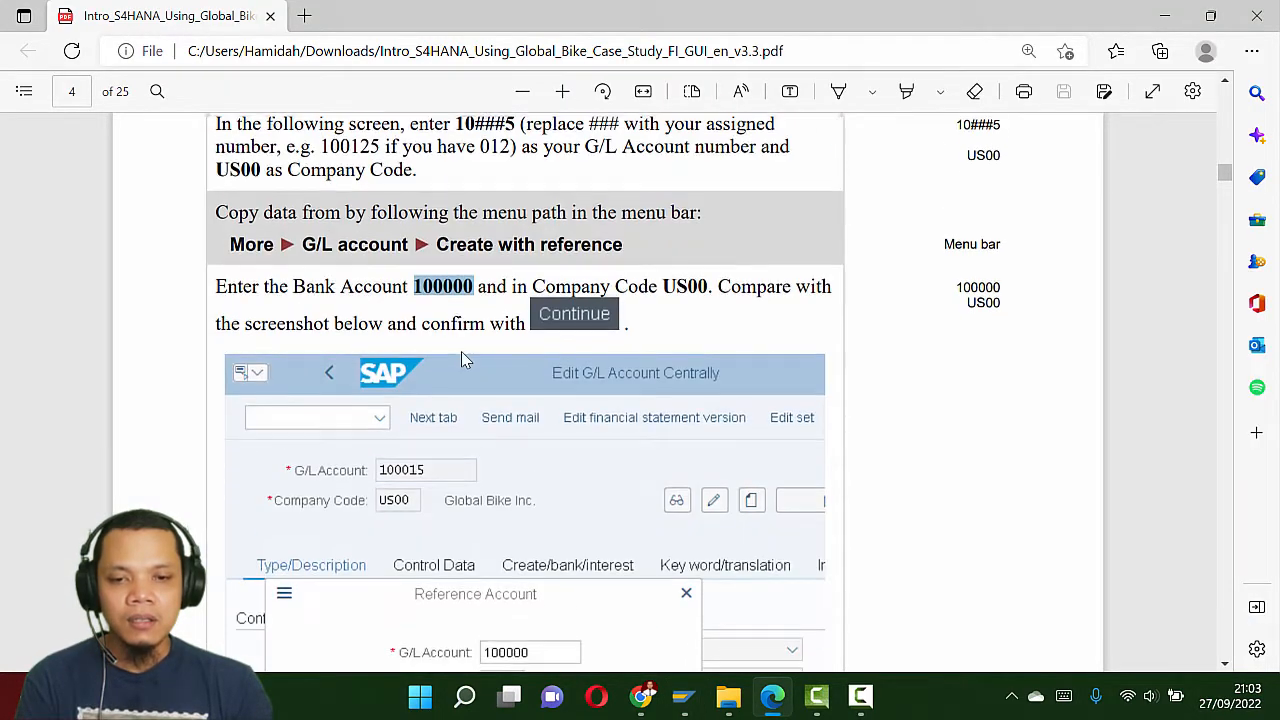
pyautogui.scroll(-3, 463, 358)
pyautogui.scroll(-6, 463, 358)
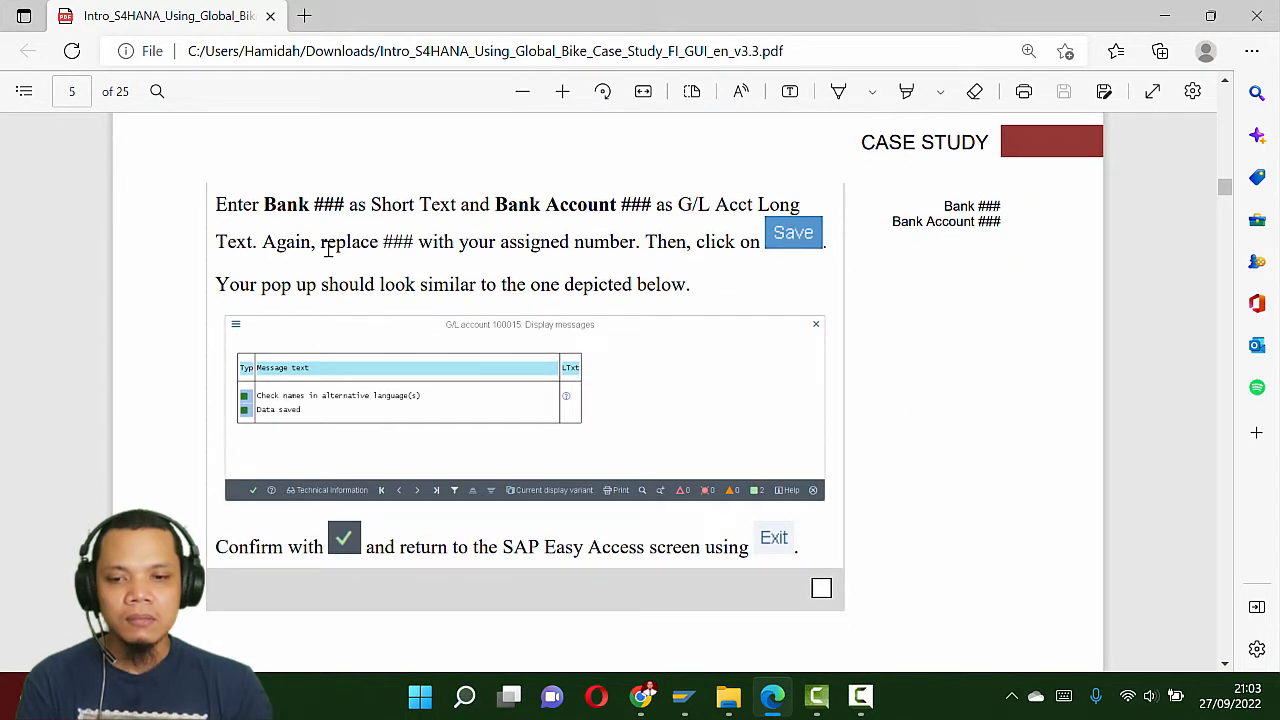
pyautogui.hotkey('alt', 'Tab')
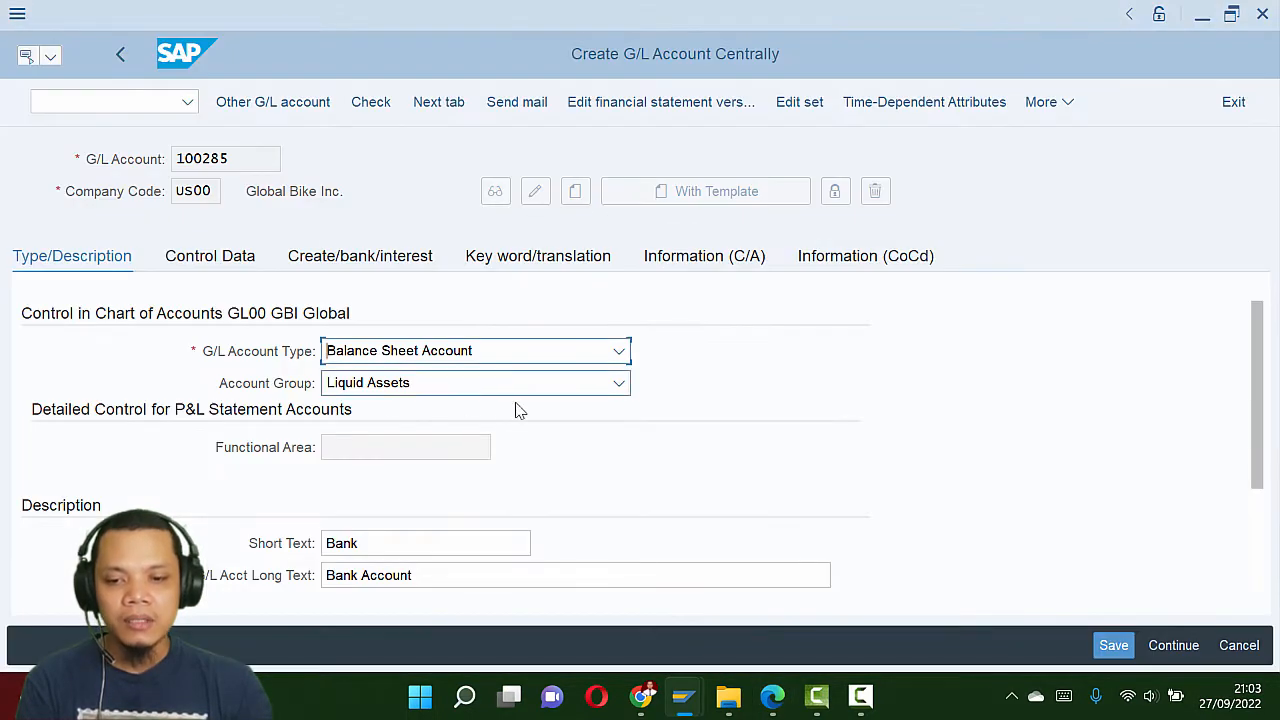
pyautogui.scroll(-3, 518, 410)
pyautogui.click(402, 385)
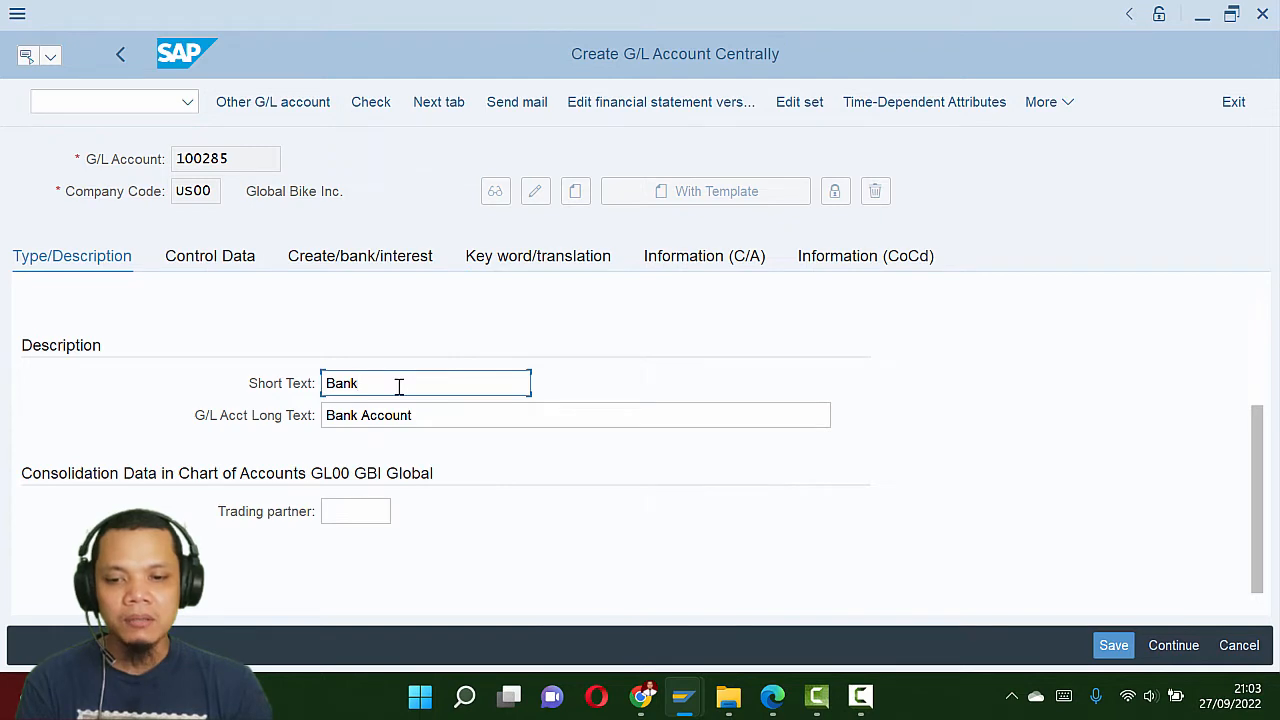
pyautogui.write('0')
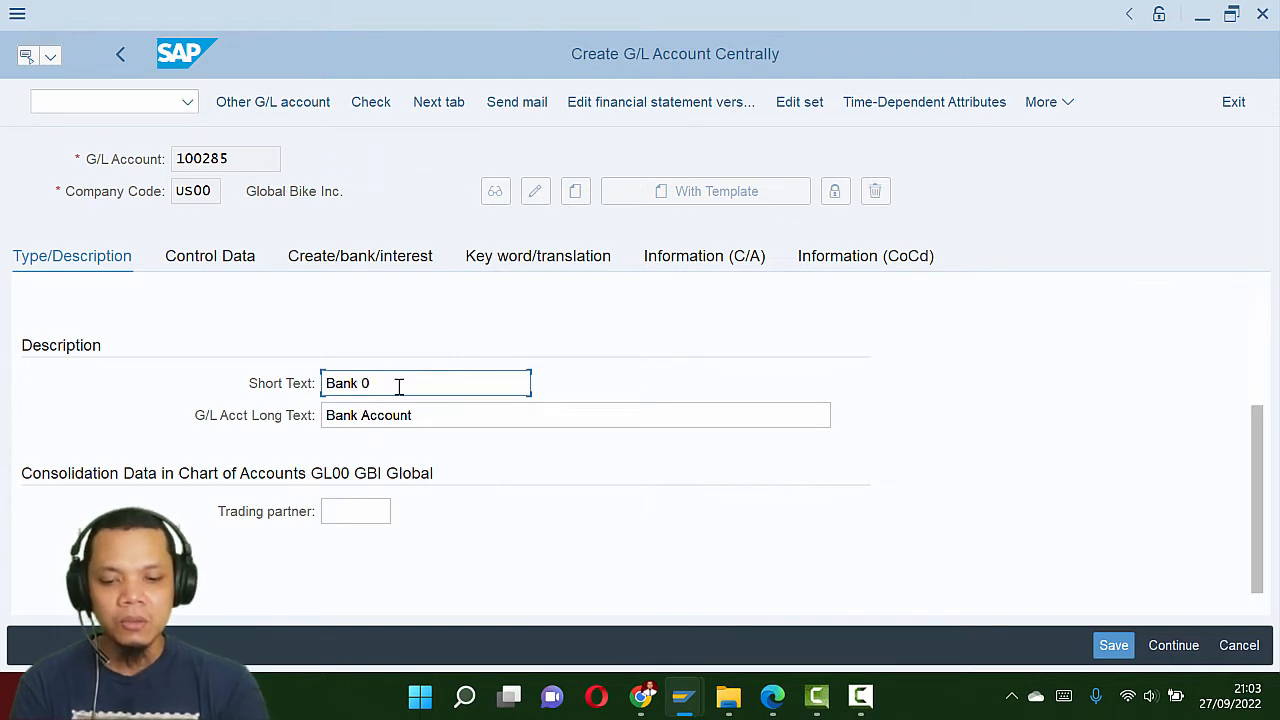
pyautogui.write('27')
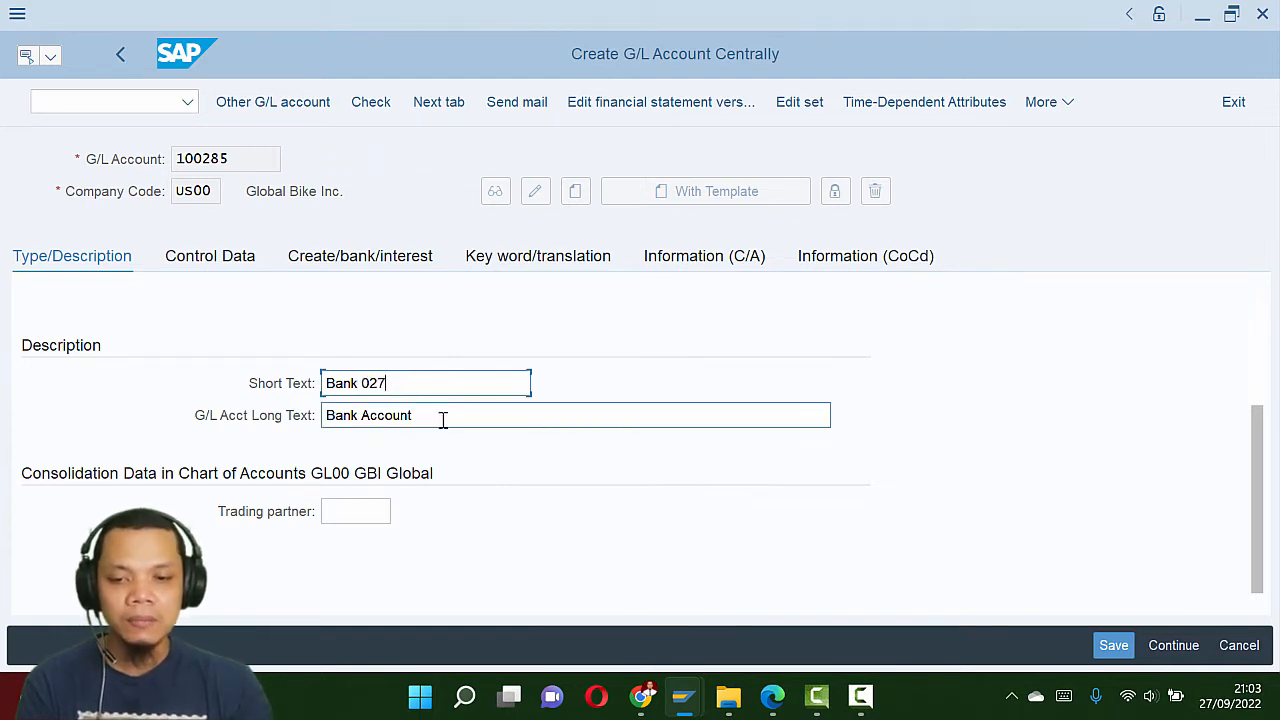
# Step: Recheck the case study's naming rule and set the G/L Acct Long Text to Bank Account 027
pyautogui.hotkey('alt', 'Tab')
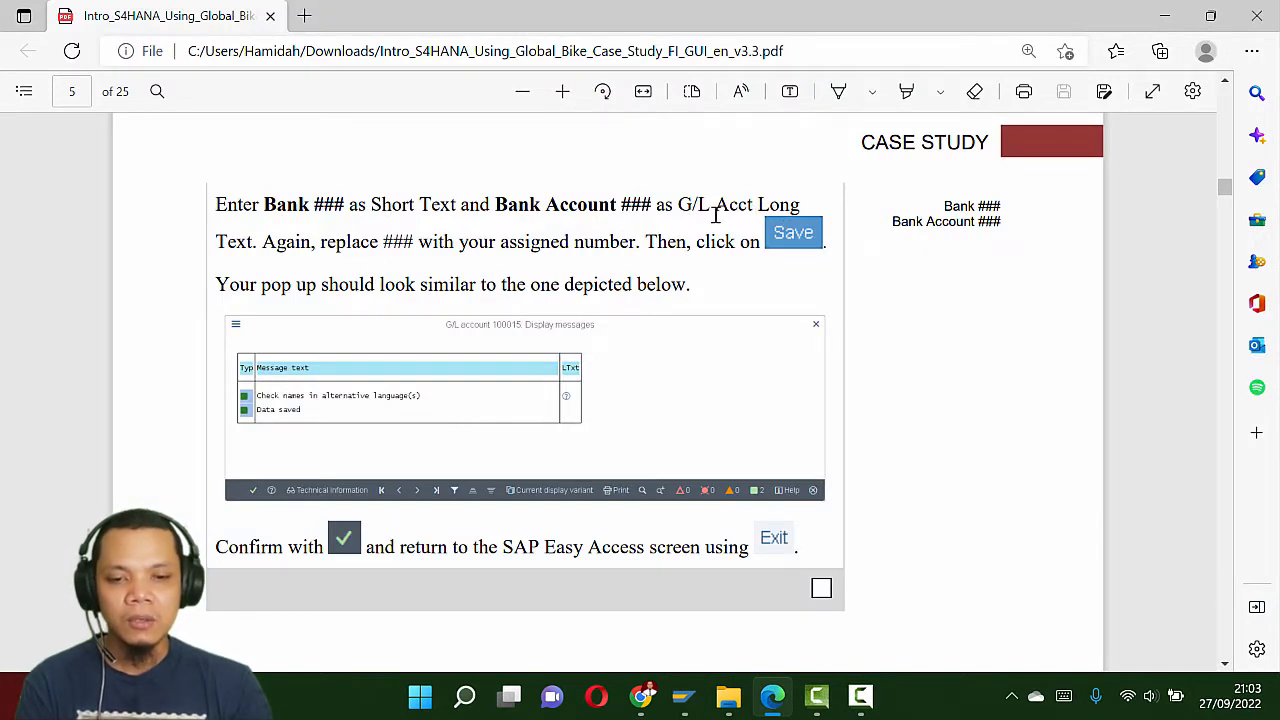
pyautogui.hotkey('alt', 'Tab')
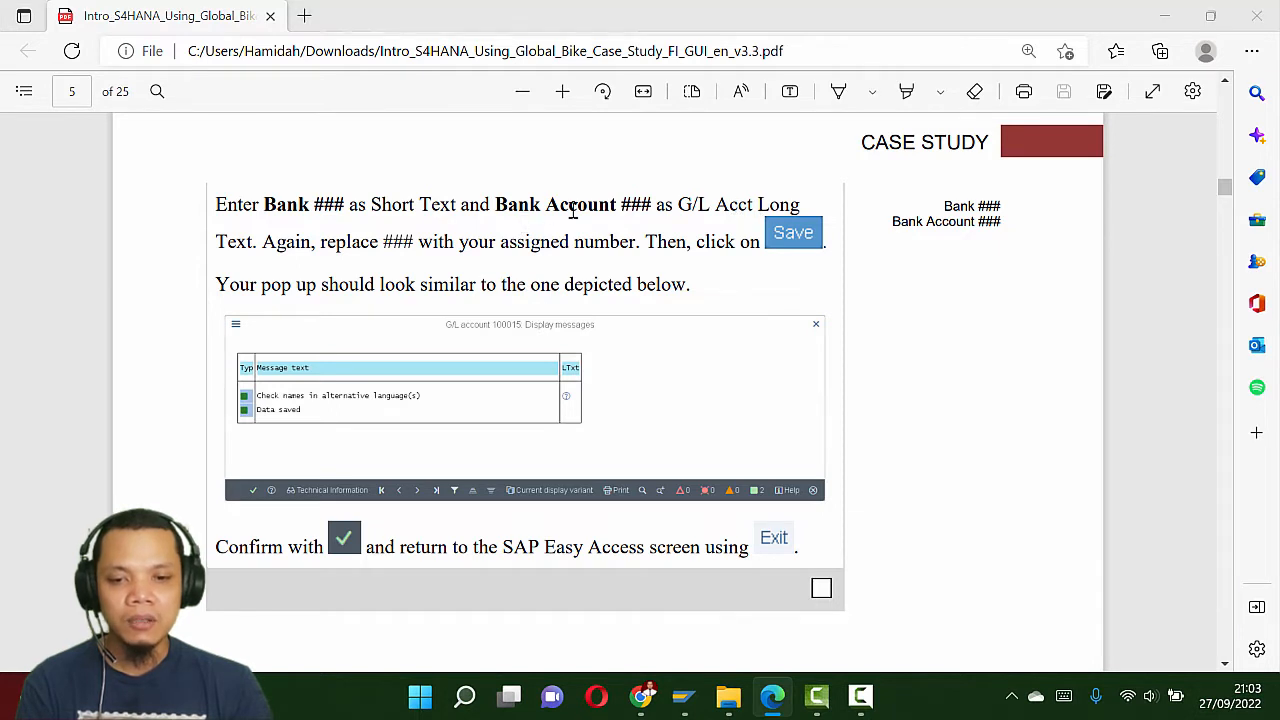
pyautogui.click(457, 411)
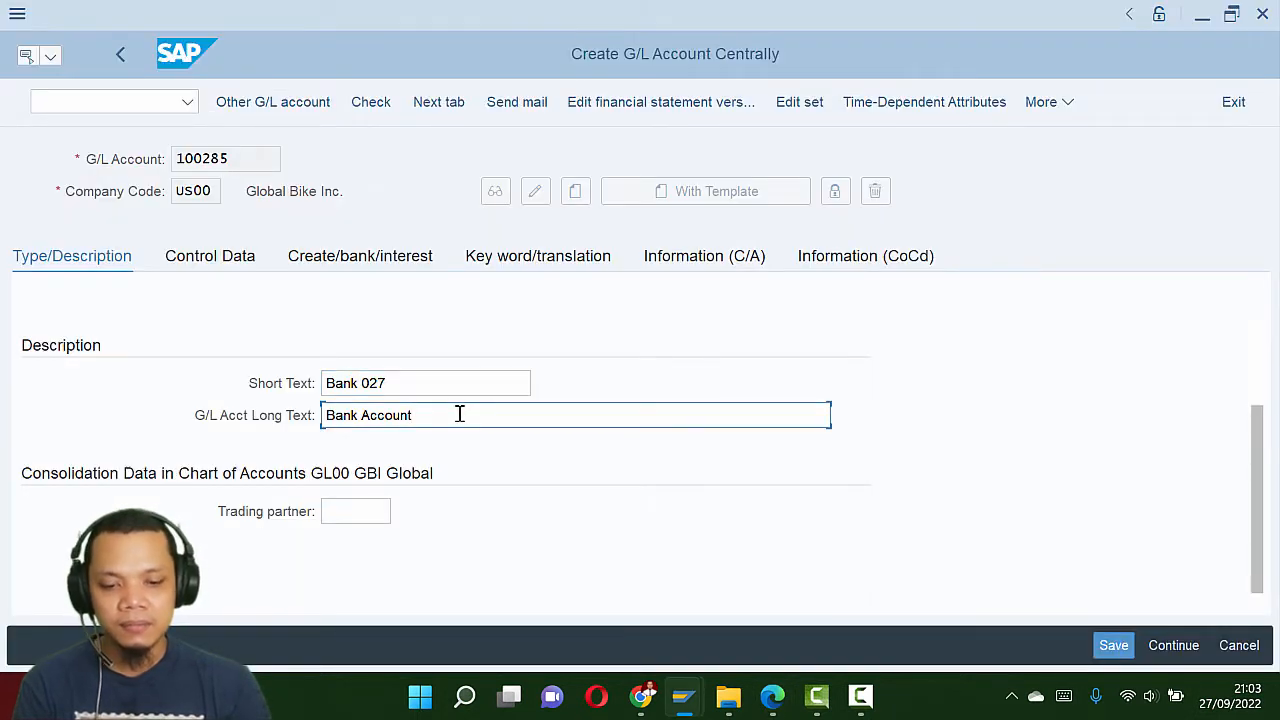
pyautogui.write('027')
pyautogui.press('Return')
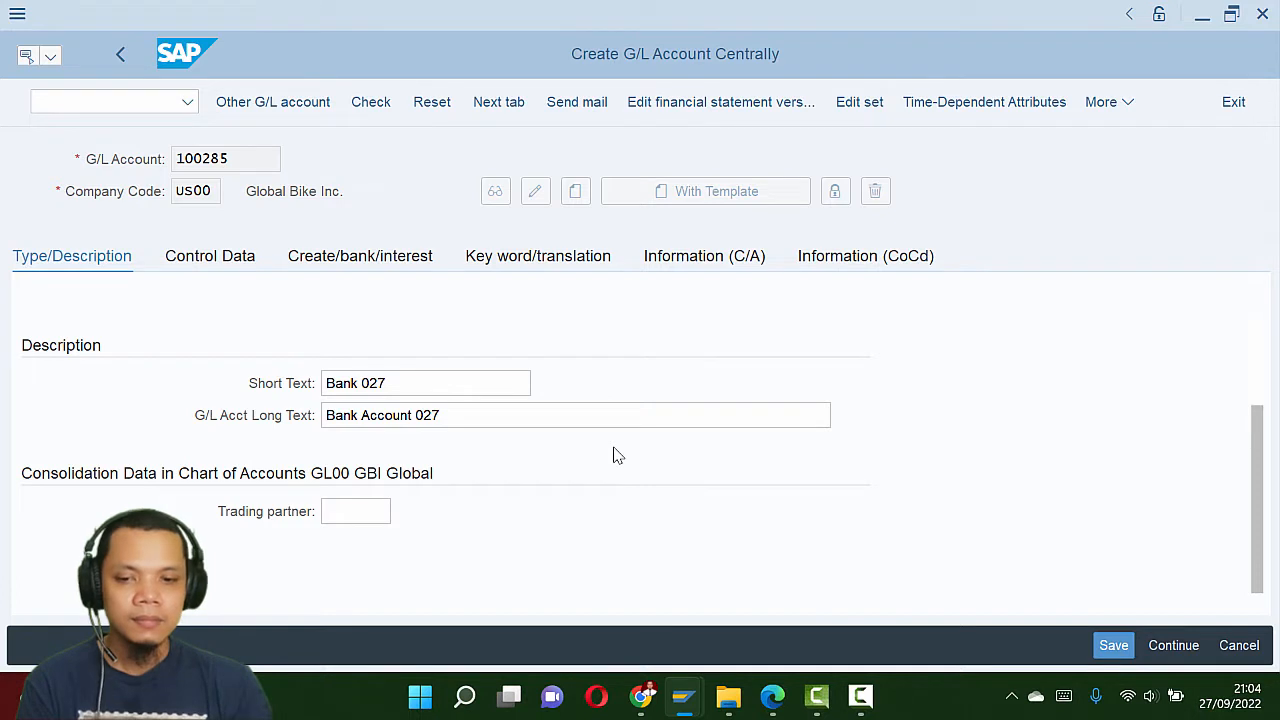
# Step: Check the saving instruction in the case study, save the G/L account and confirm the displayed messages
pyautogui.hotkey('alt', 'Tab')
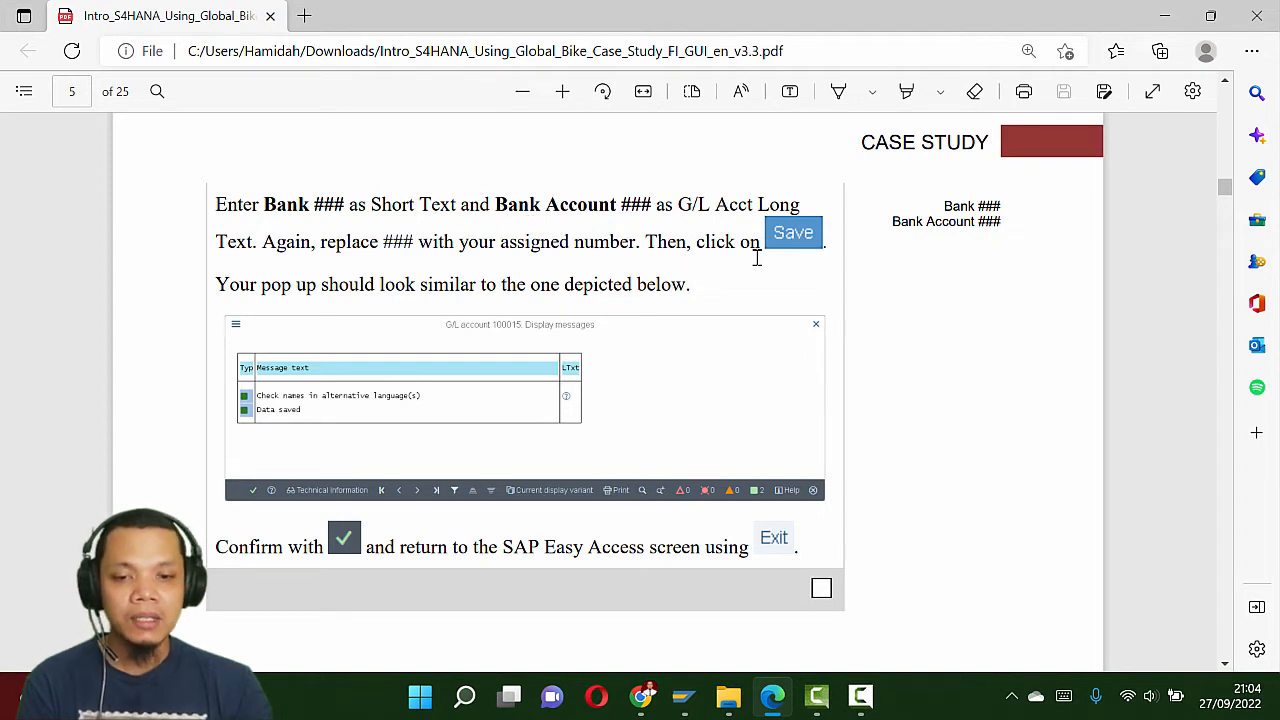
pyautogui.hotkey('alt', 'Tab')
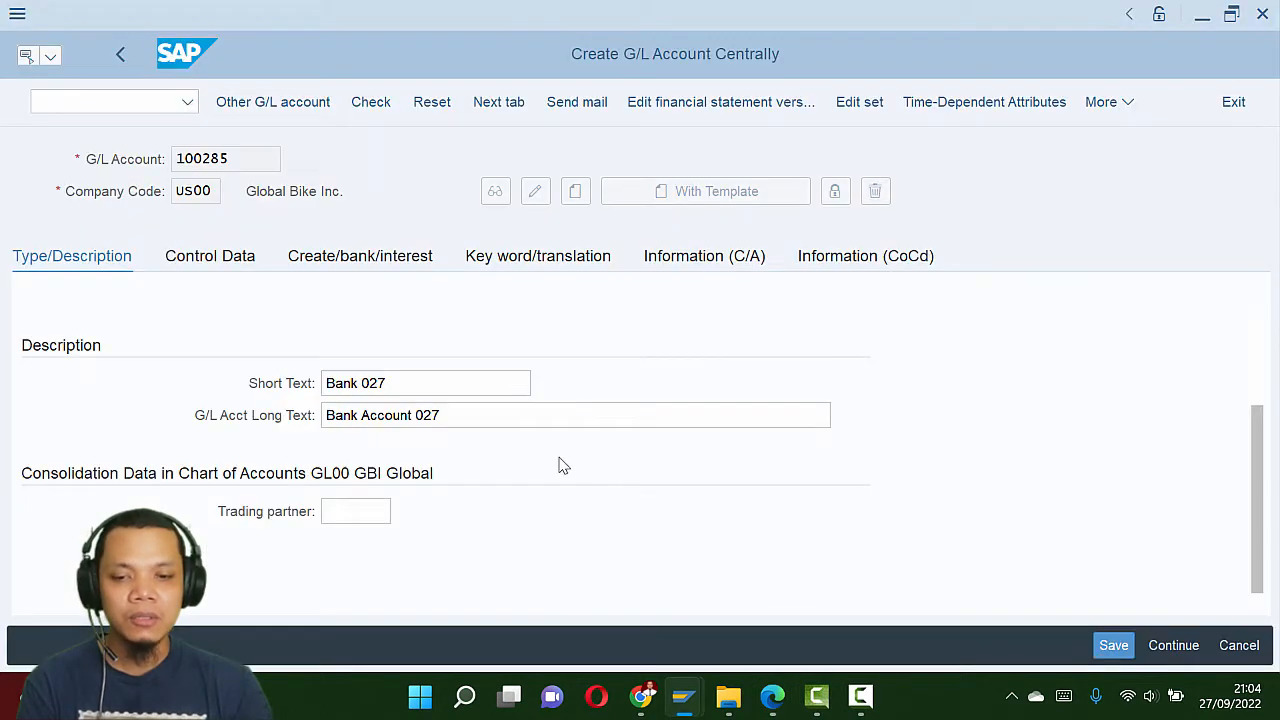
pyautogui.click(1112, 645)
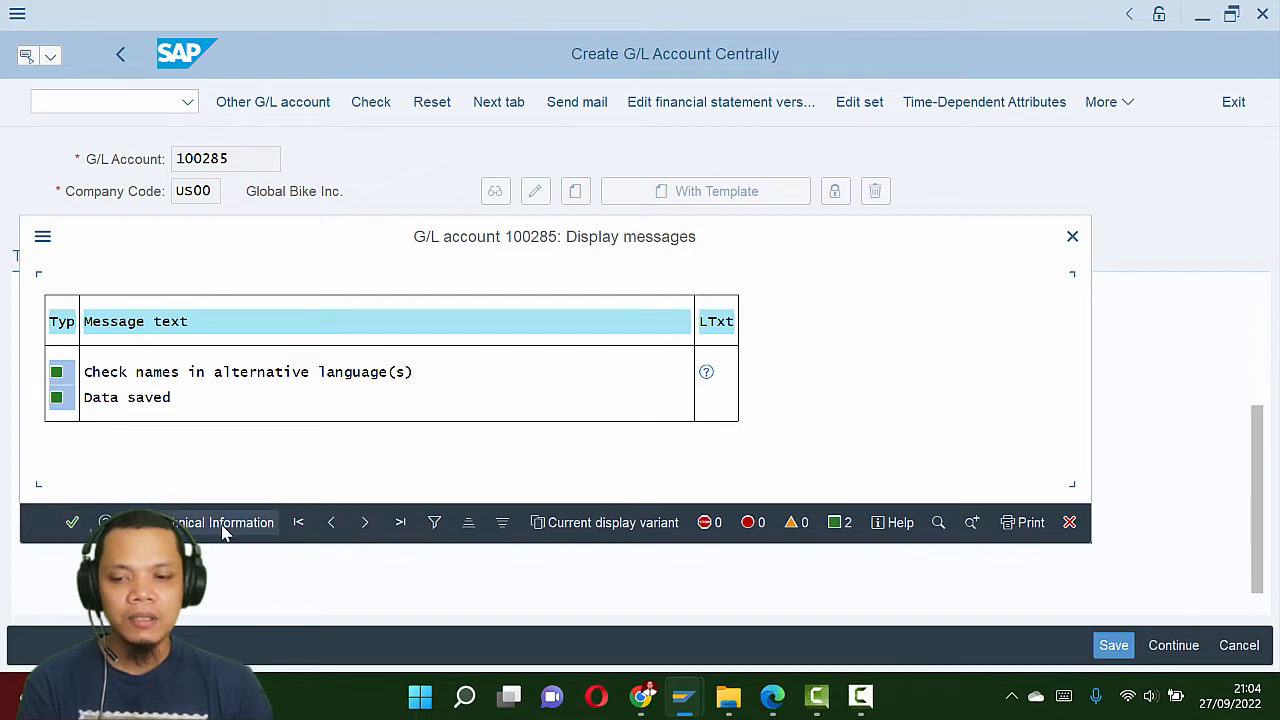
pyautogui.click(75, 525)
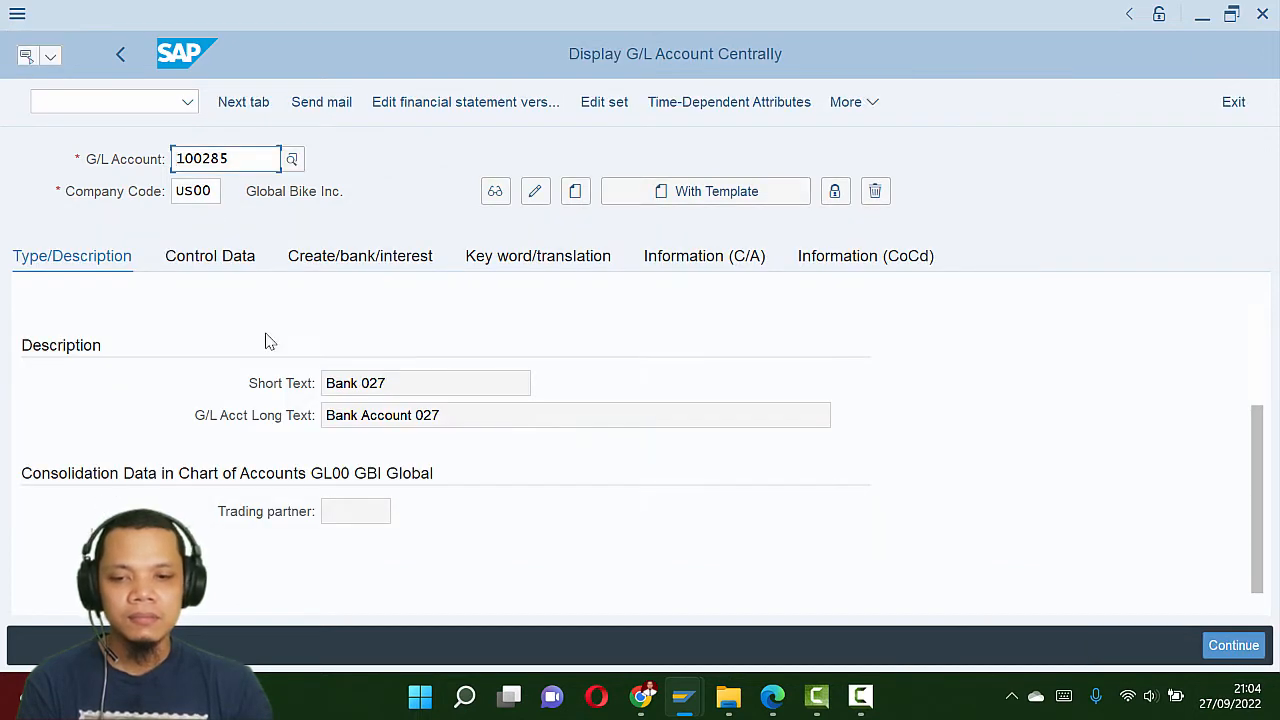
# Step: Look over the saved account's keyword and description data and exit to SAP Easy Access
pyautogui.click(495, 258)
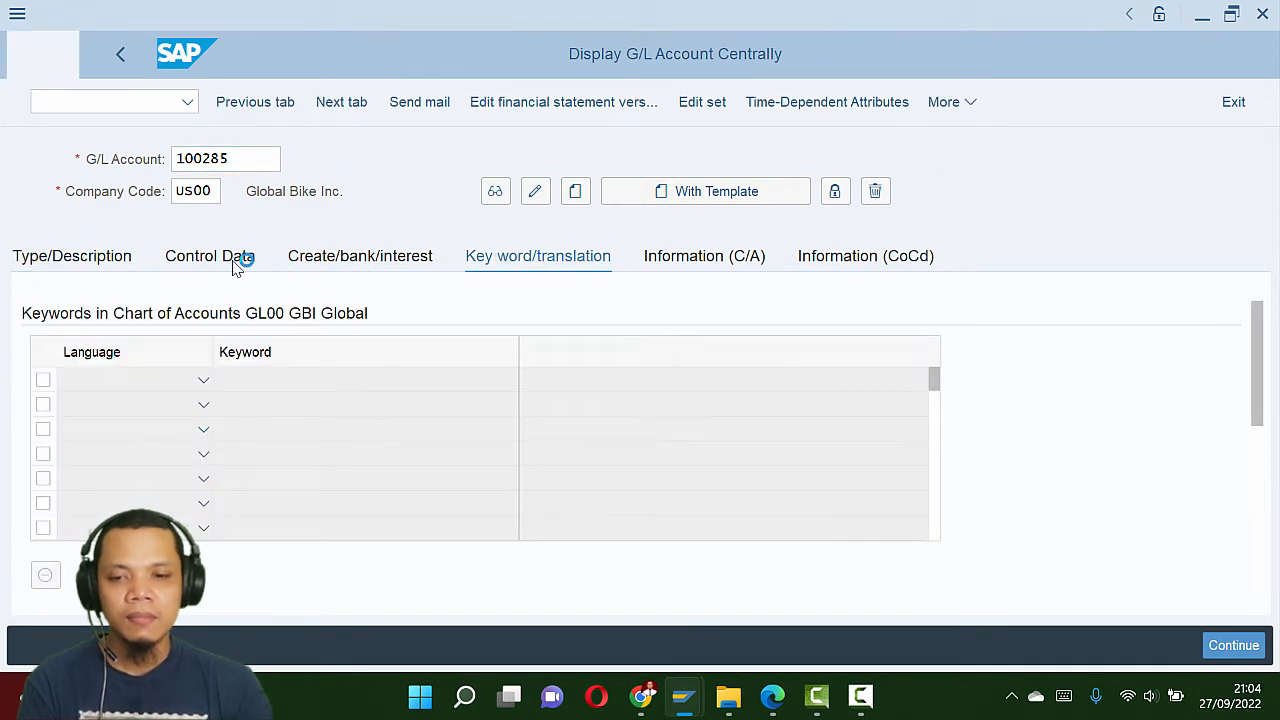
pyautogui.click(96, 265)
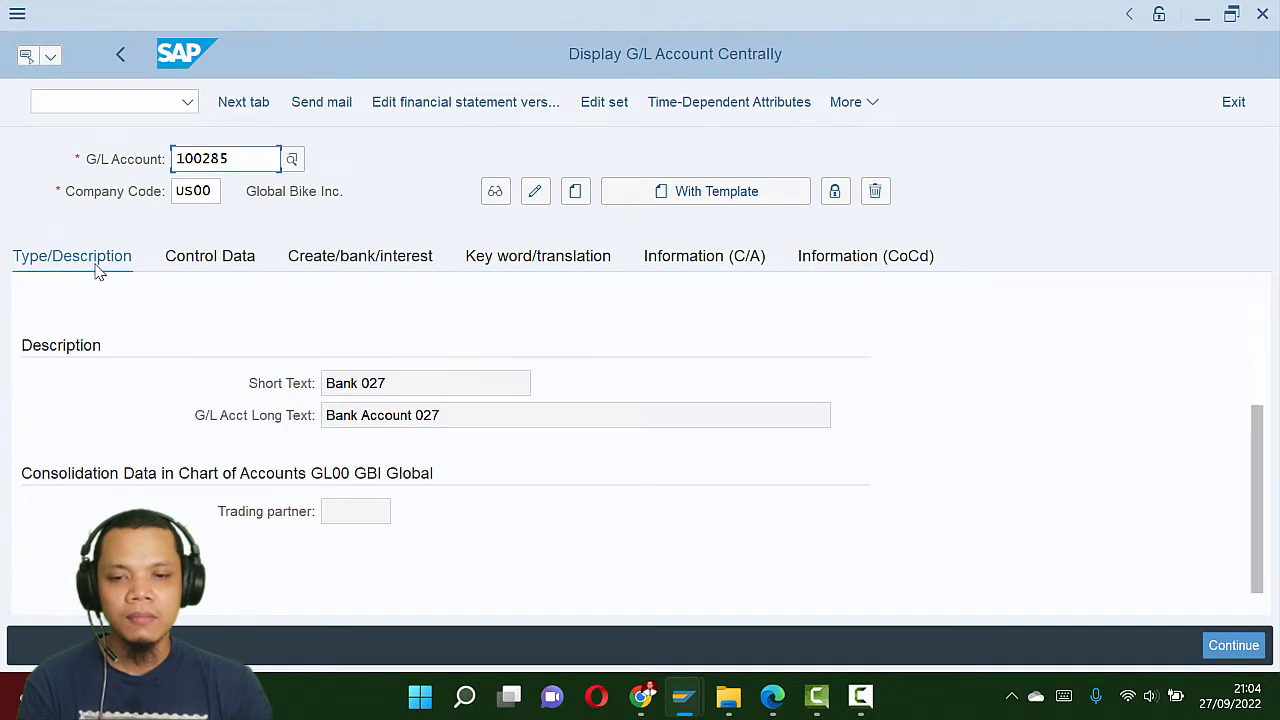
pyautogui.click(1242, 110)
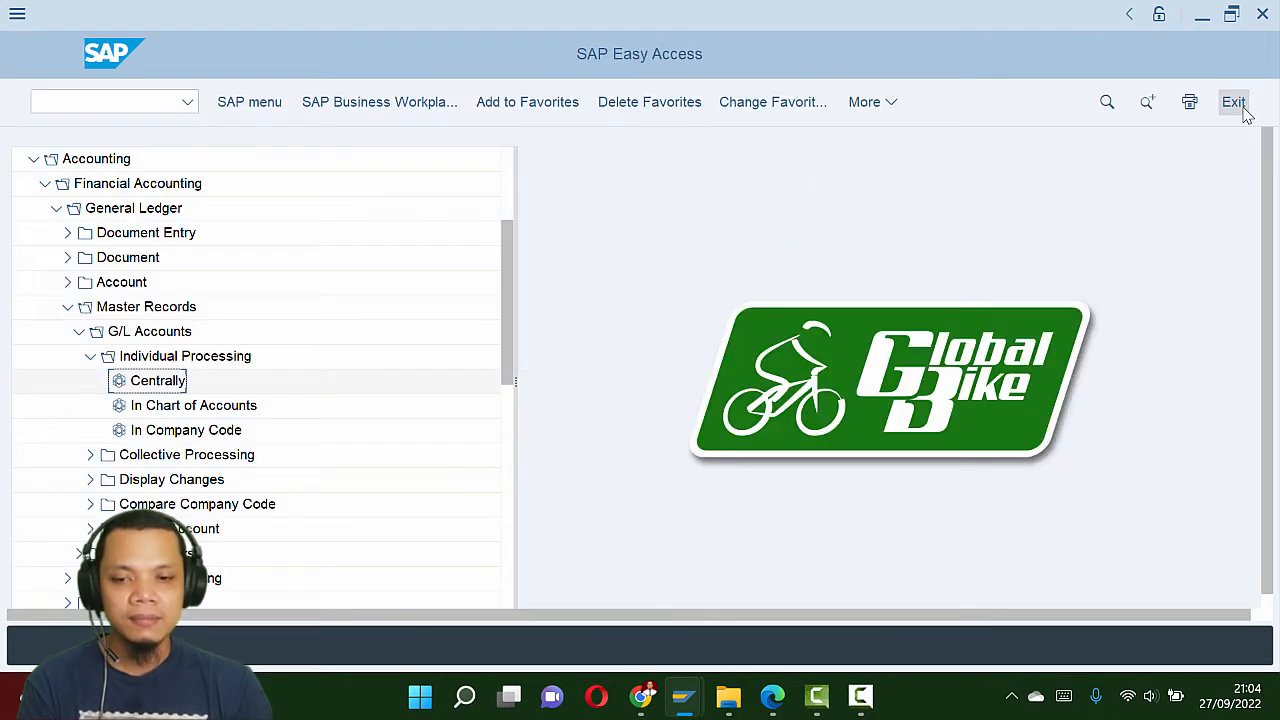
# Step: Switch to the case study PDF and go to Step 2 on creating a reconciliation account in the General Ledger
pyautogui.hotkey('alt', 'Tab')
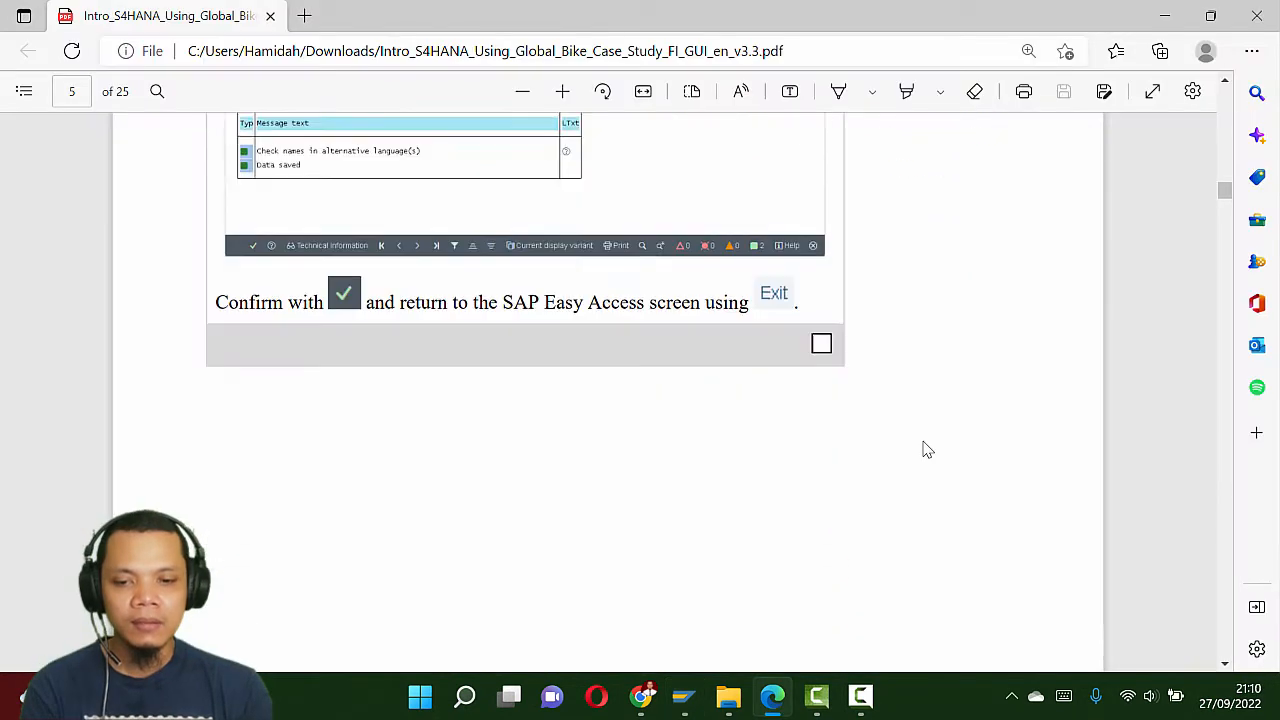
pyautogui.scroll(-10, 925, 449)
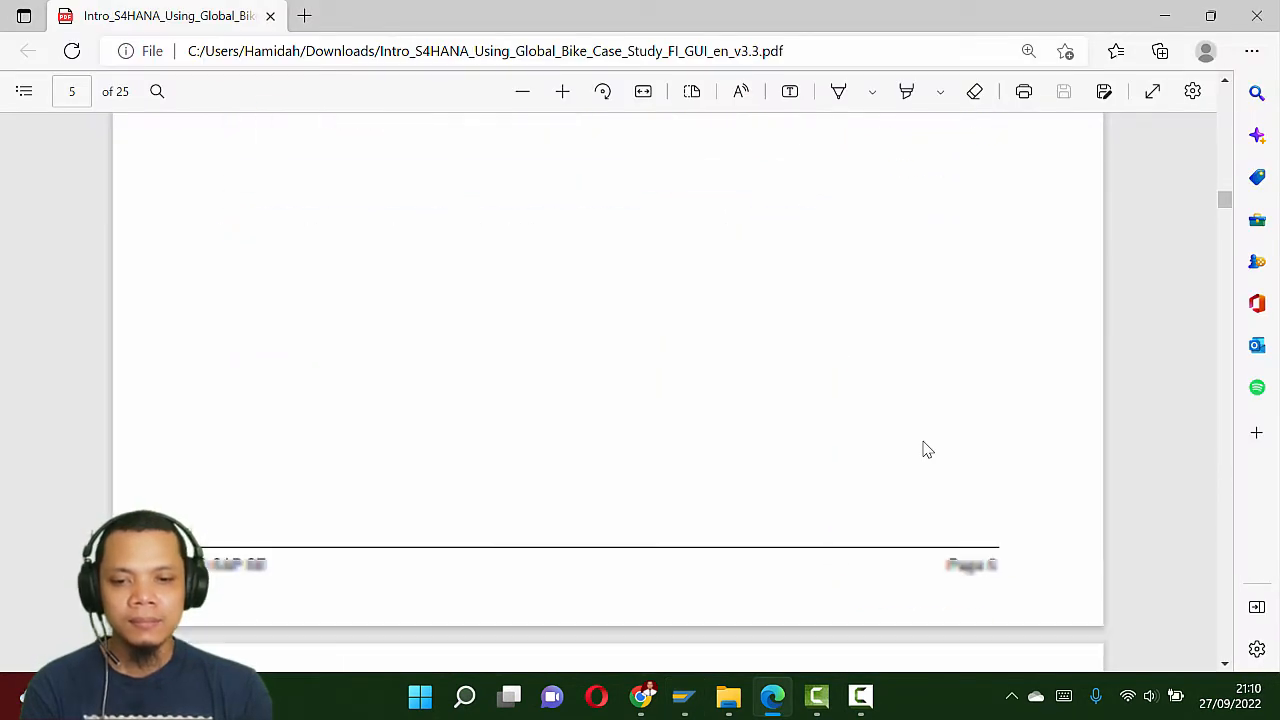
pyautogui.scroll(-2, 925, 449)
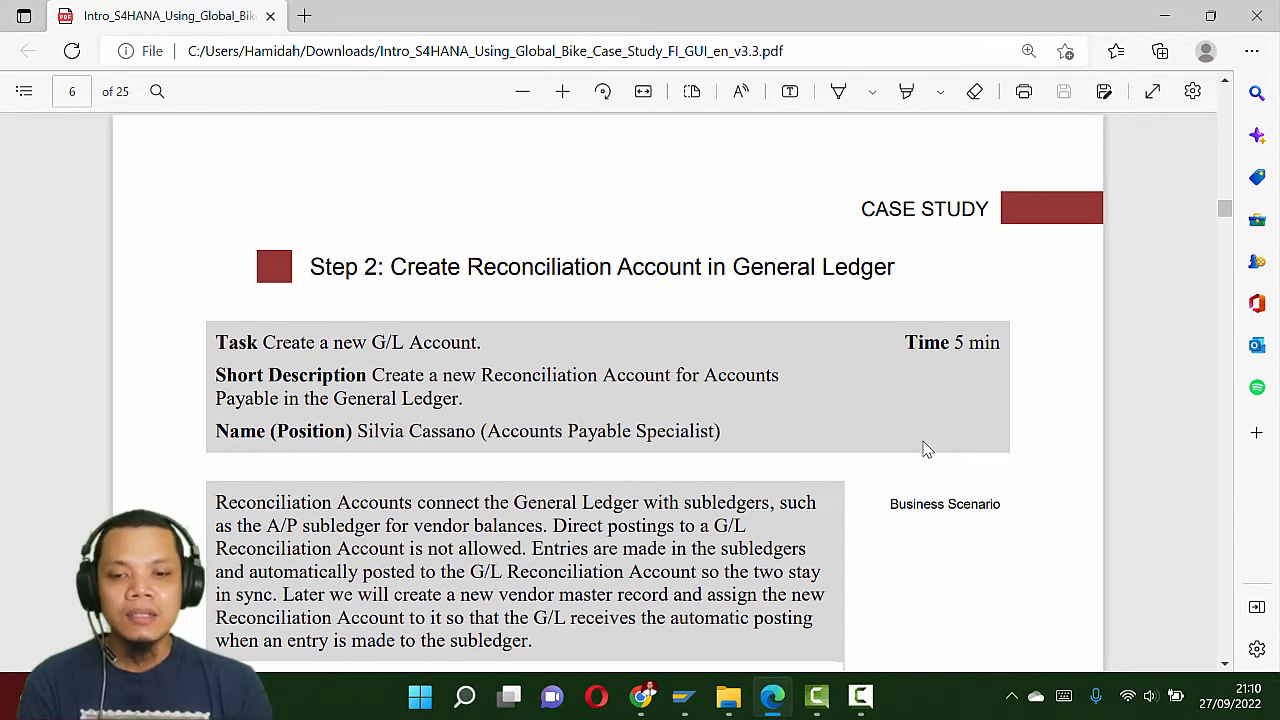
# Step: Read the Step 2 business scenario and the instructions for creating the reconciliation account in the case study
pyautogui.scroll(-1, 911, 538)
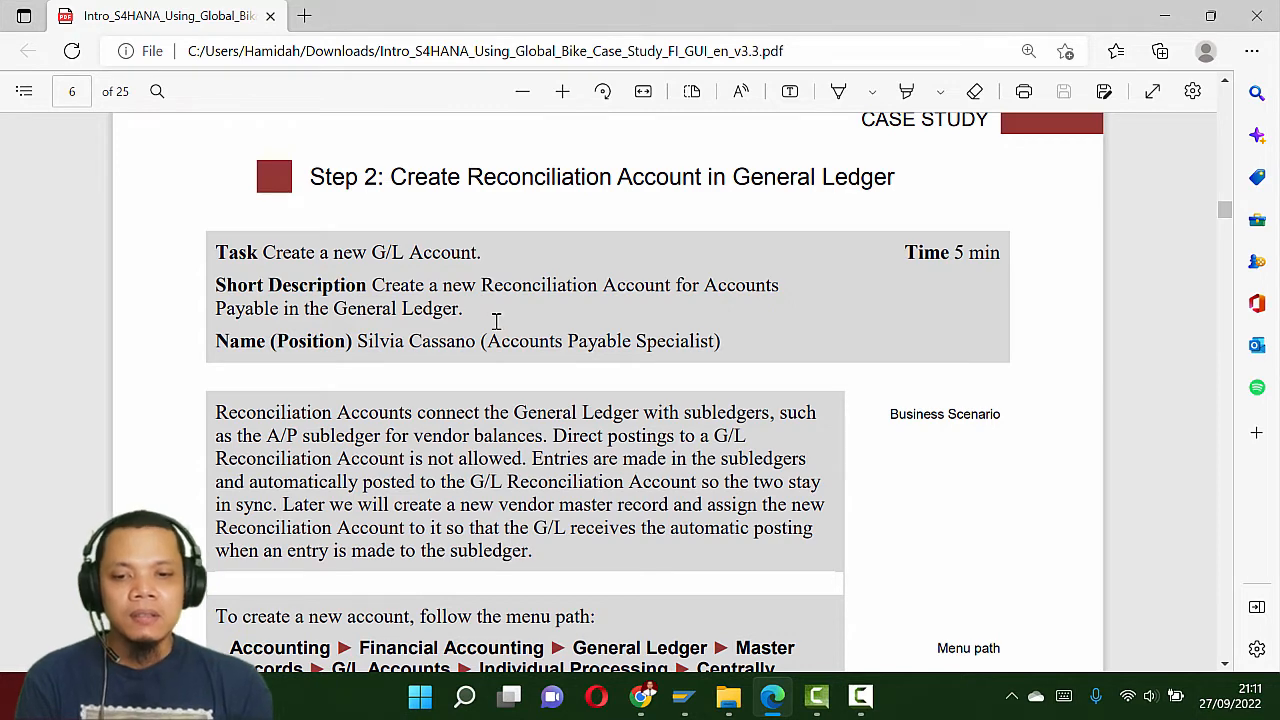
pyautogui.scroll(-1, 497, 322)
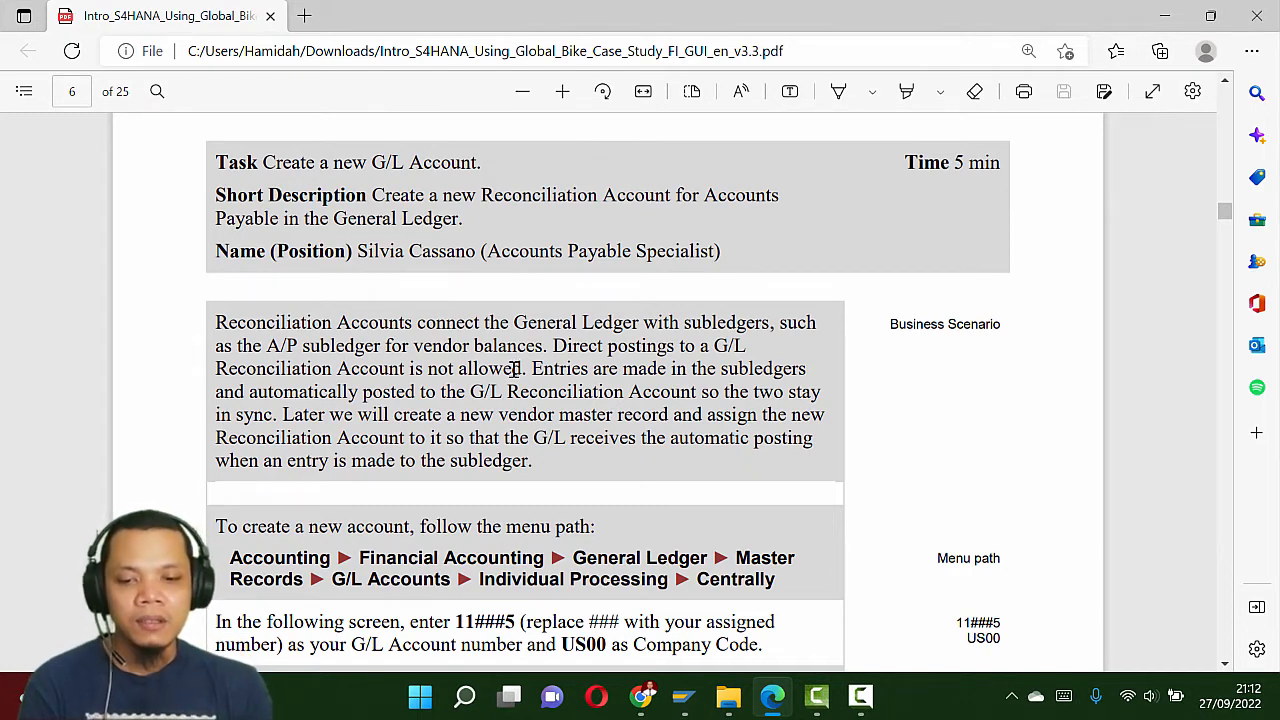
pyautogui.scroll(-3, 514, 370)
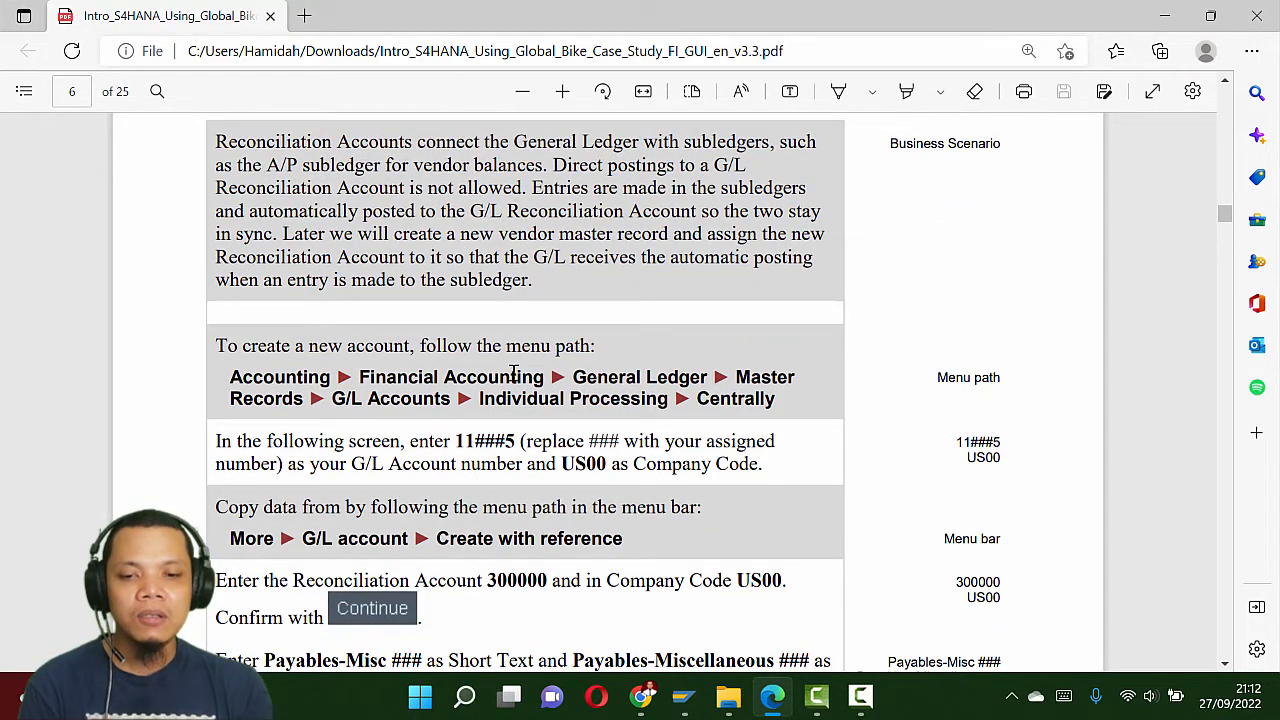
pyautogui.scroll(3, 514, 372)
pyautogui.scroll(-4, 514, 372)
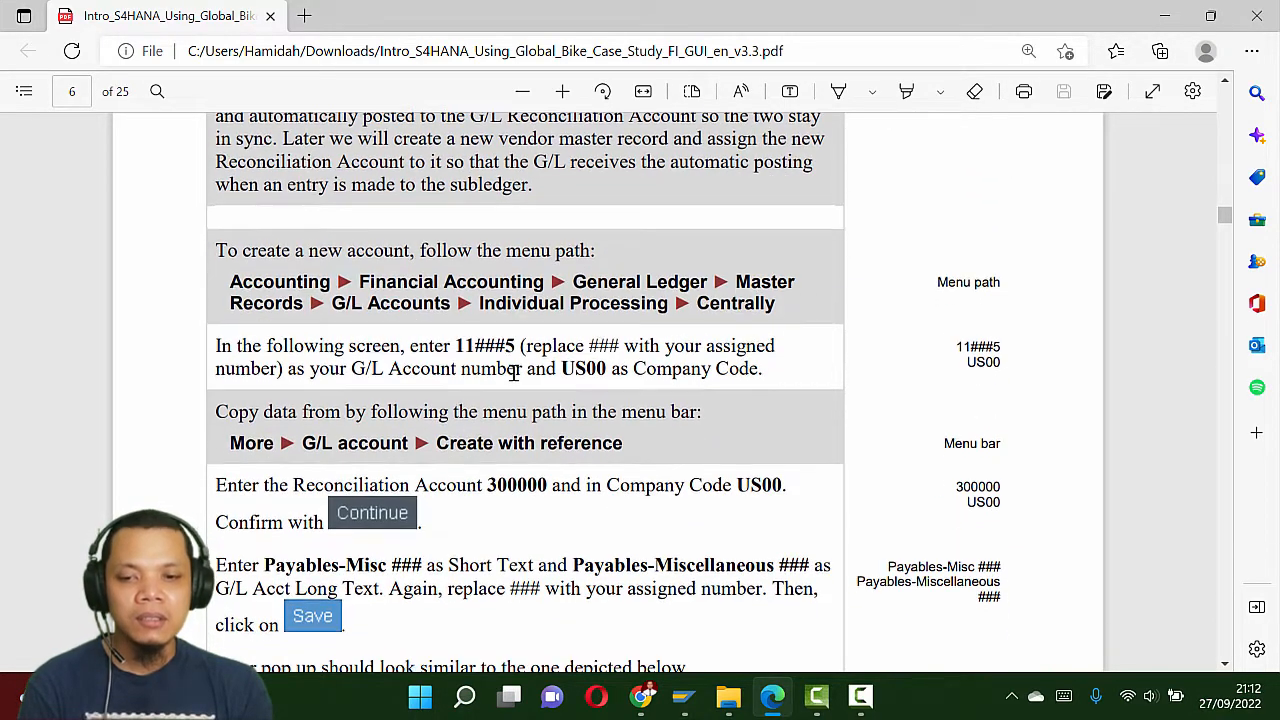
pyautogui.scroll(-1, 514, 372)
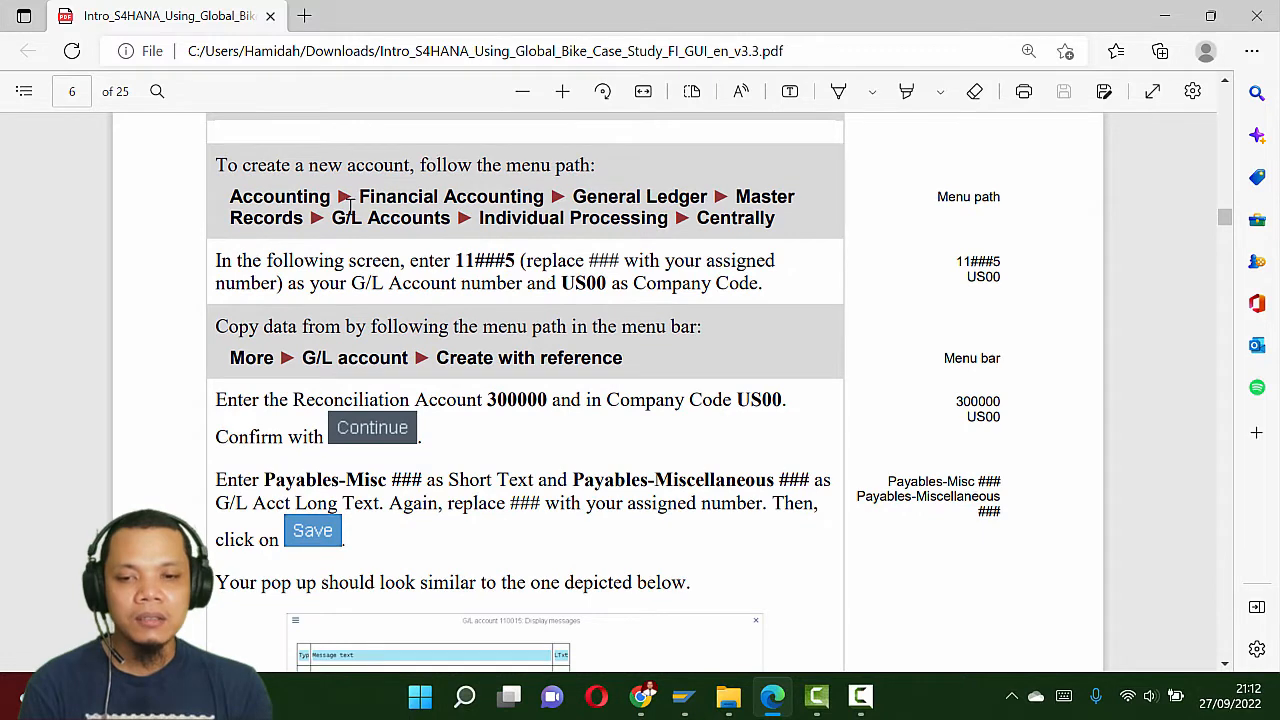
# Step: Compare the case study's menu path with the SAP Easy Access tree and open Centrally under G/L Accounts, Individual Processing
pyautogui.hotkey('alt', 'Tab')
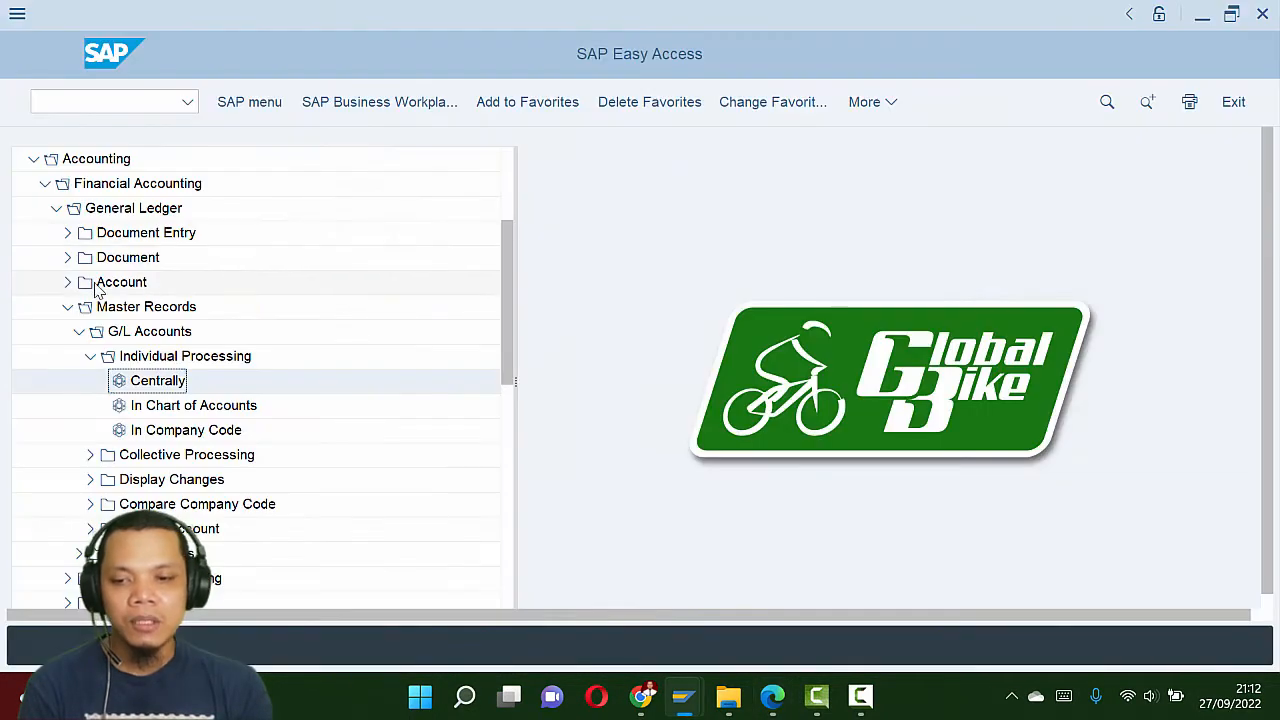
pyautogui.hotkey('alt', 'Tab')
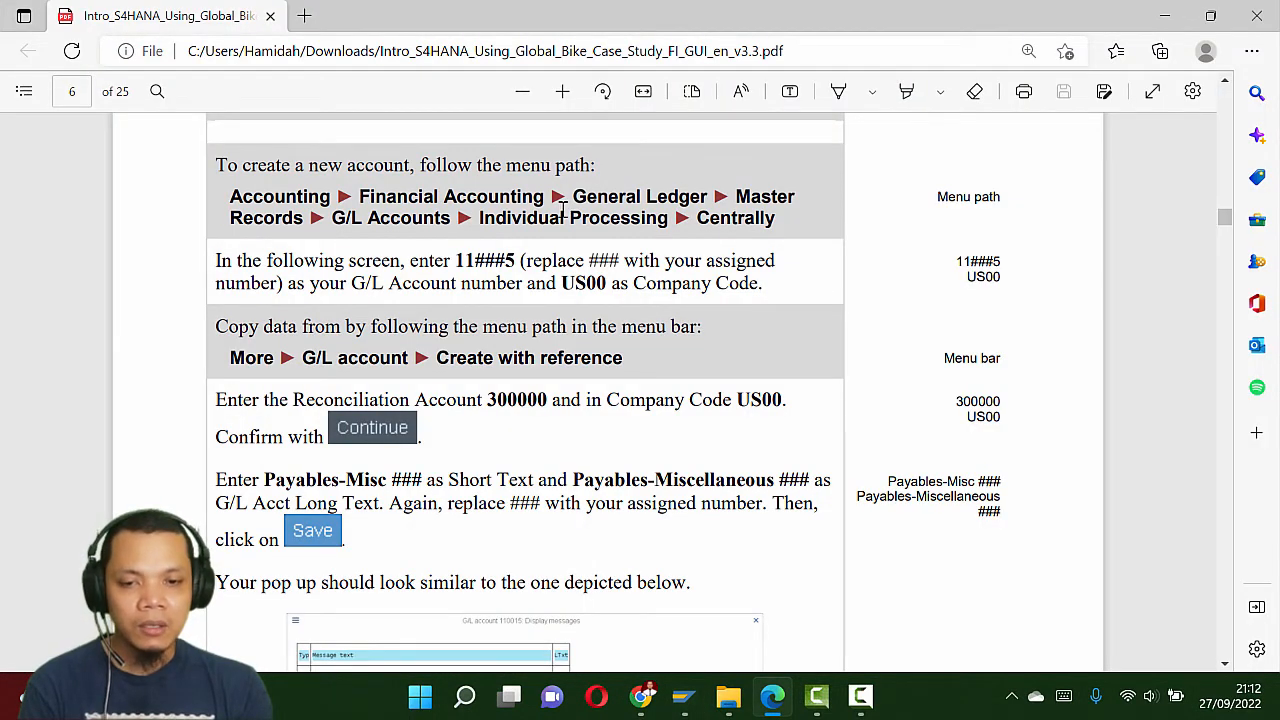
pyautogui.hotkey('alt', 'Tab')
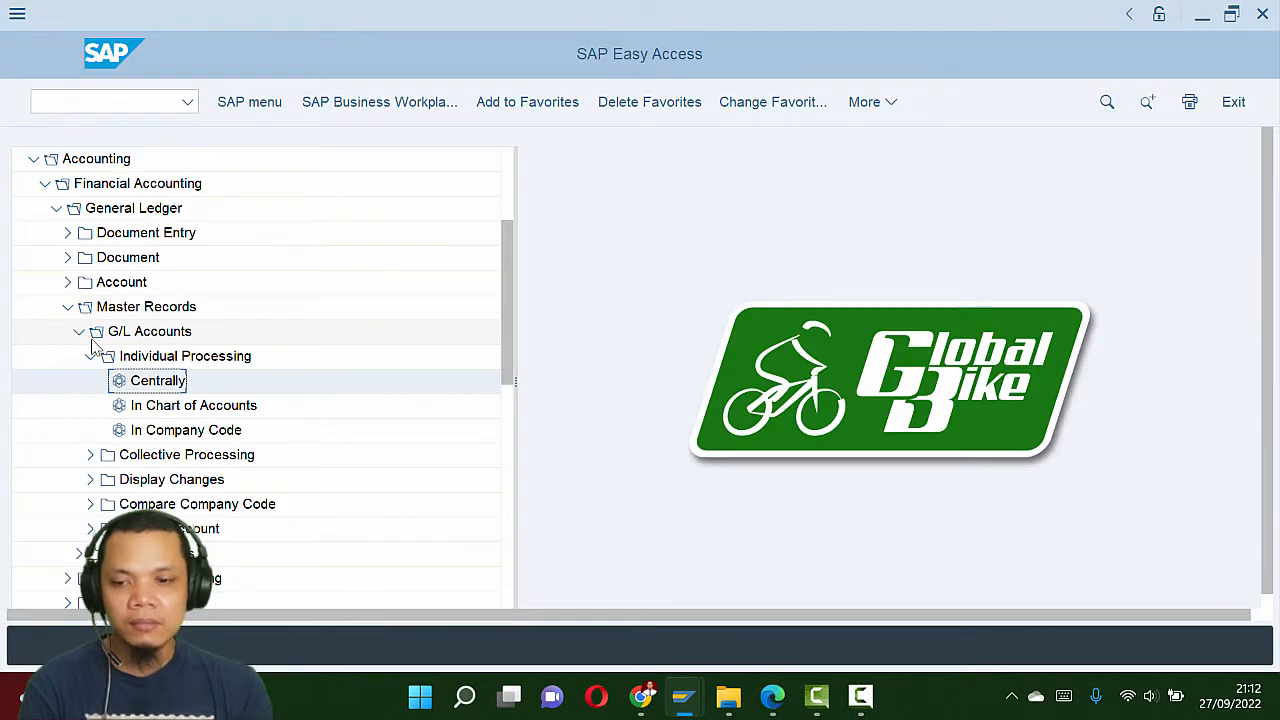
pyautogui.hotkey('alt', 'Tab')
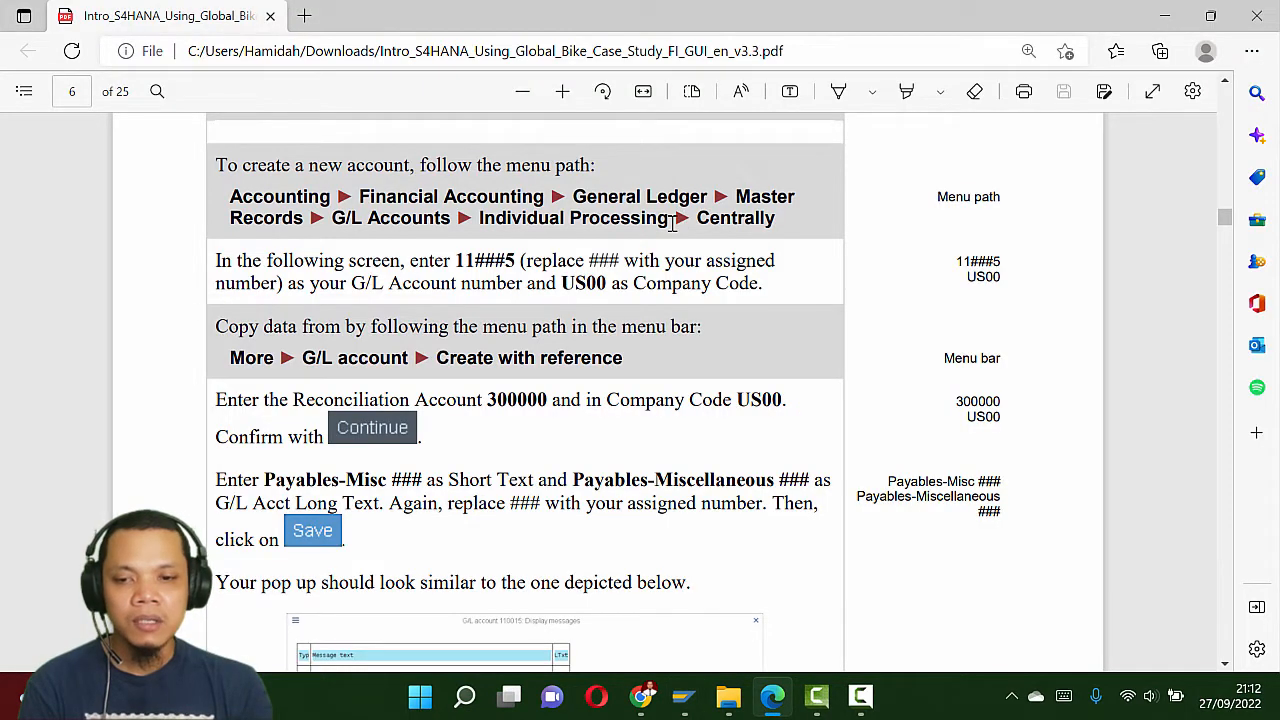
pyautogui.hotkey('alt', 'Tab')
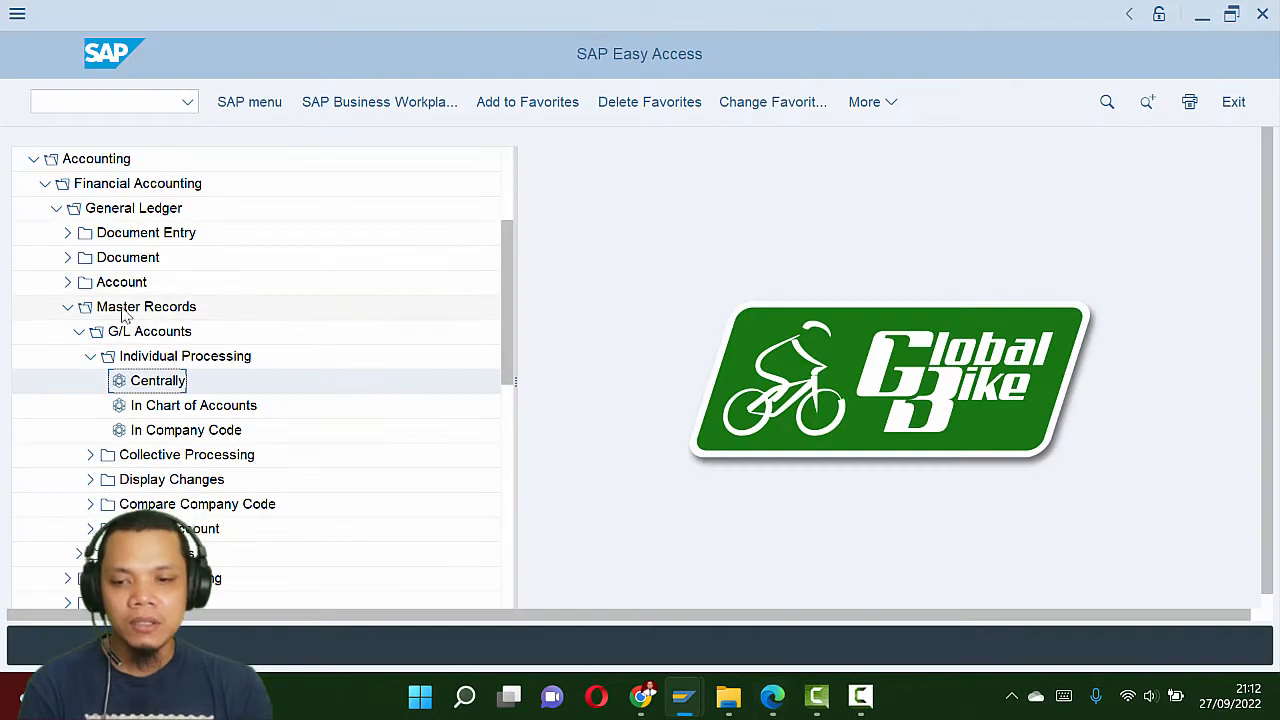
pyautogui.hotkey('alt', 'Tab')
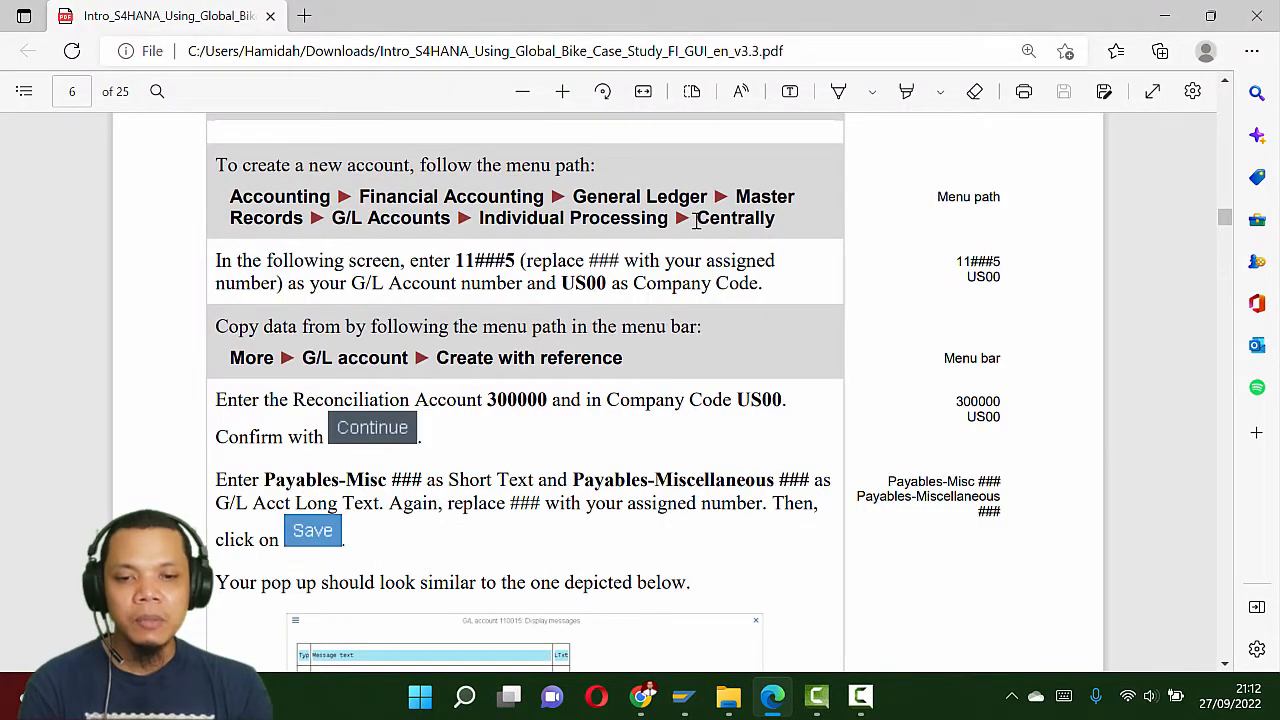
pyautogui.hotkey('alt', 'Tab')
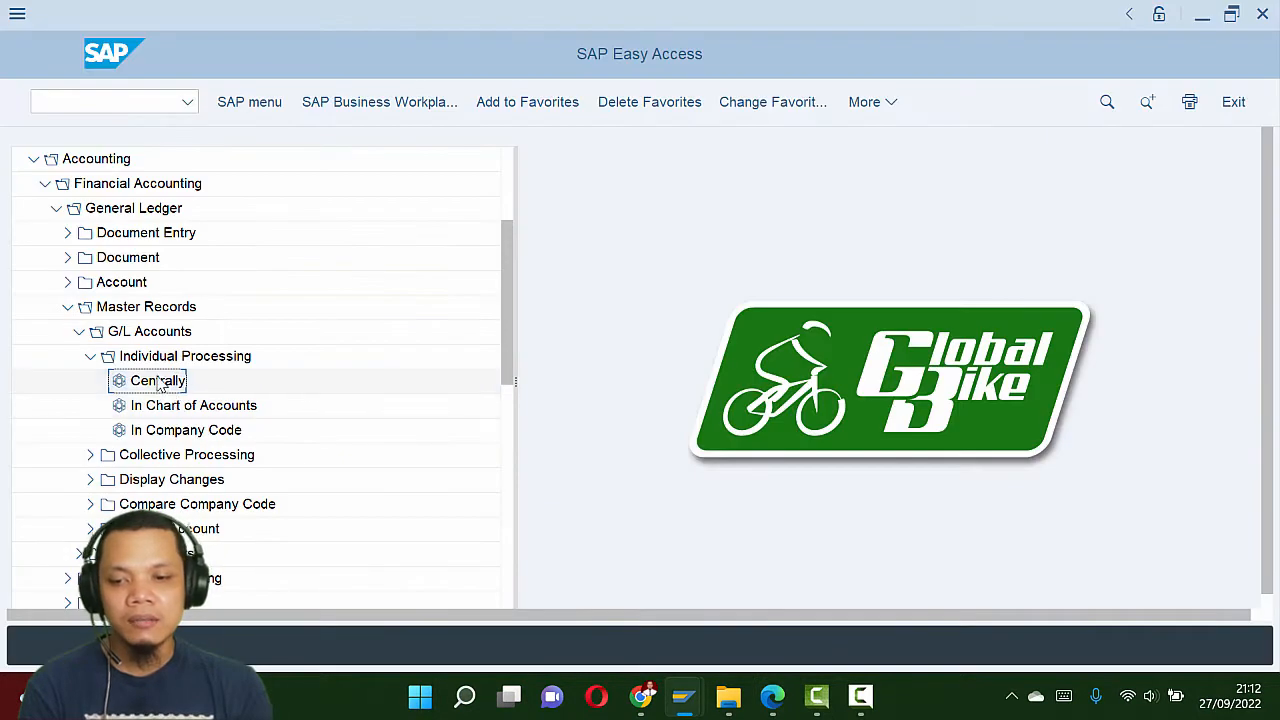
pyautogui.doubleClick(160, 383)
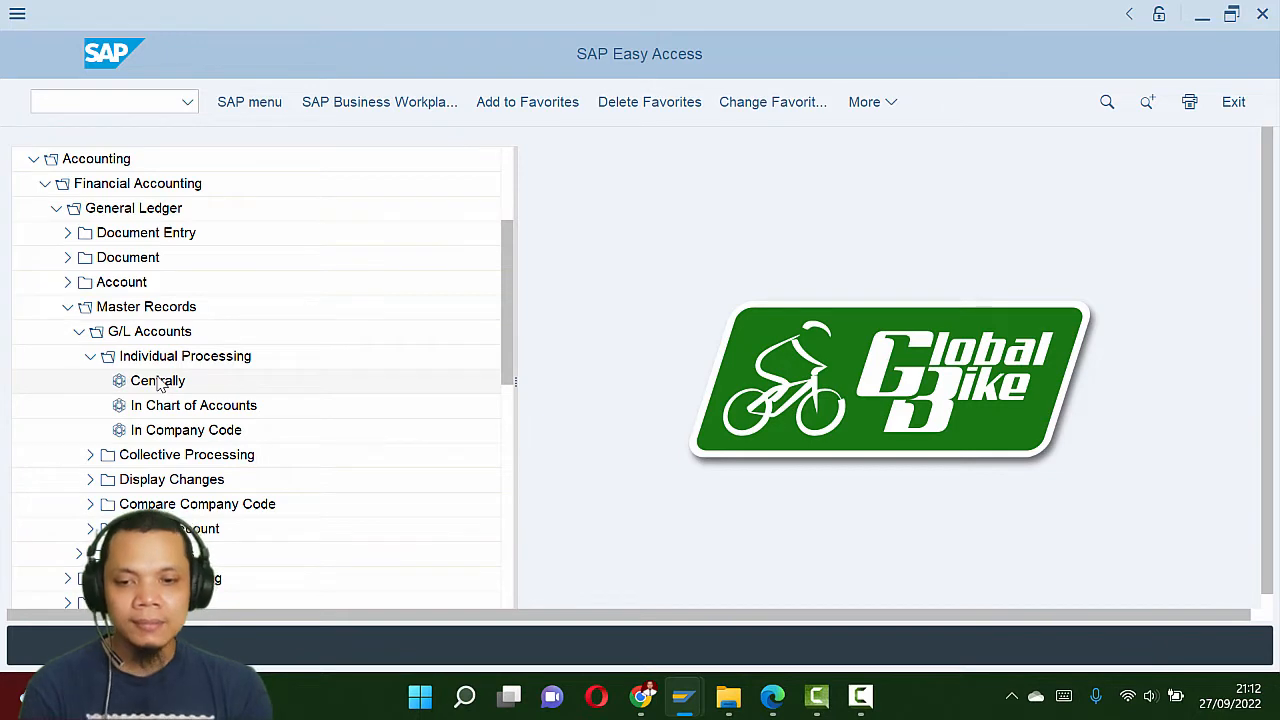
pyautogui.doubleClick(158, 381)
# Step: Check the 11###5 numbering rule in the case study and set the G/L Account to 110285 in SAP
pyautogui.hotkey('alt', 'Tab')
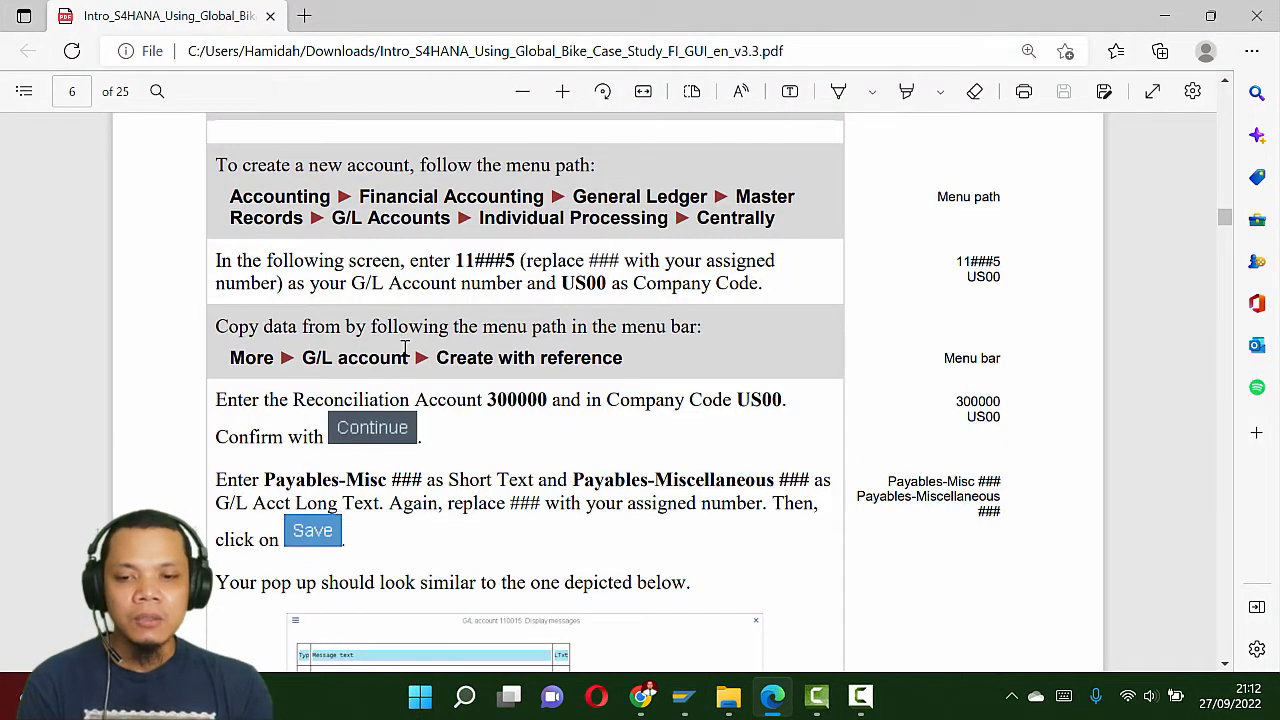
pyautogui.scroll(-1, 405, 347)
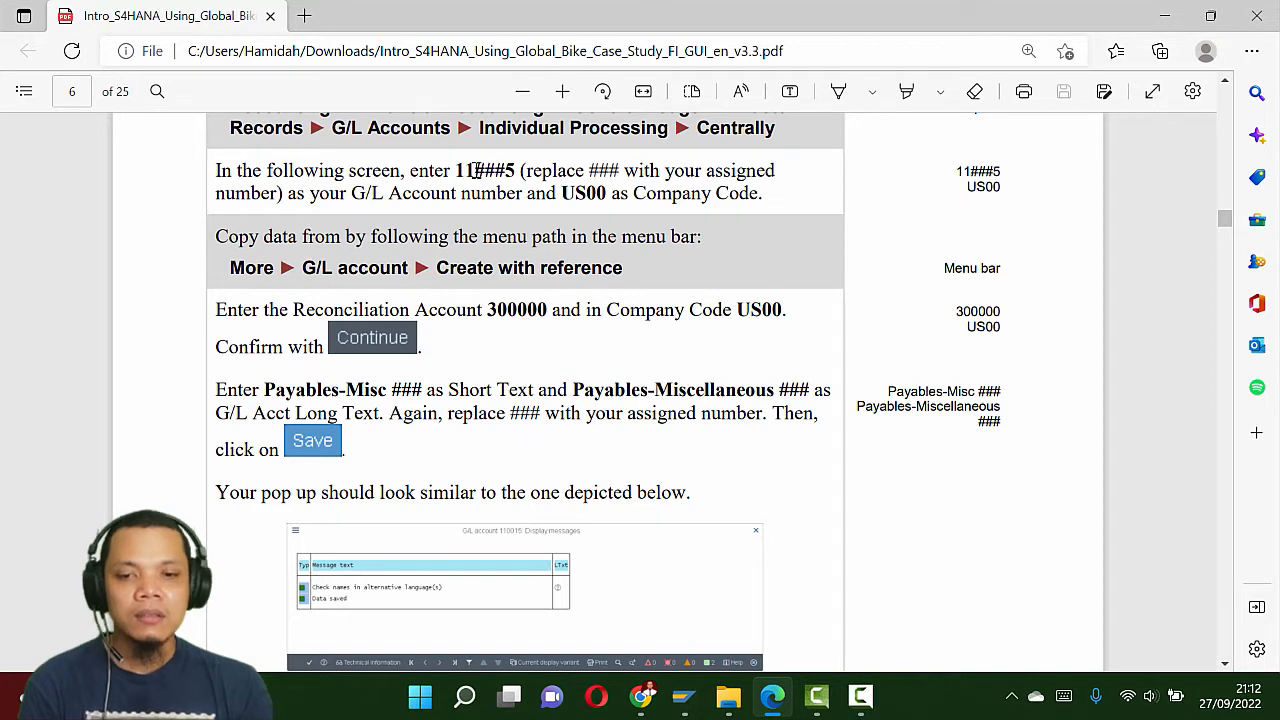
pyautogui.doubleClick(490, 170)
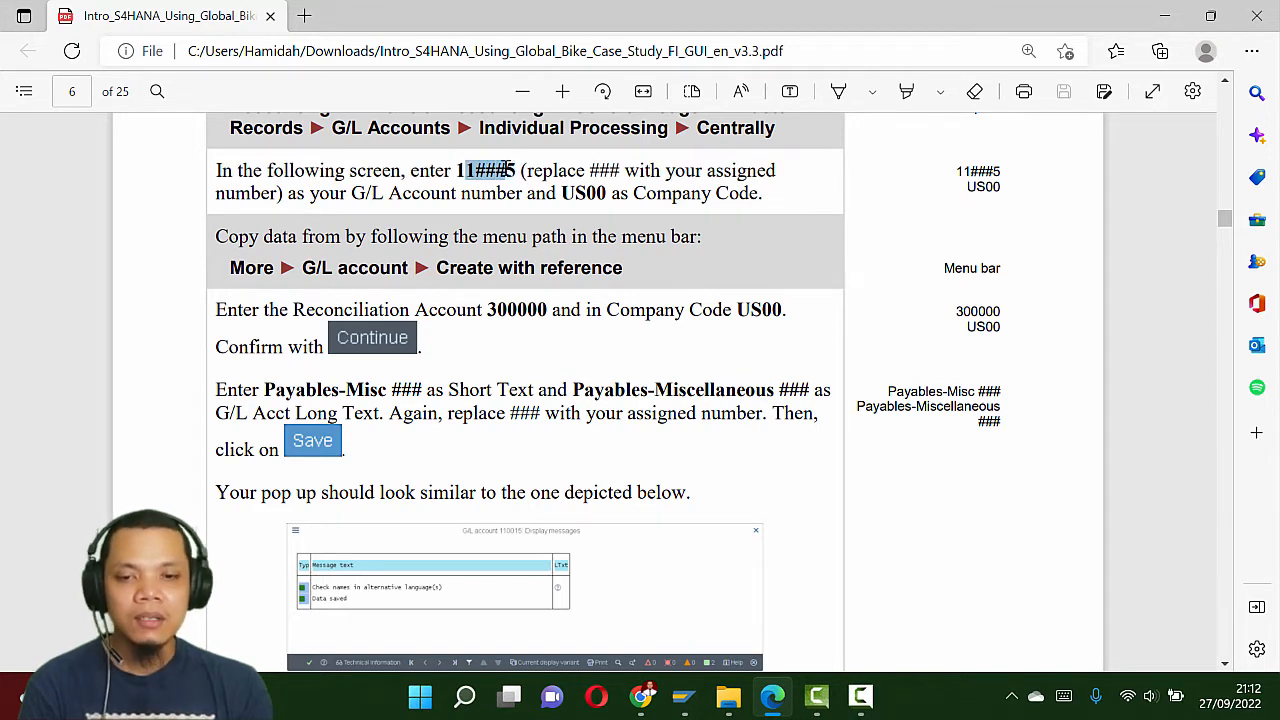
pyautogui.hotkey('alt', 'Tab')
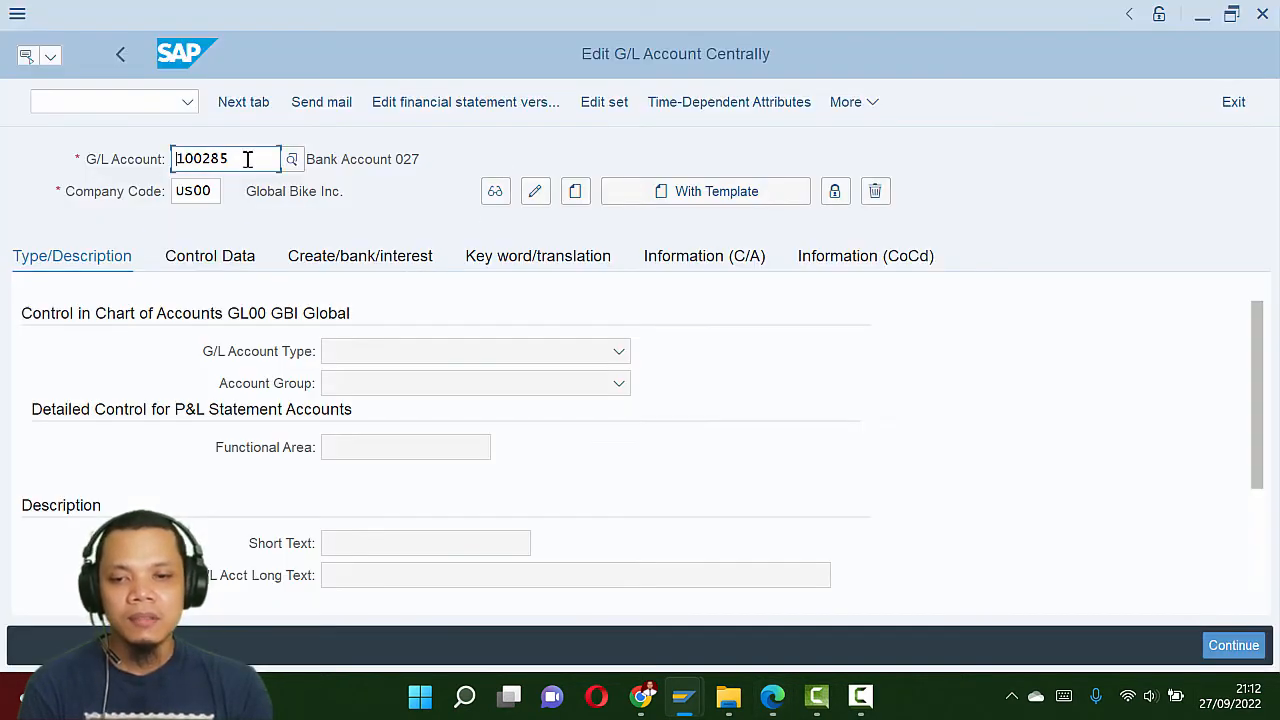
pyautogui.click(184, 158)
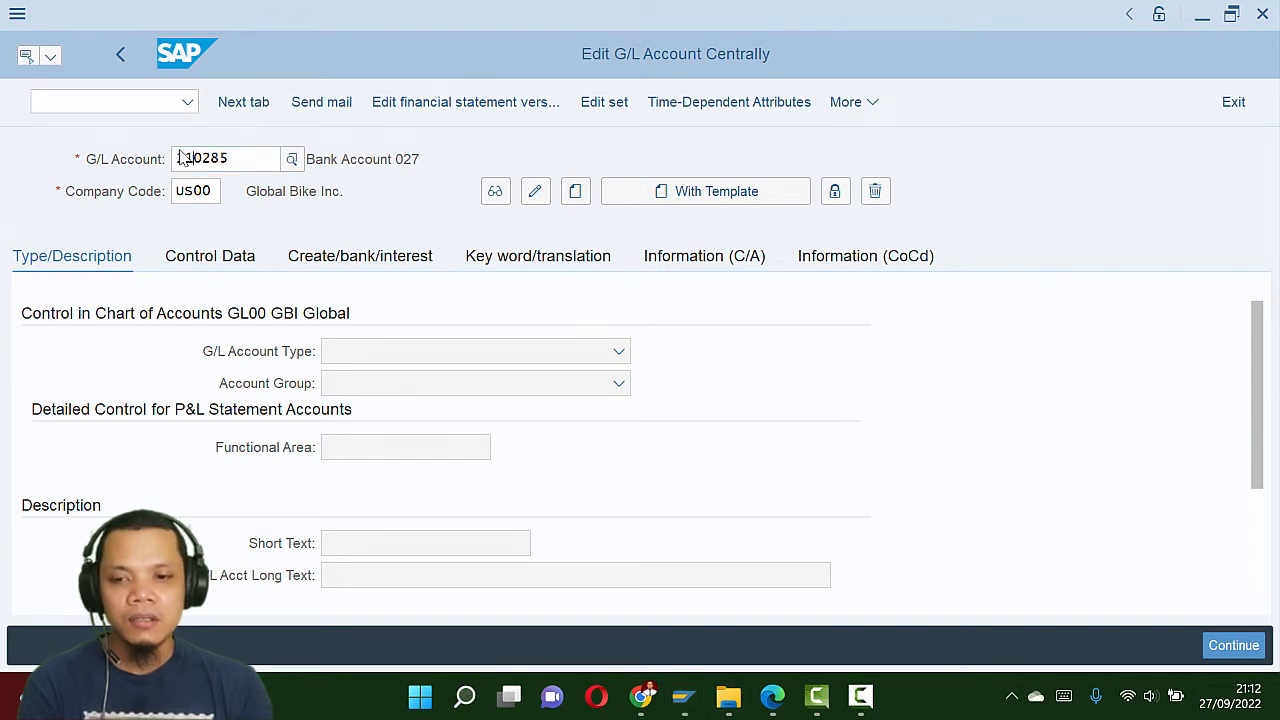
pyautogui.write('1')
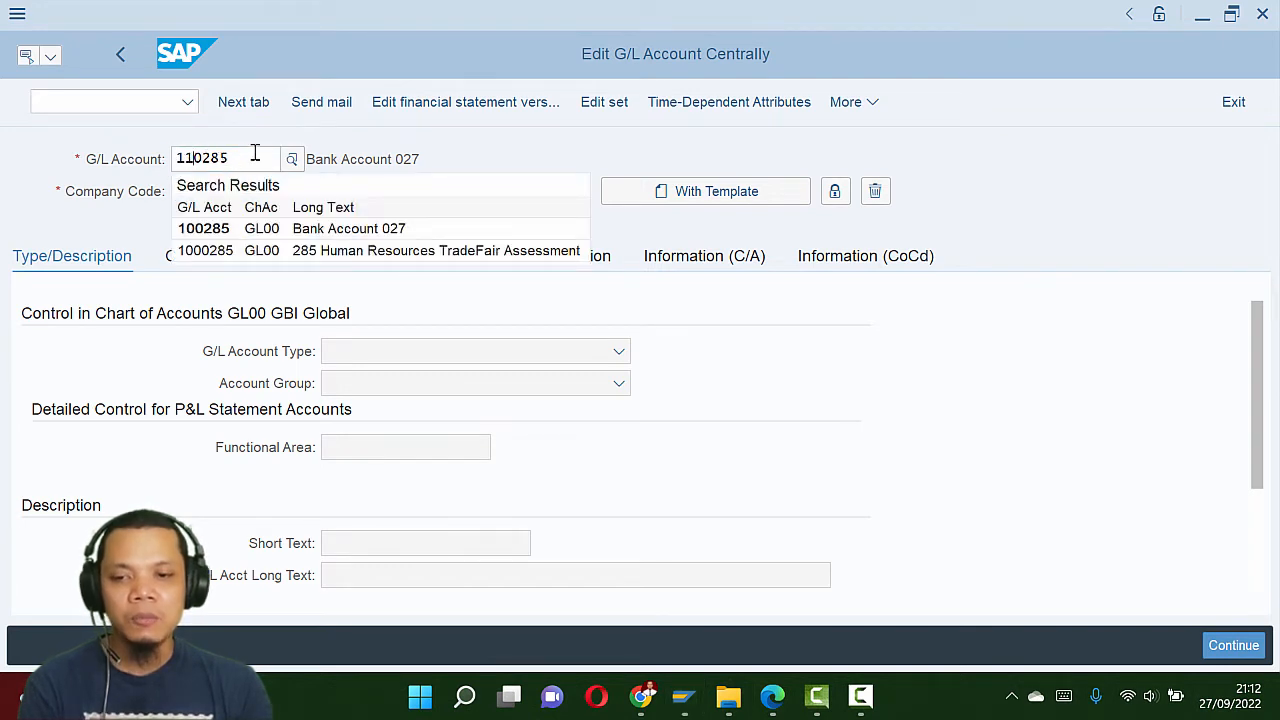
pyautogui.click(315, 137)
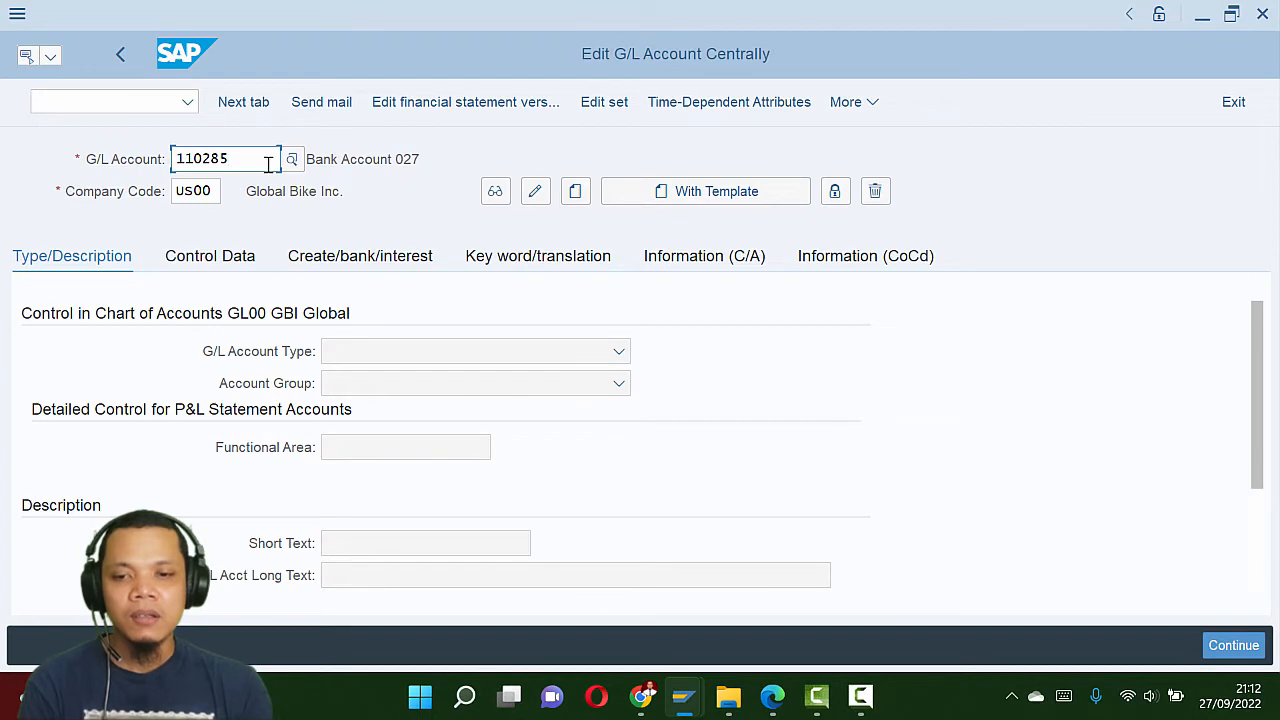
# Step: Check the G/L account number and company code in SAP against the case study instructions
pyautogui.hotkey('alt', 'Tab')
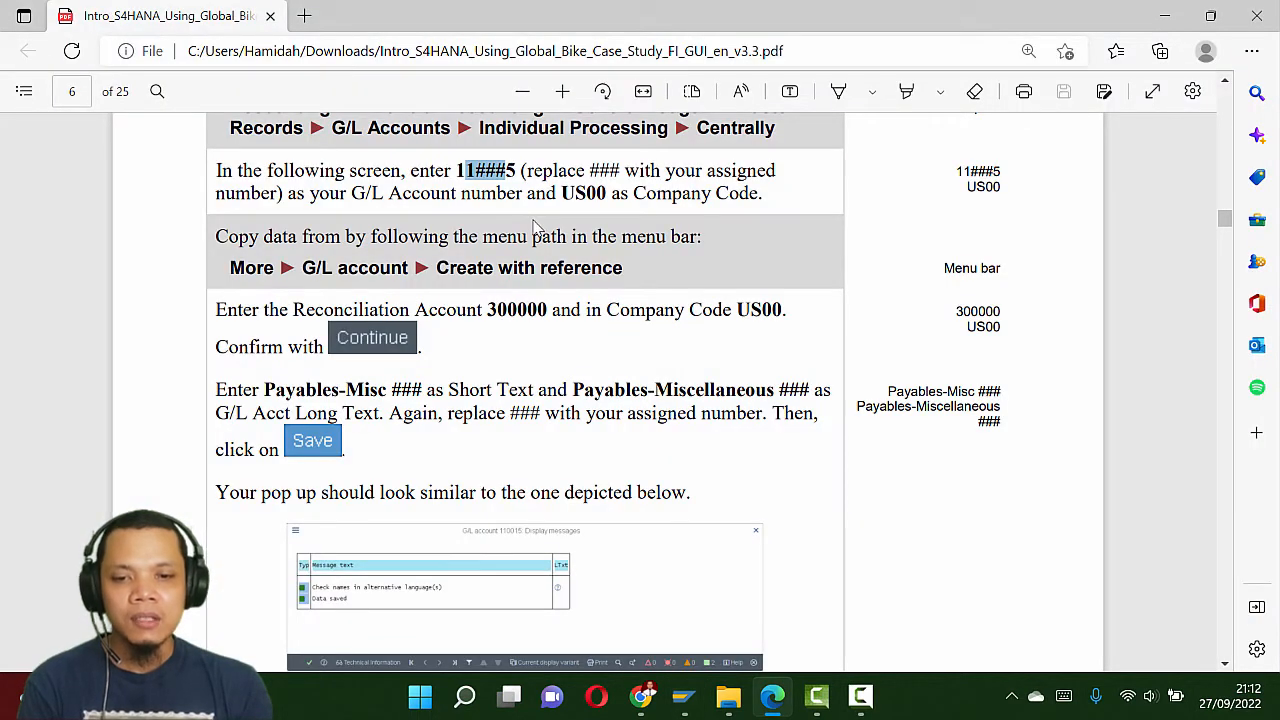
pyautogui.hotkey('alt', 'Tab')
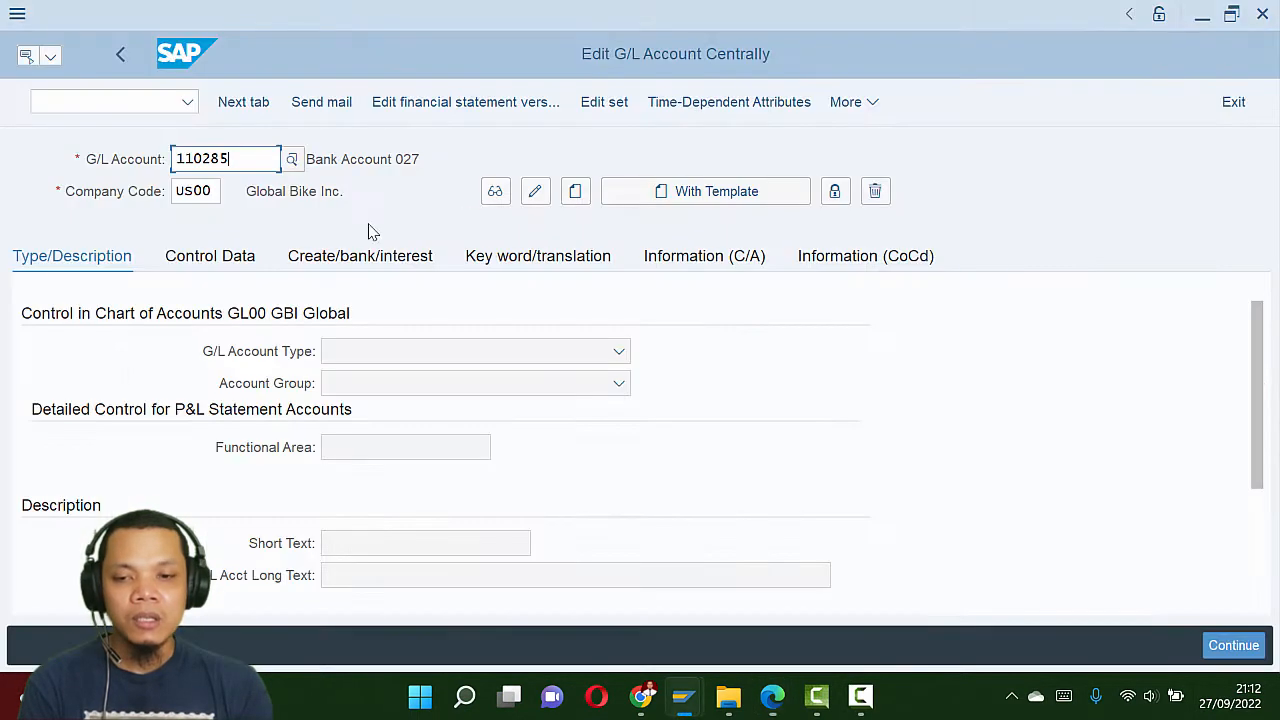
pyautogui.click(211, 196)
pyautogui.hotkey('alt', 'Tab')
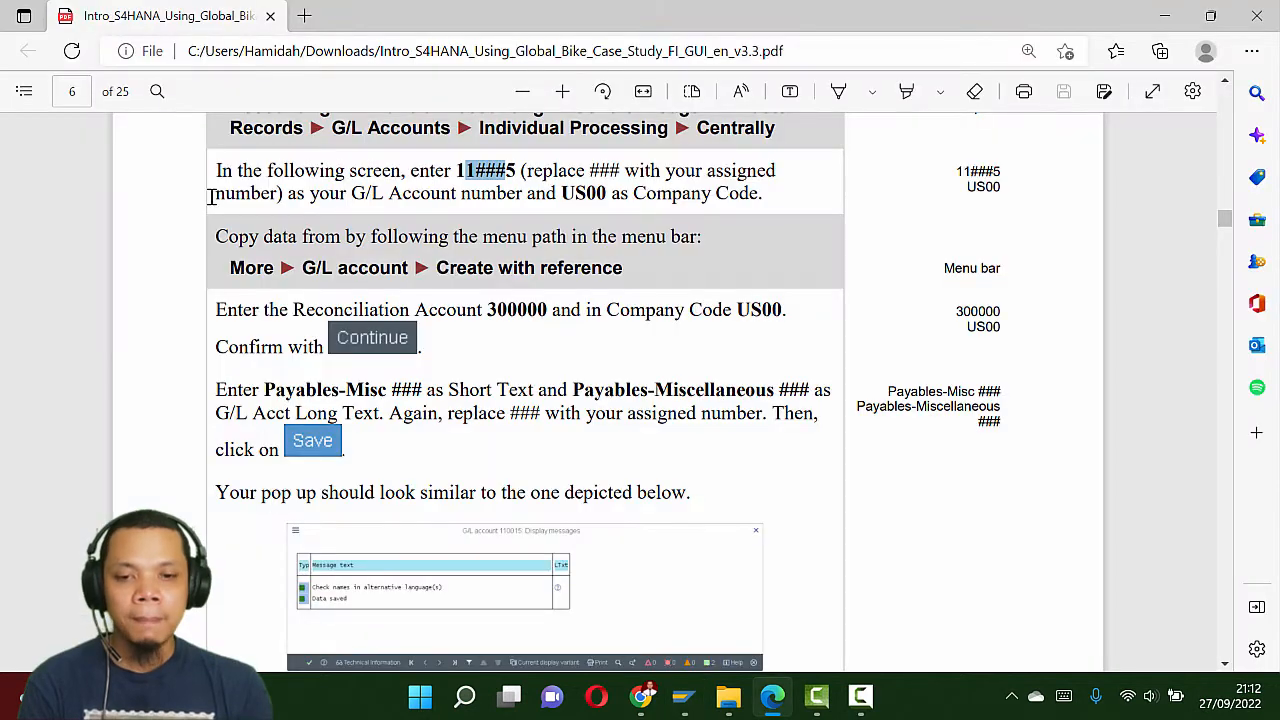
pyautogui.hotkey('alt', 'Tab')
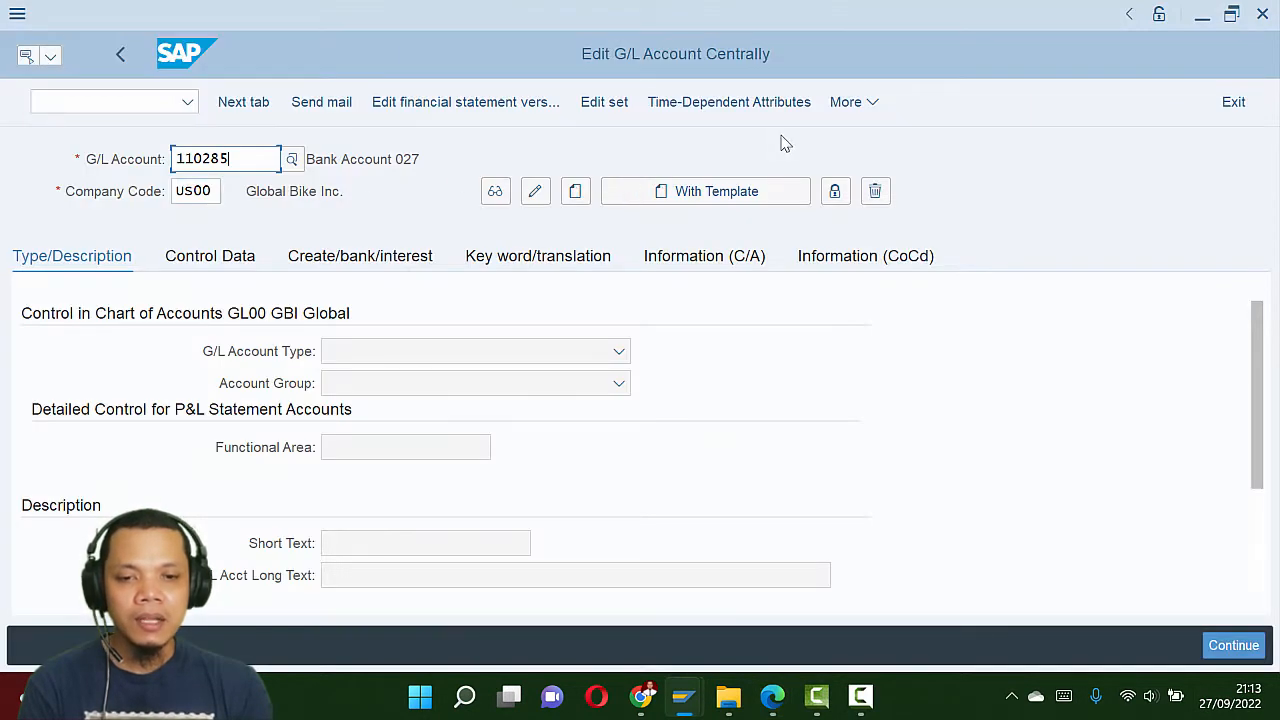
# Step: Start creating G/L account 110285 with reference to an existing account
pyautogui.click(845, 104)
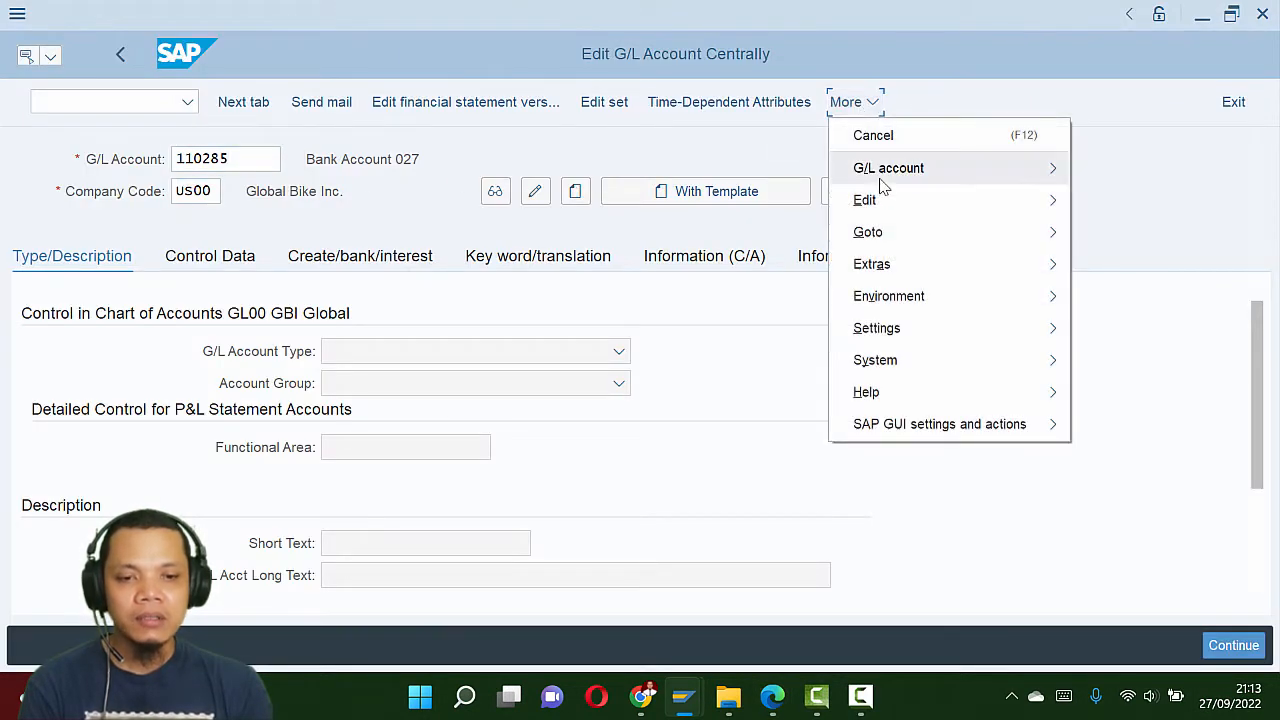
pyautogui.moveTo(882, 184)
pyautogui.click(1034, 92)
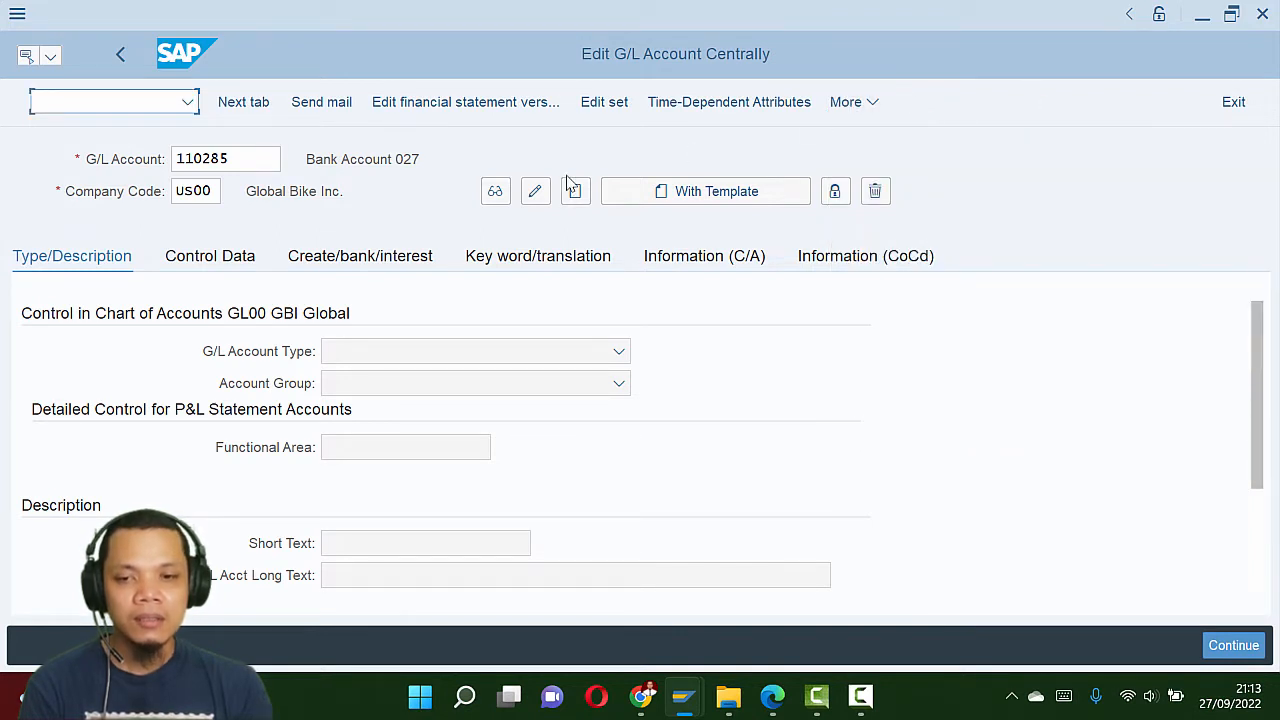
pyautogui.click(231, 158)
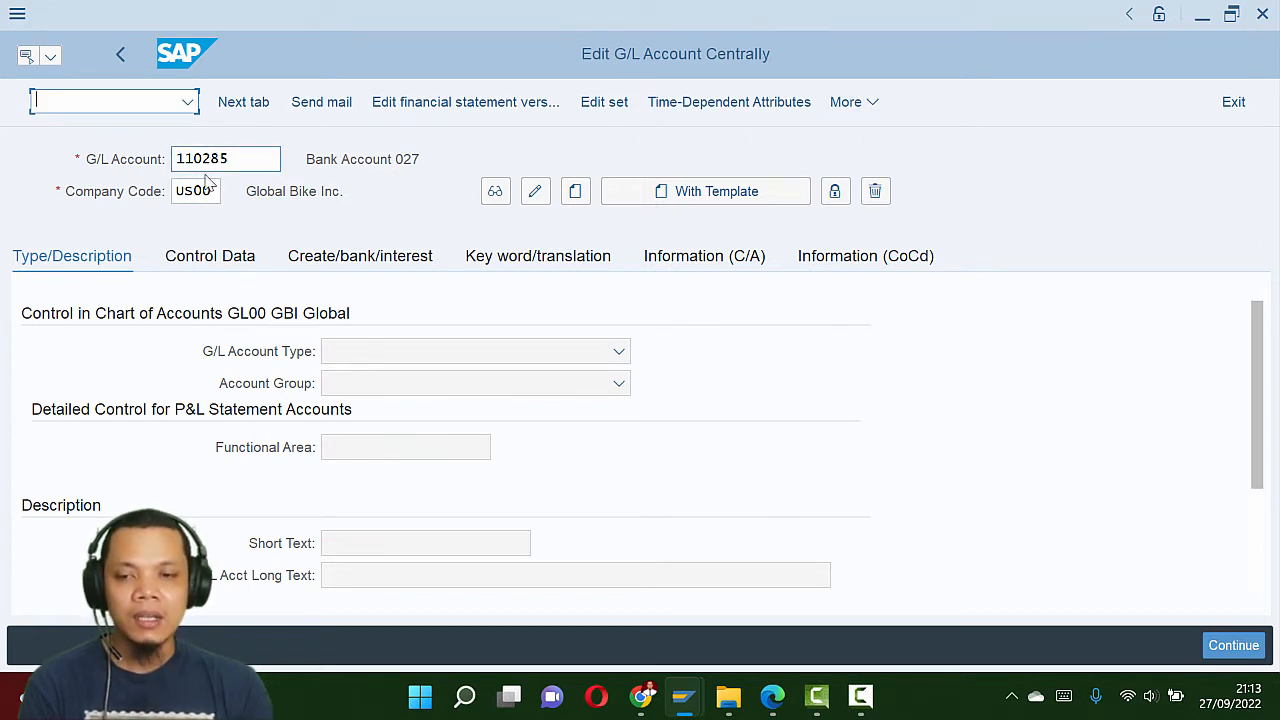
pyautogui.click(858, 105)
pyautogui.moveTo(886, 181)
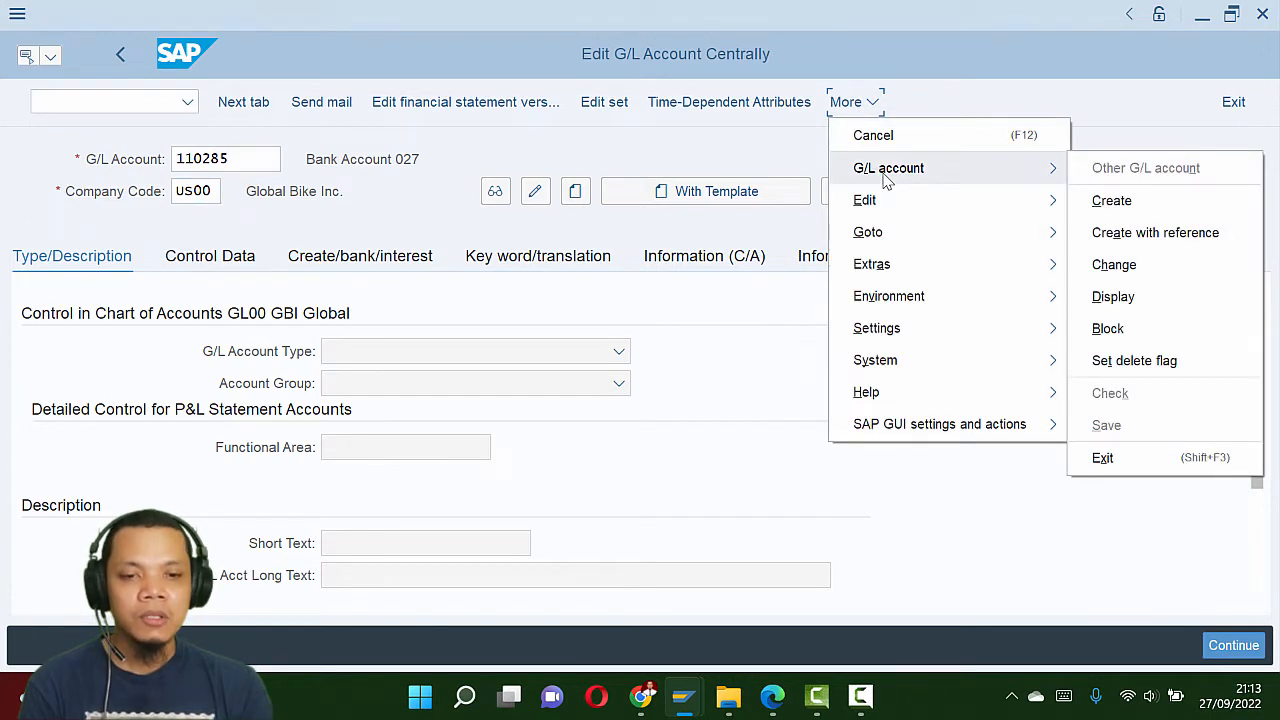
pyautogui.click(1196, 236)
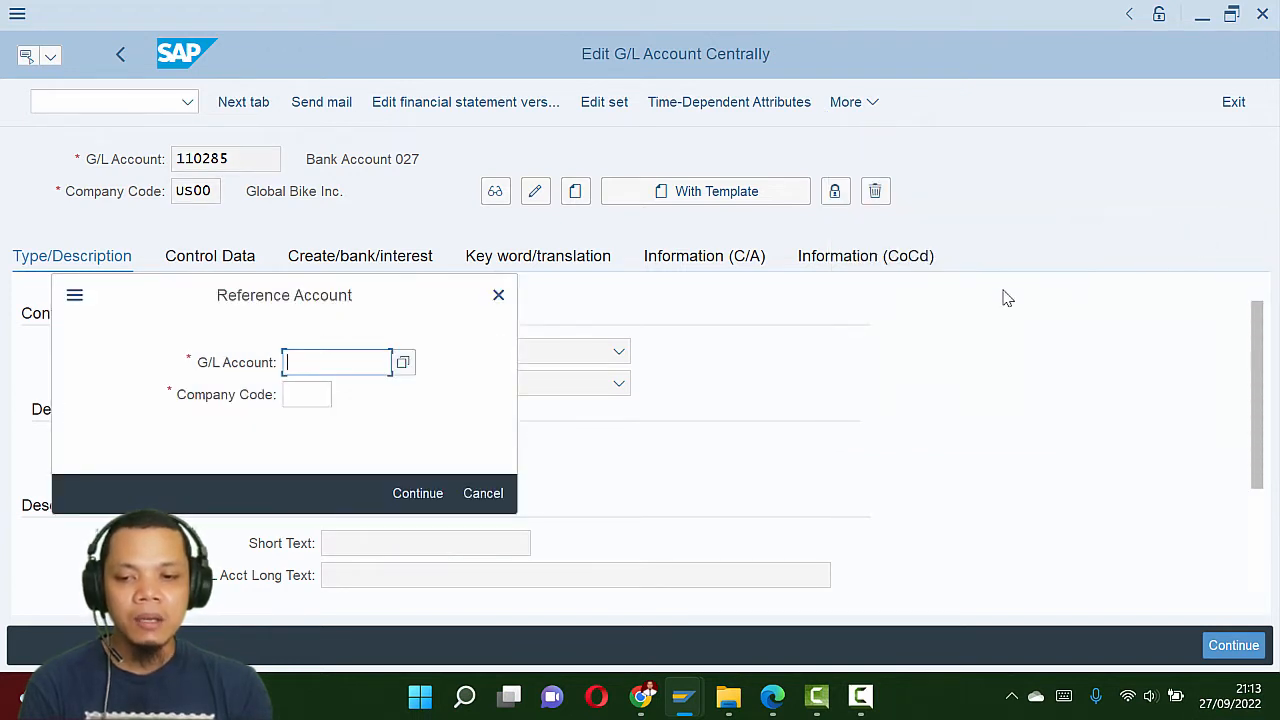
# Step: Copy reconciliation account 300000 from the case study, enter it as the reference account with company code US00, and confirm
pyautogui.hotkey('alt', 'Tab')
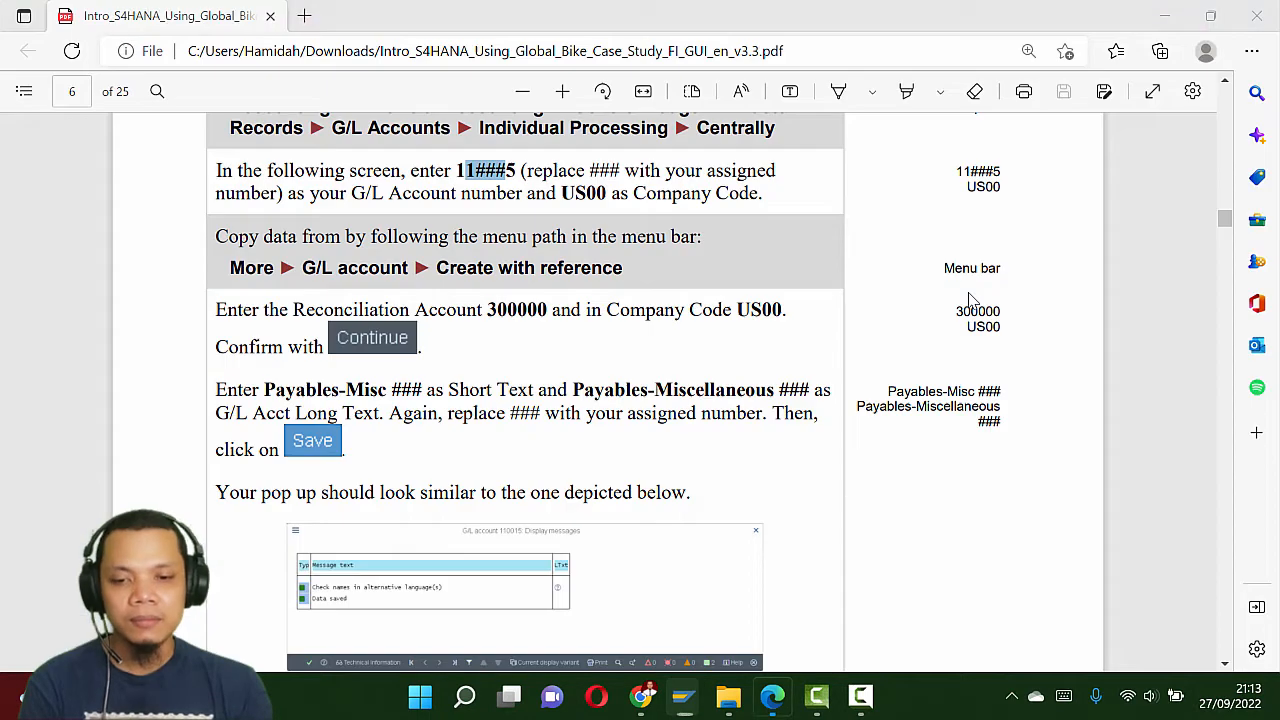
pyautogui.scroll(-2, 640, 385)
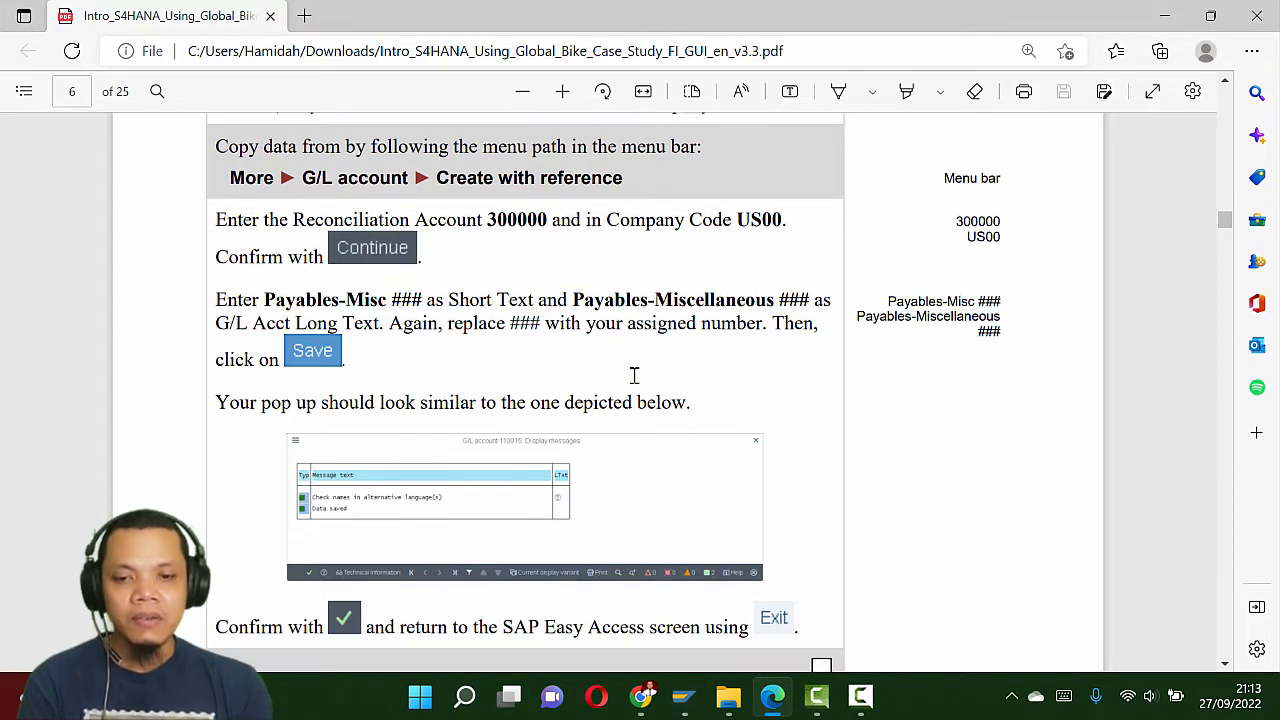
pyautogui.moveTo(487, 220); pyautogui.dragTo(548, 220)
pyautogui.hotkey('ctrl', 'c')
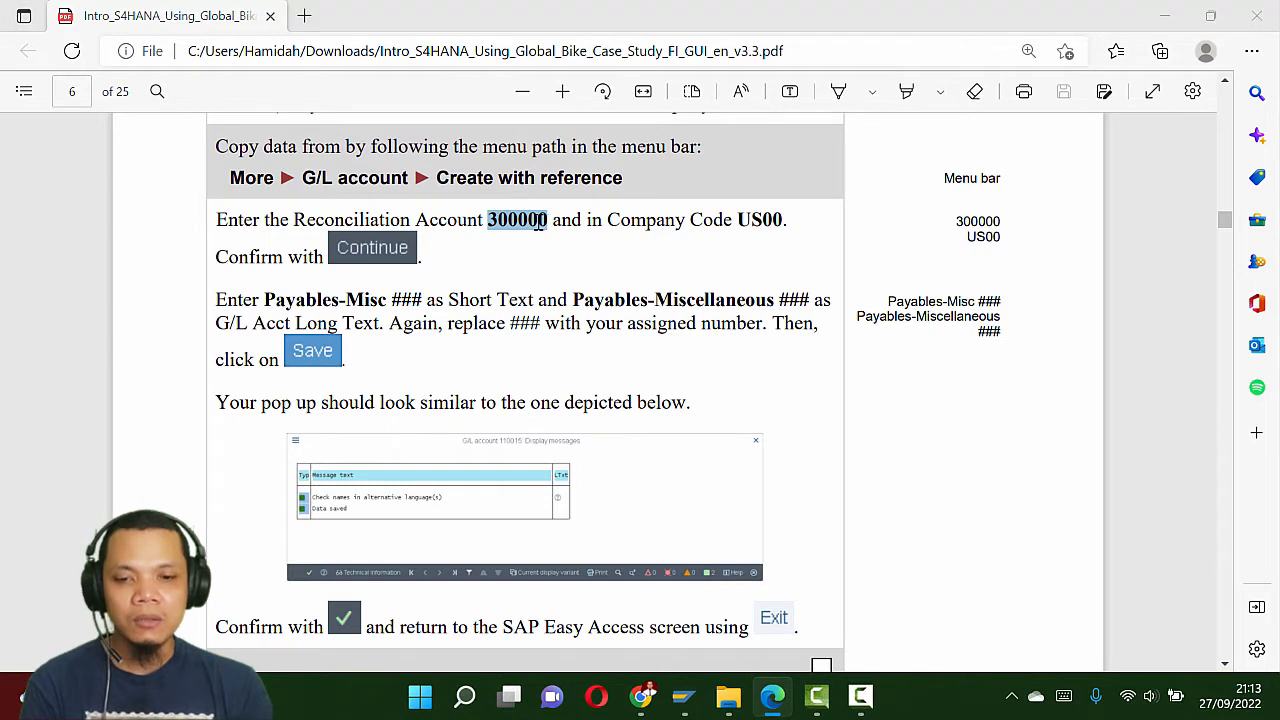
pyautogui.hotkey('alt', 'Tab')
pyautogui.hotkey('ctrl', 'v')
pyautogui.click(315, 397)
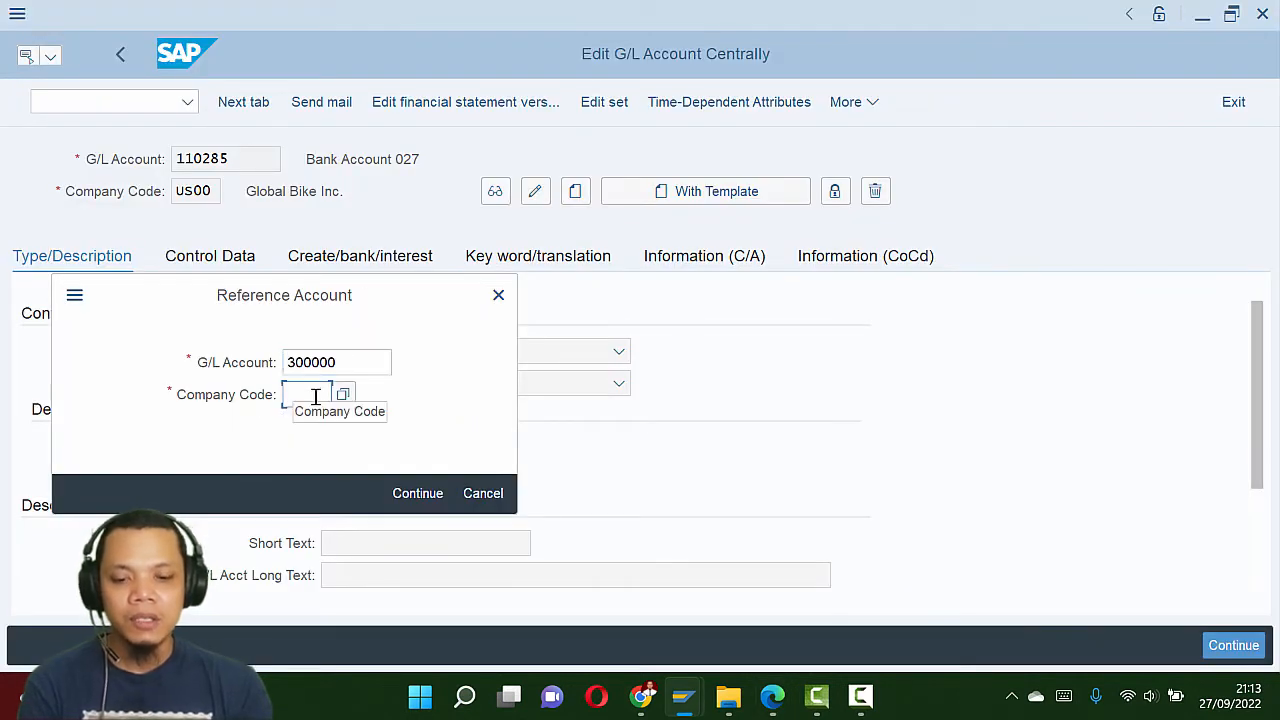
pyautogui.write('us00')
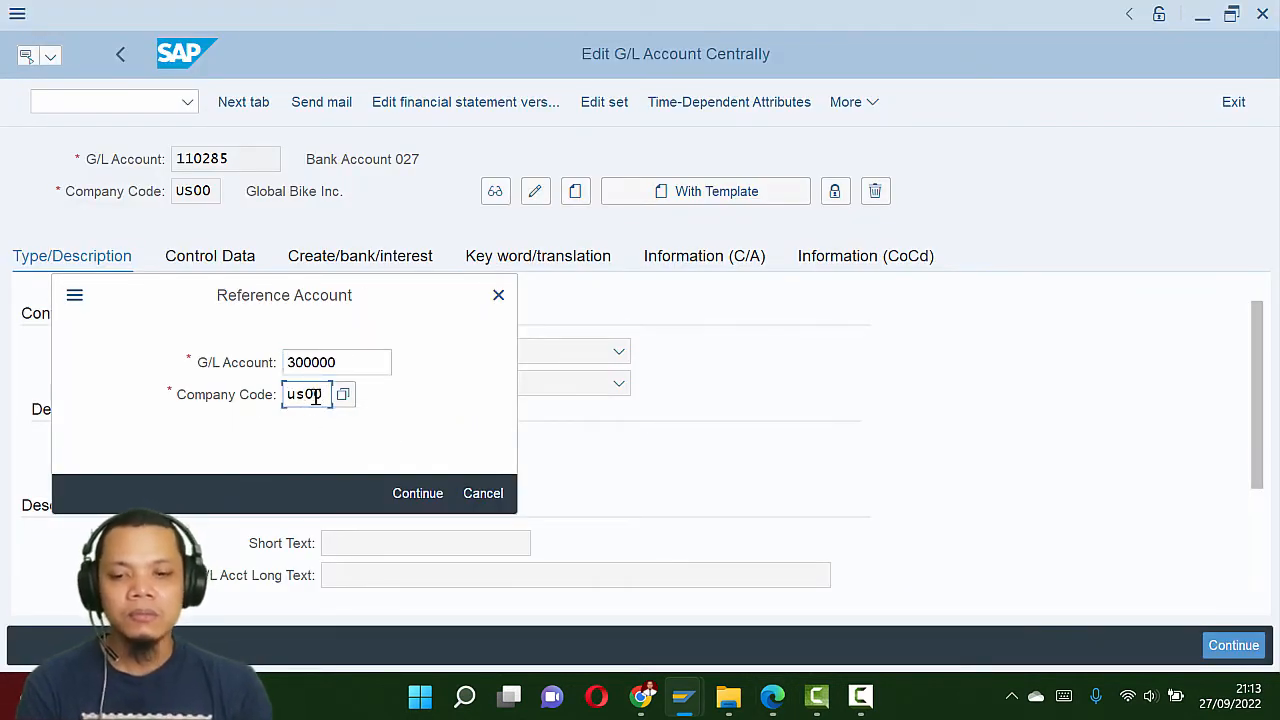
pyautogui.click(408, 497)
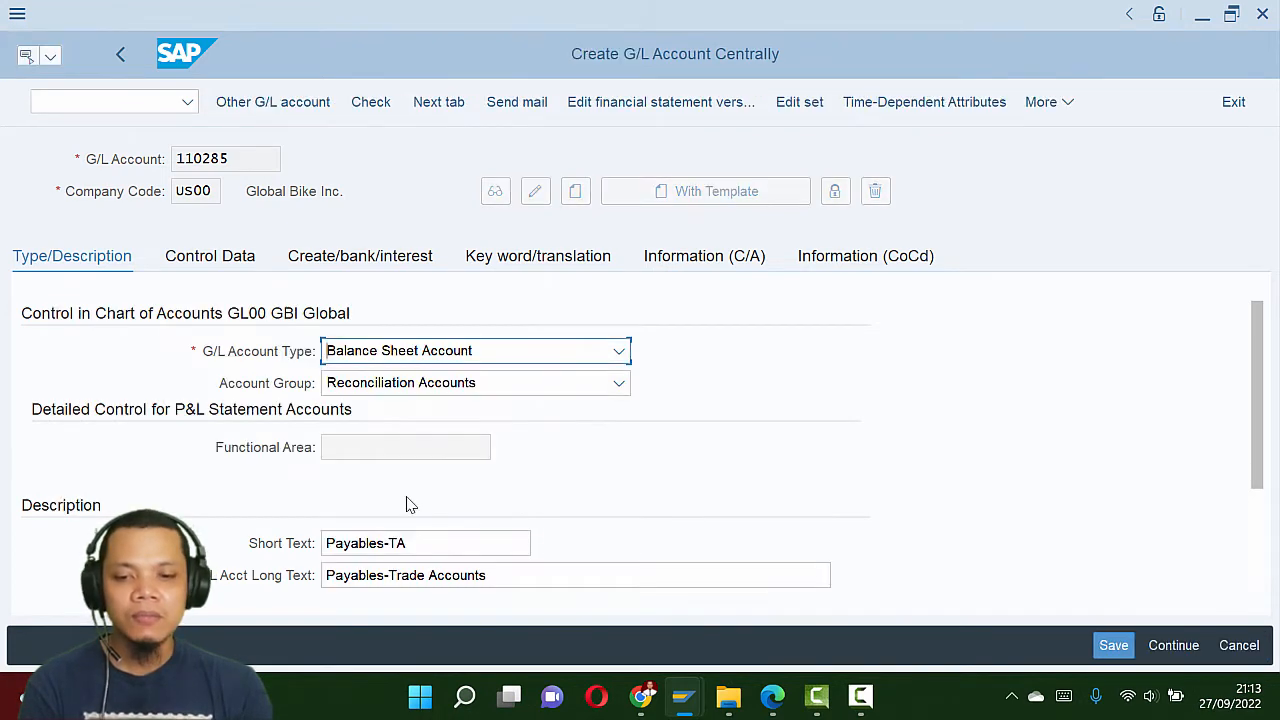
# Step: Copy Payables-Misc from the case study and set the short text of G/L account 110285 to "Payables-Misc 028" in SAP
pyautogui.hotkey('alt', 'Tab')
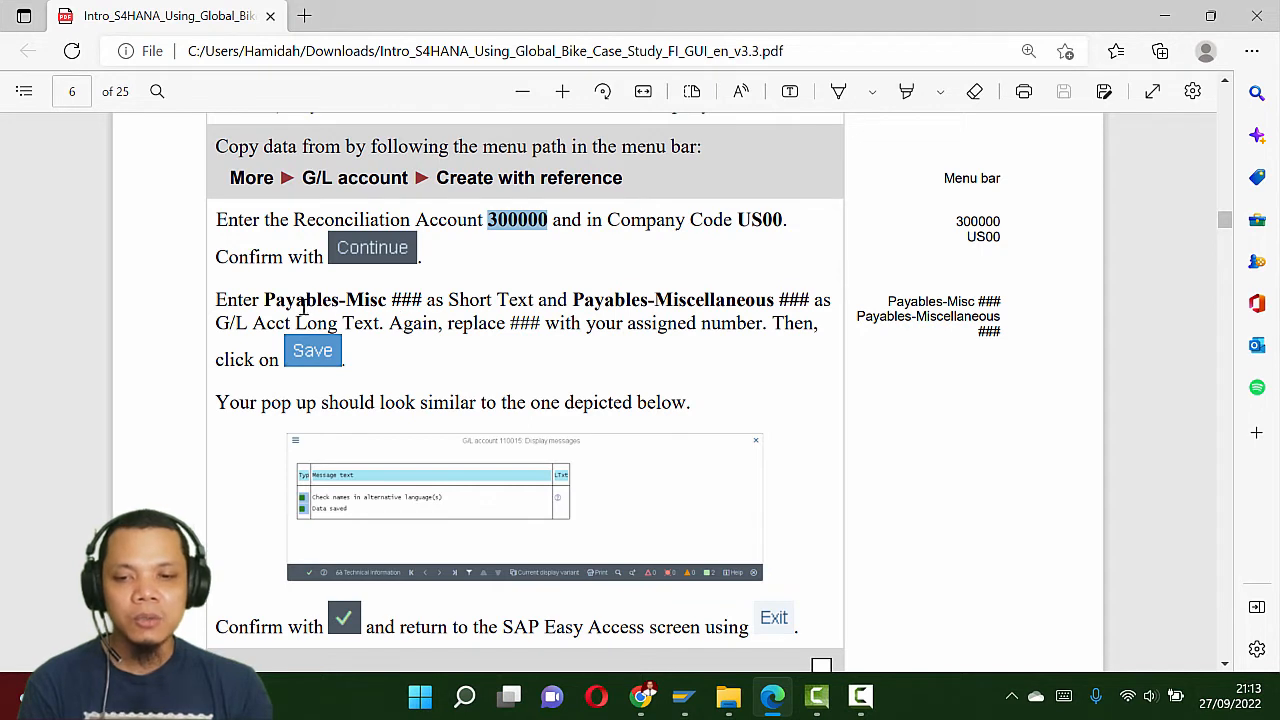
pyautogui.moveTo(268, 298); pyautogui.dragTo(388, 303)
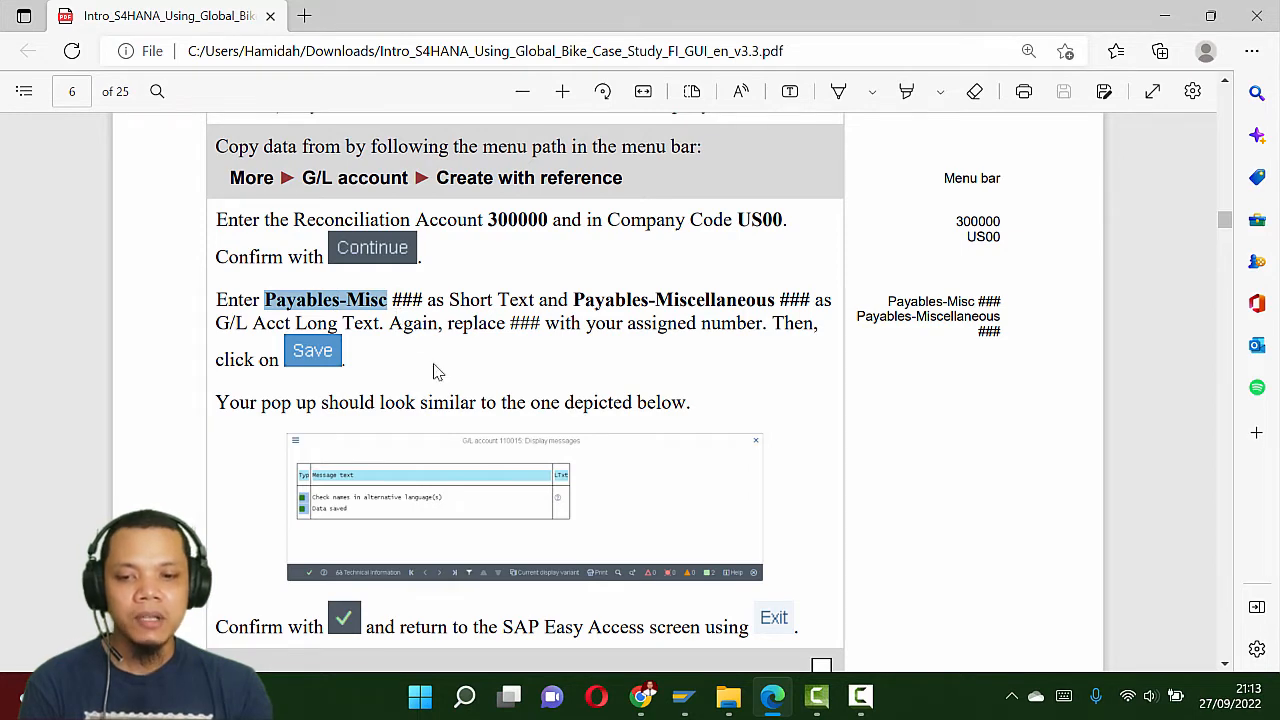
pyautogui.hotkey('alt', 'Tab')
pyautogui.moveTo(434, 540); pyautogui.dragTo(291, 537)
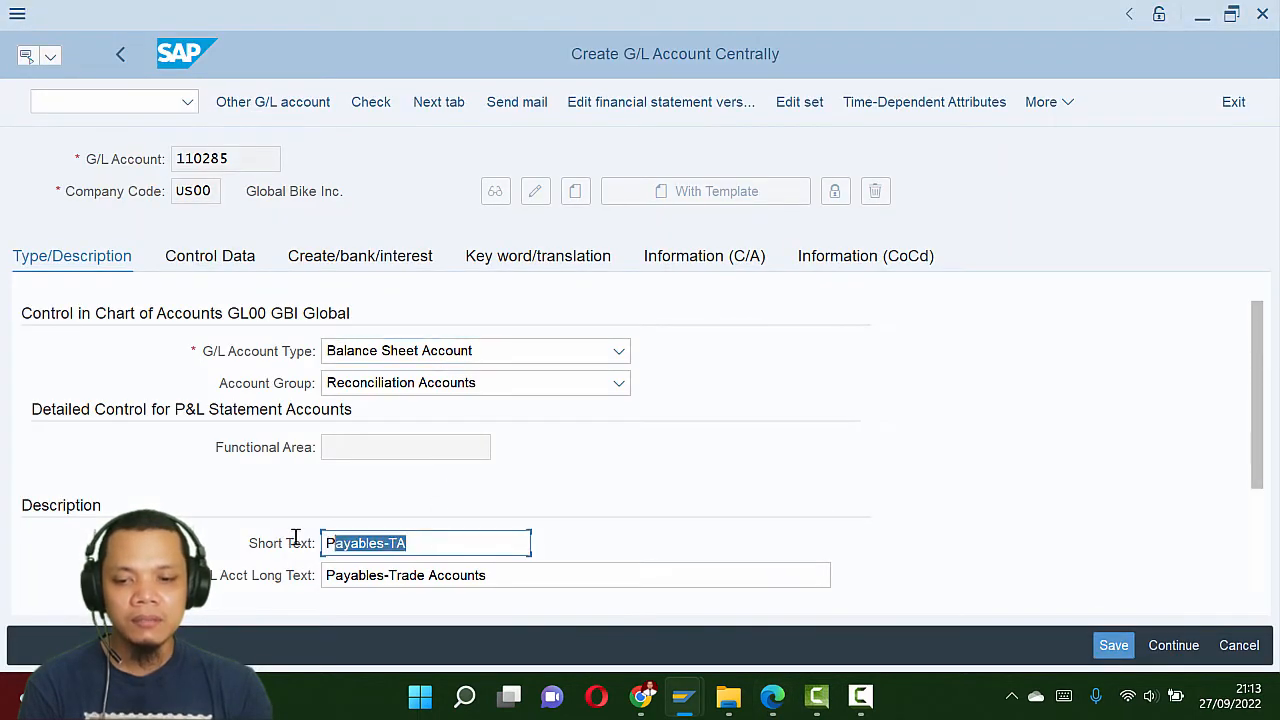
pyautogui.hotkey('ctrl', 'v')
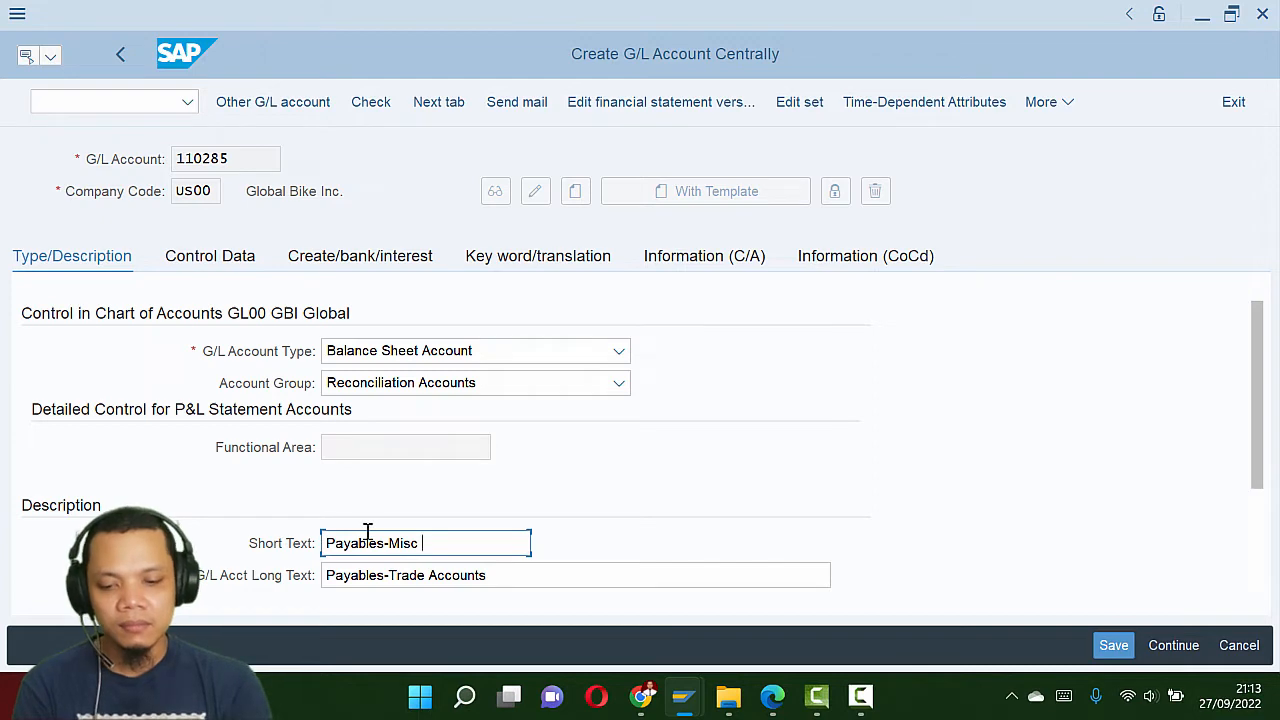
pyautogui.write('028')
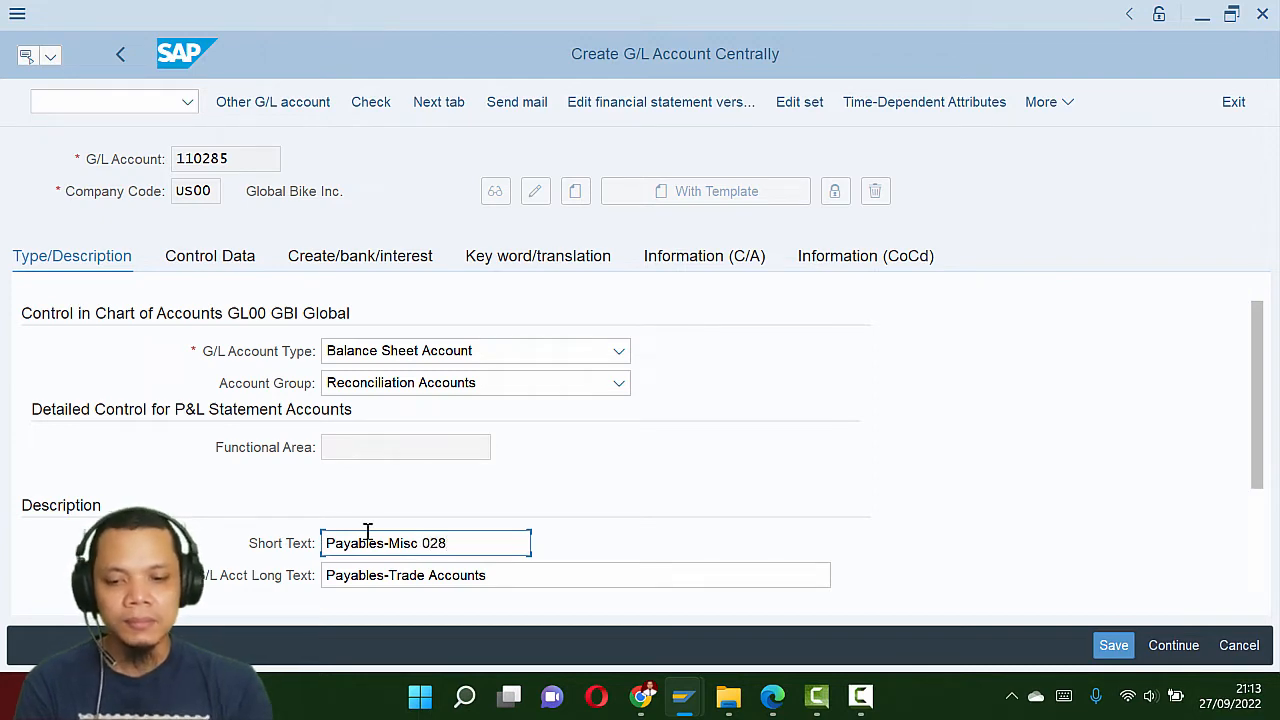
# Step: Copy Payables-Miscellaneous from the case study and set the G/L Acct Long Text to "Payables-Miscellaneous 028" in SAP
pyautogui.hotkey('alt', 'Tab')
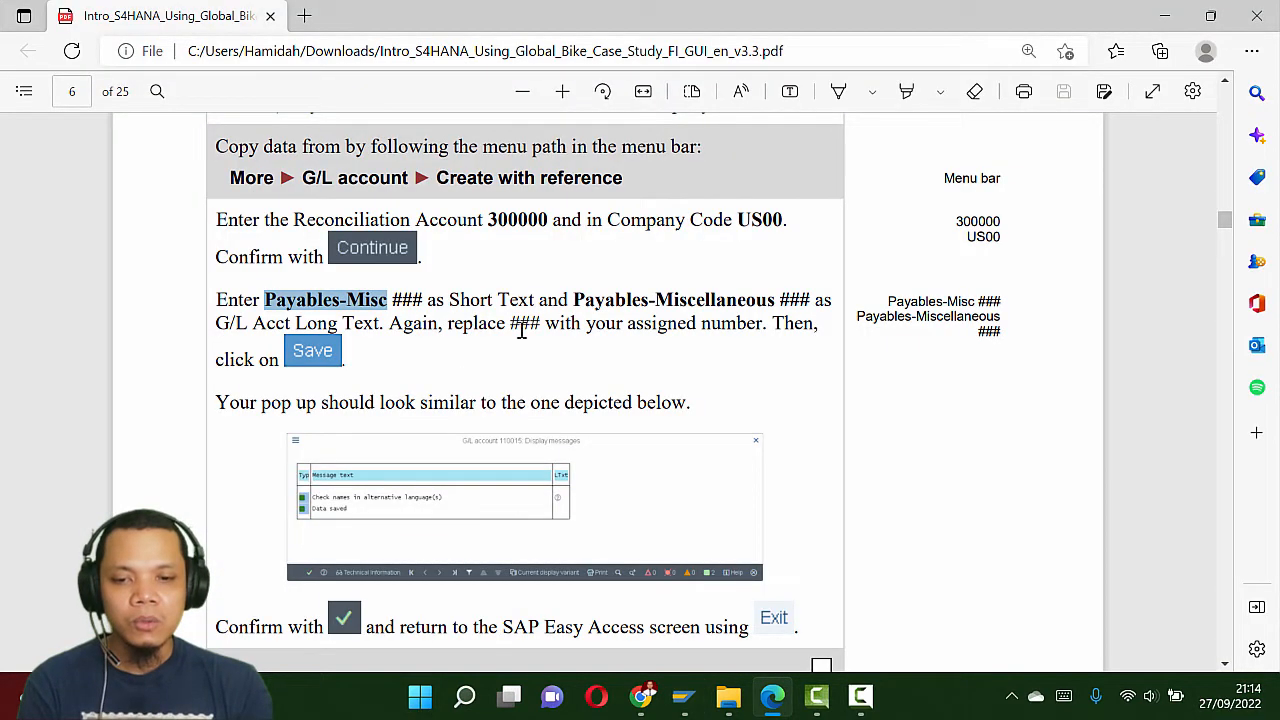
pyautogui.moveTo(577, 300); pyautogui.dragTo(778, 298)
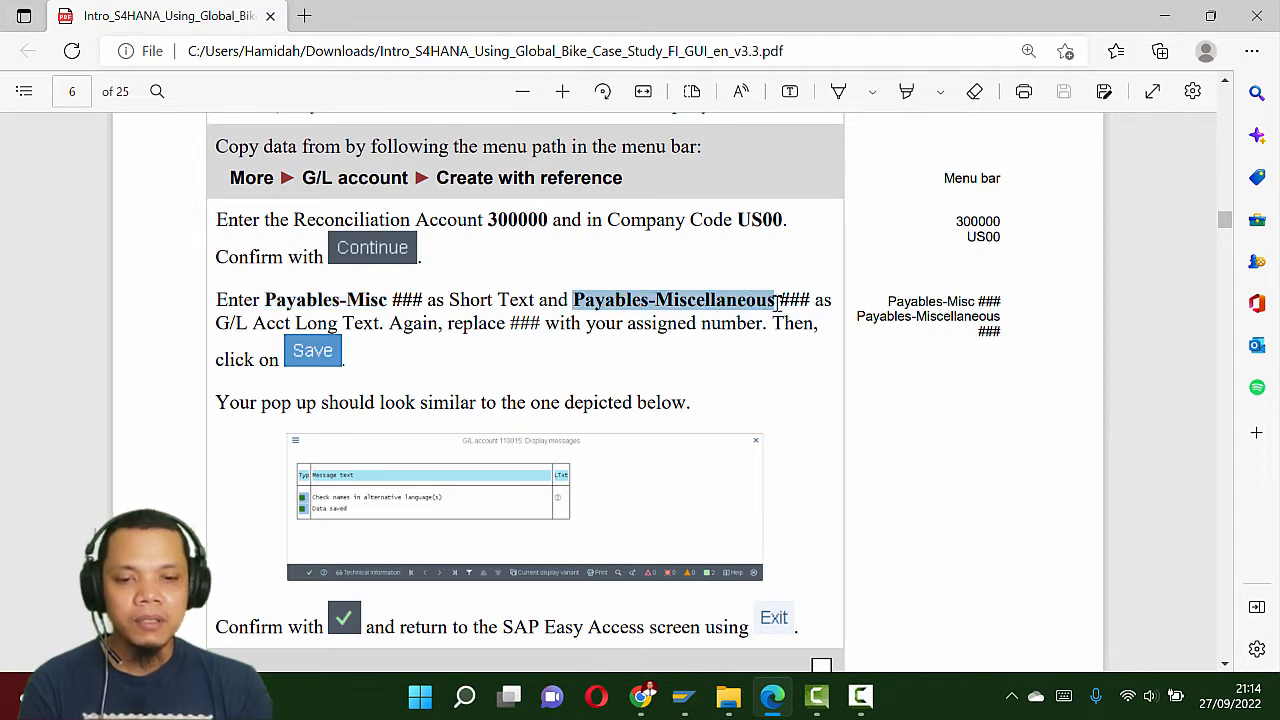
pyautogui.hotkey('alt', 'Tab')
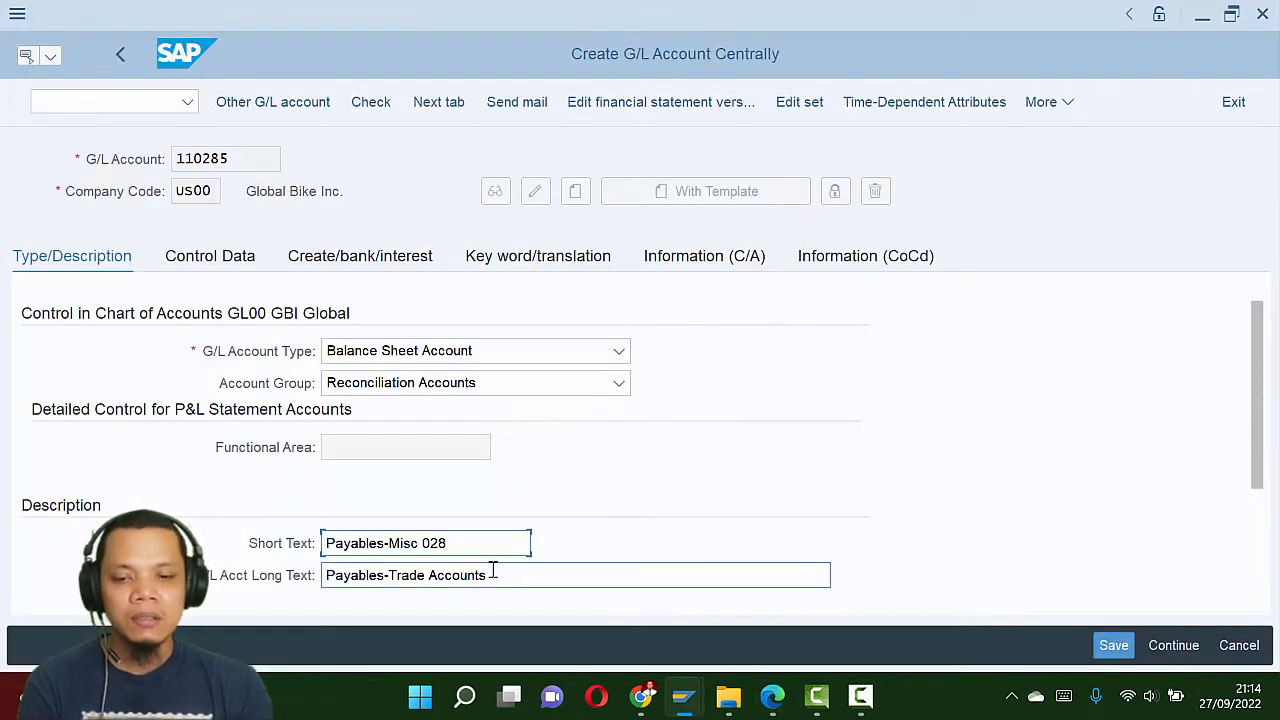
pyautogui.scroll(-3, 505, 576)
pyautogui.moveTo(528, 420); pyautogui.dragTo(290, 420)
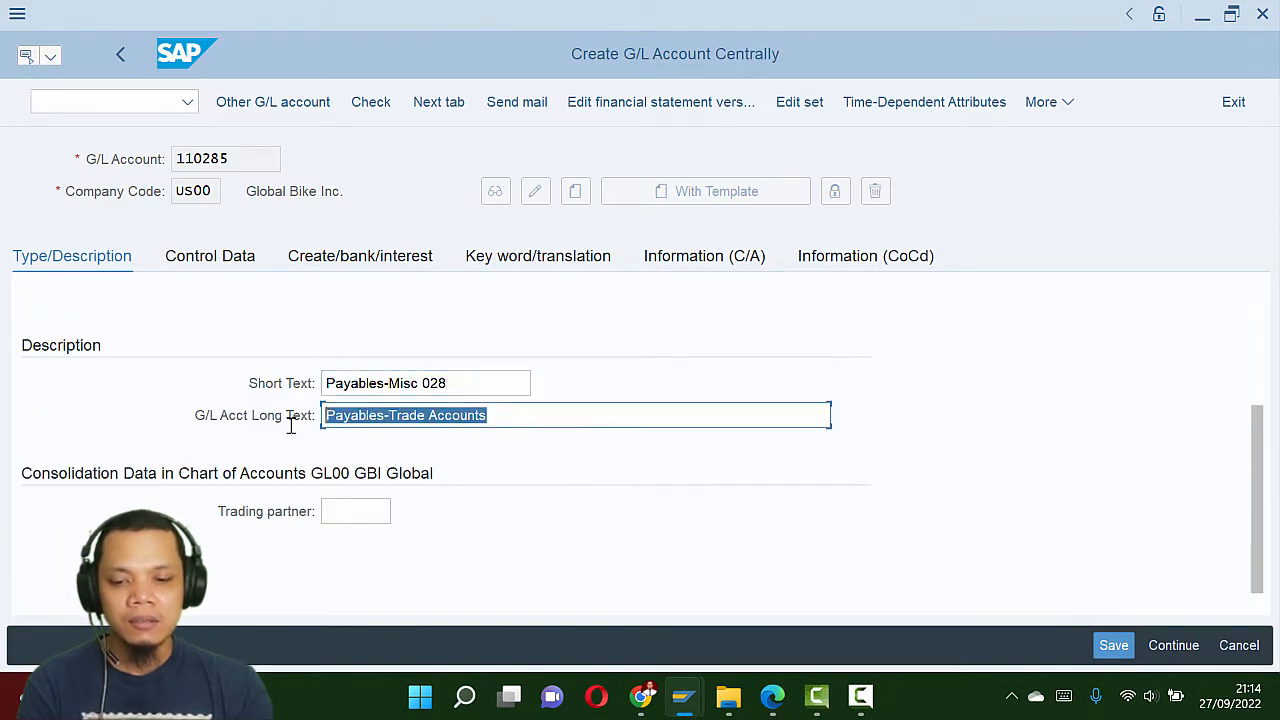
pyautogui.hotkey('ctrl', 'v')
pyautogui.write('028')
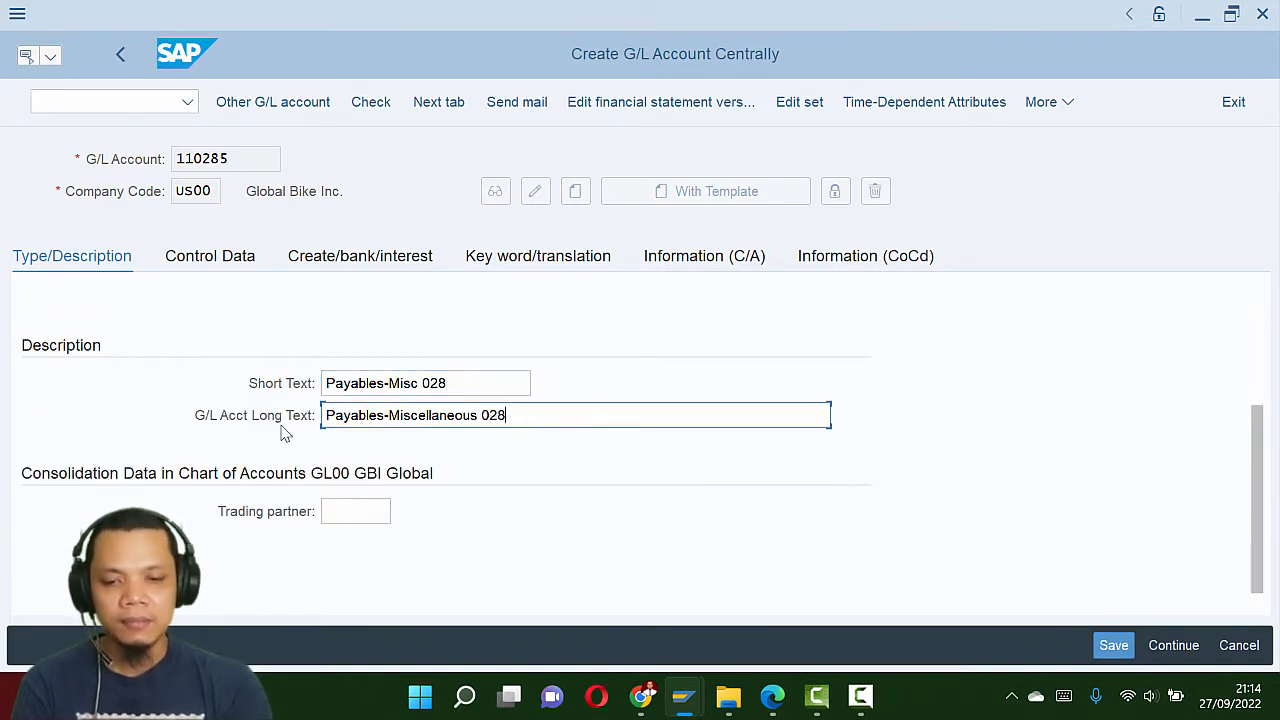
# Step: Check the save instruction in the case study and save G/L account 110285 in SAP
pyautogui.hotkey('alt', 'Tab')
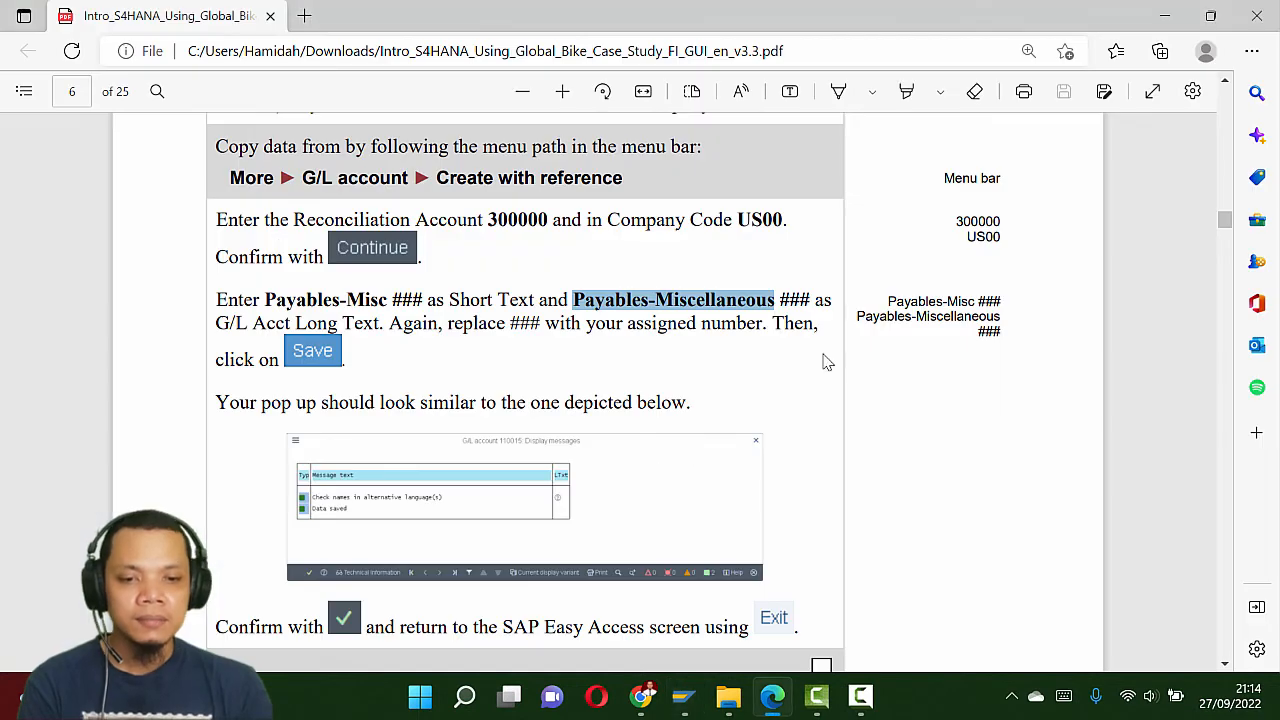
pyautogui.scroll(-1, 600, 382)
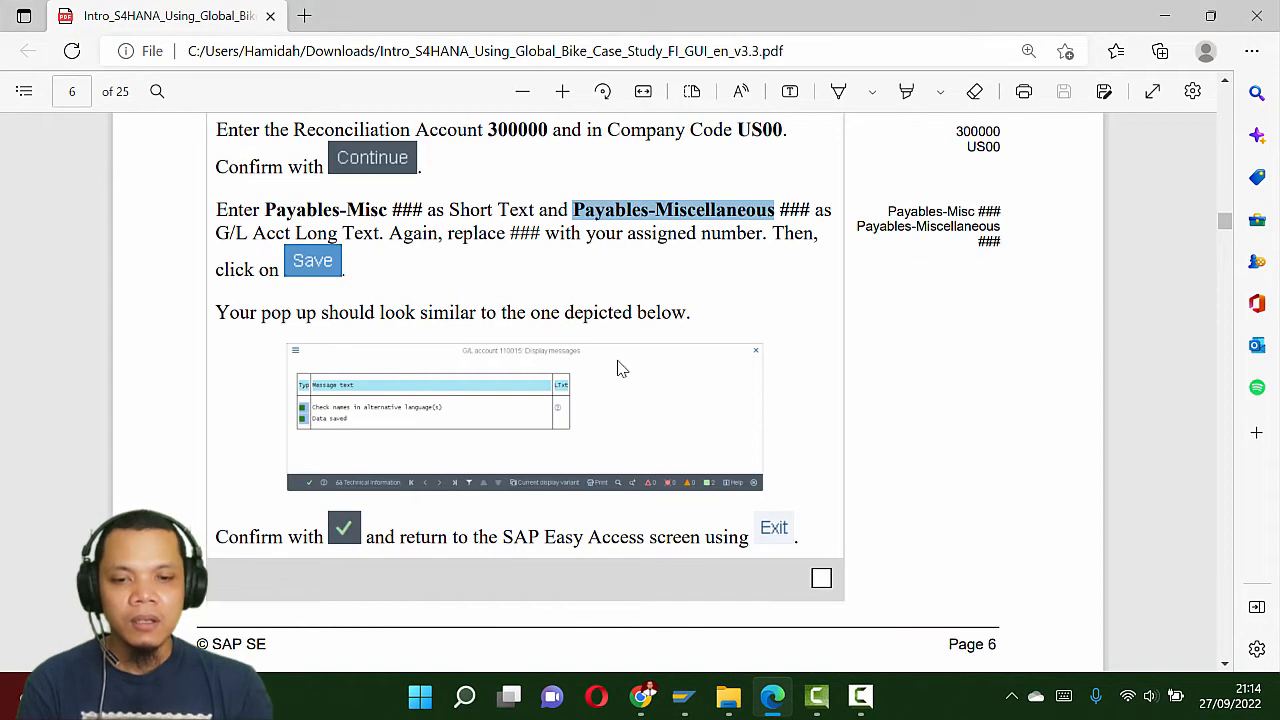
pyautogui.hotkey('alt', 'Tab')
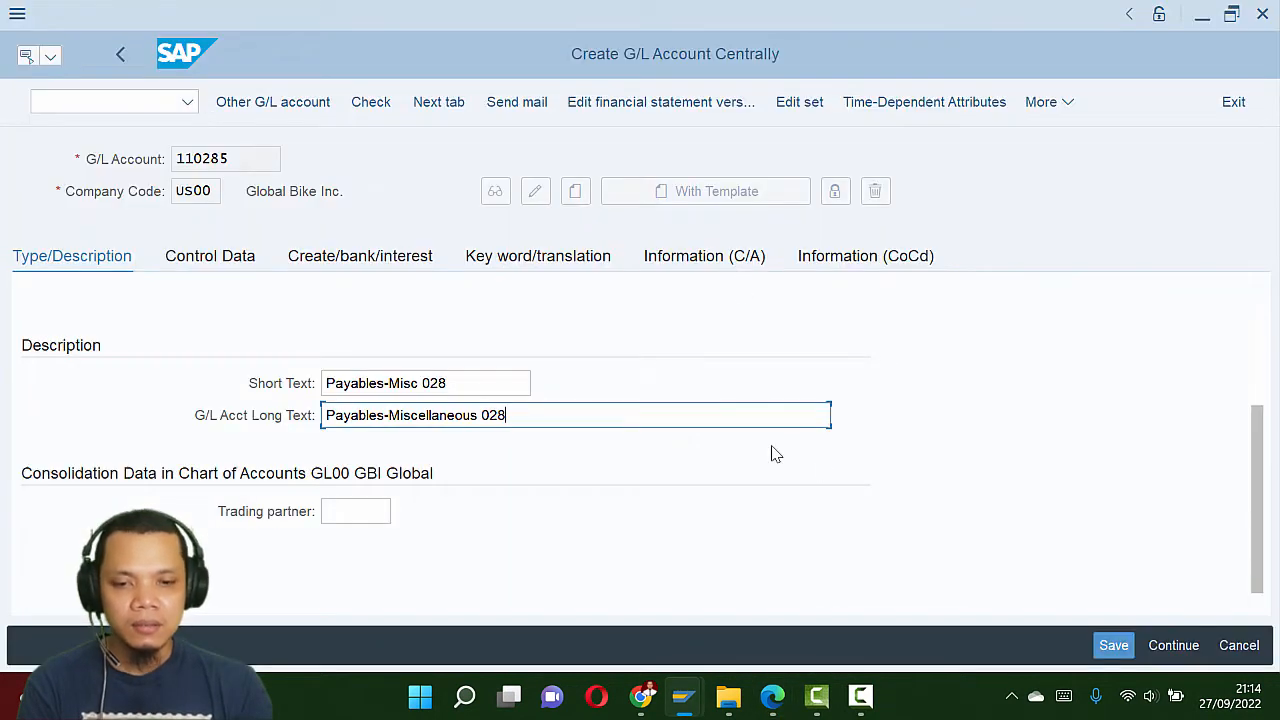
pyautogui.click(1116, 647)
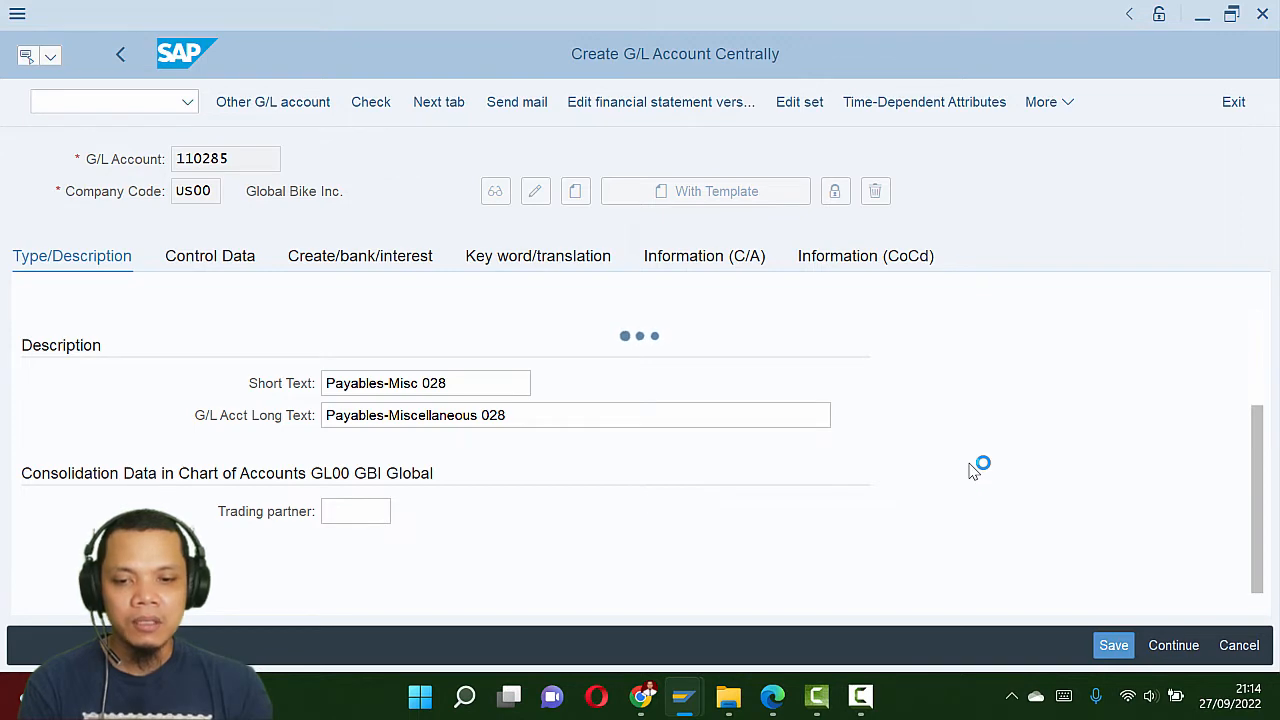
# Step: Compare the messages for G/L account 110285 with the case study, confirm them and return to the SAP Easy Access screen
pyautogui.hotkey('alt', 'Tab')
pyautogui.scroll(-1, 512, 388)
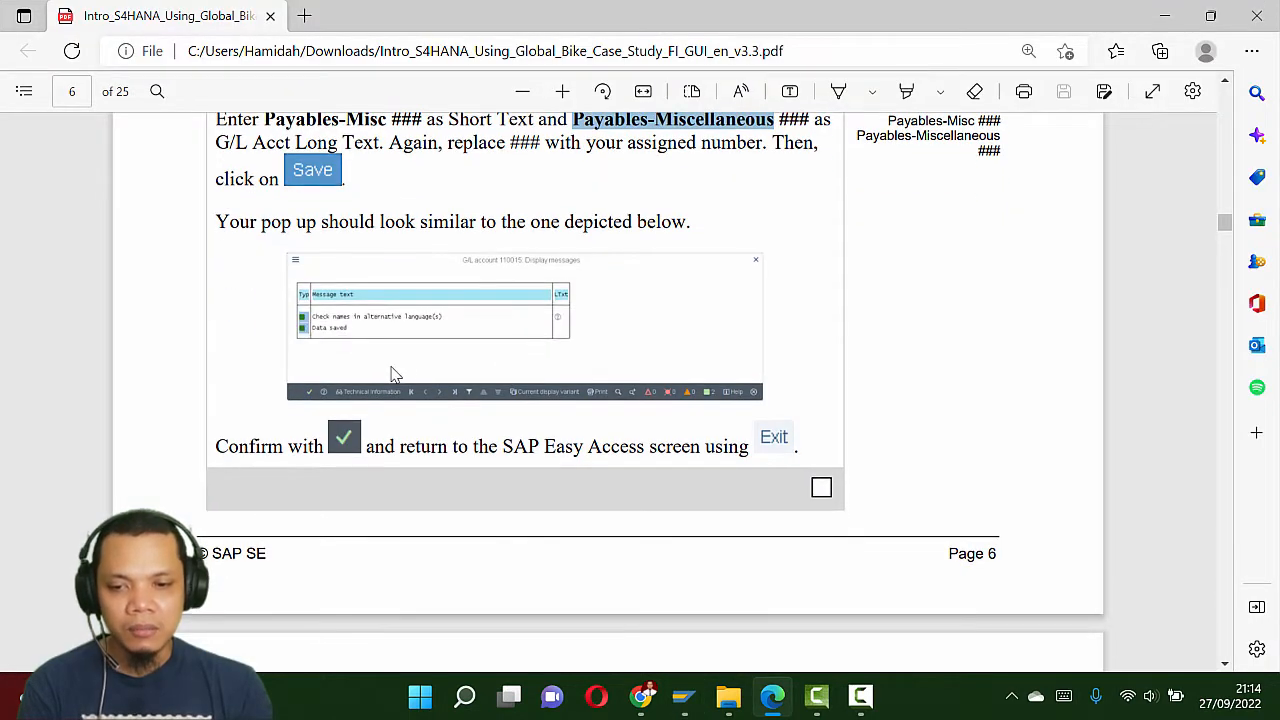
pyautogui.hotkey('alt', 'Tab')
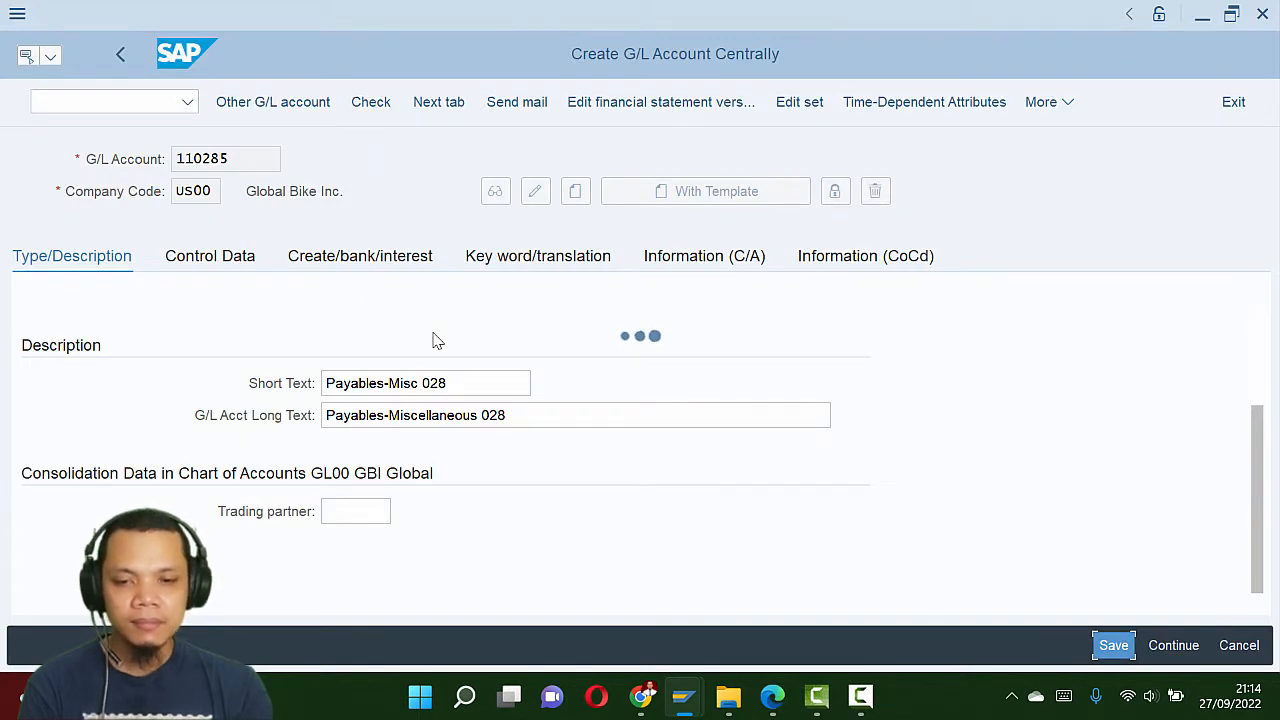
pyautogui.hotkey('alt', 'Tab')
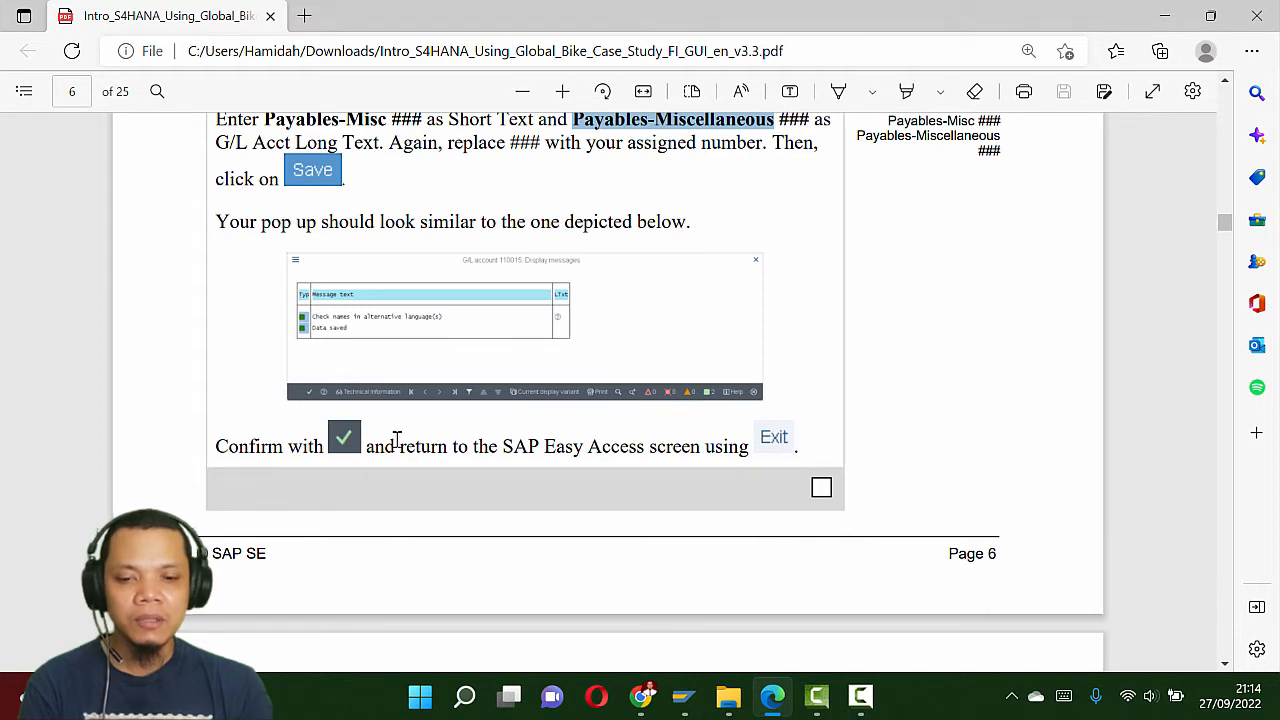
pyautogui.scroll(-3, 668, 429)
pyautogui.hotkey('alt', 'Tab')
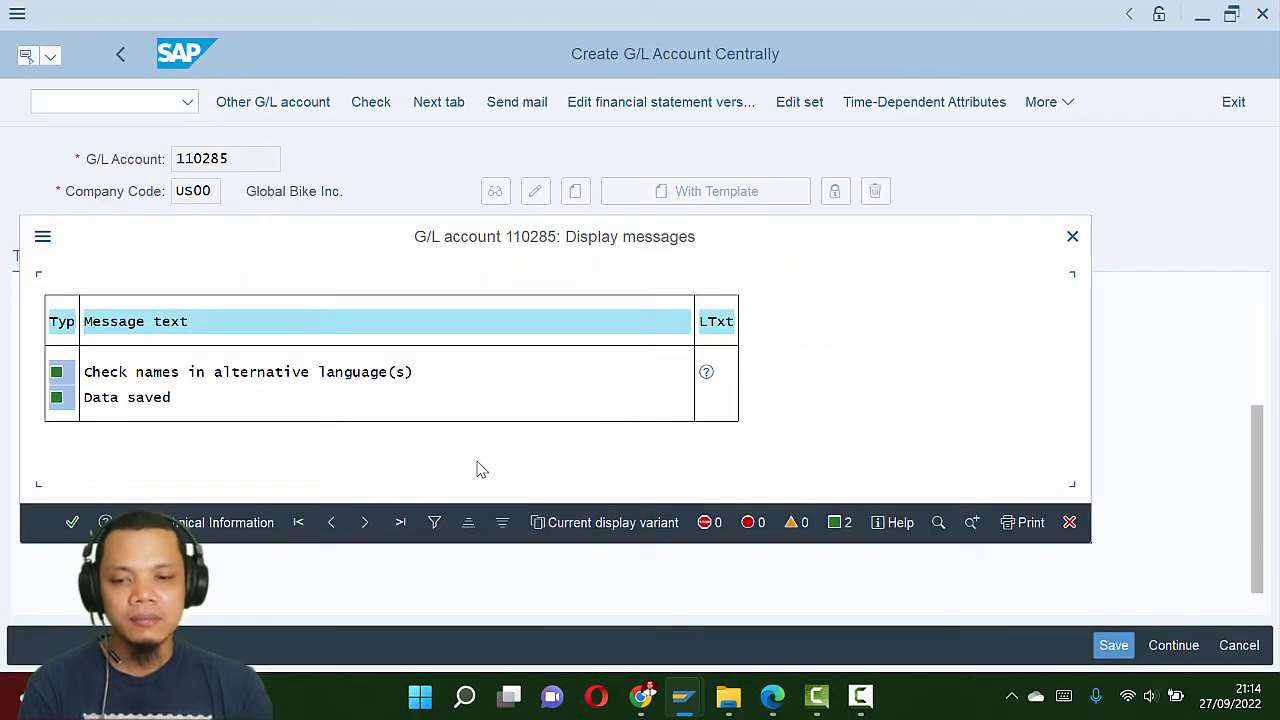
pyautogui.click(72, 523)
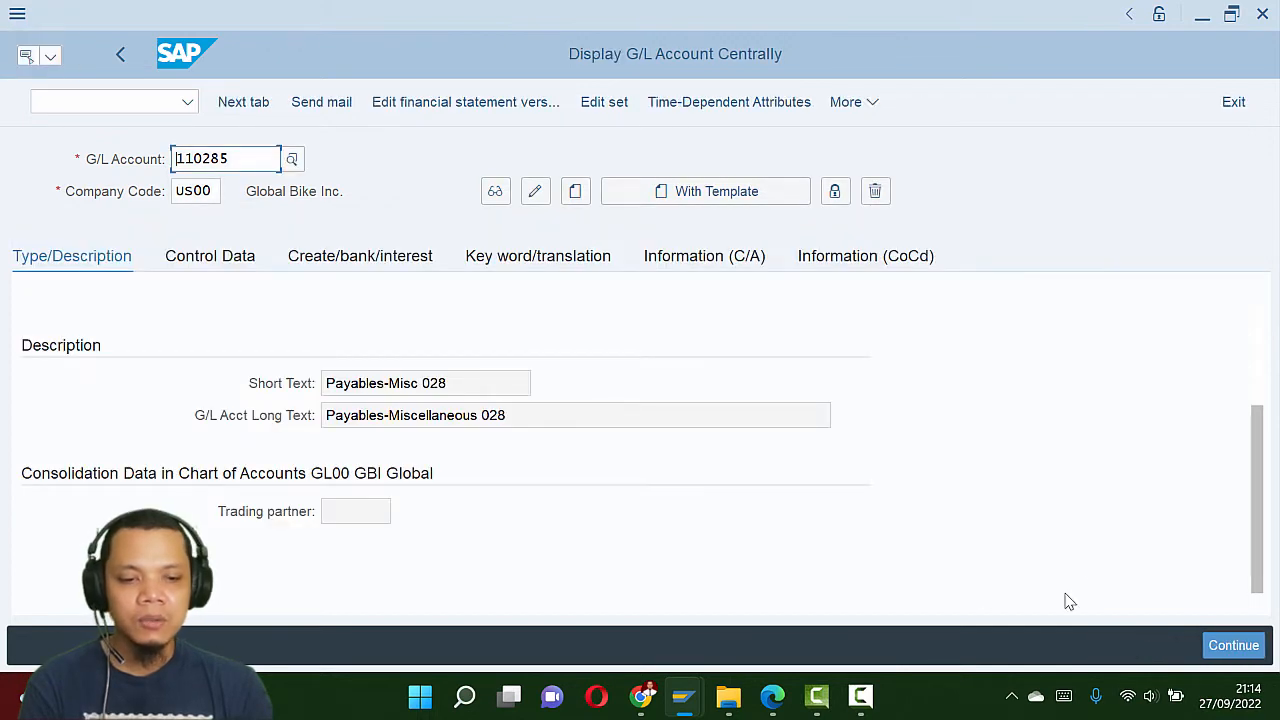
pyautogui.click(1230, 104)
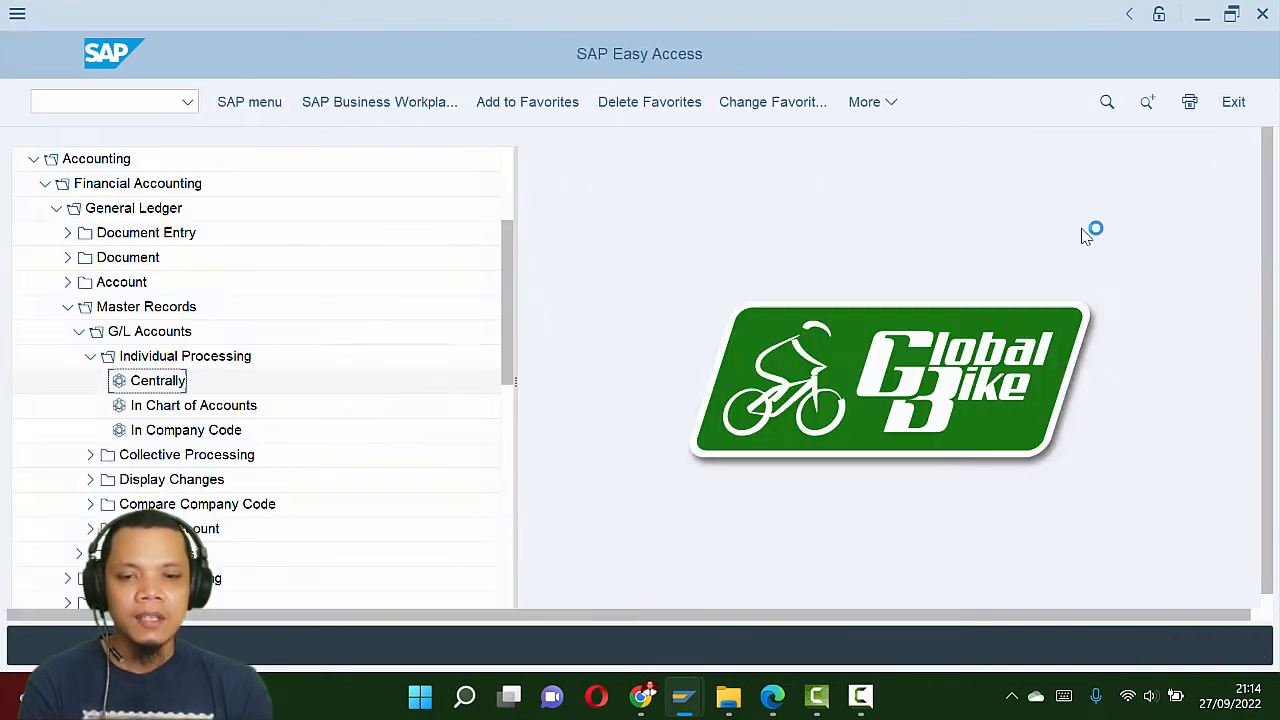
# Step: Review the finished reconciliation account instructions and read the case study's Step 3 on creating an expense account in the General Ledger
pyautogui.hotkey('alt', 'Tab')
pyautogui.scroll(3, 950, 330)
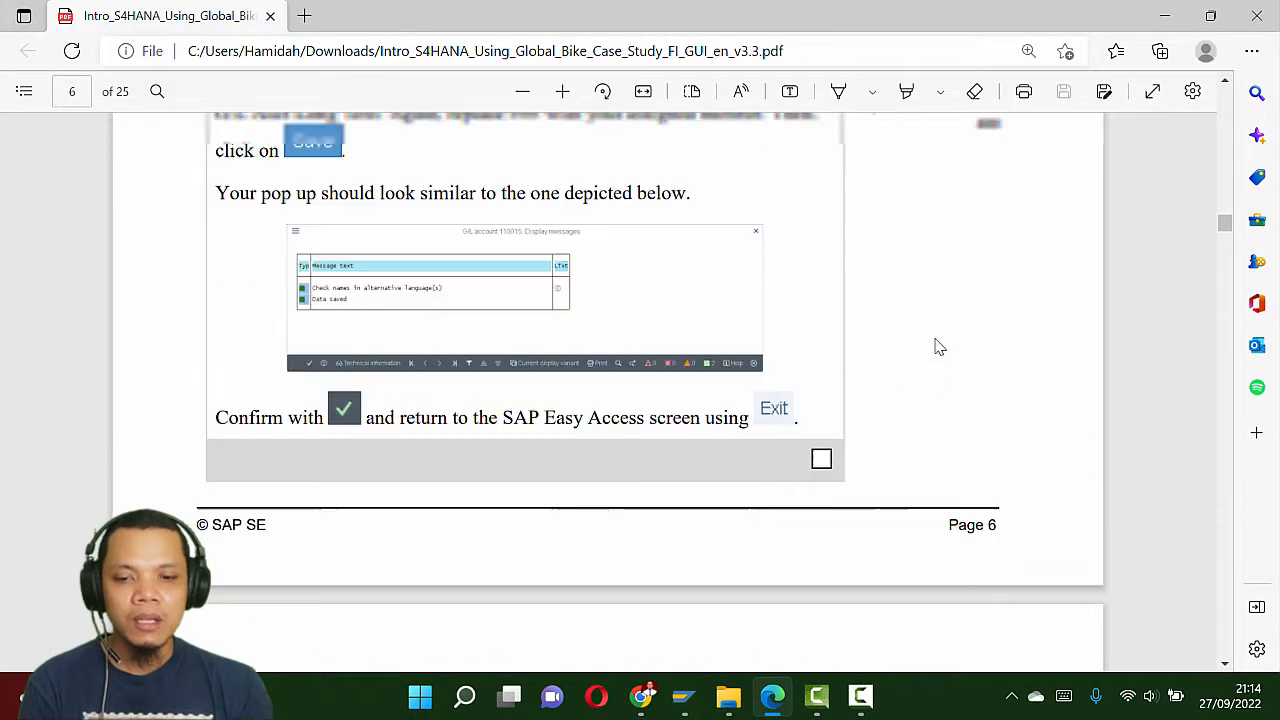
pyautogui.scroll(3, 938, 346)
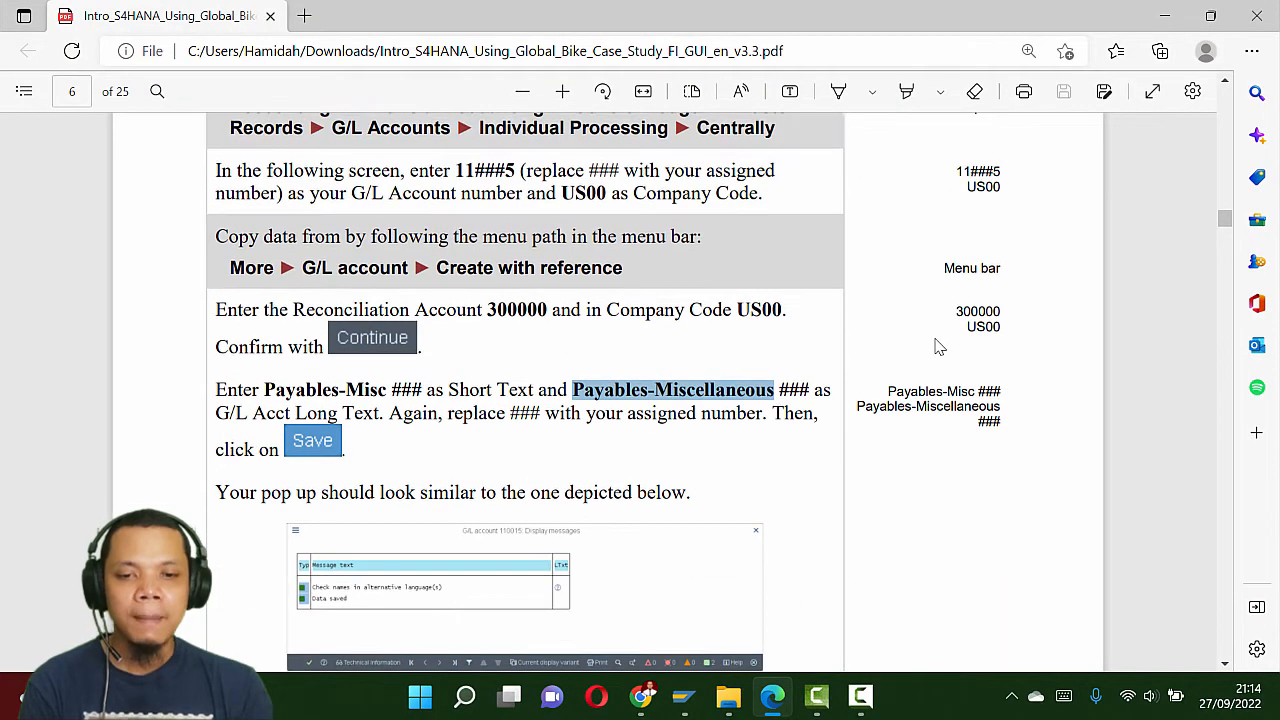
pyautogui.scroll(-10, 938, 346)
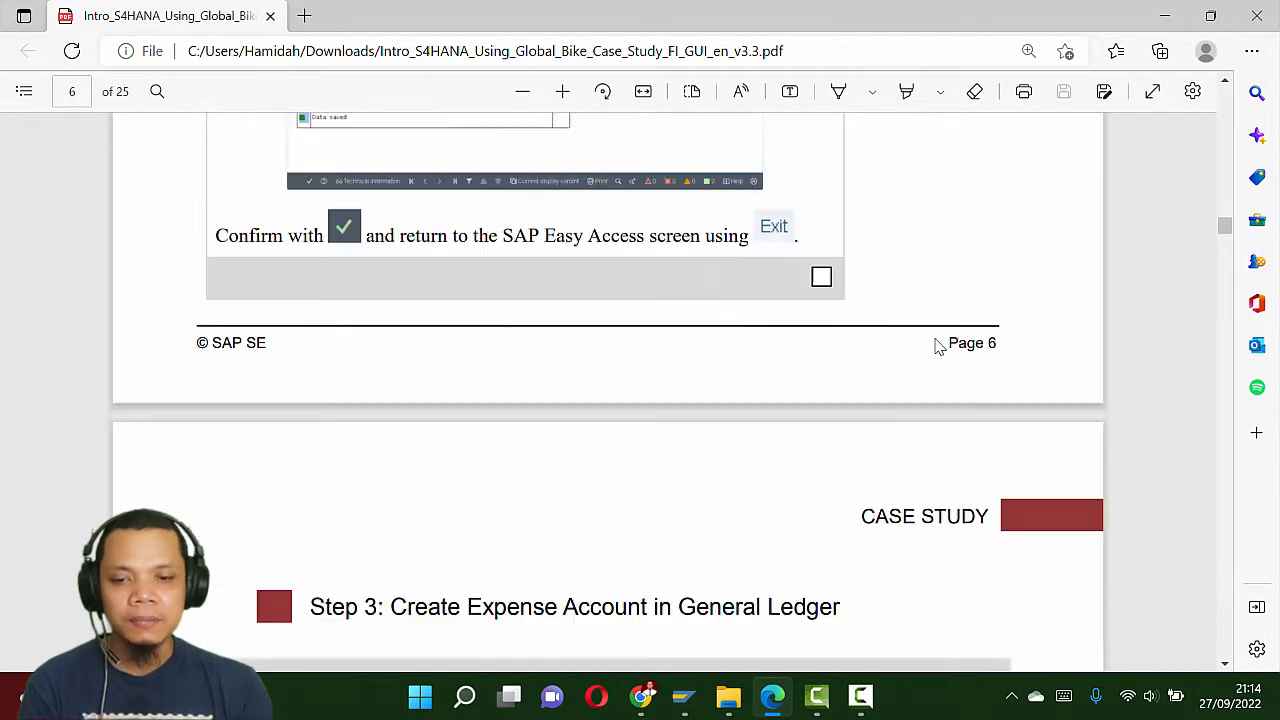
pyautogui.scroll(-1, 938, 346)
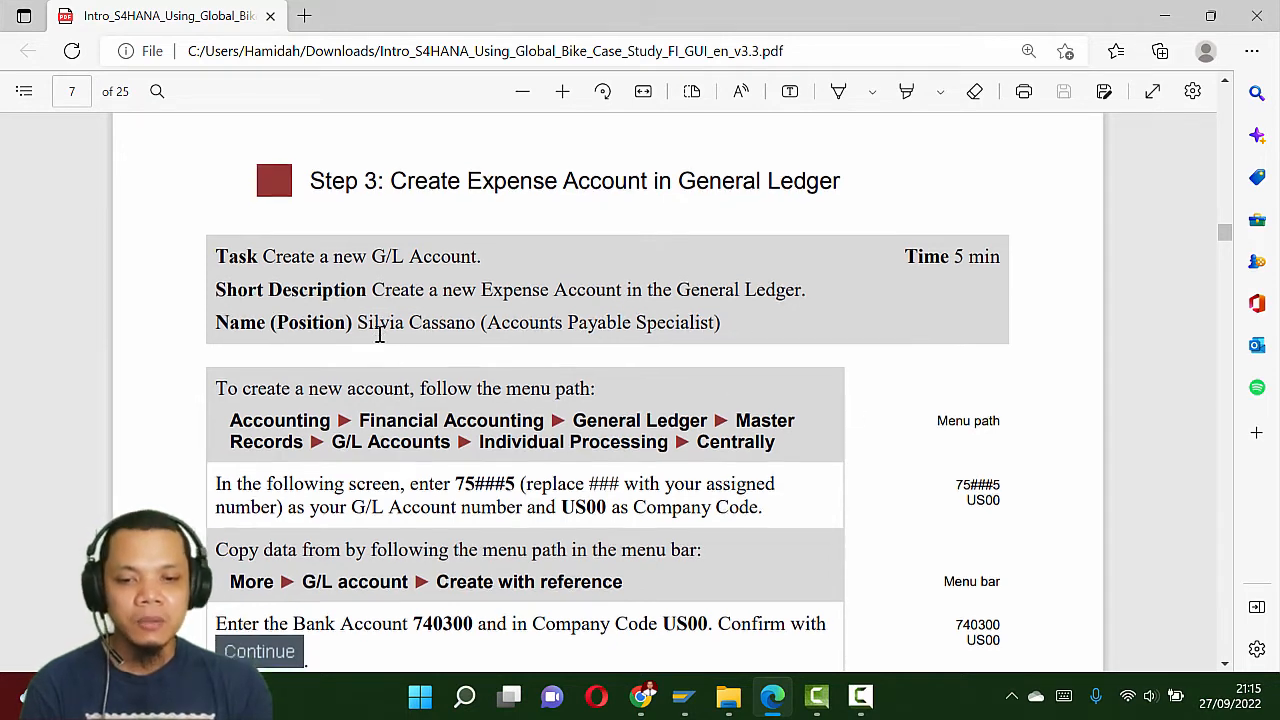
pyautogui.scroll(-1, 380, 333)
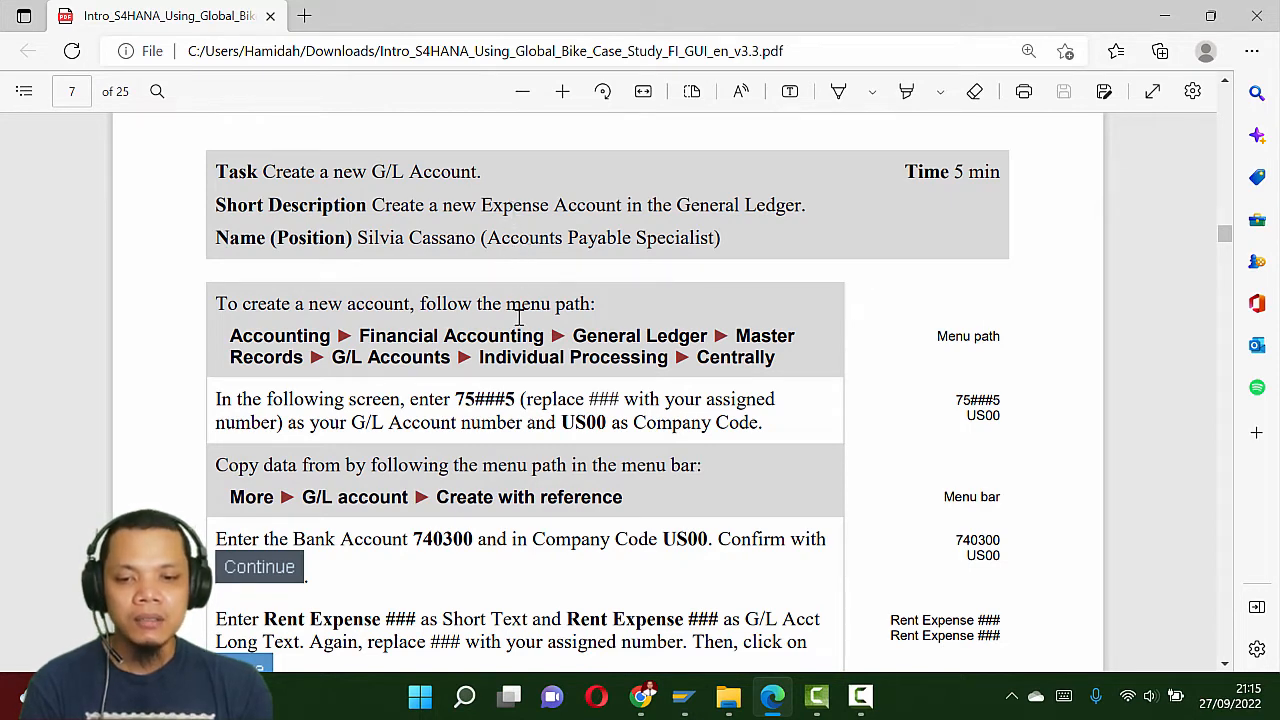
pyautogui.scroll(-1, 518, 318)
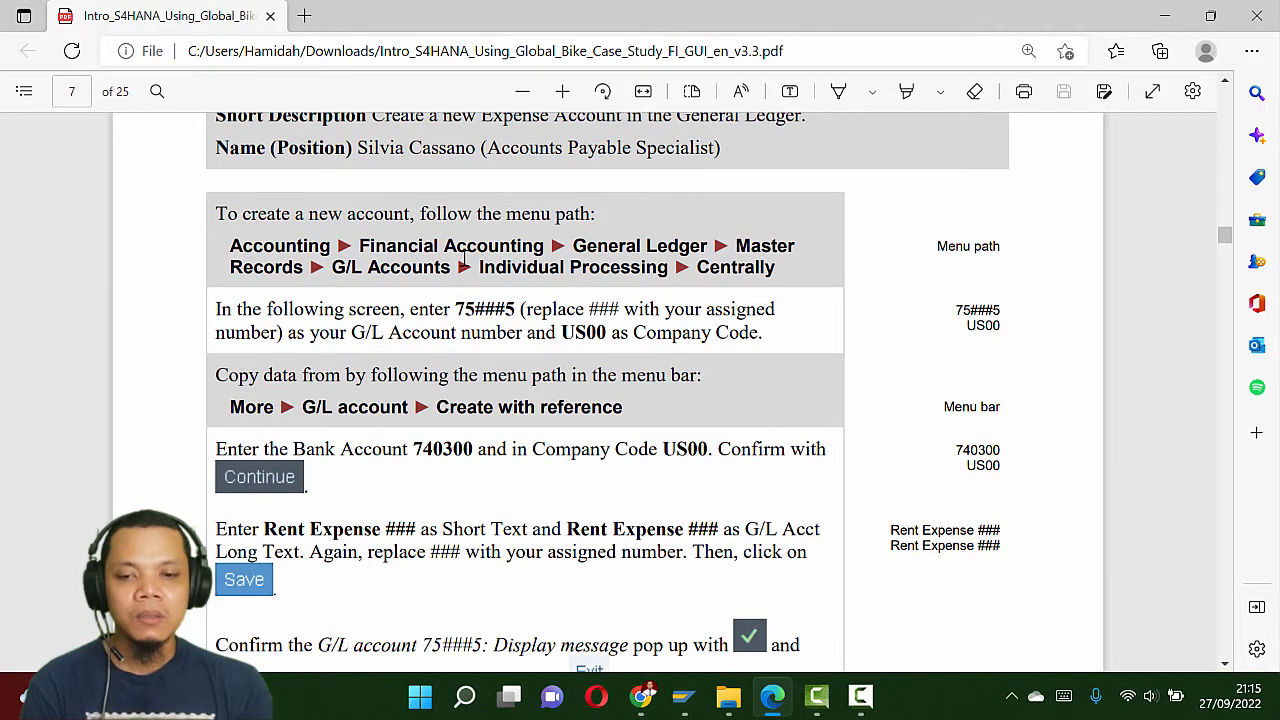
# Step: Open central individual processing of G/L accounts in SAP and check the 75###5 numbering rule in the case study
pyautogui.hotkey('alt', 'Tab')
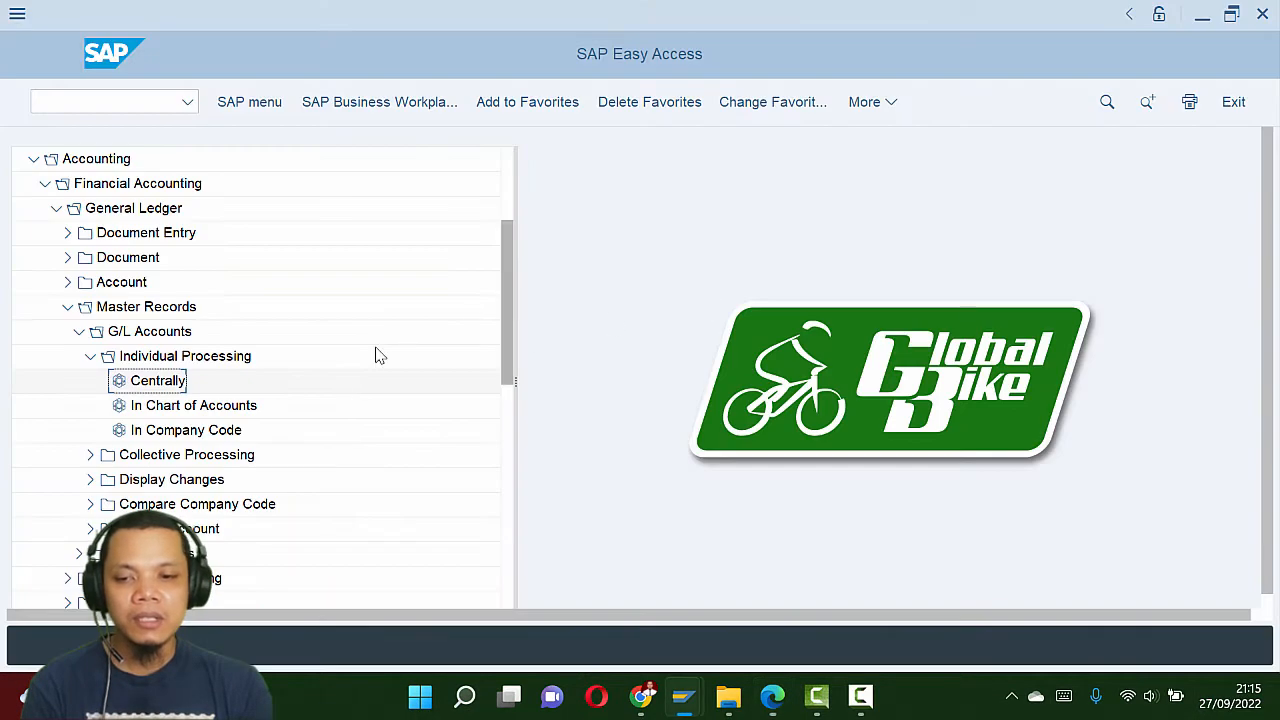
pyautogui.doubleClick(147, 383)
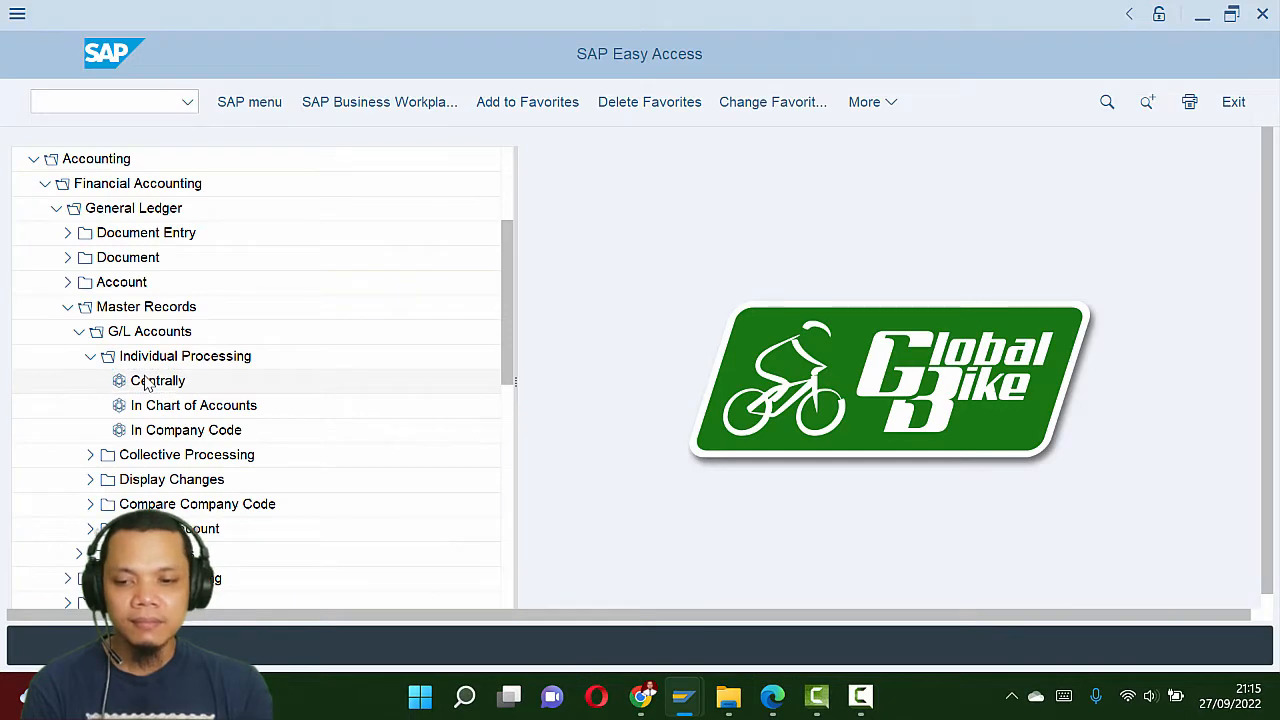
pyautogui.hotkey('alt', 'Tab')
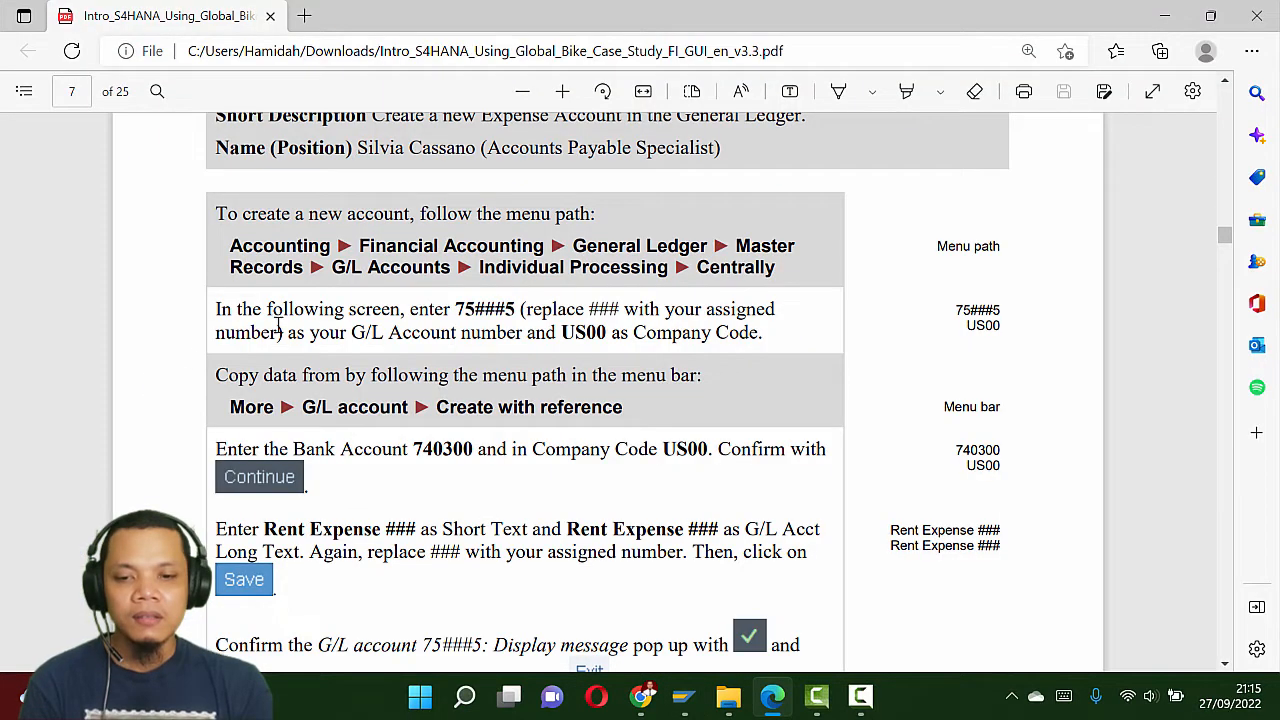
pyautogui.scroll(-1, 328, 315)
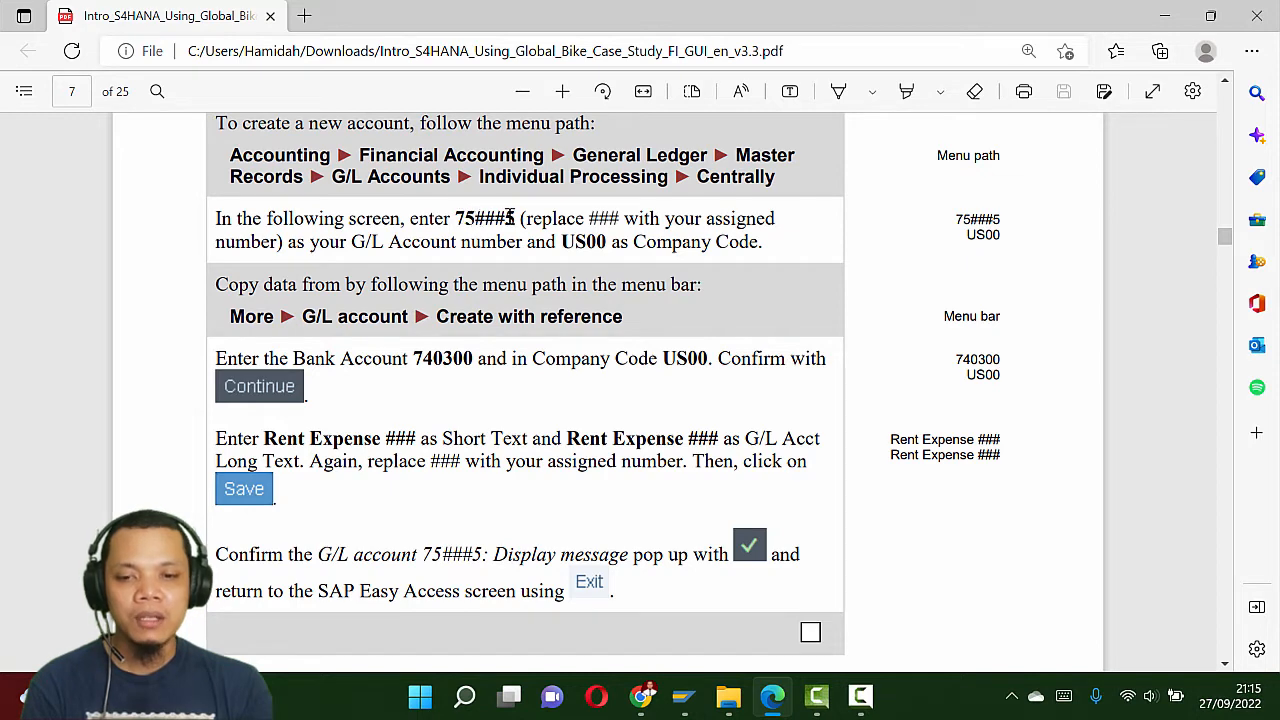
# Step: Set the G/L Account to 750285 in SAP and confirm the entry
pyautogui.hotkey('alt', 'Tab')
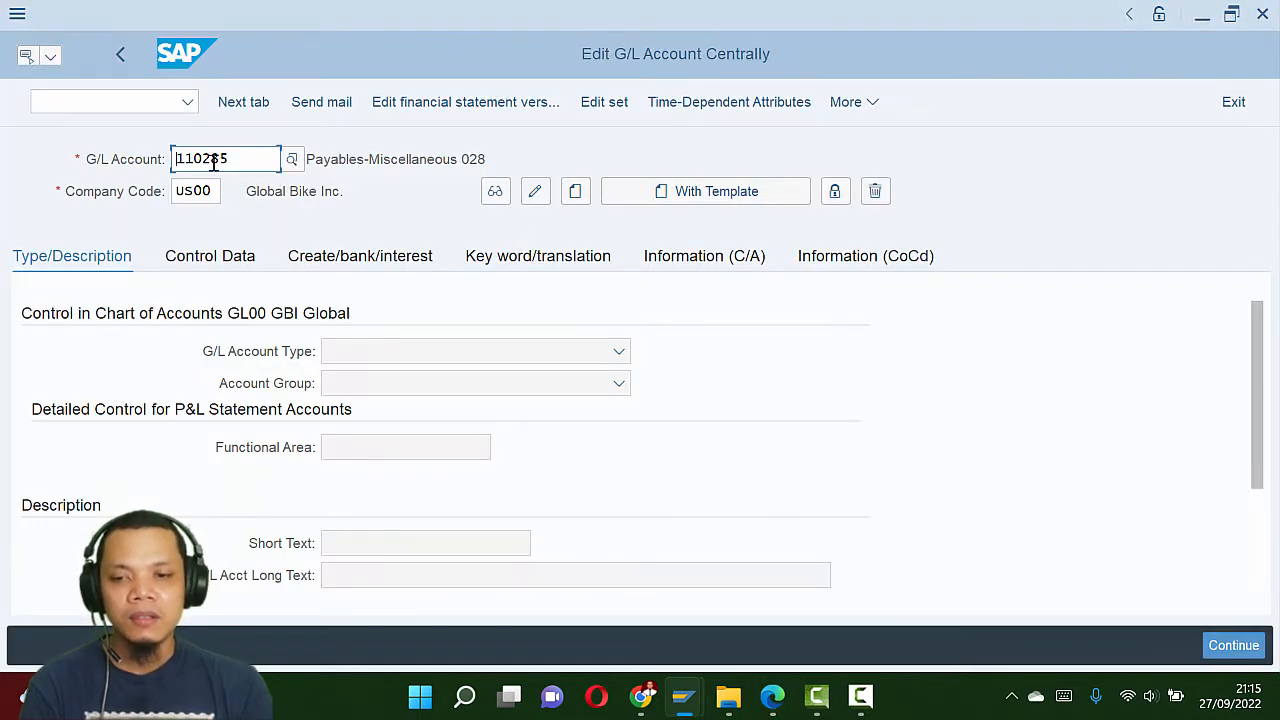
pyautogui.press('Home')
pyautogui.write('75')
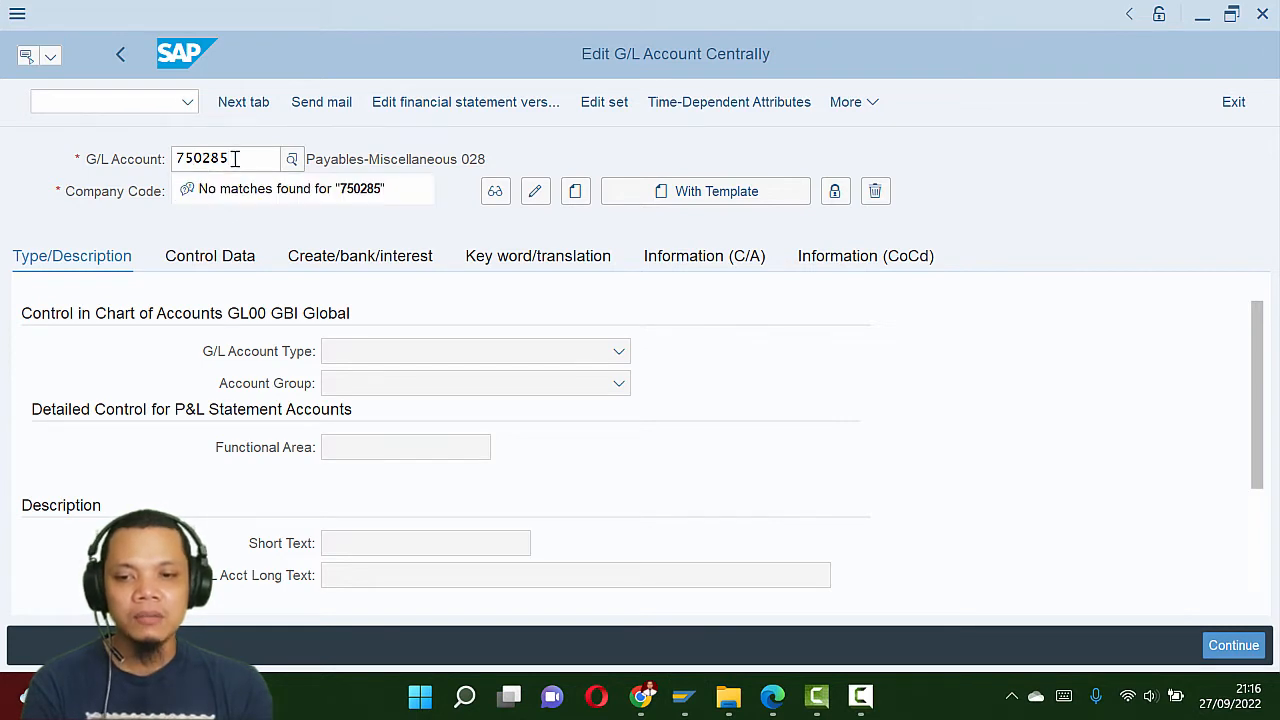
pyautogui.press('Return')
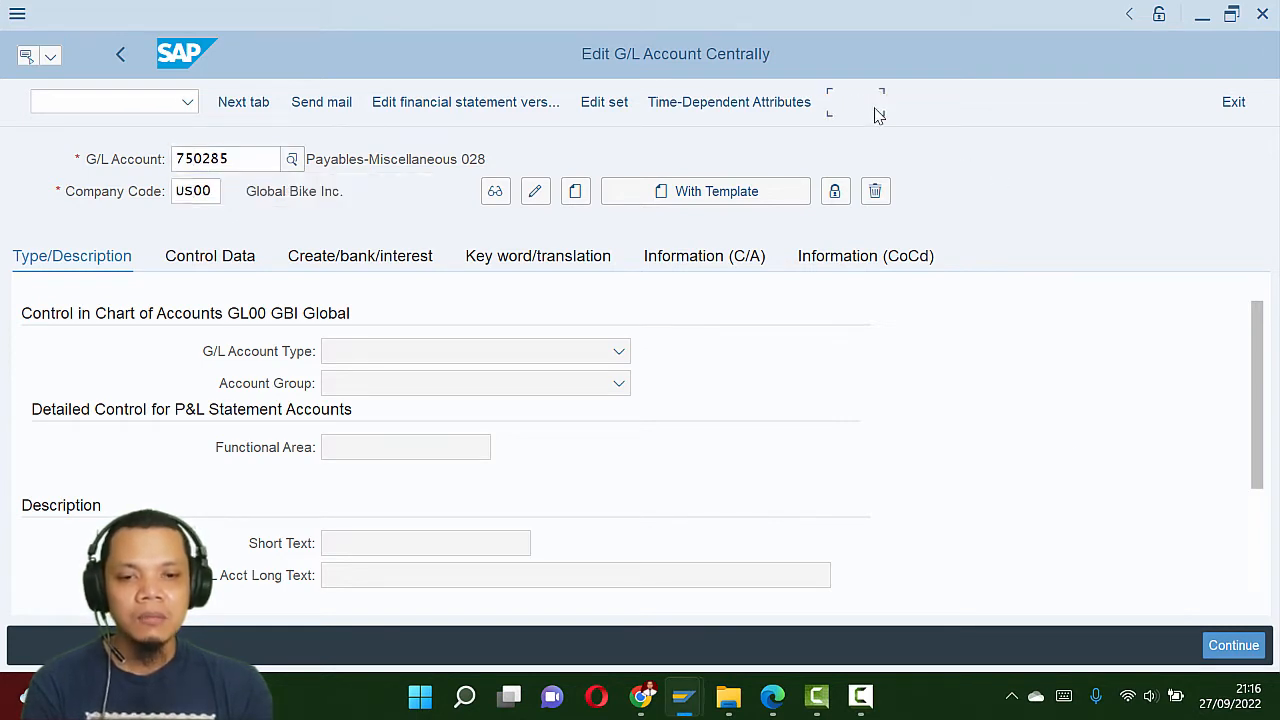
# Step: Create G/L account 750285 with reference to account 740300 in company code US00, taking the reference number from the case study
pyautogui.click(876, 110)
pyautogui.moveTo(880, 172)
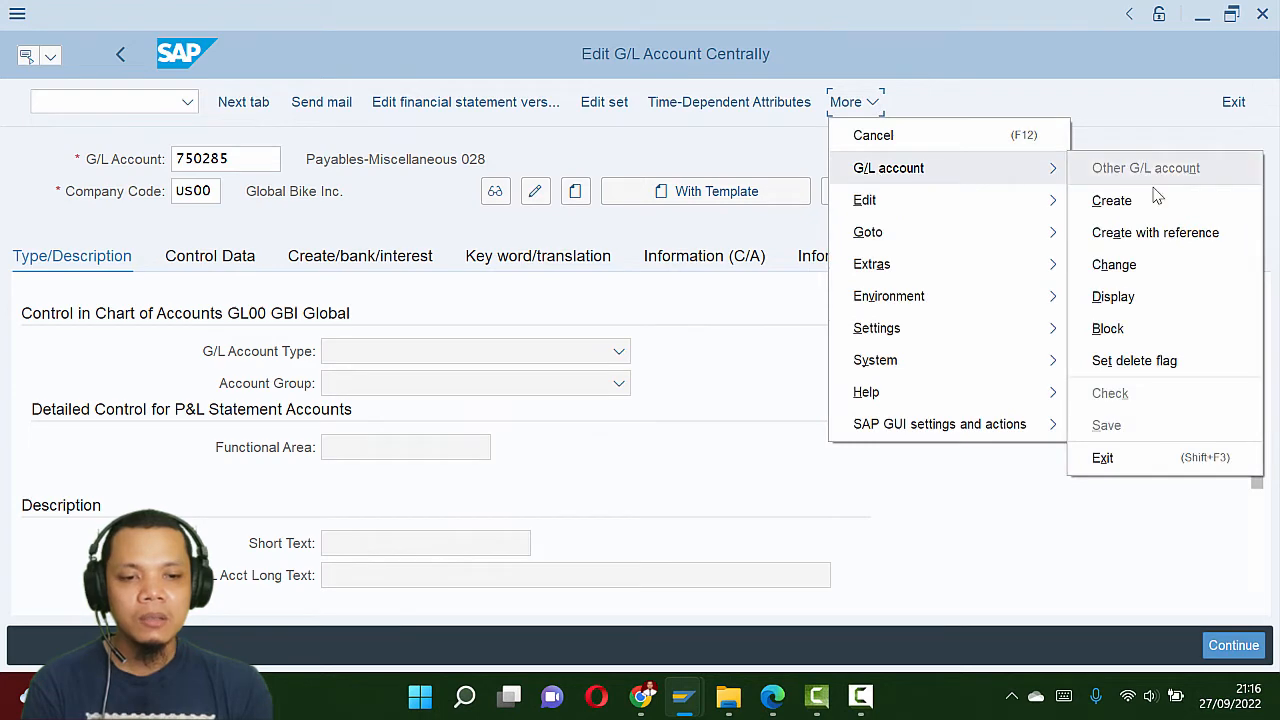
pyautogui.click(1163, 236)
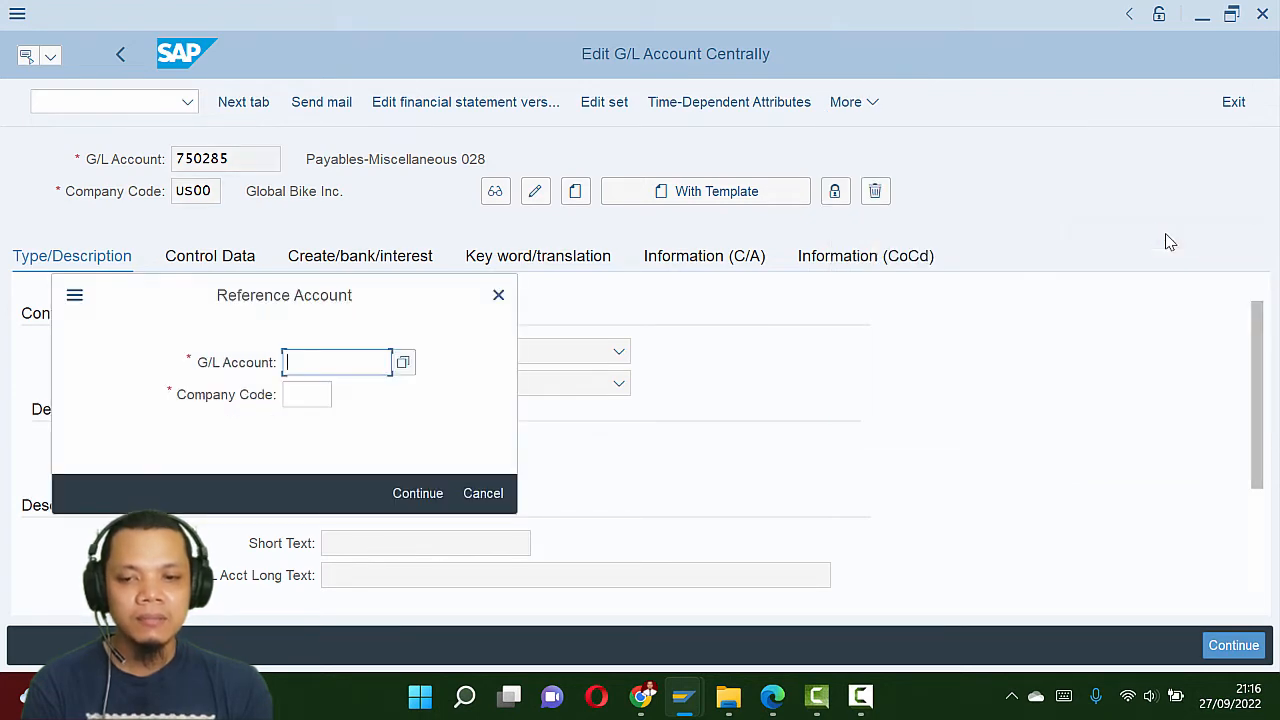
pyautogui.hotkey('alt', 'Tab')
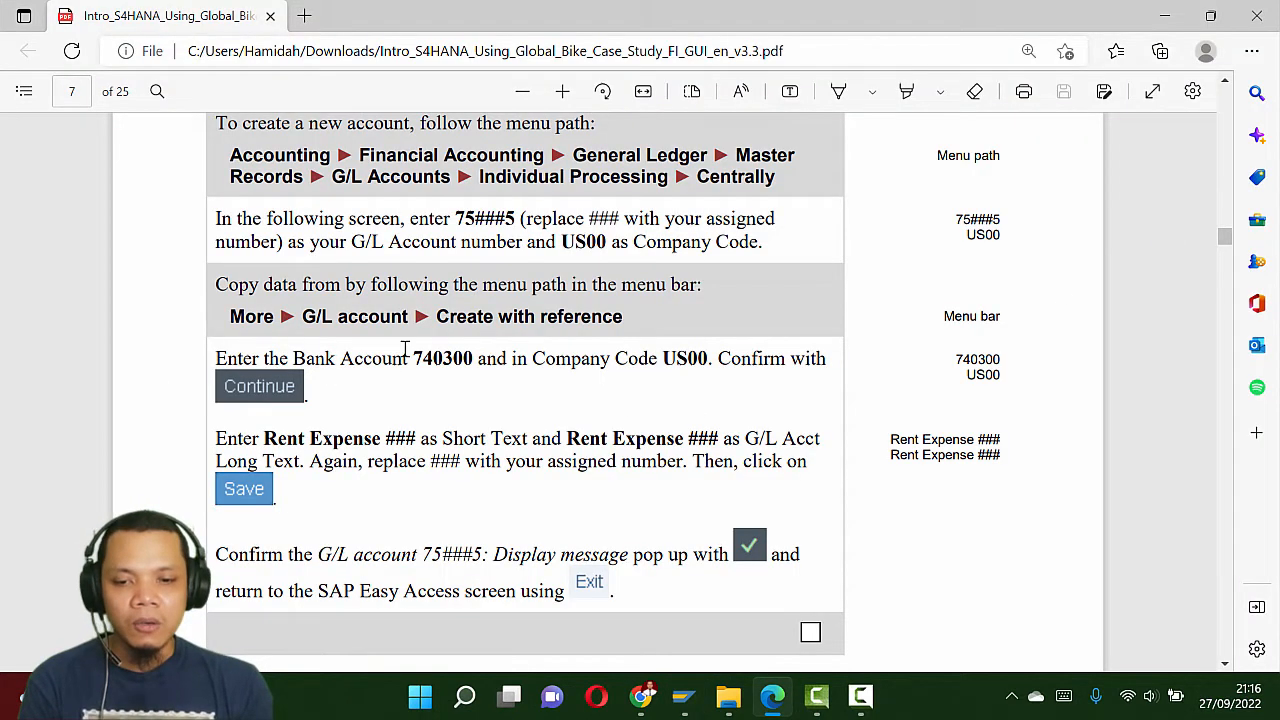
pyautogui.moveTo(414, 358); pyautogui.dragTo(474, 360)
pyautogui.hotkey('ctrl', 'c')
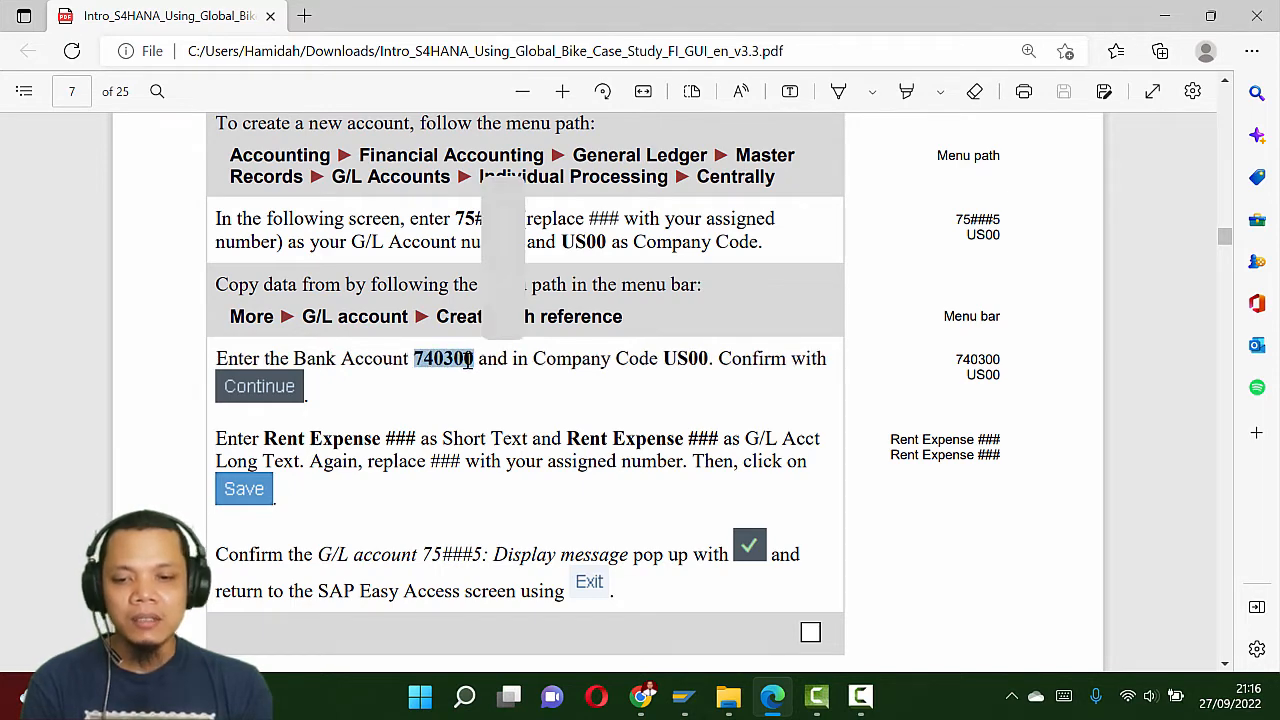
pyautogui.hotkey('alt', 'Tab')
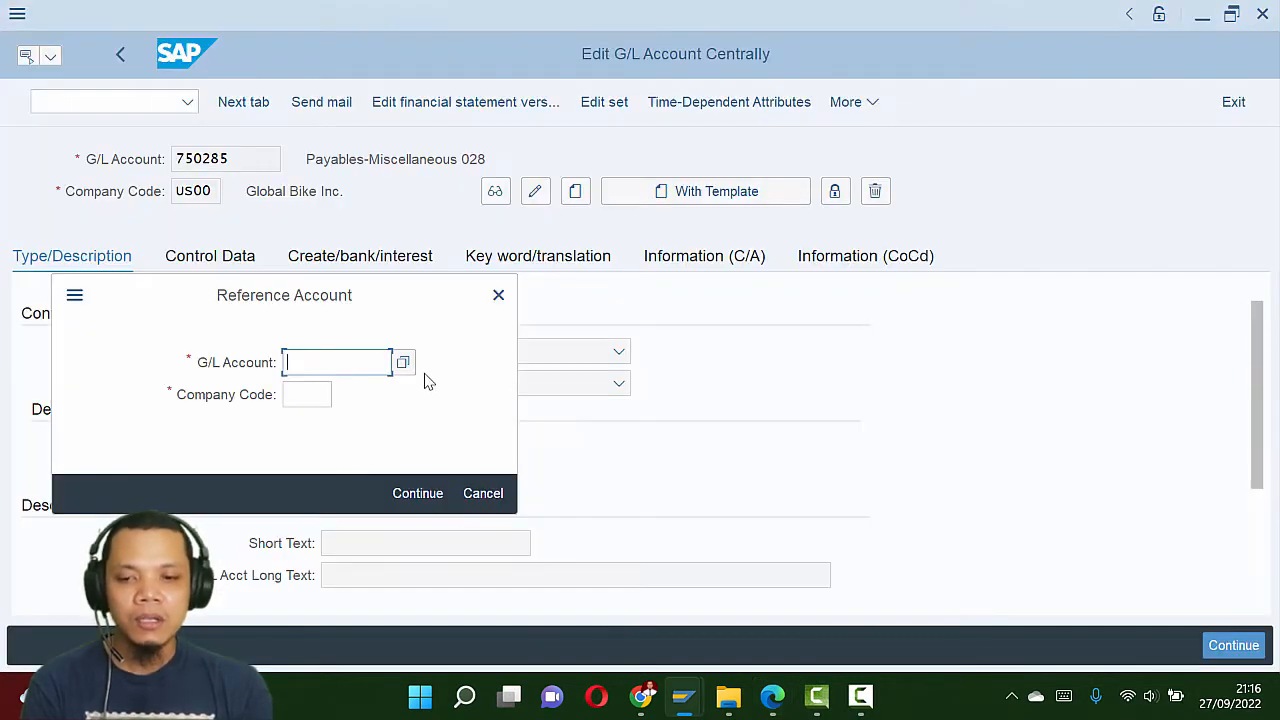
pyautogui.hotkey('ctrl', 'v')
pyautogui.click(298, 392)
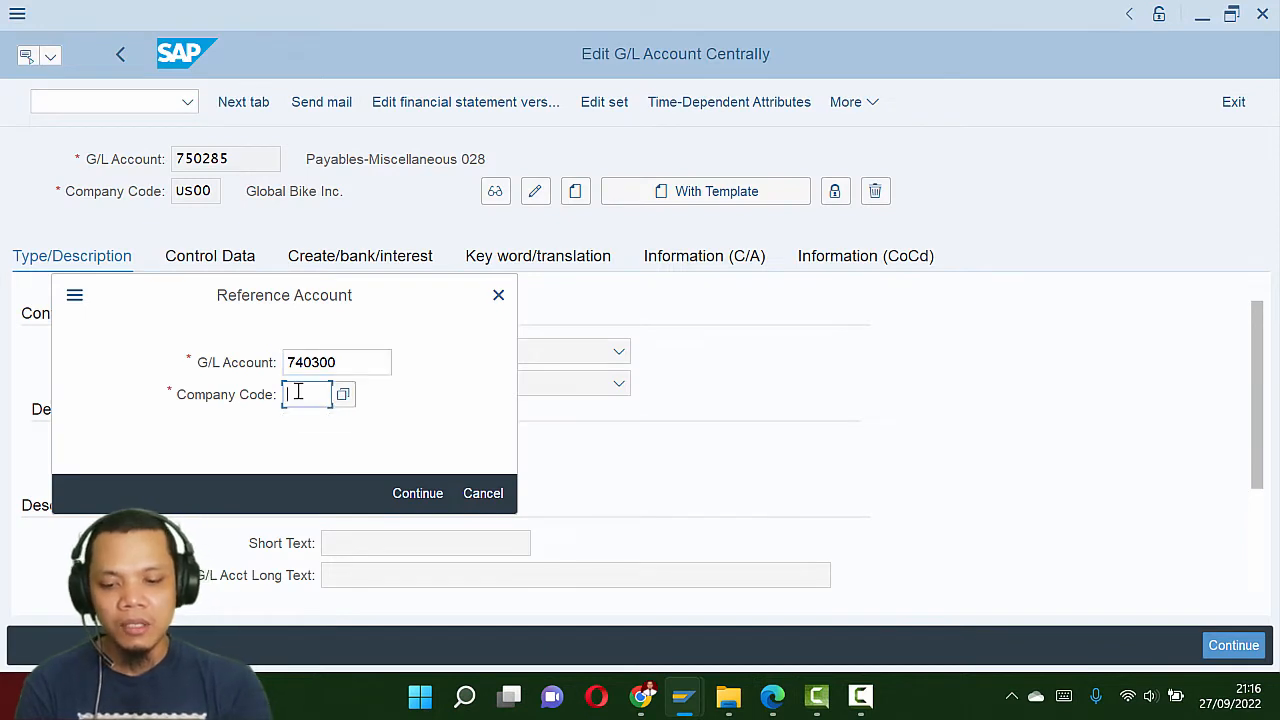
pyautogui.write('us00')
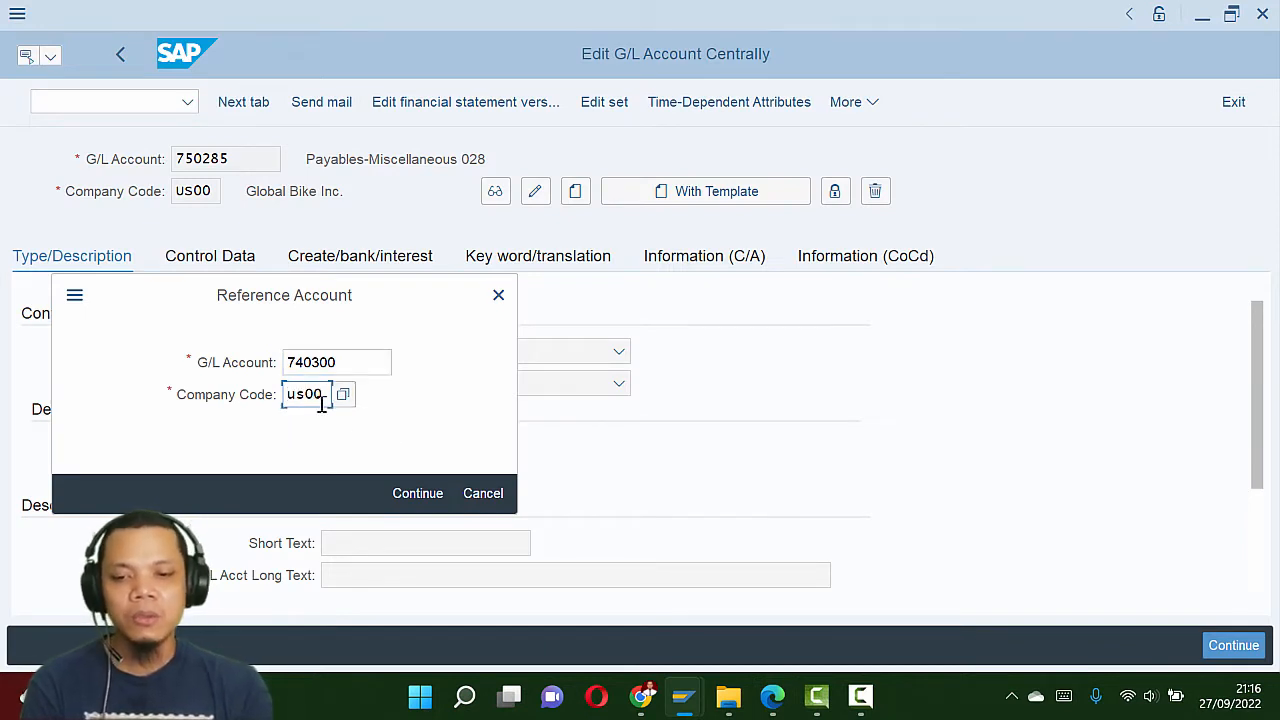
pyautogui.click(430, 498)
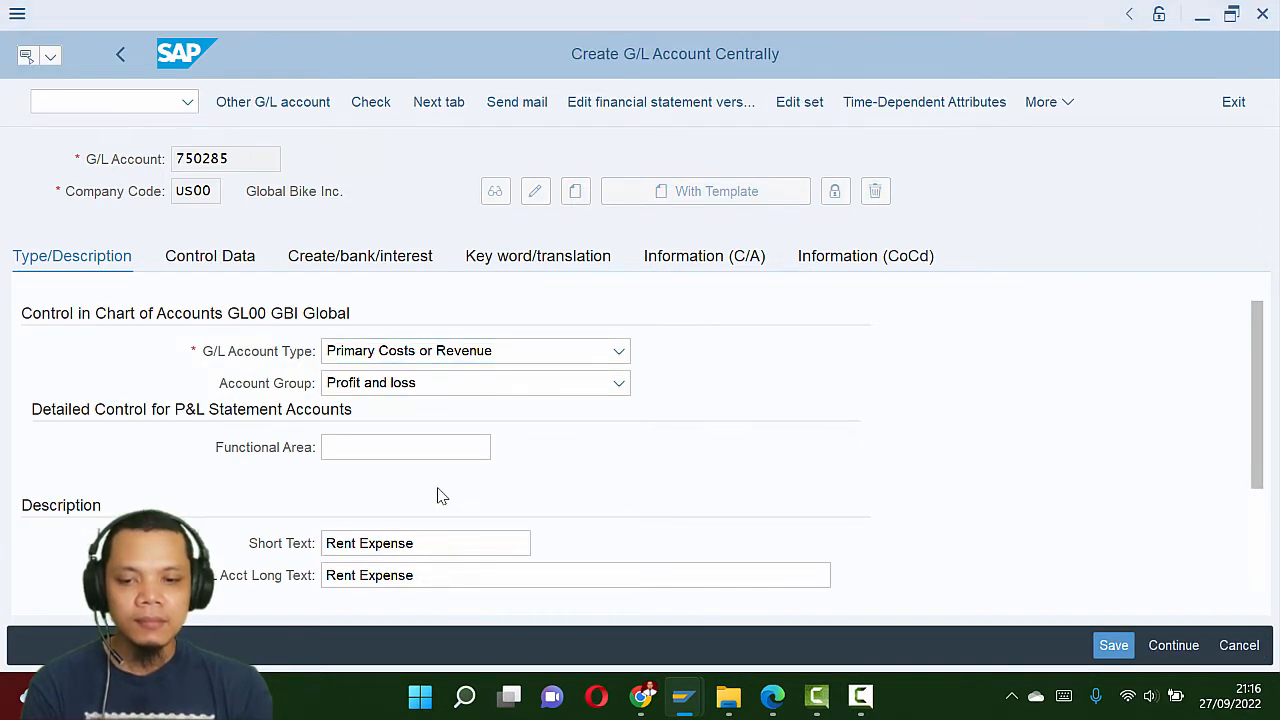
# Step: Check the required description in the case study and set the account's Short Text to Rent Expense 027
pyautogui.hotkey('alt', 'Tab')
pyautogui.scroll(-2, 537, 398)
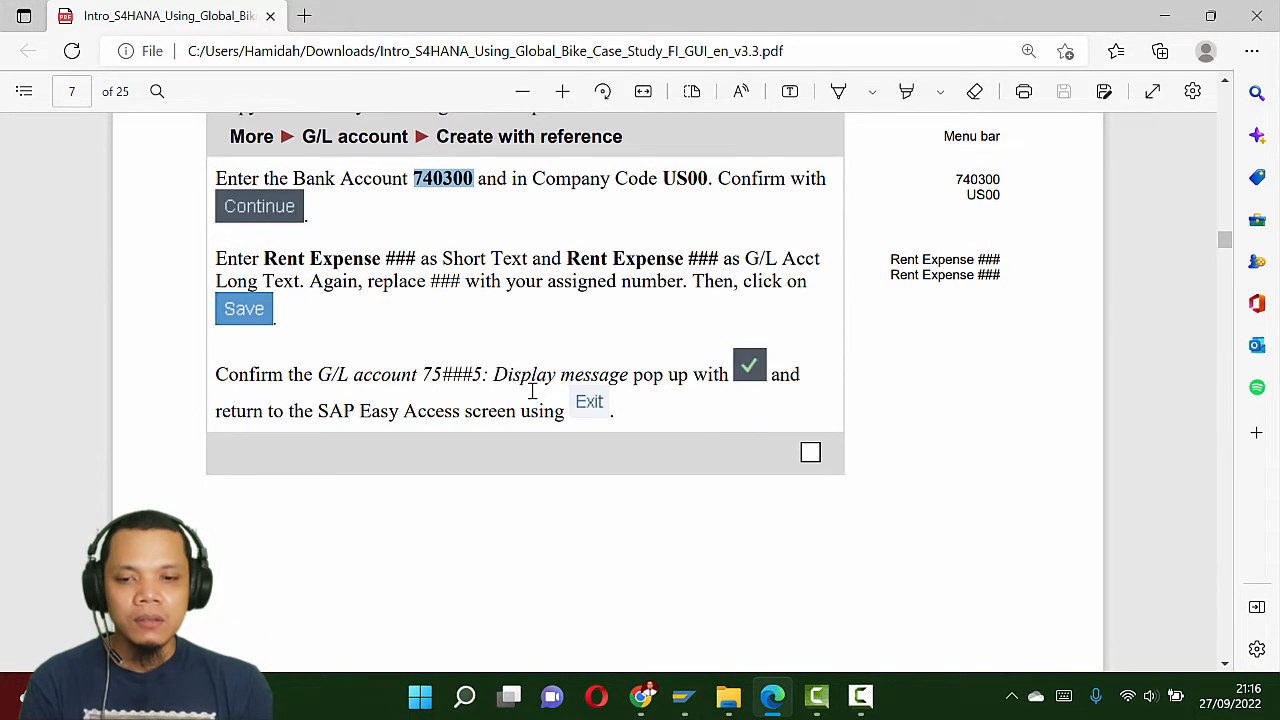
pyautogui.moveTo(265, 260); pyautogui.dragTo(384, 258)
pyautogui.hotkey('alt', 'Tab')
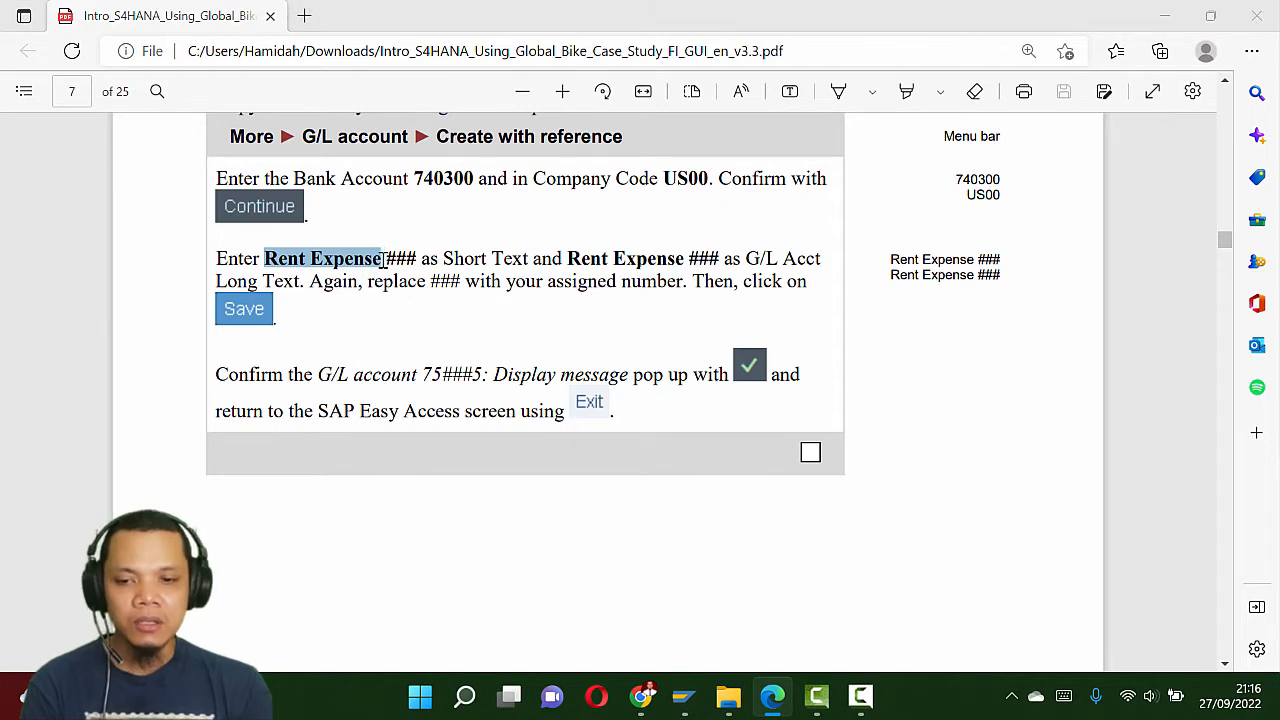
pyautogui.hotkey('alt', 'Tab')
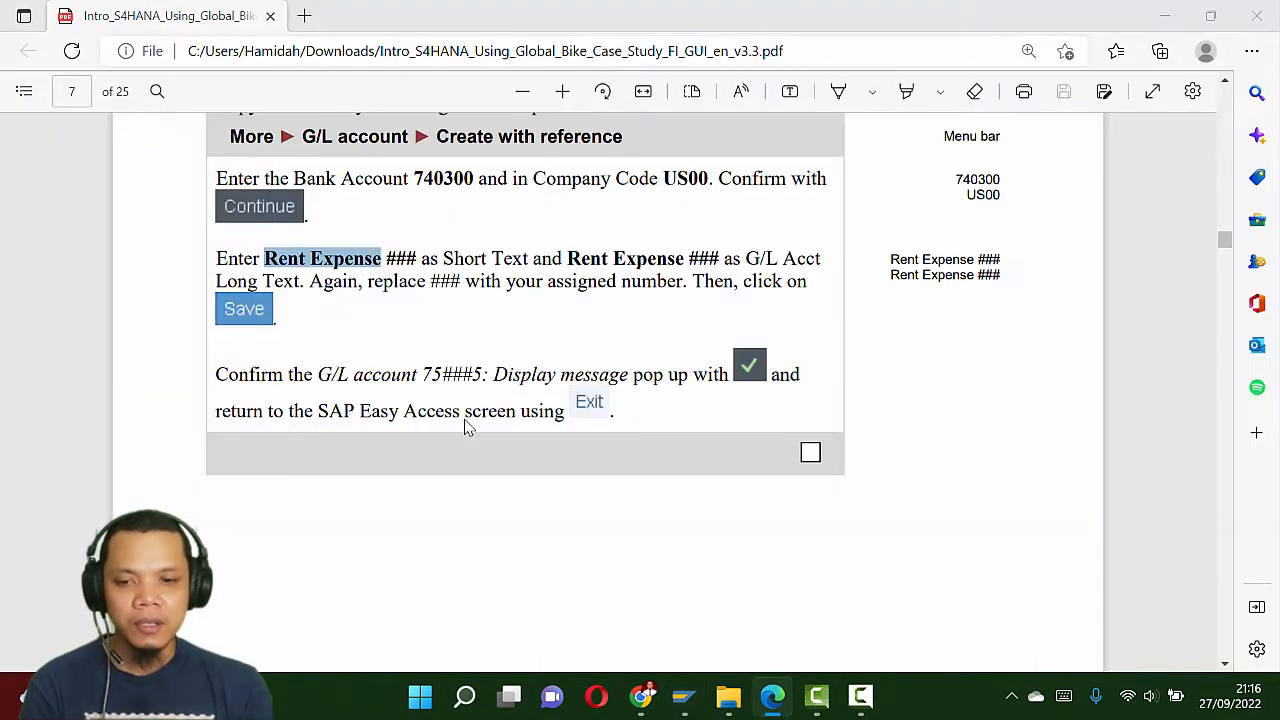
pyautogui.hotkey('alt', 'Tab')
pyautogui.scroll(-1, 443, 456)
pyautogui.moveTo(443, 453); pyautogui.dragTo(260, 443)
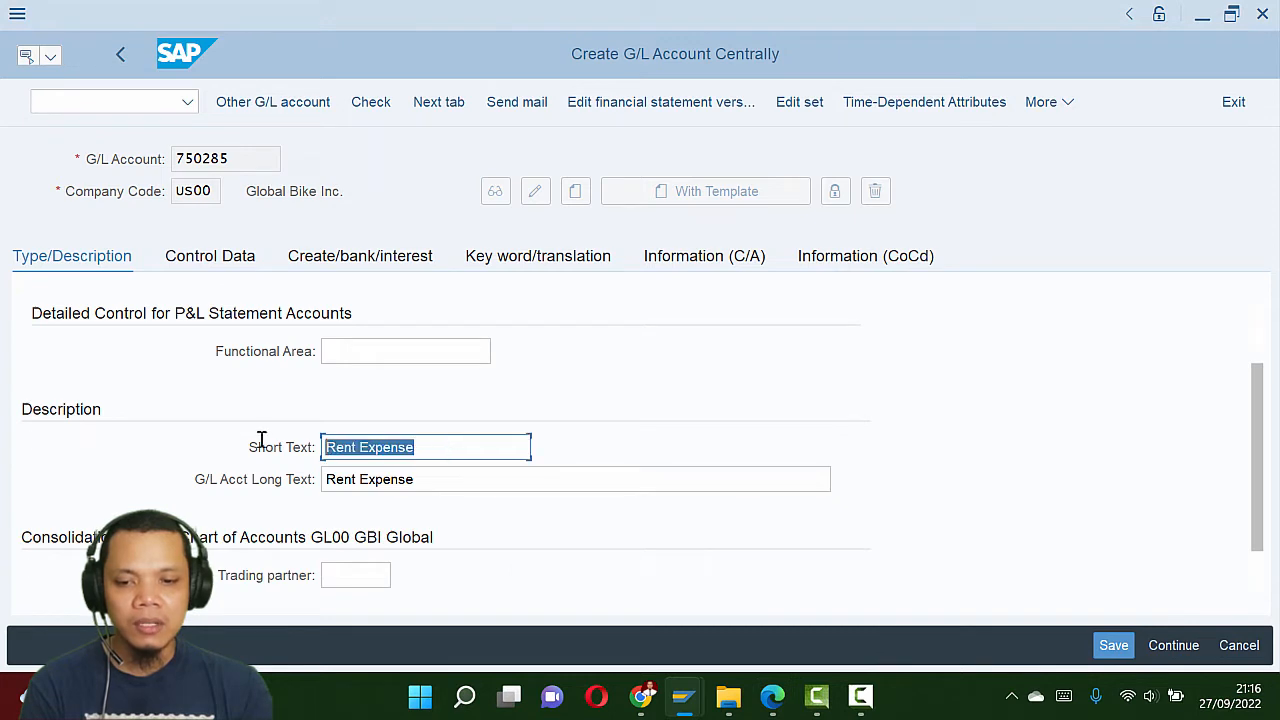
pyautogui.click(257, 444)
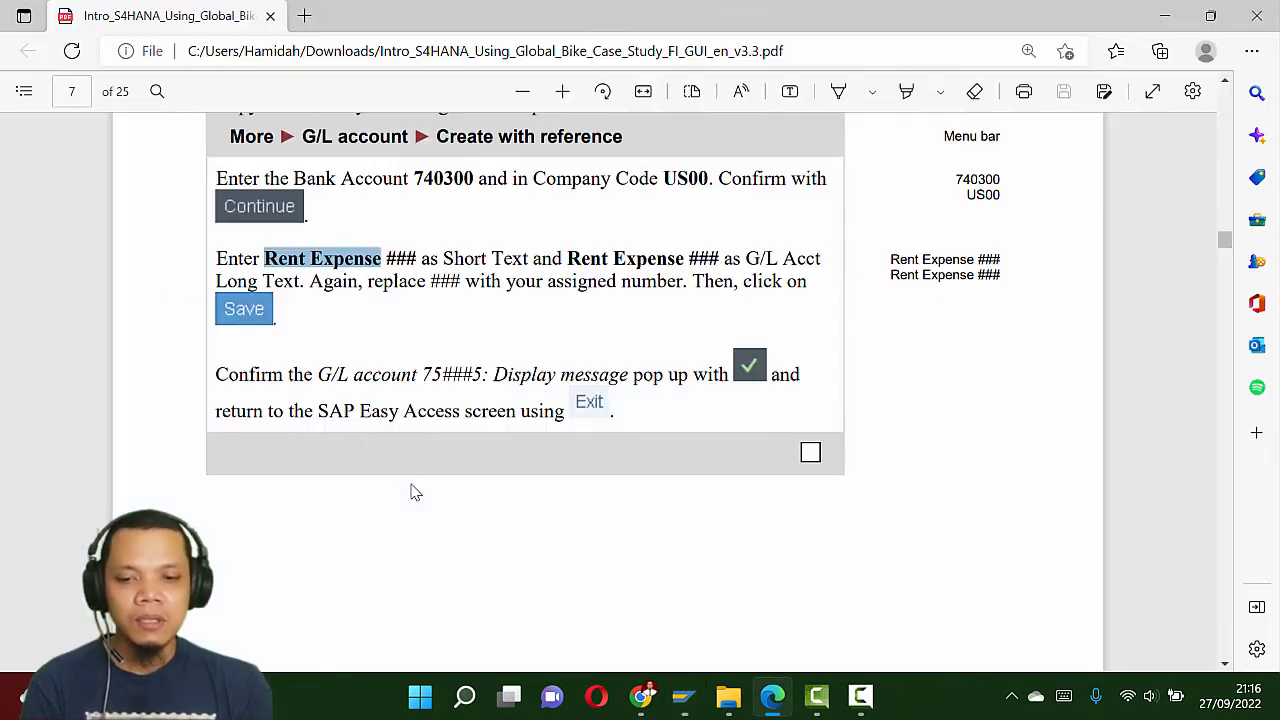
# Step: Check the long text wording in the case study and set the G/L Acct Long Text to Rent Expense 027
pyautogui.hotkey('alt', 'Tab')
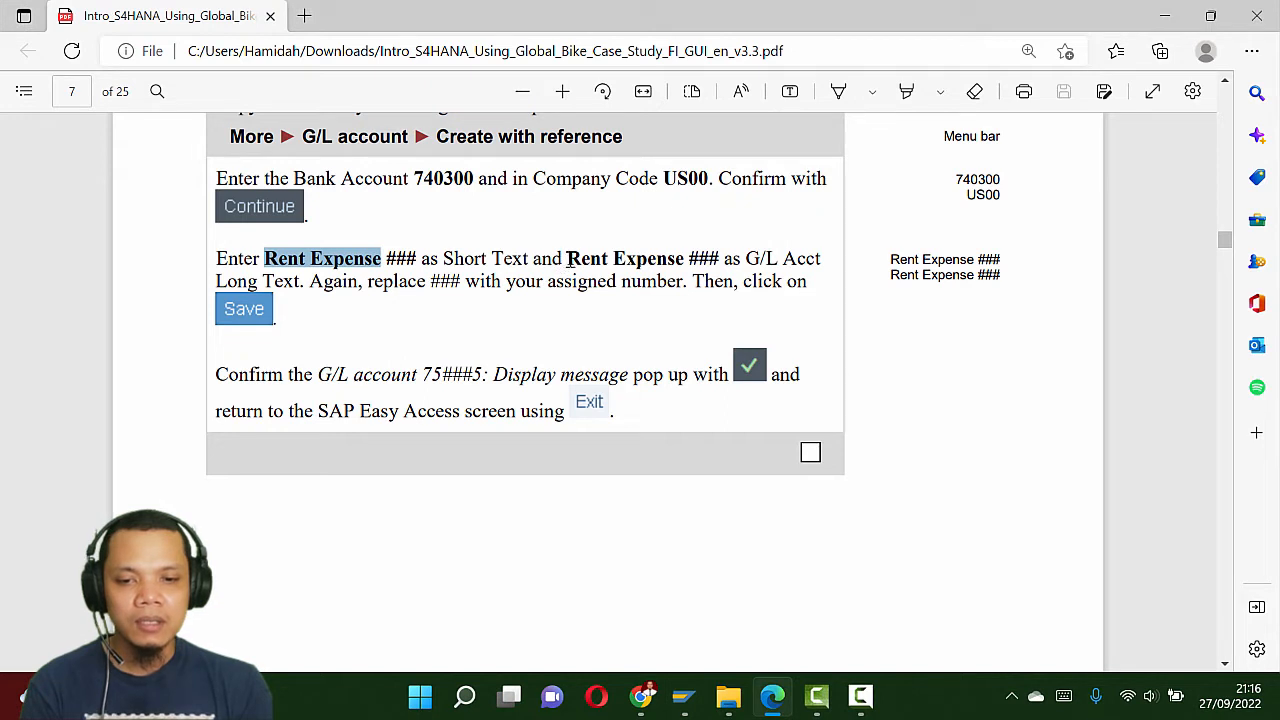
pyautogui.moveTo(567, 259); pyautogui.dragTo(686, 259)
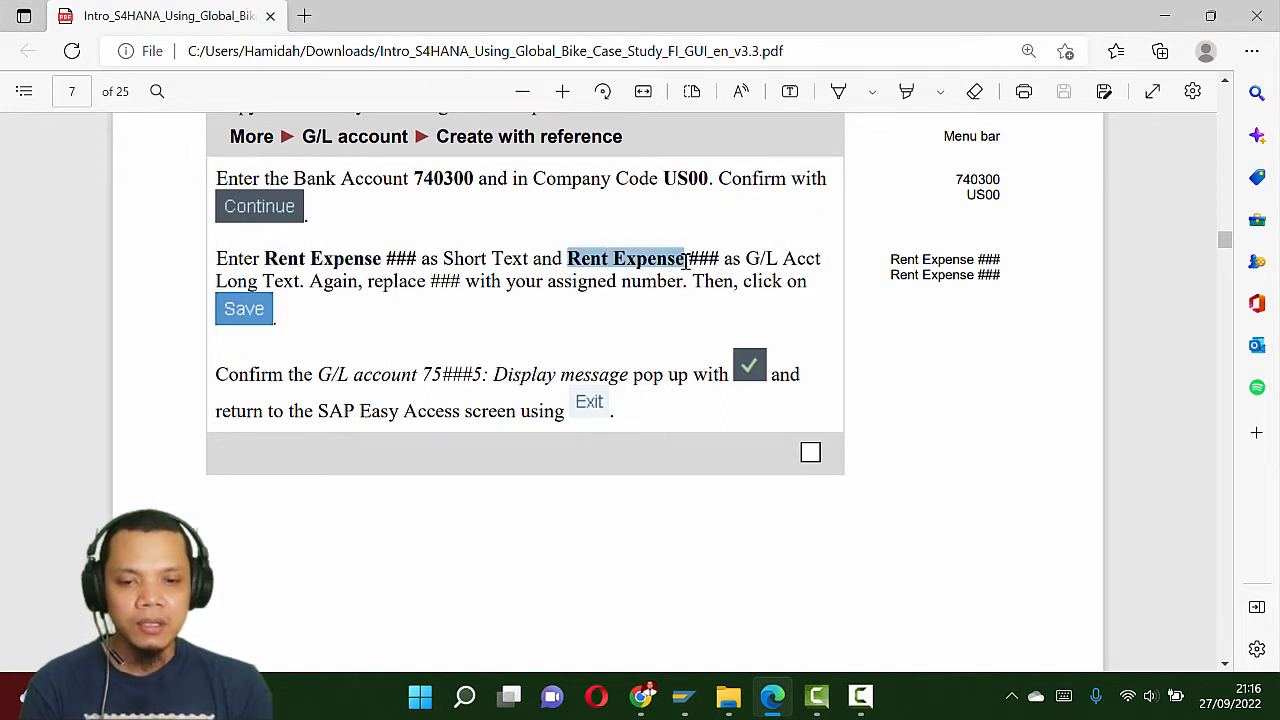
pyautogui.hotkey('alt', 'Tab')
pyautogui.click(475, 481)
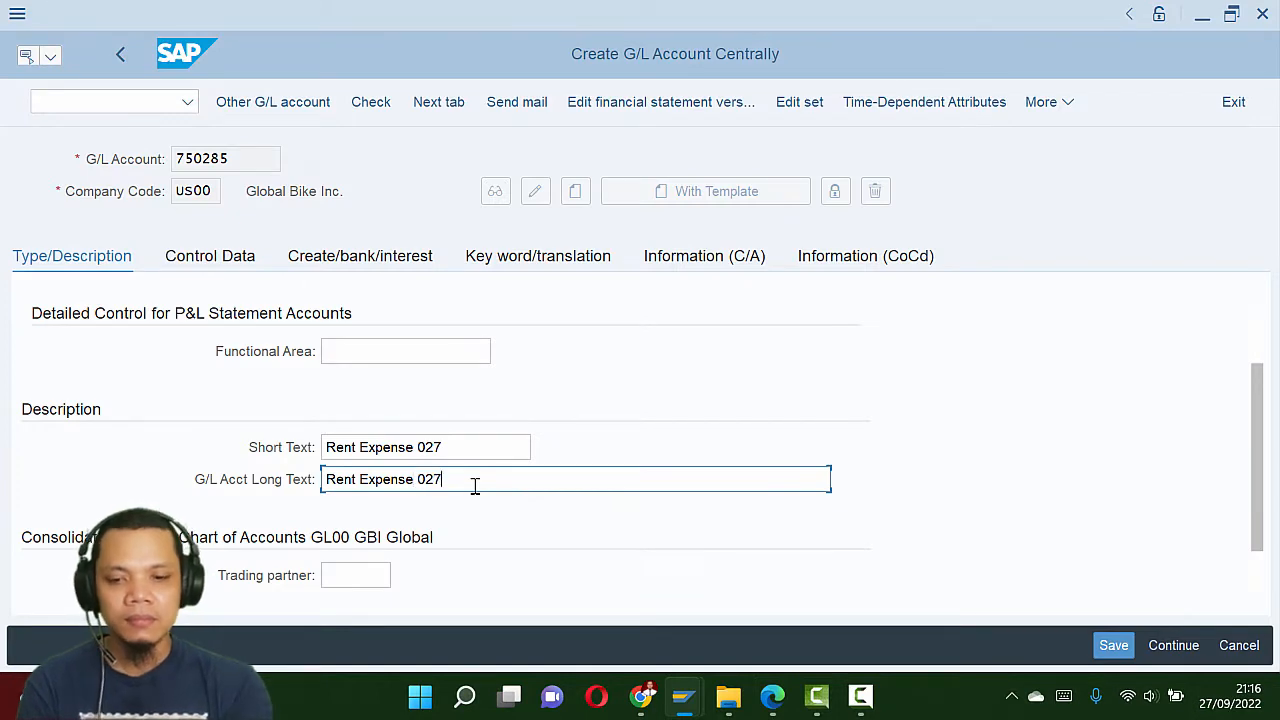
# Step: Recheck the description instructions in the case study and save the new expense account 750285 in SAP
pyautogui.hotkey('alt', 'Tab')
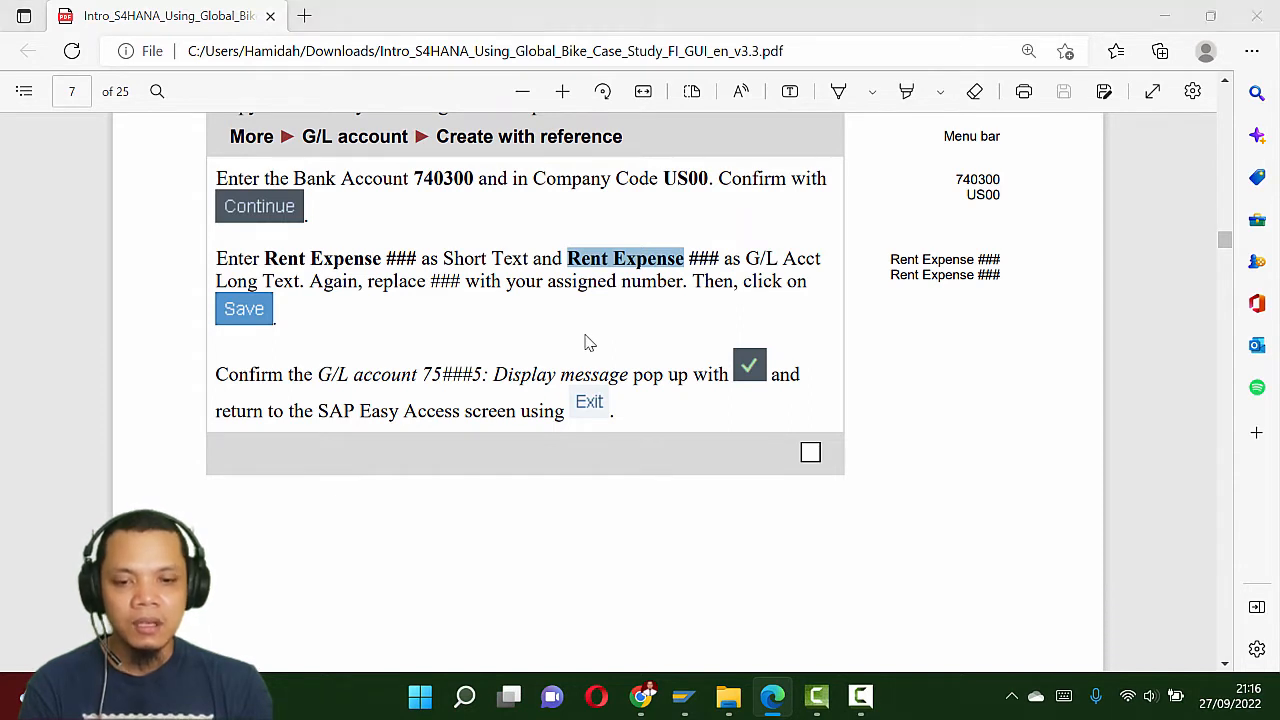
pyautogui.hotkey('alt', 'Tab')
pyautogui.click(1108, 645)
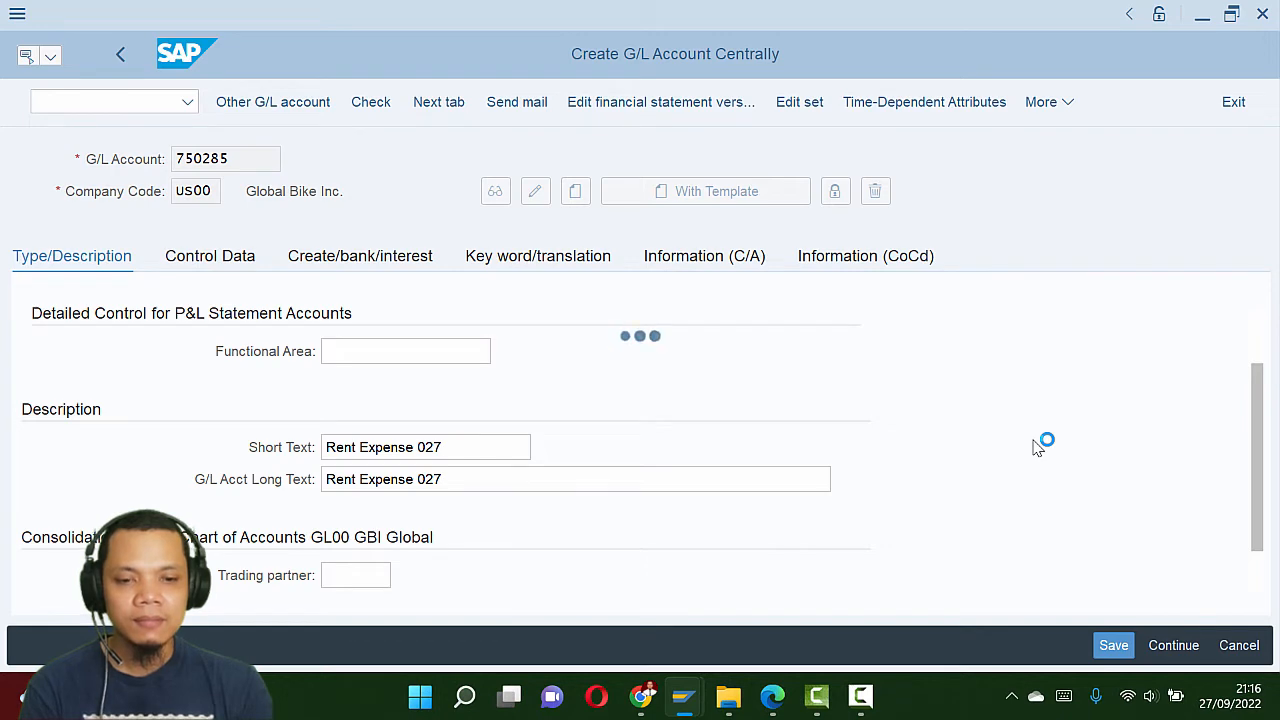
# Step: Following the case study's closing instructions, confirm the messages for G/L account 750285 and return to the SAP Easy Access screen
pyautogui.hotkey('alt', 'Tab')
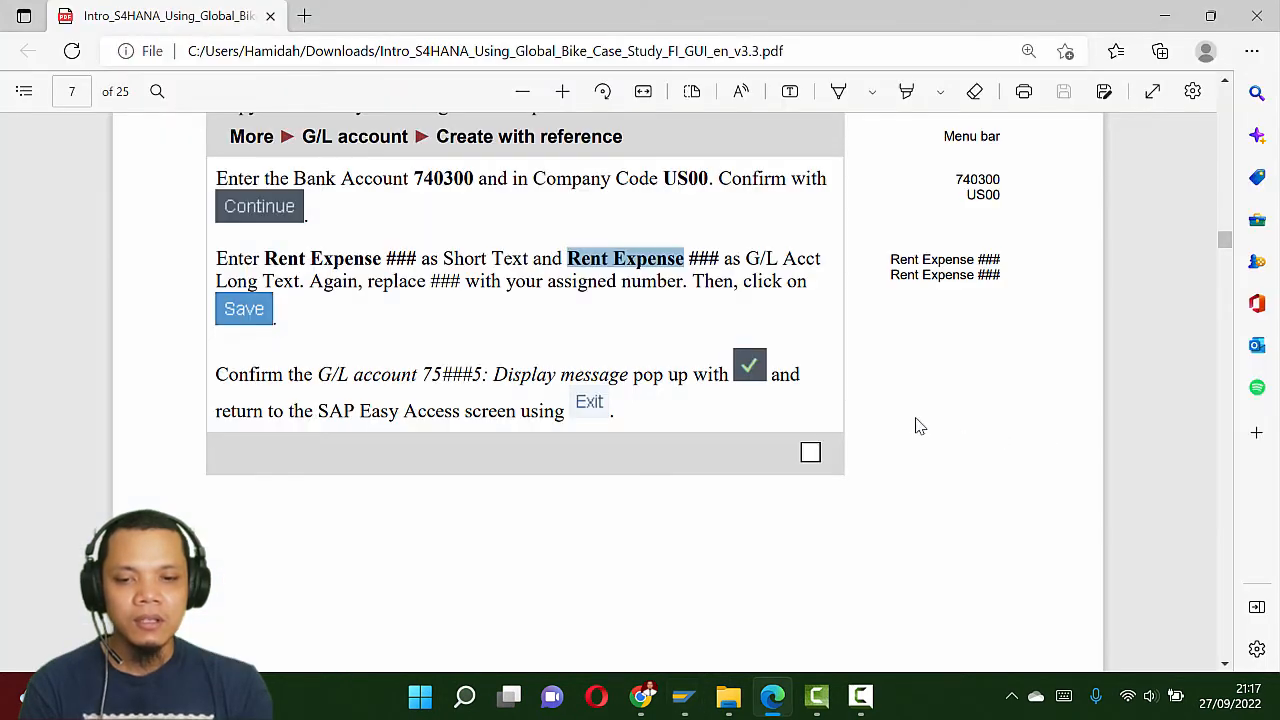
pyautogui.scroll(-1, 370, 372)
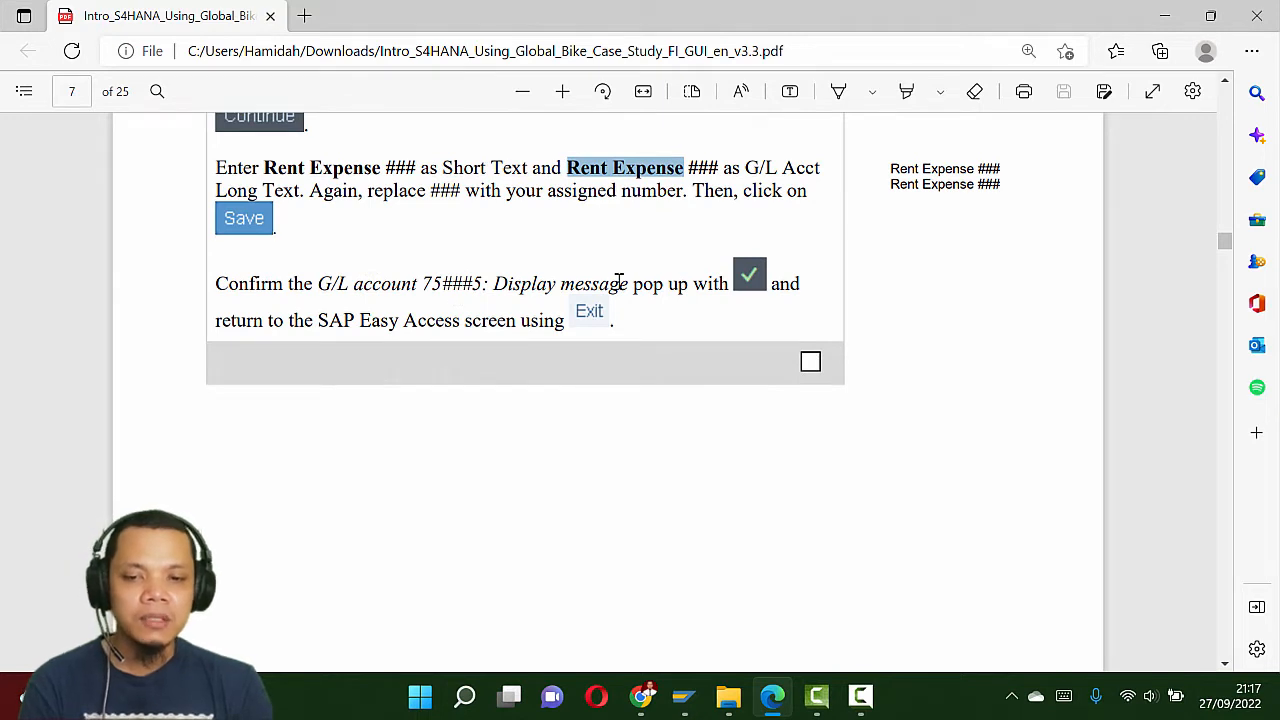
pyautogui.hotkey('alt', 'Tab')
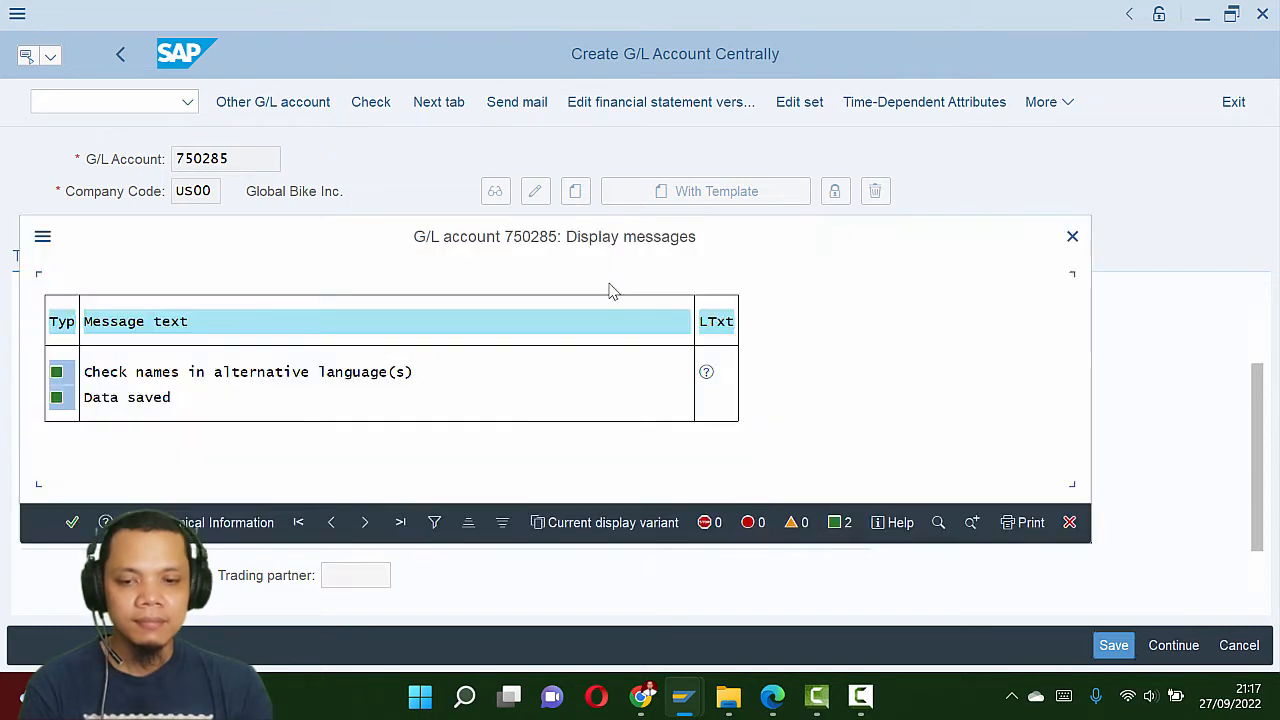
pyautogui.click(73, 522)
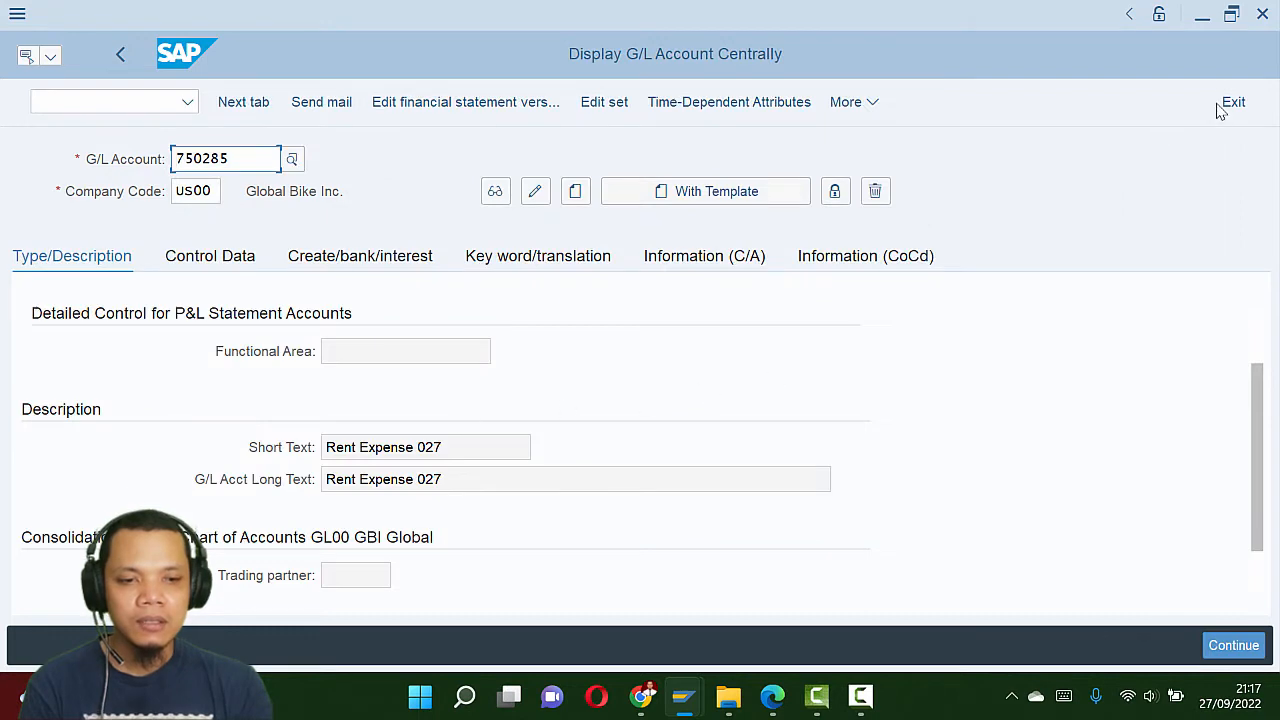
pyautogui.click(1222, 105)
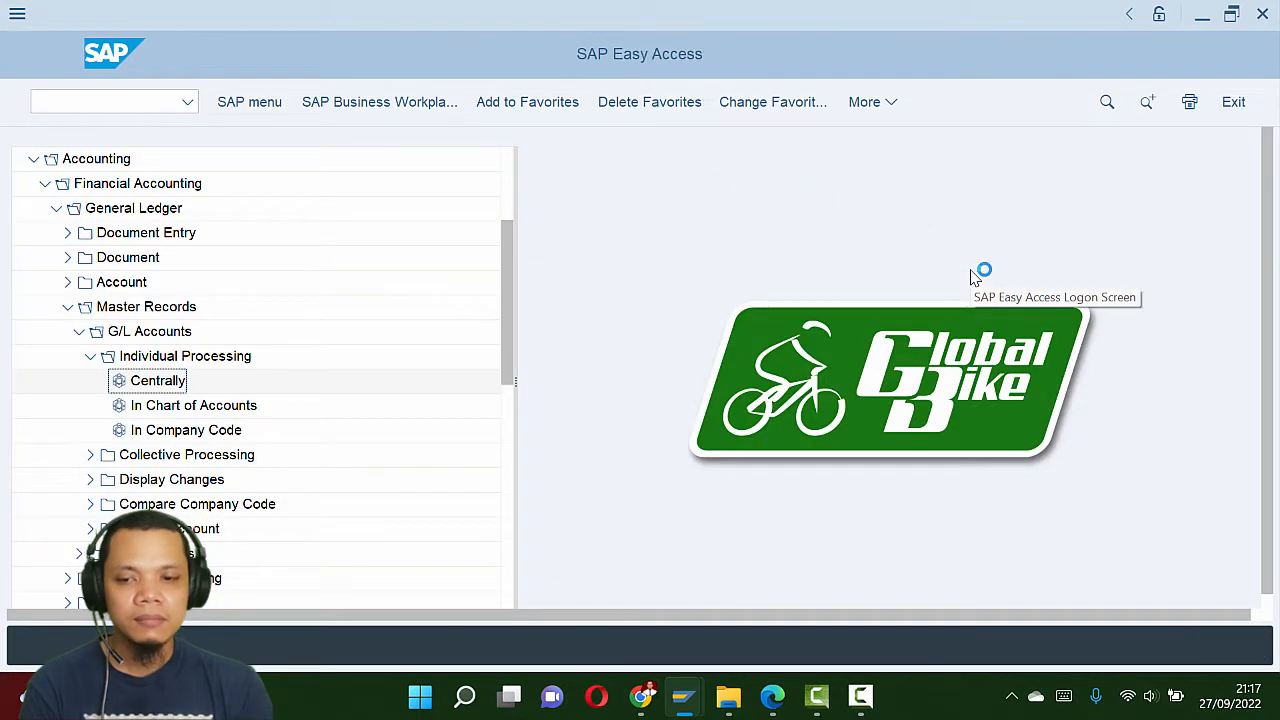
# Step: Read the case study's Step 4 on creating a vendor master record for landlord Cardinal Properties, including its menu path and business partner type
pyautogui.hotkey('alt', 'Tab')
pyautogui.scroll(-3, 856, 385)
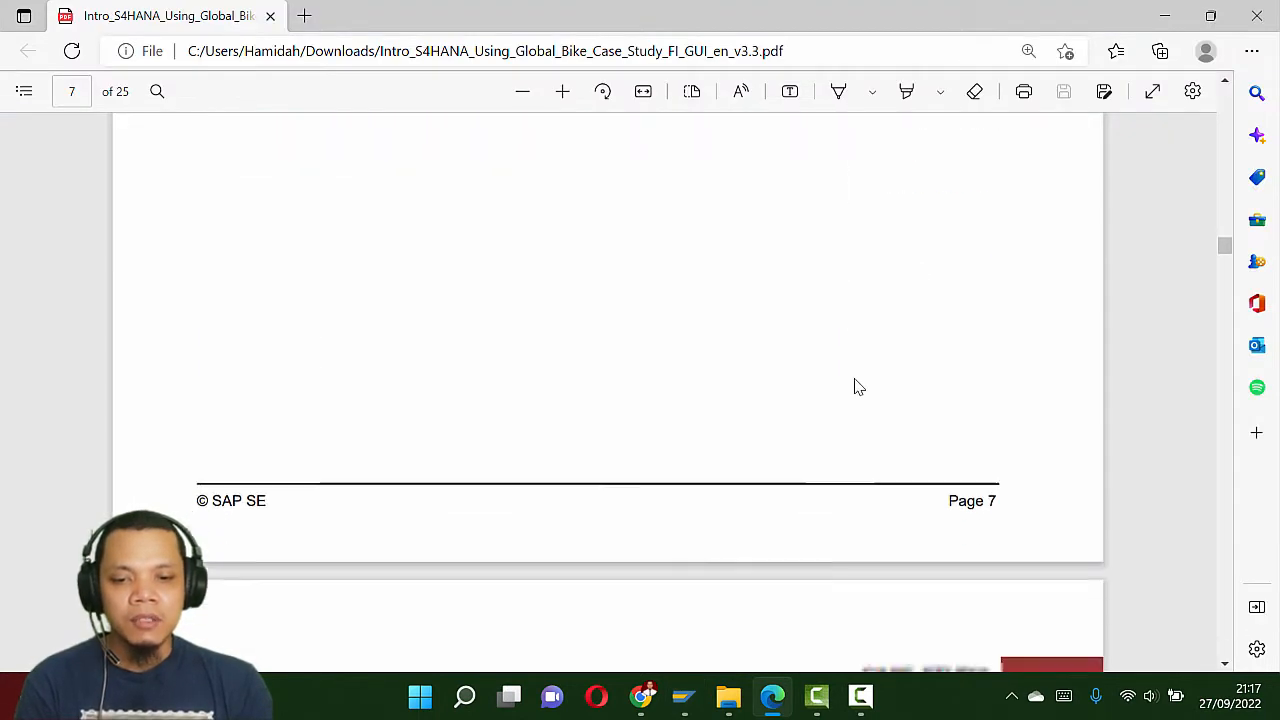
pyautogui.scroll(-5, 856, 387)
pyautogui.scroll(-1, 856, 387)
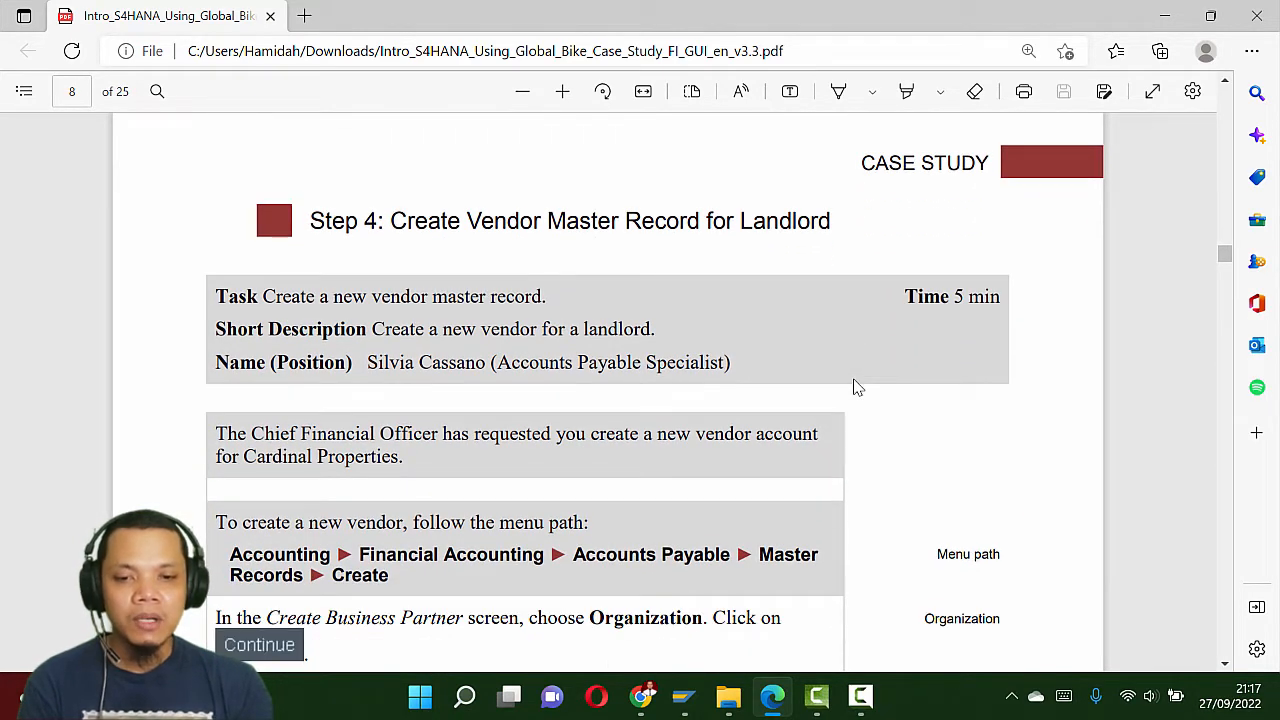
pyautogui.scroll(-1, 856, 387)
pyautogui.scroll(1, 856, 387)
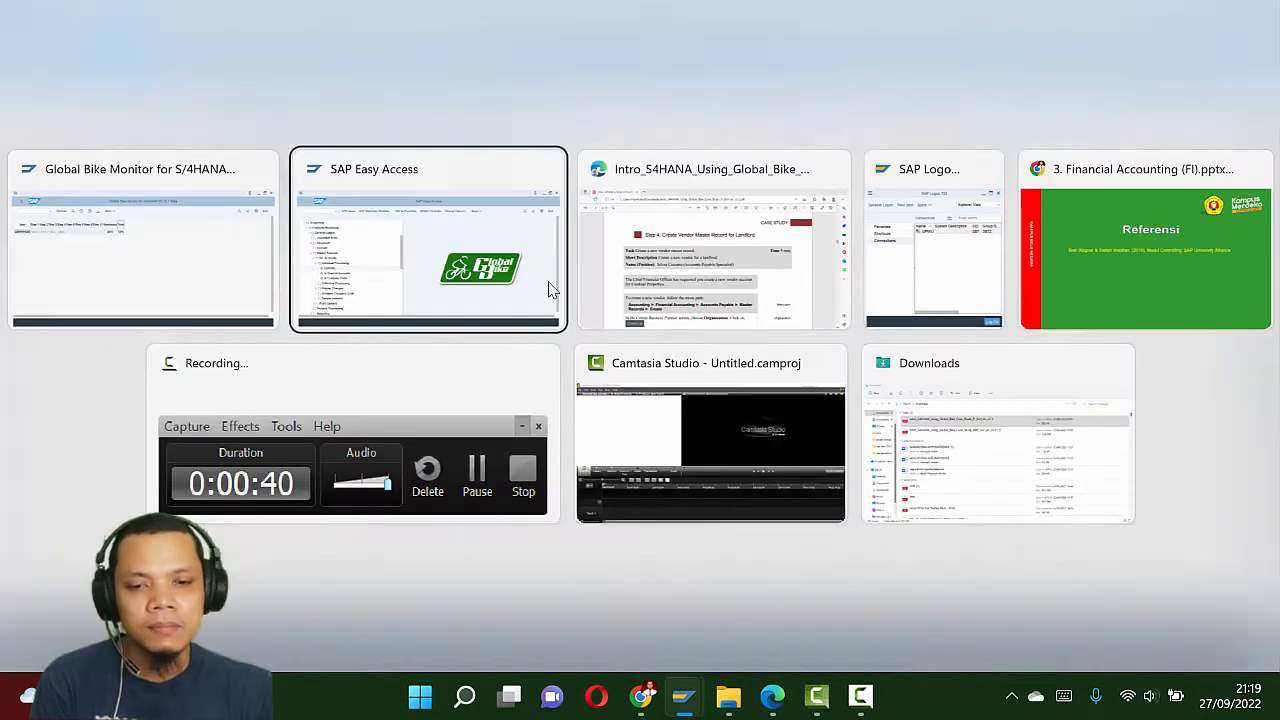
pyautogui.press('Escape')
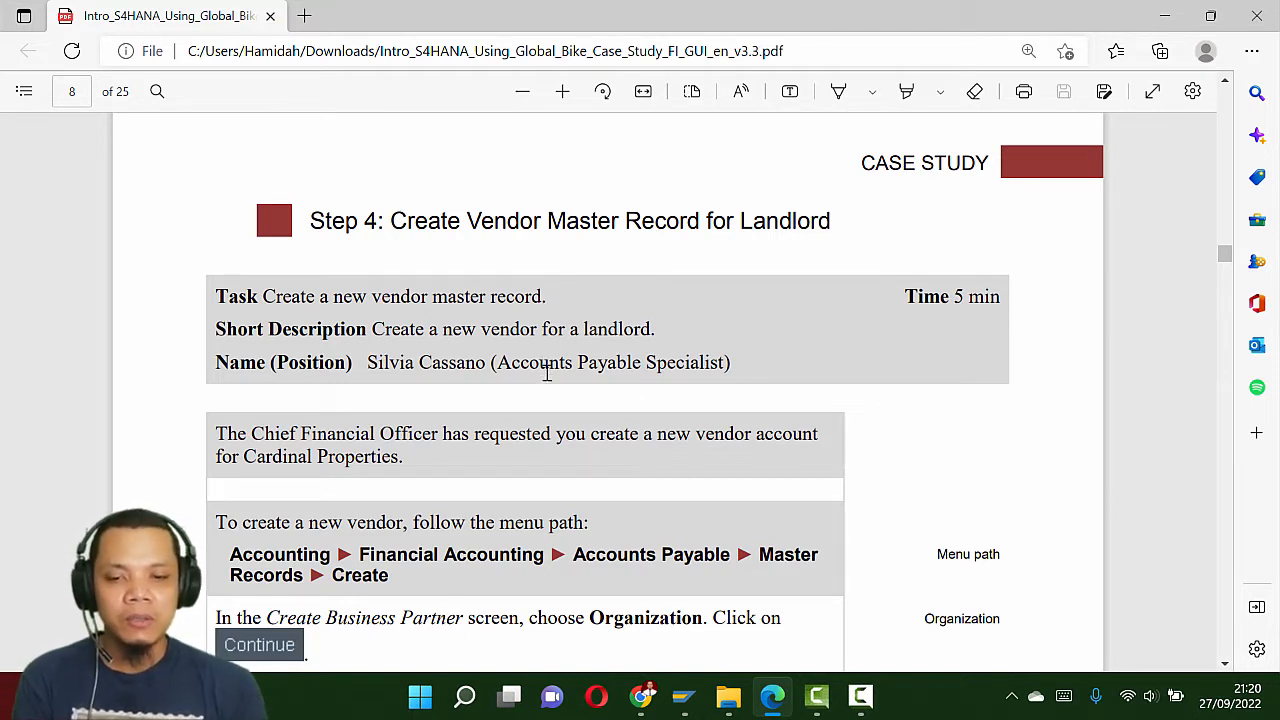
pyautogui.scroll(-1, 547, 385)
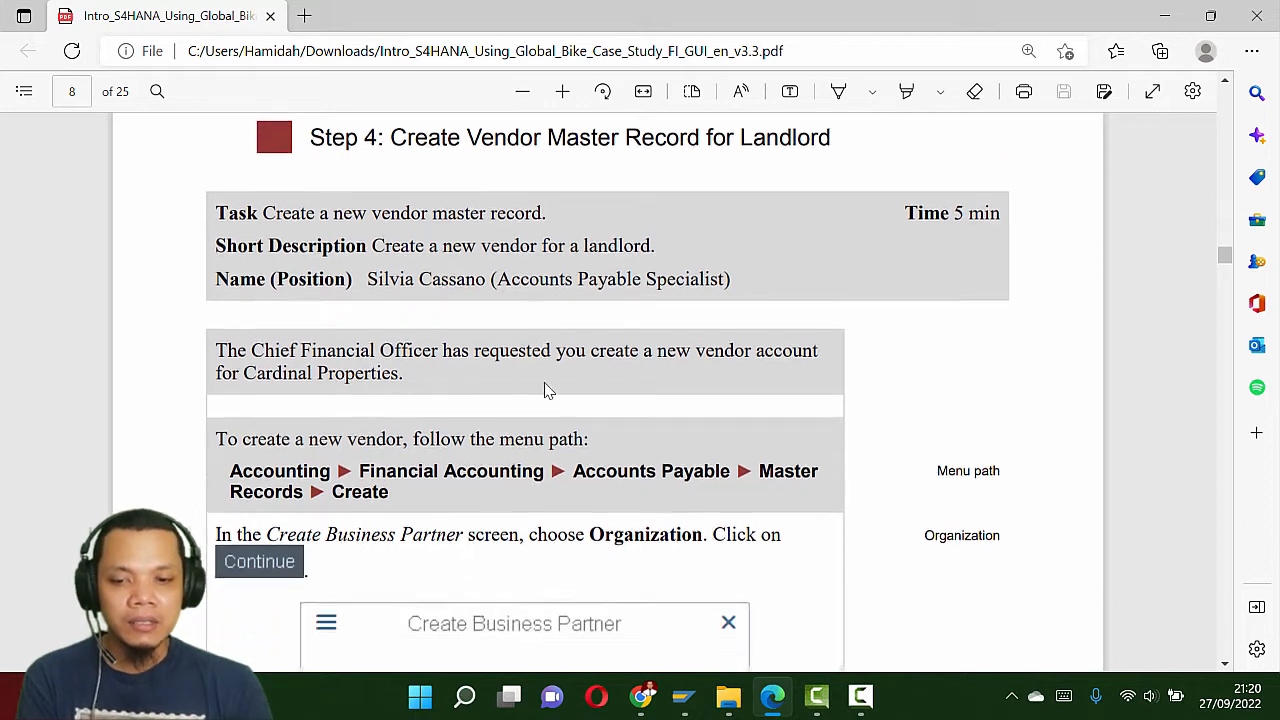
pyautogui.scroll(-1, 388, 363)
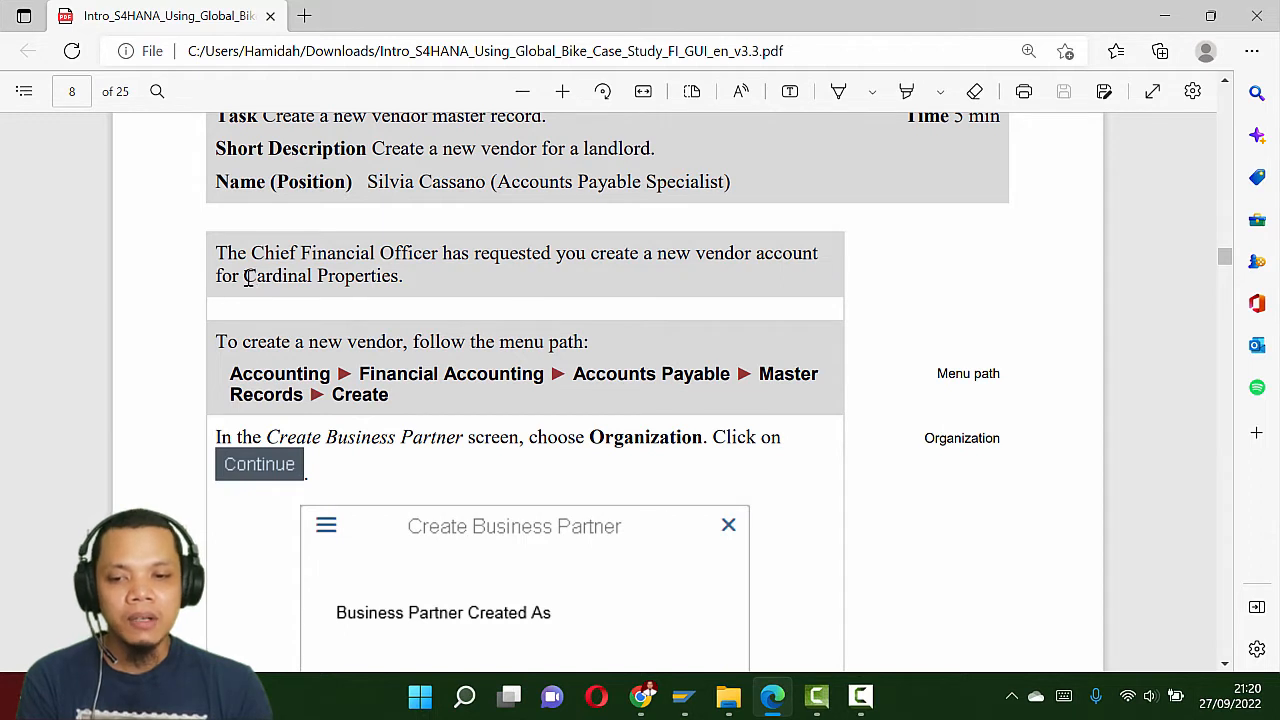
pyautogui.moveTo(247, 278); pyautogui.dragTo(405, 280)
pyautogui.scroll(-1, 411, 302)
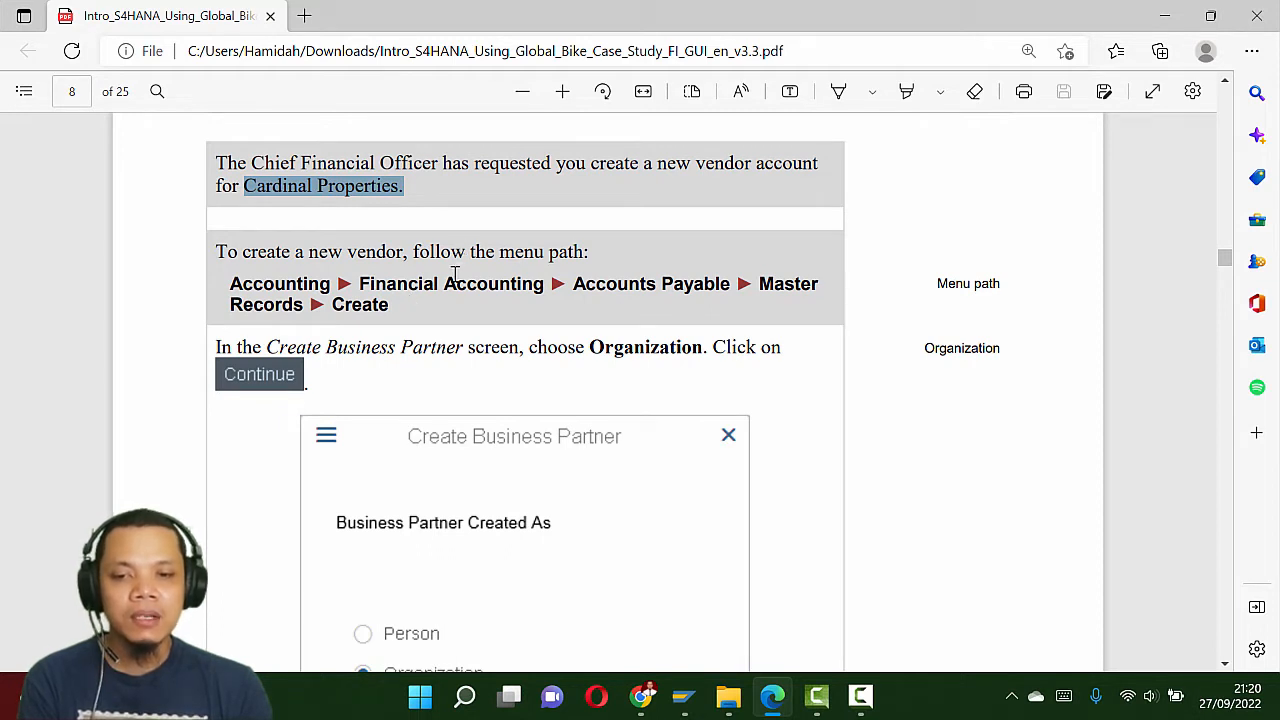
pyautogui.scroll(-1, 455, 273)
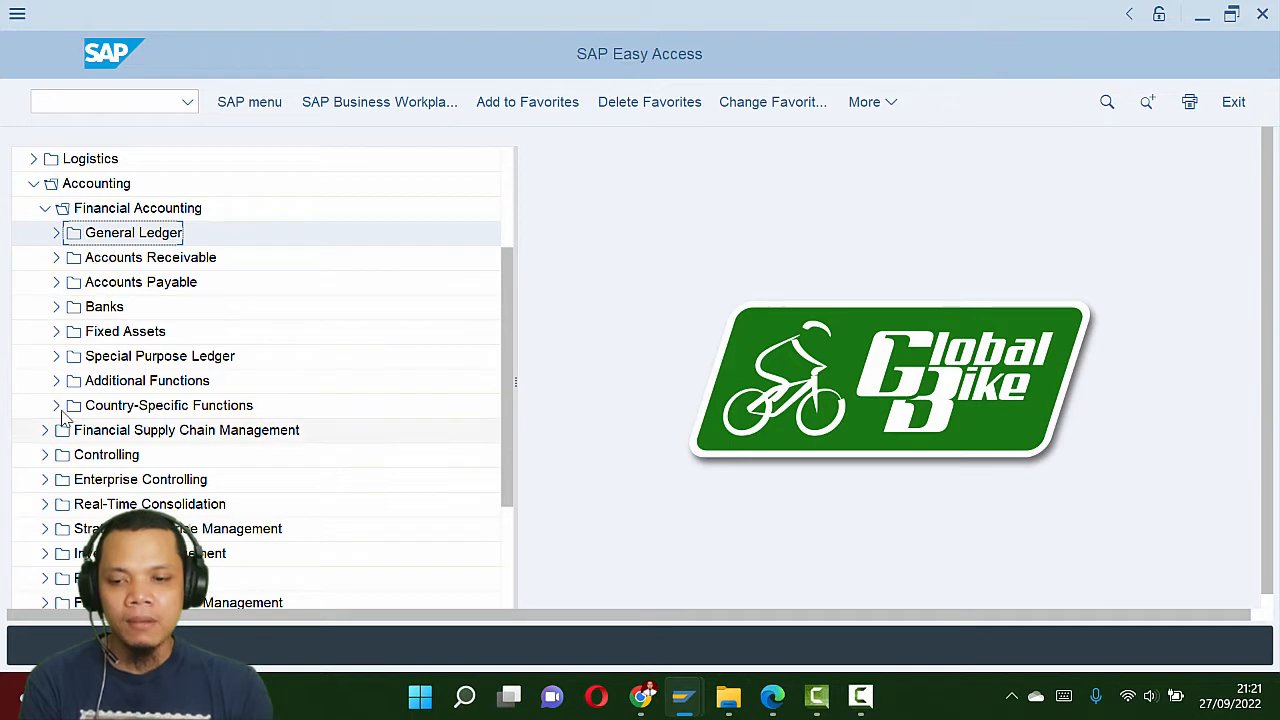
# Step: Start creating a new vendor in the Accounts Payable master records, checking the path against the case study
pyautogui.click(57, 284)
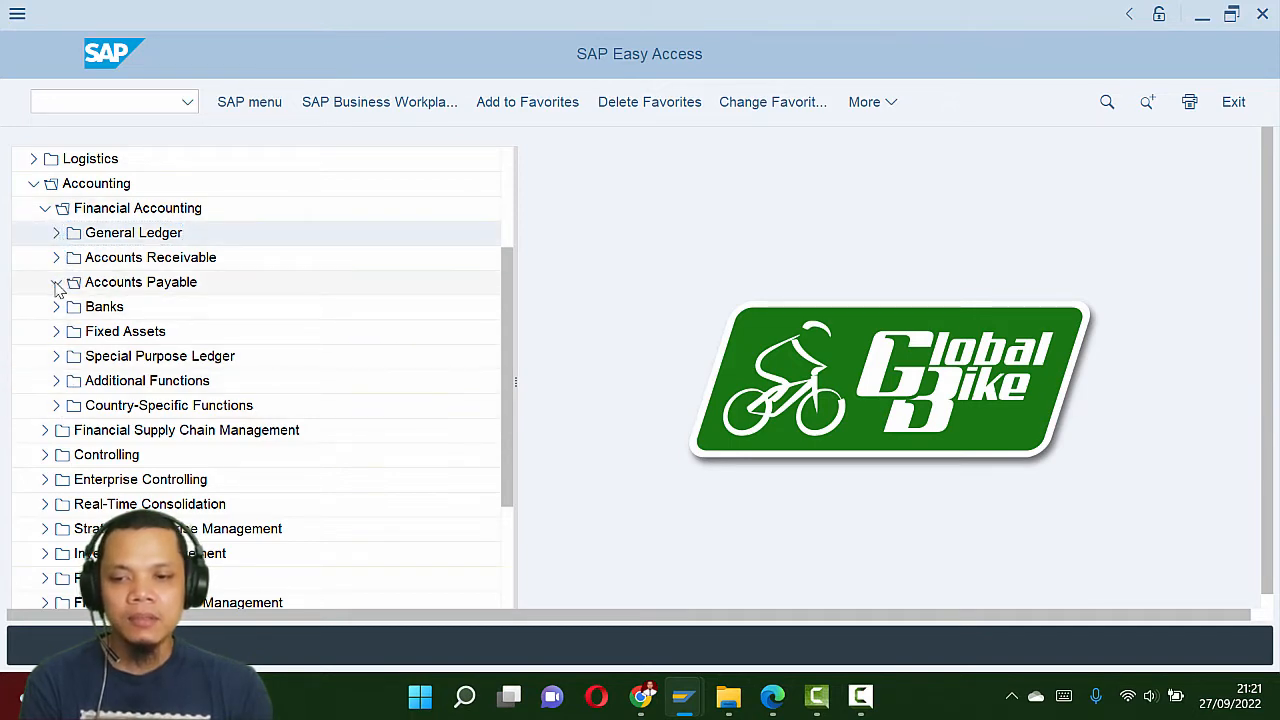
pyautogui.hotkey('alt', 'Tab')
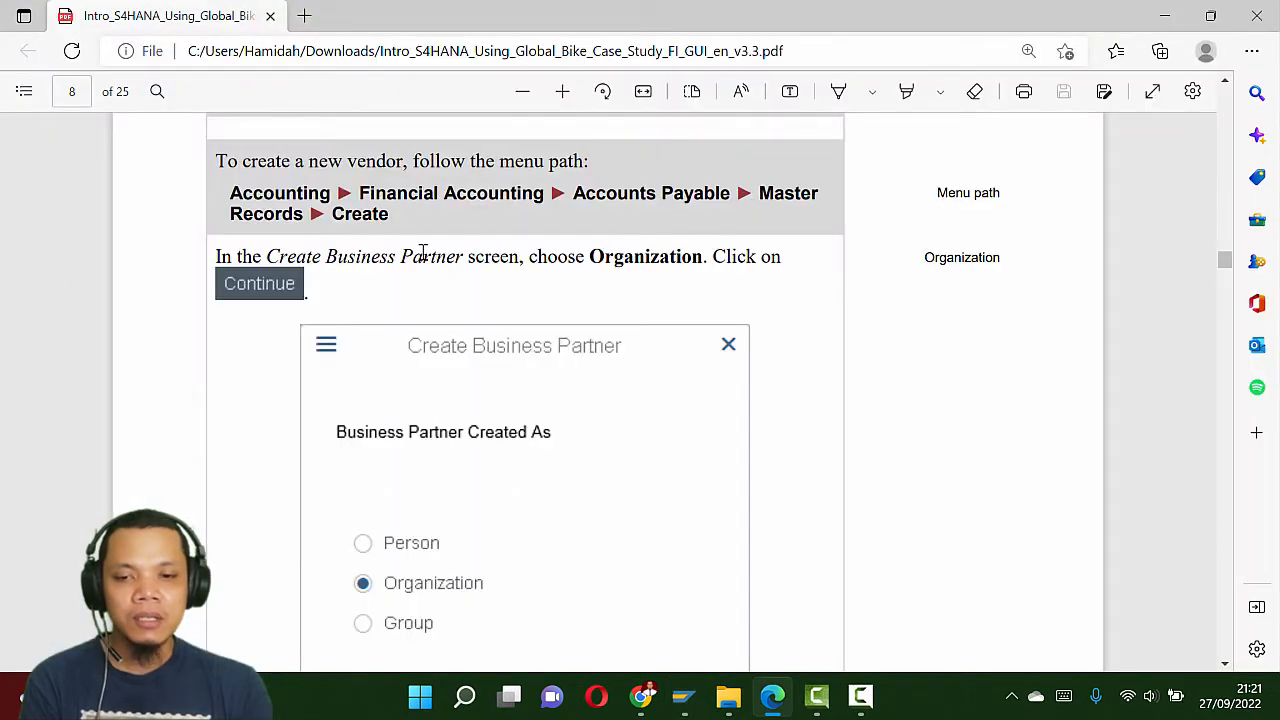
pyautogui.hotkey('alt', 'Tab')
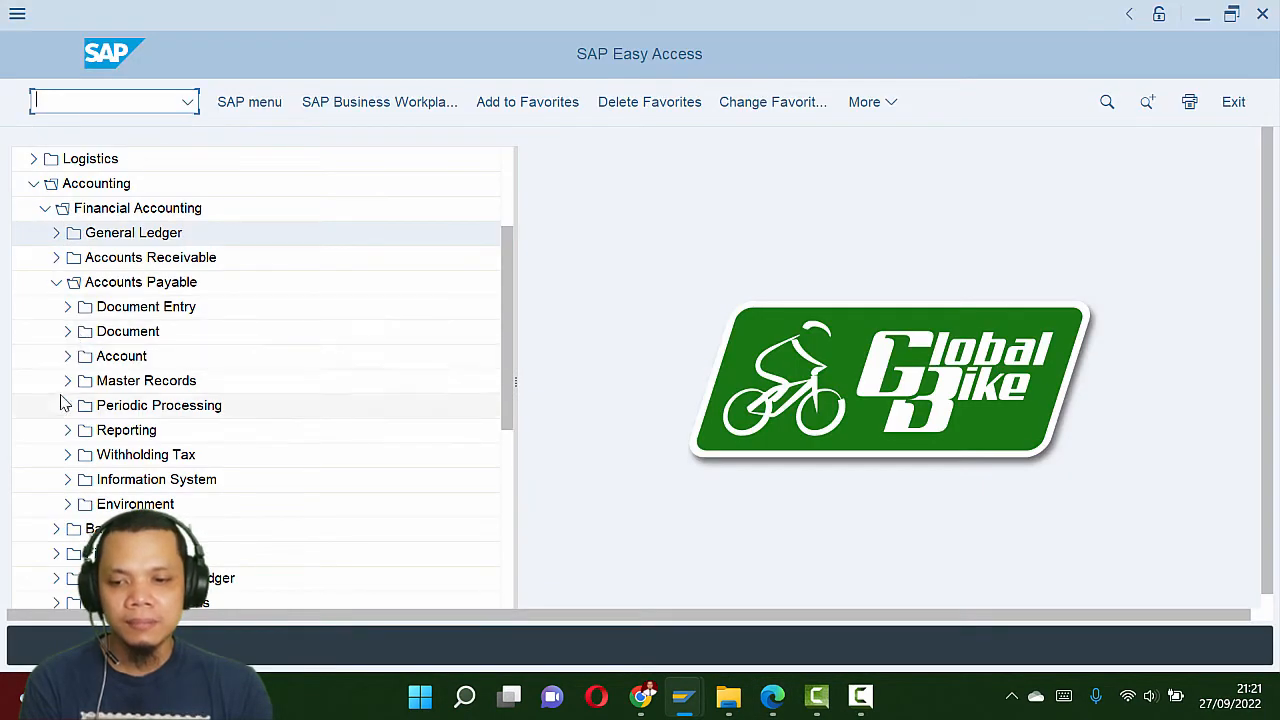
pyautogui.click(66, 382)
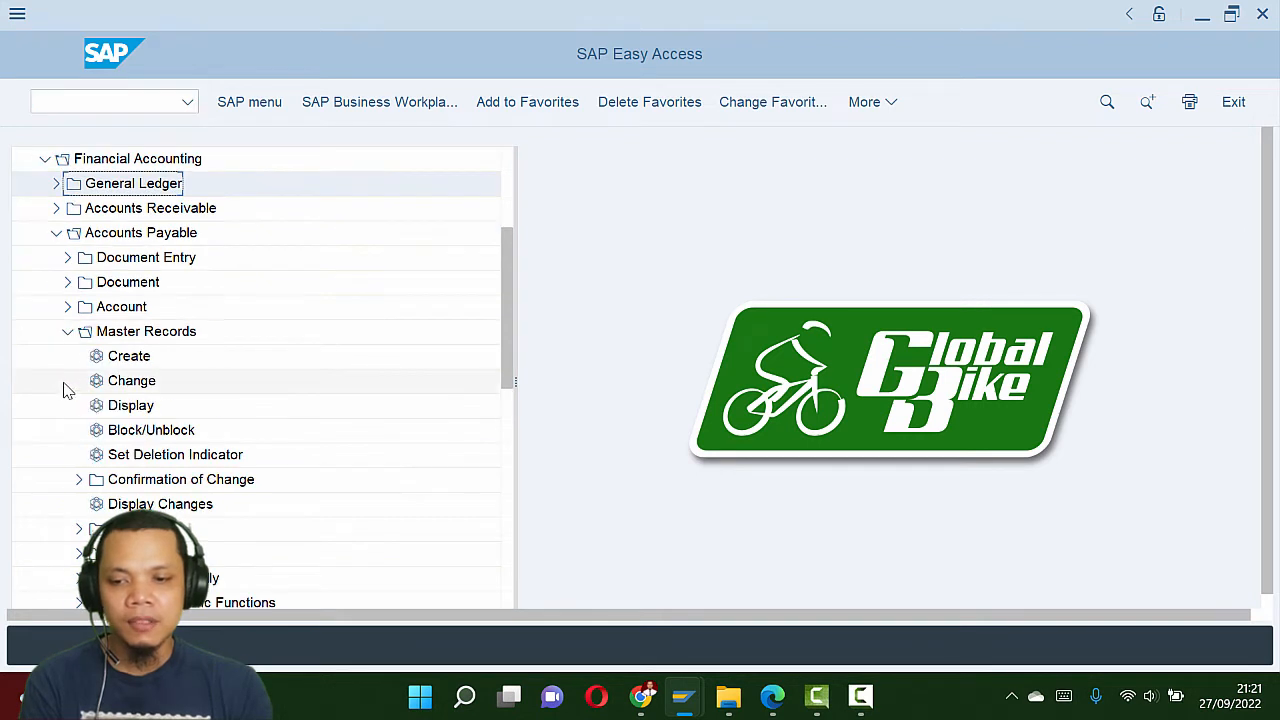
pyautogui.click(138, 366)
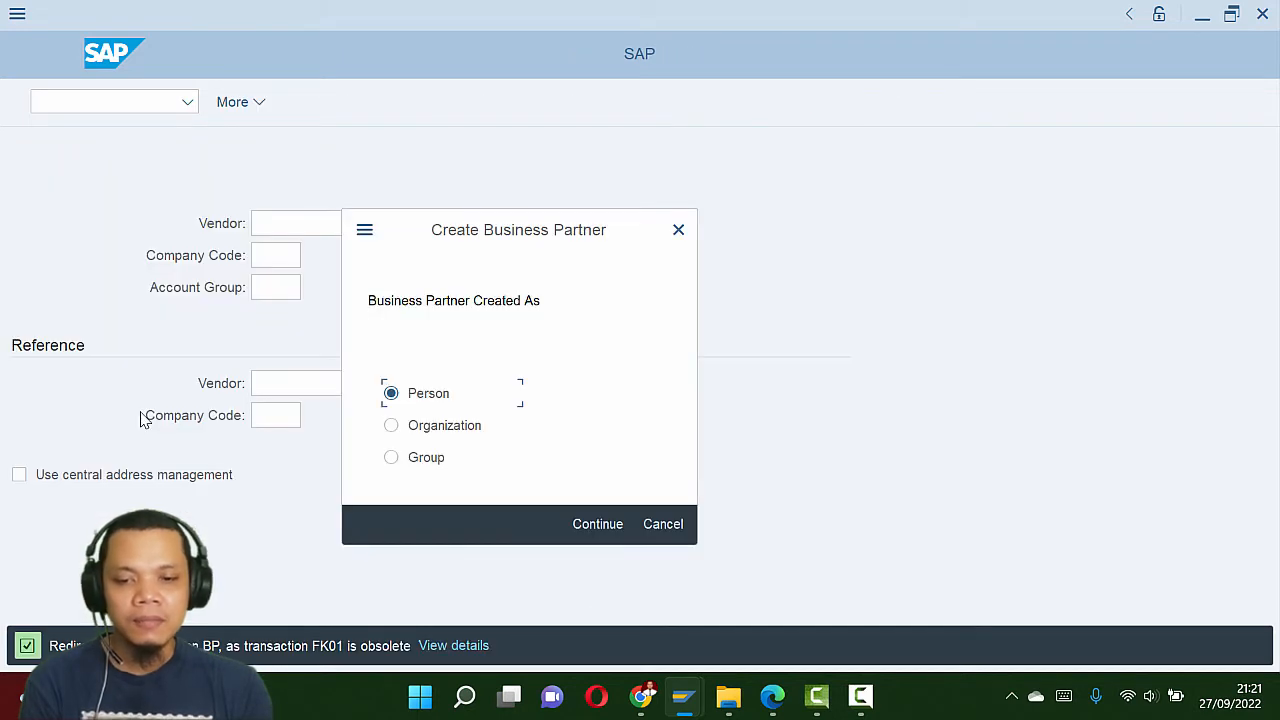
# Step: Choose Organization as the business partner type, review the case study's address instructions, and continue to the organization record in SAP
pyautogui.click(438, 428)
pyautogui.hotkey('alt', 'Tab')
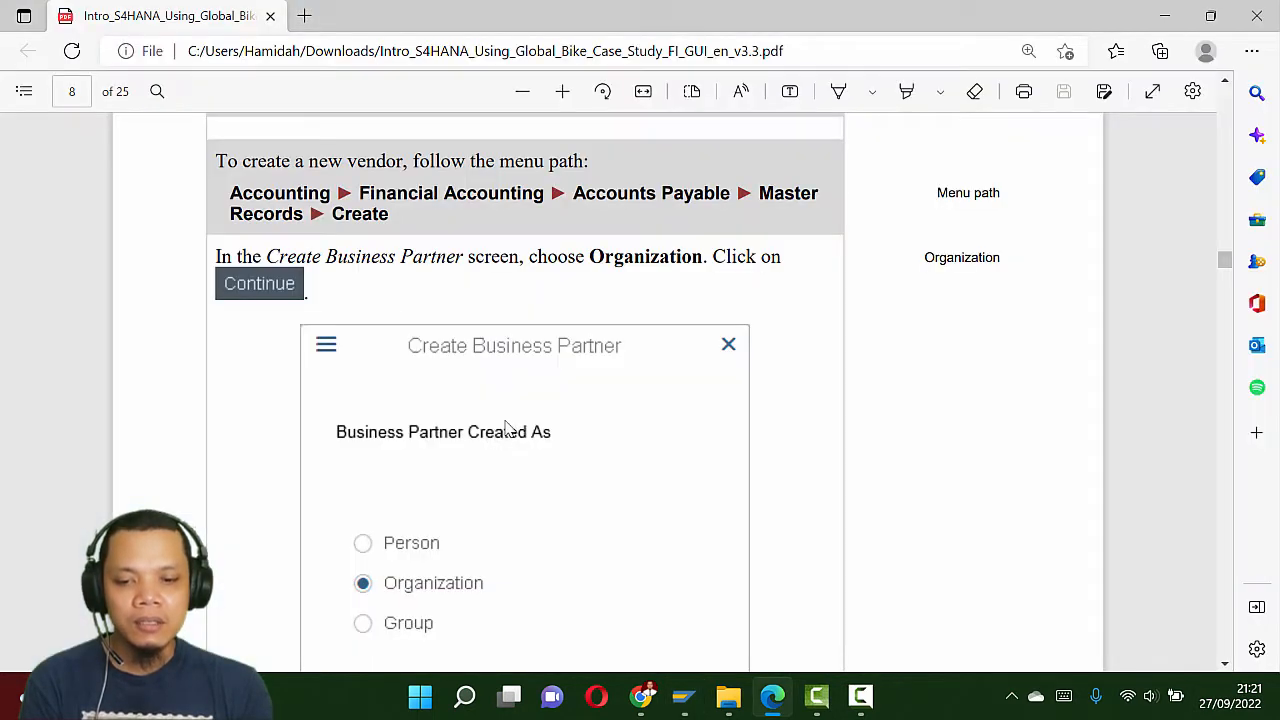
pyautogui.scroll(-6, 506, 428)
pyautogui.scroll(-5, 506, 428)
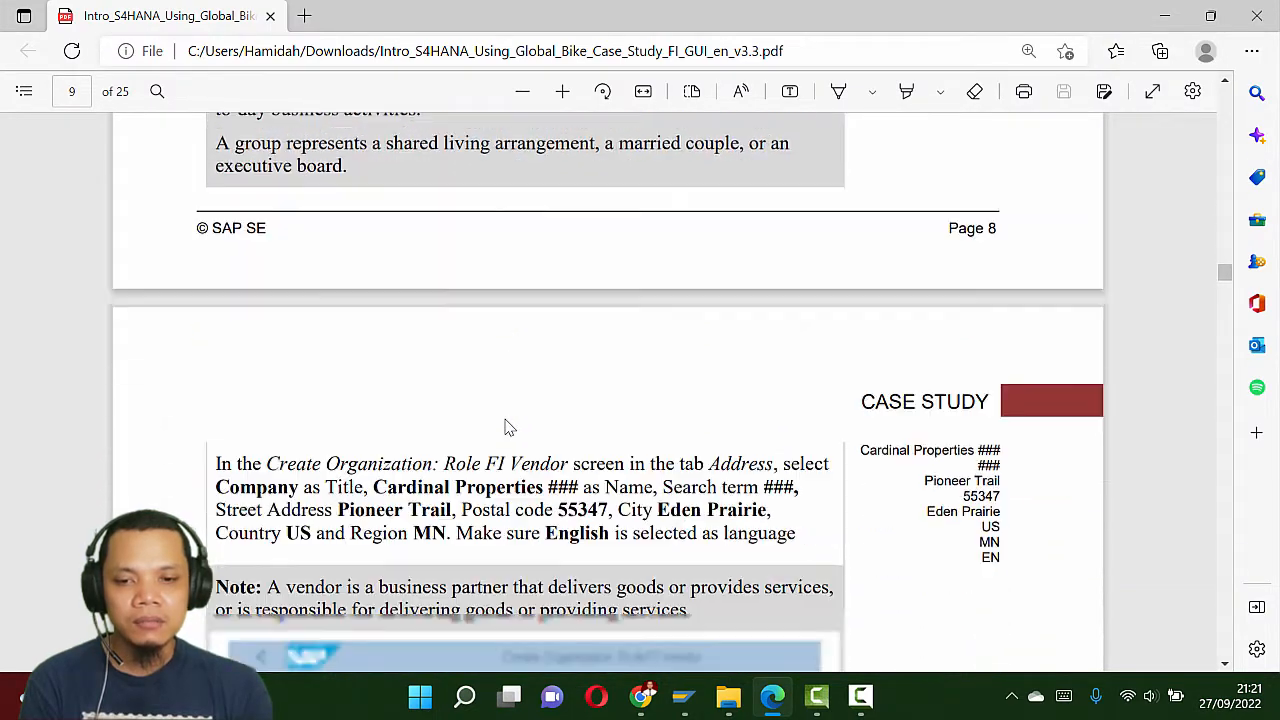
pyautogui.scroll(1, 506, 428)
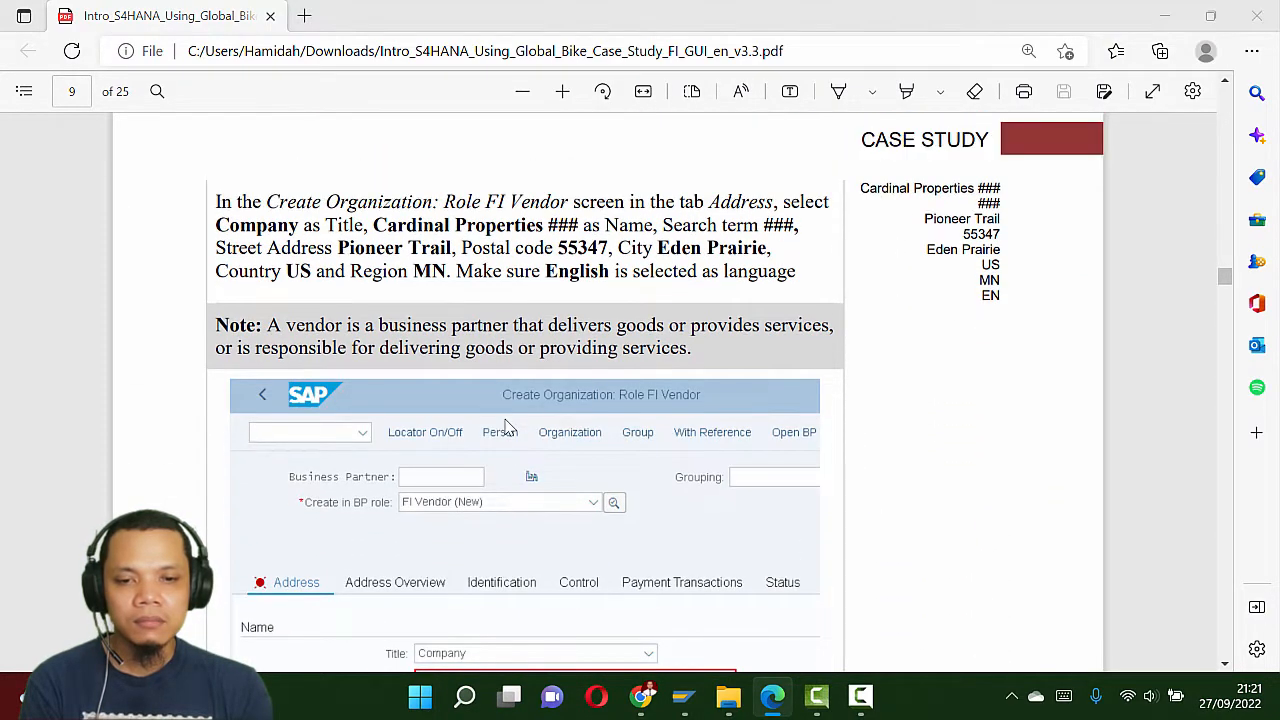
pyautogui.hotkey('alt', 'Tab')
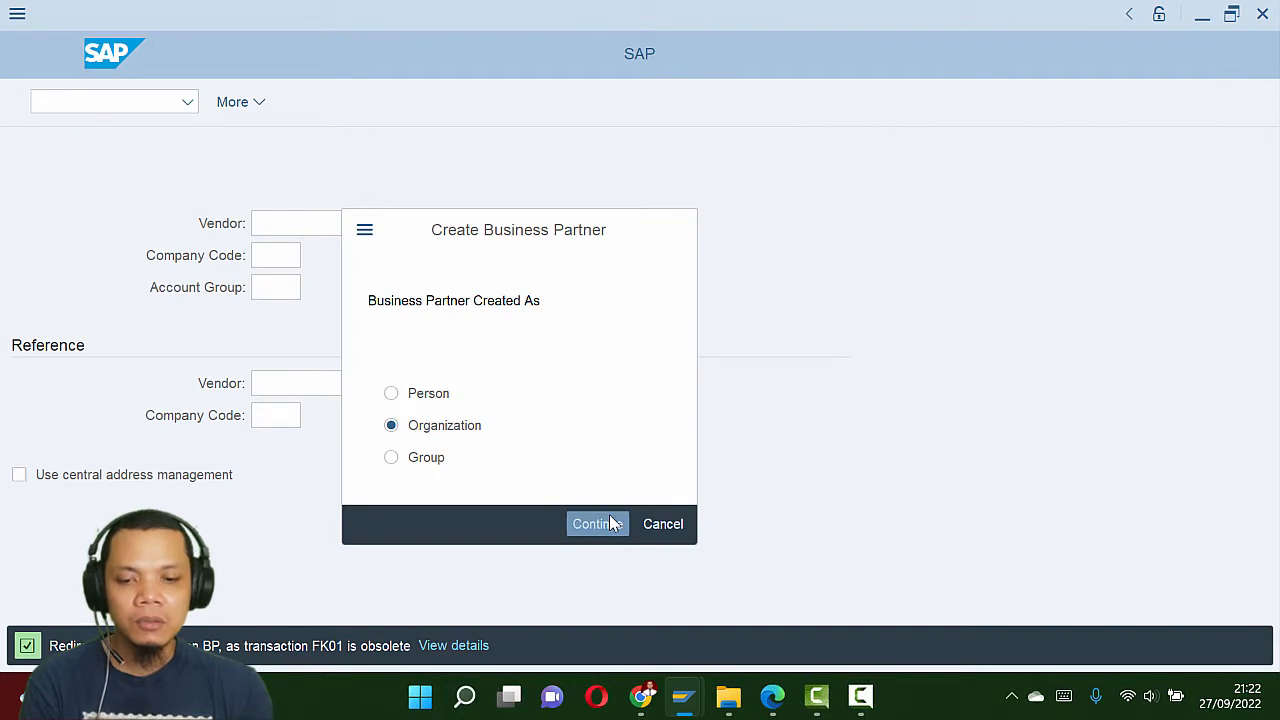
pyautogui.click(597, 523)
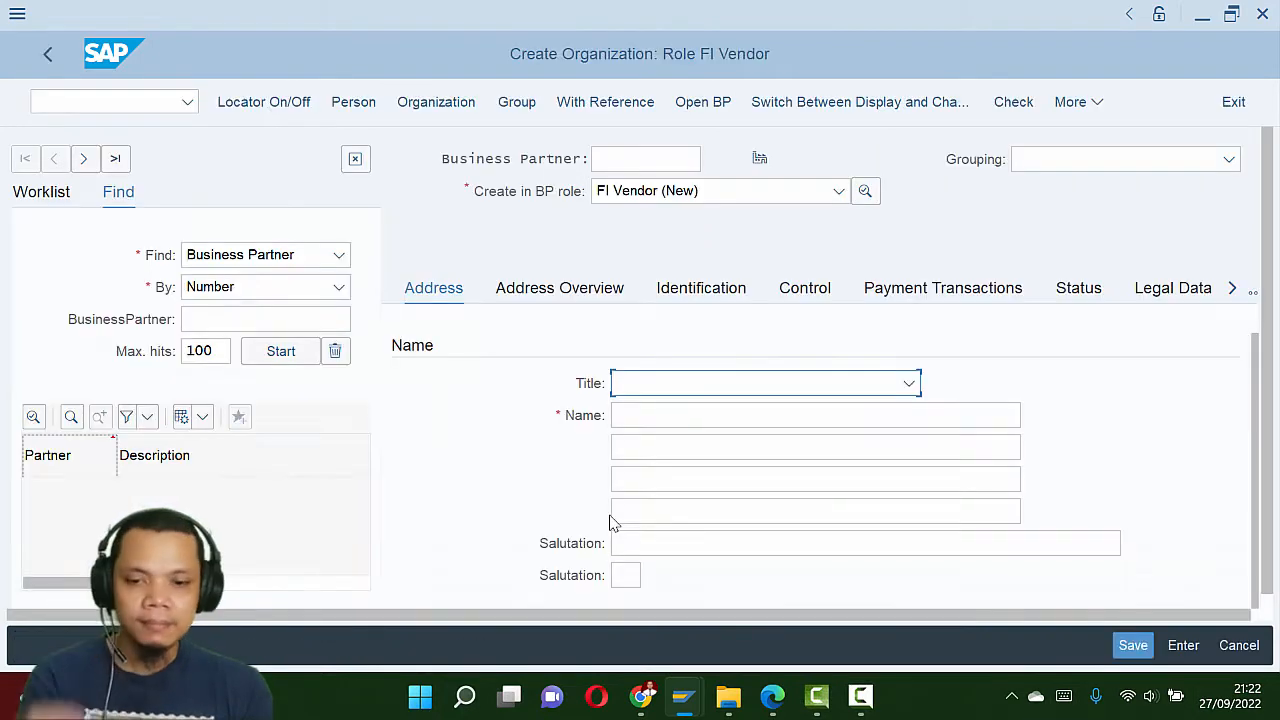
# Step: Check the case study's address instructions and set the vendor's title to Company in SAP
pyautogui.hotkey('alt', 'Tab')
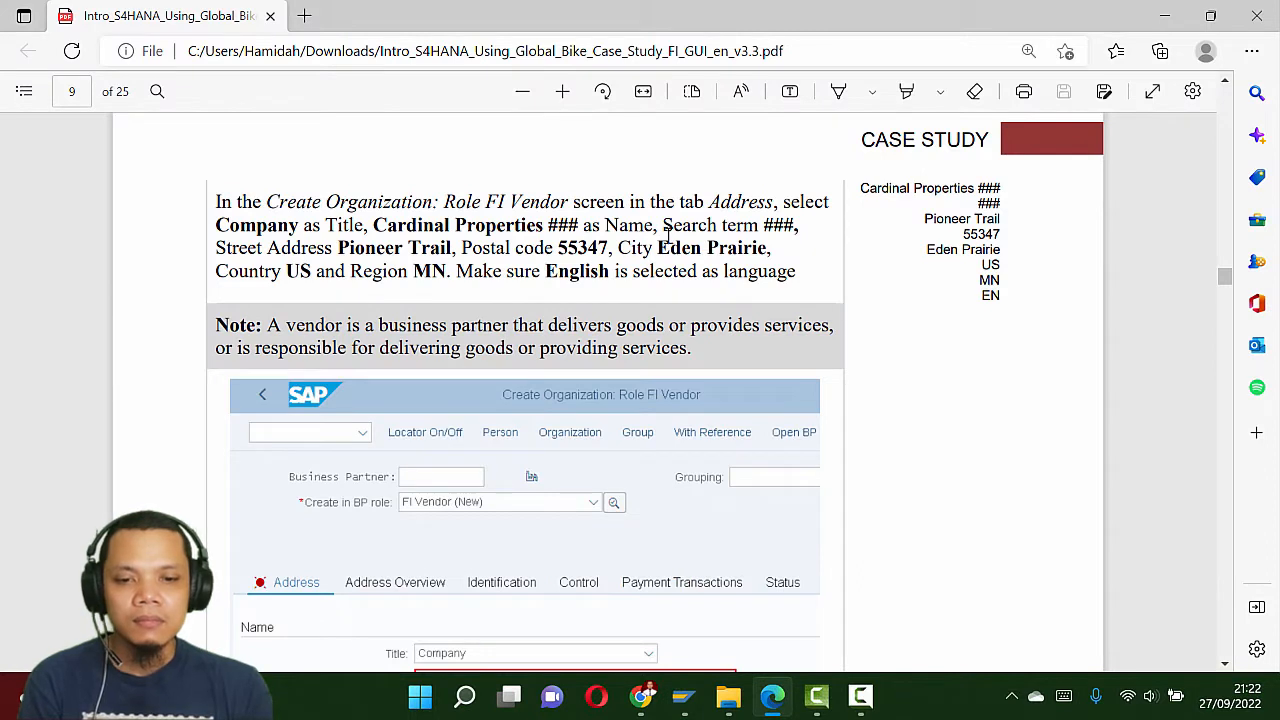
pyautogui.hotkey('alt', 'Tab')
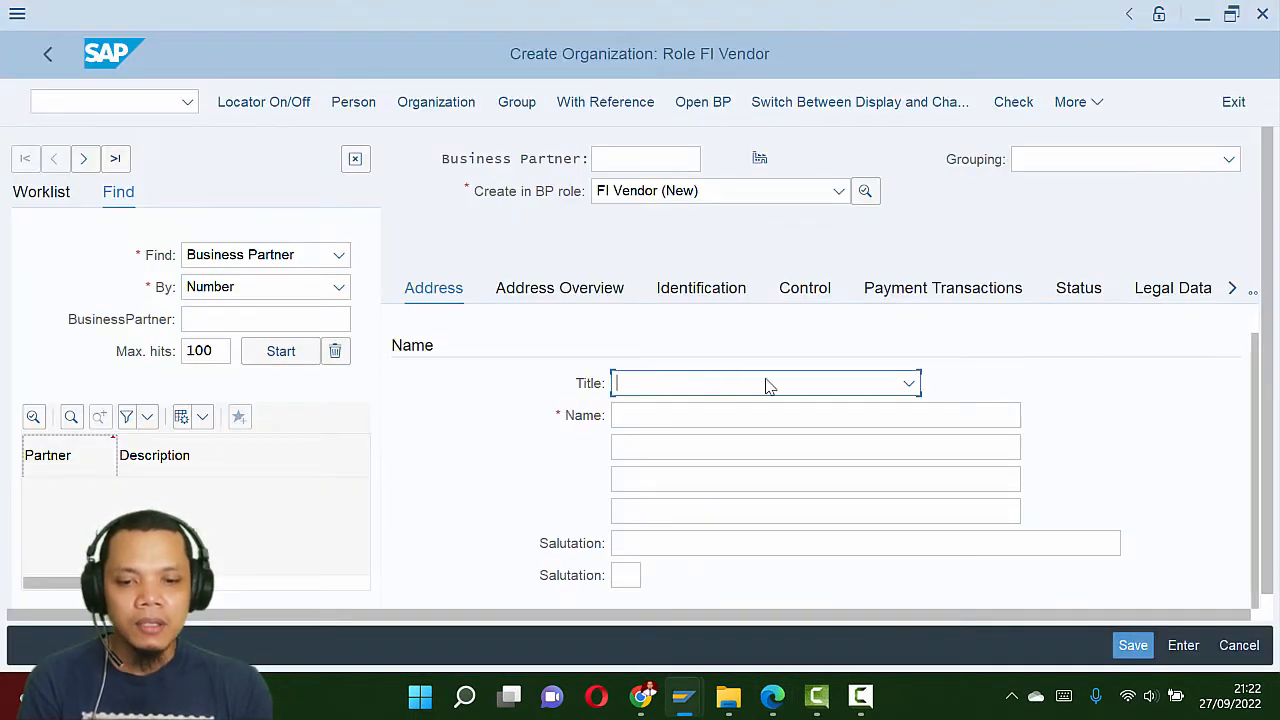
pyautogui.click(908, 385)
pyautogui.click(858, 419)
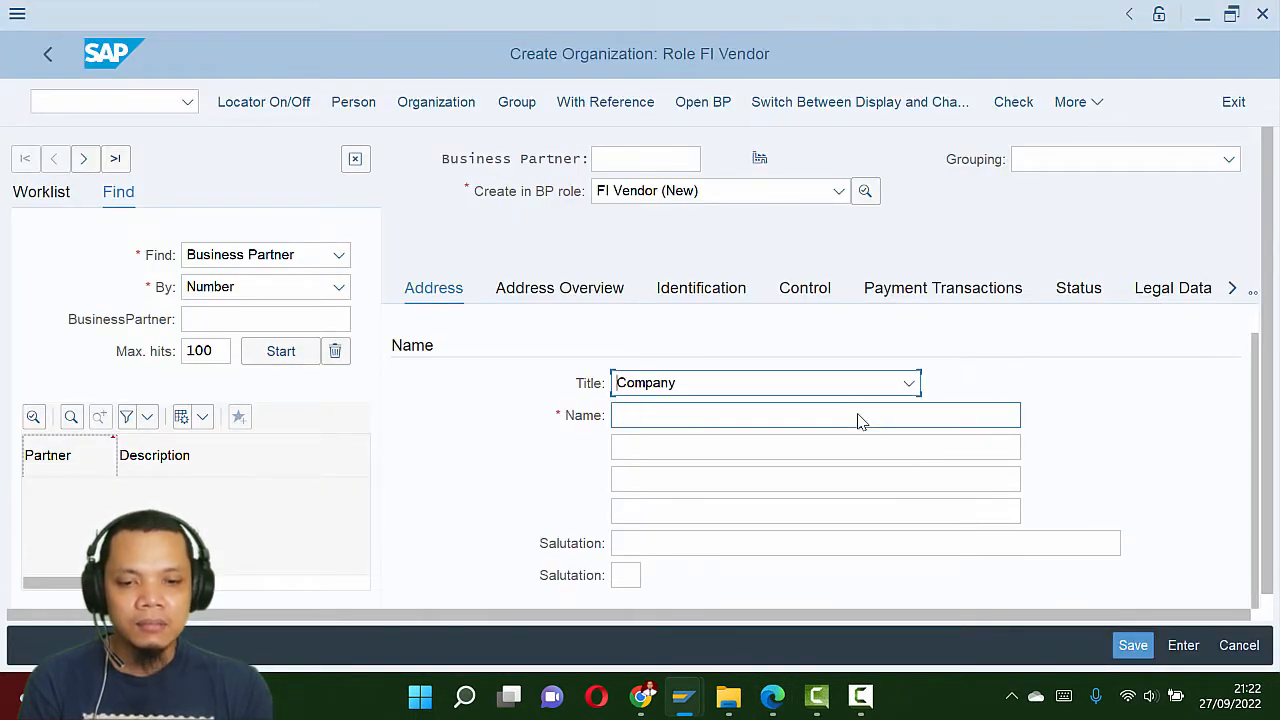
# Step: Copy the vendor name from the case study into SAP and set it to Cardinal Properties 028
pyautogui.hotkey('alt', 'Tab')
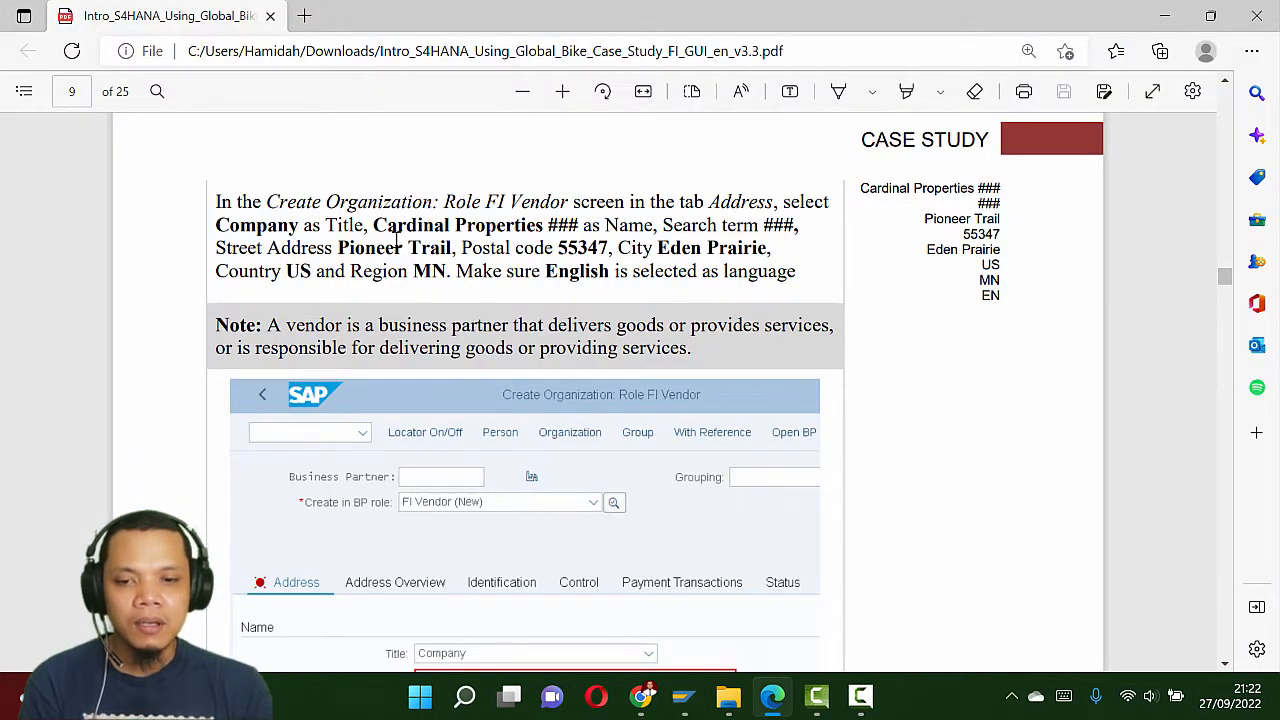
pyautogui.moveTo(374, 225); pyautogui.dragTo(541, 226)
pyautogui.hotkey('ctrl', 'c')
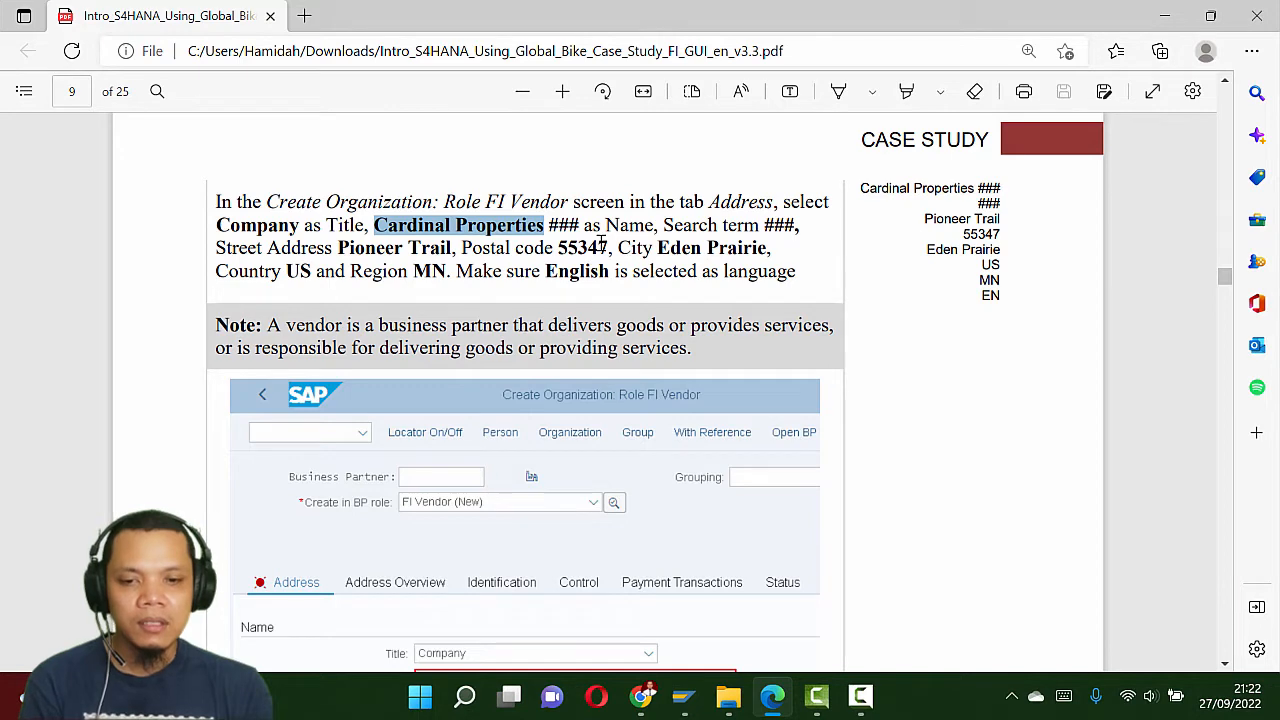
pyautogui.hotkey('alt', 'Tab')
pyautogui.click(688, 420)
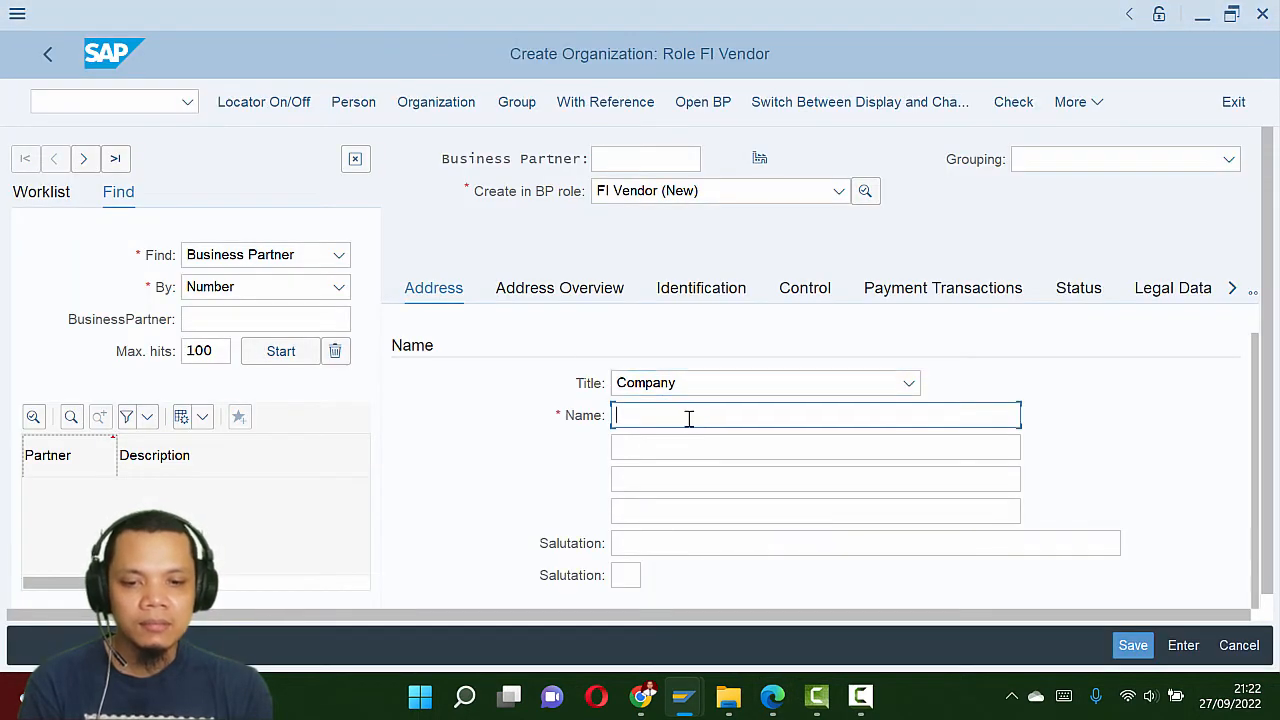
pyautogui.hotkey('ctrl', 'v')
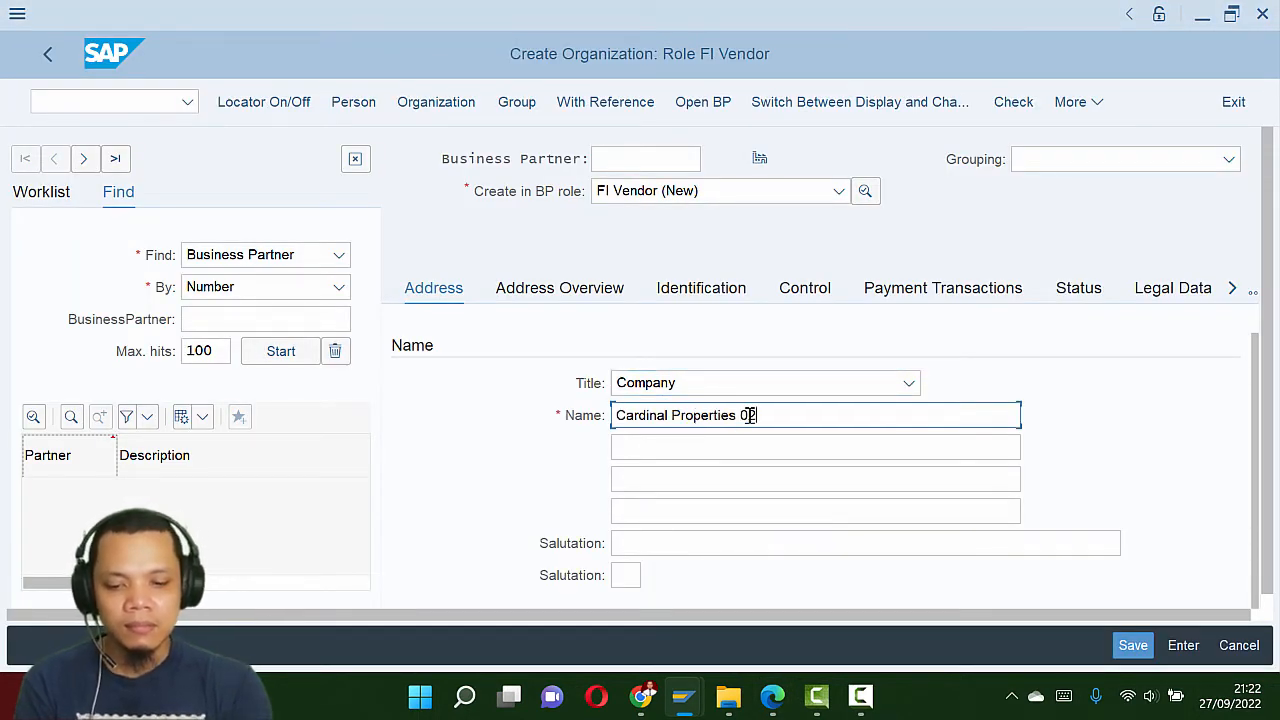
pyautogui.hotkey('alt', 'Tab')
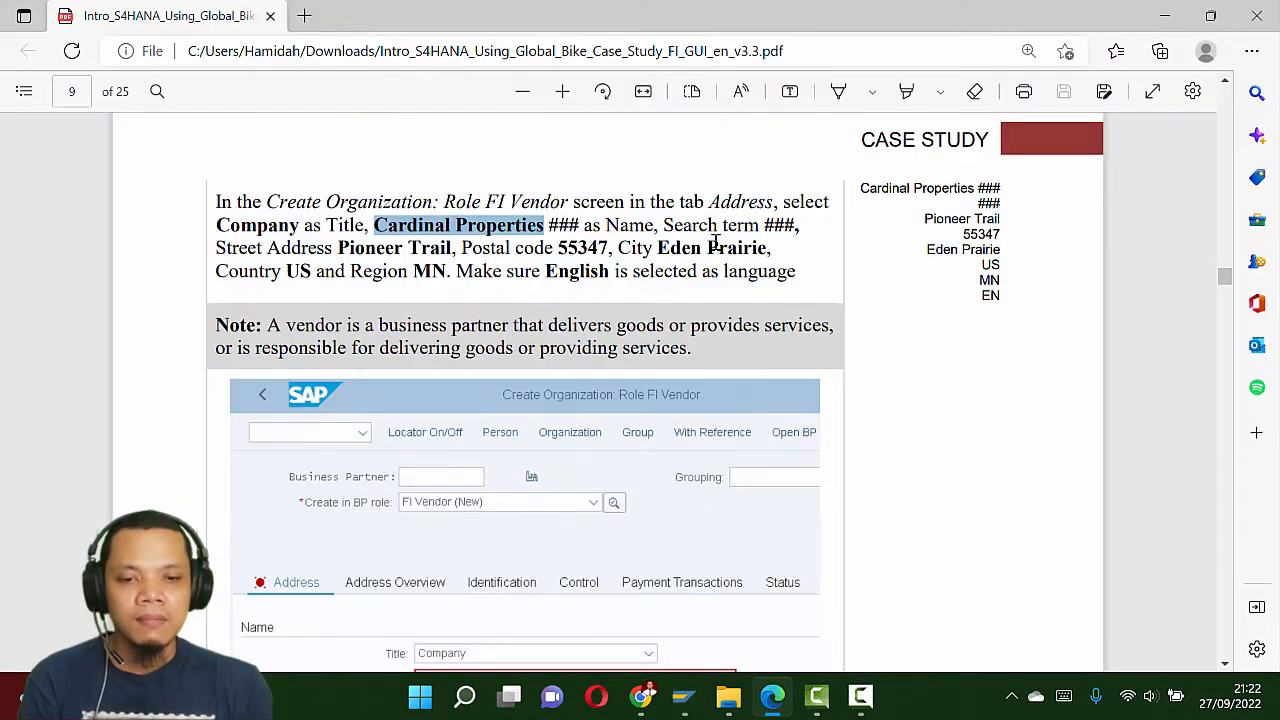
pyautogui.hotkey('alt', 'Tab')
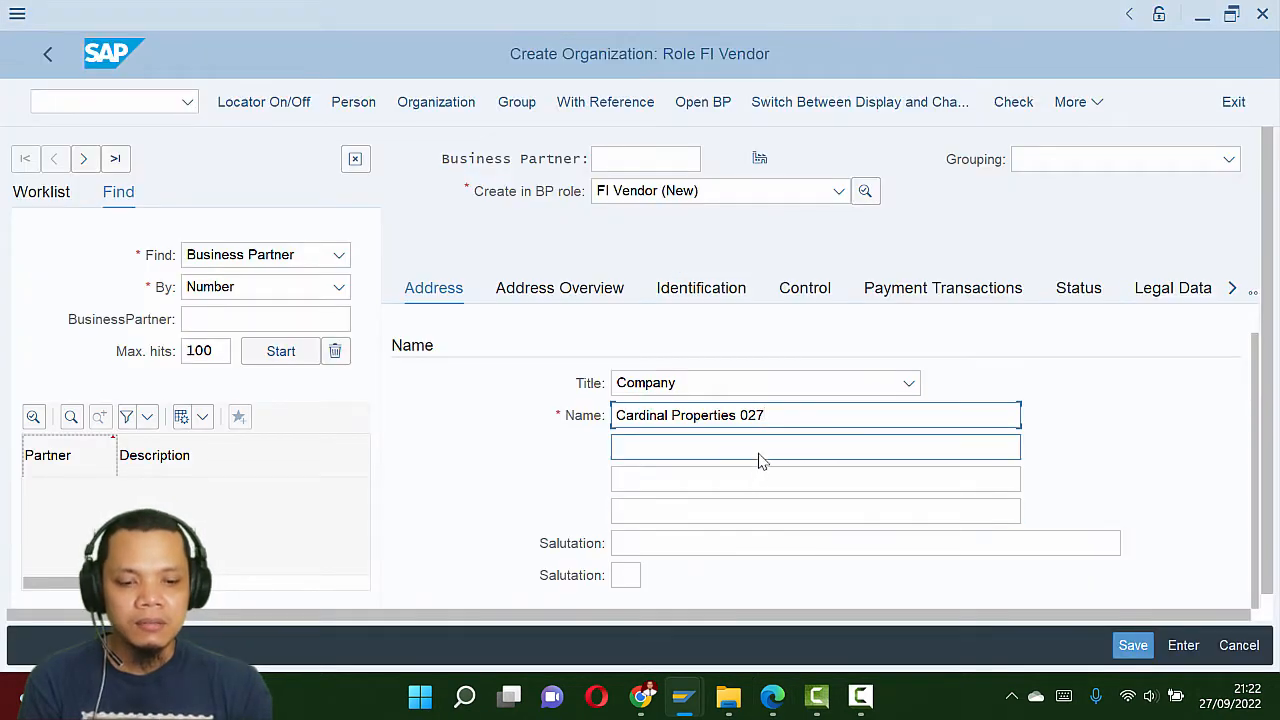
pyautogui.press('BackSpace')
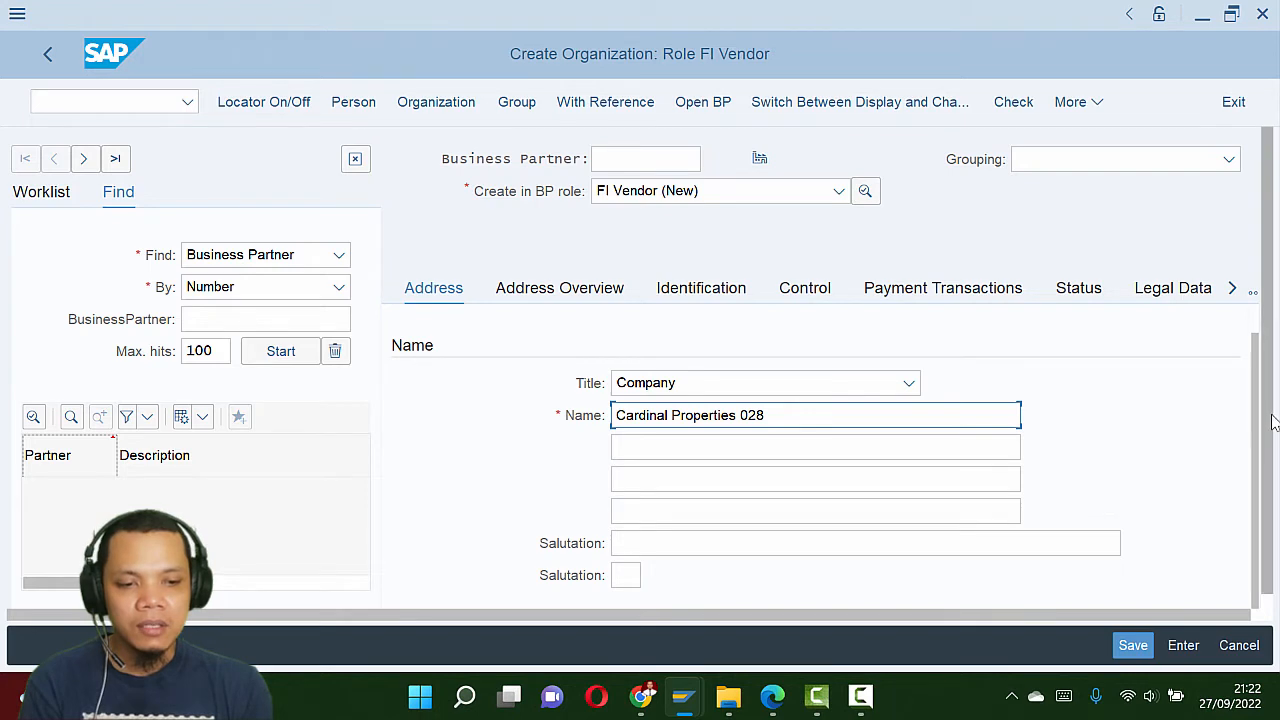
# Step: Set the vendor's first search term to 028
pyautogui.scroll(-3, 757, 490)
pyautogui.scroll(-3, 757, 490)
pyautogui.click(716, 465)
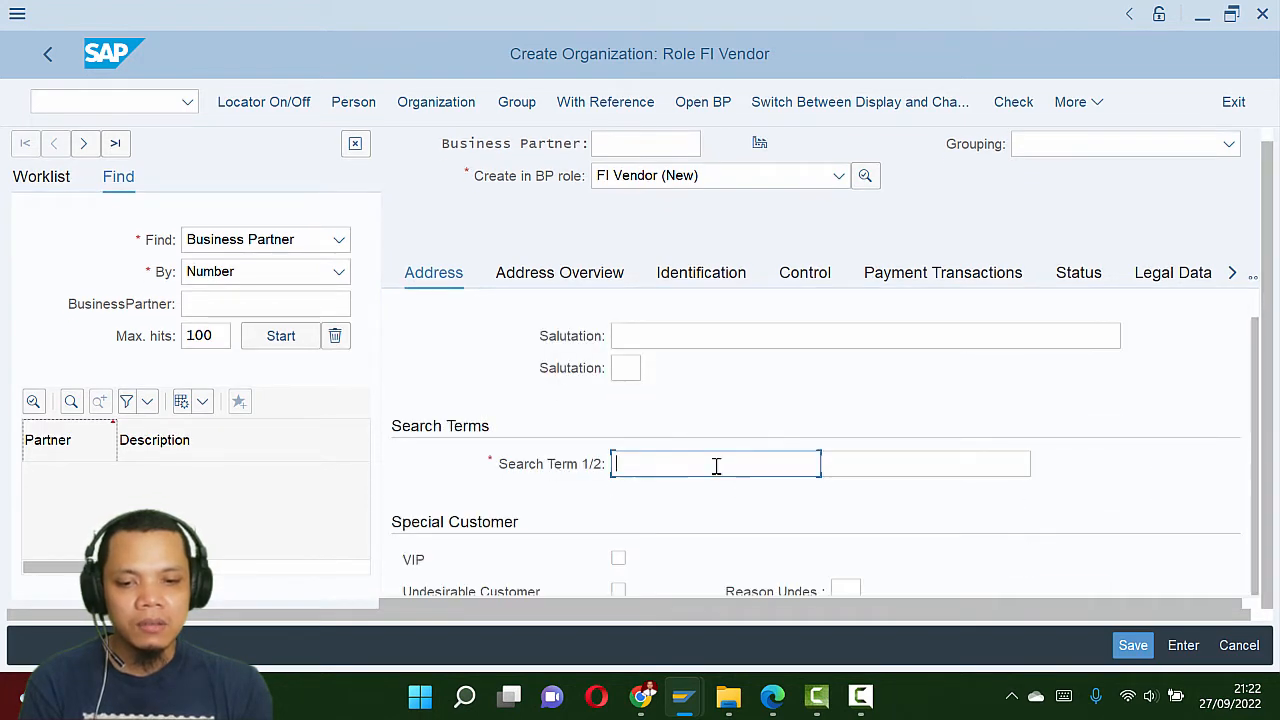
pyautogui.write('028')
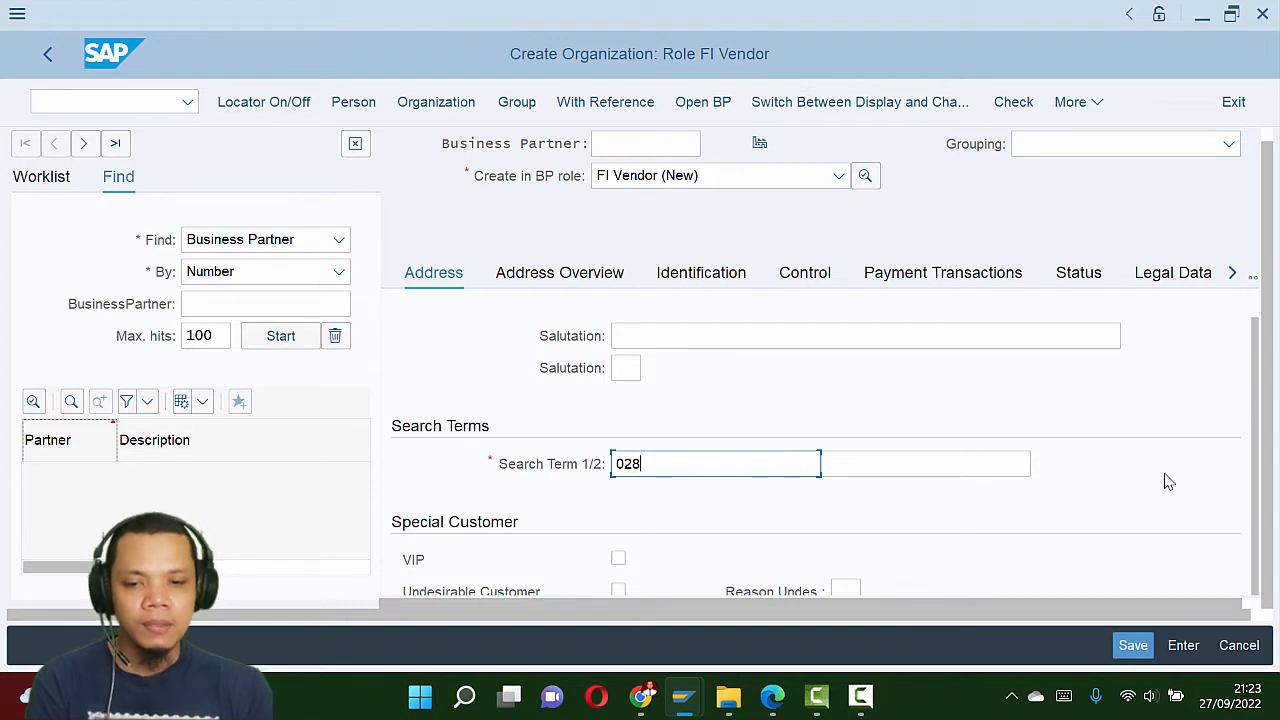
# Step: Copy the vendor's street name from the case study into the street field of the standard address in SAP
pyautogui.hotkey('alt', 'Tab')
pyautogui.hotkey('alt', 'Tab')
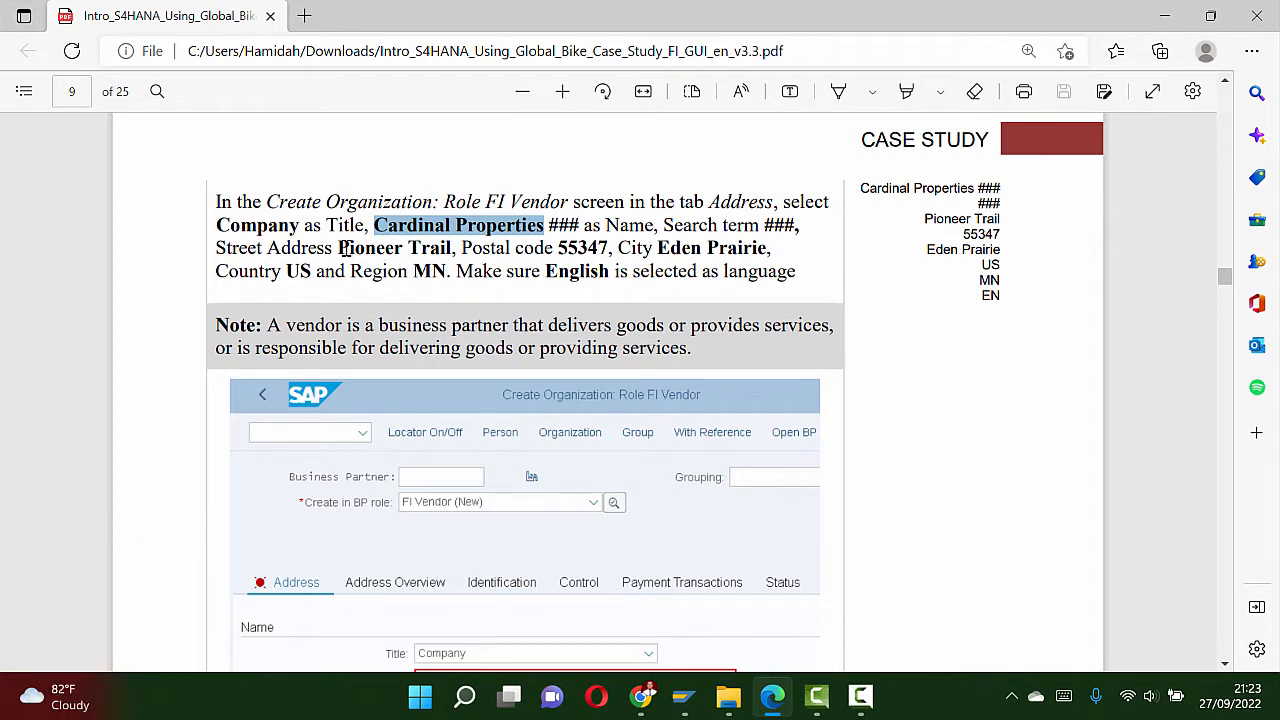
pyautogui.moveTo(342, 248); pyautogui.dragTo(456, 248)
pyautogui.hotkey('ctrl', 'c')
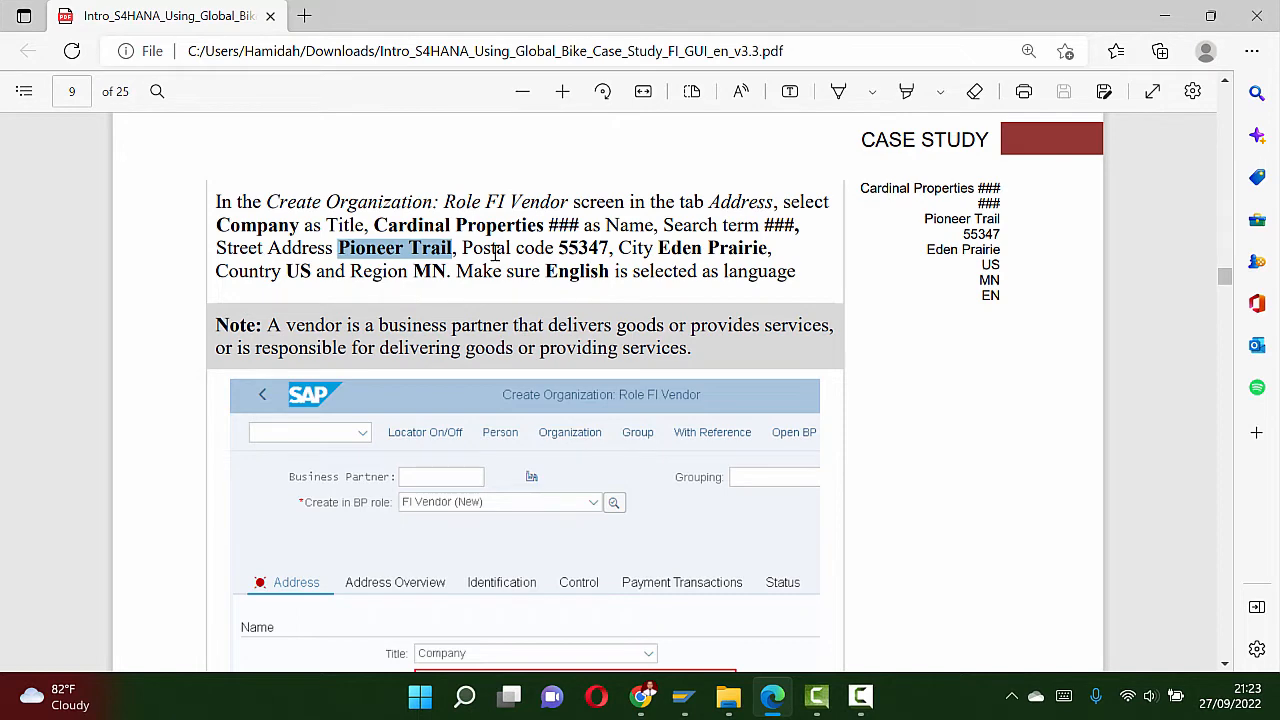
pyautogui.hotkey('alt', 'Tab')
pyautogui.scroll(-3, 846, 411)
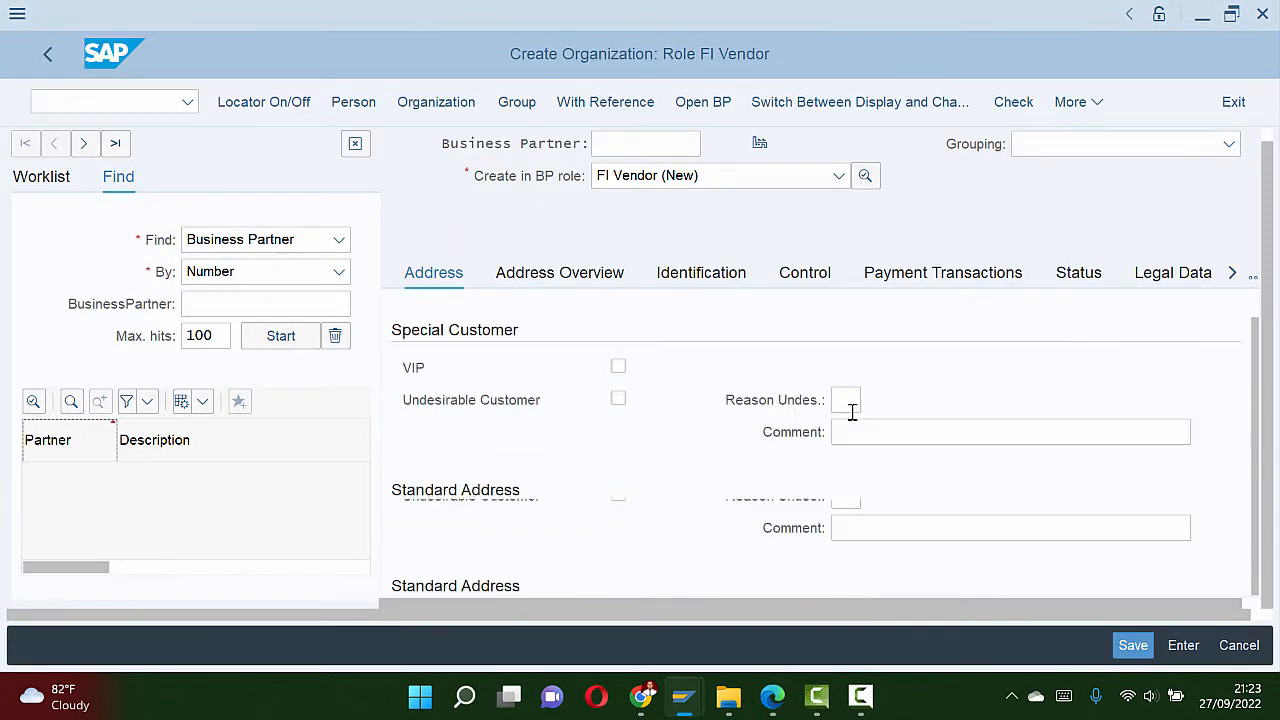
pyautogui.scroll(-3, 851, 414)
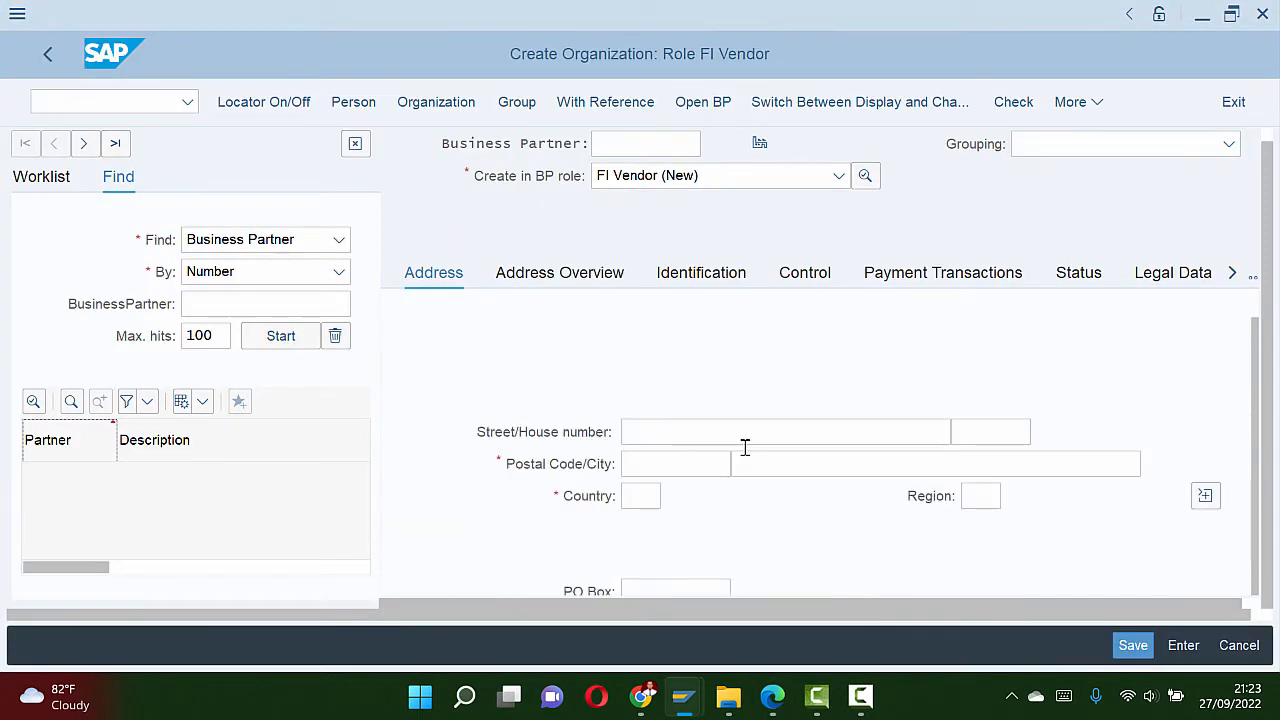
pyautogui.click(748, 432)
pyautogui.hotkey('ctrl', 'v')
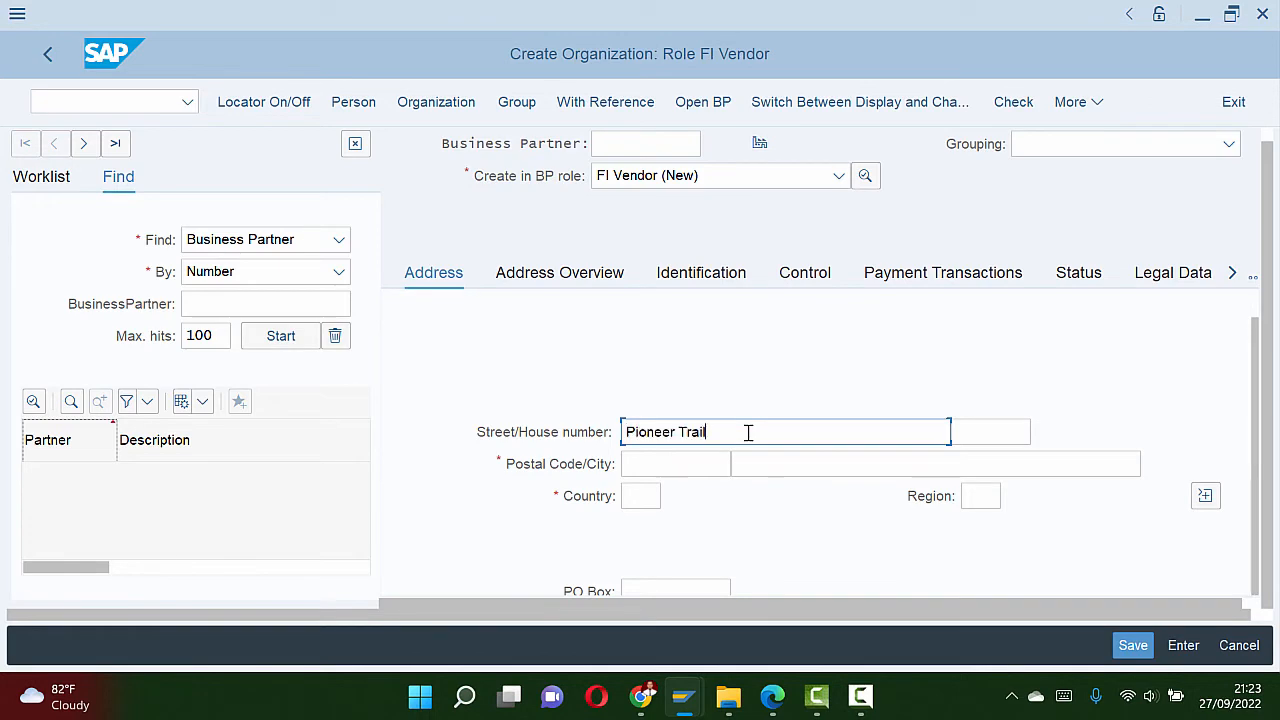
# Step: Copy the vendor's postal code from the case study into the standard address in SAP
pyautogui.hotkey('alt', 'Tab')
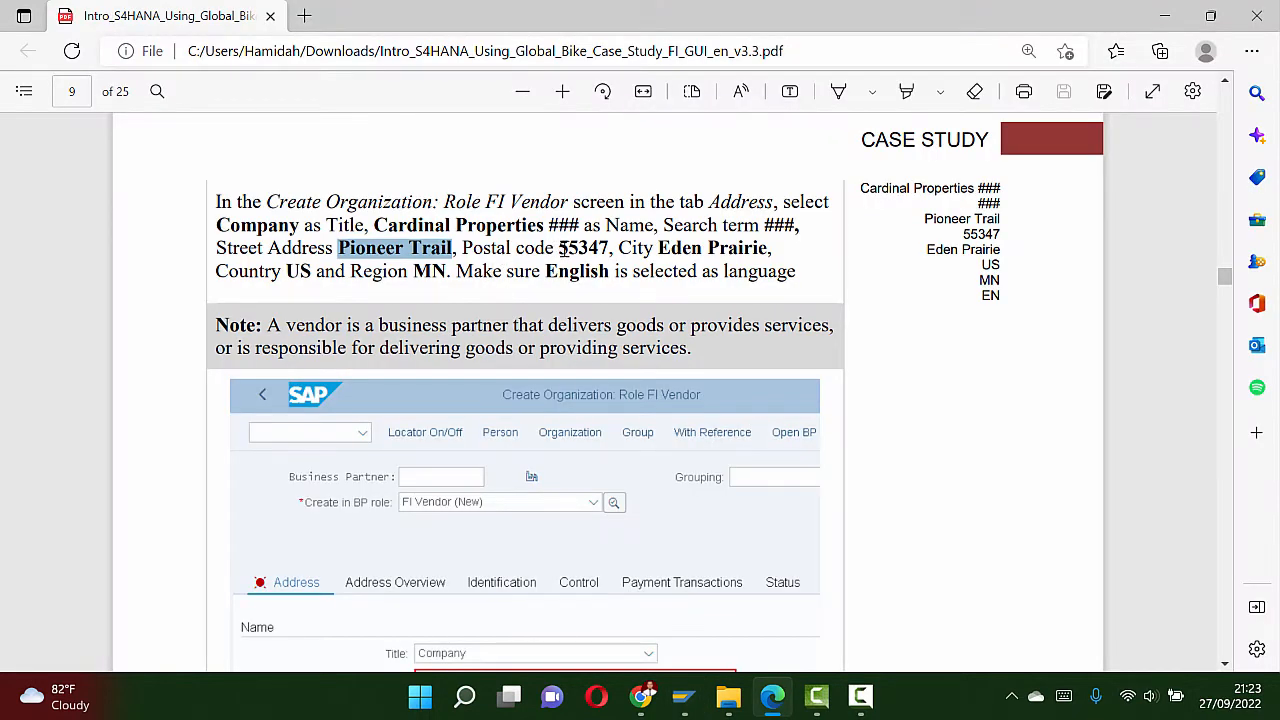
pyautogui.moveTo(560, 248); pyautogui.dragTo(610, 256)
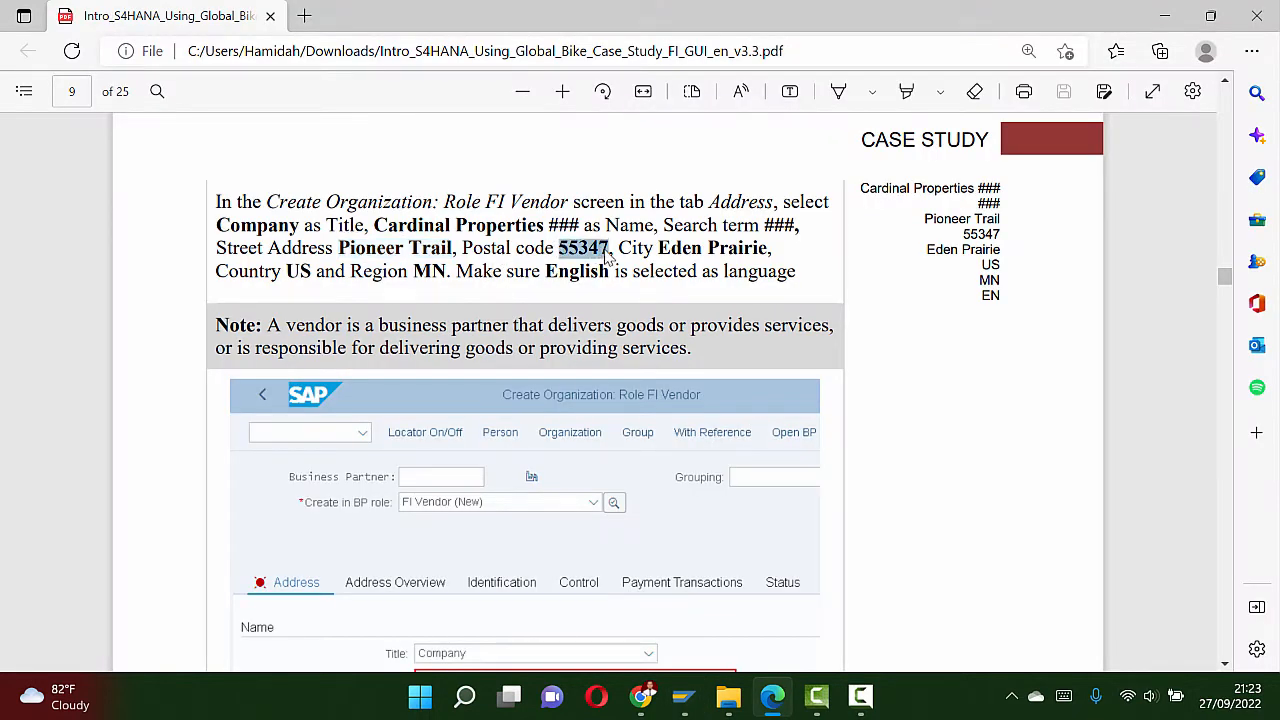
pyautogui.hotkey('ctrl', 'c')
pyautogui.hotkey('alt', 'Tab')
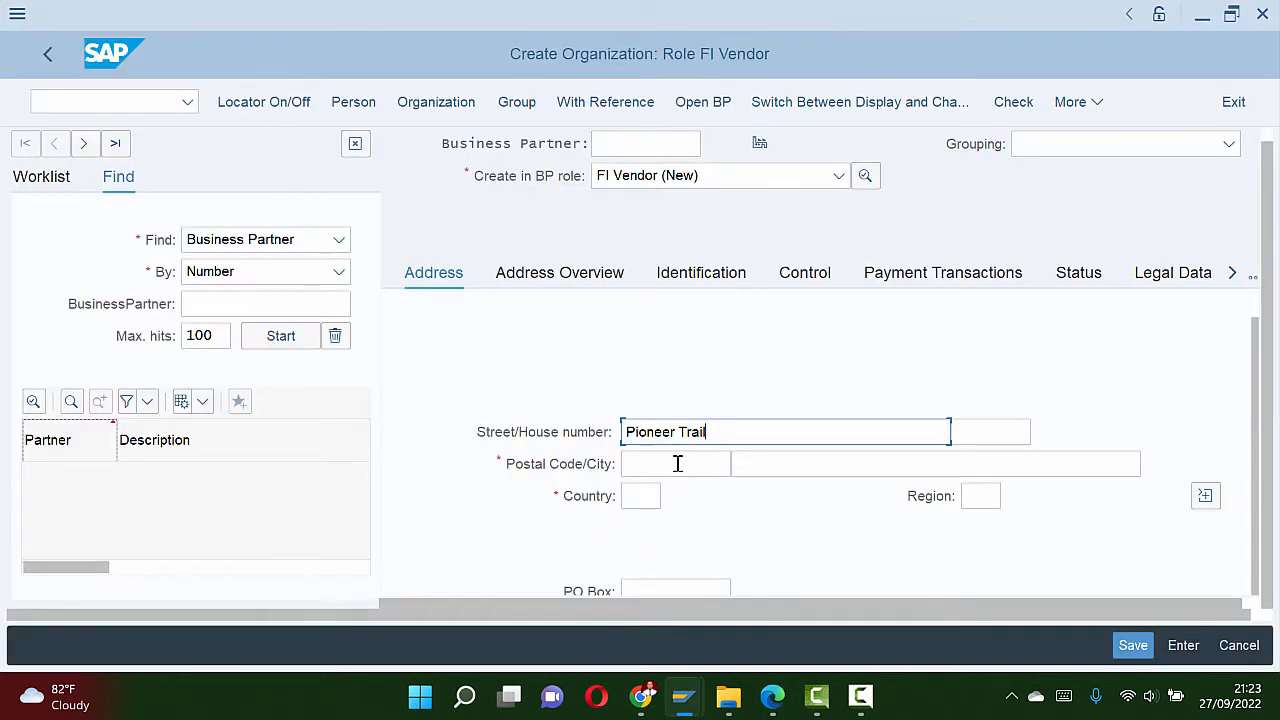
pyautogui.click(677, 463)
pyautogui.hotkey('ctrl', 'v')
# Step: Copy the vendor's city from the case study into the standard address in SAP, then recheck the remaining address instructions
pyautogui.hotkey('alt', 'Tab')
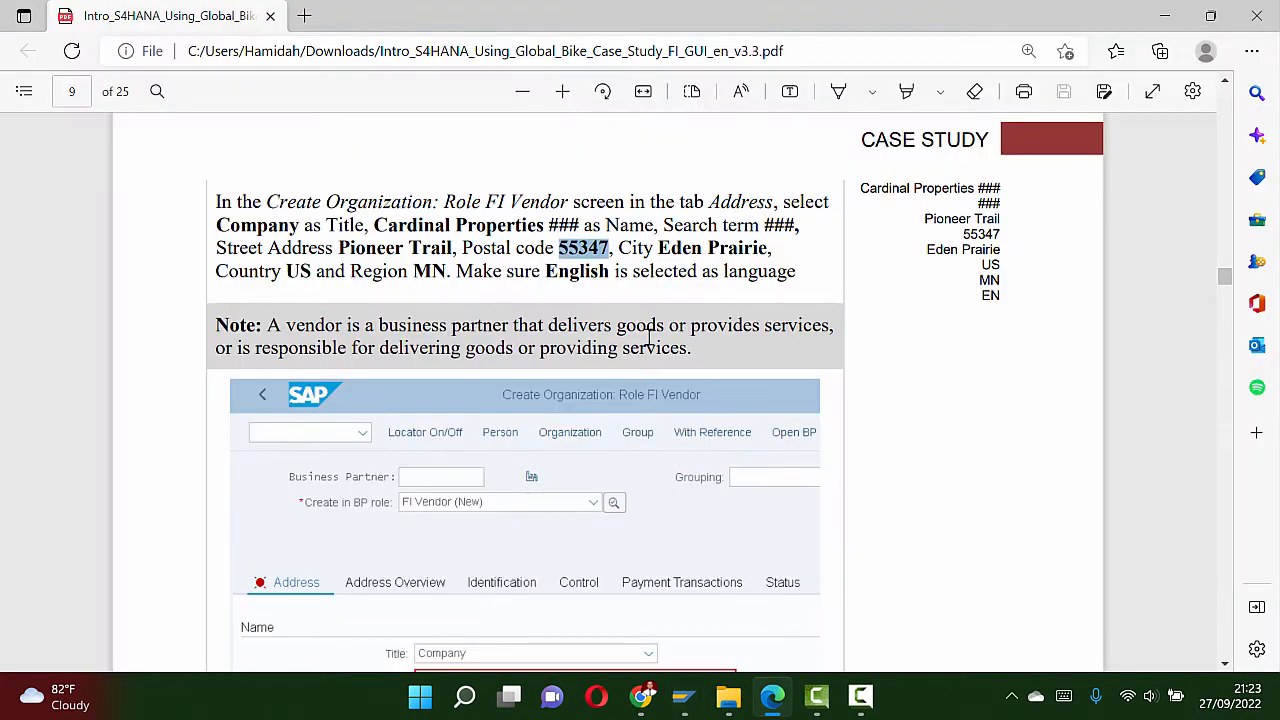
pyautogui.moveTo(663, 248); pyautogui.dragTo(772, 256)
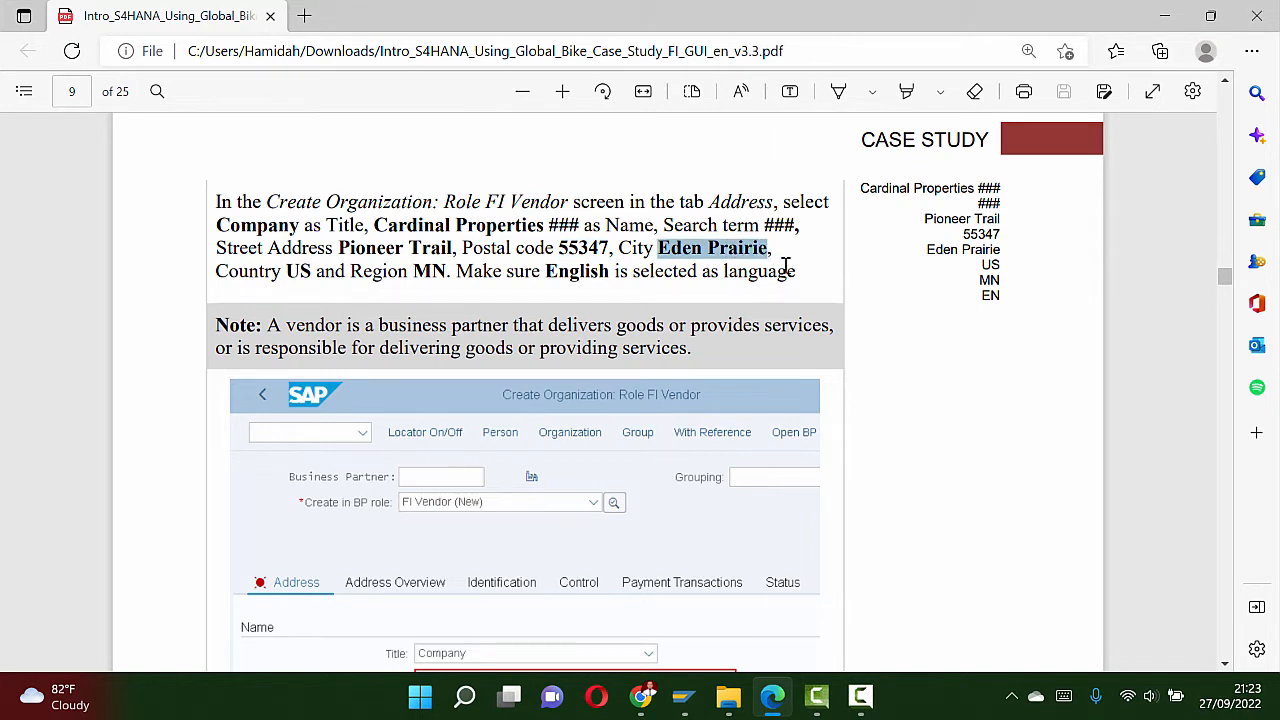
pyautogui.hotkey('ctrl', 'c')
pyautogui.hotkey('alt', 'Tab')
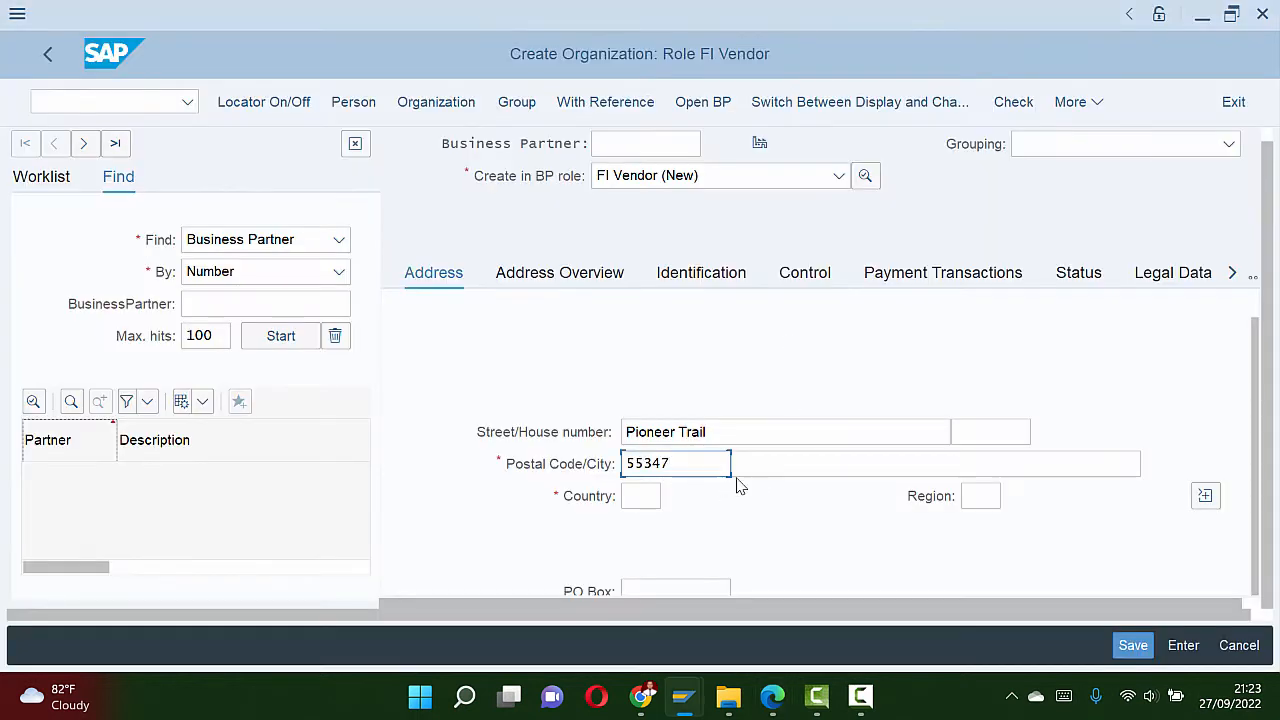
pyautogui.click(971, 464)
pyautogui.hotkey('ctrl', 'v')
pyautogui.hotkey('alt', 'Tab')
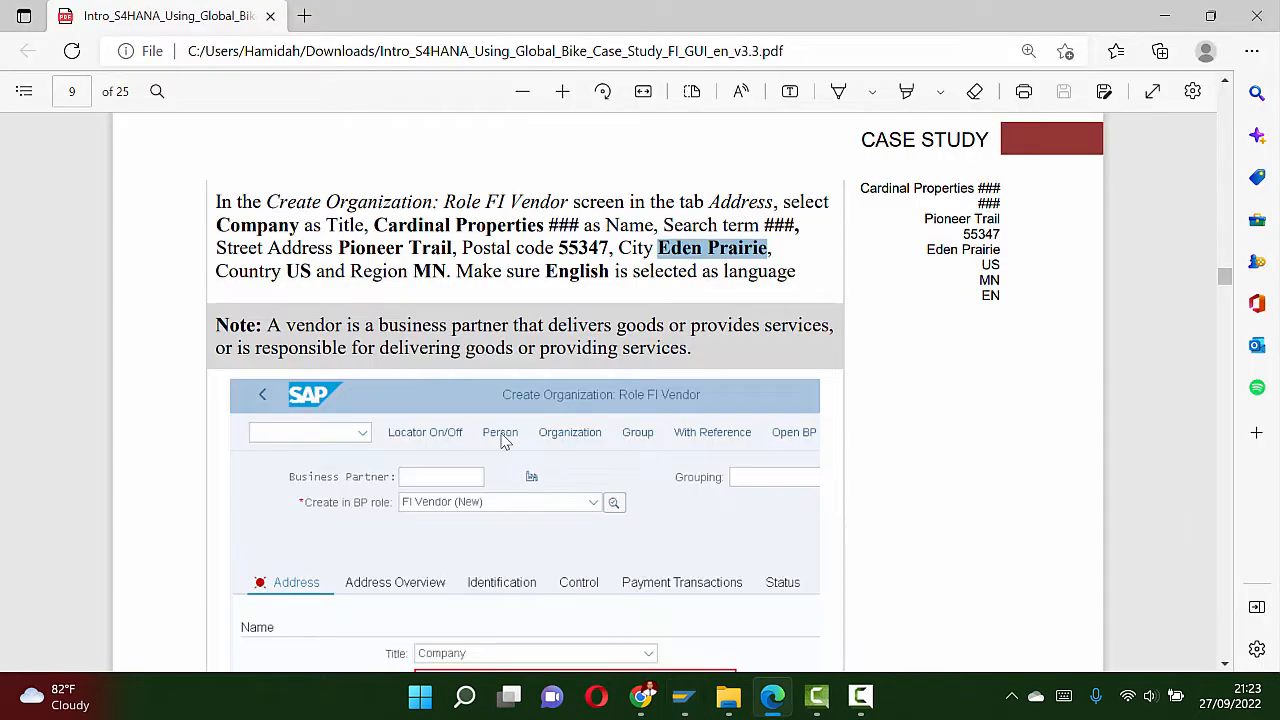
pyautogui.hotkey('alt', 'Tab')
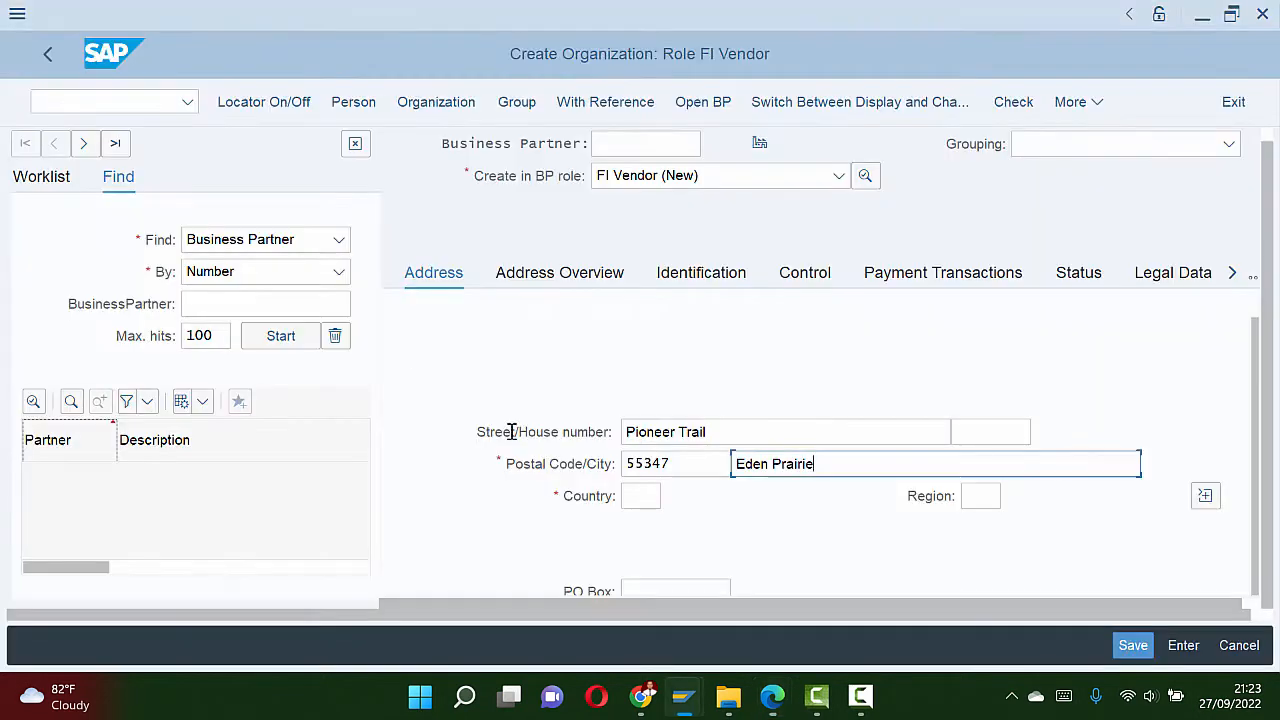
# Step: Set the vendor's country to US and region to MN, checking the region code against the case study
pyautogui.click(657, 498)
pyautogui.write('US')
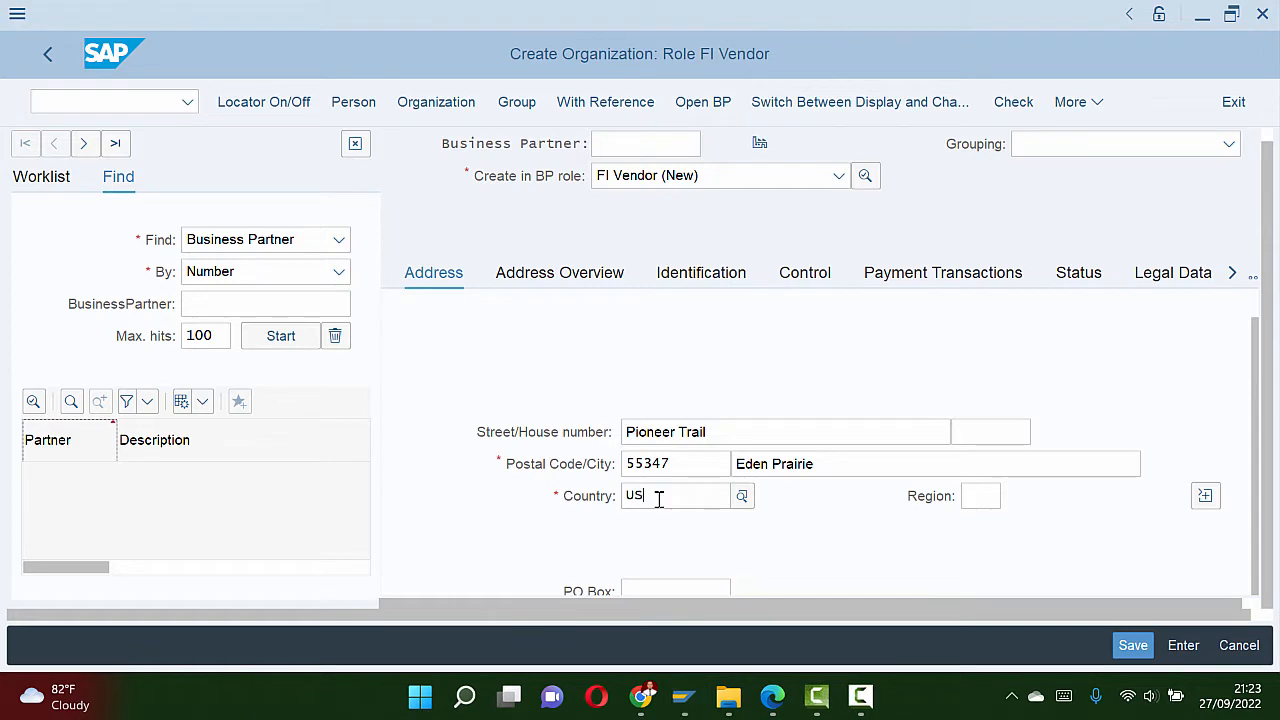
pyautogui.press('Tab')
pyautogui.write('M')
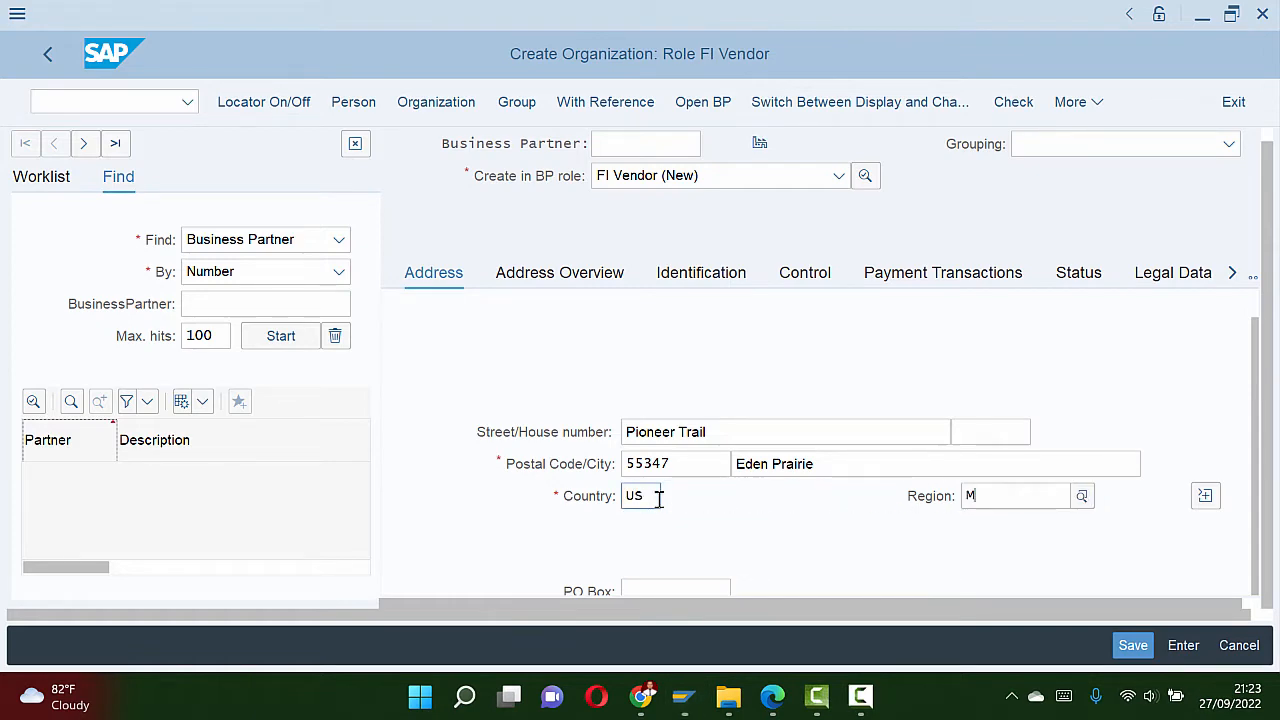
pyautogui.click(926, 463)
pyautogui.hotkey('alt', 'Tab')
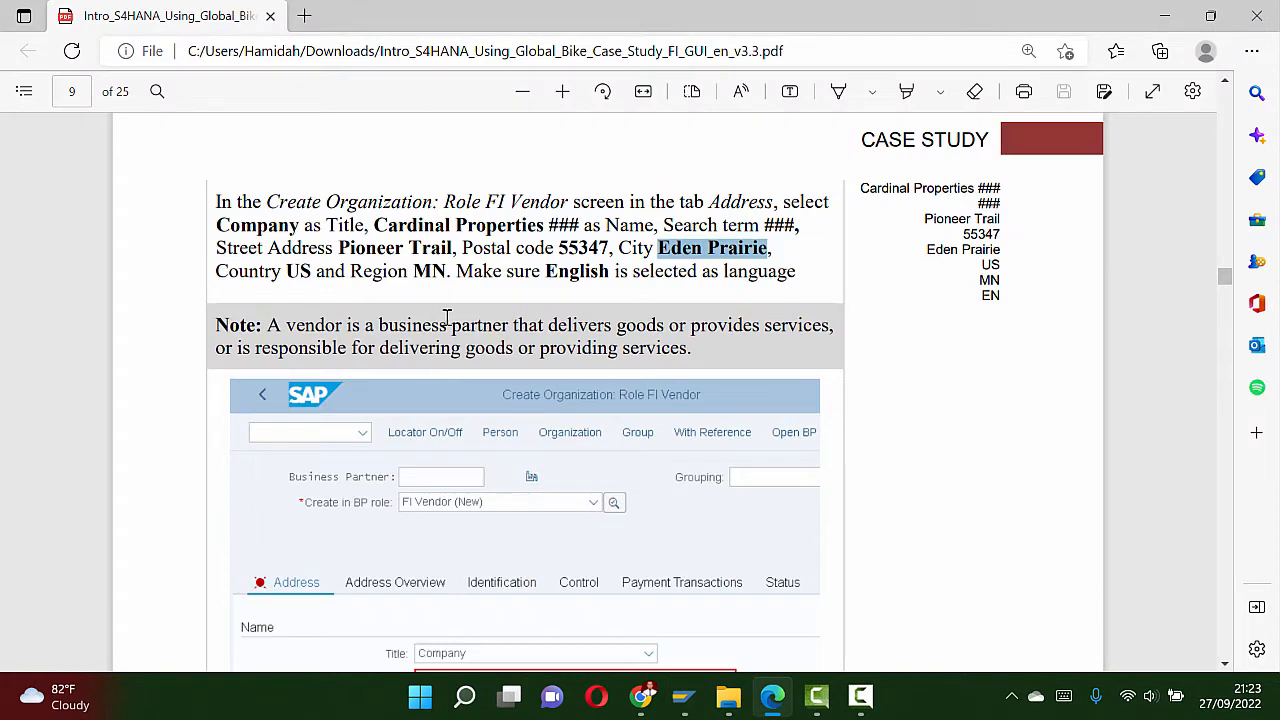
pyautogui.hotkey('alt', 'Tab')
pyautogui.click(966, 496)
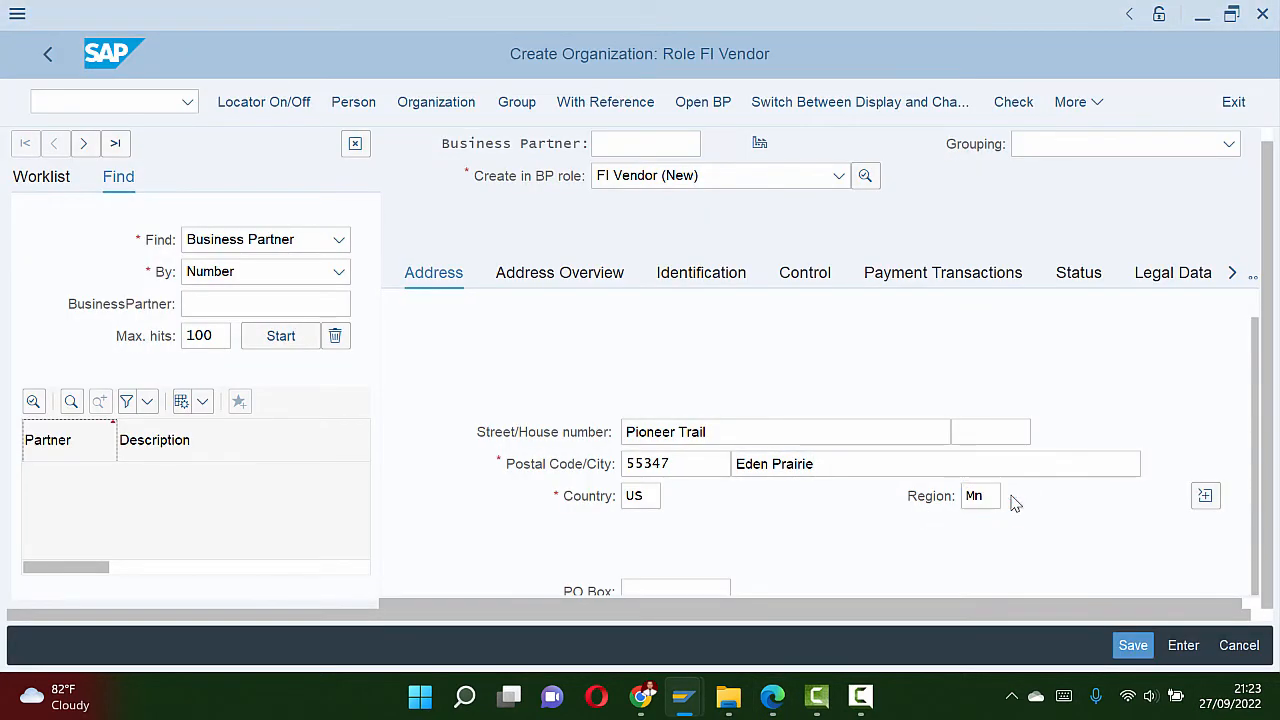
# Step: Look up the MN region code in the list of US regions, then close the list without picking an entry
pyautogui.click(1012, 499)
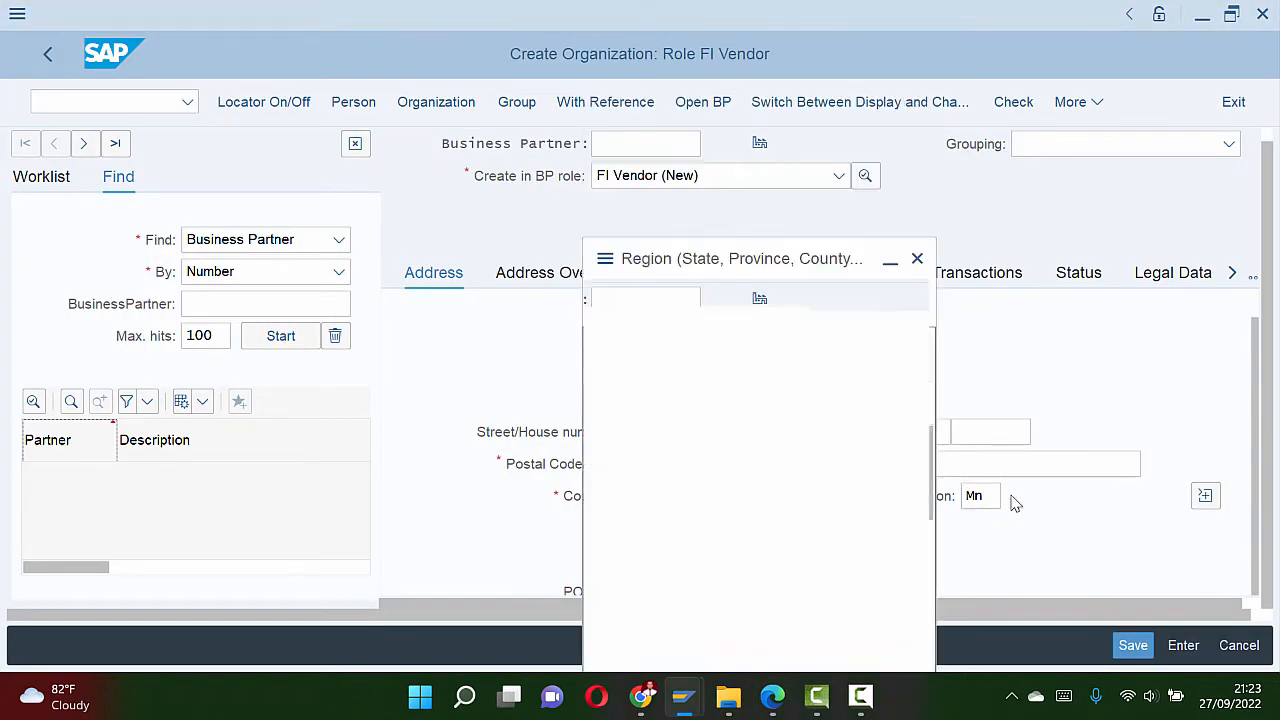
pyautogui.scroll(-4, 671, 390)
pyautogui.scroll(-2, 671, 397)
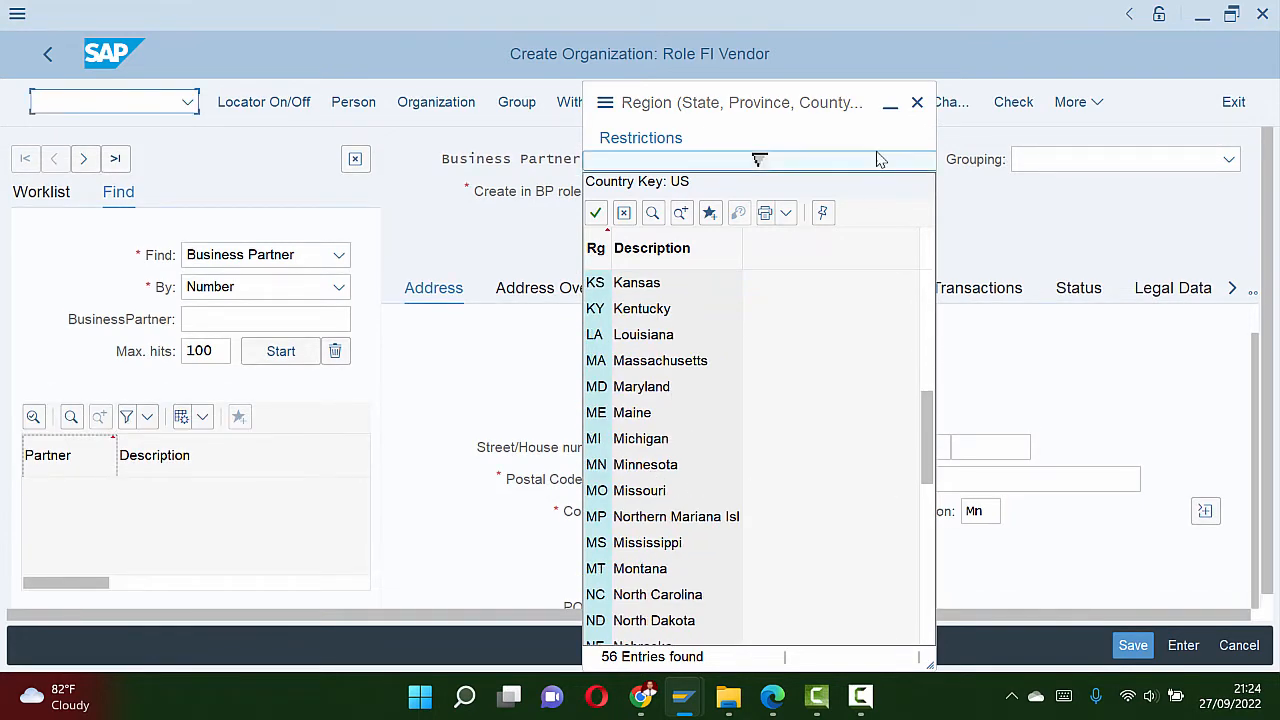
pyautogui.click(916, 102)
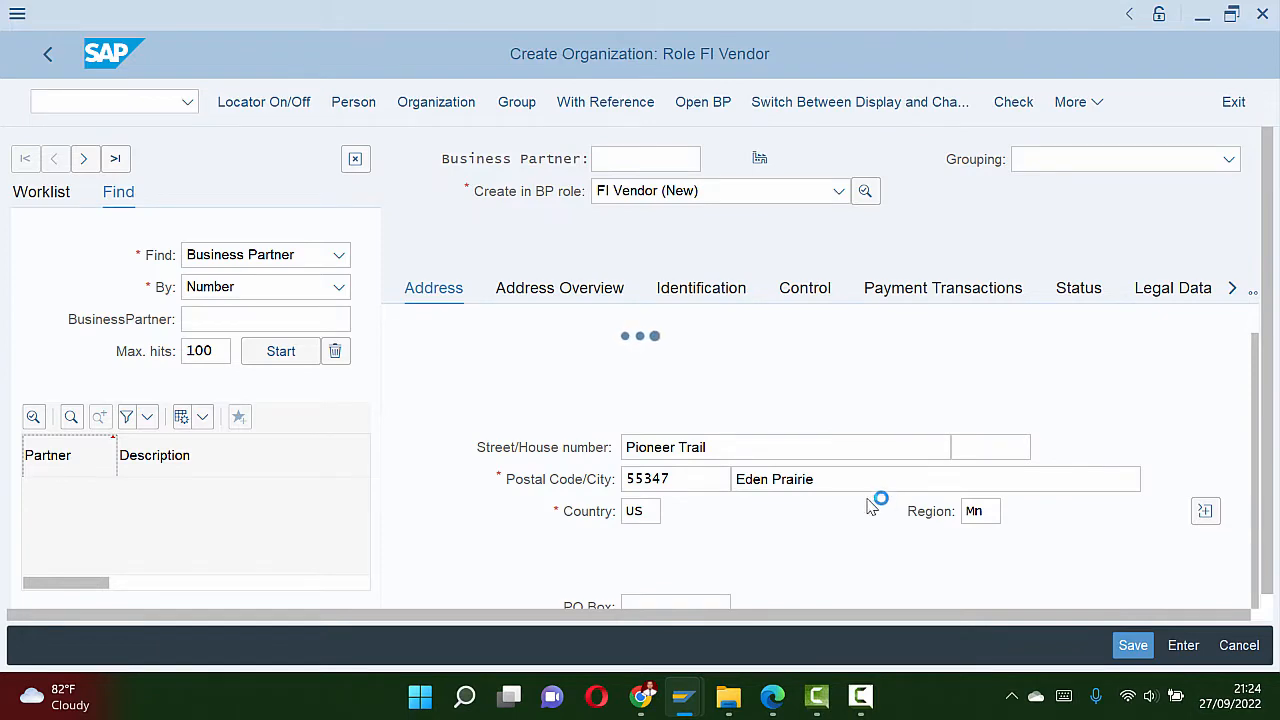
# Step: Check the language requirement in the case study and set the vendor's communication language to English in SAP
pyautogui.hotkey('alt', 'Tab')
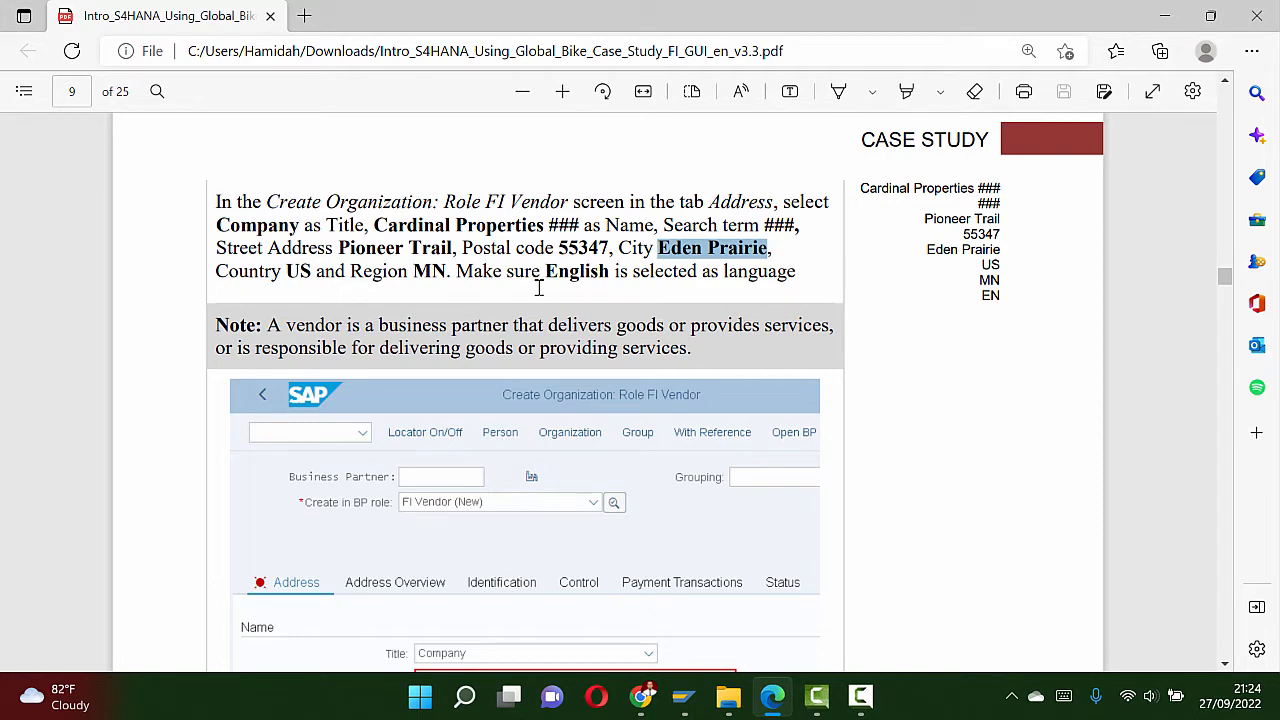
pyautogui.hotkey('alt', 'Tab')
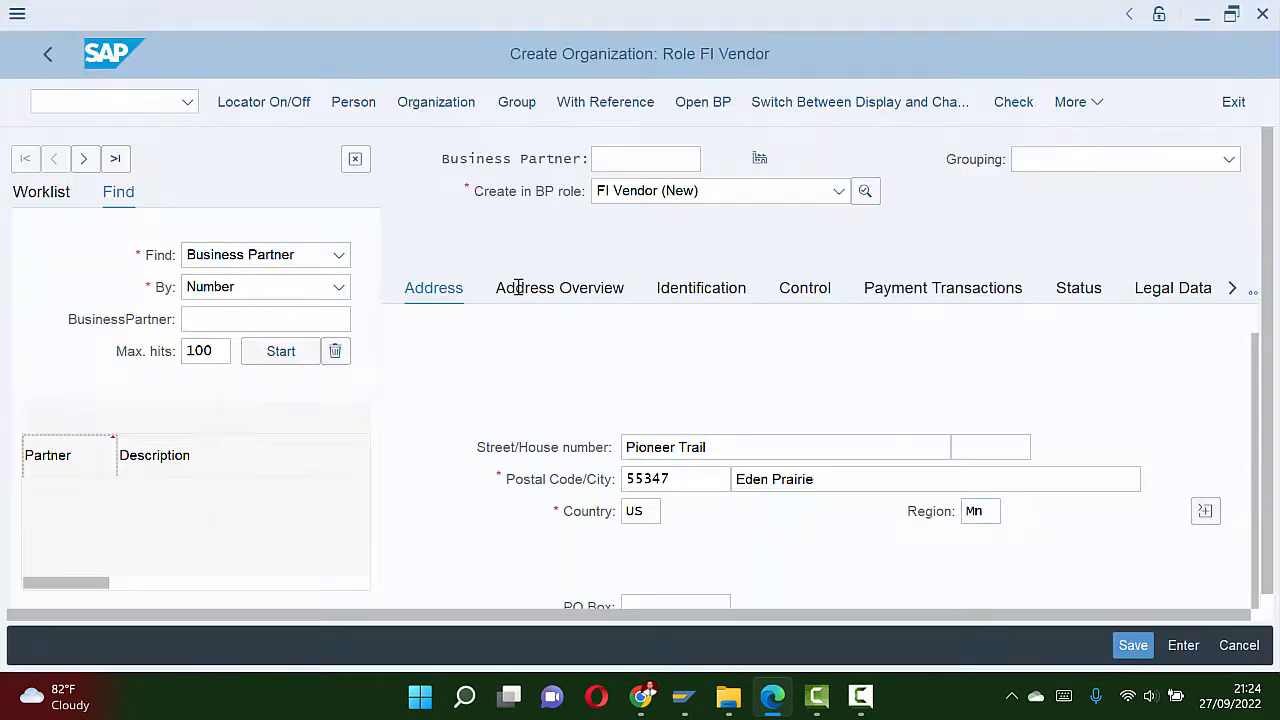
pyautogui.scroll(-5, 1010, 397)
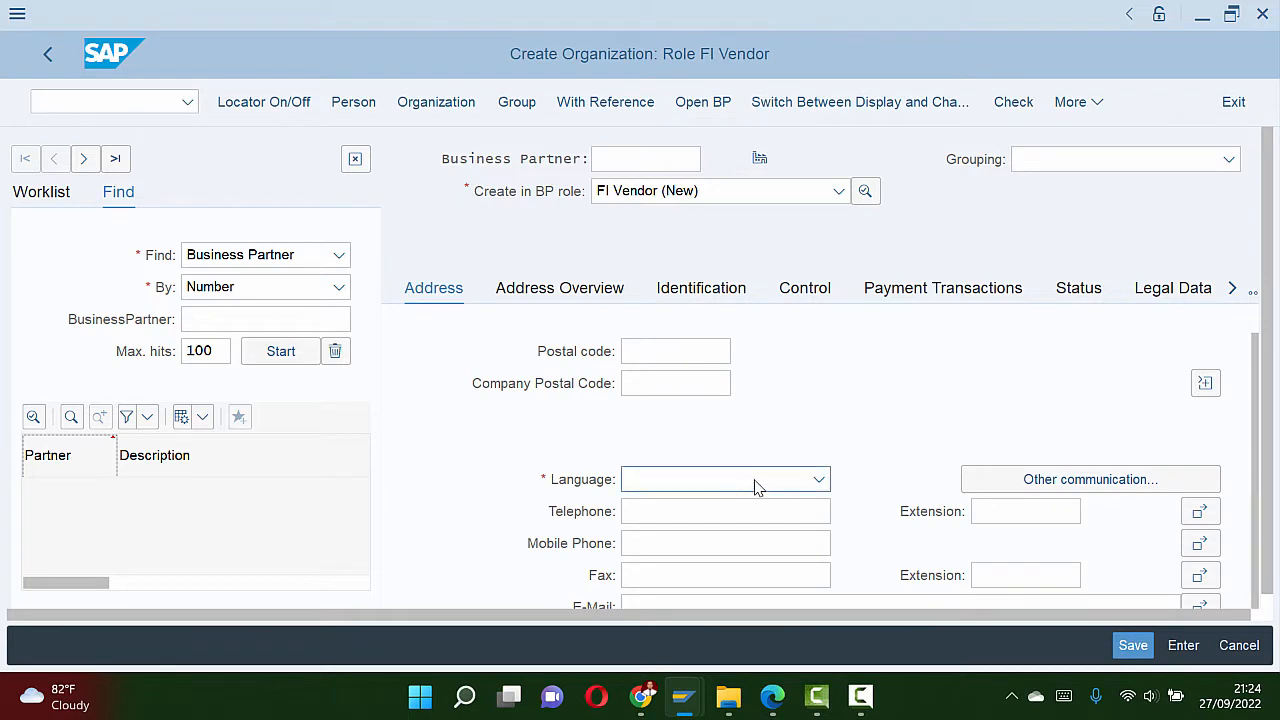
pyautogui.click(822, 484)
pyautogui.scroll(-1, 740, 566)
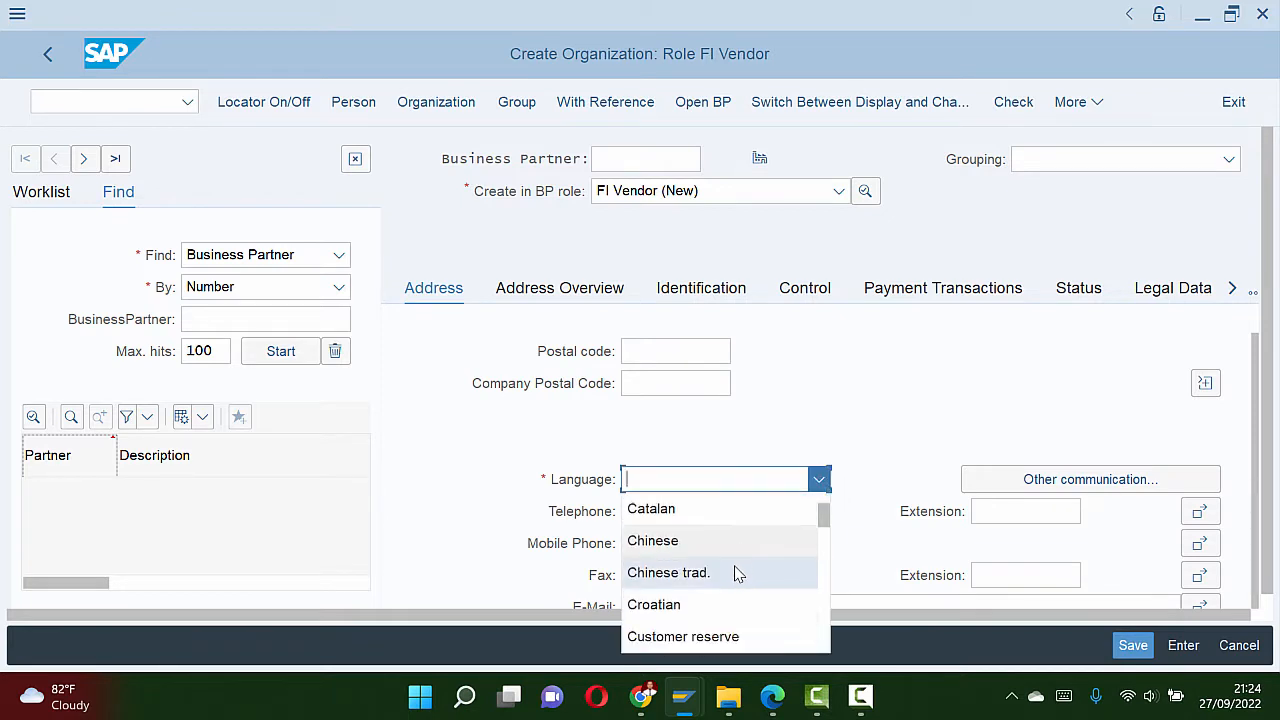
pyautogui.click(733, 554)
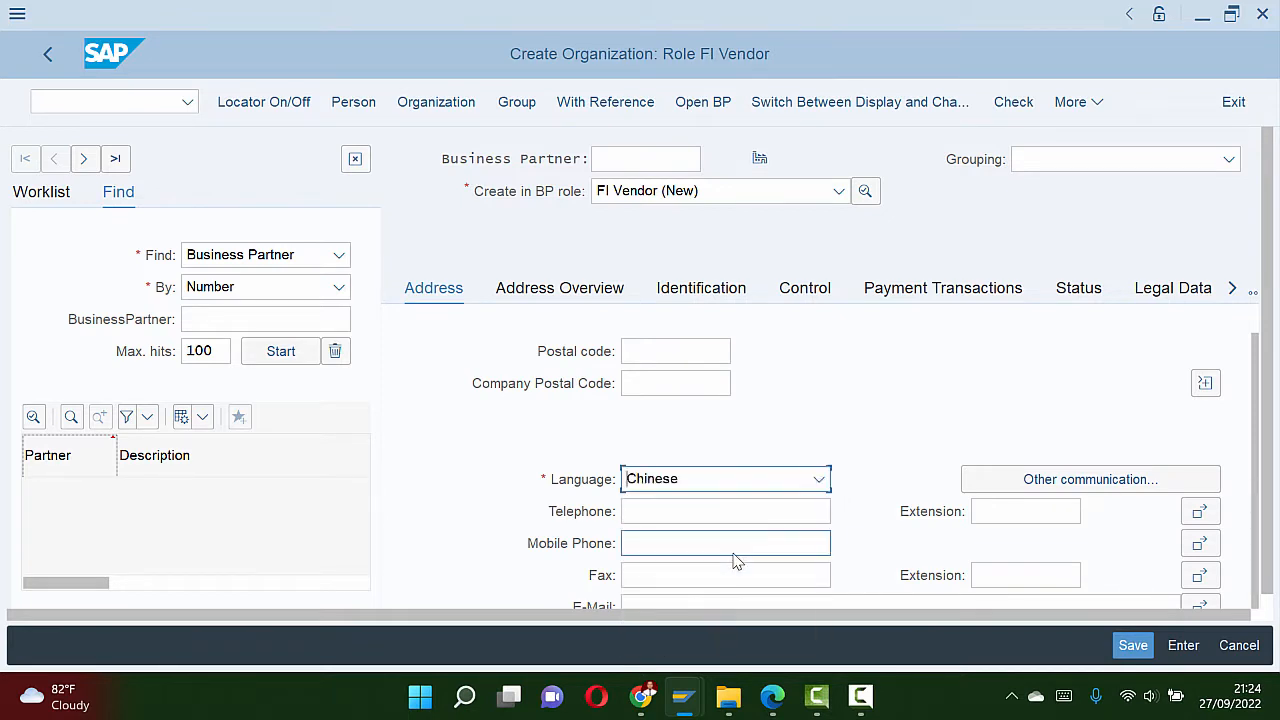
pyautogui.click(820, 484)
pyautogui.scroll(-1, 731, 563)
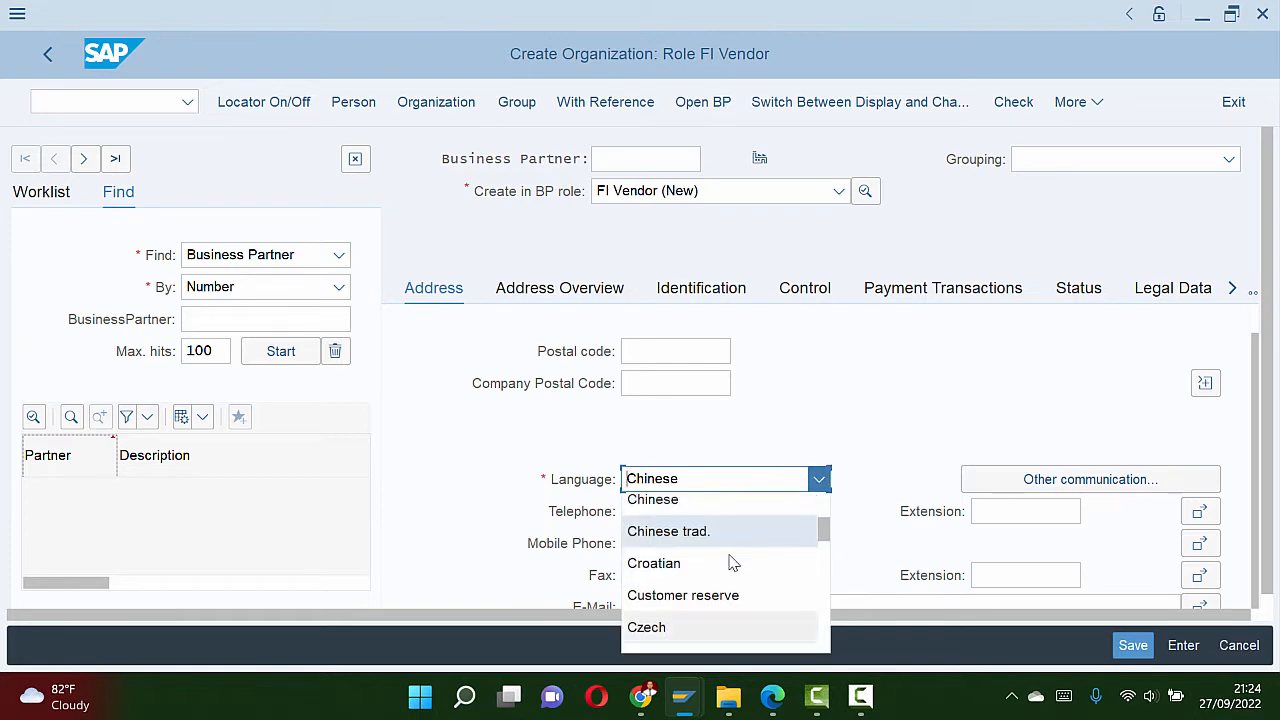
pyautogui.click(680, 634)
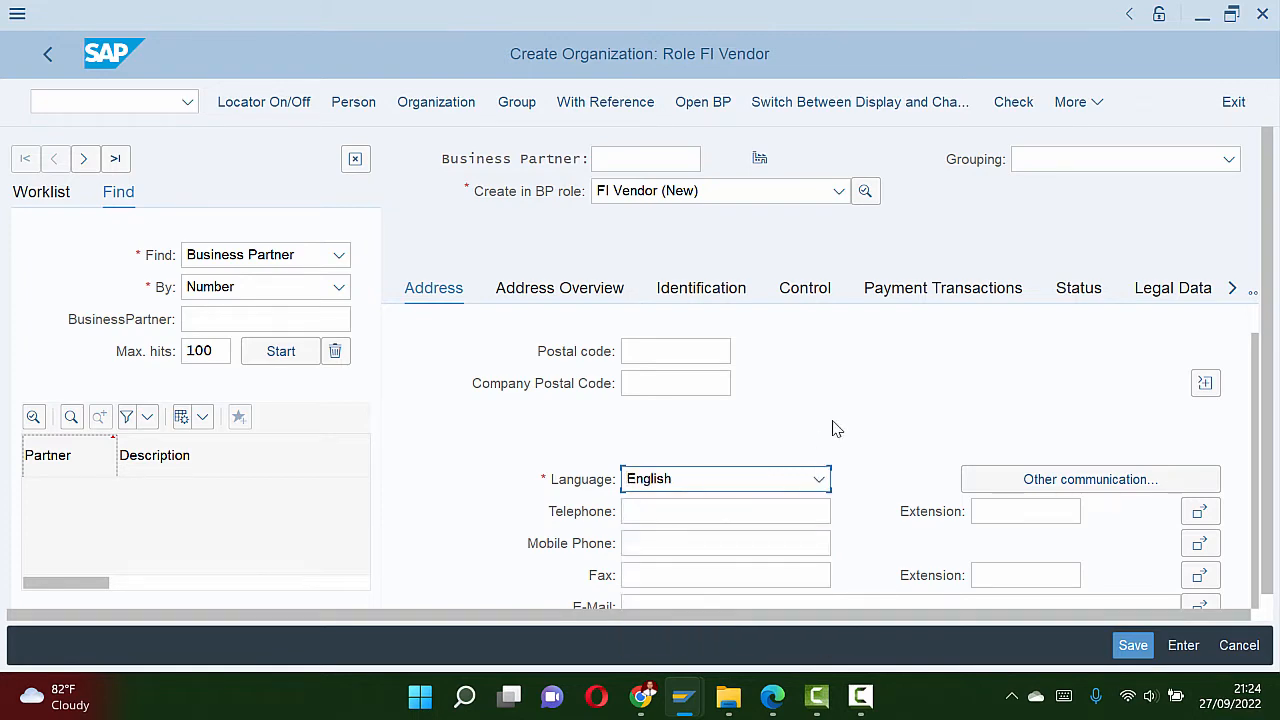
# Step: Read the case study instructions following the address data and confirm the vendor's address entries in SAP
pyautogui.hotkey('alt', 'Tab')
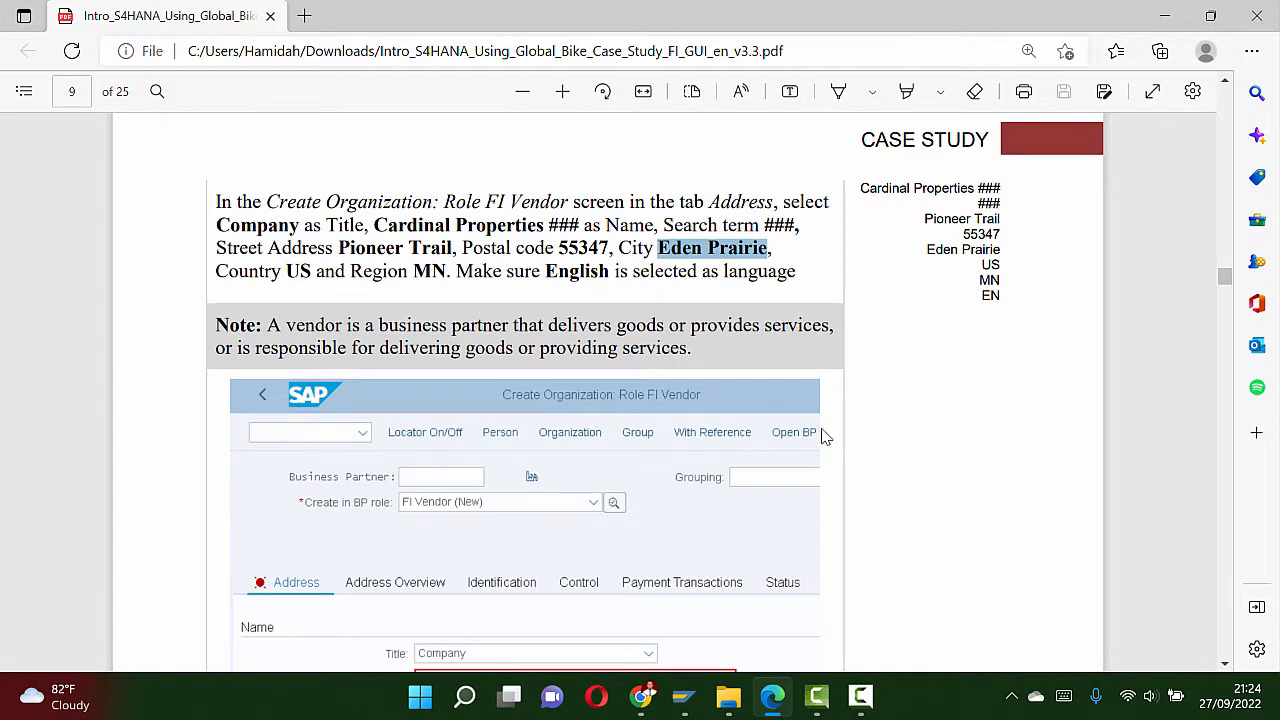
pyautogui.scroll(-3, 740, 410)
pyautogui.scroll(-8, 717, 374)
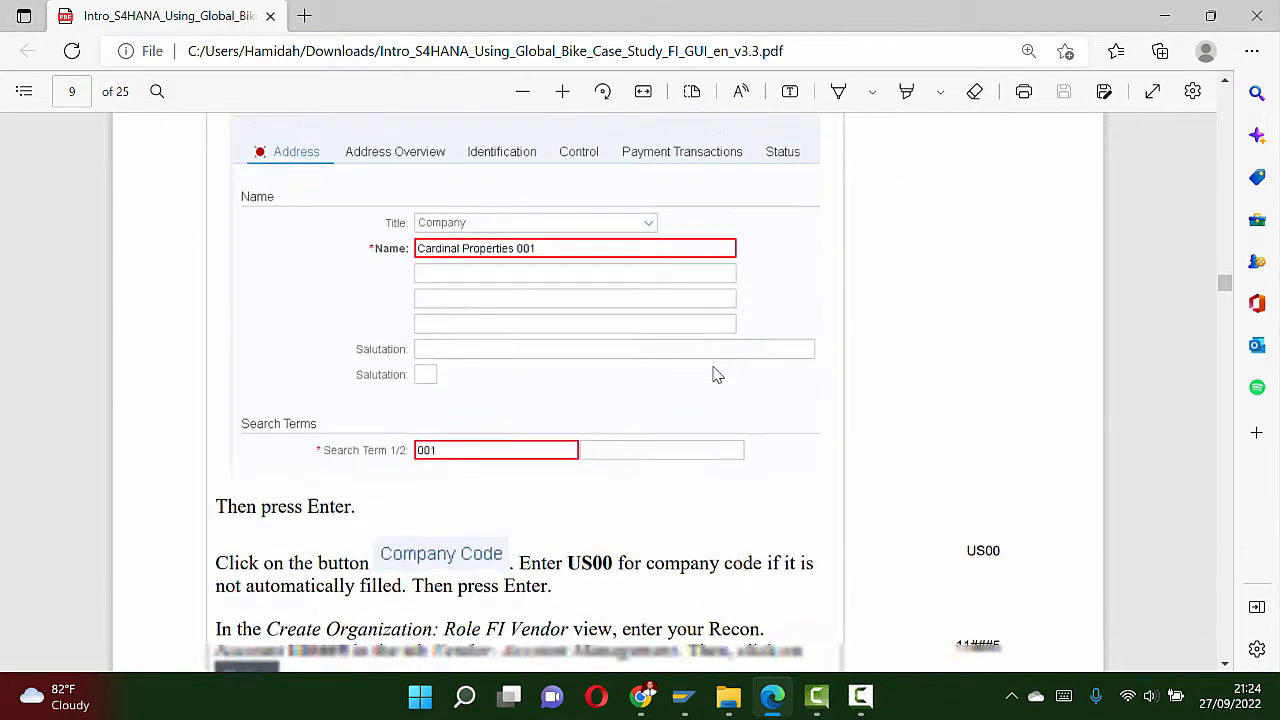
pyautogui.hotkey('alt', 'Tab')
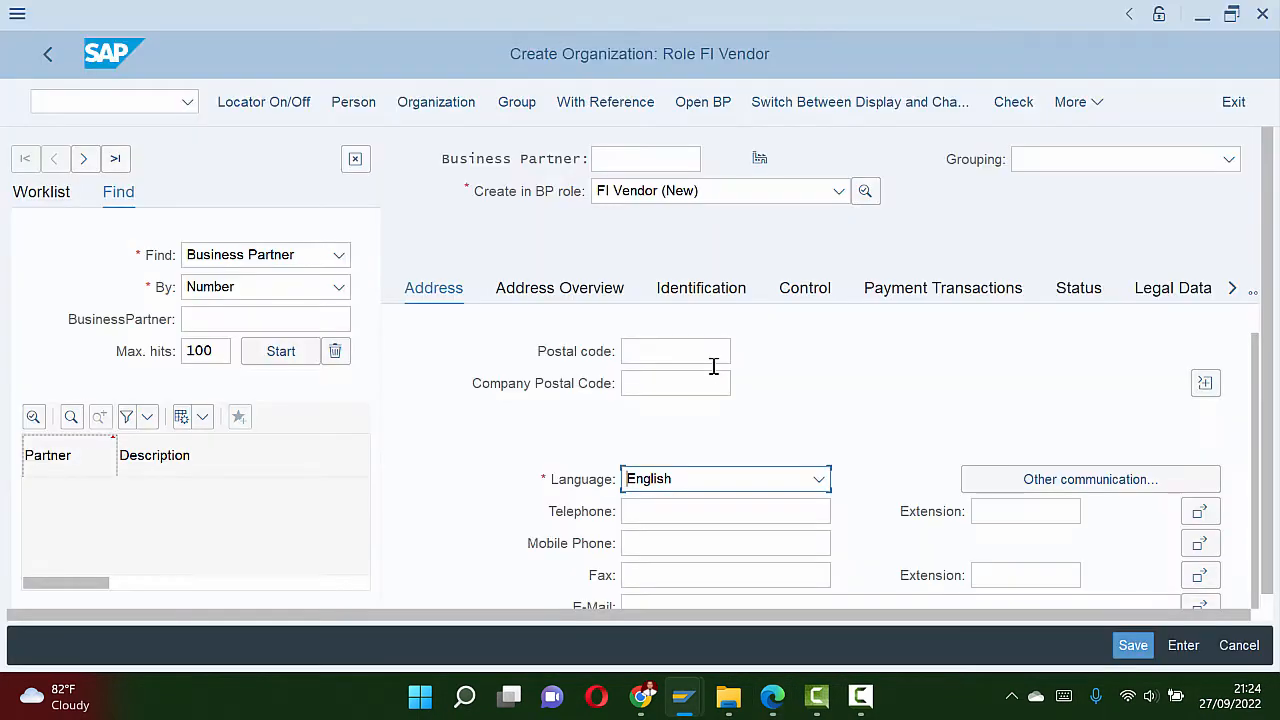
pyautogui.hotkey('alt', 'Tab')
pyautogui.hotkey('alt', 'Tab')
pyautogui.click(707, 363)
pyautogui.press('Return')
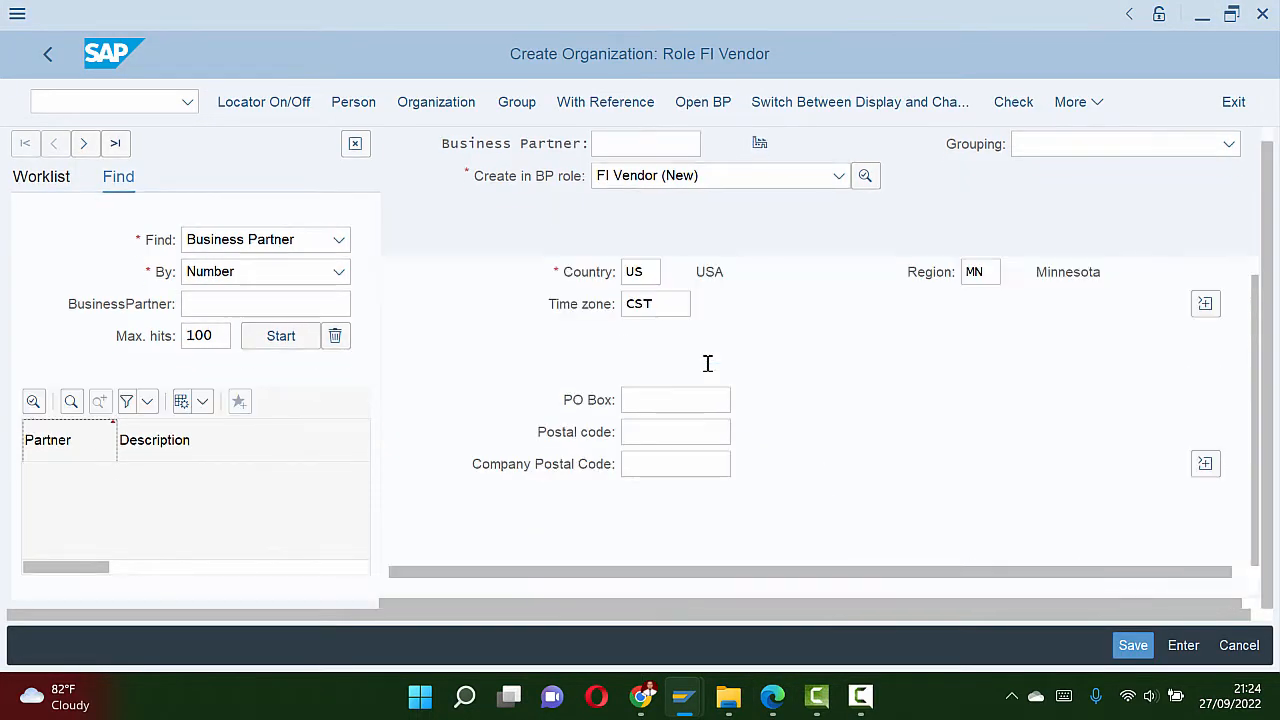
# Step: Review the vendor's title, name, search term, standard address, country, region and language entries
pyautogui.scroll(5, 956, 373)
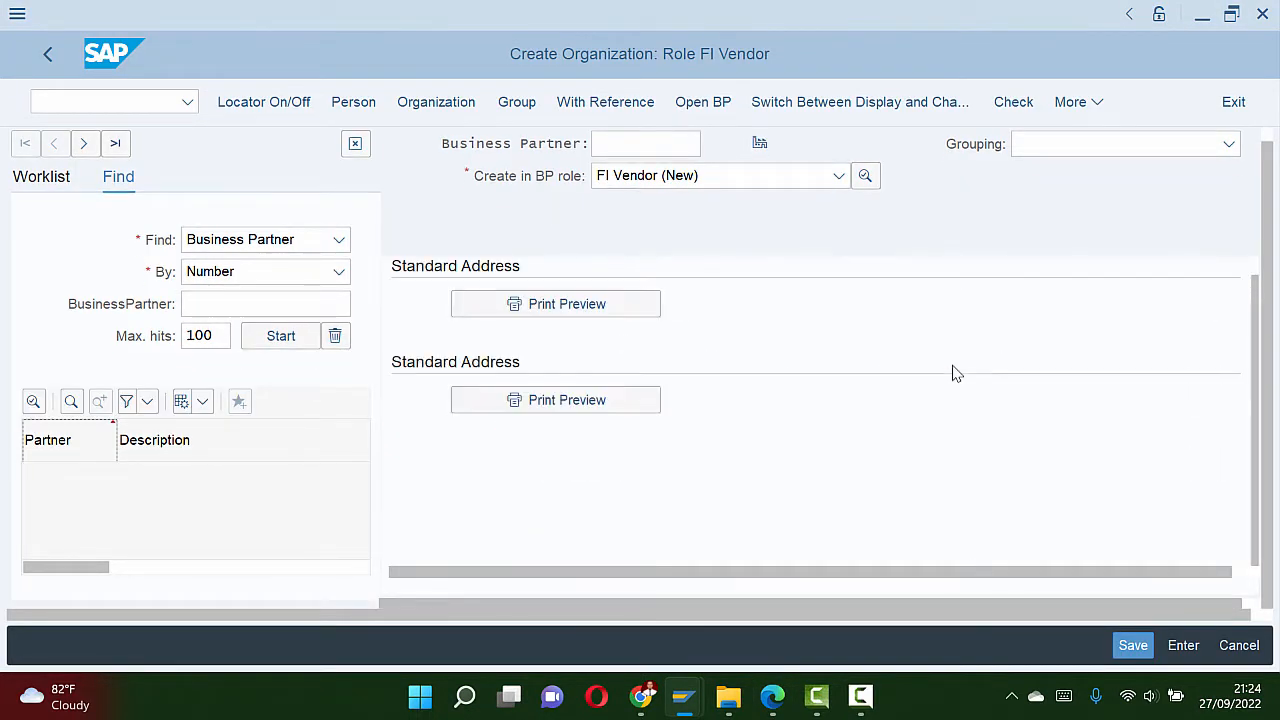
pyautogui.scroll(5, 952, 371)
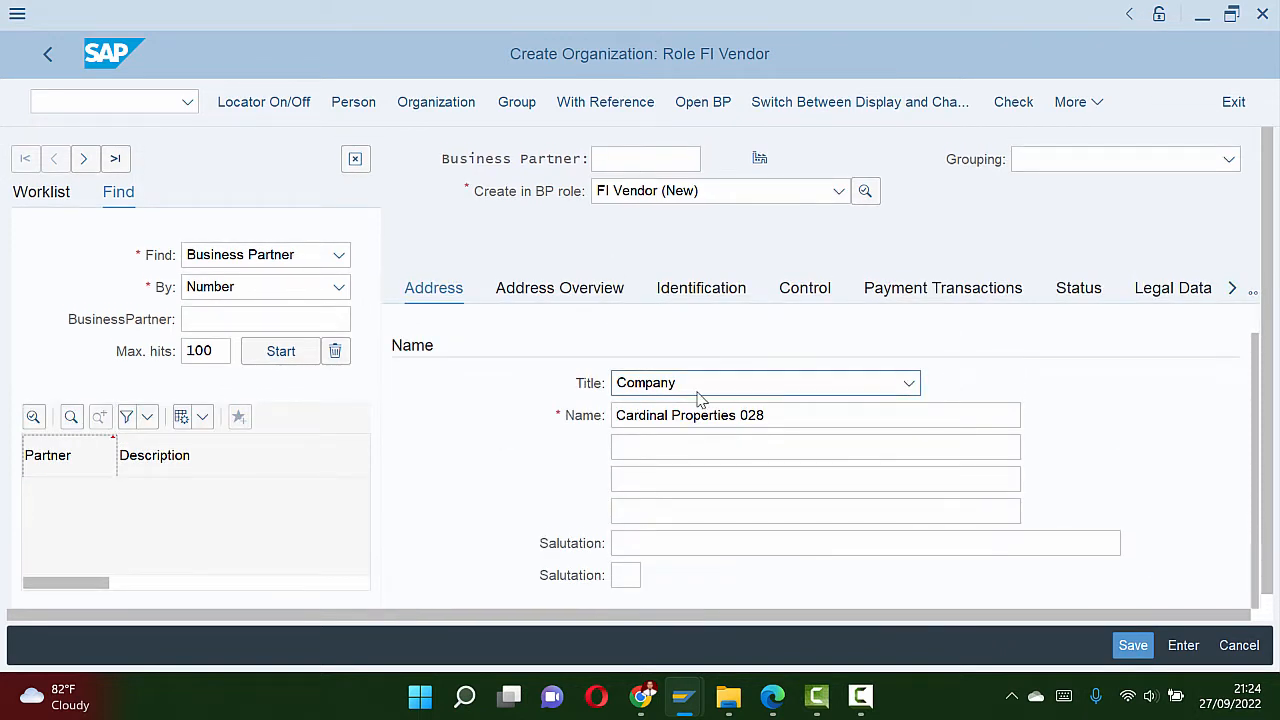
pyautogui.click(688, 418)
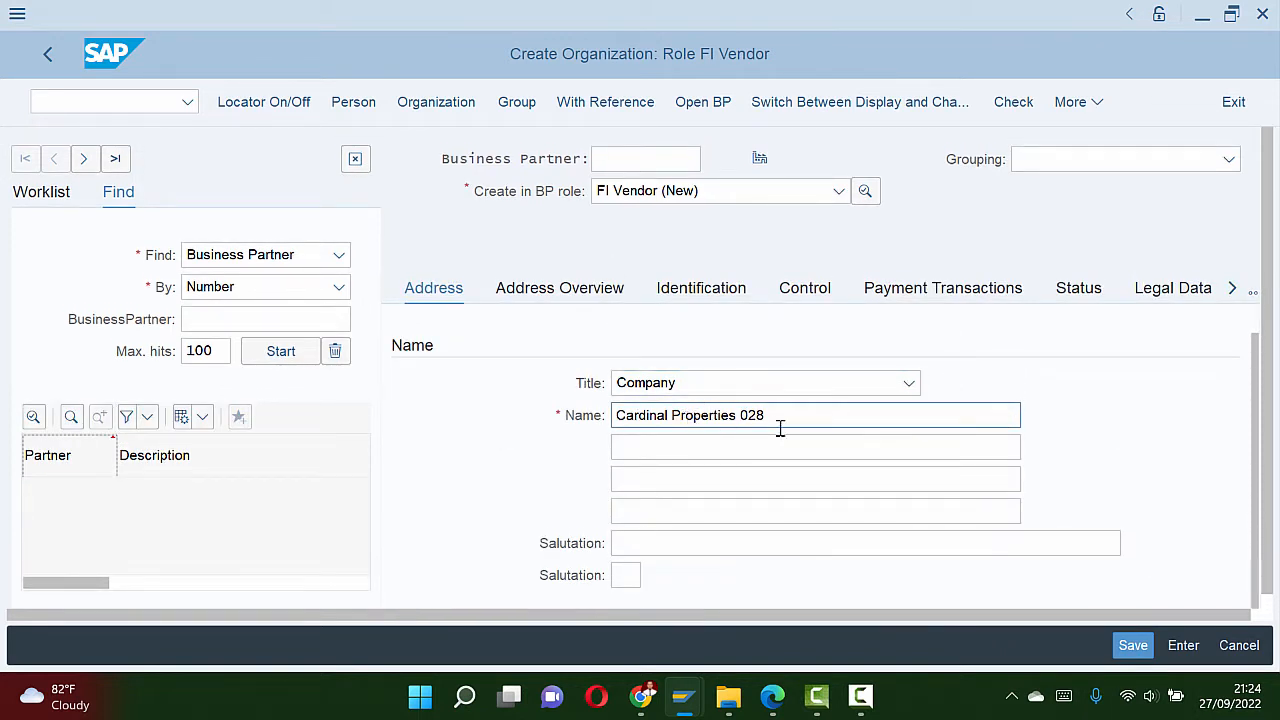
pyautogui.scroll(-3, 787, 424)
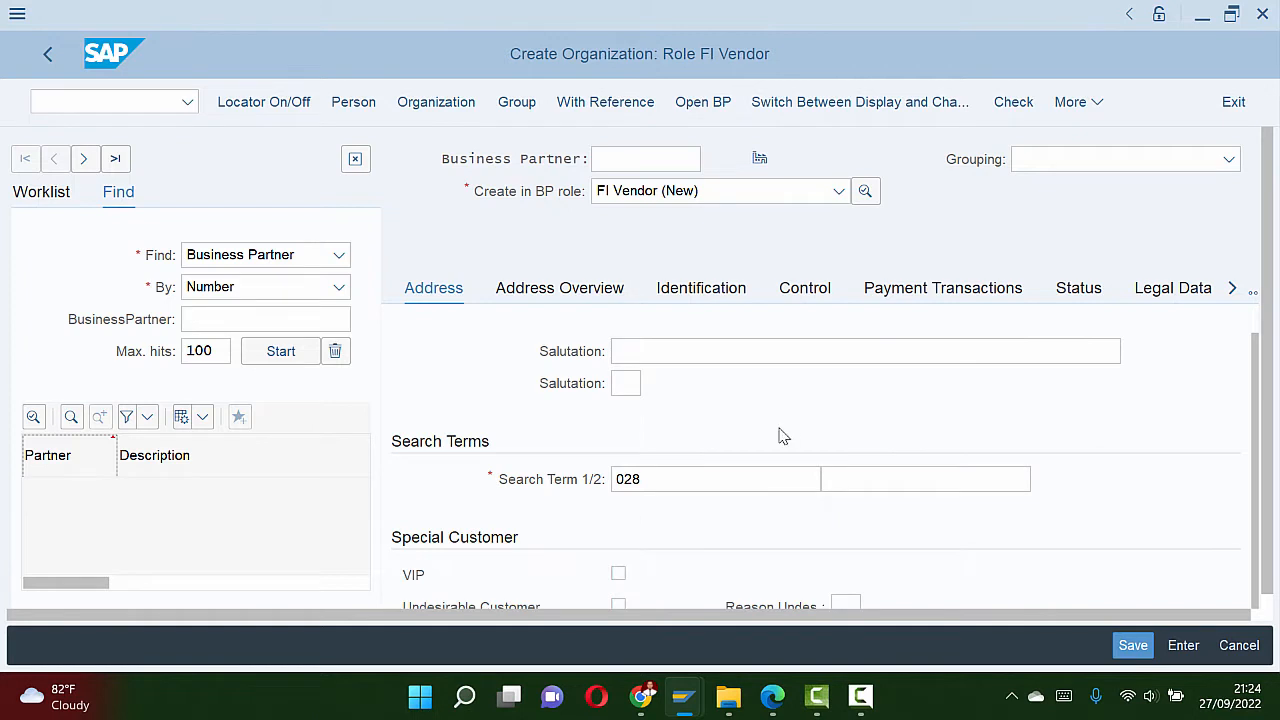
pyautogui.click(680, 483)
pyautogui.scroll(-6, 652, 480)
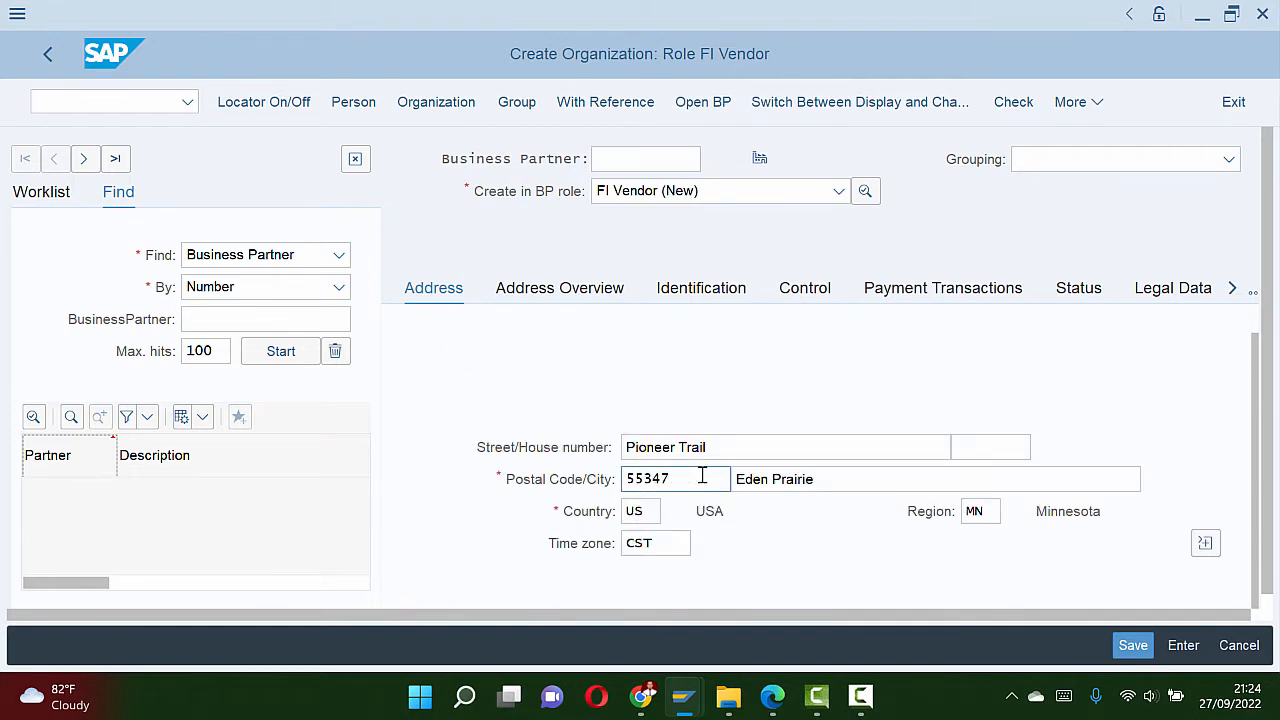
pyautogui.scroll(-2, 735, 541)
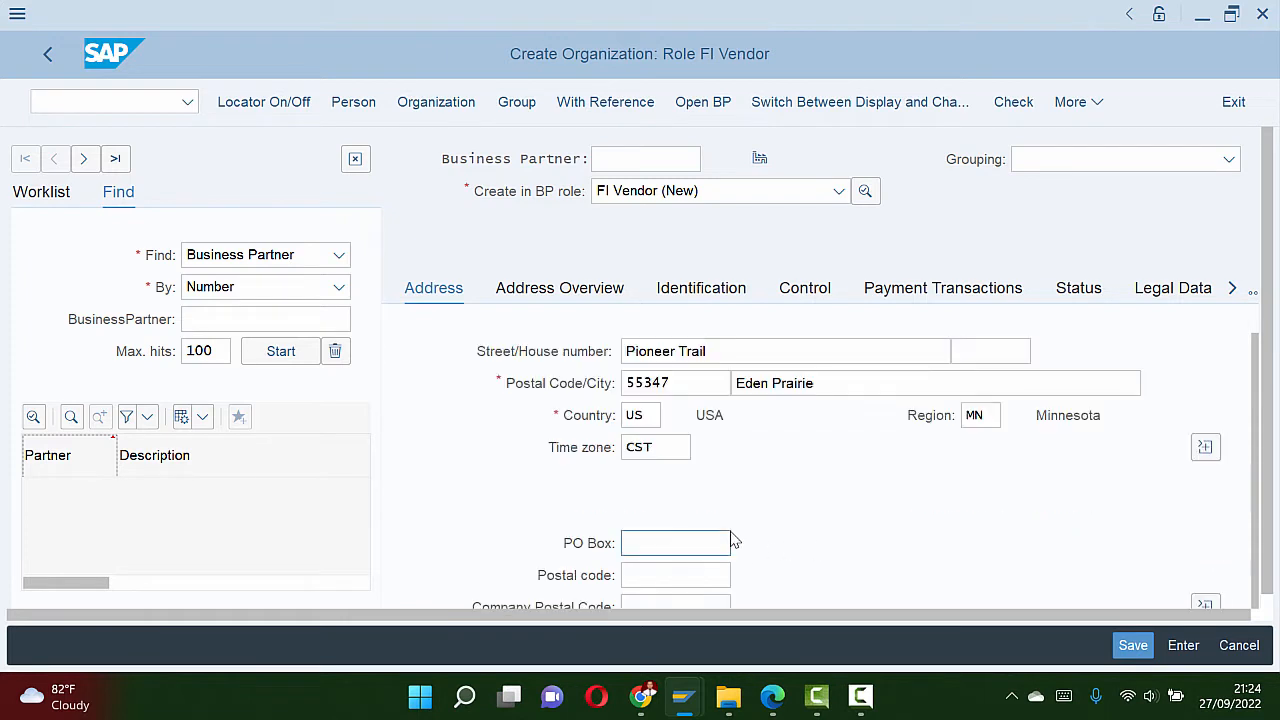
pyautogui.scroll(-4, 743, 483)
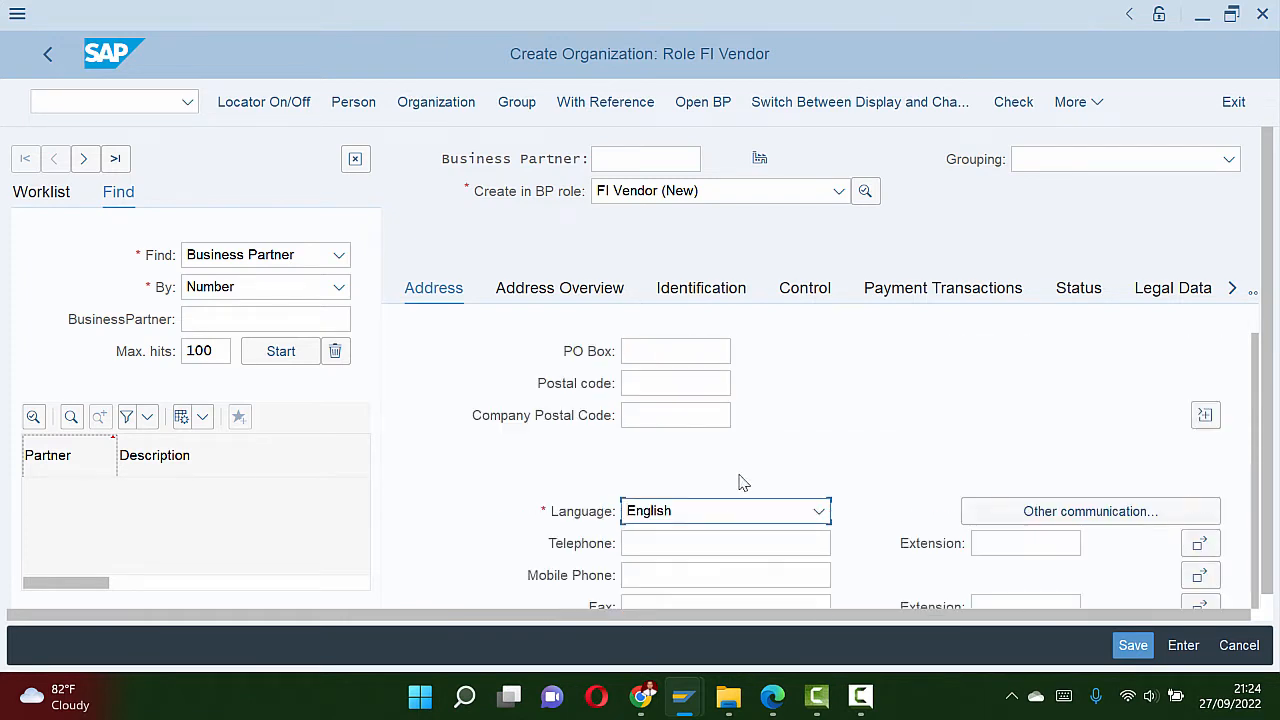
pyautogui.scroll(4, 695, 510)
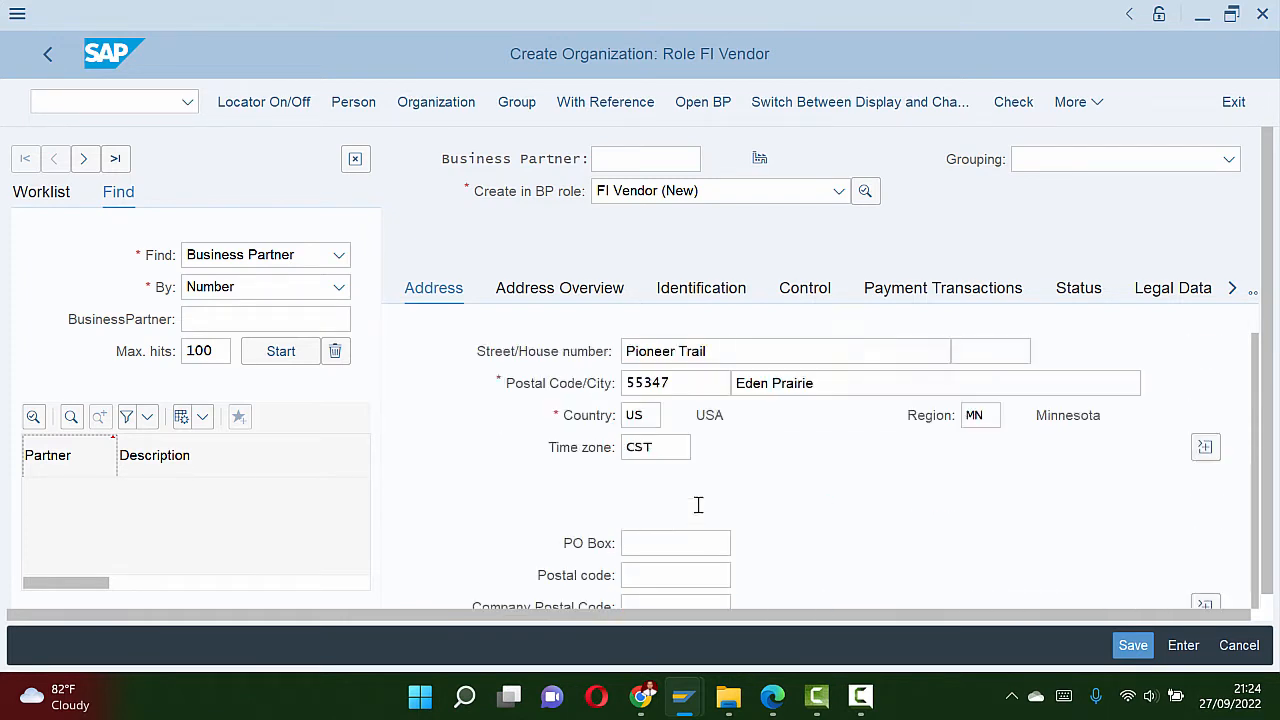
pyautogui.scroll(-4, 766, 506)
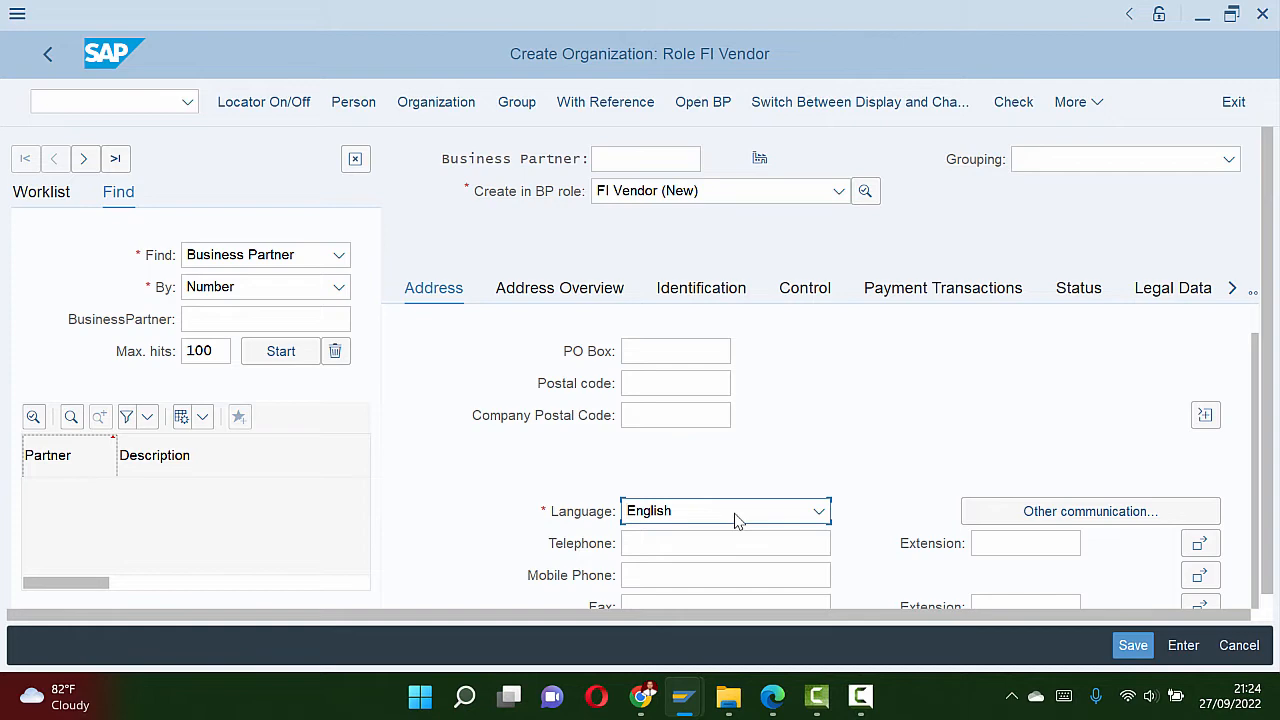
# Step: Check the company code instruction in the case study and open the vendor's company code data in SAP
pyautogui.hotkey('alt', 'Tab')
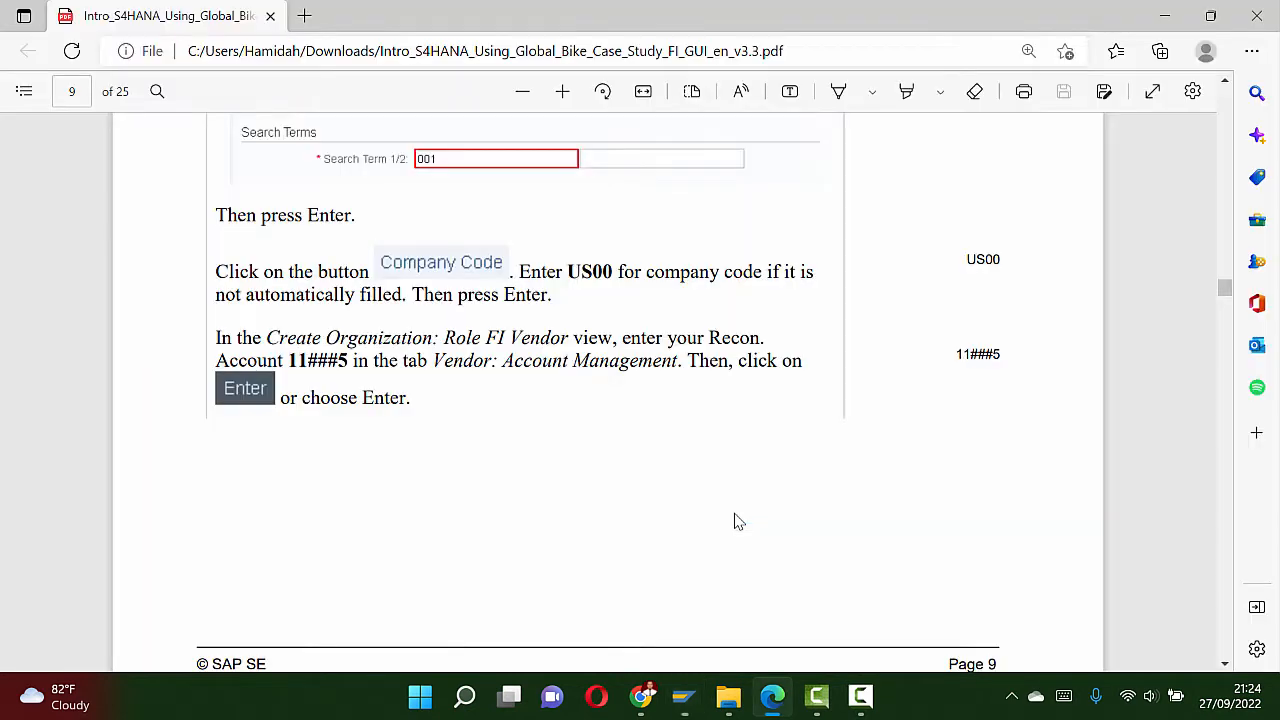
pyautogui.hotkey('alt', 'Tab')
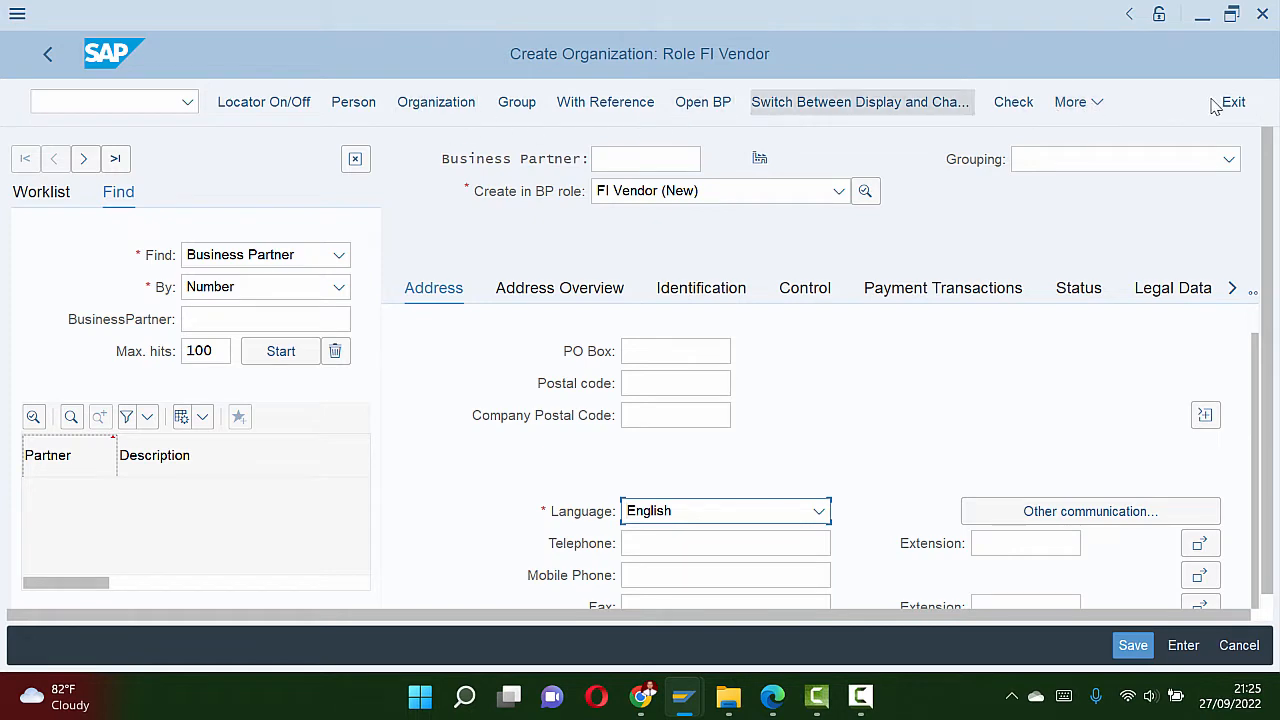
pyautogui.click(1090, 105)
pyautogui.click(1100, 137)
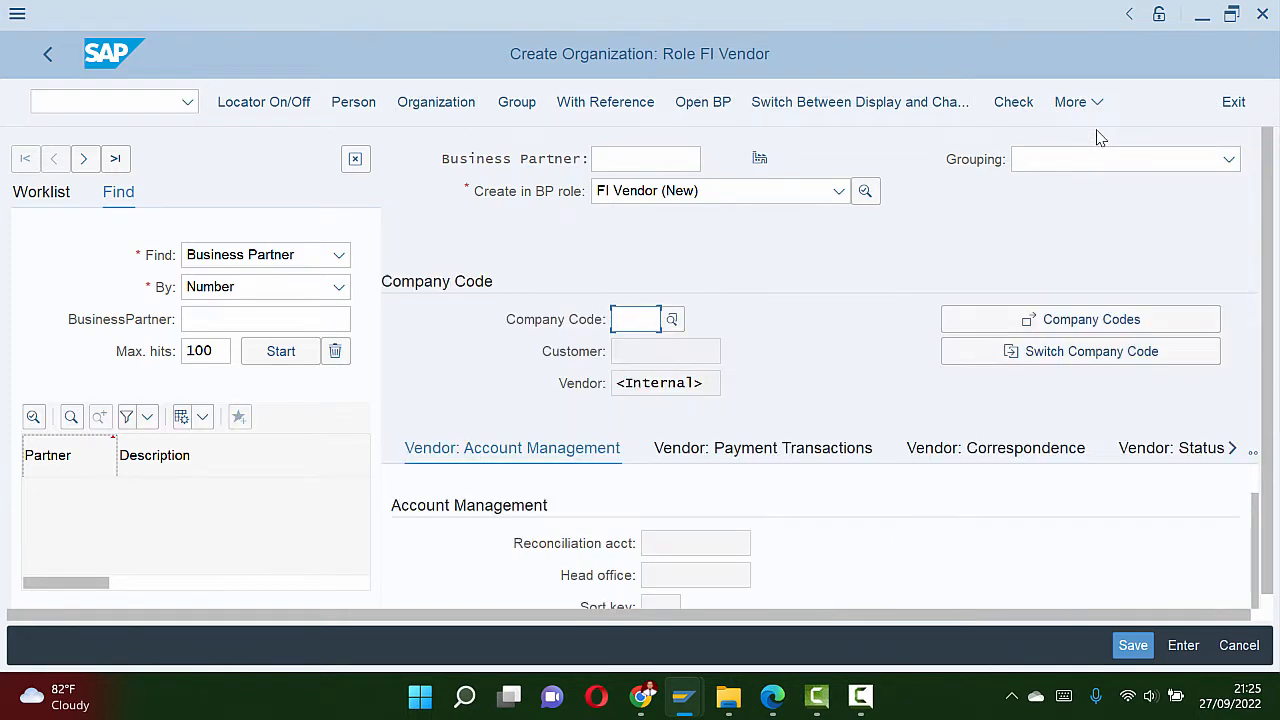
# Step: Assign company code US00 to the vendor and confirm it, then return to the case study for the reconciliation account instruction
pyautogui.hotkey('alt', 'Tab')
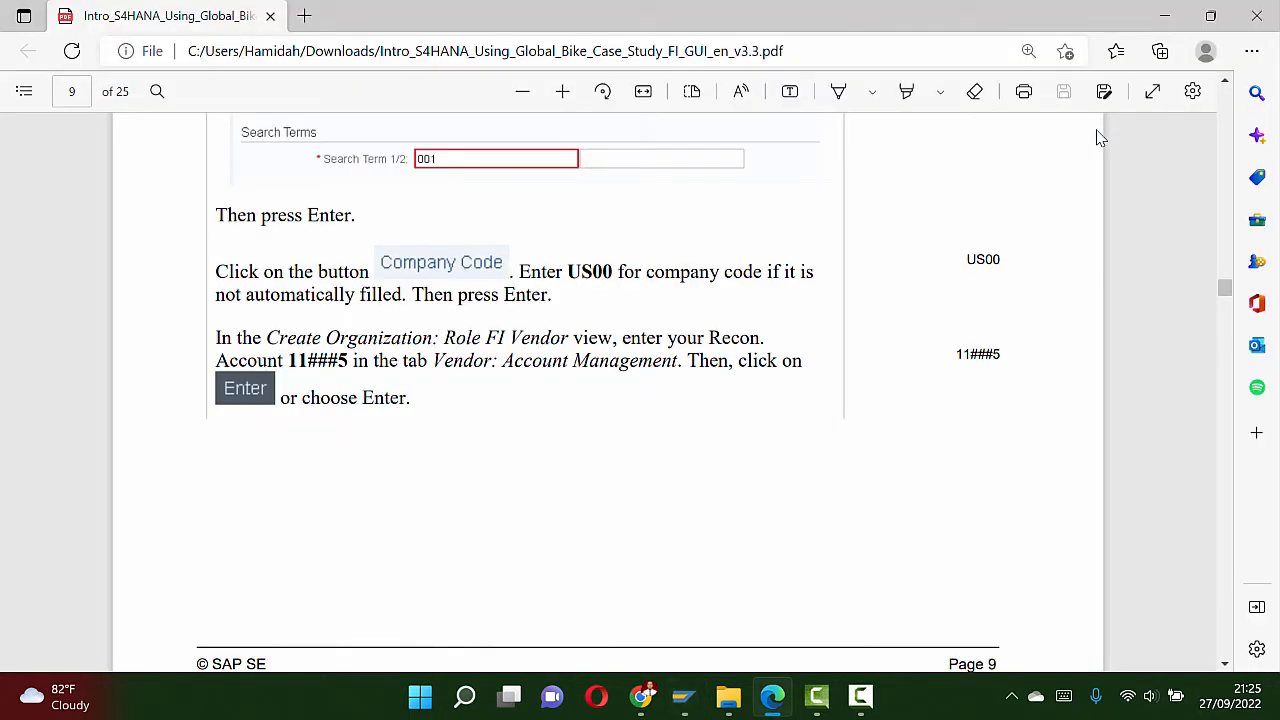
pyautogui.hotkey('alt', 'Tab')
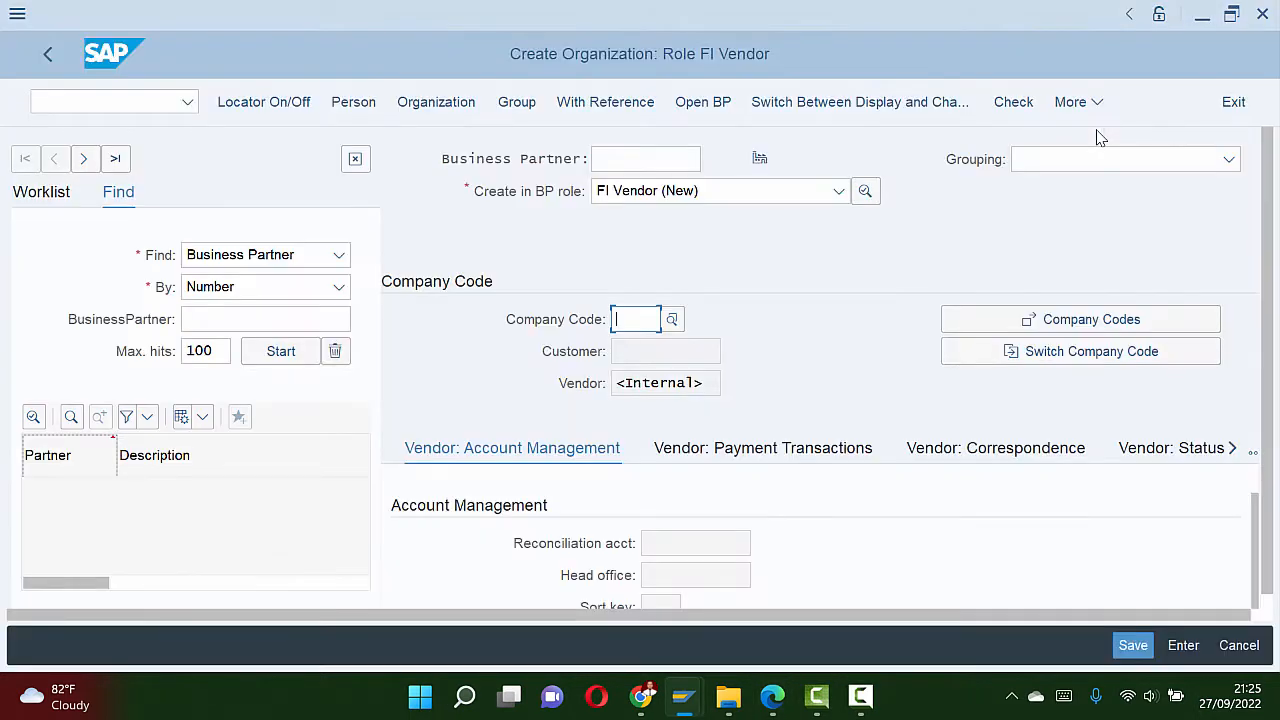
pyautogui.write('us')
pyautogui.press('BackSpace')
pyautogui.press('BackSpace')
pyautogui.press('BackSpace')
pyautogui.press('BackSpace')
pyautogui.write('us00')
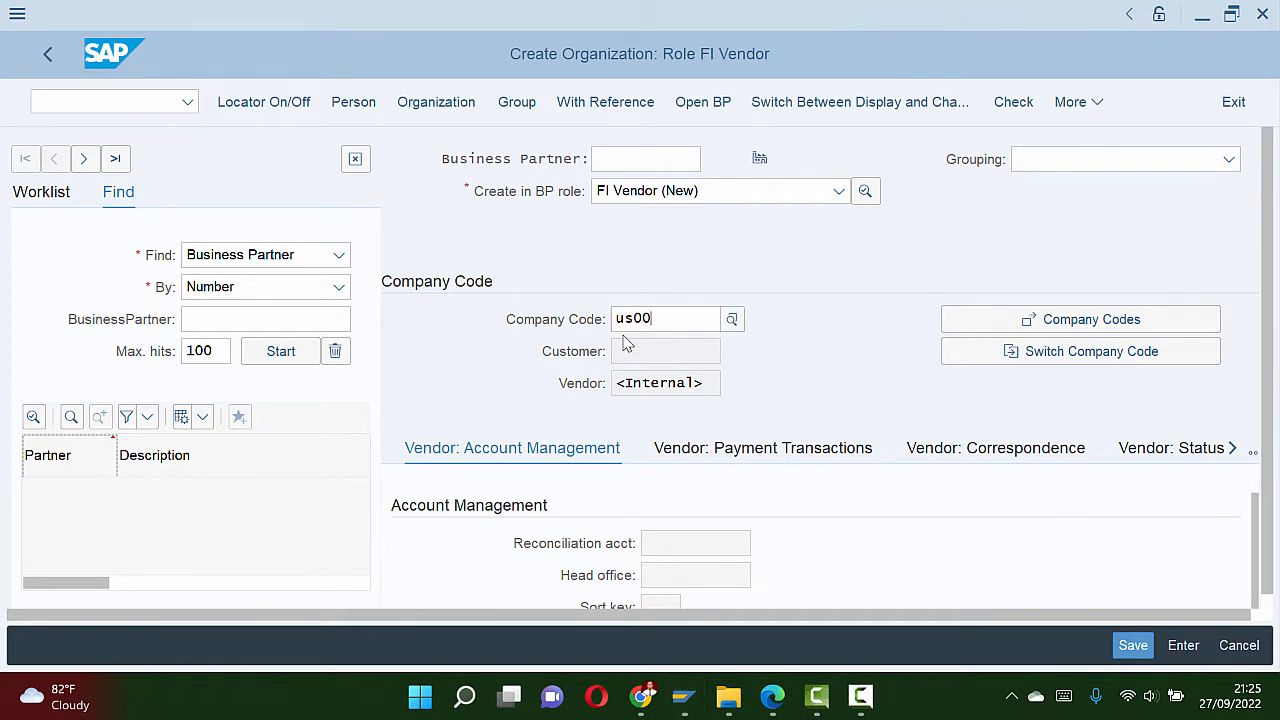
pyautogui.press('Return')
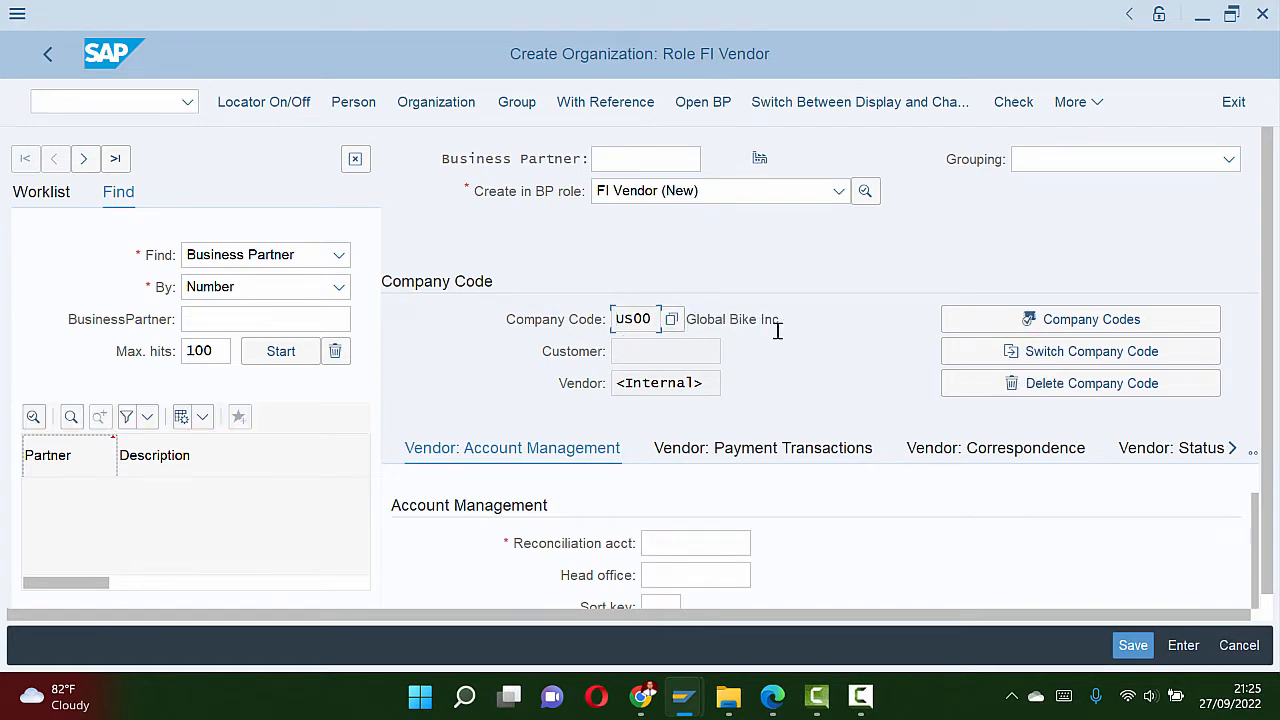
pyautogui.hotkey('alt', 'Tab')
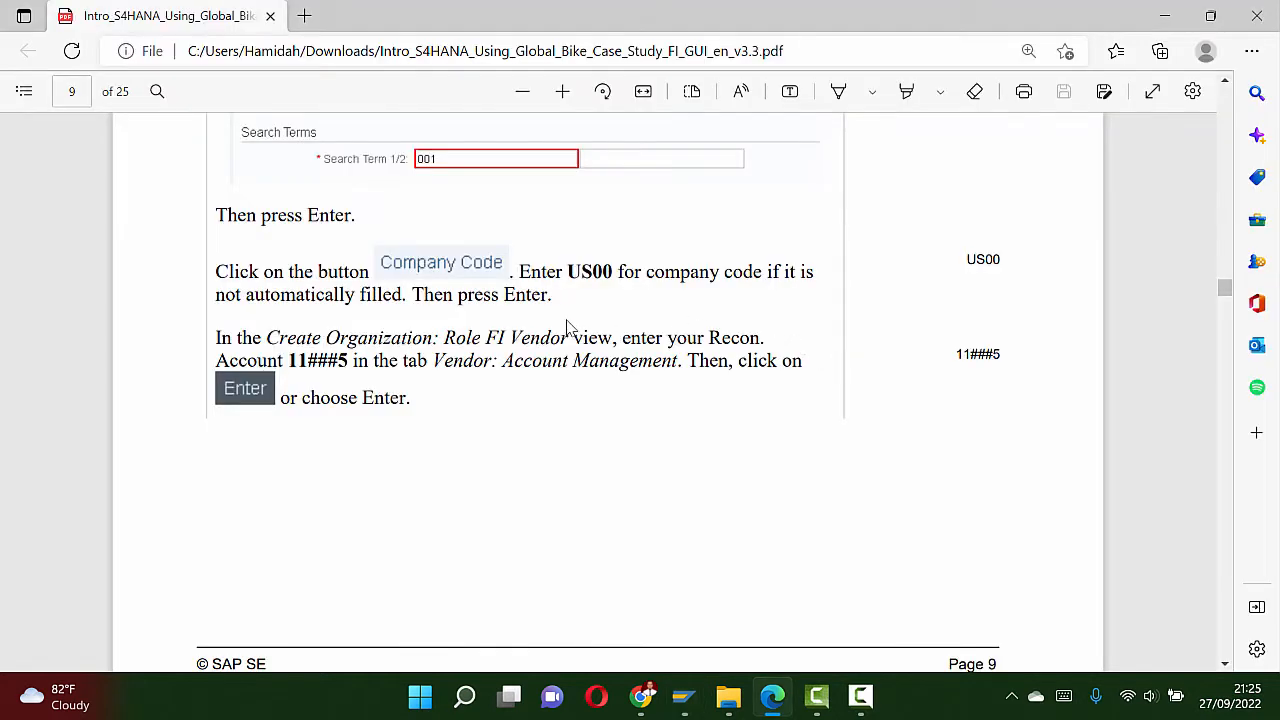
# Step: Check the reconciliation account instruction in the case study and enter 110285 as the vendor's reconciliation account in SAP
pyautogui.scroll(-1, 537, 360)
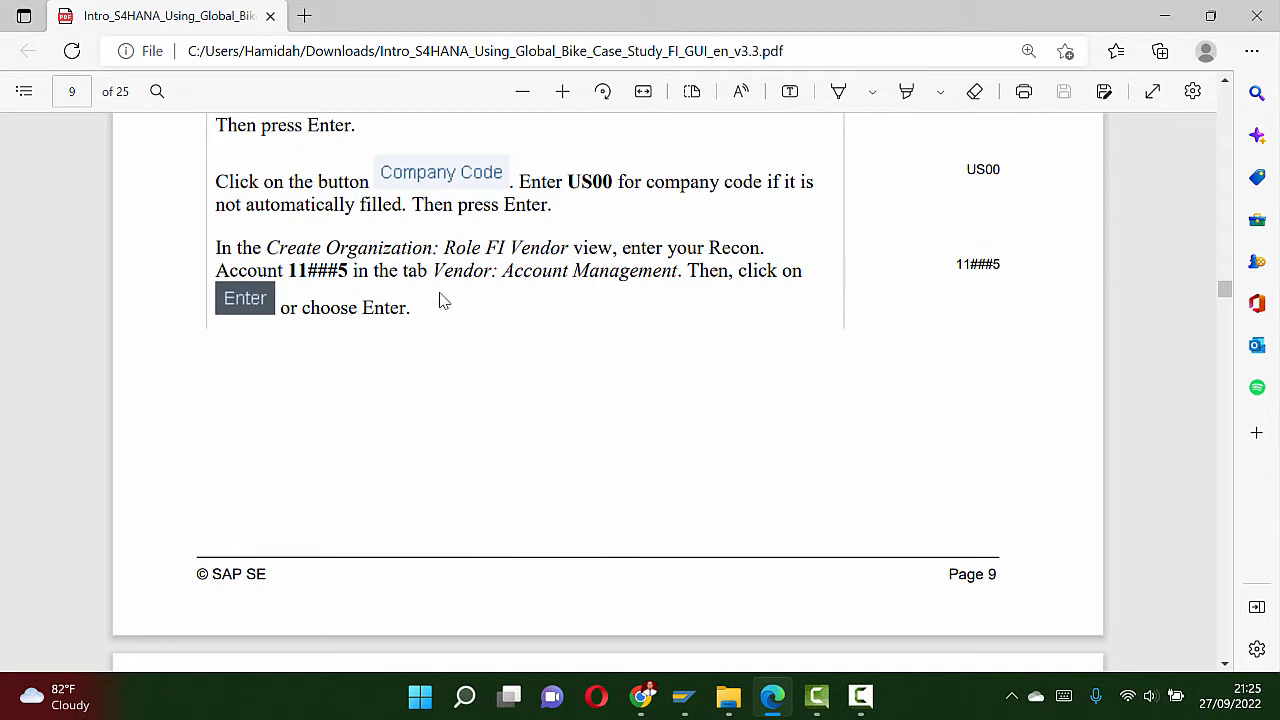
pyautogui.hotkey('alt', 'Tab')
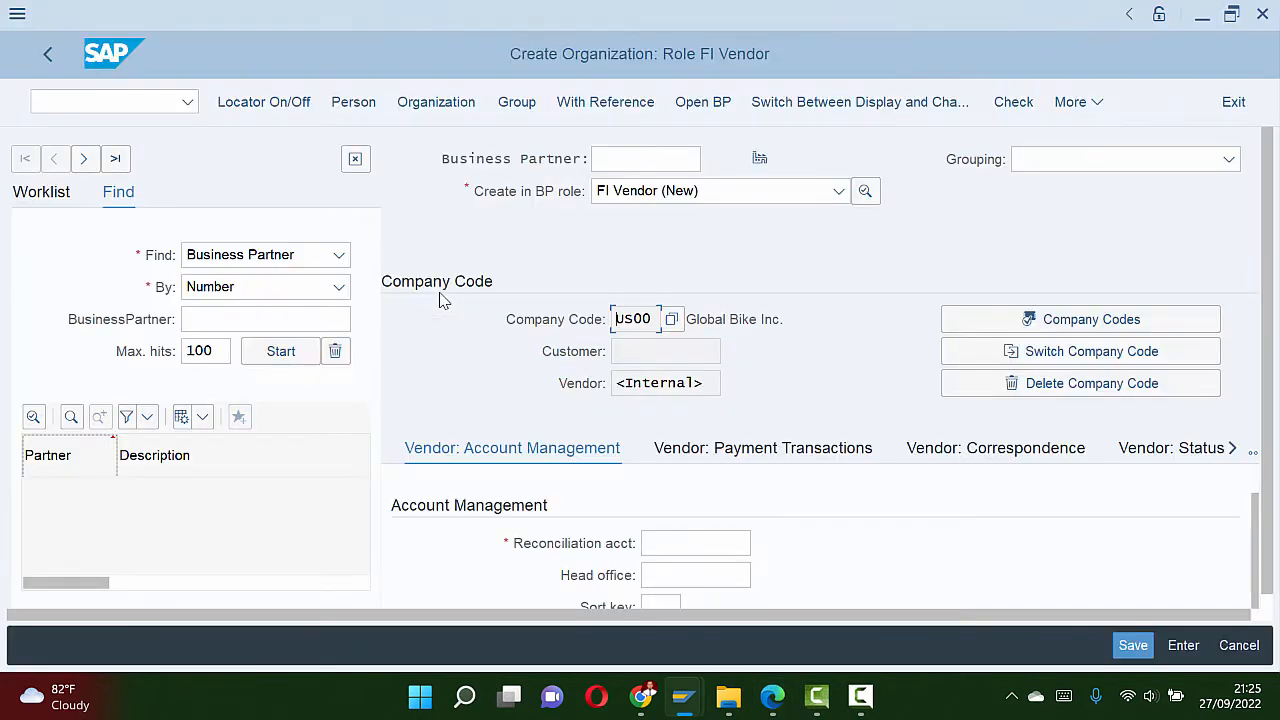
pyautogui.scroll(-1, 600, 400)
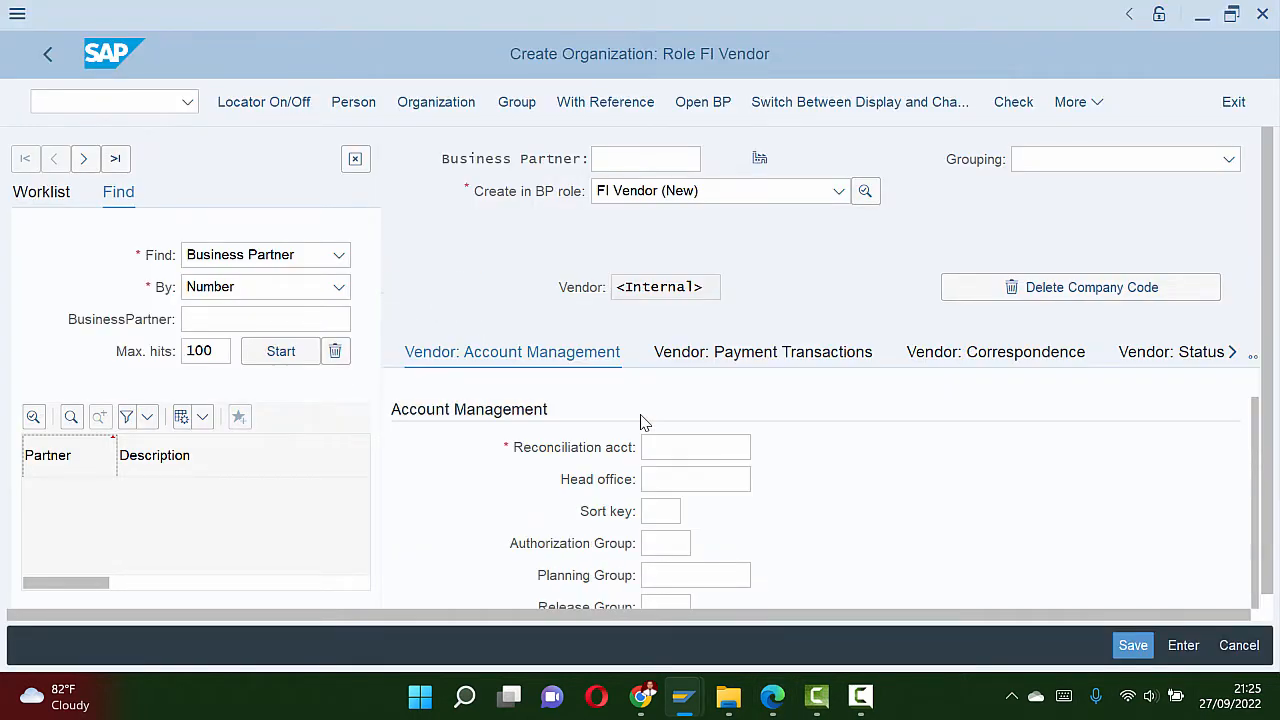
pyautogui.hotkey('alt', 'Tab')
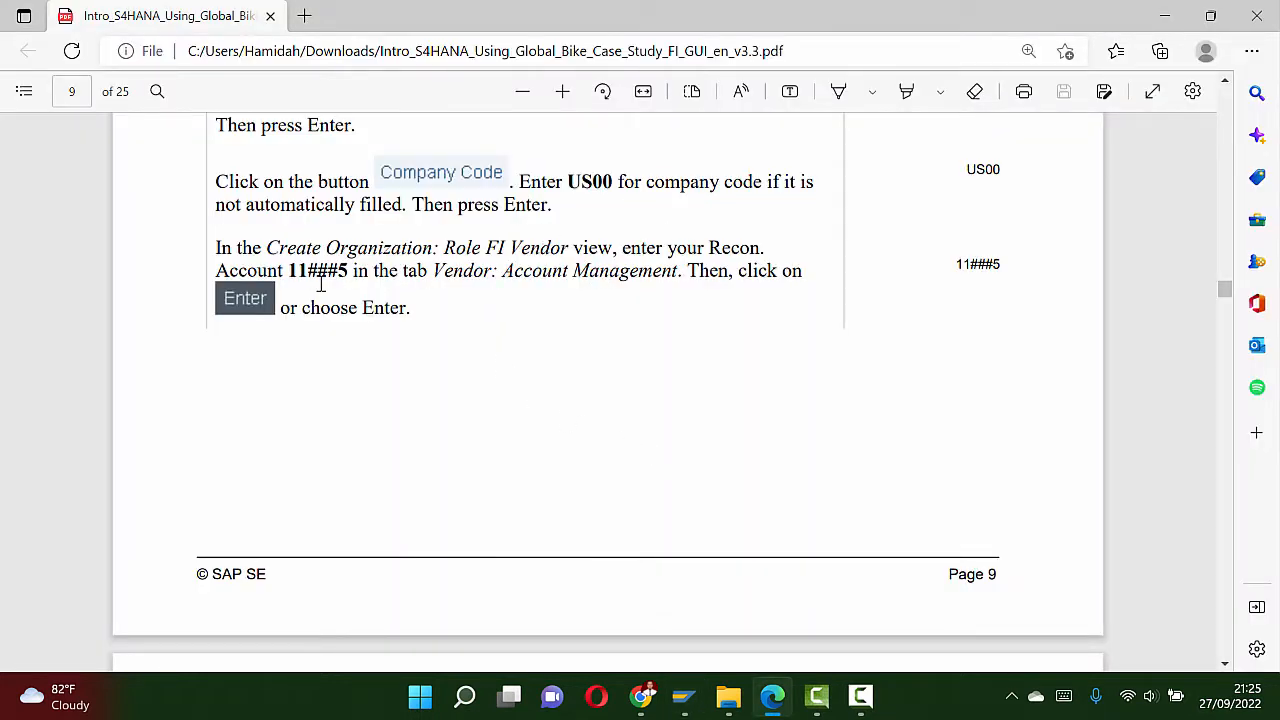
pyautogui.hotkey('alt', 'Tab')
pyautogui.click(660, 446)
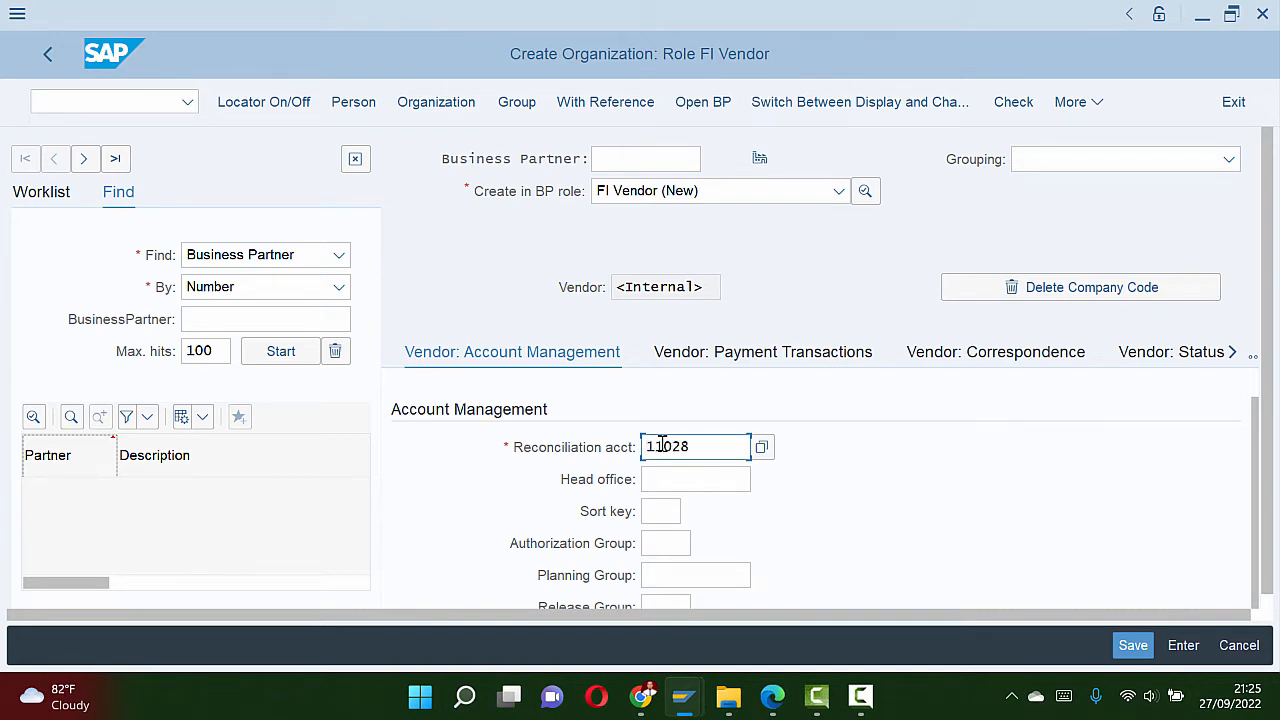
pyautogui.hotkey('alt', 'Tab')
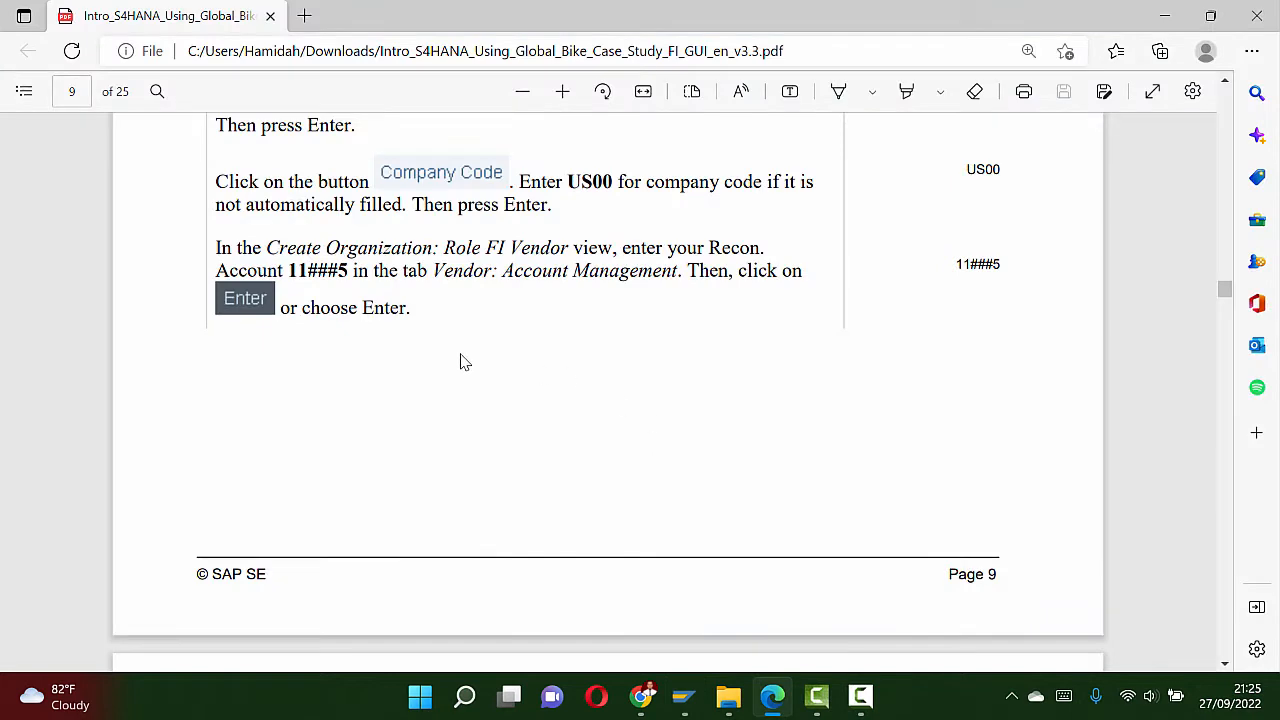
pyautogui.hotkey('alt', 'Tab')
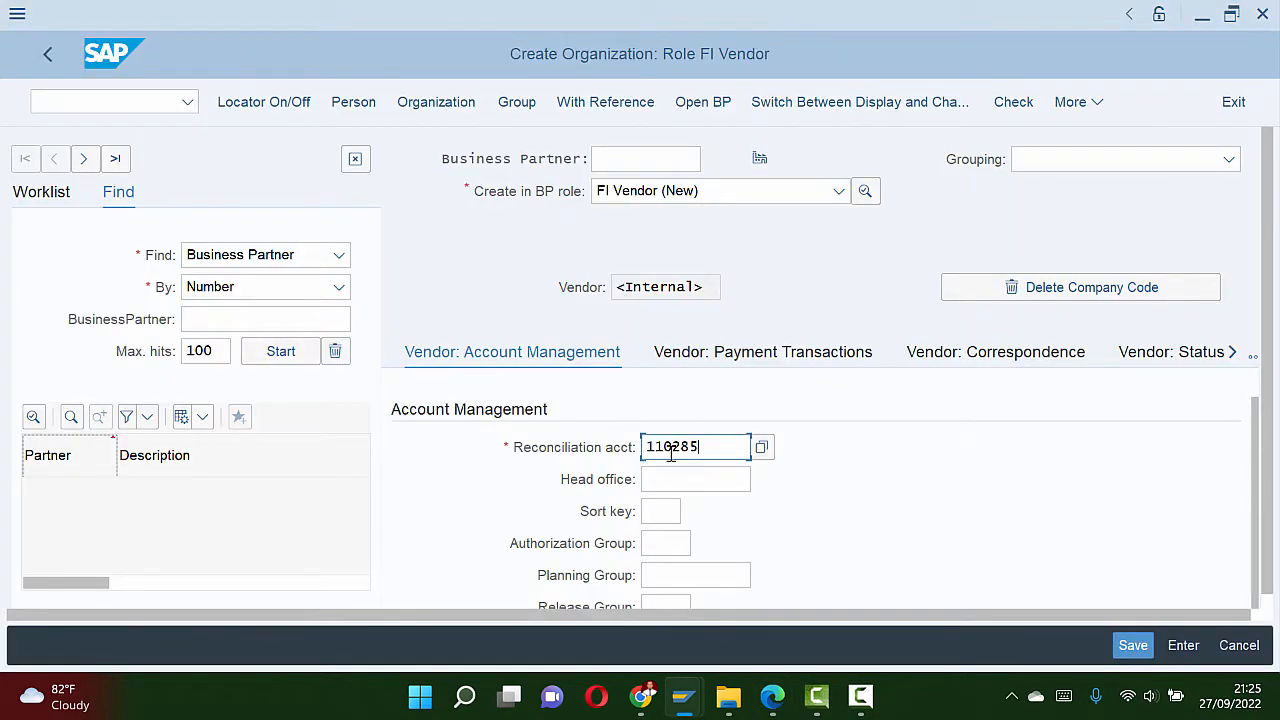
# Step: Recheck the account management instruction in the case study and confirm the vendor's reconciliation account entry in SAP
pyautogui.hotkey('alt', 'Tab')
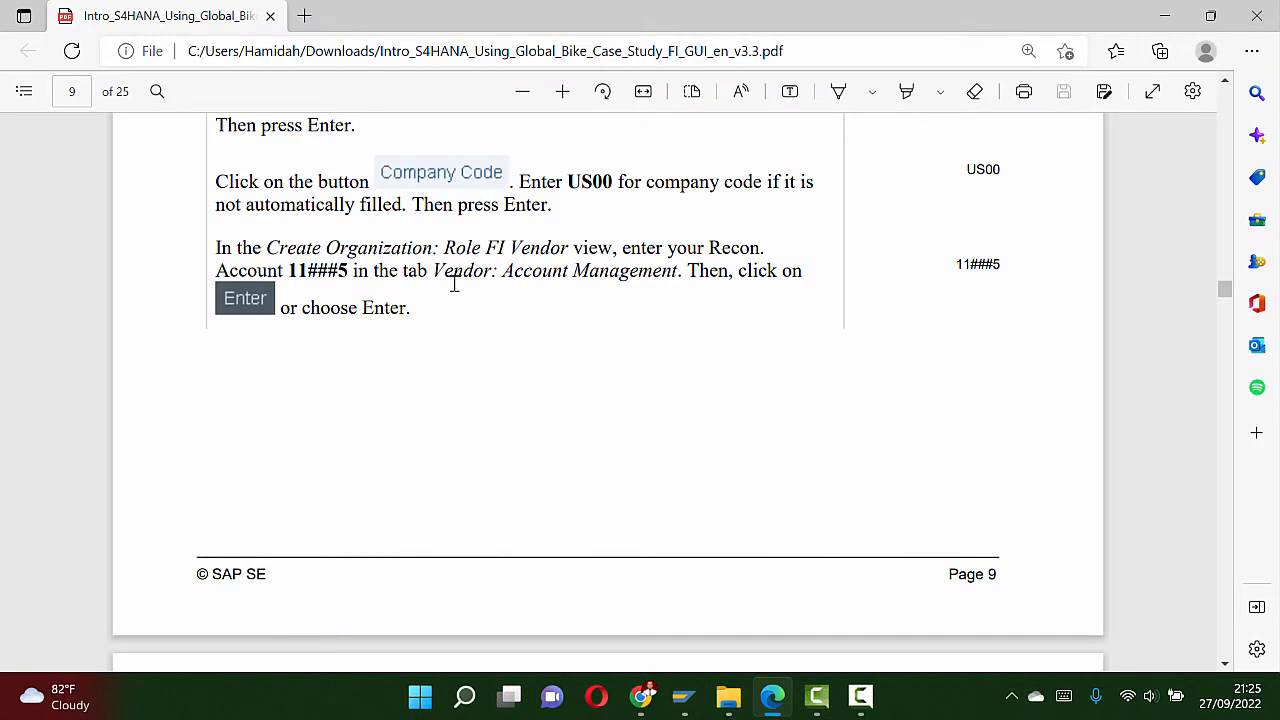
pyautogui.hotkey('alt', 'Tab')
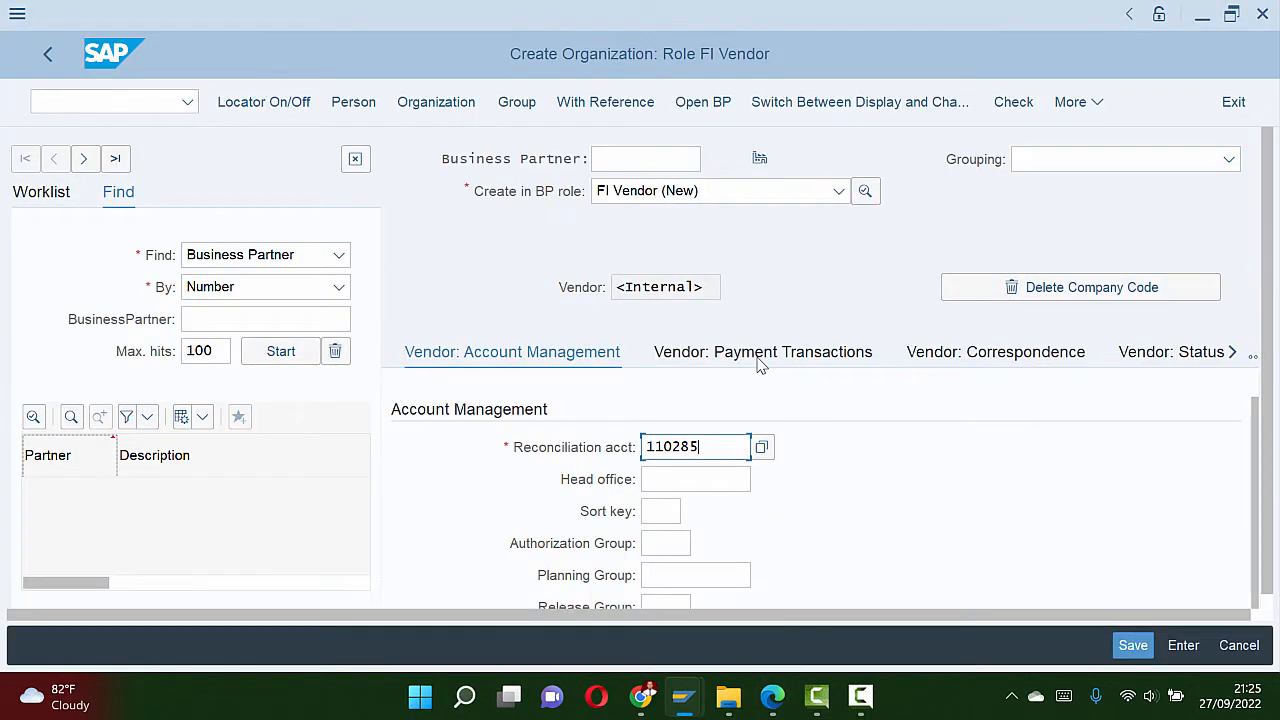
pyautogui.hotkey('alt', 'Tab')
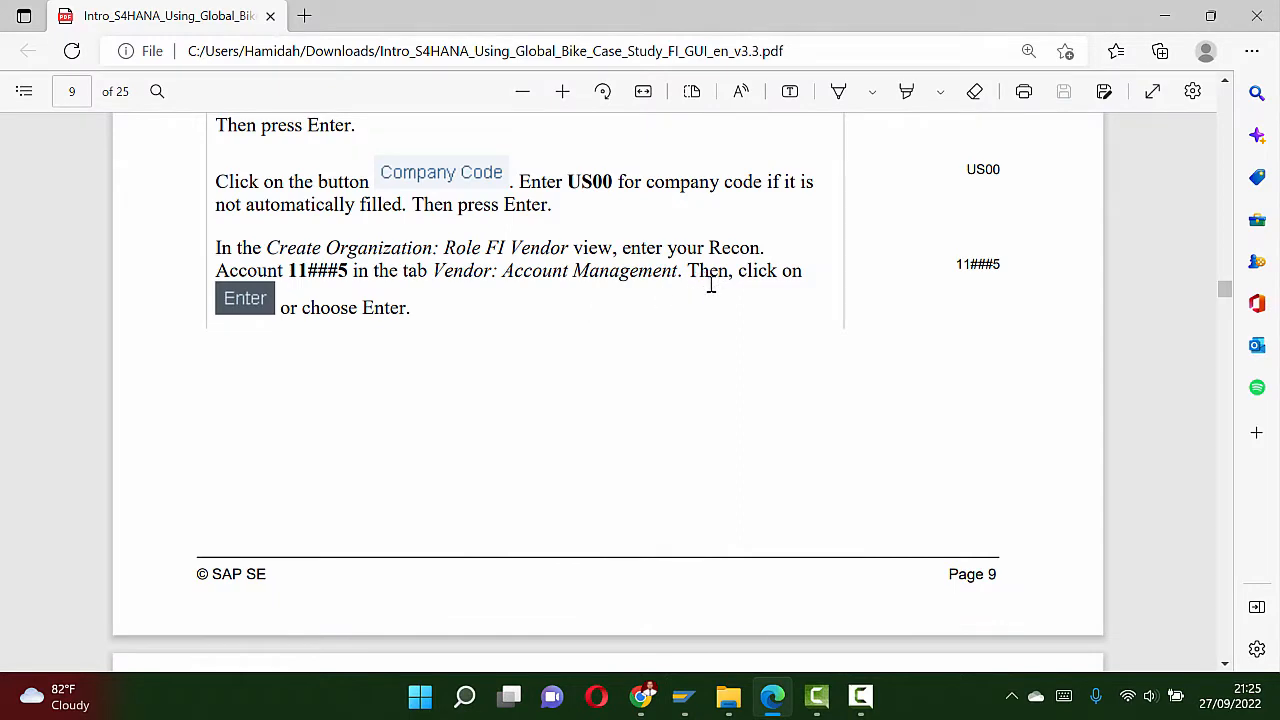
pyautogui.hotkey('alt', 'Tab')
pyautogui.press('Return')
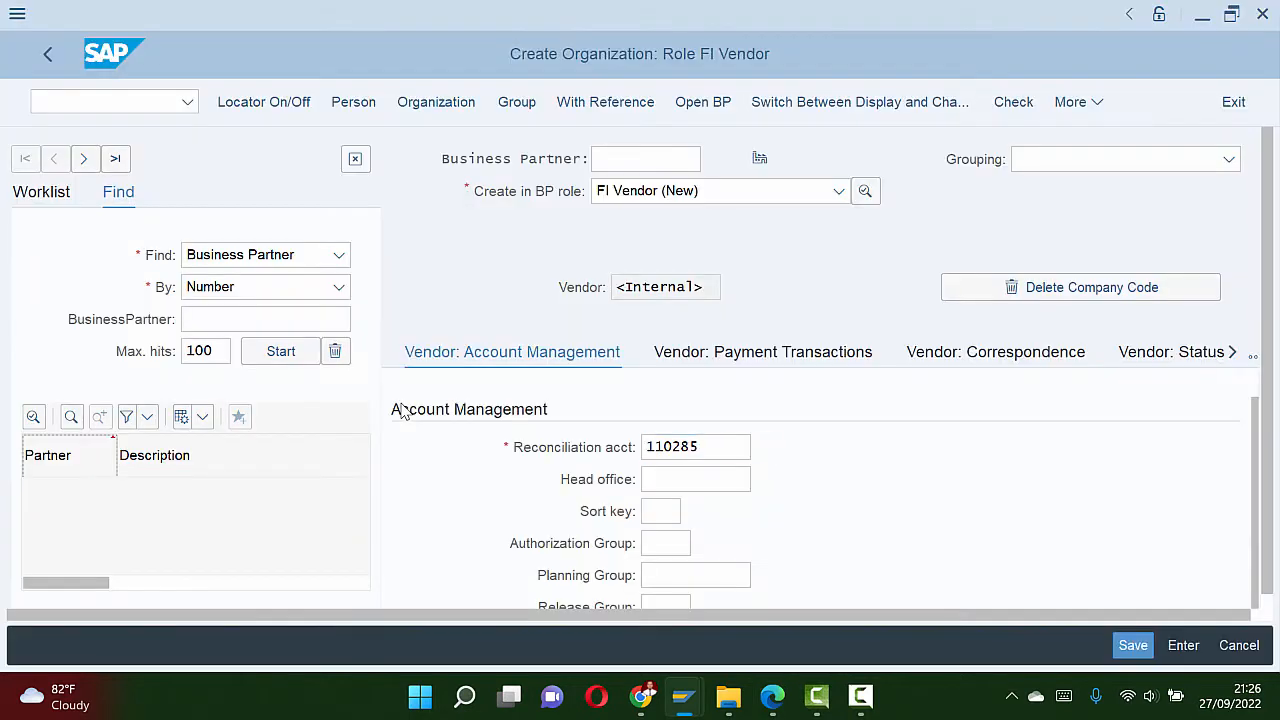
pyautogui.hotkey('alt', 'Tab')
pyautogui.hotkey('alt', 'Tab')
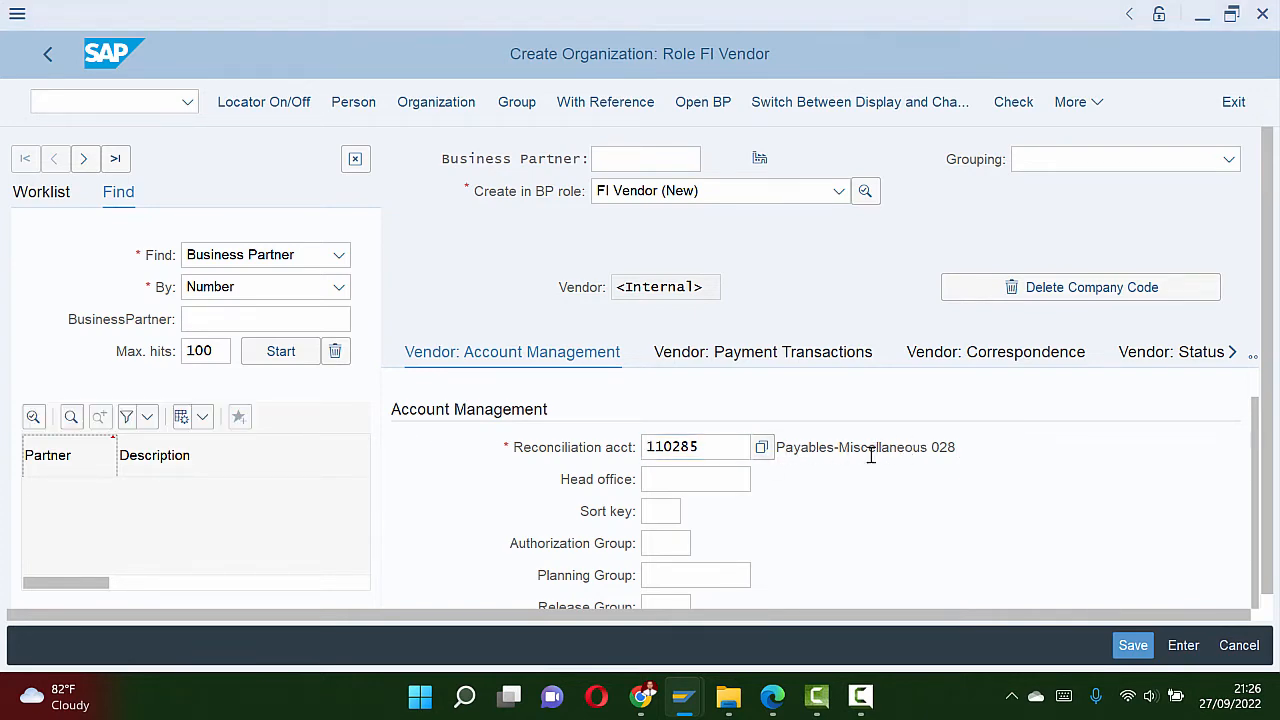
# Step: Read the payment terms instruction on page 10 of the case study and open the vendor's payment transactions data in SAP
pyautogui.hotkey('alt', 'Tab')
pyautogui.hotkey('alt', 'Tab')
pyautogui.hotkey('alt', 'Tab')
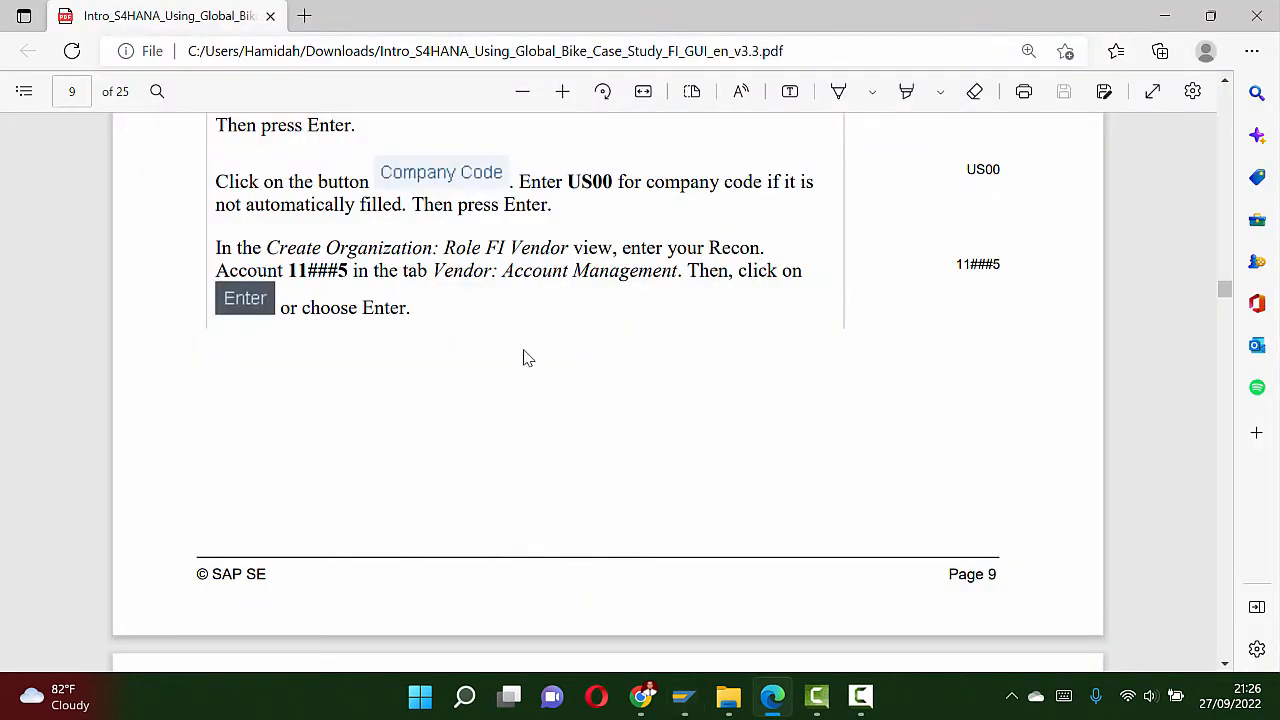
pyautogui.scroll(-6, 527, 358)
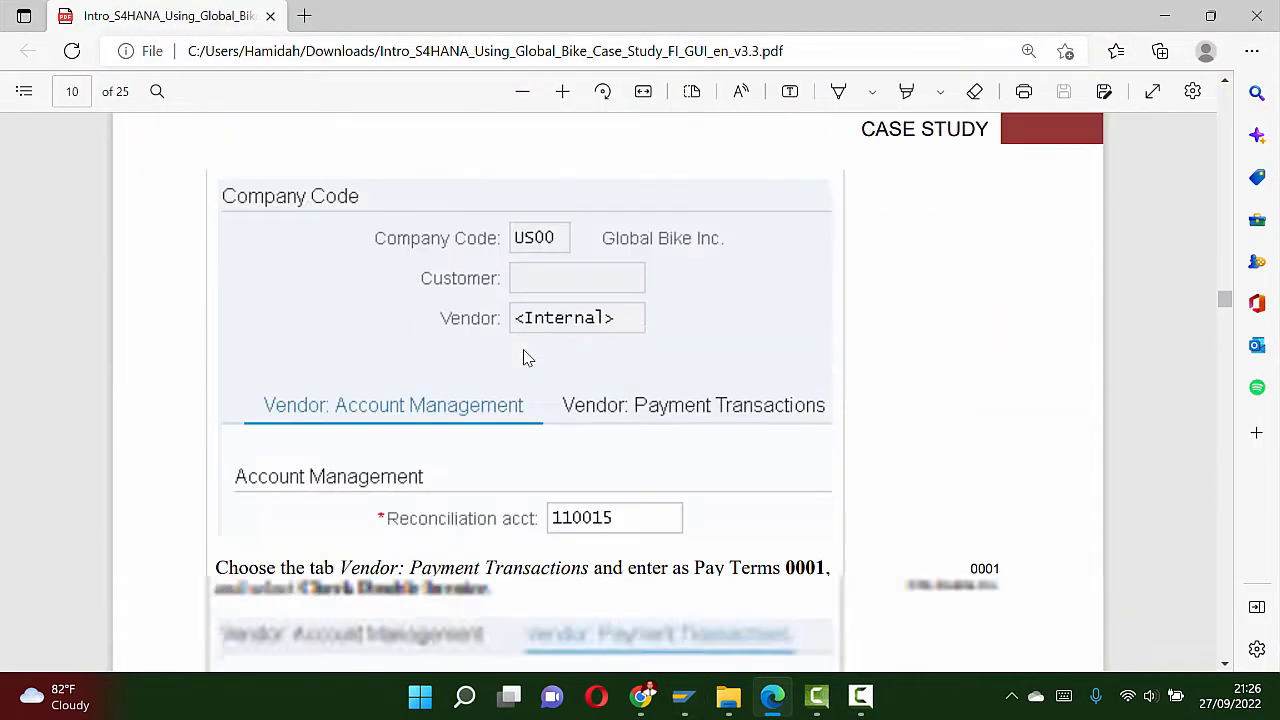
pyautogui.scroll(-3, 527, 358)
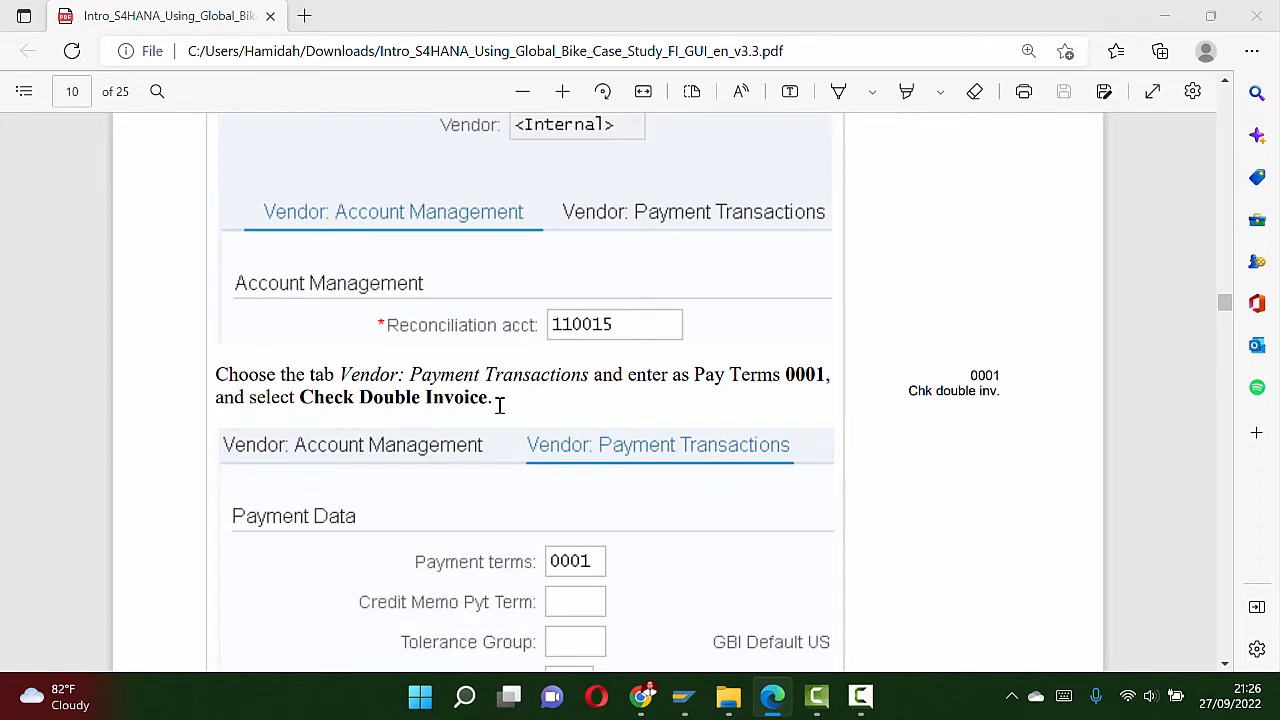
pyautogui.hotkey('alt', 'Tab')
pyautogui.click(754, 353)
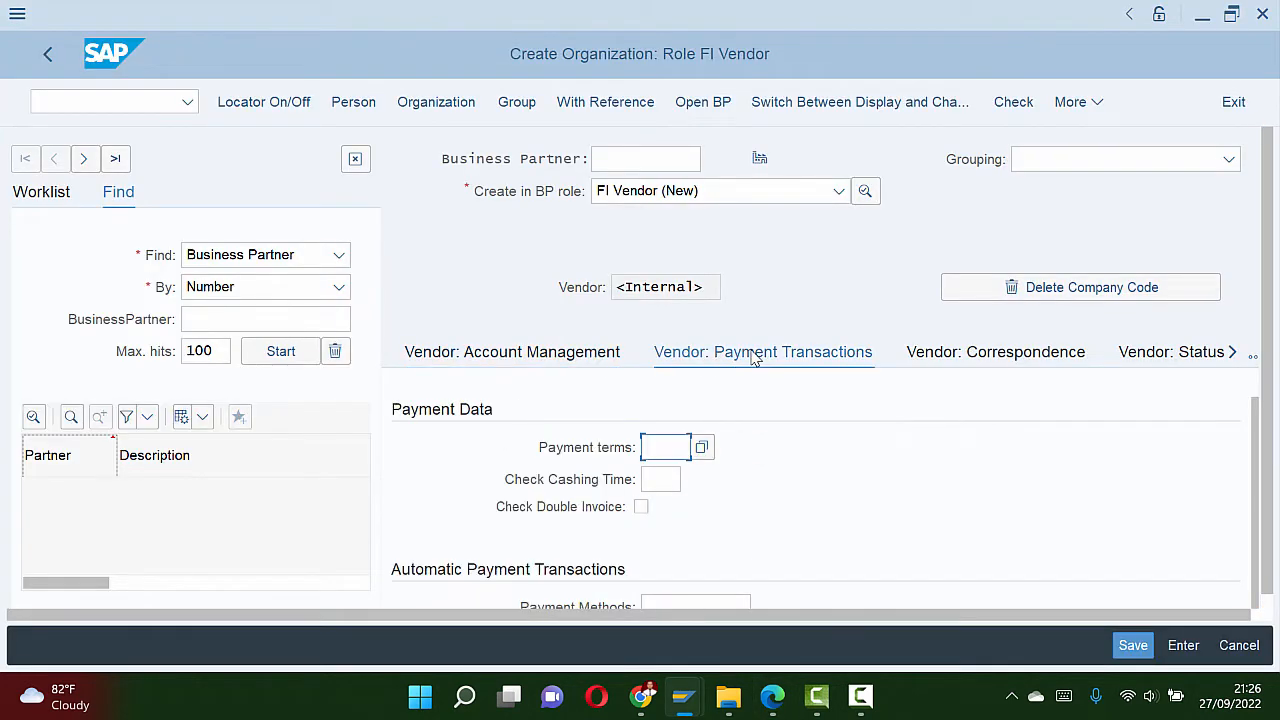
# Step: Set the vendor's payment terms to 0001, Payable immediately Due net, from the list of possible values
pyautogui.hotkey('alt', 'Tab')
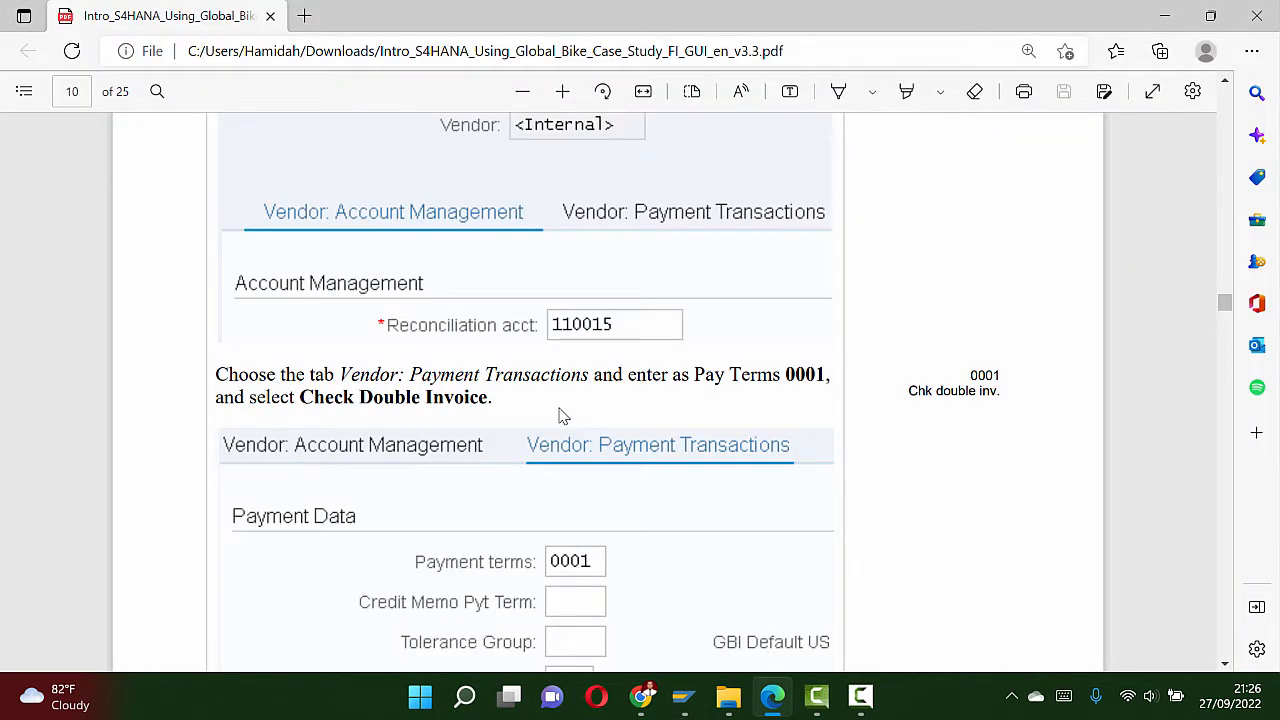
pyautogui.scroll(-1, 560, 417)
pyautogui.hotkey('alt', 'Tab')
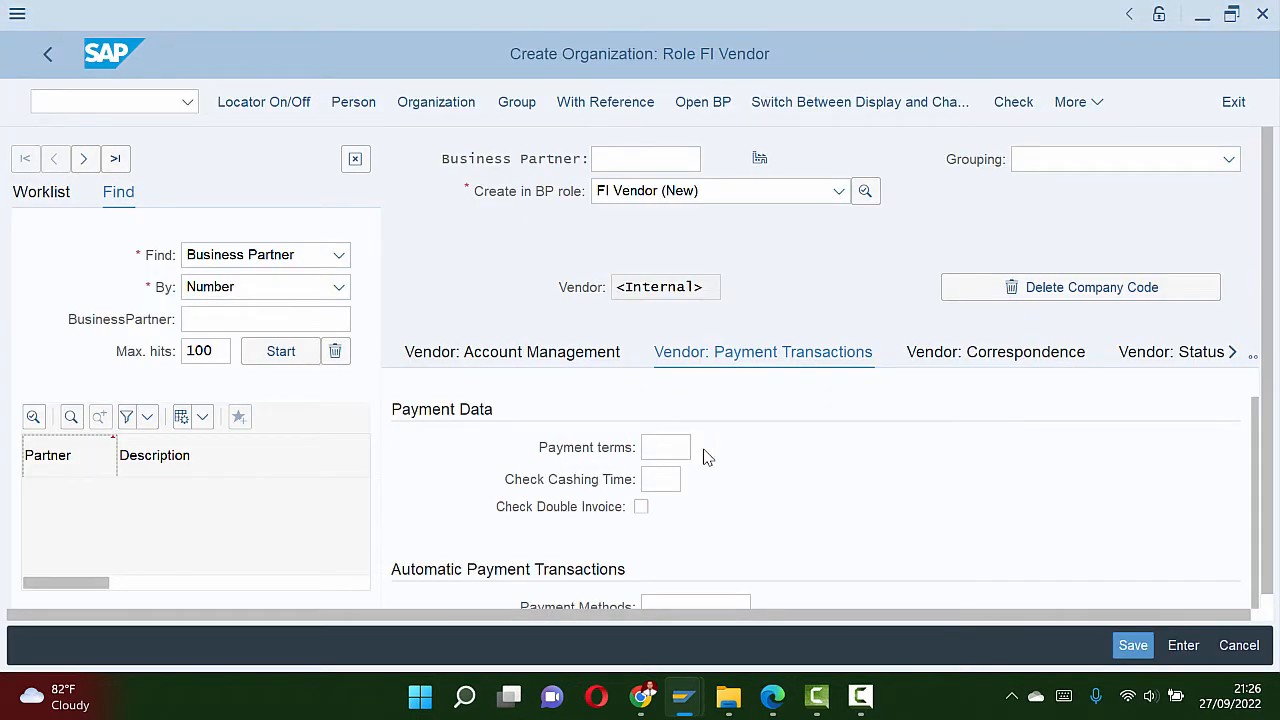
pyautogui.press('F4')
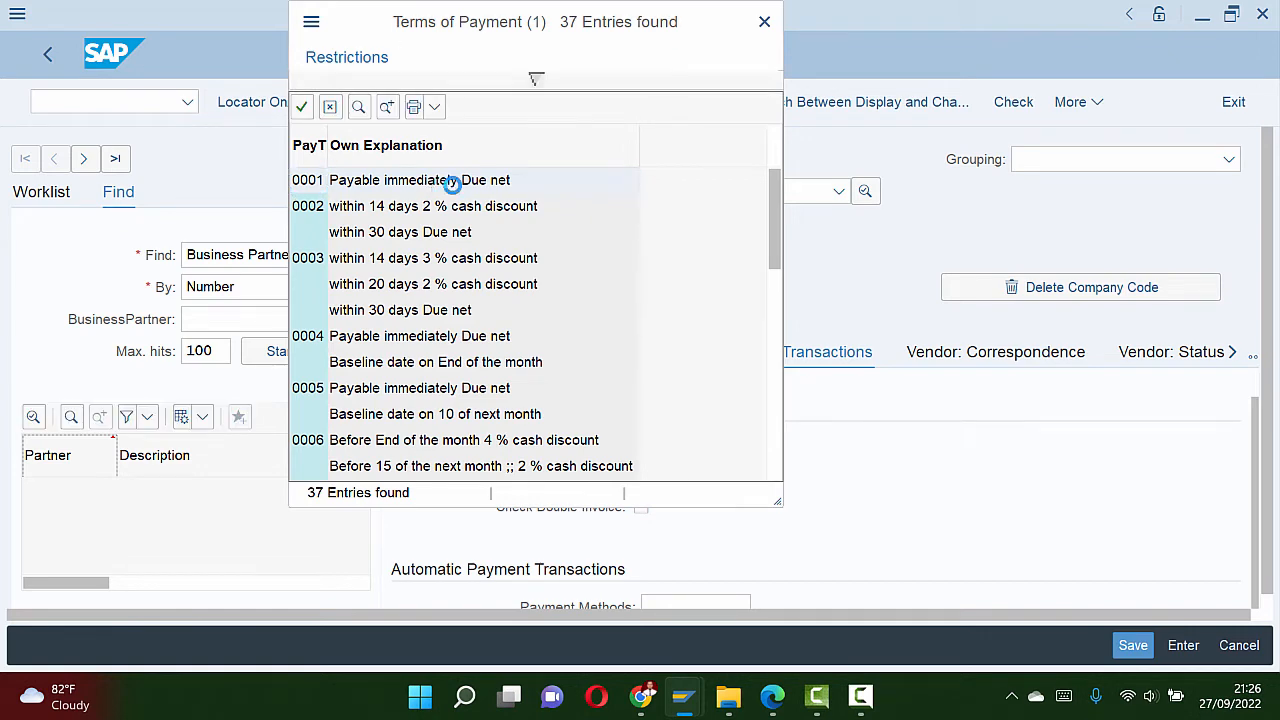
pyautogui.doubleClick(450, 182)
pyautogui.hotkey('alt', 'Tab')
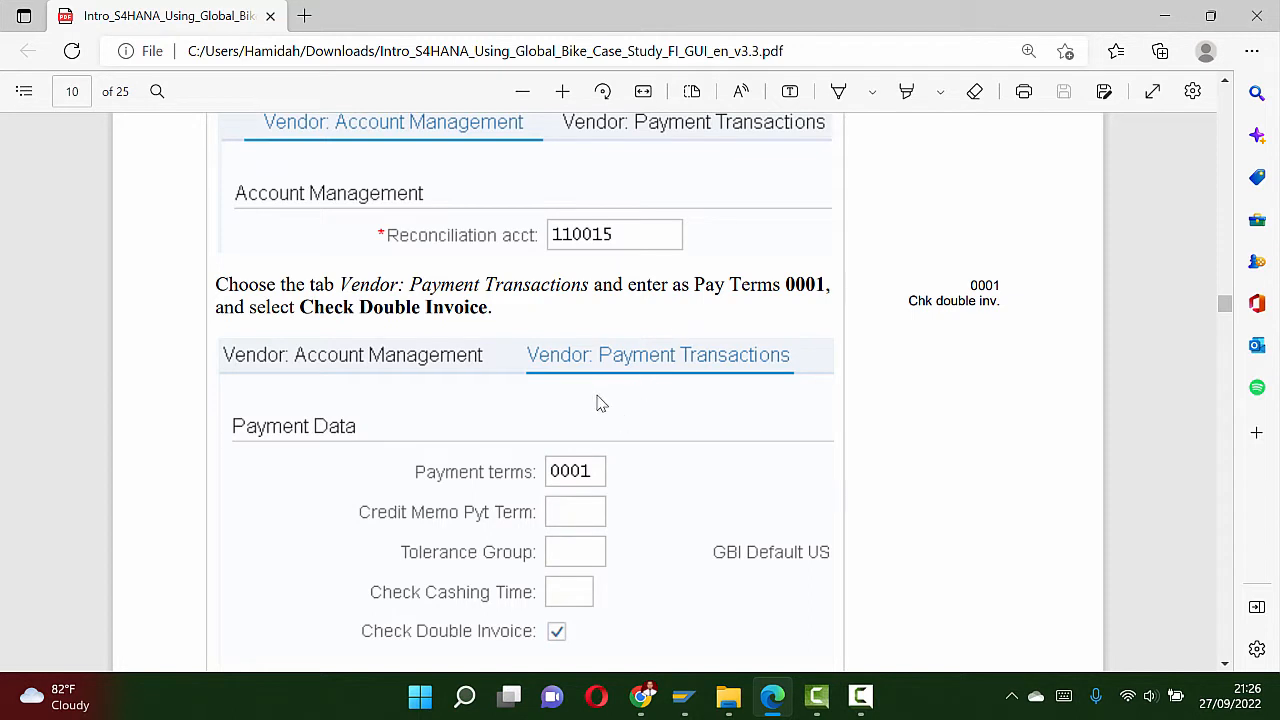
pyautogui.hotkey('alt', 'Tab')
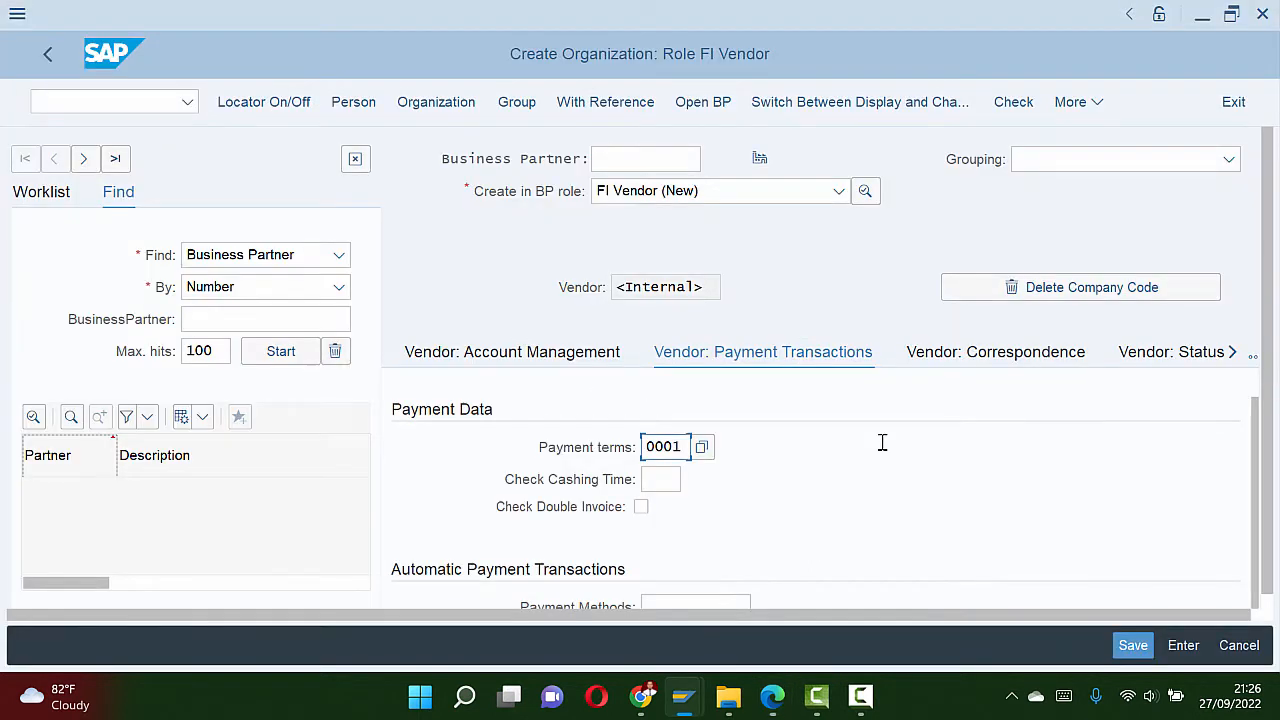
# Step: Enable Check Double Invoice in the vendor's payment data and save the new business partner
pyautogui.click(640, 507)
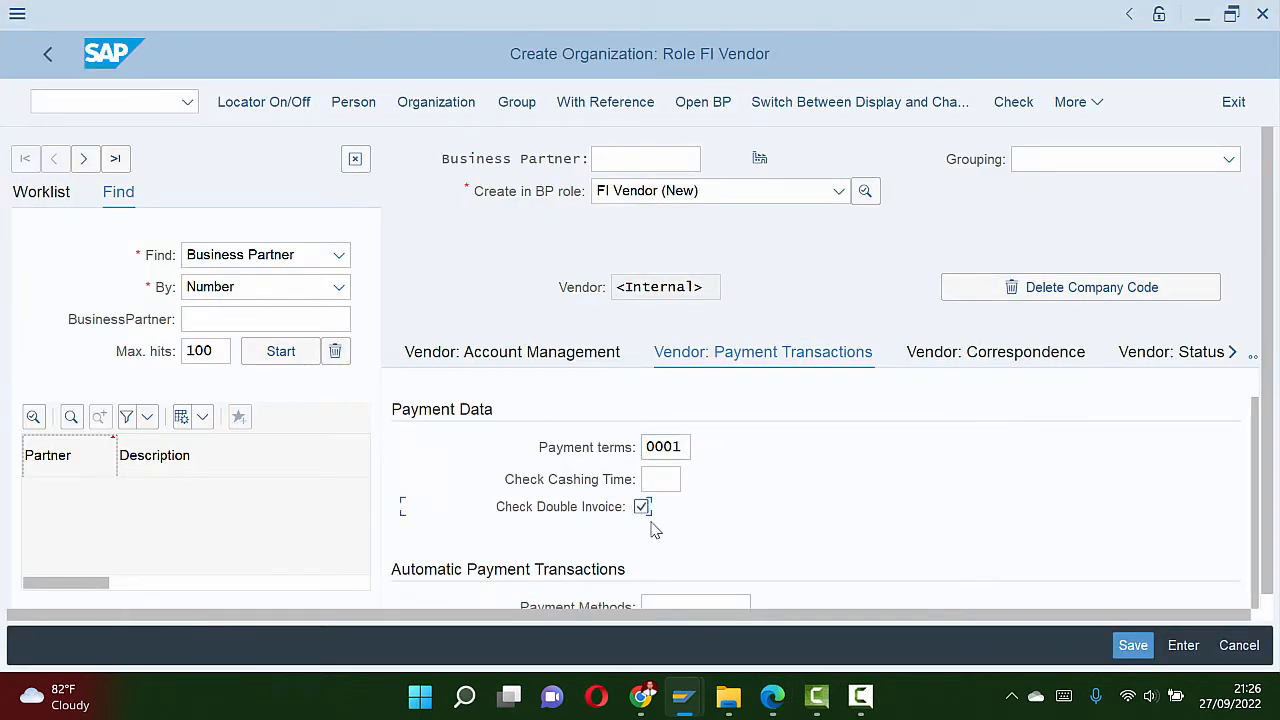
pyautogui.hotkey('alt', 'Tab')
pyautogui.scroll(-6, 670, 495)
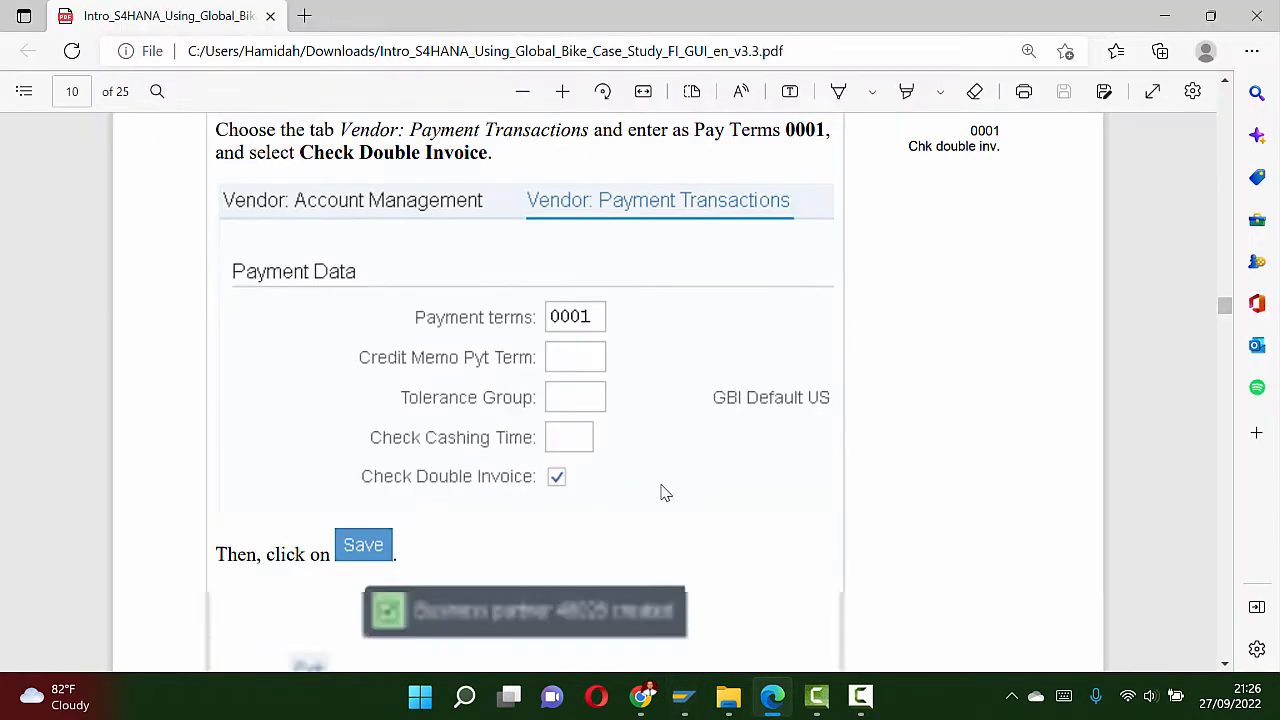
pyautogui.scroll(3, 665, 493)
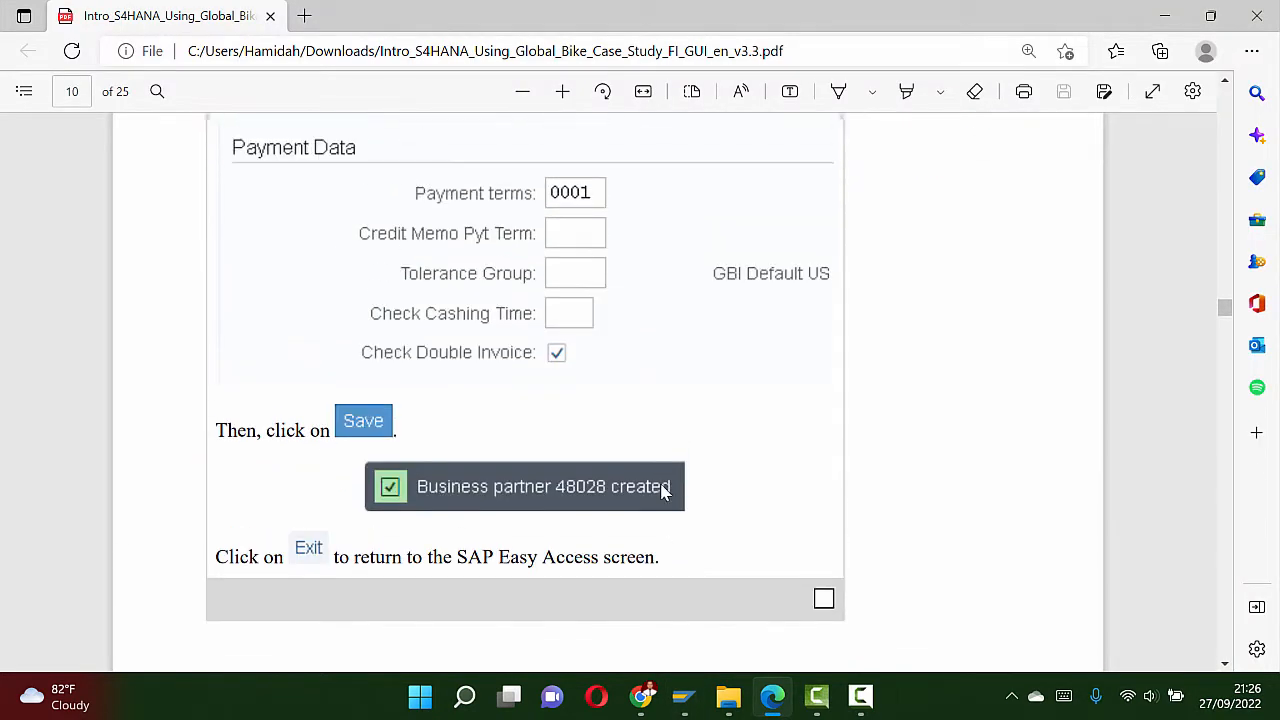
pyautogui.hotkey('alt', 'Tab')
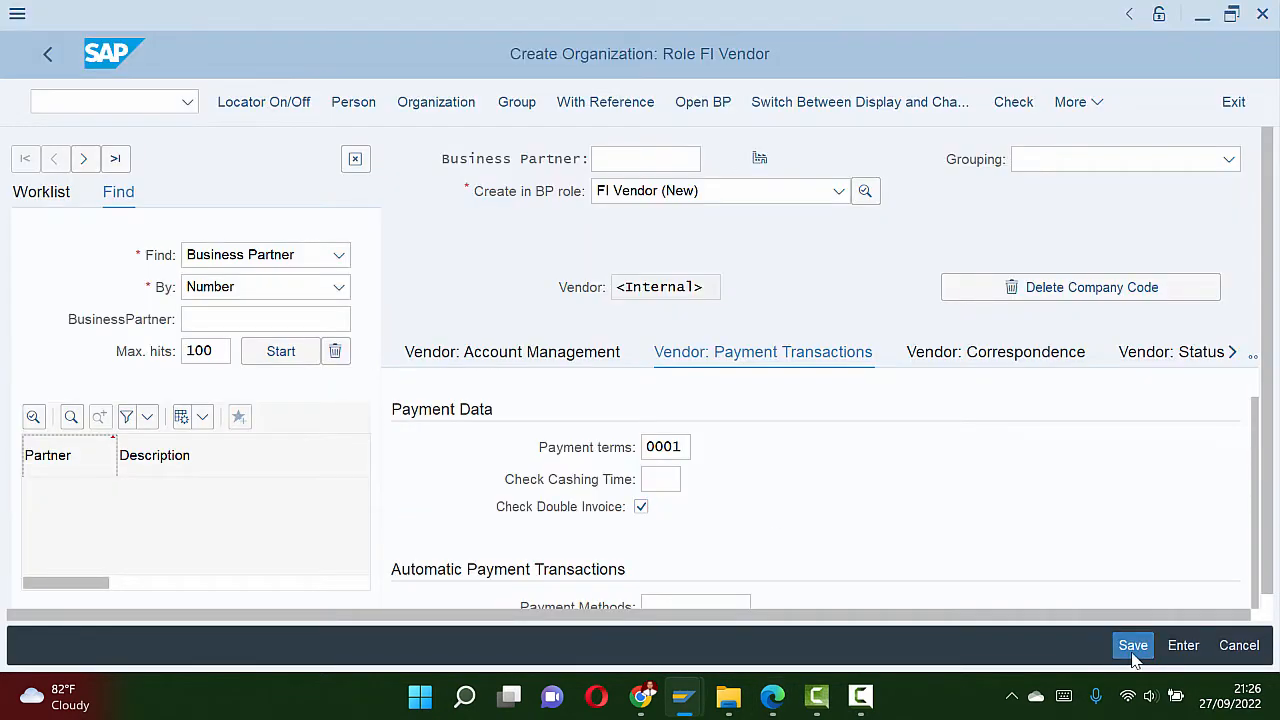
pyautogui.click(1133, 645)
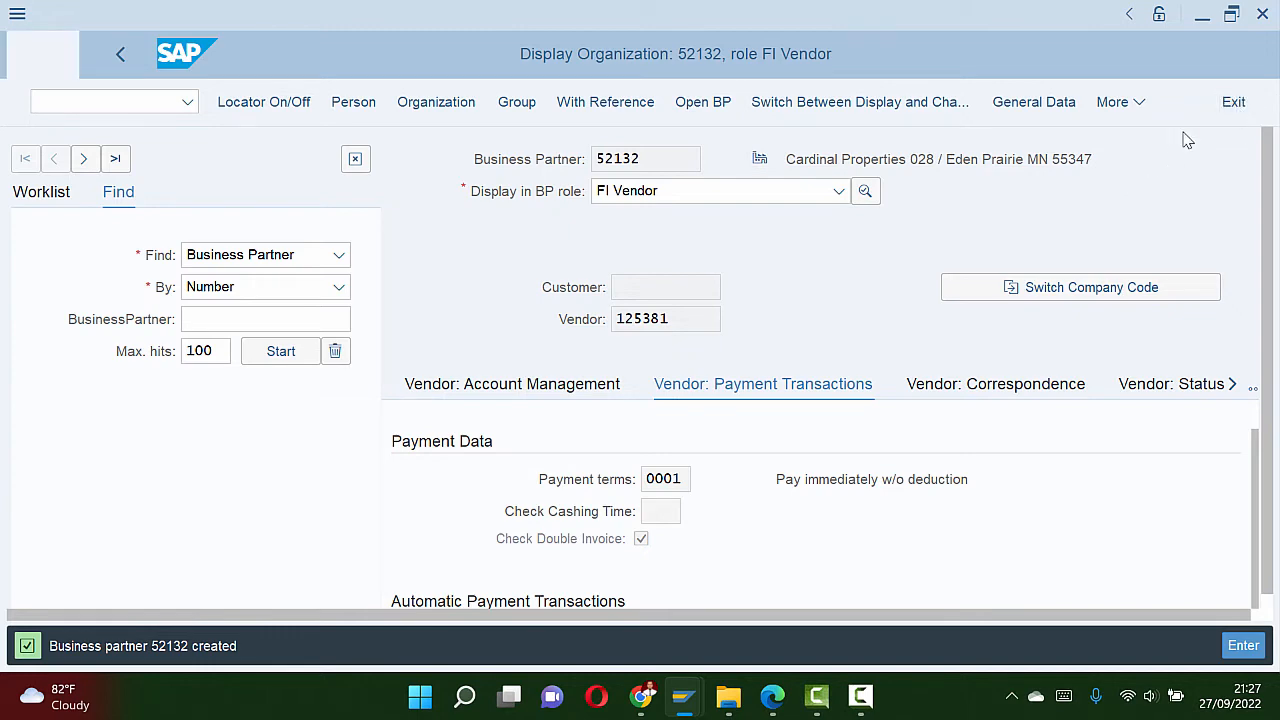
# Step: Read the case study's Step 5 instructions for posting a transfer of funds to the alternate bank account, and return to SAP Easy Access
pyautogui.hotkey('alt', 'Tab')
pyautogui.scroll(-1, 727, 397)
pyautogui.scroll(-6, 727, 397)
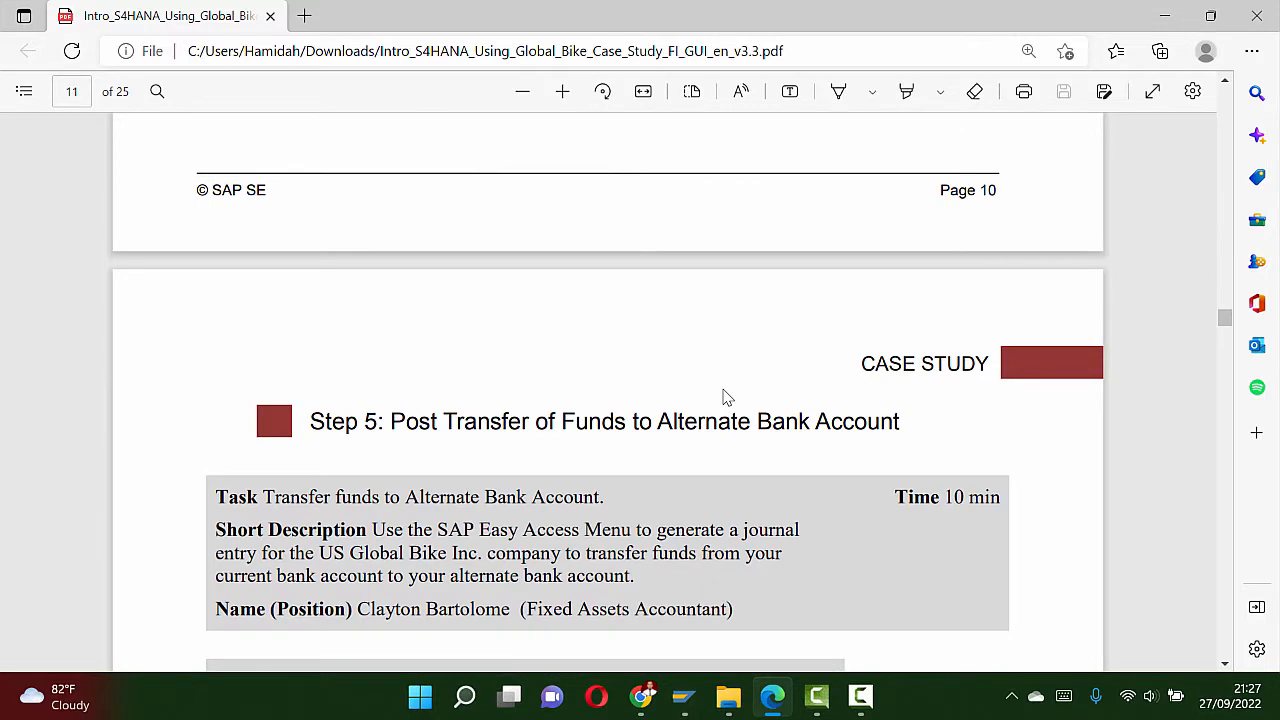
pyautogui.scroll(-3, 727, 397)
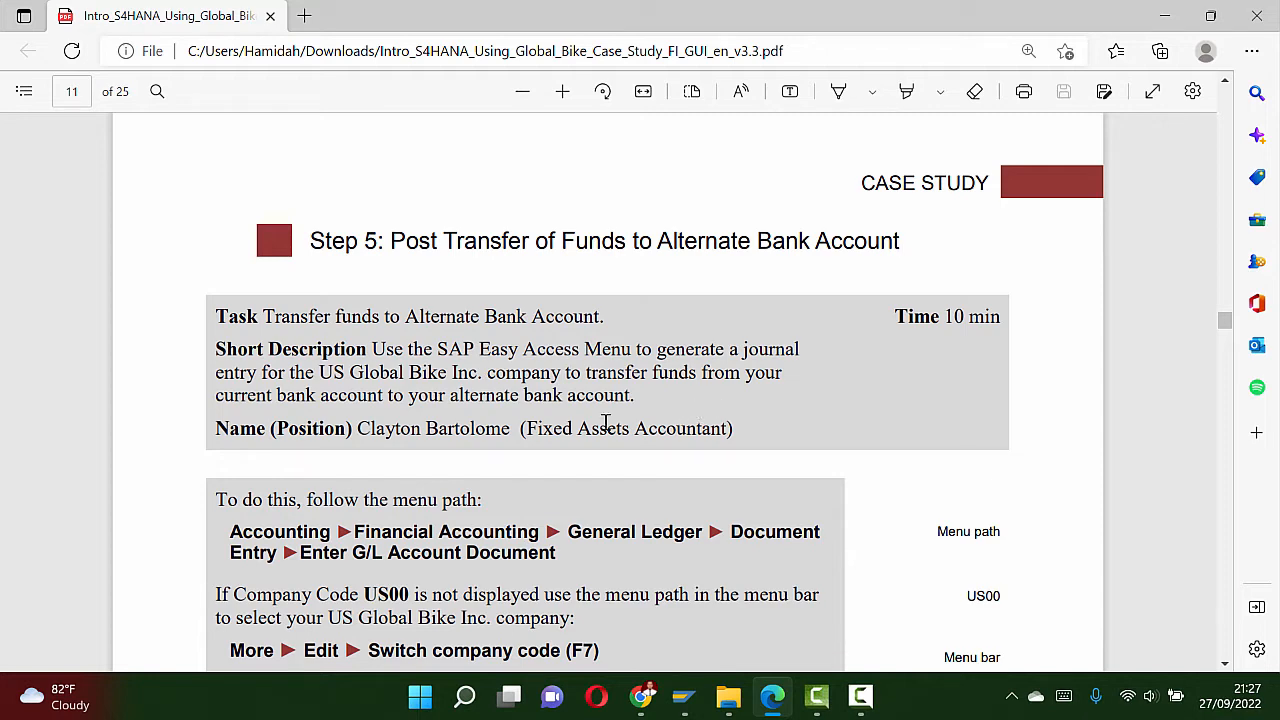
pyautogui.scroll(-1, 473, 428)
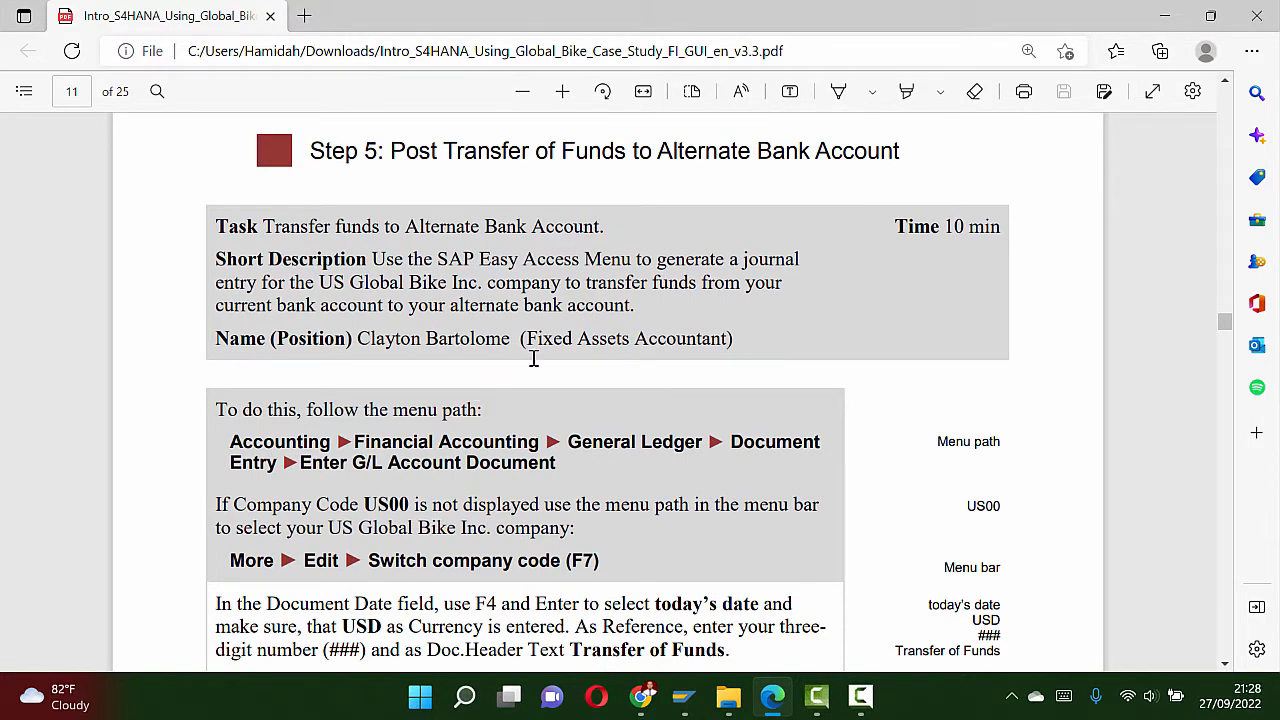
pyautogui.scroll(-1, 671, 347)
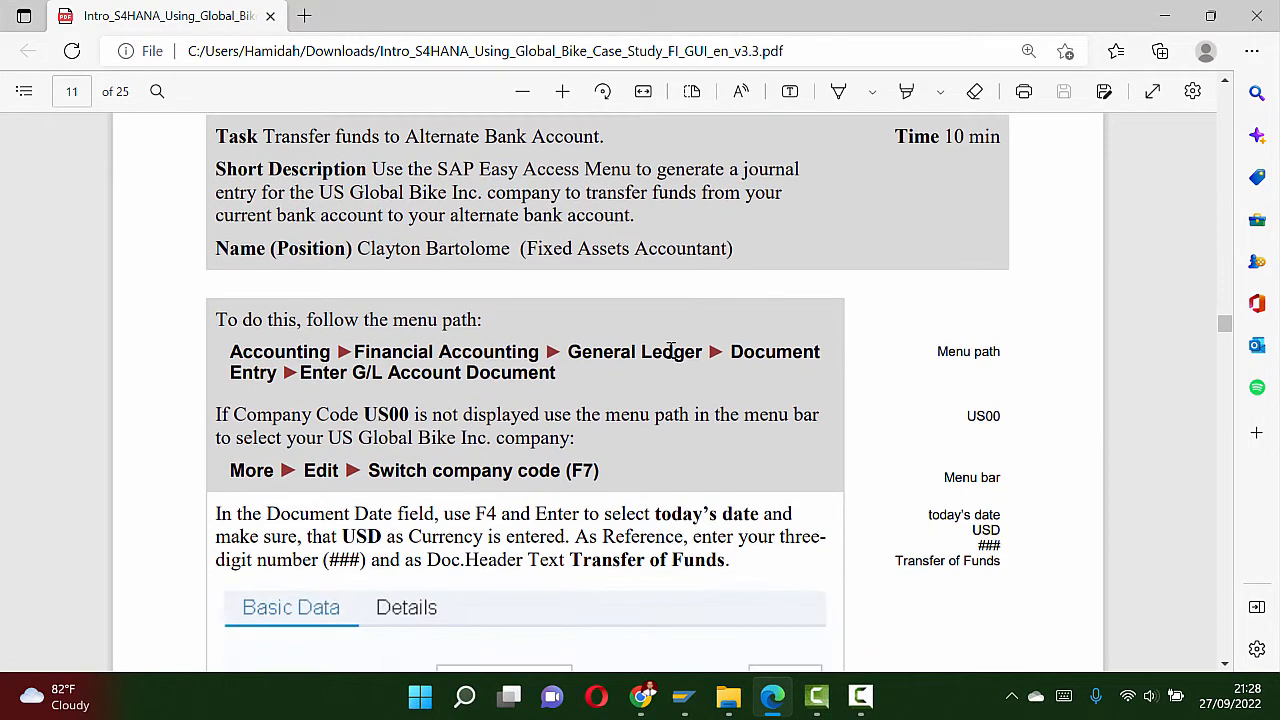
pyautogui.scroll(1, 671, 349)
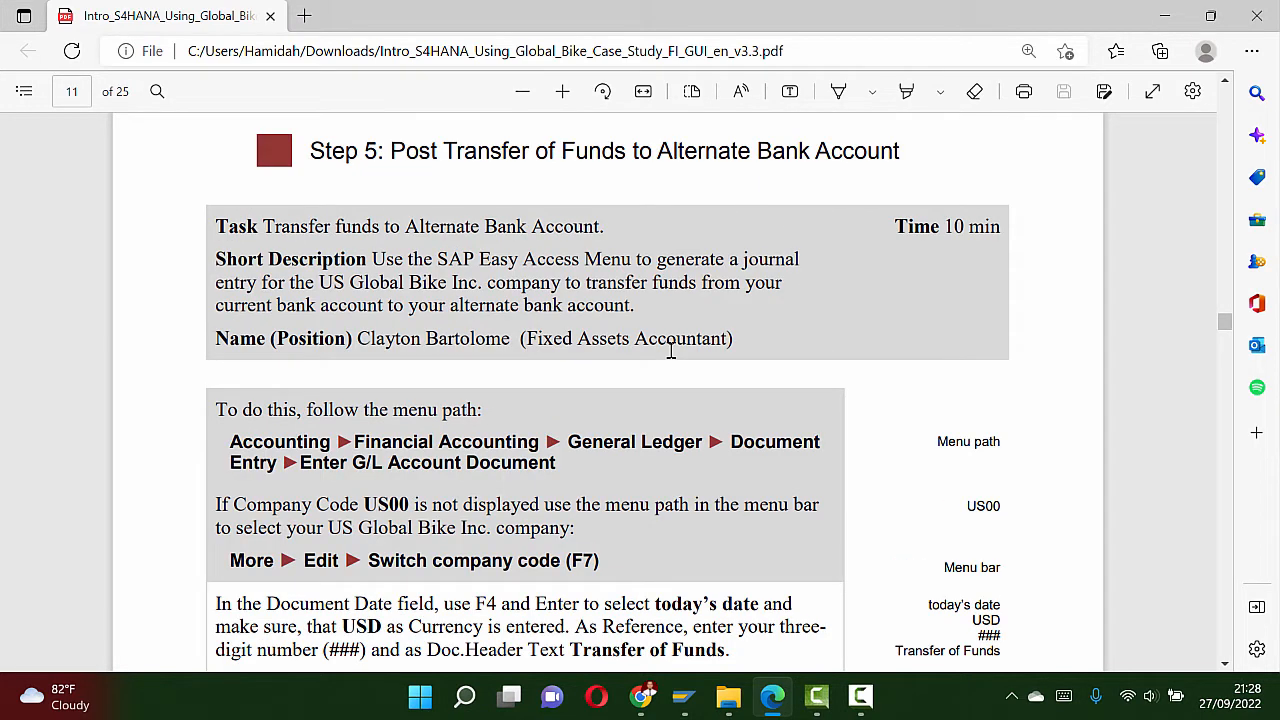
pyautogui.scroll(-2, 671, 347)
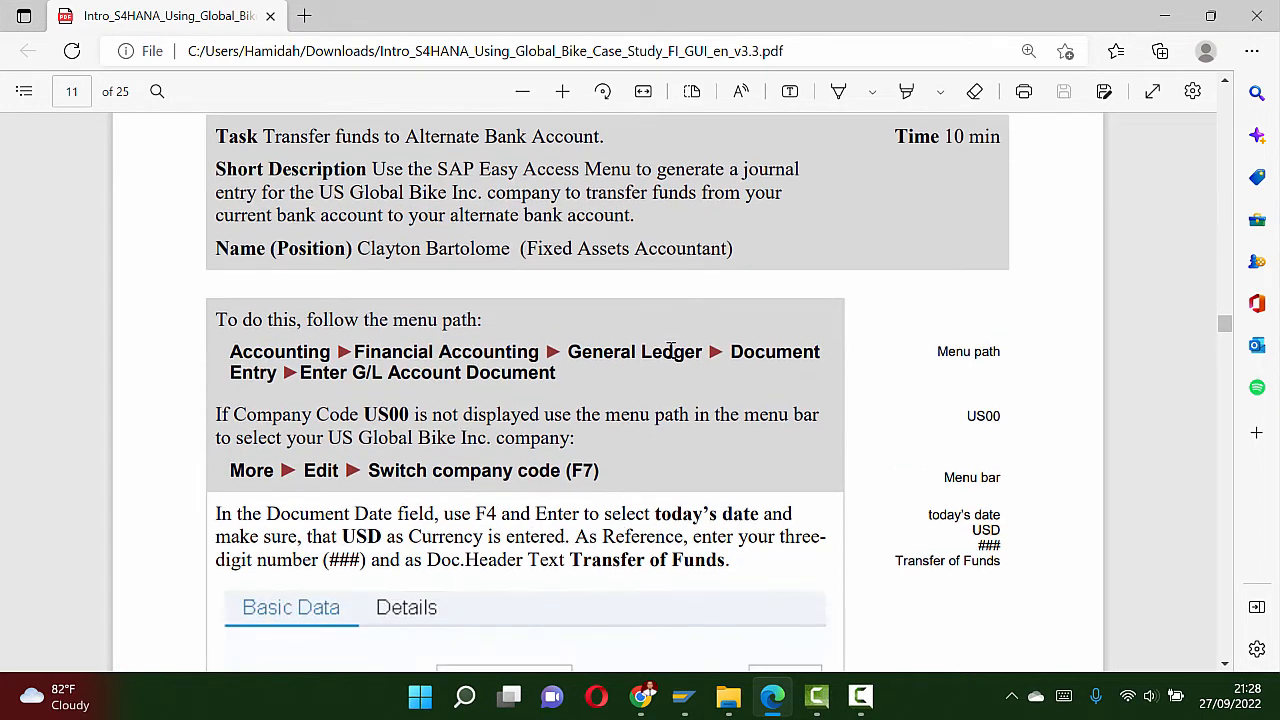
pyautogui.scroll(-1, 575, 366)
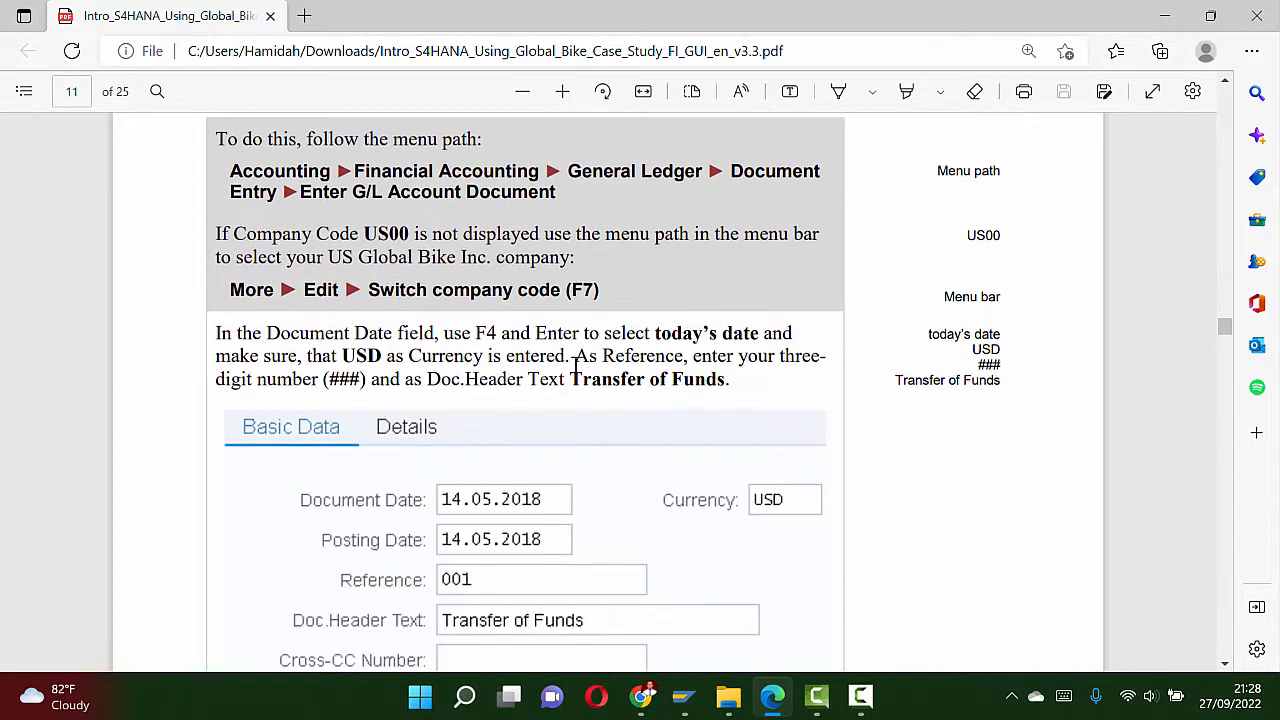
pyautogui.scroll(1, 562, 362)
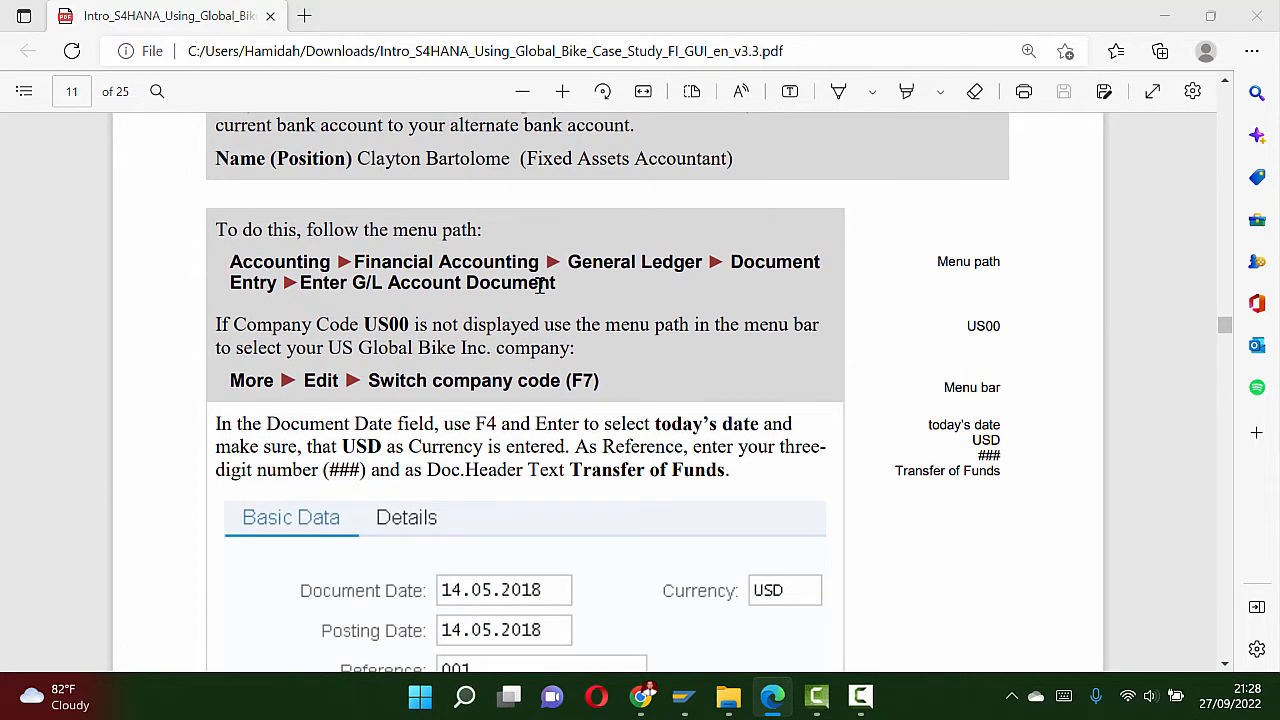
pyautogui.hotkey('alt', 'Tab')
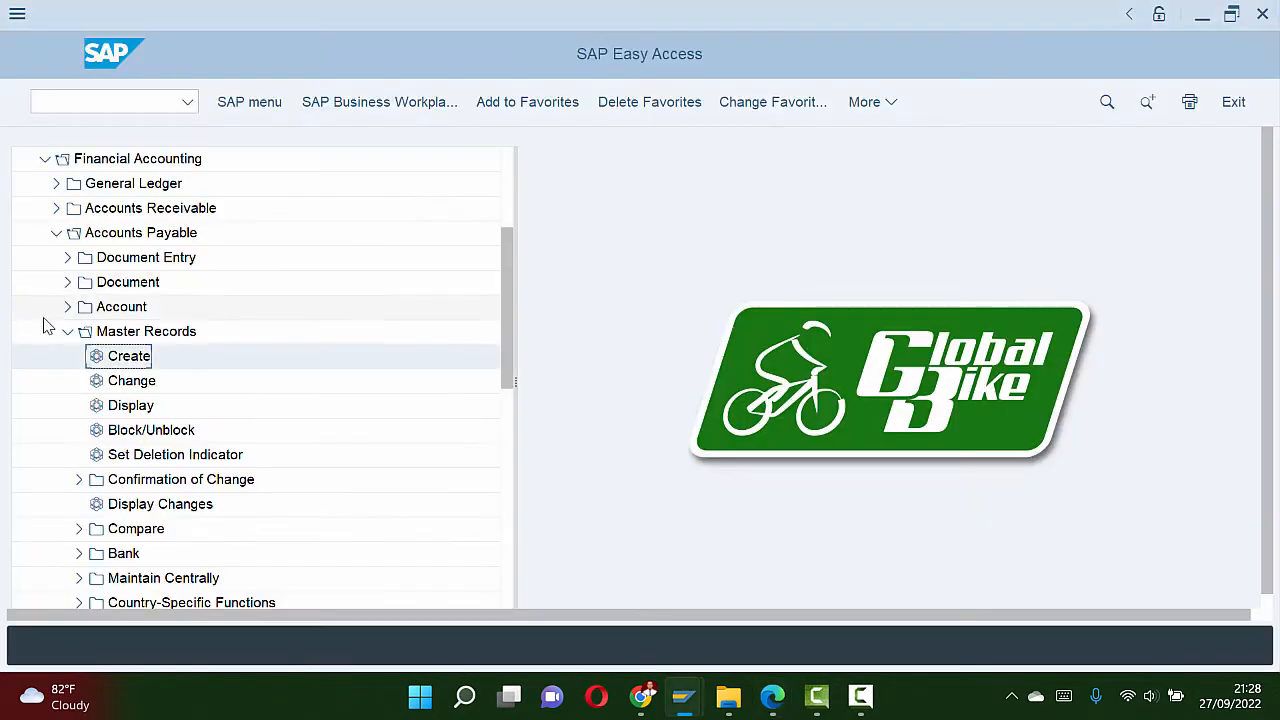
# Step: Collapse the Accounts Payable folder and expand General Ledger down to its Document Entry folder, following the case study's menu path
pyautogui.click(67, 331)
pyautogui.click(56, 233)
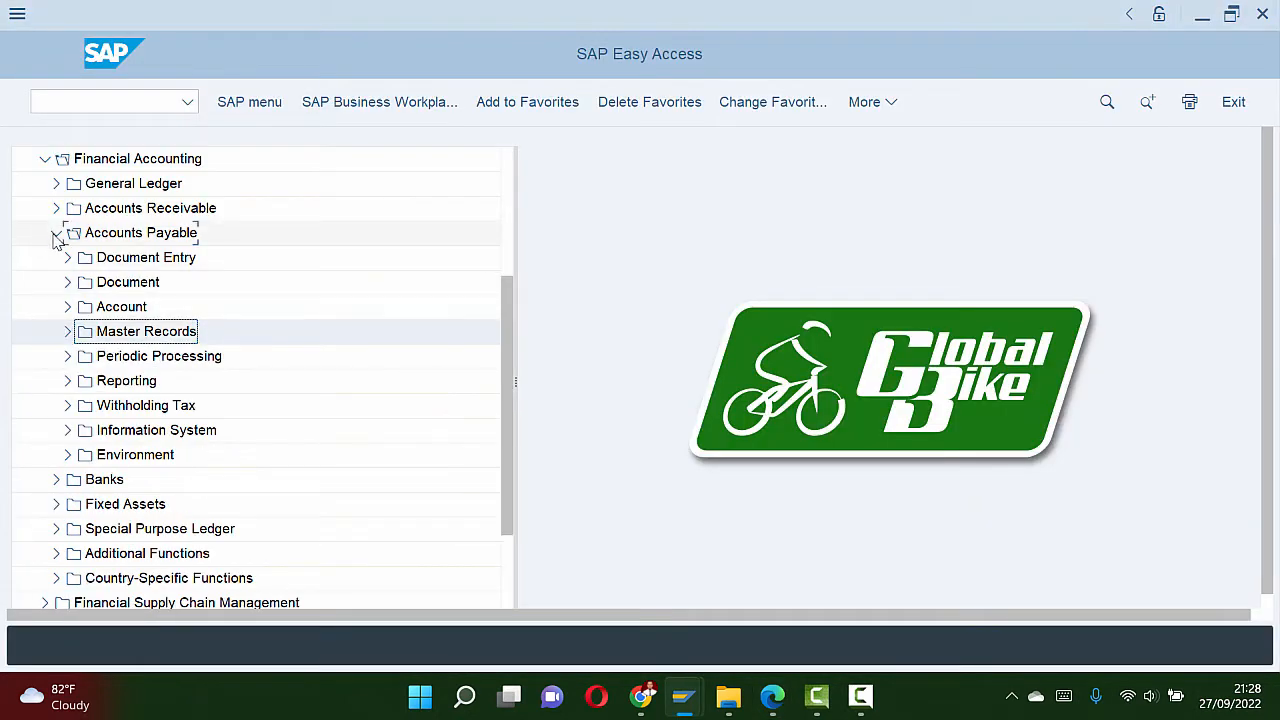
pyautogui.click(56, 184)
pyautogui.hotkey('alt', 'Tab')
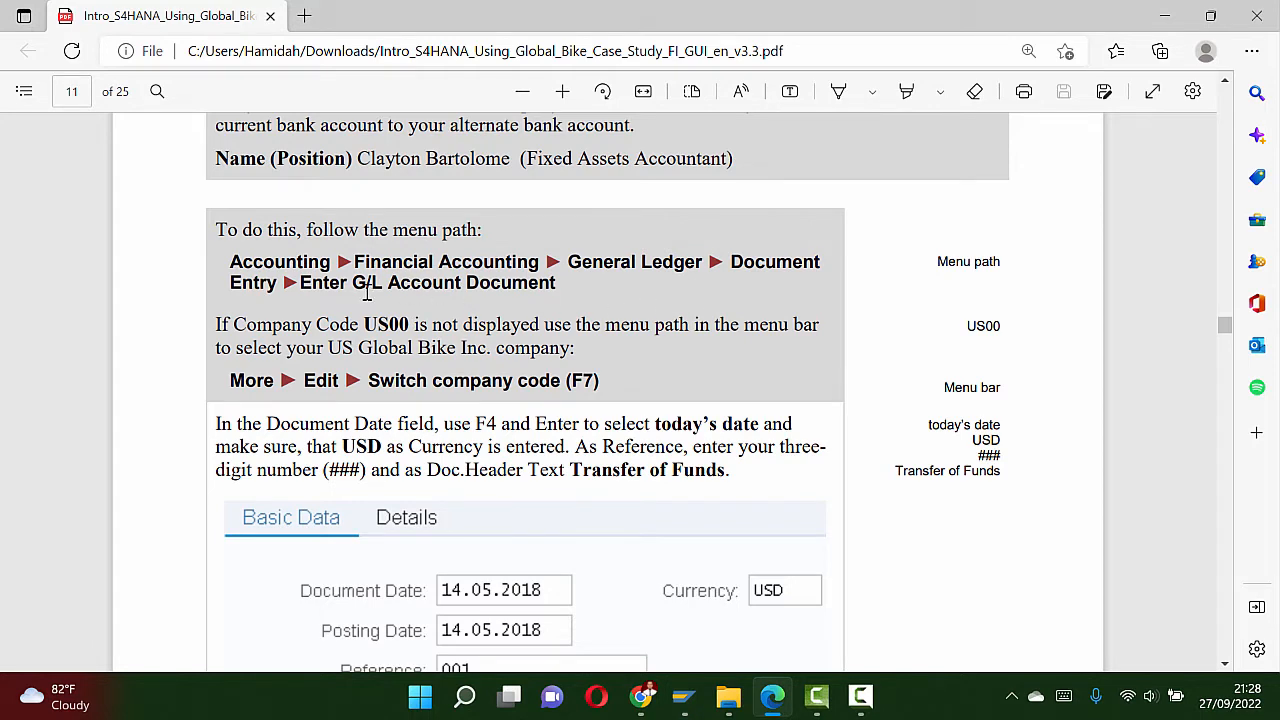
pyautogui.hotkey('alt', 'Tab')
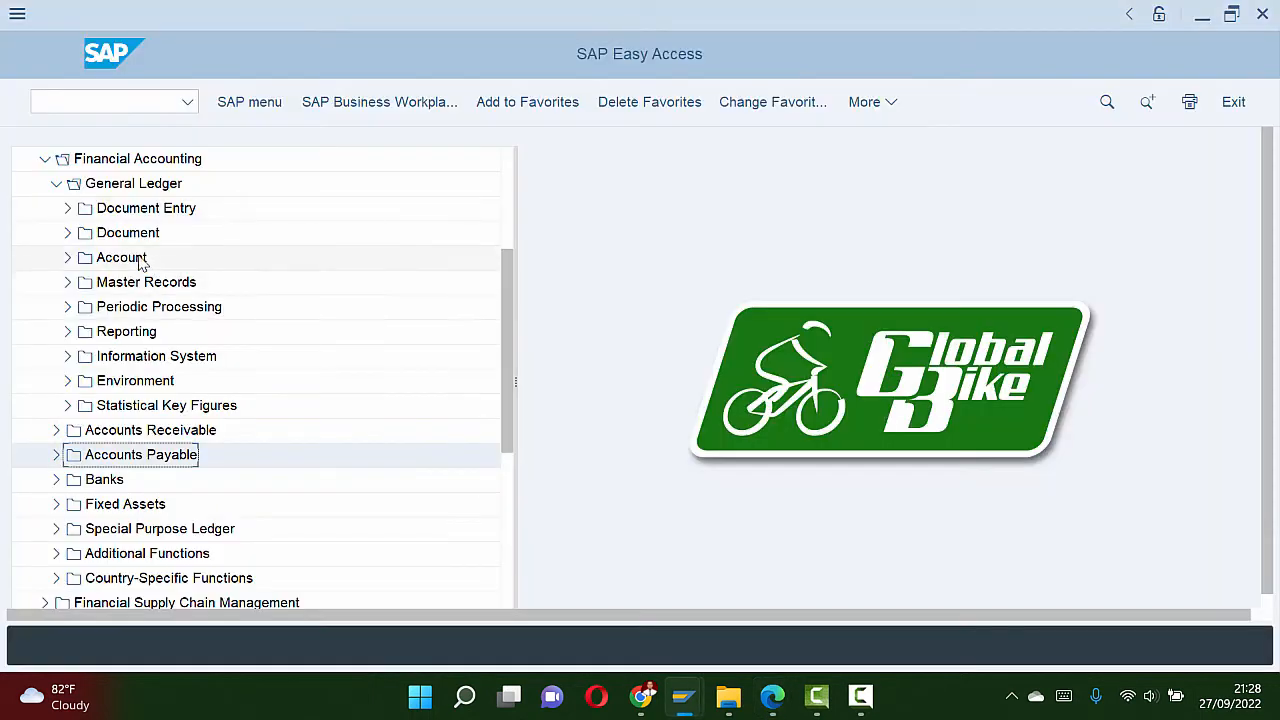
pyautogui.click(67, 209)
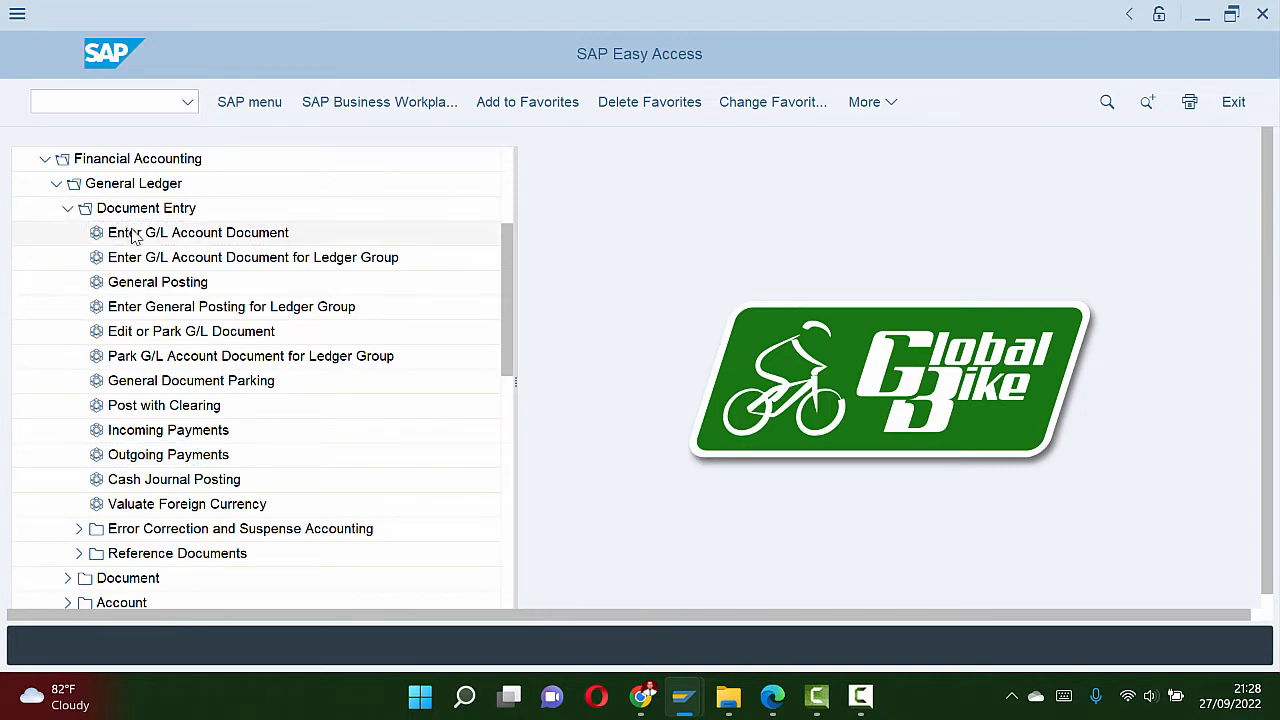
# Step: Check the menu path in the case study PDF and open the Enter G/L Account Document transaction in SAP
pyautogui.hotkey('alt', 'Tab')
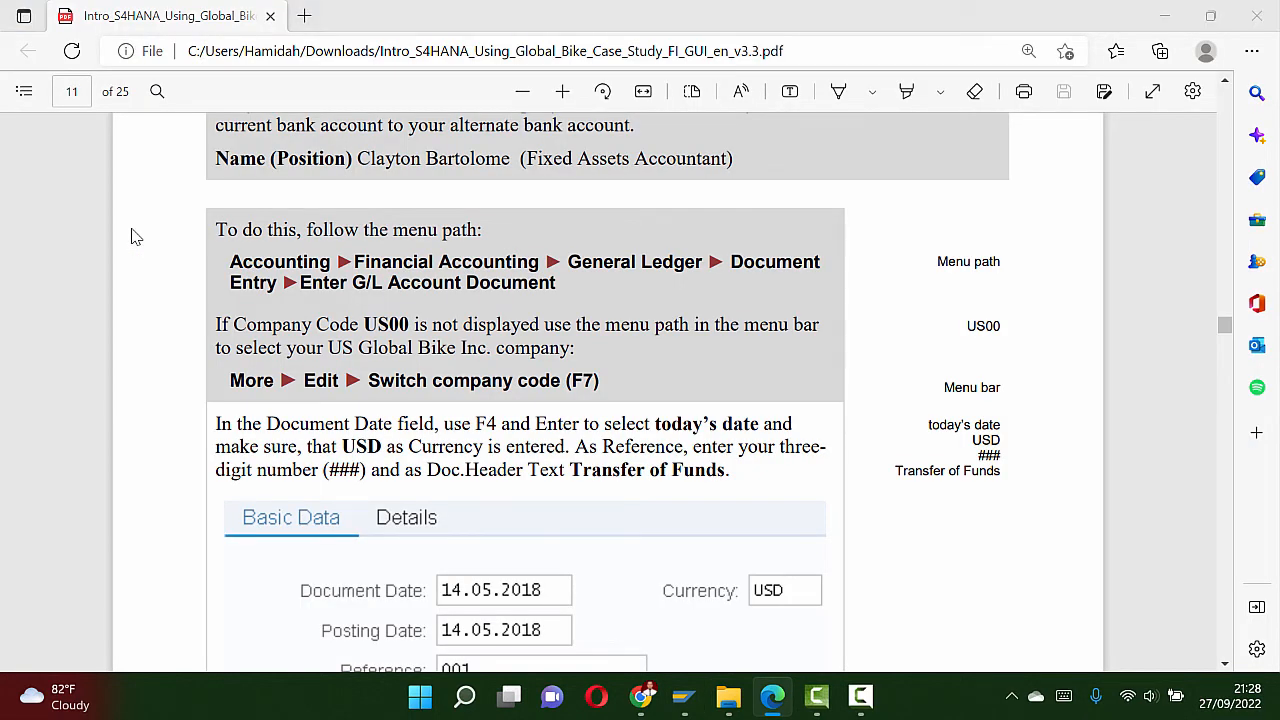
pyautogui.hotkey('alt', 'Tab')
pyautogui.hotkey('alt', 'Tab')
pyautogui.hotkey('alt', 'Tab')
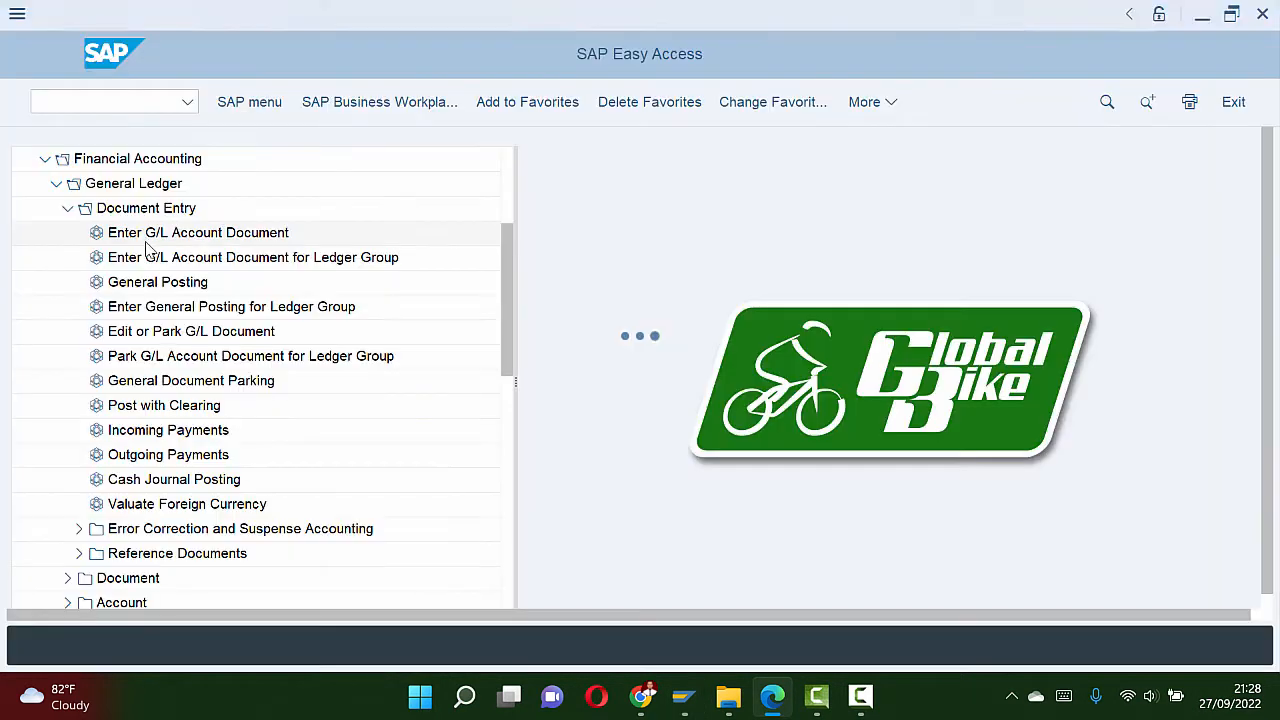
pyautogui.doubleClick(137, 235)
# Step: Follow the case study's company code instructions and confirm US00 through Switch Company Code for the G/L document
pyautogui.hotkey('alt', 'Tab')
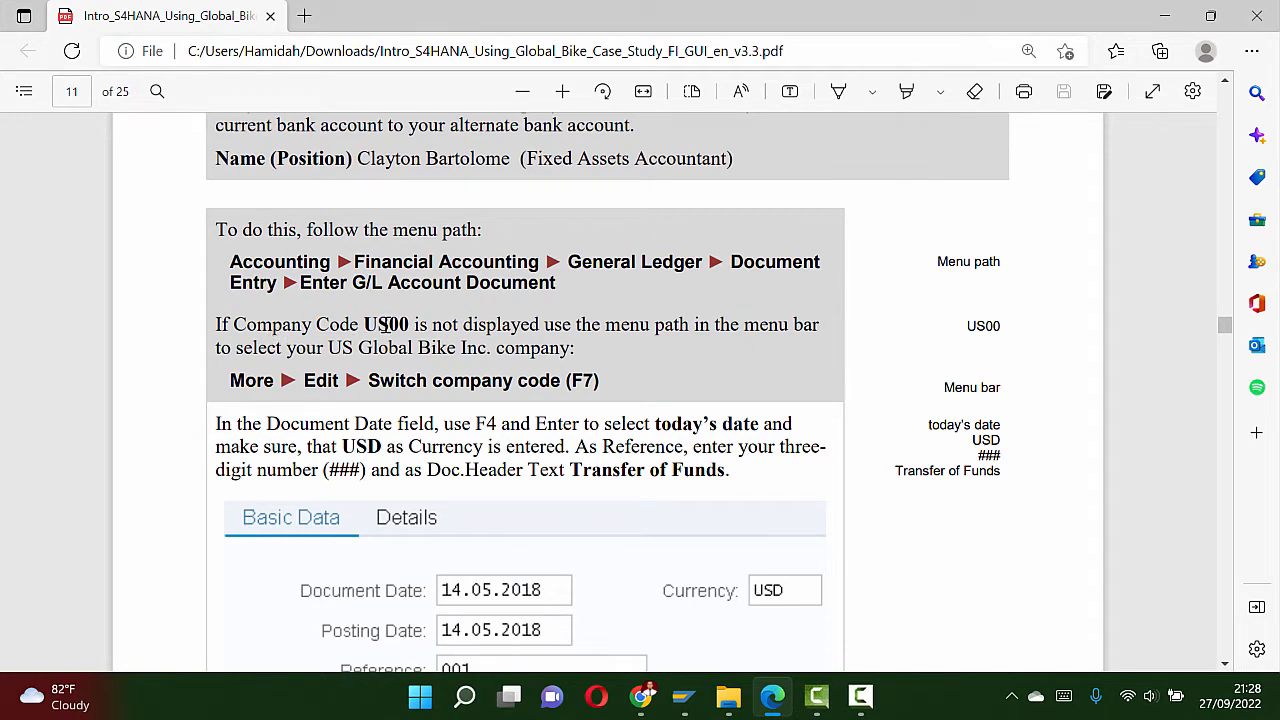
pyautogui.hotkey('alt', 'Tab')
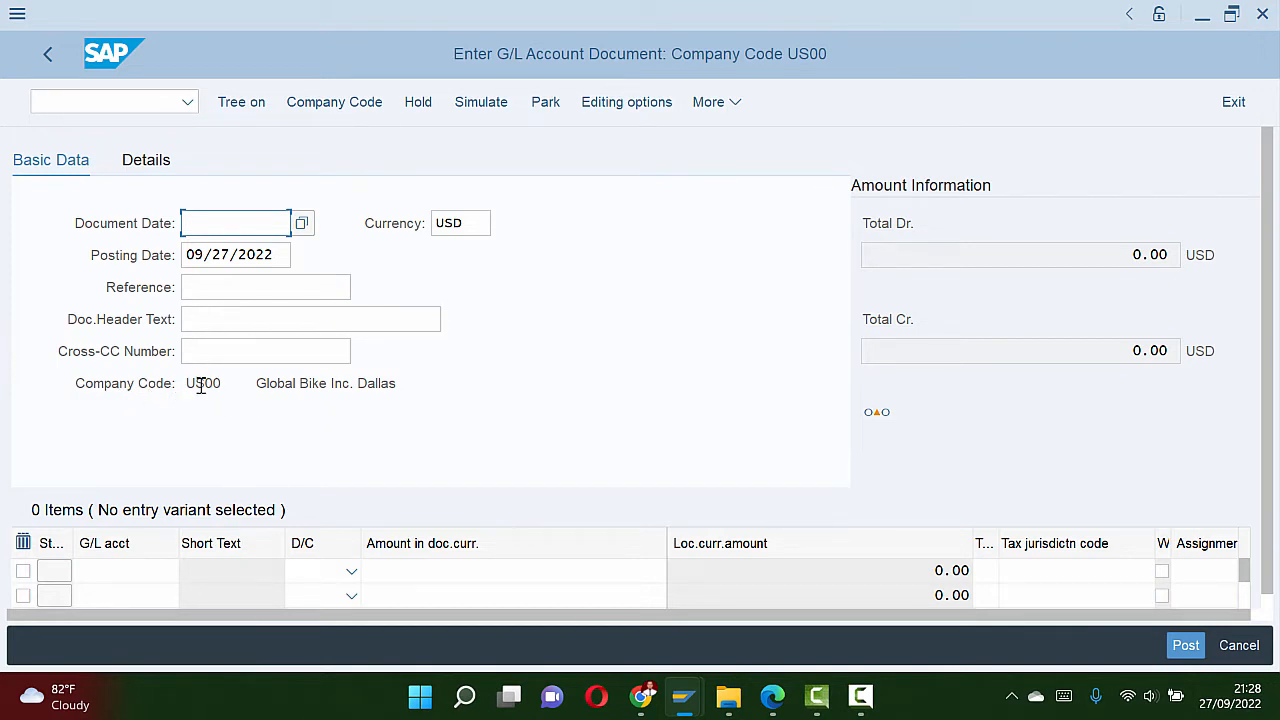
pyautogui.hotkey('alt', 'Tab')
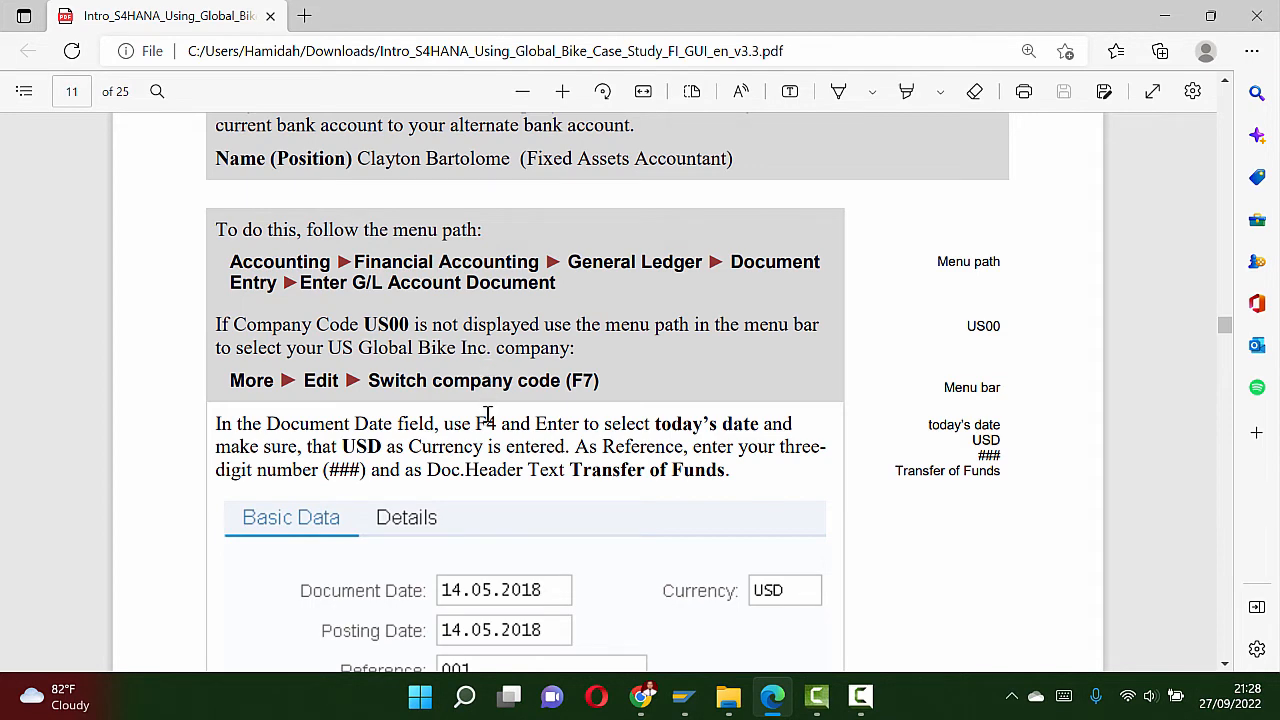
pyautogui.scroll(-3, 487, 414)
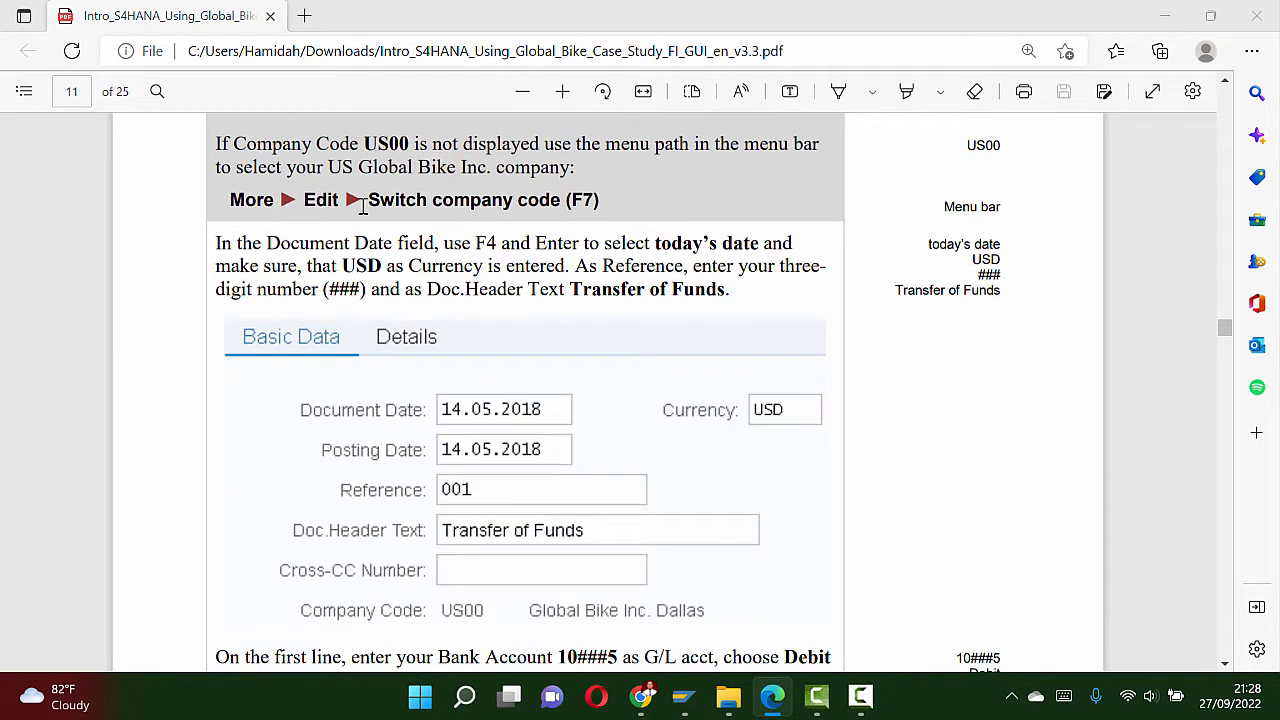
pyautogui.hotkey('alt', 'Tab')
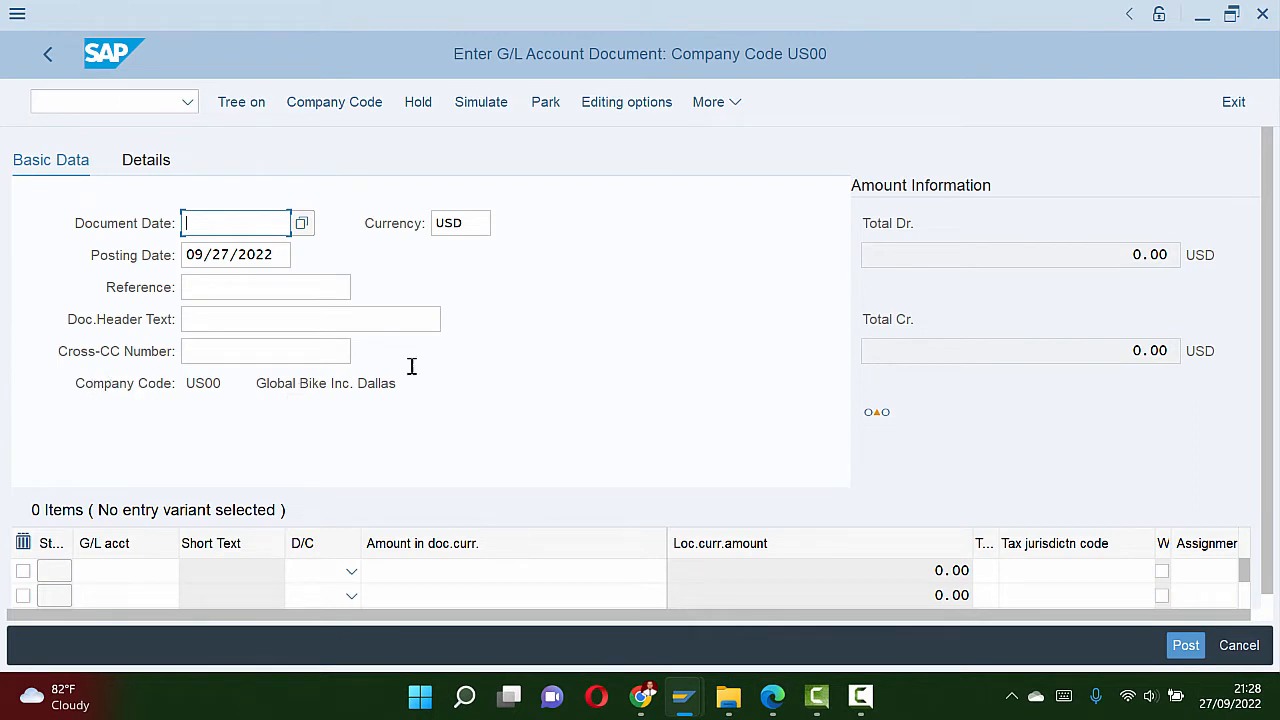
pyautogui.click(722, 108)
pyautogui.moveTo(750, 143)
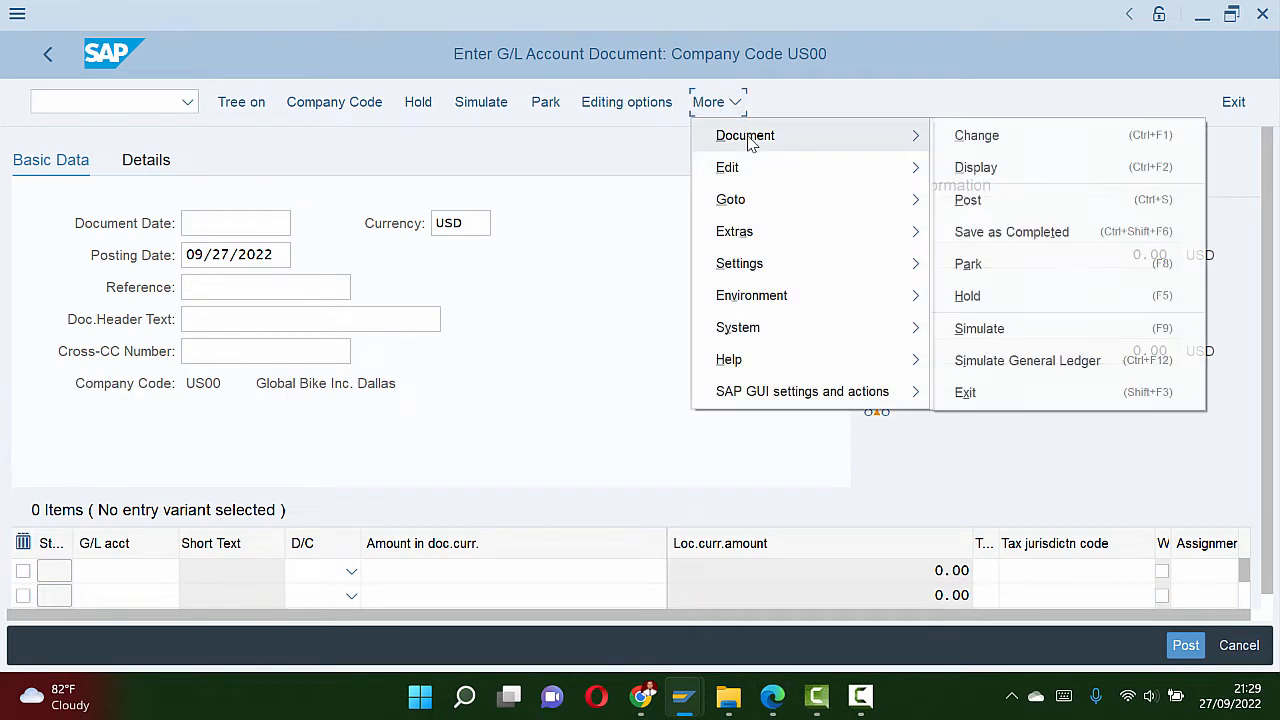
pyautogui.hotkey('alt', 'Tab')
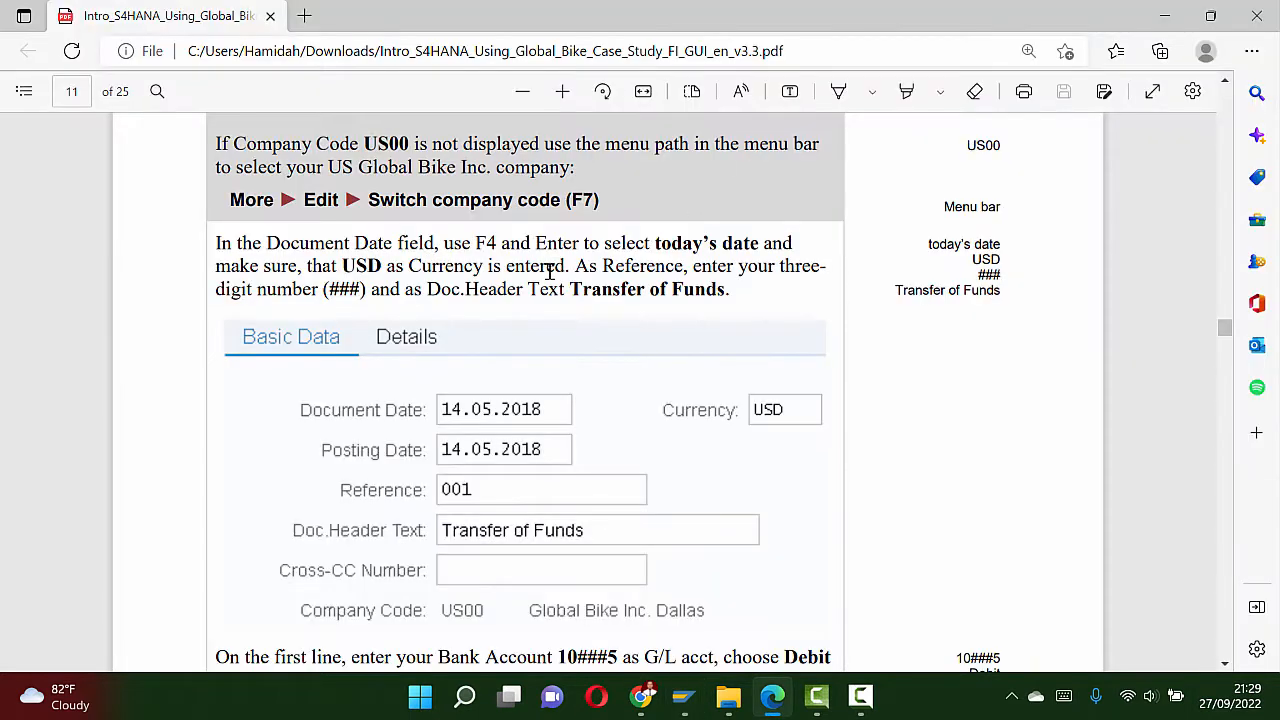
pyautogui.hotkey('alt', 'Tab')
pyautogui.click(714, 102)
pyautogui.moveTo(728, 166)
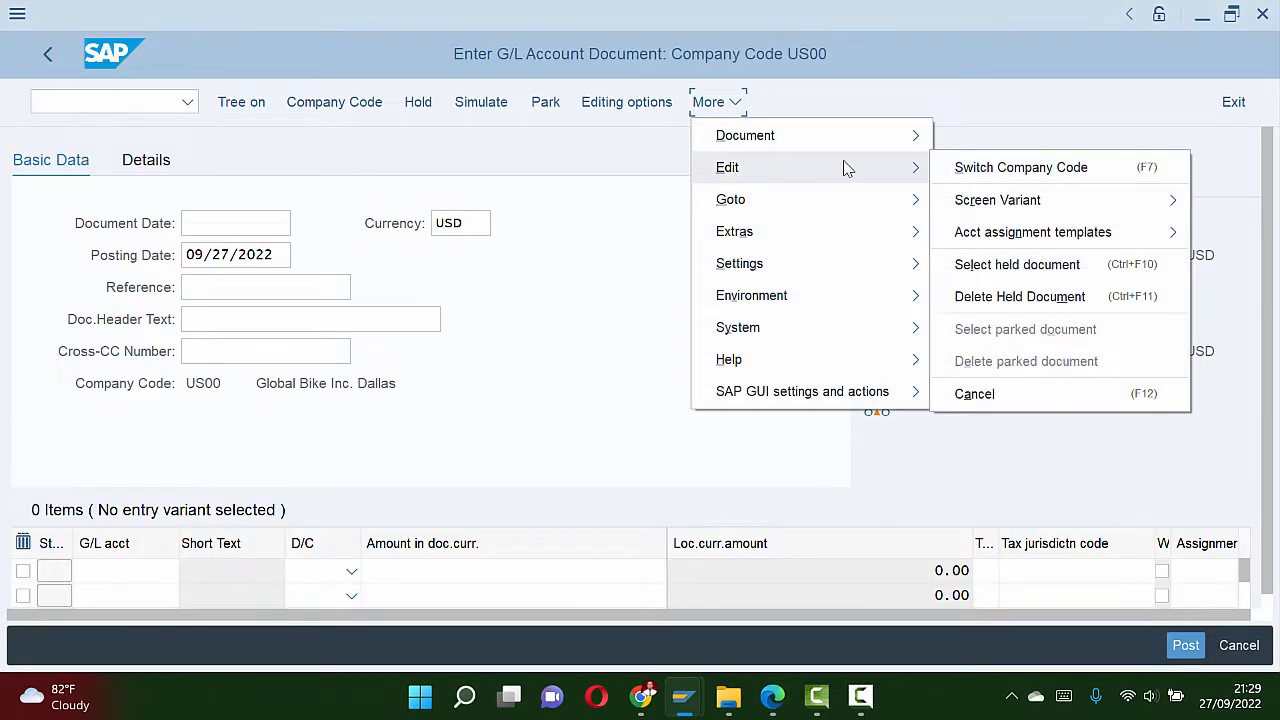
pyautogui.click(1003, 172)
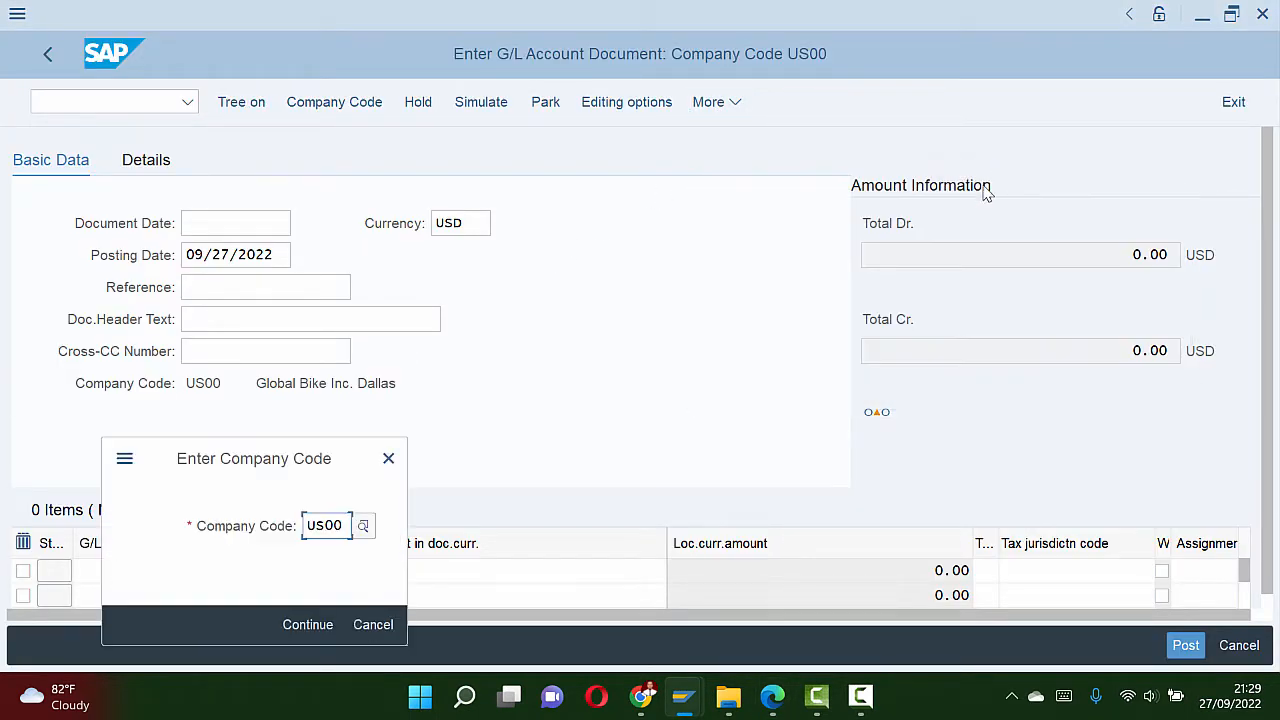
pyautogui.click(328, 628)
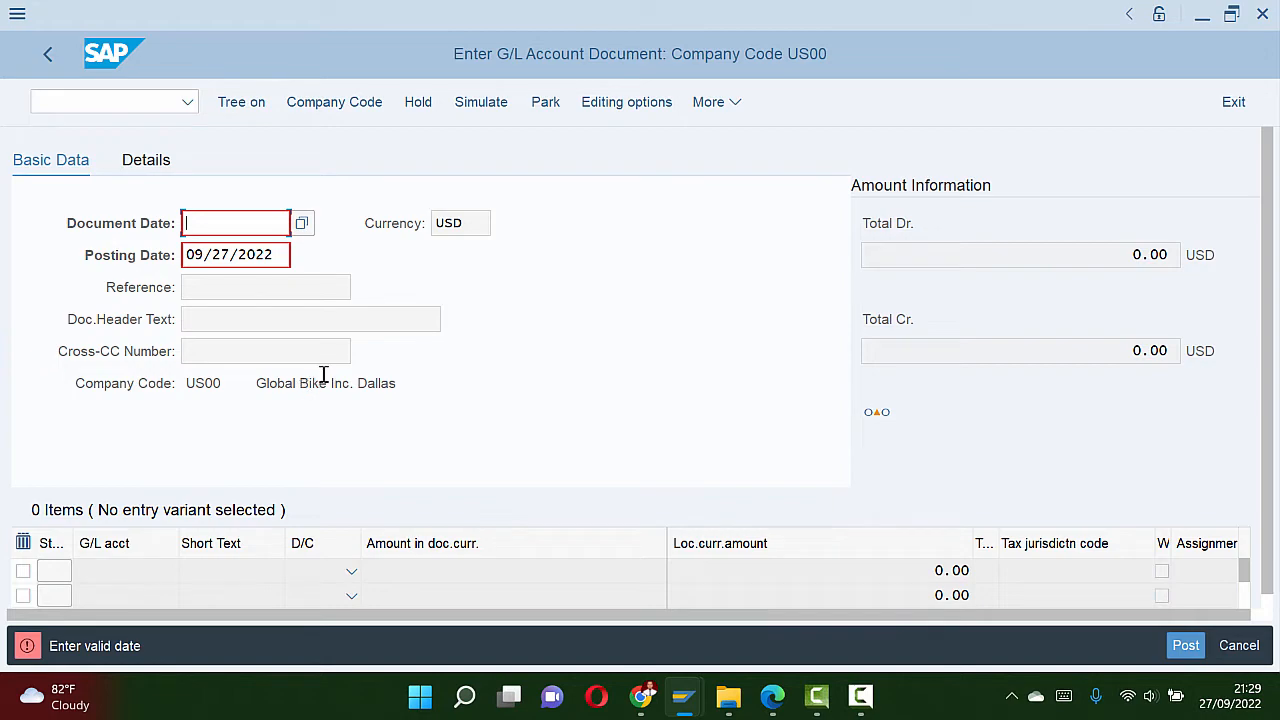
# Step: Check the date instructions in the case study PDF and set the document date in SAP to 09/27/2022 from the calendar
pyautogui.hotkey('alt', 'Tab')
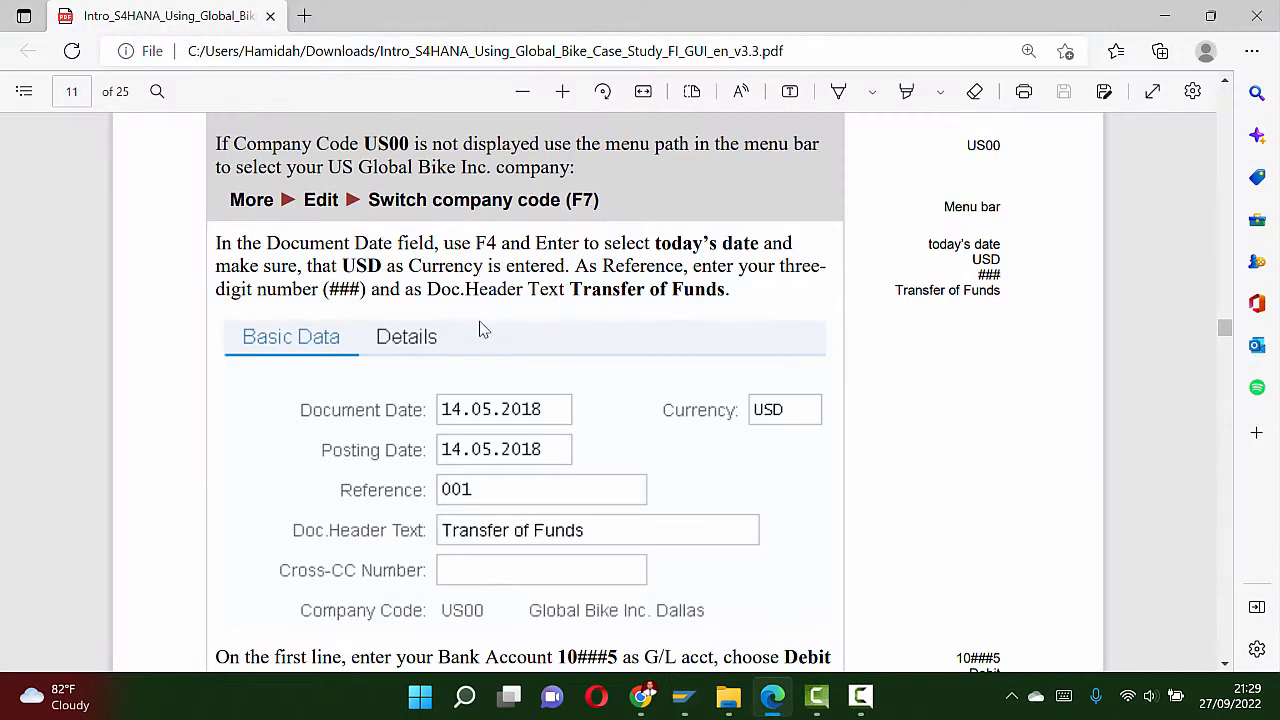
pyautogui.scroll(-3, 429, 363)
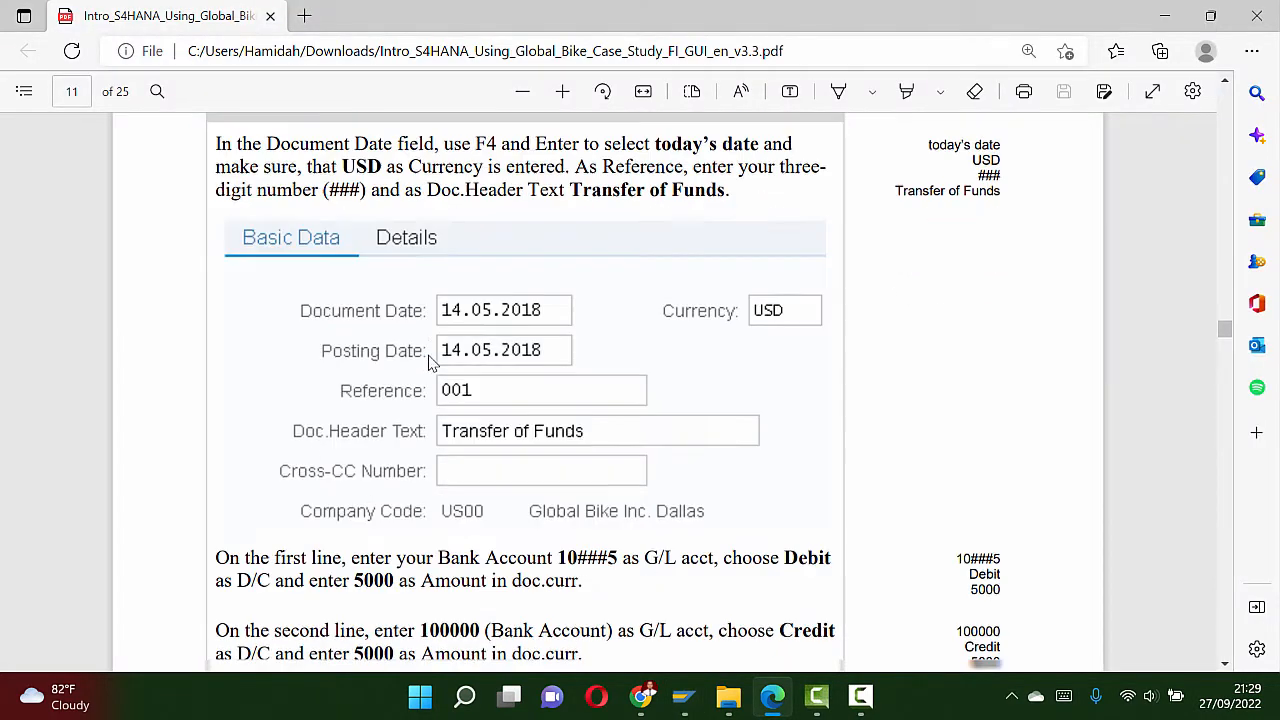
pyautogui.scroll(3, 429, 363)
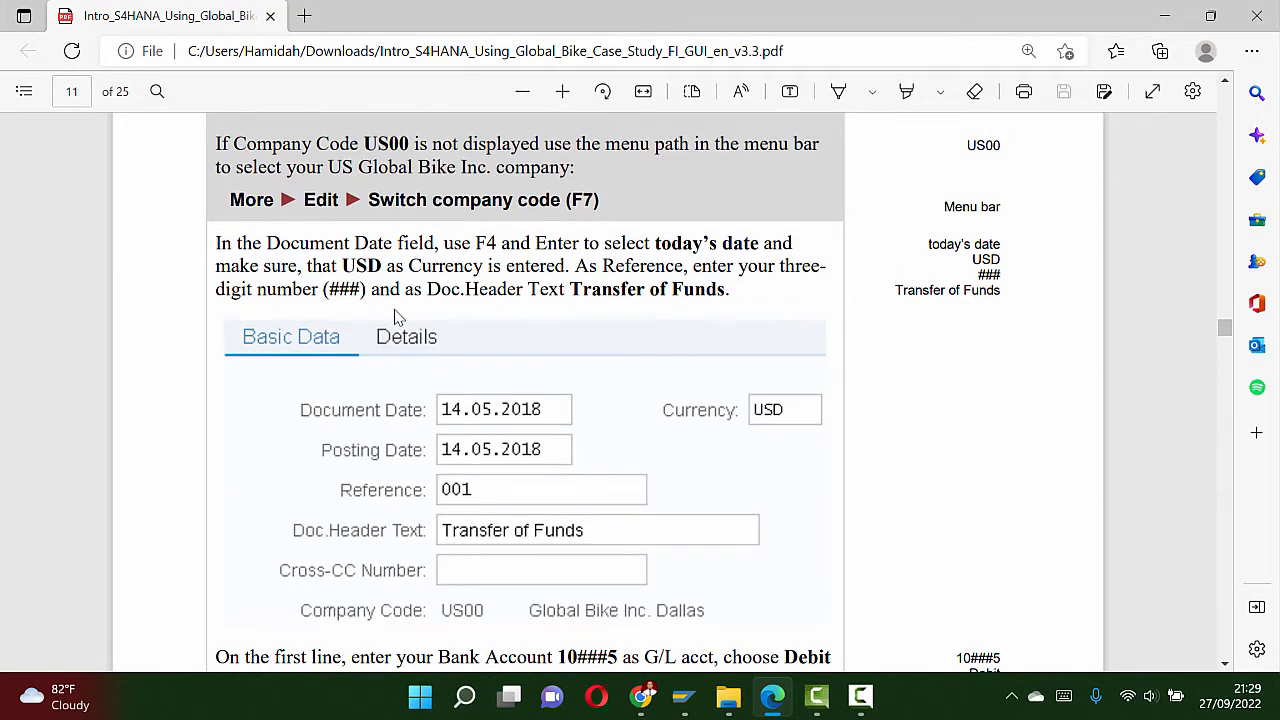
pyautogui.hotkey('alt', 'Tab')
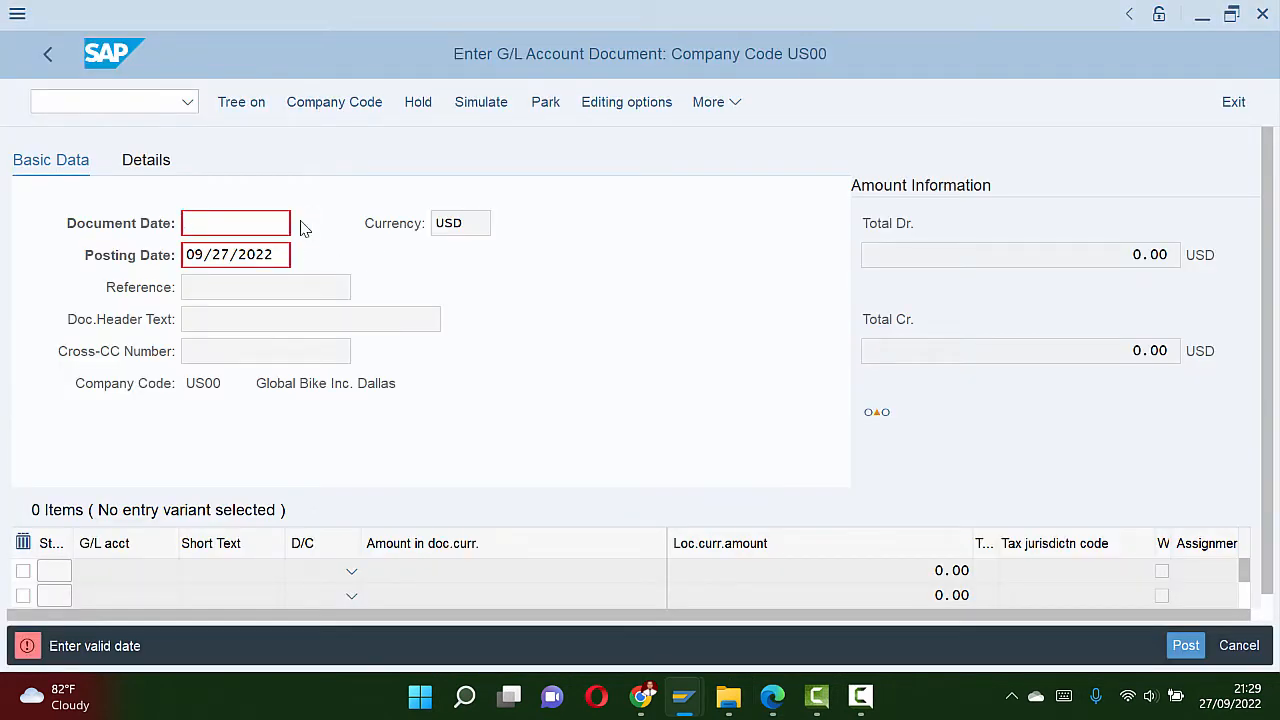
pyautogui.press('F4')
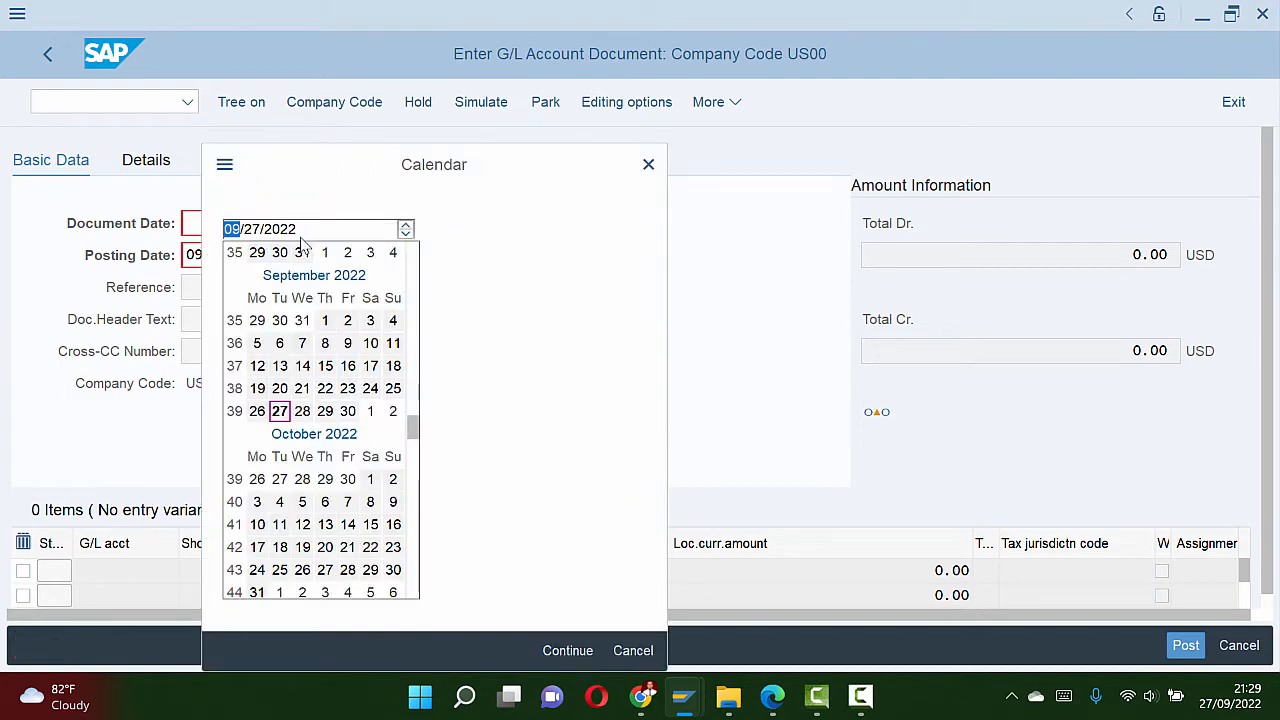
pyautogui.doubleClick(280, 411)
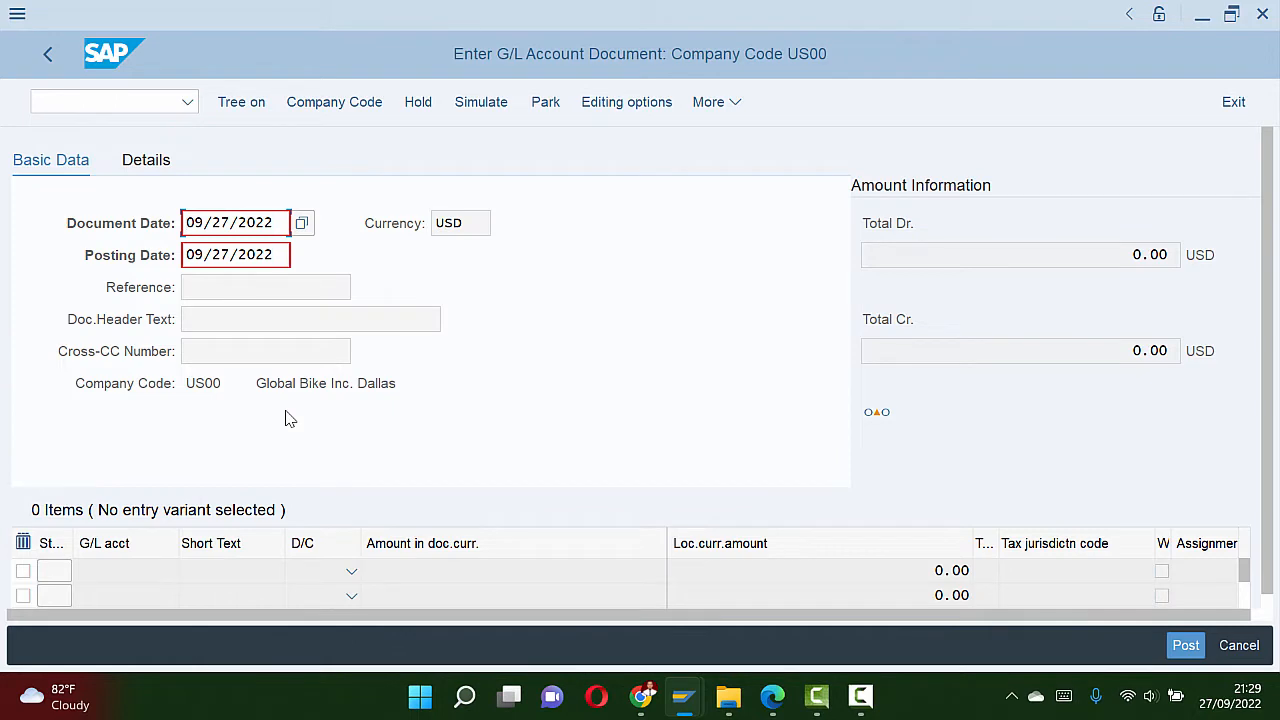
# Step: Check the document currency against the case study's USD requirement and enter 028 as the reference
pyautogui.hotkey('alt', 'Tab')
pyautogui.hotkey('alt', 'Tab')
pyautogui.hotkey('alt', 'Tab')
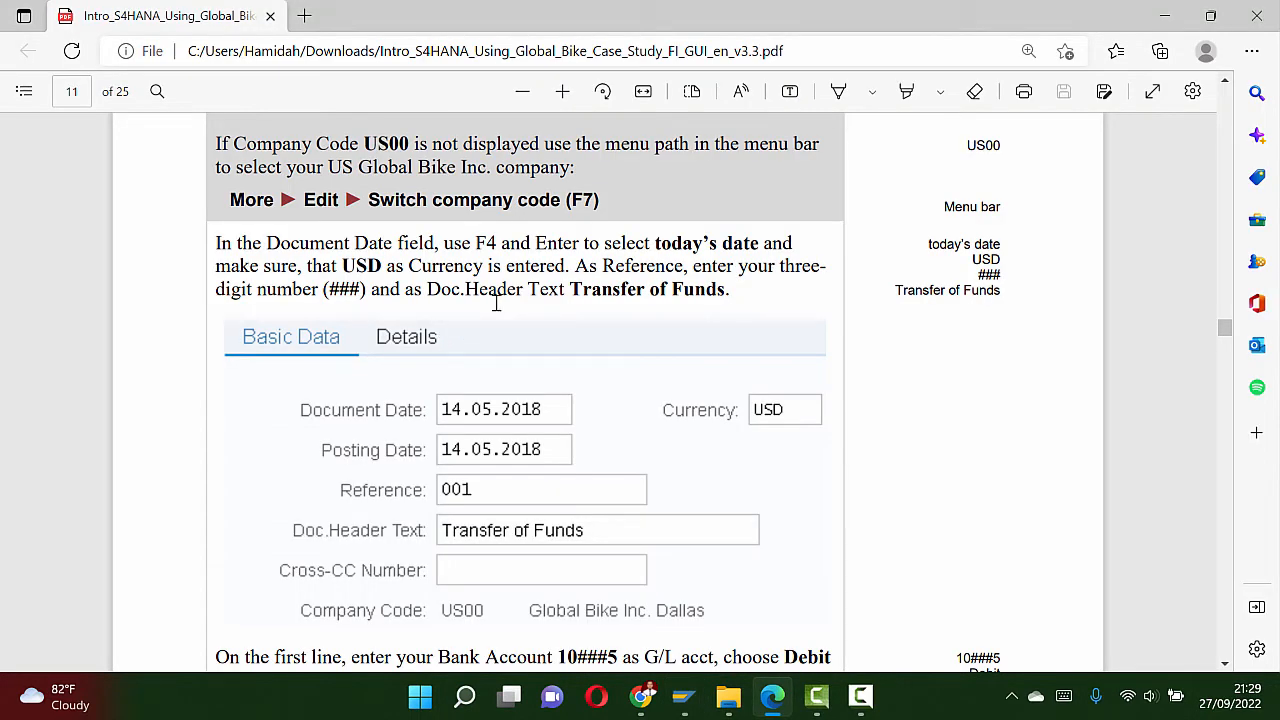
pyautogui.hotkey('alt', 'Tab')
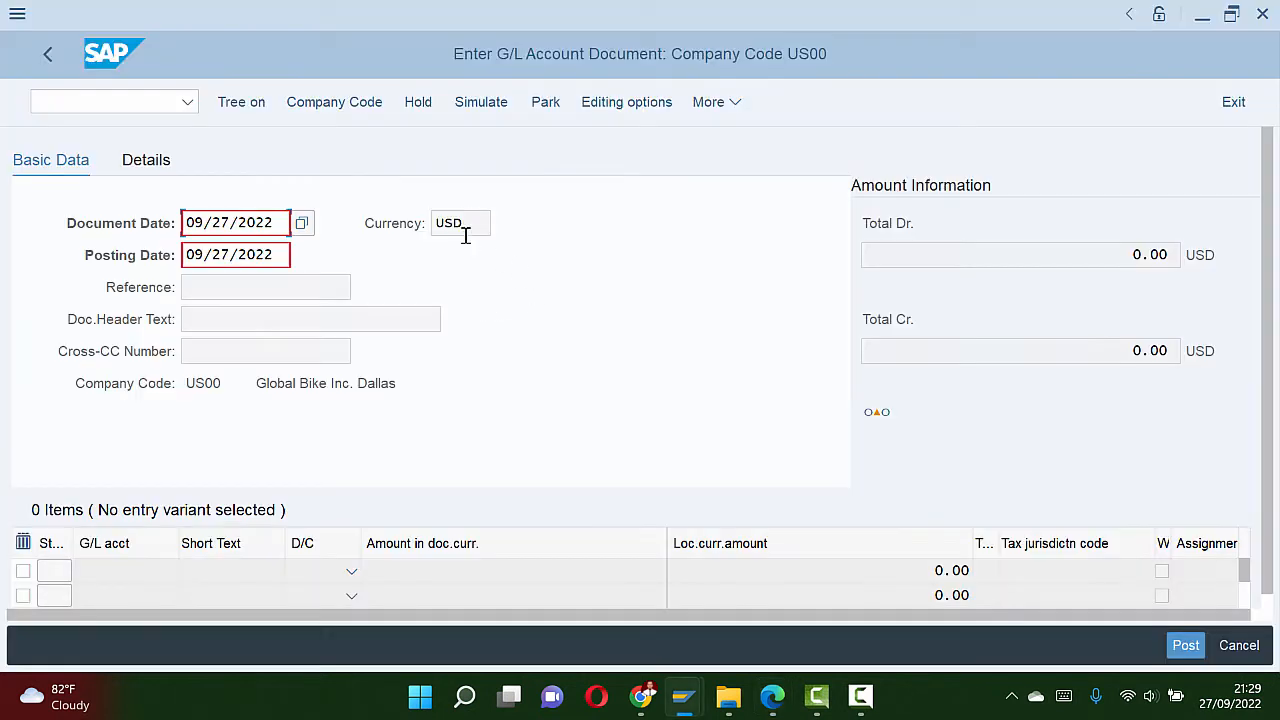
pyautogui.hotkey('alt', 'Tab')
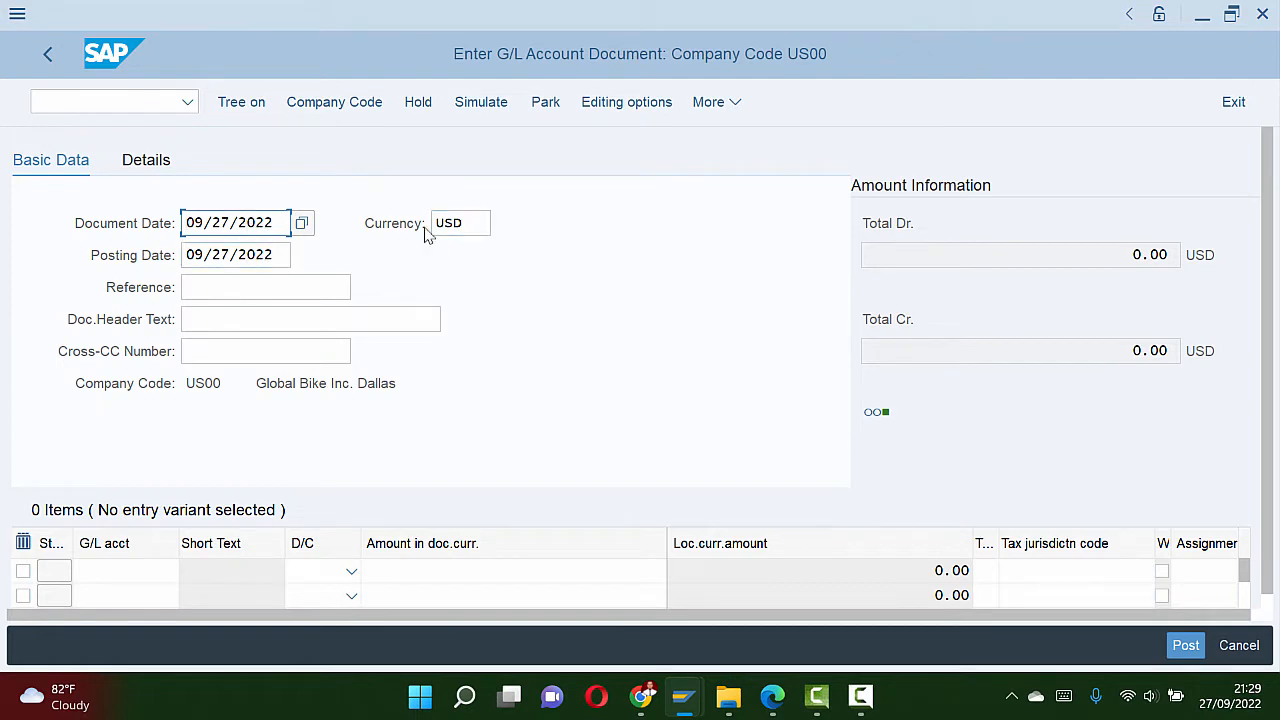
pyautogui.hotkey('alt', 'Tab')
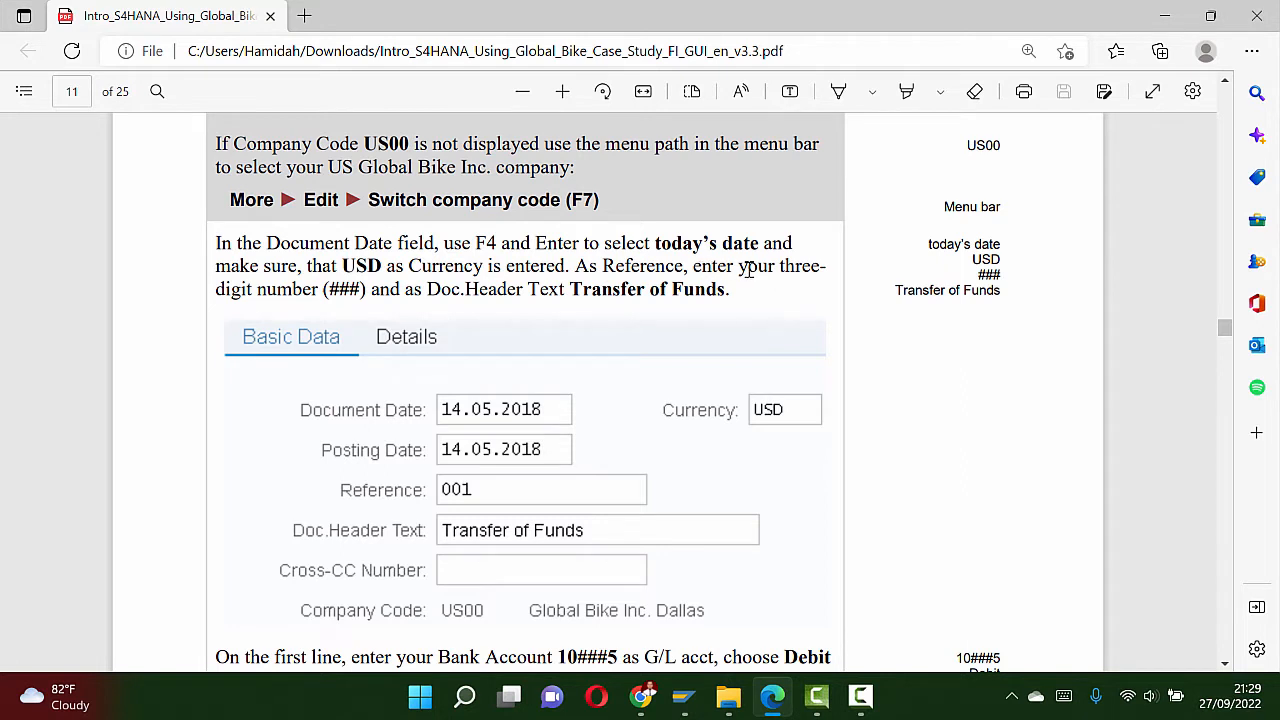
pyautogui.hotkey('alt', 'Tab')
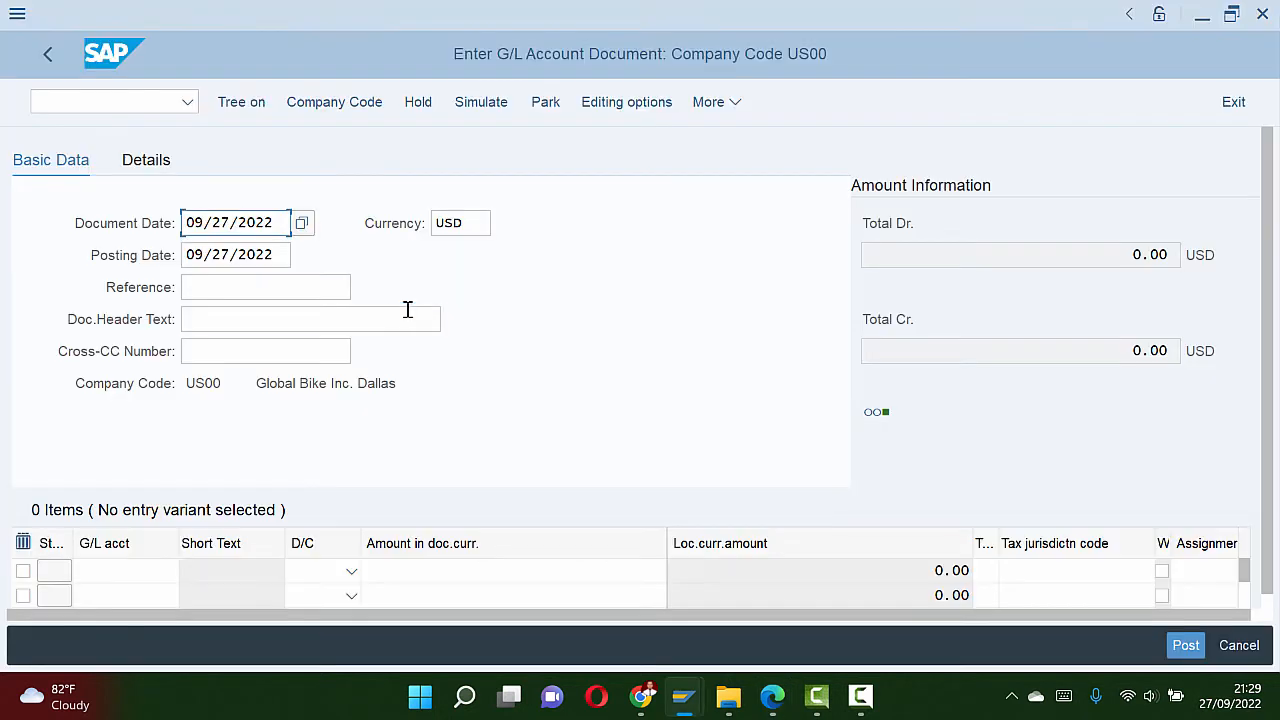
pyautogui.click(267, 289)
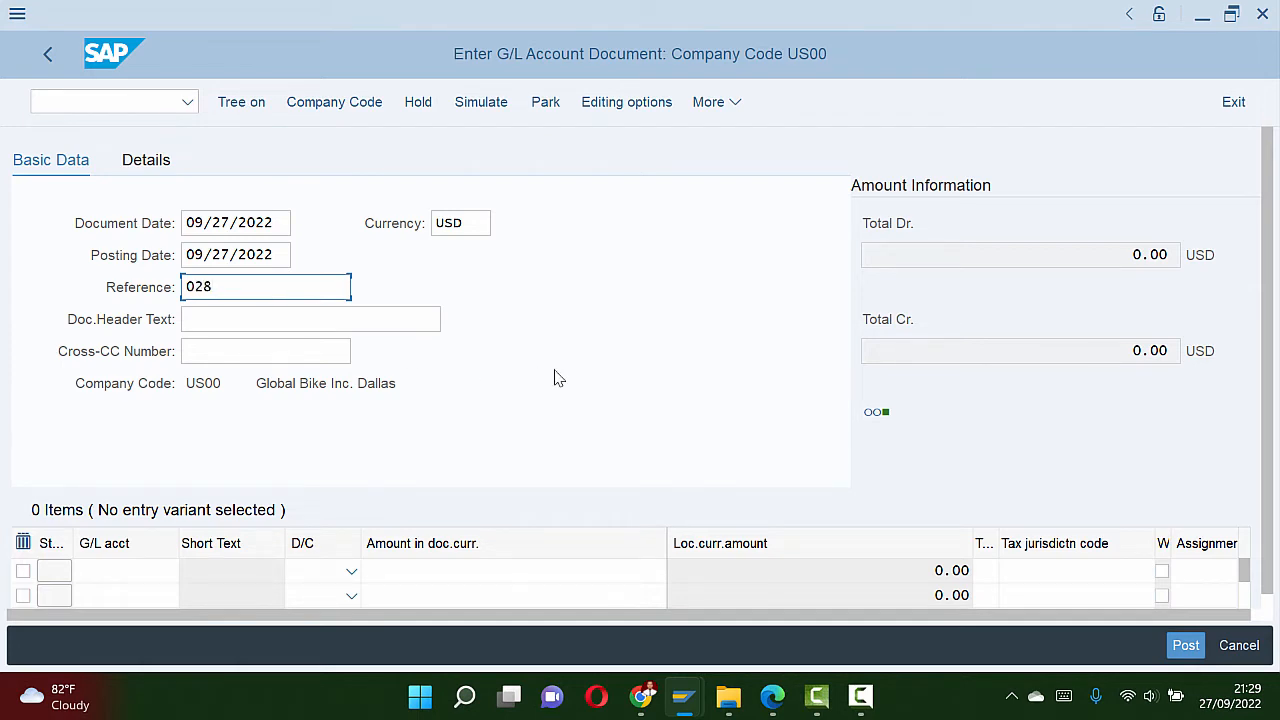
# Step: Copy "Transfer of Funds" from the case study PDF into the document header text in SAP
pyautogui.hotkey('alt', 'Tab')
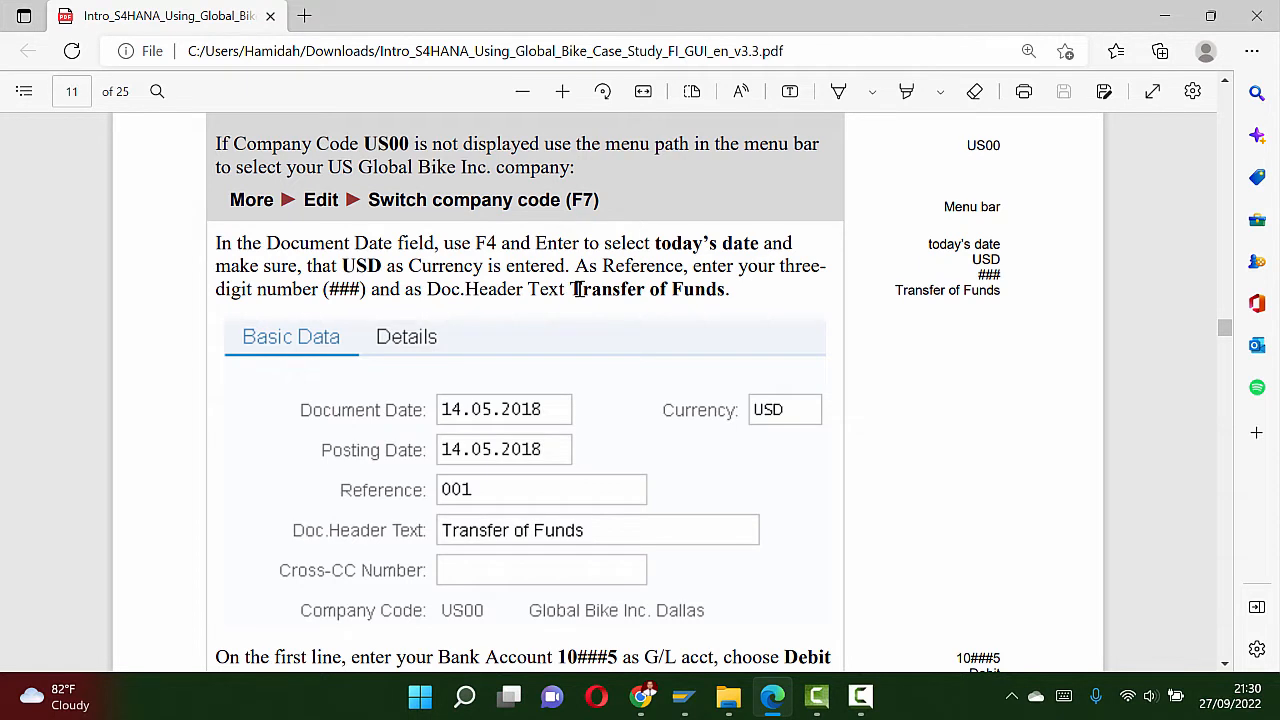
pyautogui.moveTo(570, 289); pyautogui.dragTo(731, 289)
pyautogui.hotkey('ctrl', 'c')
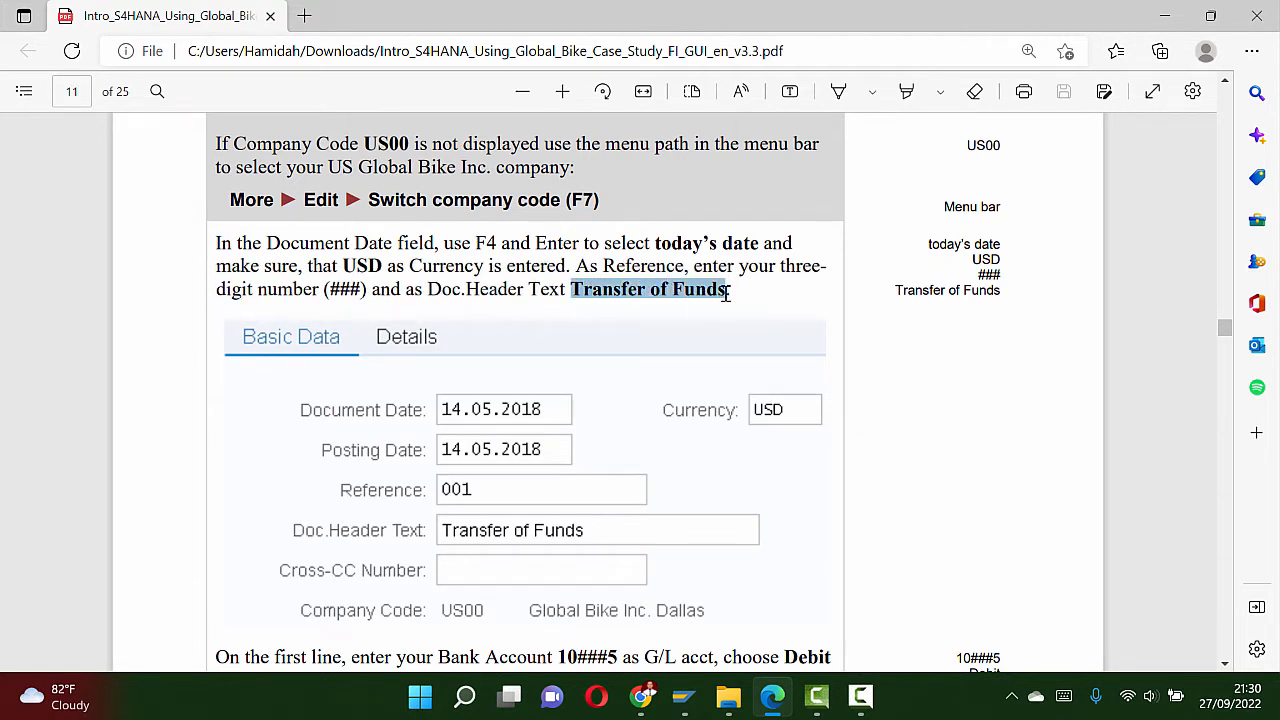
pyautogui.hotkey('alt', 'Tab')
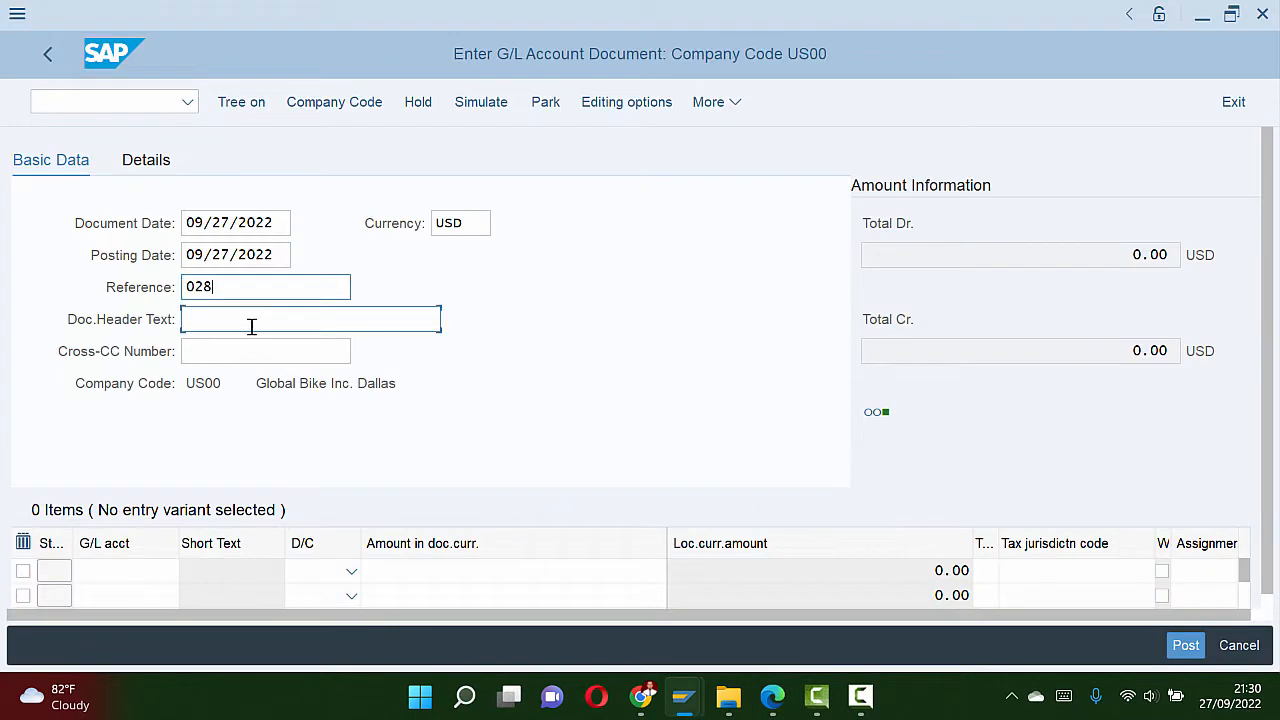
pyautogui.click(252, 322)
pyautogui.hotkey('ctrl', 'v')
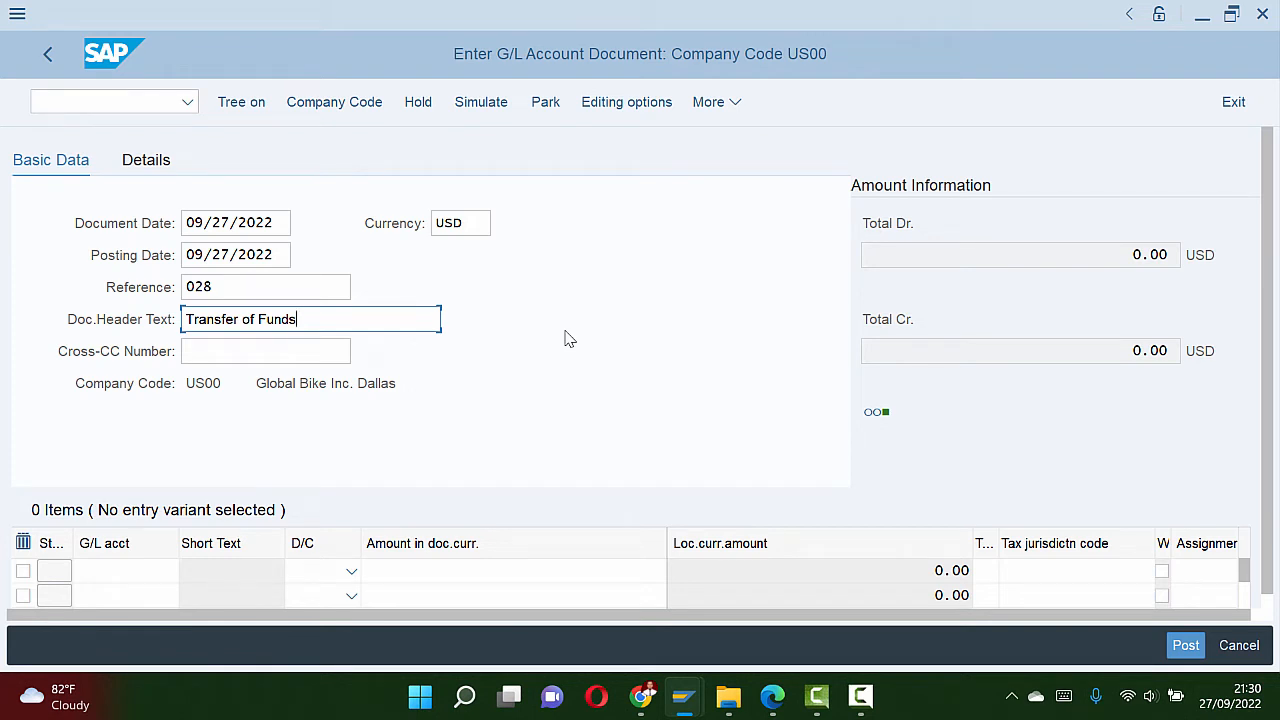
# Step: Read the case study PDF's instructions for the debit and credit line items and return to the SAP document
pyautogui.scroll(-1, 565, 339)
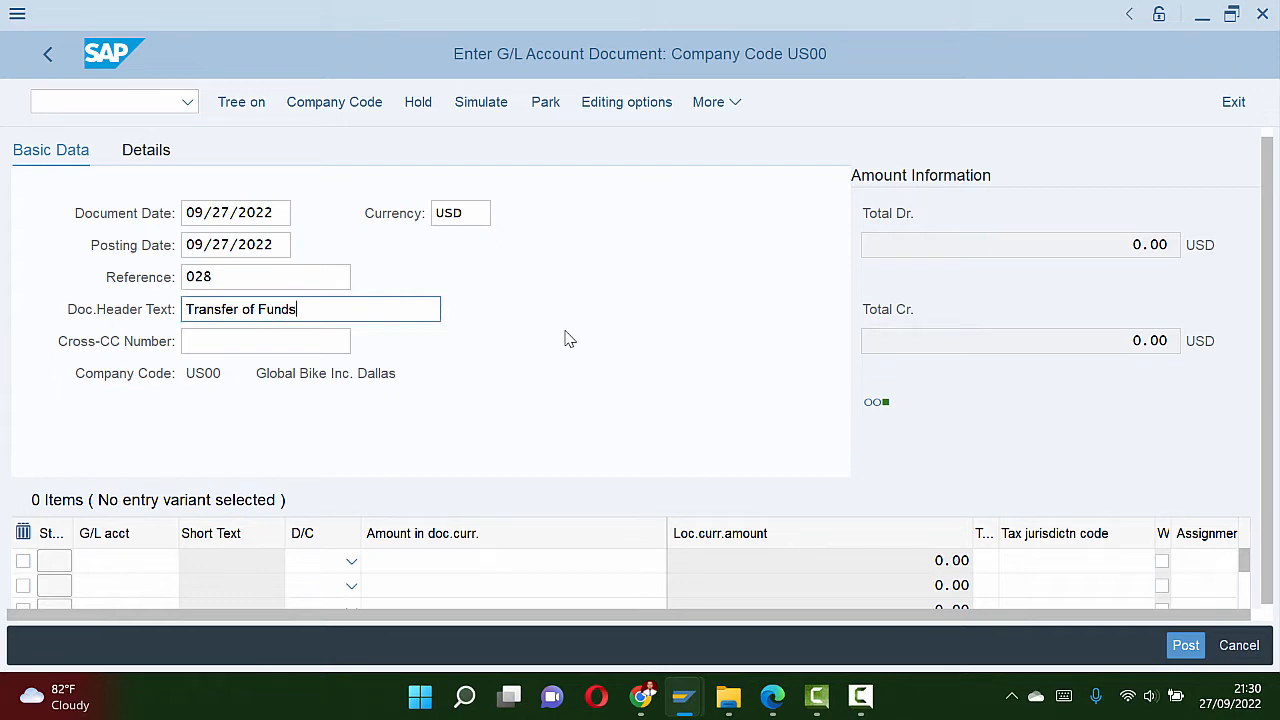
pyautogui.hotkey('alt', 'Tab')
pyautogui.scroll(-3, 565, 335)
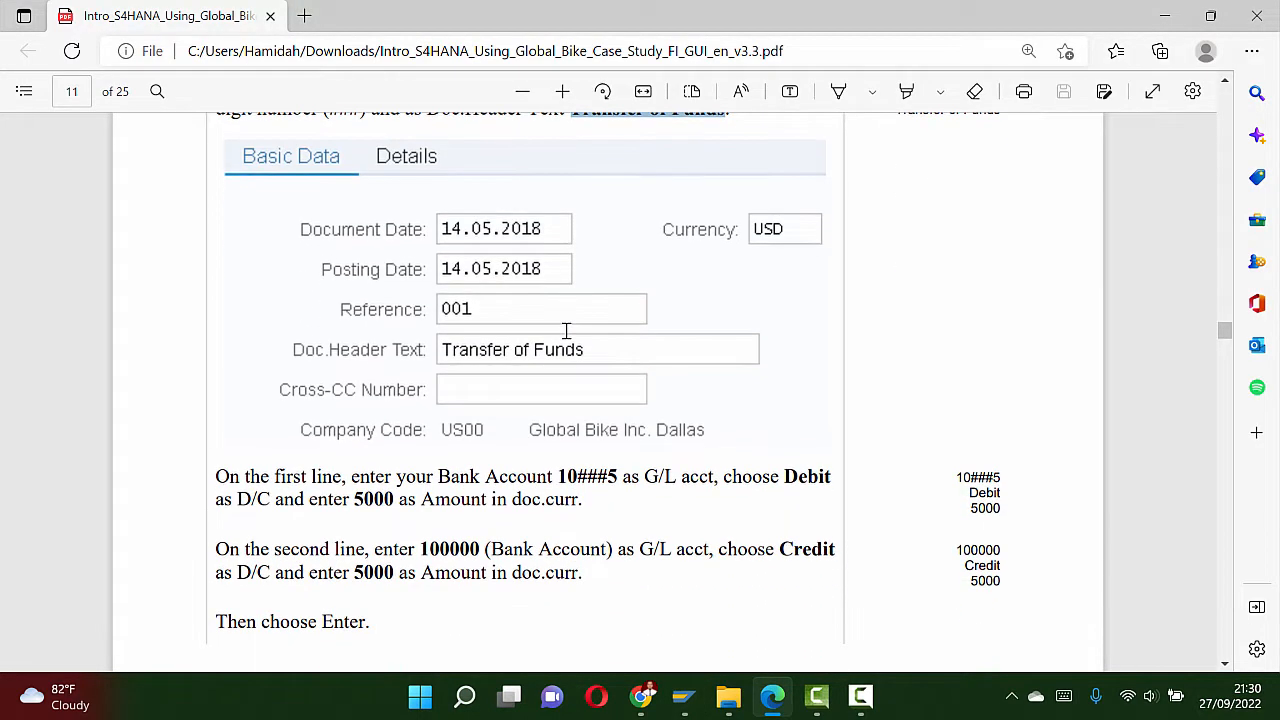
pyautogui.scroll(-3, 565, 330)
pyautogui.hotkey('alt', 'Tab')
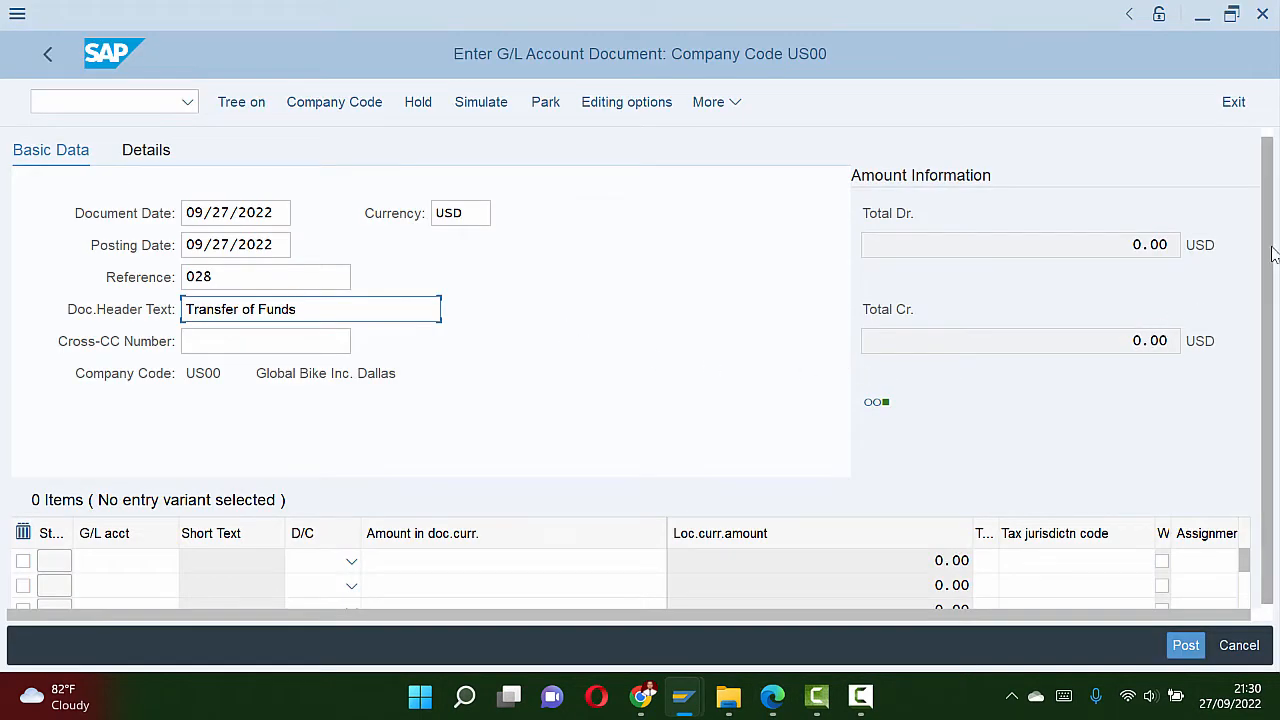
# Step: Check the bank account format in the case study PDF and enter G/L account 100285 on the SAP document's first line
pyautogui.moveTo(1268, 250); pyautogui.dragTo(1254, 304)
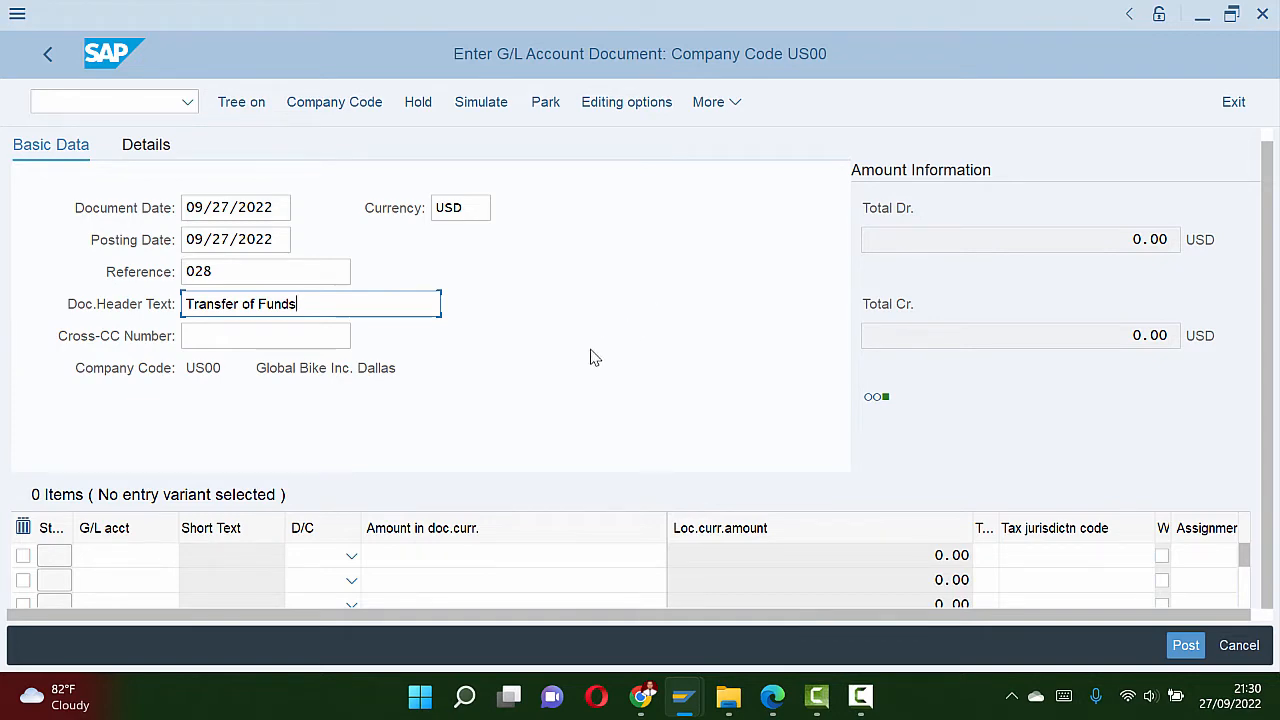
pyautogui.hotkey('alt', 'Tab')
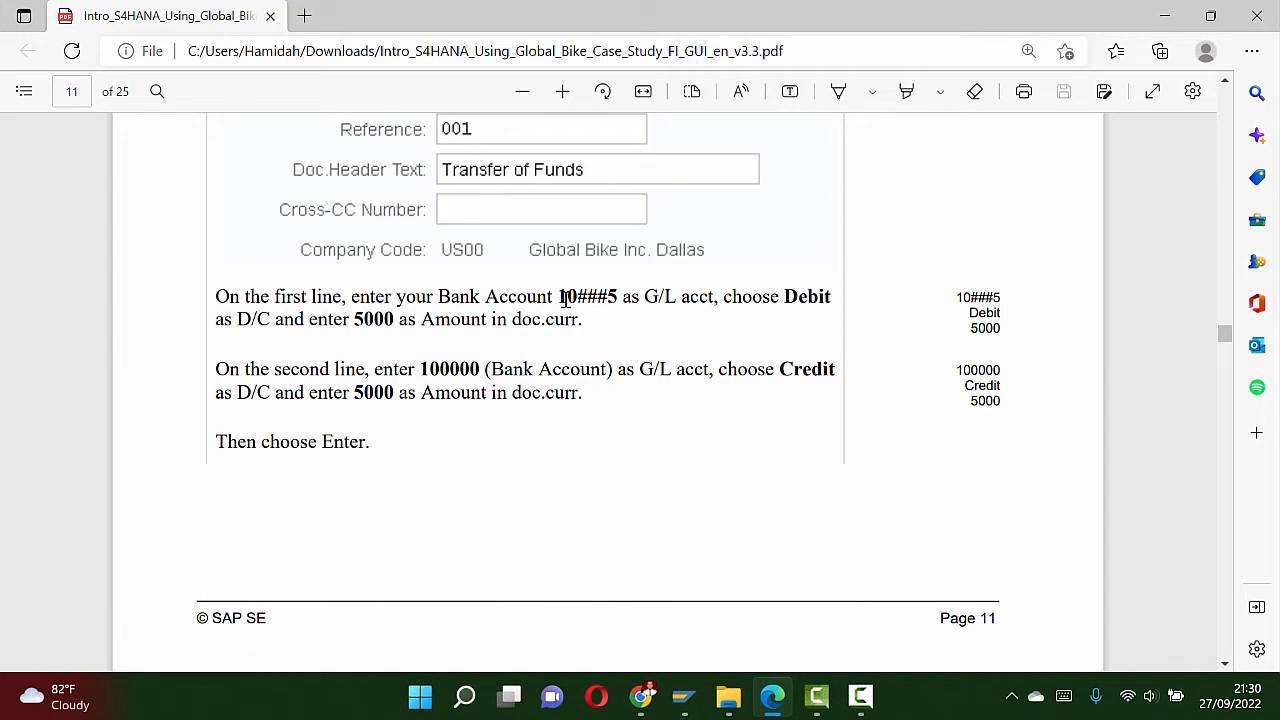
pyautogui.hotkey('alt', 'Tab')
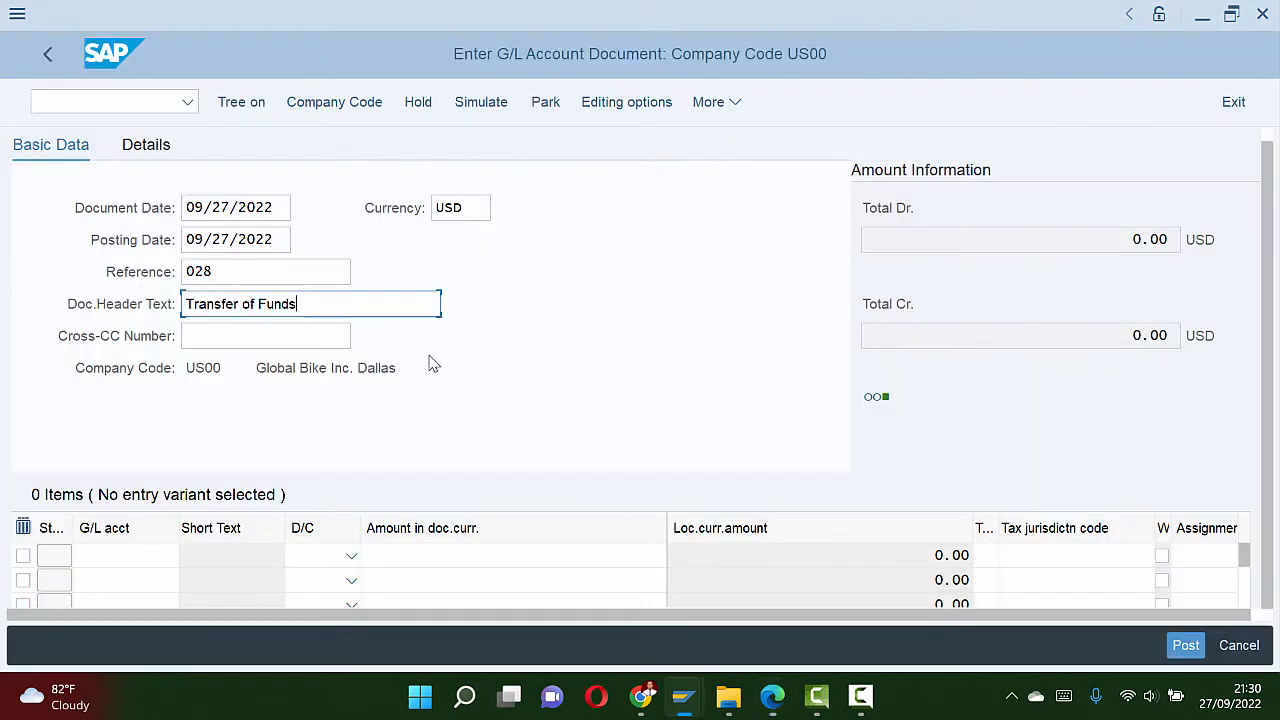
pyautogui.click(151, 560)
pyautogui.write('1')
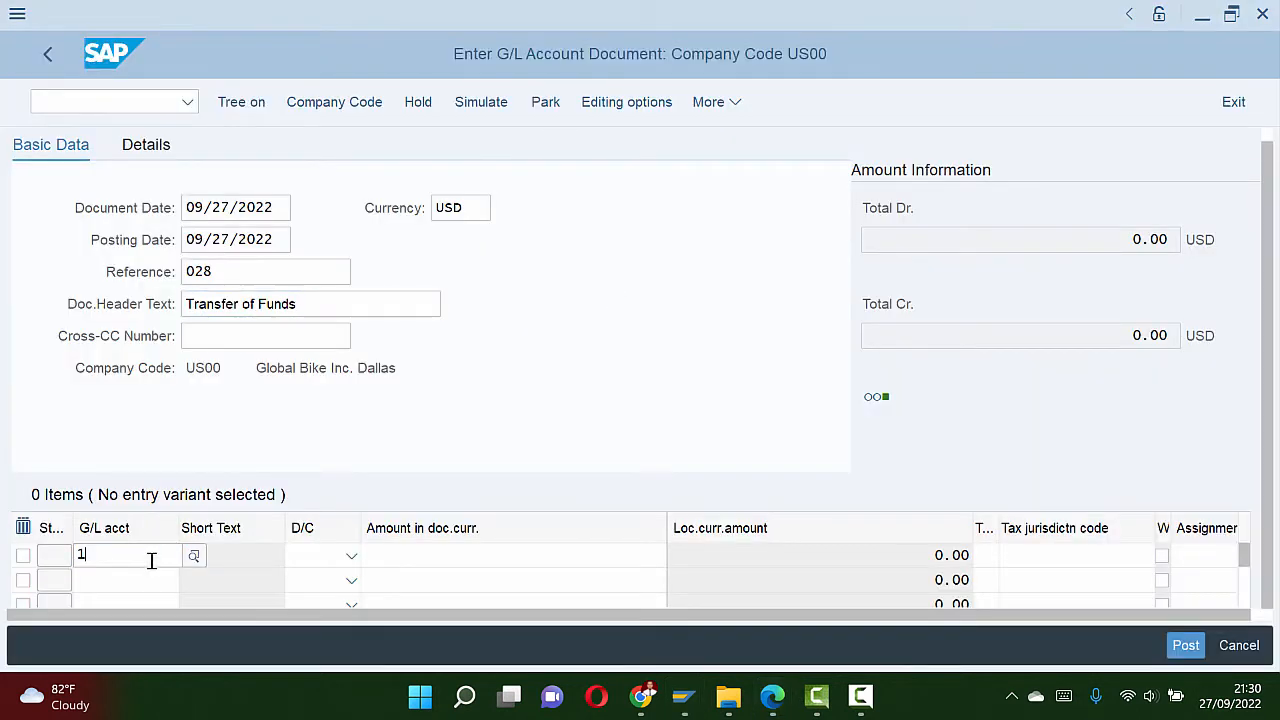
pyautogui.write('00285')
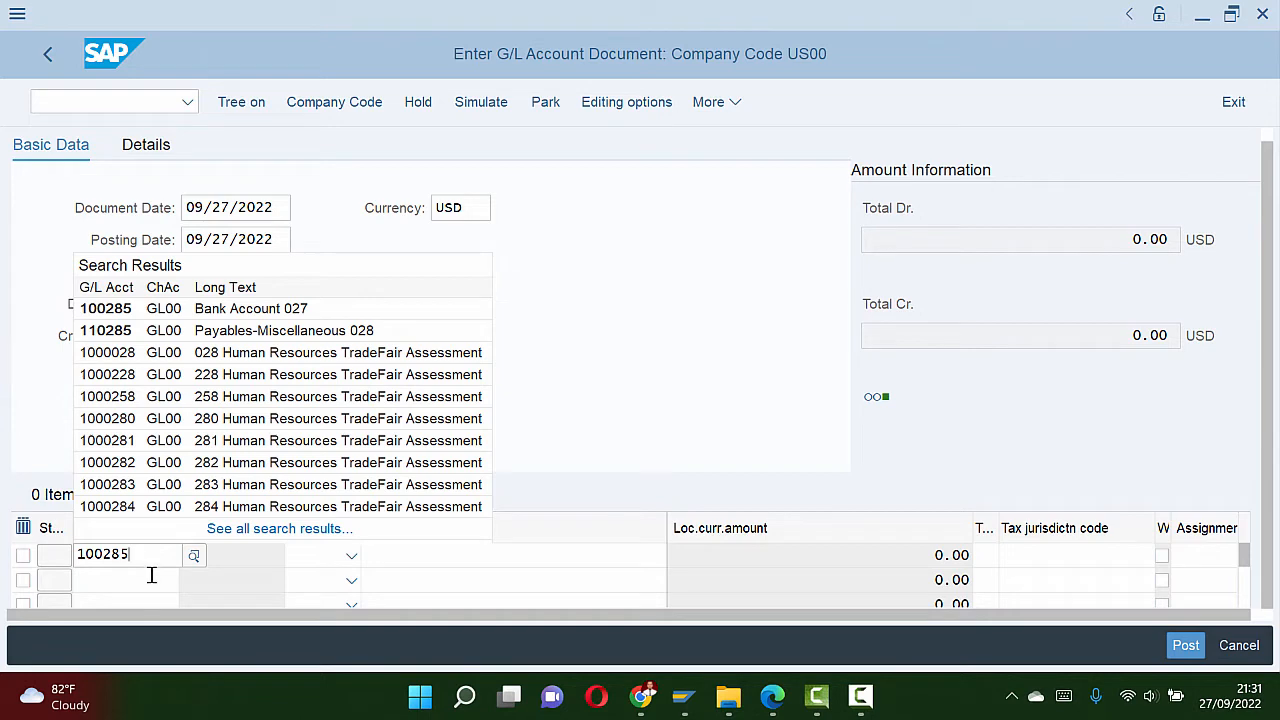
pyautogui.click(152, 569)
pyautogui.click(152, 563)
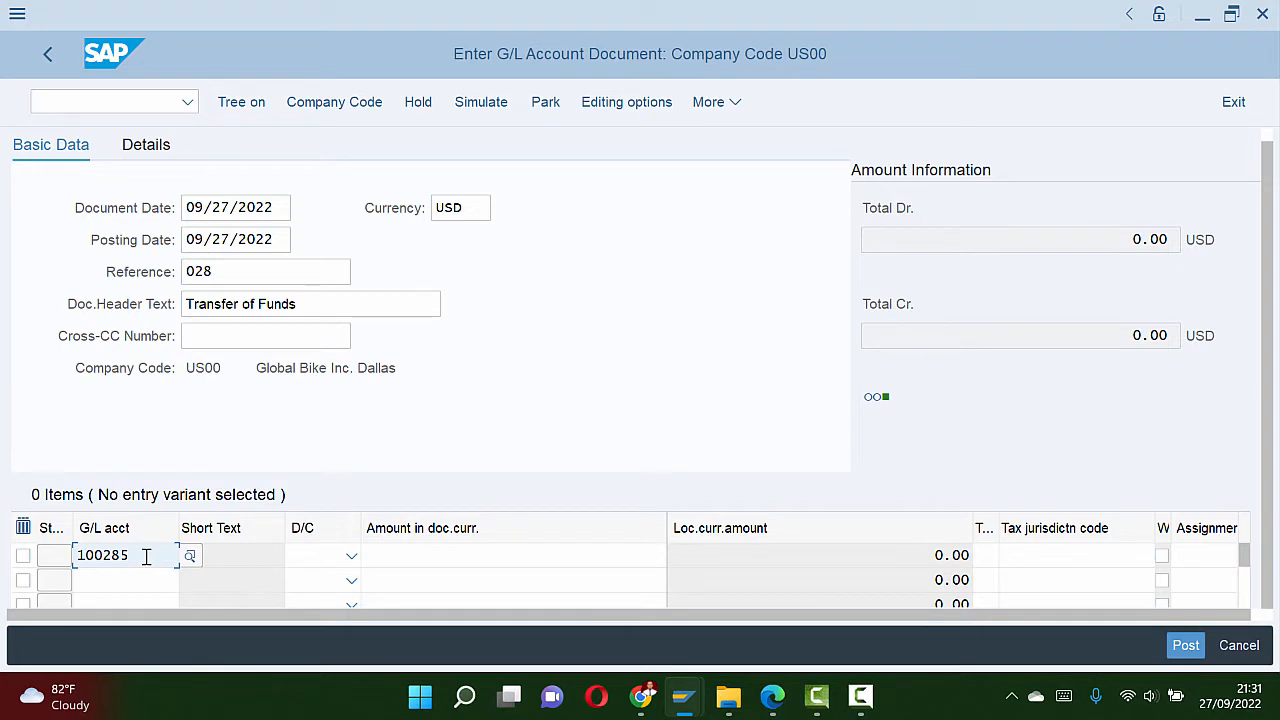
# Step: Following the case study PDF, set the first line item to Debit with an amount of 5000 in document currency
pyautogui.hotkey('alt', 'Tab')
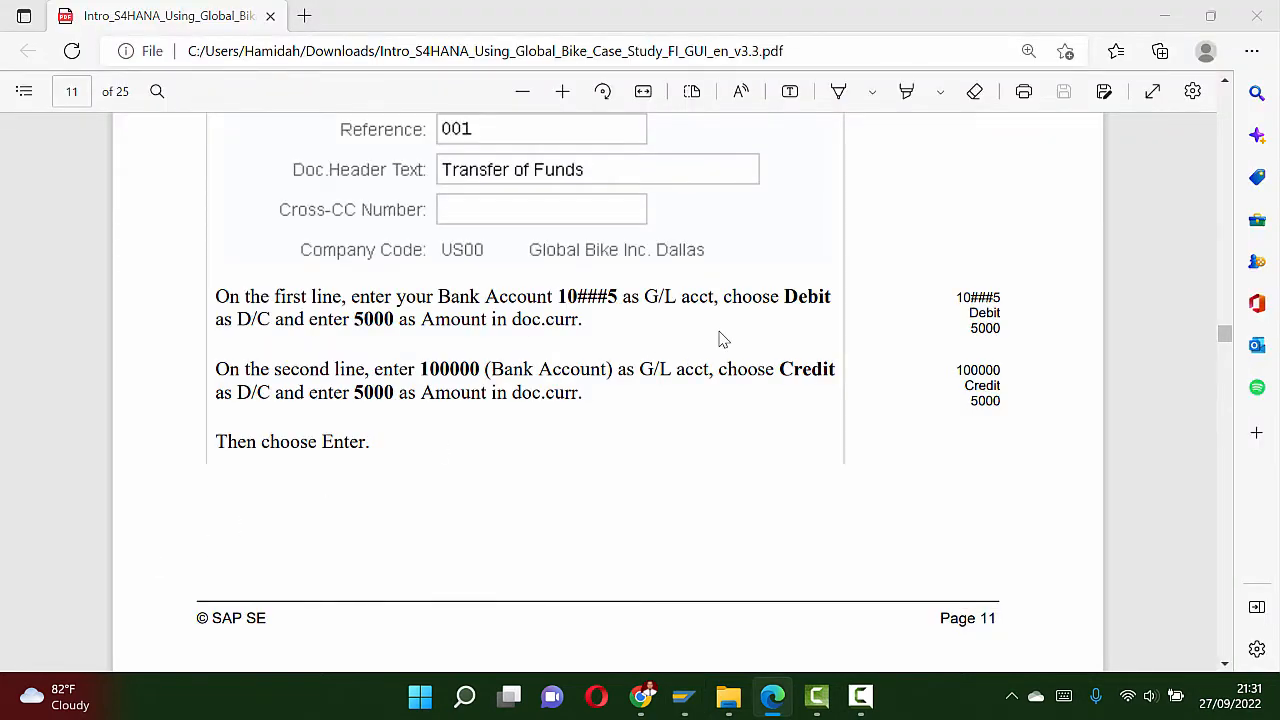
pyautogui.hotkey('alt', 'Tab')
pyautogui.click(351, 558)
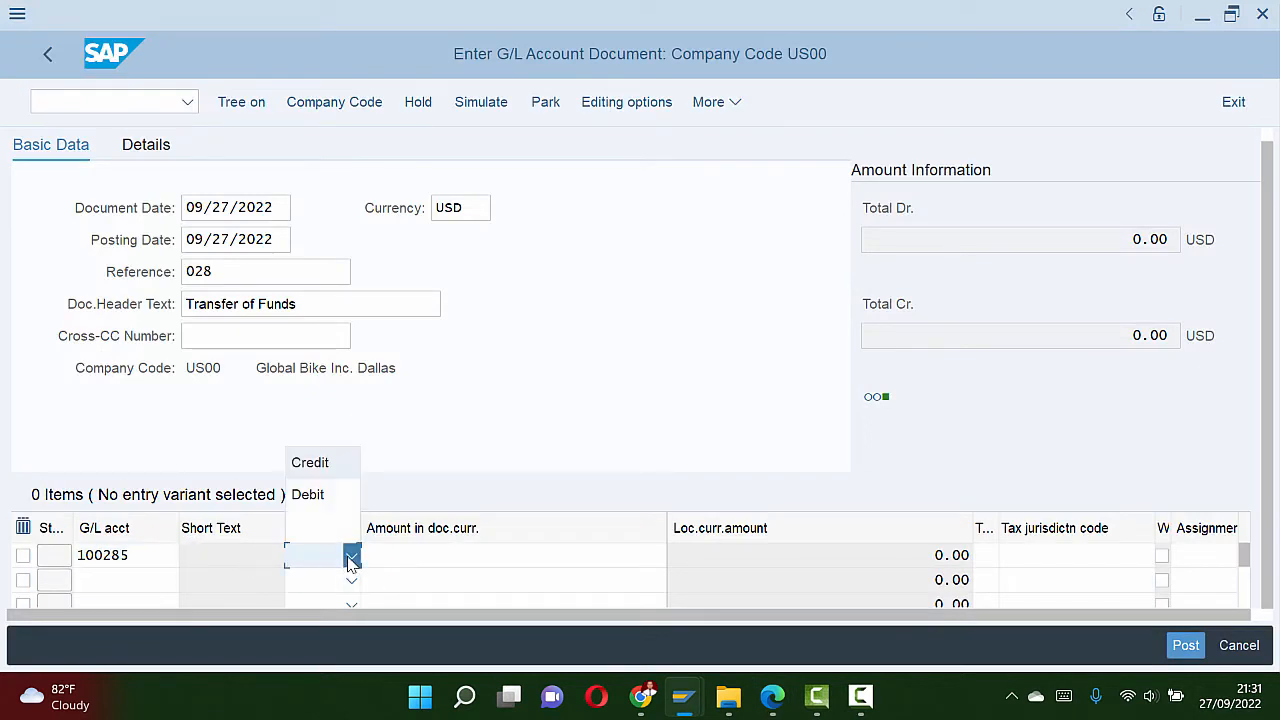
pyautogui.click(325, 497)
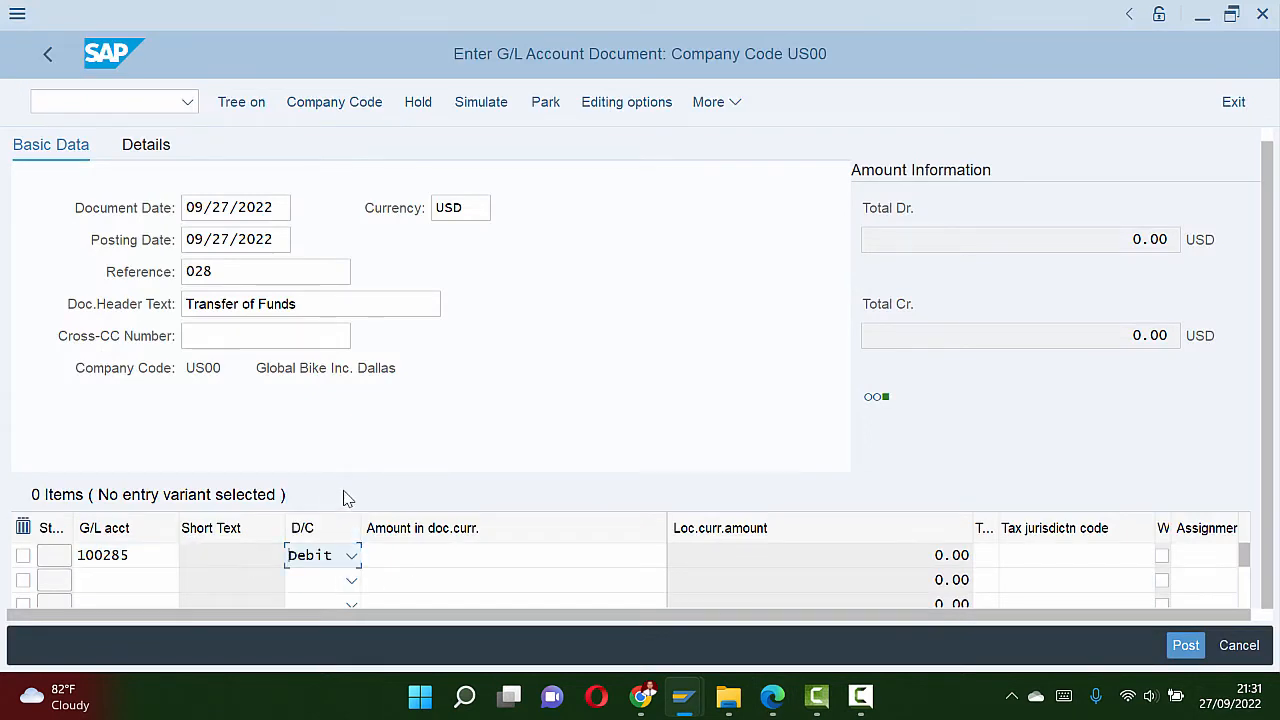
pyautogui.hotkey('alt', 'Tab')
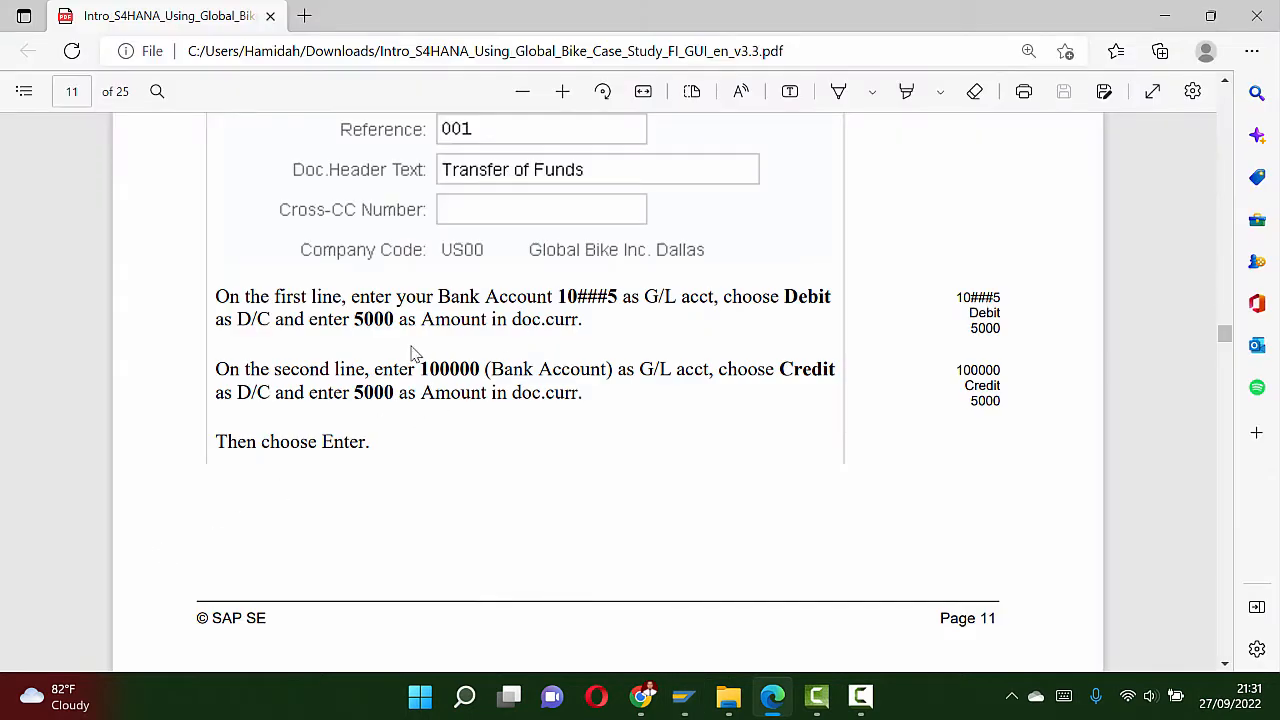
pyautogui.hotkey('alt', 'Tab')
pyautogui.click(423, 557)
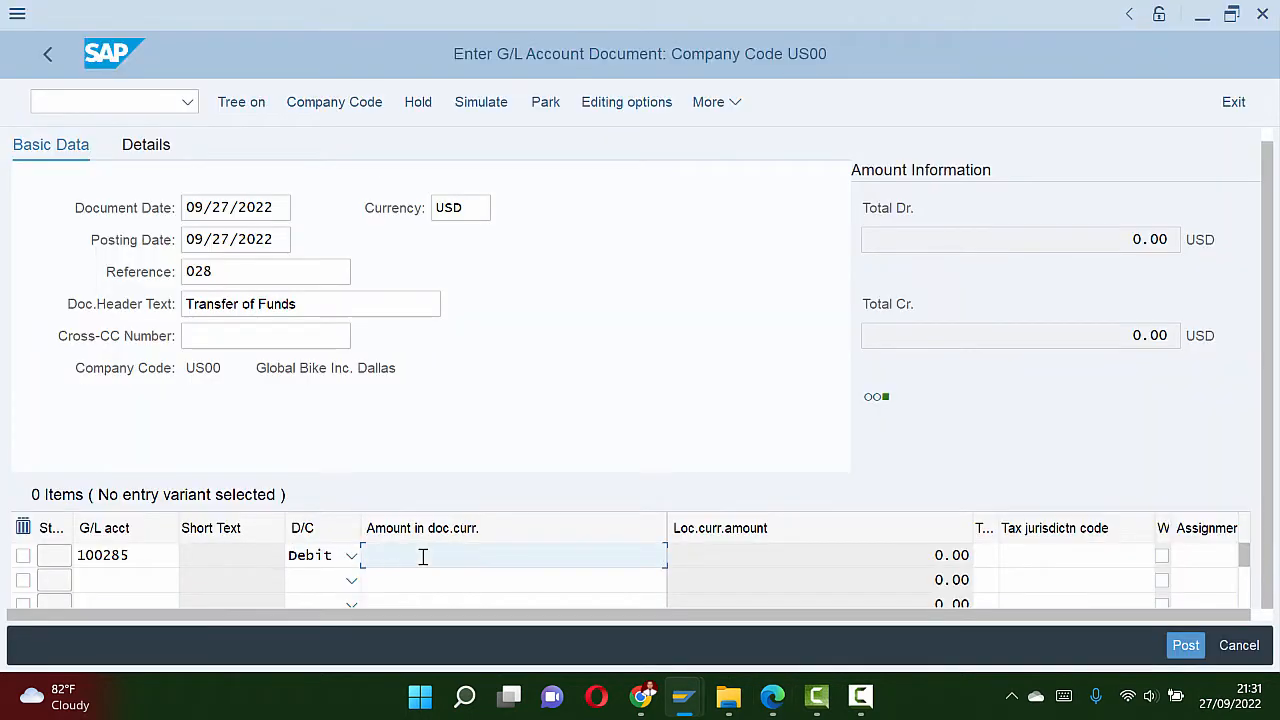
pyautogui.write('5000')
# Step: Check the second line's instructions in the case study PDF, then enter G/L account 100000 as a Credit item in SAP
pyautogui.hotkey('alt', 'Tab')
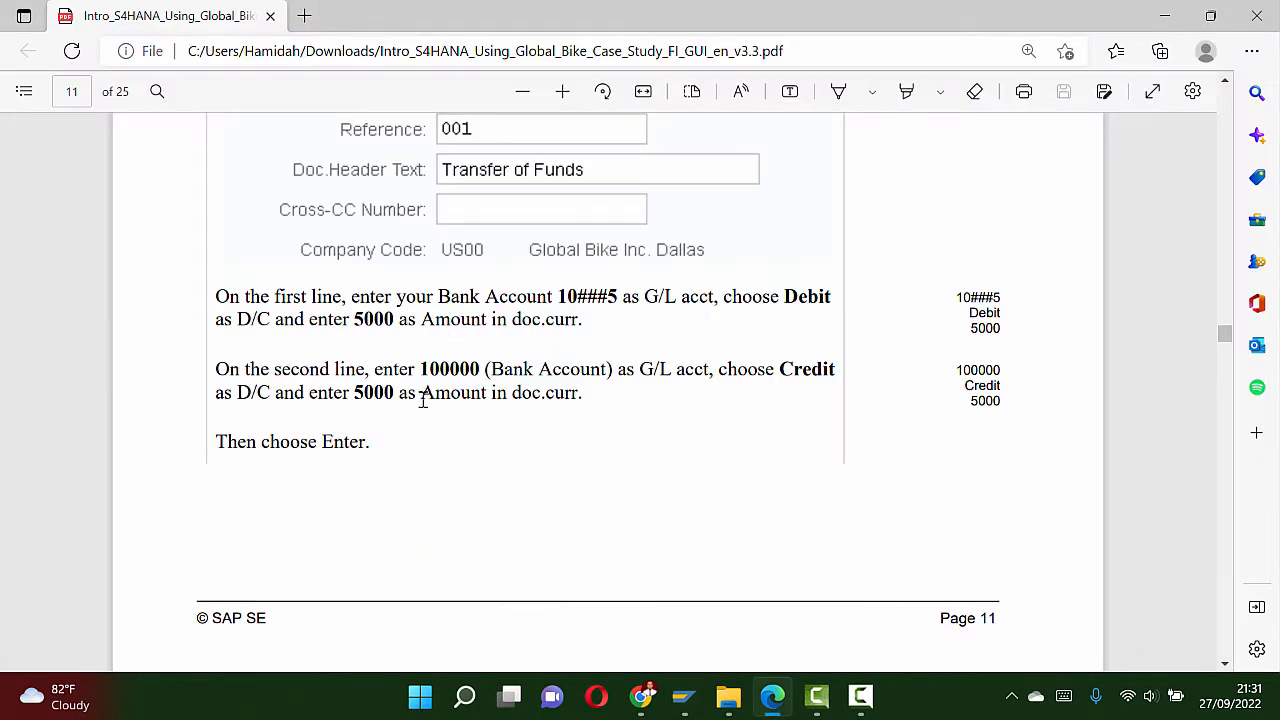
pyautogui.hotkey('alt', 'Tab')
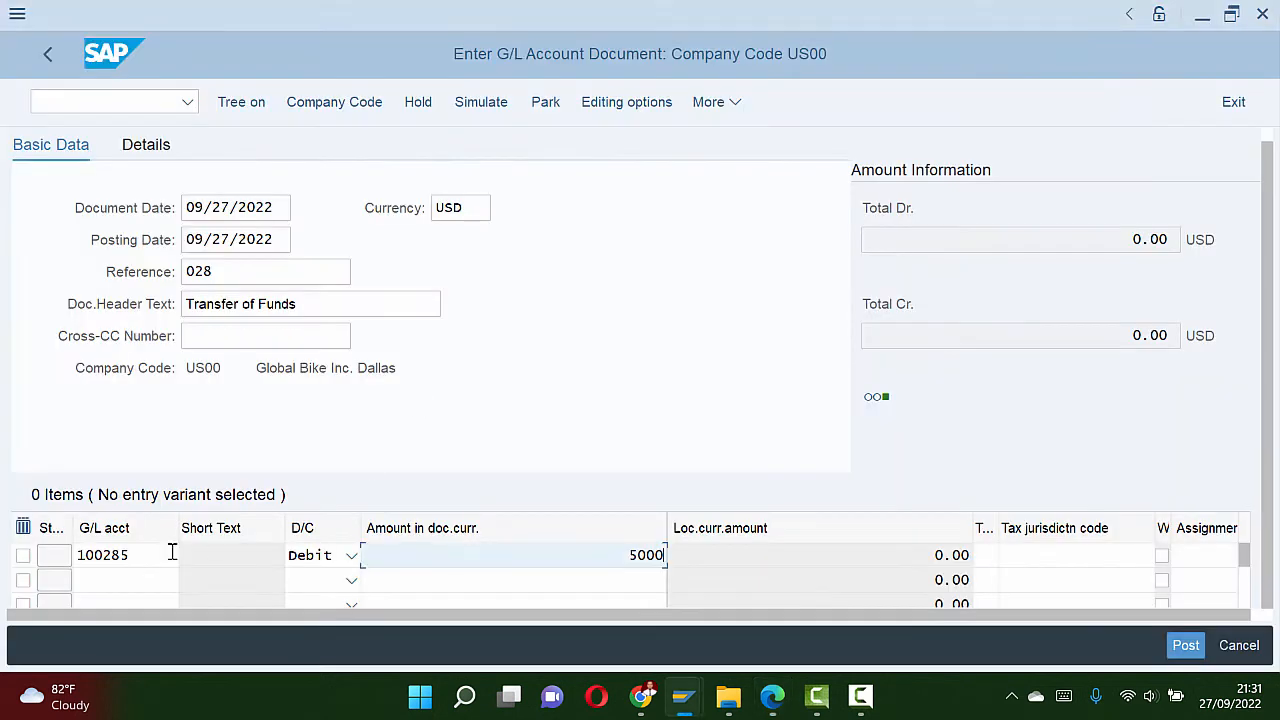
pyautogui.click(126, 583)
pyautogui.write('1000')
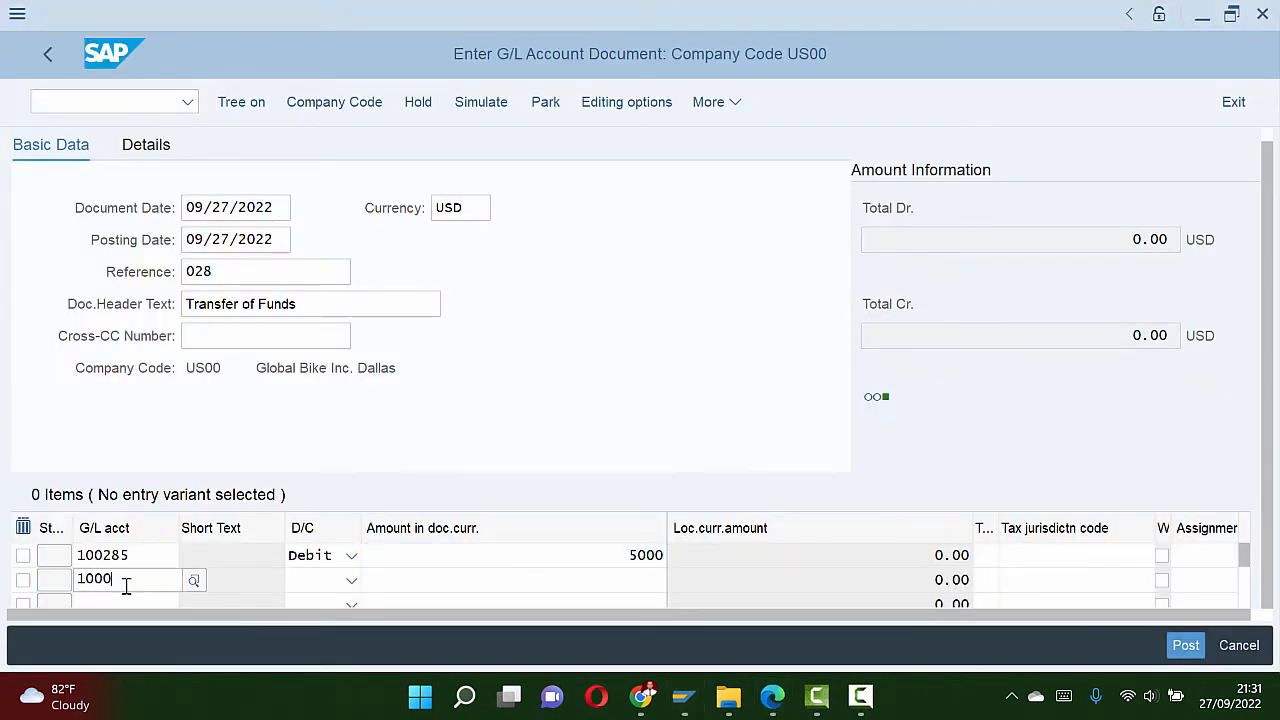
pyautogui.write('00')
pyautogui.click(351, 582)
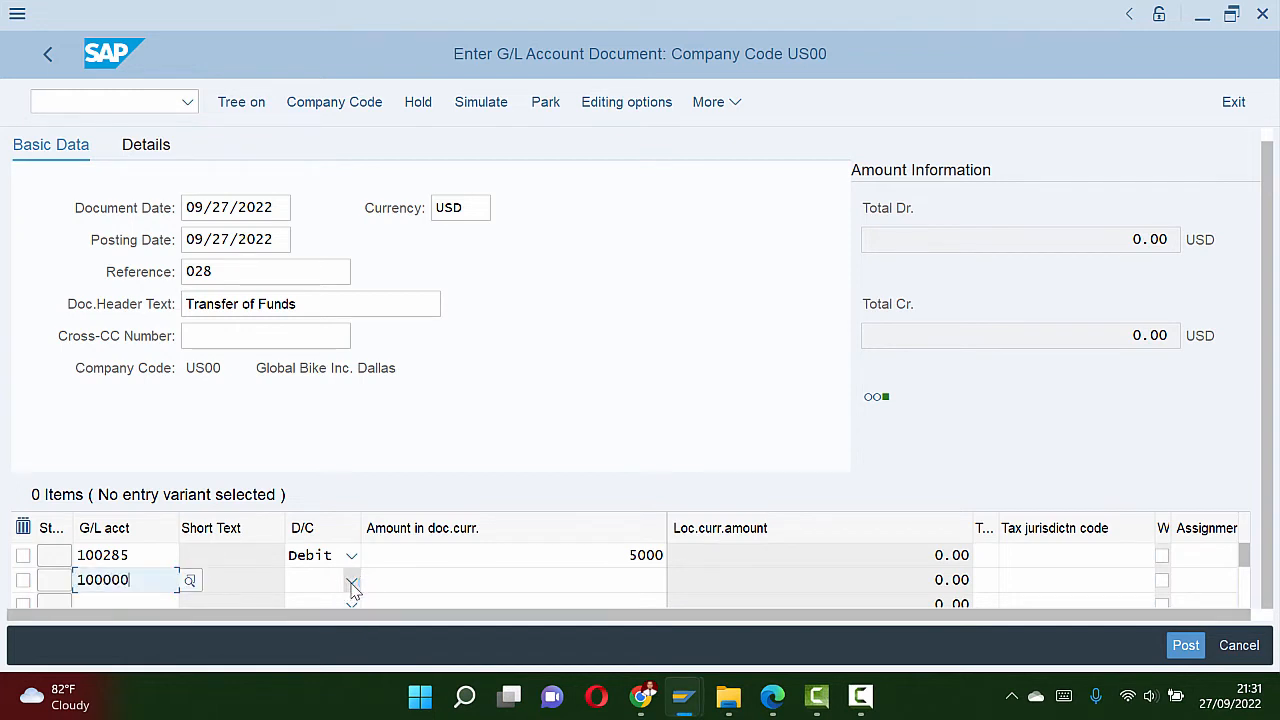
pyautogui.click(351, 580)
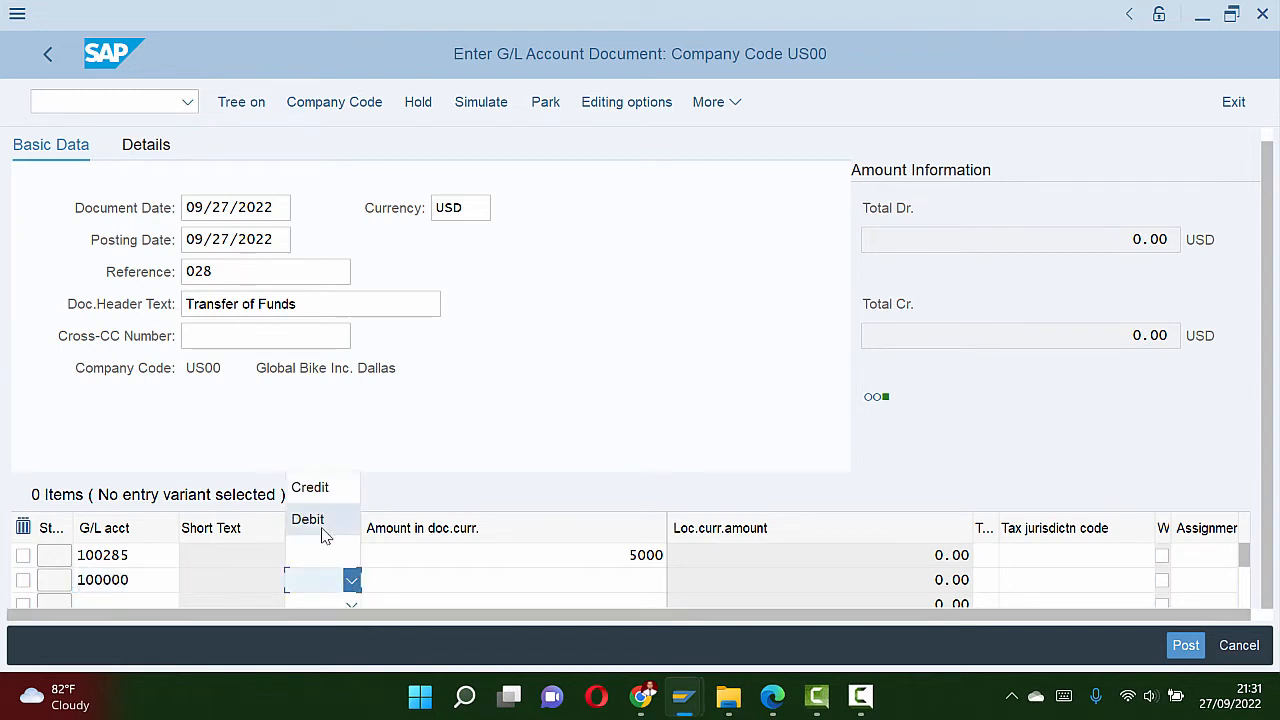
pyautogui.click(335, 488)
# Step: Enter 5000 as the credit line's amount per the case study PDF and confirm the line items in SAP
pyautogui.hotkey('alt', 'Tab')
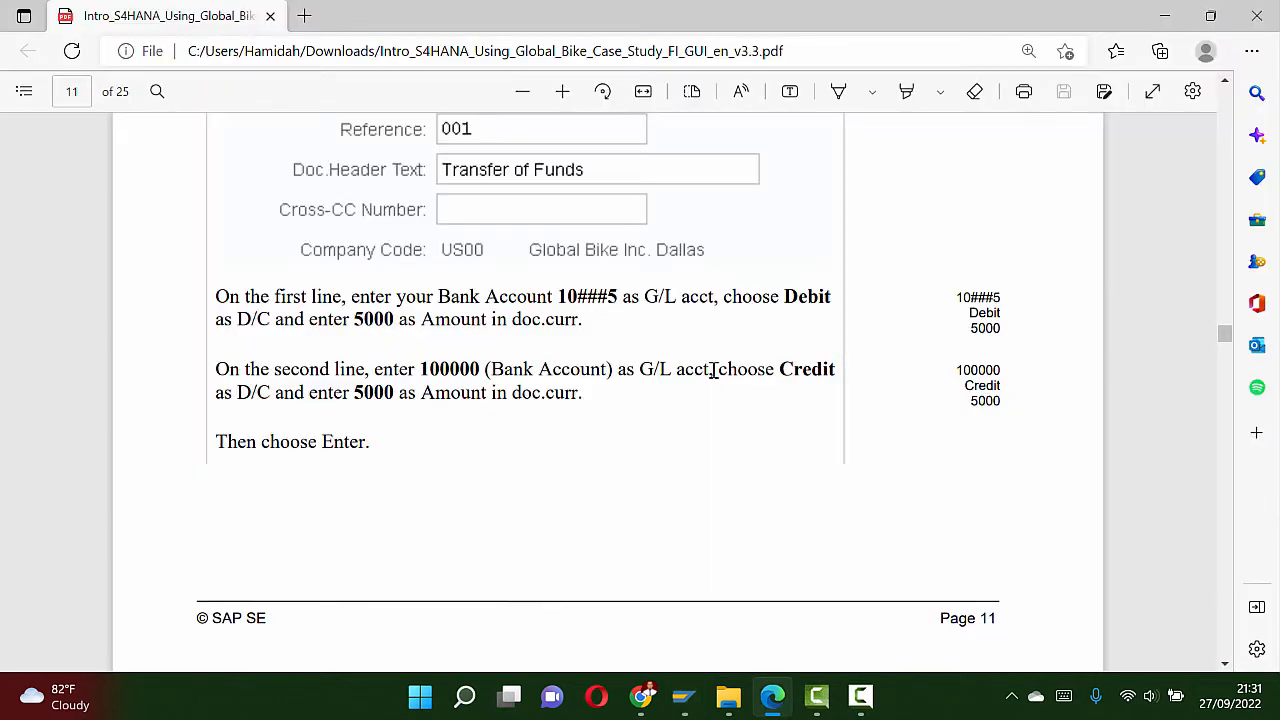
pyautogui.hotkey('alt', 'Tab')
pyautogui.click(568, 583)
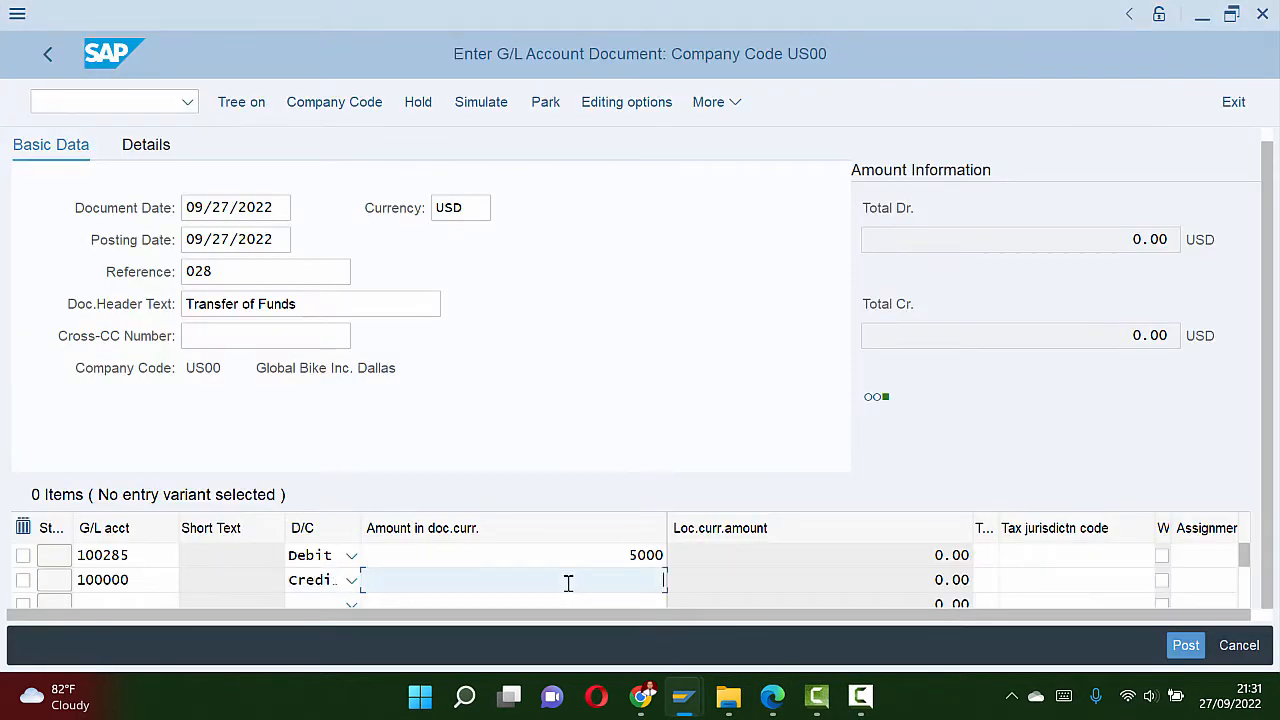
pyautogui.write('5000')
pyautogui.hotkey('alt', 'Tab')
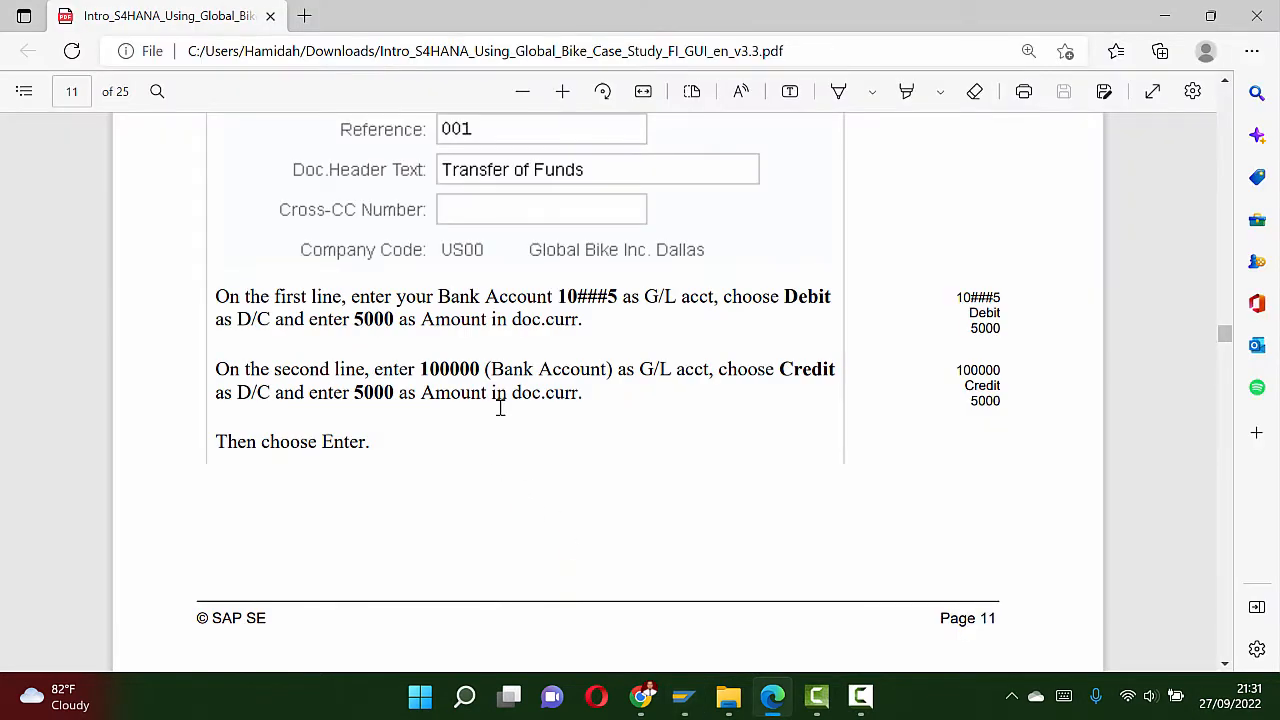
pyautogui.hotkey('alt', 'Tab')
pyautogui.press('Return')
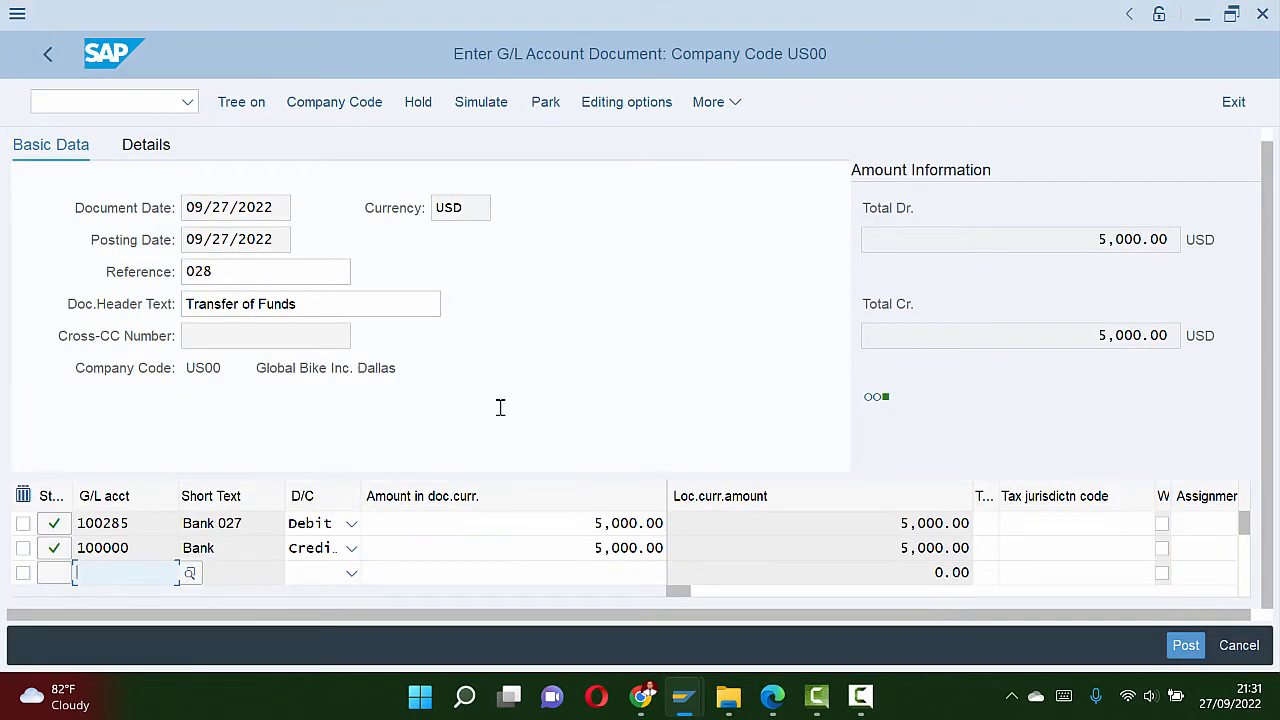
# Step: Read the case study PDF's next instruction on page 12 and simulate the G/L account document in SAP
pyautogui.hotkey('alt', 'Tab')
pyautogui.hotkey('alt', 'Tab')
pyautogui.hotkey('alt', 'Tab')
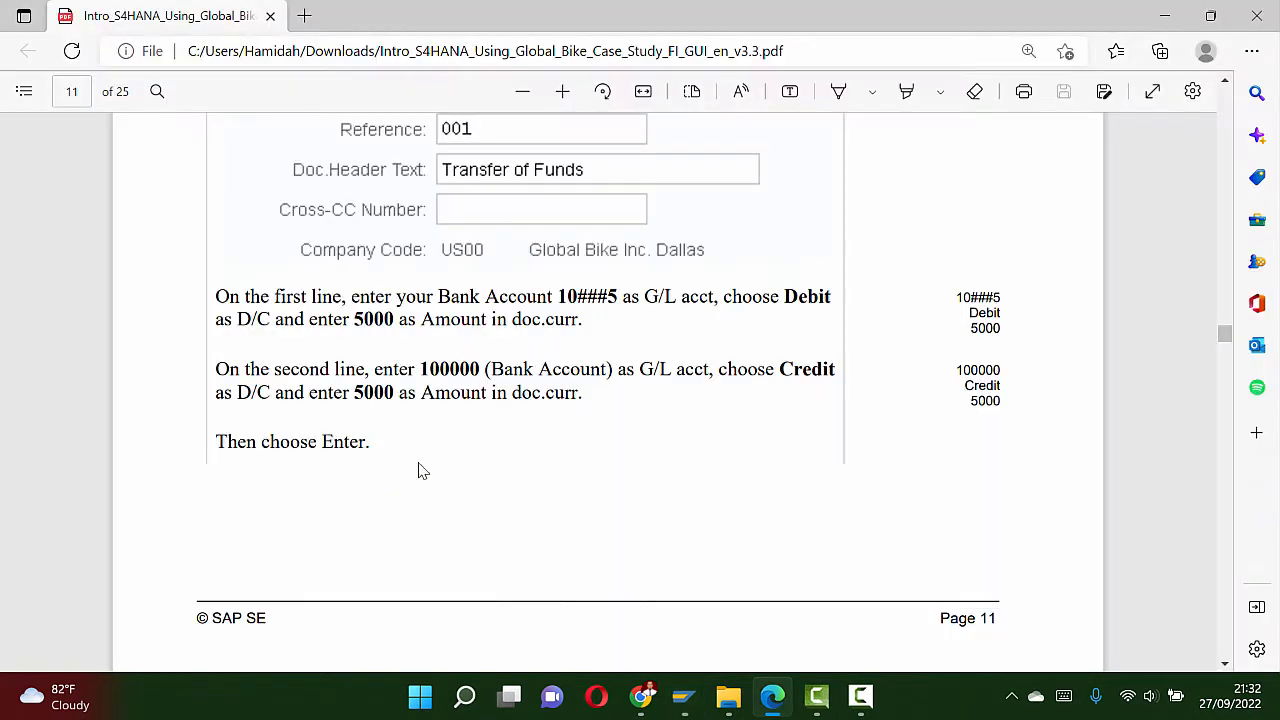
pyautogui.scroll(-10, 430, 460)
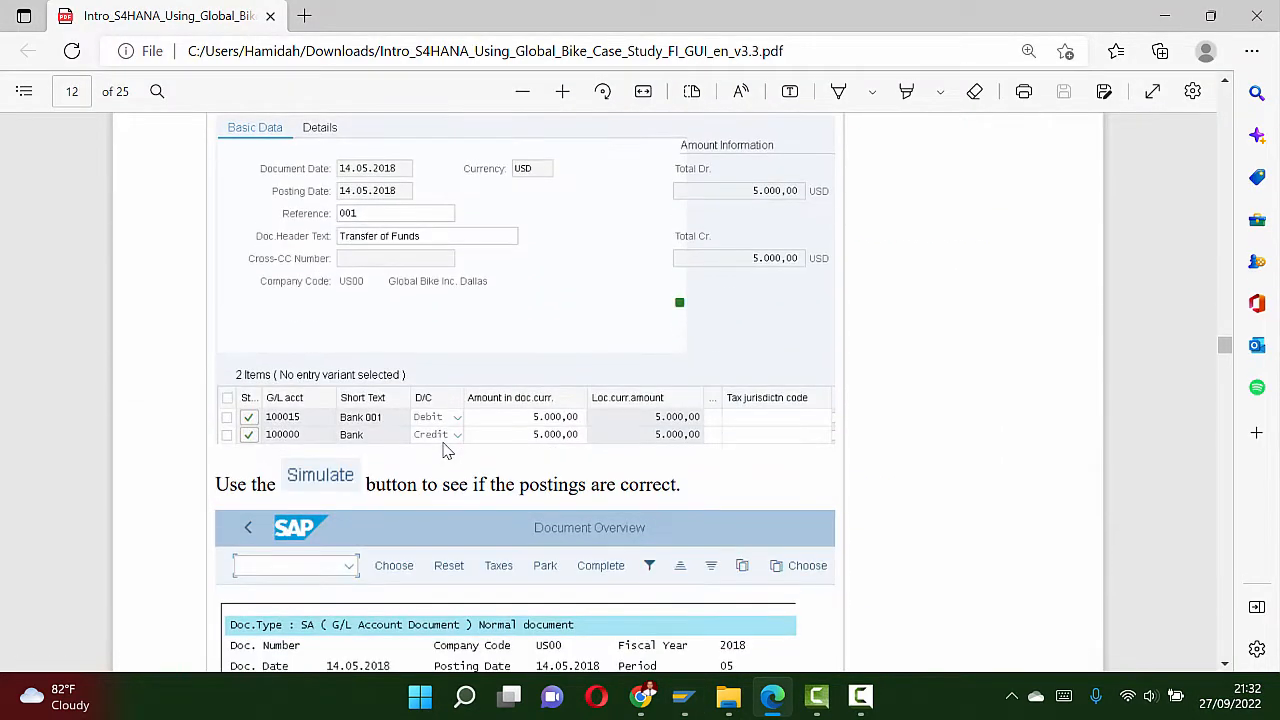
pyautogui.scroll(-3, 603, 447)
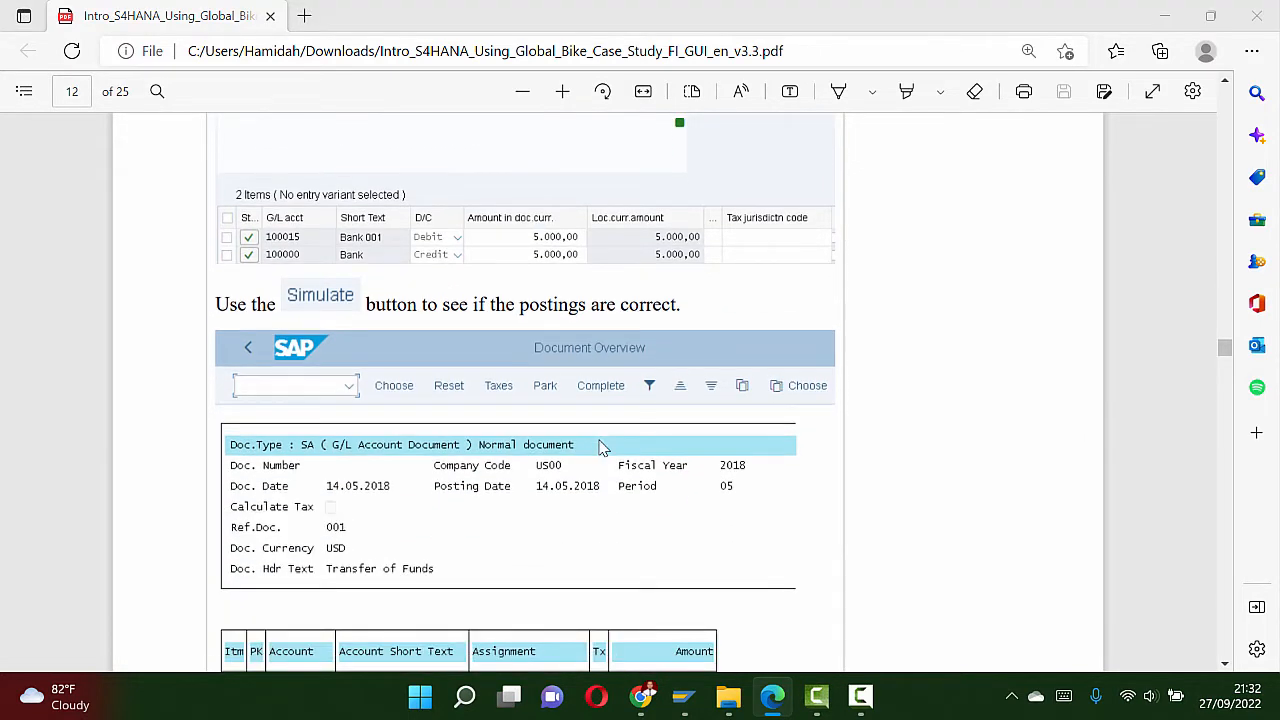
pyautogui.hotkey('alt', 'Tab')
pyautogui.click(481, 104)
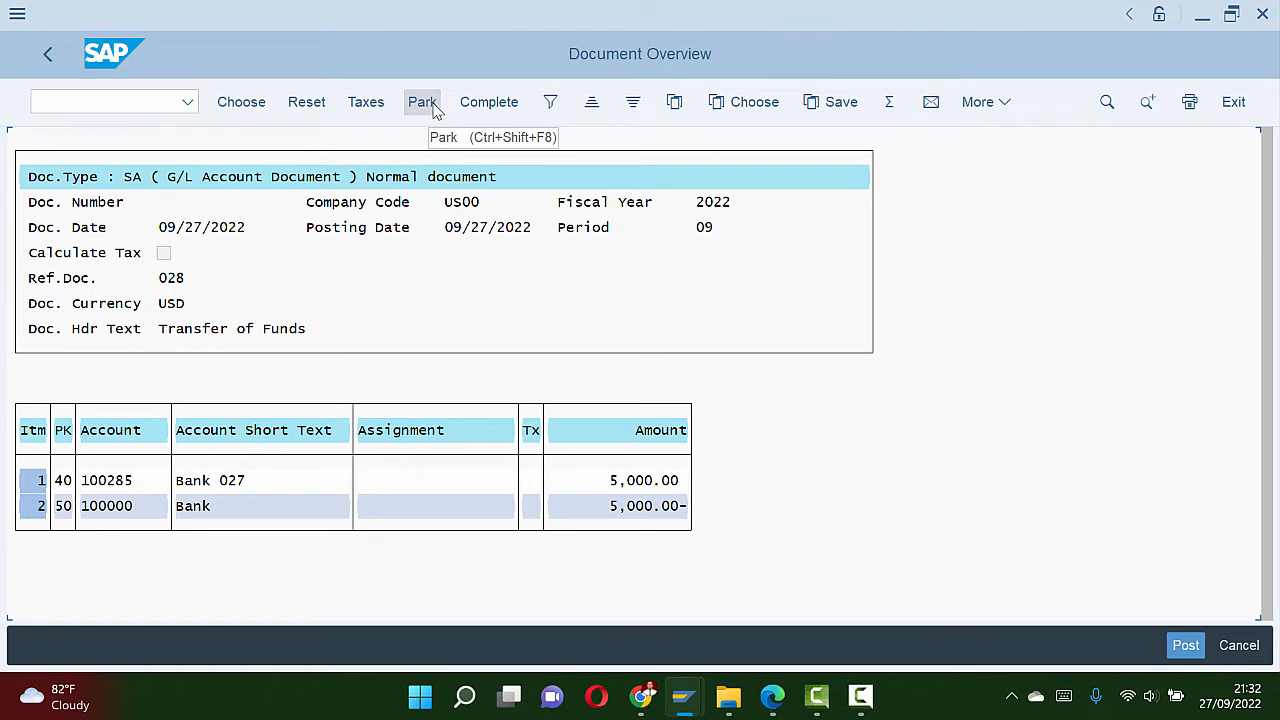
# Step: Read the posting instructions in the case study PDF, then post the G/L document in SAP, accepting the information message
pyautogui.hotkey('alt', 'Tab')
pyautogui.scroll(-5, 567, 288)
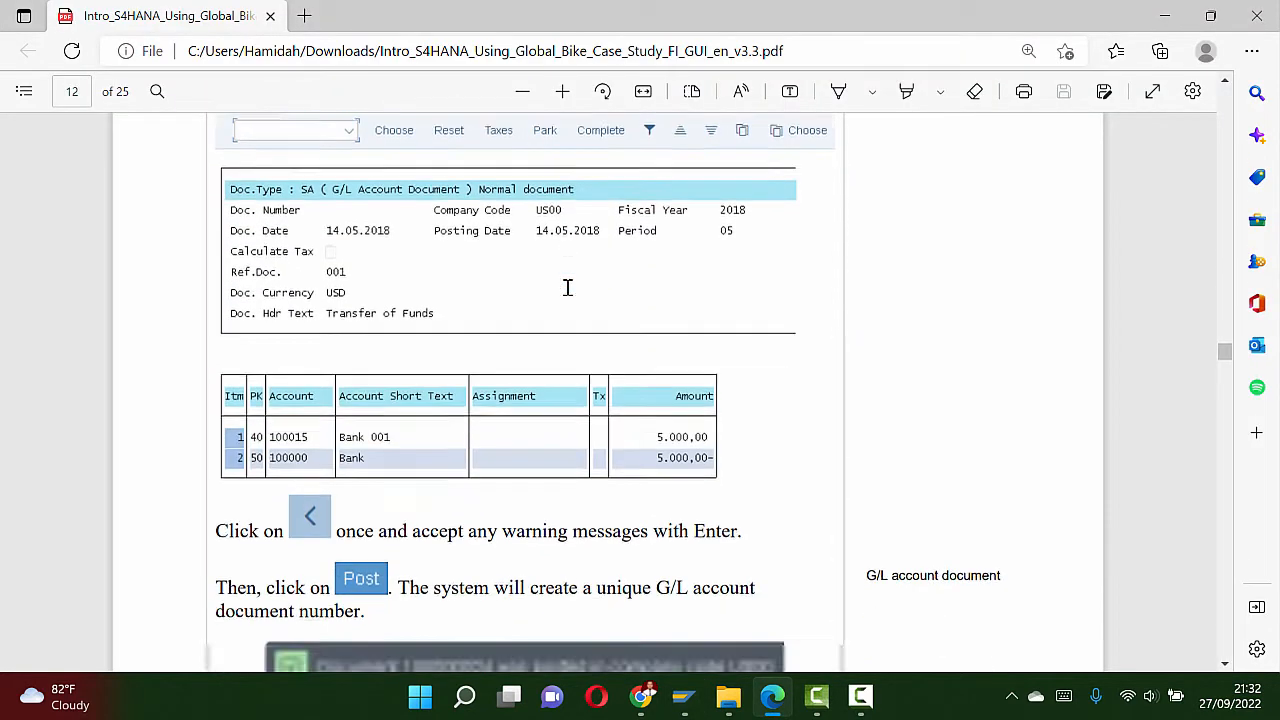
pyautogui.scroll(-2, 567, 288)
pyautogui.hotkey('alt', 'Tab')
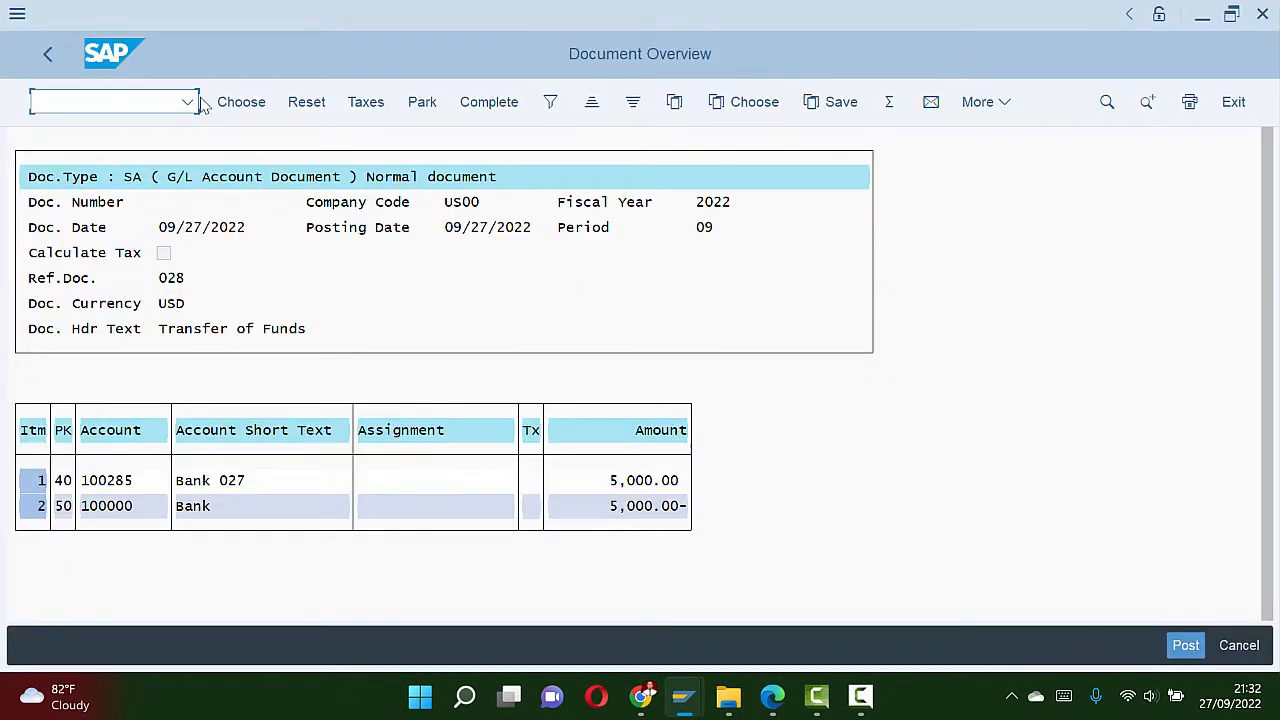
pyautogui.click(1186, 650)
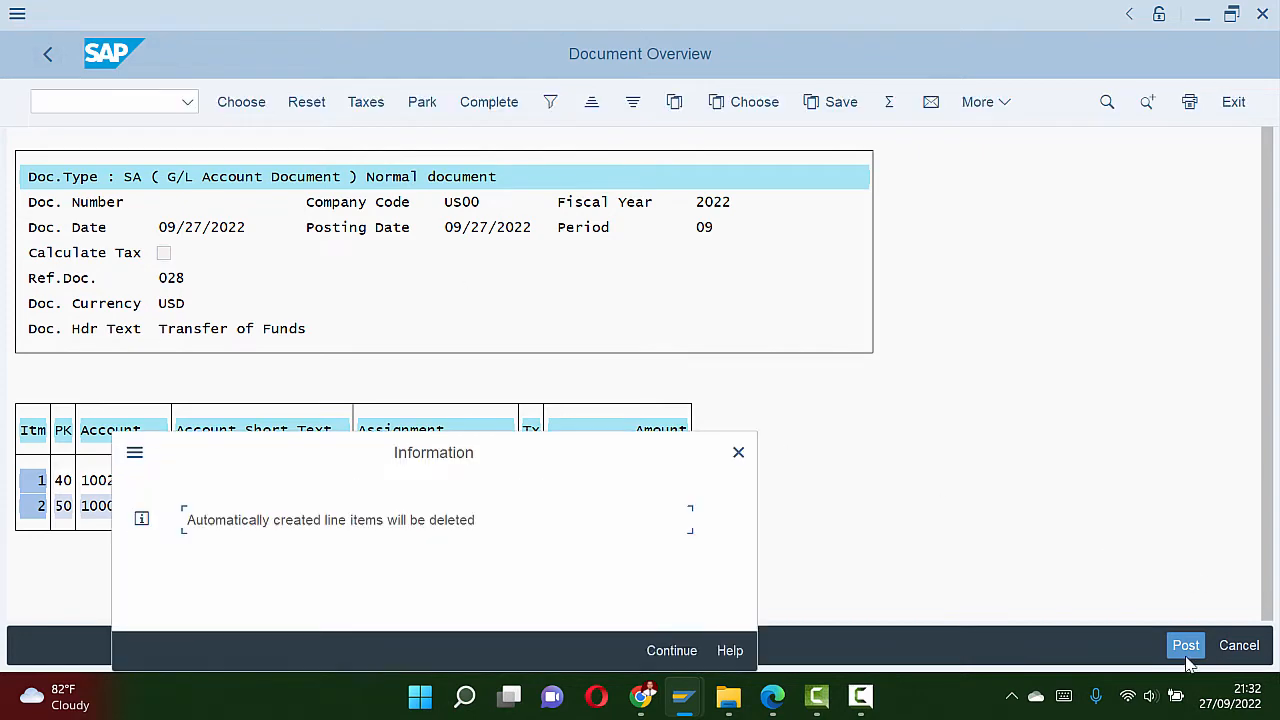
pyautogui.click(675, 652)
pyautogui.click(1186, 646)
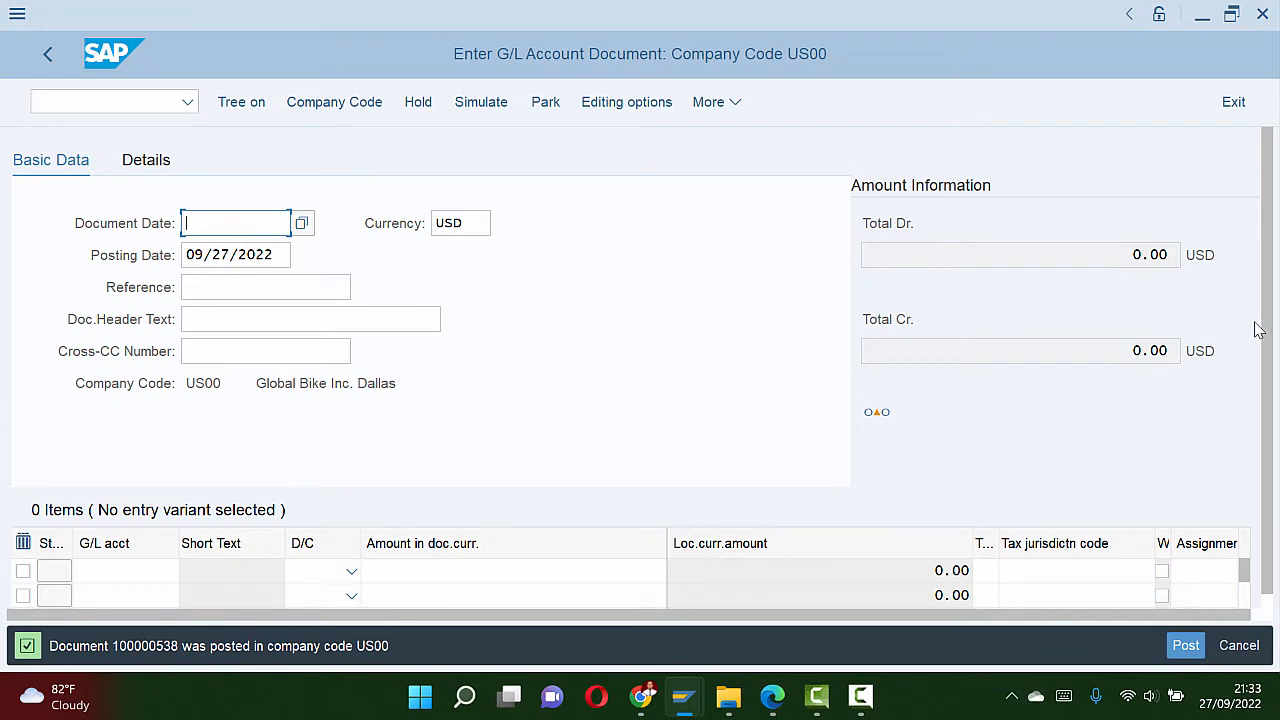
# Step: Check the exit instructions in the case study PDF and exit document entry to SAP Easy Access, confirming the data loss prompt
pyautogui.hotkey('alt', 'Tab')
pyautogui.scroll(-3, 837, 351)
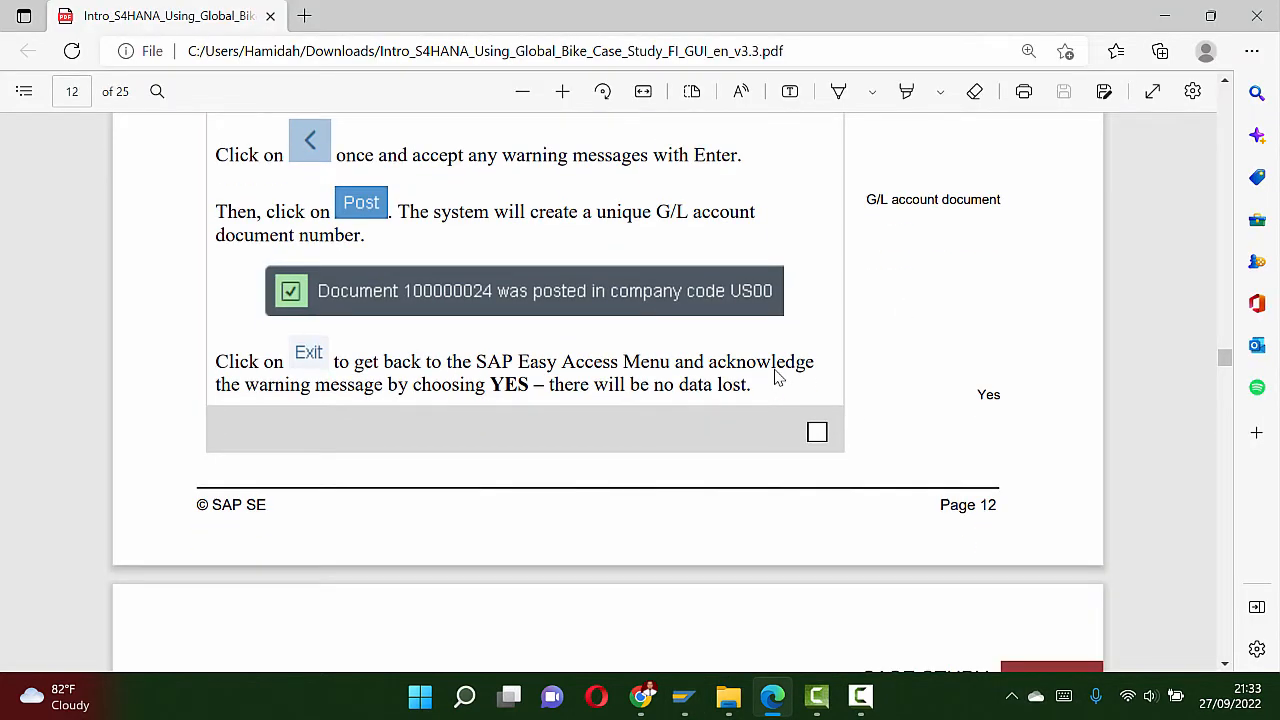
pyautogui.hotkey('alt', 'Tab')
pyautogui.click(1234, 102)
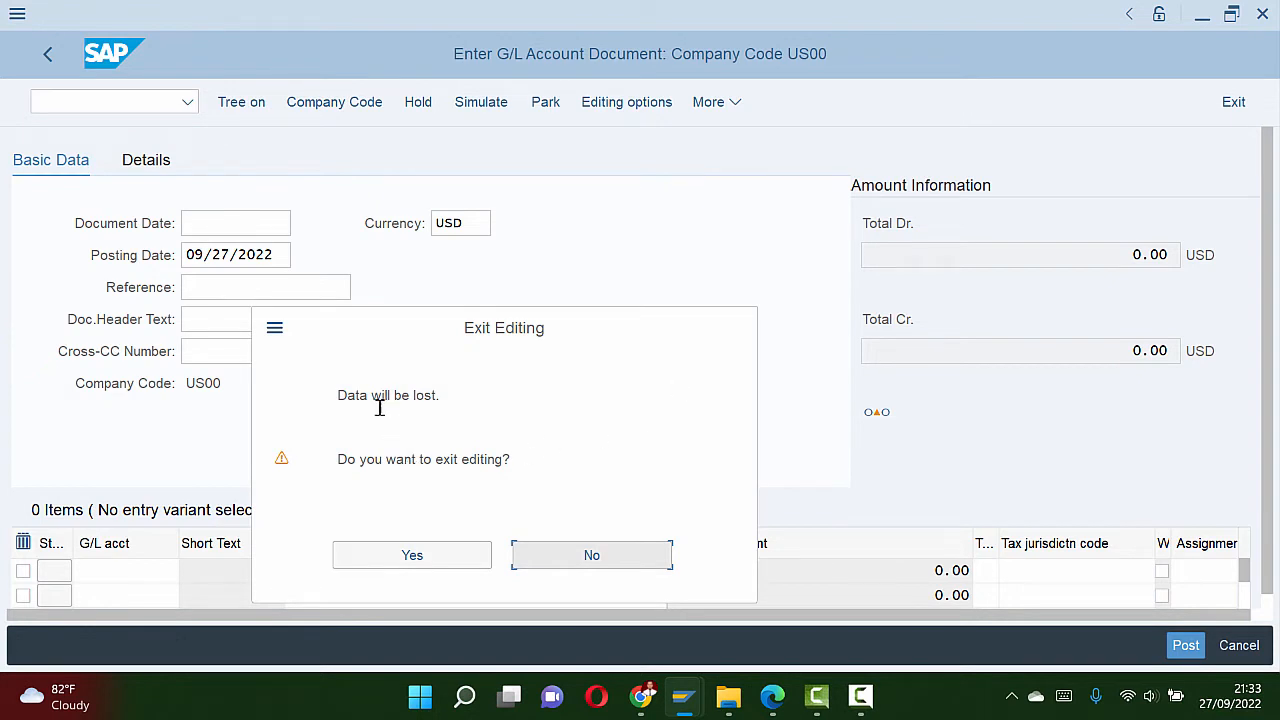
pyautogui.click(432, 557)
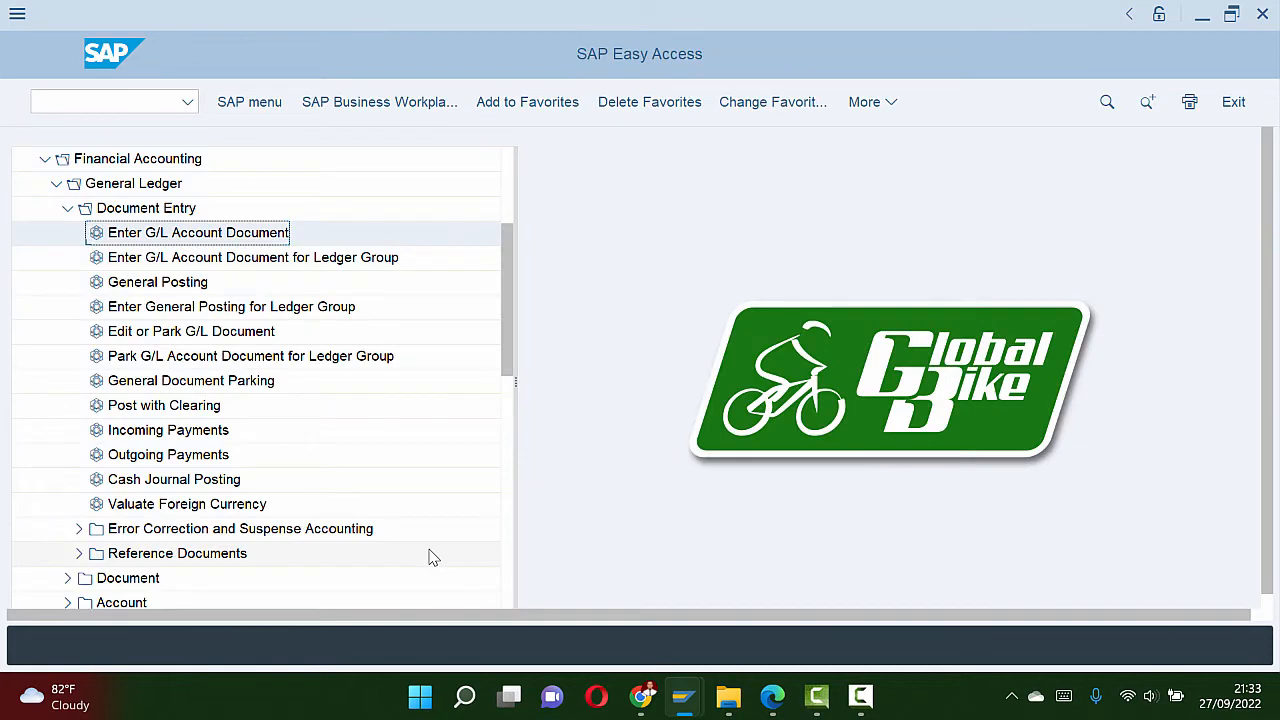
# Step: Review the transfer of funds instructions on pages 11 and 12 of the case study PDF
pyautogui.hotkey('alt', 'Tab')
pyautogui.scroll(6, 576, 463)
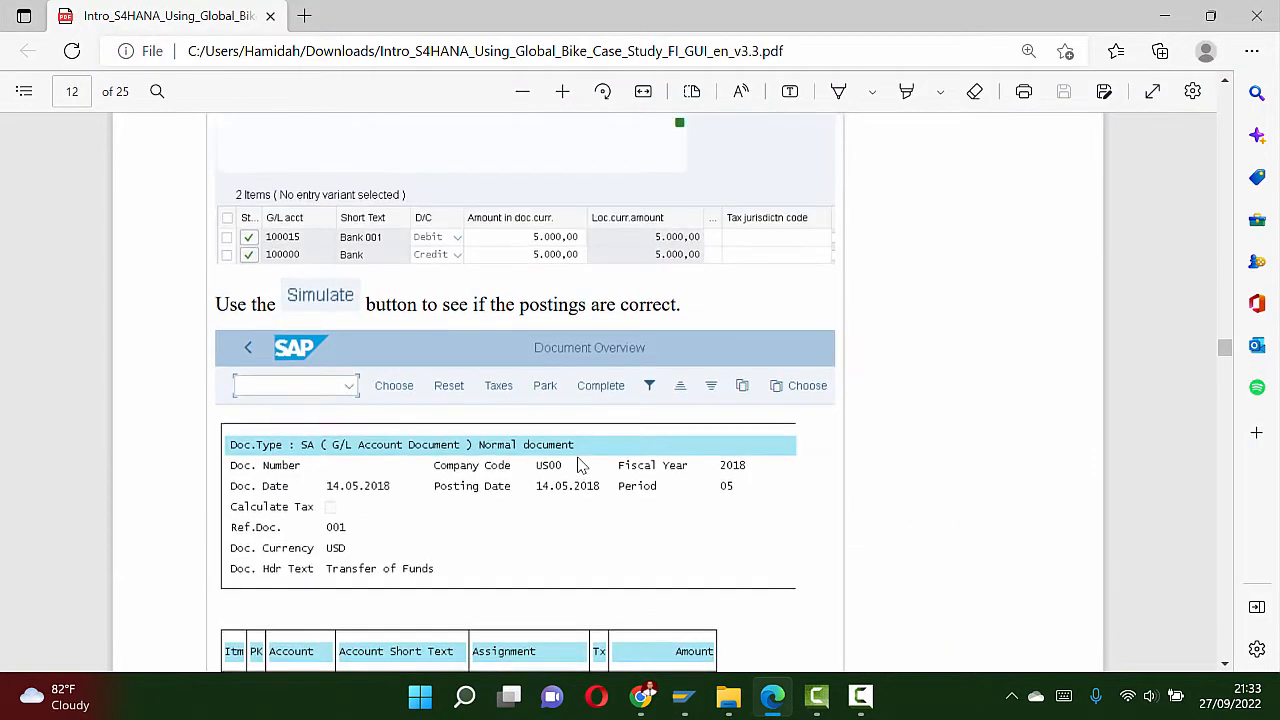
pyautogui.scroll(5, 578, 465)
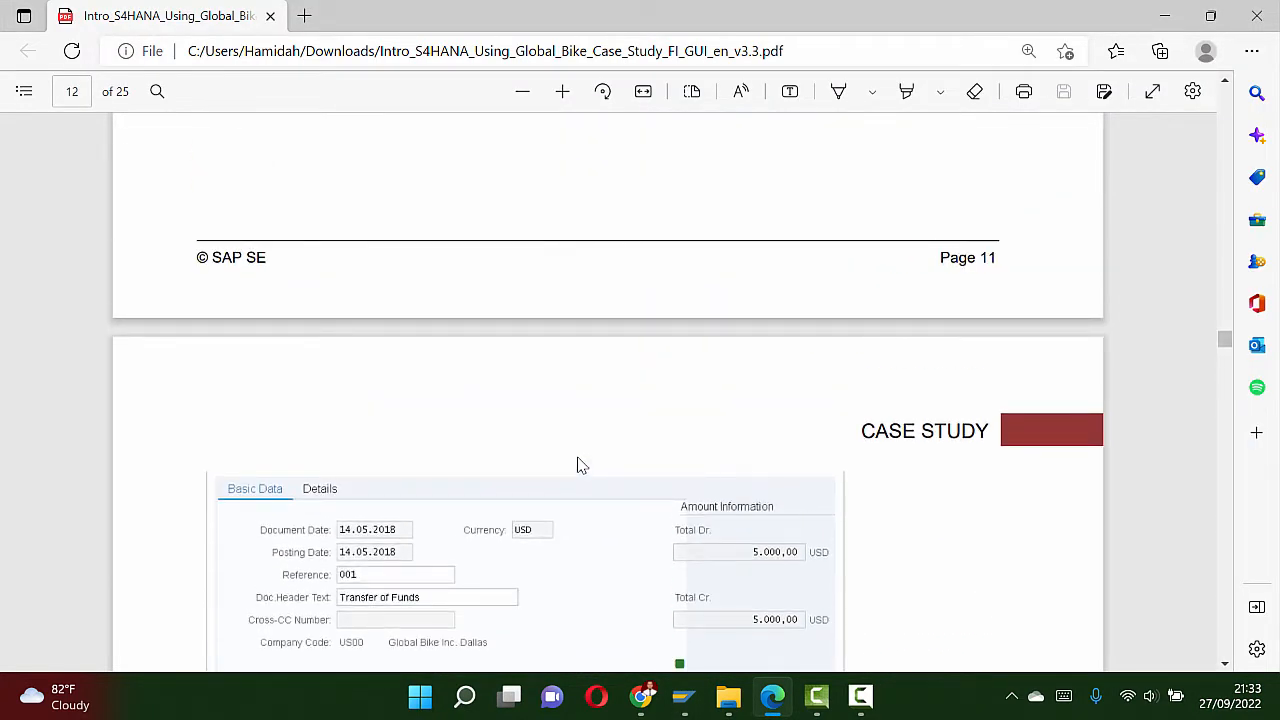
pyautogui.scroll(5, 578, 465)
pyautogui.scroll(-3, 578, 465)
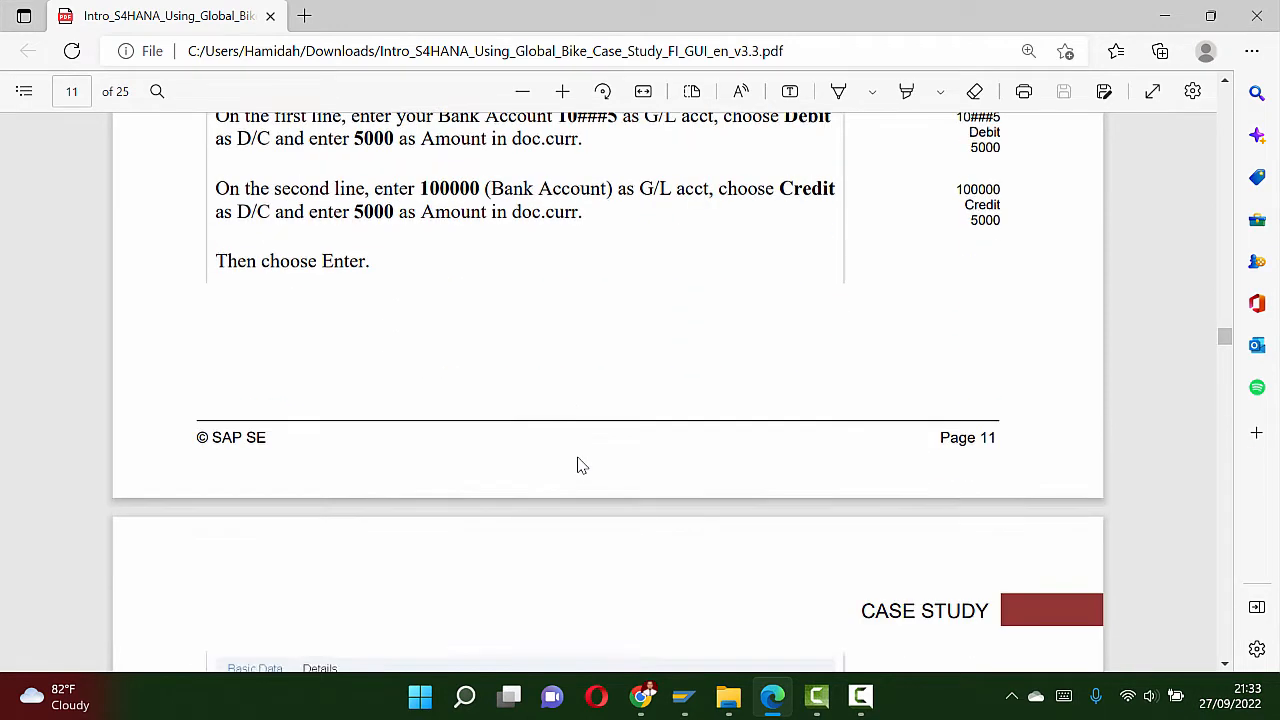
pyautogui.scroll(3, 579, 464)
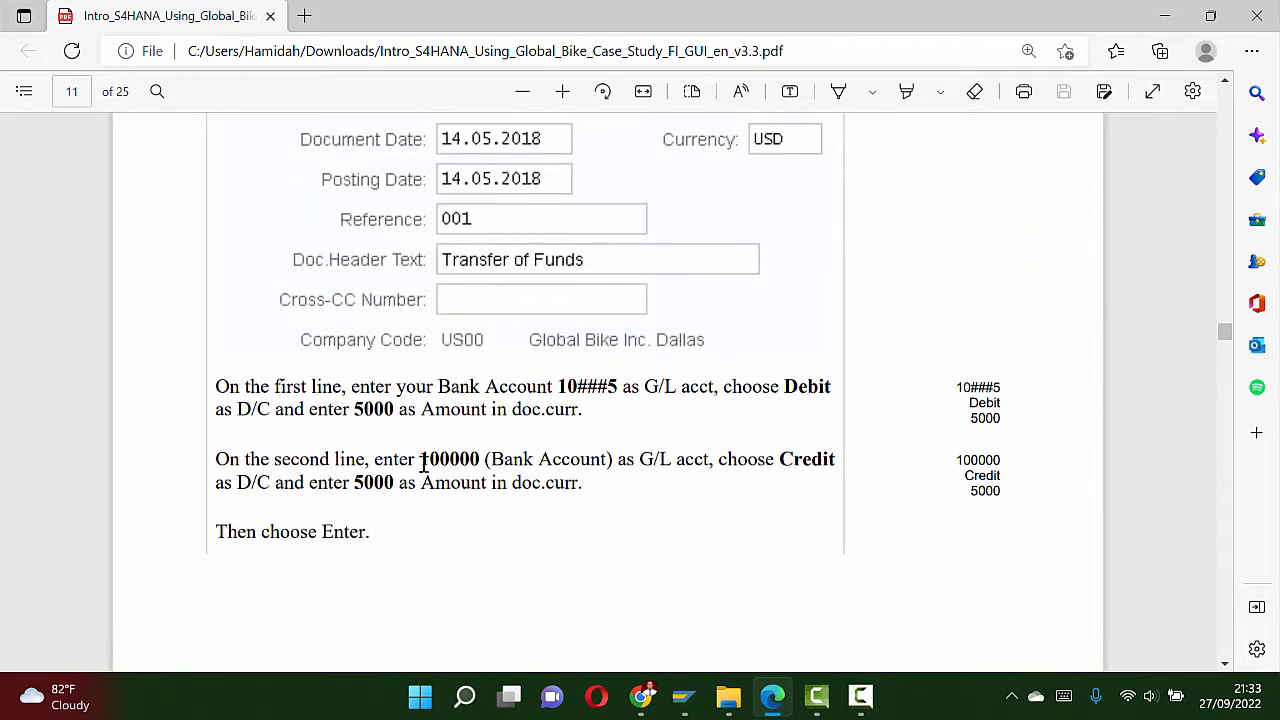
# Step: Review the bank account line items on page 11 of the case study PDF, then read Step 6: Review Transfer of Funds on page 13
pyautogui.doubleClick(468, 463)
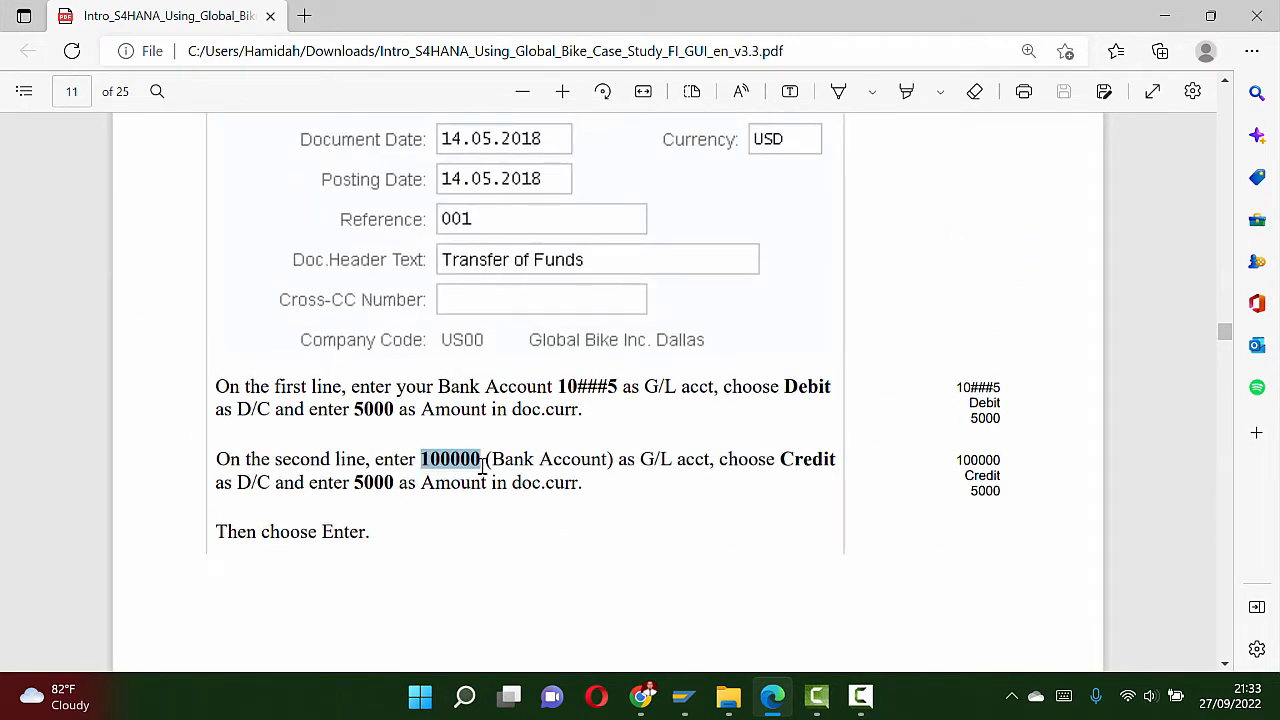
pyautogui.click(572, 393)
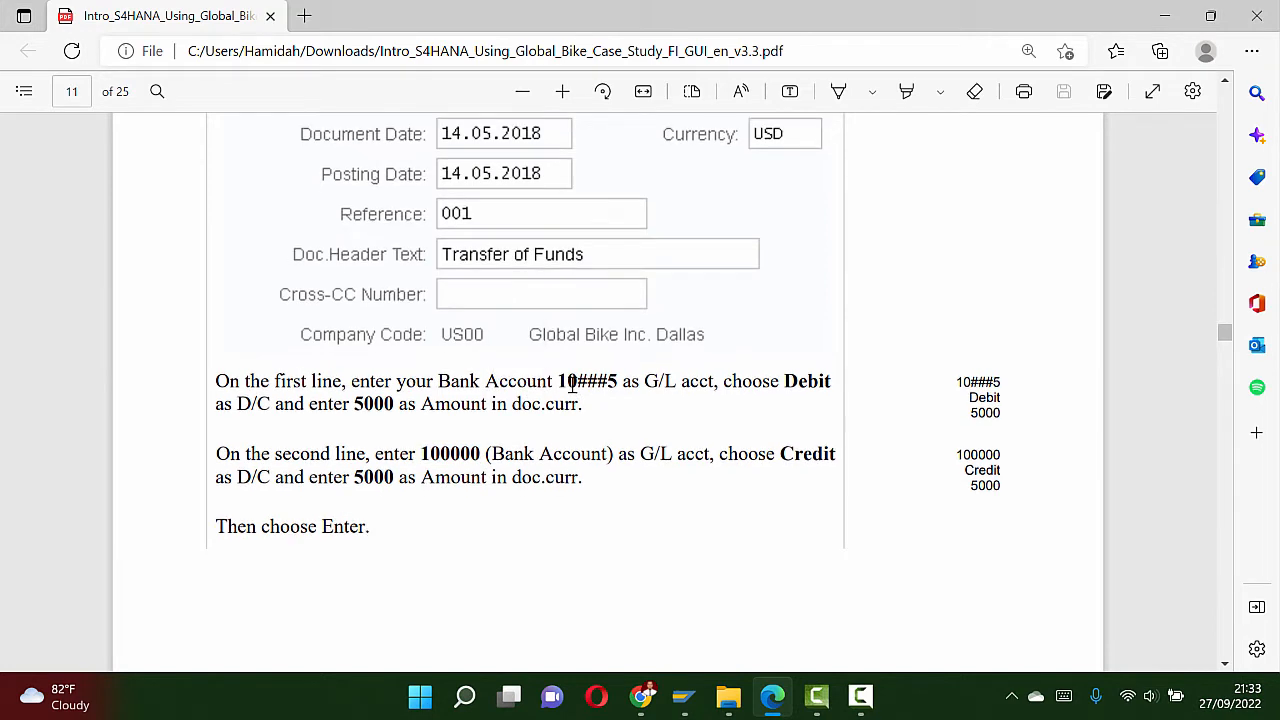
pyautogui.scroll(-1, 570, 388)
pyautogui.scroll(-15, 572, 390)
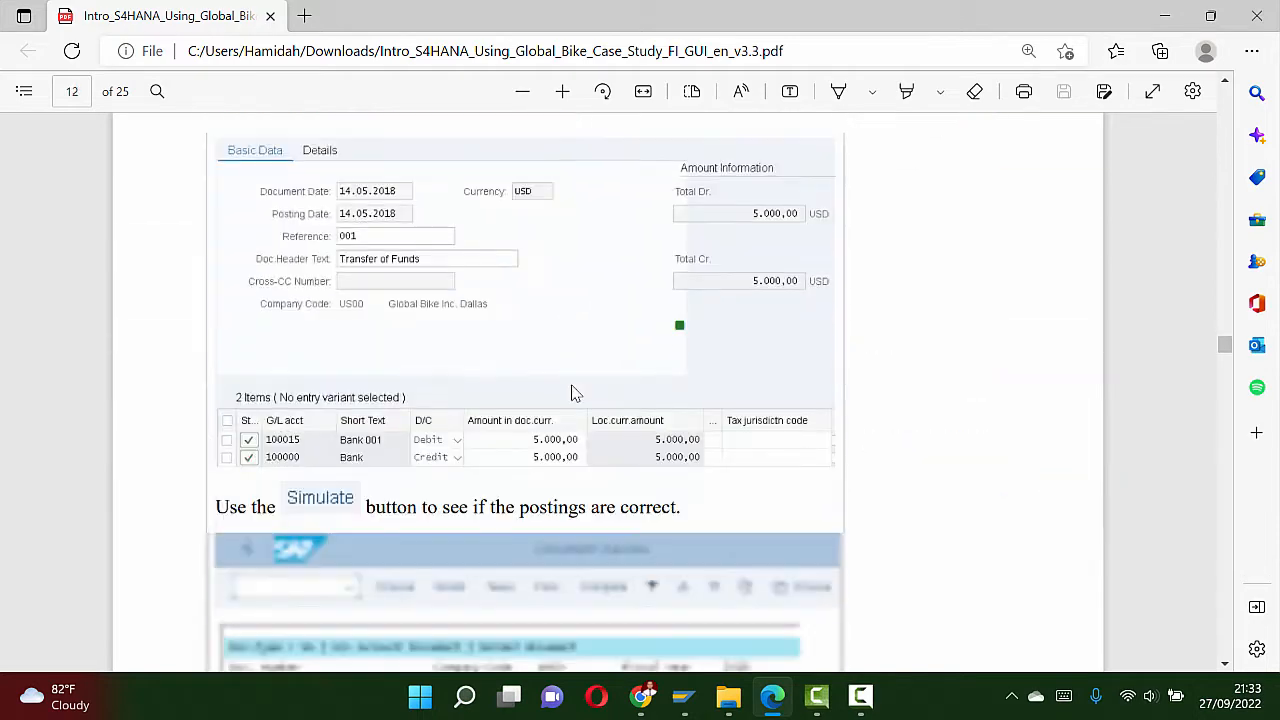
pyautogui.scroll(-4, 572, 393)
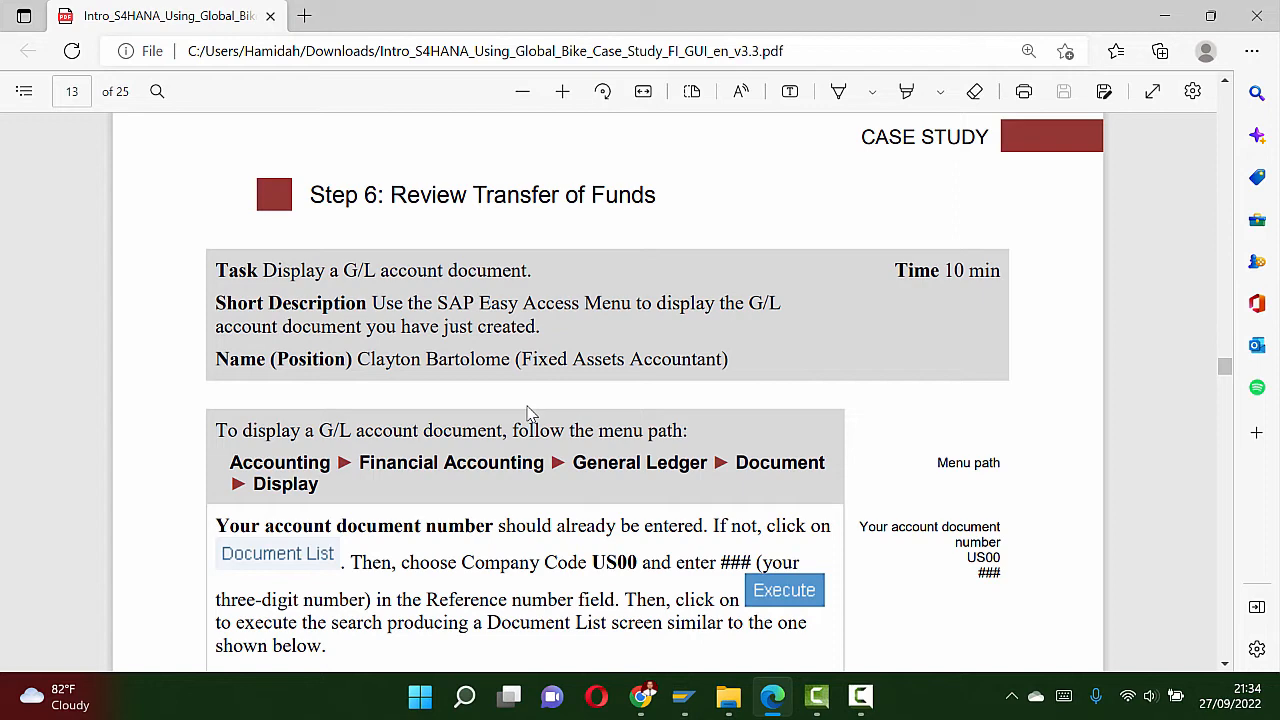
pyautogui.scroll(-3, 530, 413)
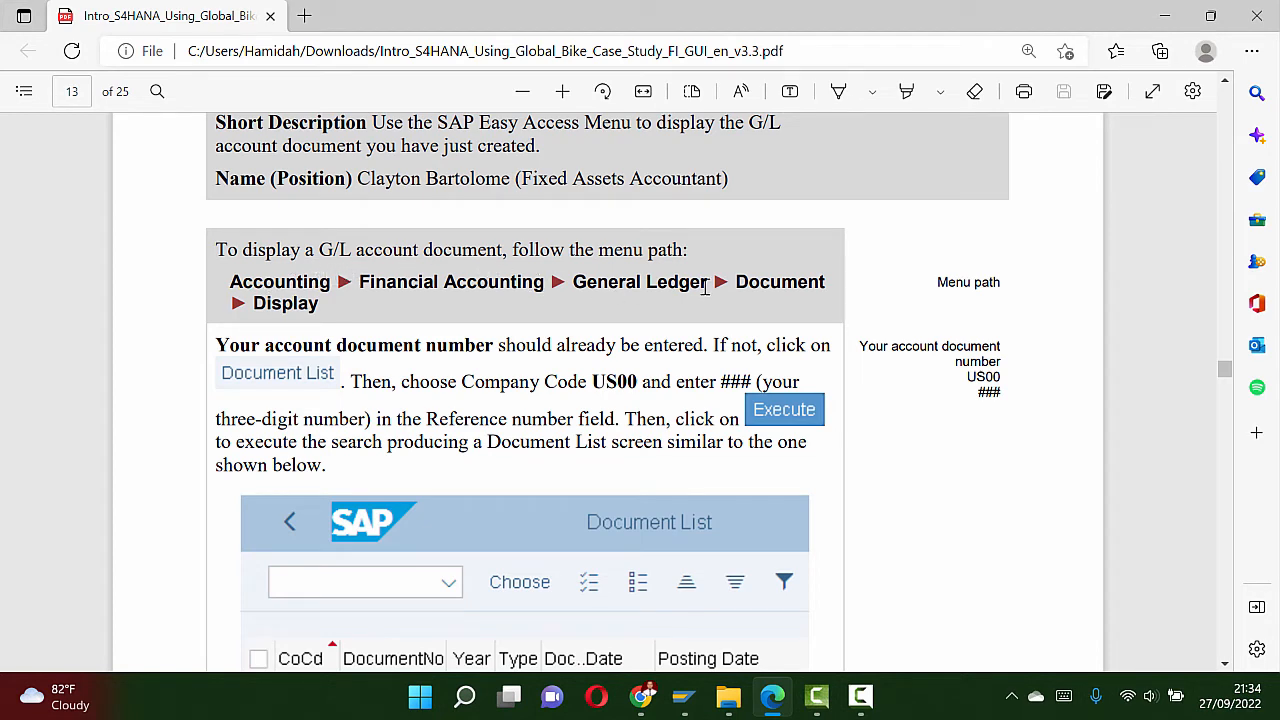
# Step: In SAP Easy Access, collapse Document Entry, expand the General Ledger Document folder and open Display, checking the path against the case study PDF
pyautogui.hotkey('alt', 'Tab')
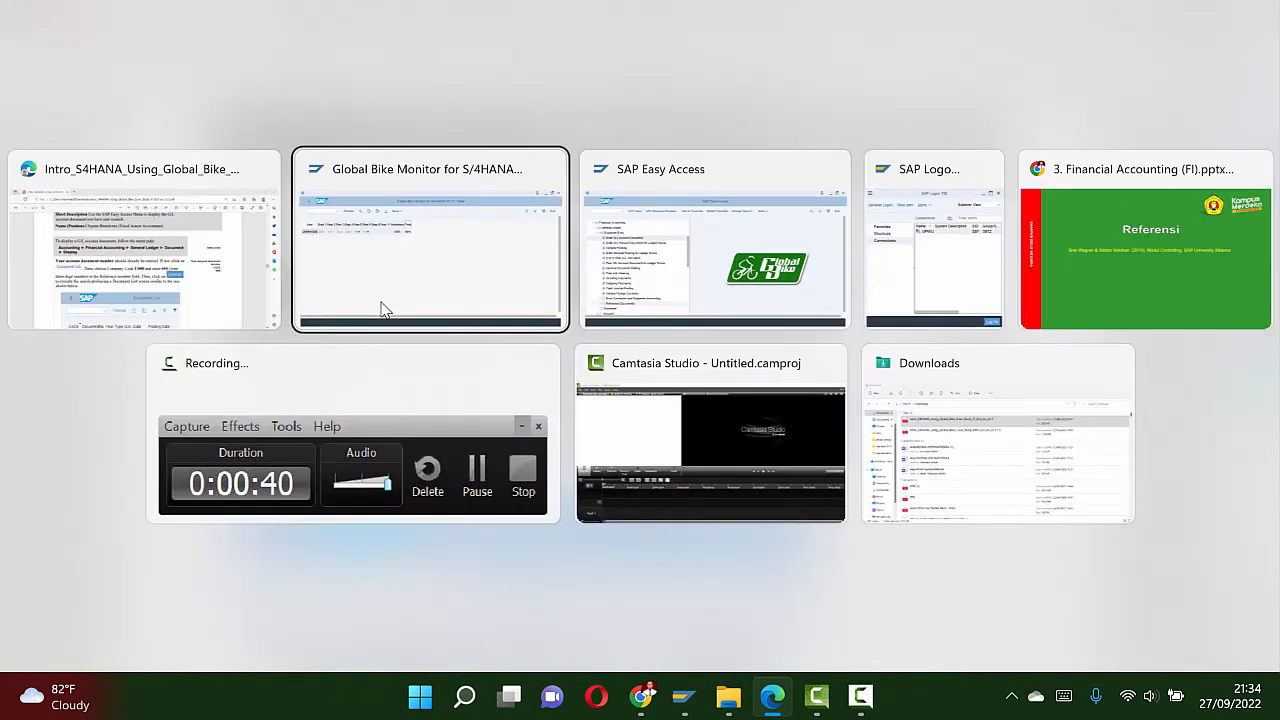
pyautogui.press('Tab')
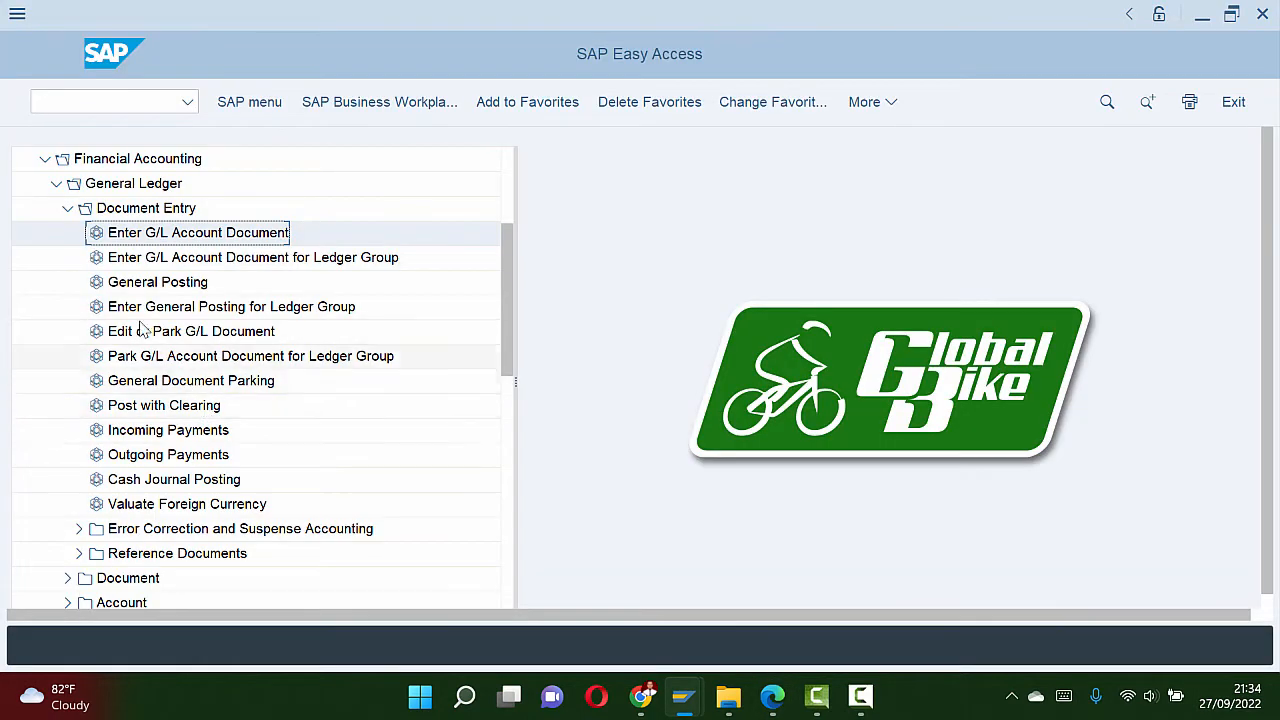
pyautogui.click(67, 208)
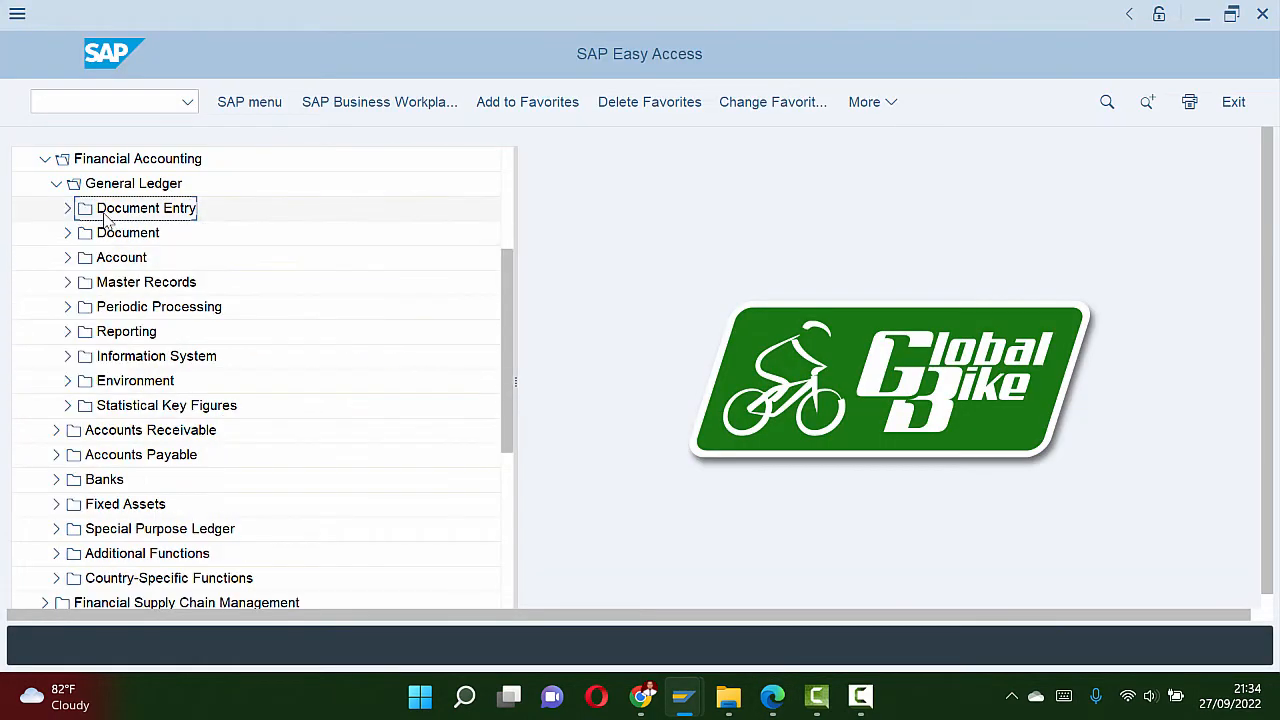
pyautogui.click(68, 233)
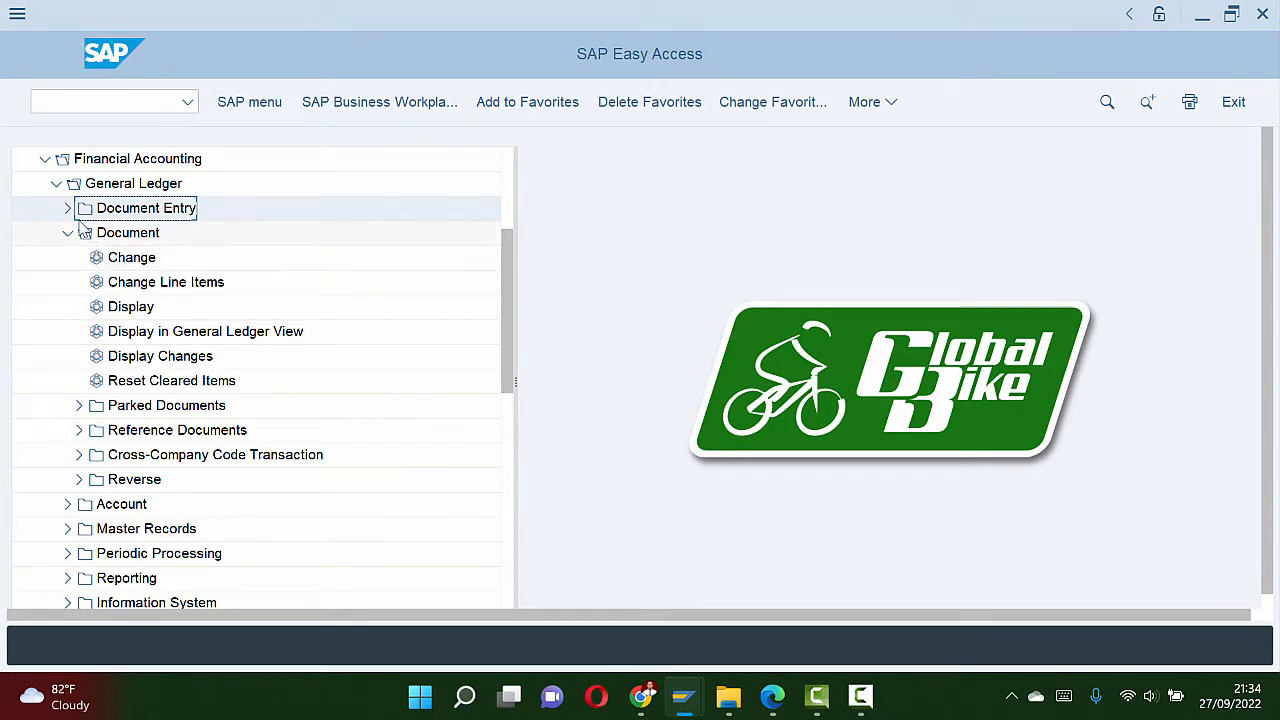
pyautogui.hotkey('alt', 'Tab')
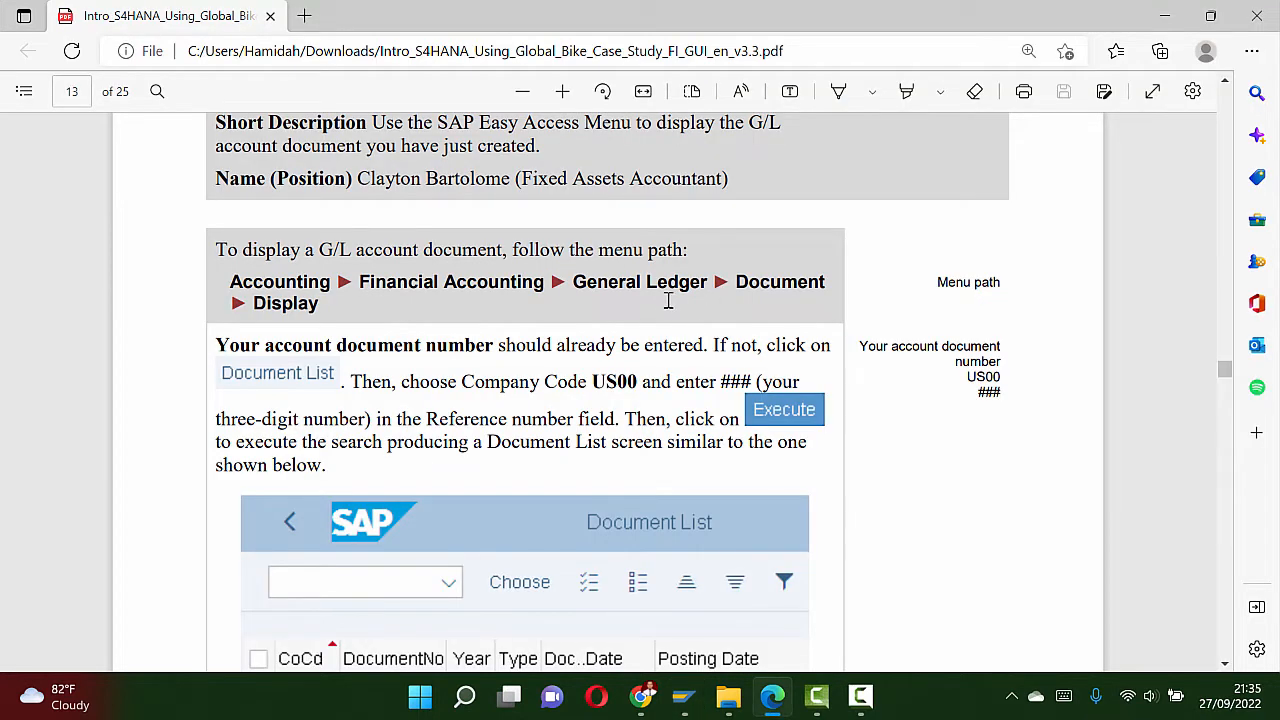
pyautogui.hotkey('alt', 'Tab')
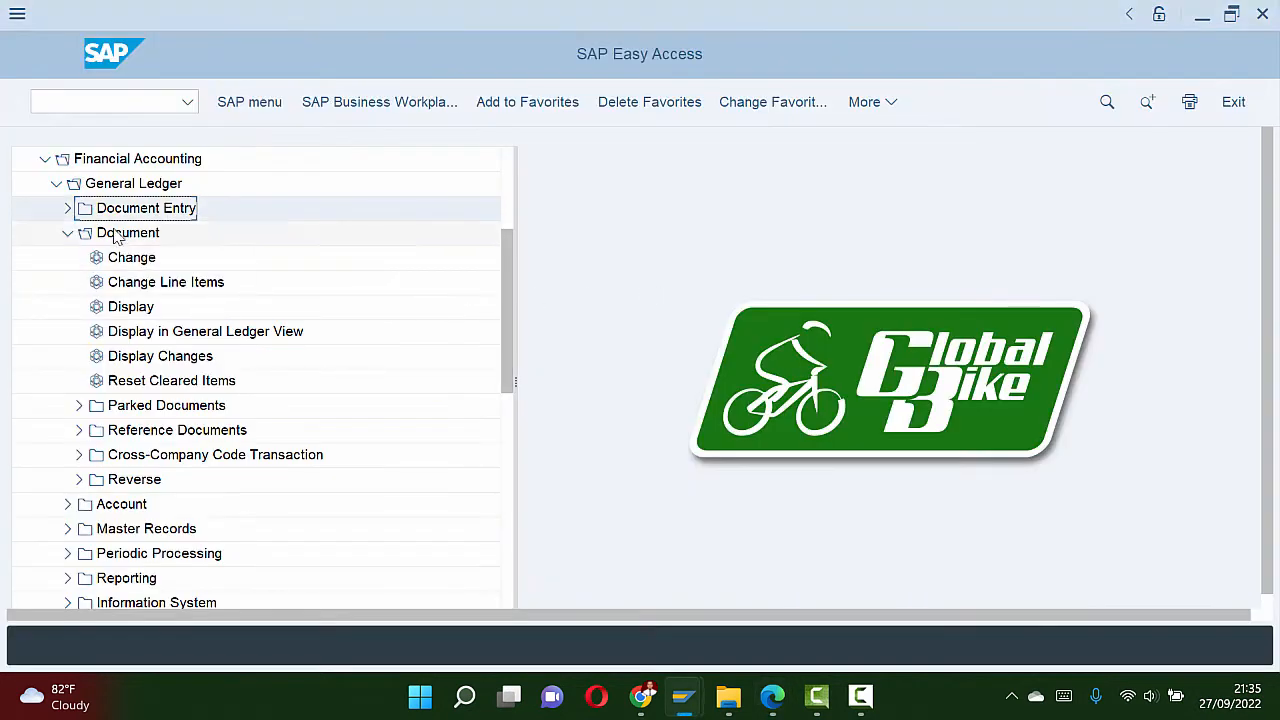
pyautogui.click(78, 208)
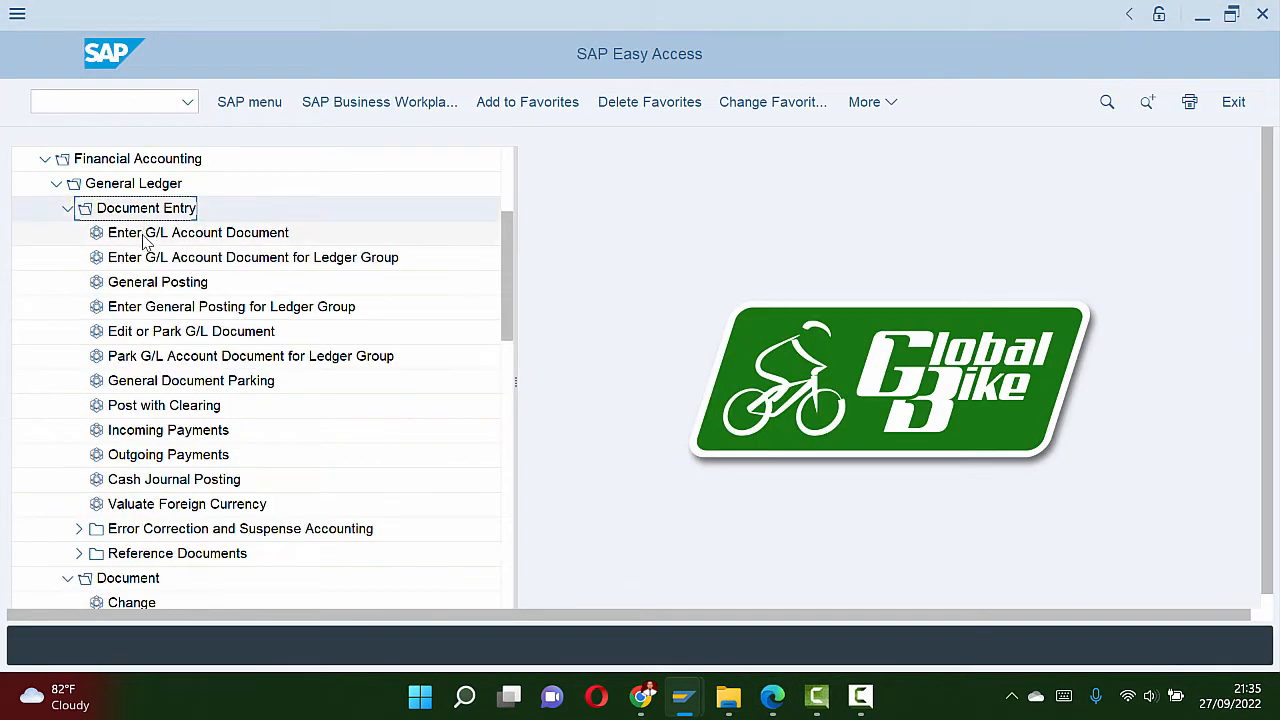
pyautogui.click(67, 208)
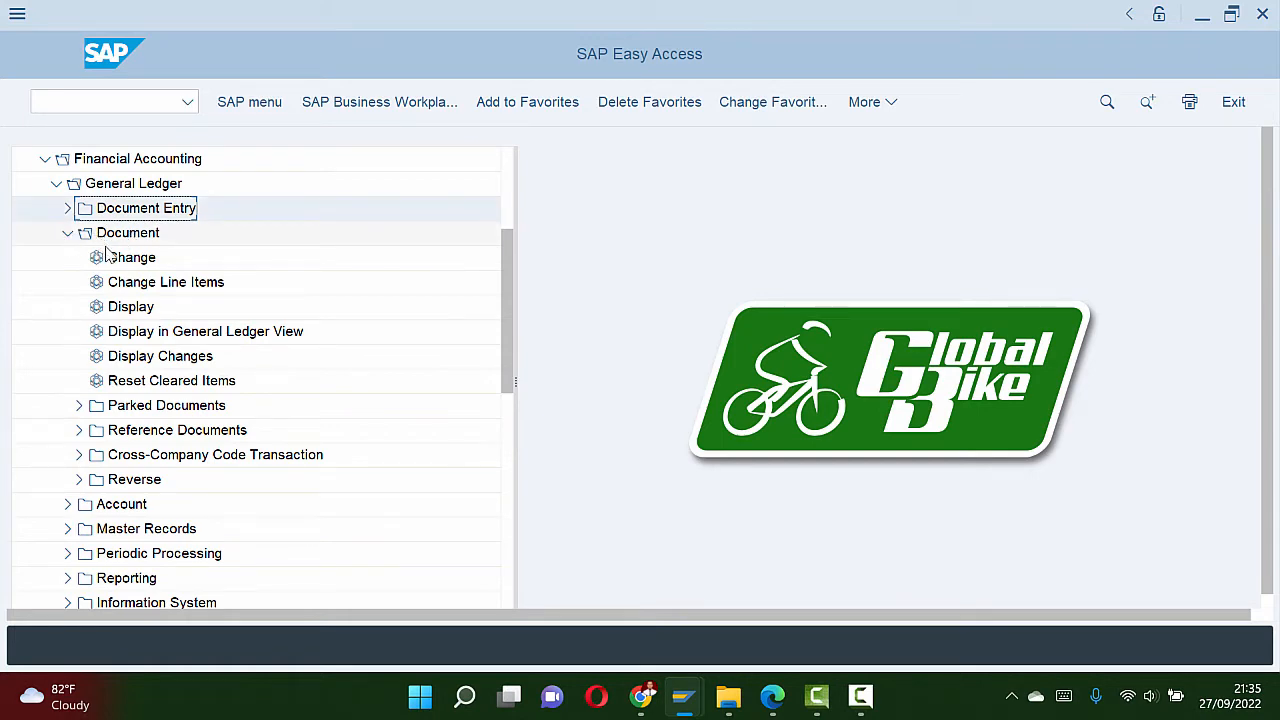
pyautogui.hotkey('alt', 'Tab')
pyautogui.hotkey('alt', 'Tab')
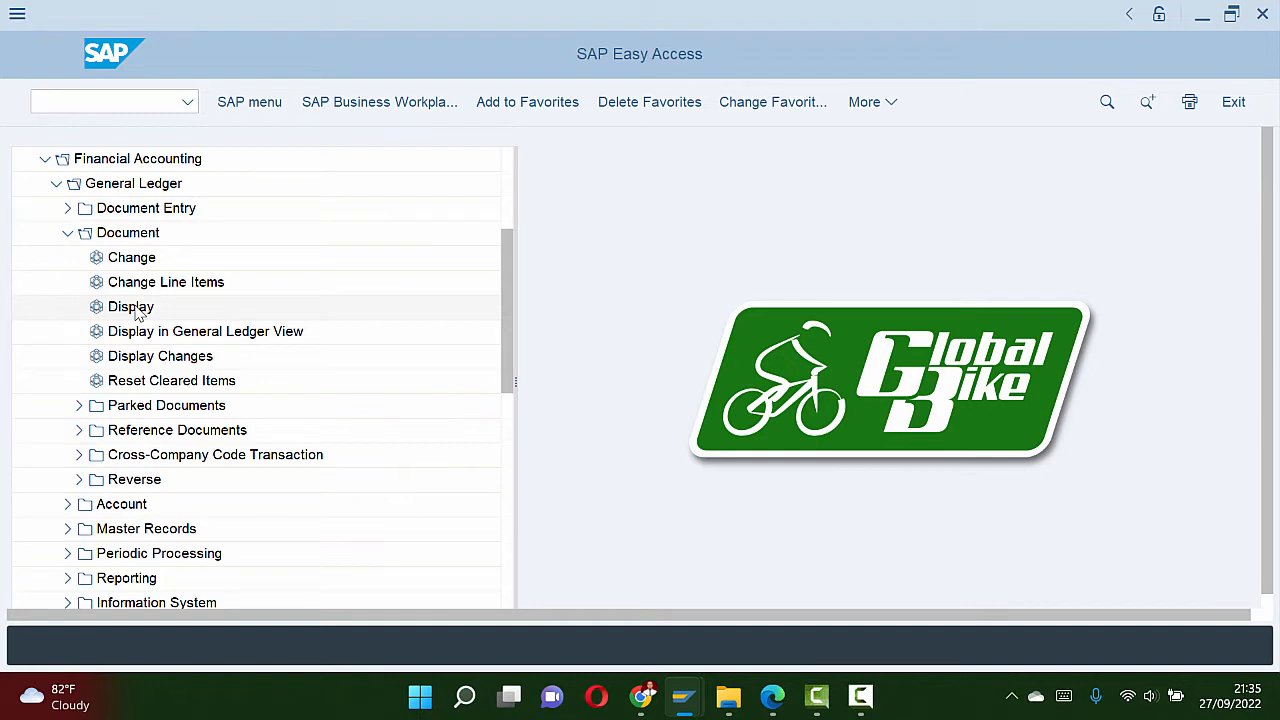
pyautogui.doubleClick(138, 312)
# Step: Read the Document List instructions in the case study PDF, then clear the document number in SAP and open the Document List selection
pyautogui.hotkey('alt', 'Tab')
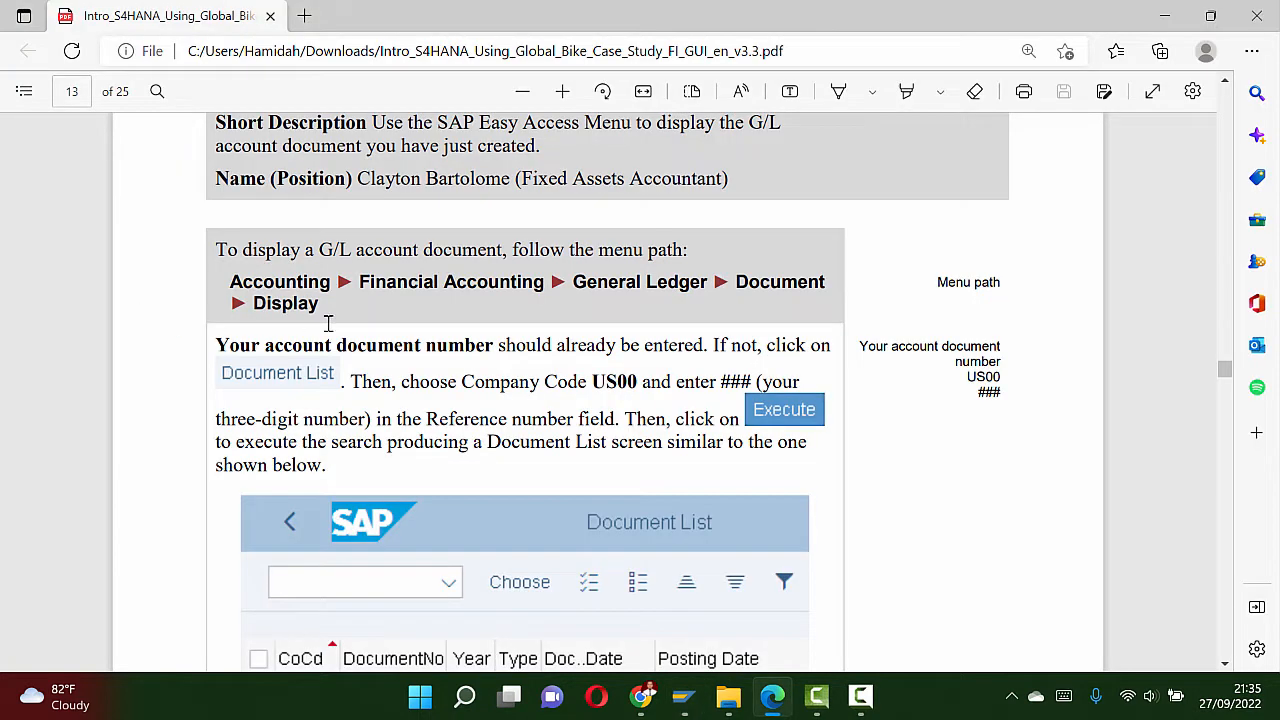
pyautogui.scroll(-1, 380, 332)
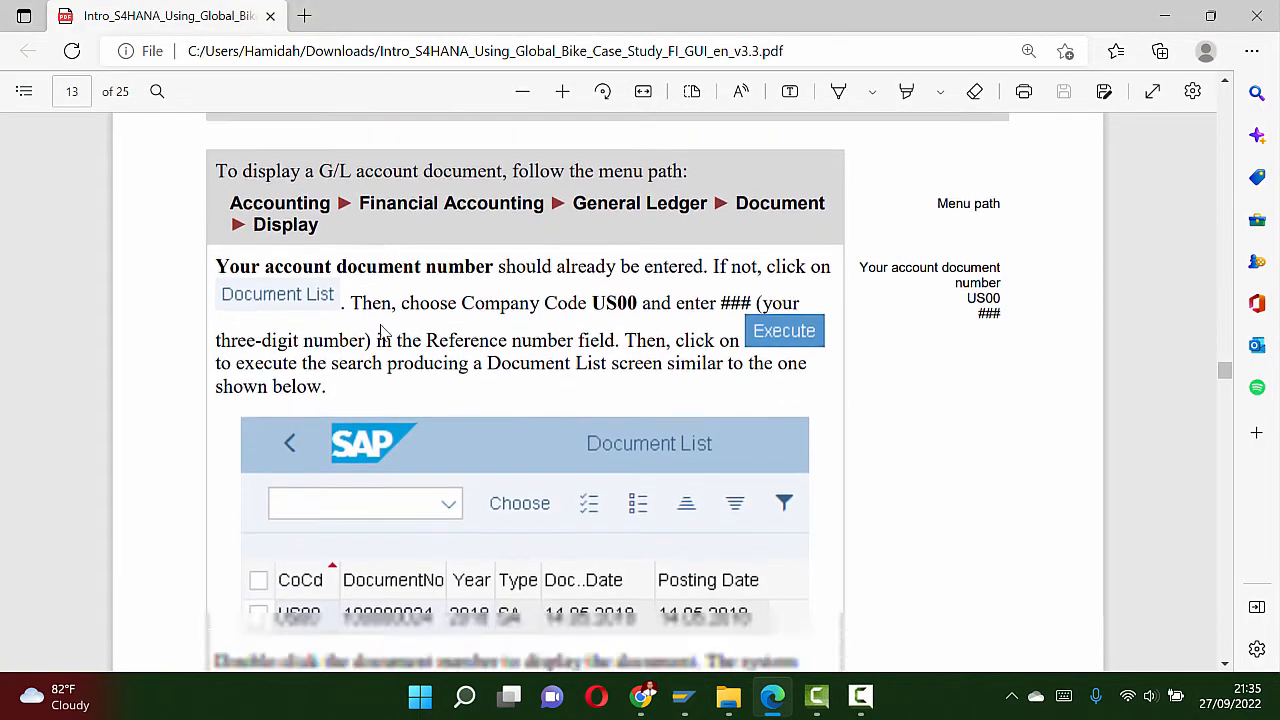
pyautogui.hotkey('alt', 'Tab')
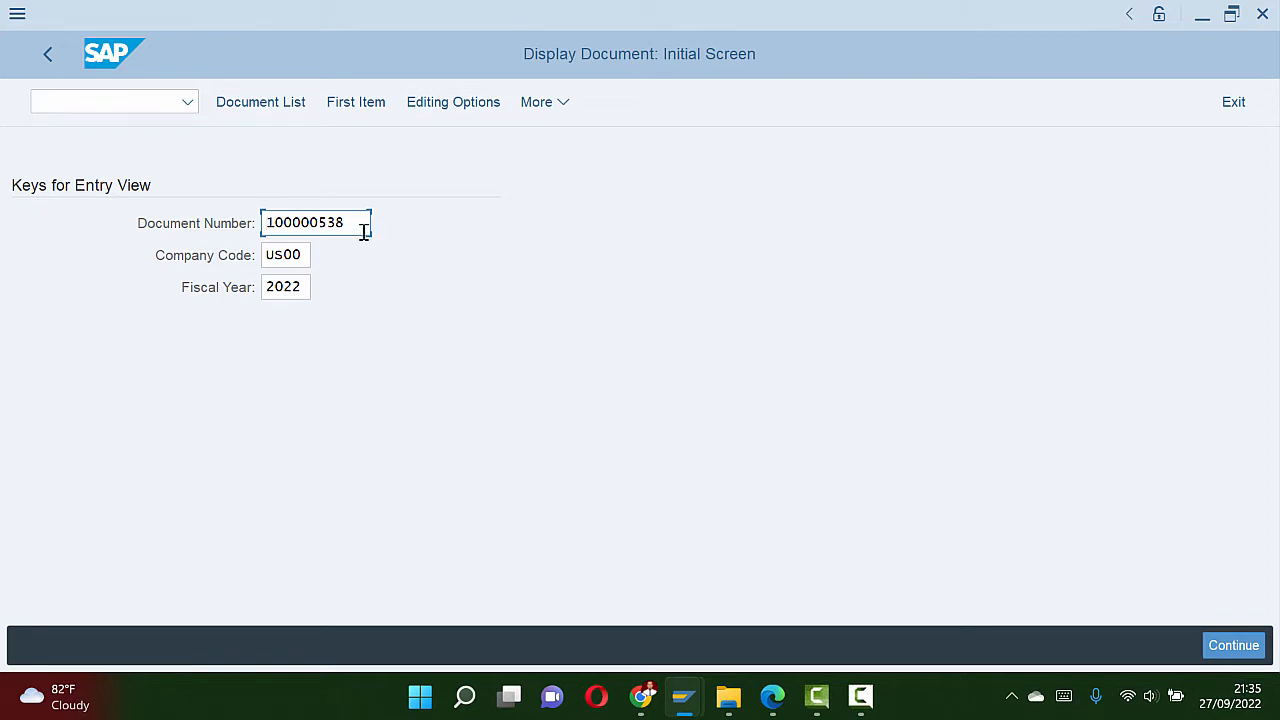
pyautogui.hotkey('alt', 'Tab')
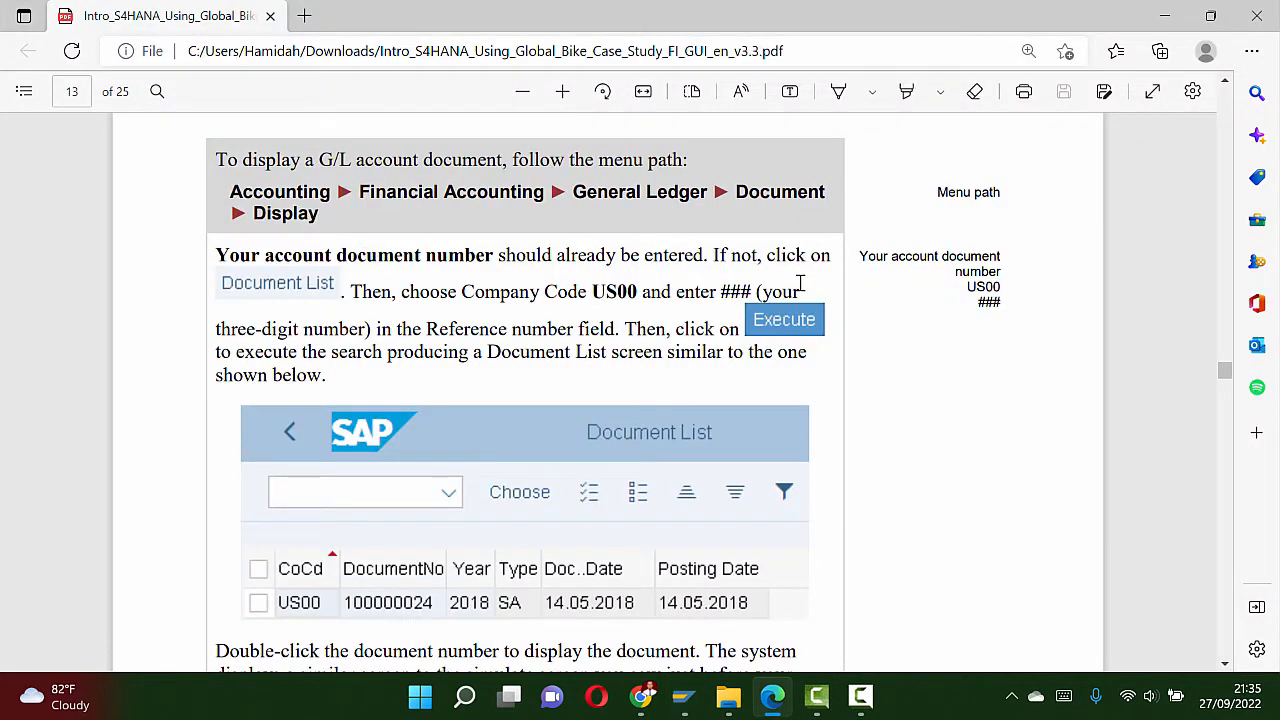
pyautogui.hotkey('alt', 'Tab')
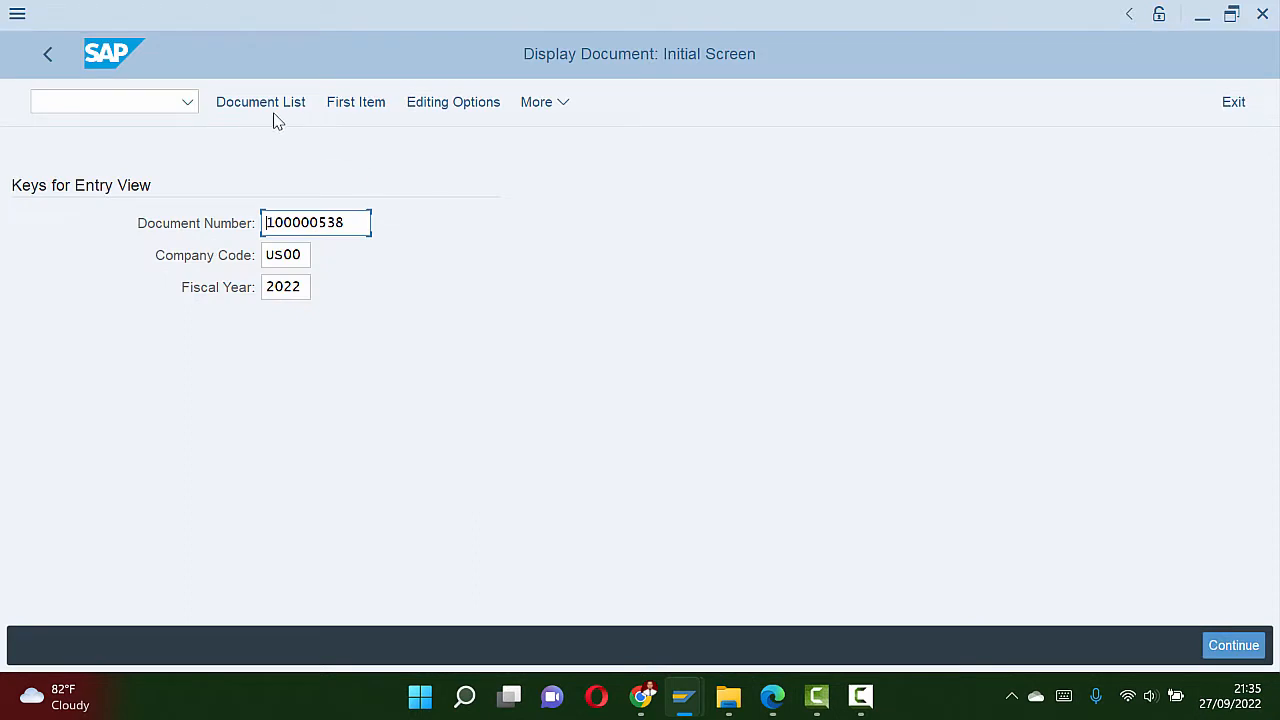
pyautogui.moveTo(351, 226); pyautogui.dragTo(234, 223)
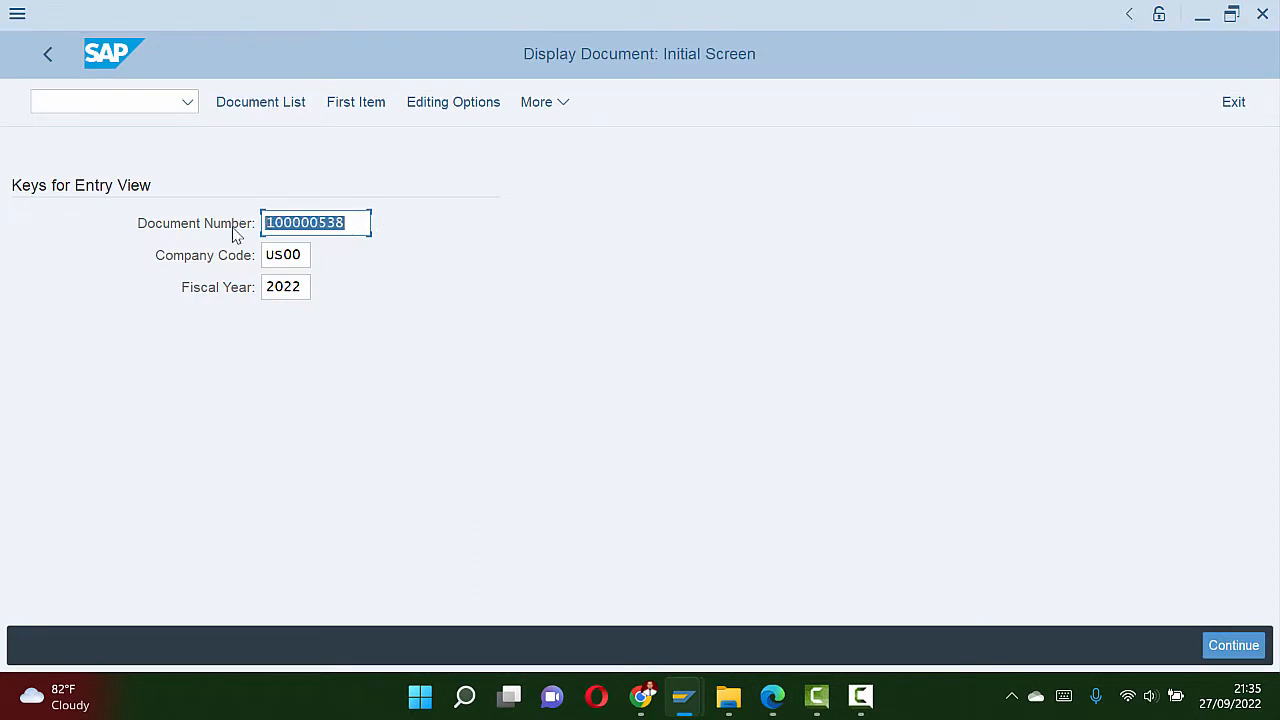
pyautogui.press('BackSpace')
pyautogui.click(266, 113)
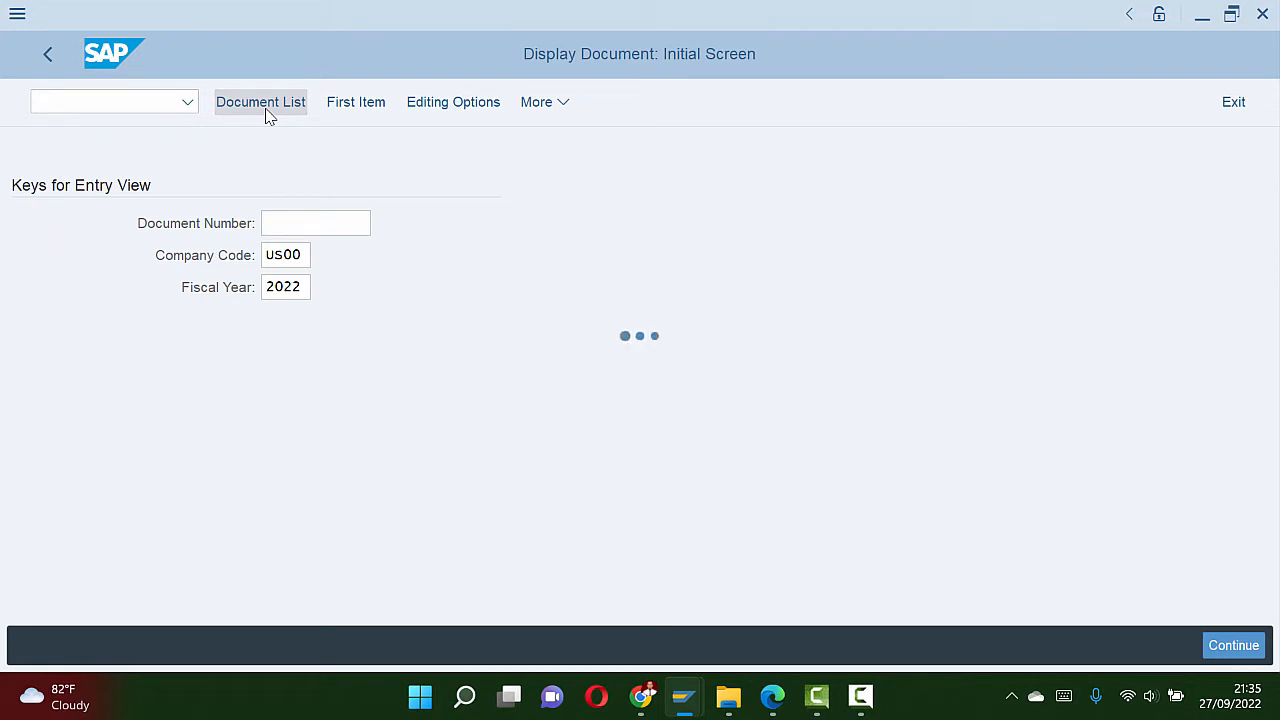
# Step: Check the search criteria in the case study PDF, set the reference number to 028 in SAP and execute the document search
pyautogui.hotkey('alt', 'Tab')
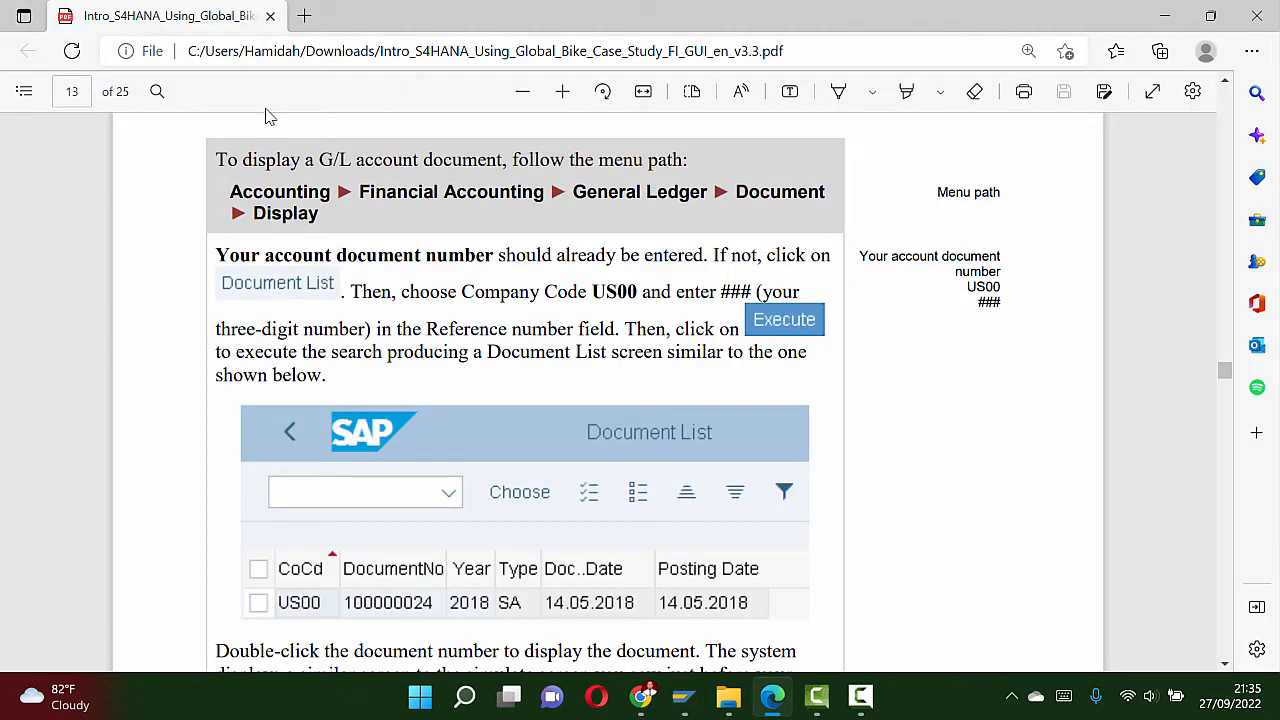
pyautogui.hotkey('alt', 'Tab')
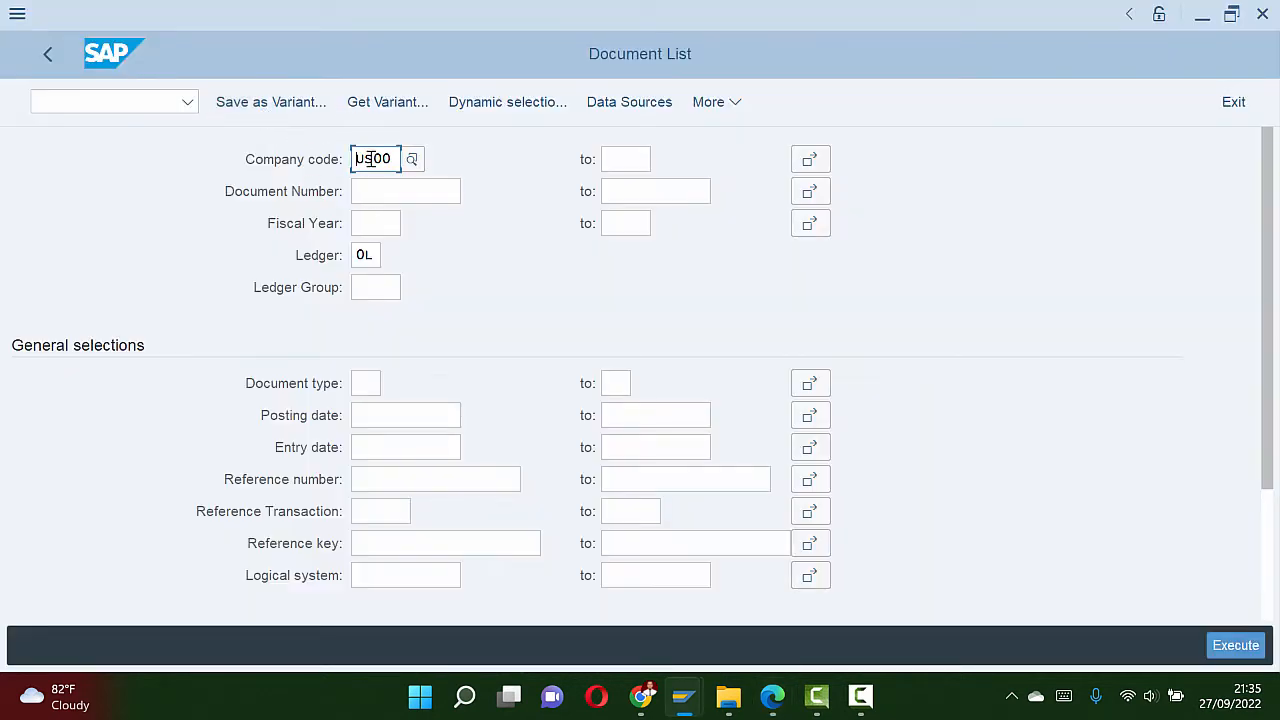
pyautogui.hotkey('alt', 'Tab')
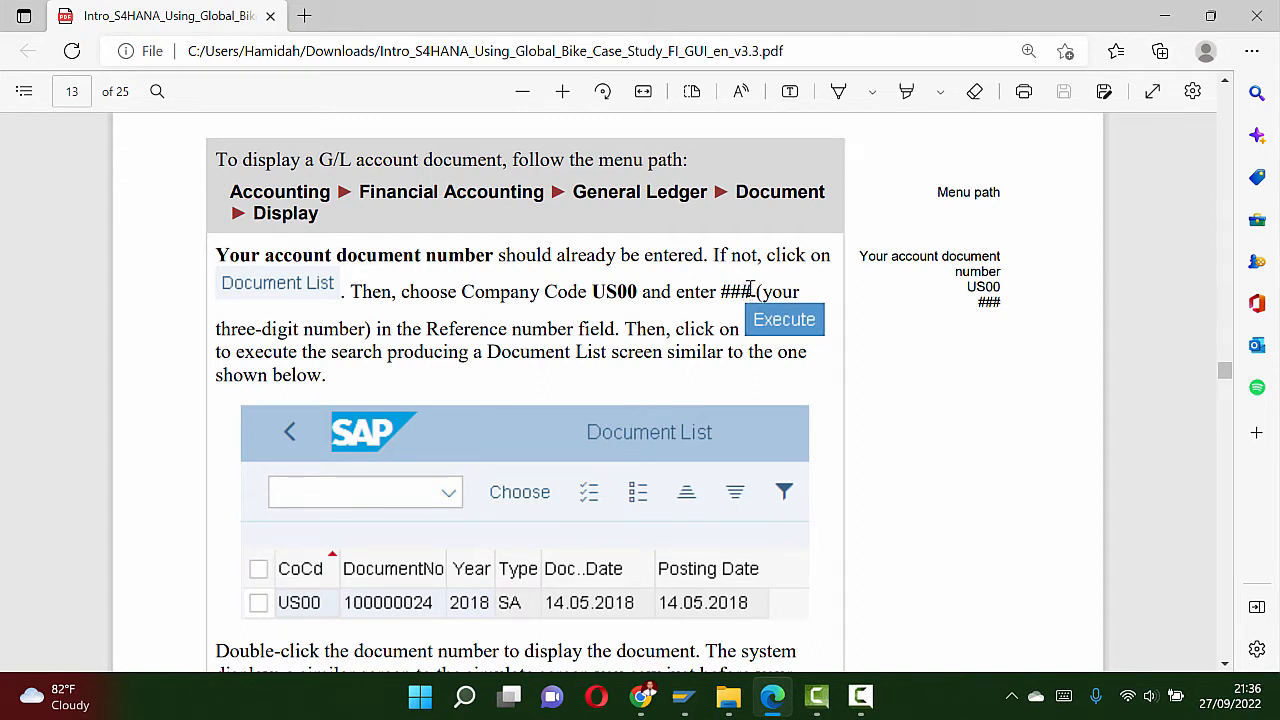
pyautogui.hotkey('alt', 'Tab')
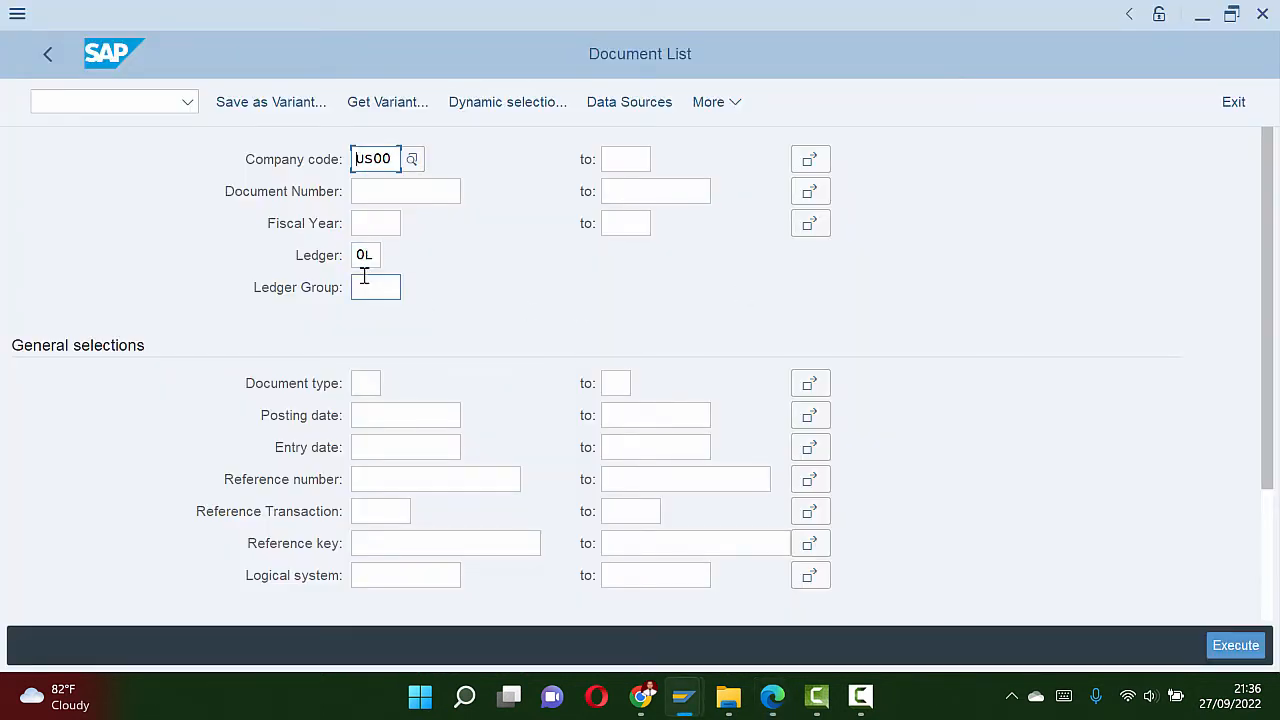
pyautogui.click(382, 480)
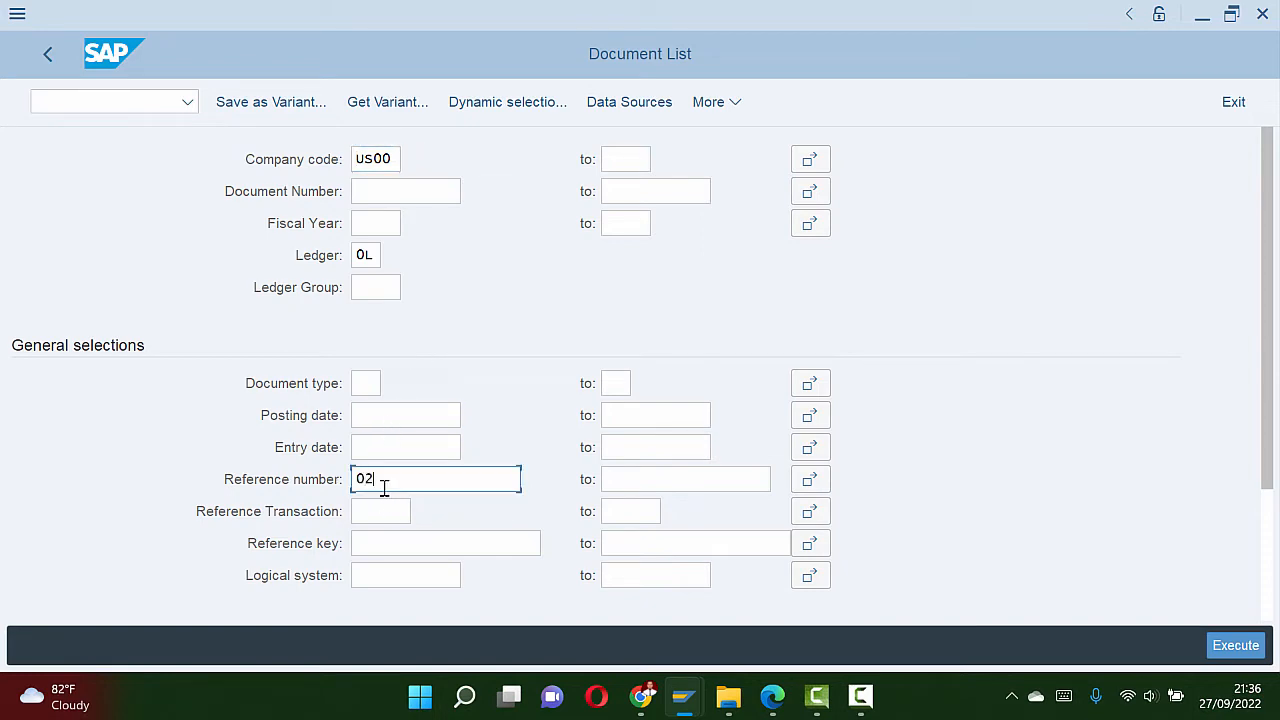
pyautogui.hotkey('alt', 'Tab')
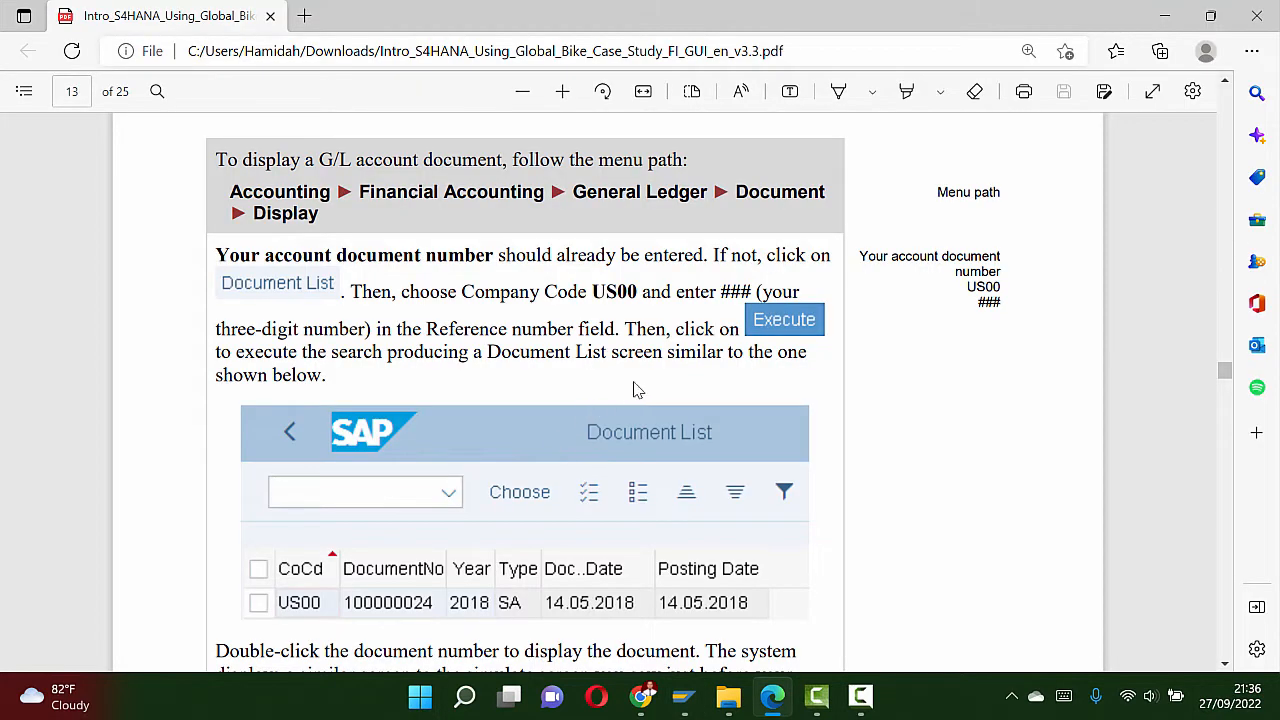
pyautogui.hotkey('alt', 'Tab')
pyautogui.click(1232, 645)
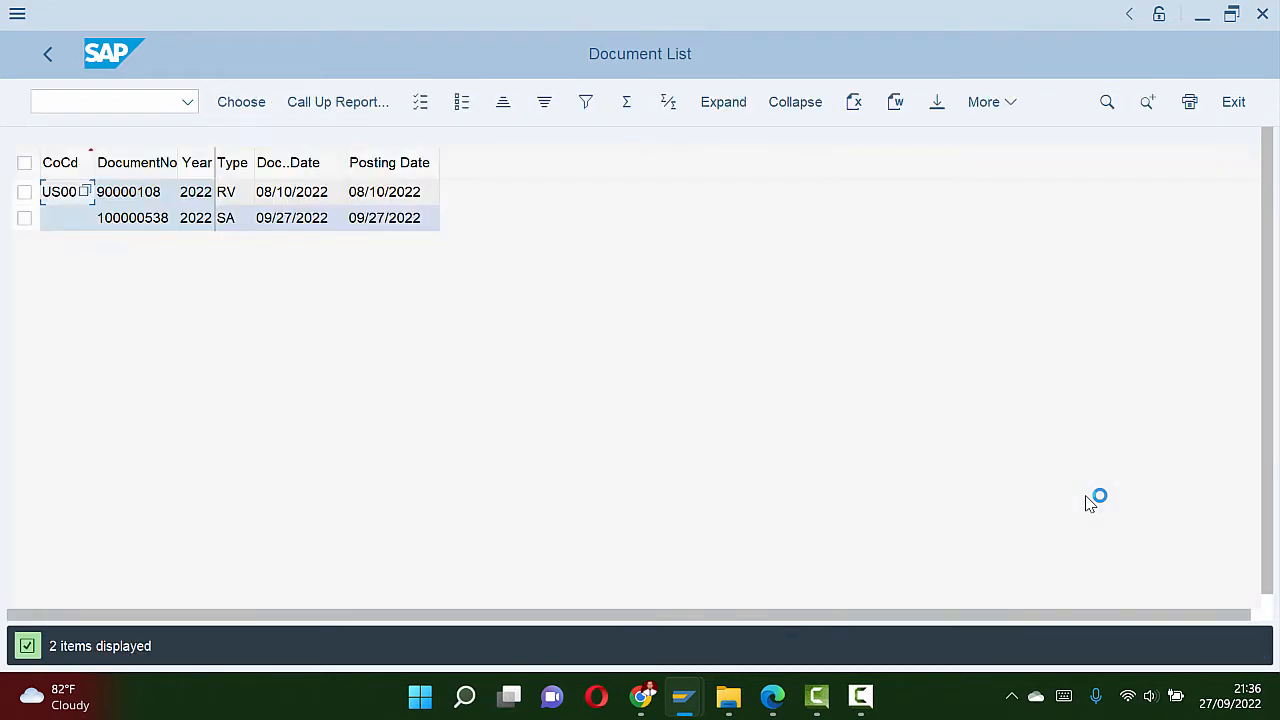
# Step: Widen the DocumentNo column and open the SA document dated 09/27/2022 from the list
pyautogui.click(157, 225)
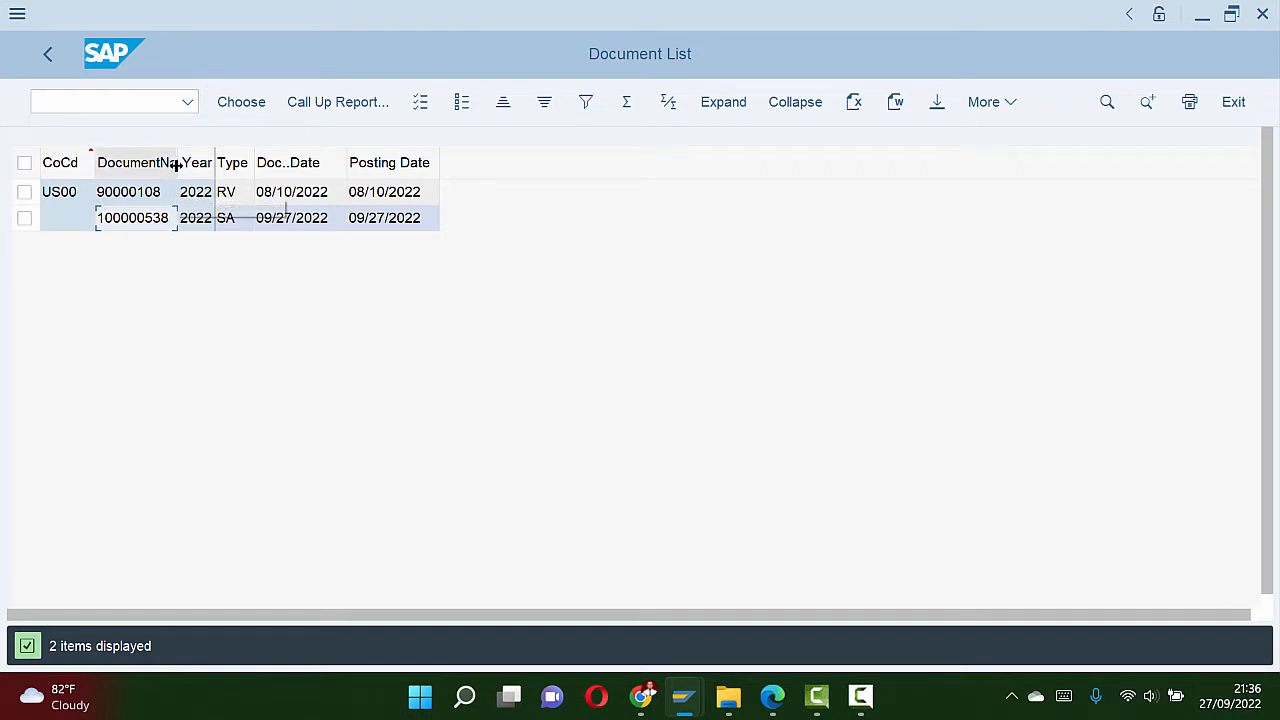
pyautogui.moveTo(178, 162); pyautogui.dragTo(197, 163)
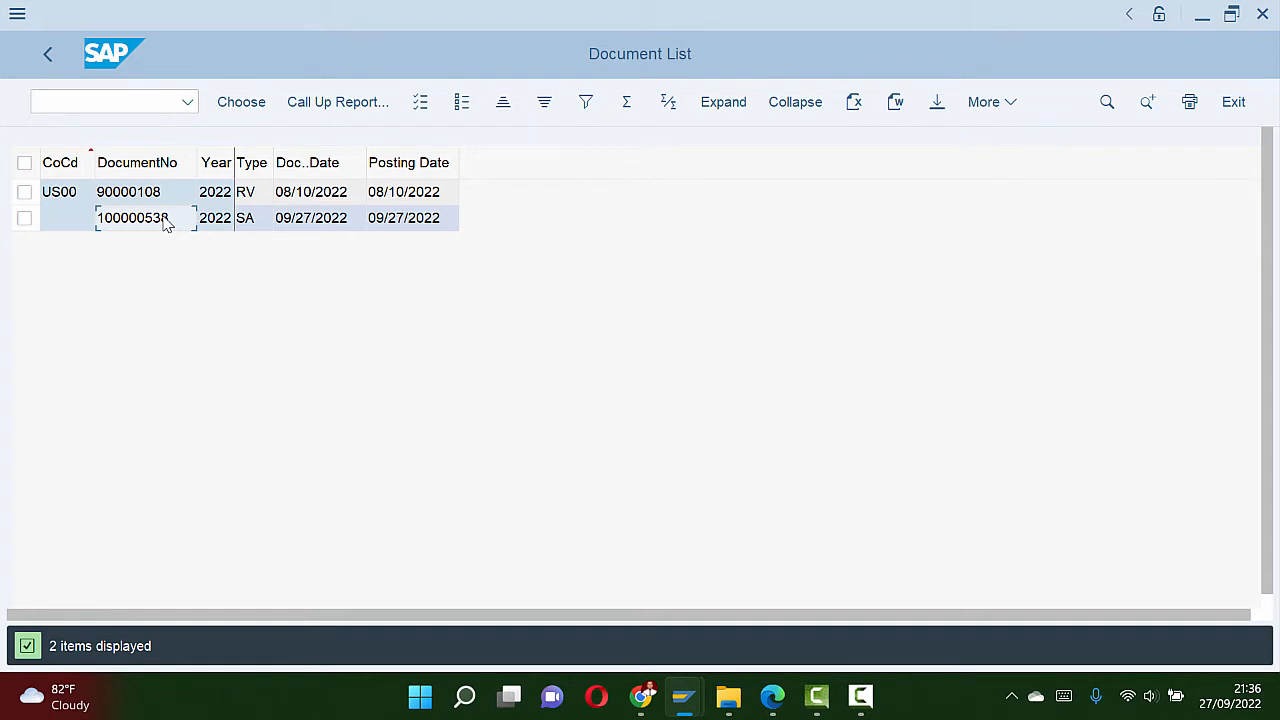
pyautogui.doubleClick(165, 222)
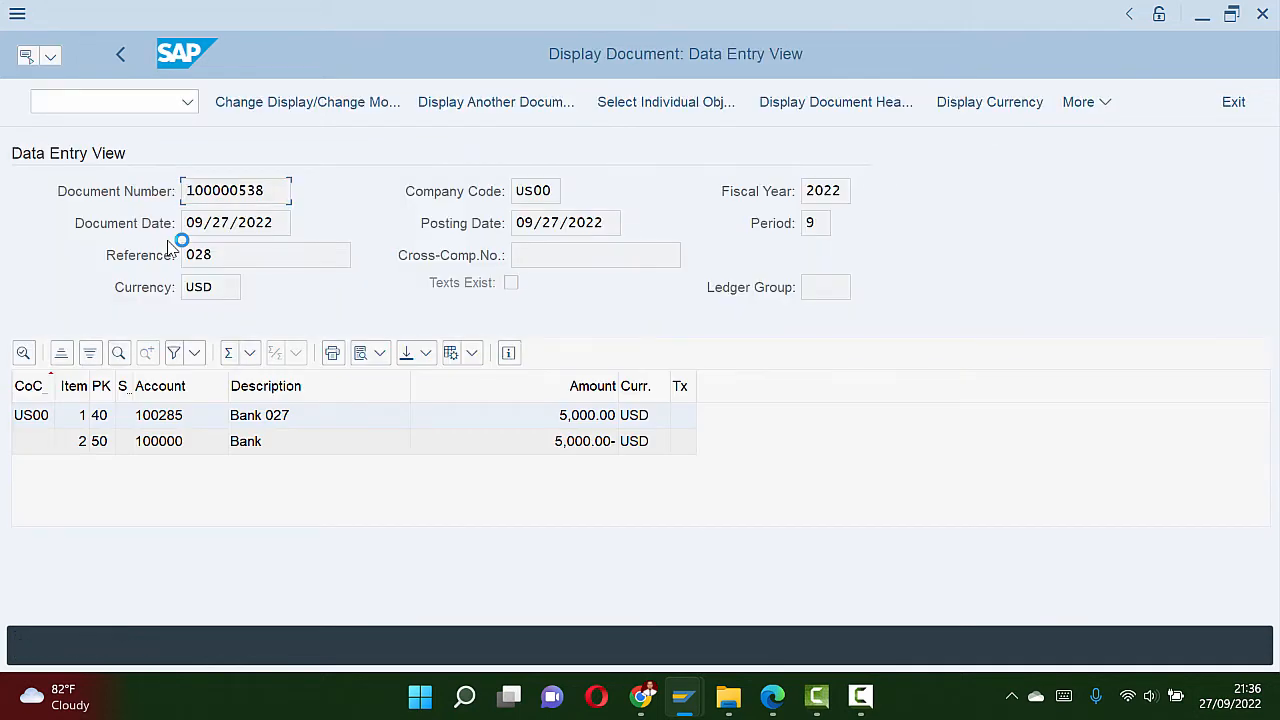
# Step: Compare the displayed document's data entry view with the sample screen on page 13 of the case study PDF
pyautogui.hotkey('alt', 'Tab')
pyautogui.scroll(-3, 523, 372)
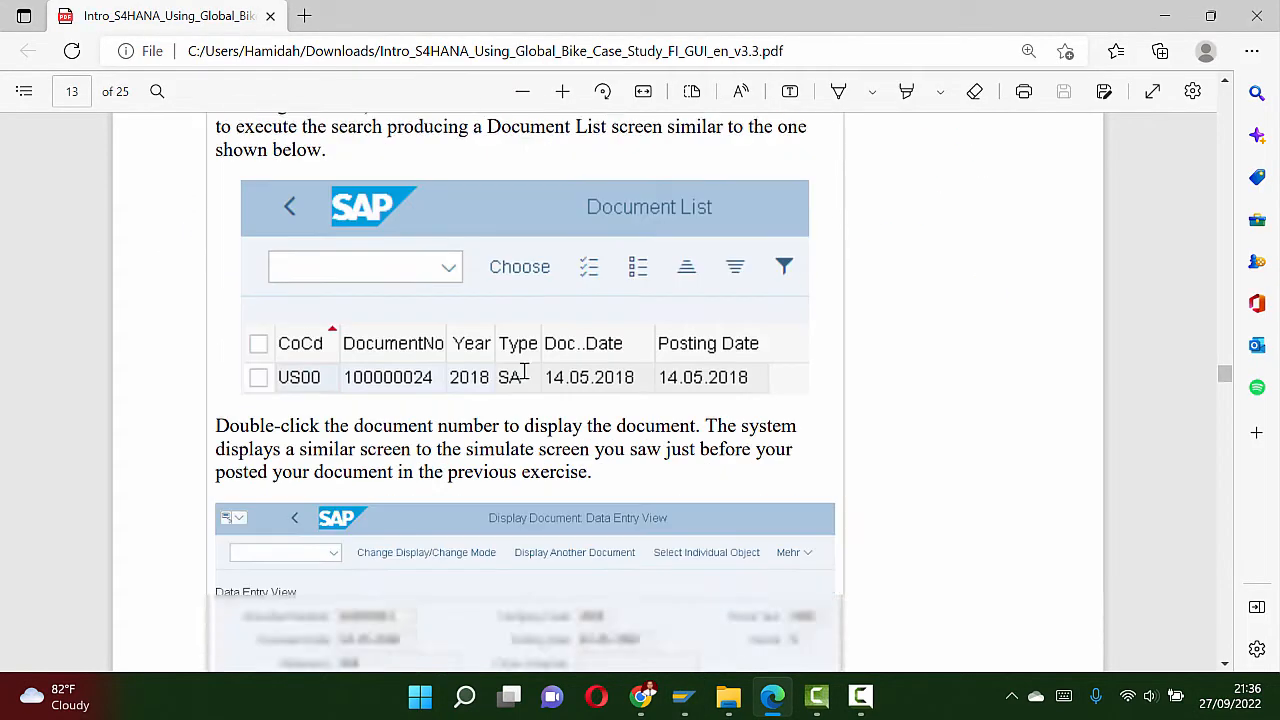
pyautogui.scroll(-1, 523, 372)
pyautogui.hotkey('alt', 'Tab')
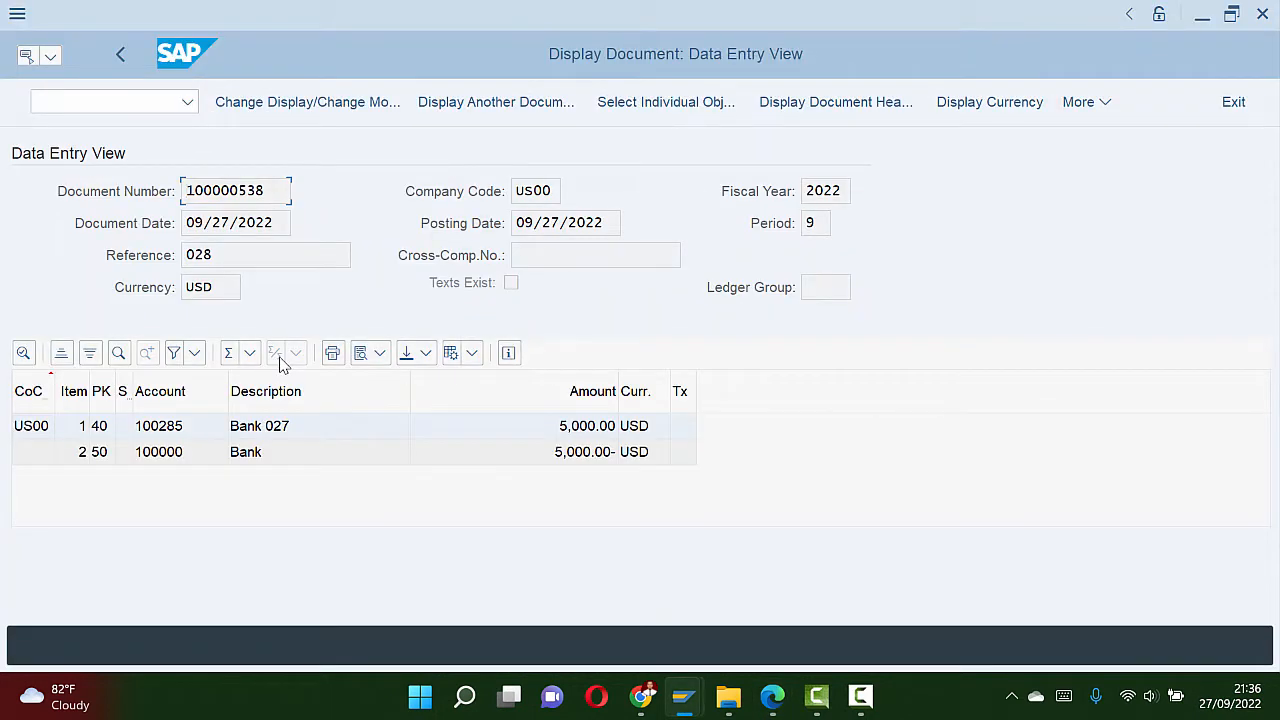
pyautogui.hotkey('alt', 'Tab')
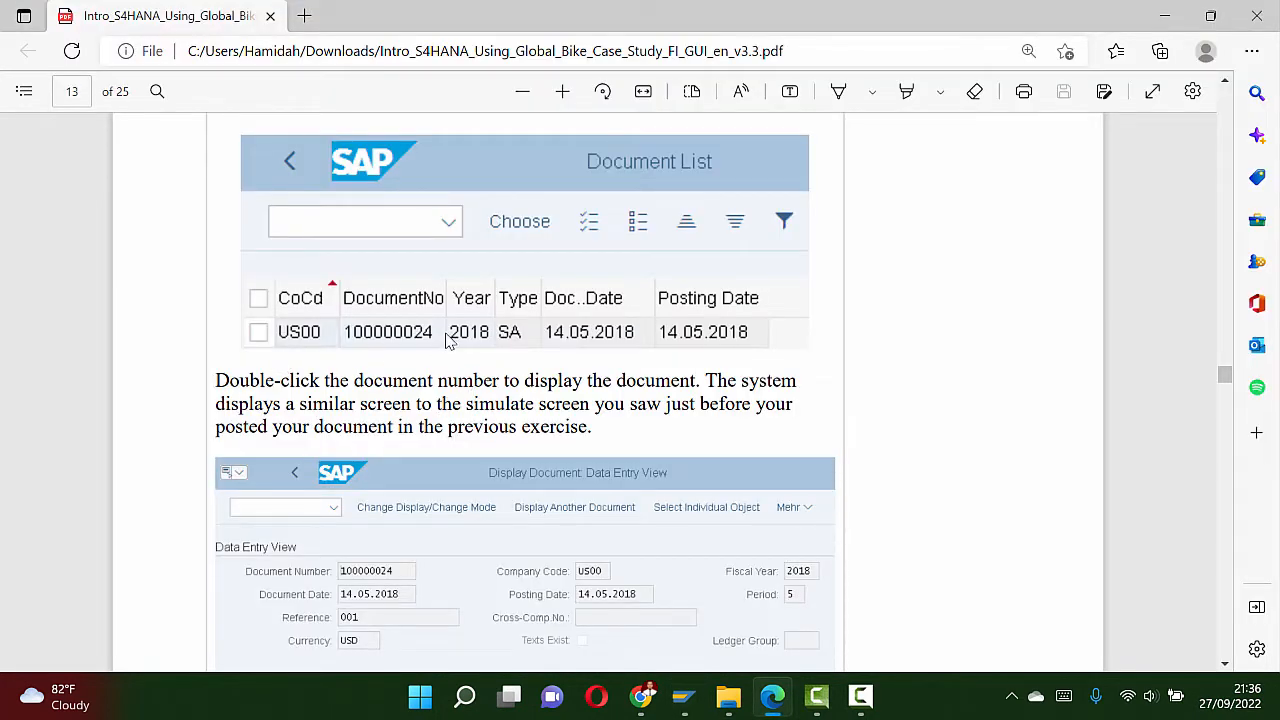
pyautogui.scroll(-4, 430, 350)
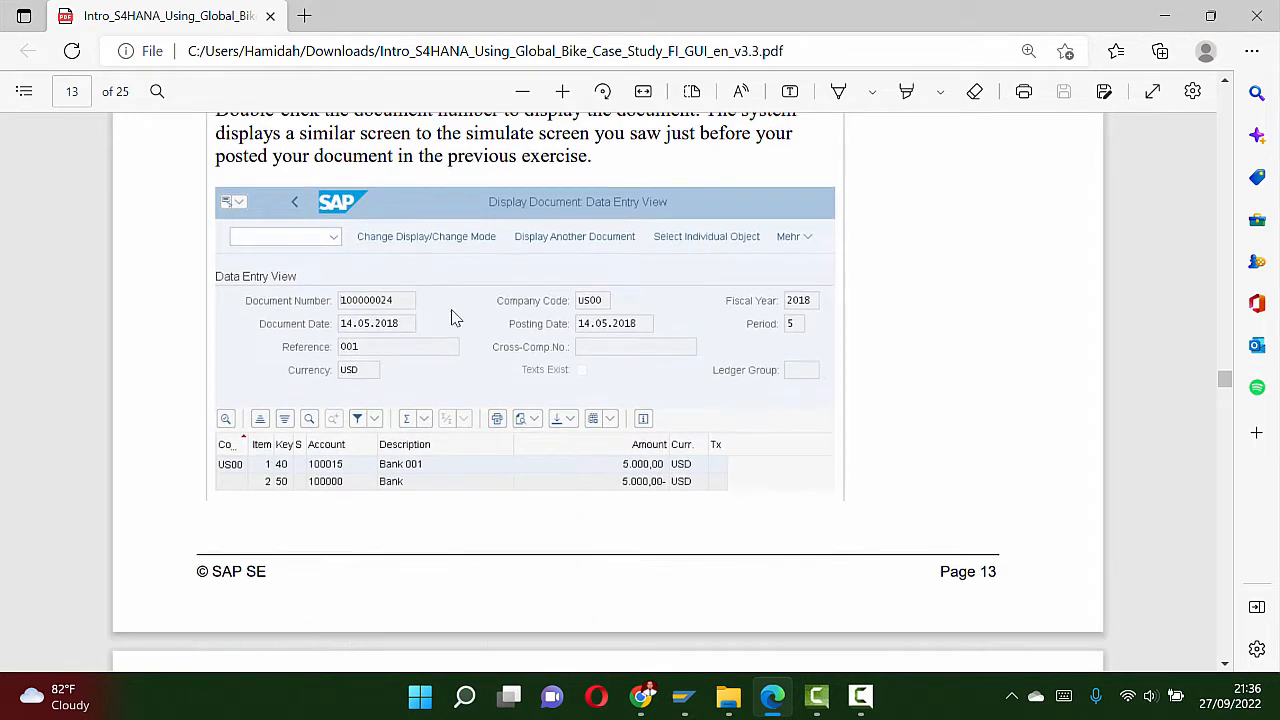
# Step: Check the case study PDF through the document header instruction on page 14, then display the document header in SAP and close it
pyautogui.hotkey('alt', 'Tab')
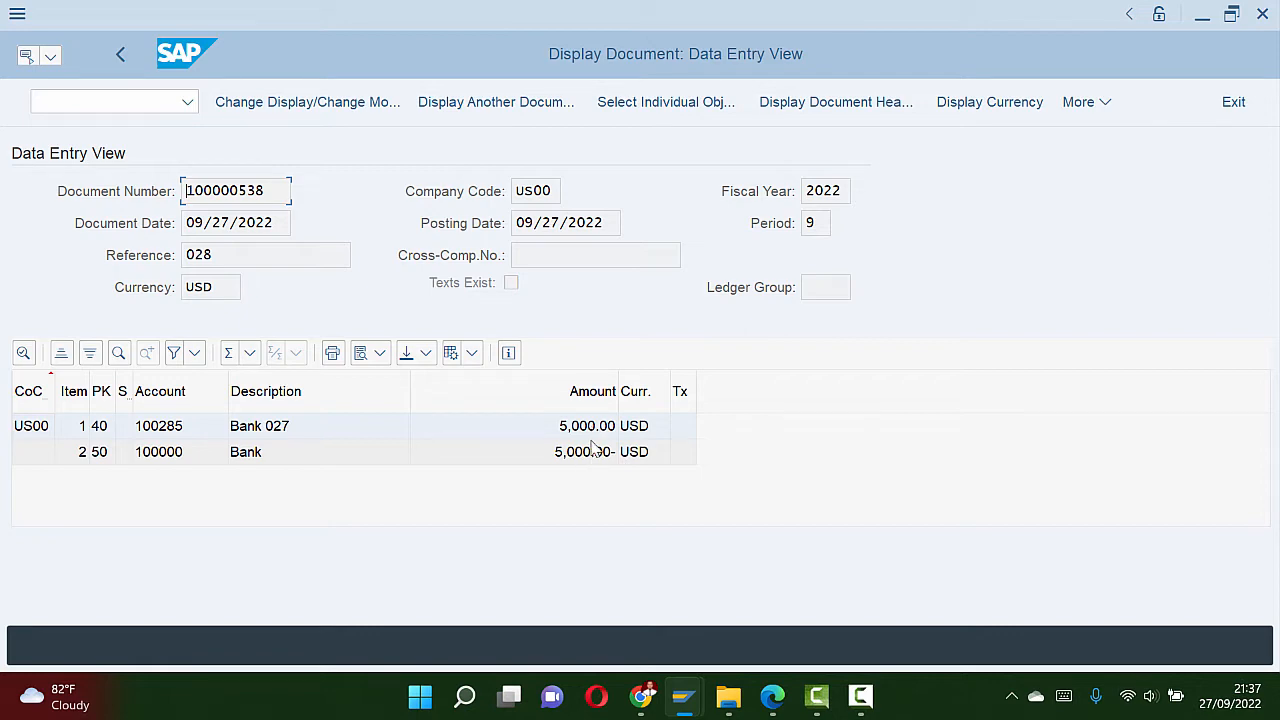
pyautogui.hotkey('alt', 'Tab')
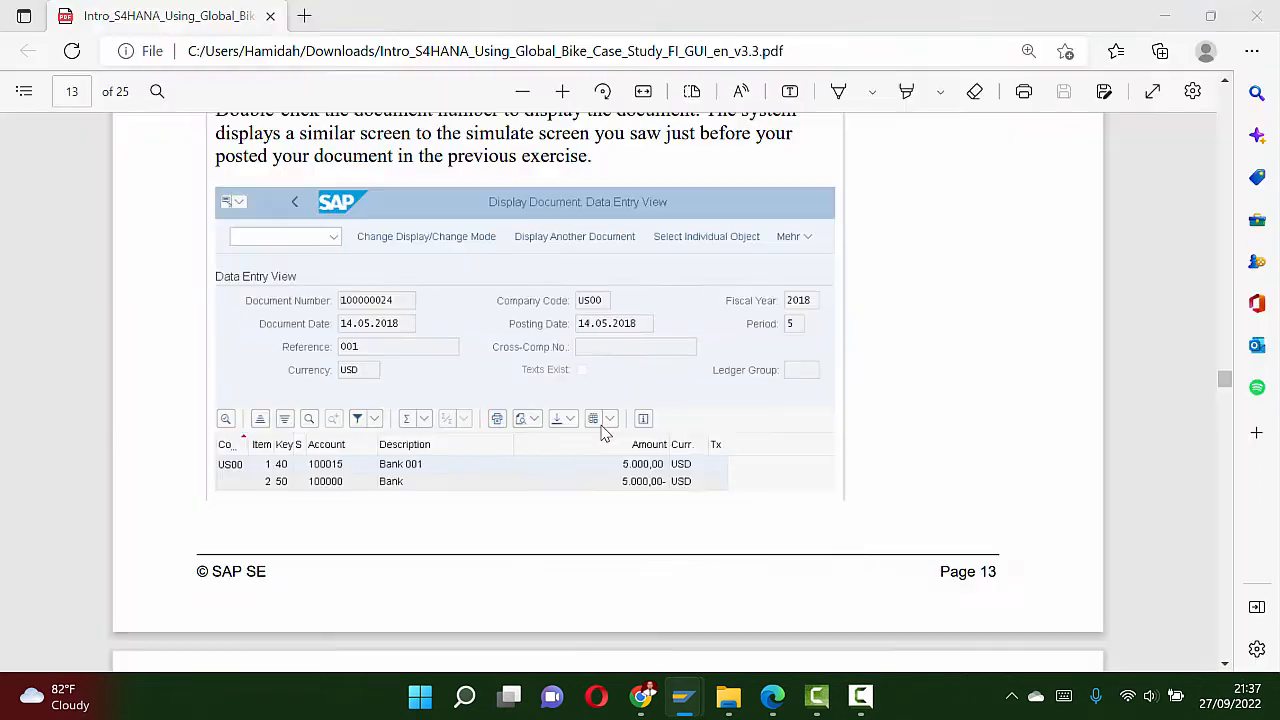
pyautogui.hotkey('alt', 'Tab')
pyautogui.hotkey('alt', 'Tab')
pyautogui.scroll(-5, 603, 432)
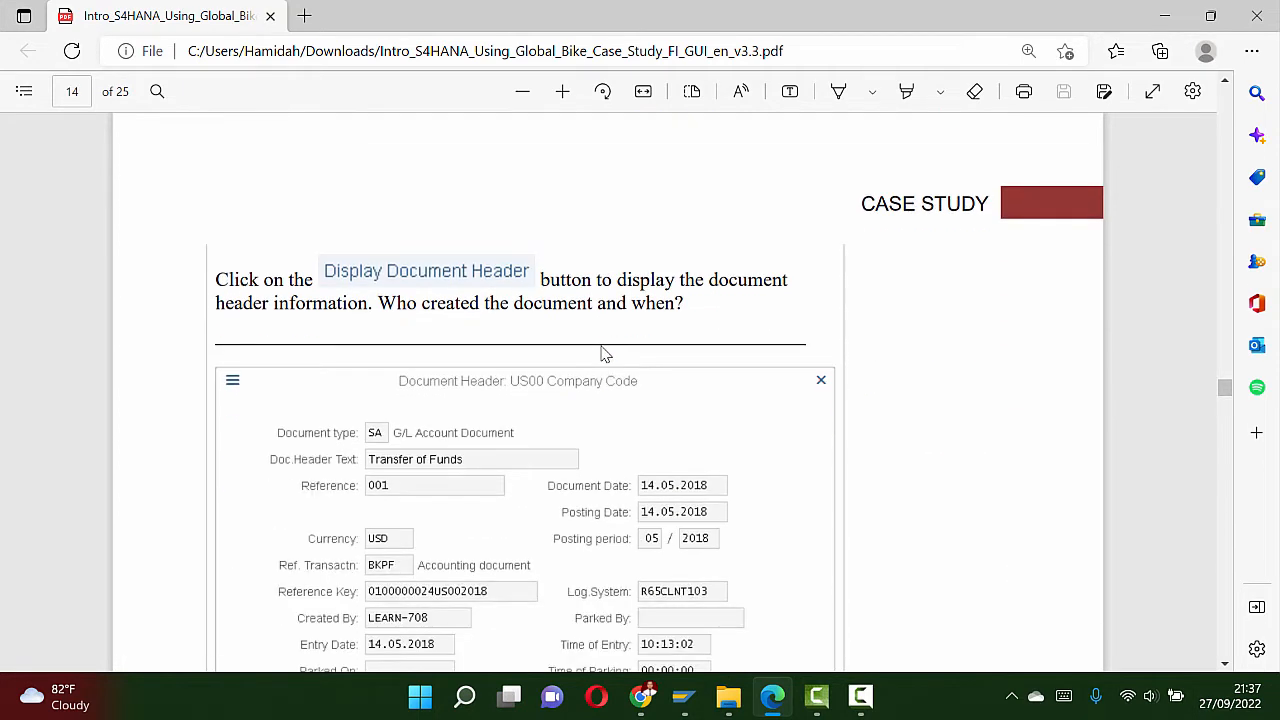
pyautogui.hotkey('alt', 'Tab')
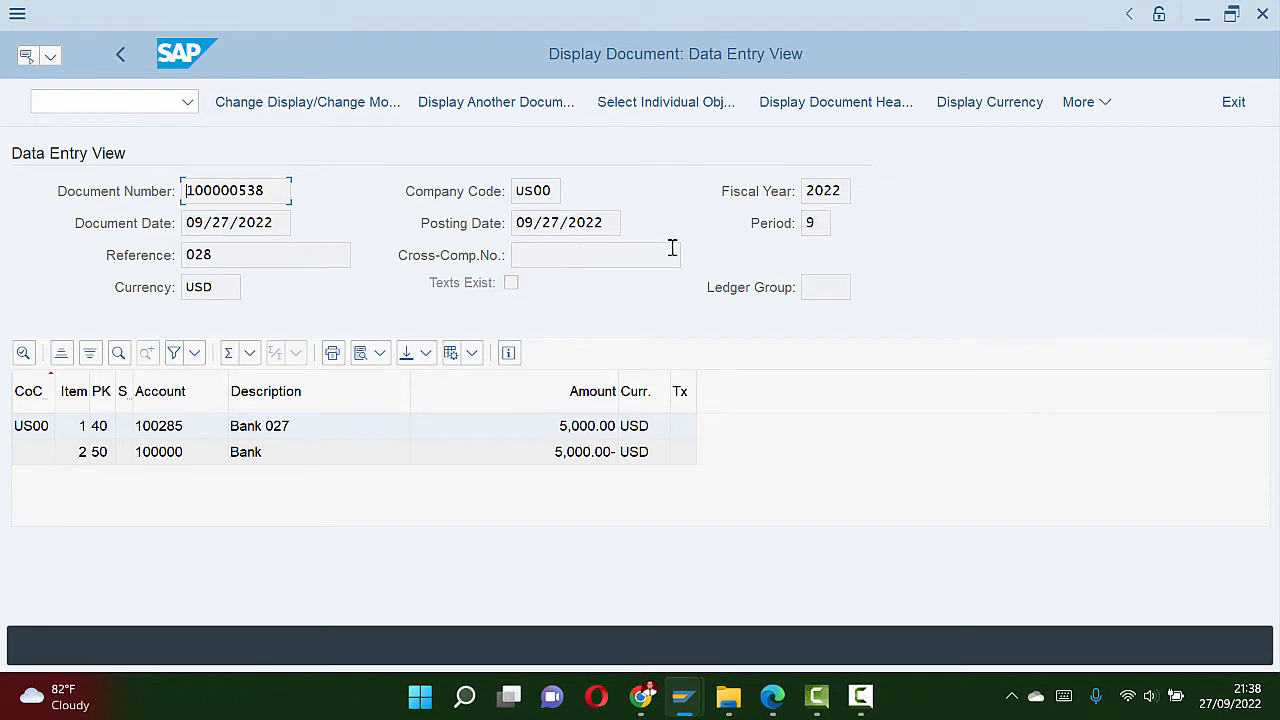
pyautogui.click(814, 112)
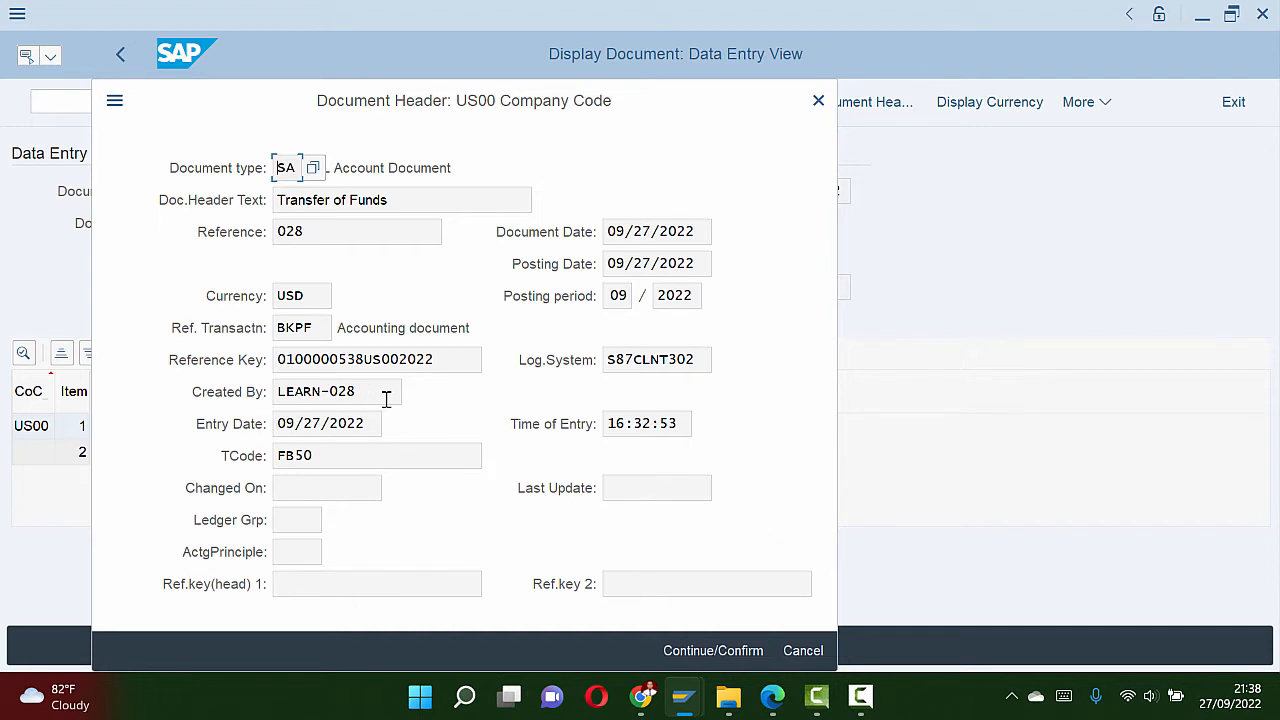
pyautogui.click(737, 651)
# Step: Read the remaining page 14 instructions in the case study PDF, then exit the document's data entry view in SAP
pyautogui.hotkey('alt', 'Tab')
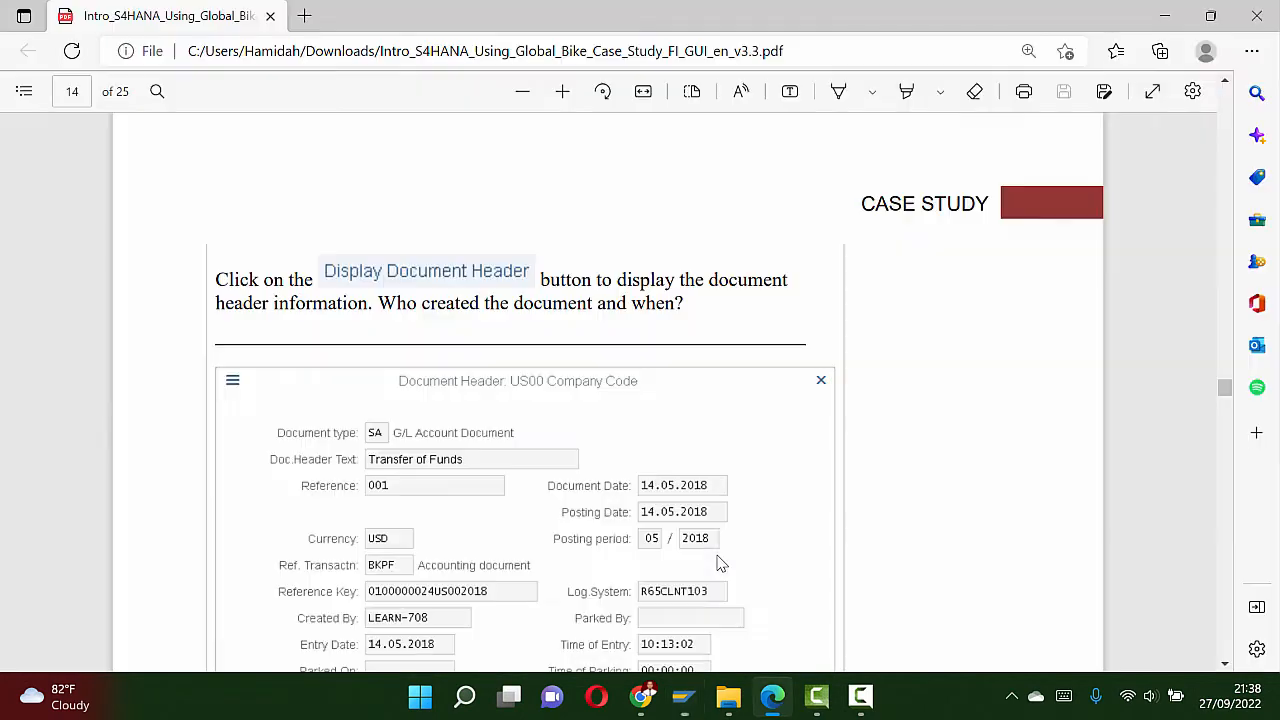
pyautogui.scroll(-3, 672, 482)
pyautogui.scroll(2, 672, 482)
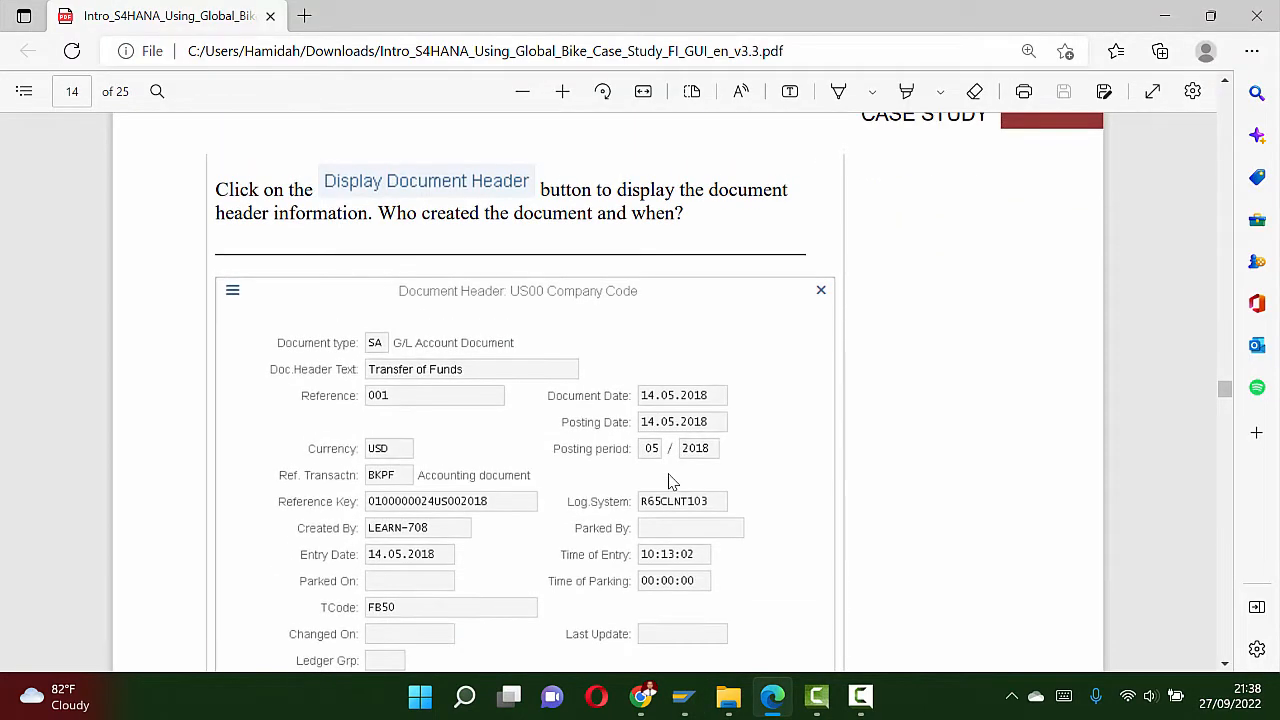
pyautogui.scroll(-5, 672, 482)
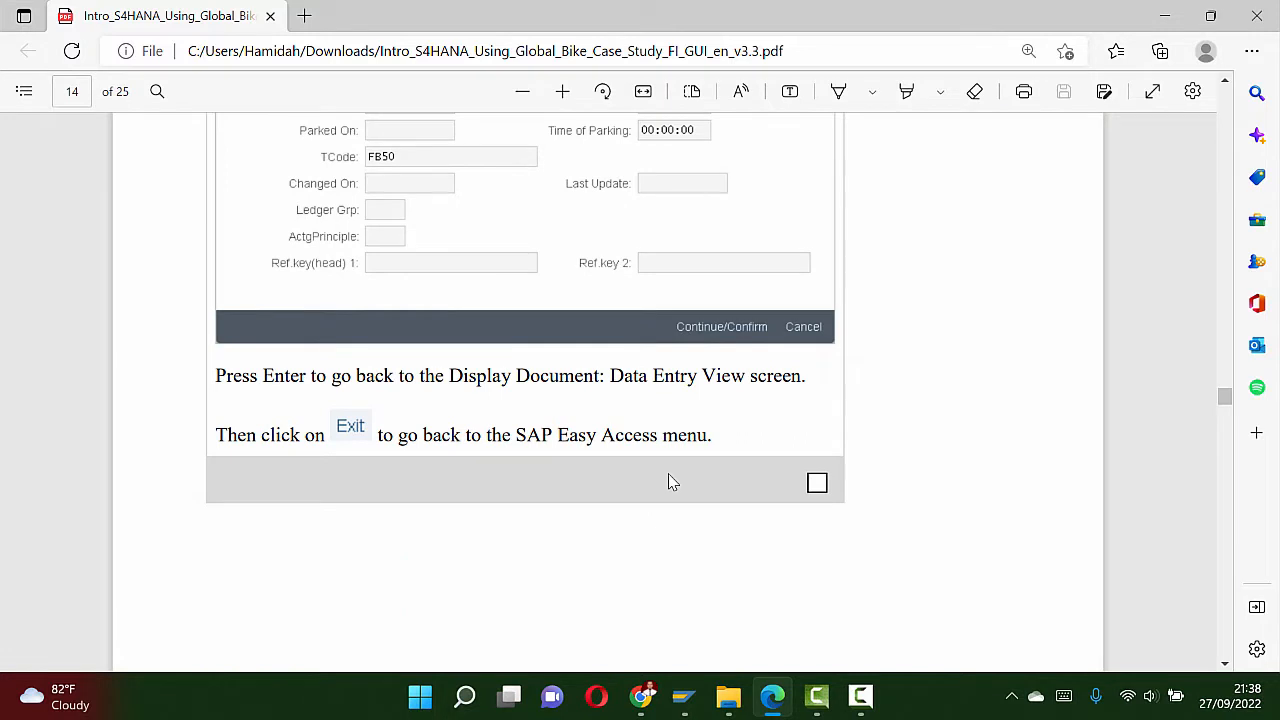
pyautogui.hotkey('alt', 'Tab')
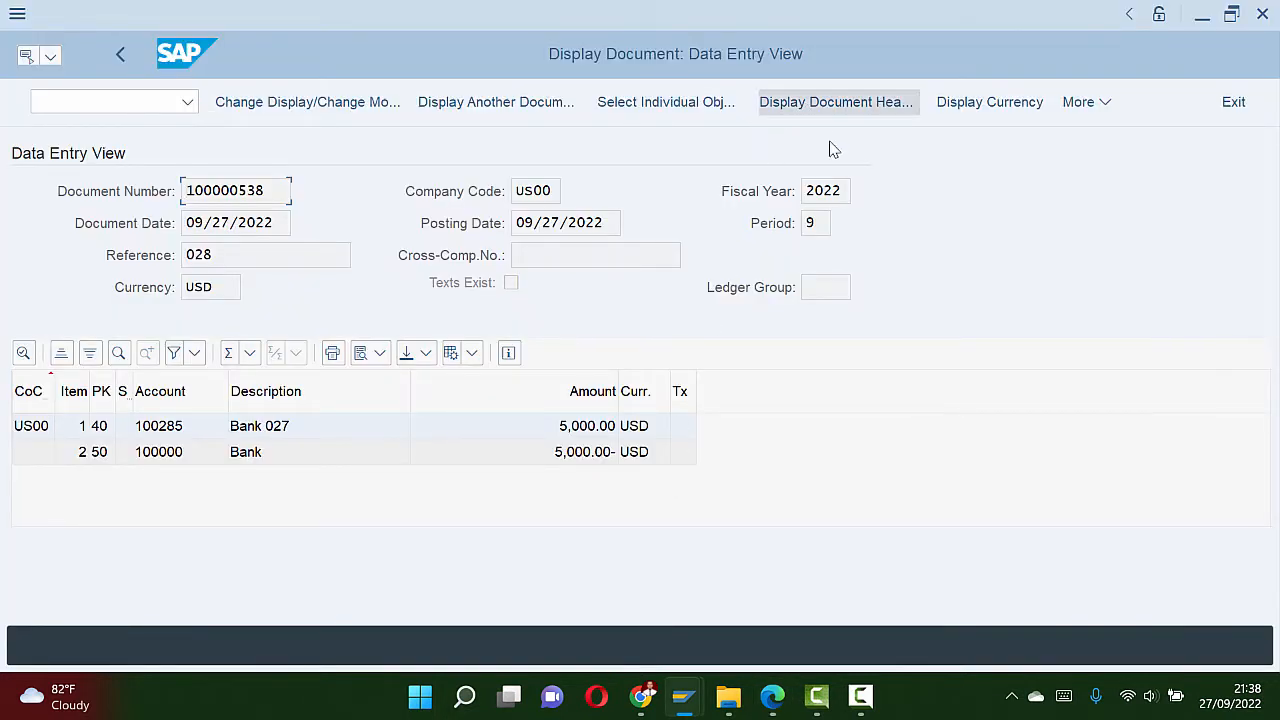
pyautogui.click(1236, 104)
# Step: Read the Step 7 instructions for creating the rent expense invoice receipt on page 15 of the case study PDF
pyautogui.hotkey('alt', 'Tab')
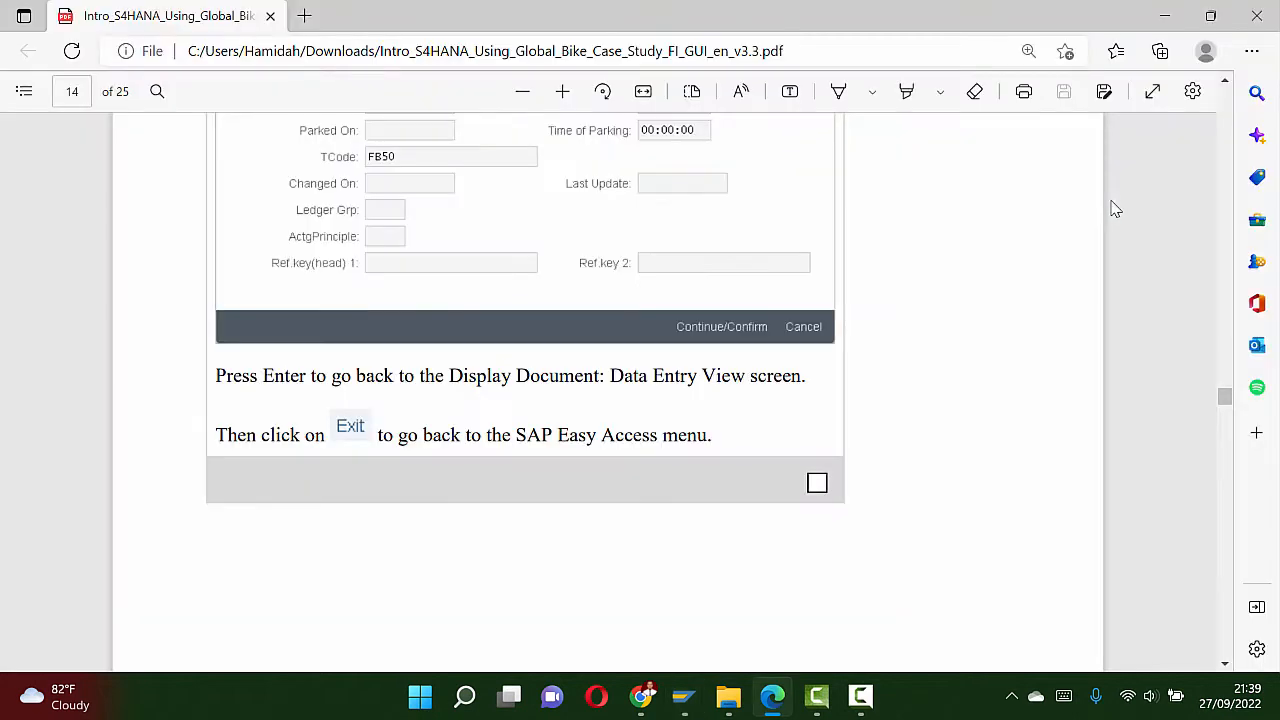
pyautogui.scroll(-3, 1000, 330)
pyautogui.scroll(5, 1000, 330)
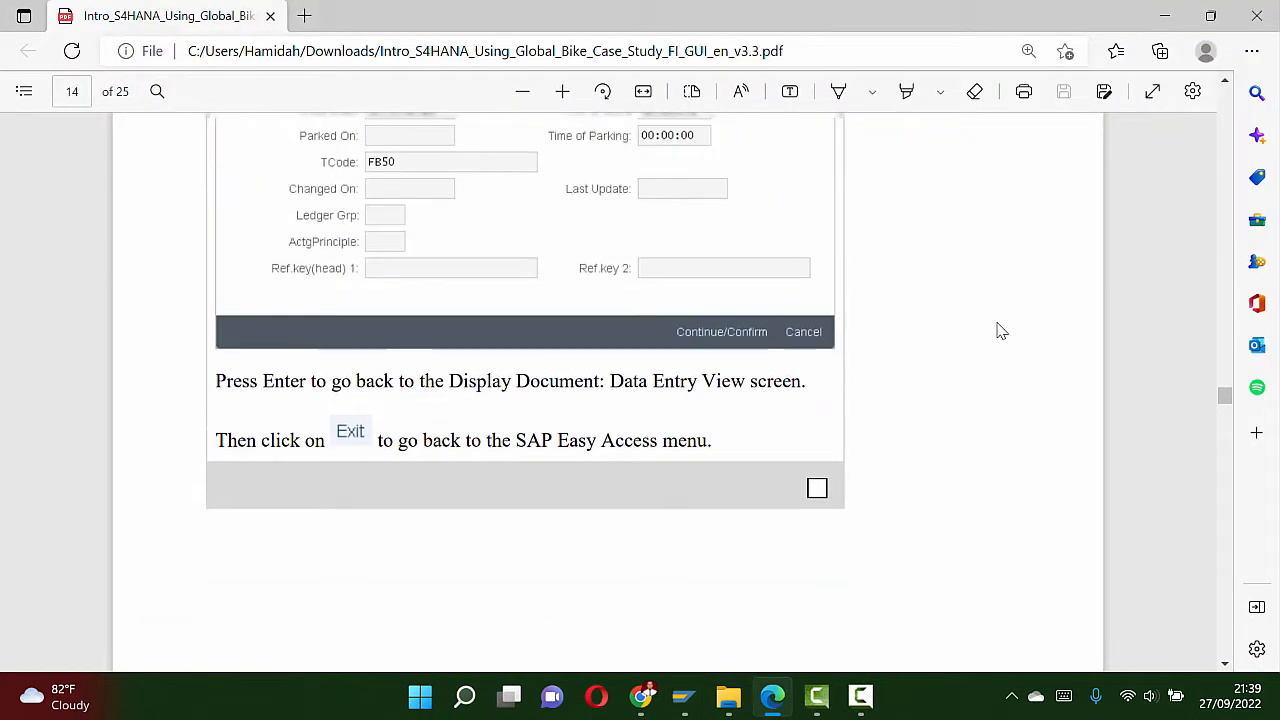
pyautogui.scroll(-10, 1000, 330)
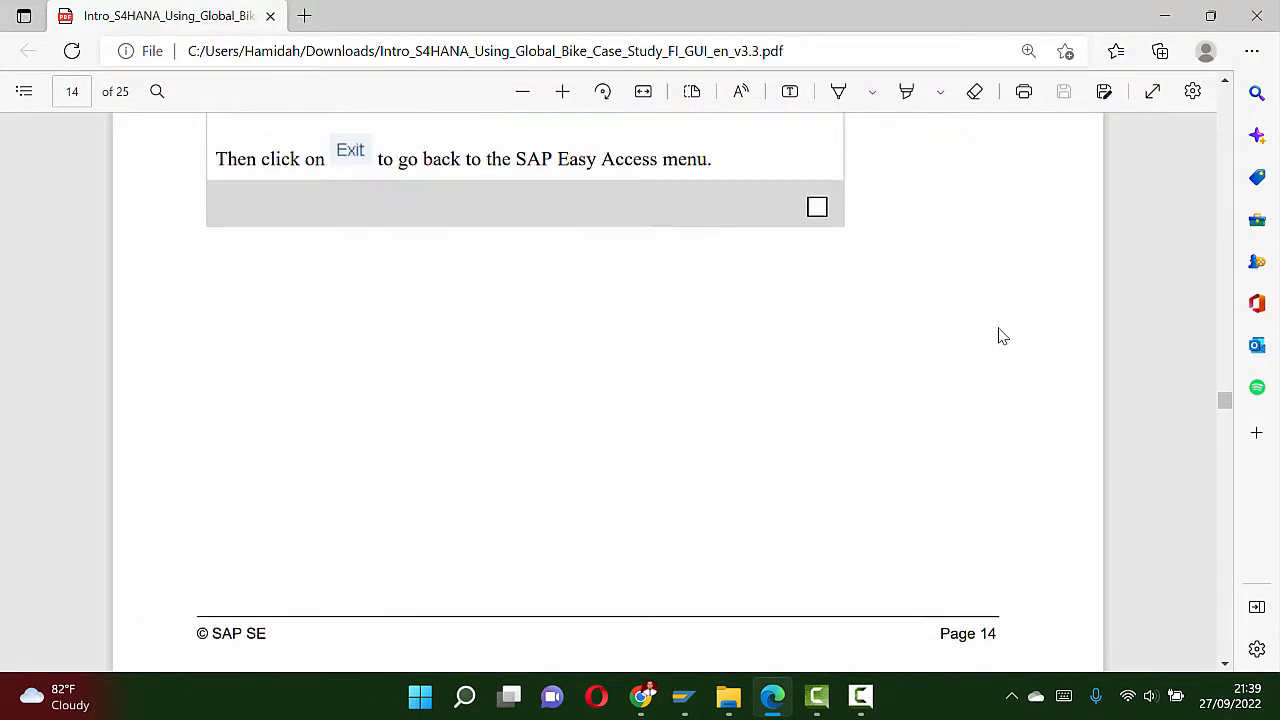
pyautogui.scroll(-2, 1003, 335)
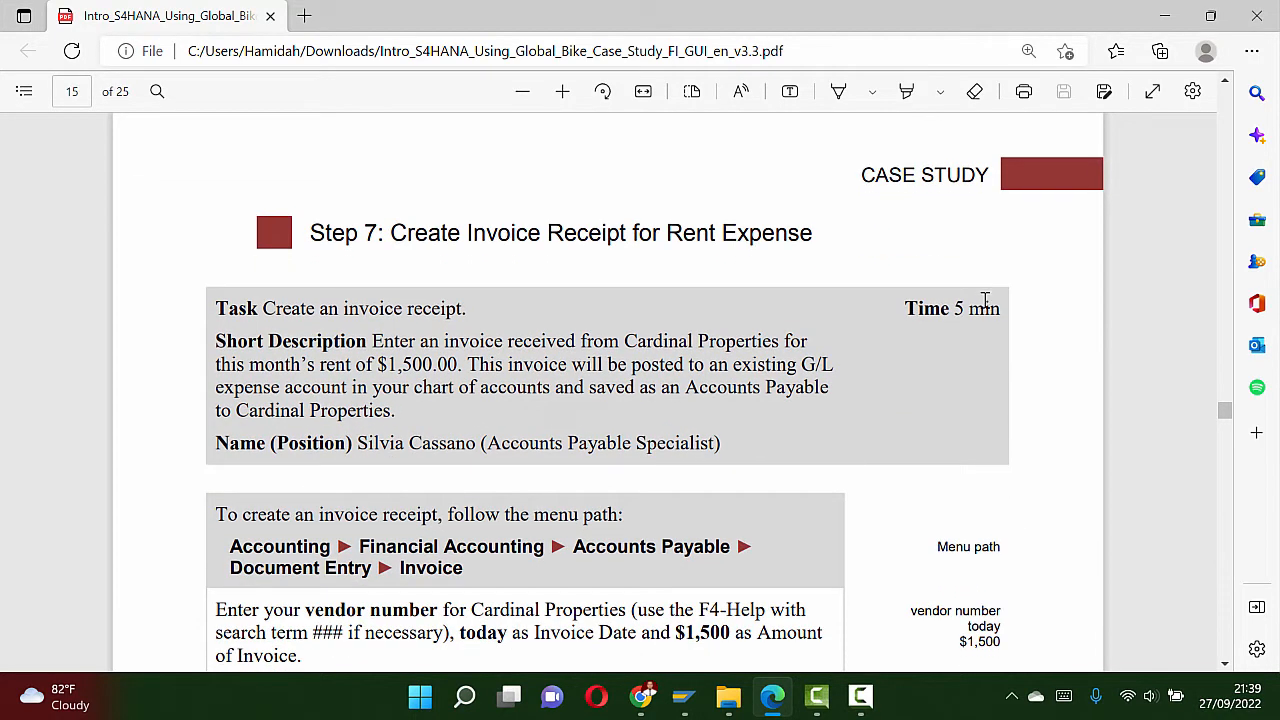
pyautogui.scroll(1, 985, 300)
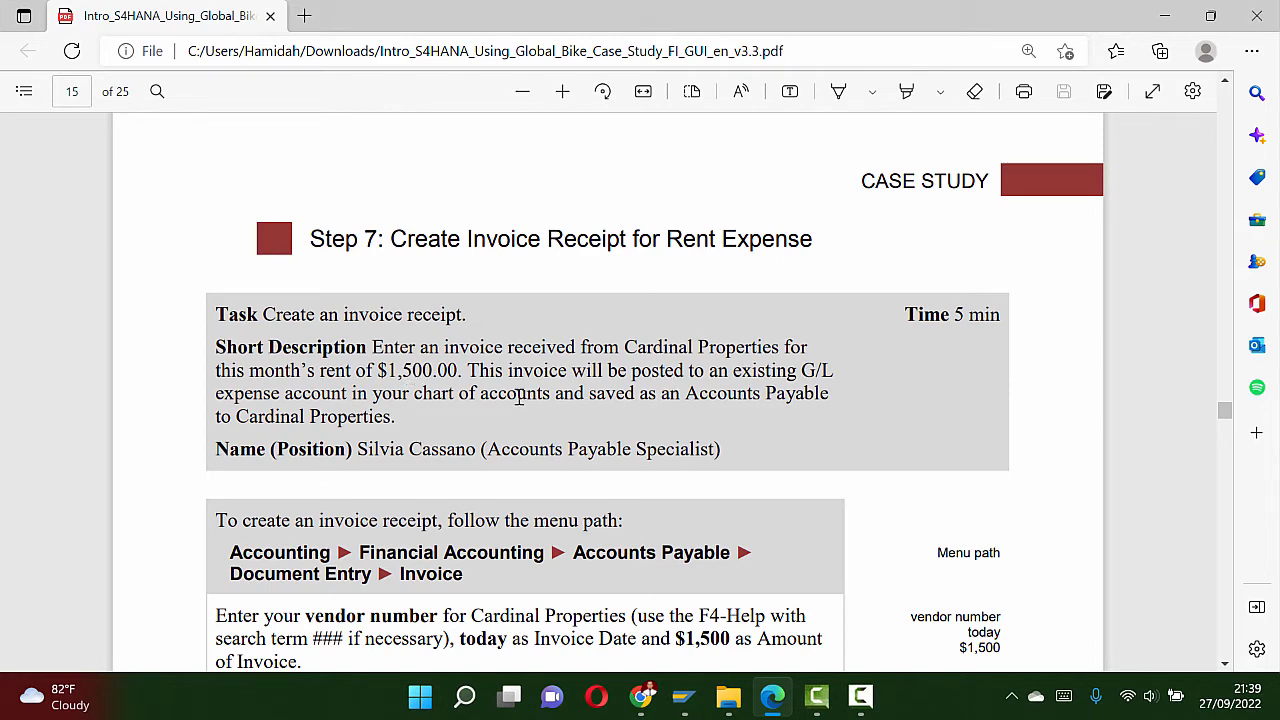
pyautogui.scroll(-2, 590, 380)
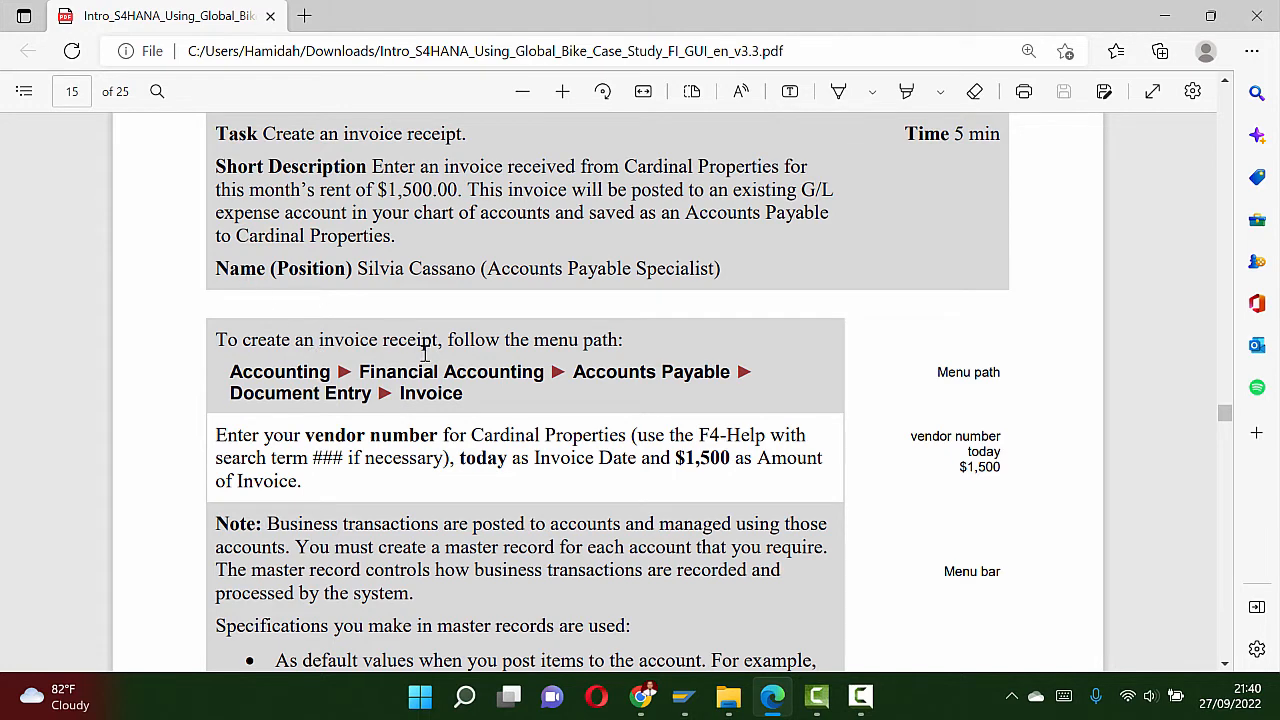
pyautogui.scroll(-1, 424, 354)
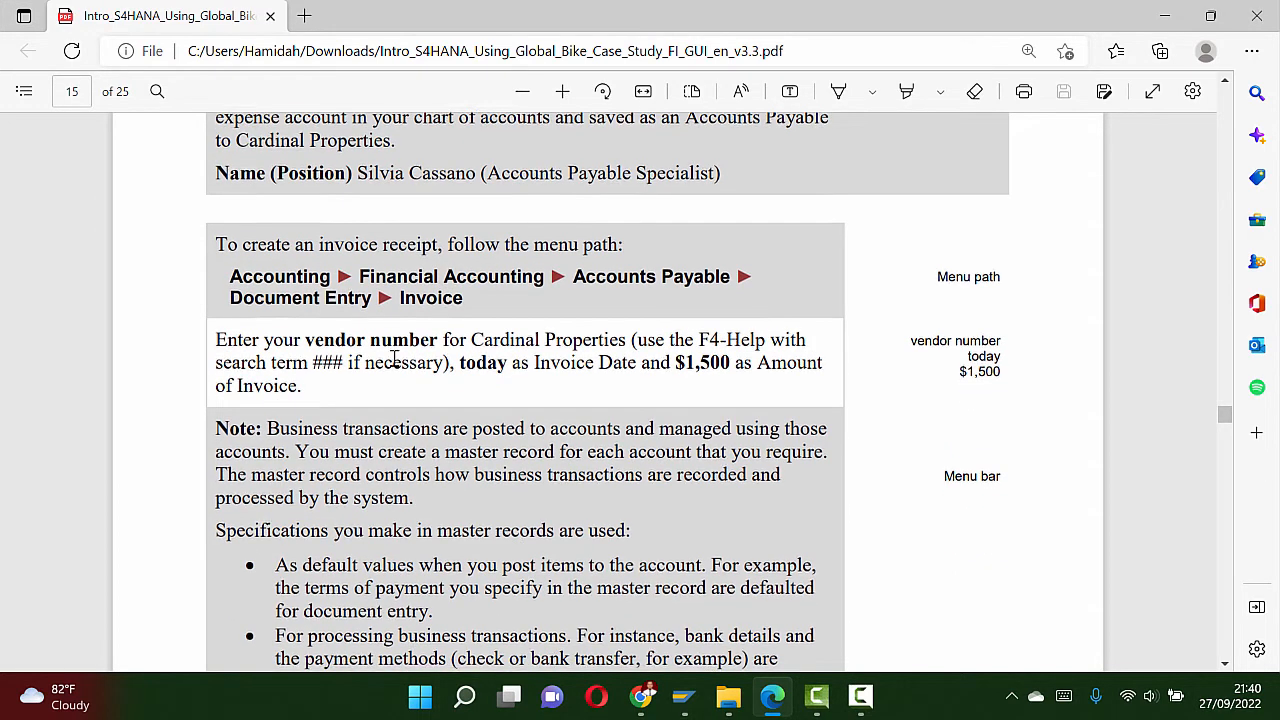
pyautogui.scroll(-1, 394, 357)
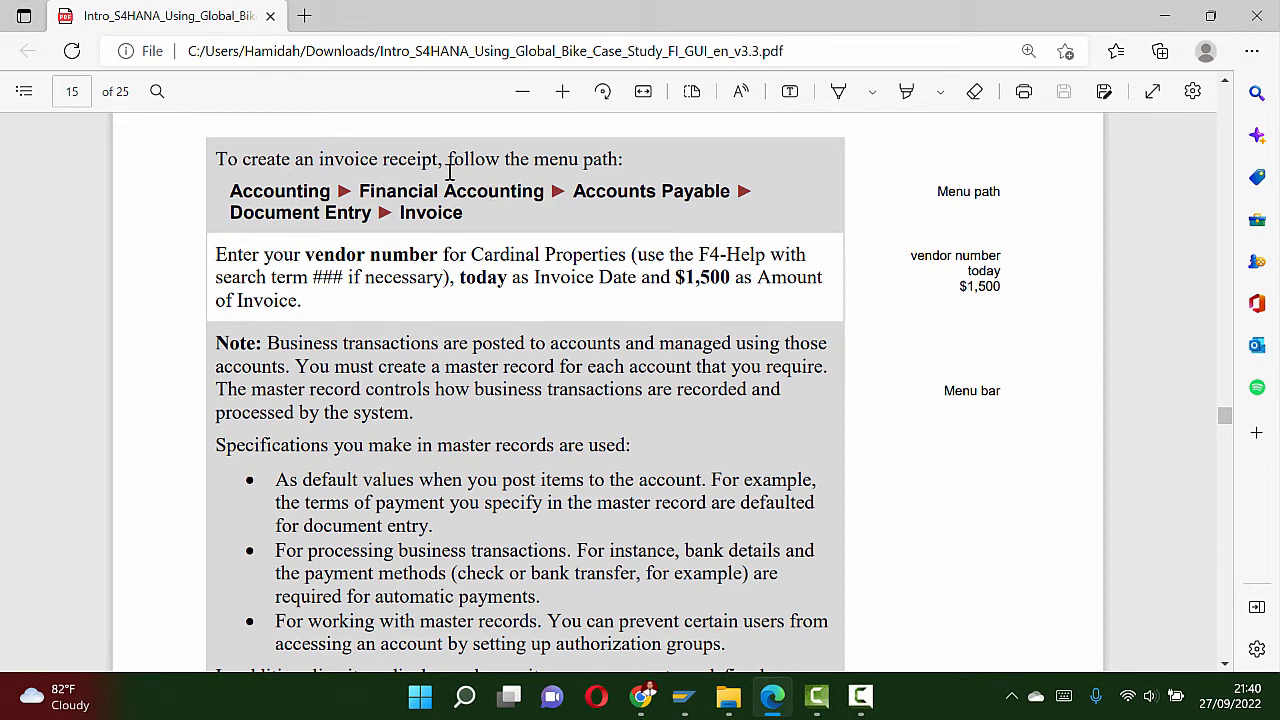
# Step: Switch to SAP and exit the Document List and Display Document screens to return to the SAP Easy Access menu
pyautogui.hotkey('alt', 'Tab')
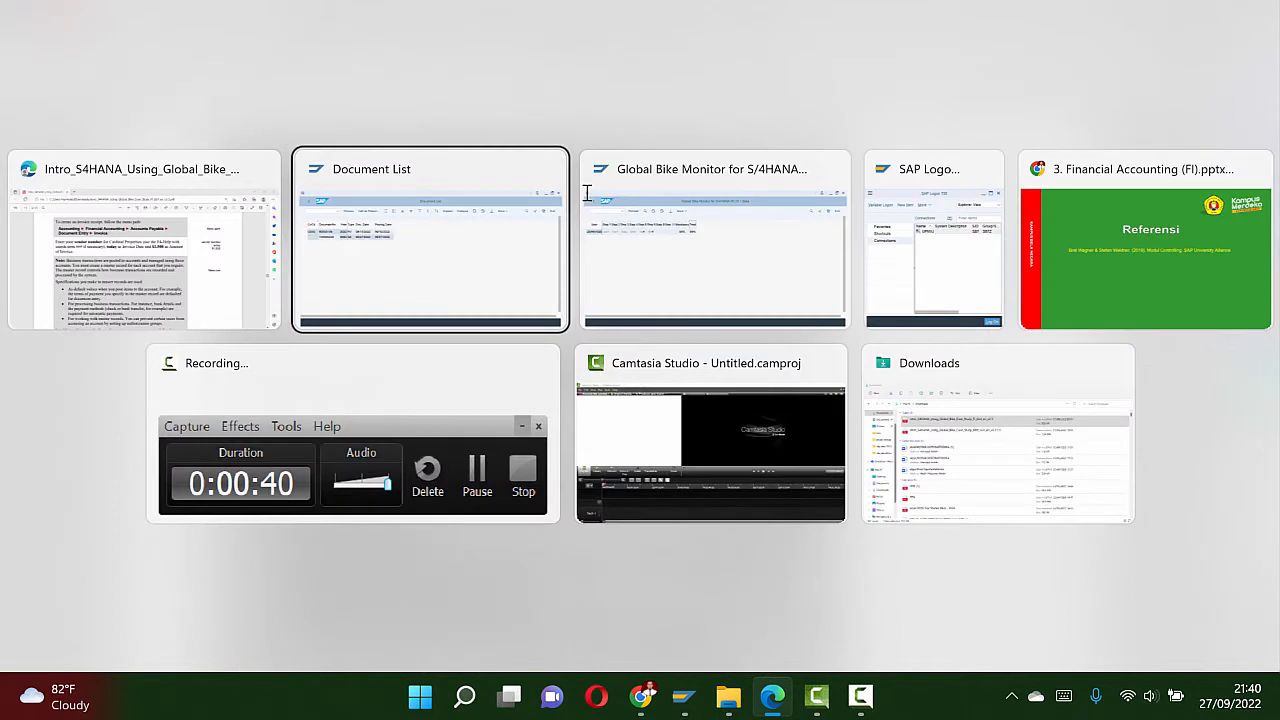
pyautogui.click(371, 240)
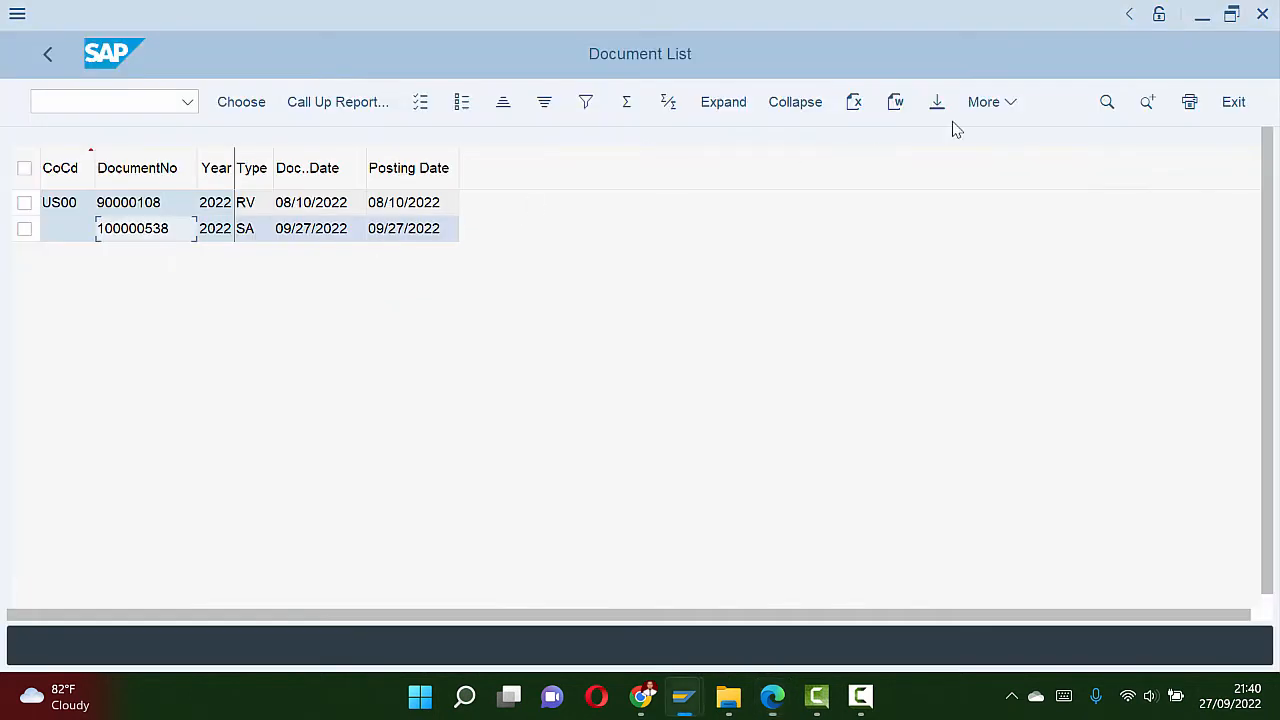
pyautogui.click(1238, 112)
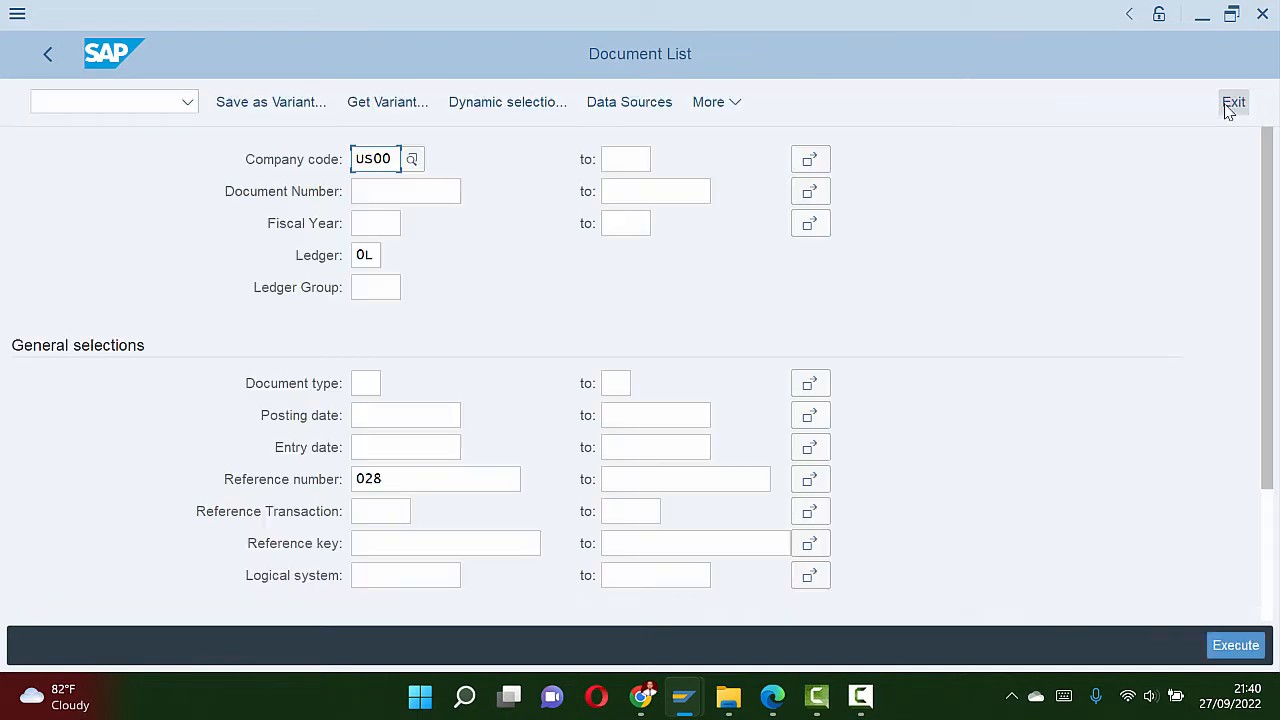
pyautogui.click(1233, 102)
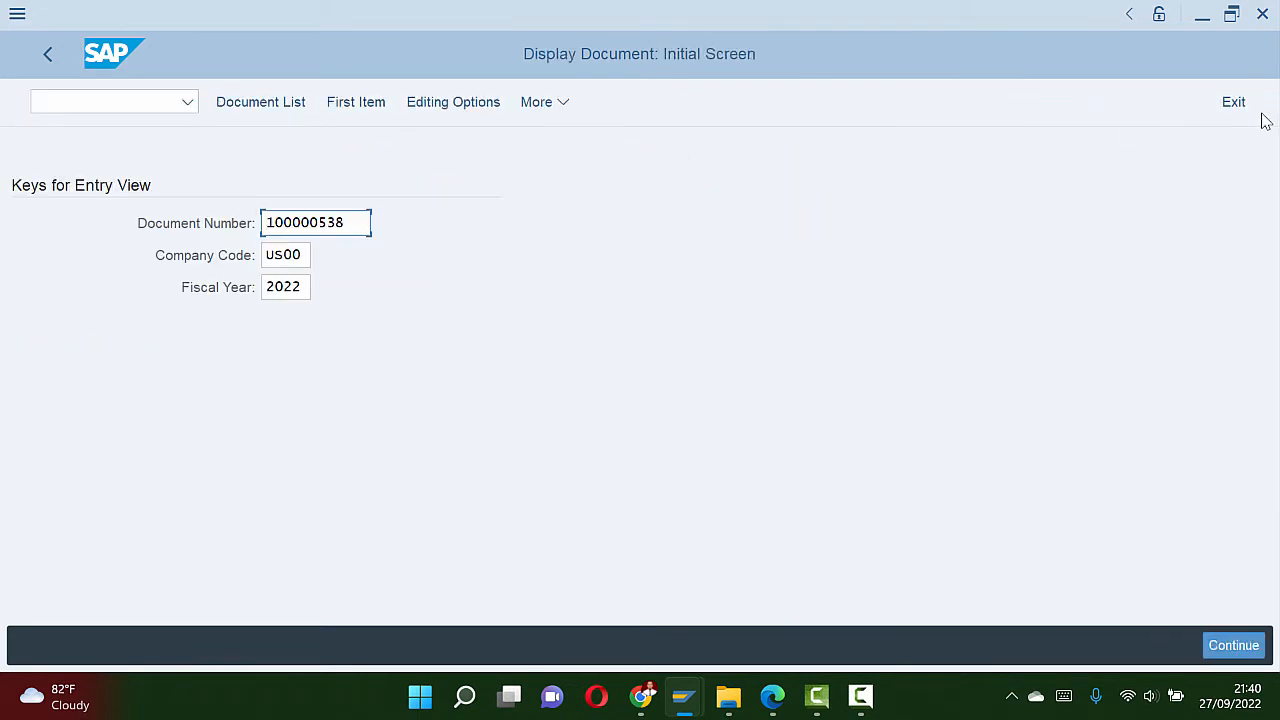
pyautogui.click(1233, 102)
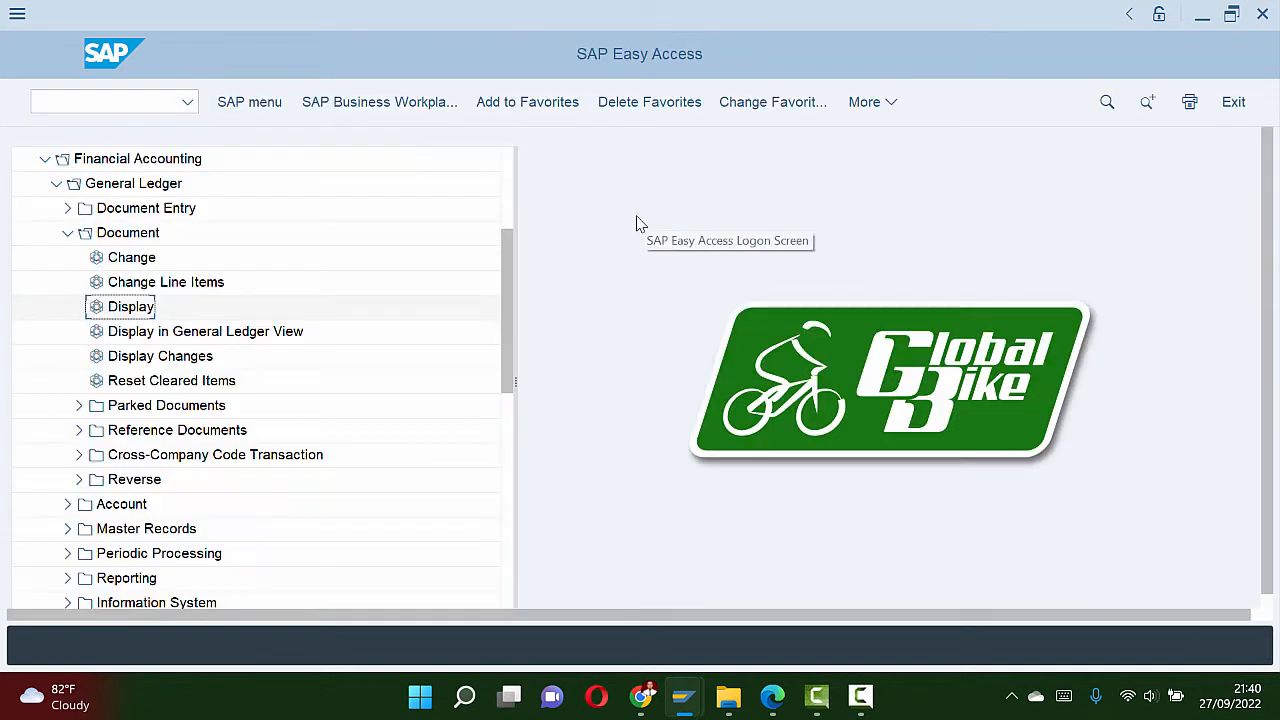
# Step: Collapse the General Ledger folder and open the Invoice transaction from Document Entry under Accounts Payable
pyautogui.click(67, 232)
pyautogui.click(57, 185)
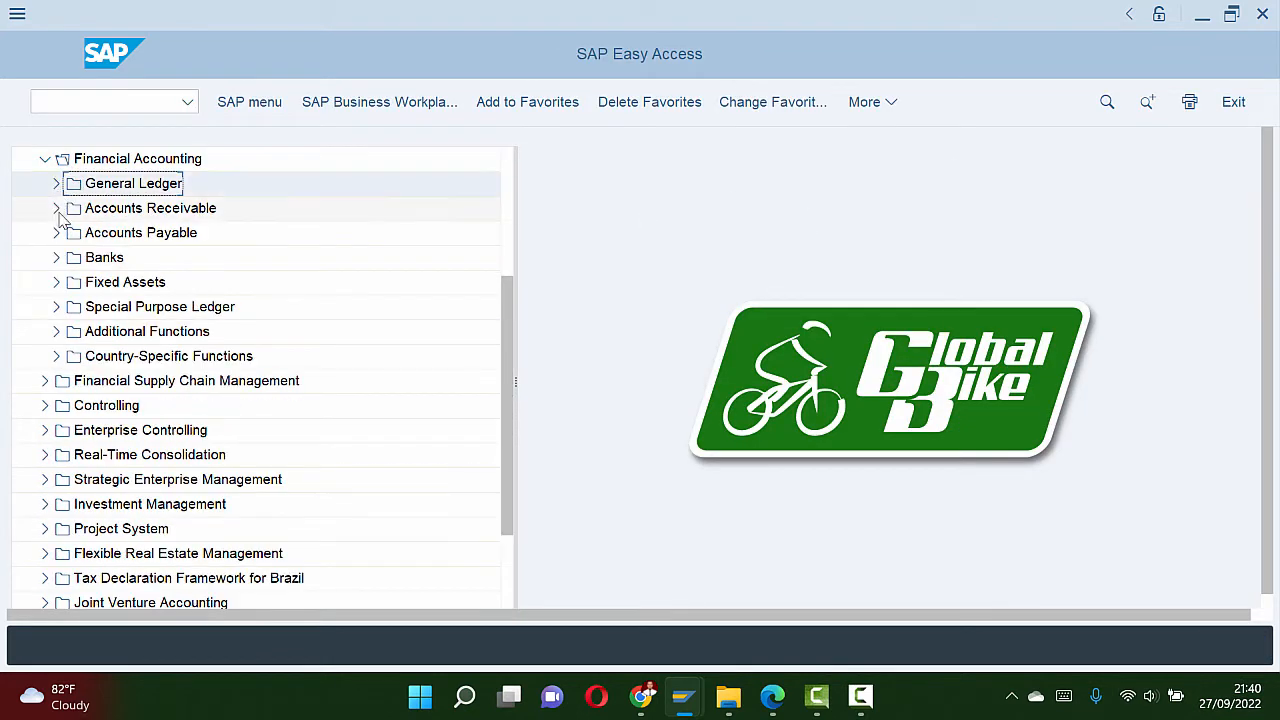
pyautogui.click(56, 232)
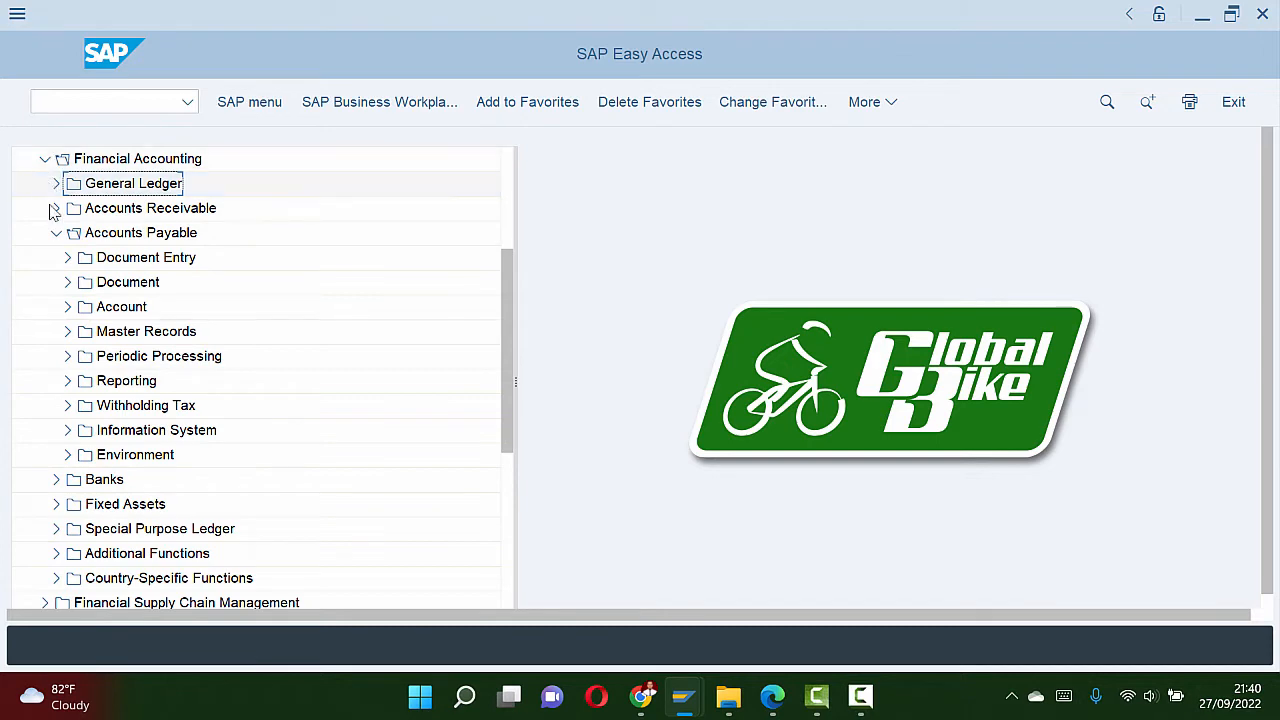
pyautogui.hotkey('alt', 'Tab')
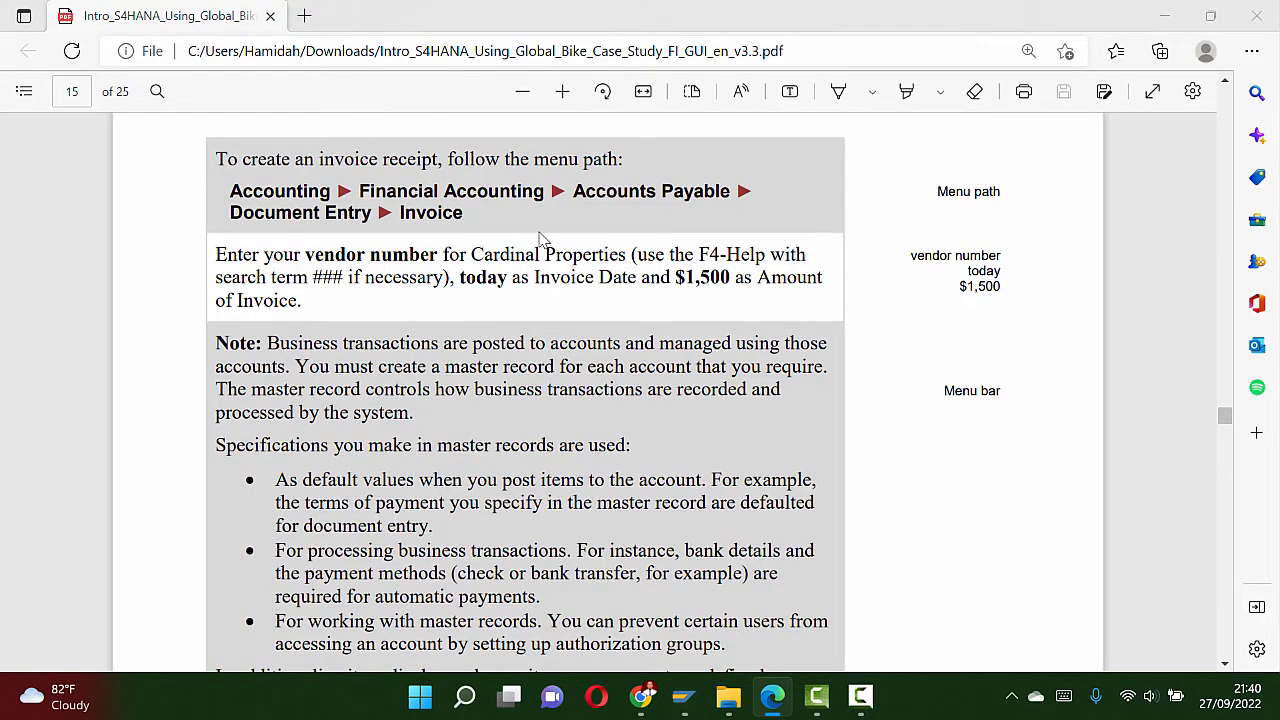
pyautogui.hotkey('alt', 'Tab')
pyautogui.click(68, 258)
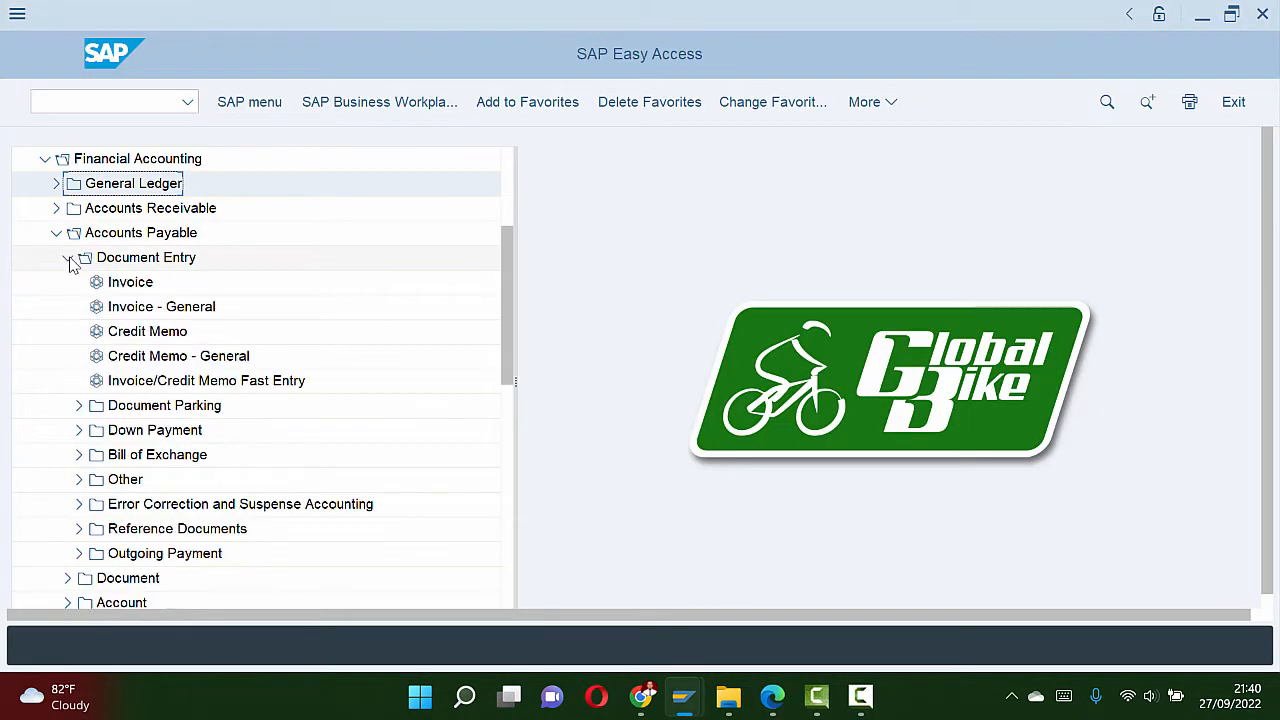
pyautogui.doubleClick(133, 288)
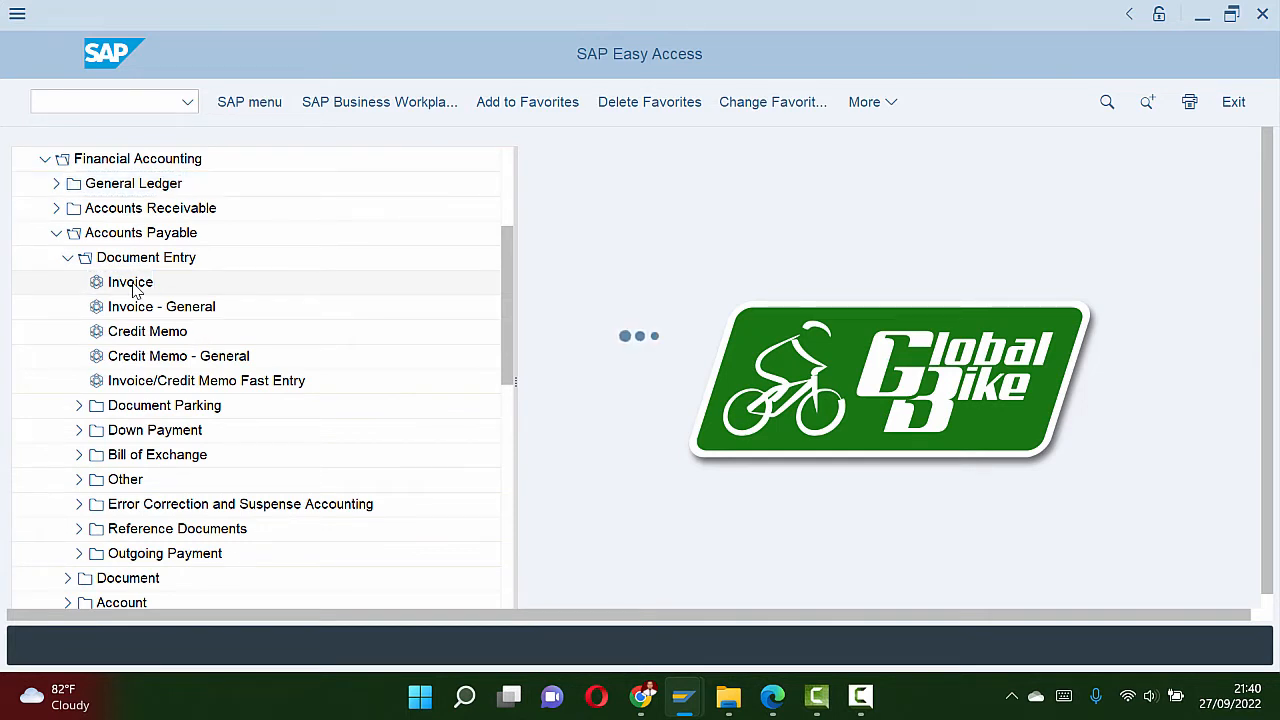
# Step: Check the vendor instructions in the case study PDF, then open the search help for the Vendor field in SAP
pyautogui.hotkey('alt', 'Tab')
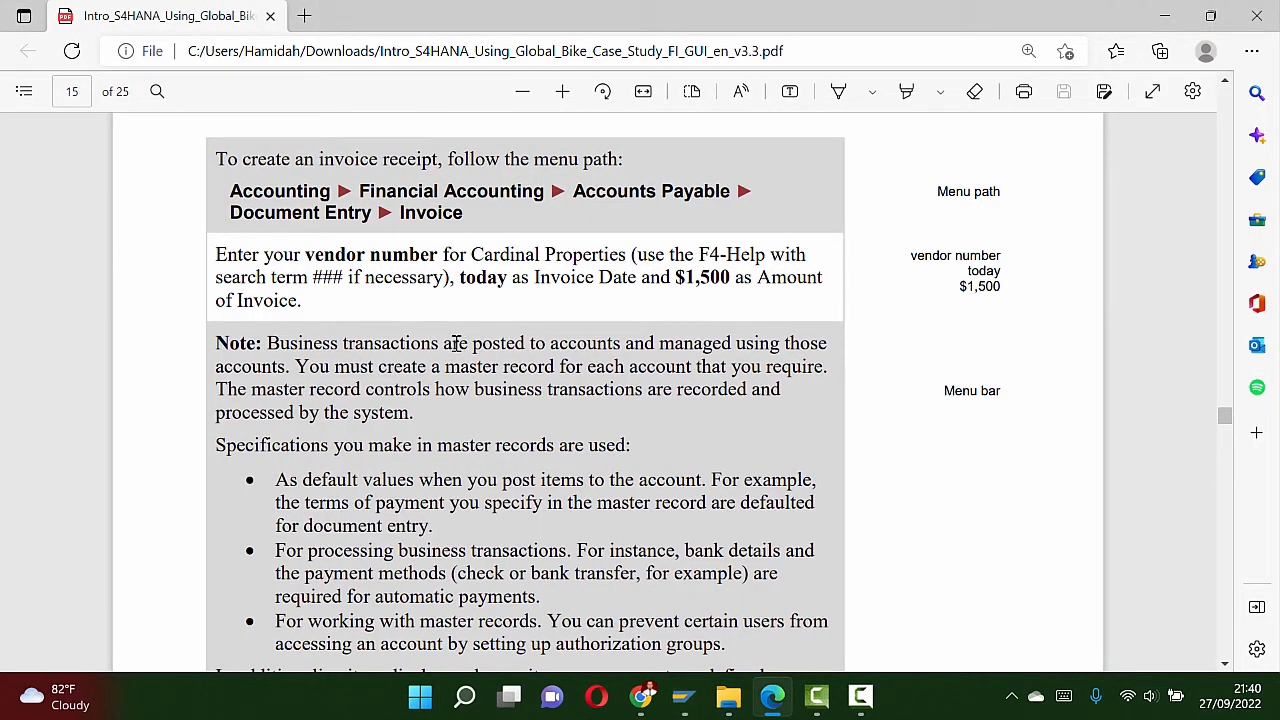
pyautogui.scroll(-2, 455, 343)
pyautogui.hotkey('alt', 'Tab')
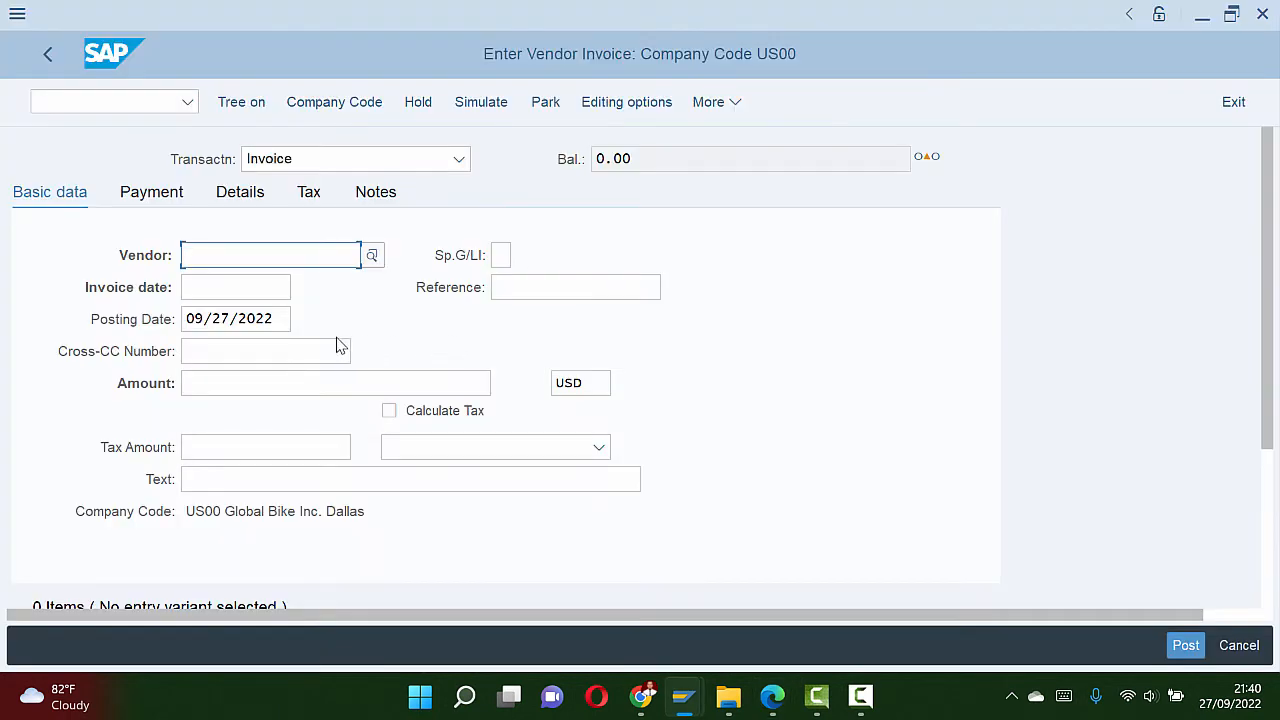
pyautogui.click(375, 258)
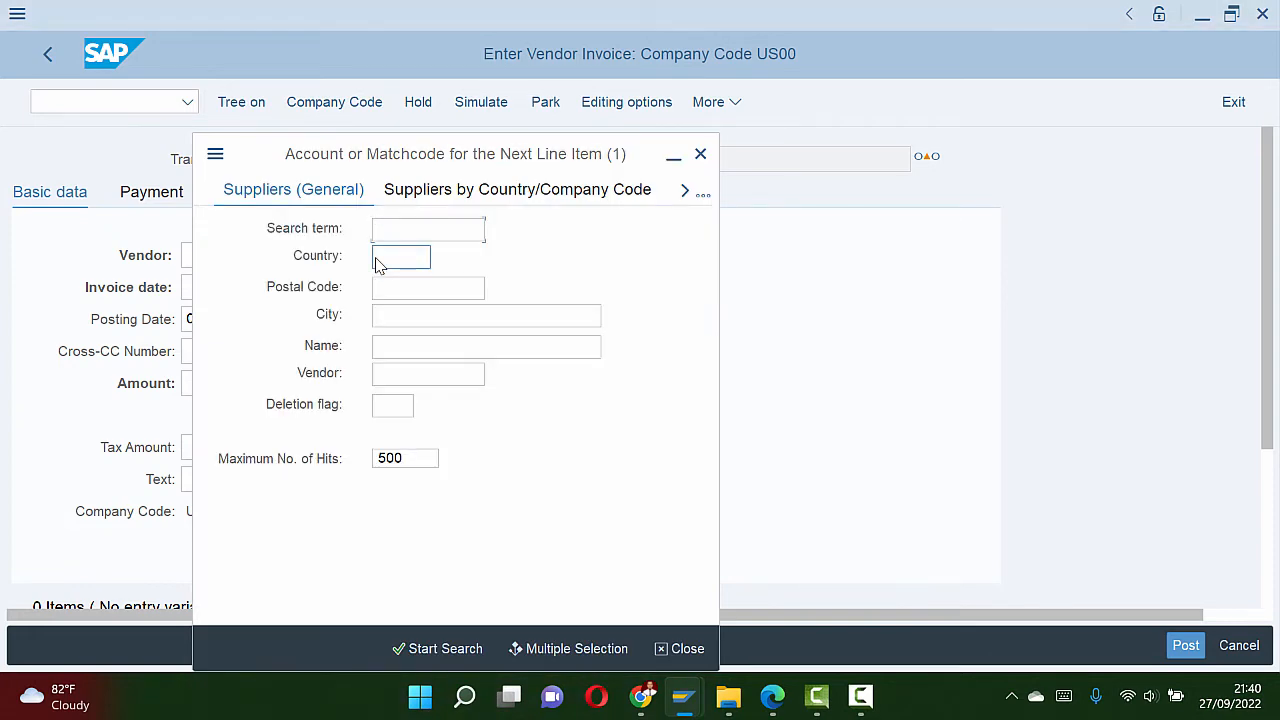
# Step: Copy the vendor name Cardinal Properties from page 15 of the case study PDF and return to the supplier search in SAP
pyautogui.hotkey('alt', 'Tab')
pyautogui.hotkey('alt', 'Tab')
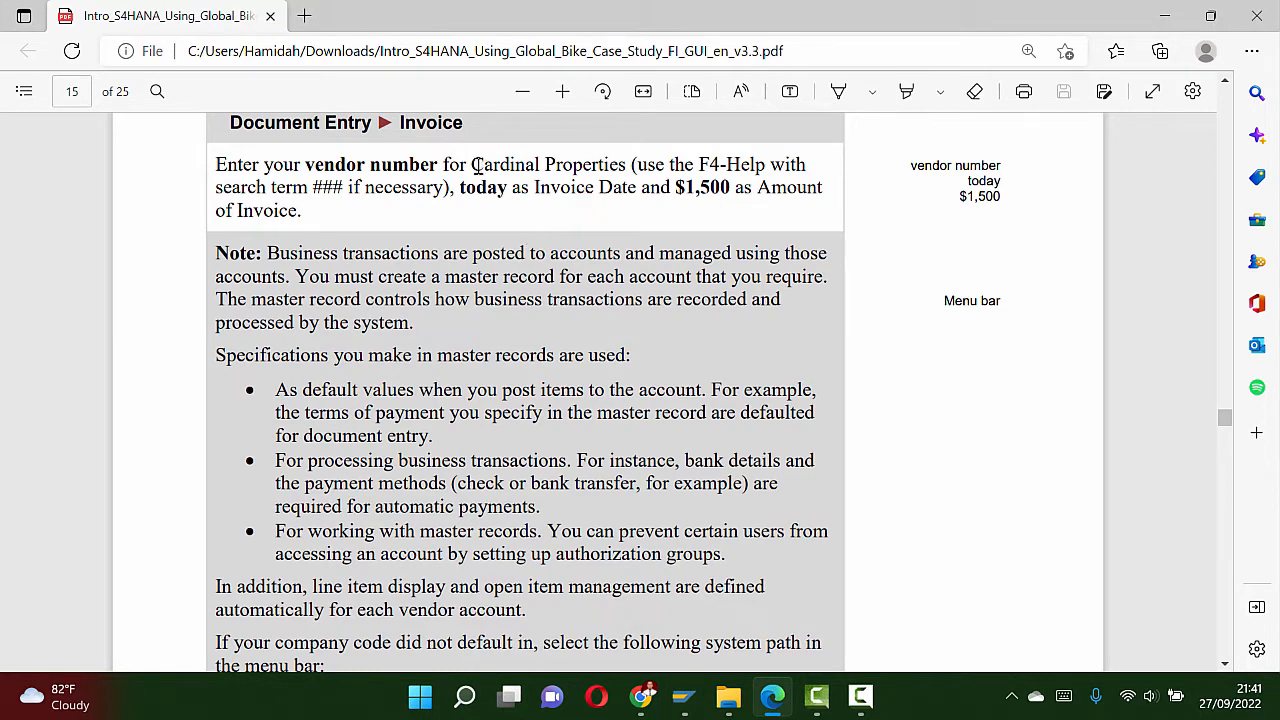
pyautogui.moveTo(474, 165); pyautogui.dragTo(627, 166)
pyautogui.hotkey('ctrl', 'c')
pyautogui.hotkey('alt', 'Tab')
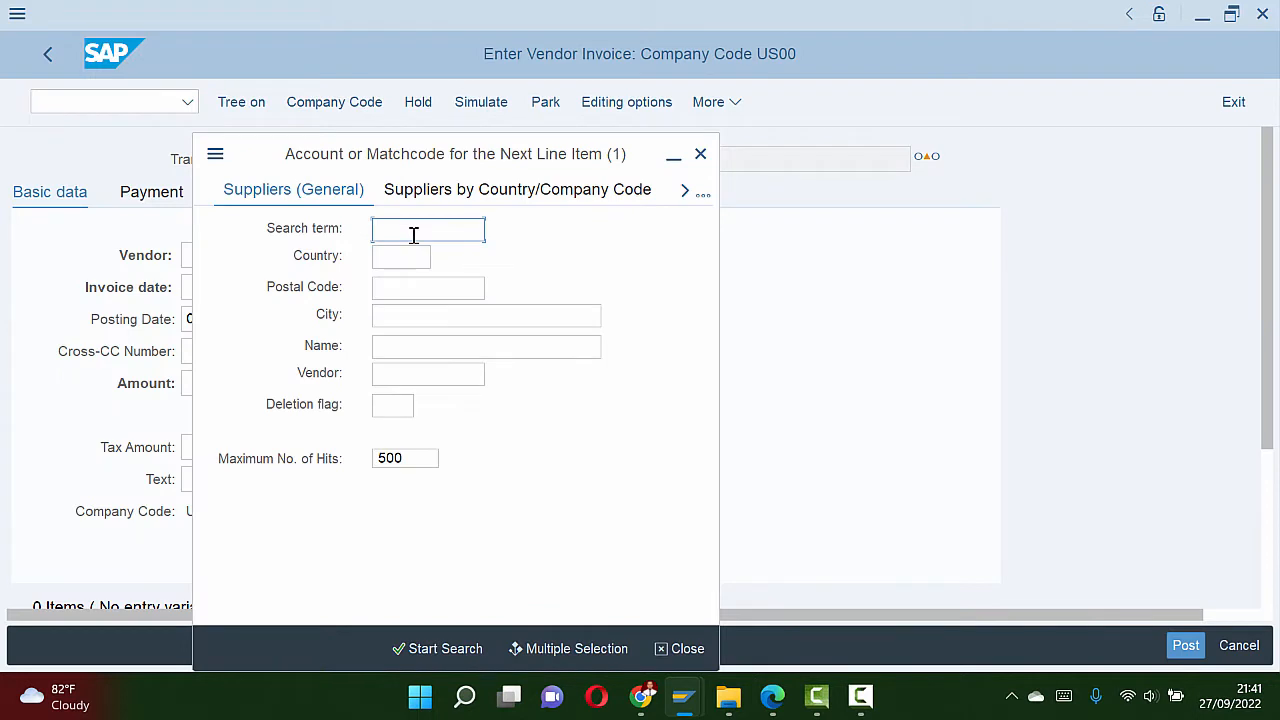
# Step: Fill the supplier search with search term 028, country us and the copied name Cardinal Properties
pyautogui.write('028')
pyautogui.click(408, 257)
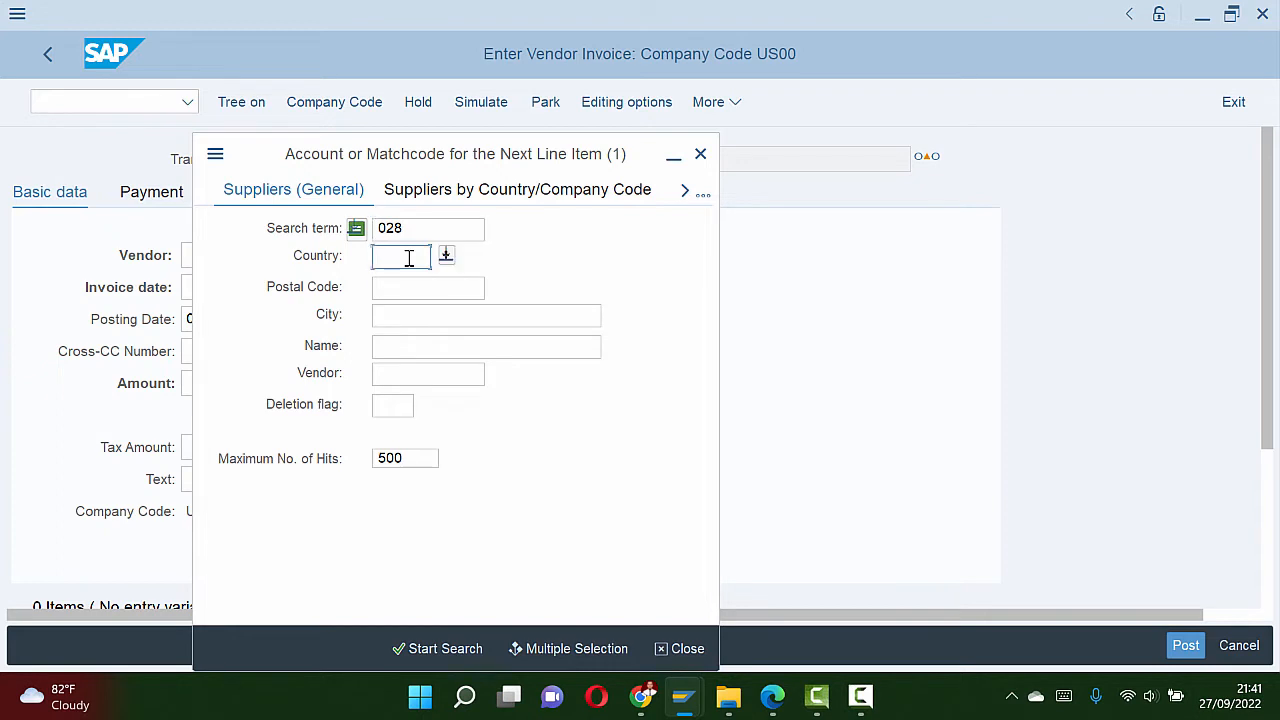
pyautogui.write('us')
pyautogui.click(394, 348)
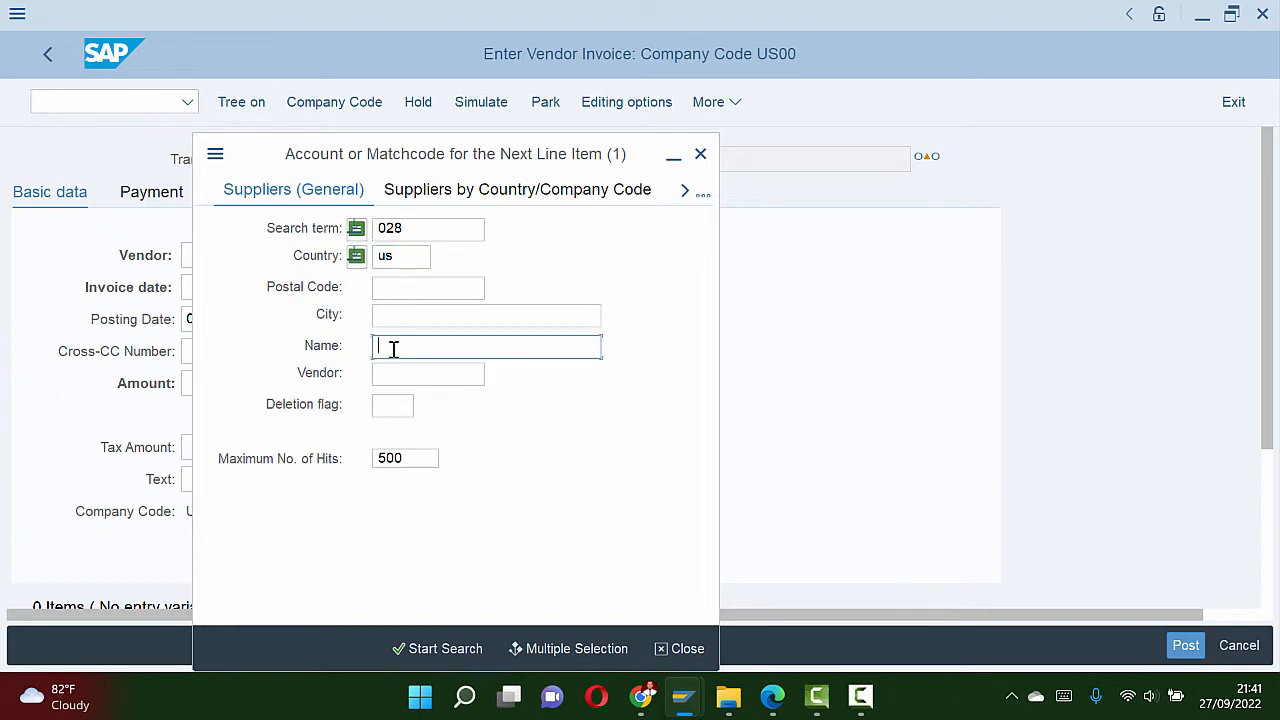
pyautogui.hotkey('ctrl', 'v')
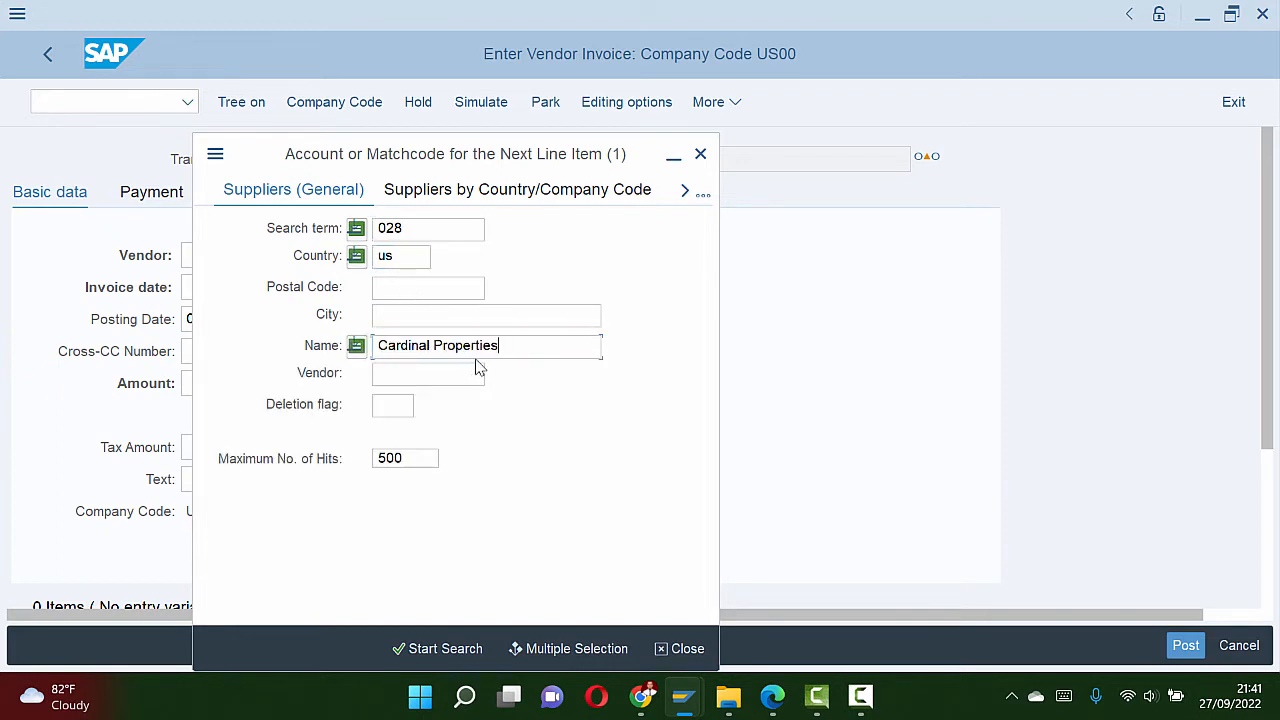
# Step: Try to find the vendor using search term 028, country us and the name Cardinal Properties together
pyautogui.click(411, 288)
pyautogui.click(411, 316)
pyautogui.click(445, 649)
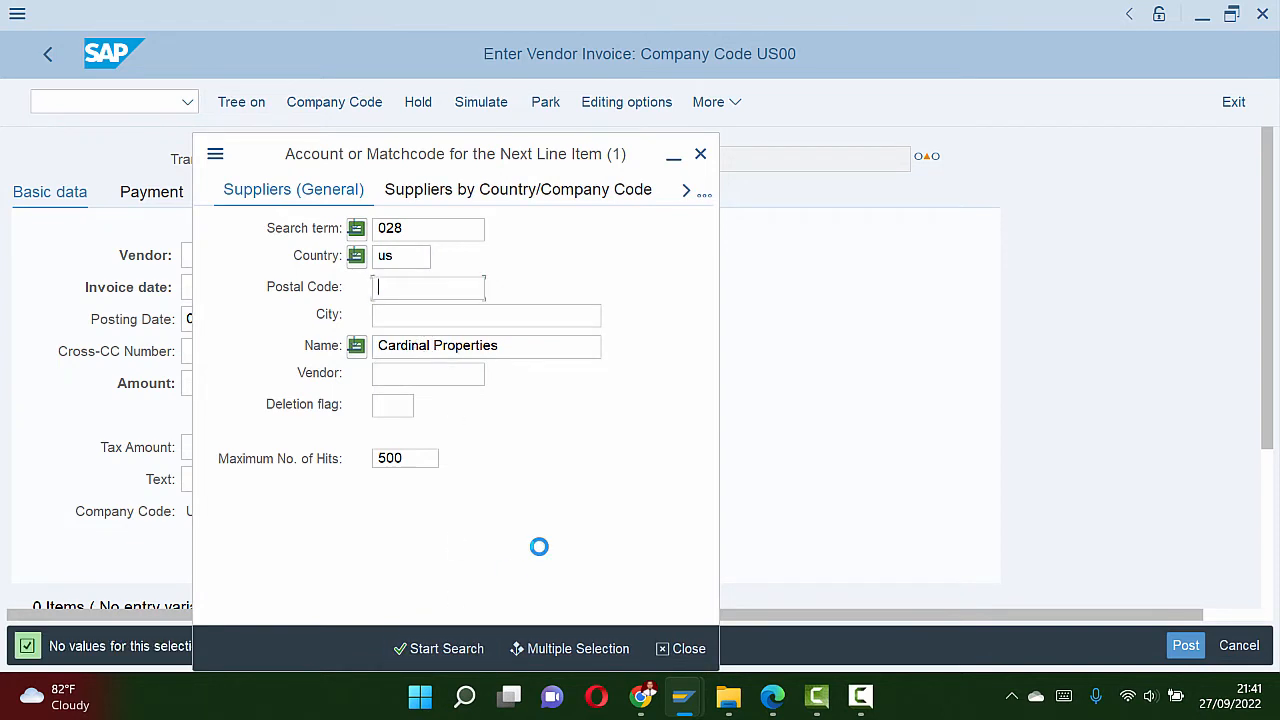
# Step: Search the suppliers again without the name criterion, sort the results by Name 1 and select CARDINAL PROPERTIES 028 as the vendor
pyautogui.moveTo(528, 349); pyautogui.dragTo(332, 346)
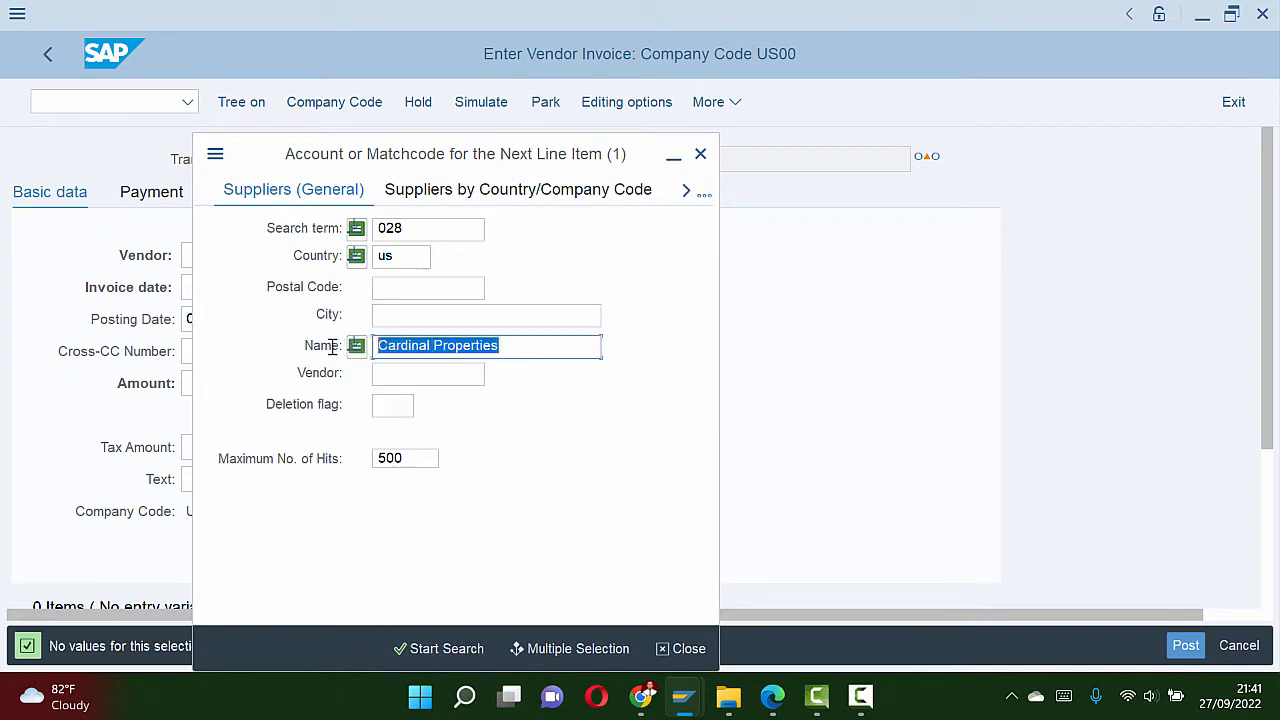
pyautogui.press('Delete')
pyautogui.click(437, 649)
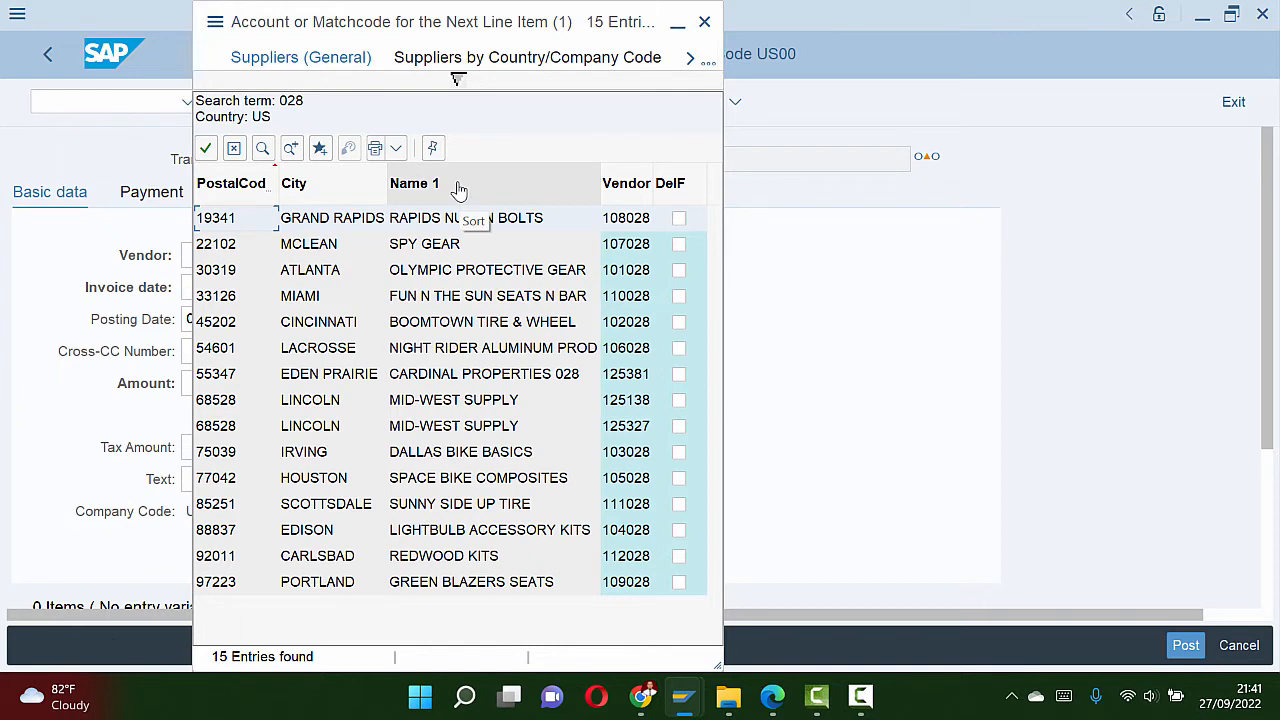
pyautogui.click(459, 186)
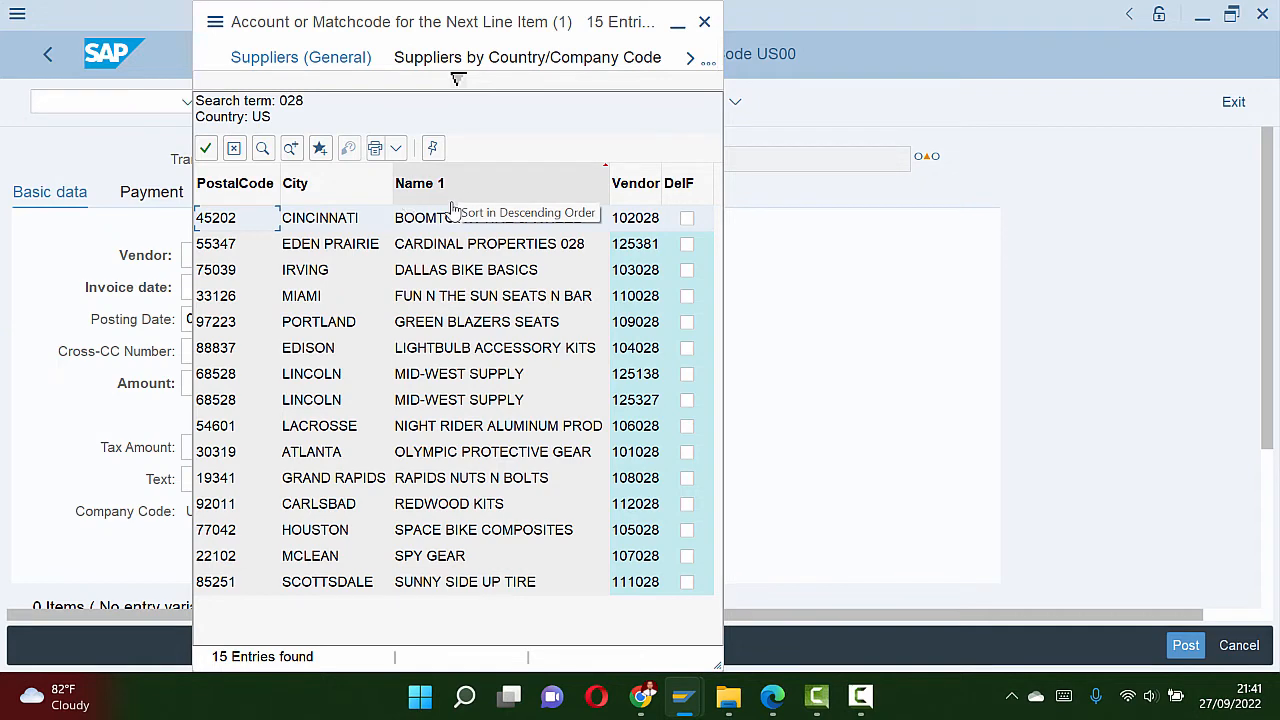
pyautogui.doubleClick(505, 246)
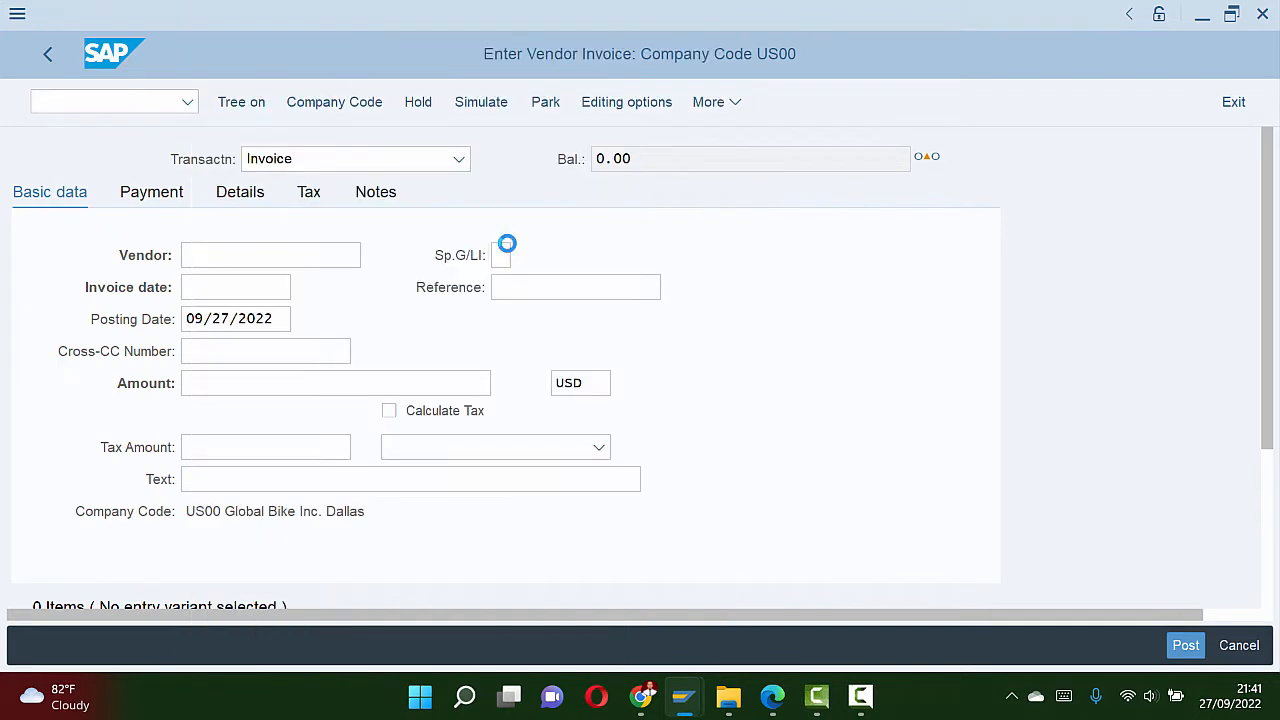
# Step: Check the invoice date instruction in the case study PDF and set the invoice date to 09/27/2022 in SAP
pyautogui.hotkey('alt', 'Tab')
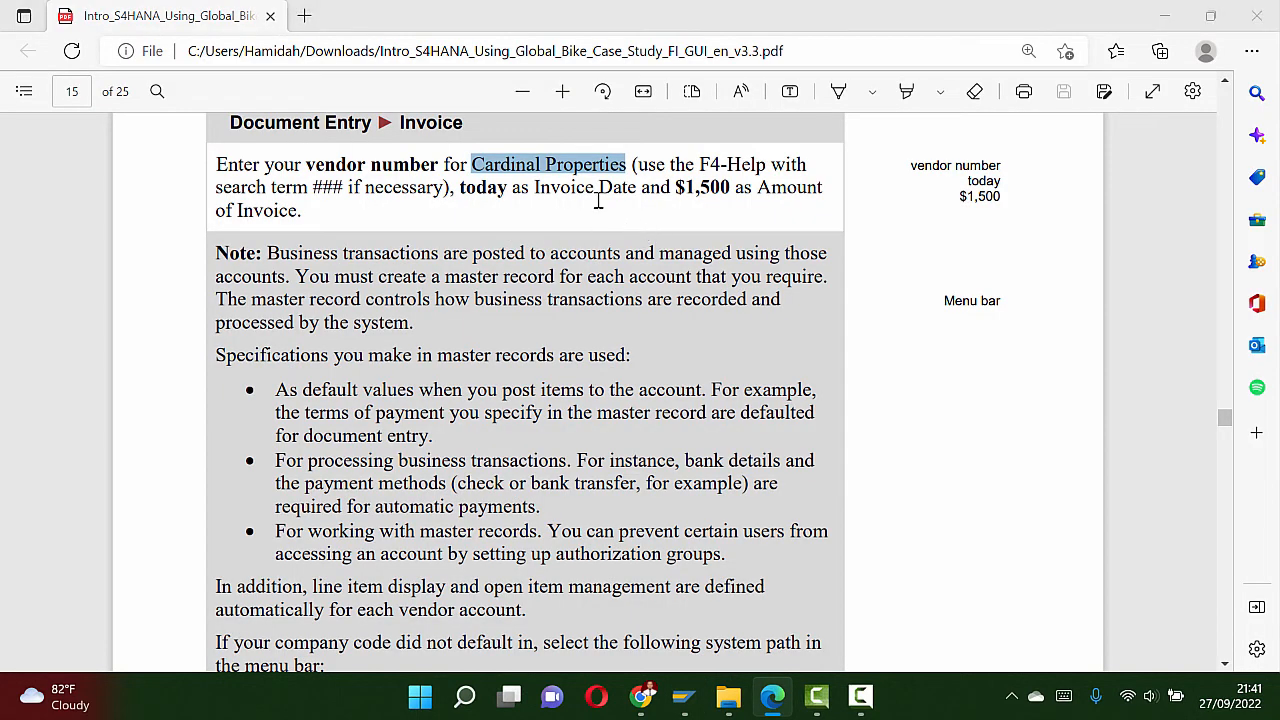
pyautogui.hotkey('alt', 'Tab')
pyautogui.click(289, 288)
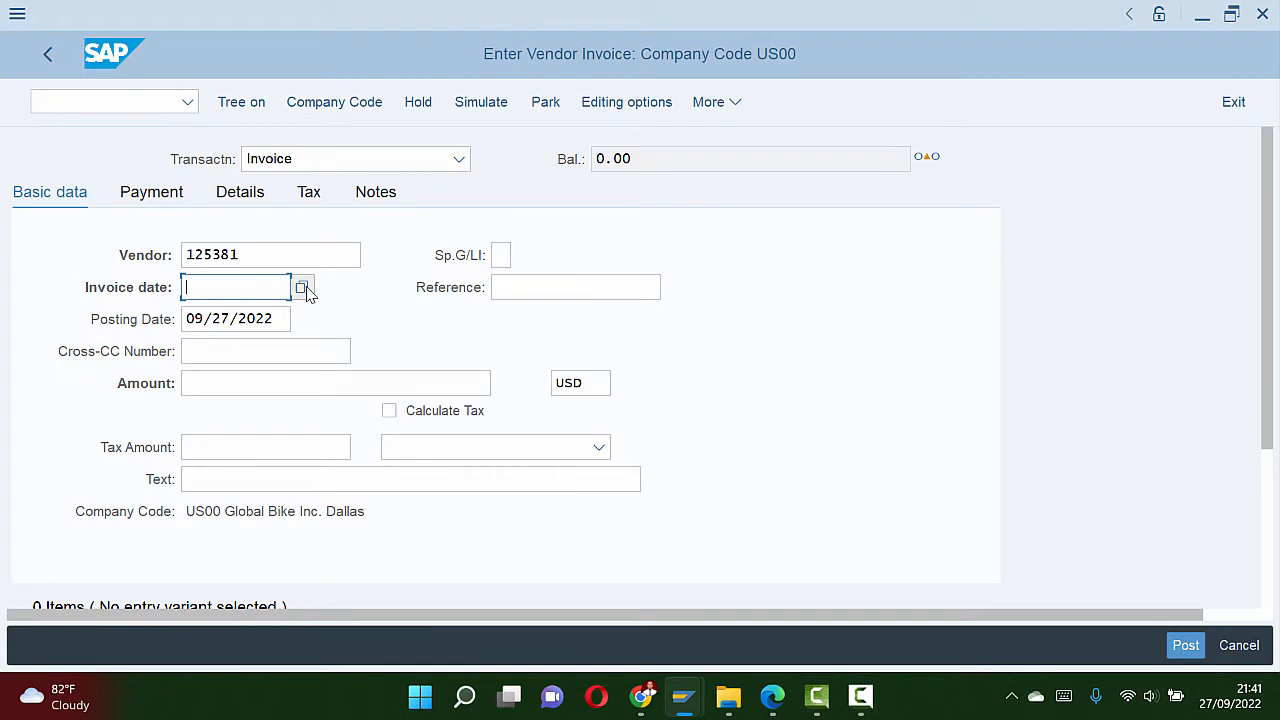
pyautogui.click(305, 289)
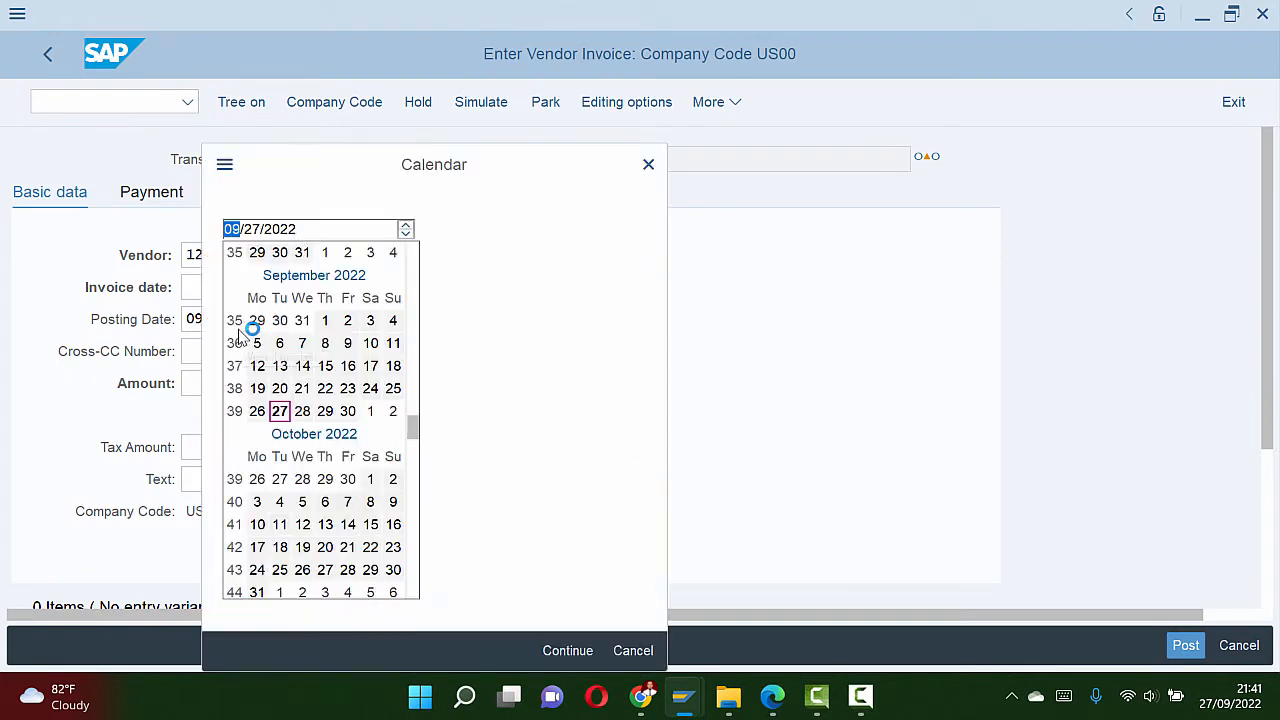
pyautogui.click(290, 412)
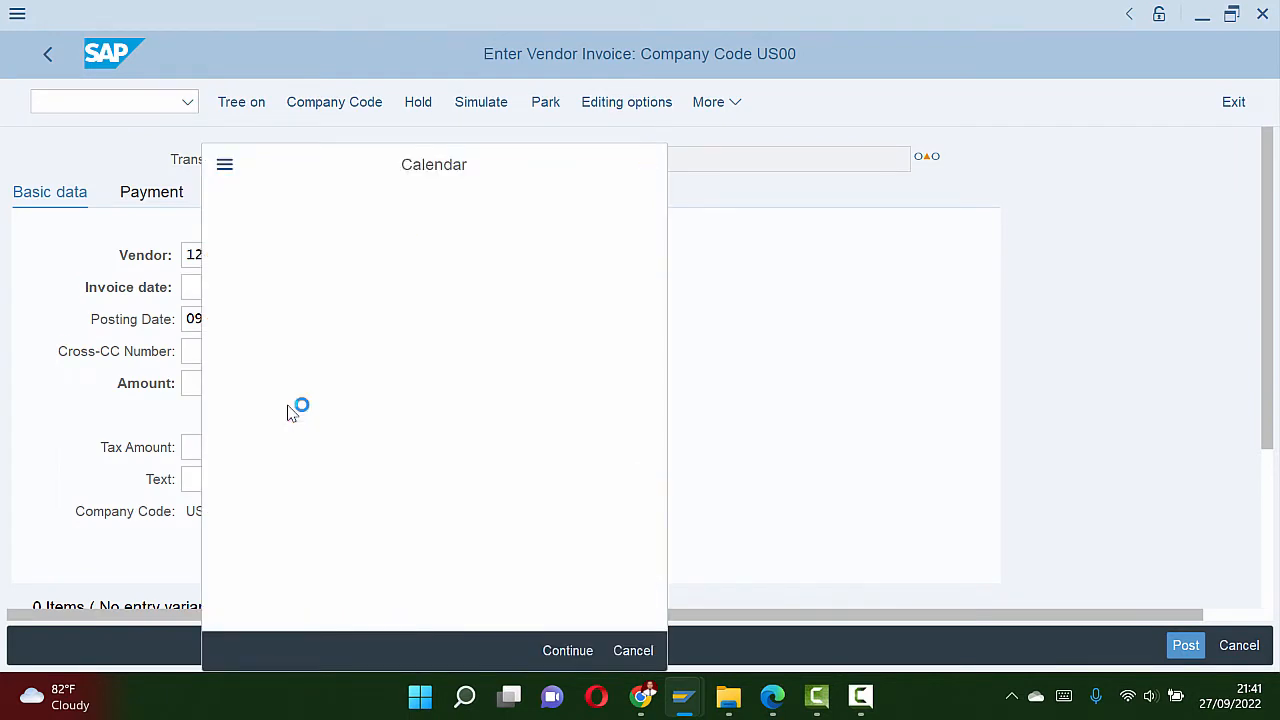
# Step: Check the amount in the case study PDF and enter 15000 as the invoice amount in SAP
pyautogui.hotkey('alt', 'Tab')
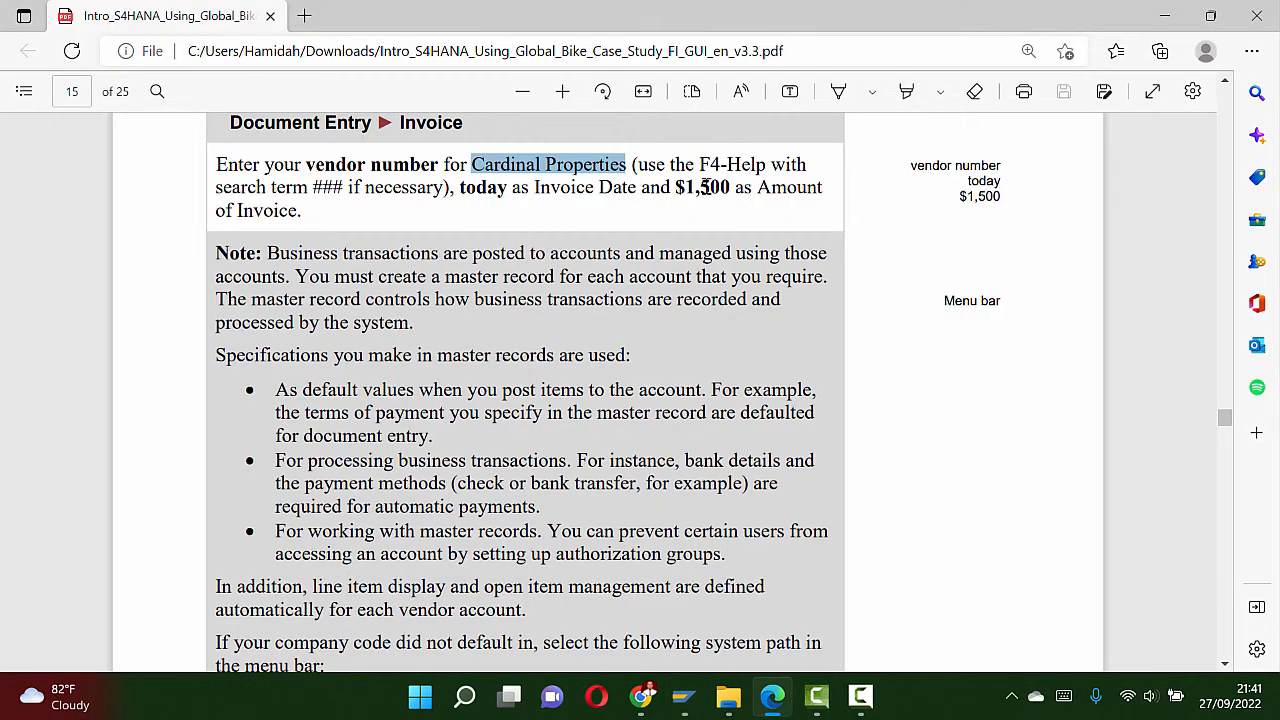
pyautogui.hotkey('alt', 'Tab')
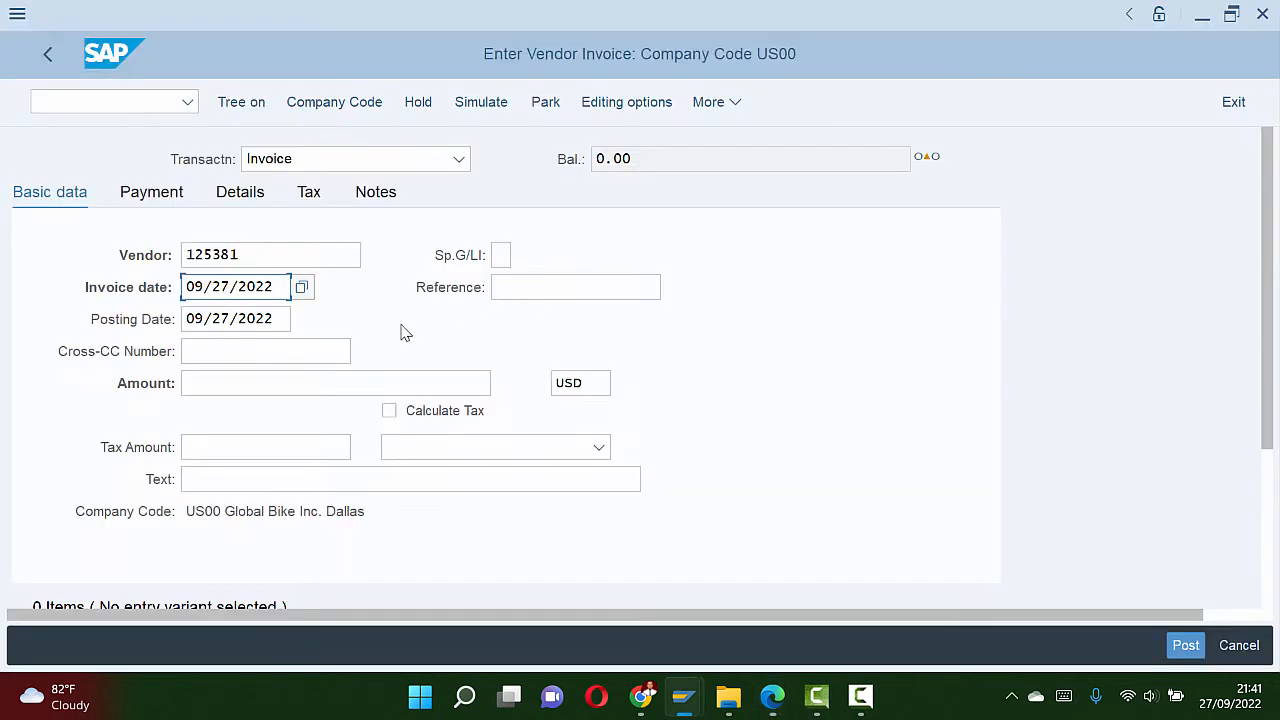
pyautogui.click(241, 385)
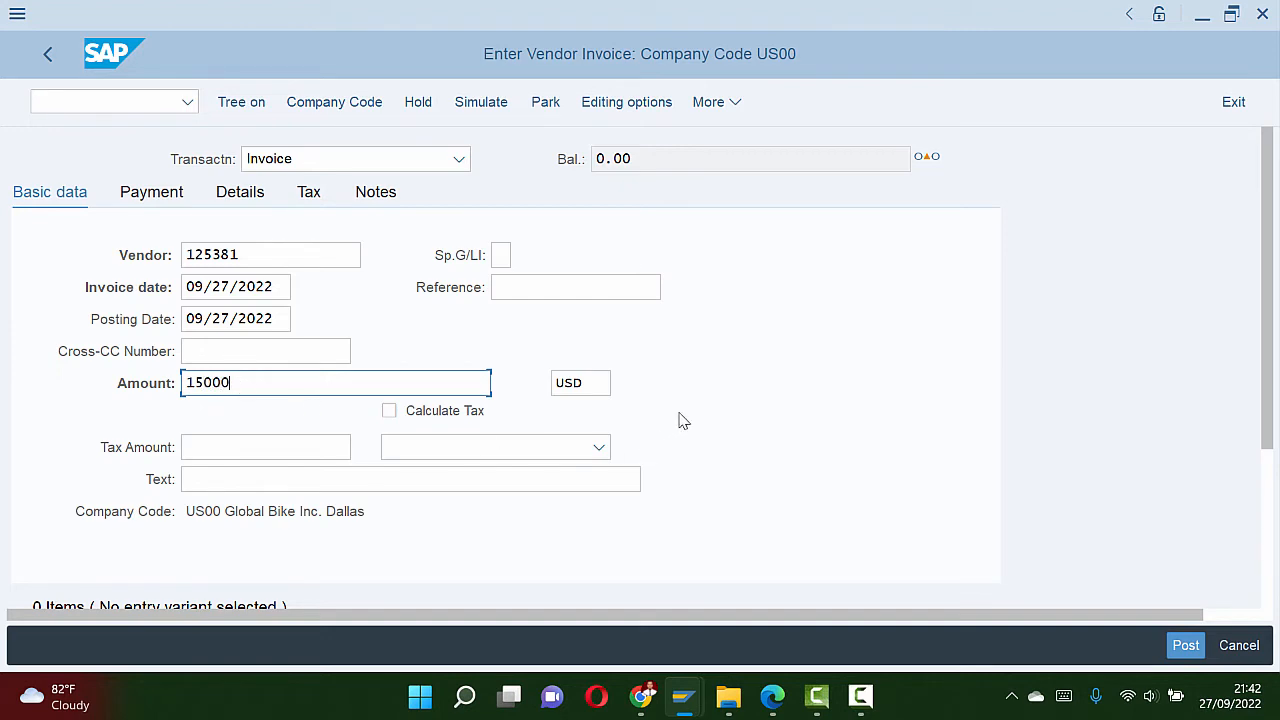
# Step: Read the company code and line item instructions on page 15 of the case study PDF and check the company code in SAP
pyautogui.hotkey('alt', 'Tab')
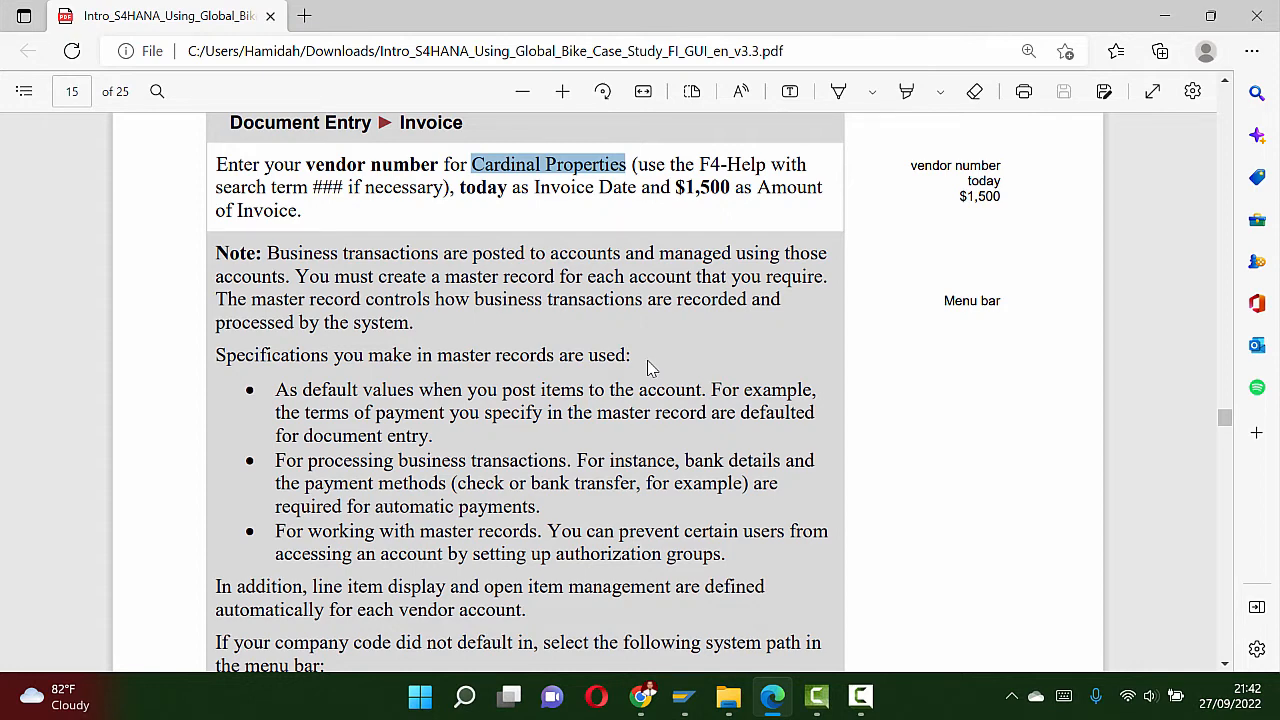
pyautogui.scroll(-3, 647, 368)
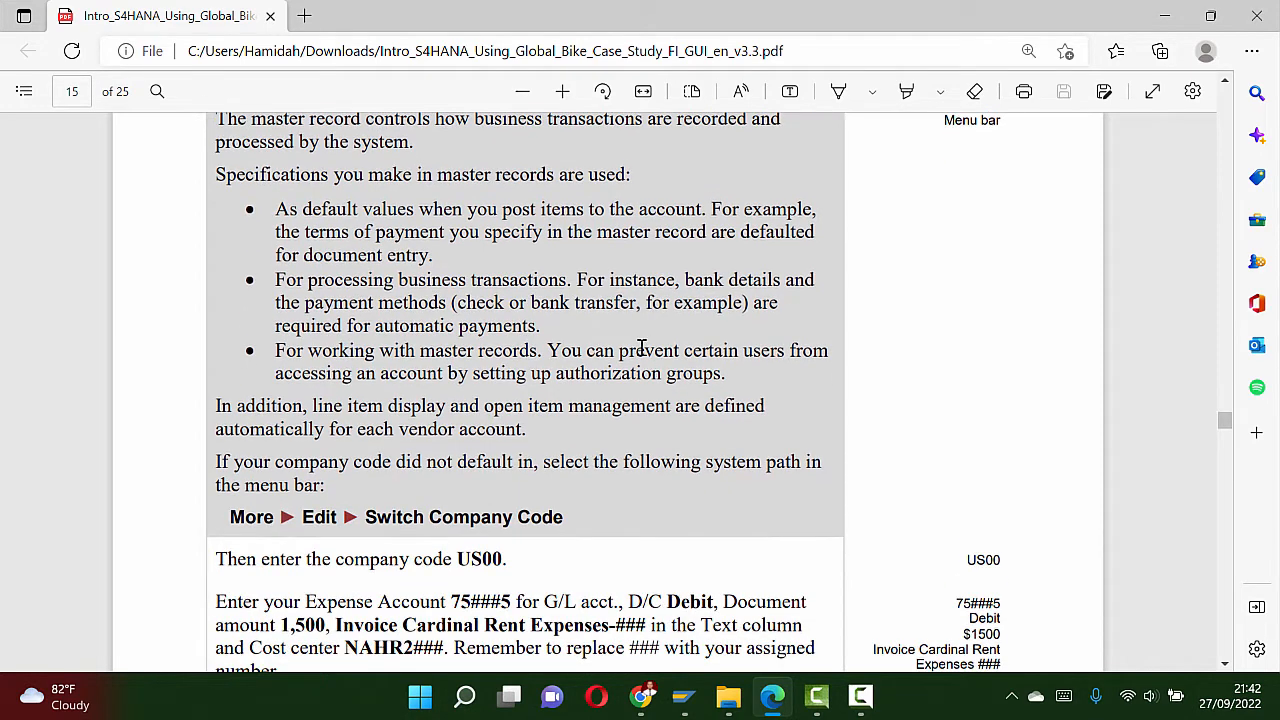
pyautogui.scroll(-3, 640, 349)
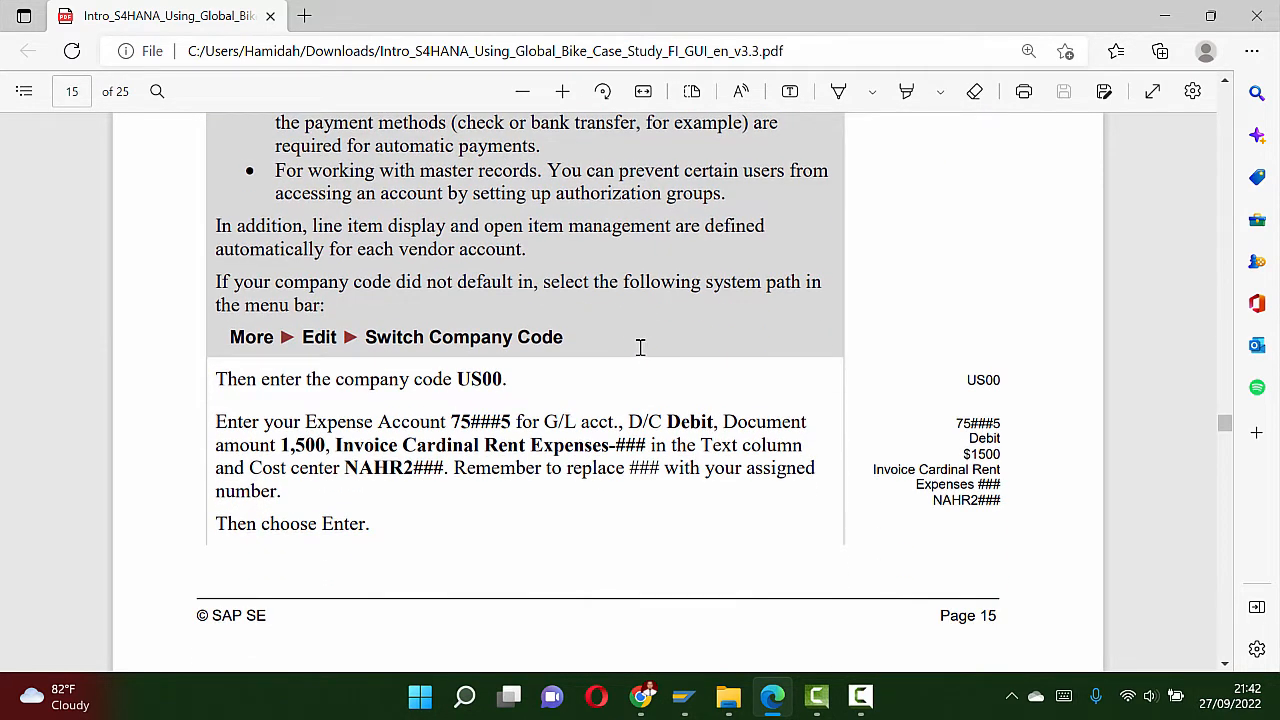
pyautogui.hotkey('alt', 'Tab')
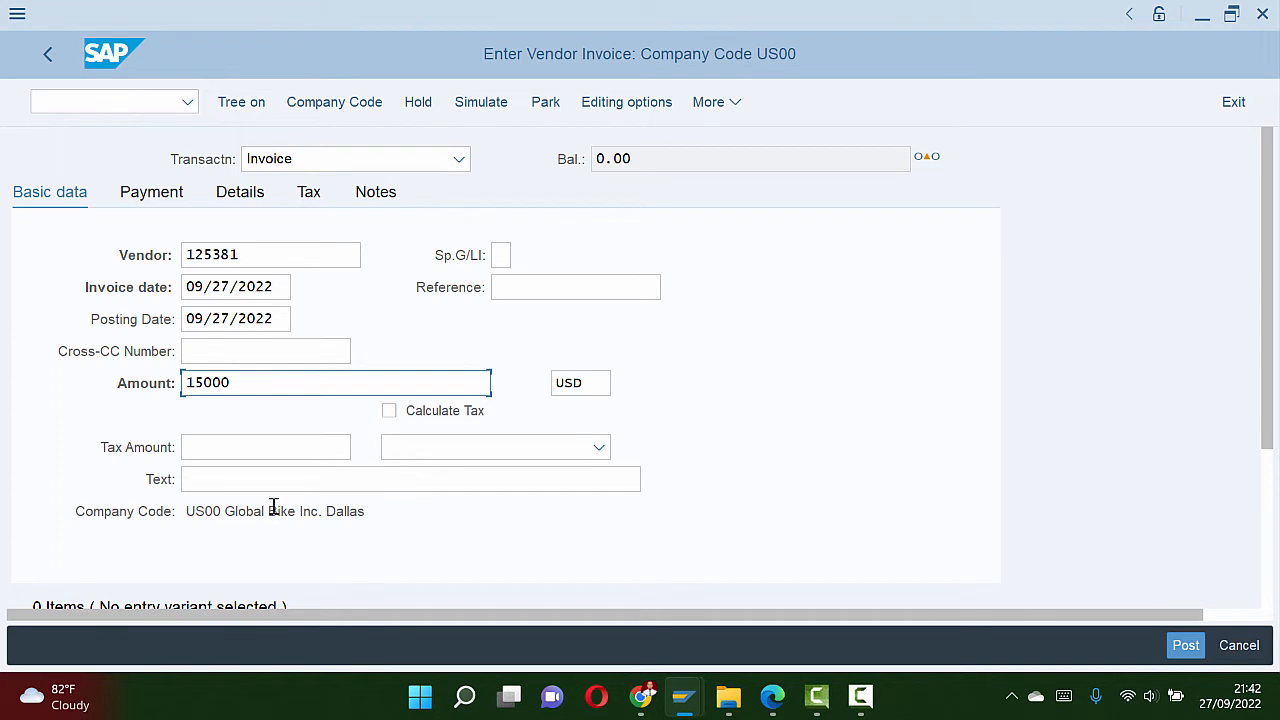
pyautogui.click(722, 104)
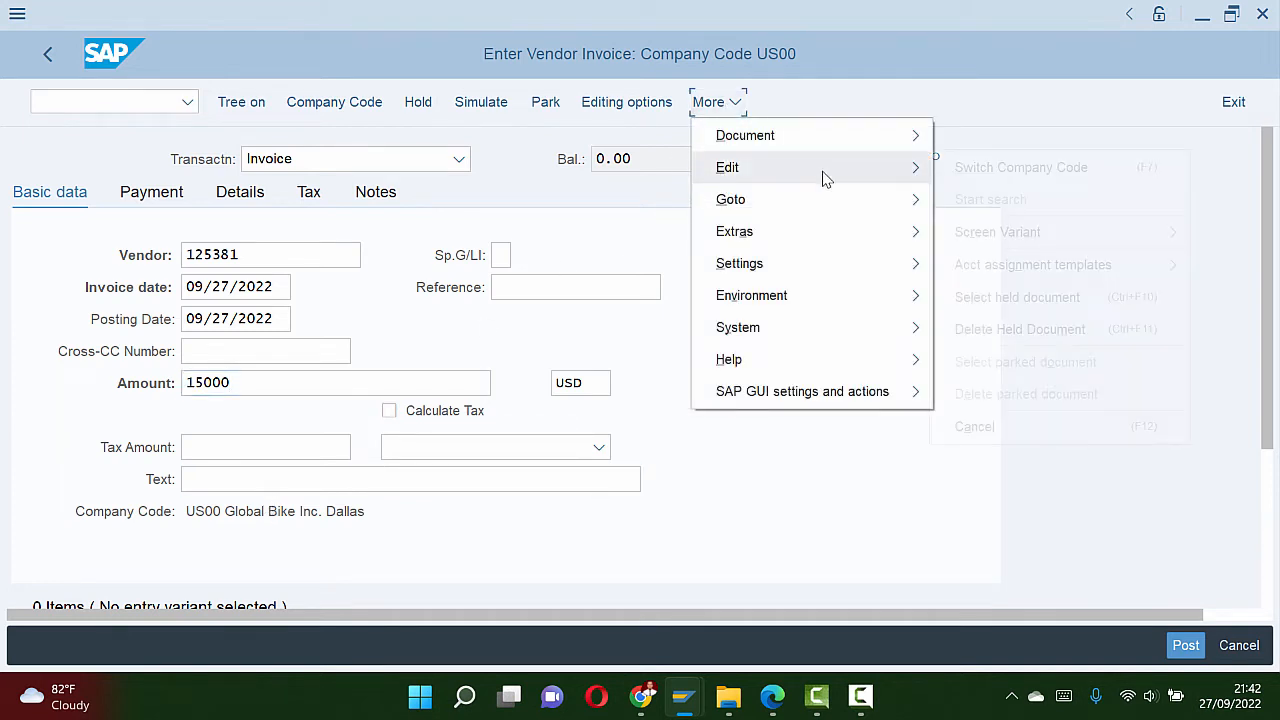
pyautogui.click(1052, 112)
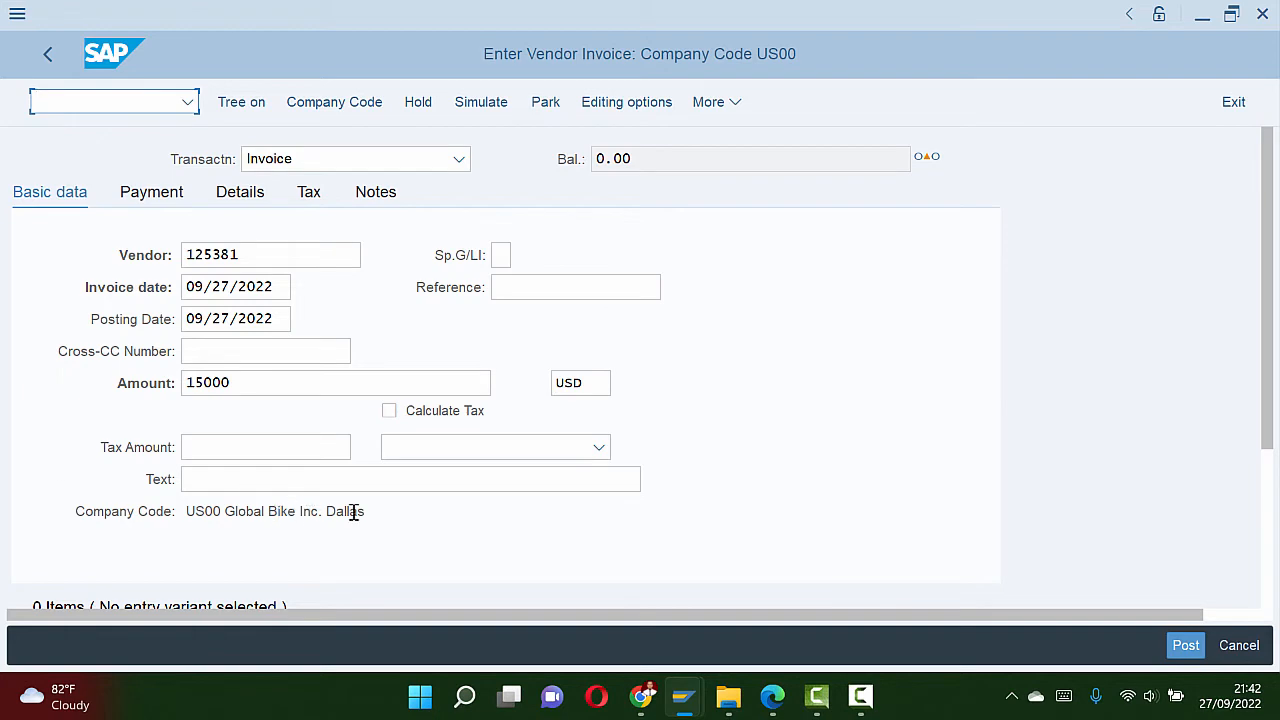
pyautogui.hotkey('alt', 'Tab')
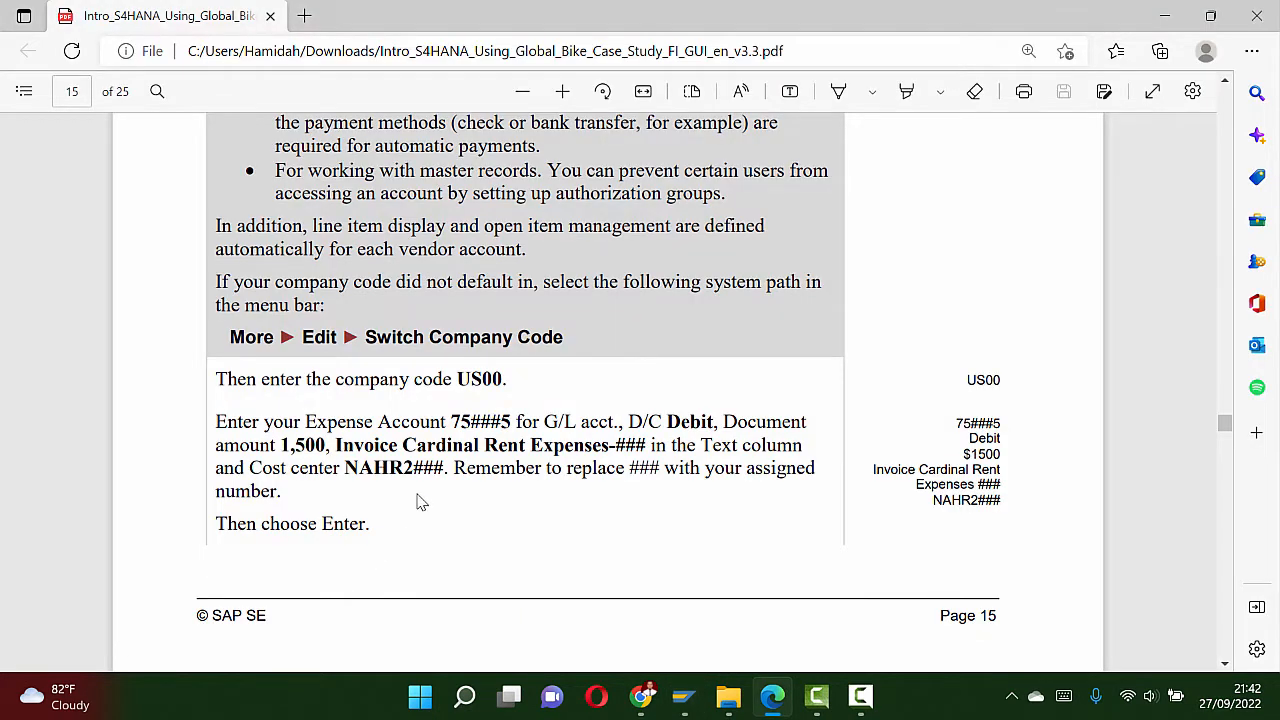
pyautogui.scroll(-1, 377, 480)
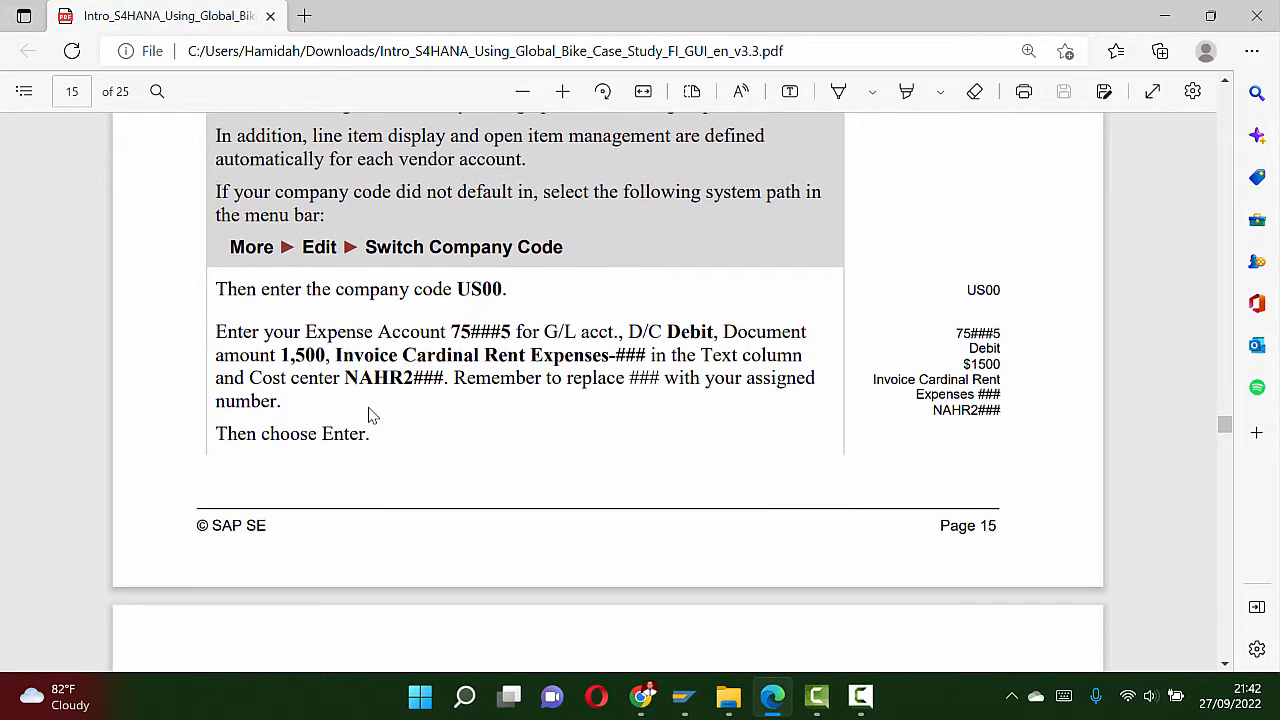
# Step: Return to SAP and enter G/L account 750285 in the first line item of the invoice
pyautogui.hotkey('alt', 'Tab')
pyautogui.scroll(-1, 429, 434)
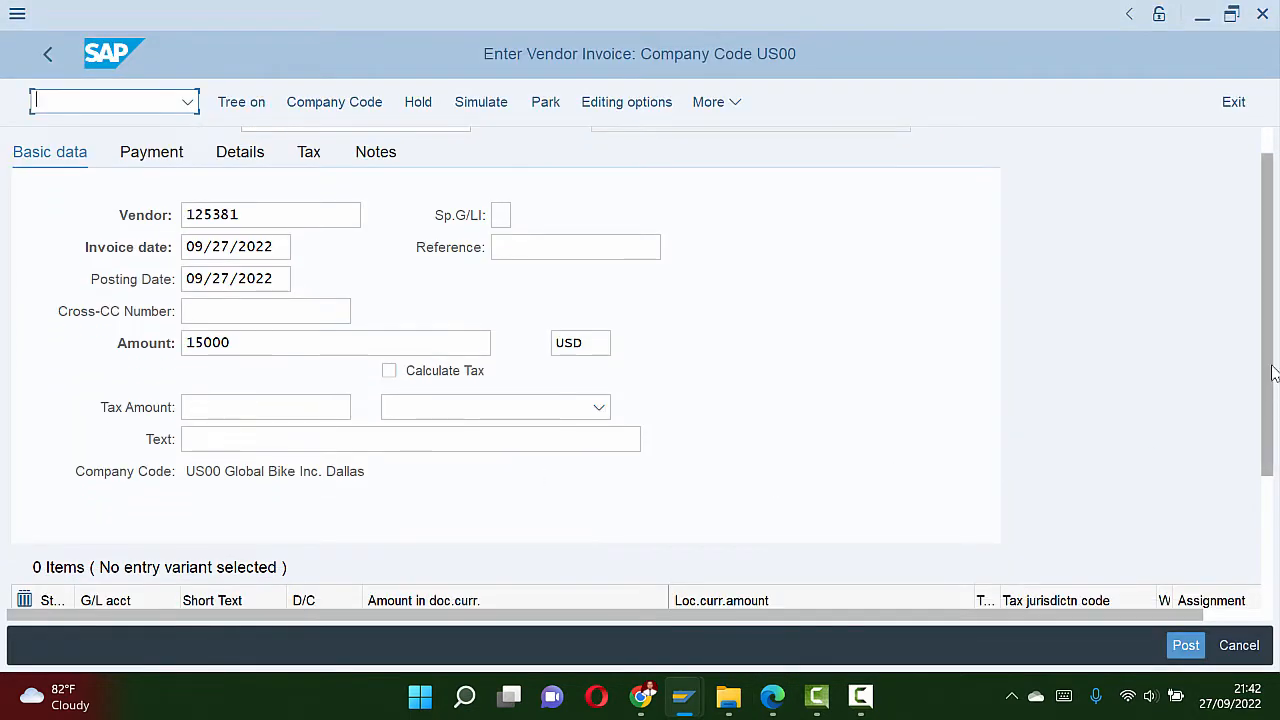
pyautogui.moveTo(1273, 368); pyautogui.dragTo(1268, 535)
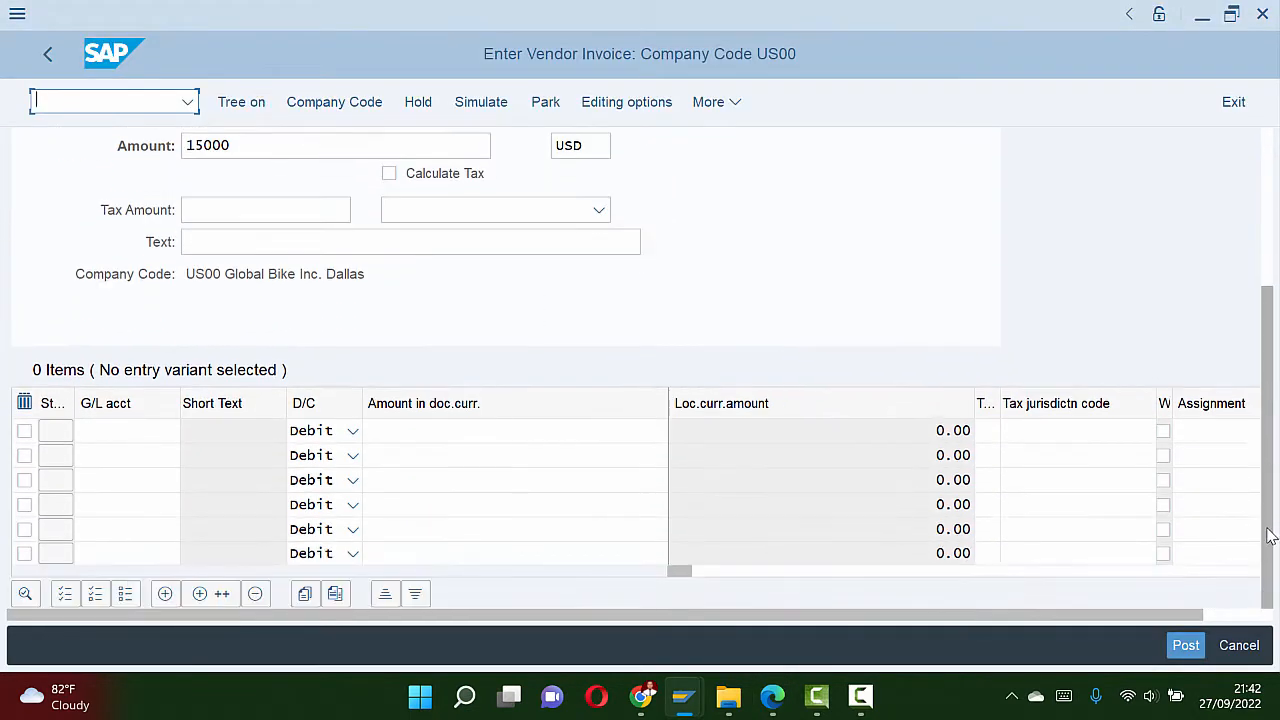
pyautogui.click(137, 434)
pyautogui.hotkey('alt', 'Tab')
pyautogui.hotkey('alt', 'Tab')
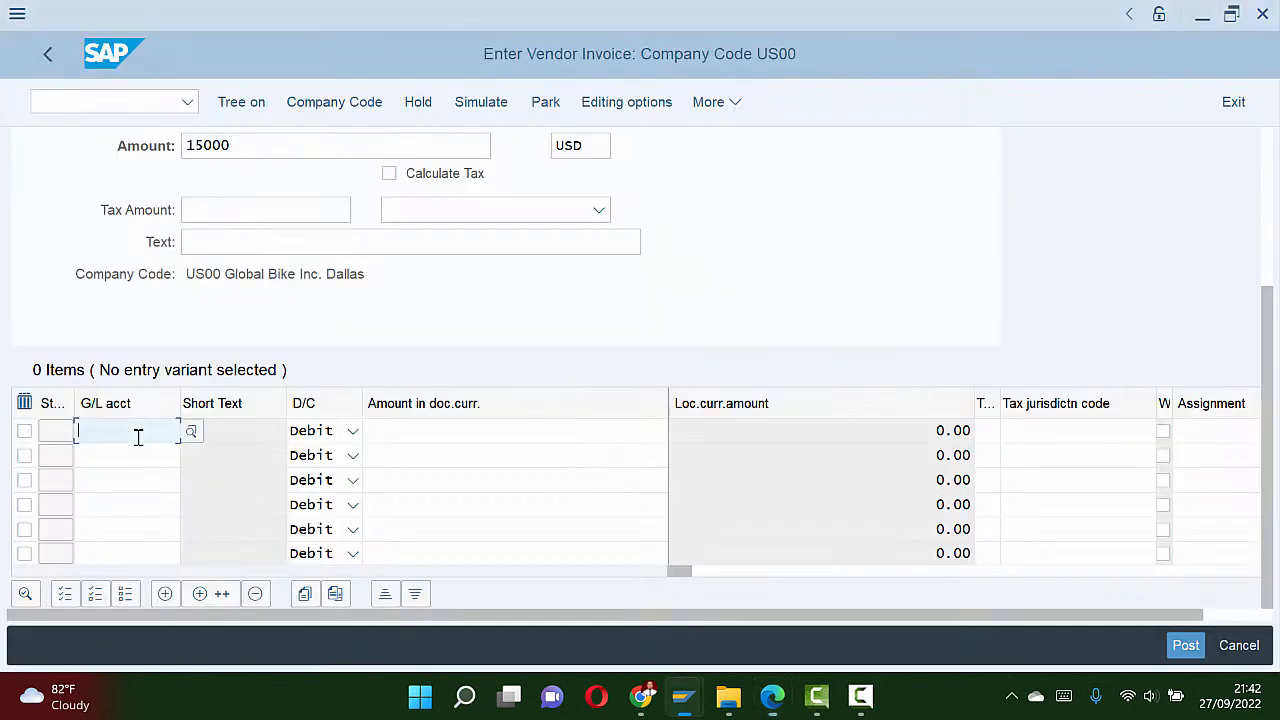
pyautogui.write('7502')
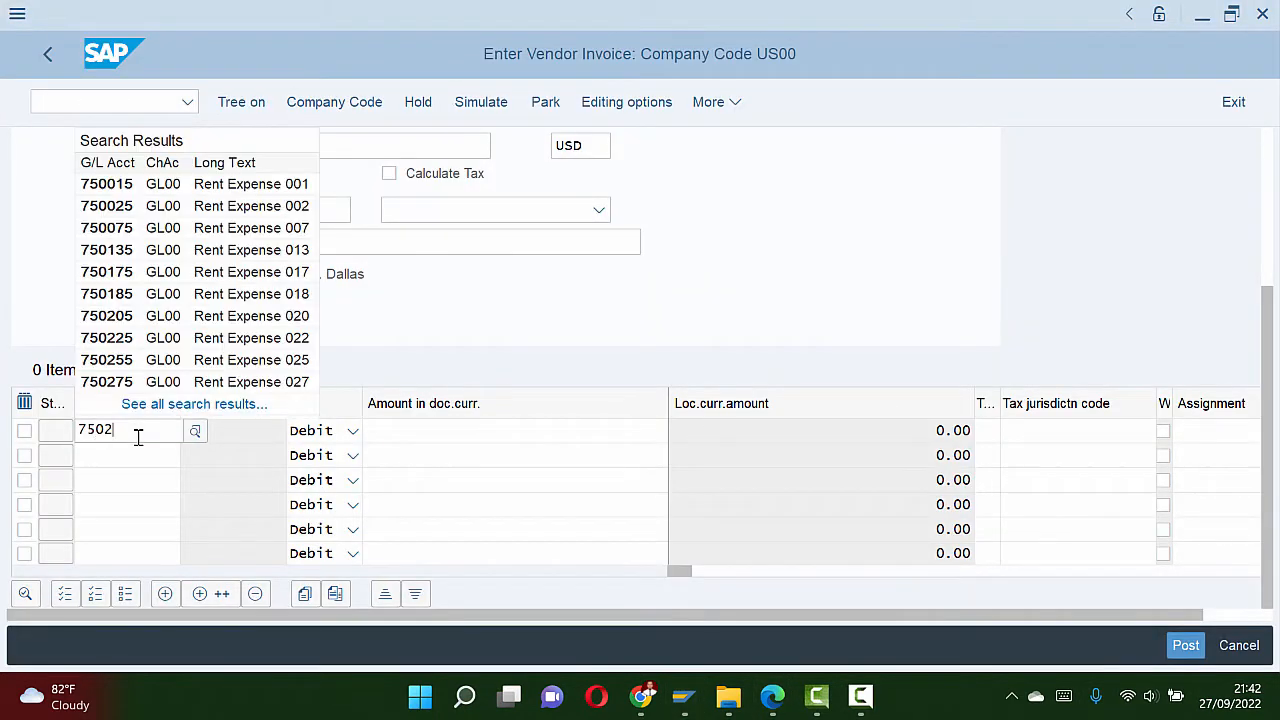
pyautogui.write('85')
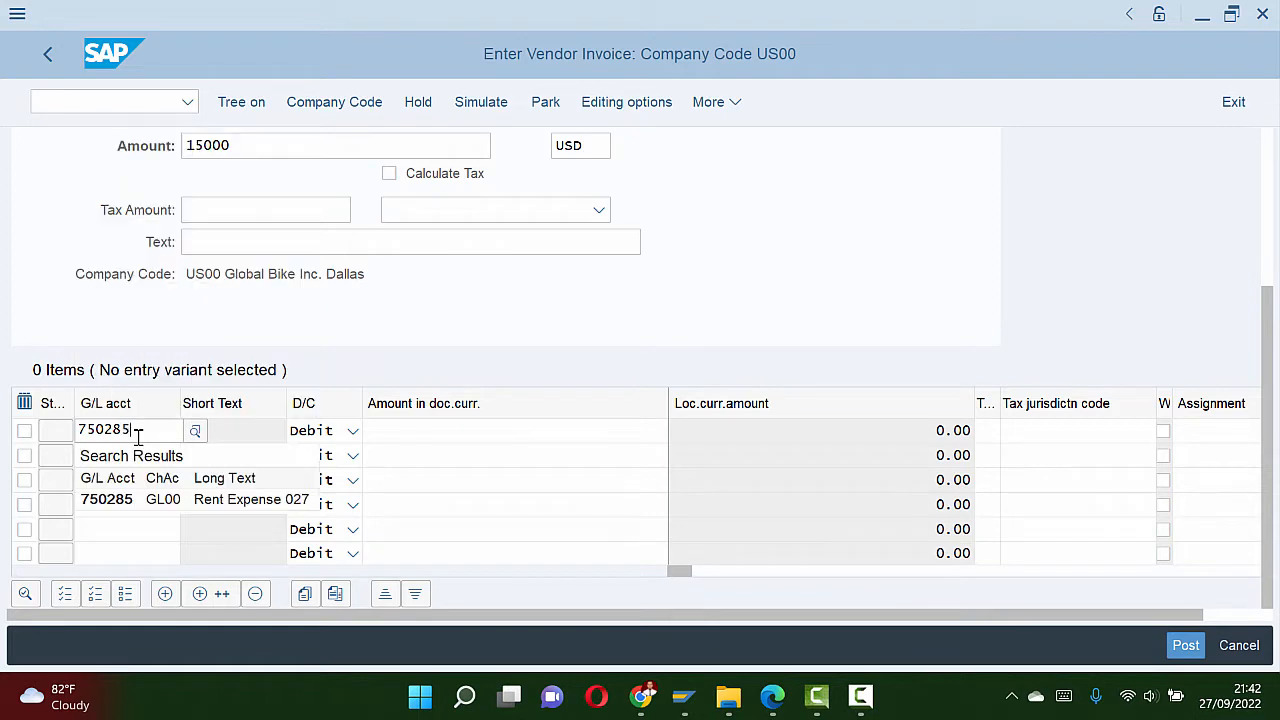
pyautogui.click(149, 552)
# Step: Following the case study PDF, select Debit for the first line item and enter 1500 as its amount in document currency
pyautogui.hotkey('alt', 'Tab')
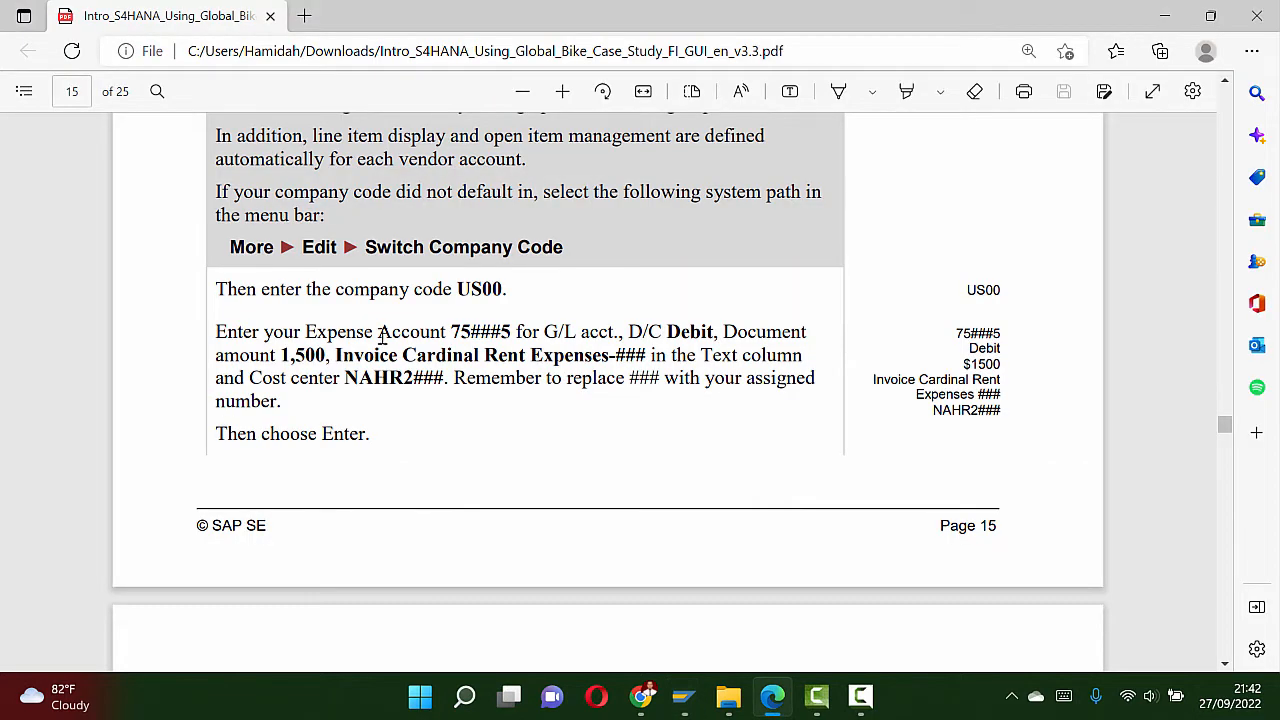
pyautogui.hotkey('alt', 'Tab')
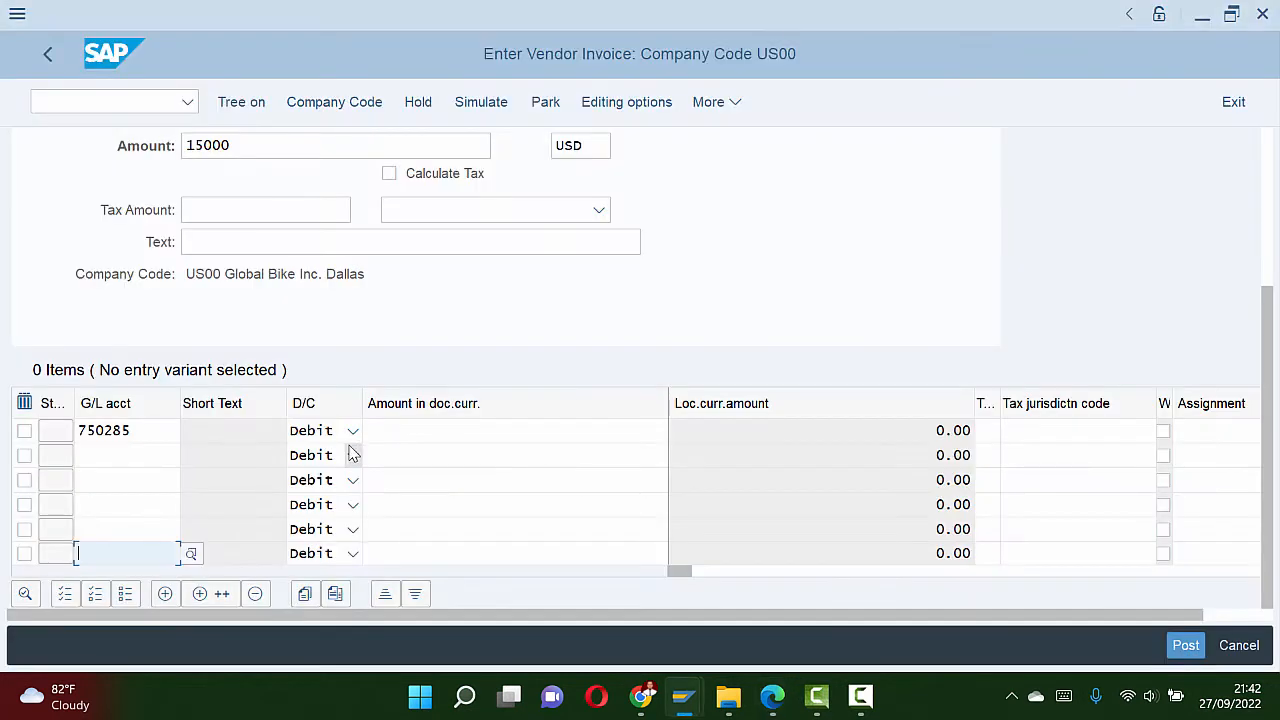
pyautogui.click(353, 430)
pyautogui.click(342, 491)
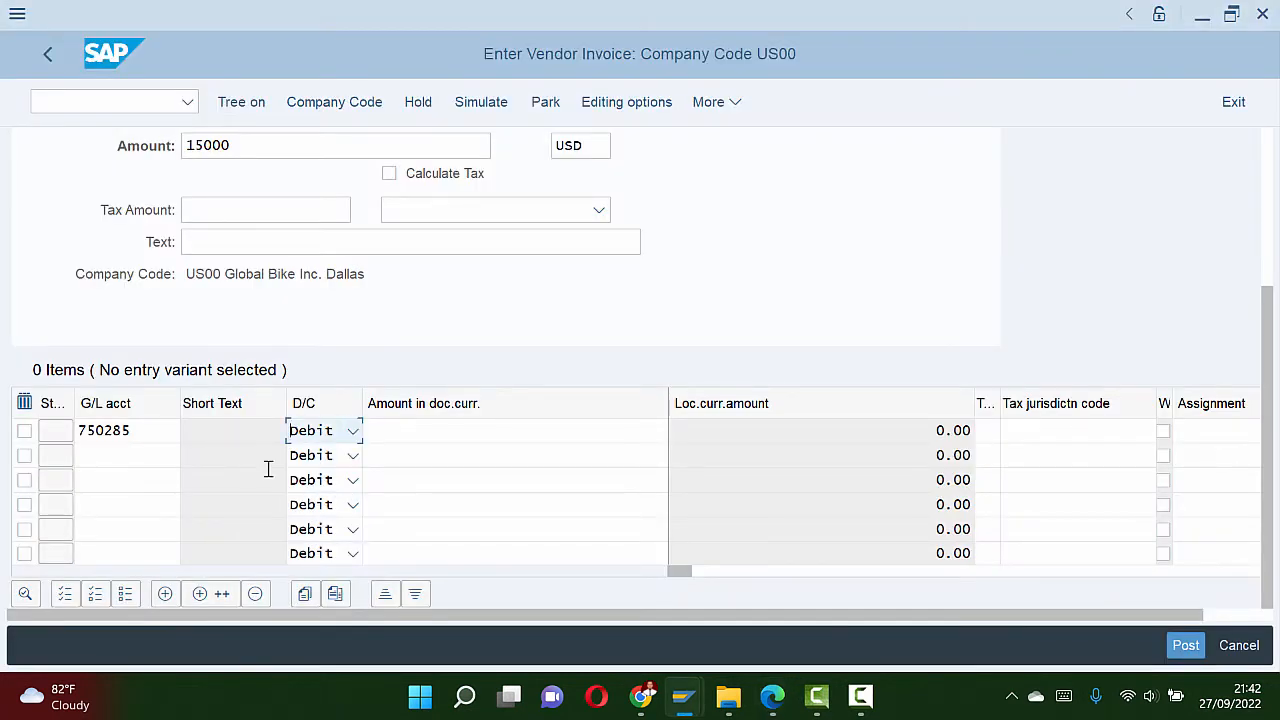
pyautogui.hotkey('alt', 'Tab')
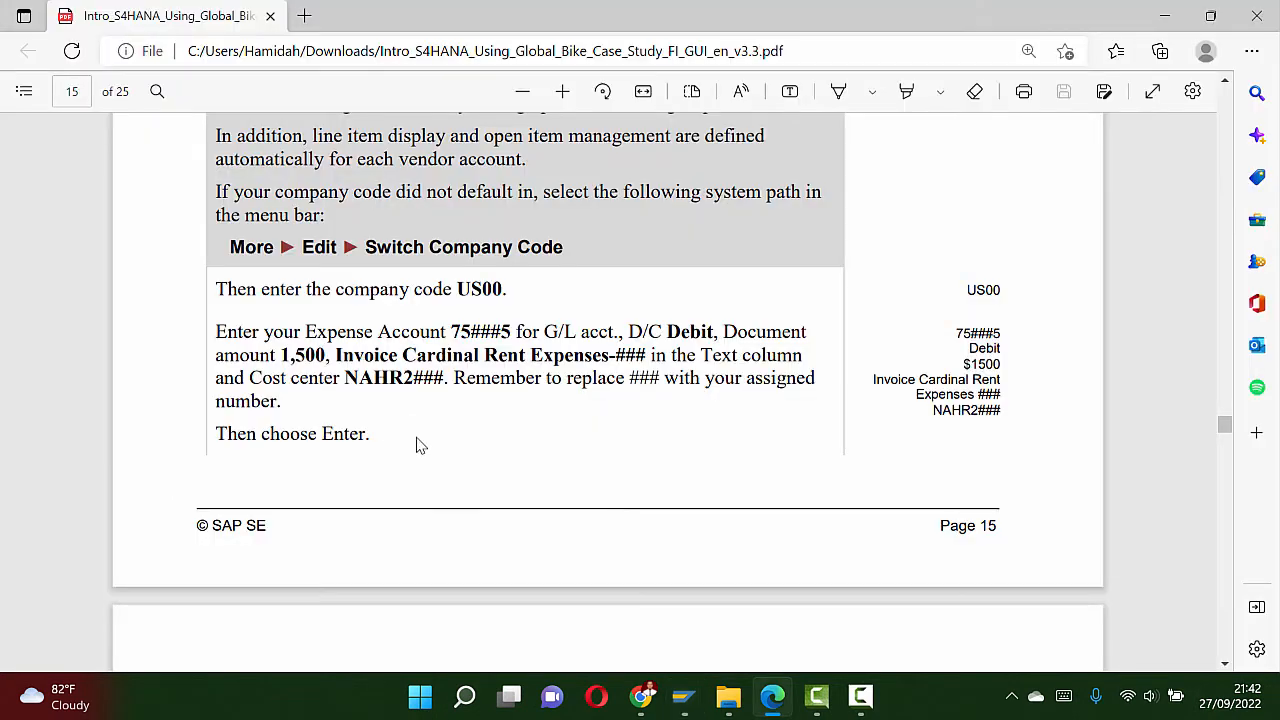
pyautogui.hotkey('alt', 'Tab')
pyautogui.click(462, 433)
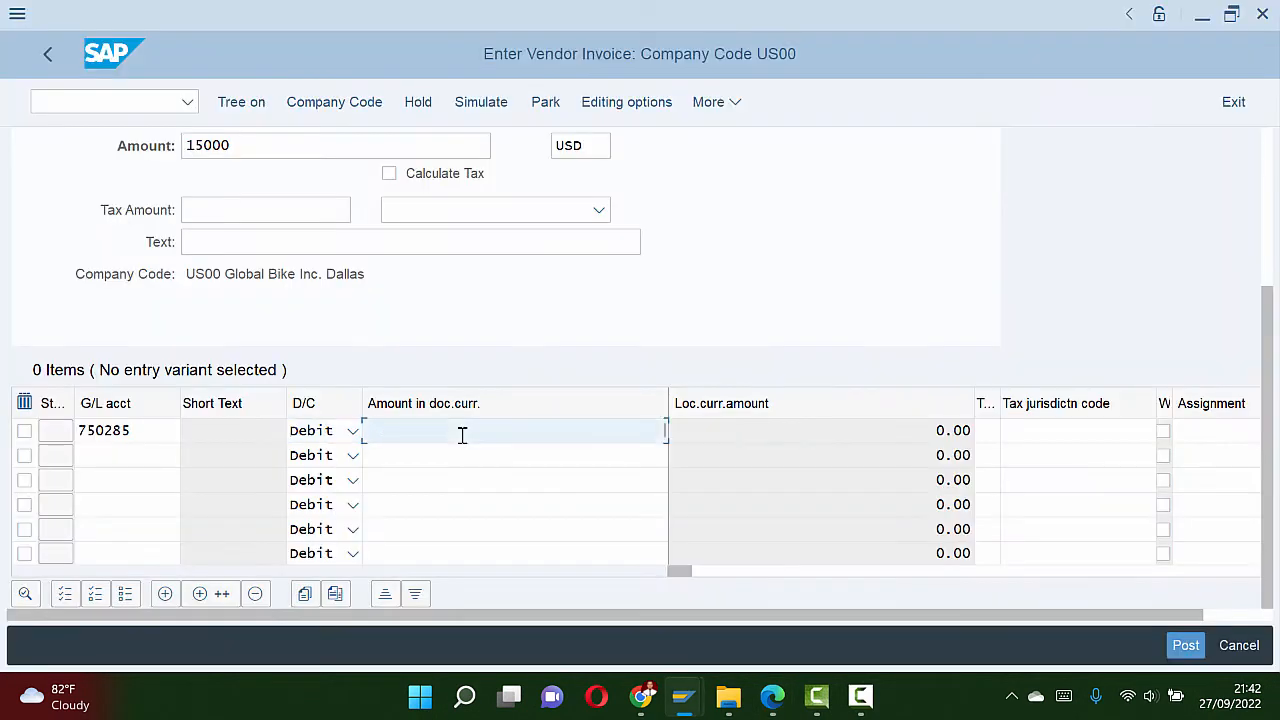
pyautogui.write('1500')
pyautogui.press('Tab')
# Step: Copy Invoice Cardinal Rent Expenses- from the PDF into the invoice header's Text field in SAP and complete it with 028
pyautogui.hotkey('alt', 'Tab')
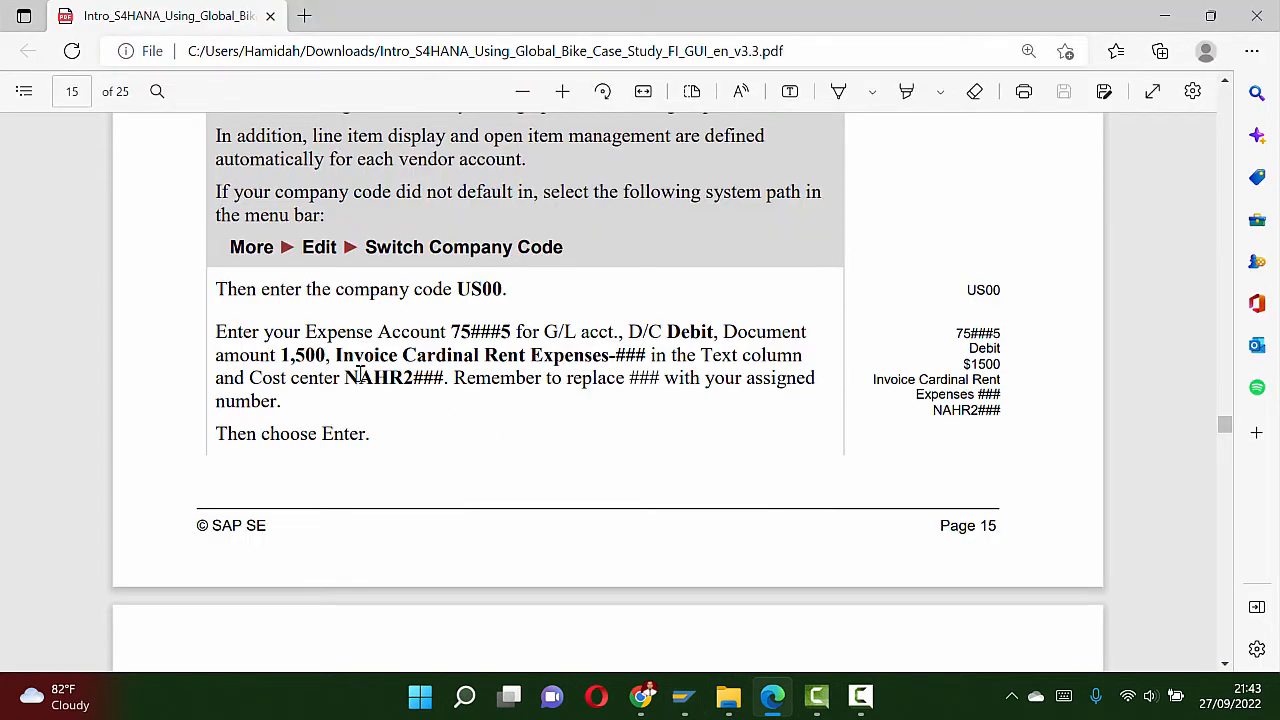
pyautogui.moveTo(338, 354); pyautogui.dragTo(620, 360)
pyautogui.hotkey('ctrl', 'c')
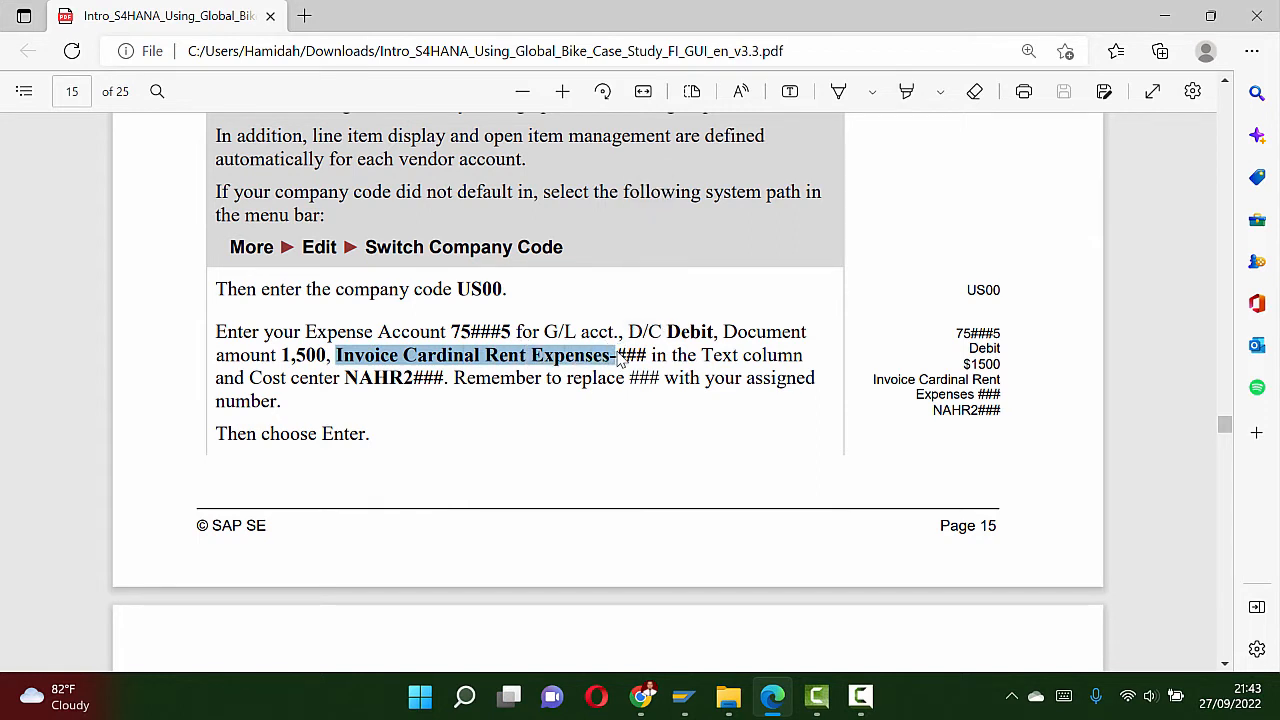
pyautogui.hotkey('alt', 'Tab')
pyautogui.click(276, 245)
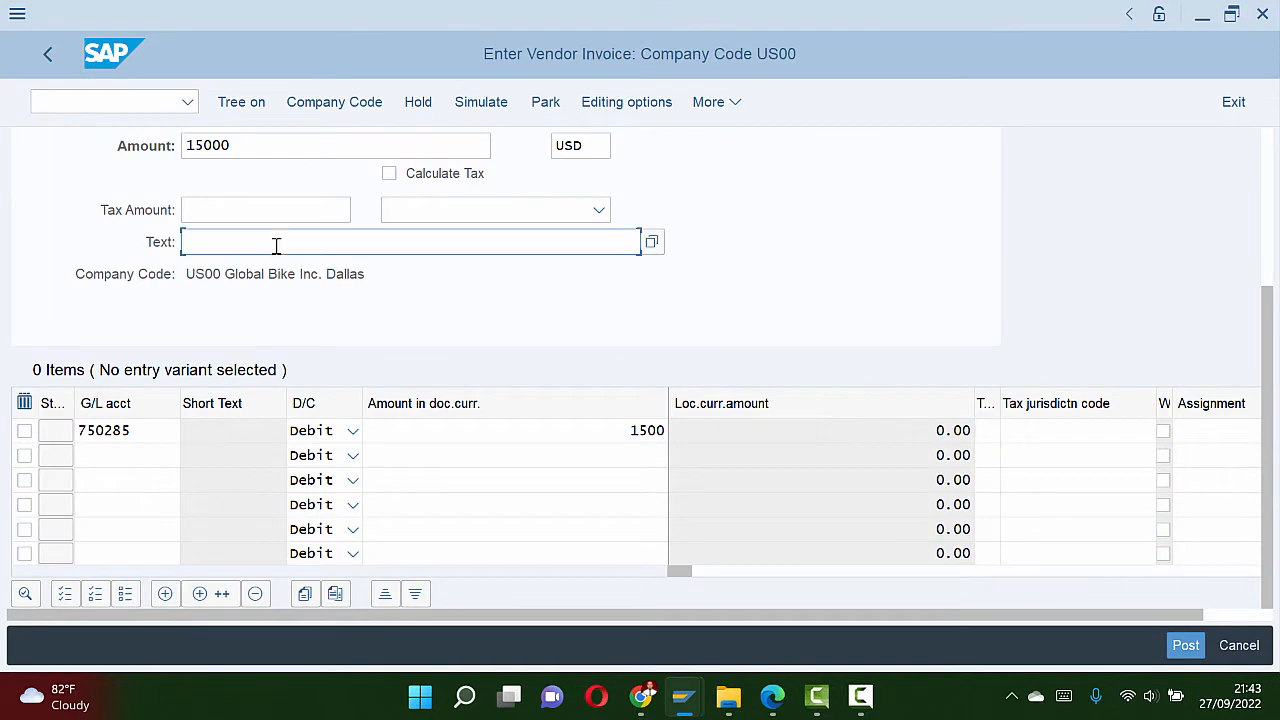
pyautogui.hotkey('ctrl', 'v')
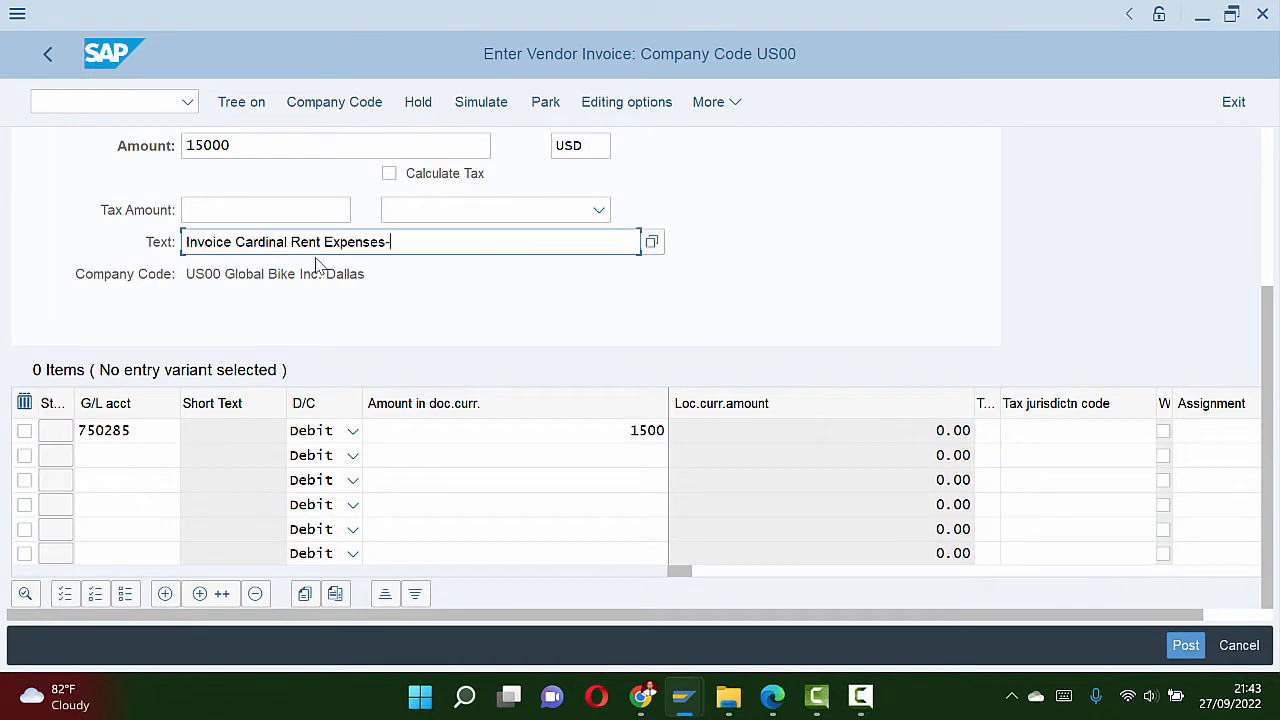
pyautogui.hotkey('alt', 'Tab')
pyautogui.hotkey('alt', 'Tab')
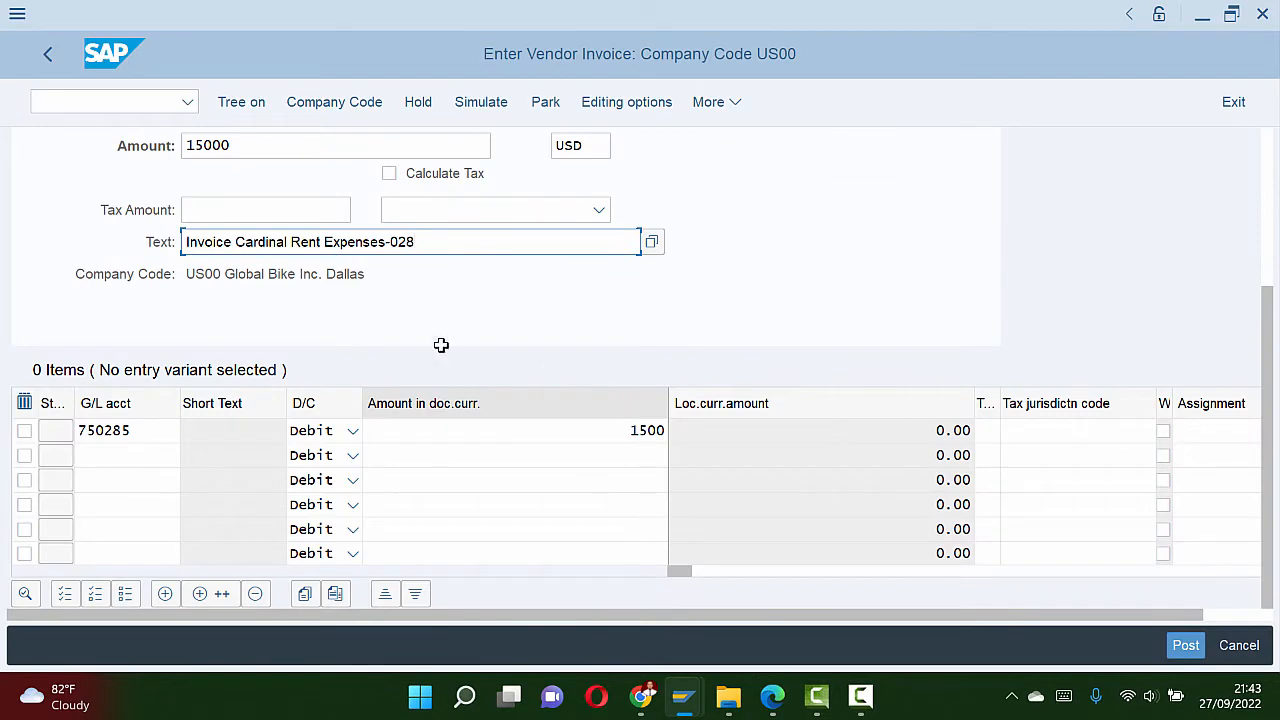
# Step: Look up the cost center on page 15 of the case study PDF and enter NAHR2028 for the first invoice line item in SAP
pyautogui.click(476, 277)
pyautogui.hotkey('alt', 'Tab')
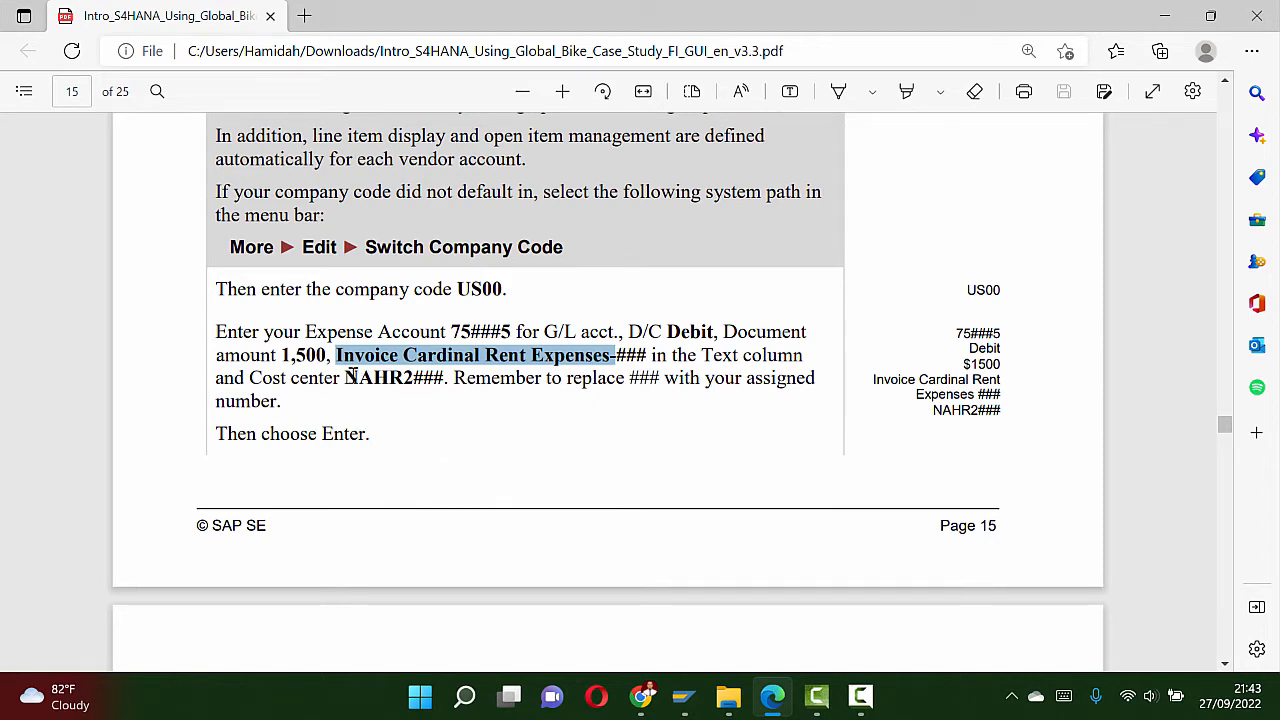
pyautogui.moveTo(350, 377); pyautogui.dragTo(406, 378)
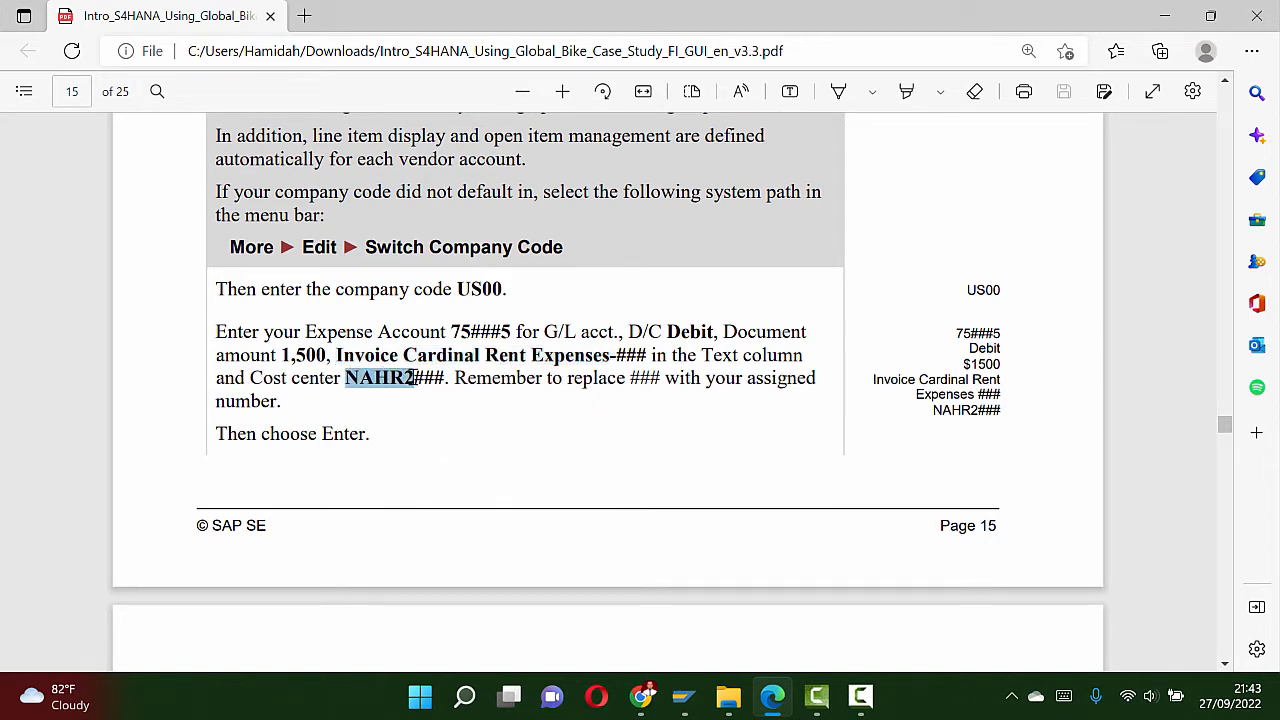
pyautogui.hotkey('alt', 'Tab')
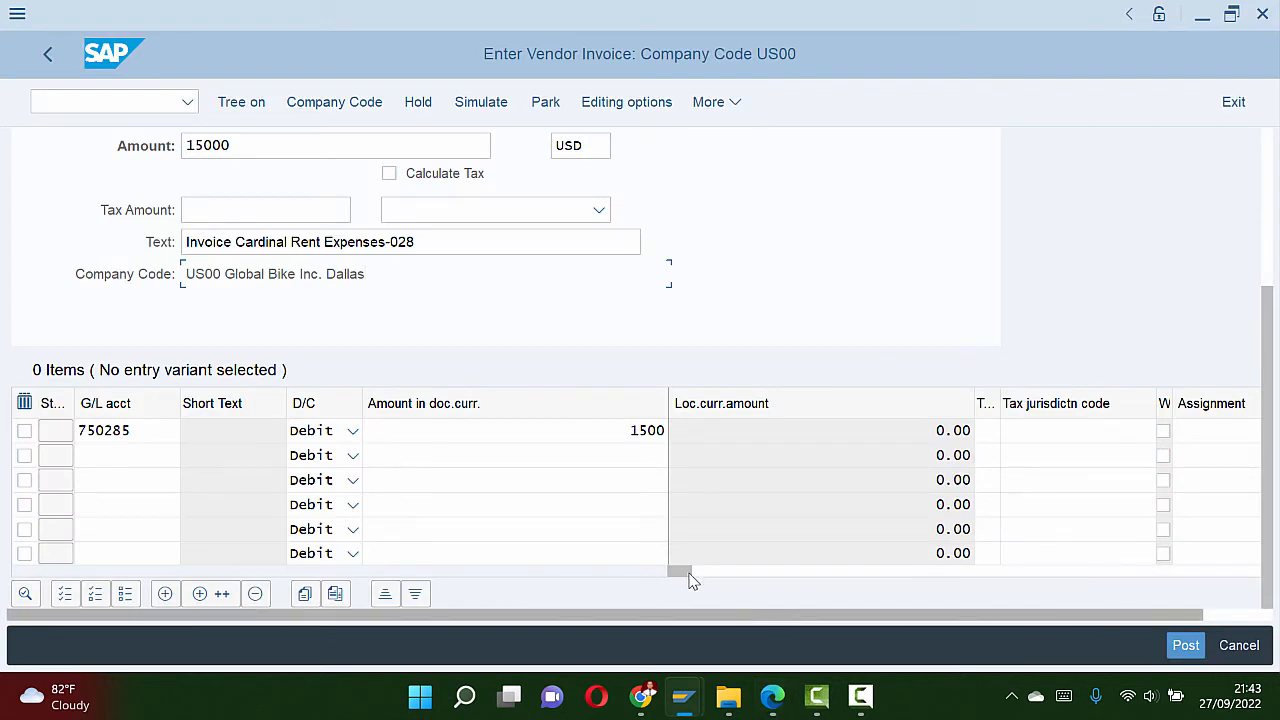
pyautogui.moveTo(689, 578); pyautogui.dragTo(752, 577)
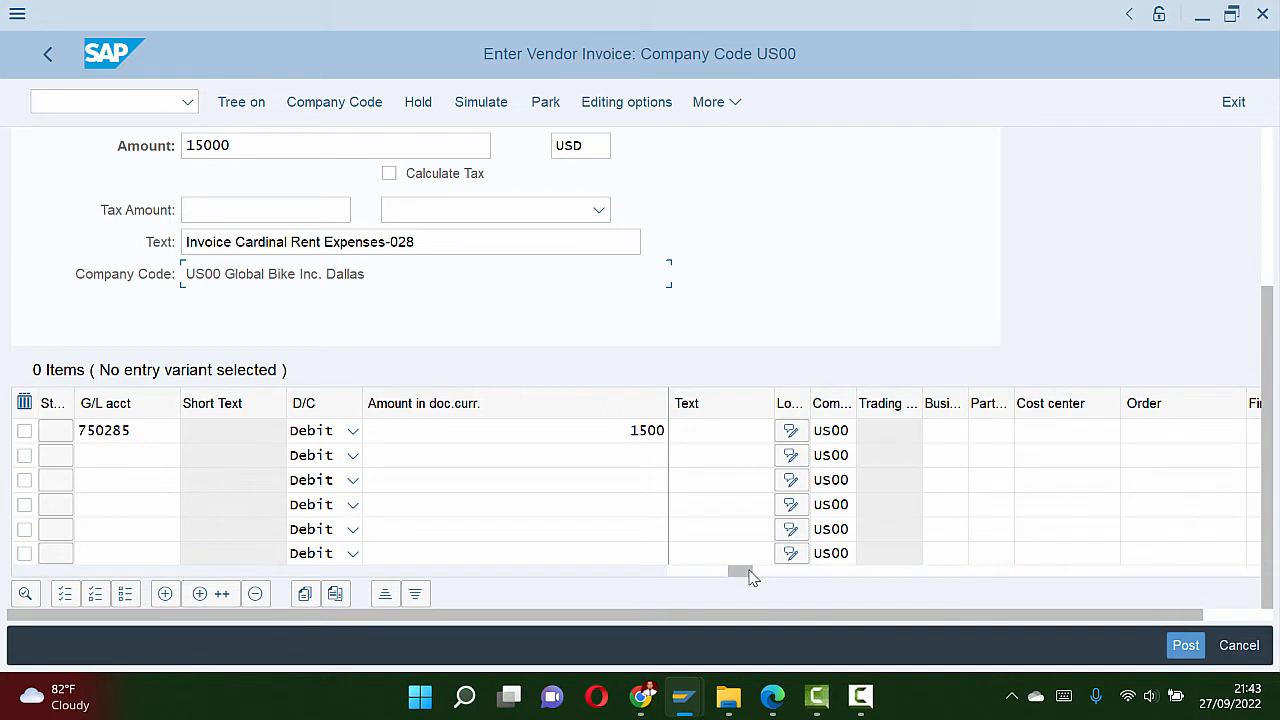
pyautogui.click(1069, 431)
pyautogui.write('NAHR2')
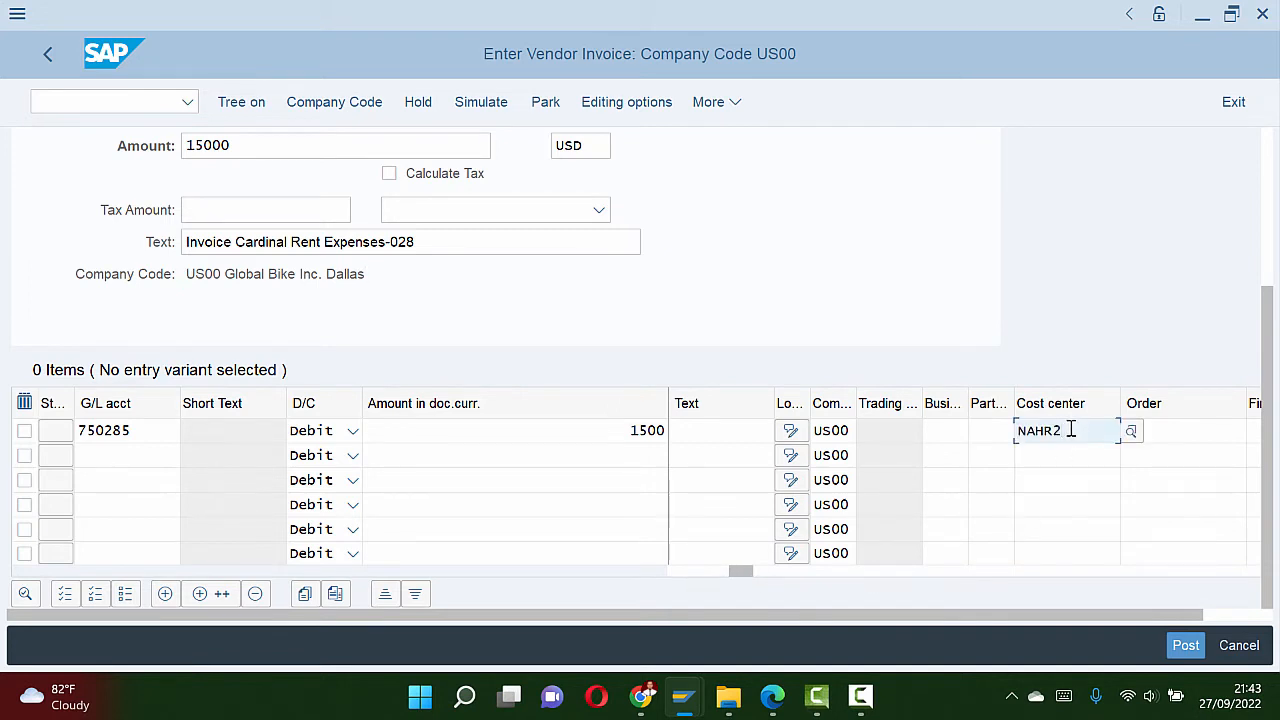
pyautogui.write('028')
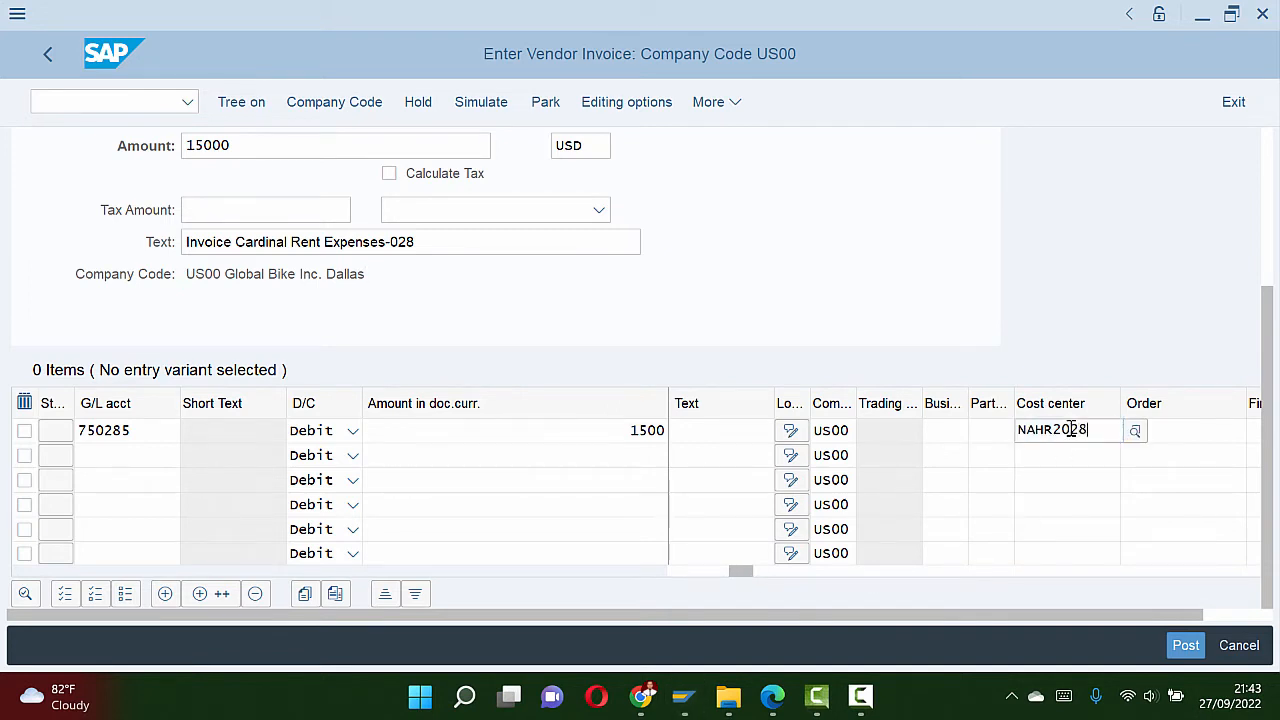
# Step: Recheck the line item instructions in the case study PDF and submit the entered invoice data in SAP for validation
pyautogui.hotkey('alt', 'Tab')
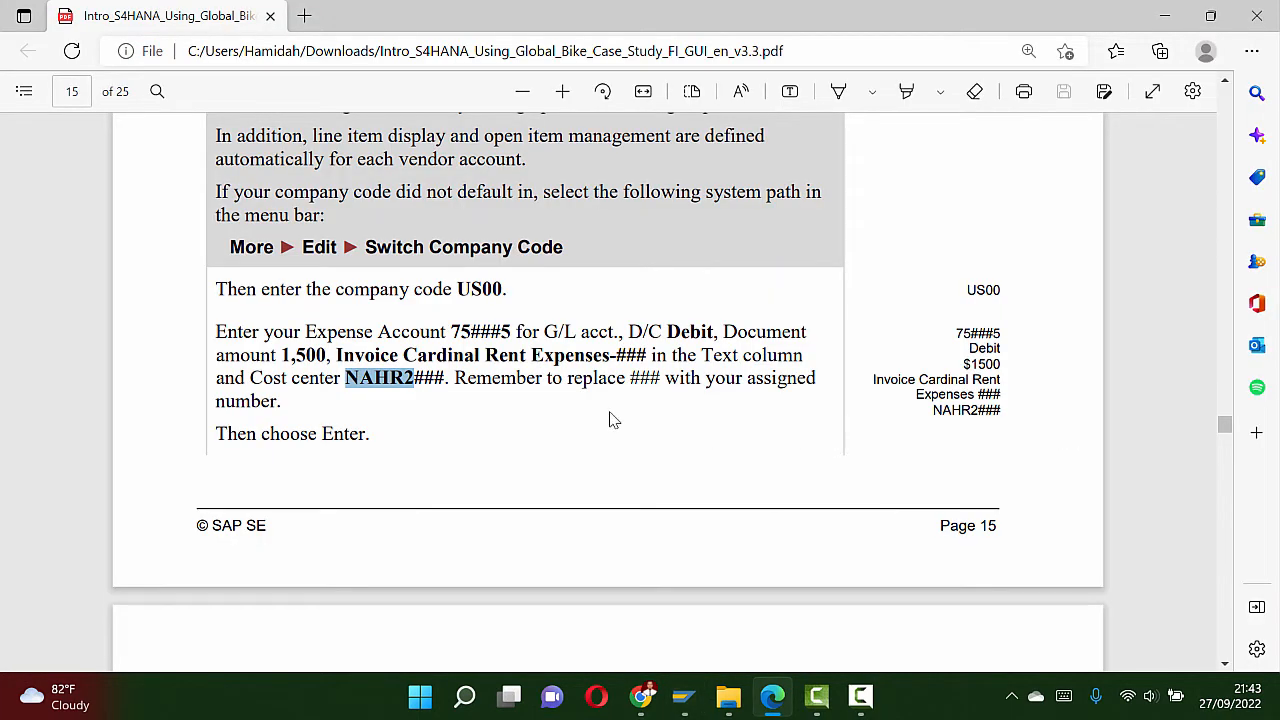
pyautogui.hotkey('alt', 'Tab')
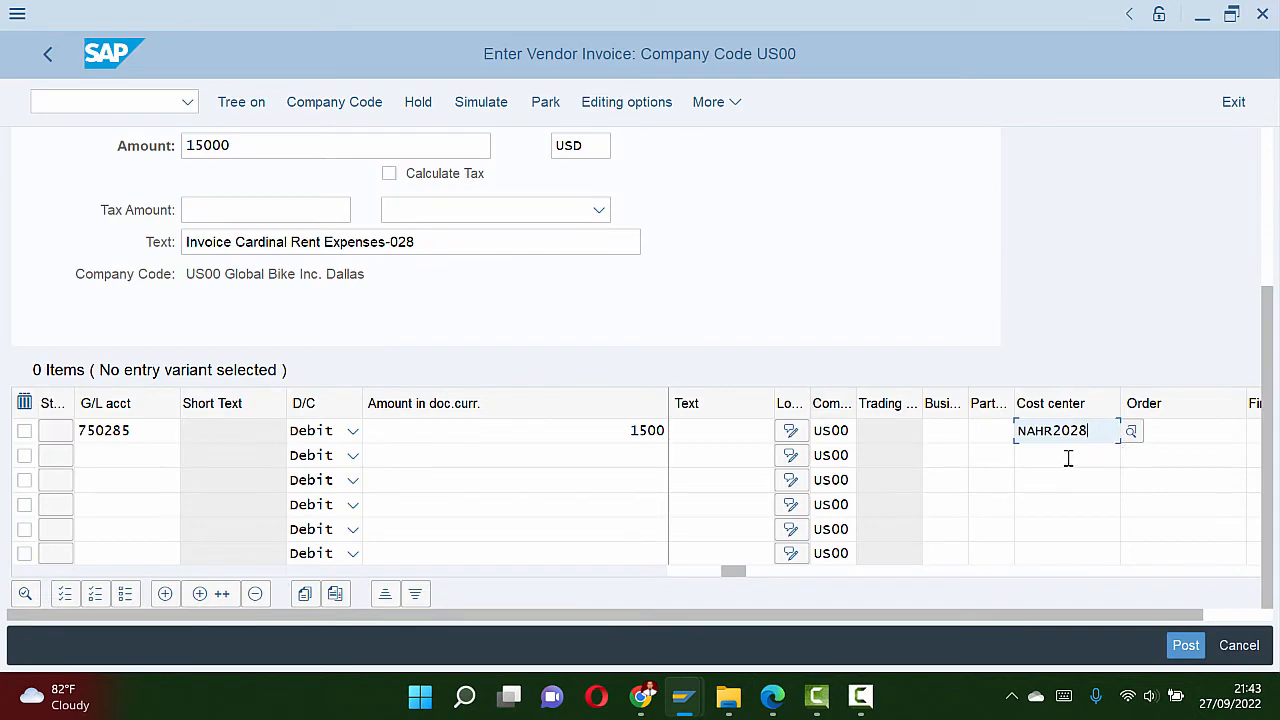
pyautogui.hotkey('alt', 'Tab')
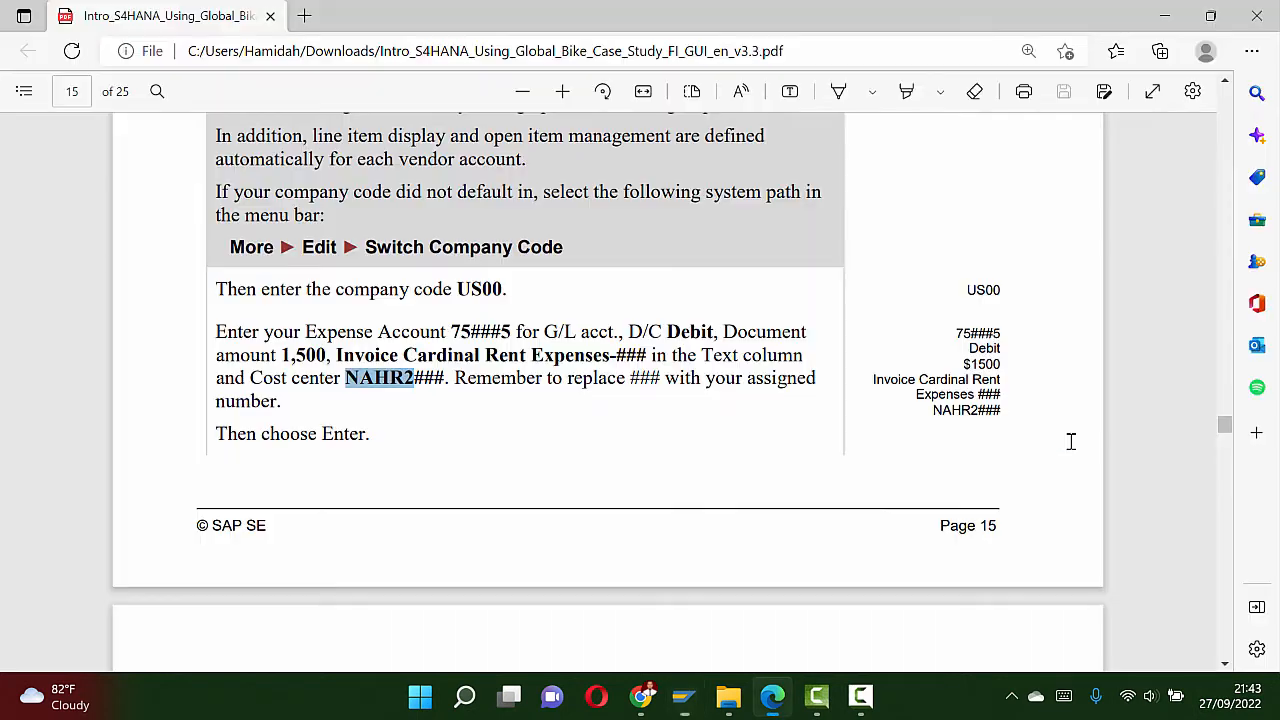
pyautogui.hotkey('alt', 'Tab')
pyautogui.press('Return')
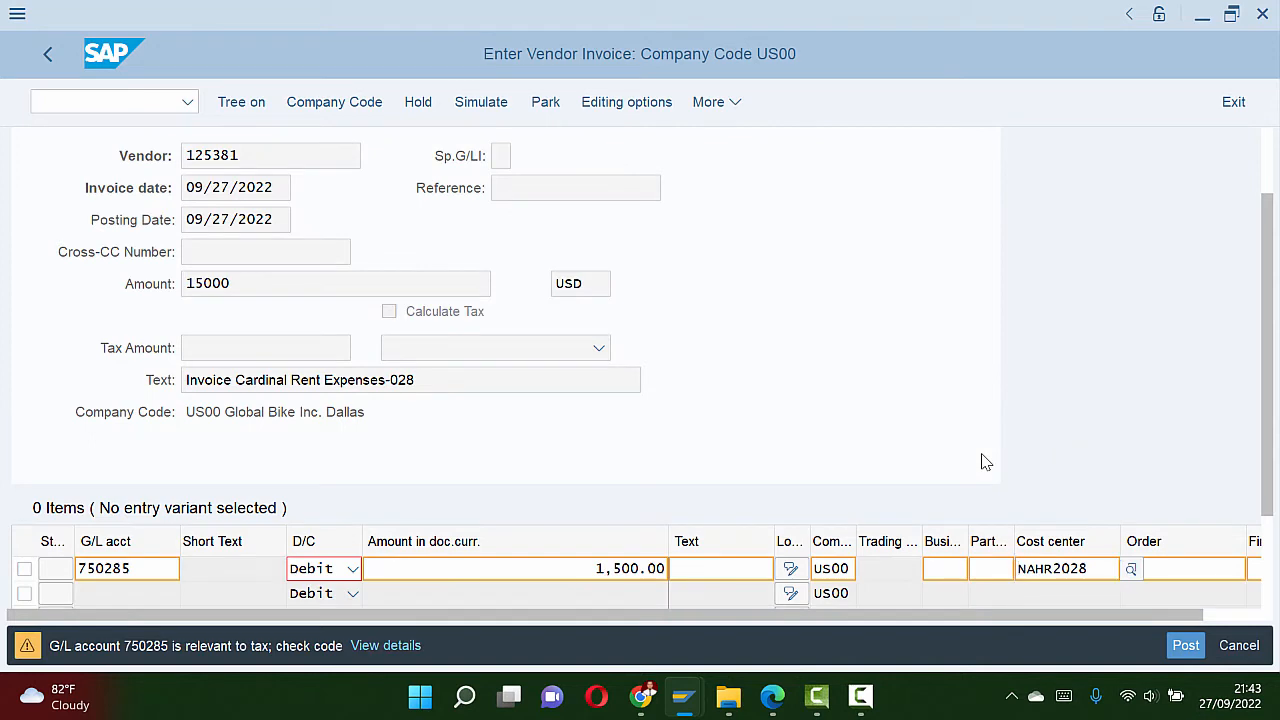
# Step: Read the warning and simulation instructions on page 16 of the PDF and confirm the G/L account tax warning in SAP
pyautogui.hotkey('alt', 'Tab')
pyautogui.scroll(-5, 443, 423)
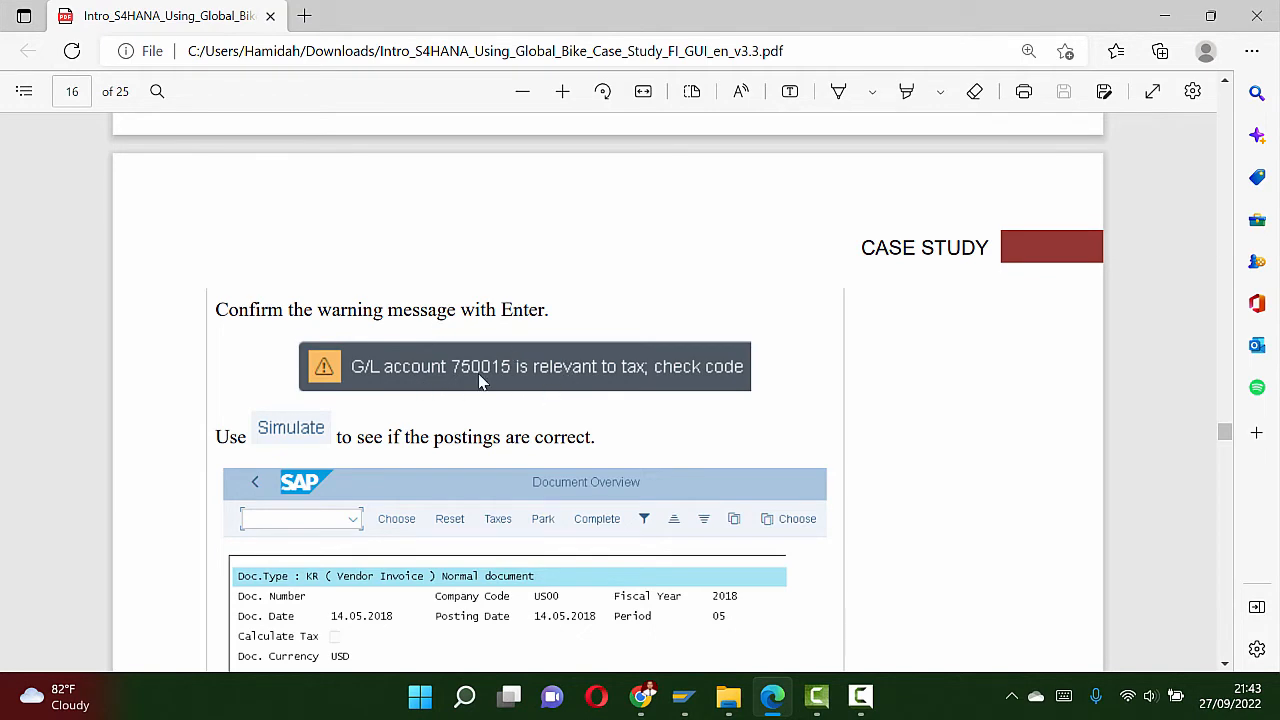
pyautogui.hotkey('alt', 'Tab')
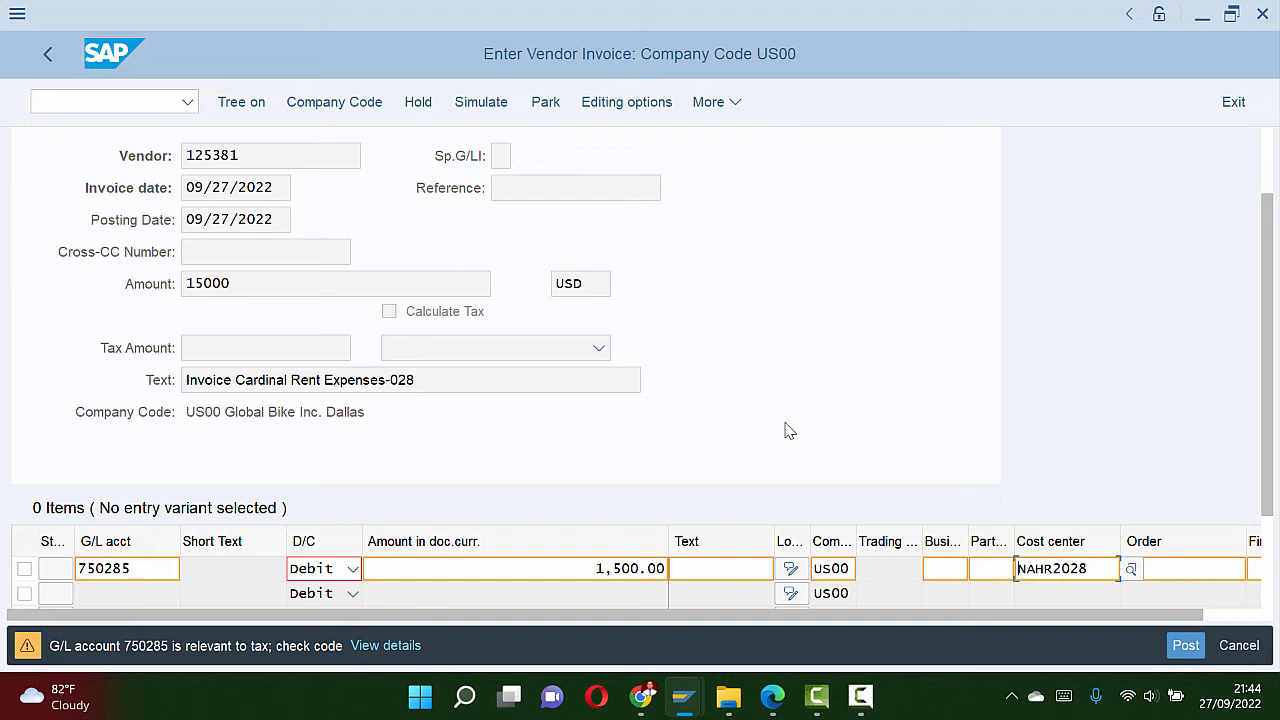
pyautogui.hotkey('alt', 'Tab')
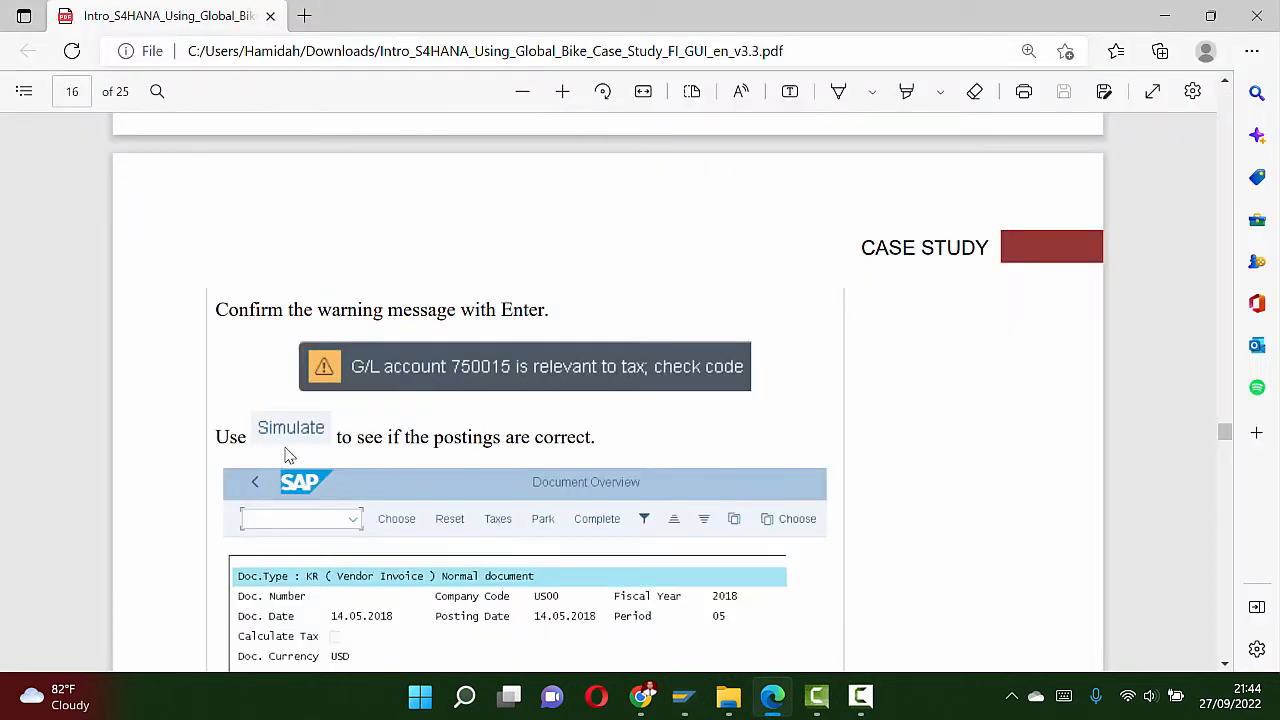
pyautogui.scroll(-3, 566, 406)
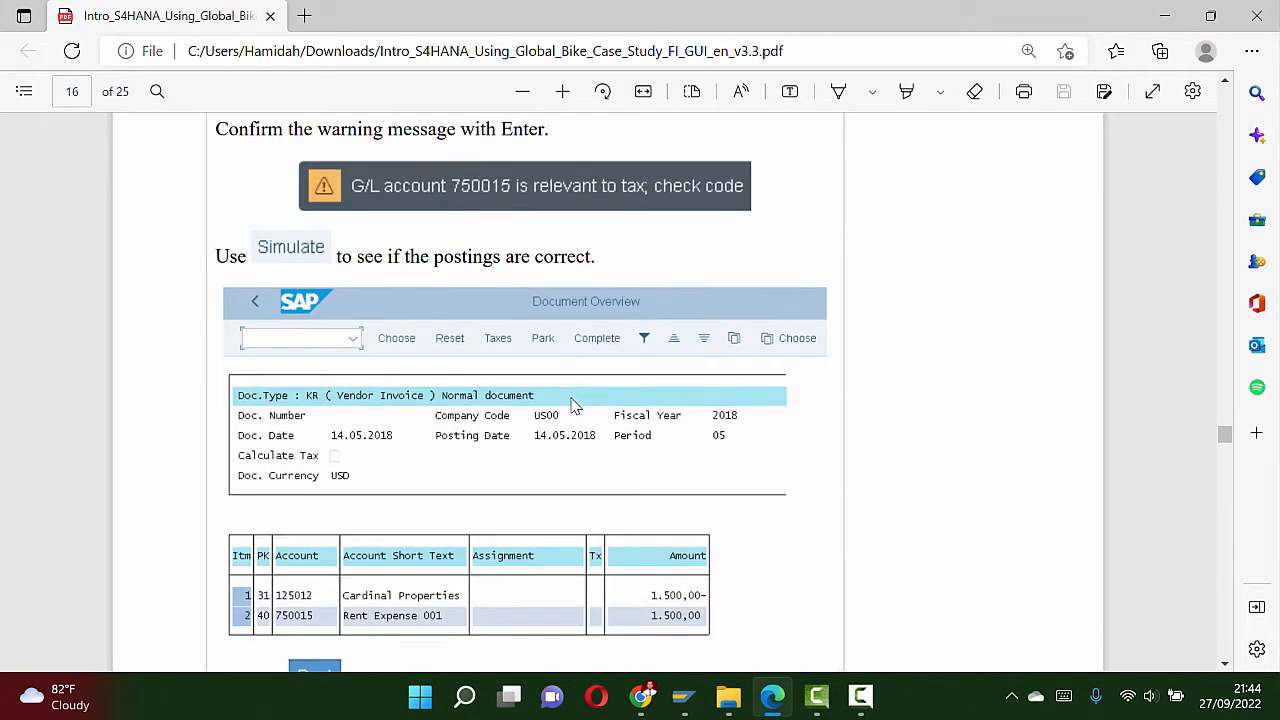
pyautogui.hotkey('alt', 'Tab')
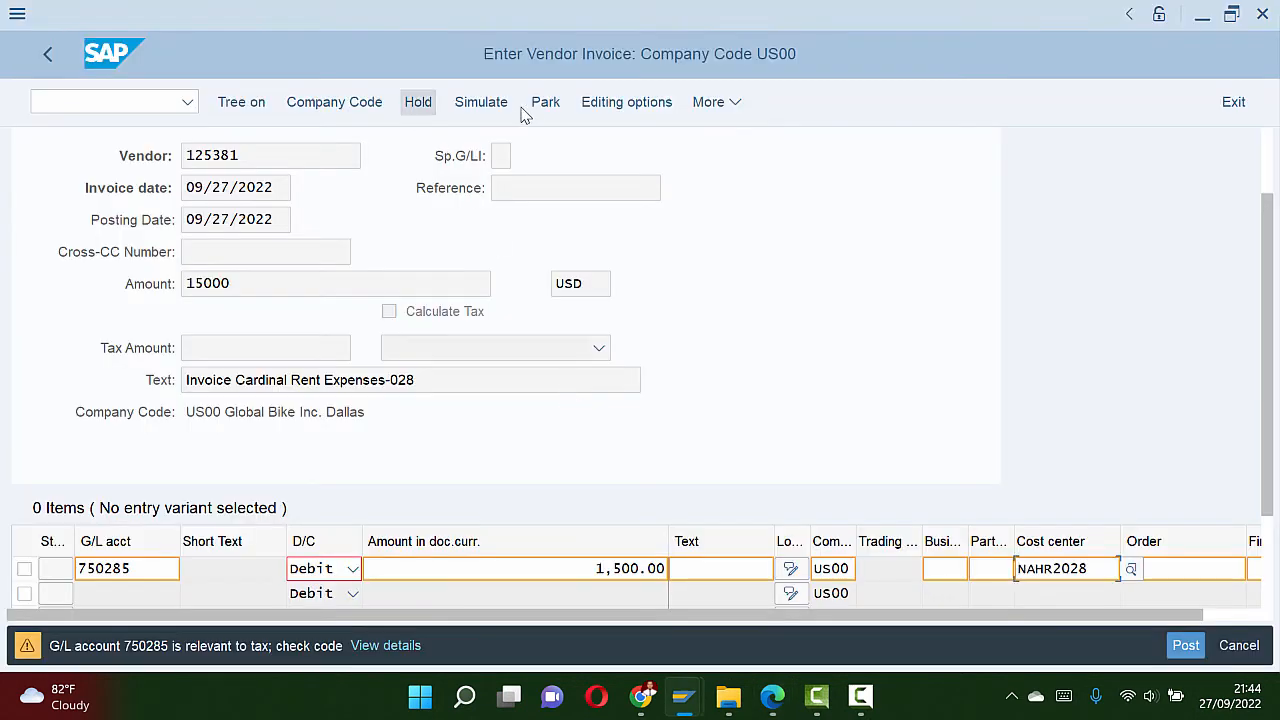
pyautogui.click(509, 570)
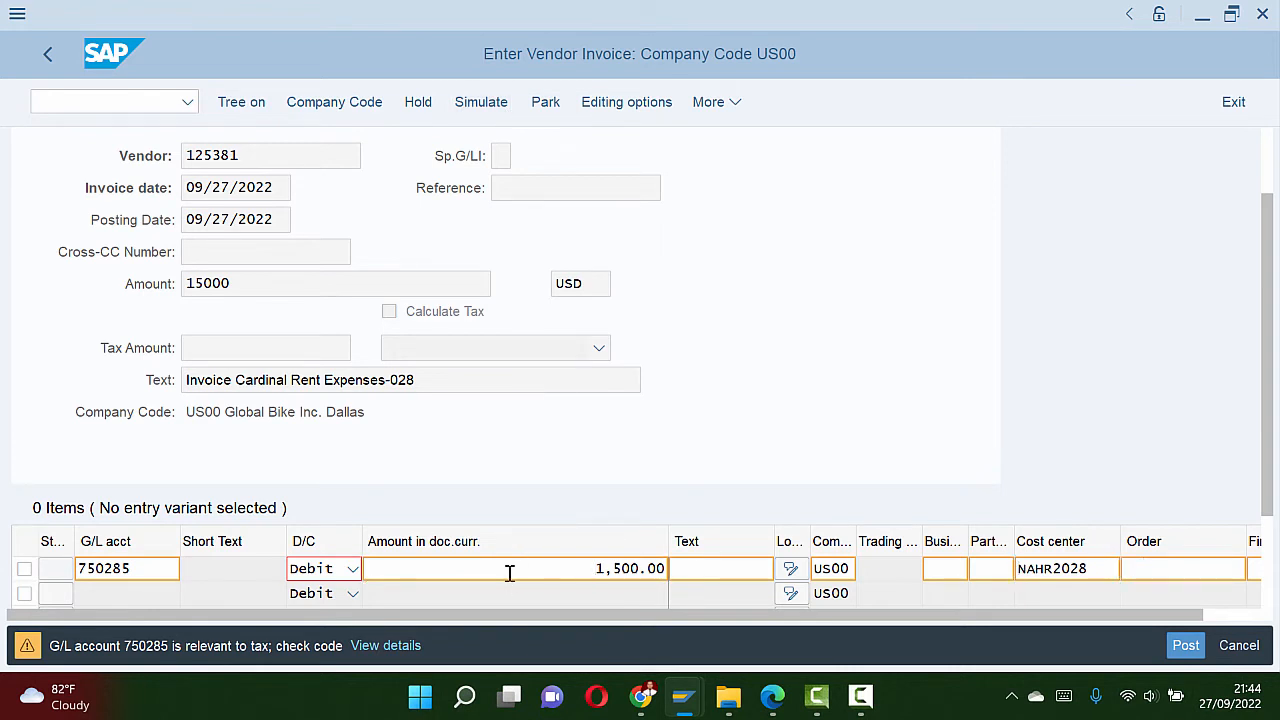
pyautogui.press('Return')
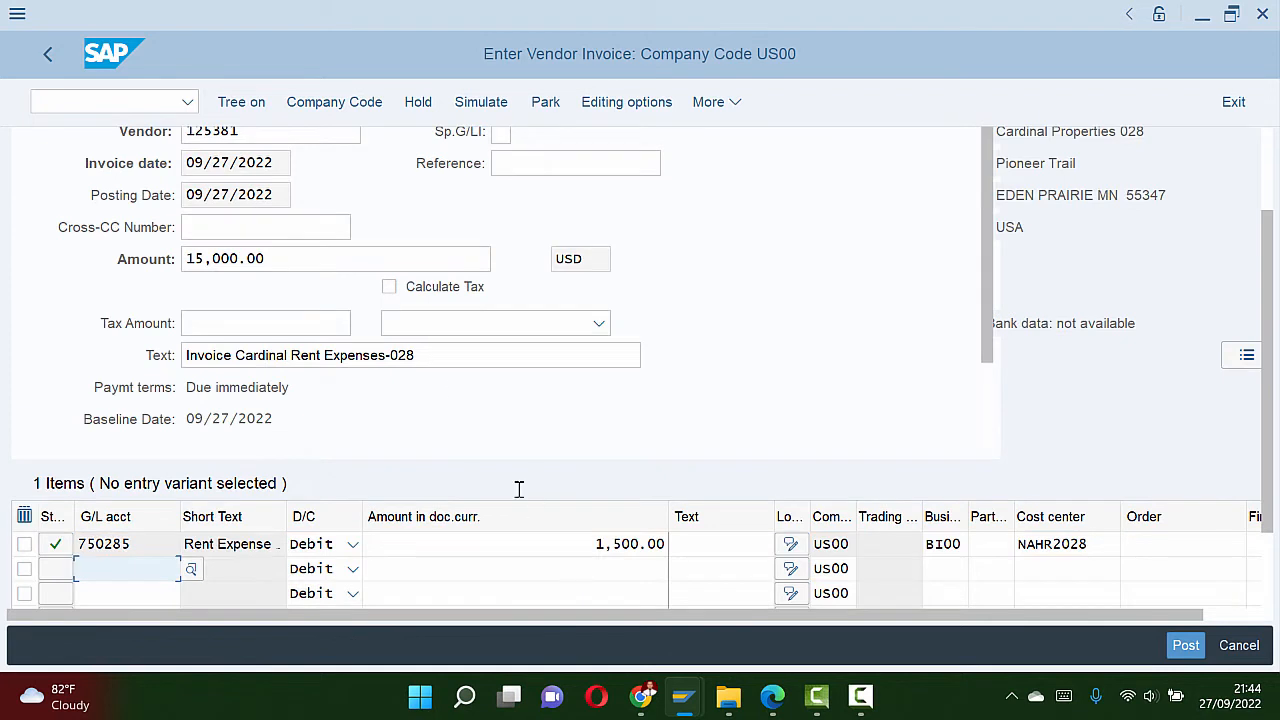
# Step: Try to simulate and post the vendor invoice, confirming the tax warning for the expense line item
pyautogui.click(490, 106)
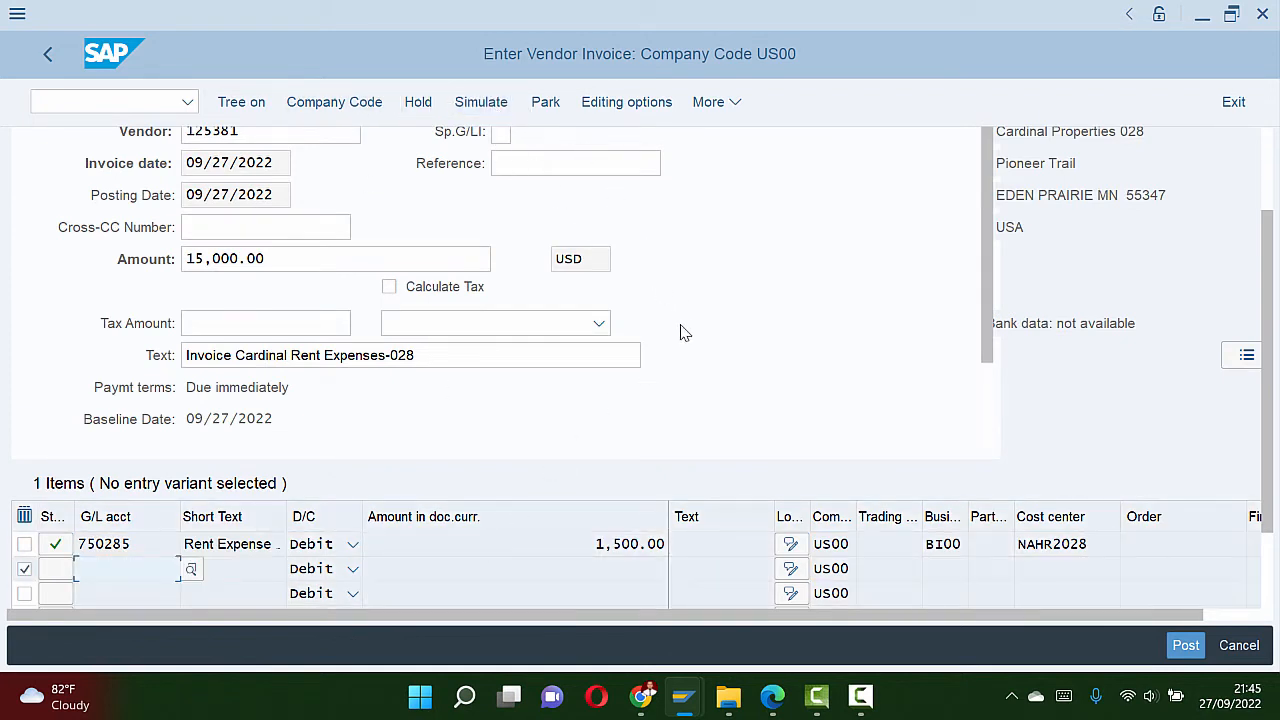
pyautogui.click(1186, 646)
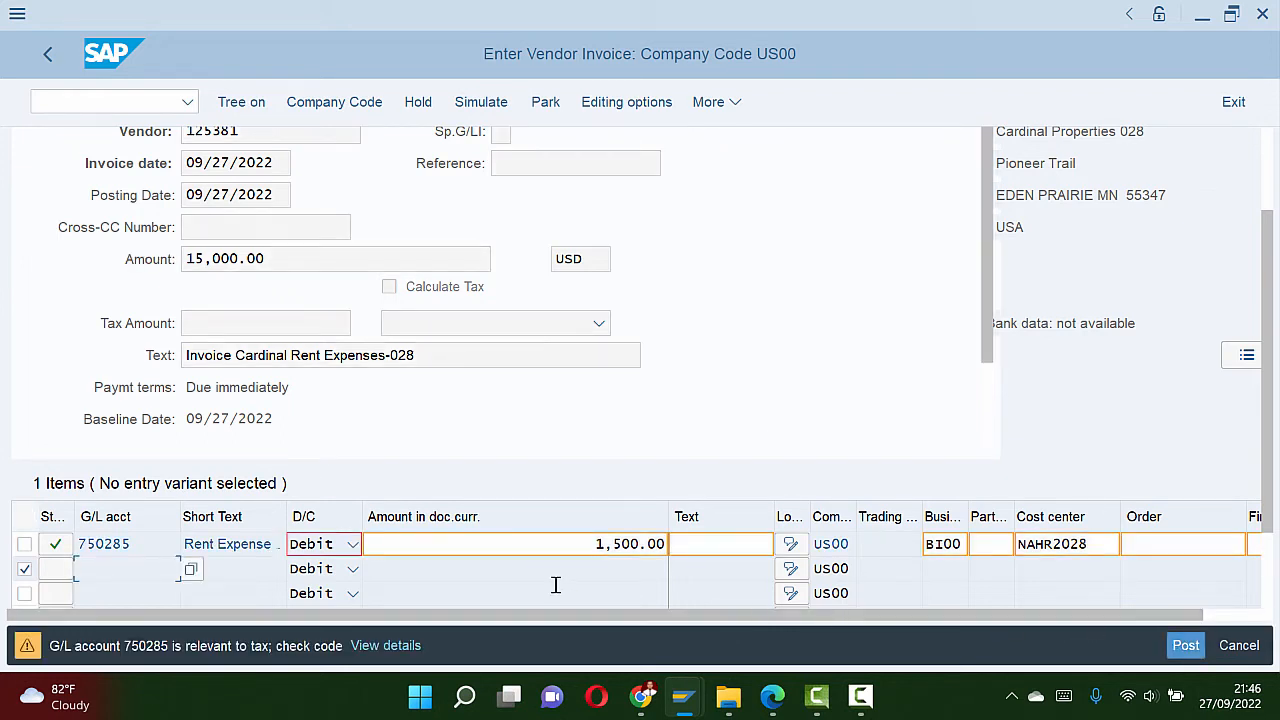
pyautogui.click(508, 553)
pyautogui.press('Return')
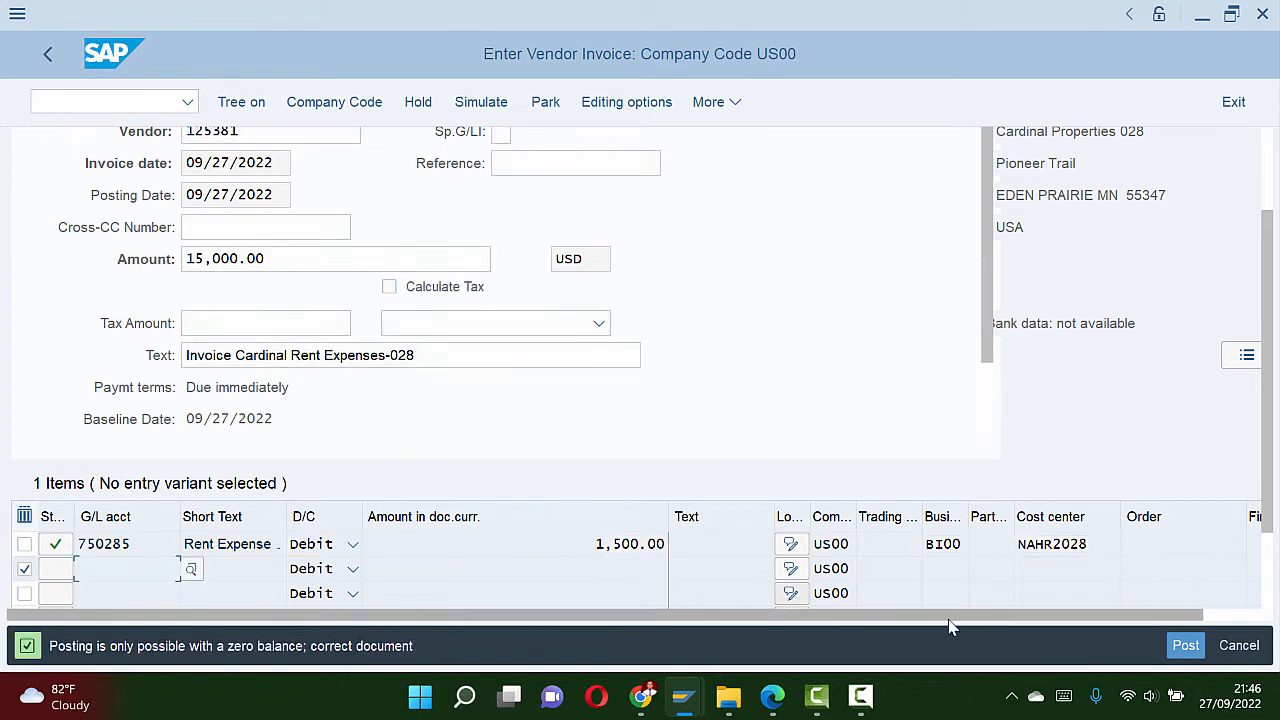
# Step: Post the Cardinal rent invoice in company code US00 and choose to exit editing without keeping data
pyautogui.click(1178, 650)
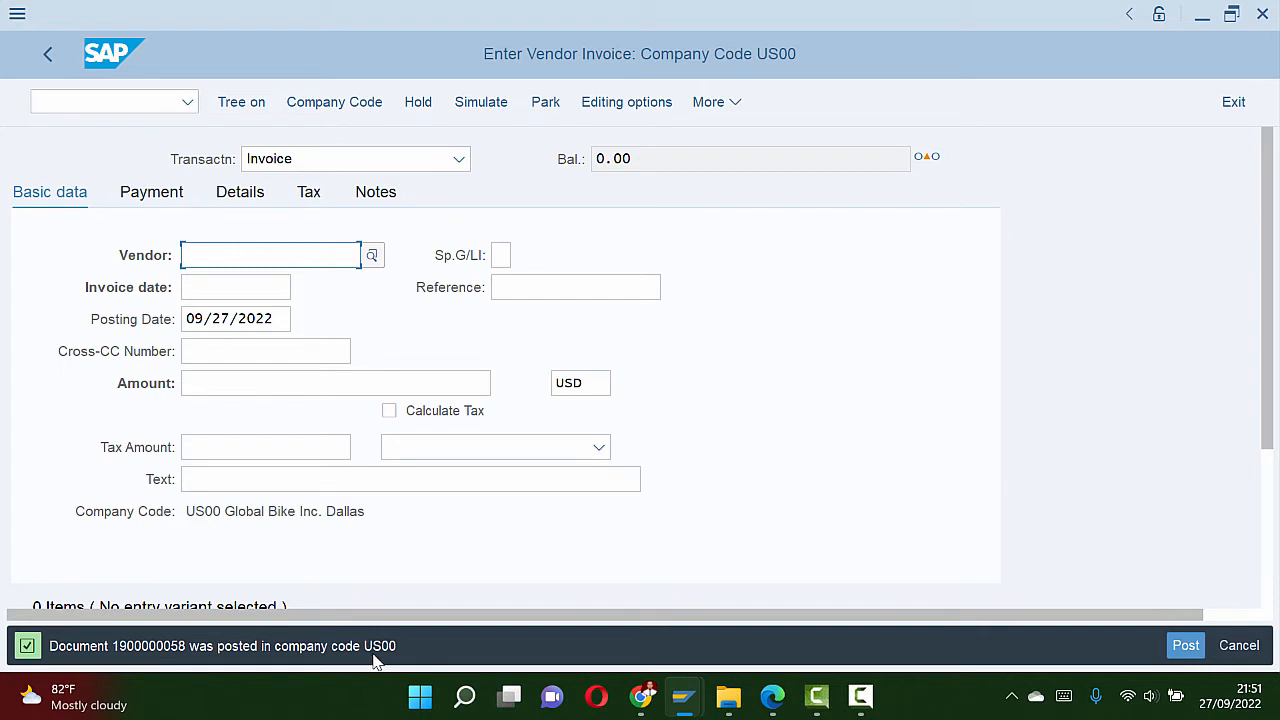
pyautogui.click(1239, 646)
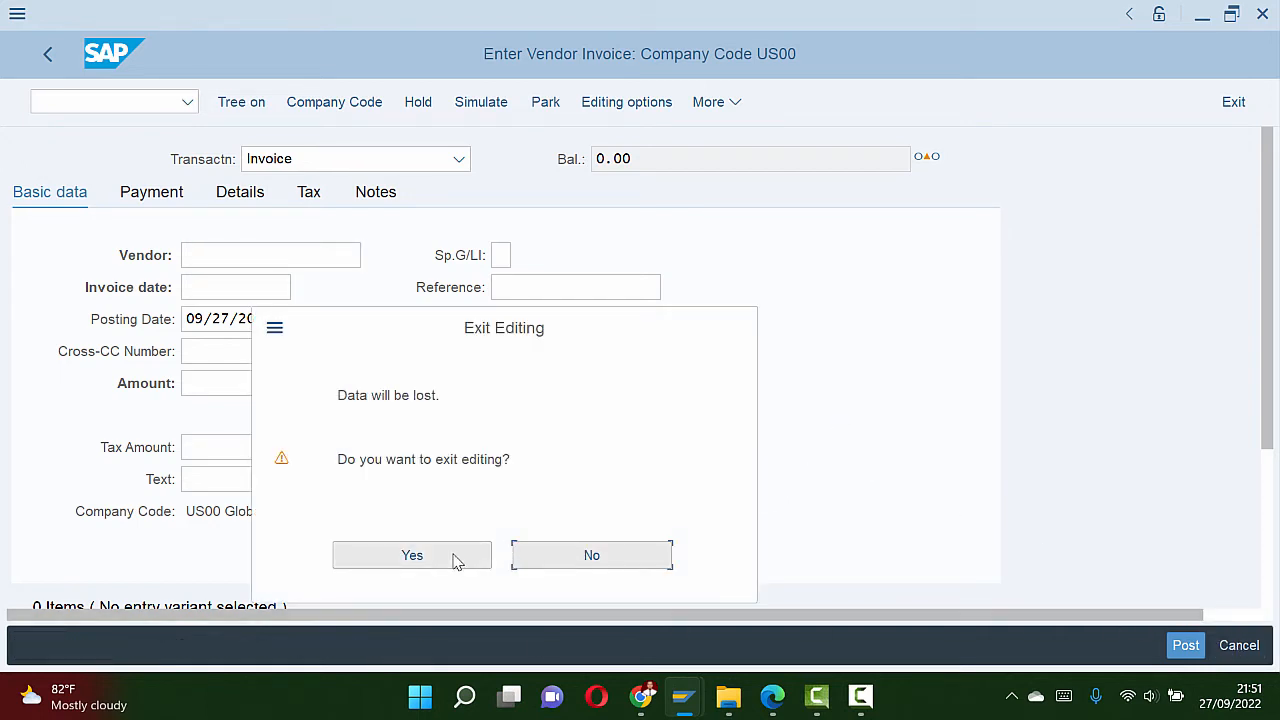
pyautogui.click(453, 560)
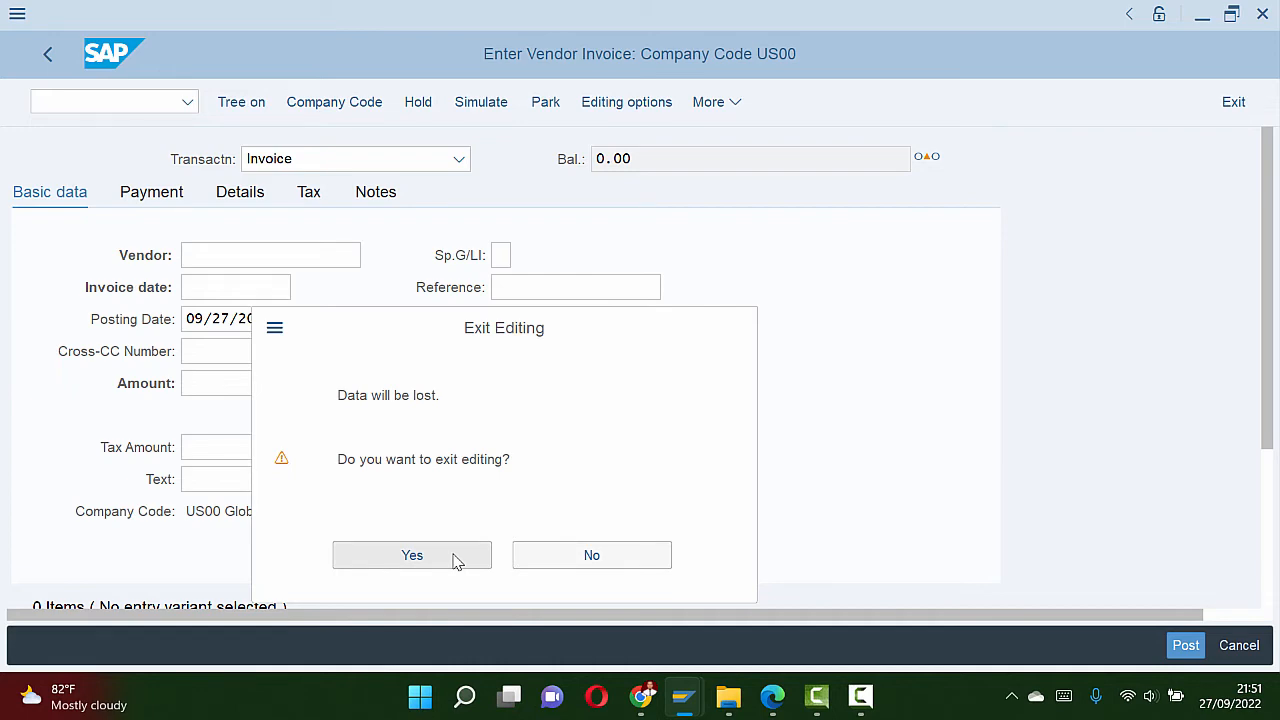
# Step: Switch to the case study PDF and review the simulation, posting and exit instructions on page 16
pyautogui.hotkey('alt', 'Tab')
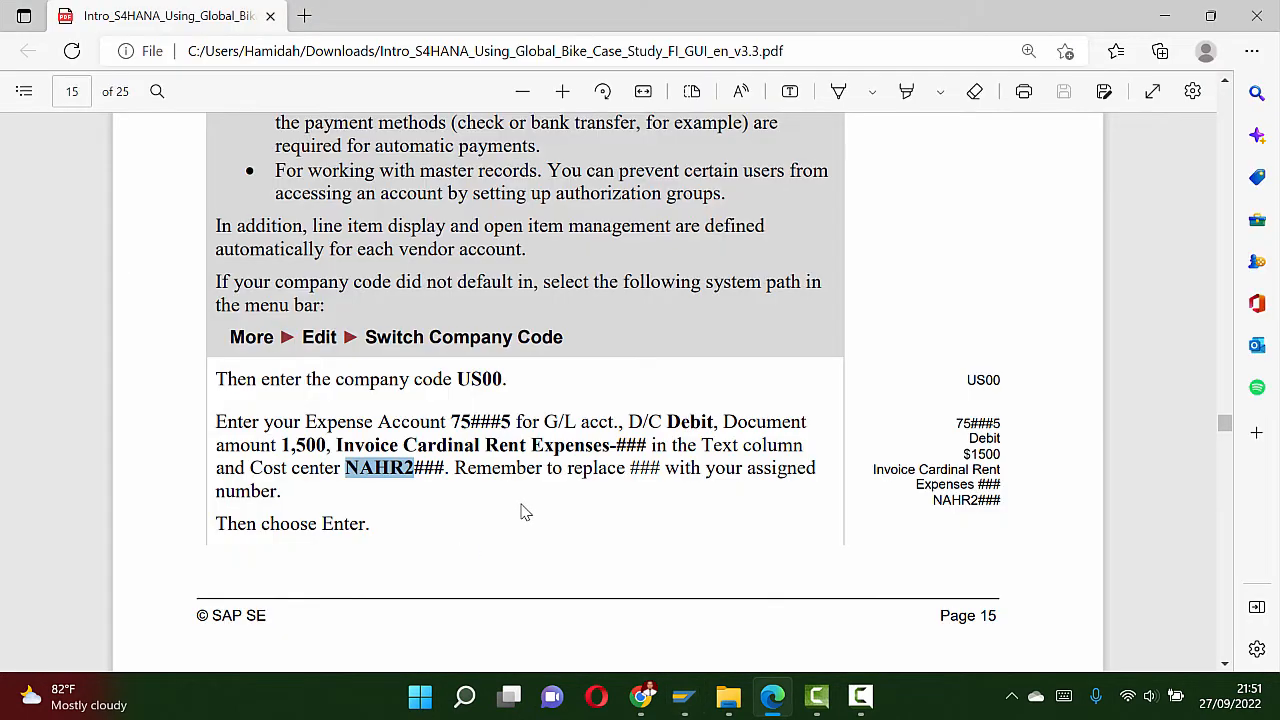
pyautogui.scroll(-2, 522, 512)
pyautogui.scroll(-6, 522, 512)
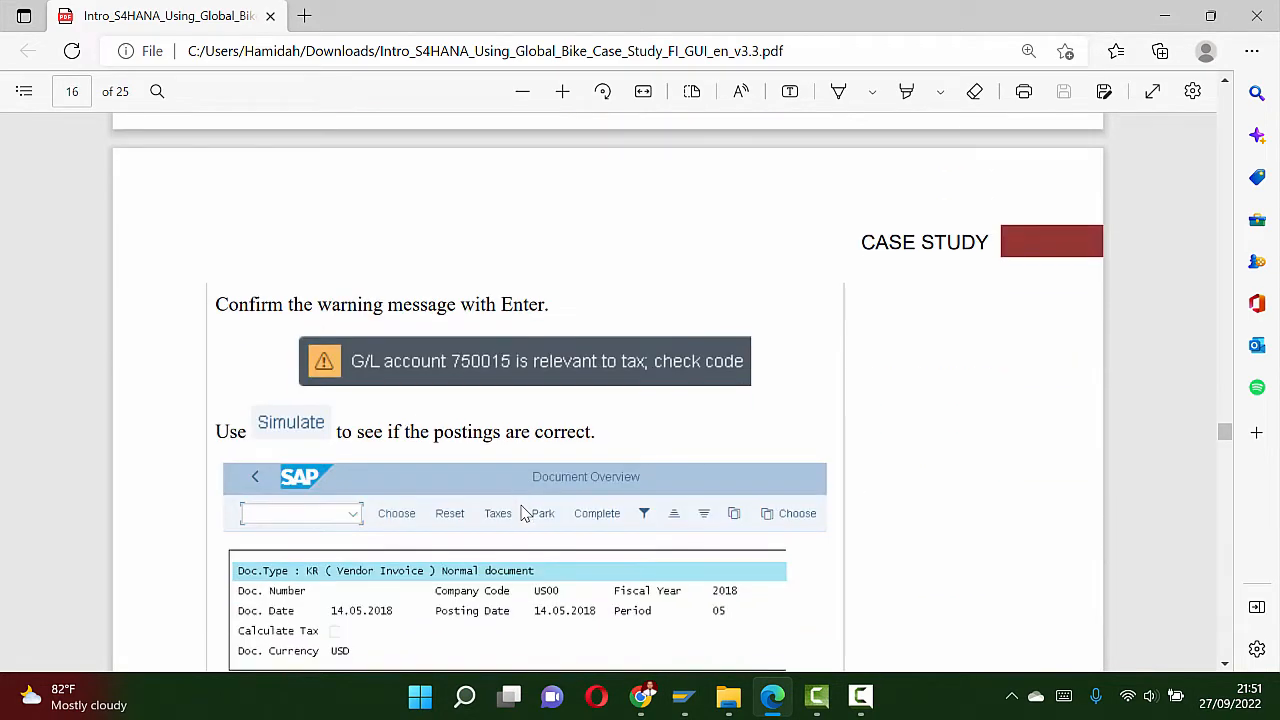
pyautogui.scroll(-5, 526, 514)
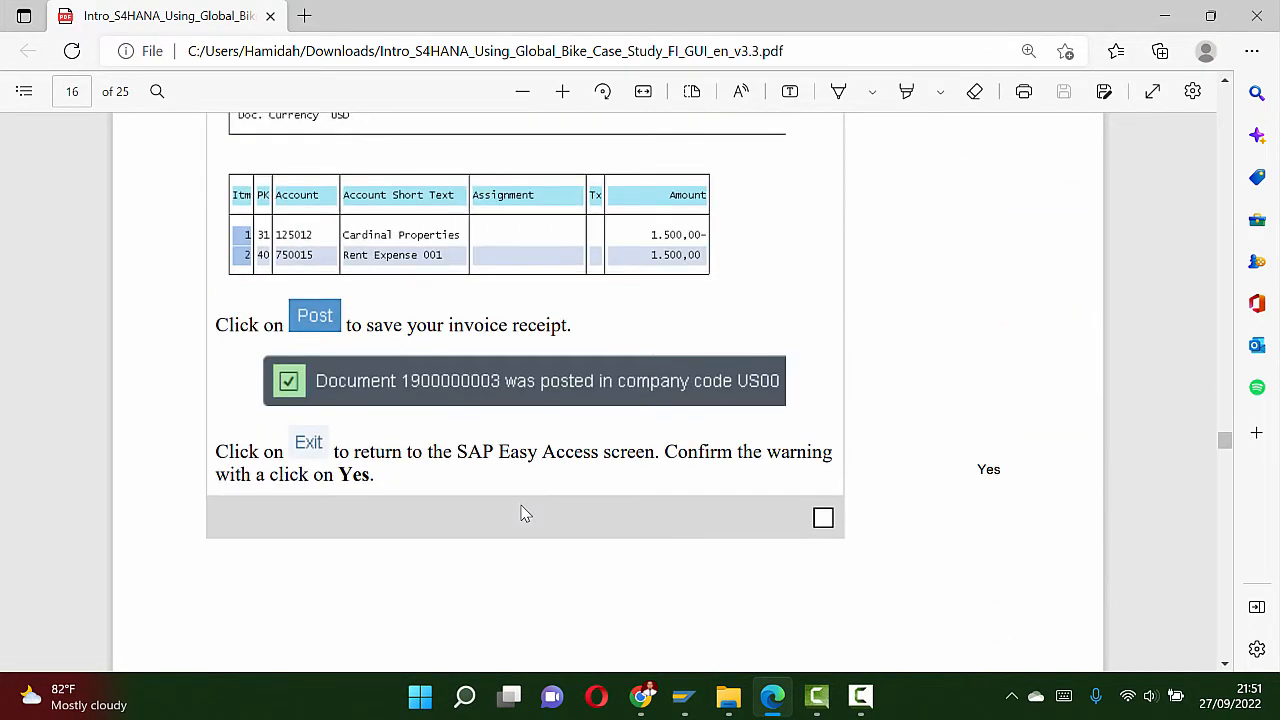
pyautogui.scroll(-5, 526, 514)
pyautogui.scroll(3, 526, 514)
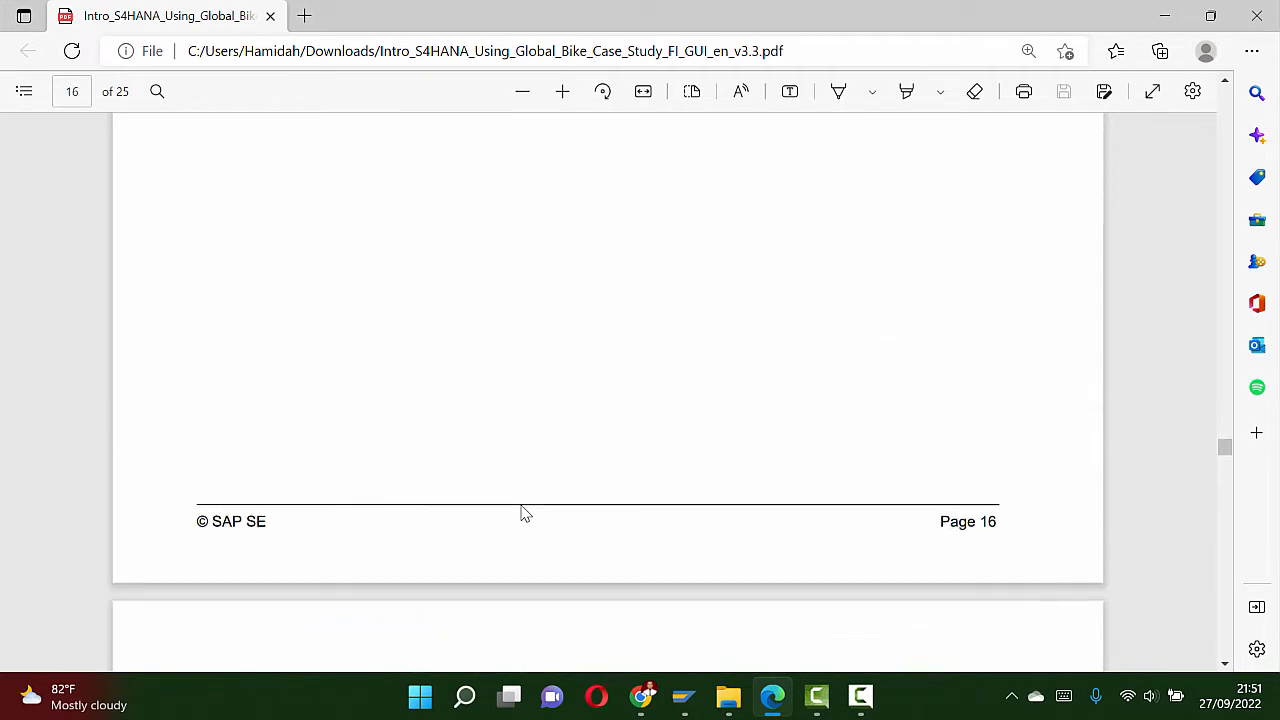
pyautogui.scroll(2, 526, 514)
# Step: Read Step 8 on page 17 about displaying general ledger account balances, including its menu path, account range and layout instructions
pyautogui.scroll(-10, 526, 514)
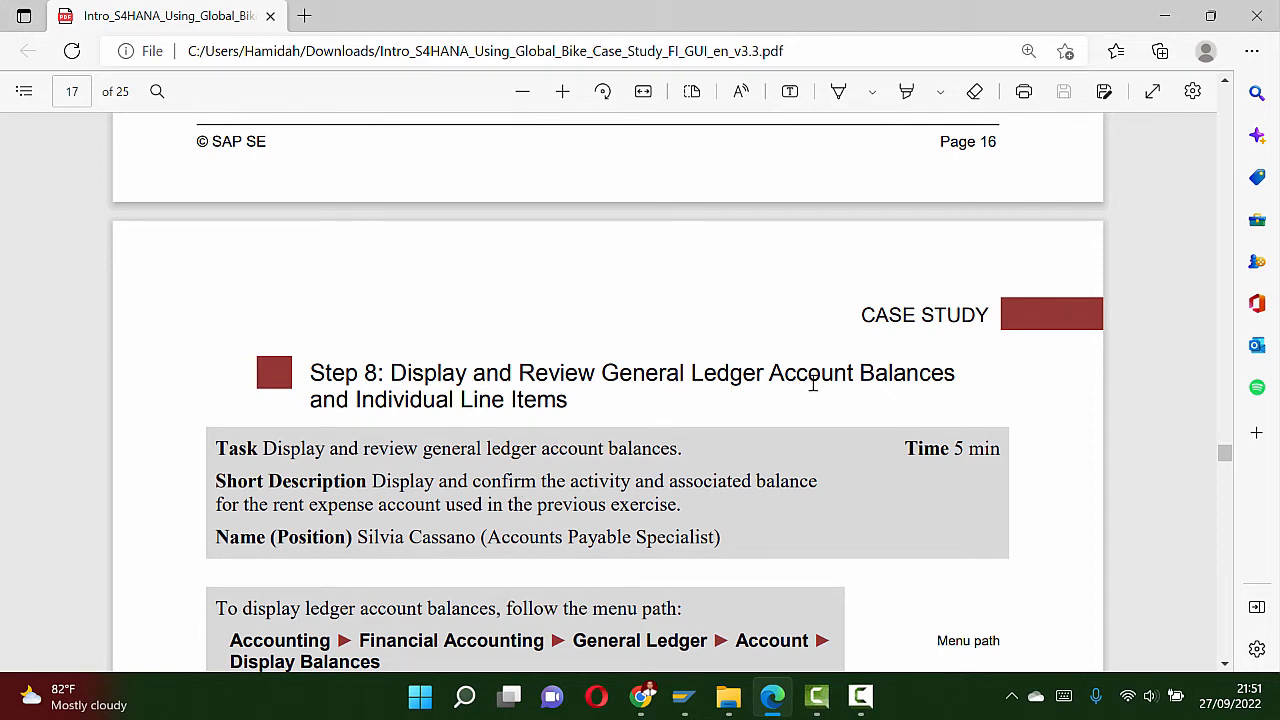
pyautogui.scroll(-3, 524, 448)
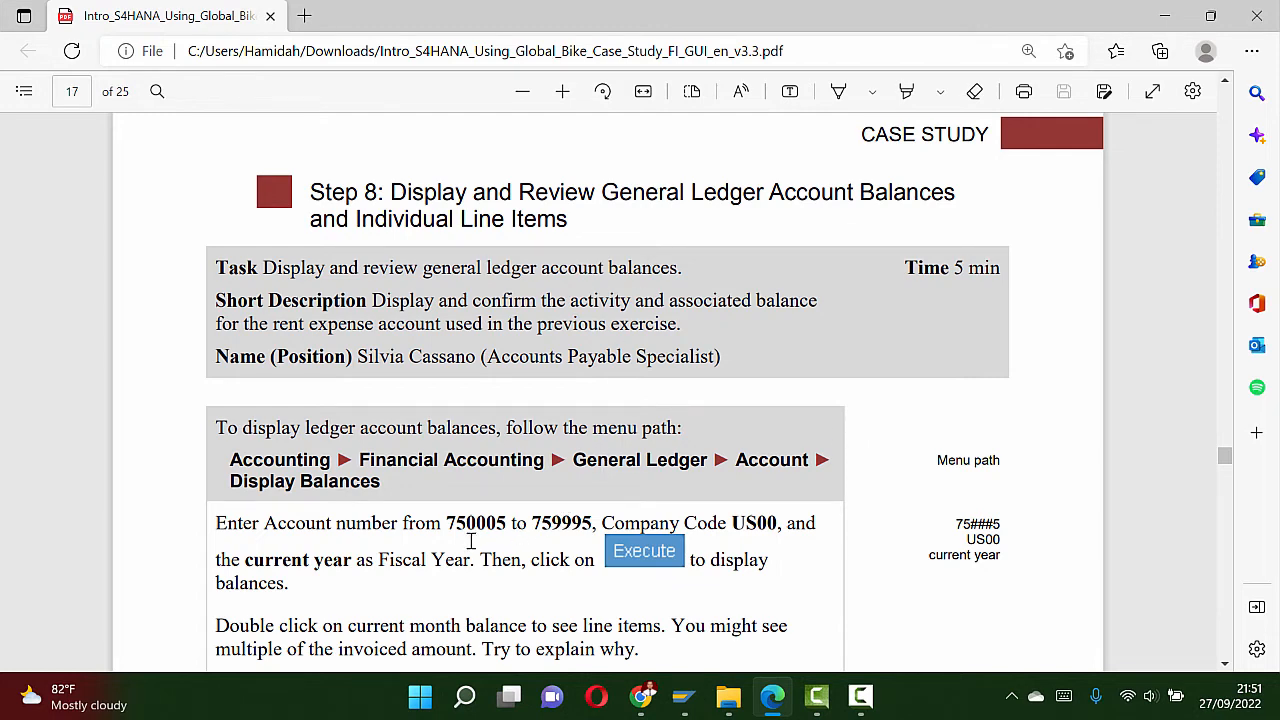
pyautogui.scroll(-1, 475, 525)
pyautogui.scroll(1, 489, 480)
pyautogui.scroll(-3, 558, 387)
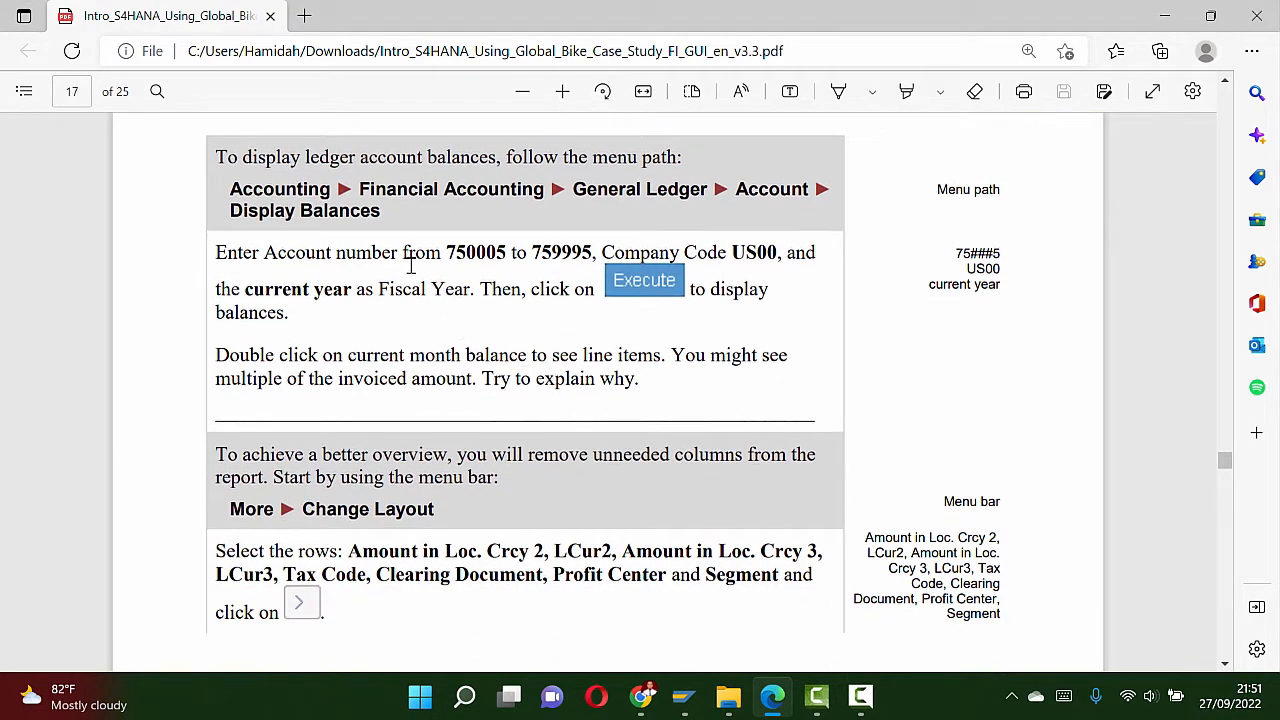
pyautogui.scroll(2, 408, 268)
pyautogui.scroll(-1, 405, 368)
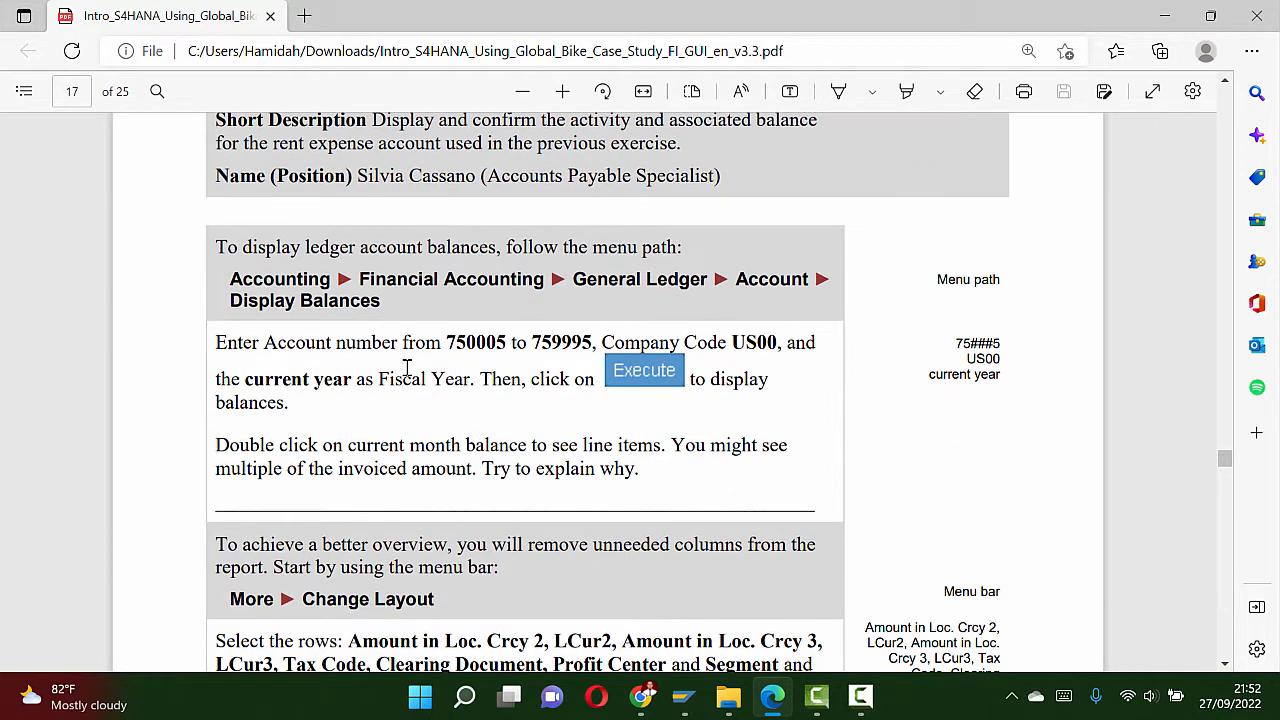
pyautogui.scroll(-1, 408, 370)
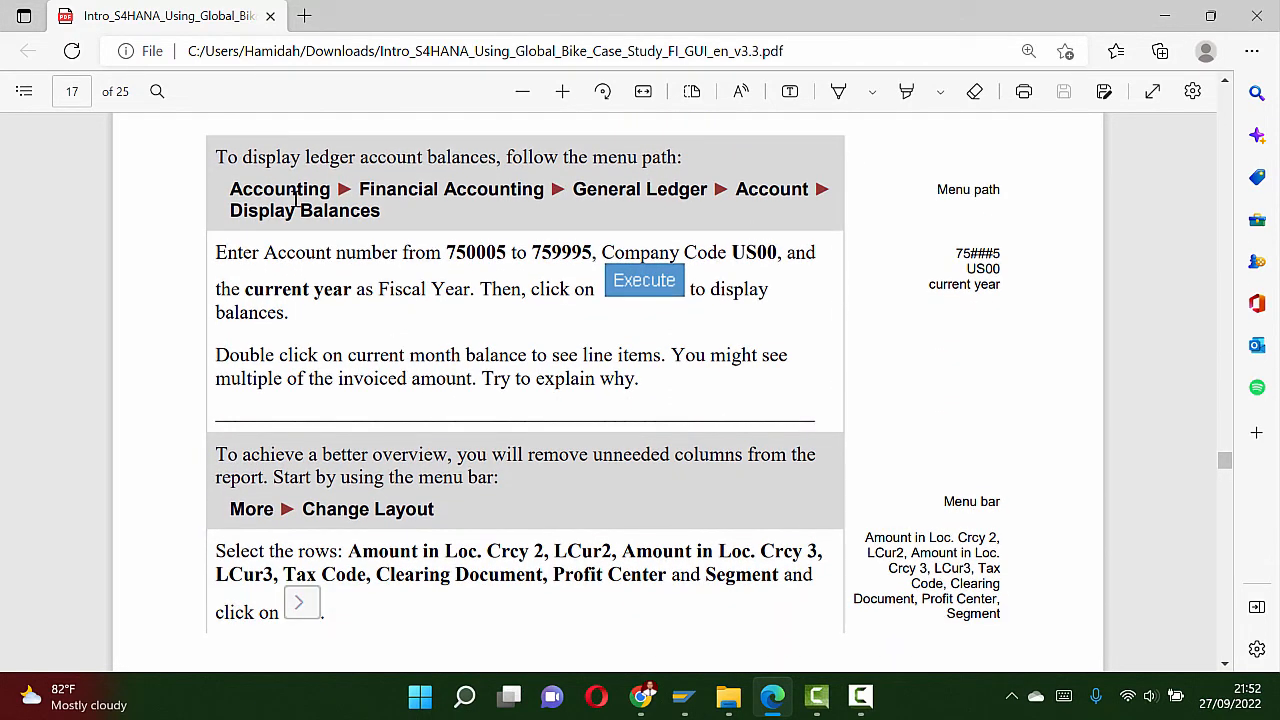
# Step: Switch to SAP and exit vendor invoice entry for company code US00, confirming that unsaved data will be lost
pyautogui.hotkey('alt', 'Tab')
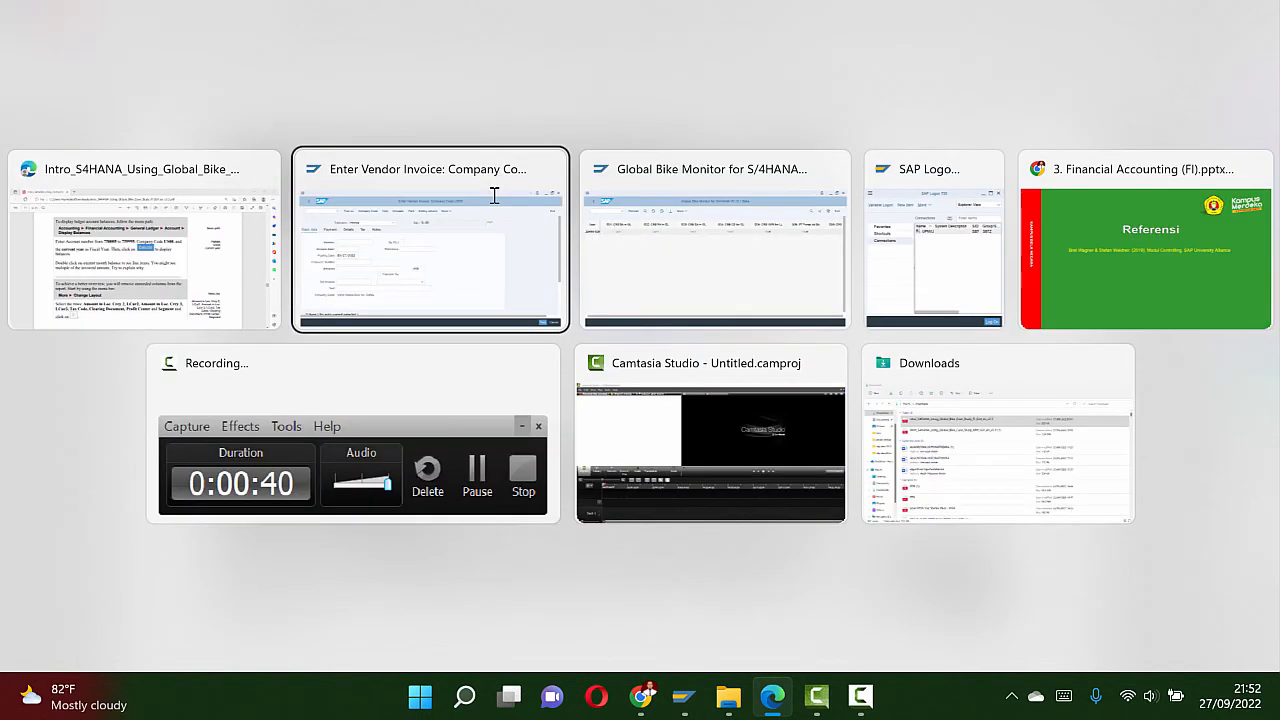
pyautogui.click(506, 197)
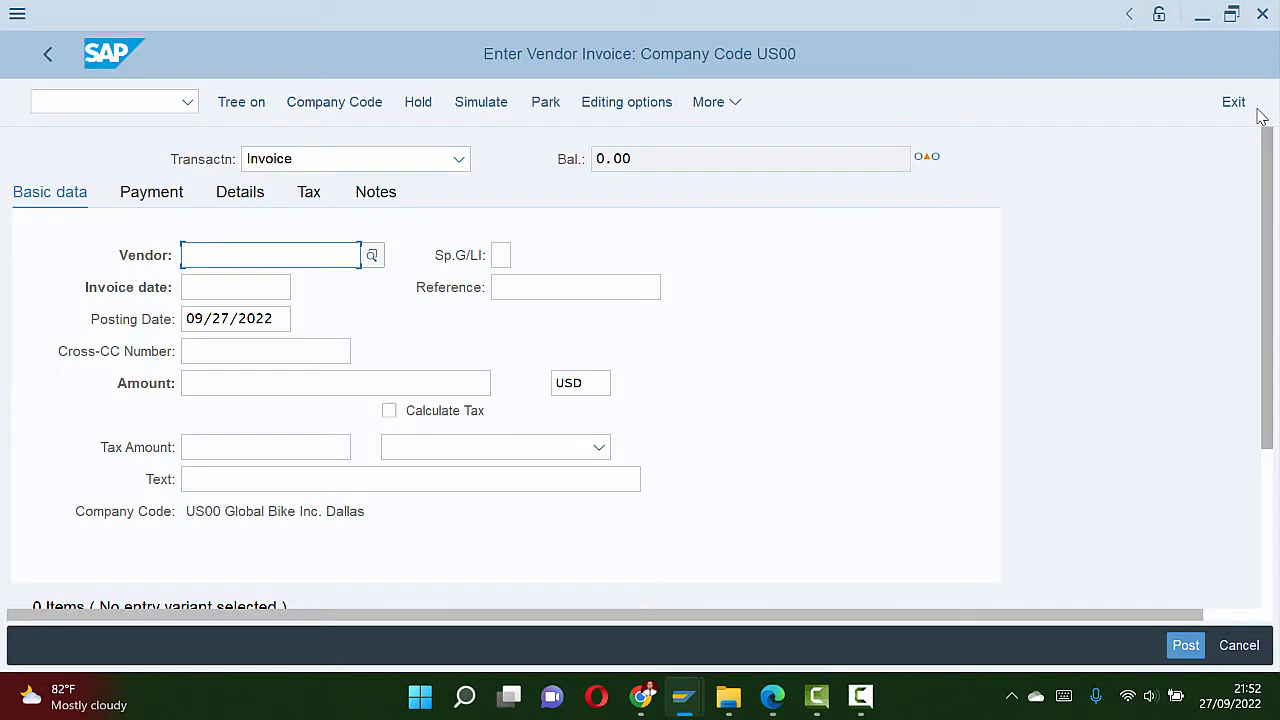
pyautogui.click(1205, 110)
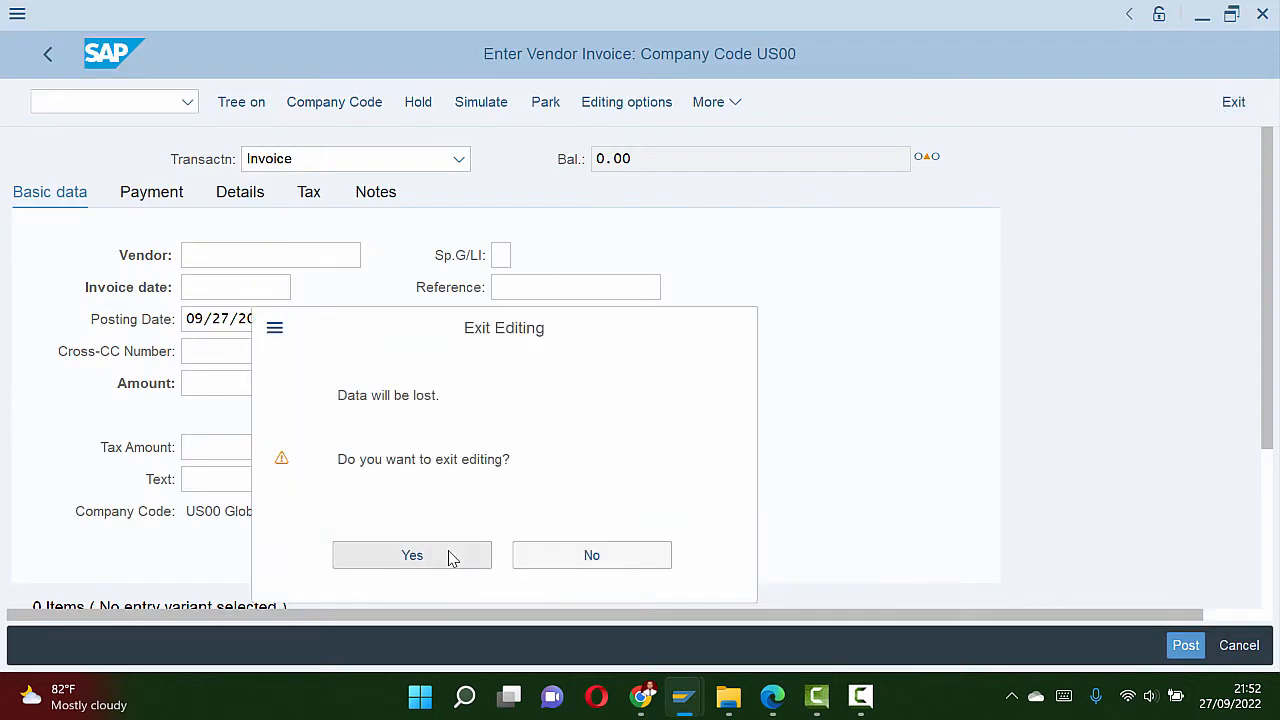
pyautogui.click(450, 557)
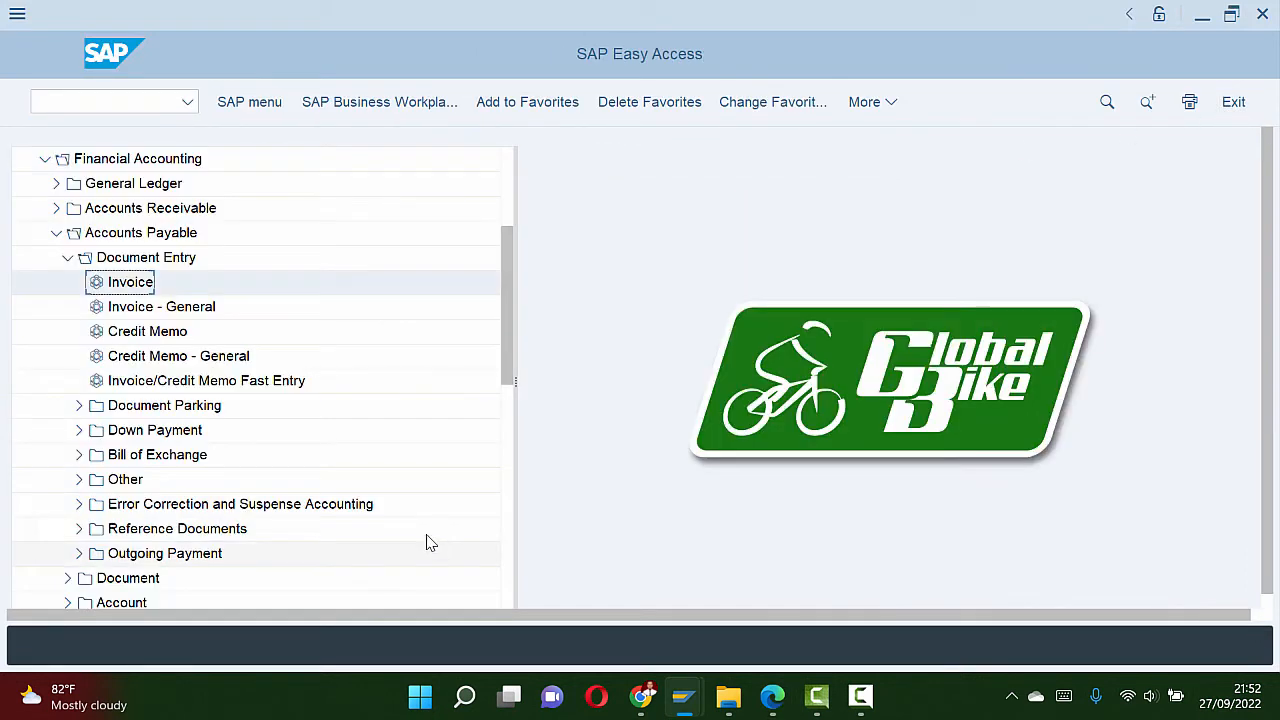
# Step: Collapse the Accounts Payable folders and open the Display Balances (New) transaction for general ledger accounts
pyautogui.click(64, 257)
pyautogui.click(56, 232)
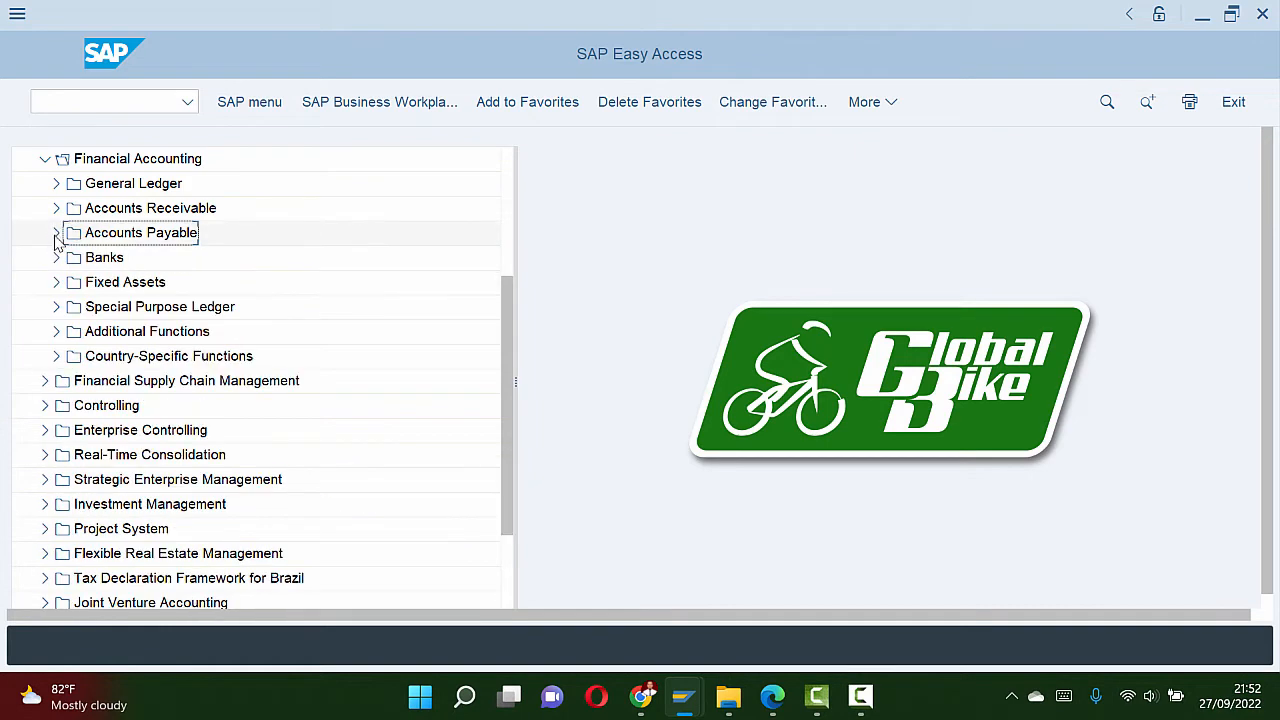
pyautogui.click(56, 184)
pyautogui.hotkey('alt', 'Tab')
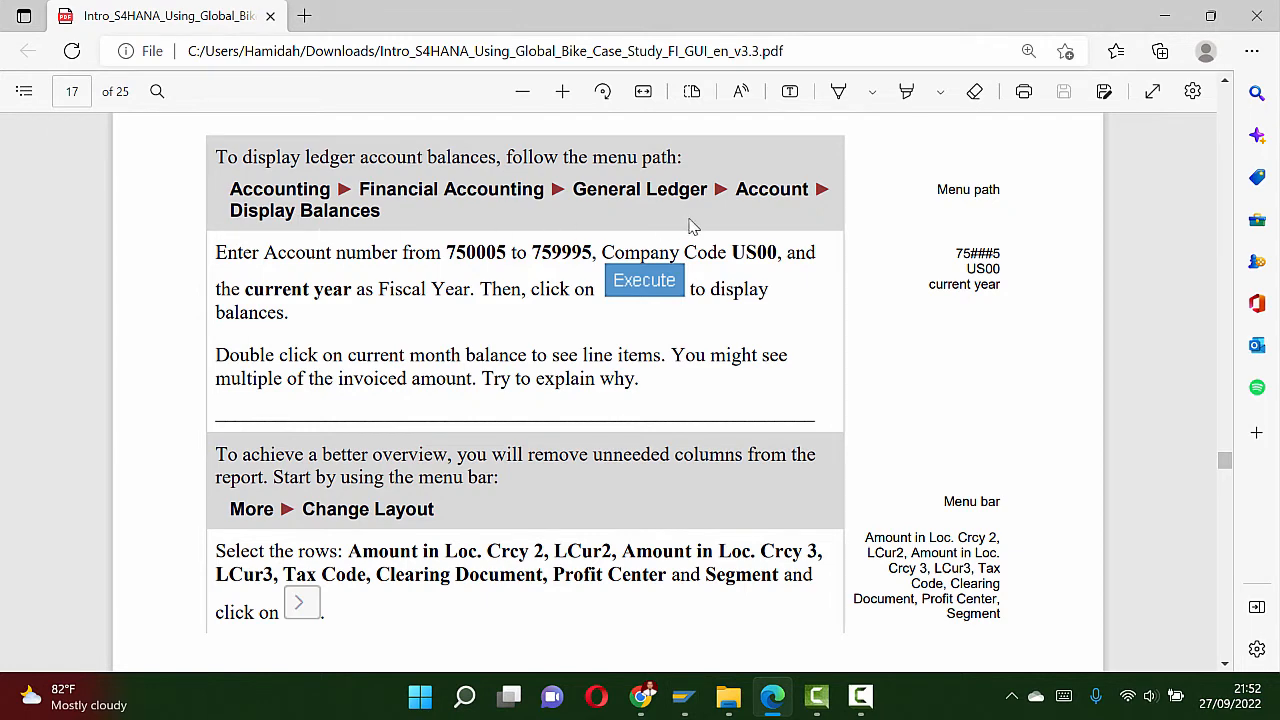
pyautogui.hotkey('alt', 'Tab')
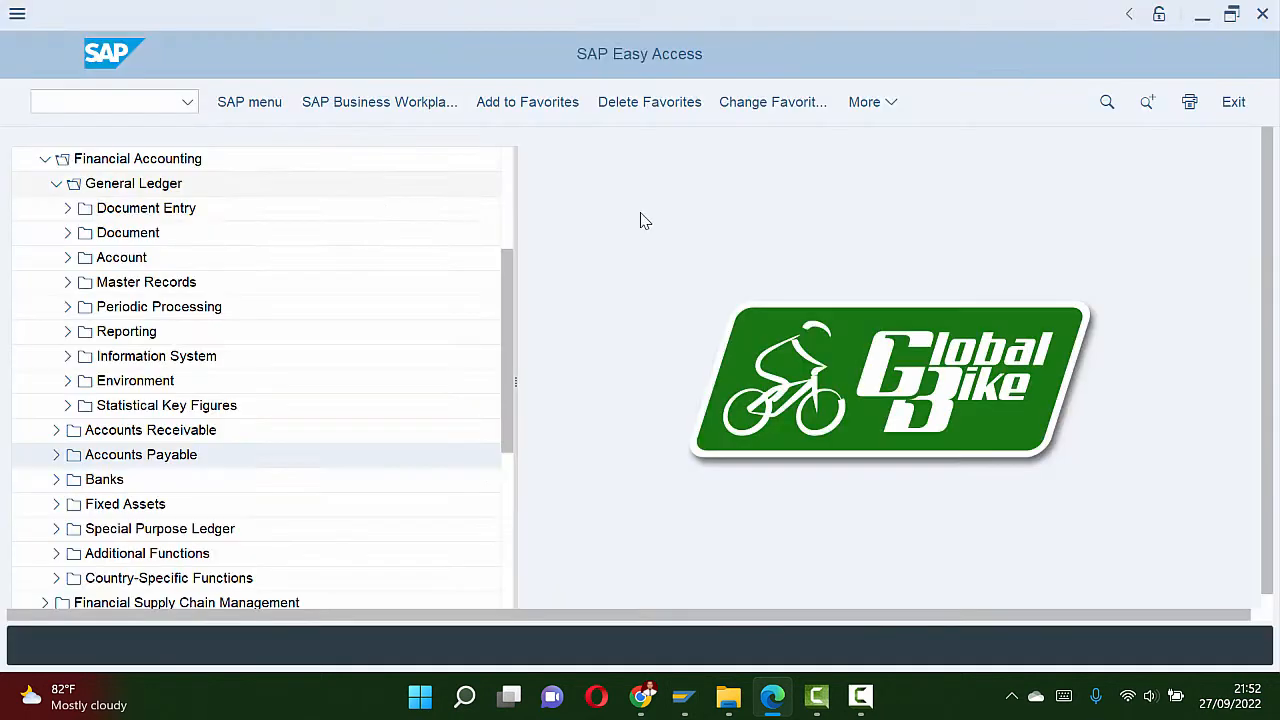
pyautogui.click(68, 257)
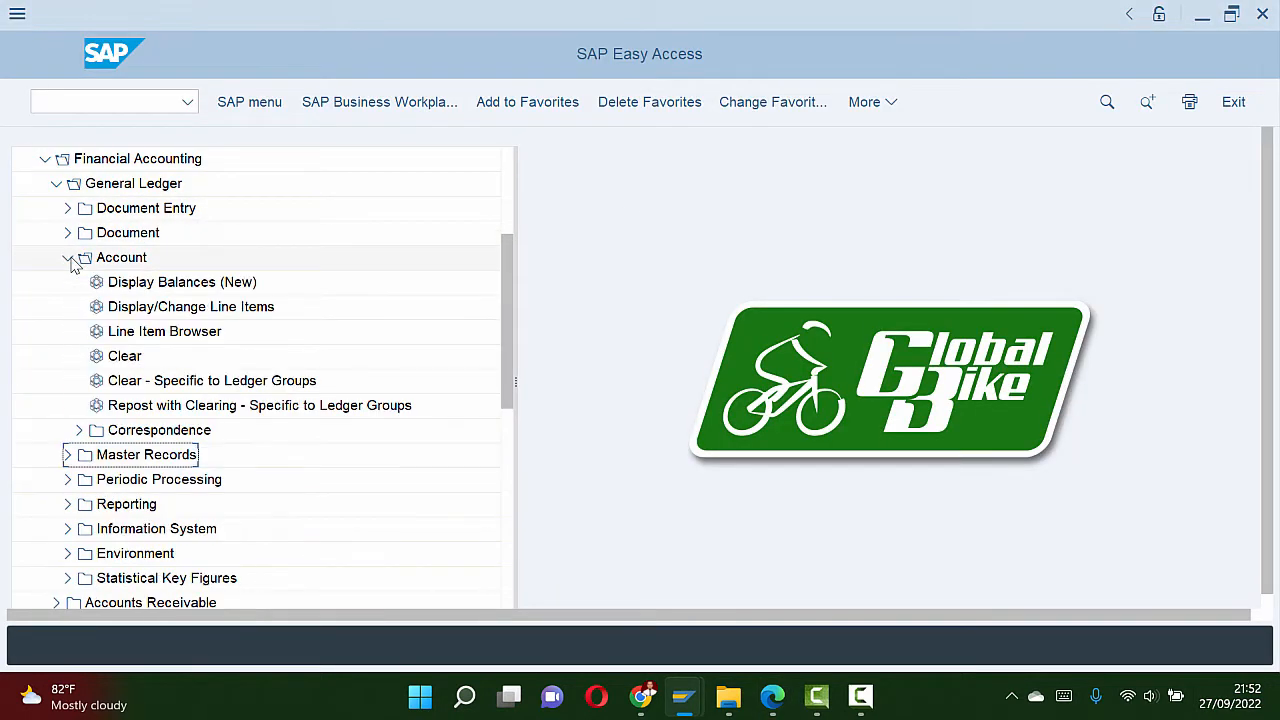
pyautogui.doubleClick(164, 289)
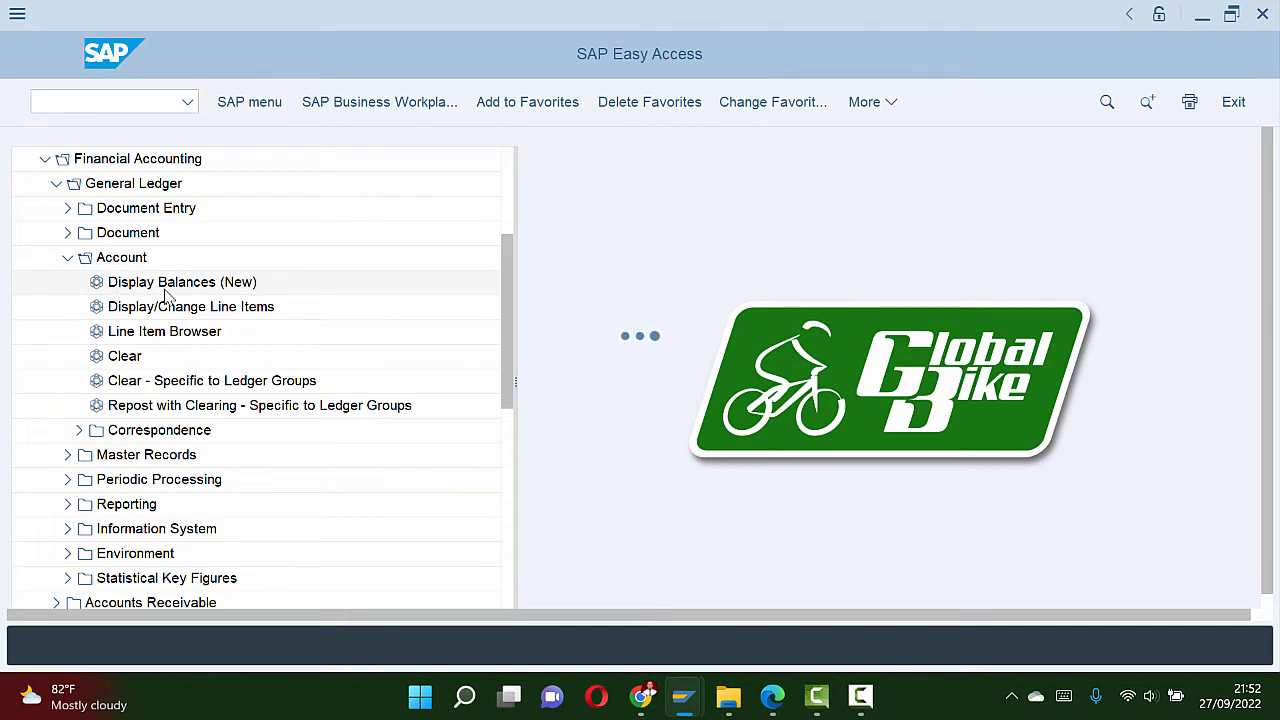
# Step: Enter the G/L account number range from 750005 to 759995, following the case study PDF
pyautogui.hotkey('alt', 'Tab')
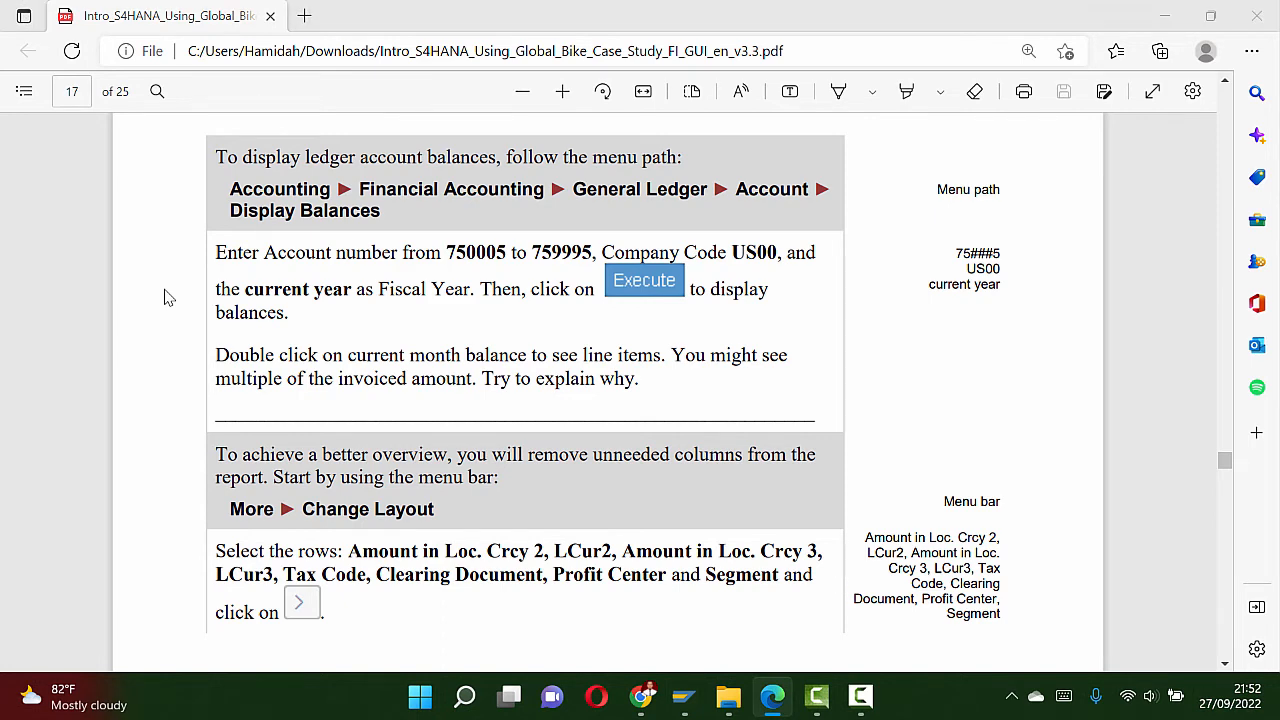
pyautogui.hotkey('alt', 'Tab')
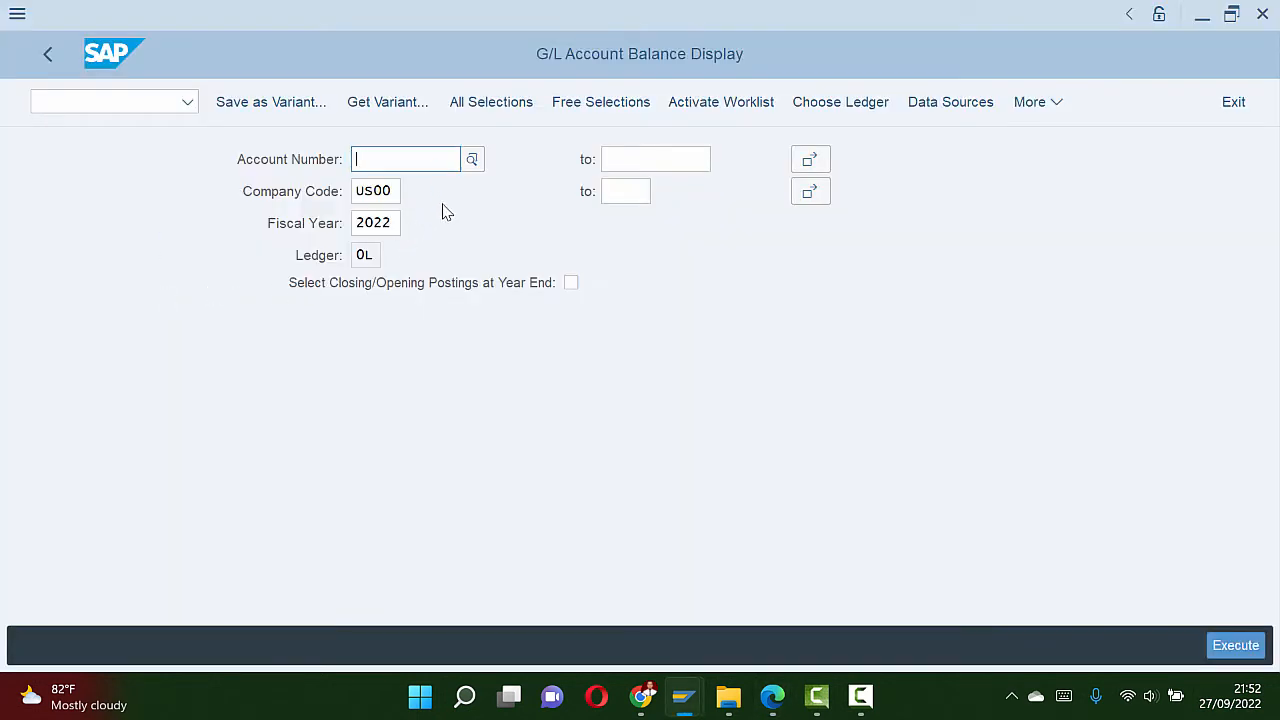
pyautogui.hotkey('alt', 'Tab')
pyautogui.hotkey('alt', 'Tab')
pyautogui.write('750005')
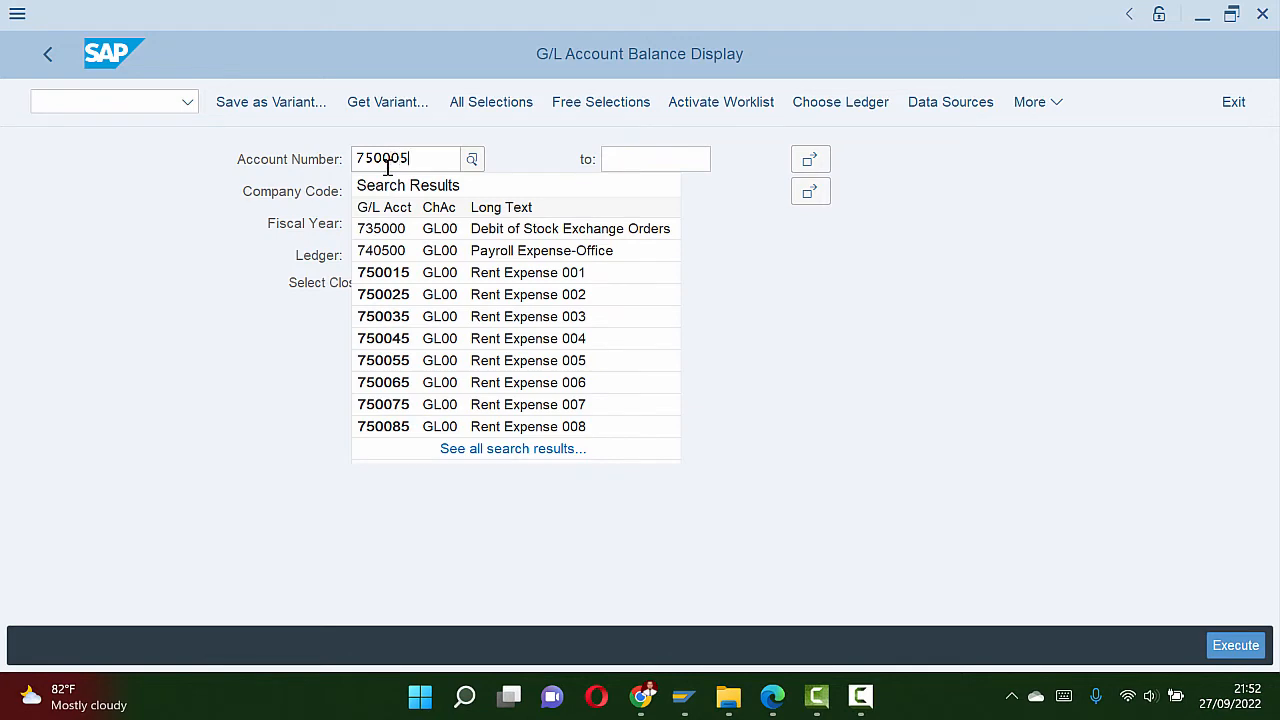
pyautogui.press('Tab')
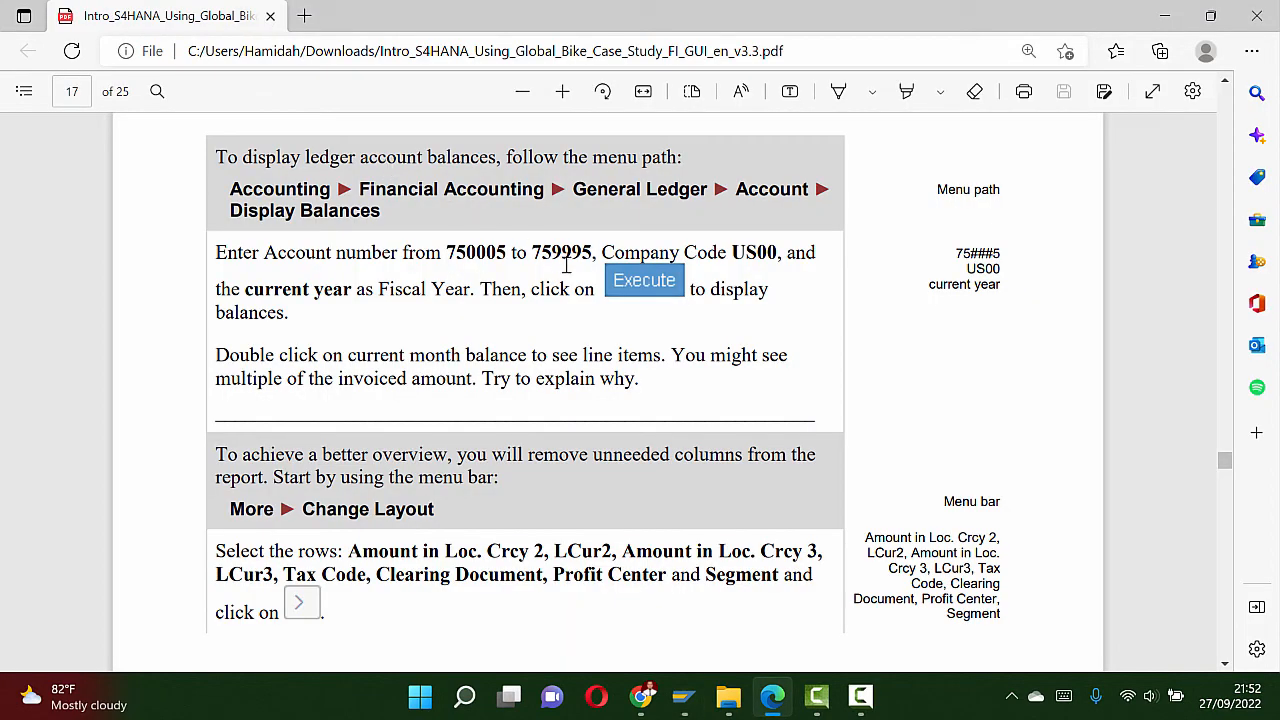
pyautogui.hotkey('alt', 'Tab')
pyautogui.press('Tab')
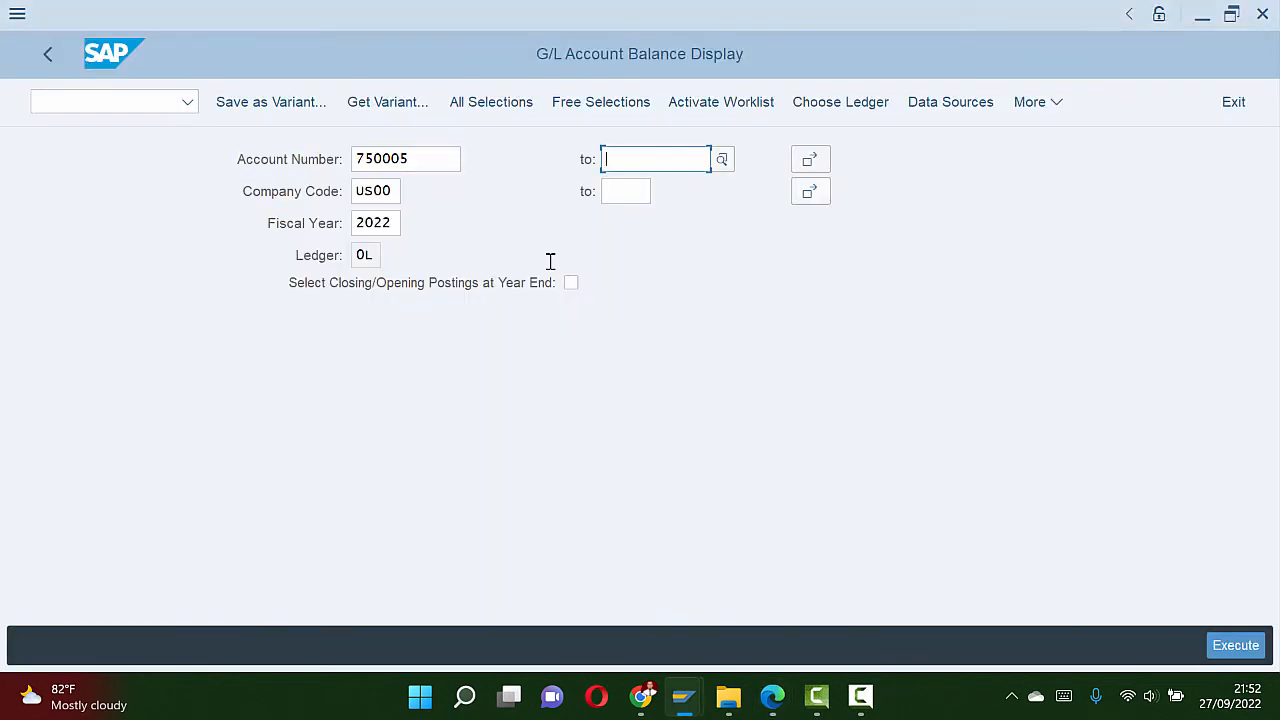
pyautogui.write('759')
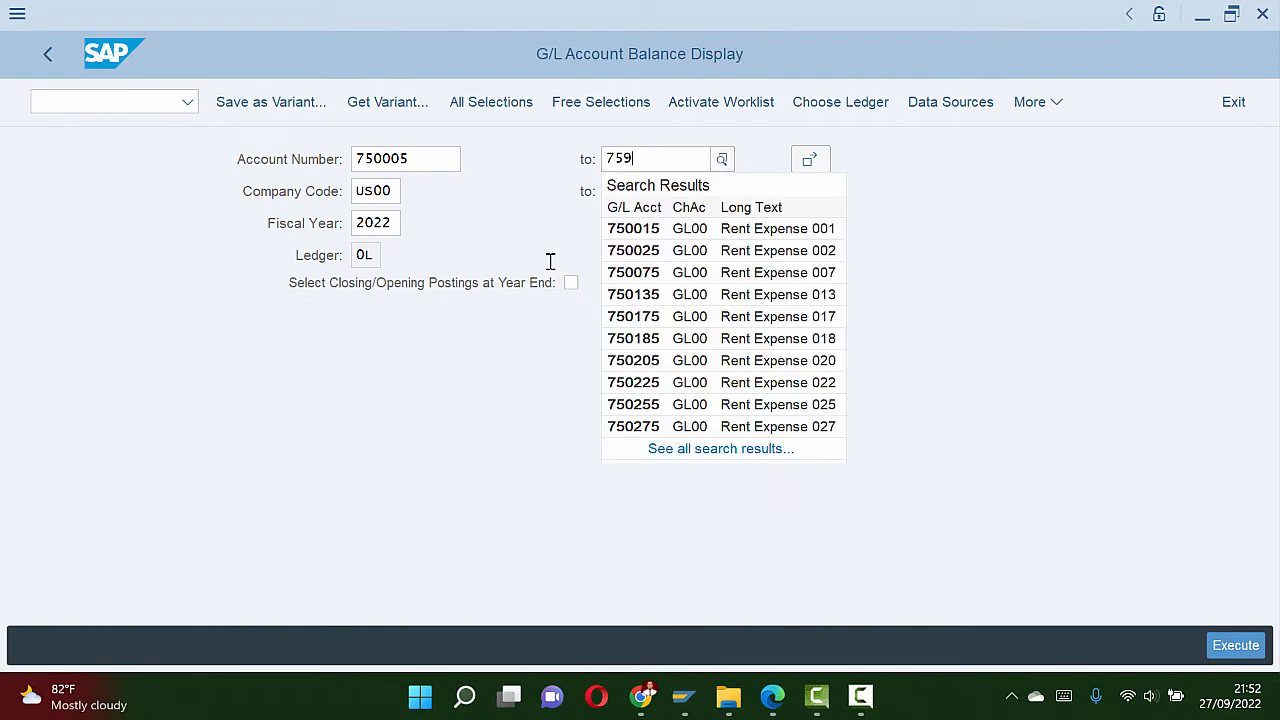
pyautogui.write('995')
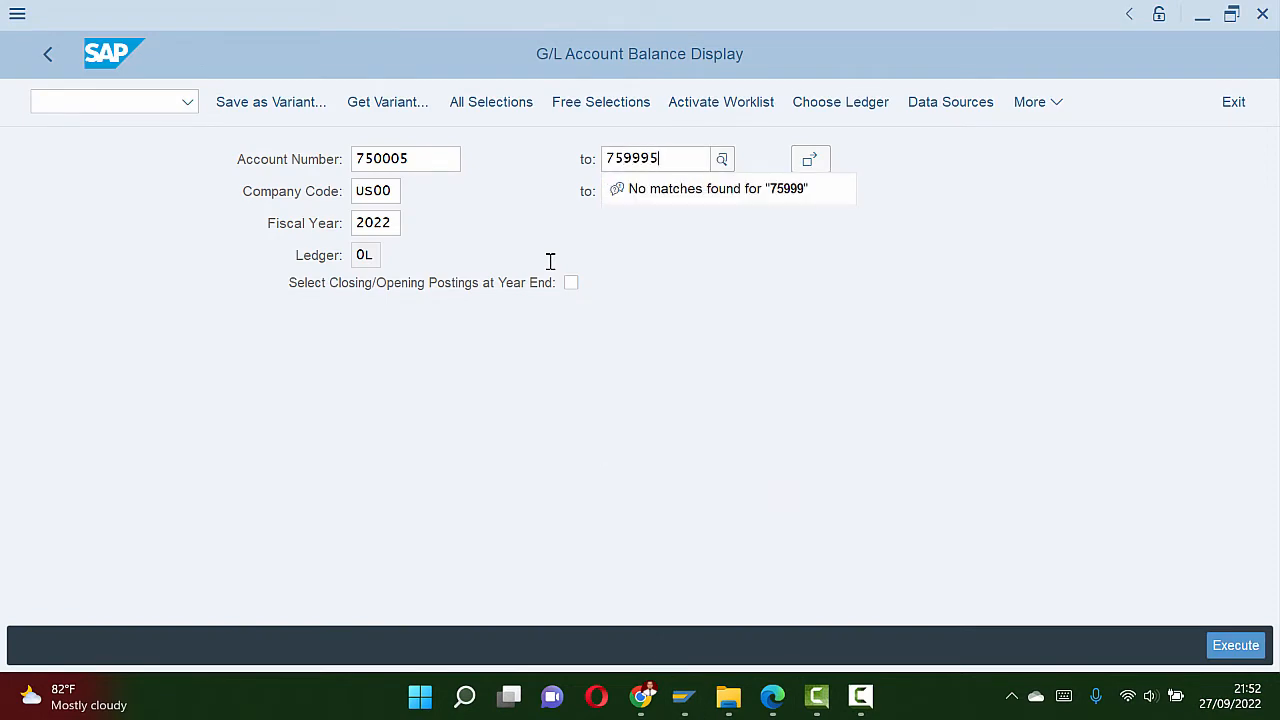
# Step: Check the selection criteria against the case study PDF and execute the balance display for company code US00, fiscal year 2022
pyautogui.hotkey('alt', 'Tab')
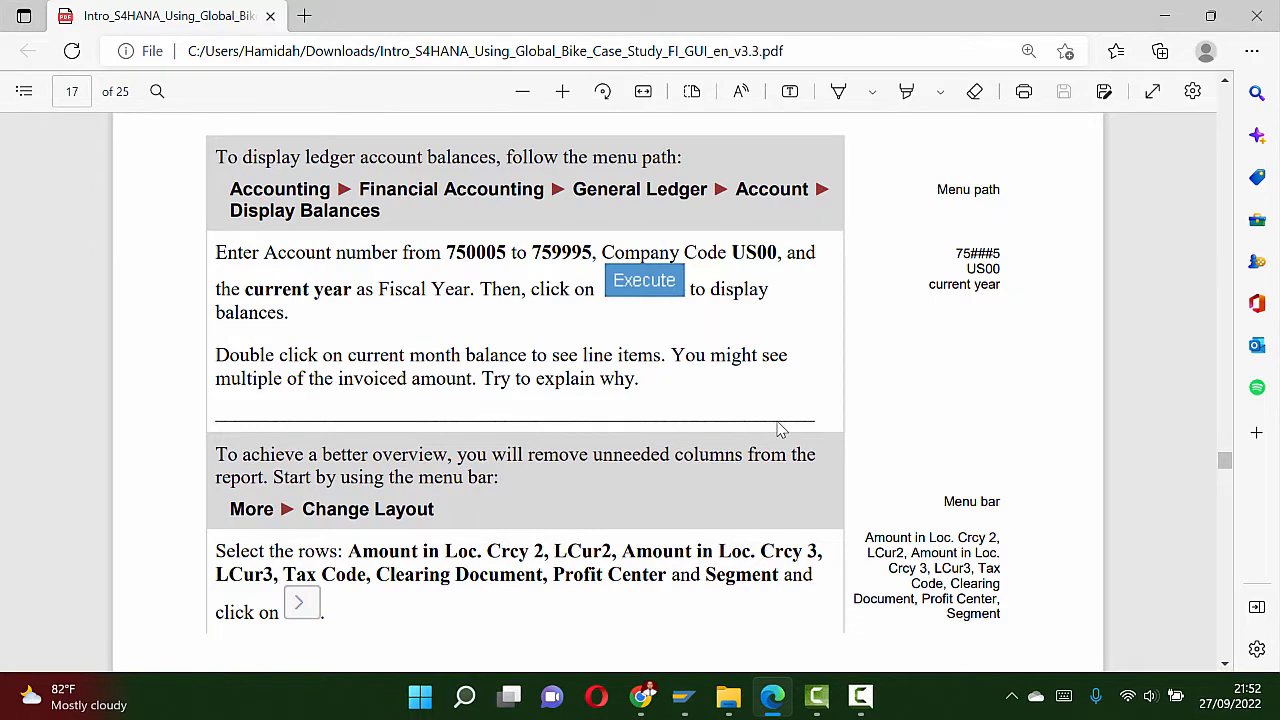
pyautogui.hotkey('alt', 'Tab')
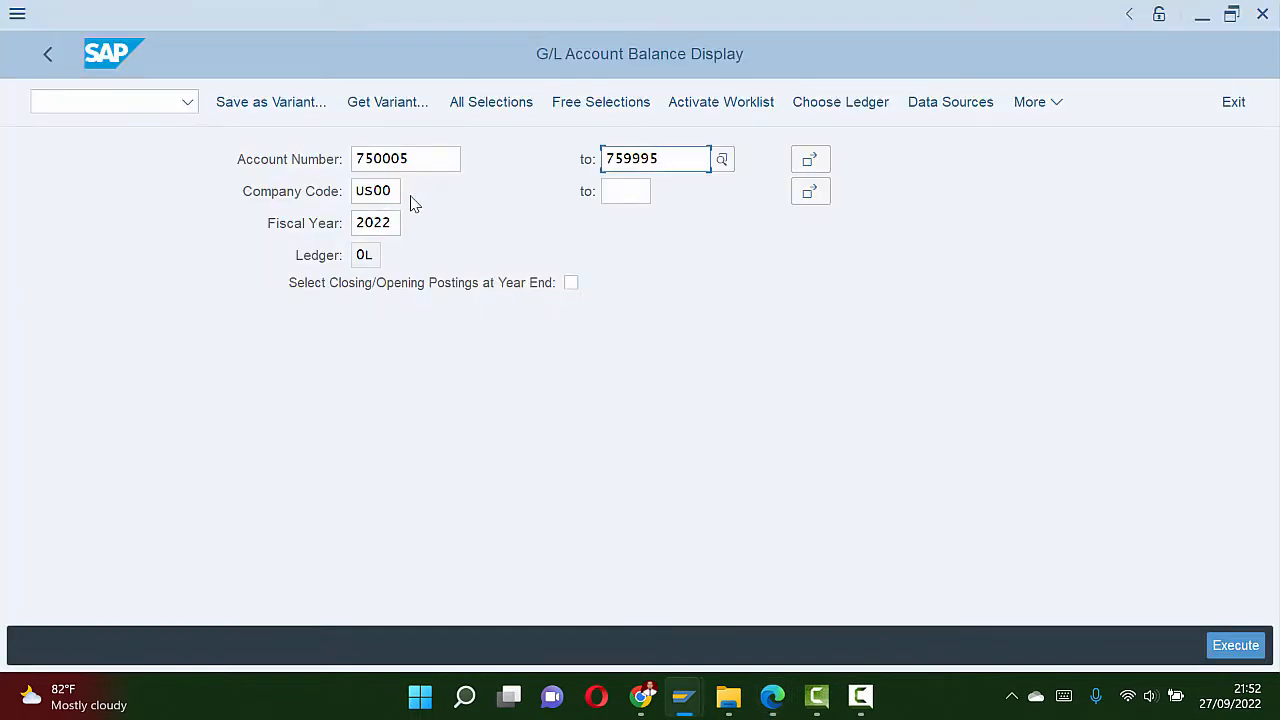
pyautogui.hotkey('alt', 'Tab')
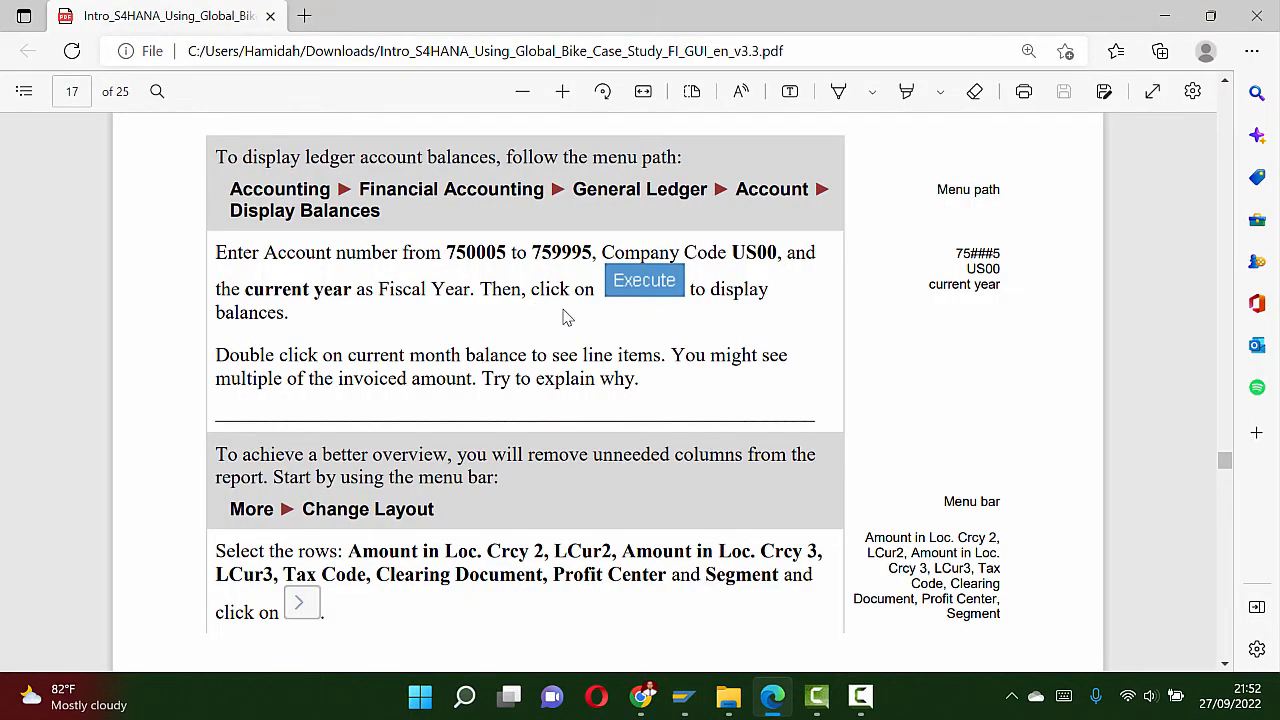
pyautogui.hotkey('alt', 'Tab')
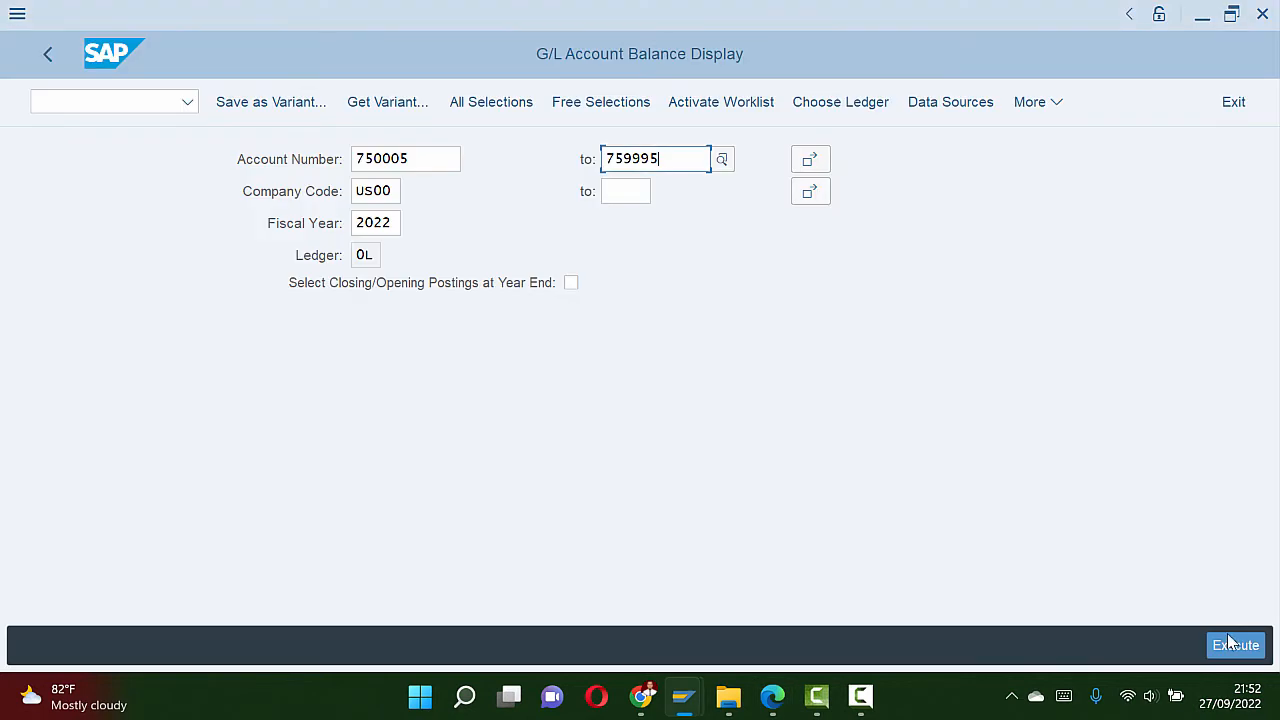
pyautogui.hotkey('alt', 'Tab')
pyautogui.hotkey('alt', 'Tab')
pyautogui.click(1235, 645)
# Step: Review the line item and Change Layout instructions on page 17 of the case study PDF and return to SAP
pyautogui.hotkey('alt', 'Tab')
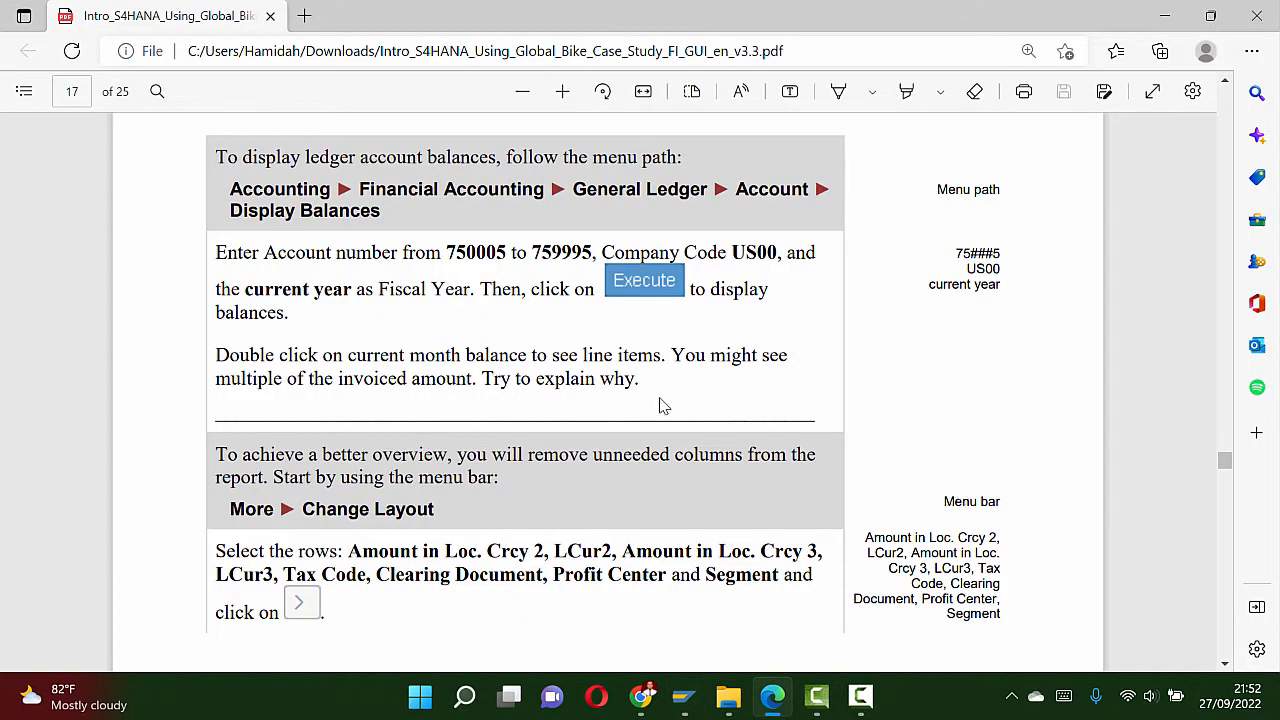
pyautogui.scroll(-2, 660, 406)
pyautogui.scroll(-1, 660, 406)
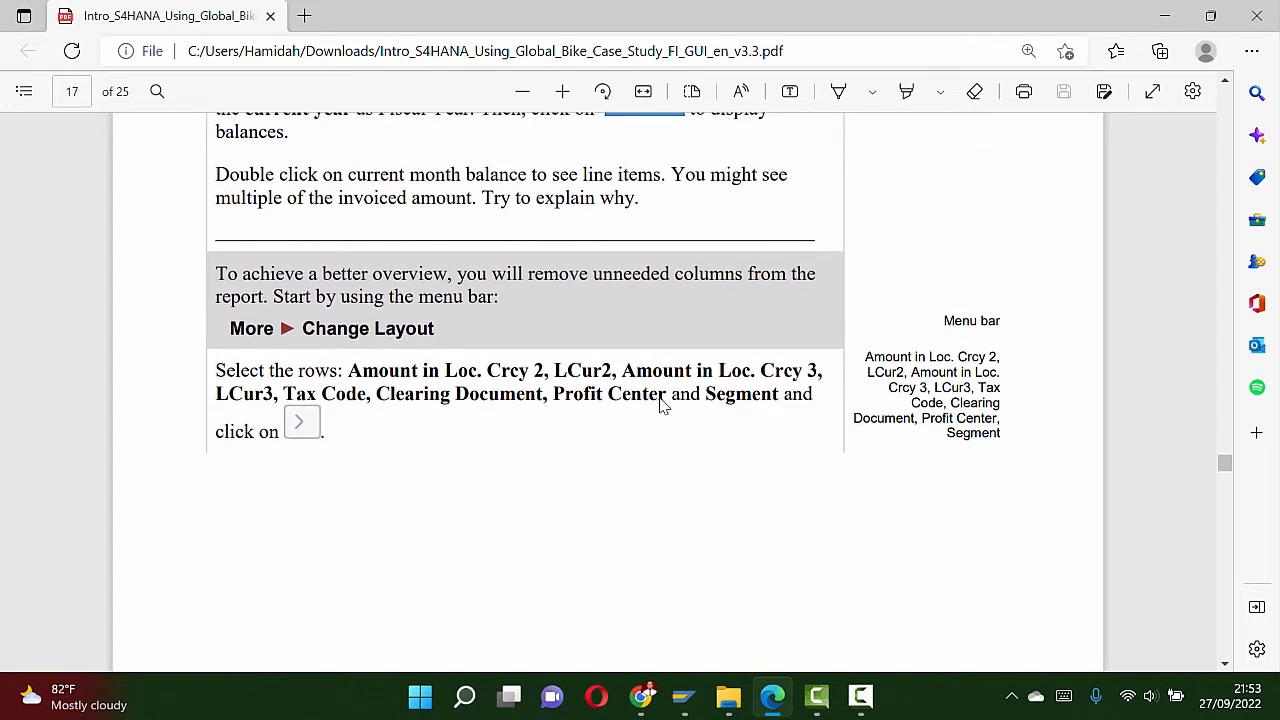
pyautogui.hotkey('alt', 'Tab')
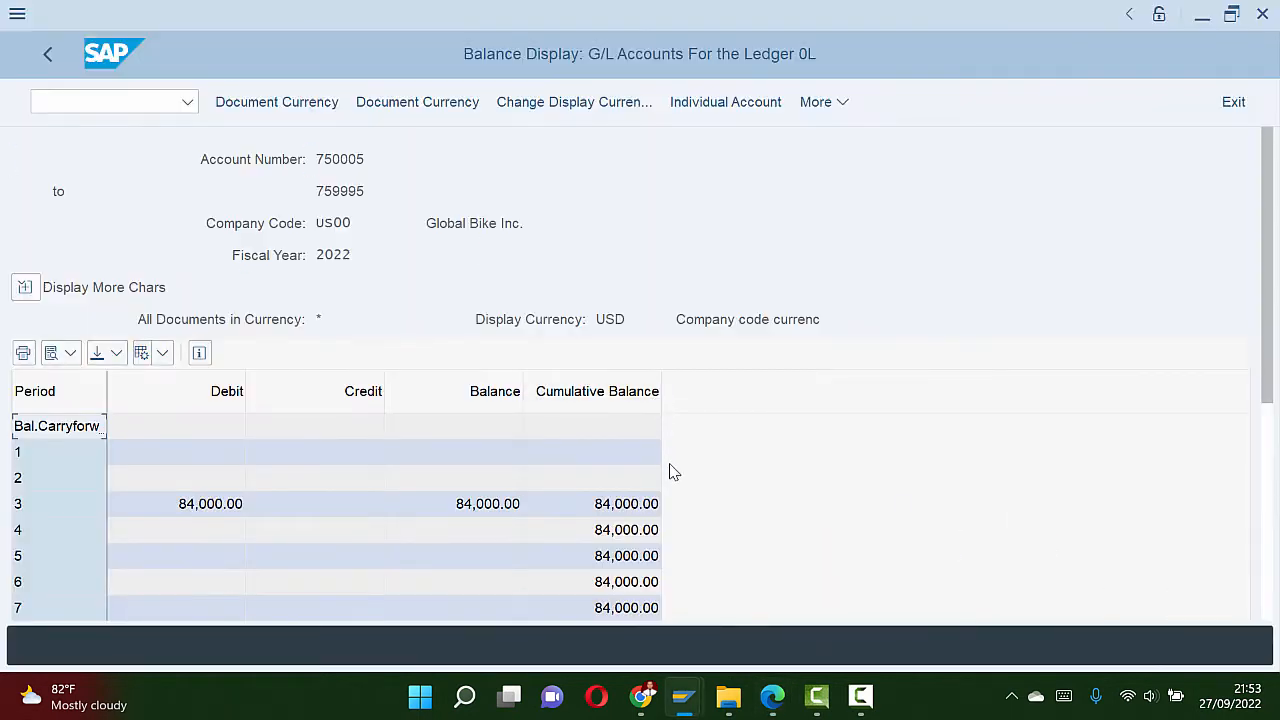
# Step: Examine the debit, balance and cumulative balance by period for the selected accounts, focusing on period 9
pyautogui.moveTo(1266, 289); pyautogui.dragTo(1210, 419)
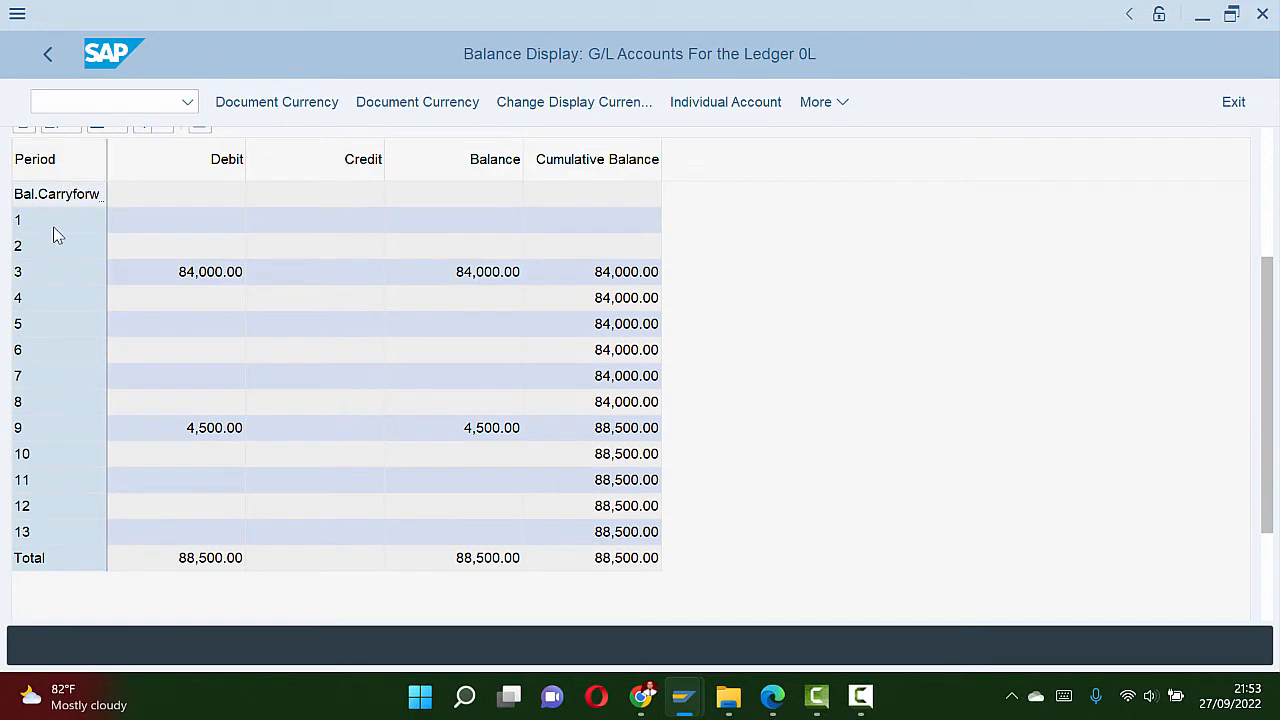
pyautogui.click(36, 250)
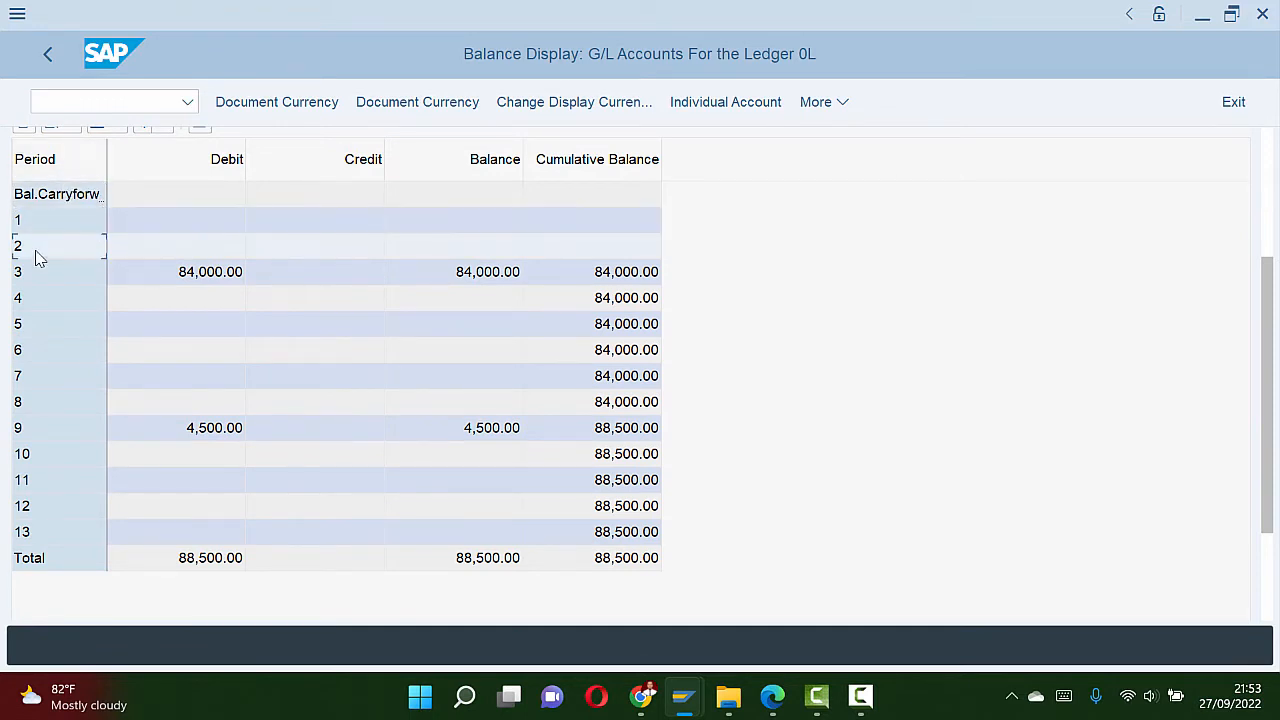
pyautogui.click(37, 272)
pyautogui.click(38, 298)
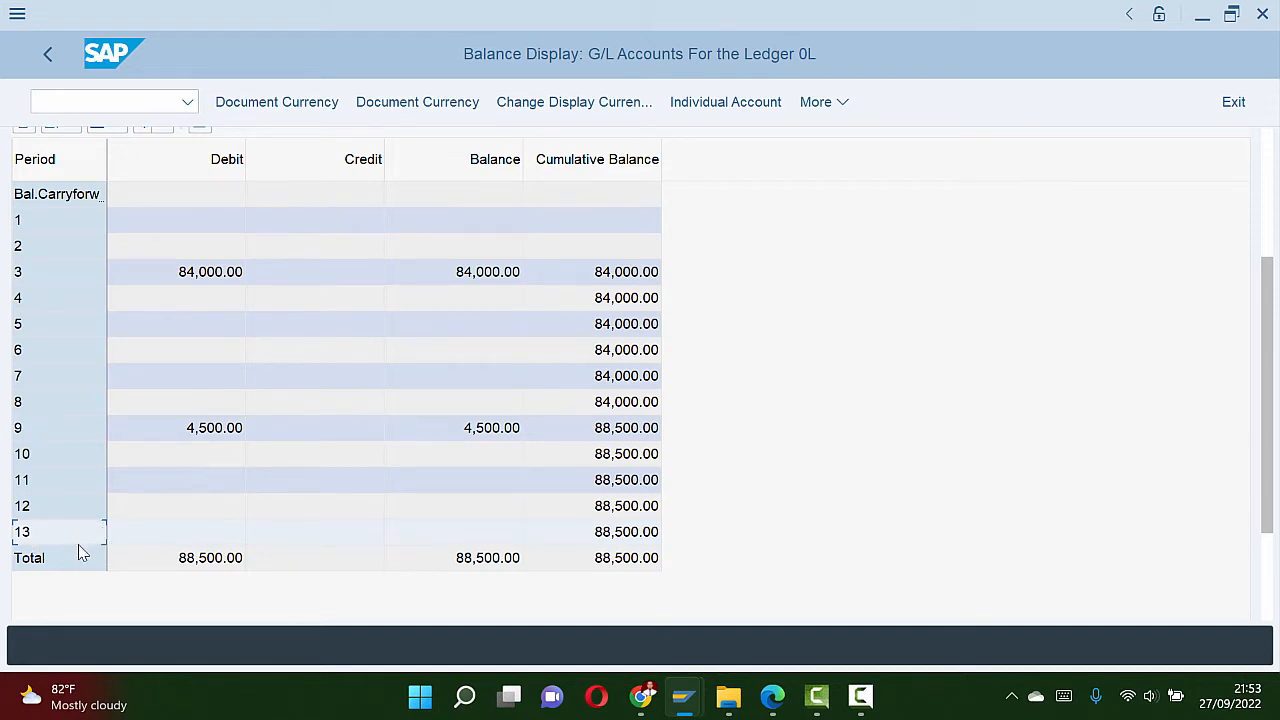
pyautogui.click(167, 436)
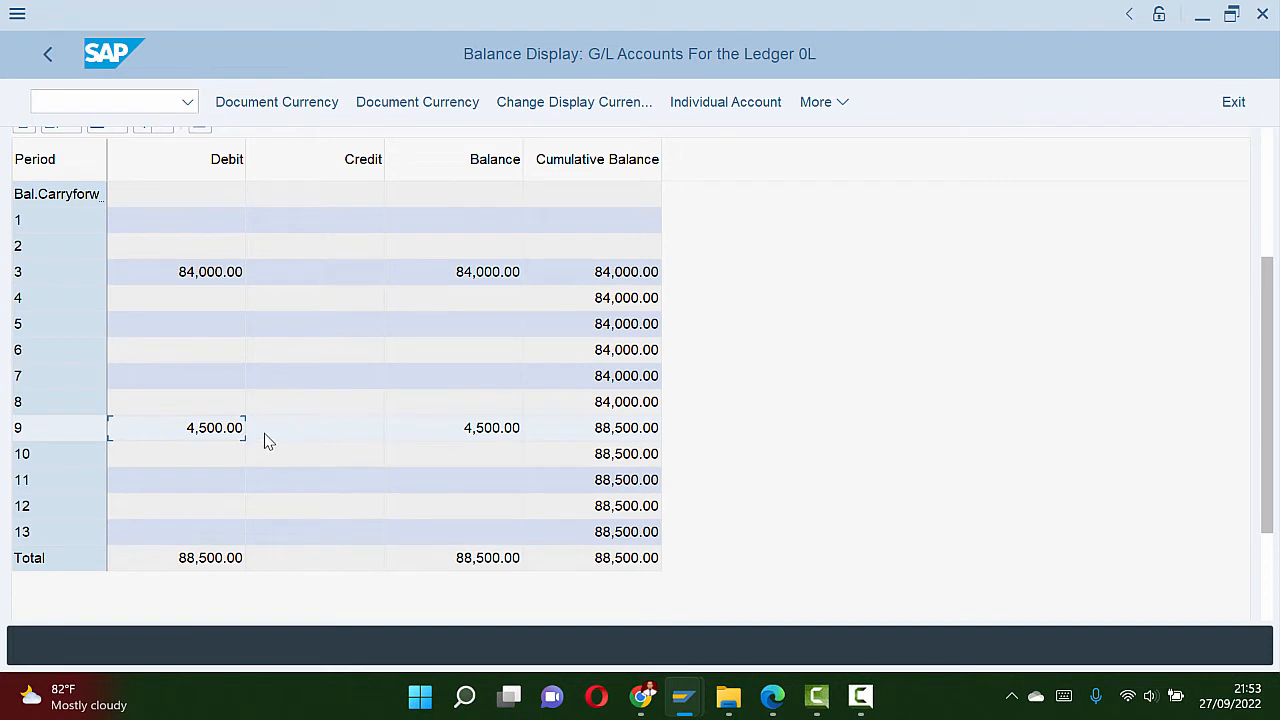
pyautogui.click(497, 440)
# Step: View the line items behind the period 9 debit, compare them with the case study instructions, and return to the balance display
pyautogui.doubleClick(229, 433)
pyautogui.hotkey('alt', 'Tab')
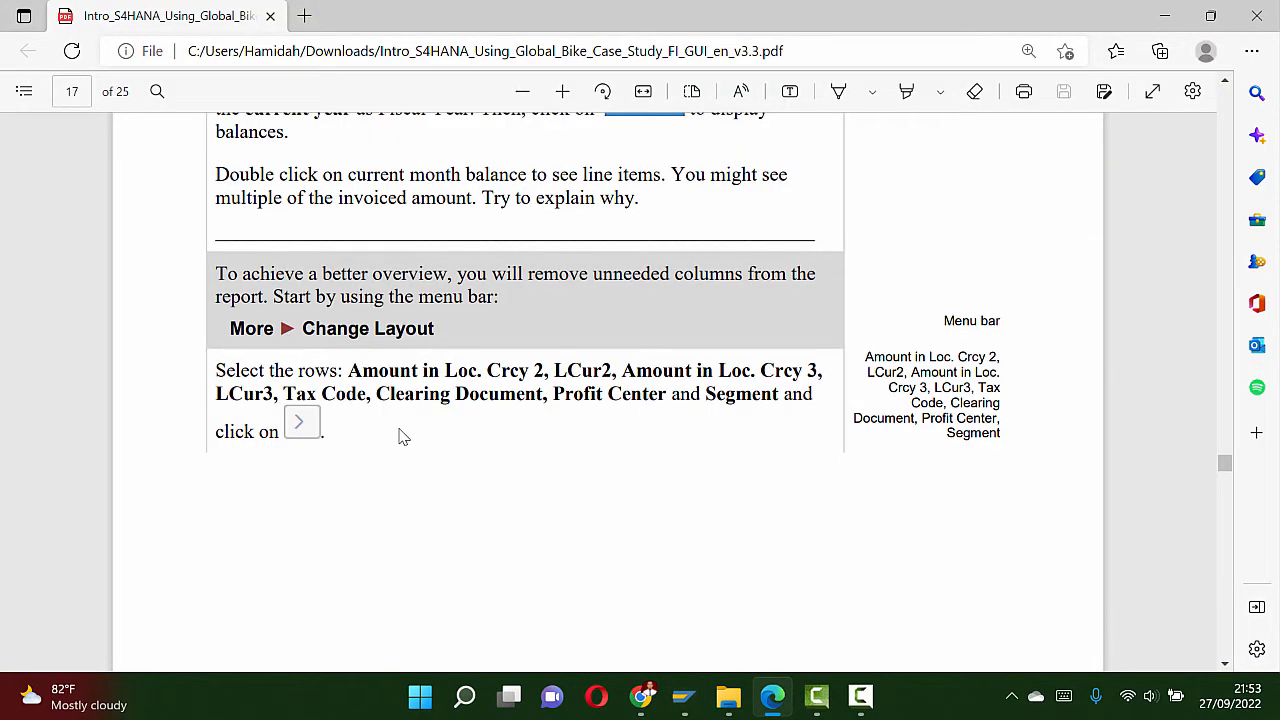
pyautogui.hotkey('alt', 'Tab')
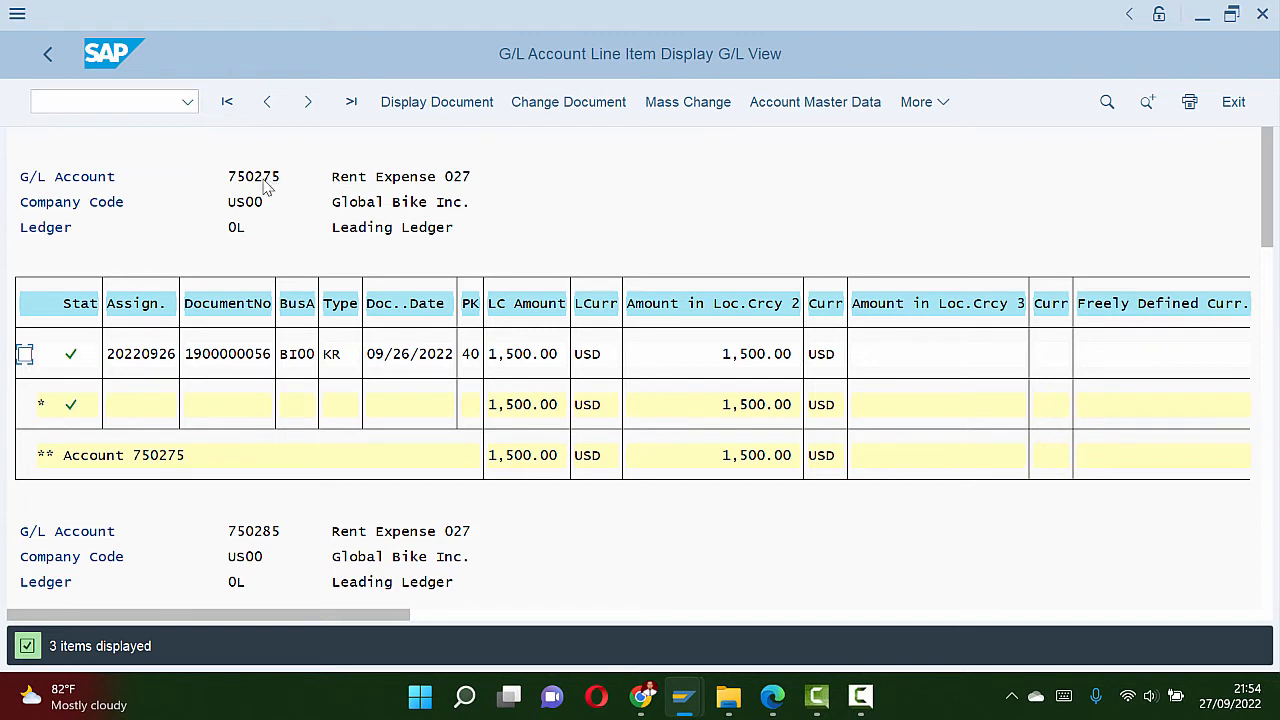
pyautogui.click(47, 54)
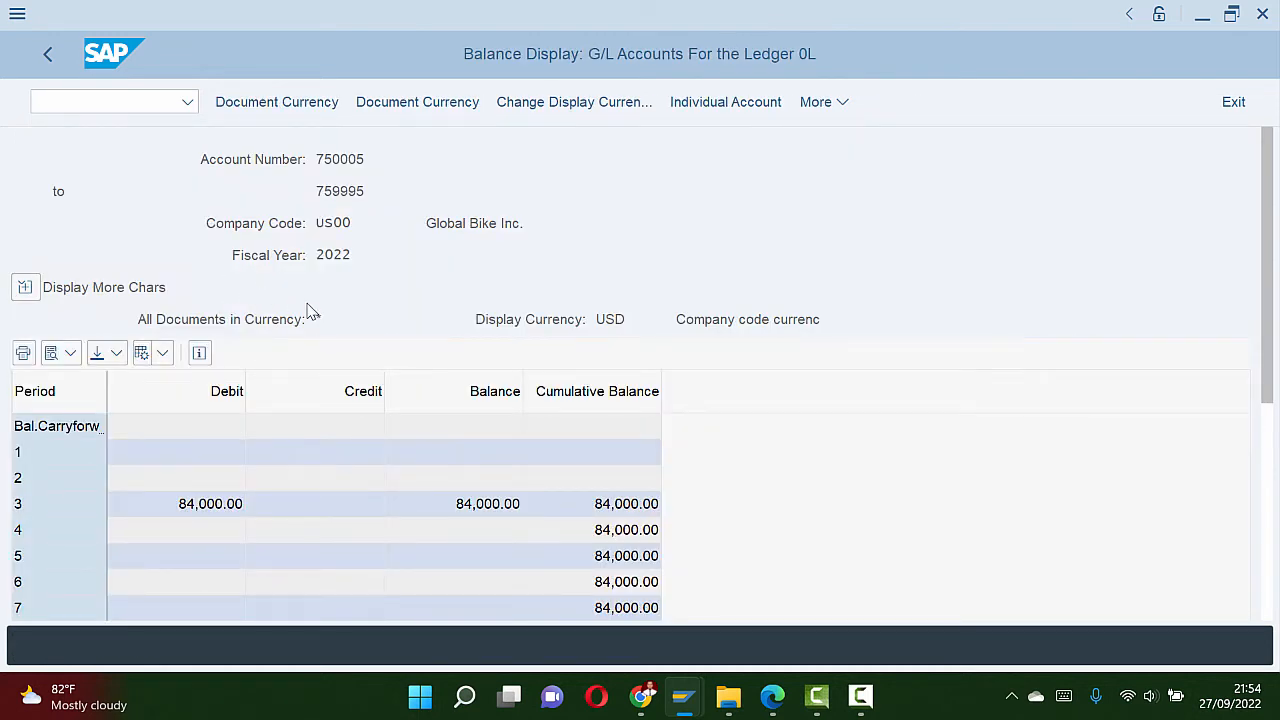
# Step: Reopen the line items behind the period 9 debit and review the rent expense accounts against the case study question
pyautogui.scroll(-1, 310, 313)
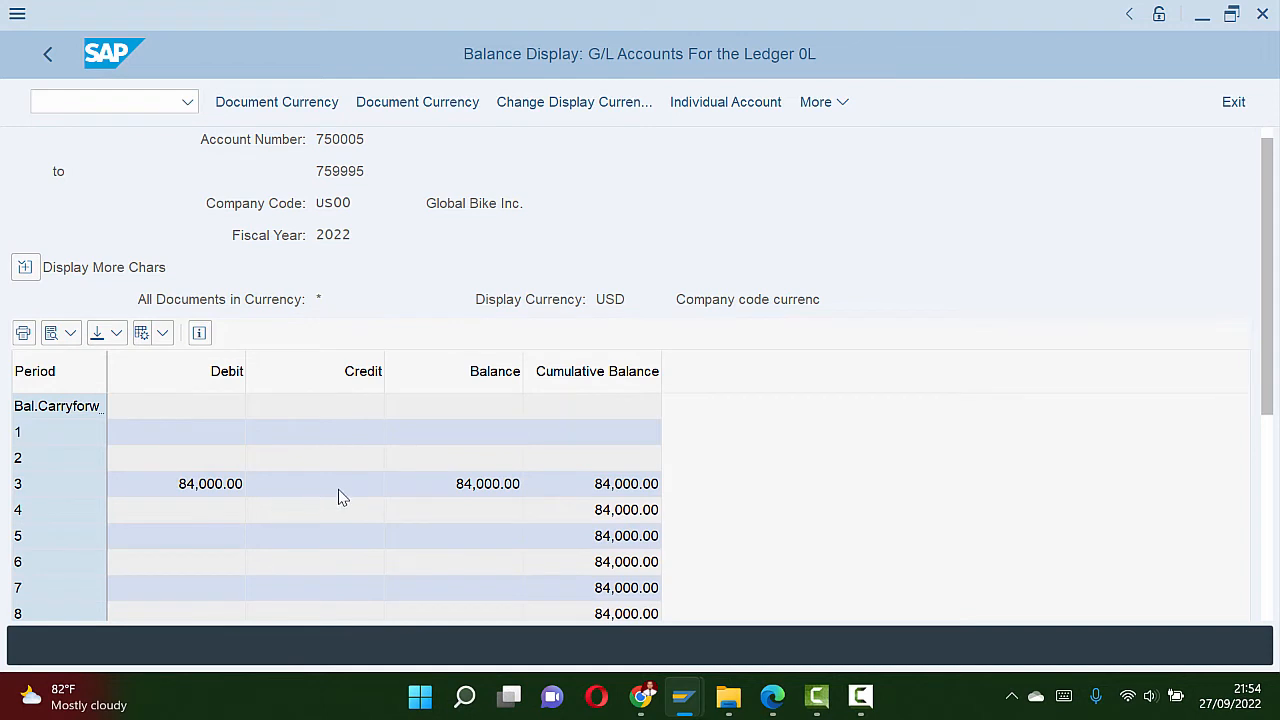
pyautogui.moveTo(1268, 306); pyautogui.dragTo(1265, 467)
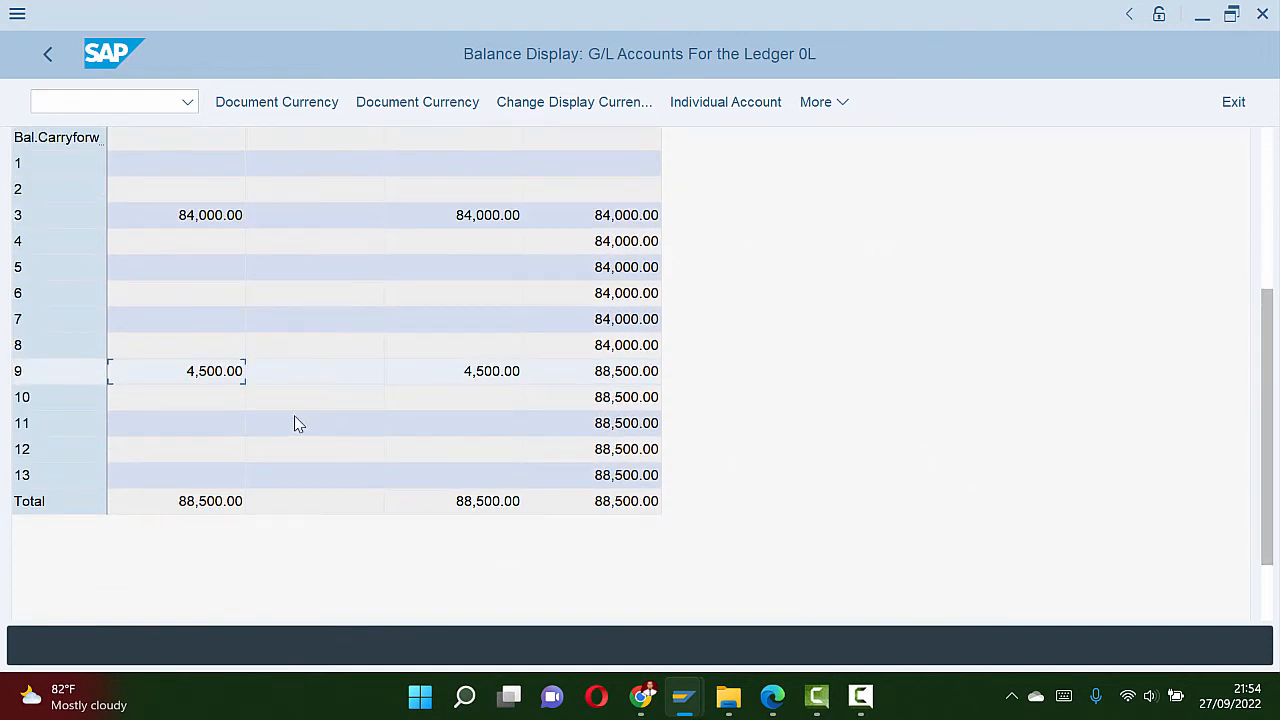
pyautogui.doubleClick(220, 378)
pyautogui.hotkey('alt', 'Tab')
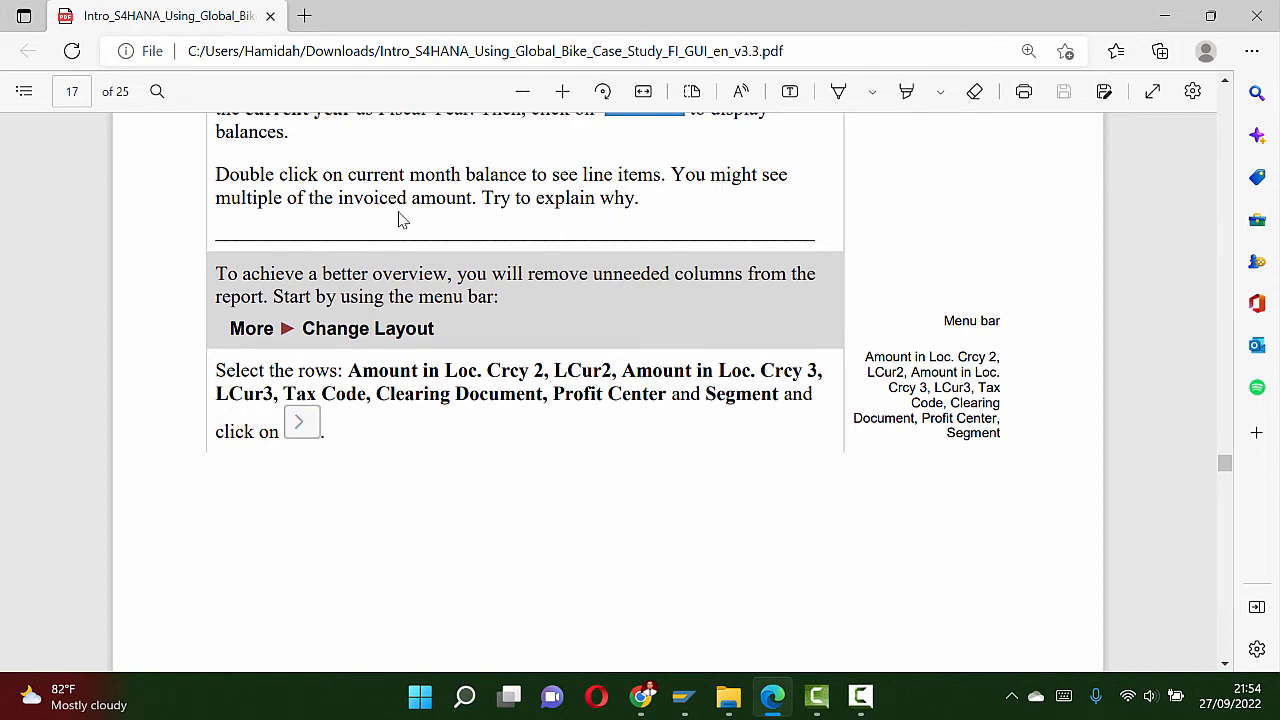
pyautogui.hotkey('alt', 'Tab')
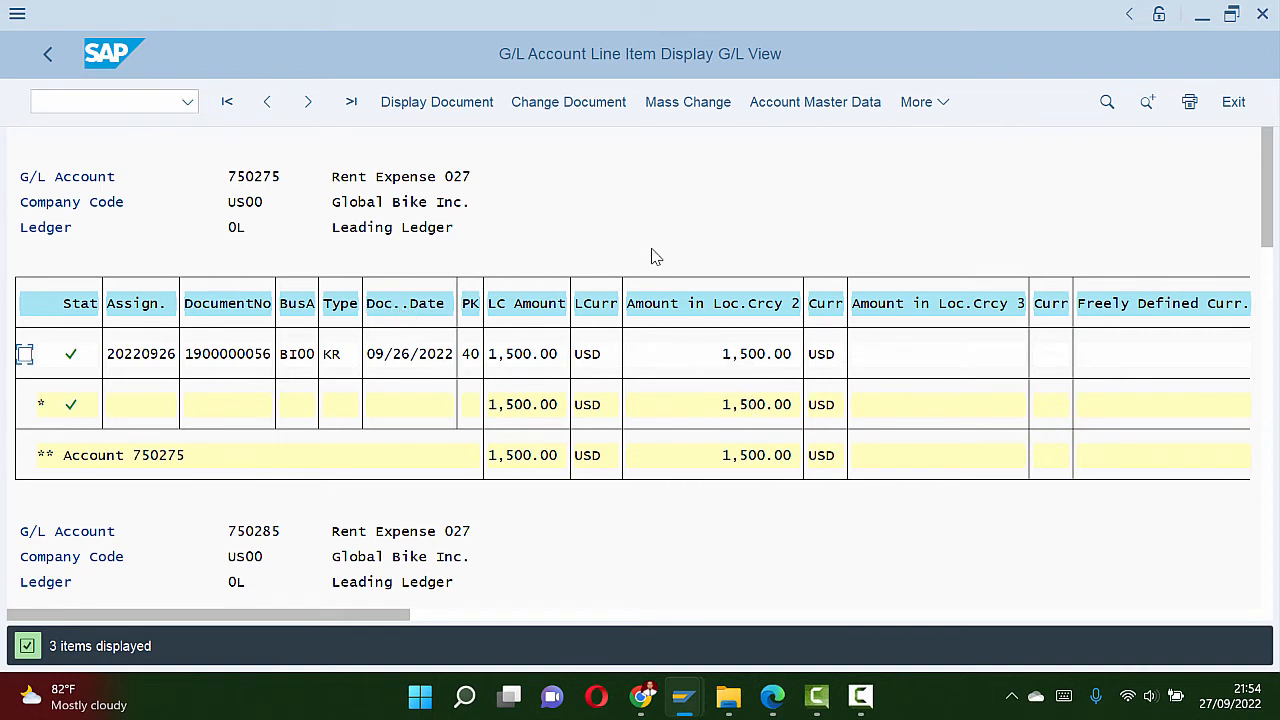
pyautogui.scroll(-1, 593, 383)
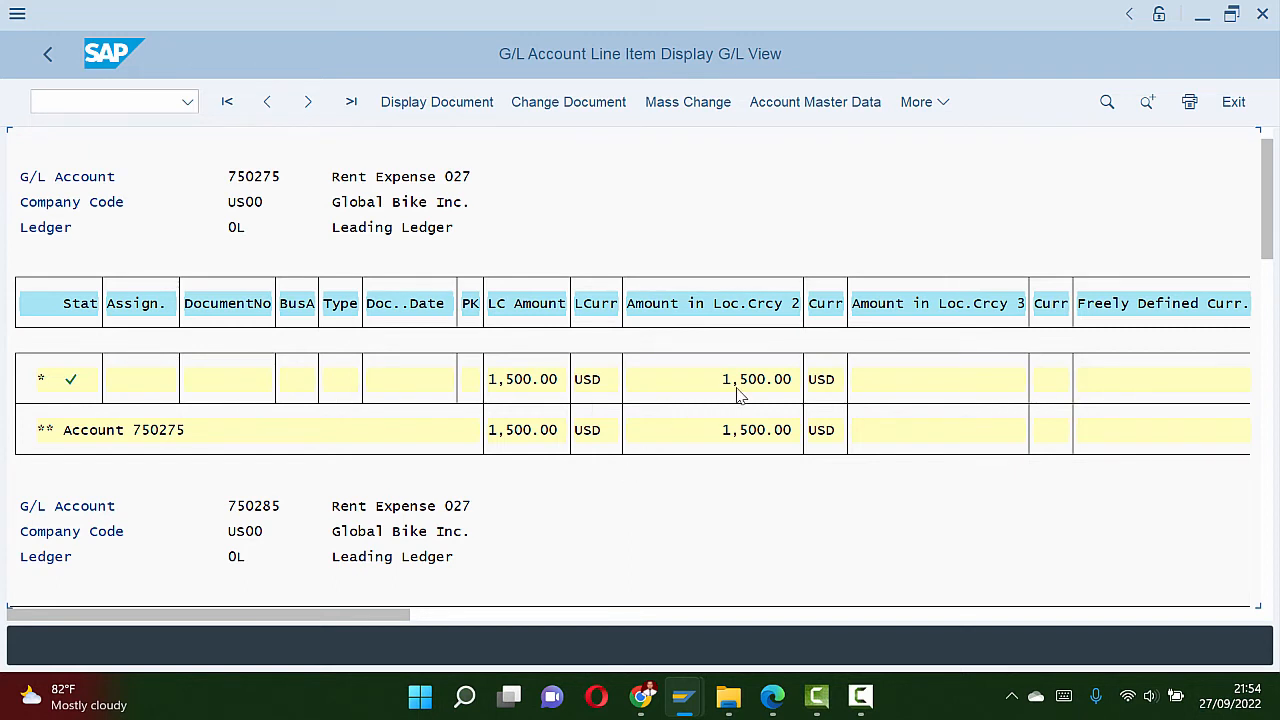
# Step: Review the line items and subtotals of the Rent Expense 027 and Rent Expense 997 accounts, ending back at the first account
pyautogui.scroll(-2, 589, 517)
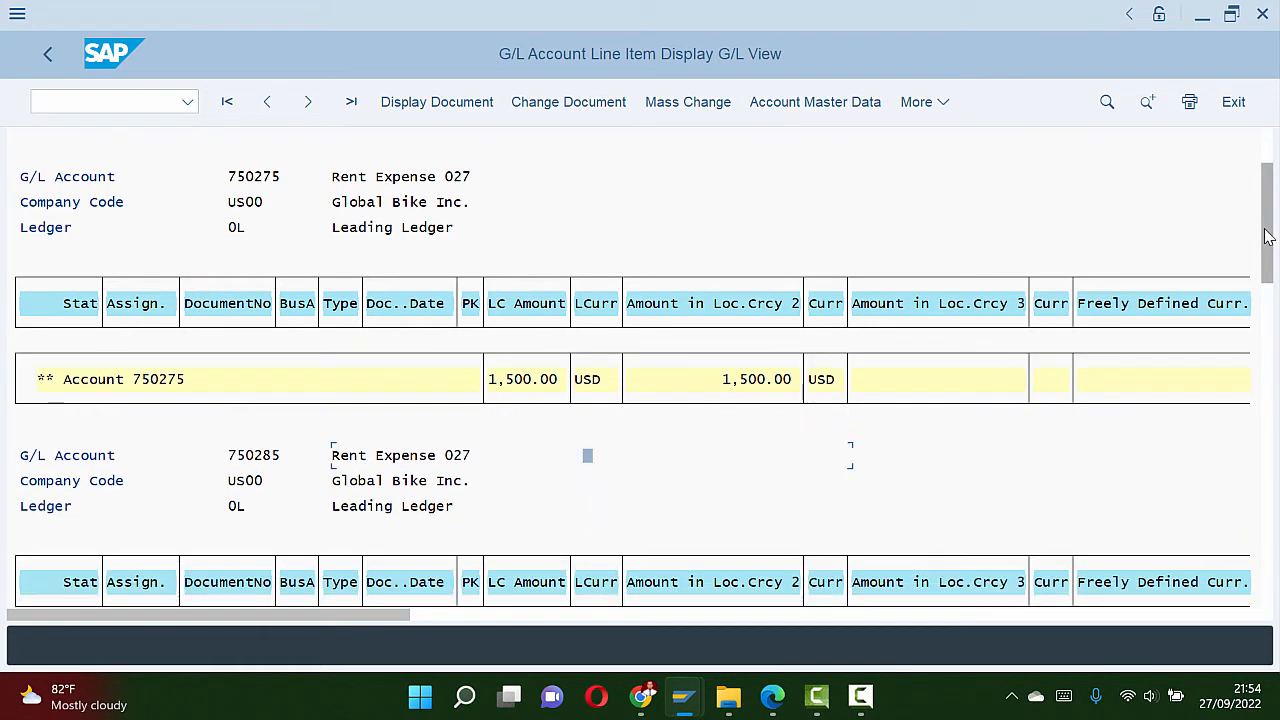
pyautogui.moveTo(1268, 224); pyautogui.dragTo(1268, 340)
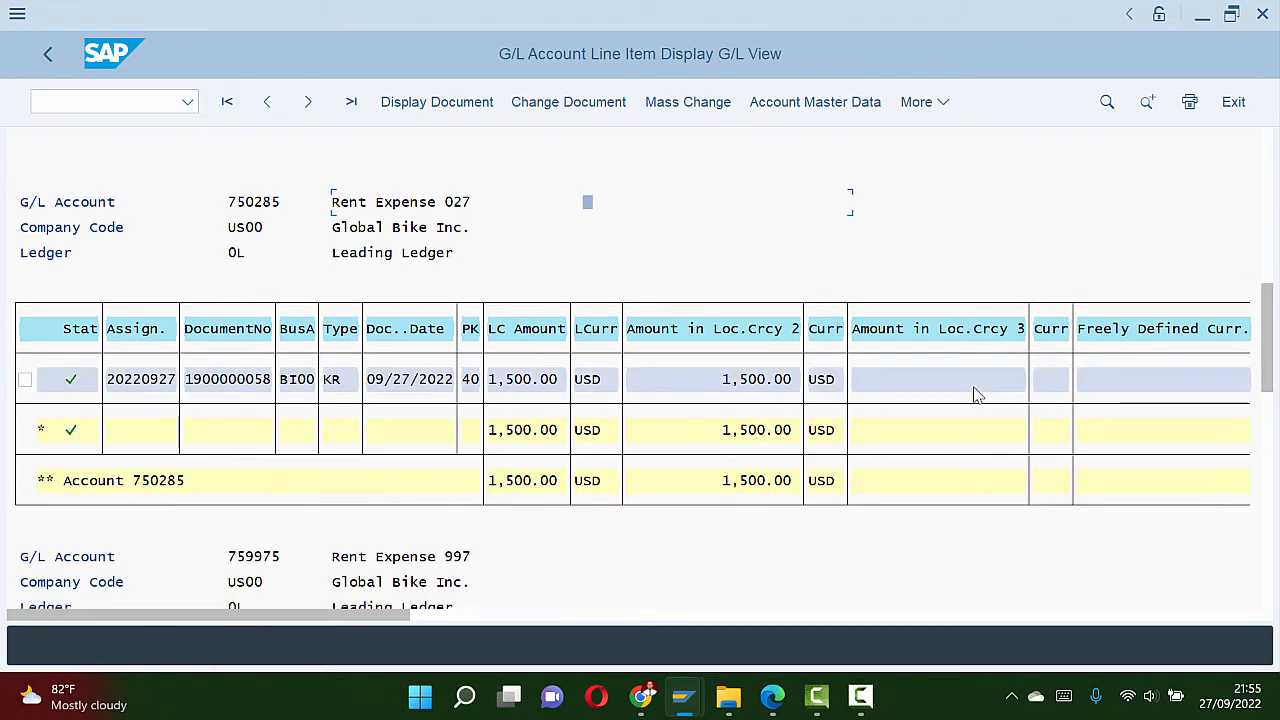
pyautogui.scroll(-1, 977, 395)
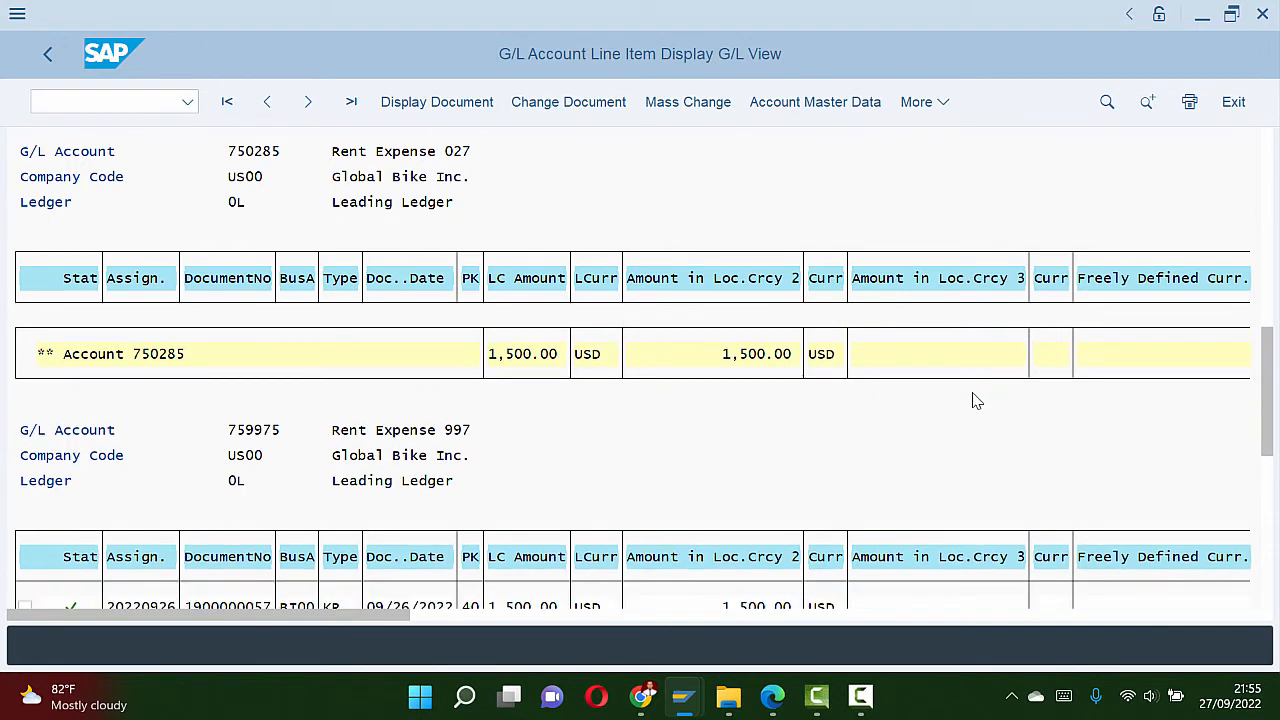
pyautogui.scroll(-2, 973, 392)
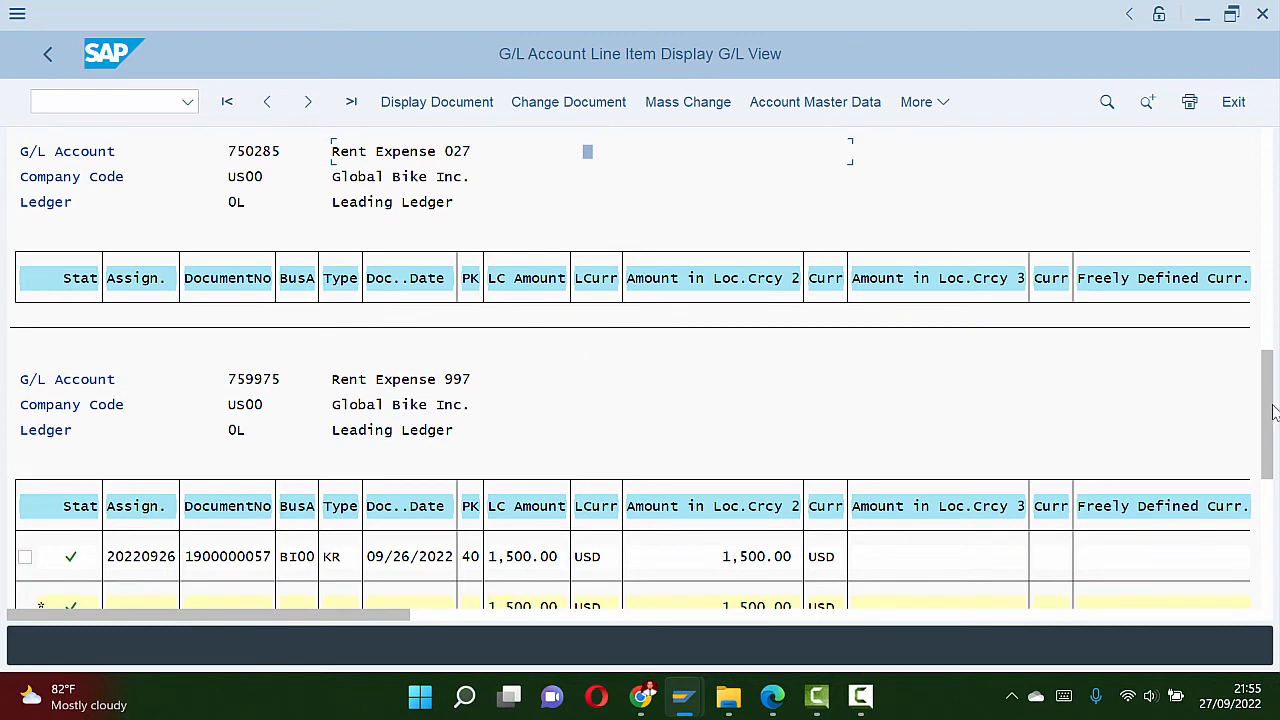
pyautogui.moveTo(1273, 413); pyautogui.dragTo(1268, 494)
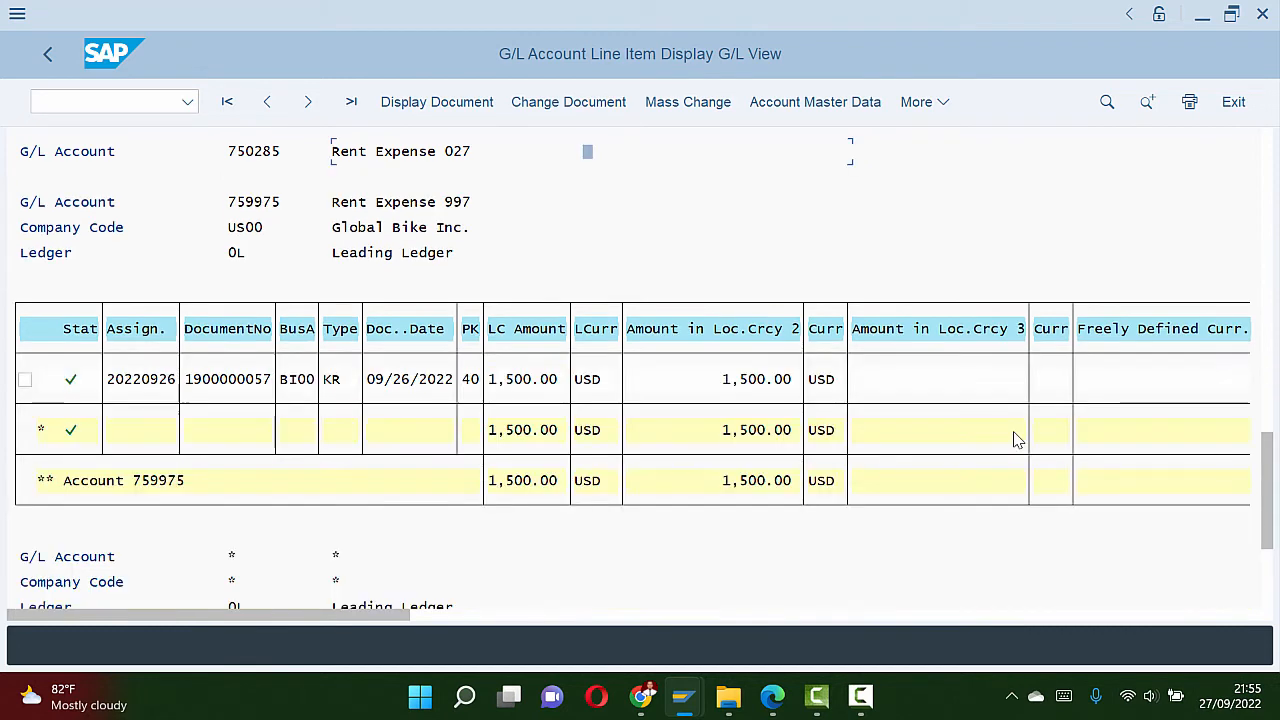
pyautogui.scroll(1, 1015, 440)
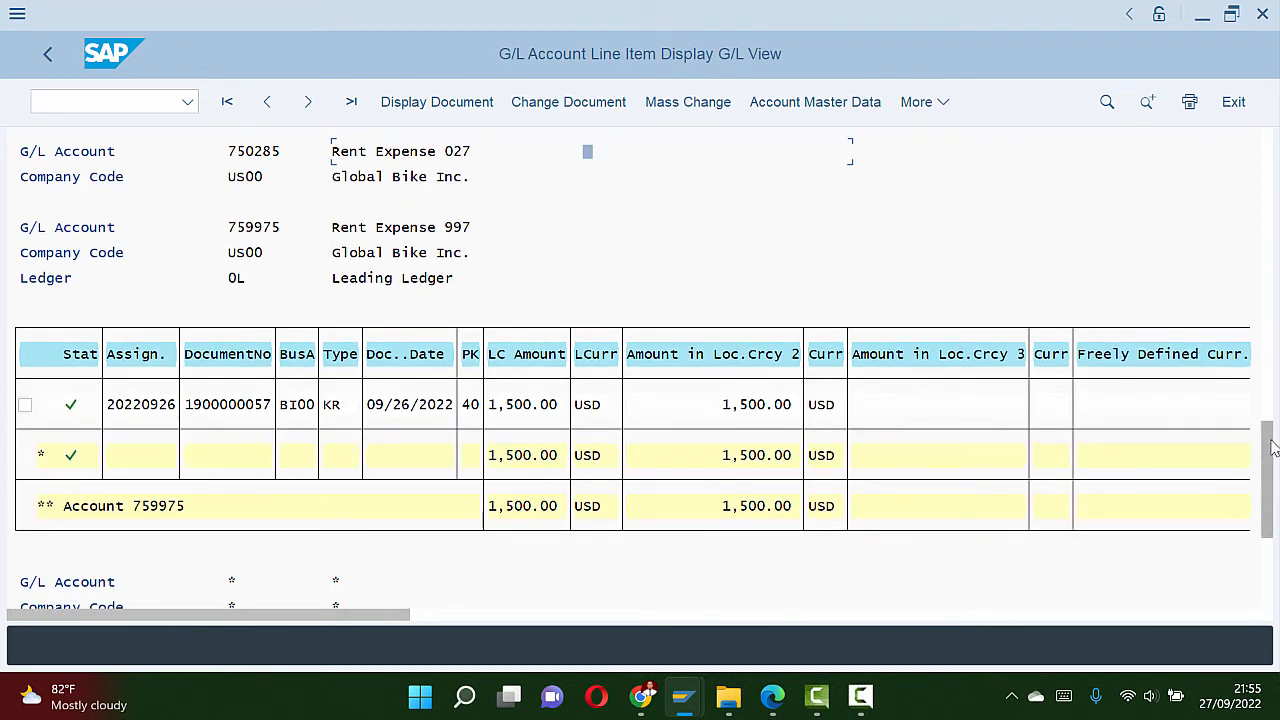
pyautogui.moveTo(1273, 449); pyautogui.dragTo(1268, 155)
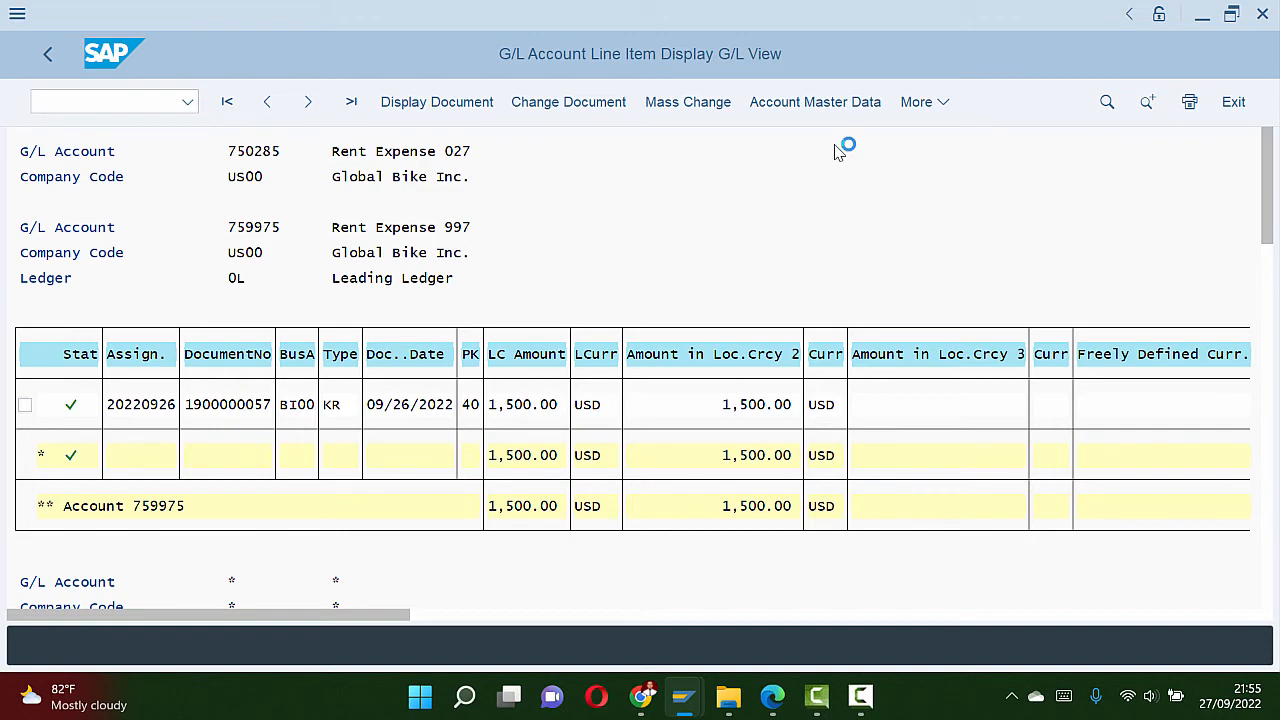
# Step: Check the account range and line item question on page 17 of the case study PDF and return to SAP
pyautogui.hotkey('alt', 'Tab')
pyautogui.hotkey('alt', 'Tab')
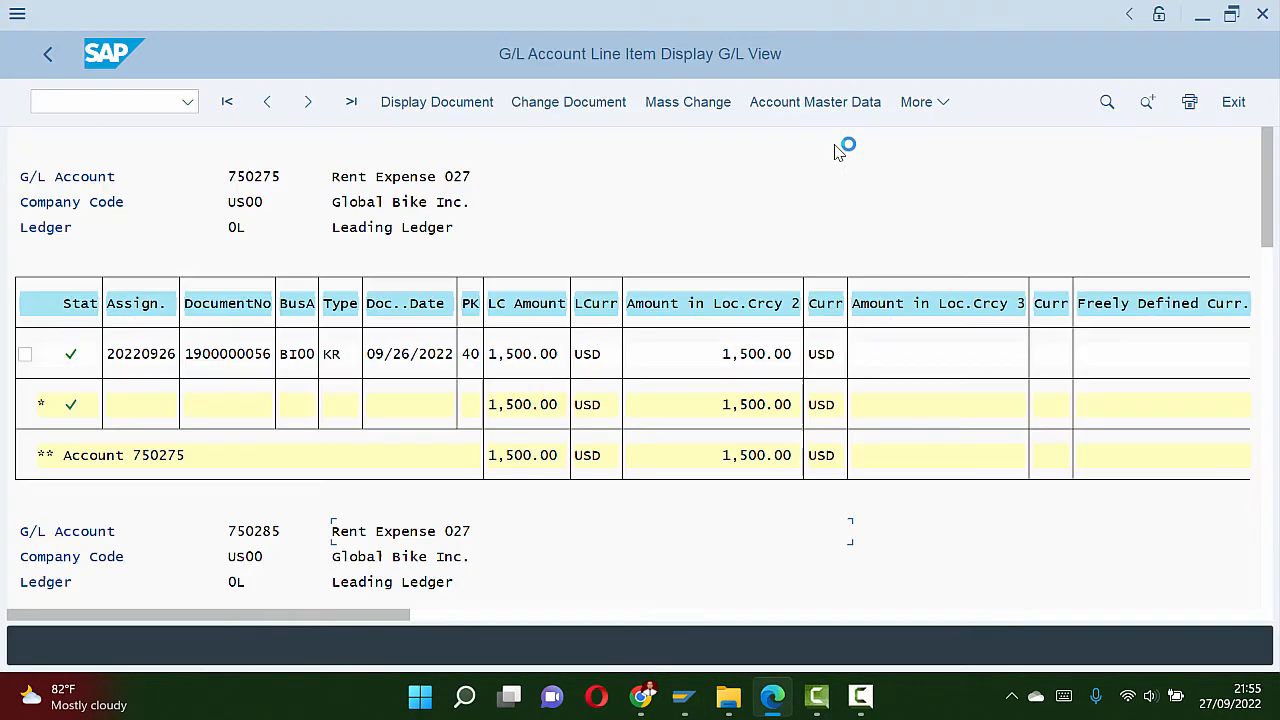
pyautogui.hotkey('alt', 'Tab')
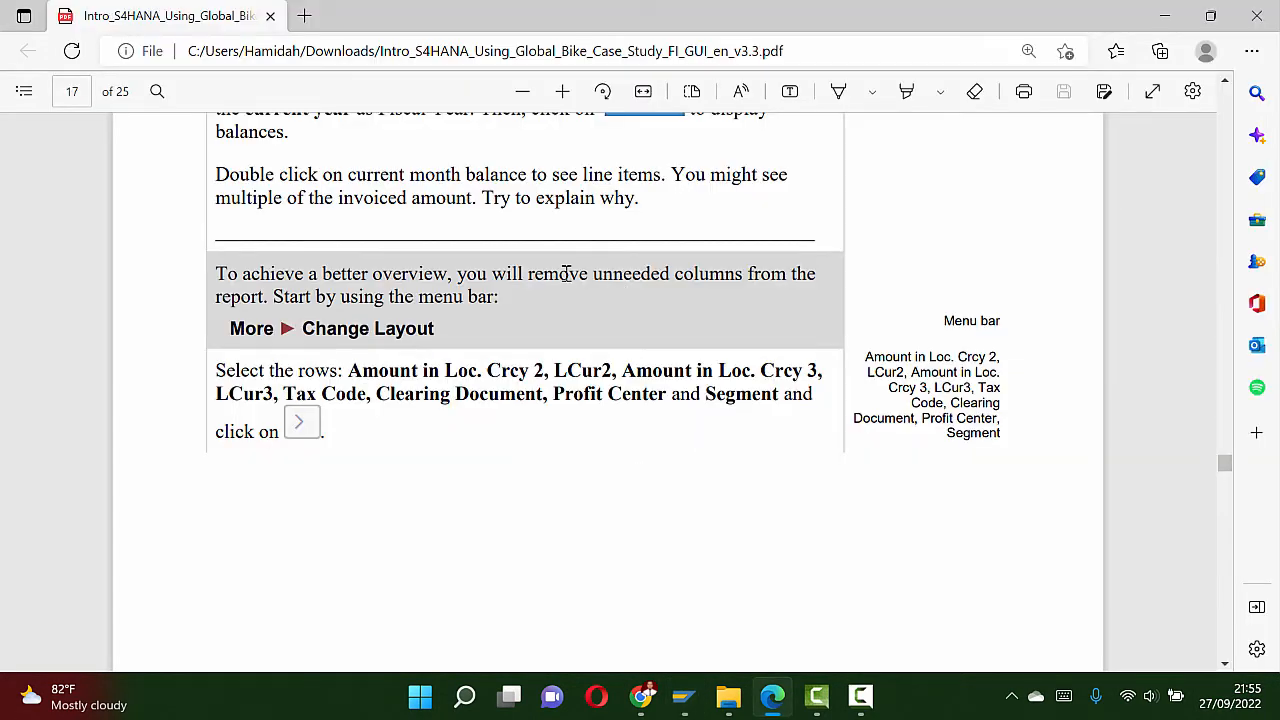
pyautogui.scroll(3, 530, 310)
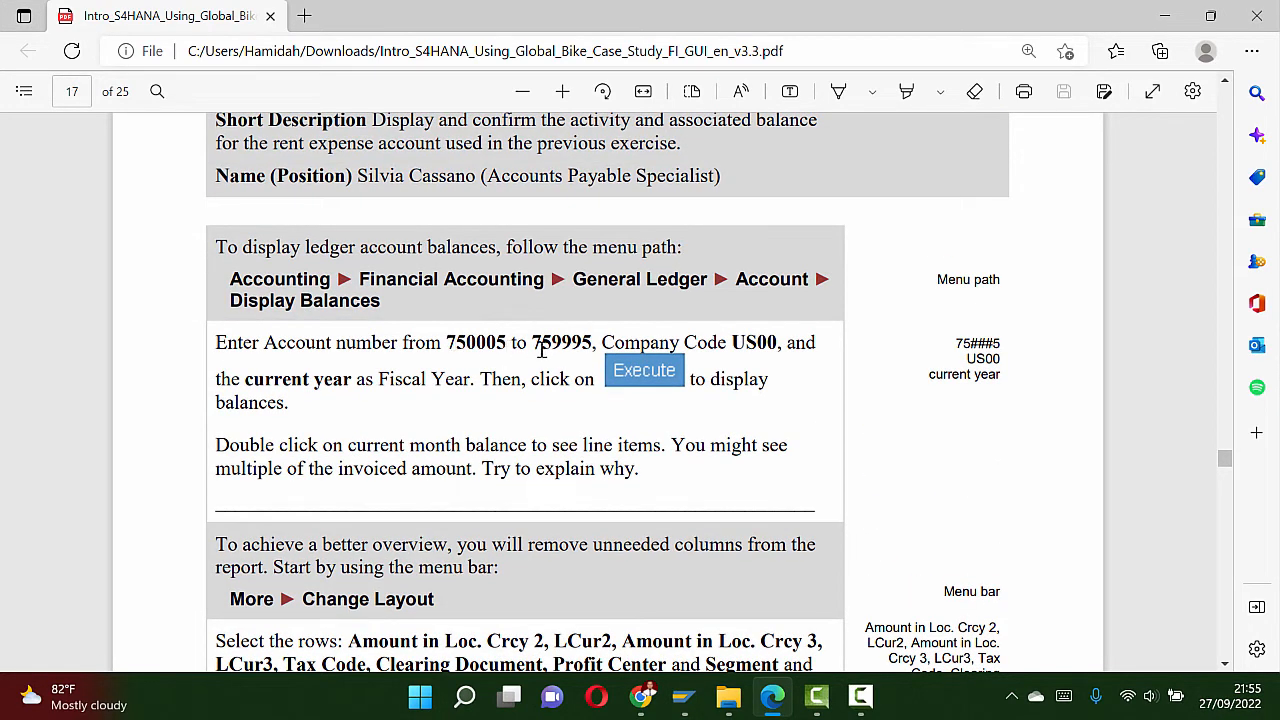
pyautogui.hotkey('alt', 'Tab')
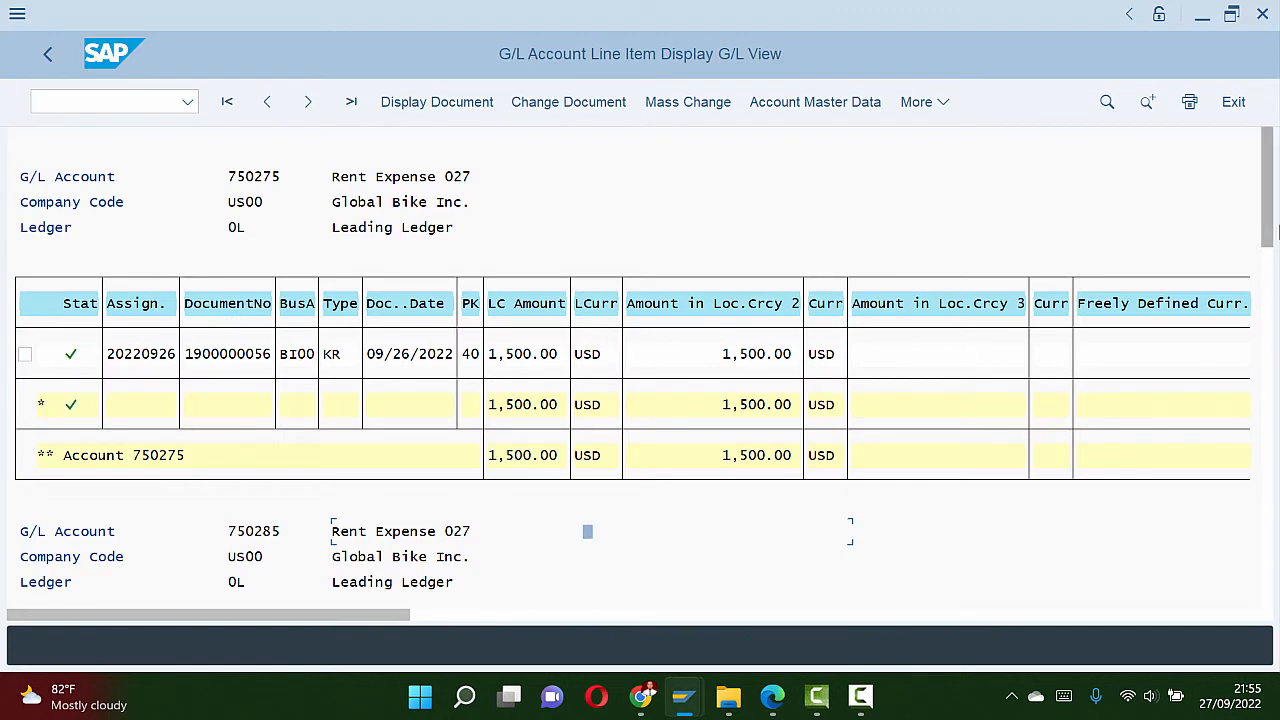
# Step: Examine each rent expense account's line items through to the overall total and return to the start of the list
pyautogui.moveTo(1268, 188); pyautogui.dragTo(1268, 225)
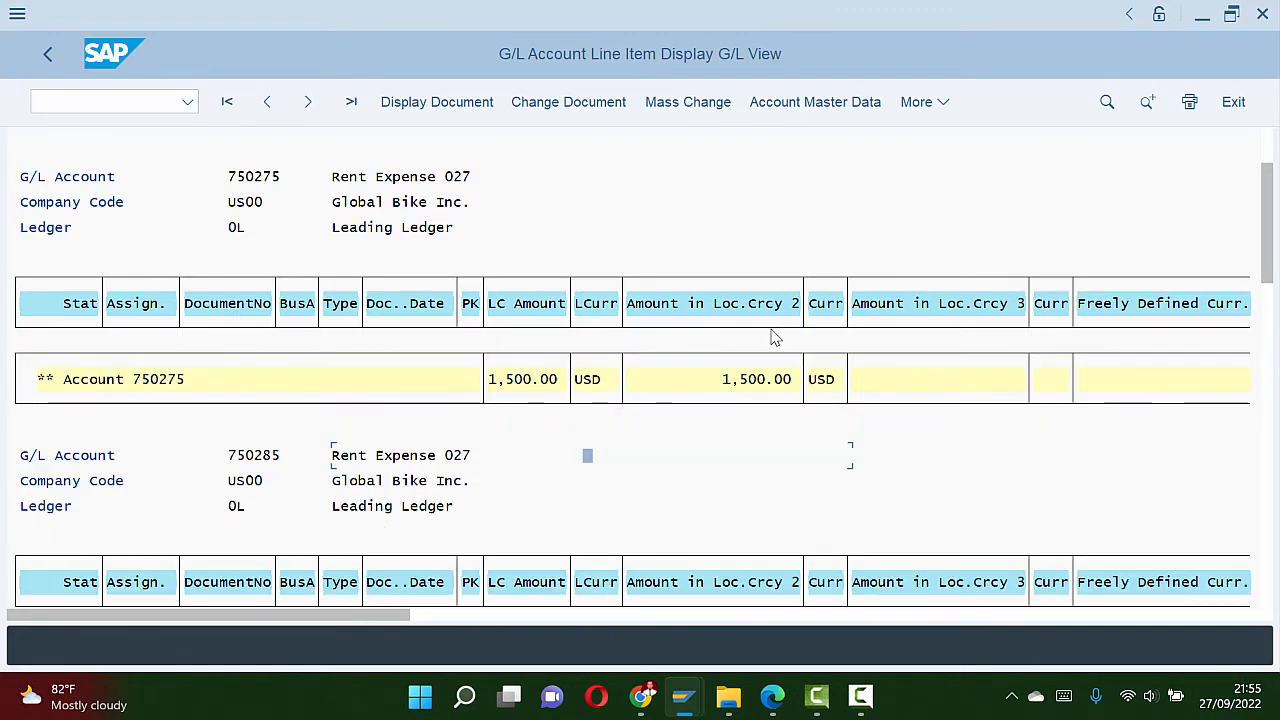
pyautogui.scroll(-2, 449, 418)
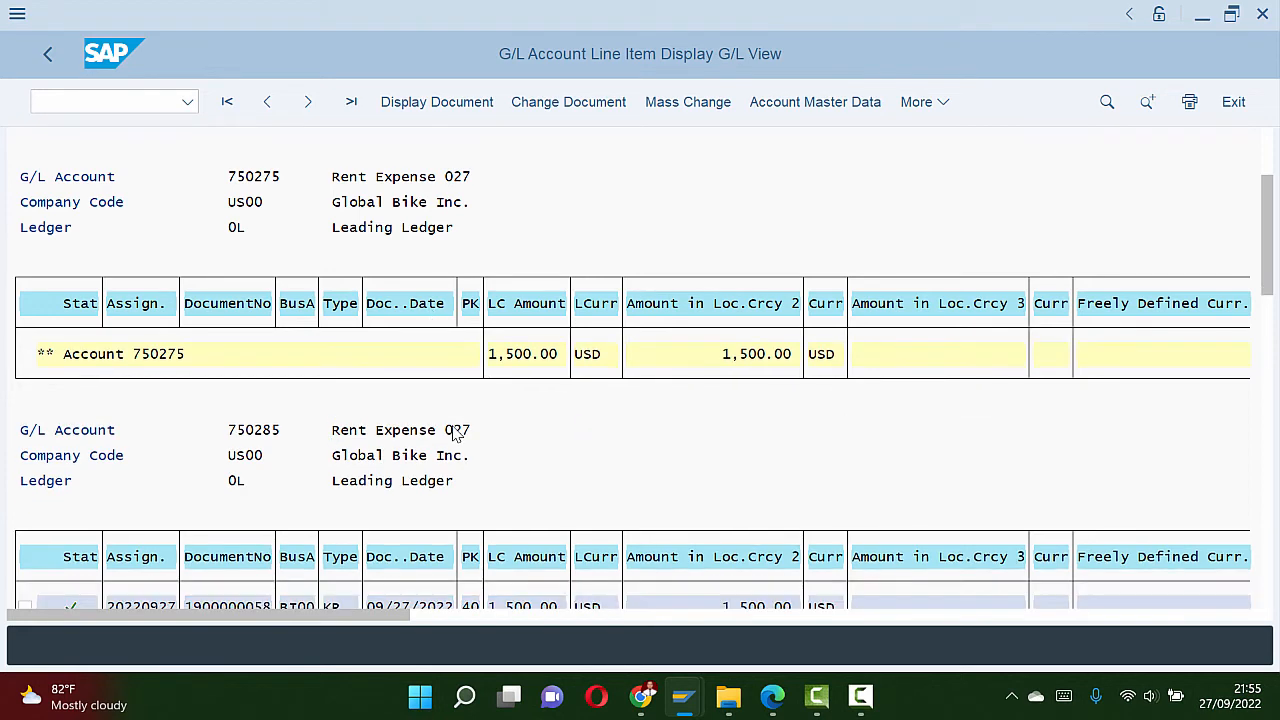
pyautogui.scroll(-3, 453, 432)
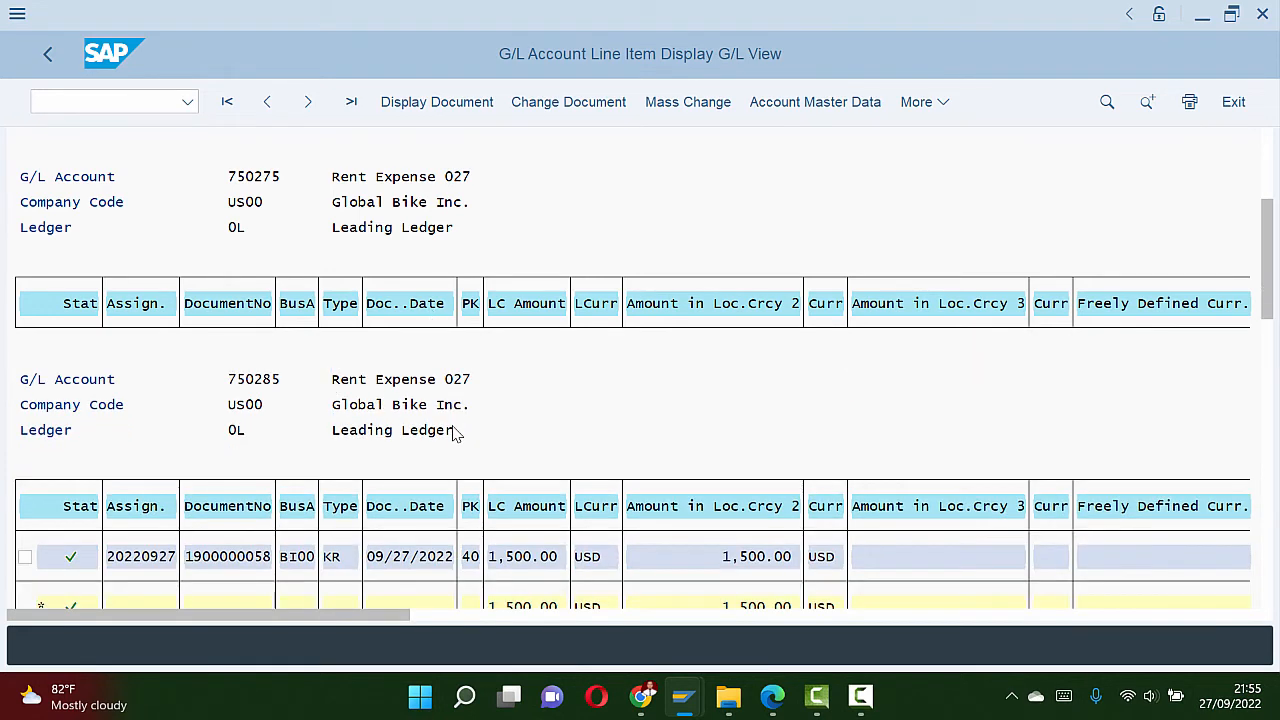
pyautogui.scroll(-4, 453, 432)
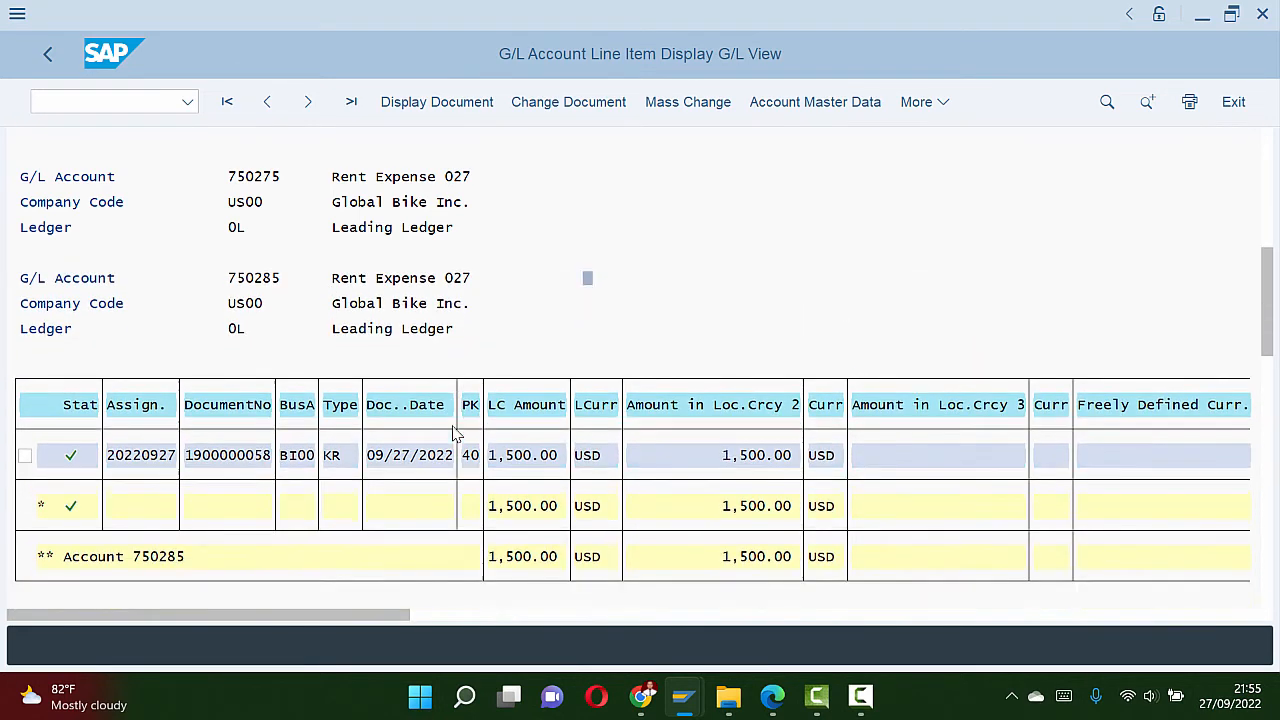
pyautogui.scroll(-3, 453, 432)
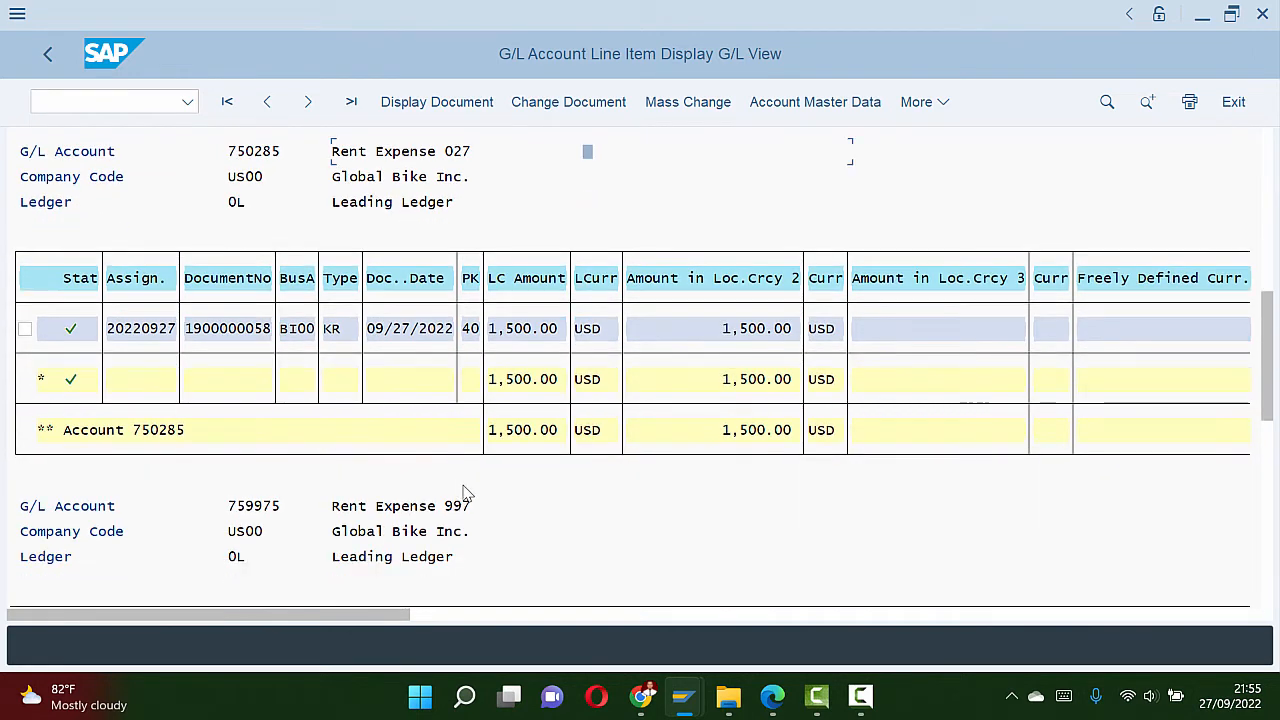
pyautogui.scroll(-1, 453, 523)
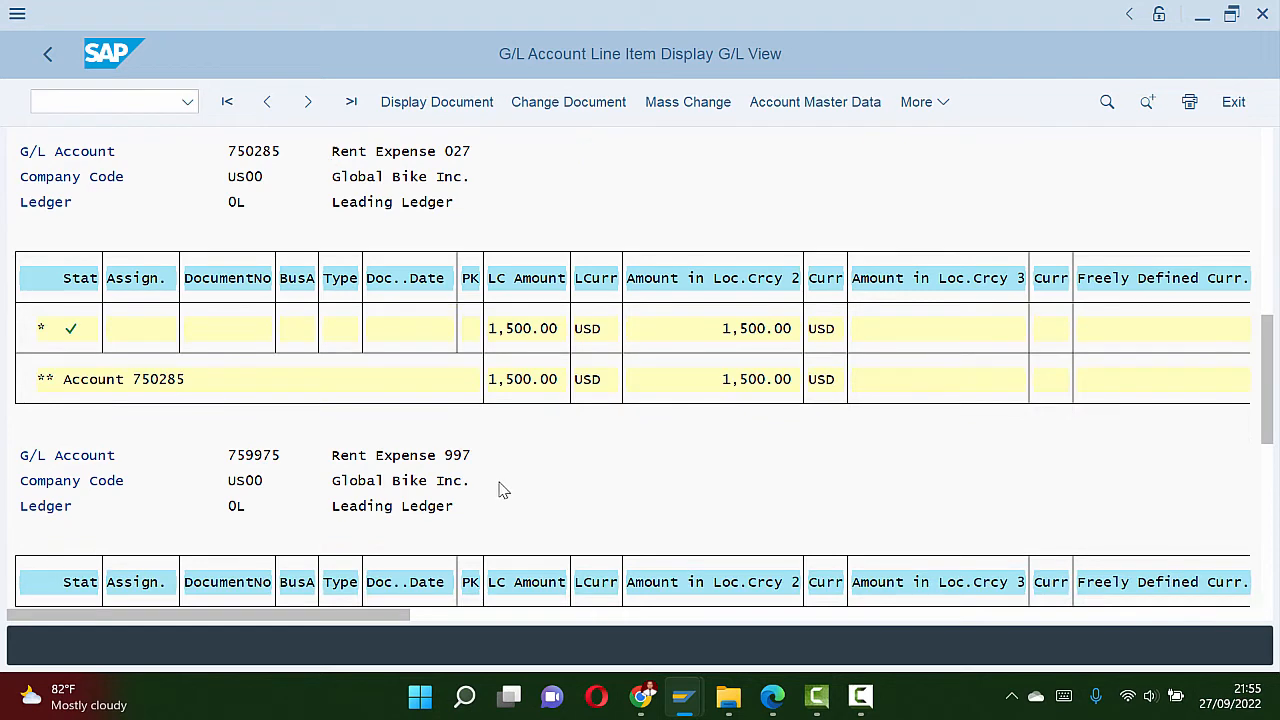
pyautogui.scroll(-2, 500, 490)
pyautogui.scroll(-3, 503, 490)
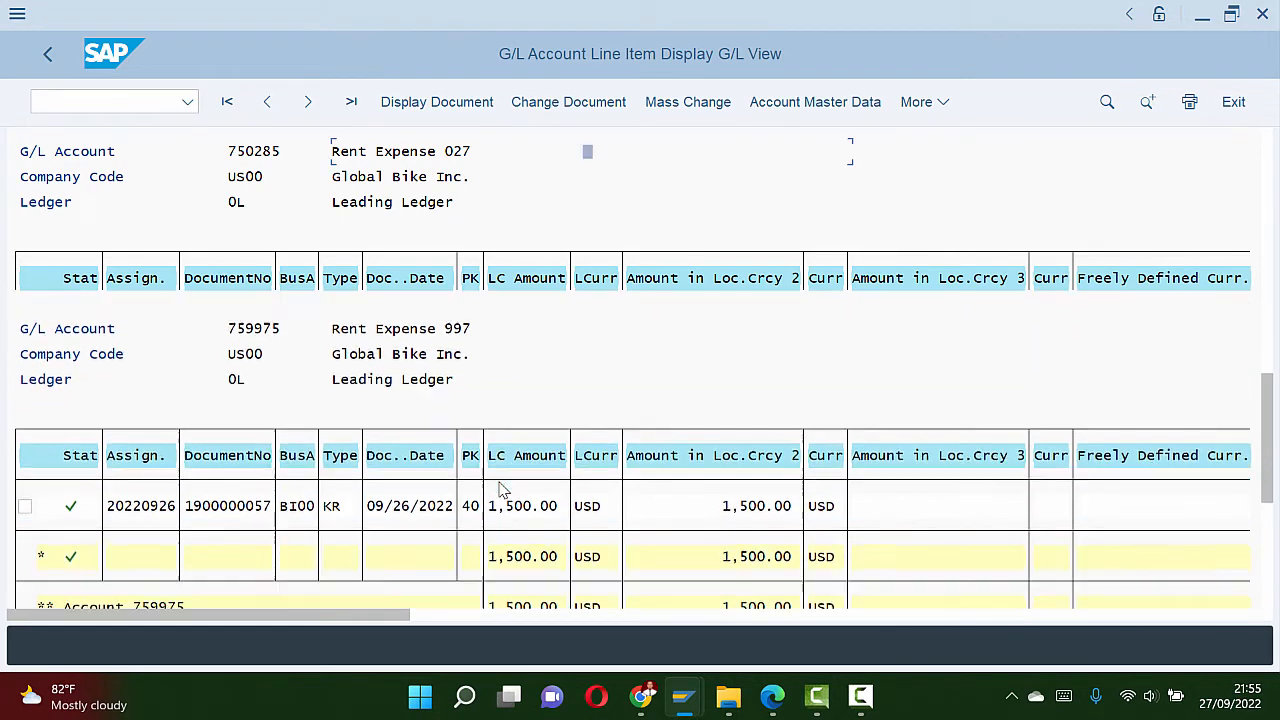
pyautogui.scroll(-5, 503, 490)
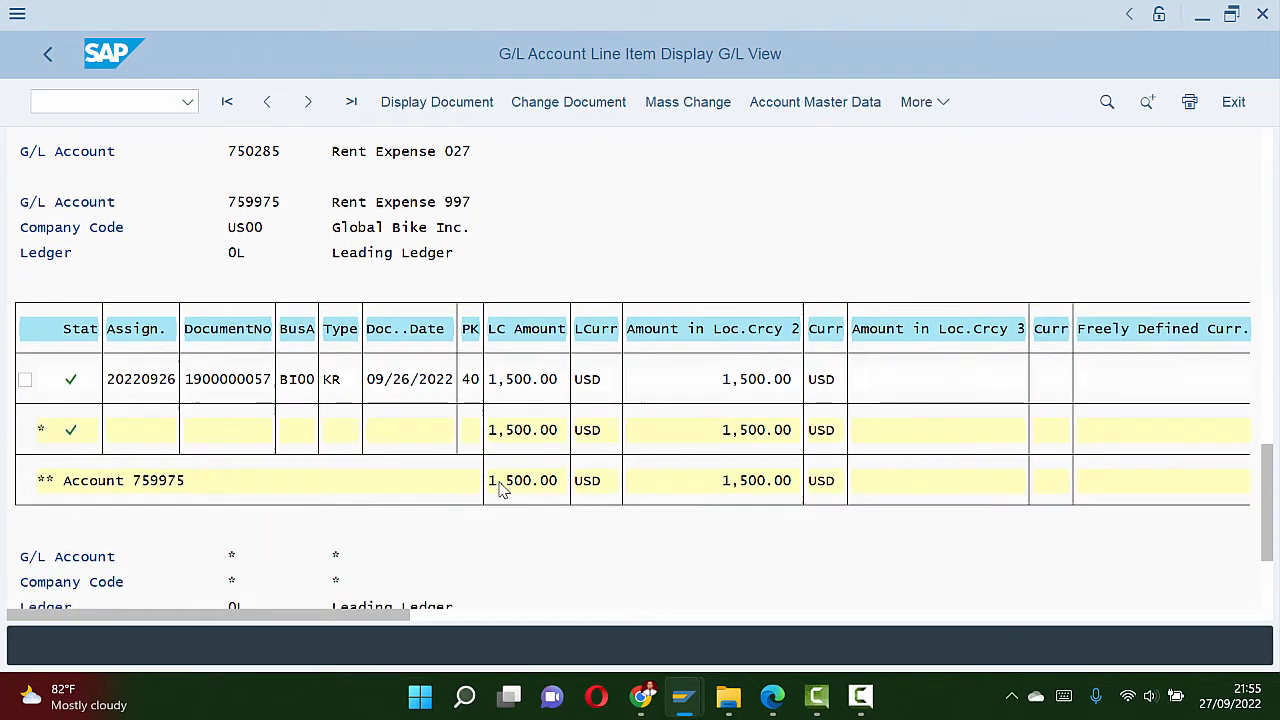
pyautogui.scroll(-2, 500, 490)
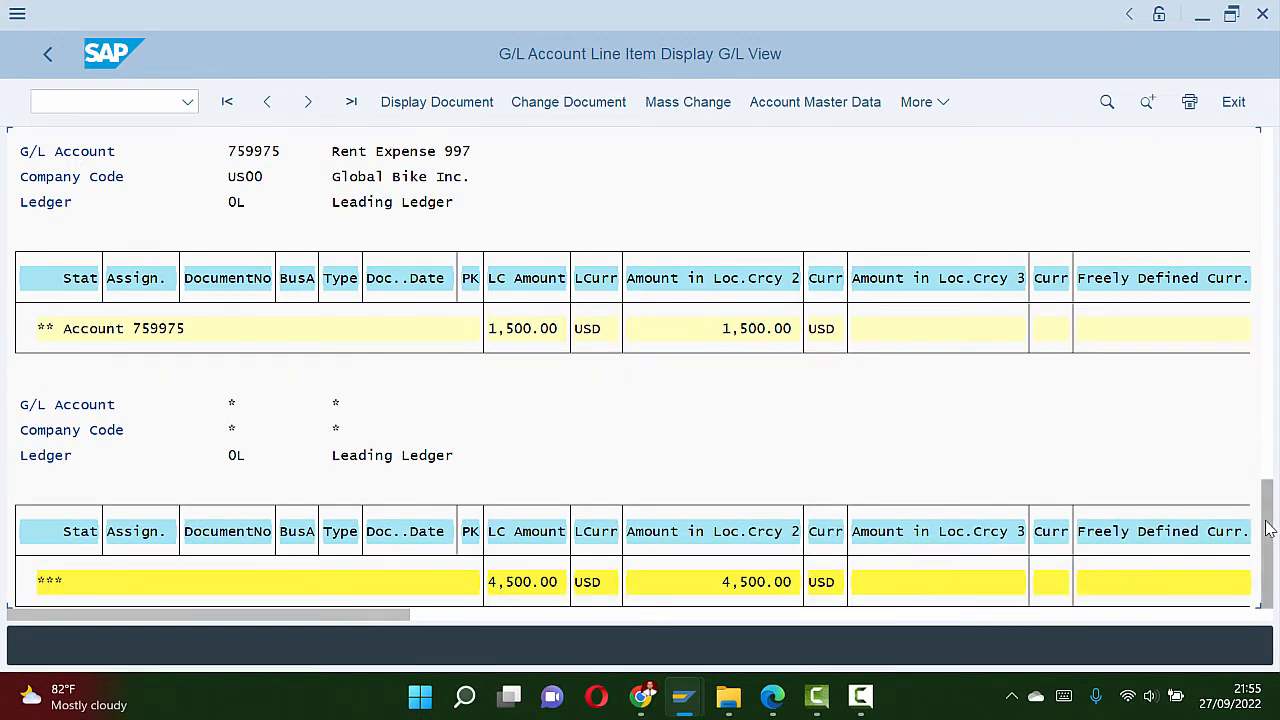
pyautogui.moveTo(1278, 545); pyautogui.dragTo(1278, 172)
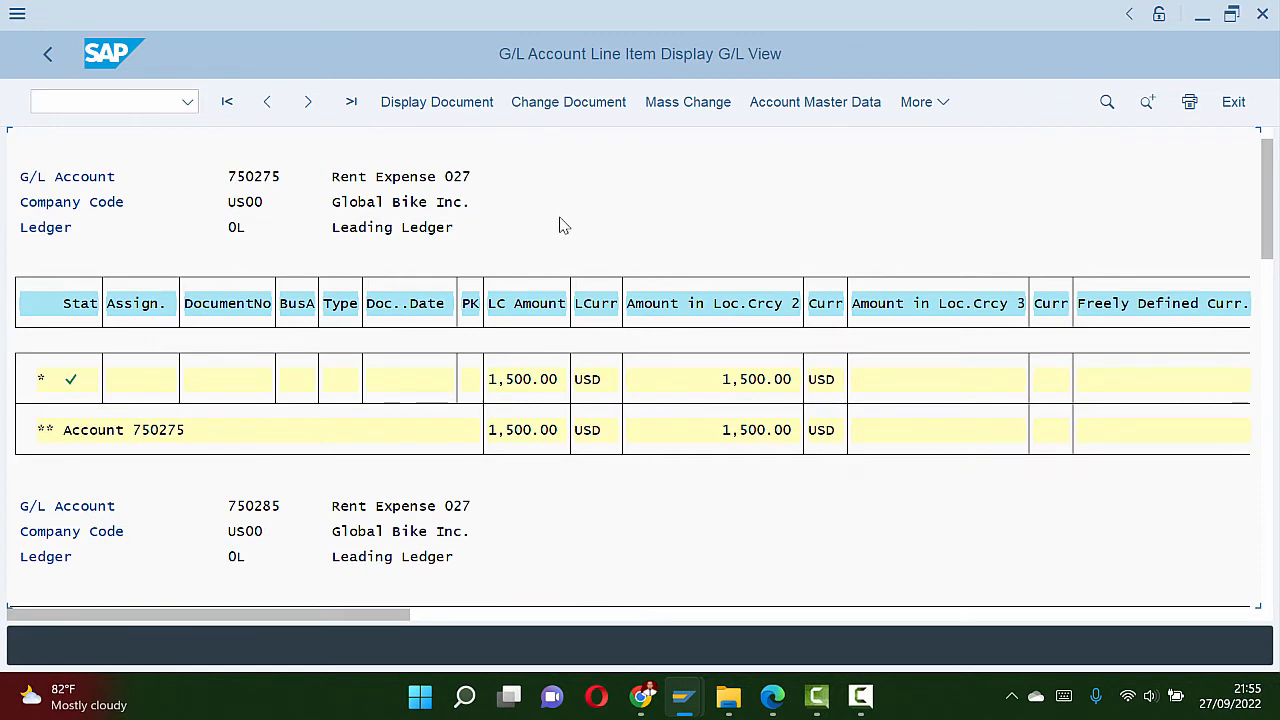
# Step: Read the Change Layout instructions for removing unneeded columns in the case study PDF and return to the SAP line items
pyautogui.hotkey('alt', 'Tab')
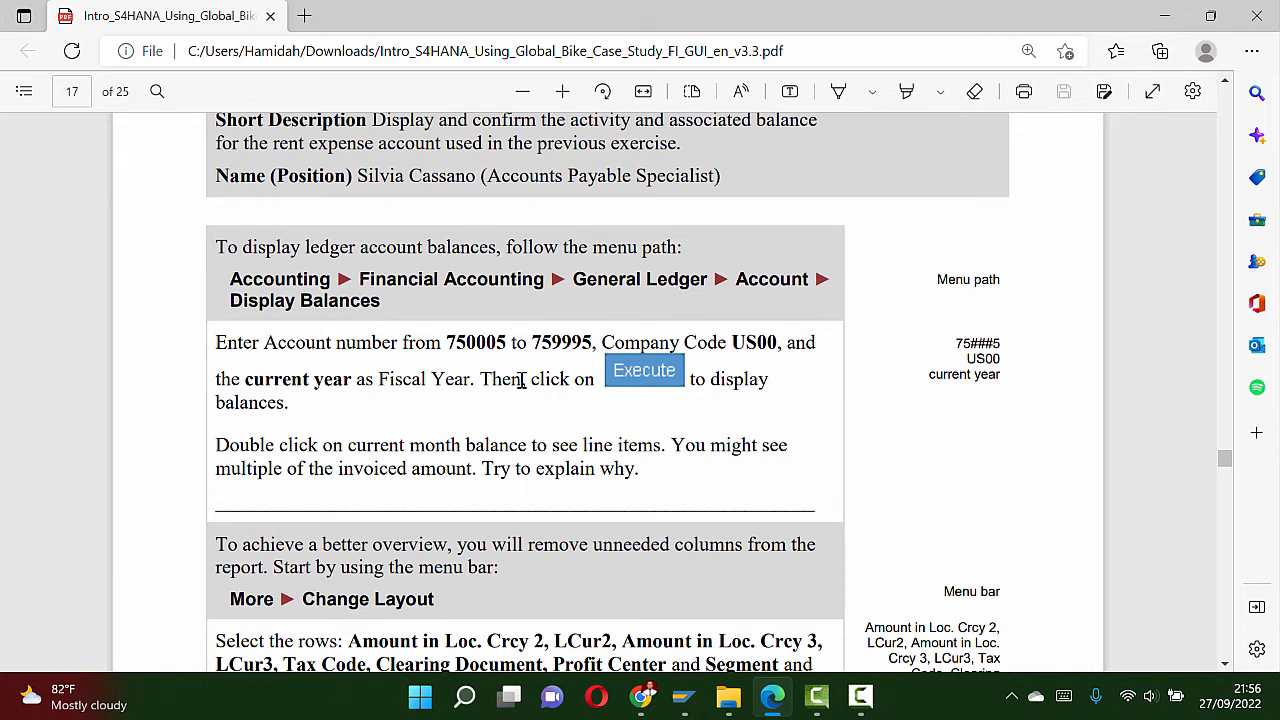
pyautogui.scroll(-3, 520, 381)
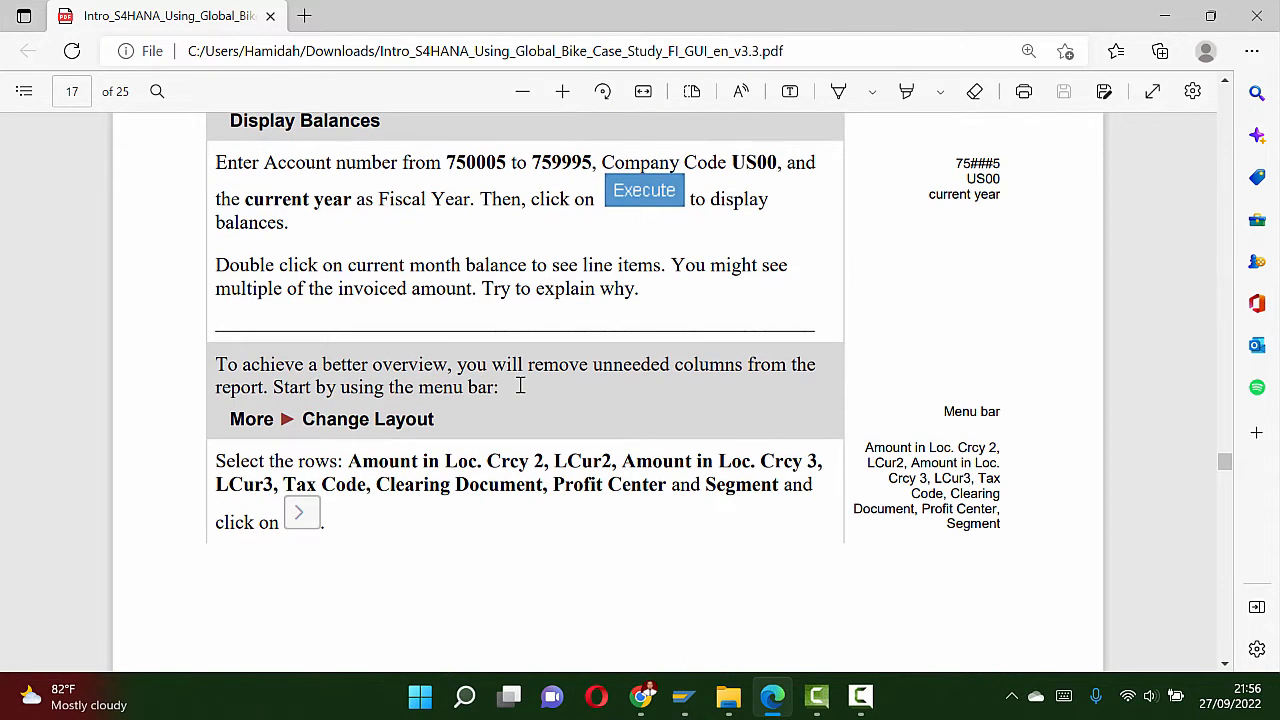
pyautogui.hotkey('alt', 'Tab')
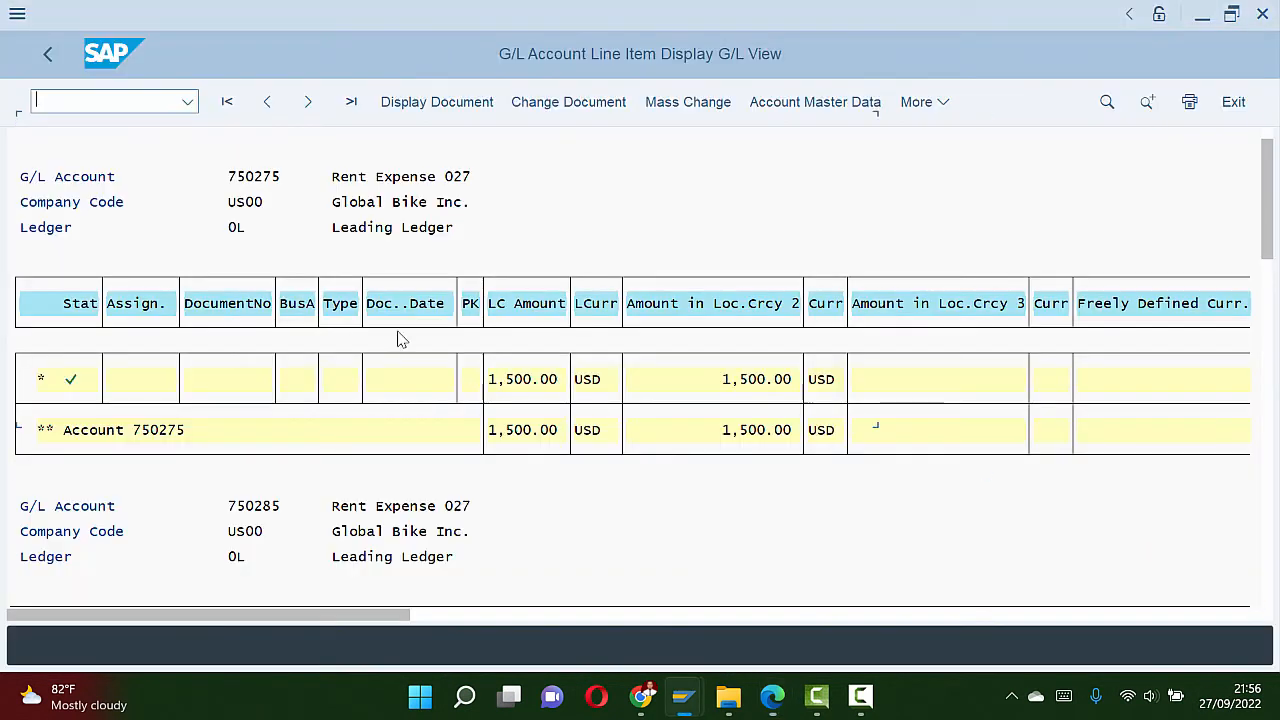
# Step: Go back to the G/L balance display and examine the period 9 amounts and the totals row
pyautogui.click(47, 56)
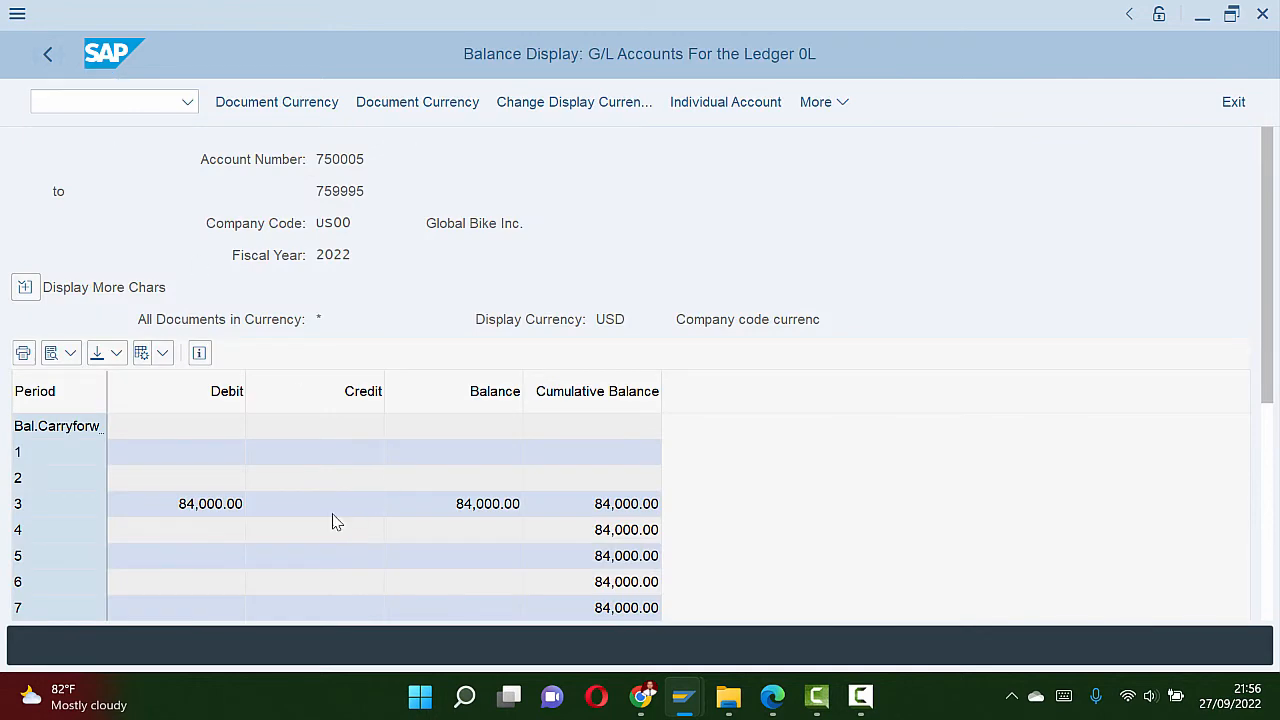
pyautogui.moveTo(1266, 274); pyautogui.dragTo(1252, 437)
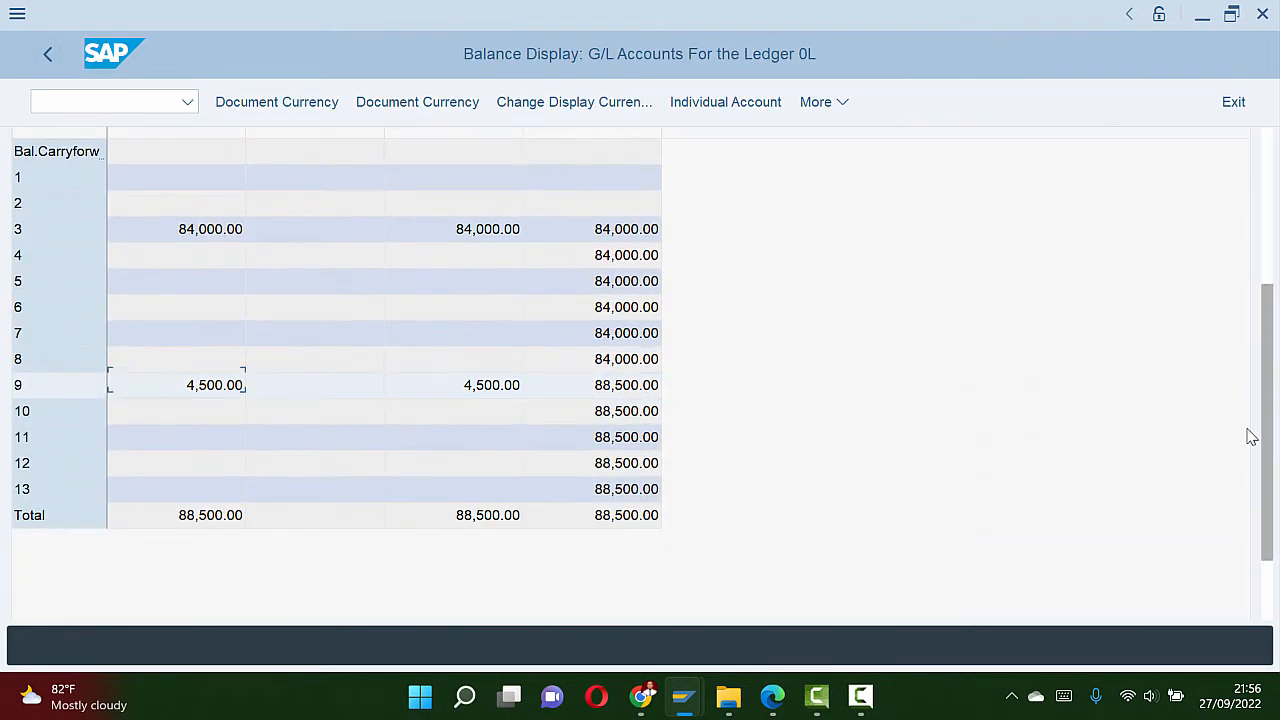
pyautogui.scroll(-1, 1252, 437)
pyautogui.hotkey('alt', 'Tab')
pyautogui.hotkey('alt', 'Tab')
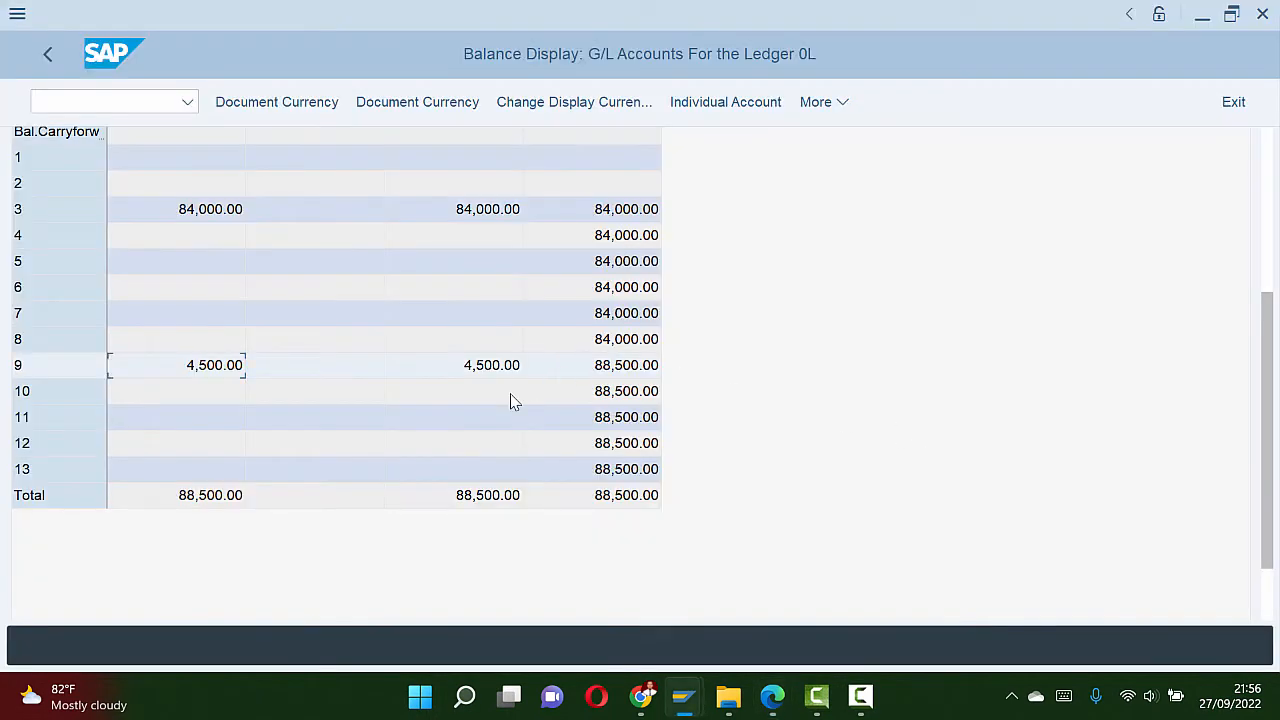
# Step: Check the case study's display-balances instructions, and open the line items behind the period 9 debit balance in SAP
pyautogui.hotkey('alt', 'Tab')
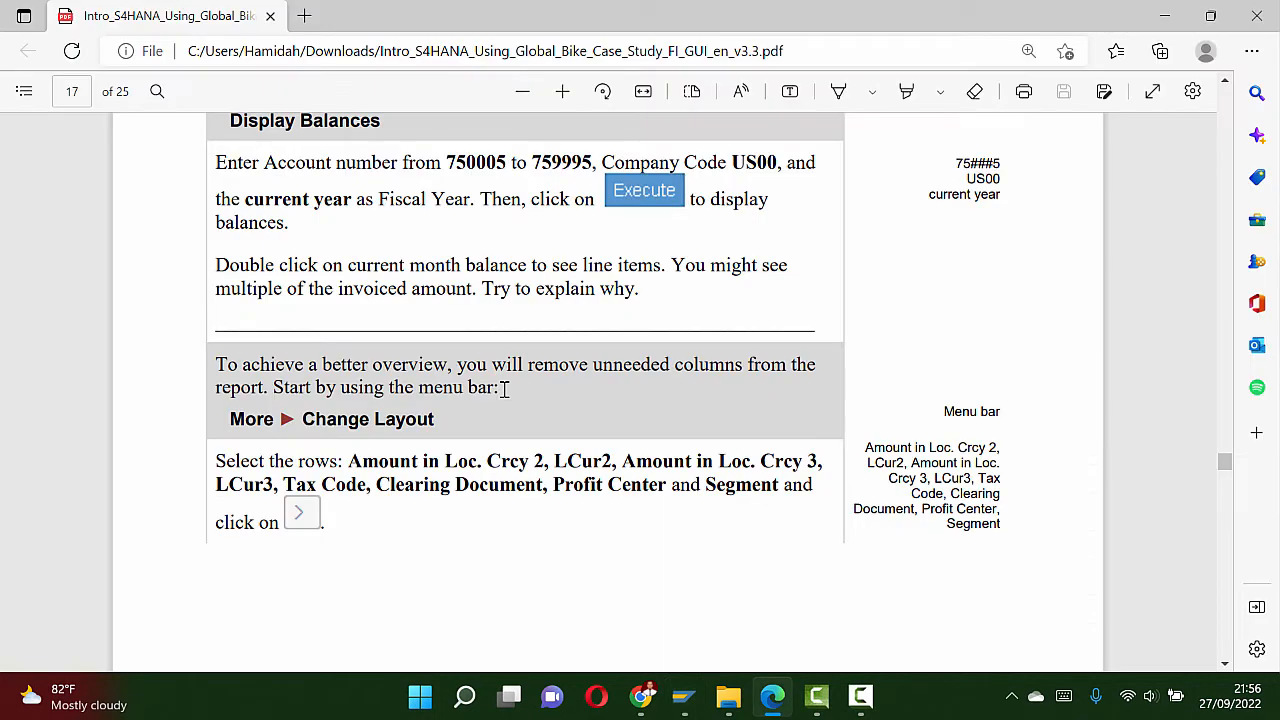
pyautogui.hotkey('alt', 'Tab')
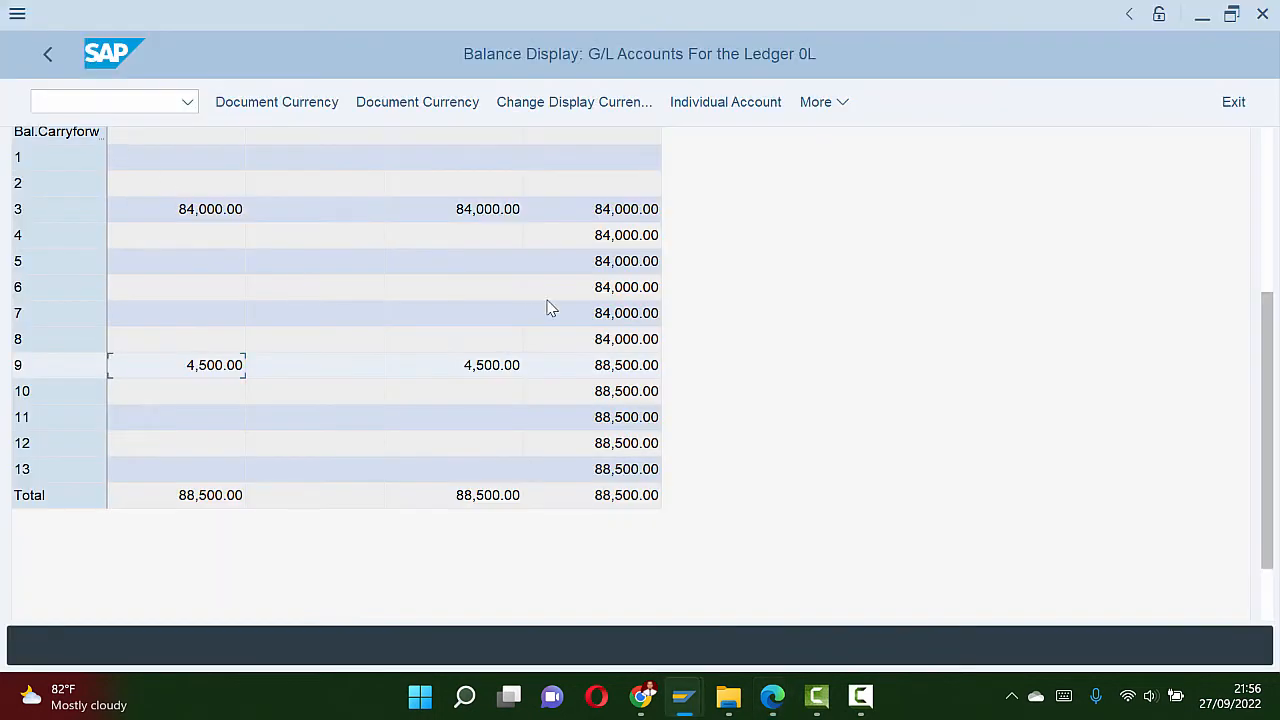
pyautogui.hotkey('alt', 'Tab')
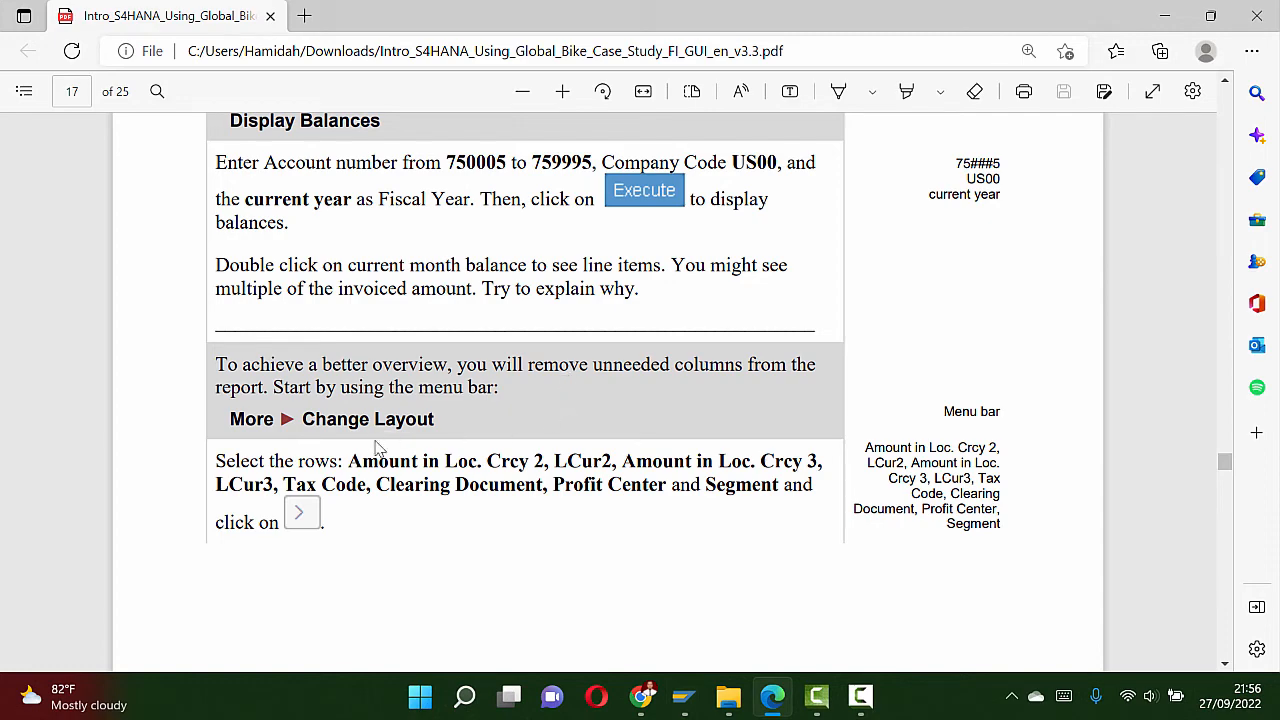
pyautogui.scroll(-3, 522, 470)
pyautogui.scroll(-6, 522, 470)
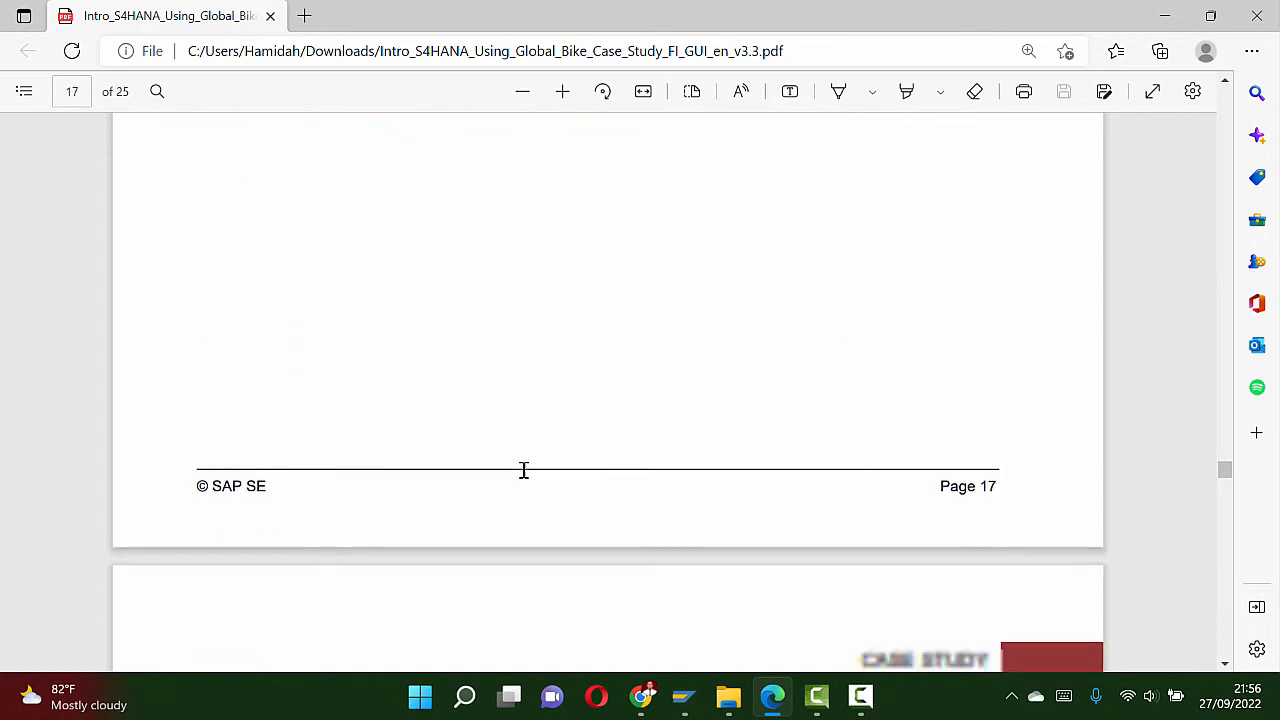
pyautogui.scroll(-5, 522, 470)
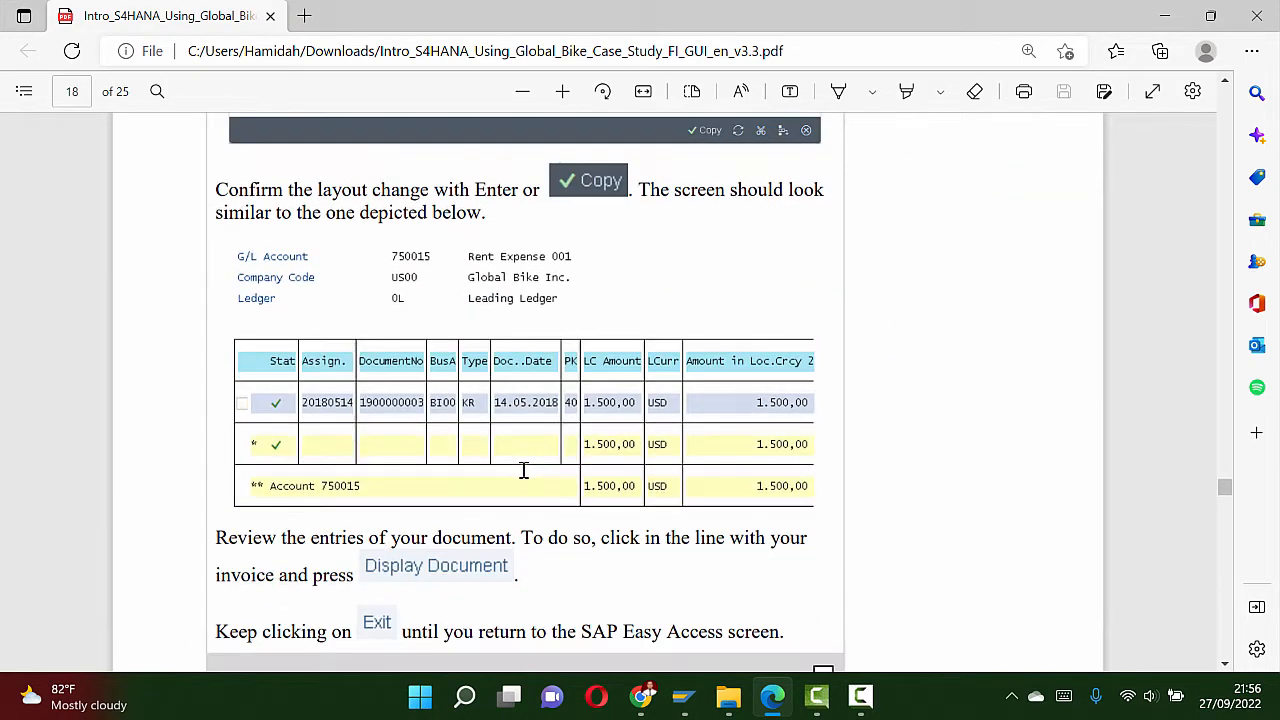
pyautogui.scroll(4, 523, 471)
pyautogui.hotkey('alt', 'Tab')
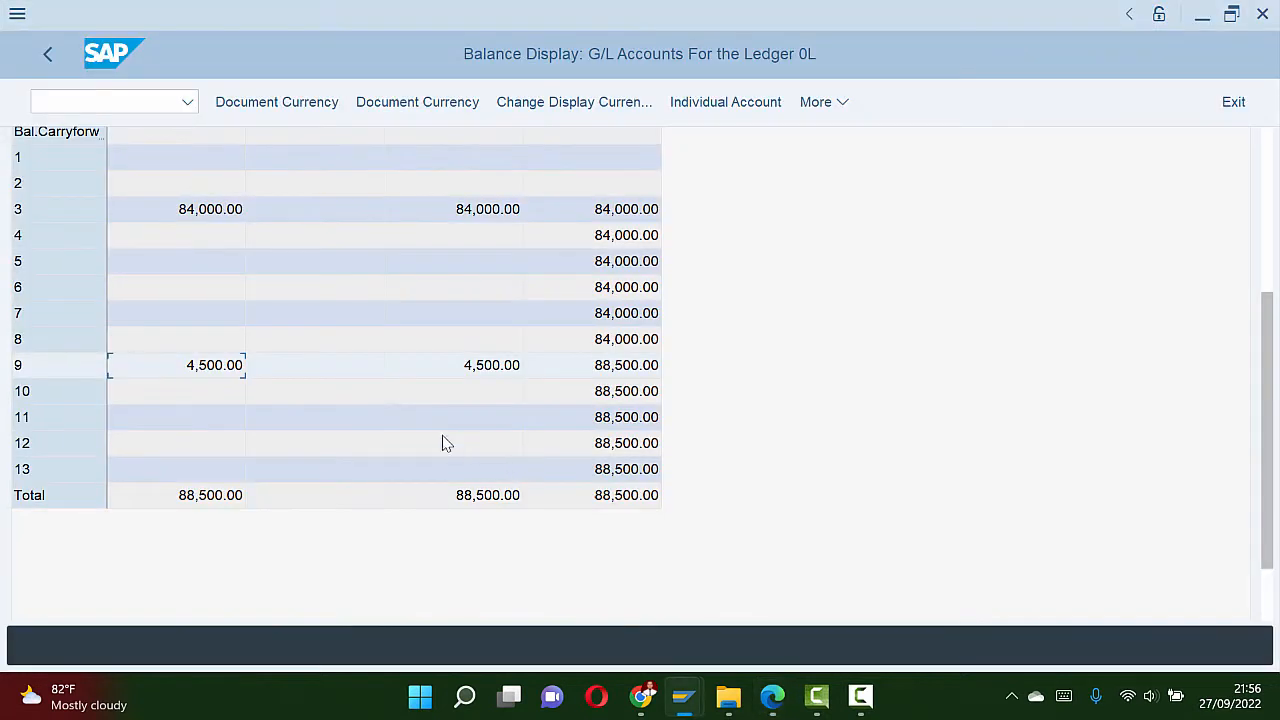
pyautogui.doubleClick(213, 370)
pyautogui.hotkey('alt', 'Tab')
pyautogui.scroll(10, 478, 422)
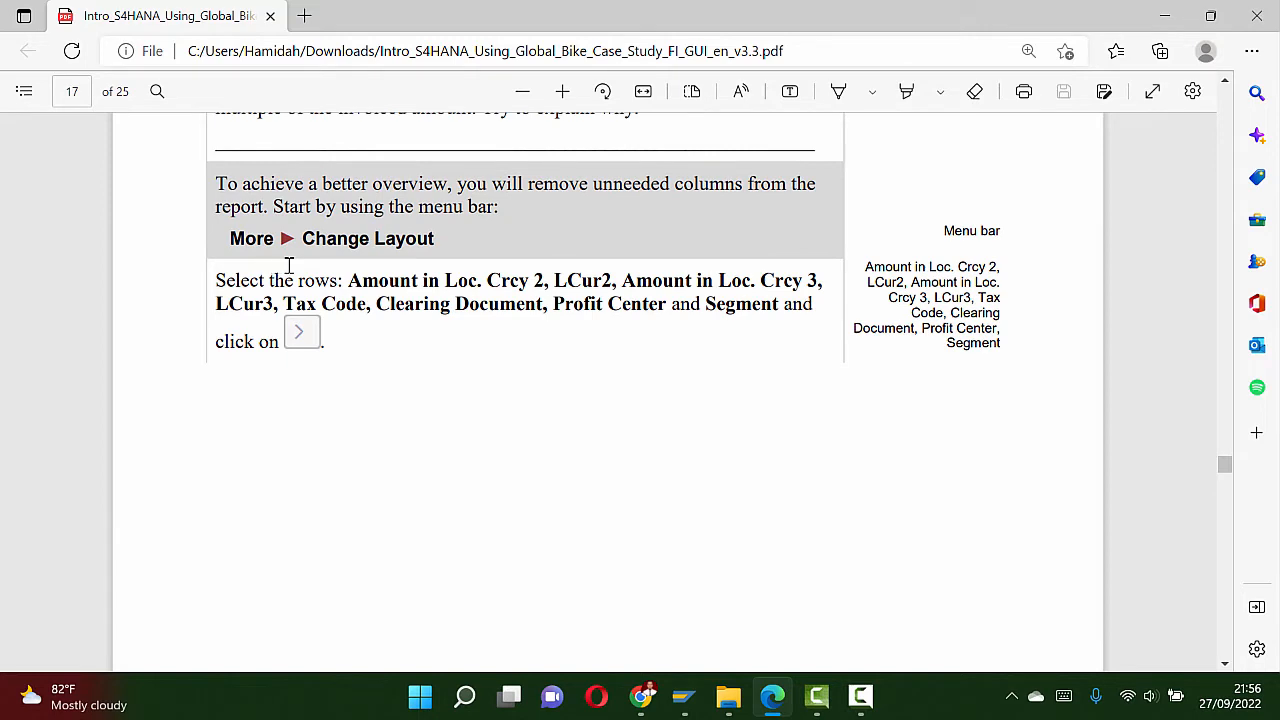
pyautogui.hotkey('alt', 'Tab')
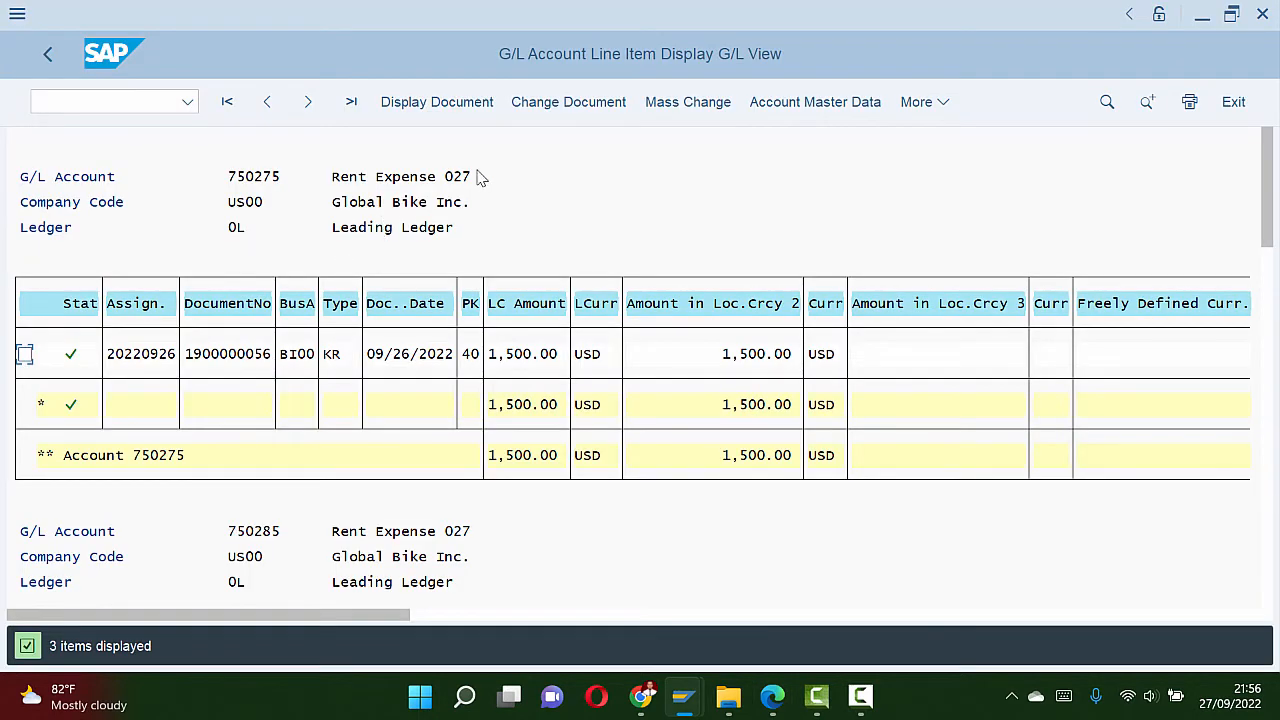
pyautogui.click(942, 104)
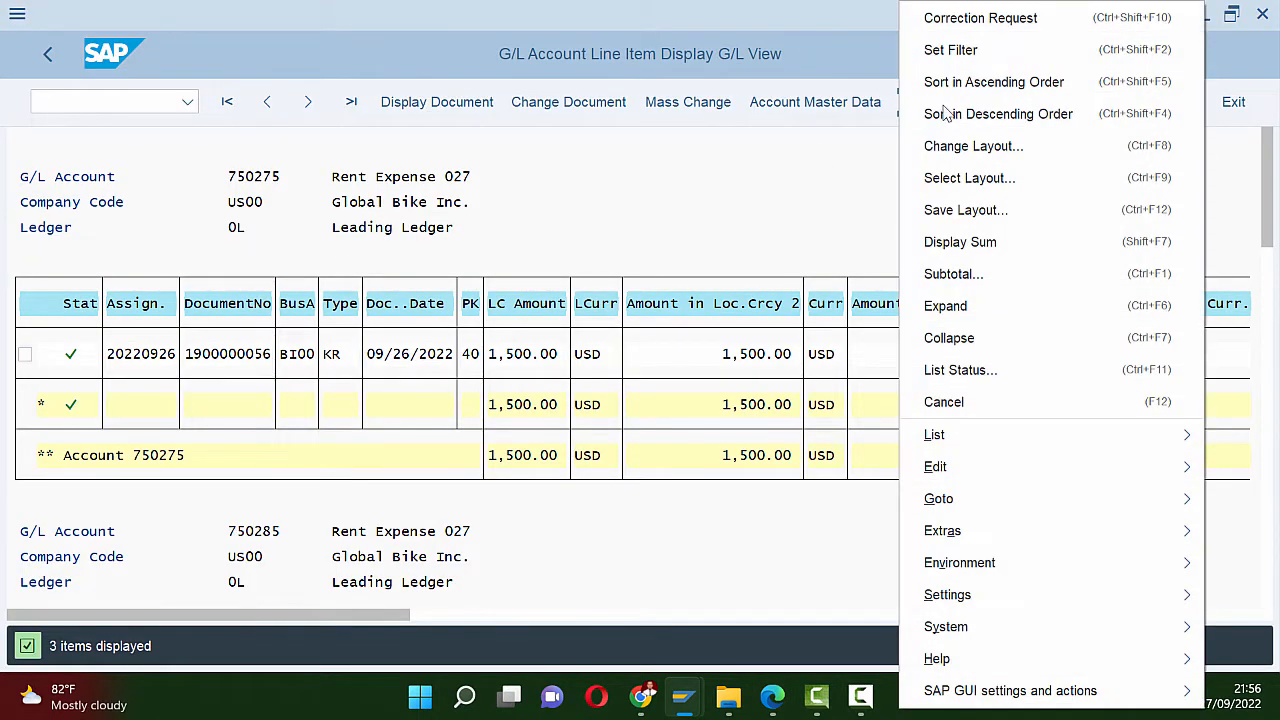
pyautogui.click(970, 146)
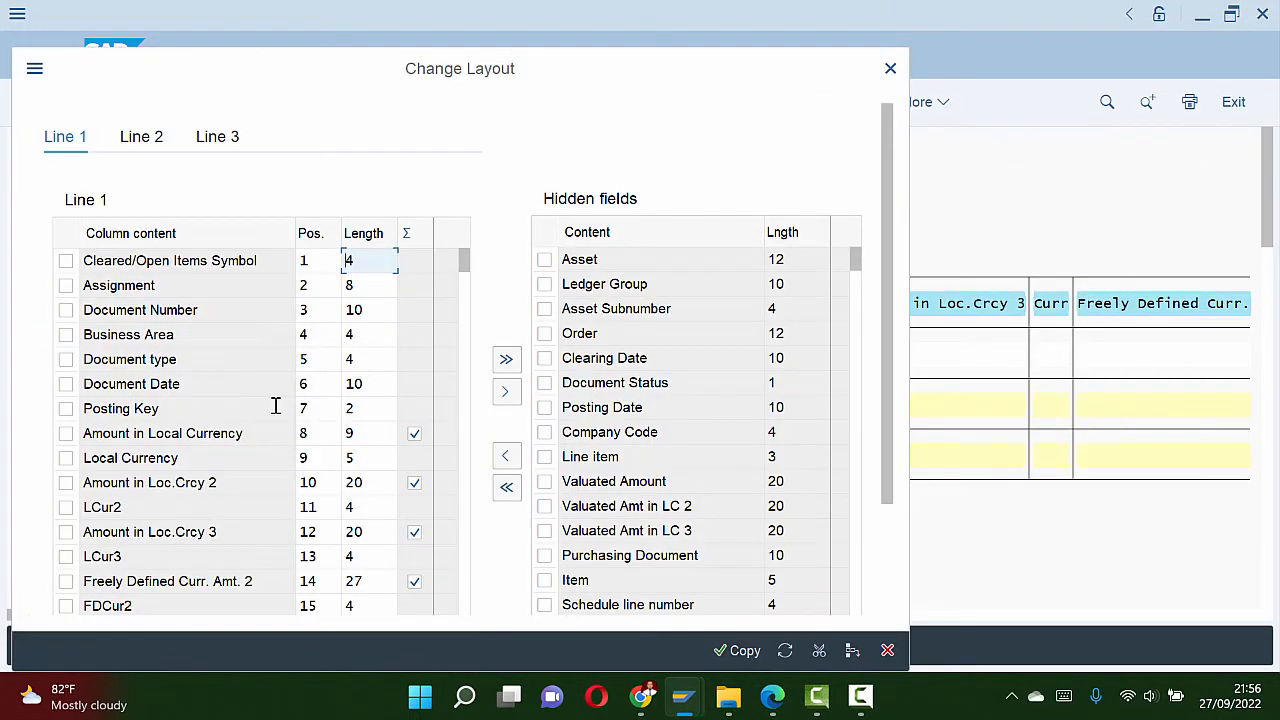
pyautogui.scroll(-1, 250, 450)
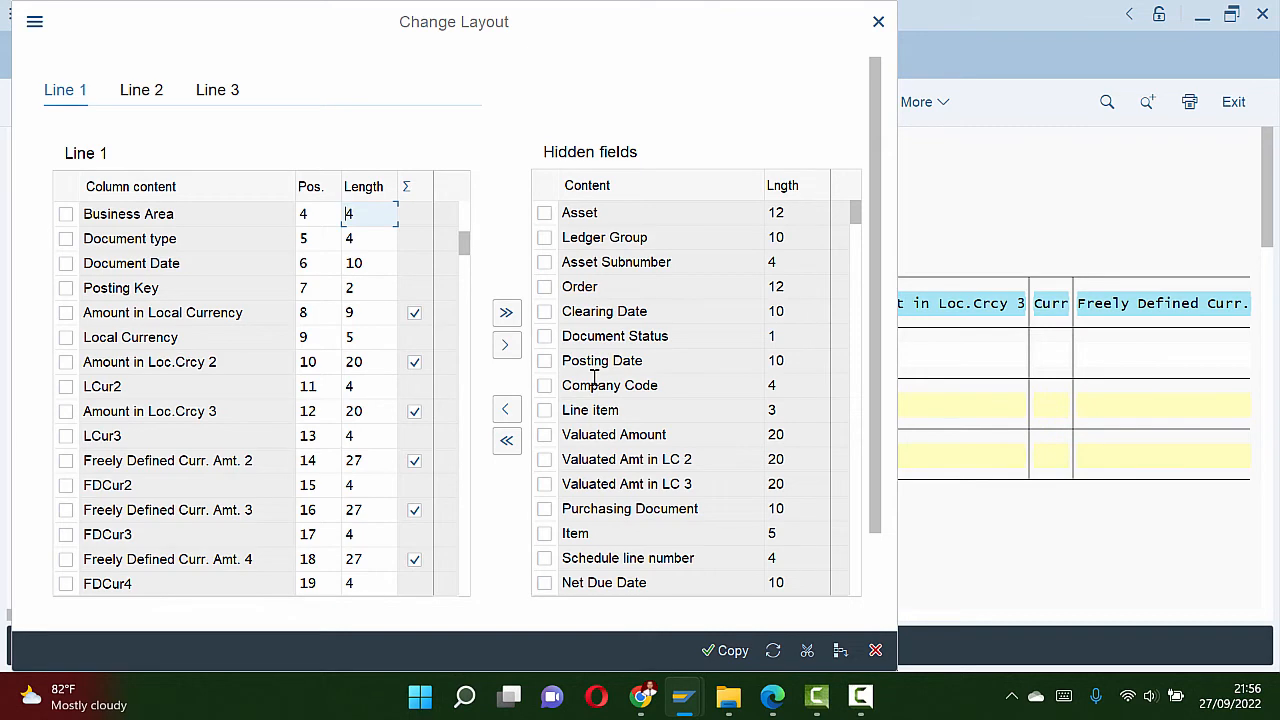
pyautogui.hotkey('alt', 'Tab')
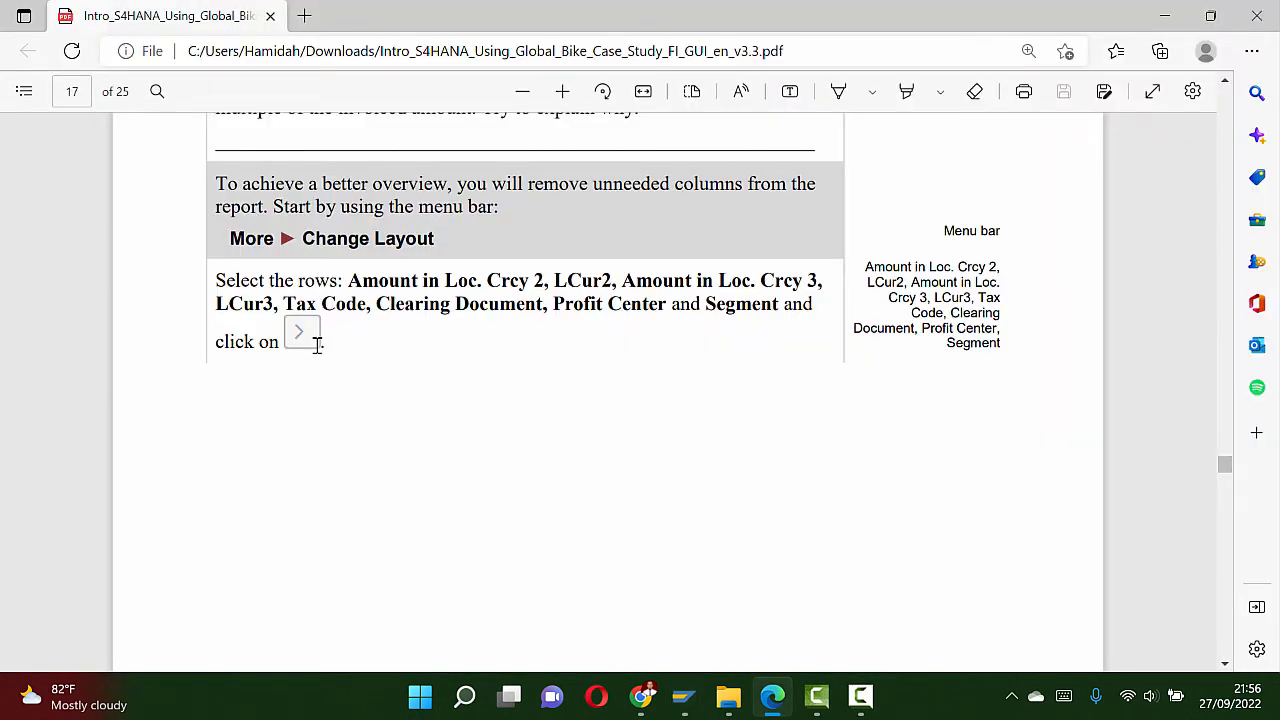
pyautogui.hotkey('alt', 'Tab')
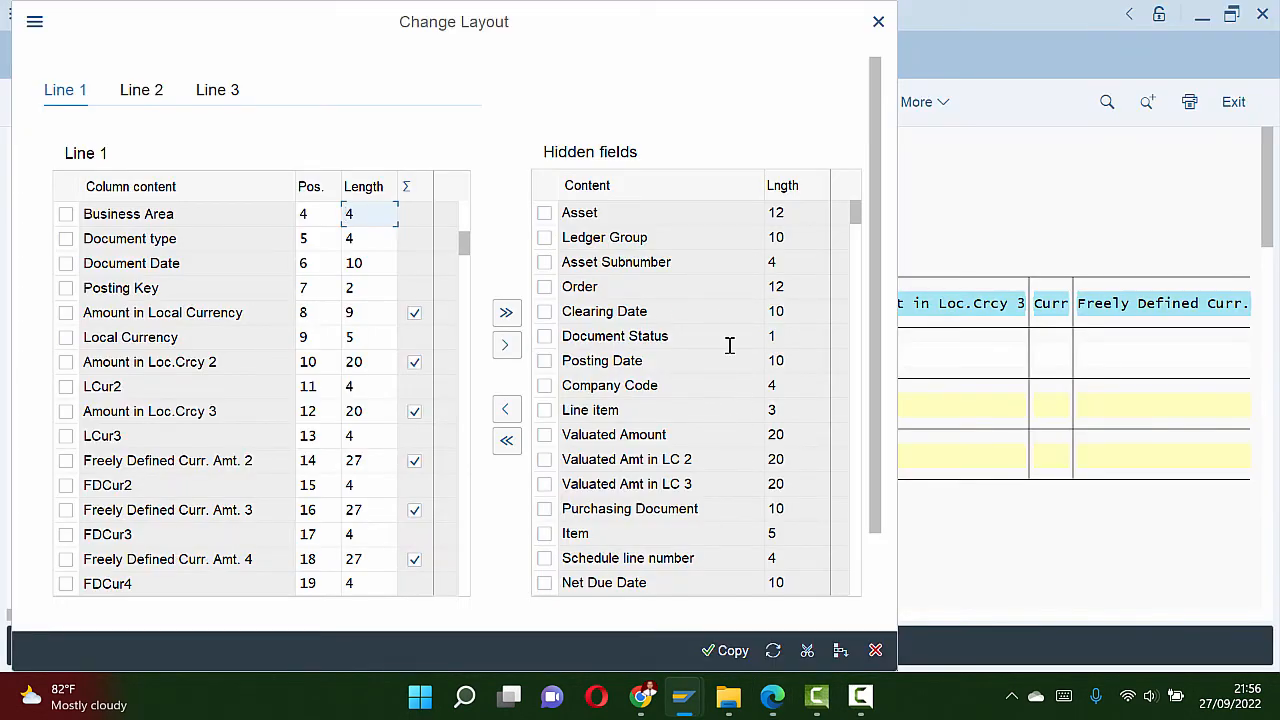
pyautogui.click(878, 22)
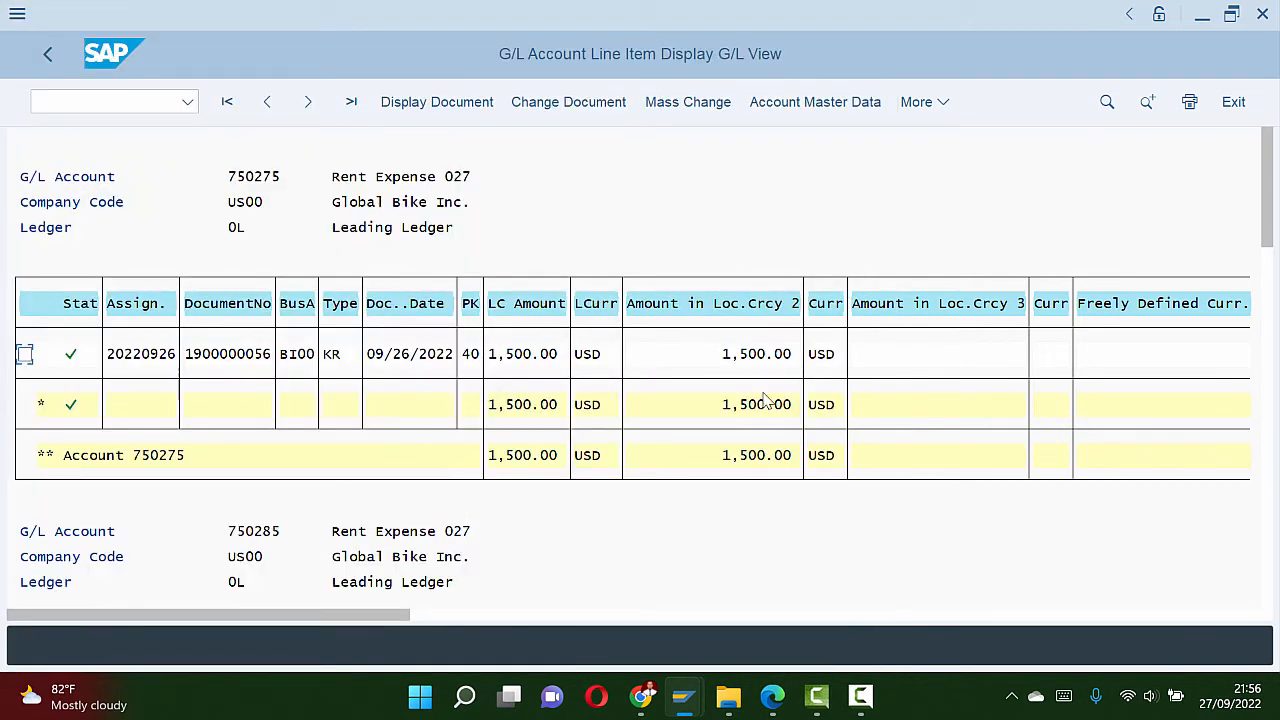
# Step: Switch to the case study PDF and review the Step 8 layout and document instructions and the Step 9 Accounts Payable task
pyautogui.hotkey('alt', 'Tab')
pyautogui.scroll(-10, 765, 399)
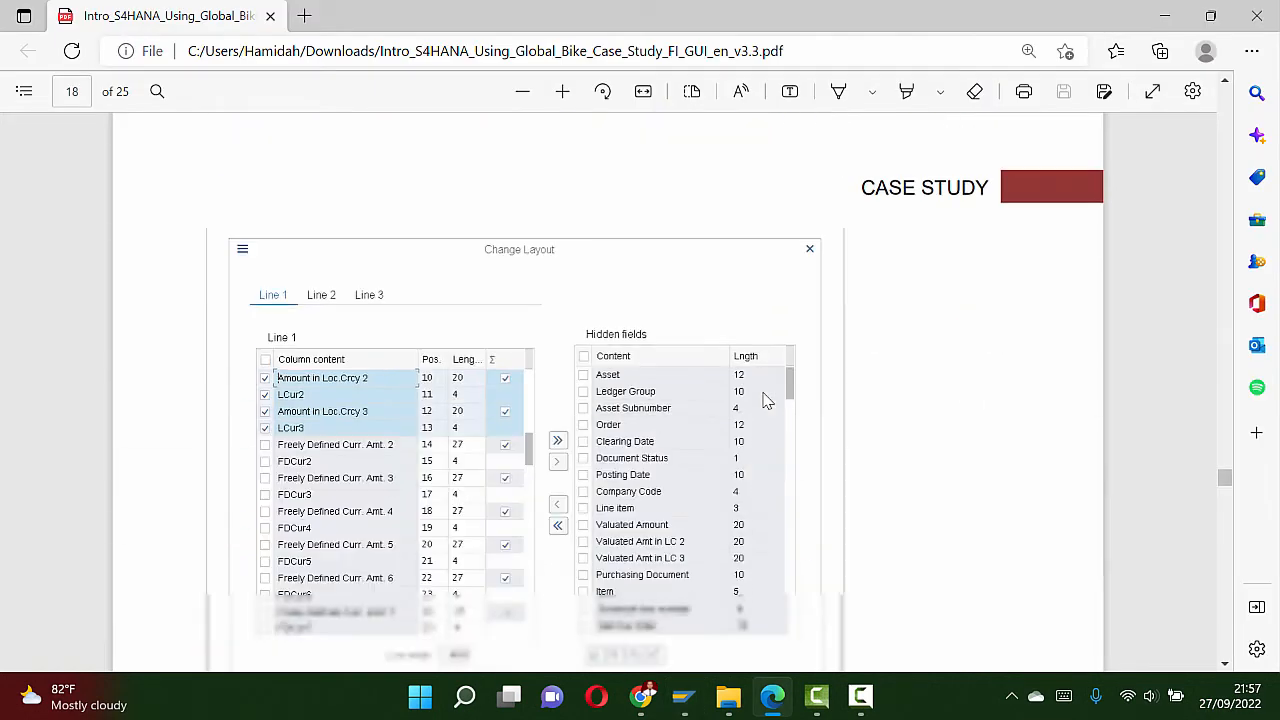
pyautogui.scroll(-4, 765, 399)
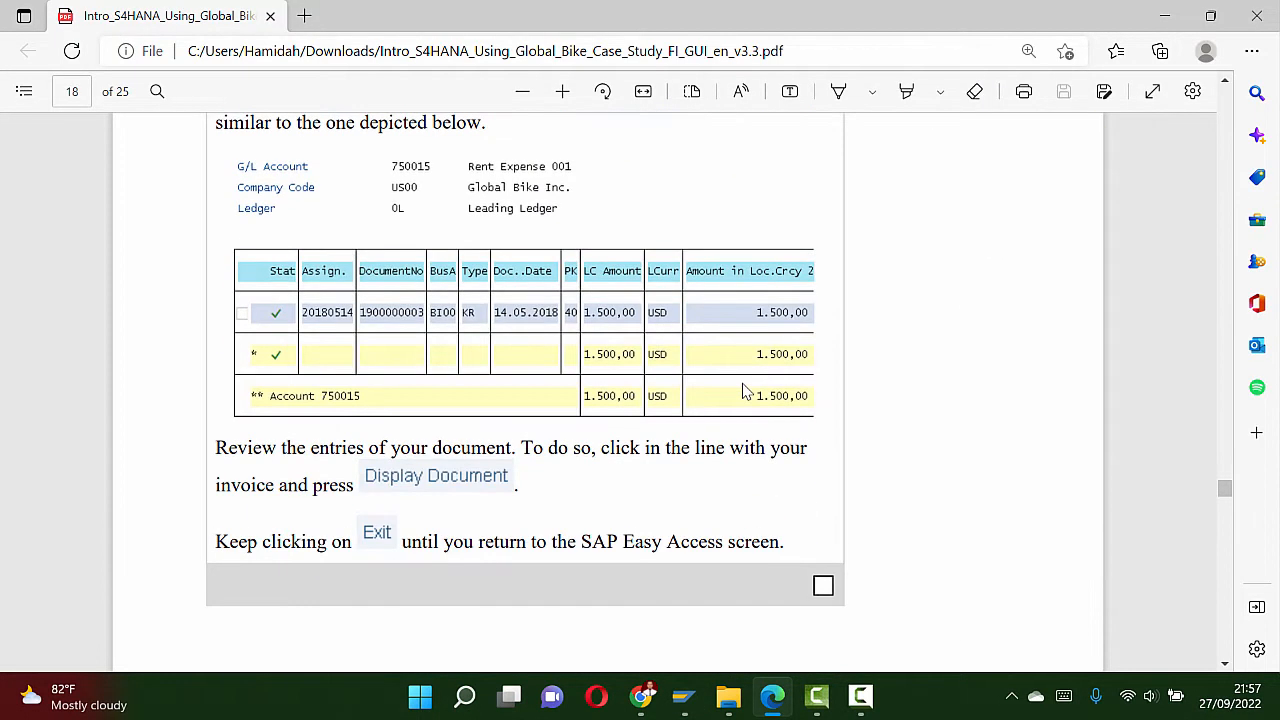
pyautogui.scroll(3, 743, 392)
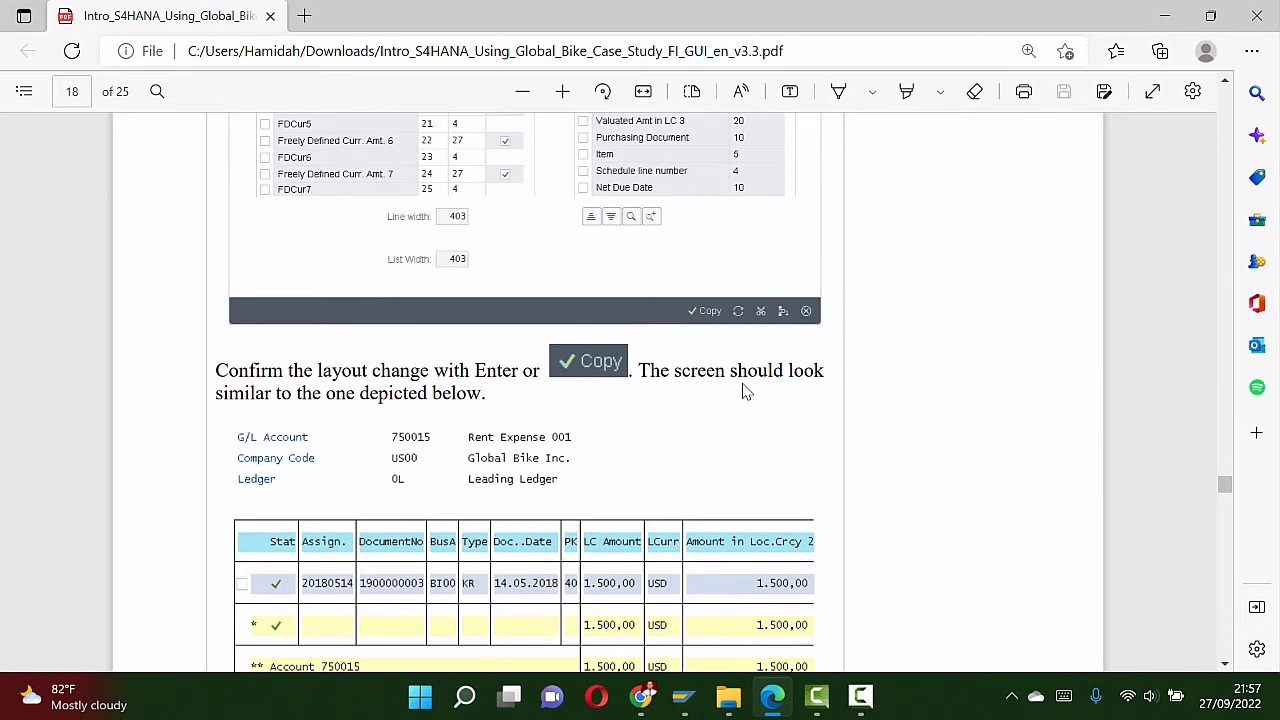
pyautogui.scroll(-4, 743, 393)
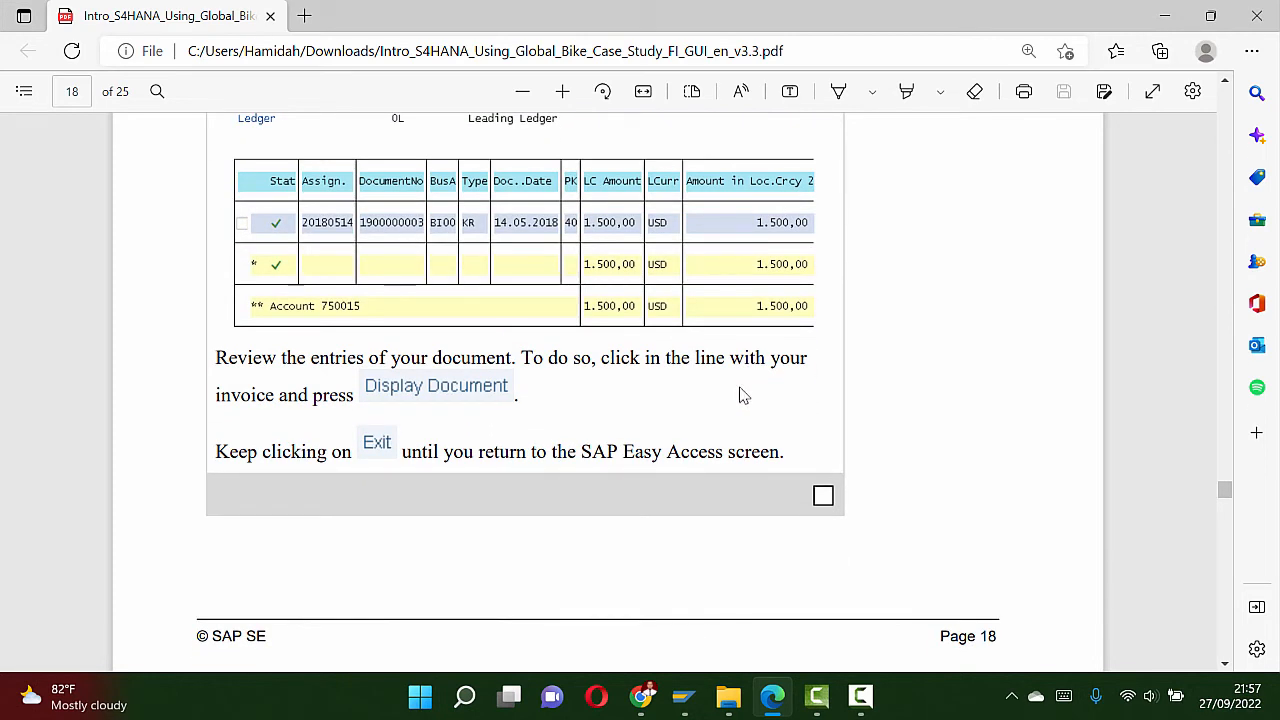
pyautogui.scroll(-6, 743, 395)
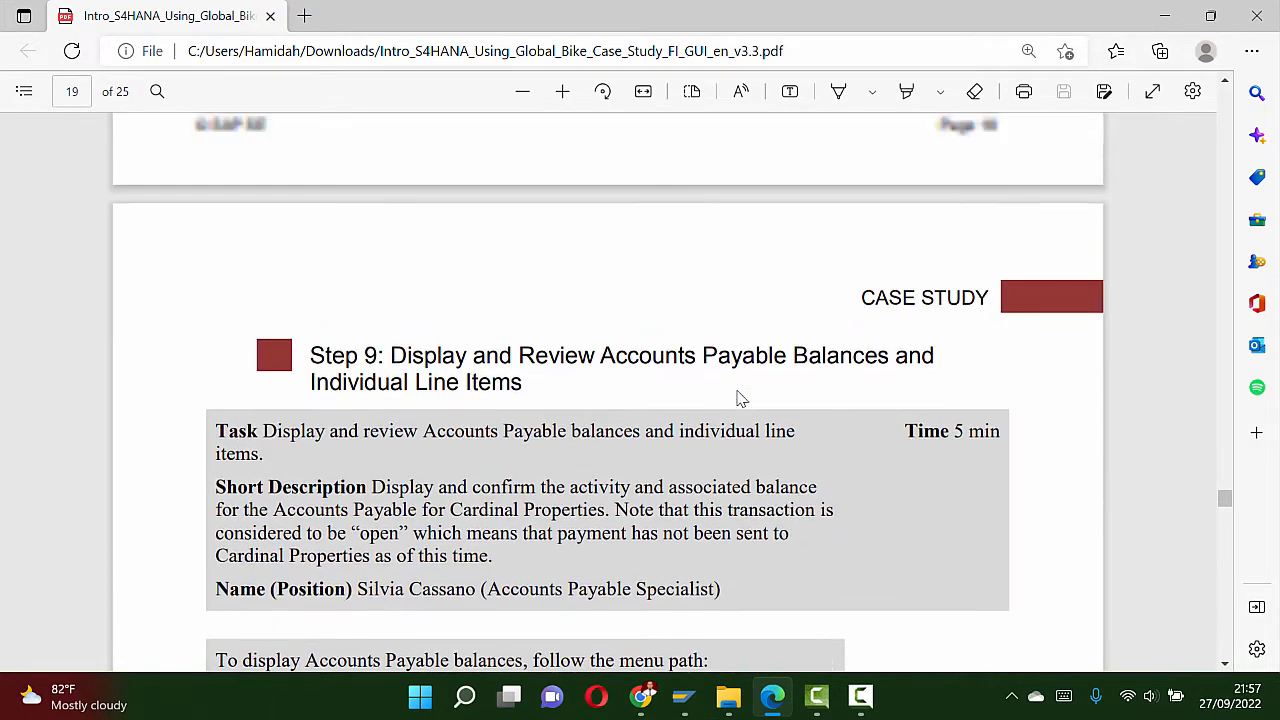
pyautogui.scroll(18, 740, 398)
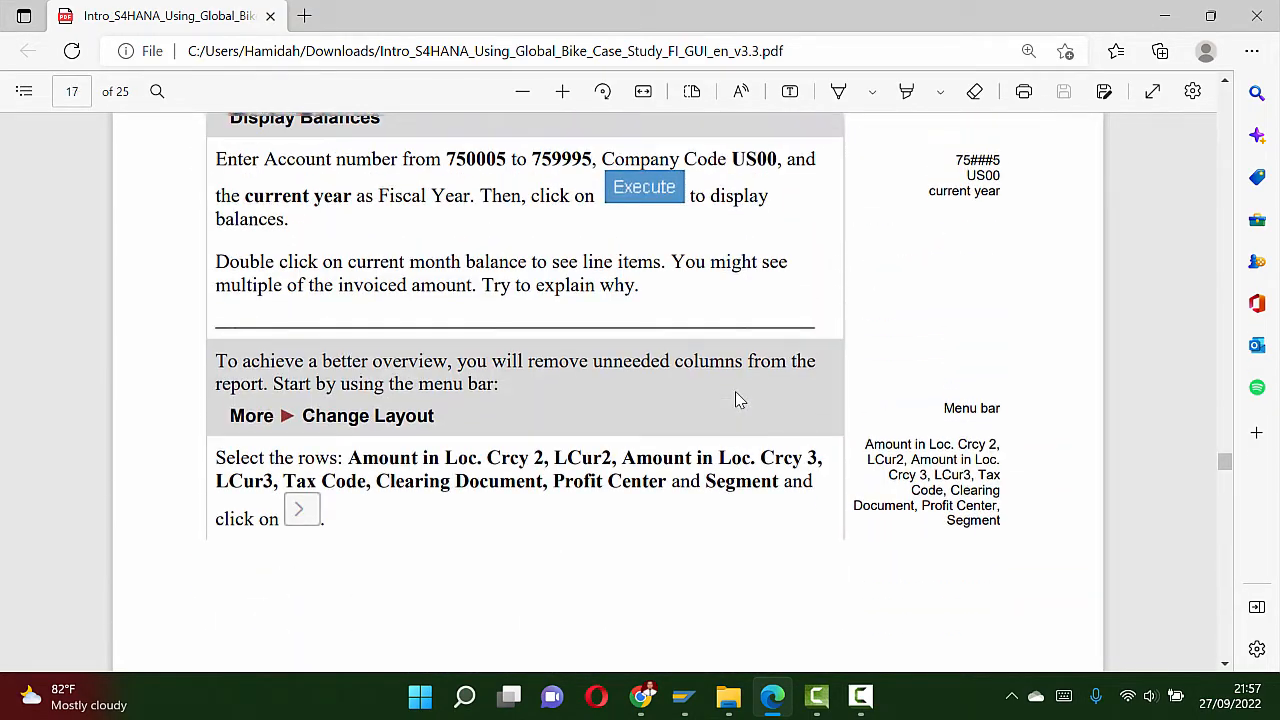
pyautogui.scroll(-4, 735, 400)
pyautogui.scroll(8, 735, 400)
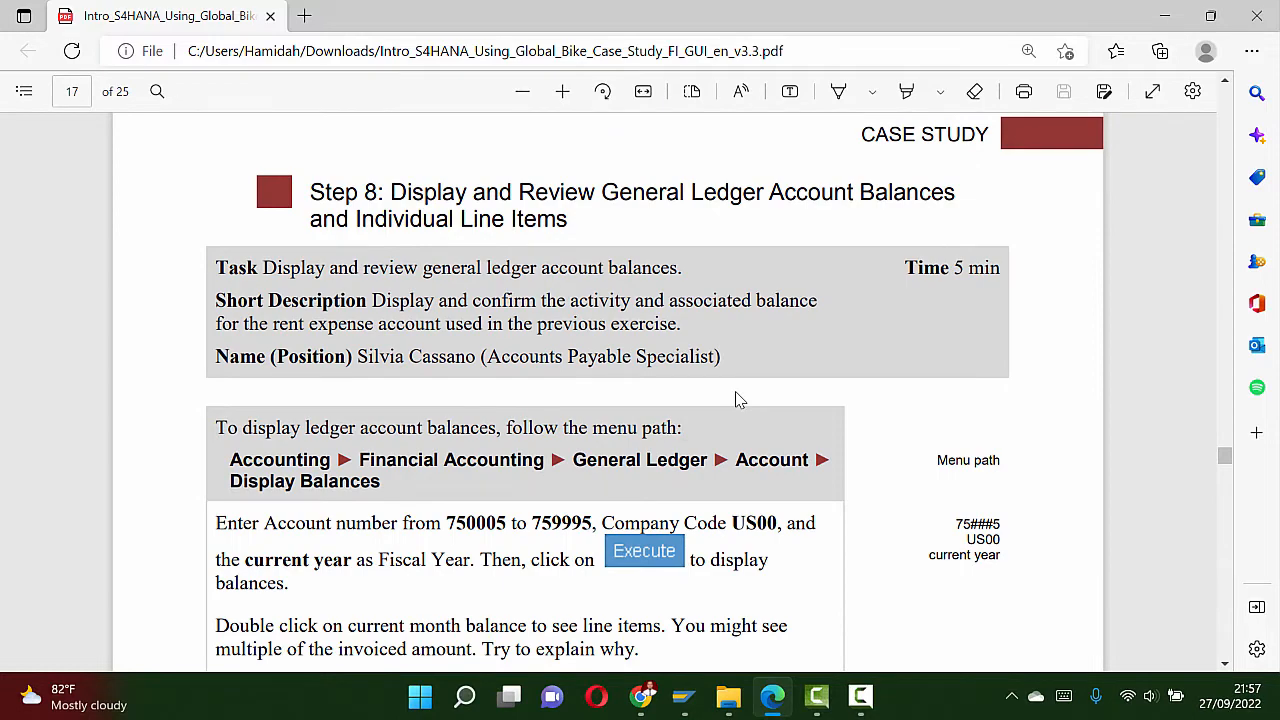
pyautogui.scroll(-18, 734, 397)
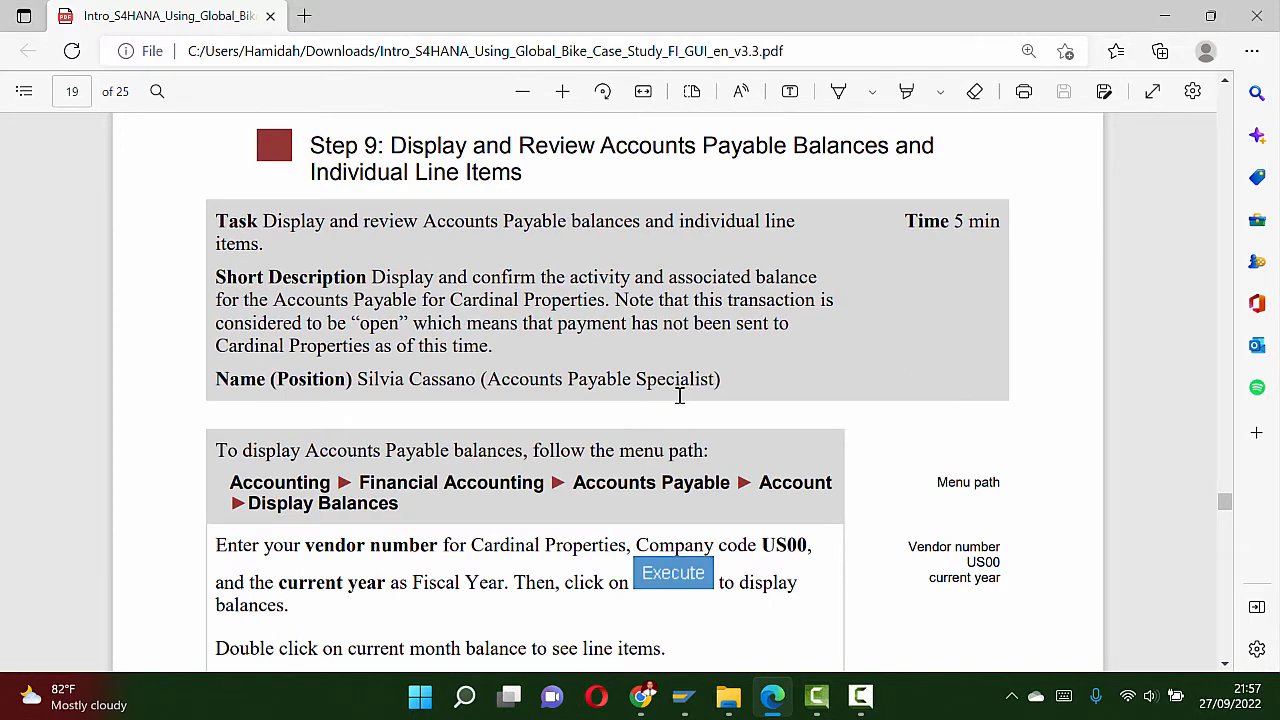
# Step: Return to SAP and leave the G/L line item and balance displays, going back to the SAP Easy Access screen
pyautogui.hotkey('alt', 'Tab')
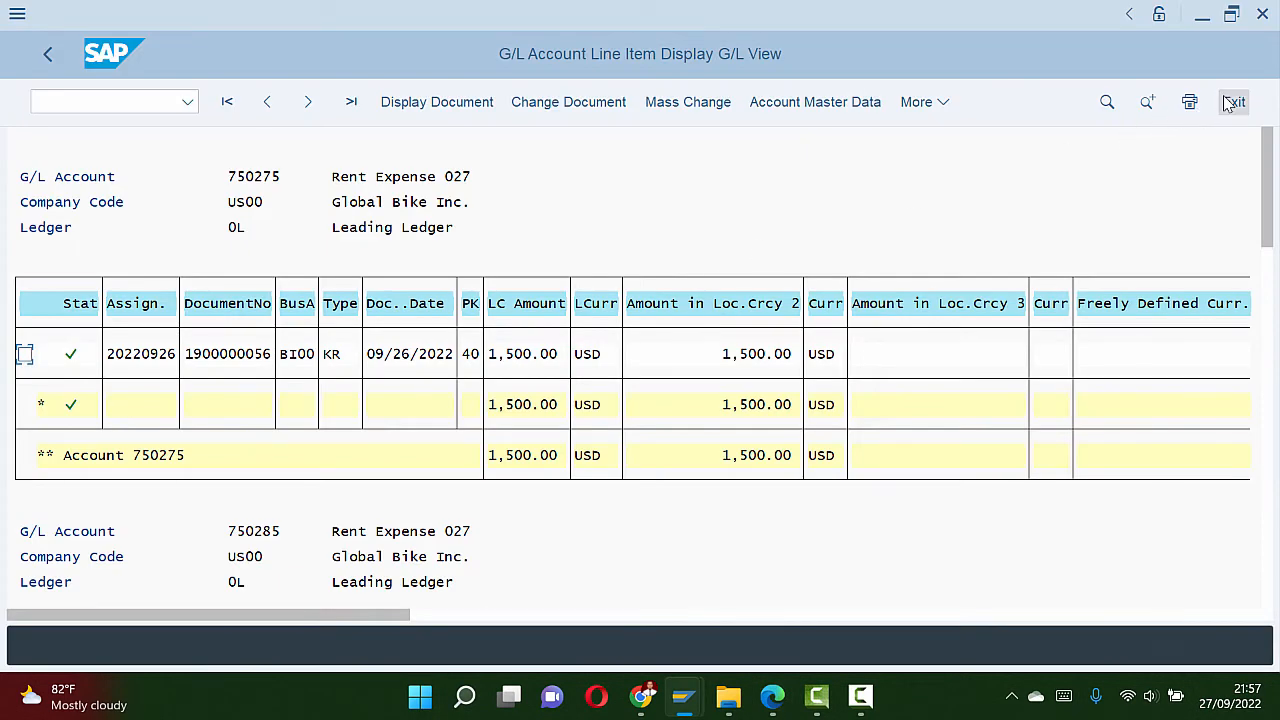
pyautogui.click(1228, 104)
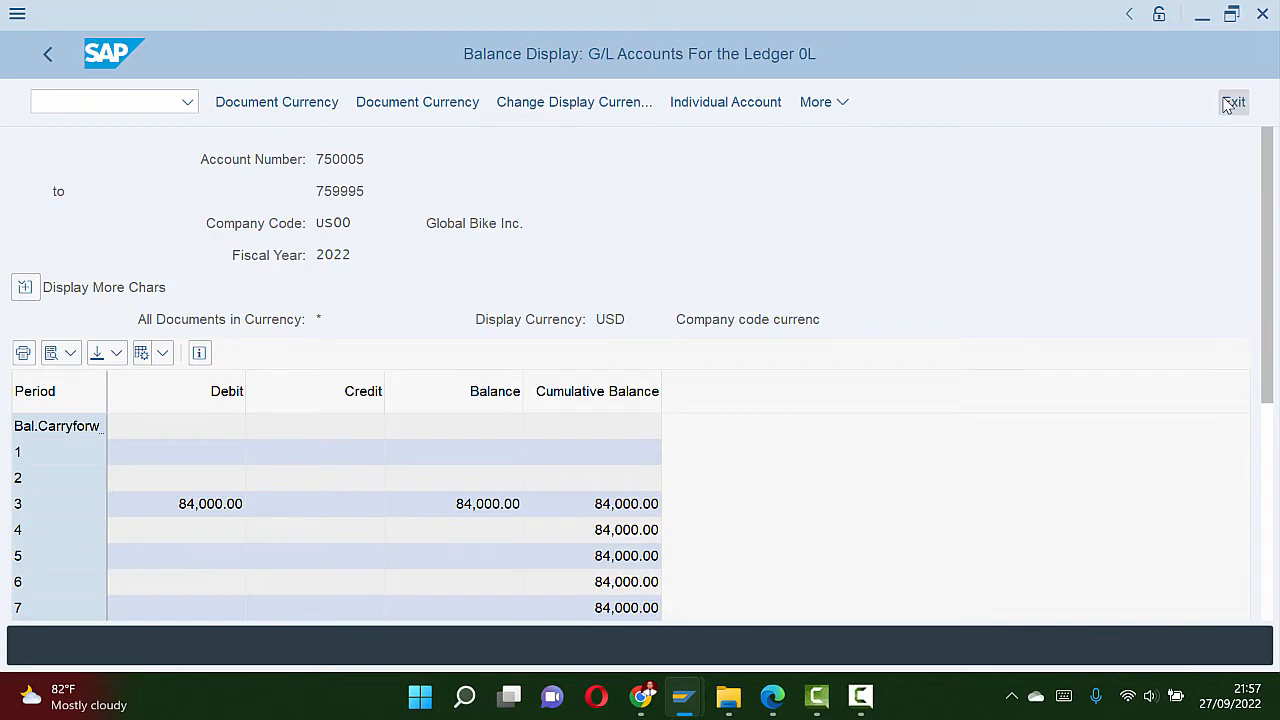
pyautogui.hotkey('alt', 'Tab')
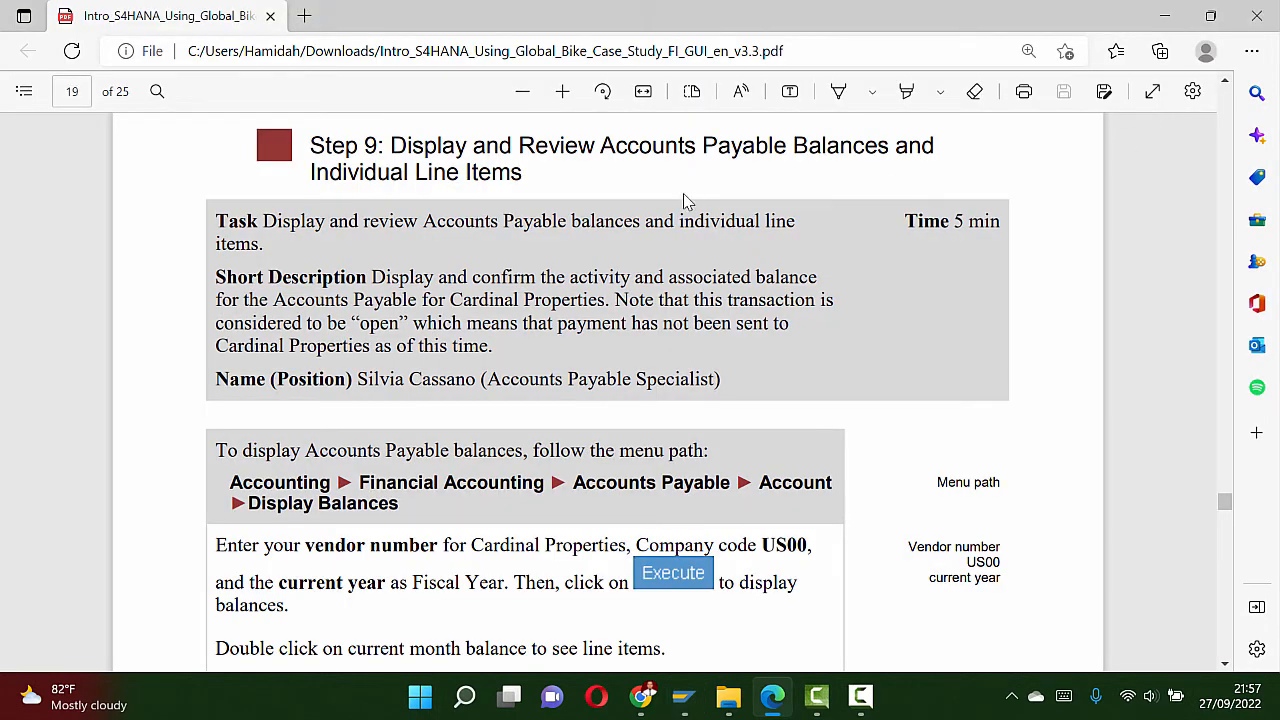
pyautogui.hotkey('alt', 'Tab')
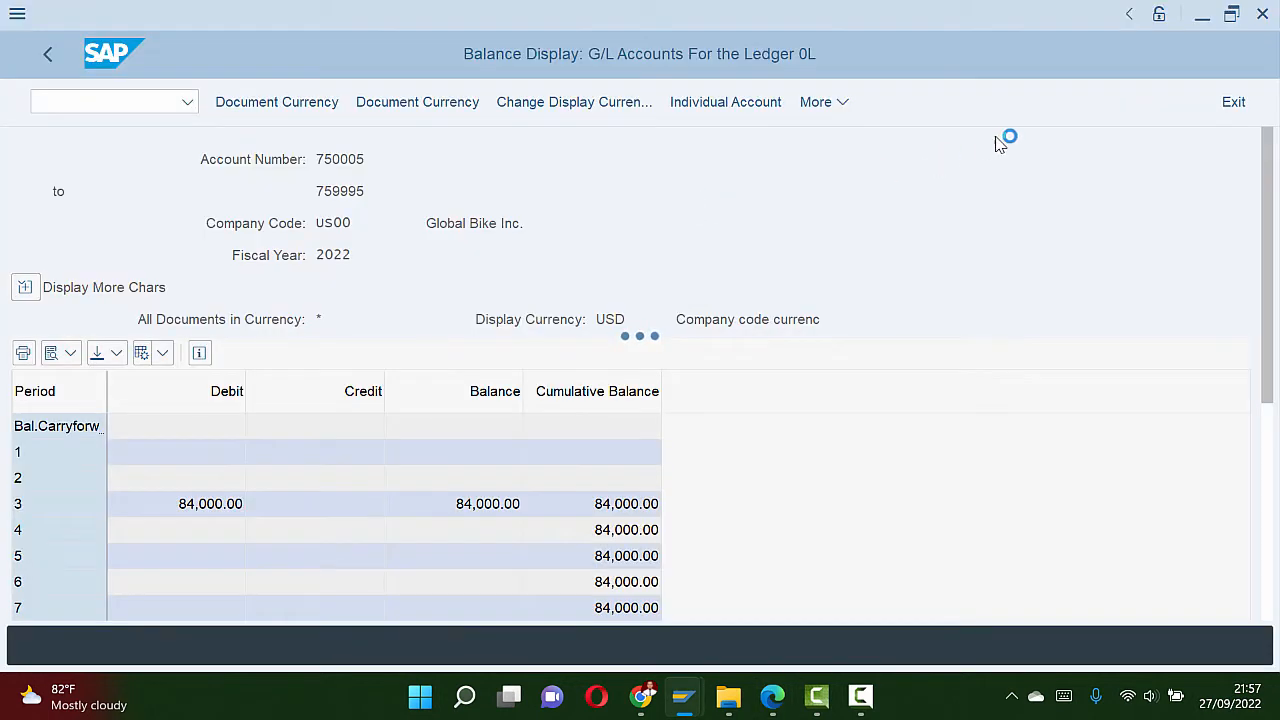
pyautogui.click(1234, 112)
pyautogui.click(1234, 114)
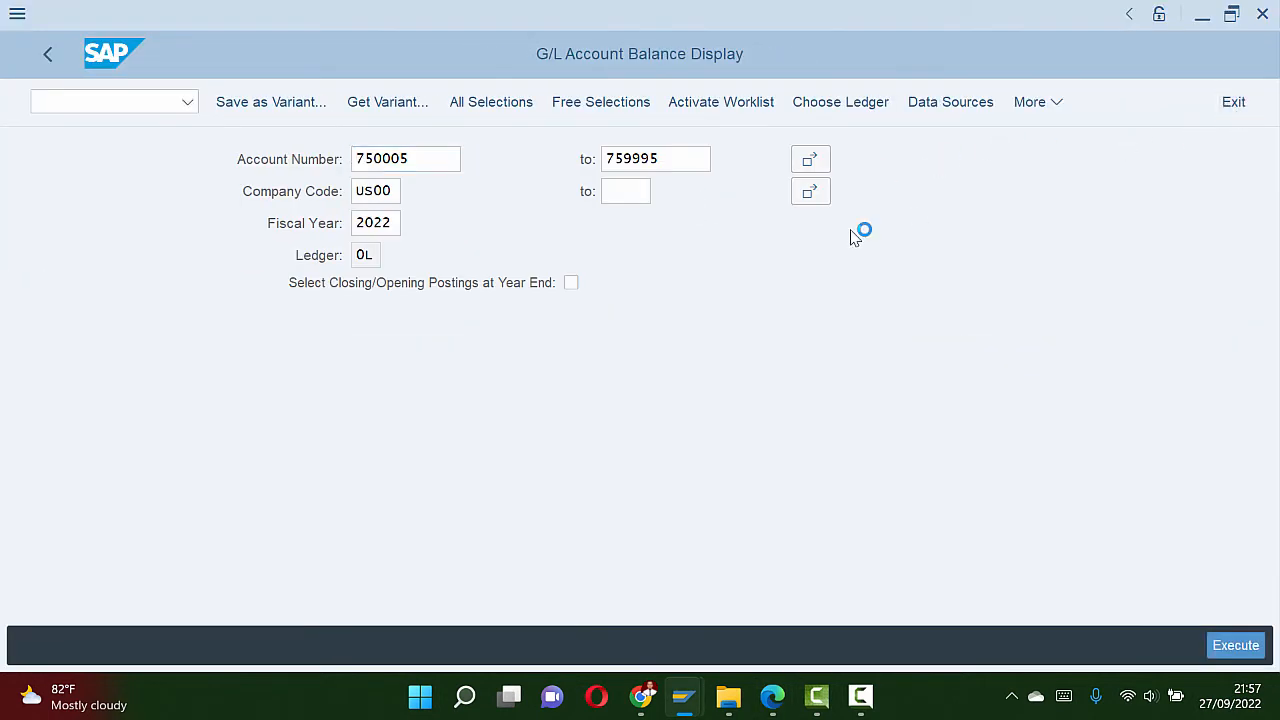
pyautogui.hotkey('alt', 'Tab')
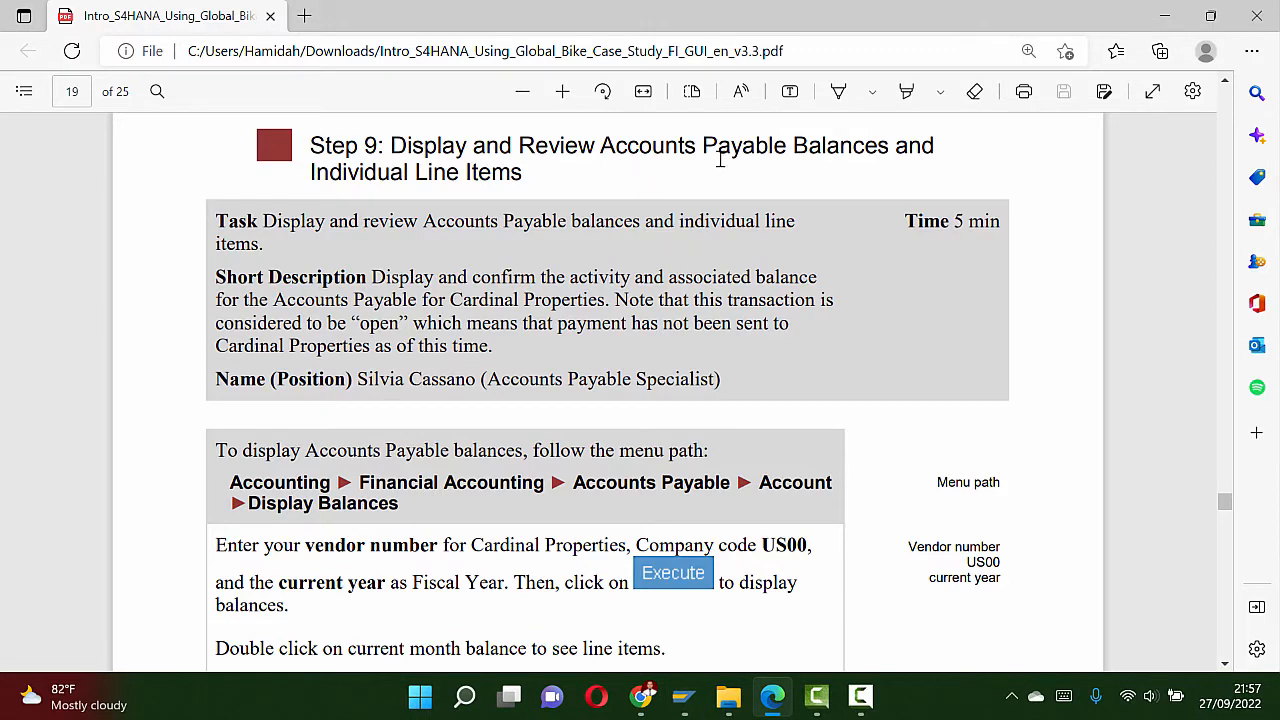
pyautogui.hotkey('alt', 'Tab')
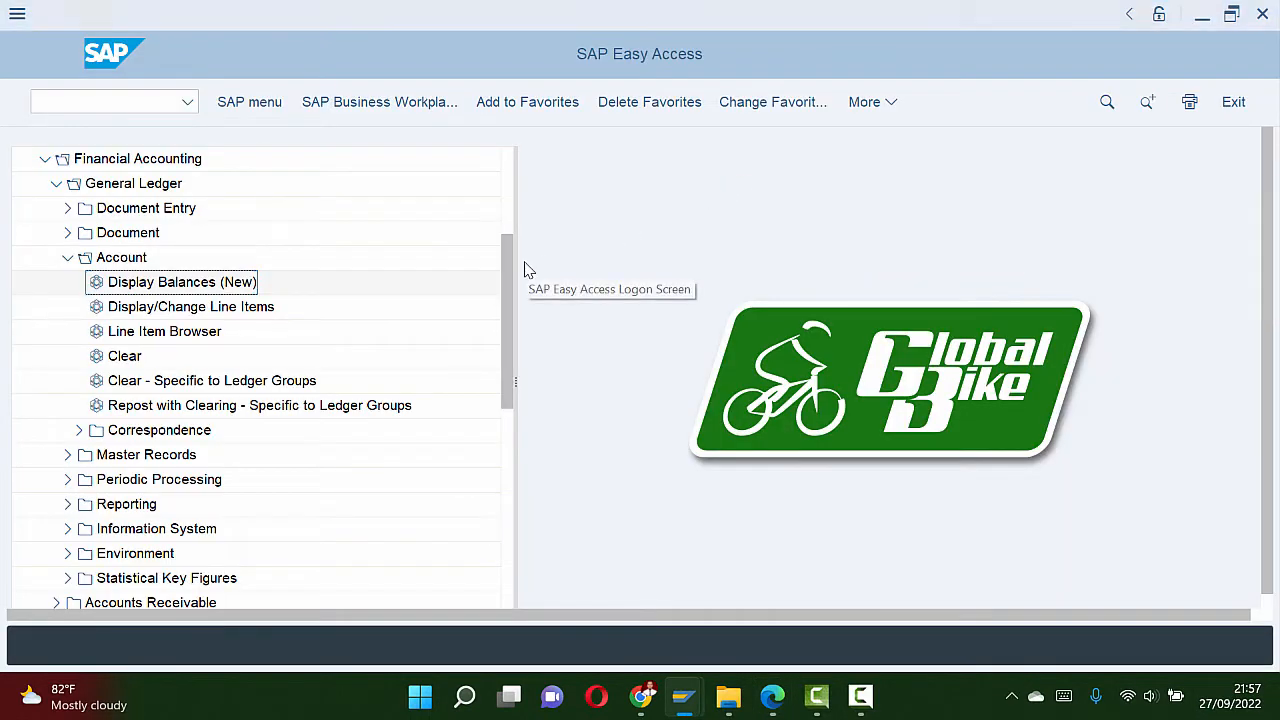
# Step: Collapse the Account folder under General Ledger in the SAP Easy Access tree
pyautogui.hotkey('alt', 'Tab')
pyautogui.hotkey('alt', 'Tab')
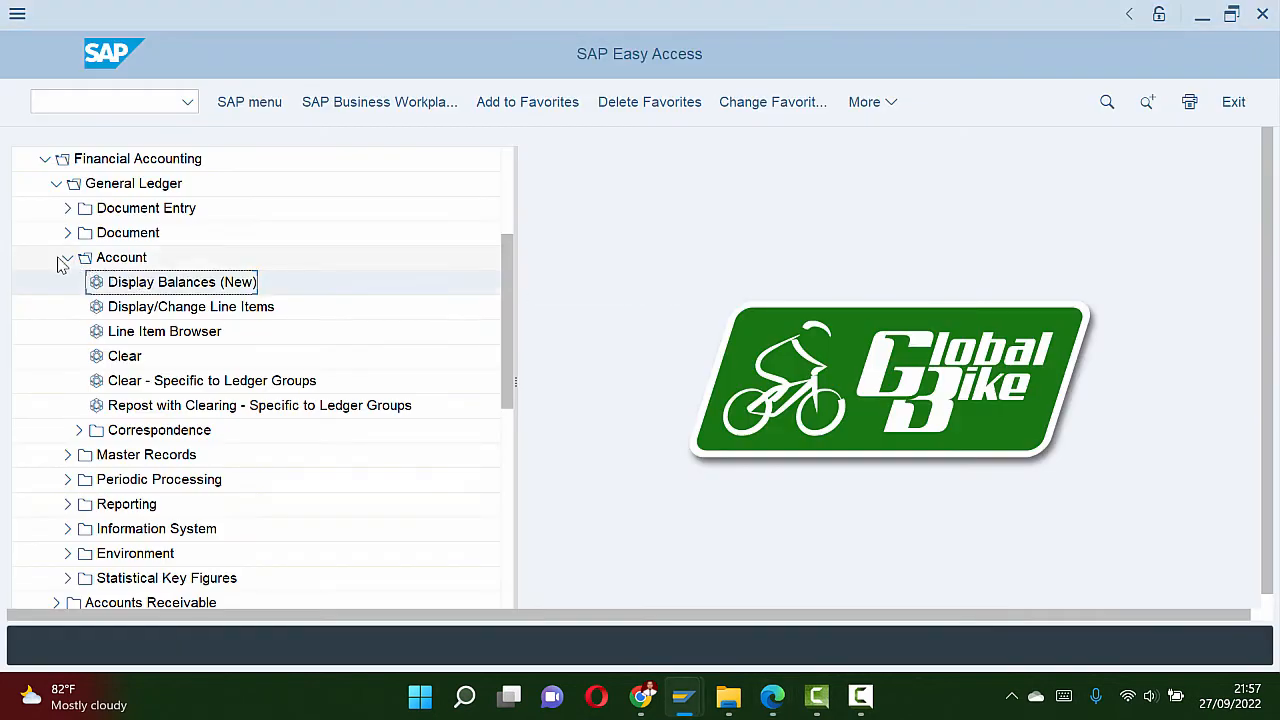
pyautogui.click(65, 258)
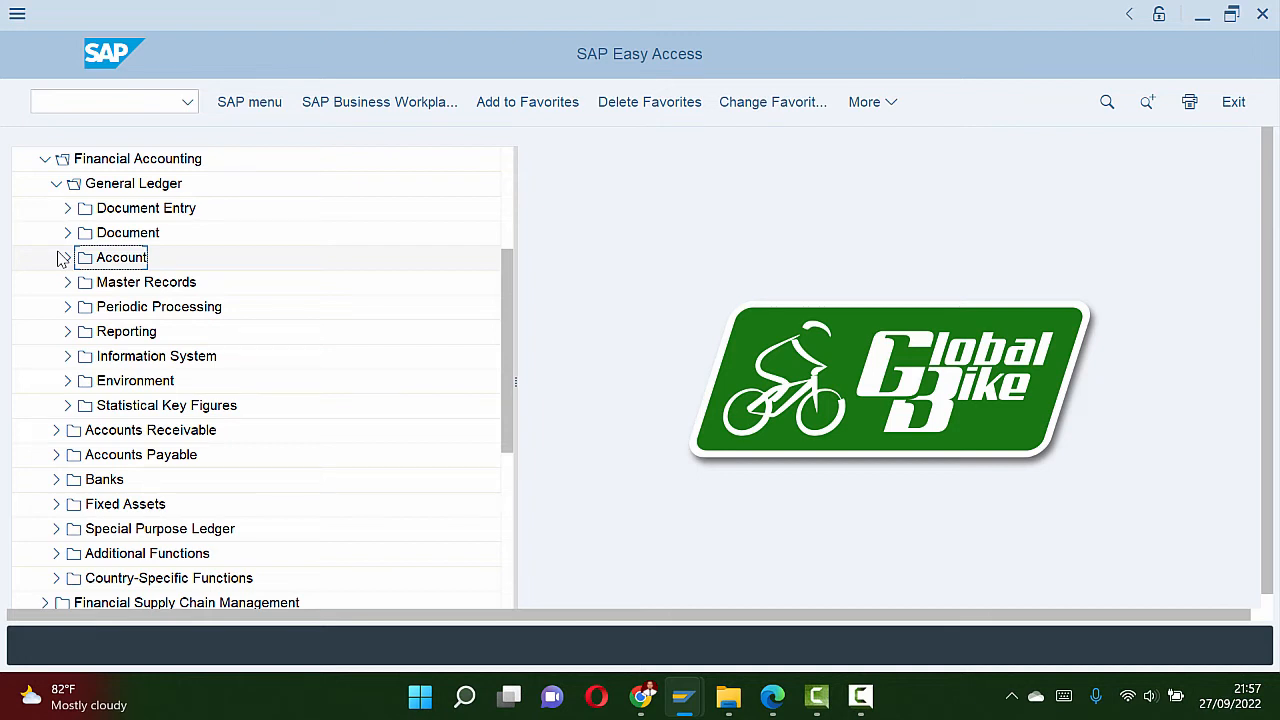
# Step: Look up the Step 9 menu path and entry instructions for Accounts Payable balances in the case study PDF, and return to SAP
pyautogui.hotkey('alt', 'Tab')
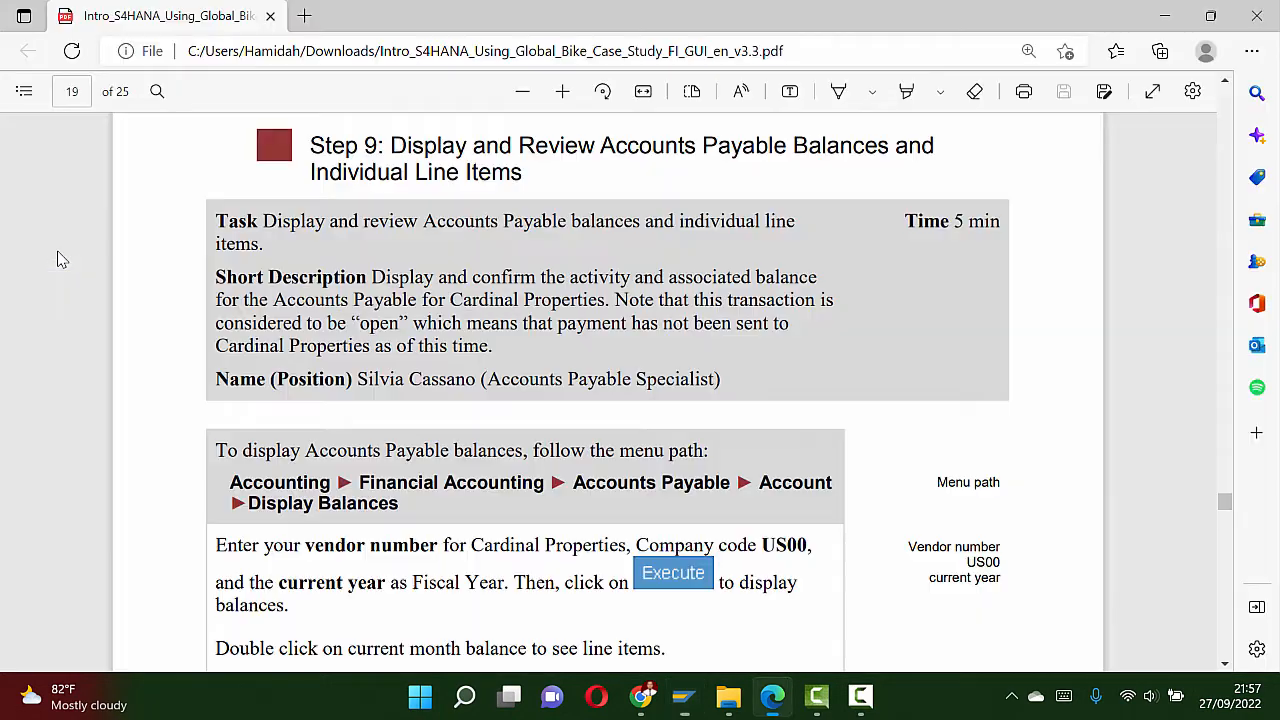
pyautogui.scroll(-3, 463, 420)
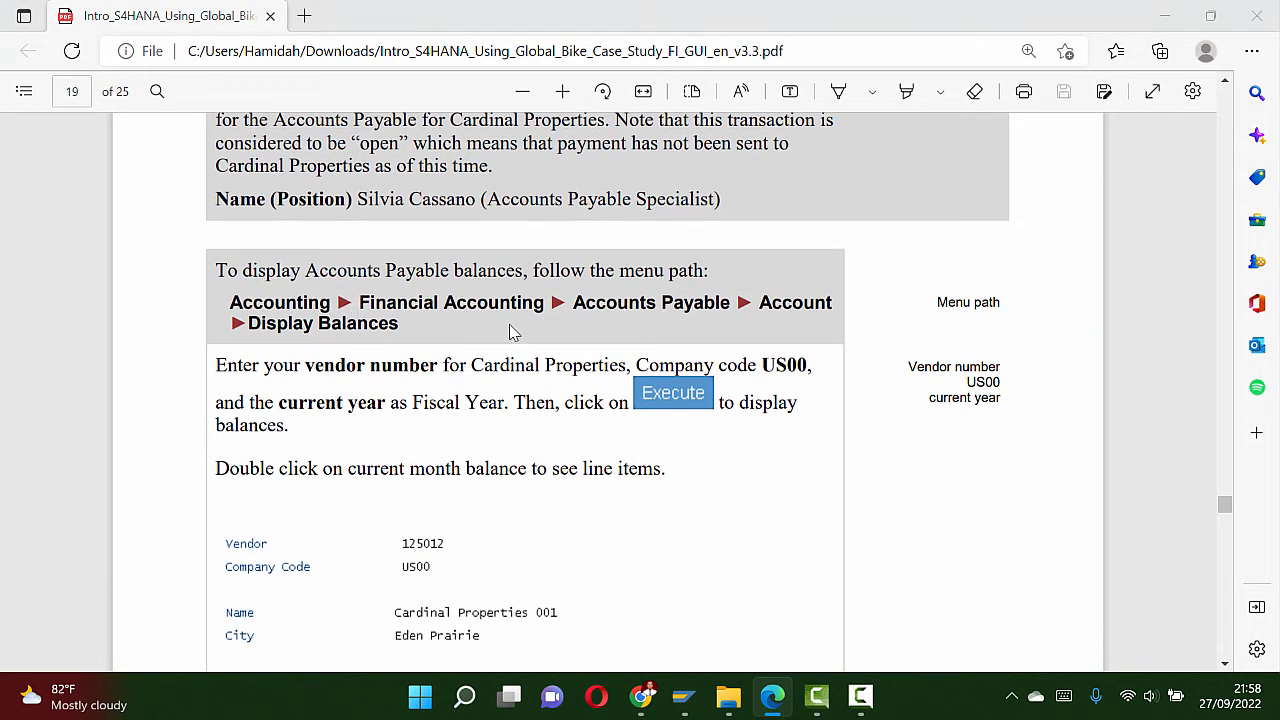
pyautogui.hotkey('alt', 'Tab')
pyautogui.hotkey('alt', 'Tab')
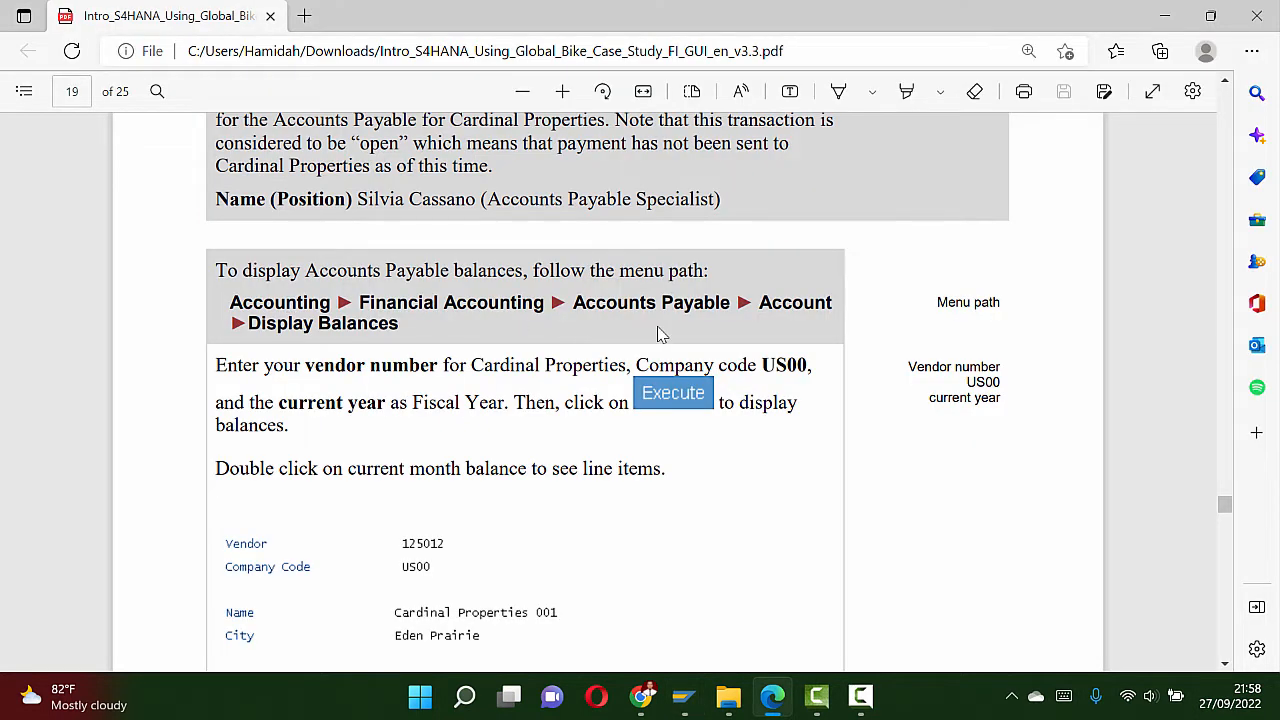
pyautogui.hotkey('alt', 'Tab')
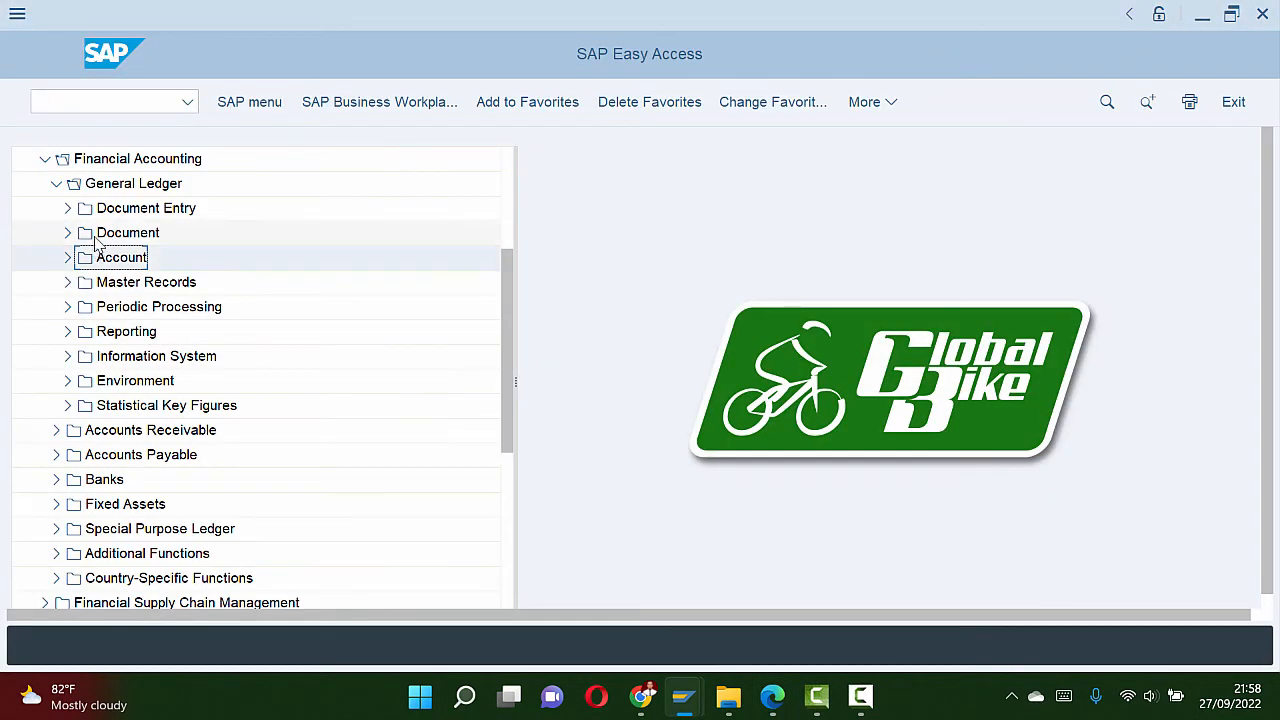
# Step: Collapse General Ledger and open Display Balances under Accounts Payable > Account, checking the menu path against the case study PDF
pyautogui.click(56, 184)
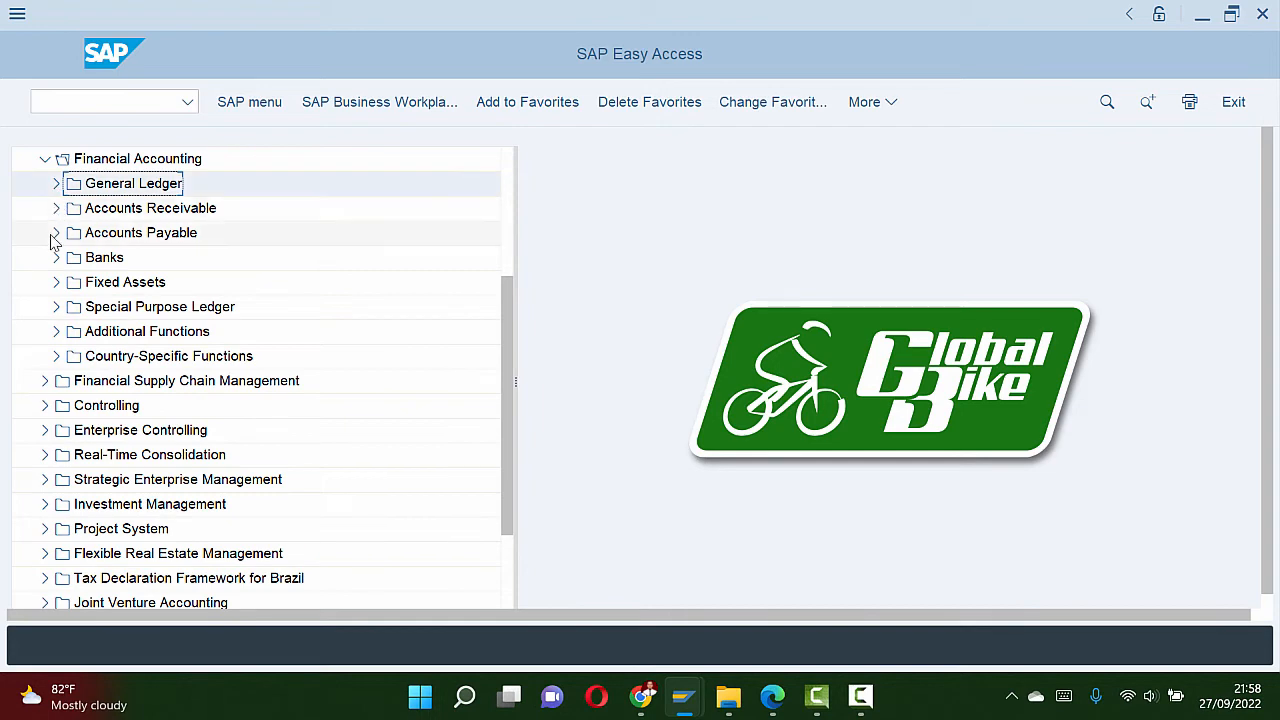
pyautogui.click(56, 232)
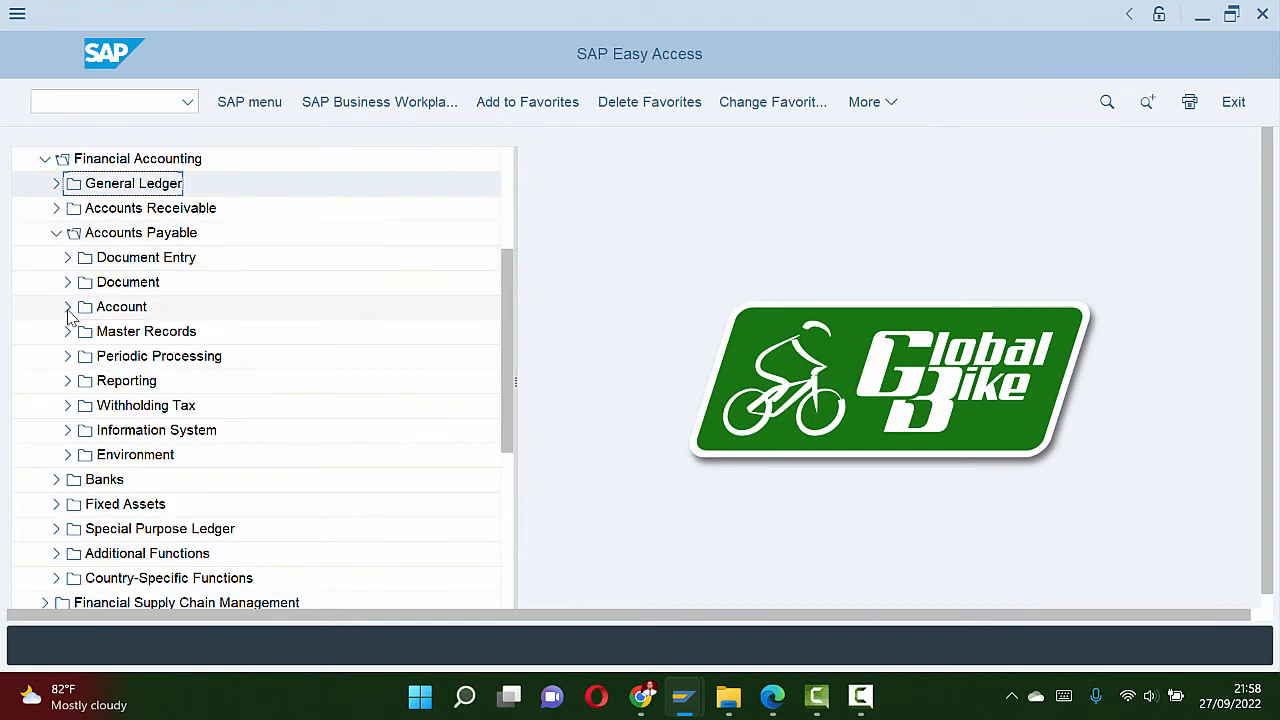
pyautogui.click(67, 307)
pyautogui.hotkey('alt', 'Tab')
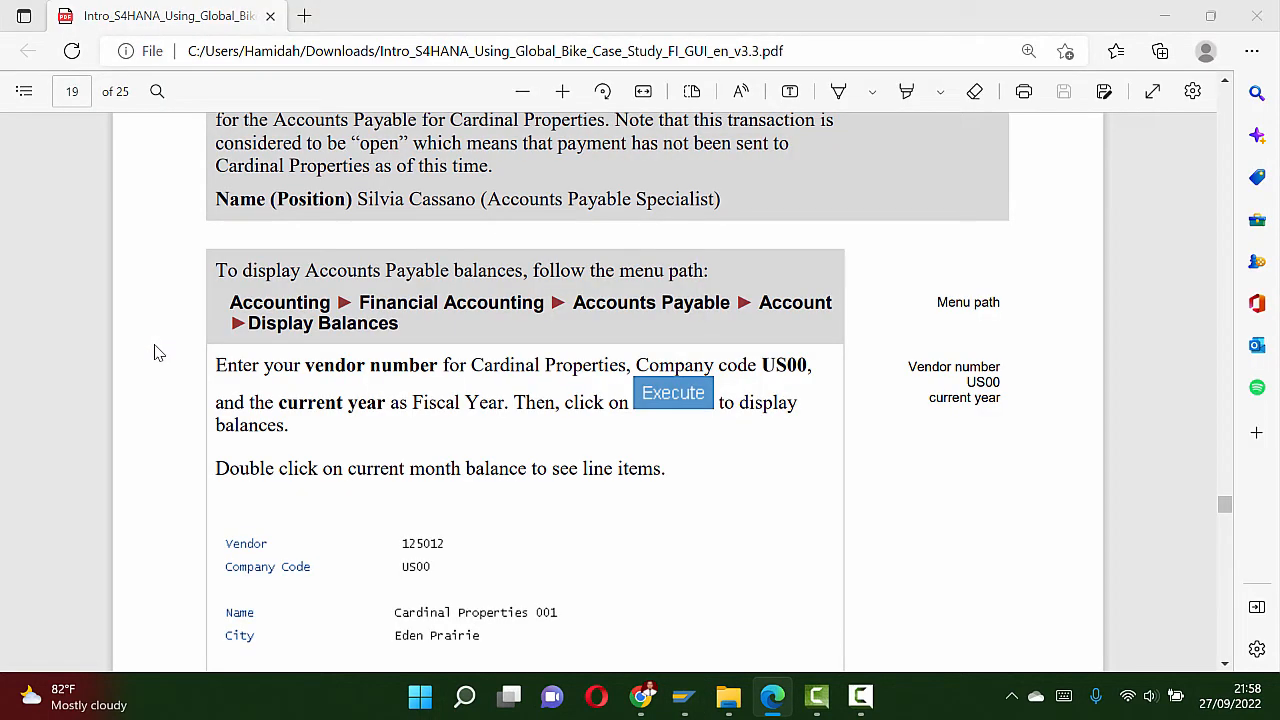
pyautogui.hotkey('alt', 'Tab')
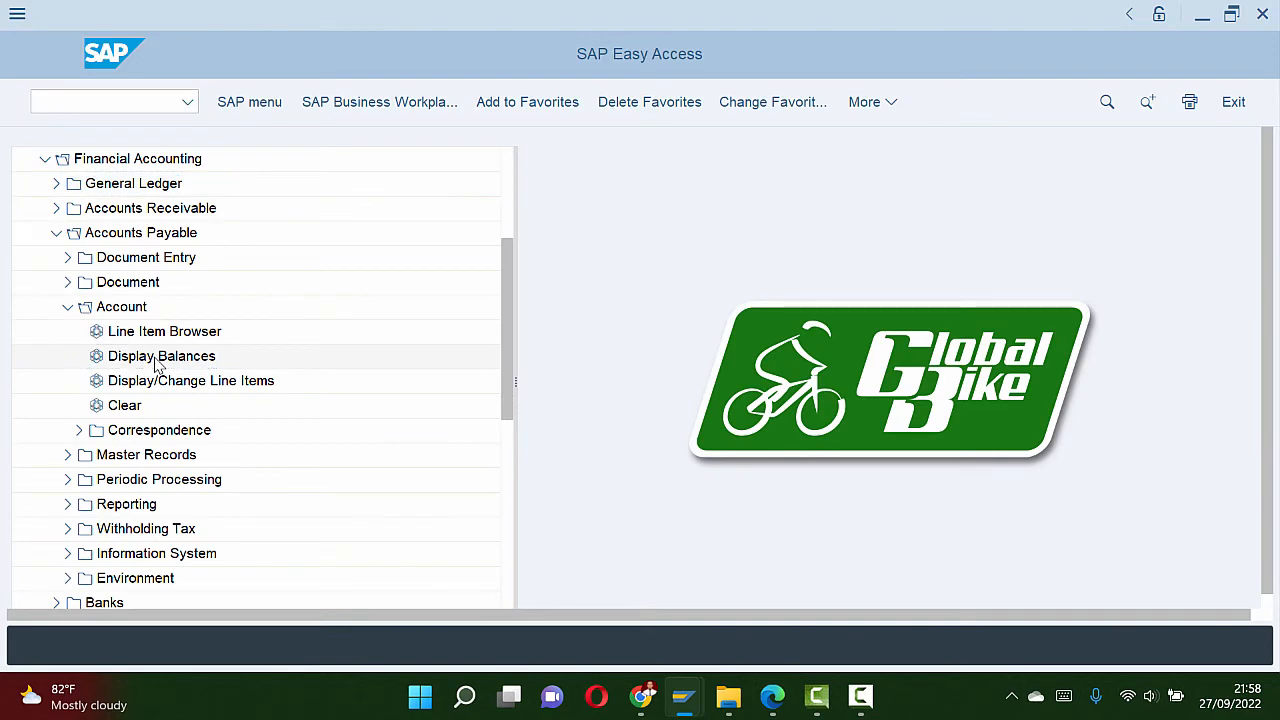
pyautogui.hotkey('alt', 'Tab')
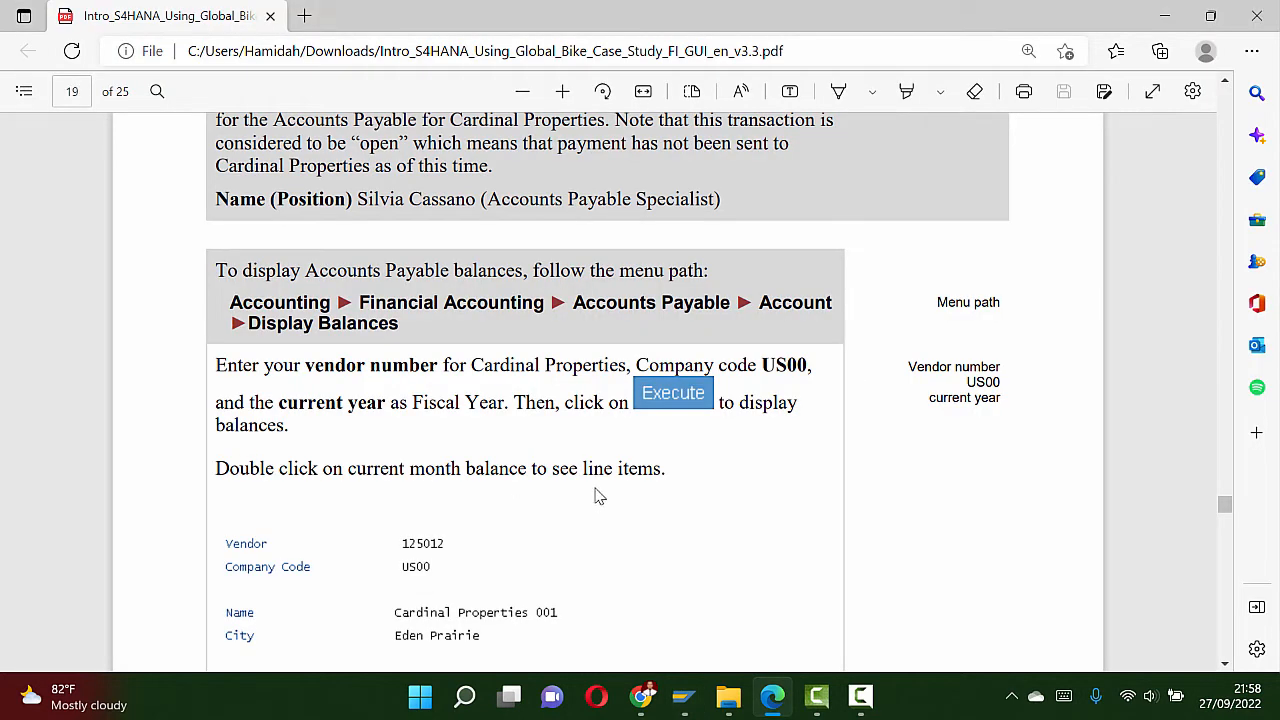
pyautogui.hotkey('alt', 'Tab')
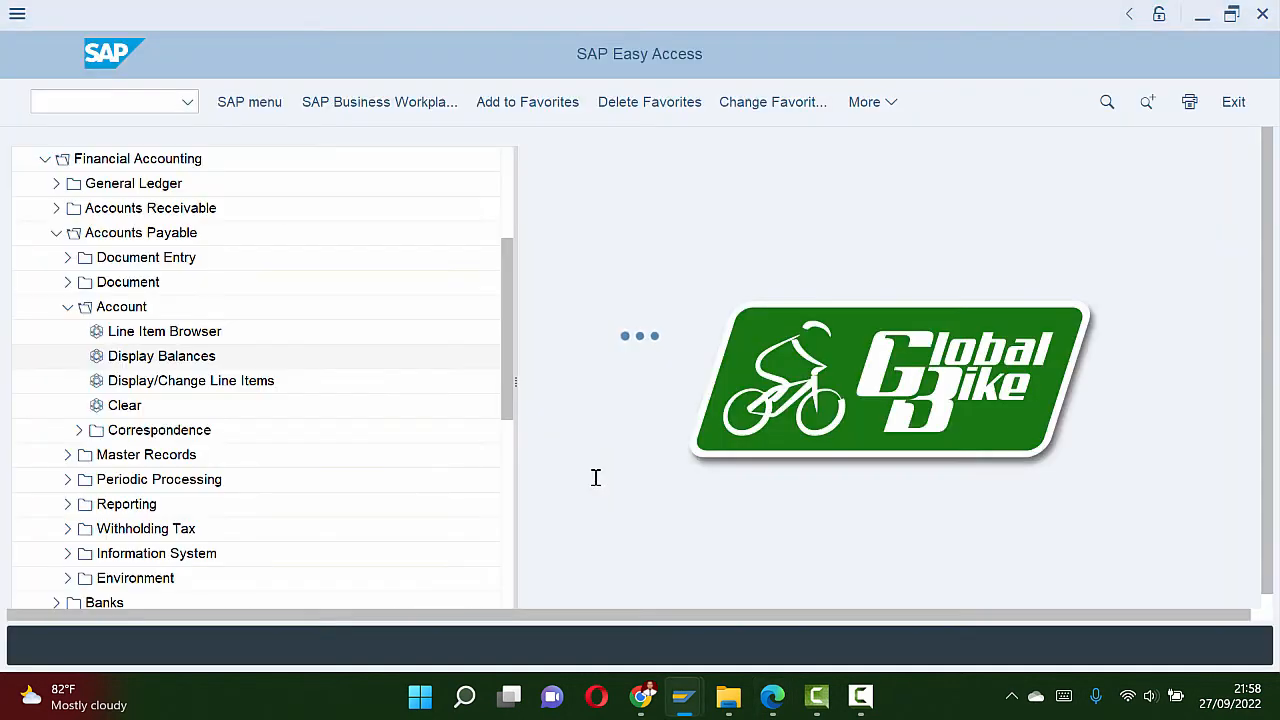
# Step: Check the Step 9 entry instructions, search the vendors by term 028, and pick Cardinal Properties 028 from the list sorted by name
pyautogui.hotkey('alt', 'Tab')
pyautogui.scroll(-1, 591, 470)
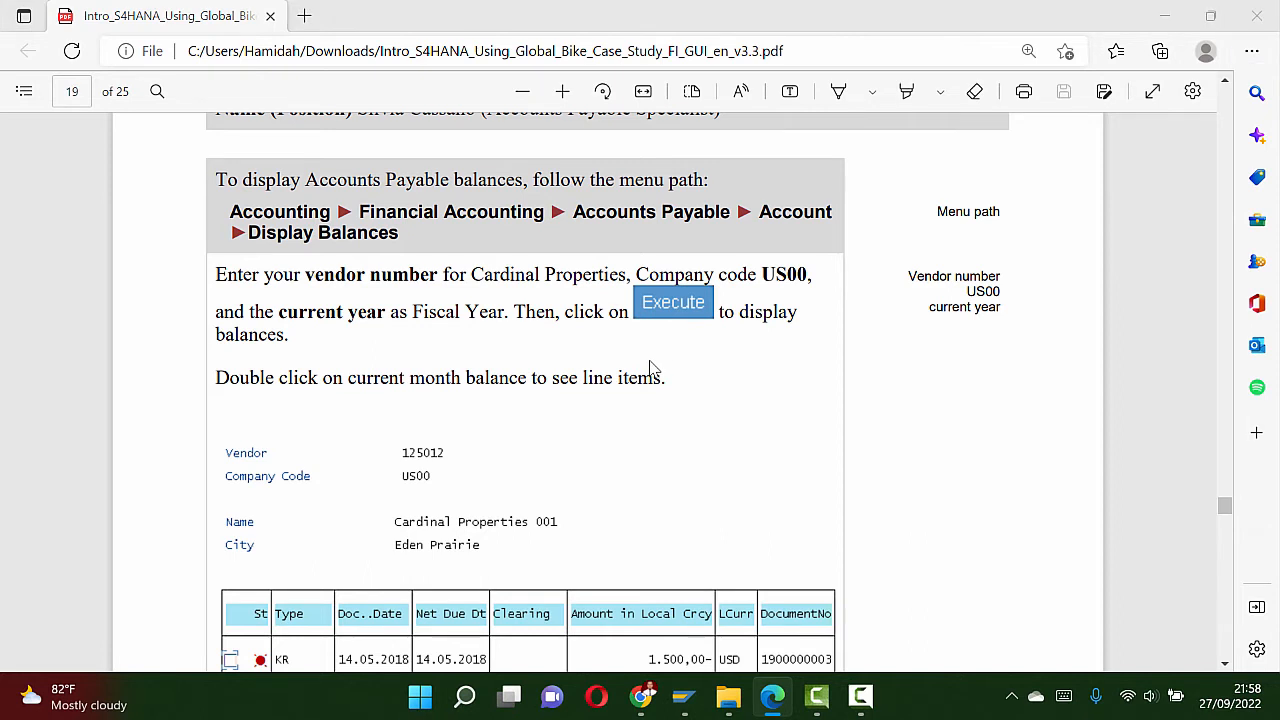
pyautogui.hotkey('alt', 'Tab')
pyautogui.click(477, 163)
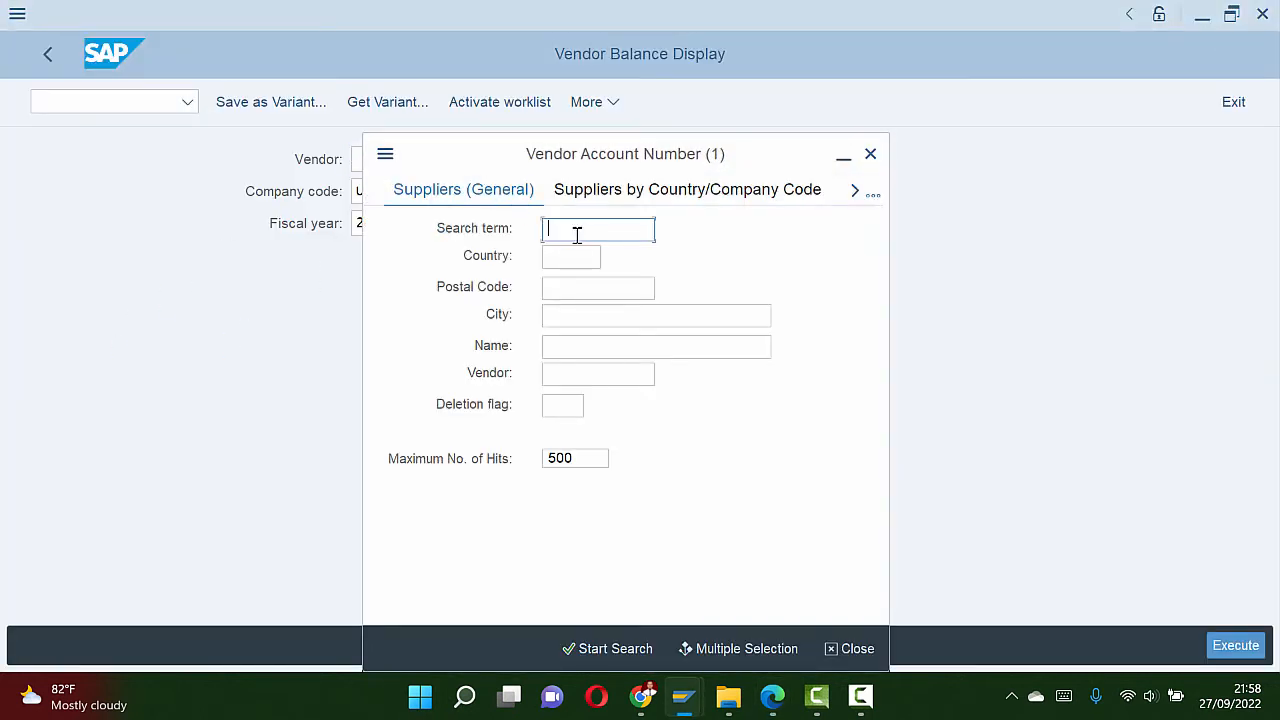
pyautogui.write('028')
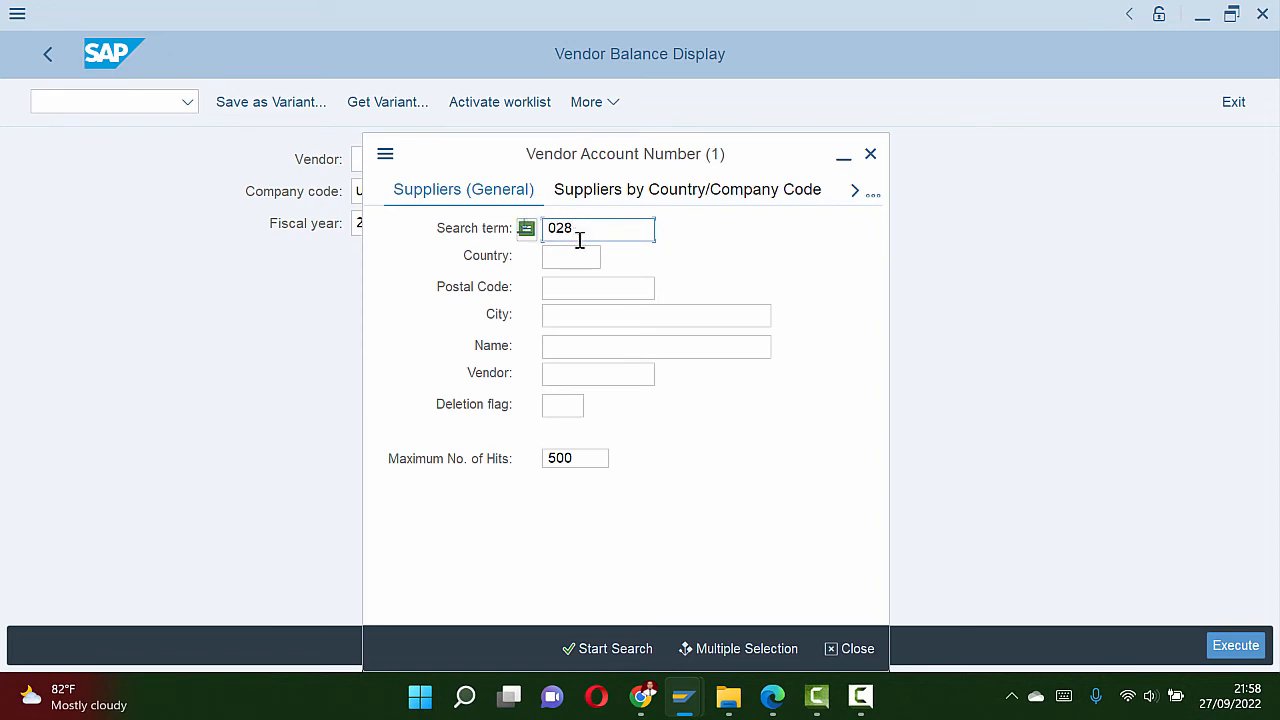
pyautogui.click(623, 648)
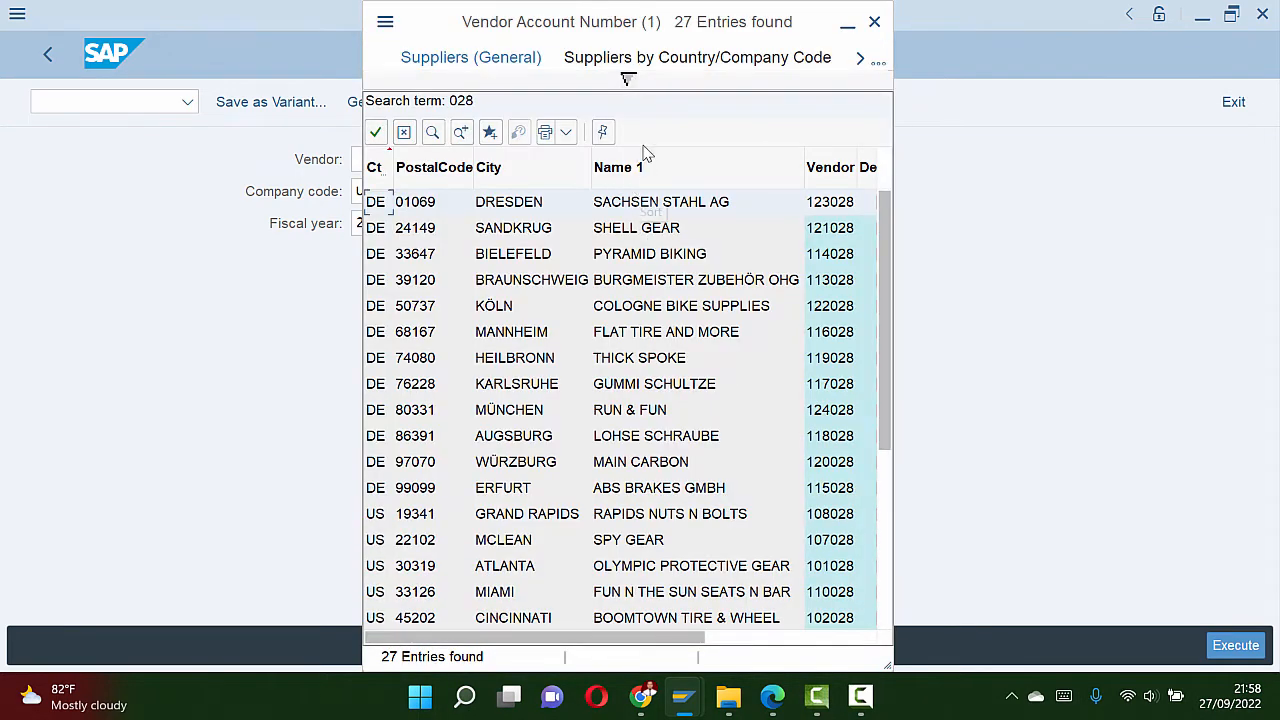
pyautogui.click(646, 170)
pyautogui.click(646, 172)
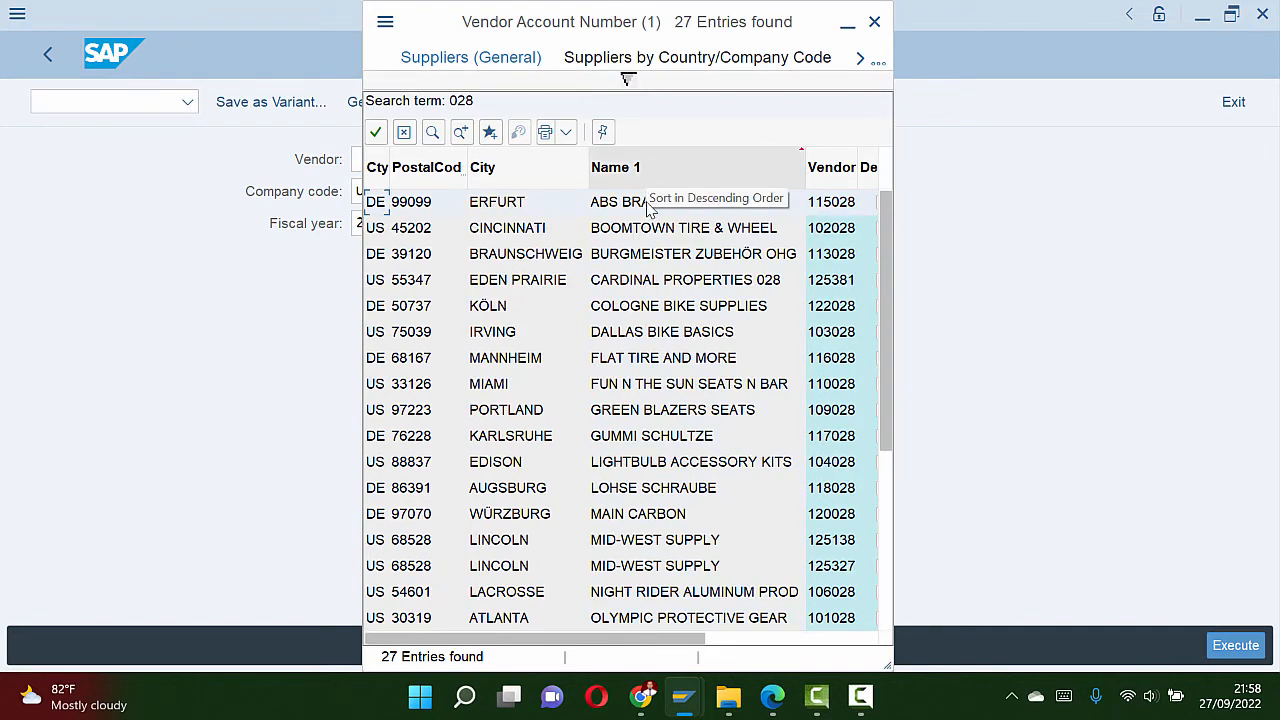
pyautogui.doubleClick(652, 287)
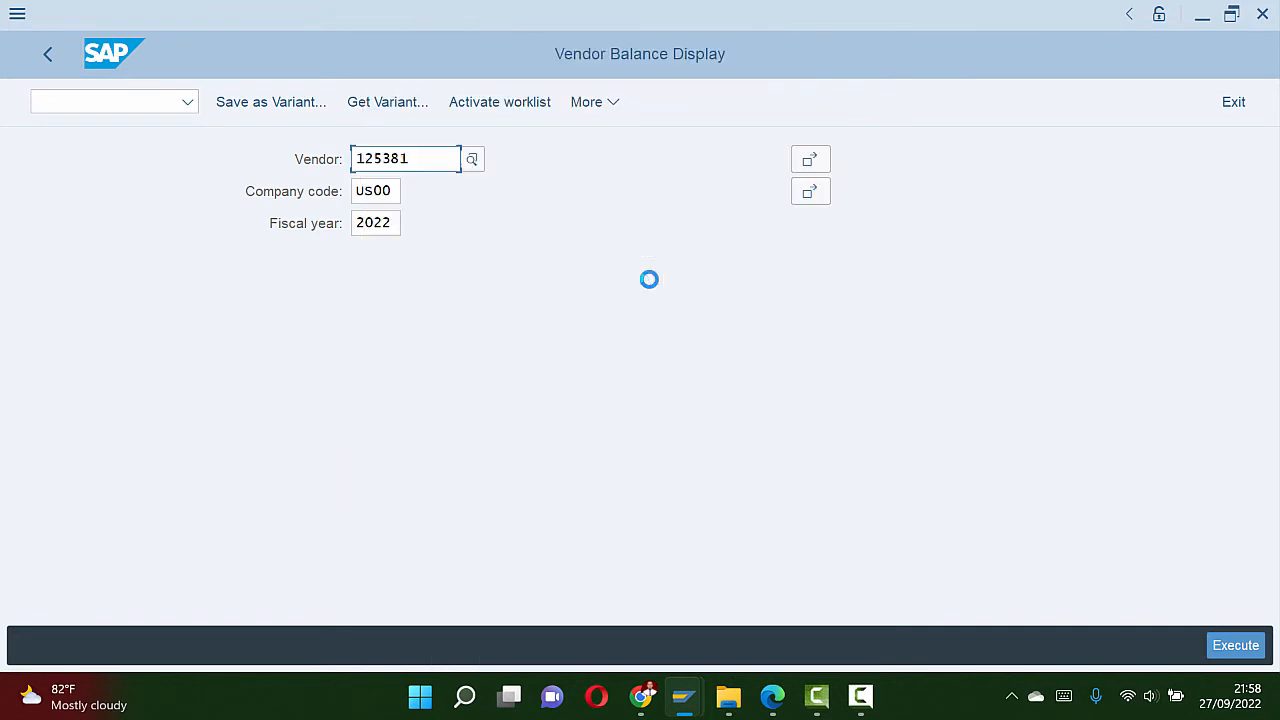
# Step: Display the vendor's balances for company code US00 and fiscal year 2022, and open the line items behind the period 9 credit
pyautogui.click(1236, 645)
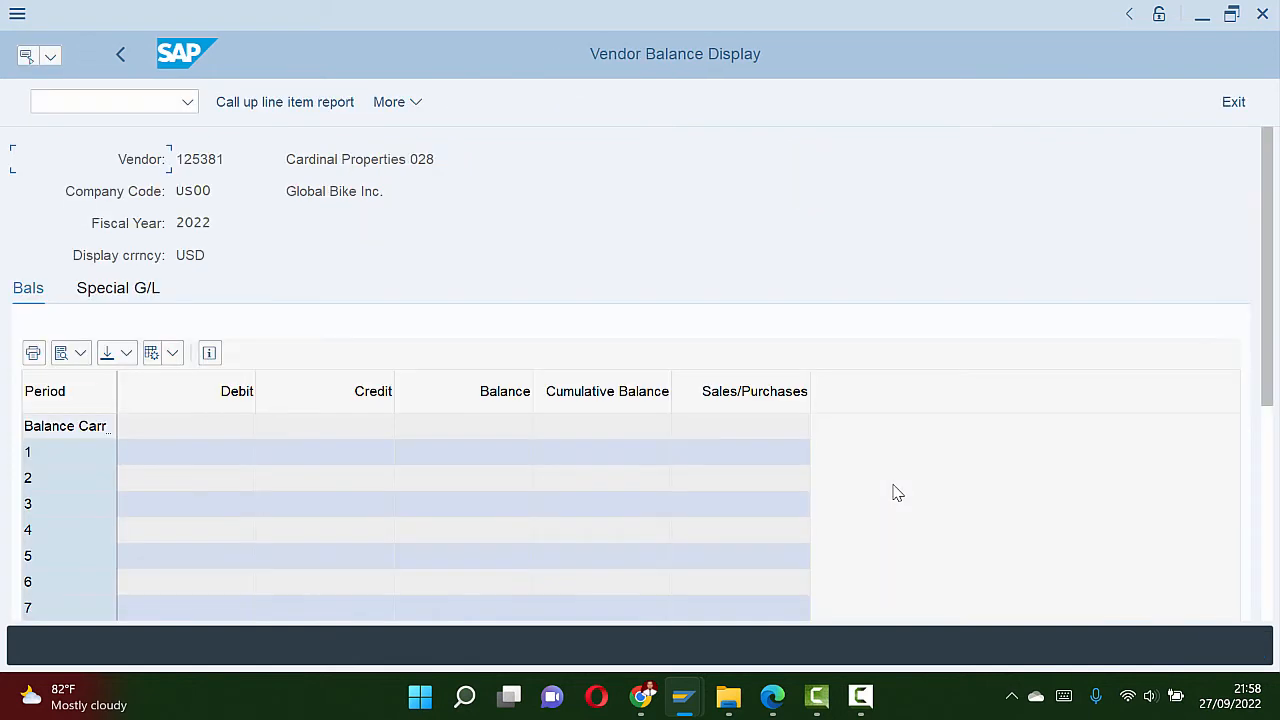
pyautogui.click(502, 513)
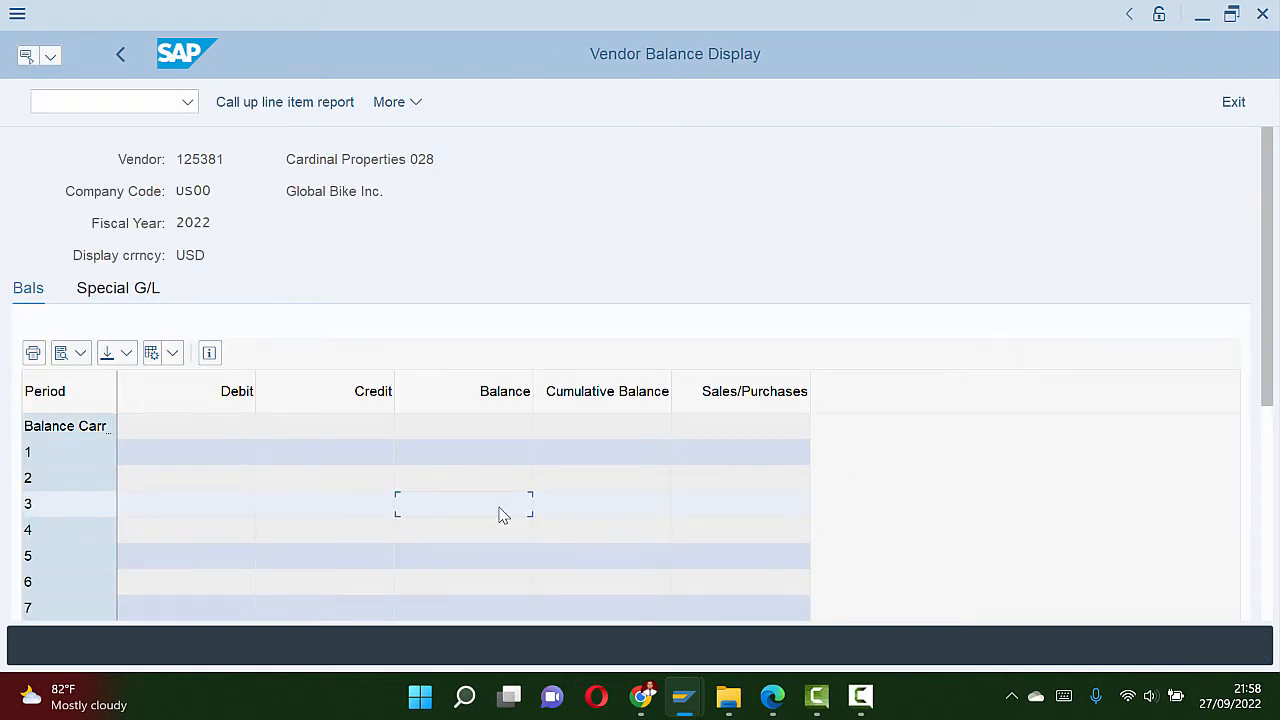
pyautogui.moveTo(1274, 242); pyautogui.dragTo(1249, 214)
pyautogui.moveTo(1268, 257); pyautogui.dragTo(1254, 490)
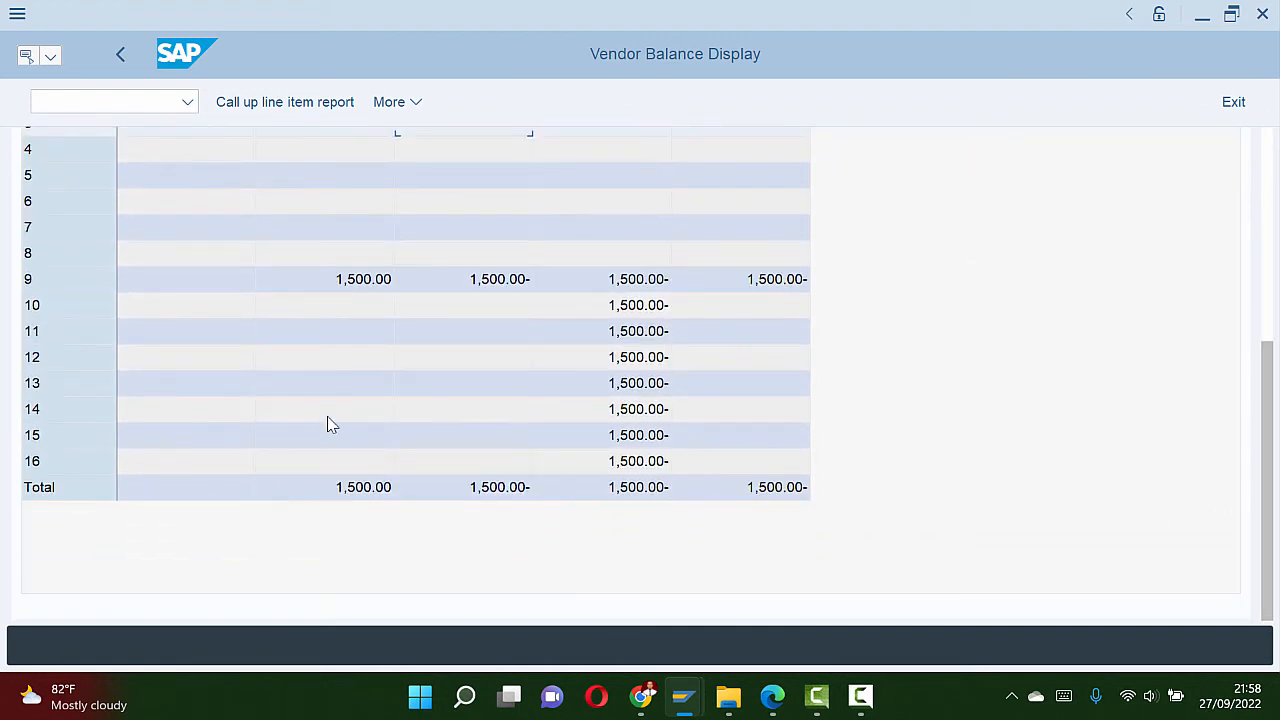
pyautogui.click(372, 284)
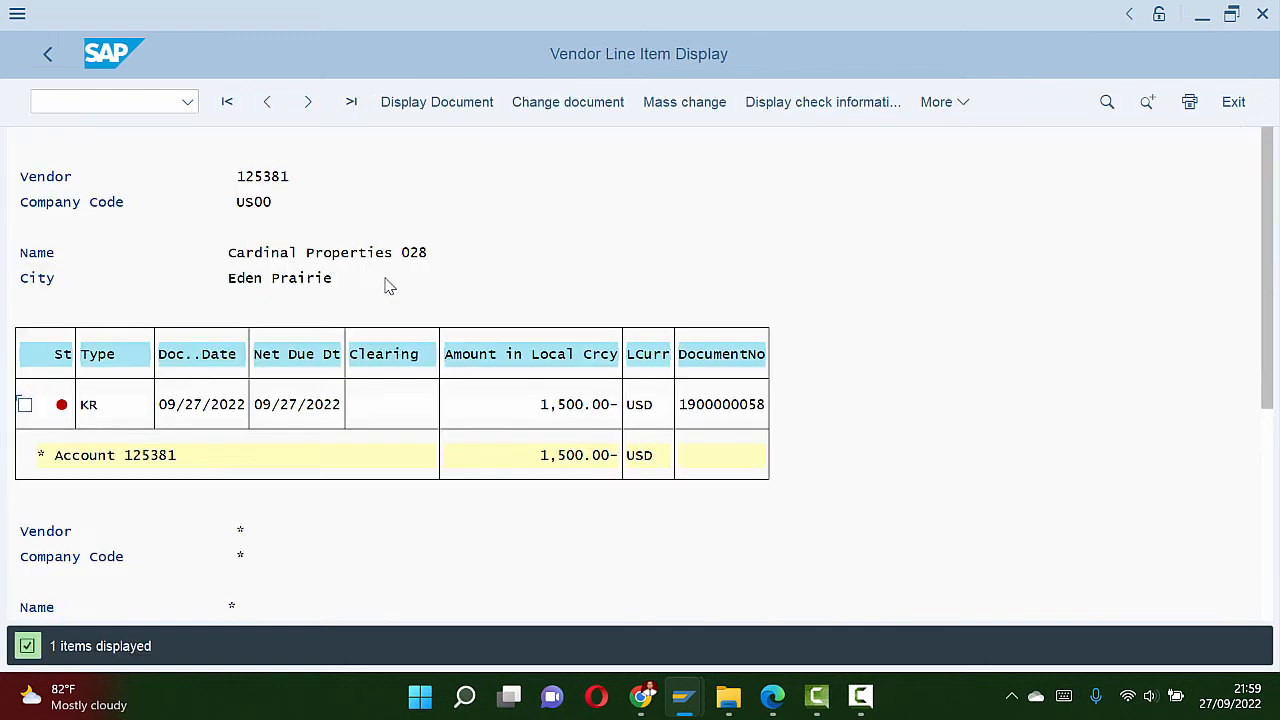
# Step: Compare the vendor line item and its status with the Step 9 example in the PDF, and go back from the line item display
pyautogui.hotkey('alt', 'Tab')
pyautogui.hotkey('alt', 'Tab')
pyautogui.scroll(-1, 463, 423)
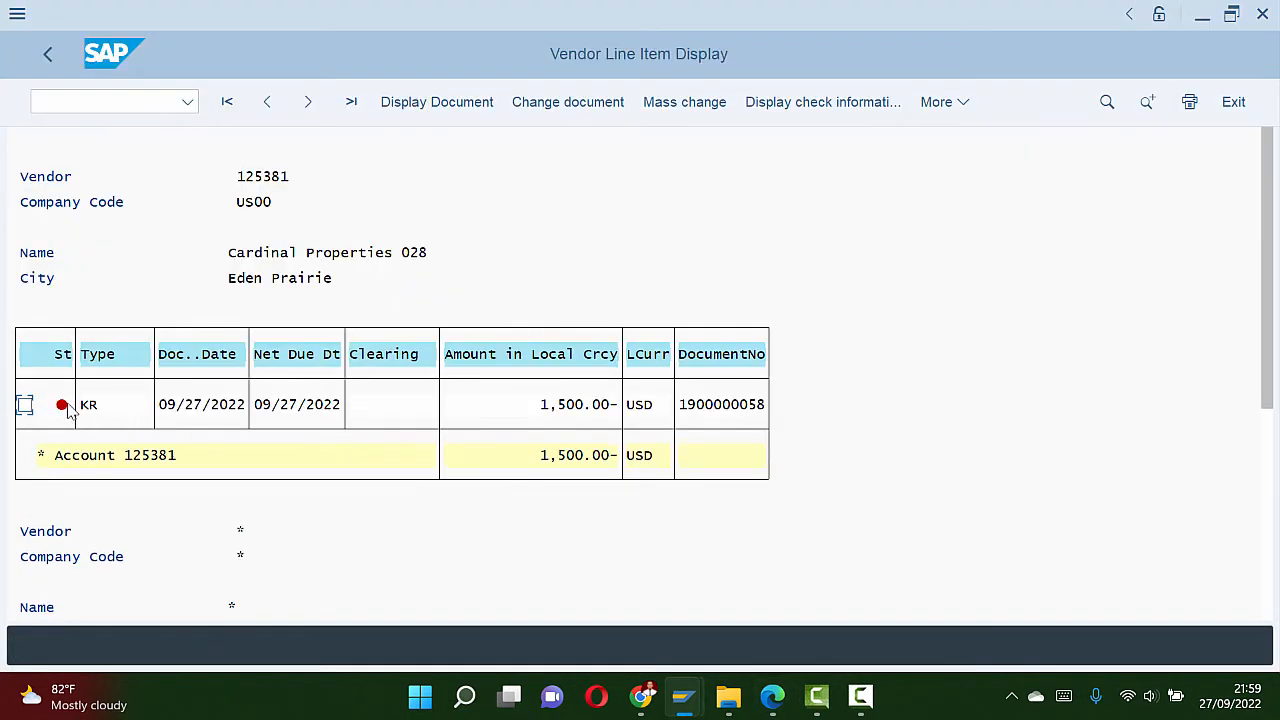
pyautogui.moveTo(64, 410)
pyautogui.click(48, 64)
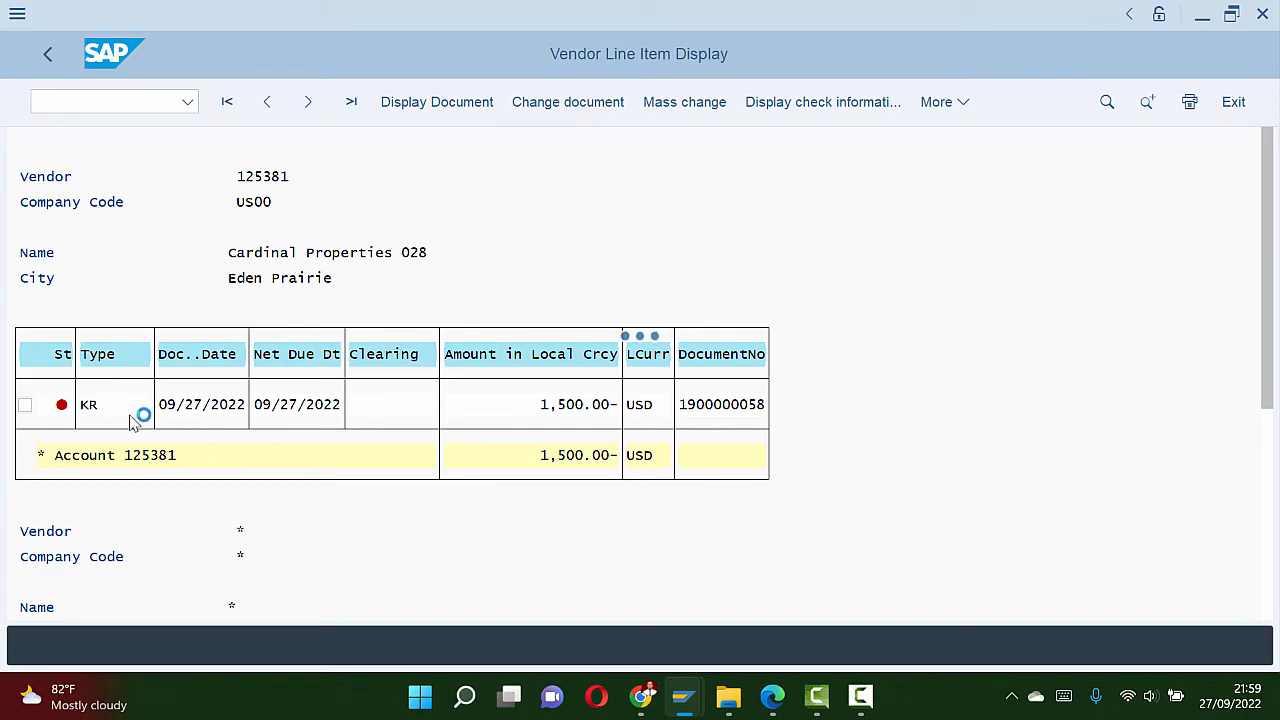
# Step: Switch to the case study PDF, review the end of Step 9 and find Step 10, Post Payment to Landlord
pyautogui.hotkey('alt', 'Tab')
pyautogui.scroll(-10, 490, 480)
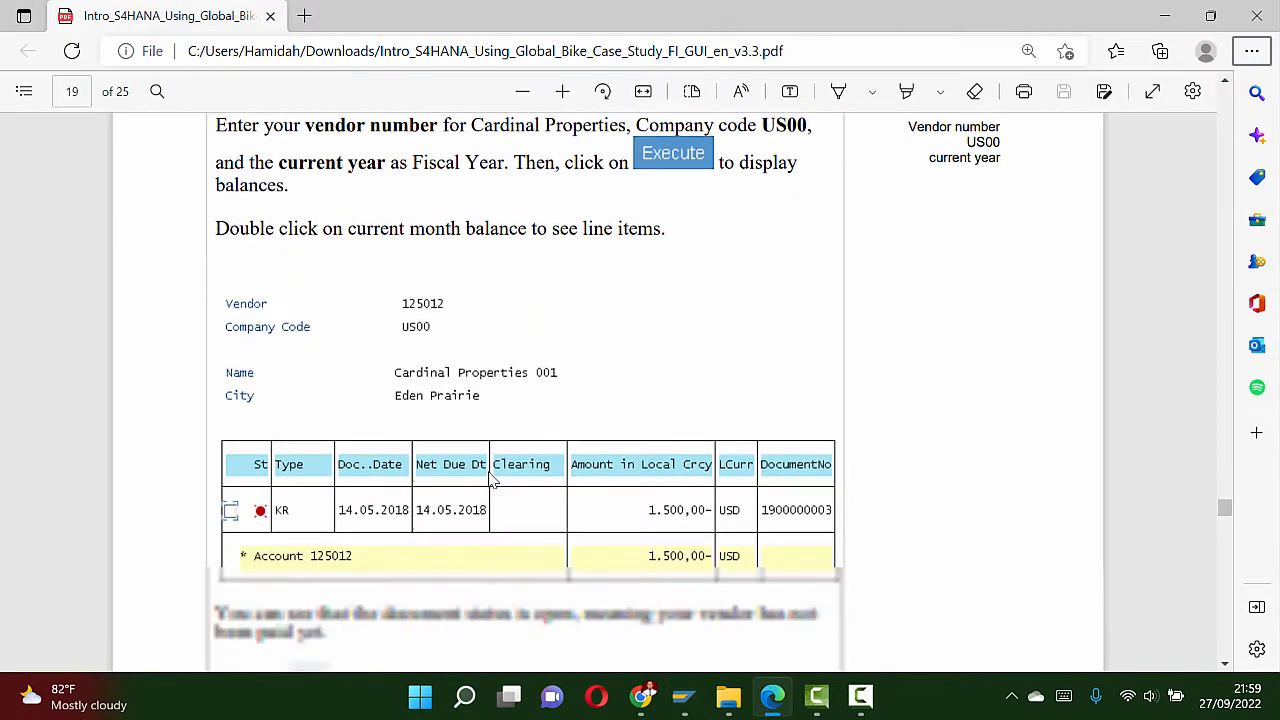
pyautogui.scroll(12, 490, 480)
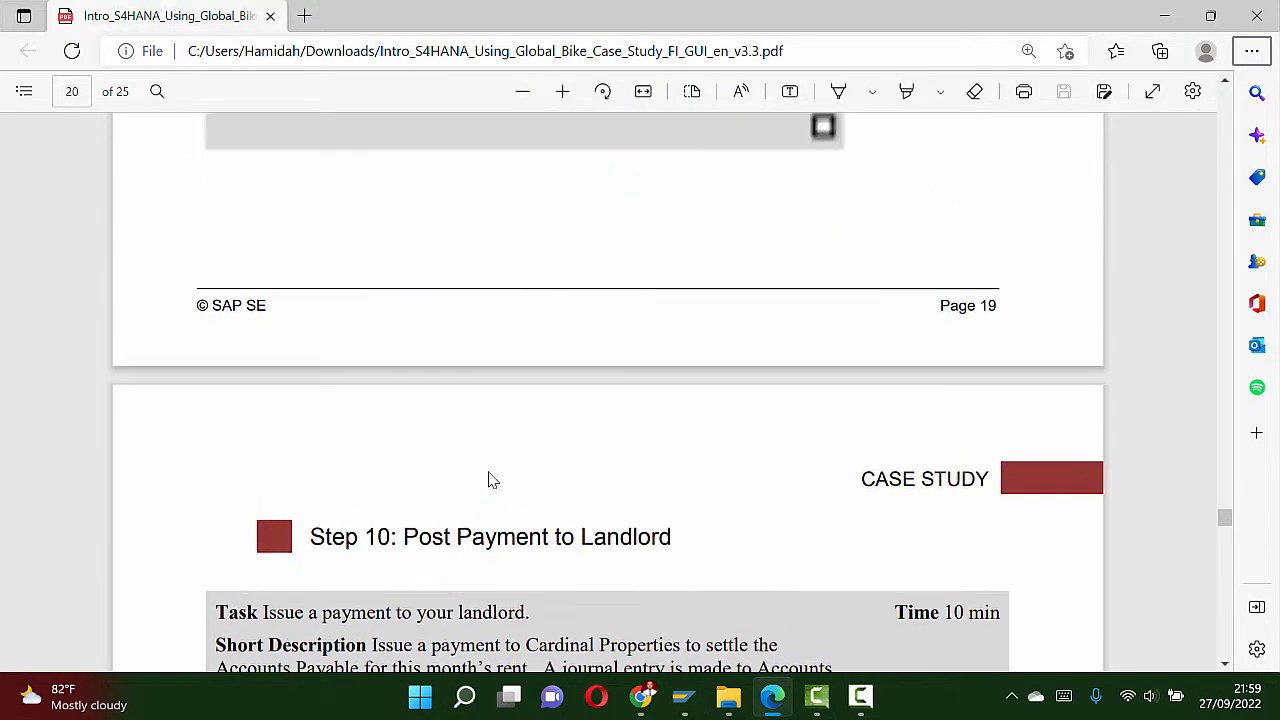
pyautogui.scroll(-8, 490, 480)
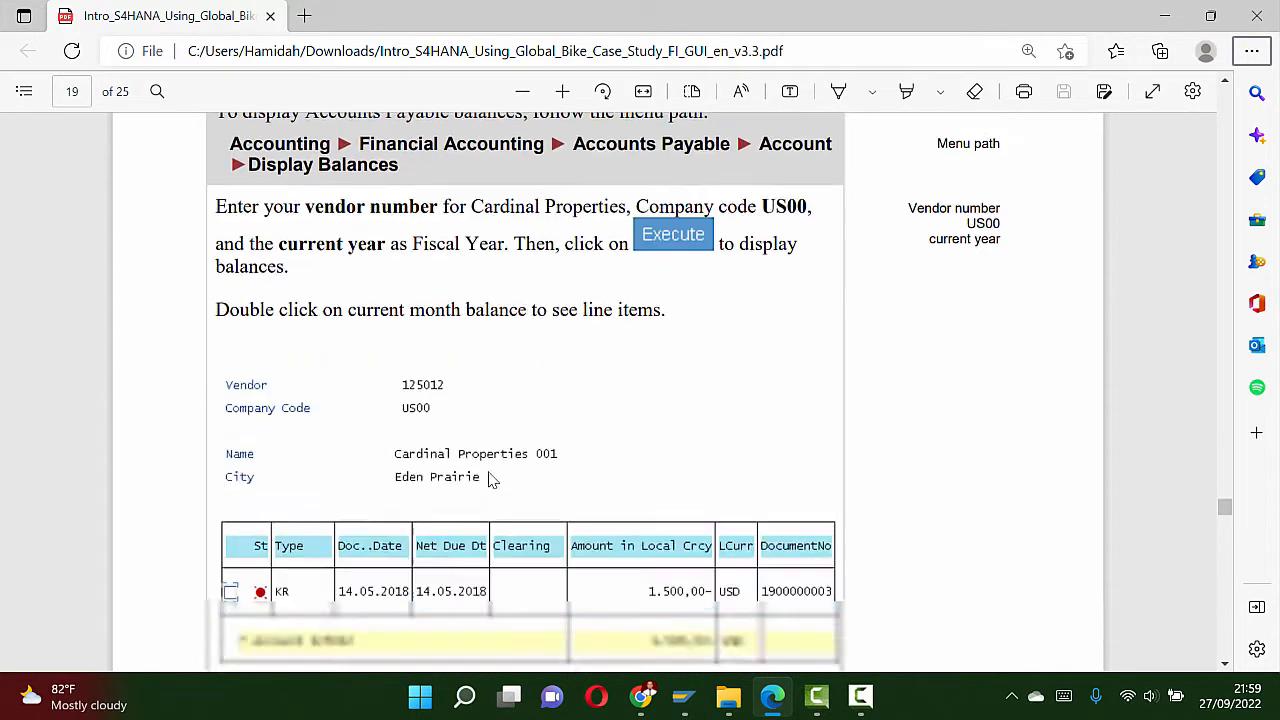
pyautogui.scroll(-5, 490, 480)
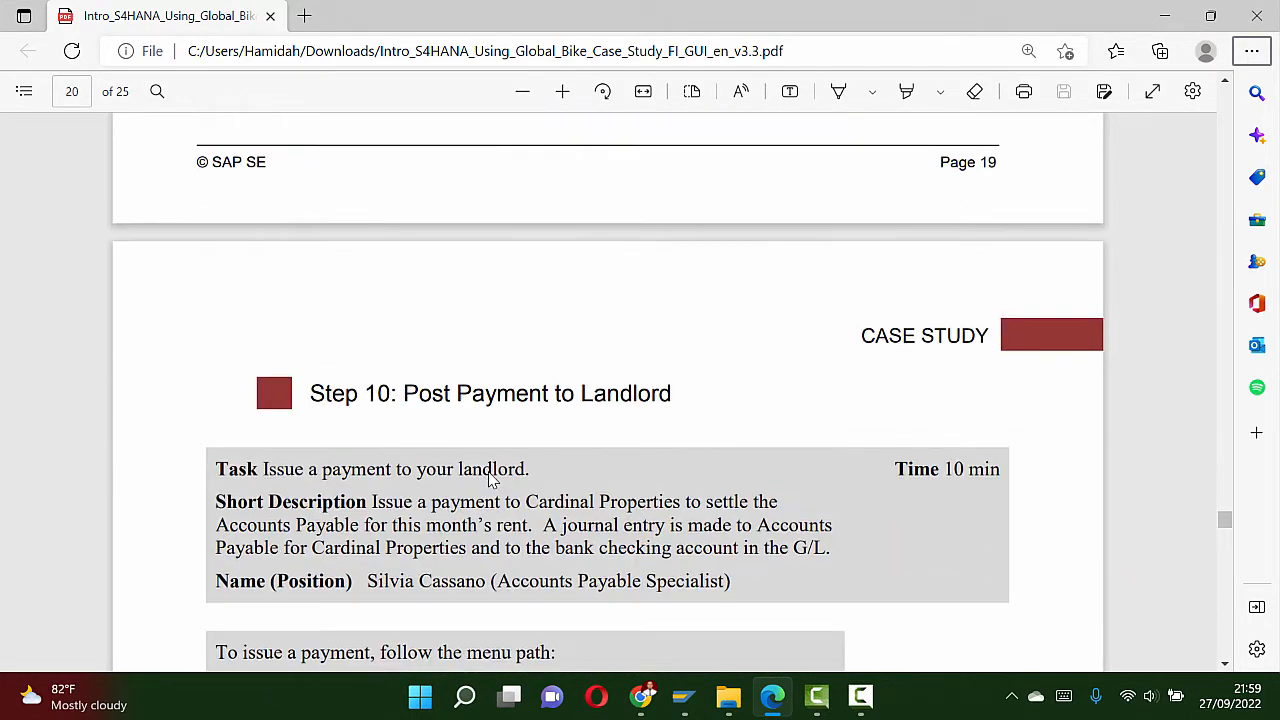
# Step: Check the SAP session, show the detailed description of its connection error and close the error message
pyautogui.hotkey('alt', 'Tab')
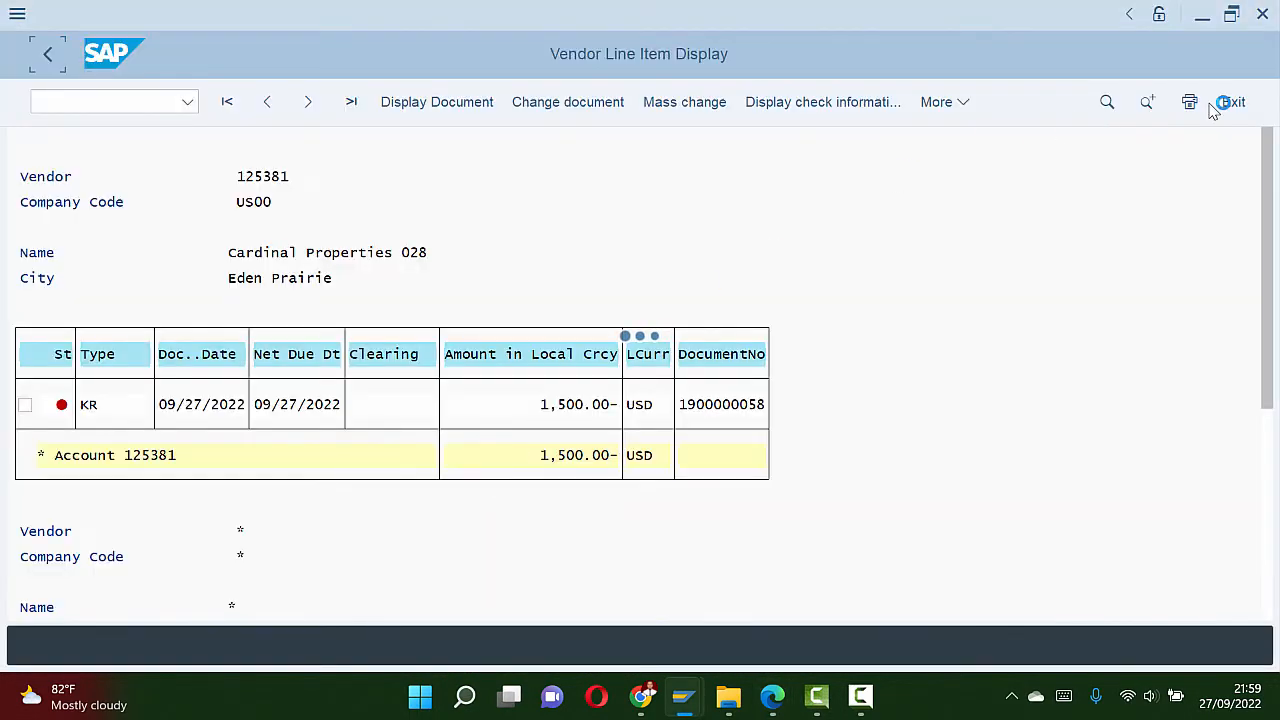
pyautogui.hotkey('alt', 'Tab')
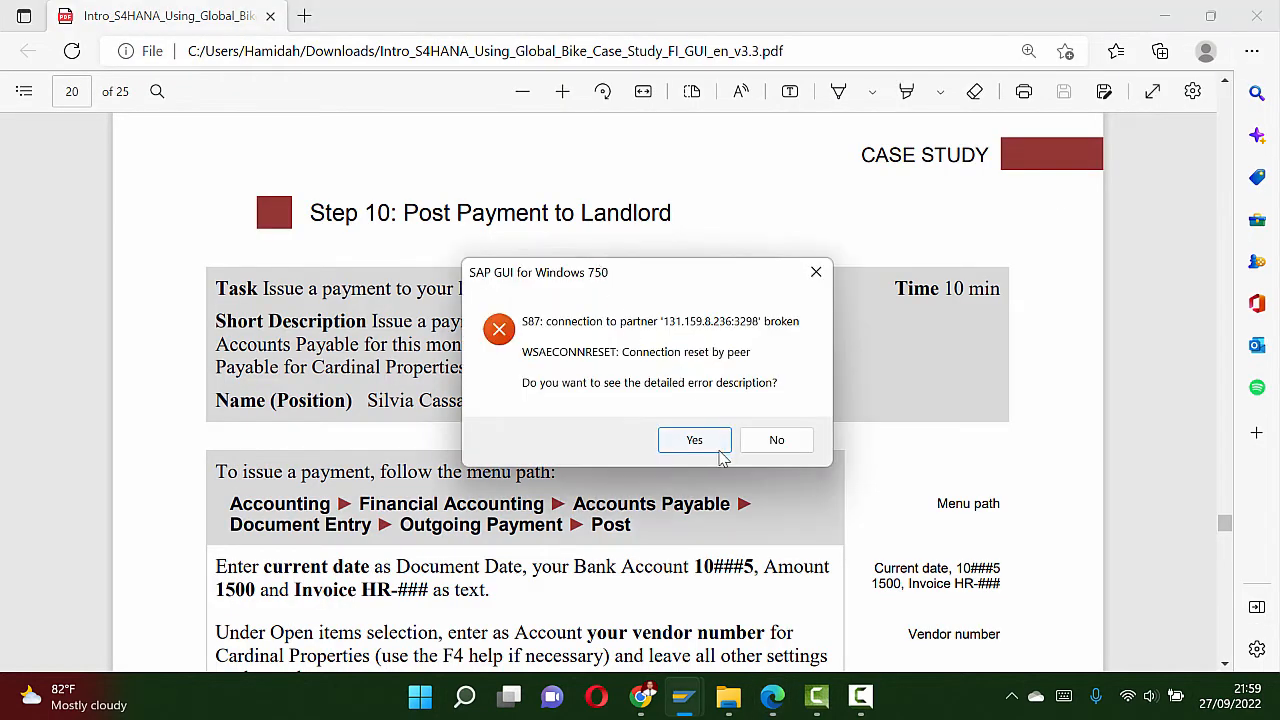
pyautogui.click(719, 445)
pyautogui.click(797, 527)
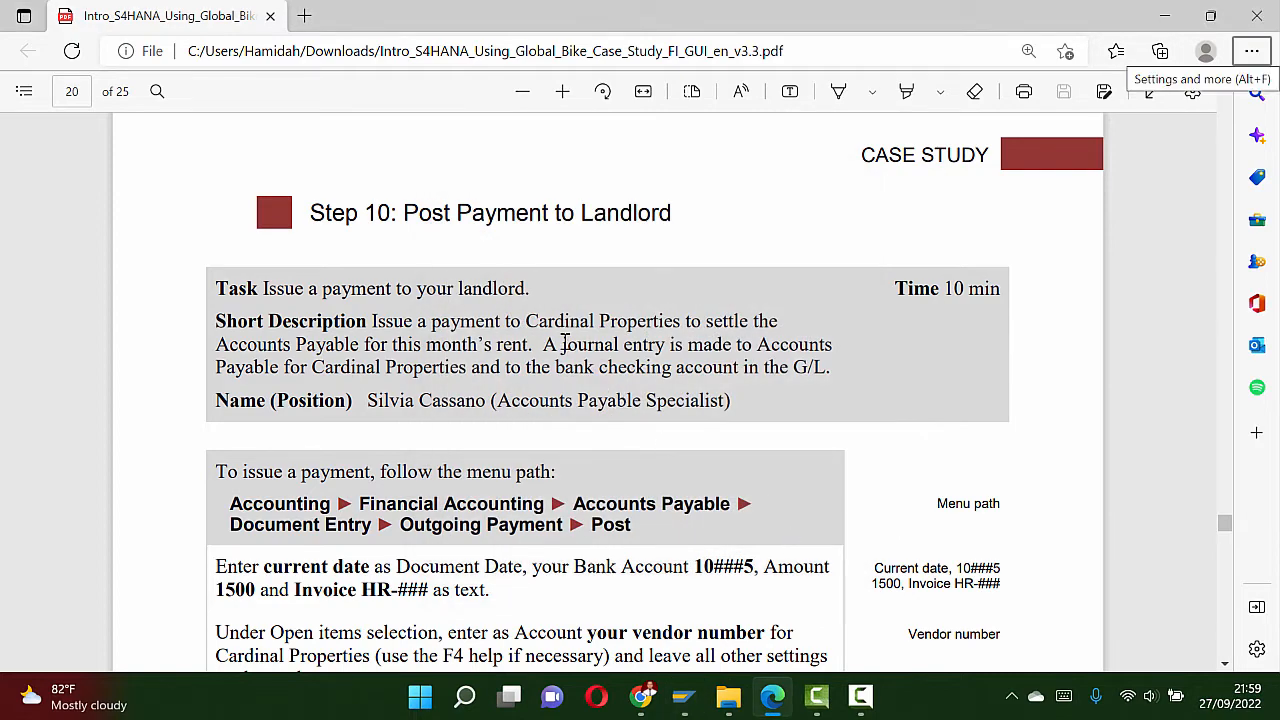
# Step: Read the Step 10 task, menu path and payment entry instructions in the case study PDF
pyautogui.hotkey('alt', 'Tab')
pyautogui.hotkey('alt', 'Tab')
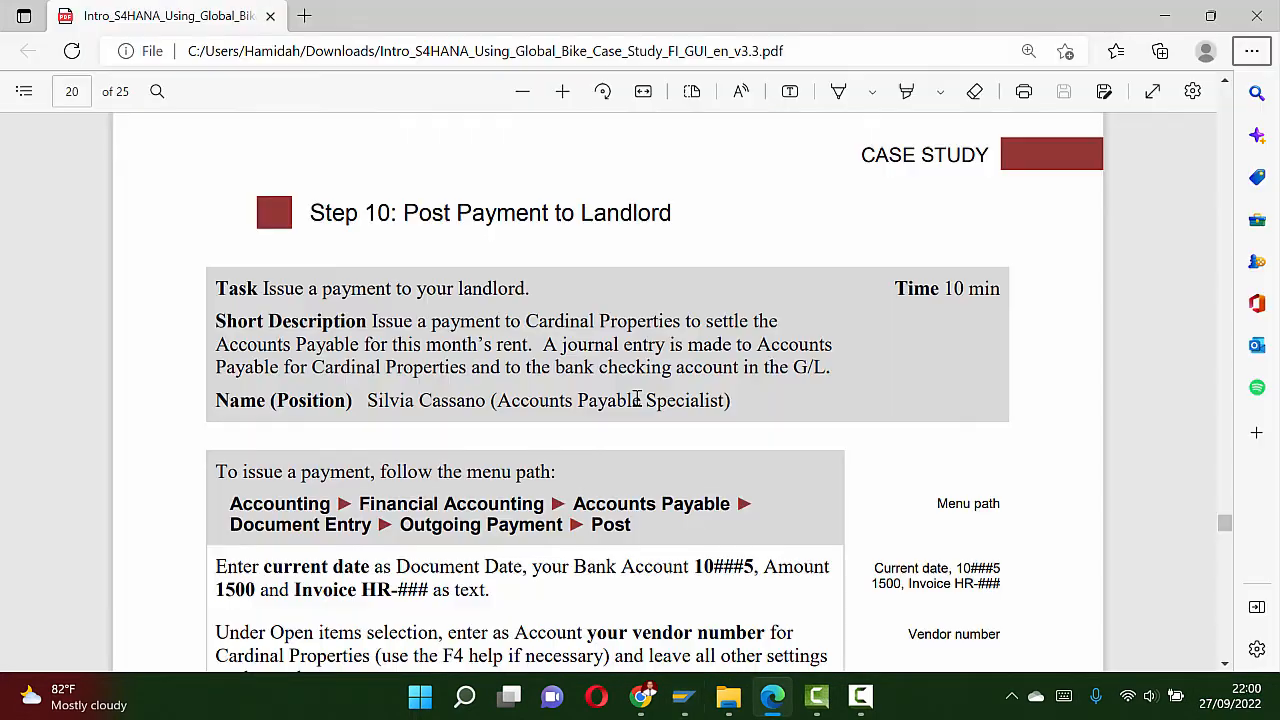
pyautogui.hotkey('alt', 'Tab')
pyautogui.hotkey('alt', 'Tab')
pyautogui.scroll(-1, 580, 394)
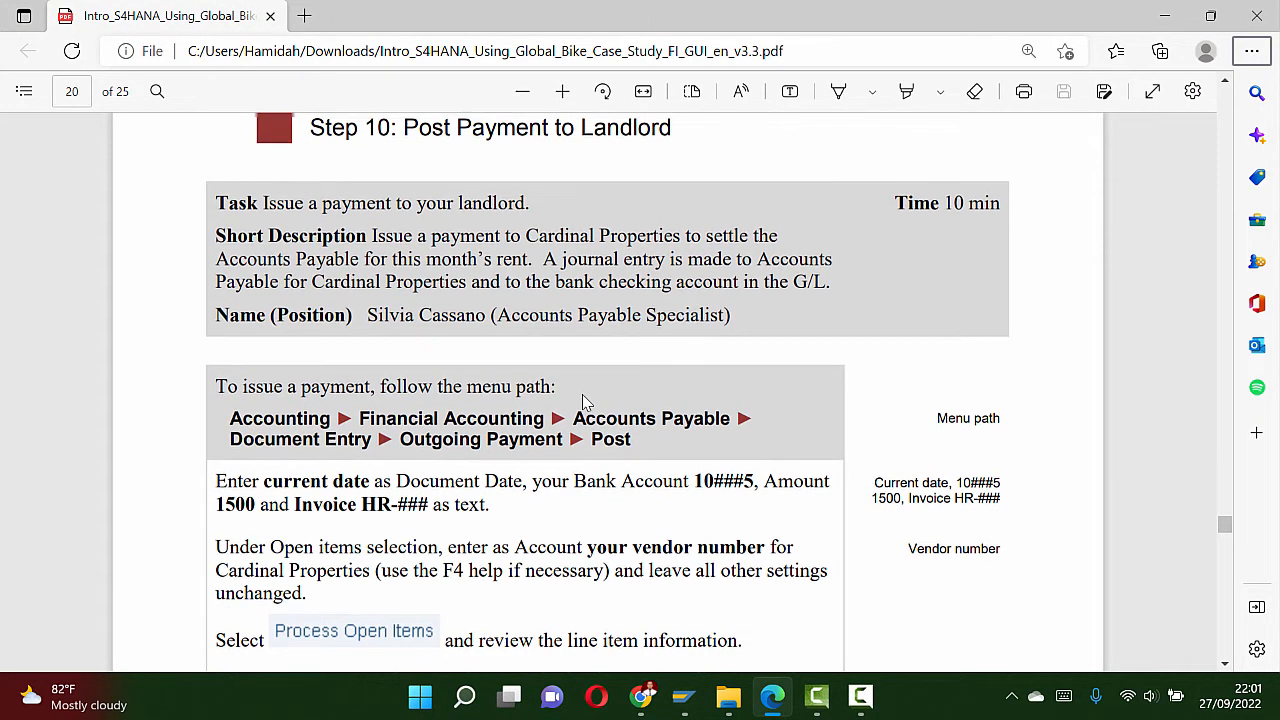
pyautogui.scroll(1, 585, 401)
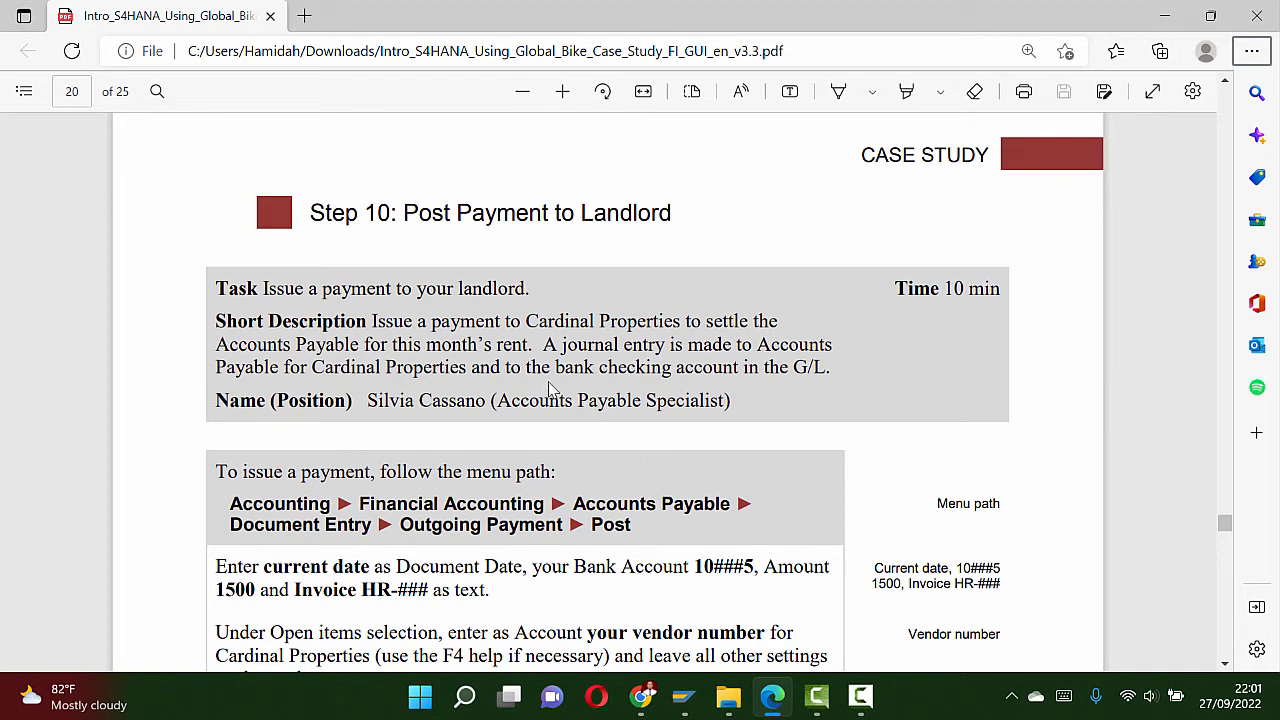
pyautogui.scroll(-2, 550, 388)
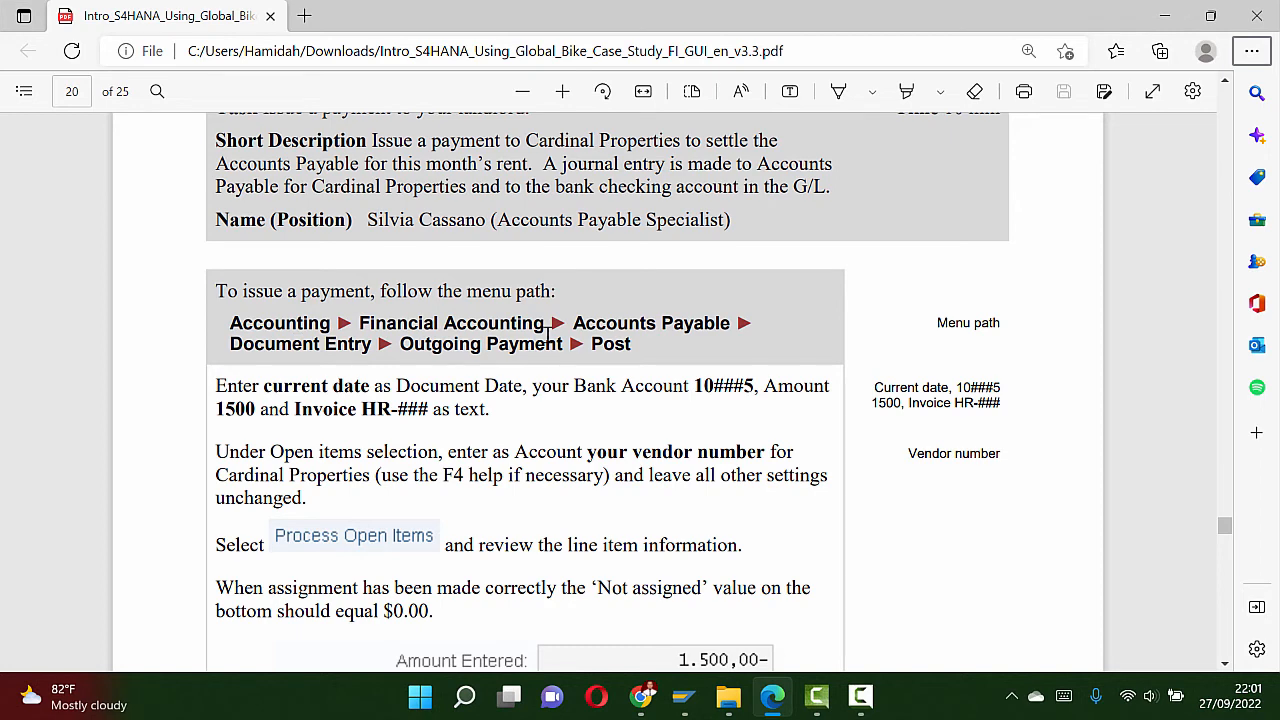
# Step: Switch to SAP and open the transaction for posting an outgoing payment under Accounts Payable document entry
pyautogui.hotkey('alt', 'Tab')
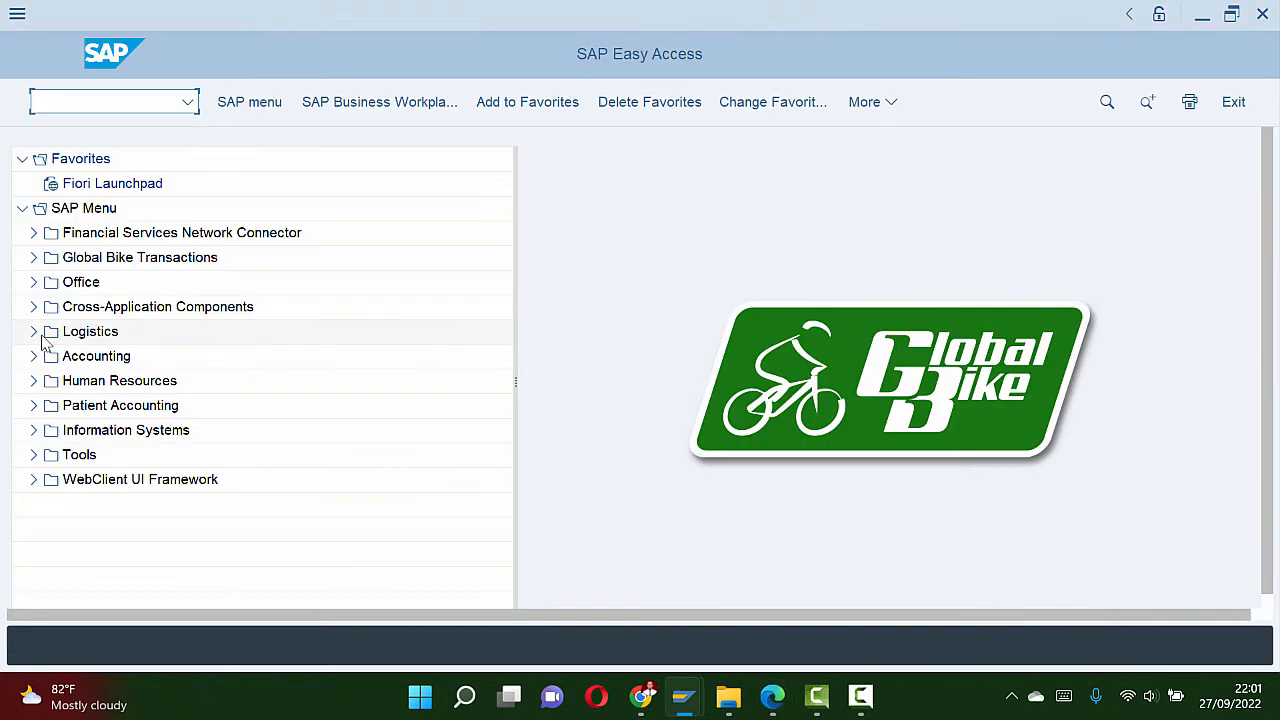
pyautogui.click(33, 358)
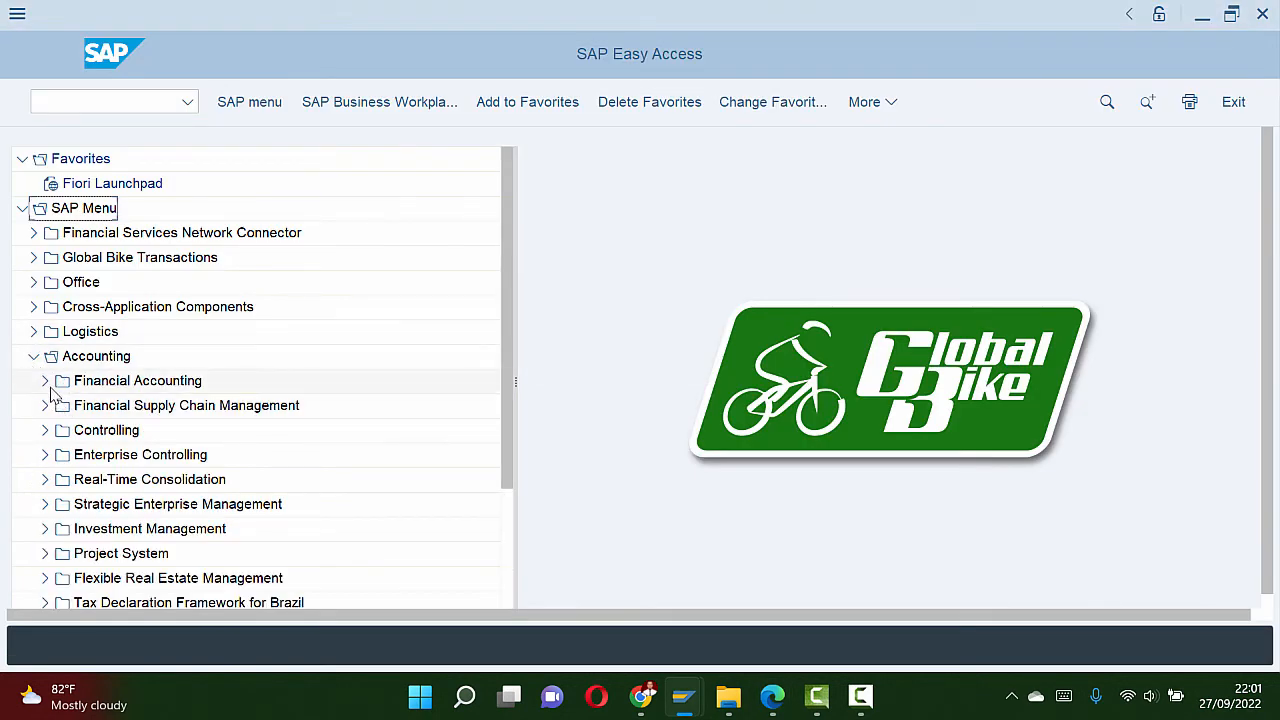
pyautogui.click(45, 381)
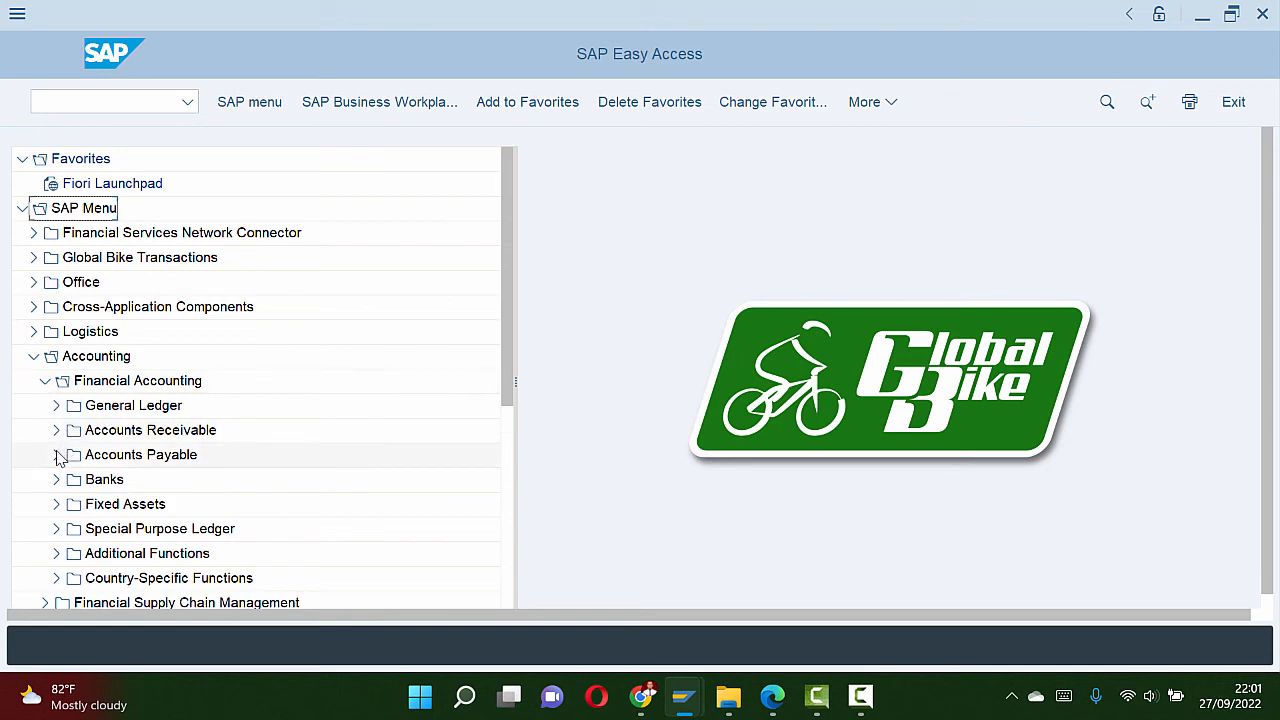
pyautogui.click(57, 455)
pyautogui.hotkey('alt', 'Tab')
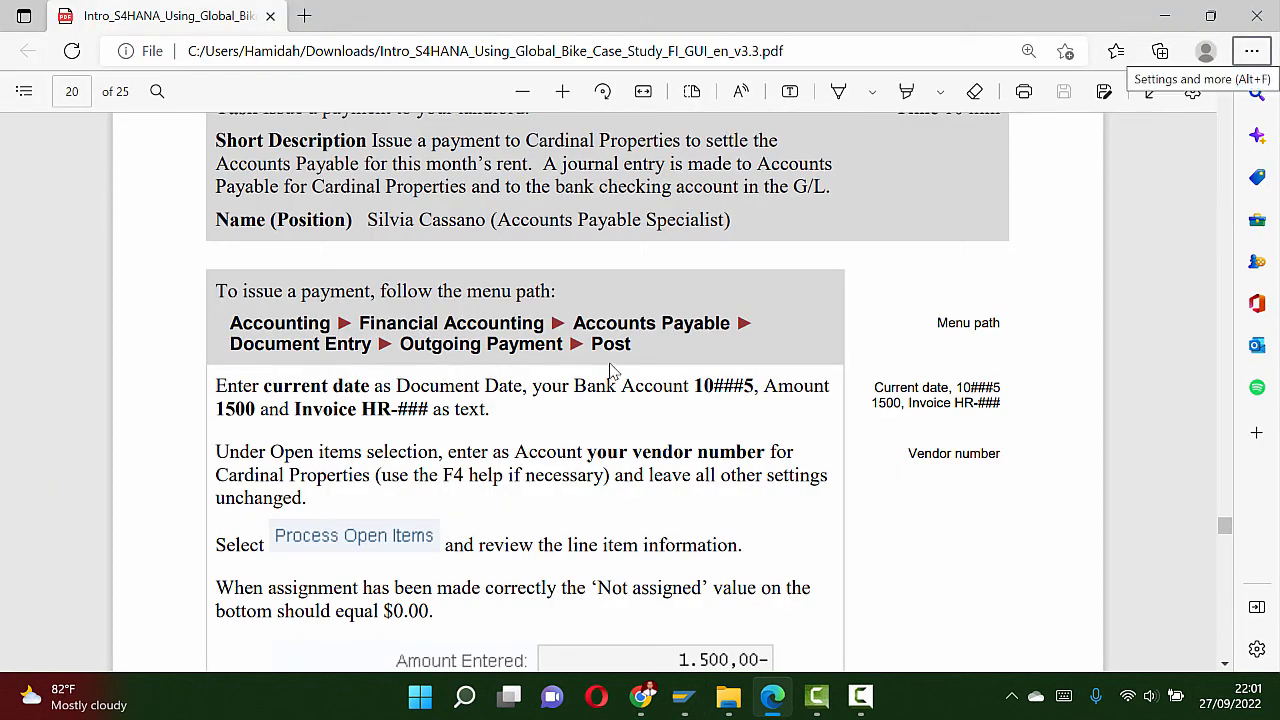
pyautogui.hotkey('alt', 'Tab')
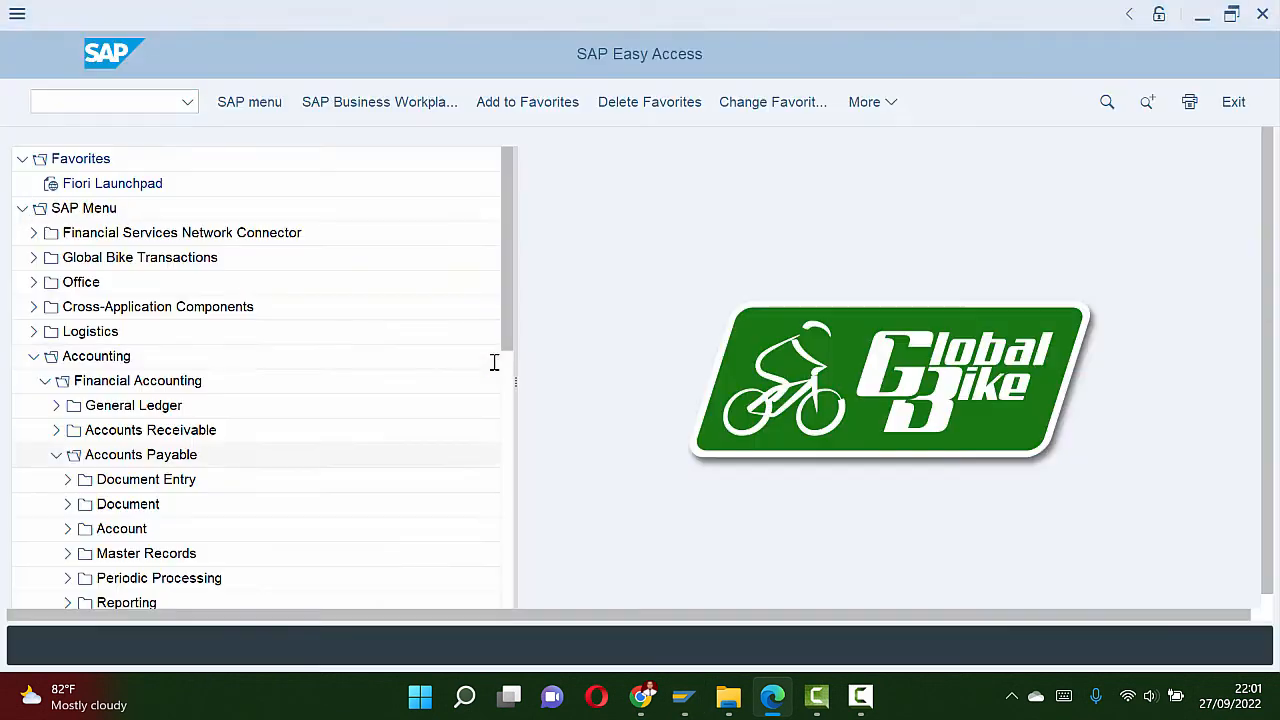
pyautogui.scroll(-1, 222, 441)
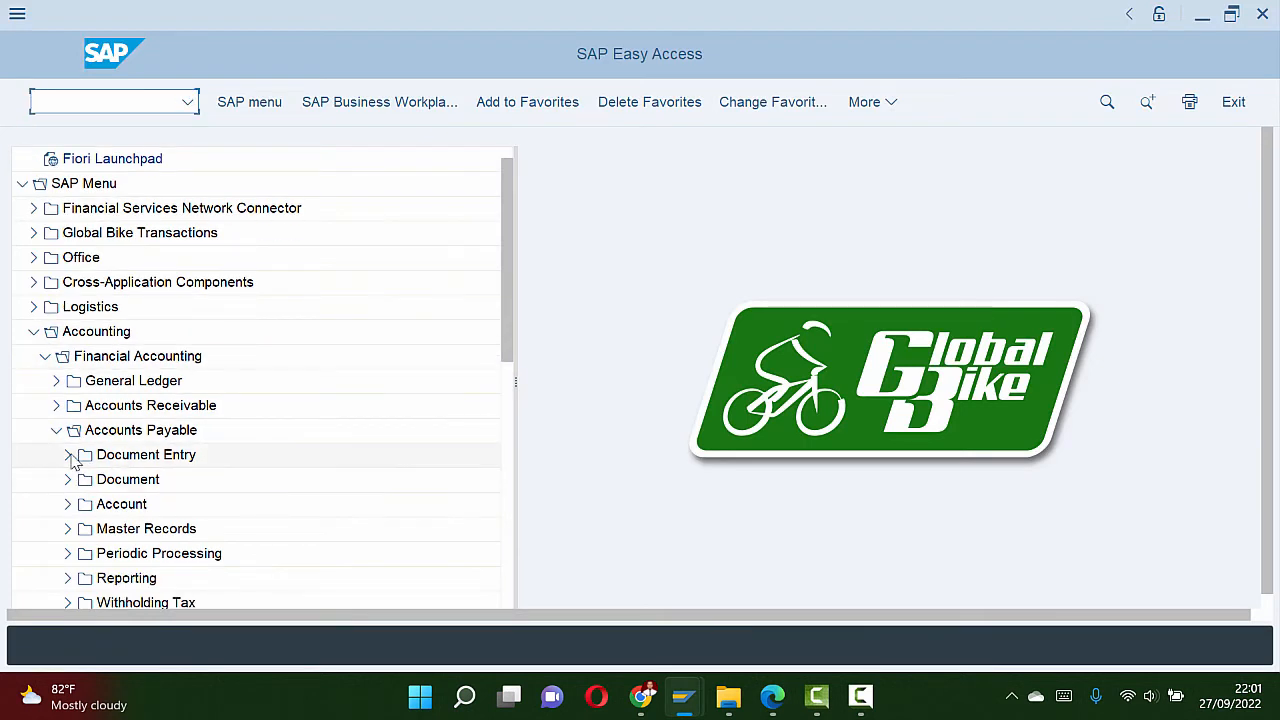
pyautogui.click(68, 455)
pyautogui.scroll(-2, 75, 460)
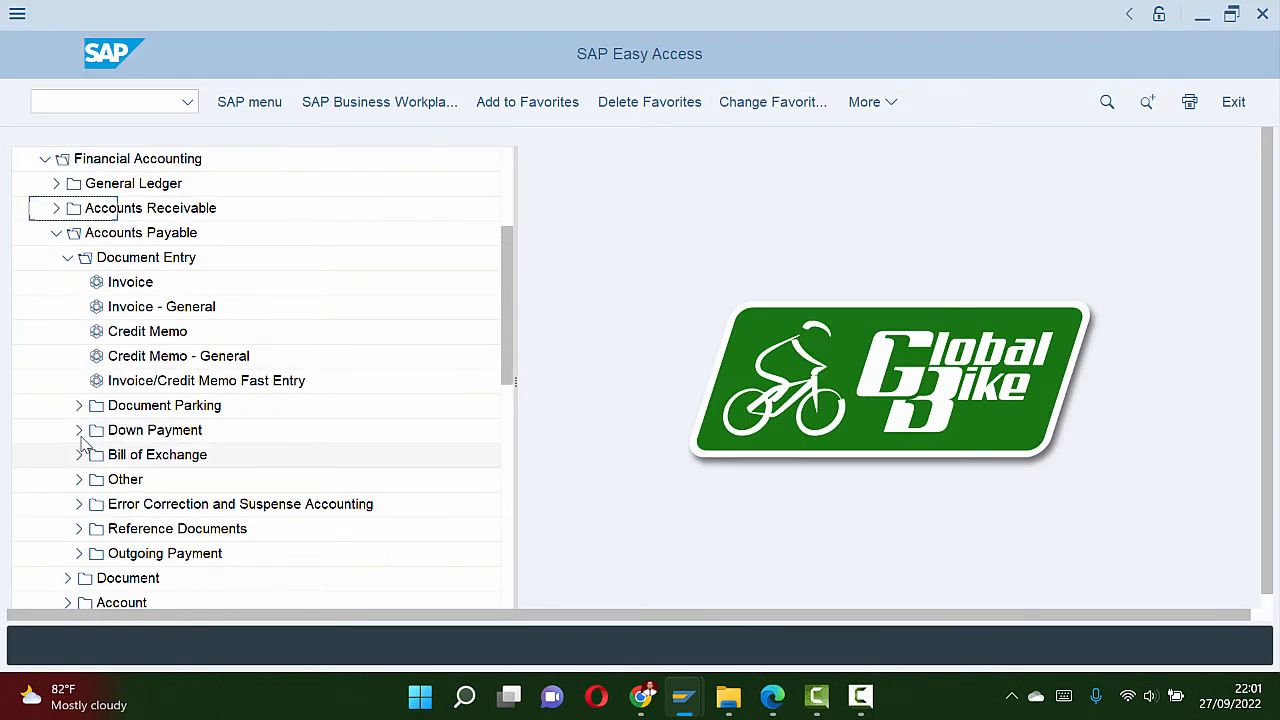
pyautogui.click(79, 553)
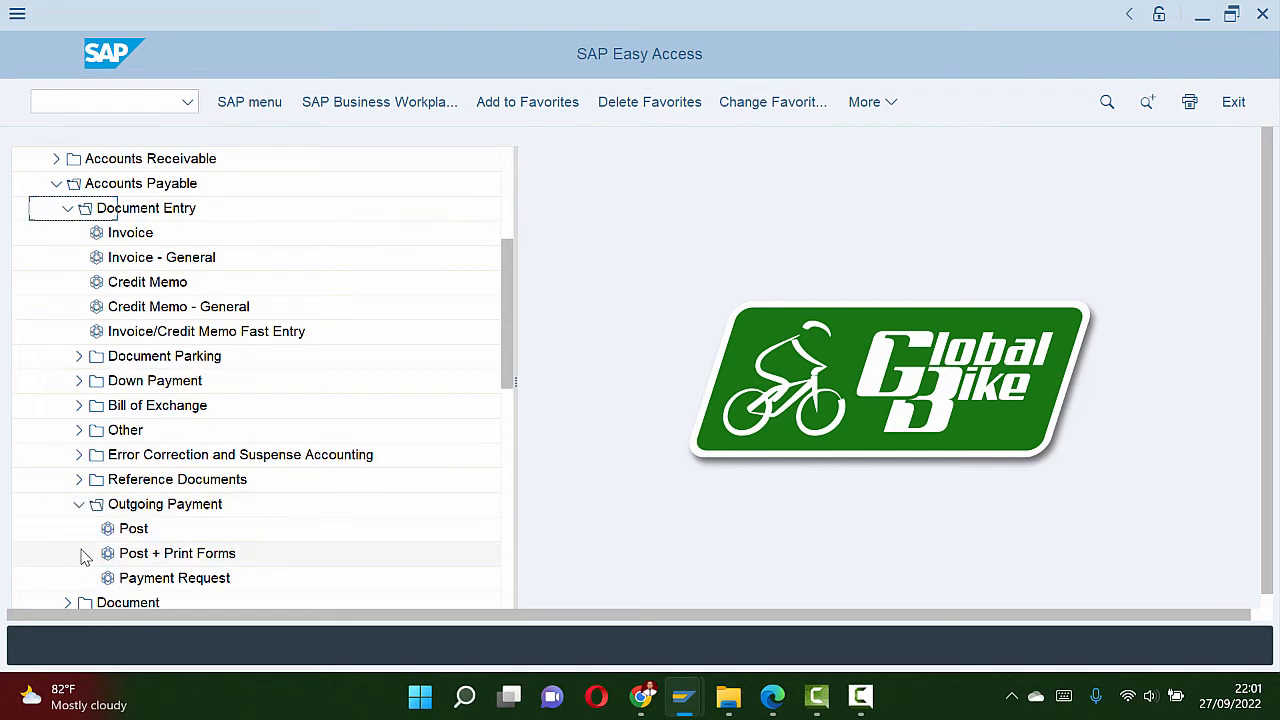
pyautogui.click(128, 488)
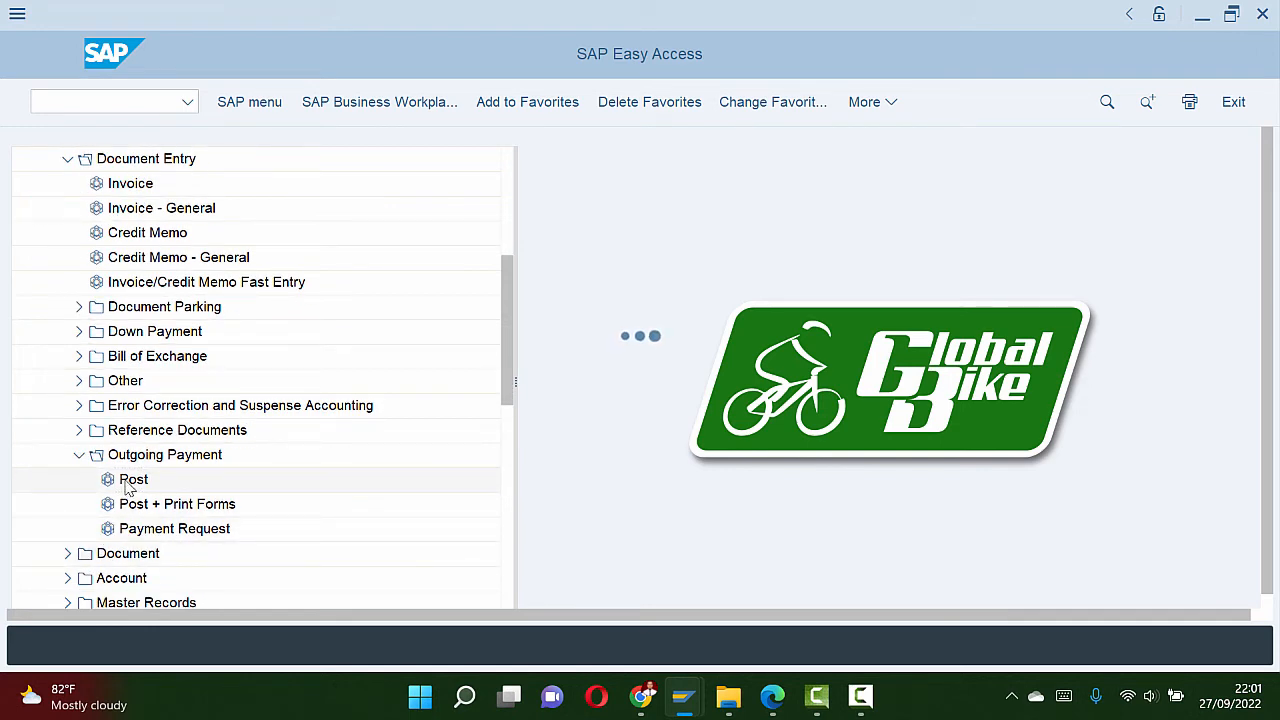
# Step: Check the document date instruction in the case study PDF and set the payment's Document Date to 09/27/2022 in SAP
pyautogui.hotkey('alt', 'Tab')
pyautogui.scroll(-1, 376, 408)
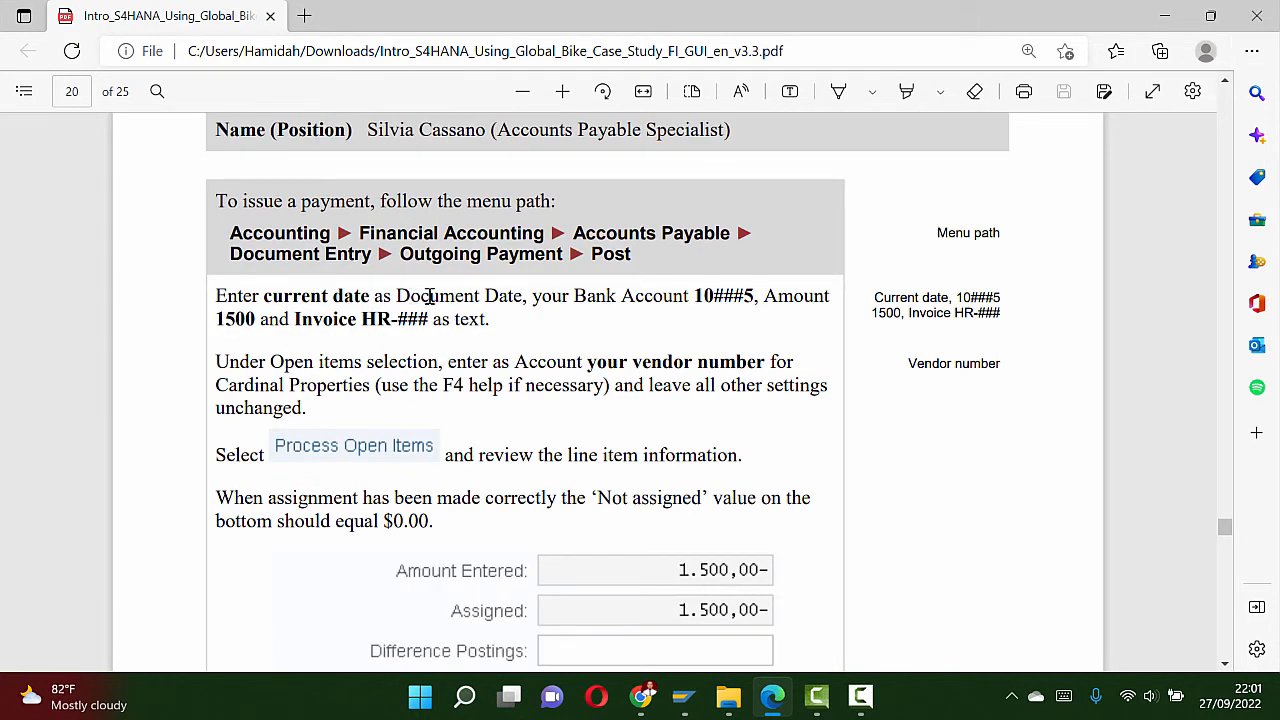
pyautogui.moveTo(397, 296); pyautogui.dragTo(521, 294)
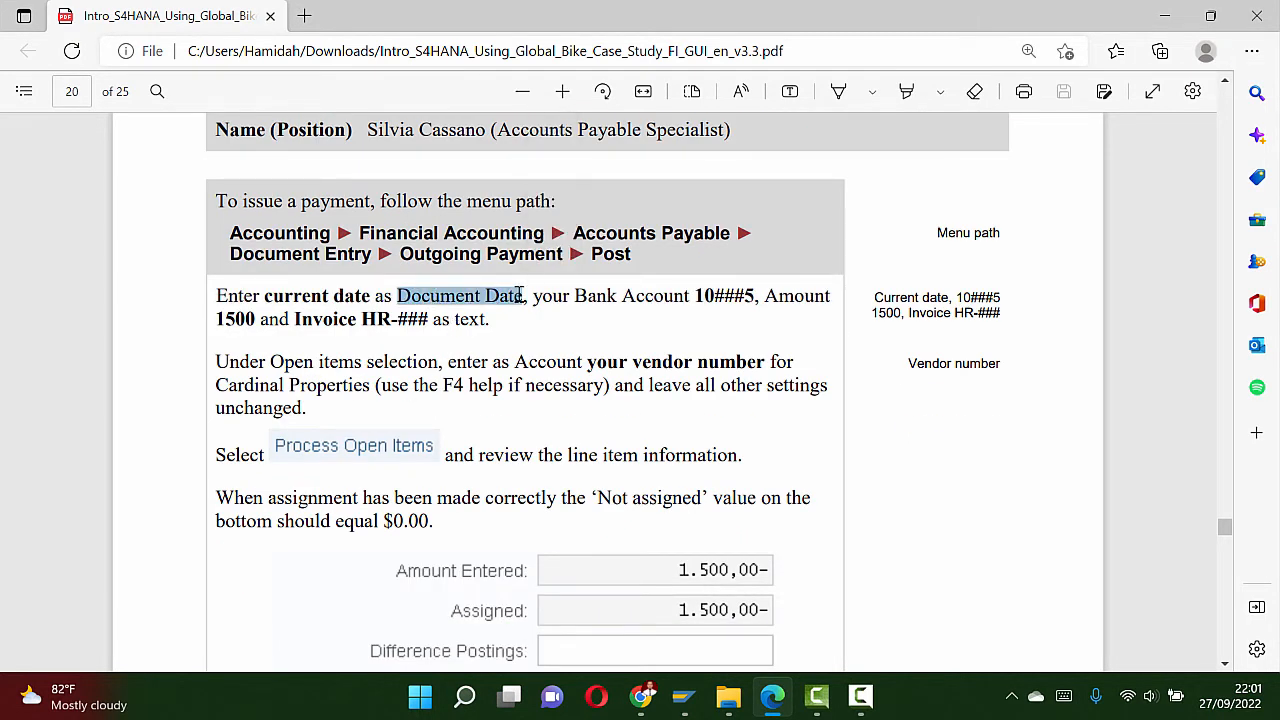
pyautogui.hotkey('alt', 'Tab')
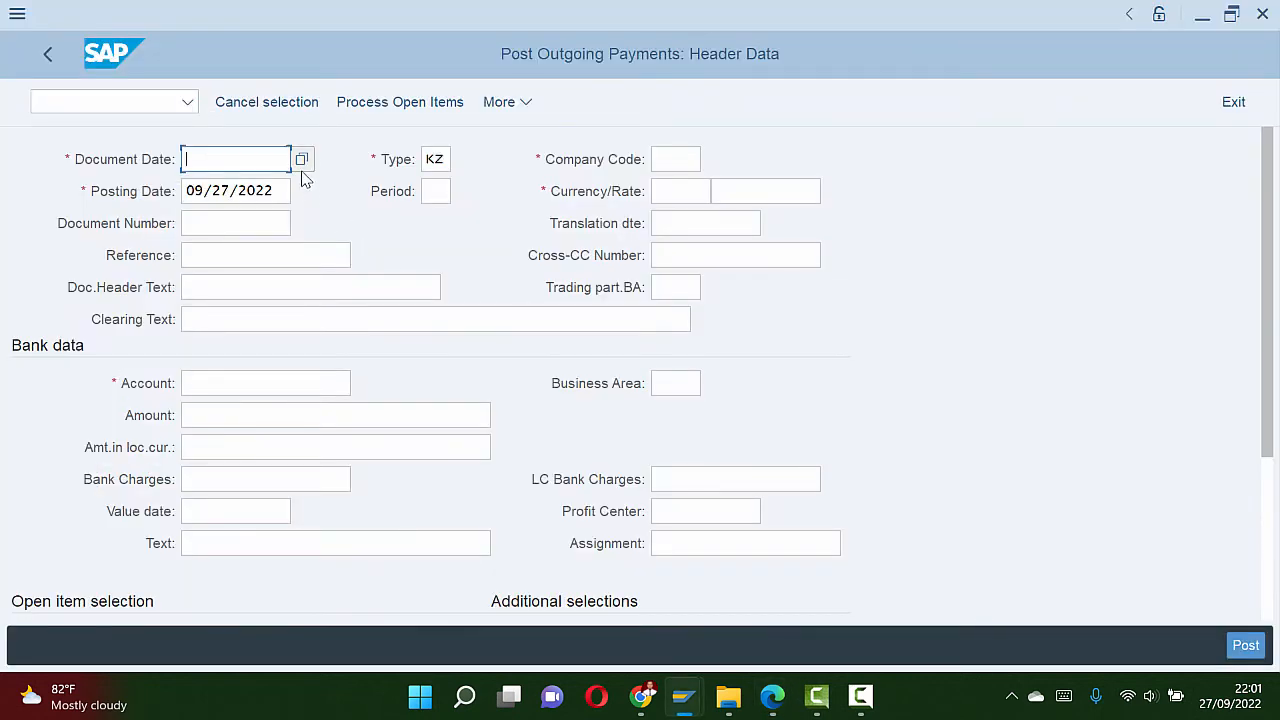
pyautogui.click(301, 160)
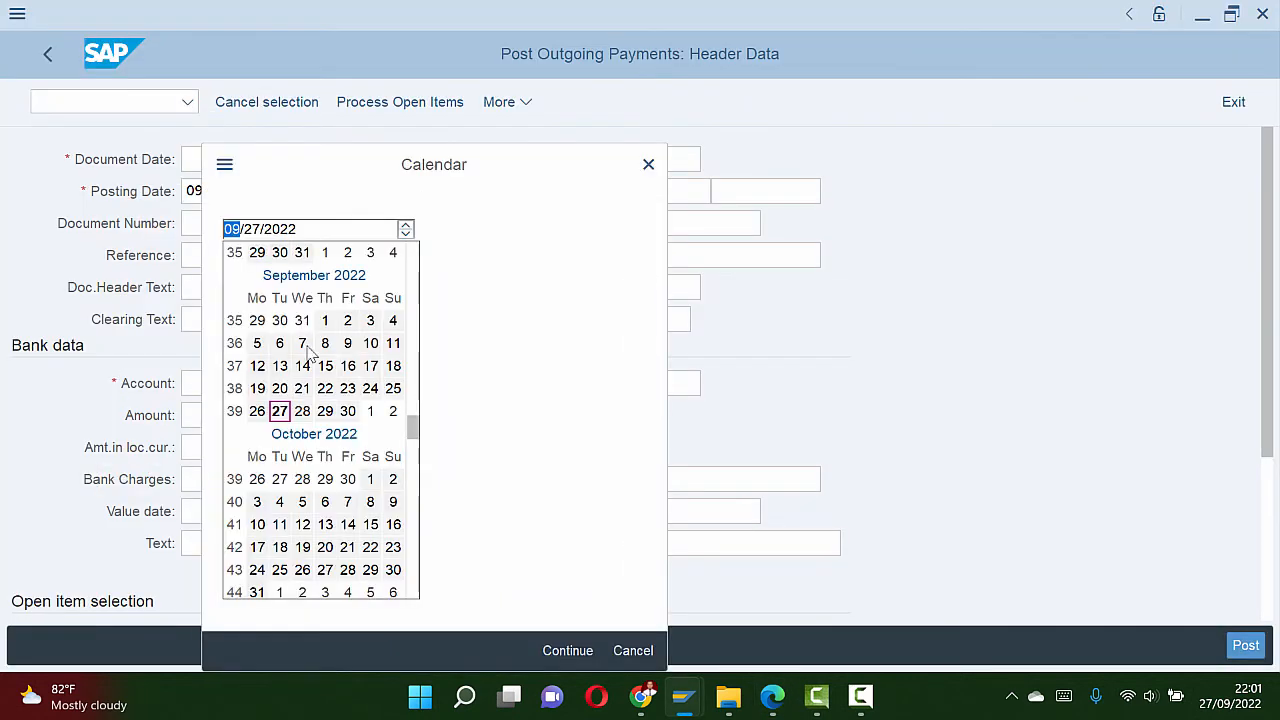
pyautogui.doubleClick(281, 409)
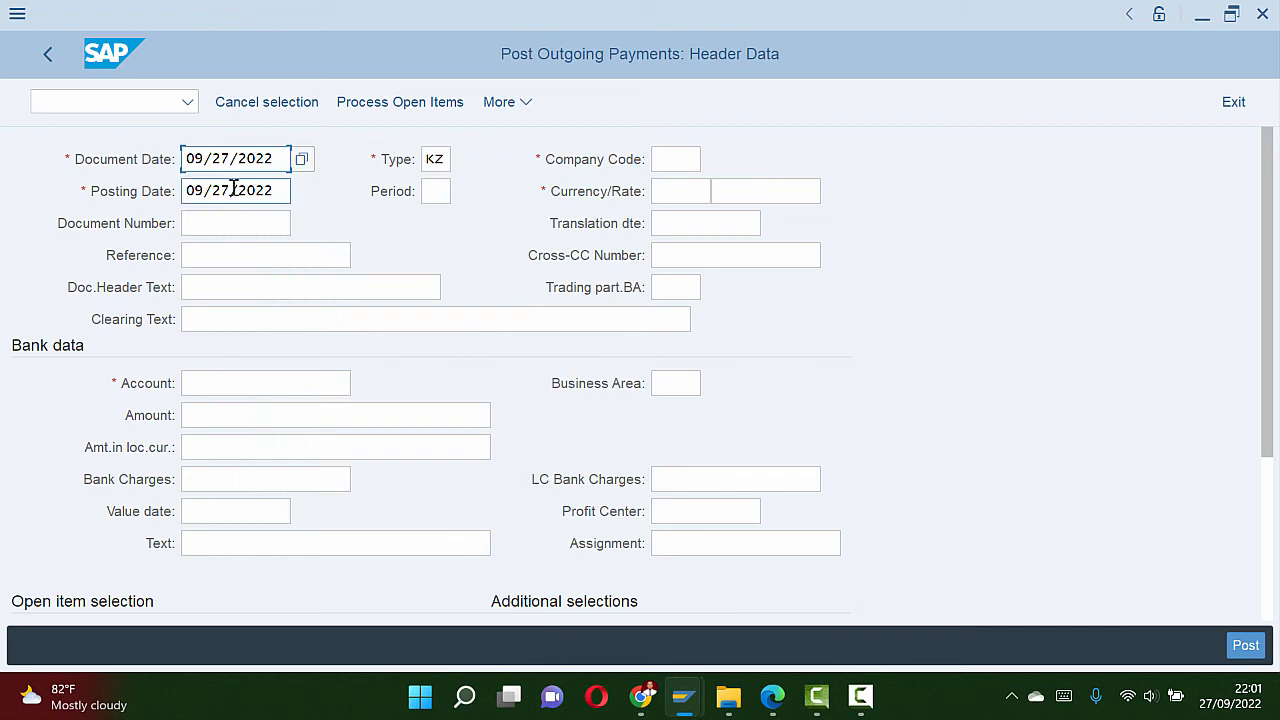
# Step: Following the PDF, enter the bank account number and an amount of 1500 in the payment's bank data
pyautogui.hotkey('alt', 'Tab')
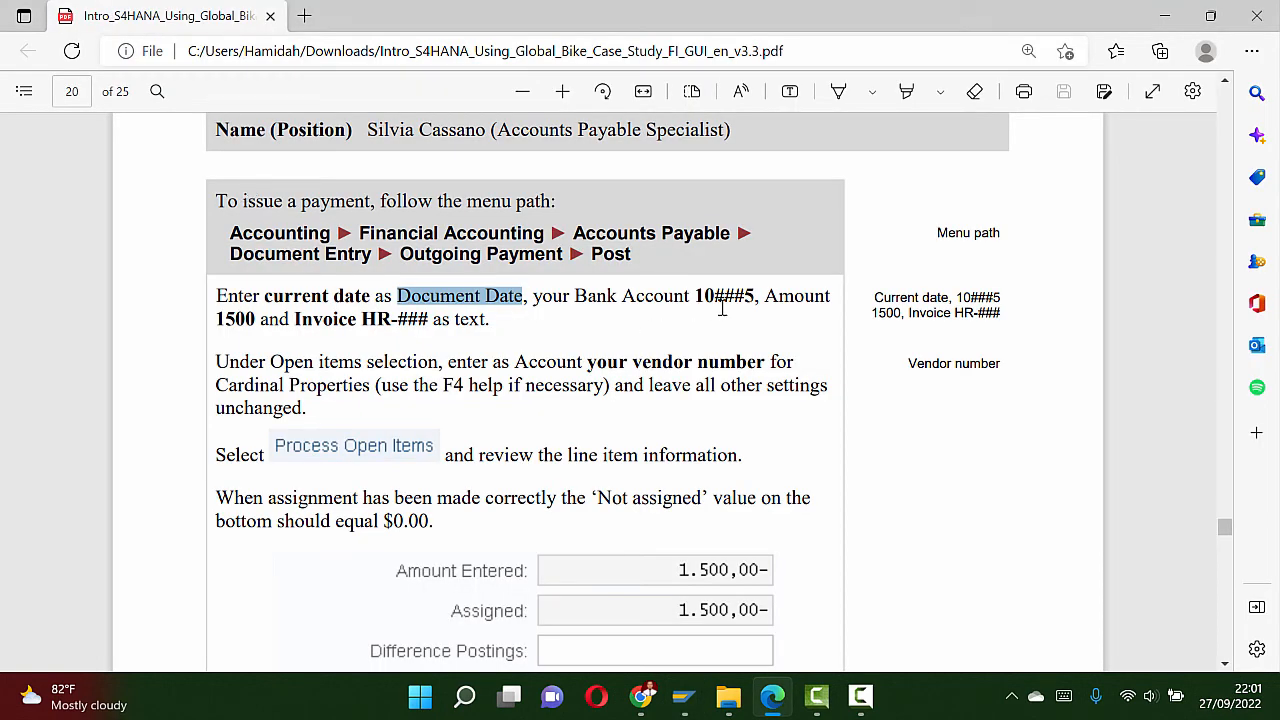
pyautogui.hotkey('alt', 'Tab')
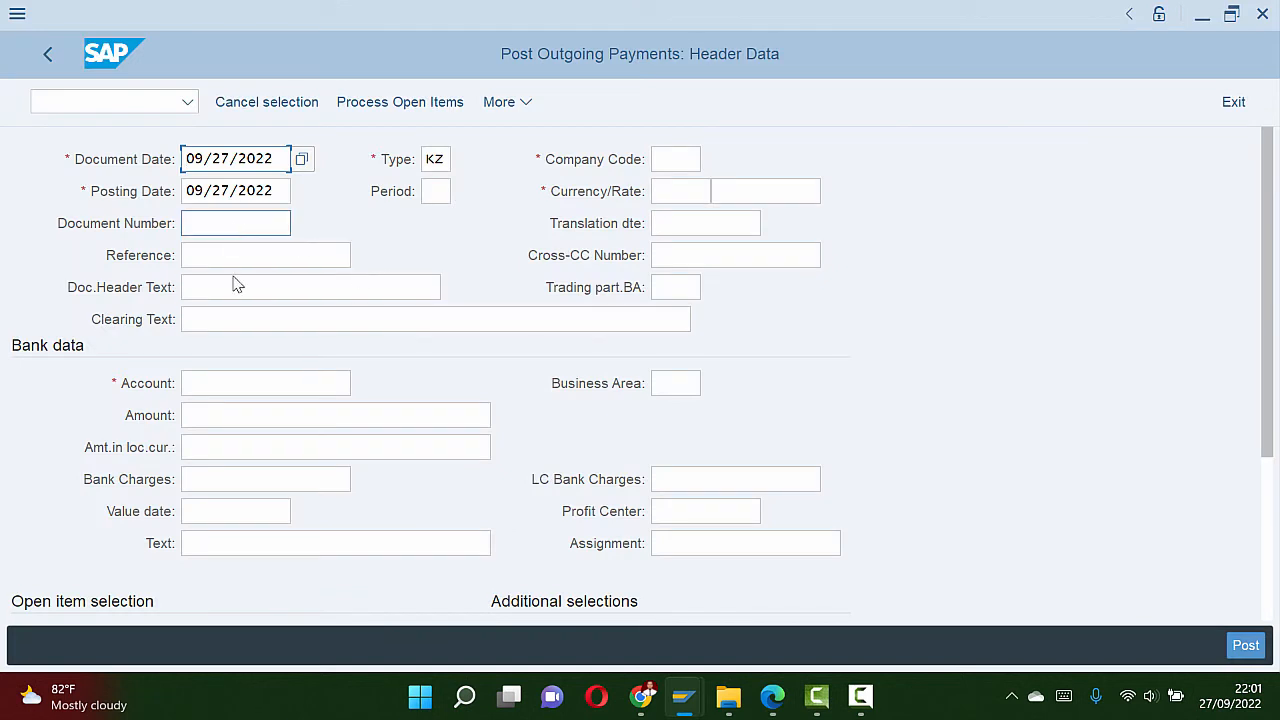
pyautogui.click(246, 382)
pyautogui.write('10')
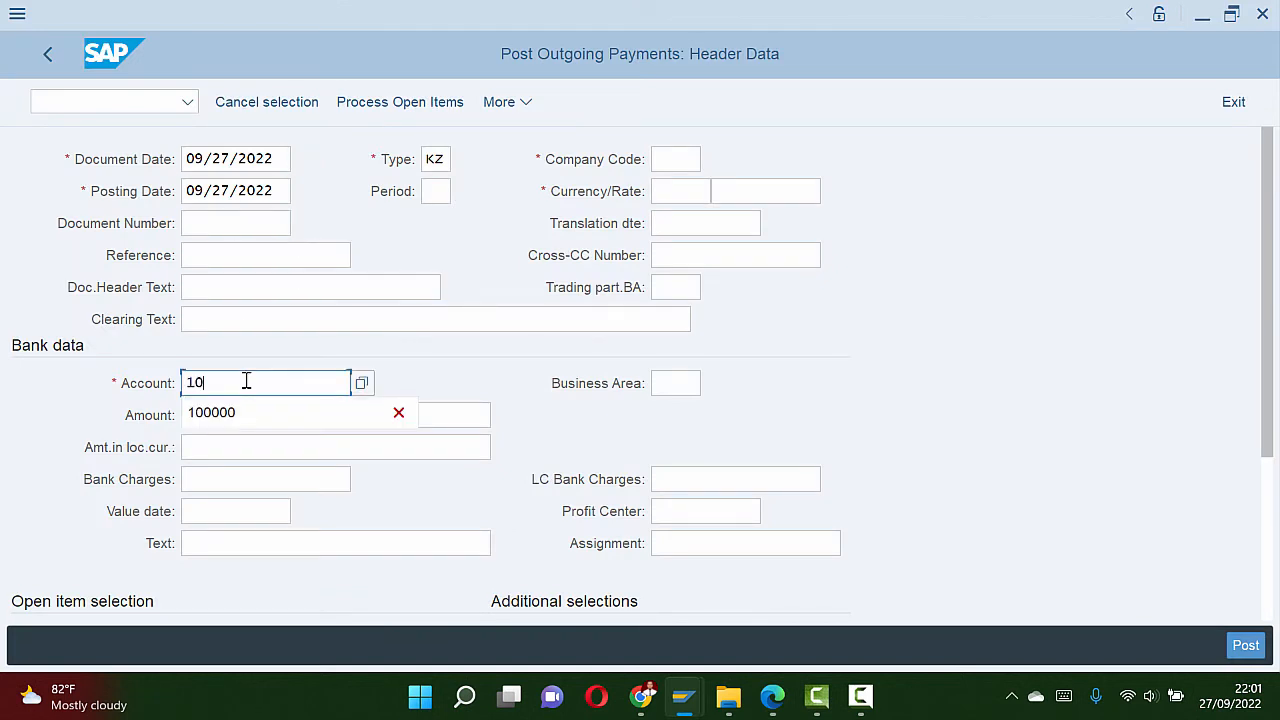
pyautogui.write('0285')
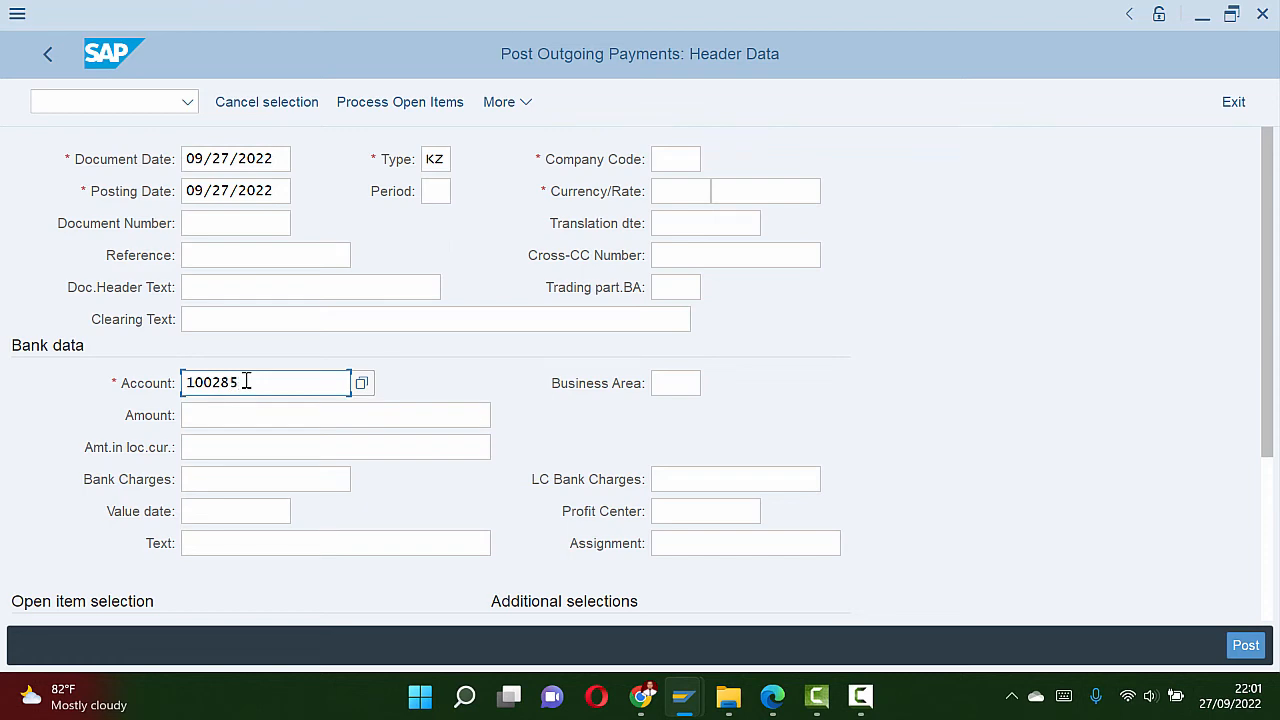
pyautogui.hotkey('alt', 'Tab')
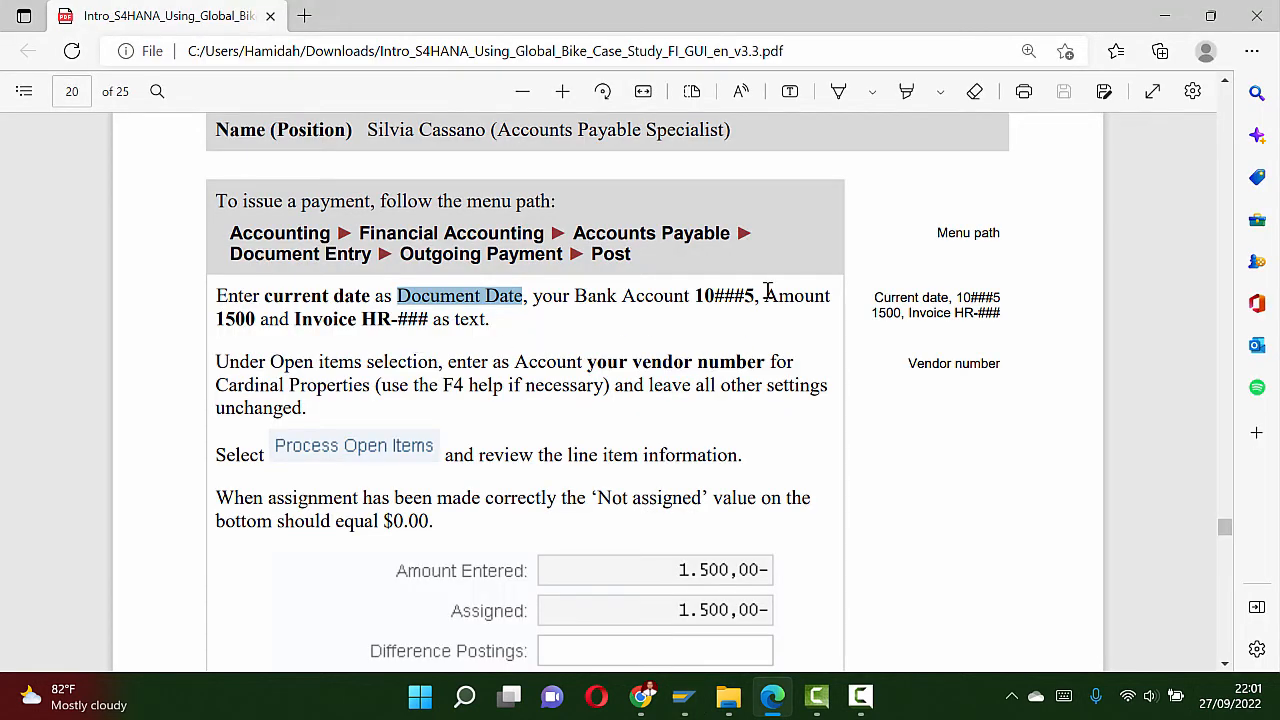
pyautogui.hotkey('alt', 'Tab')
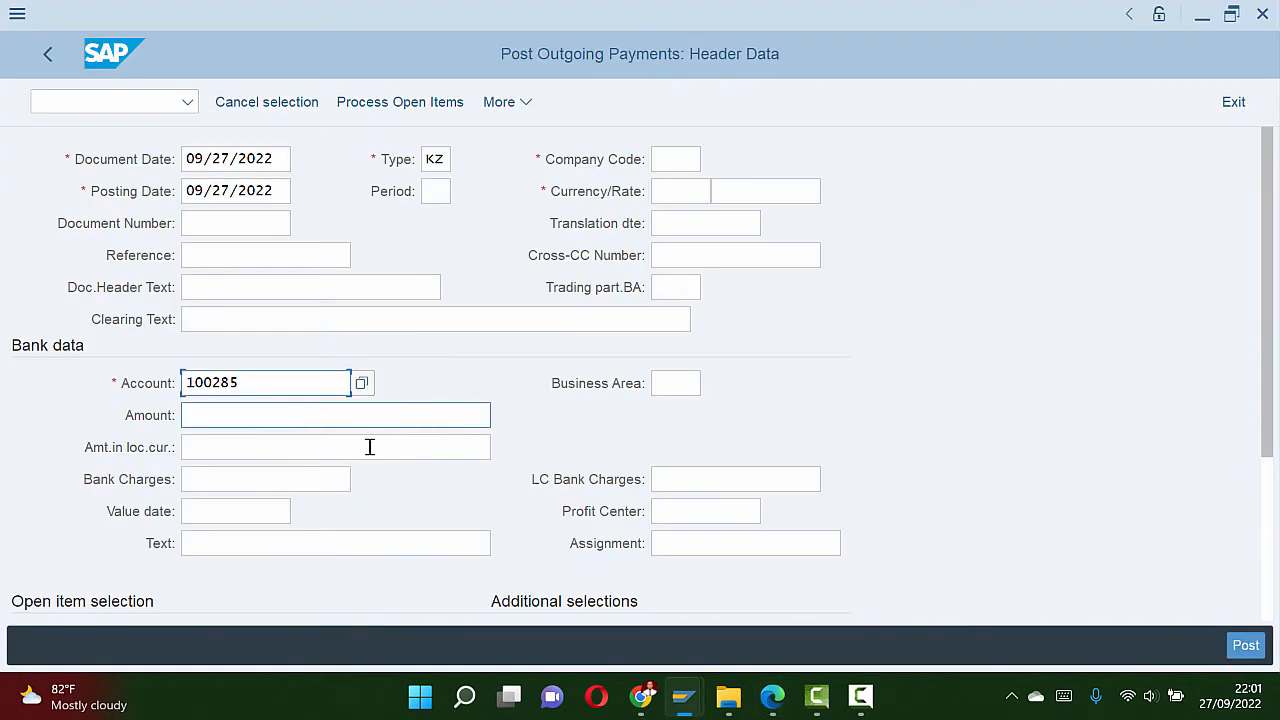
pyautogui.click(259, 414)
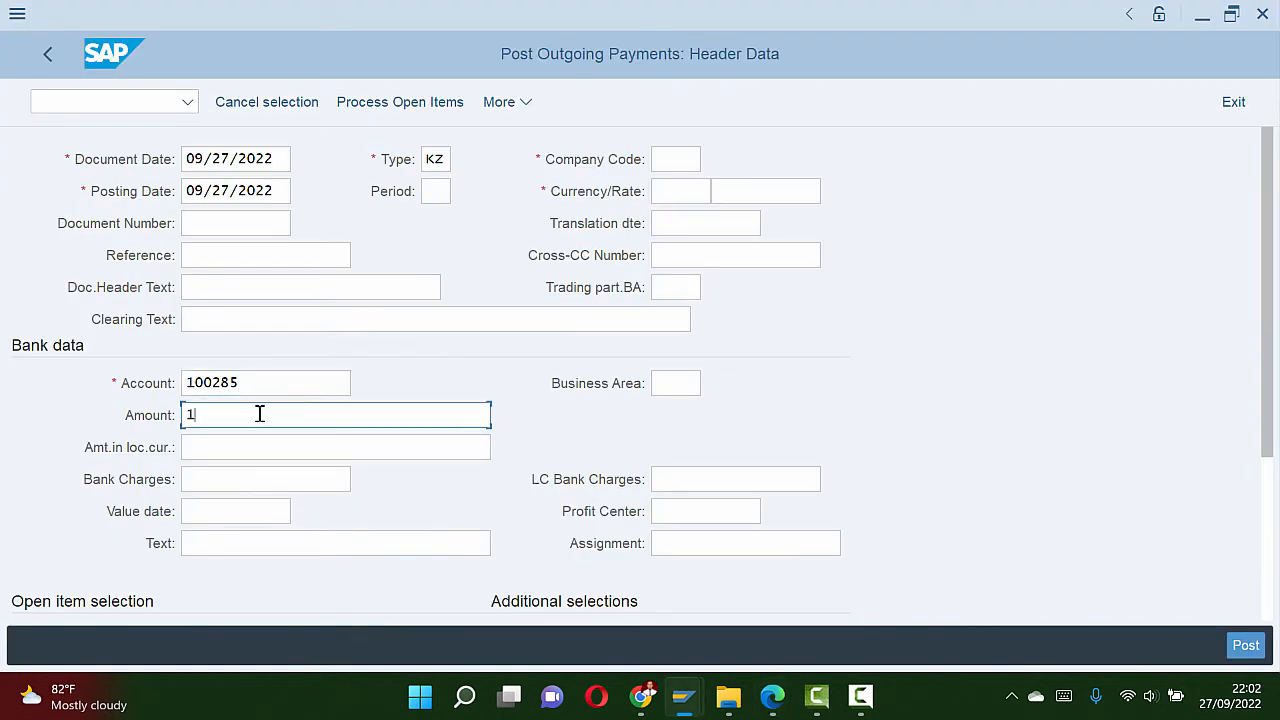
# Step: Search the suppliers for term 028, sort them by name and use Cardinal Properties 028 as the open item selection account
pyautogui.hotkey('alt', 'Tab')
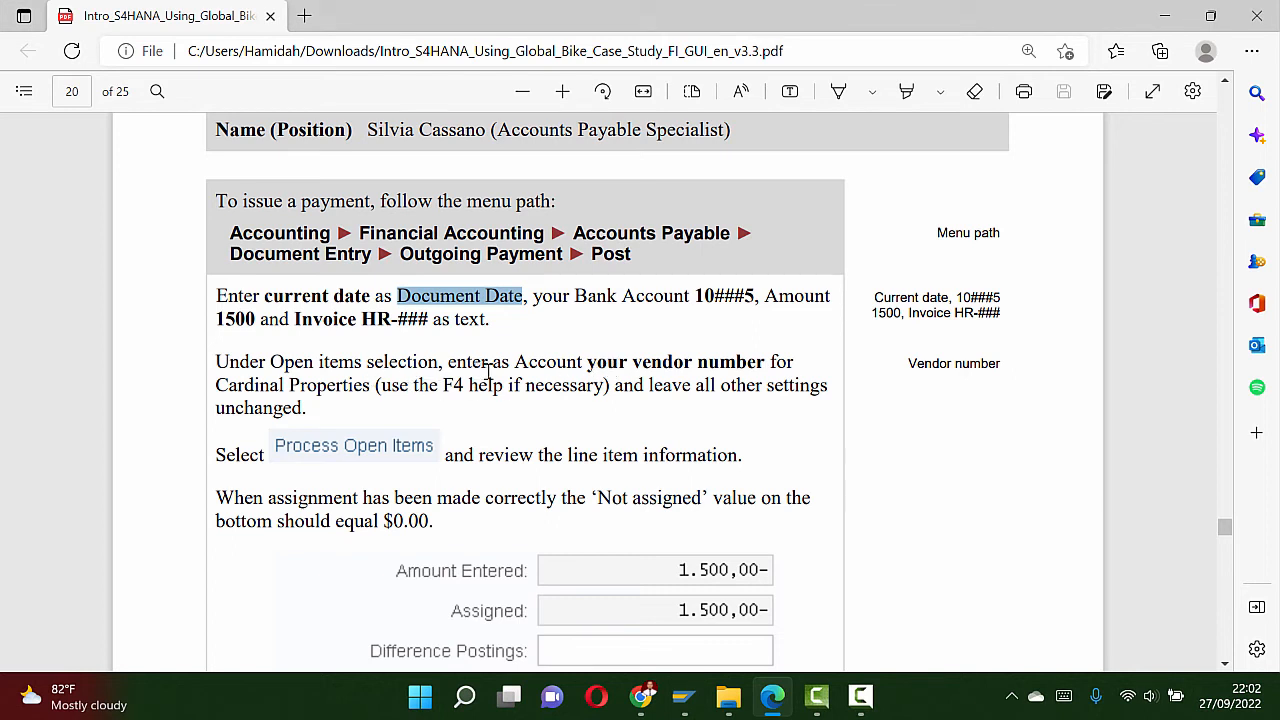
pyautogui.hotkey('alt', 'Tab')
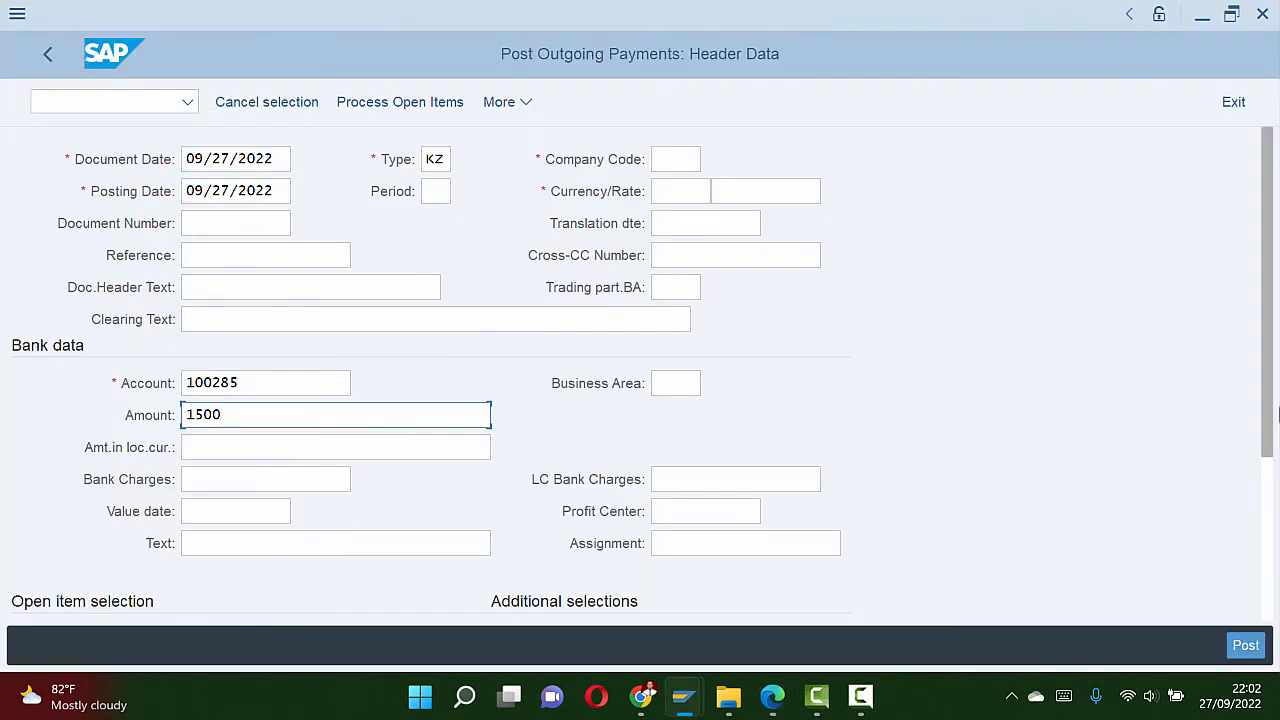
pyautogui.moveTo(1265, 322); pyautogui.dragTo(1262, 506)
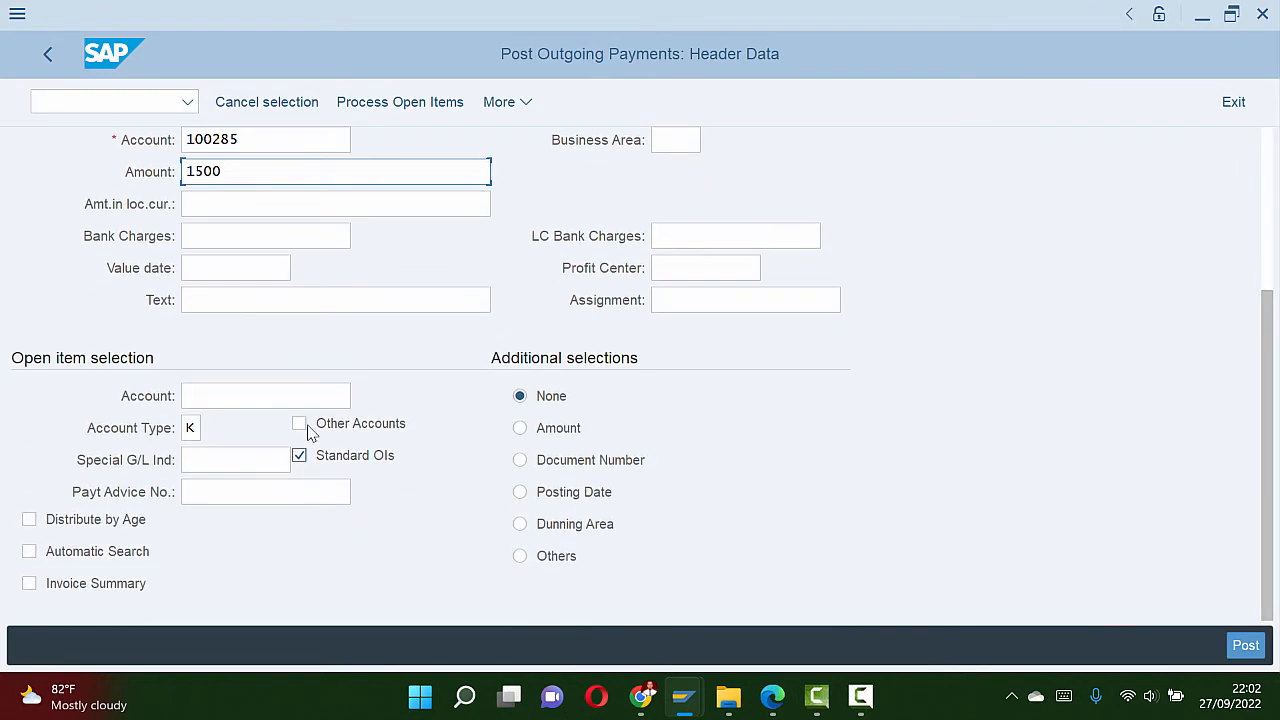
pyautogui.click(240, 394)
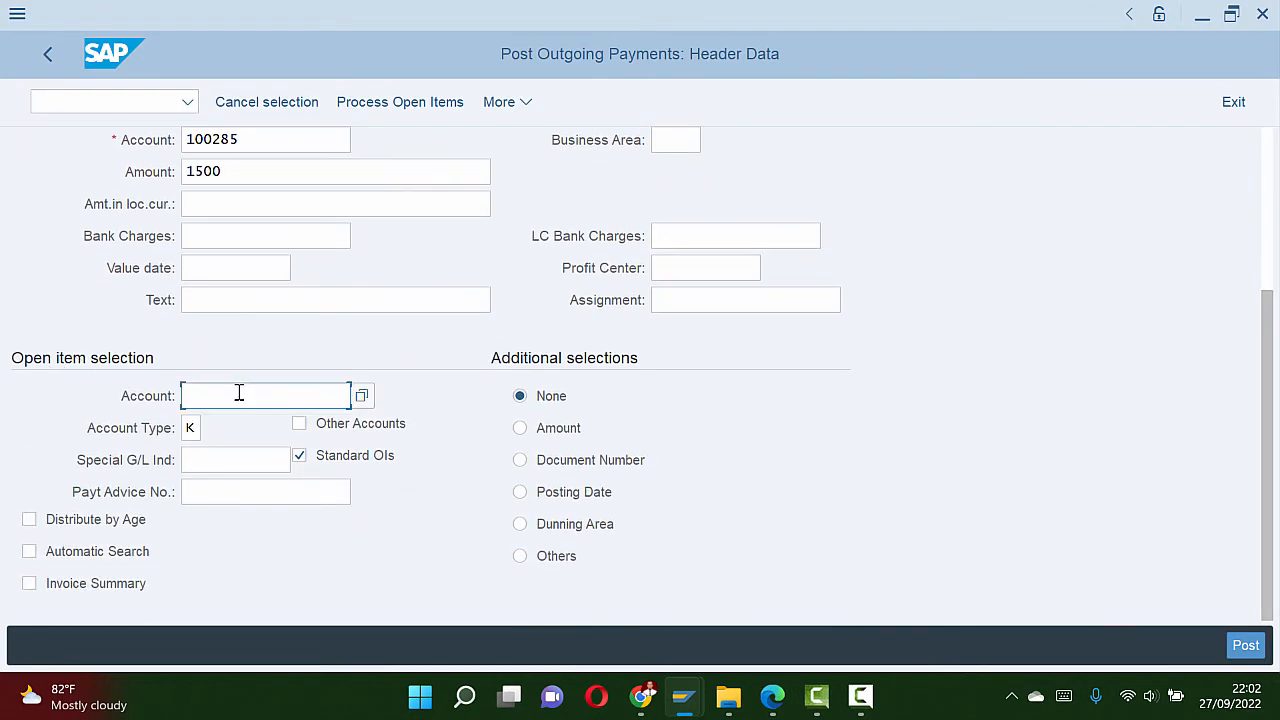
pyautogui.click(362, 403)
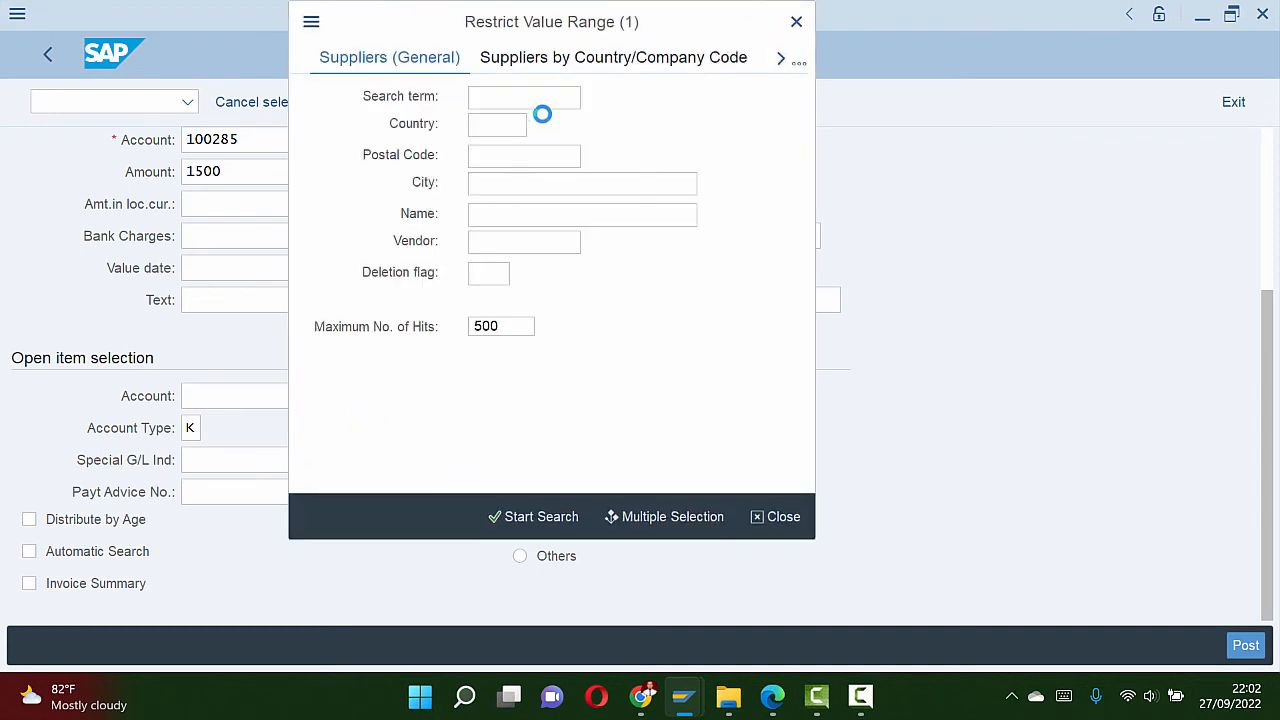
pyautogui.write('028')
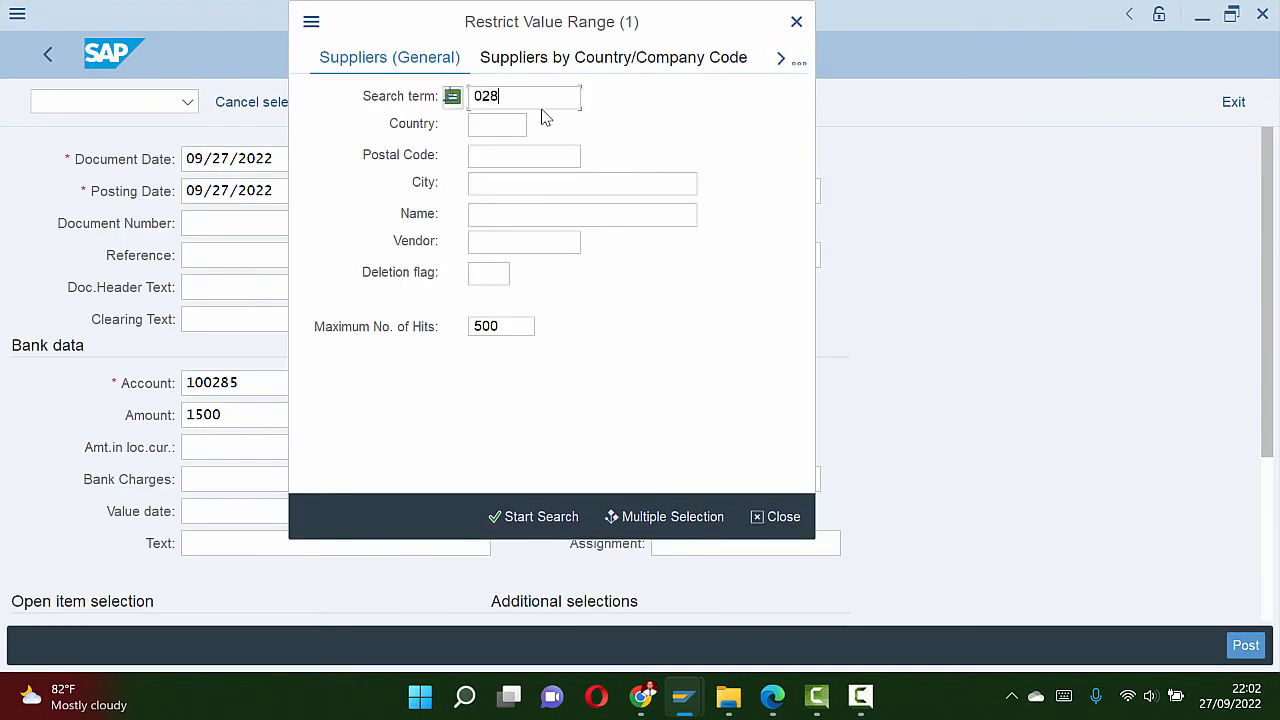
pyautogui.click(537, 517)
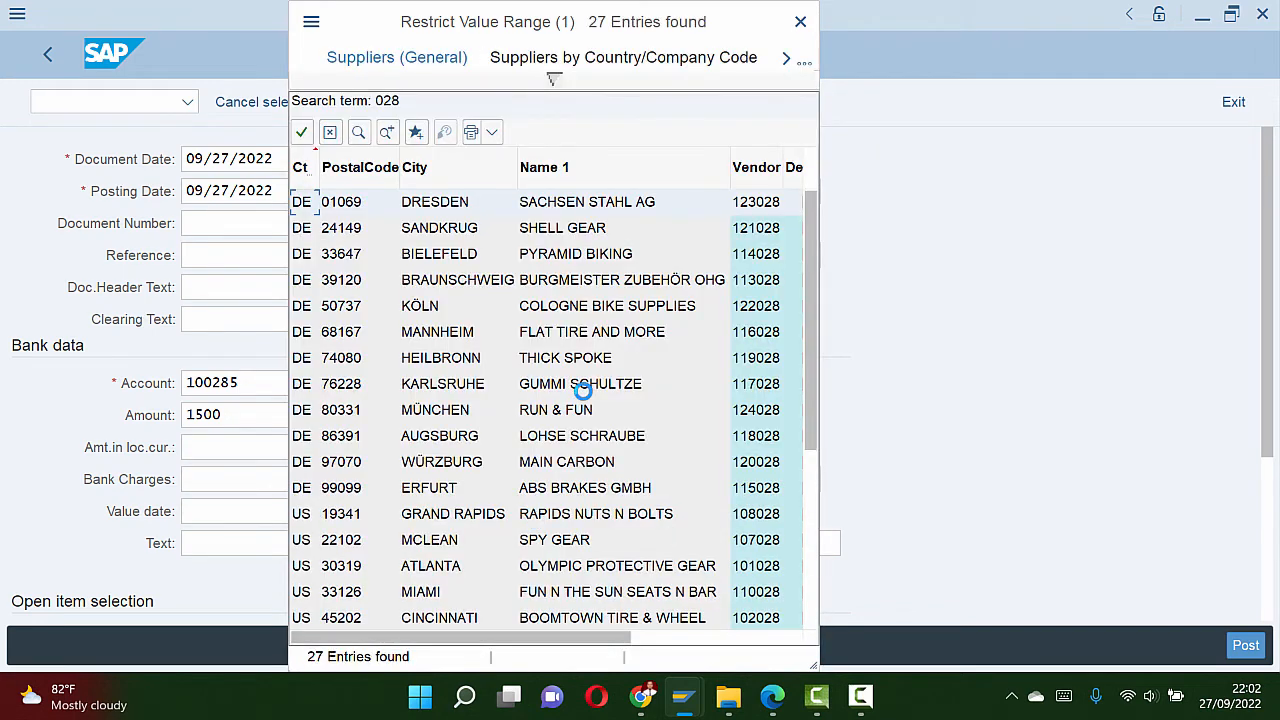
pyautogui.click(586, 176)
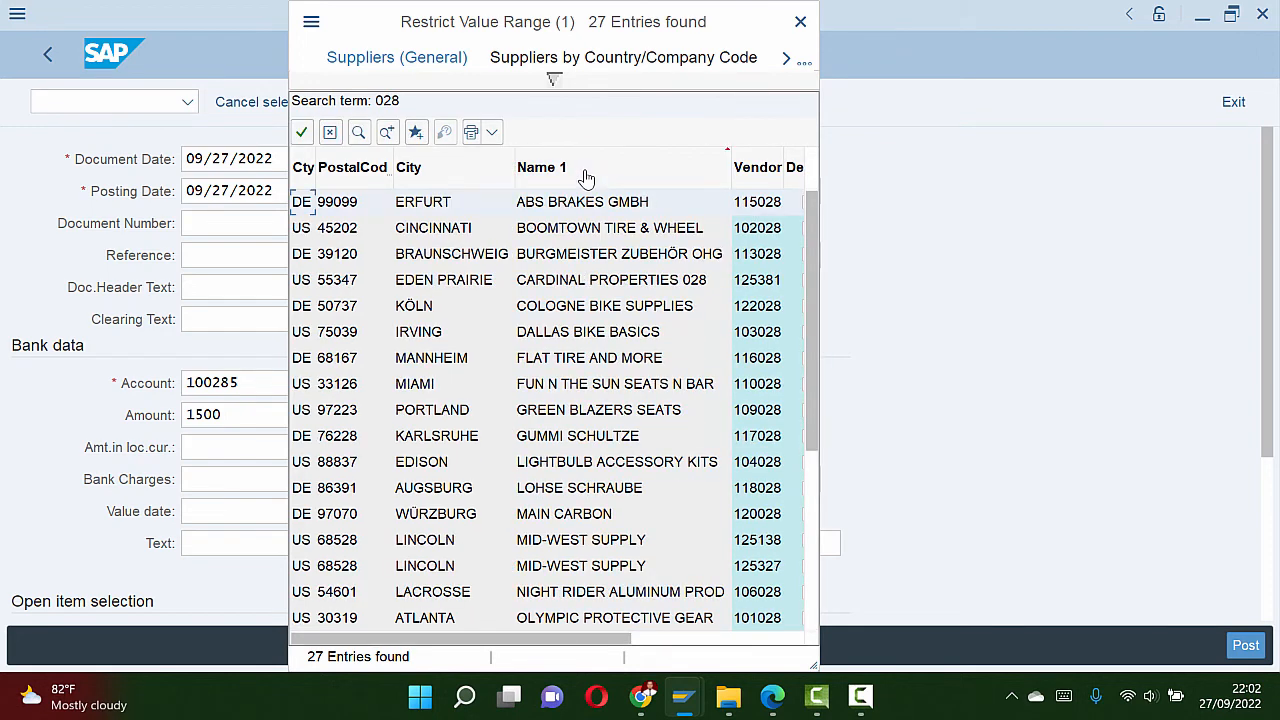
pyautogui.doubleClick(598, 280)
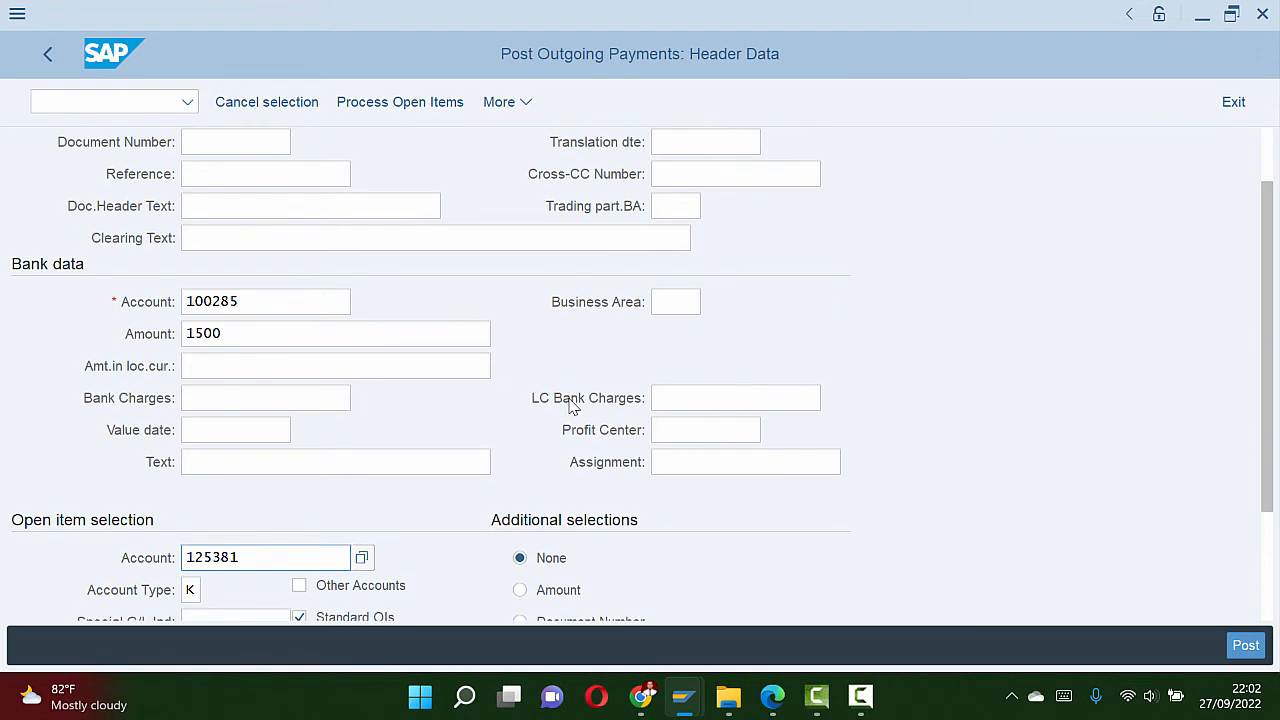
# Step: Check the remaining payment instructions in the PDF, try to process the open items in SAP and review the header entries
pyautogui.hotkey('alt', 'Tab')
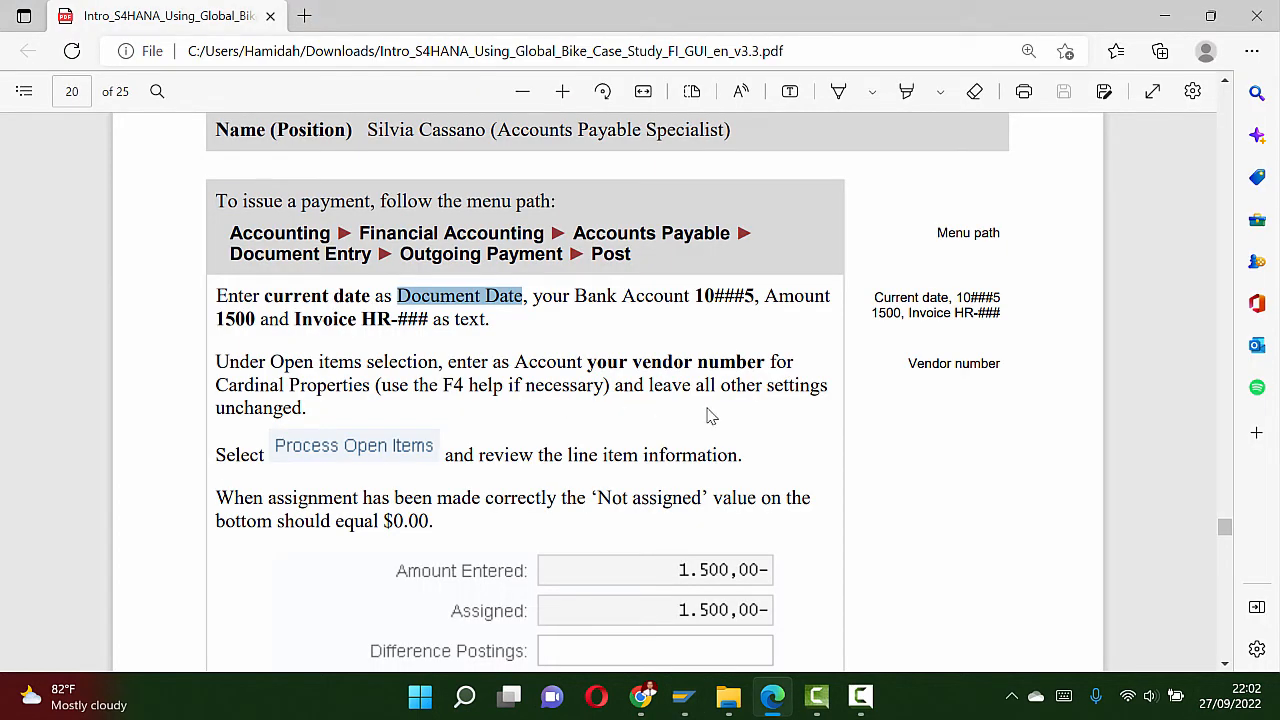
pyautogui.scroll(-3, 707, 415)
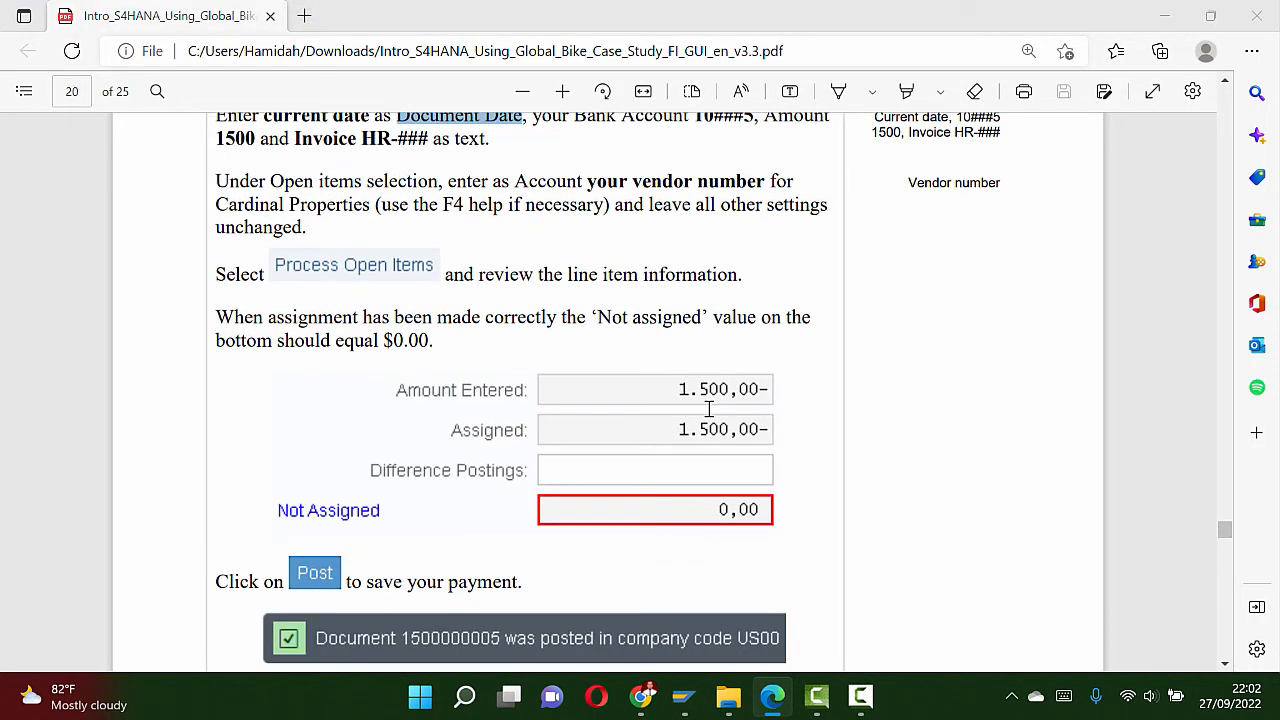
pyautogui.hotkey('alt', 'Tab')
pyautogui.click(378, 114)
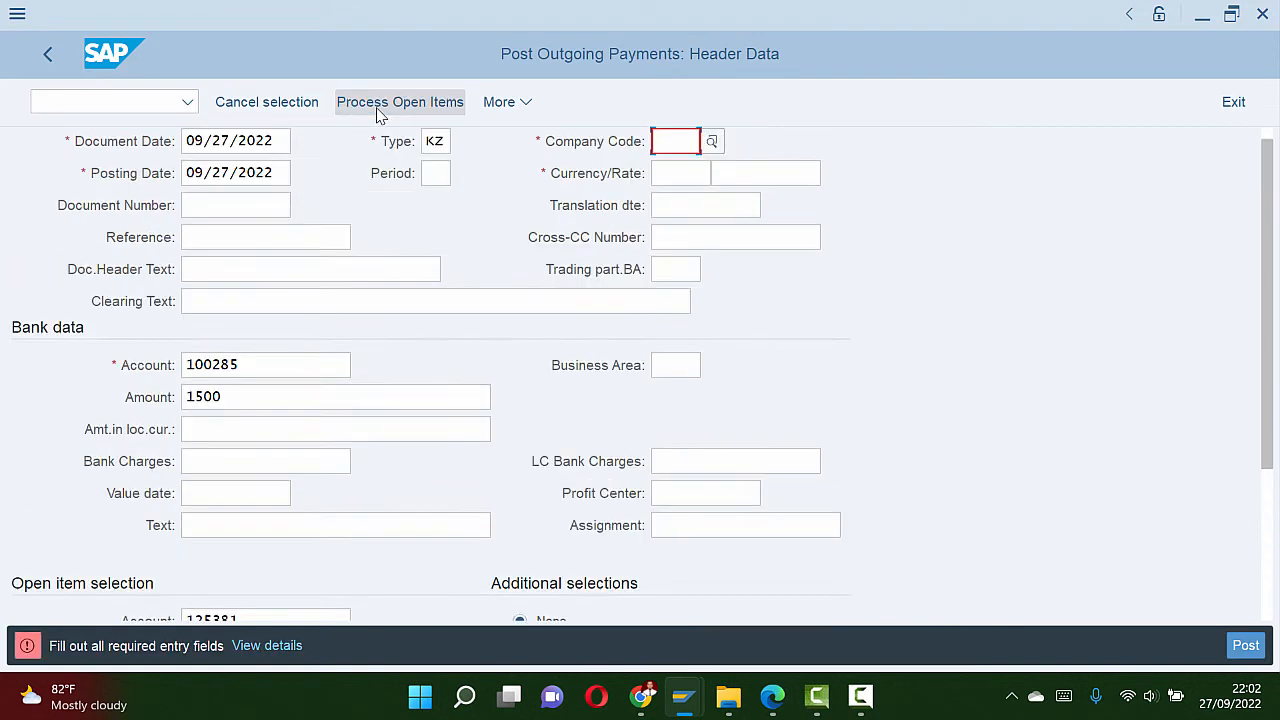
pyautogui.scroll(-2, 394, 440)
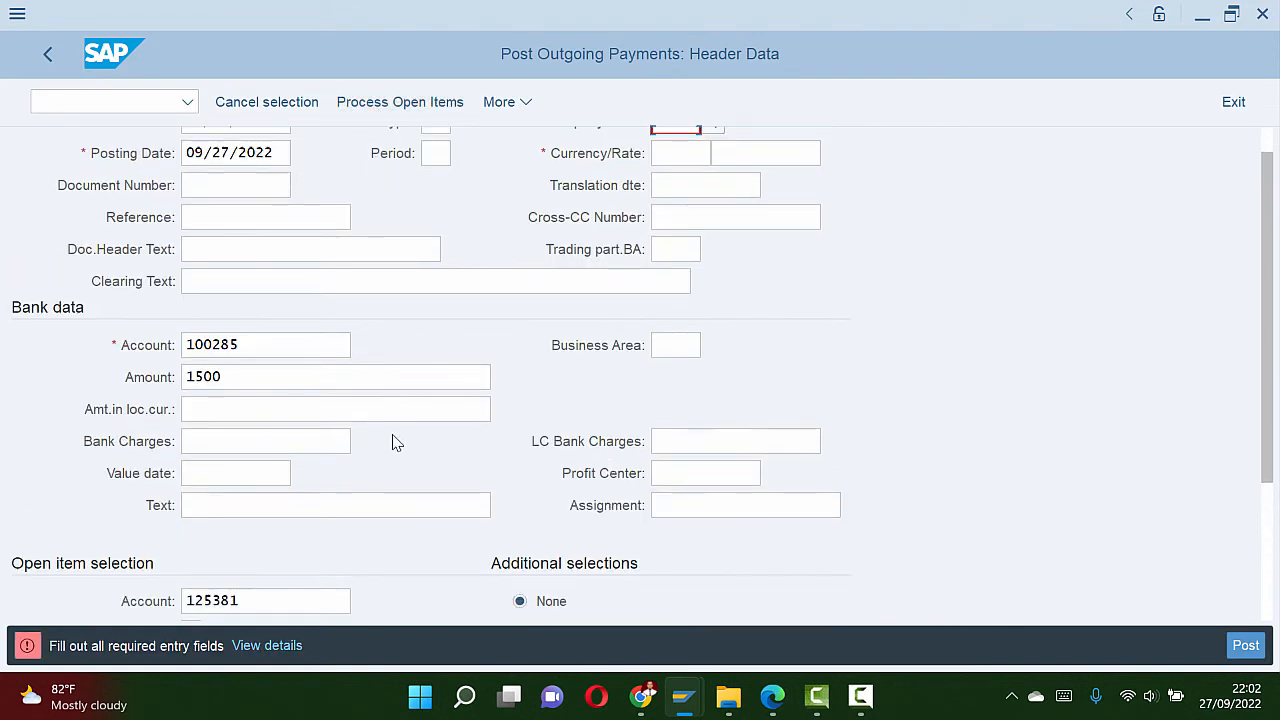
pyautogui.scroll(-2, 394, 444)
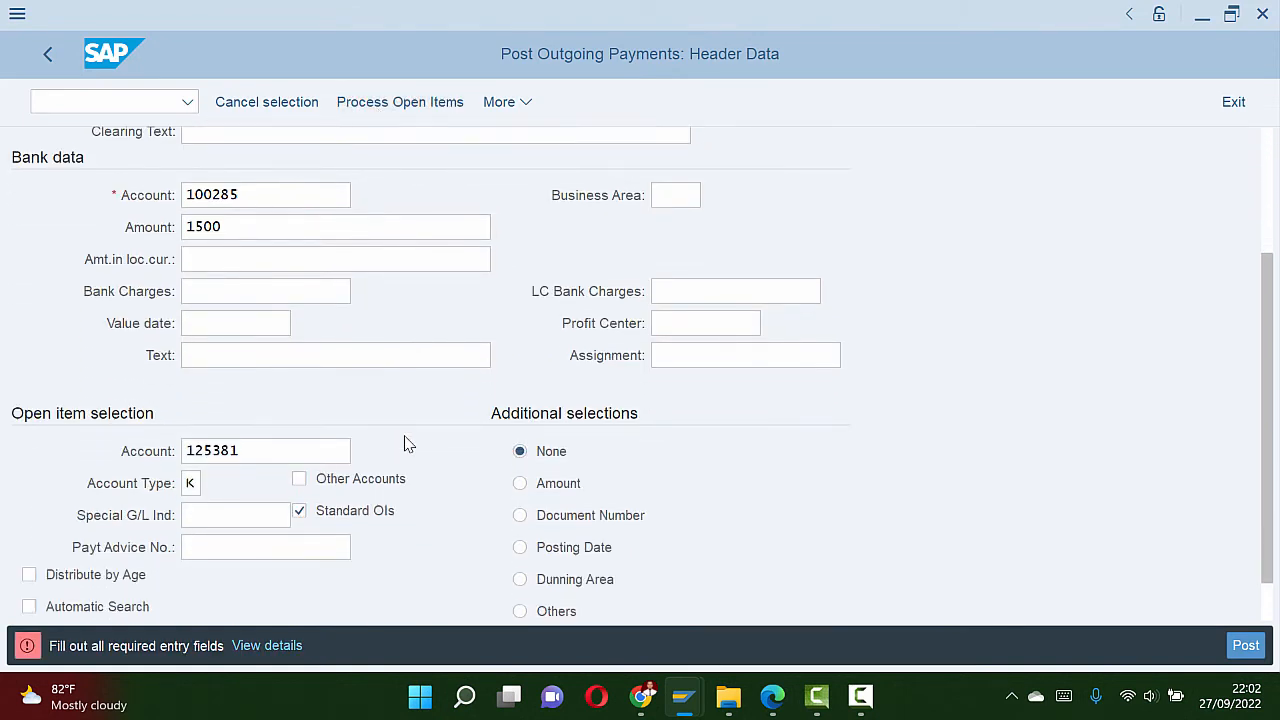
# Step: Set the payment header's Company Code to US00 and currency to USD, and process the open items
pyautogui.scroll(1, 405, 444)
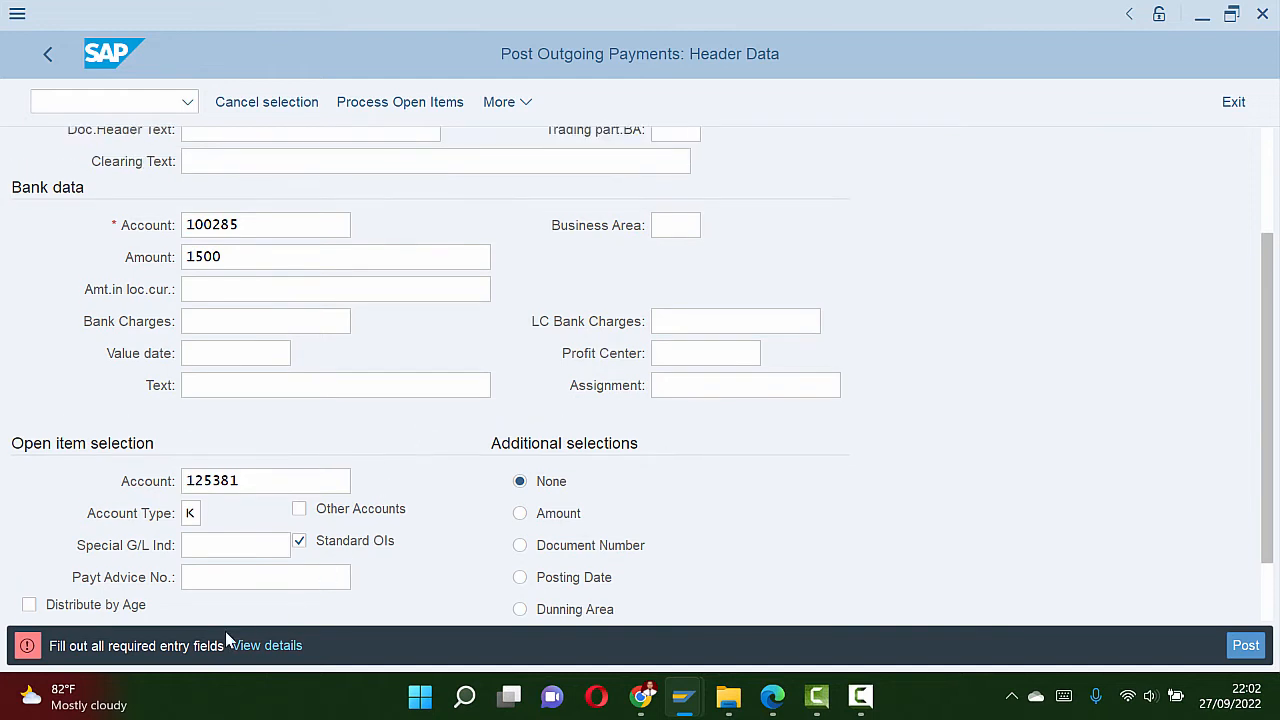
pyautogui.scroll(3, 425, 515)
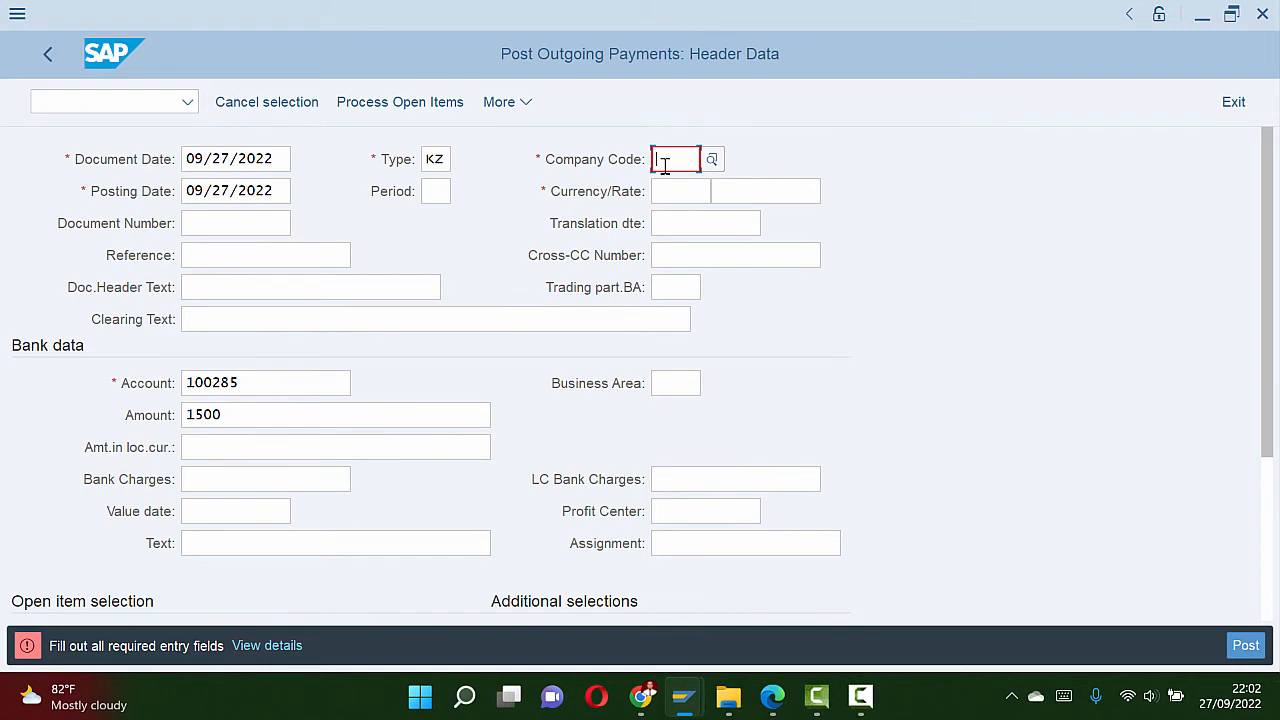
pyautogui.write('us0')
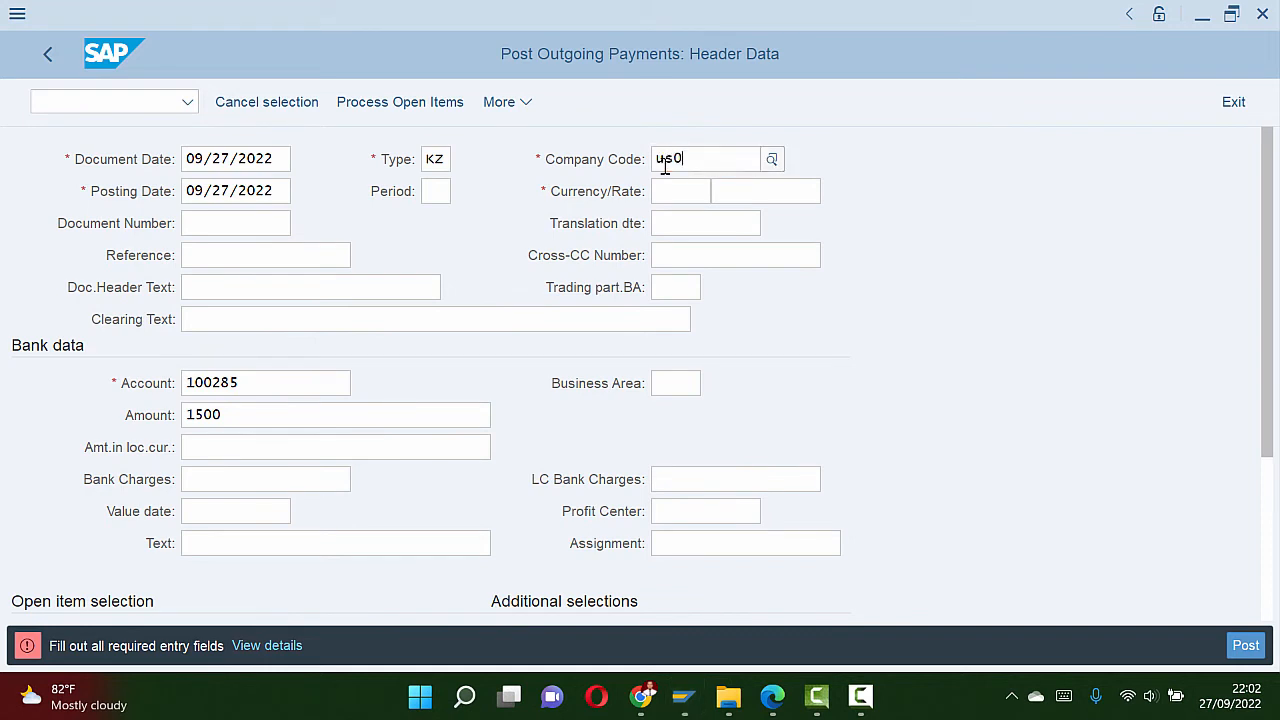
pyautogui.write('0')
pyautogui.click(1071, 266)
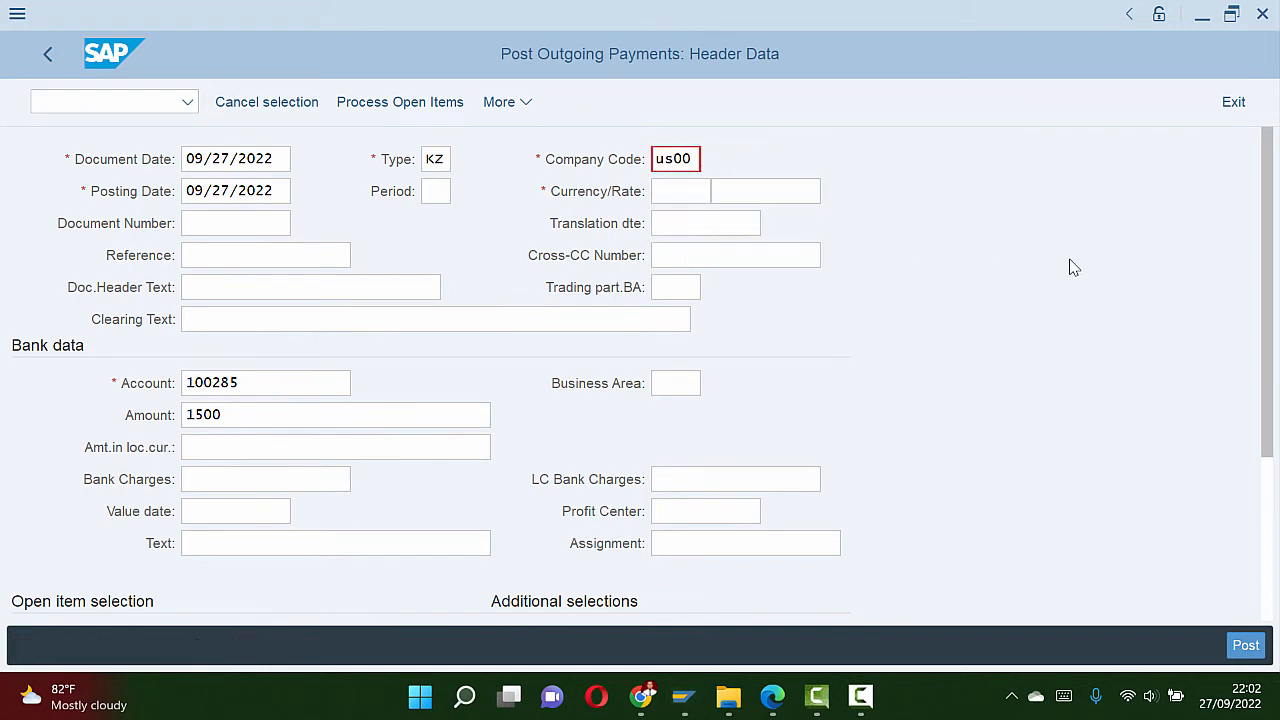
pyautogui.click(693, 197)
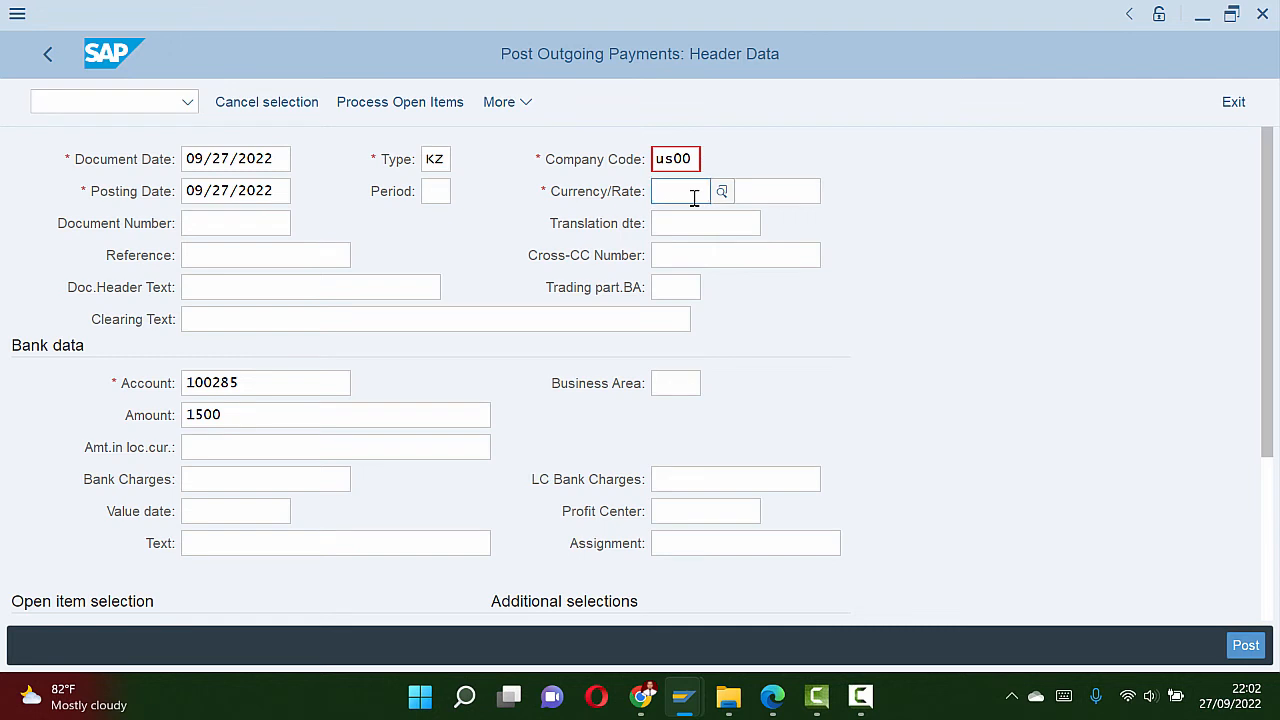
pyautogui.write('usd')
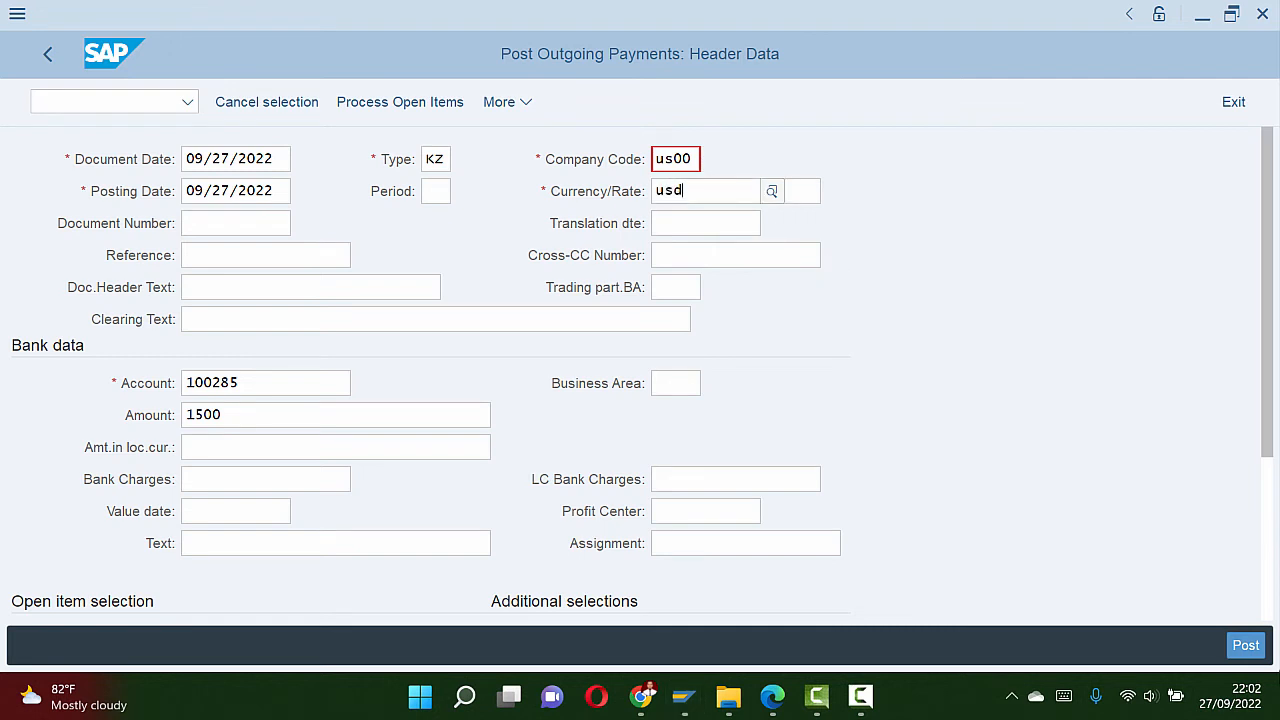
pyautogui.click(425, 104)
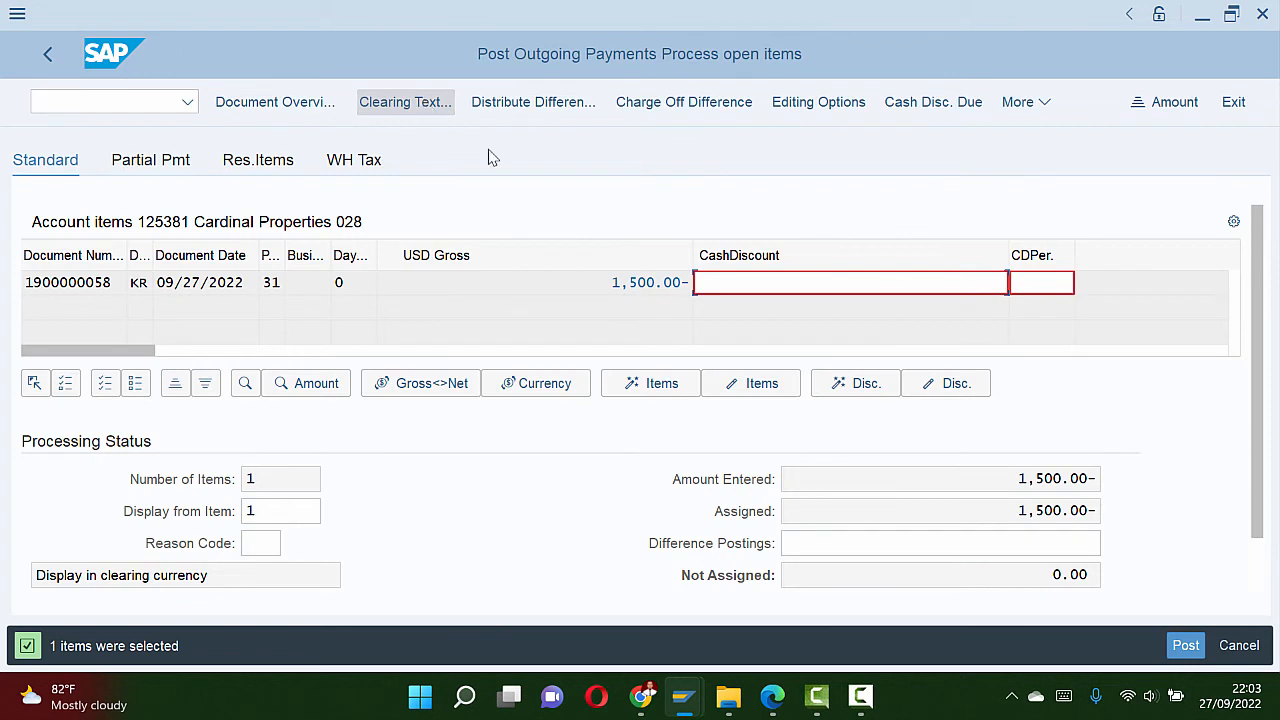
# Step: Compare the Not Assigned amount with the case study PDF and post the outgoing payment in SAP
pyautogui.moveTo(1260, 328); pyautogui.dragTo(1265, 268)
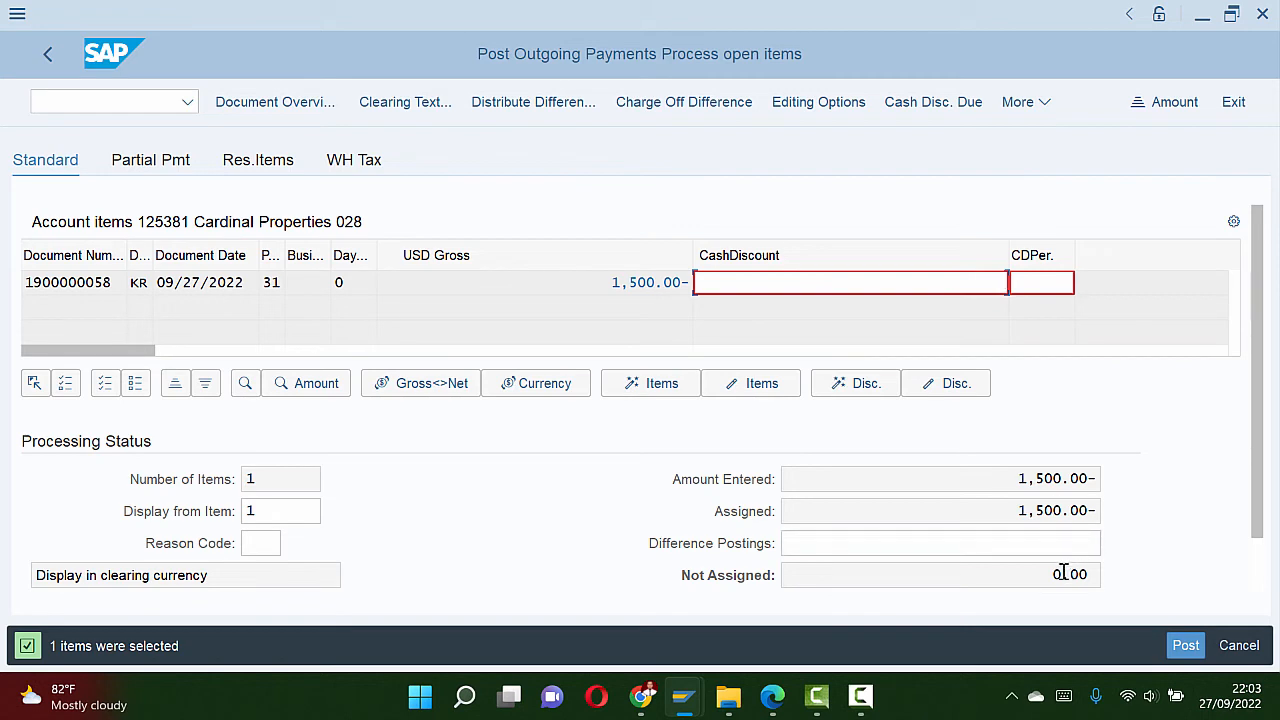
pyautogui.hotkey('alt', 'Tab')
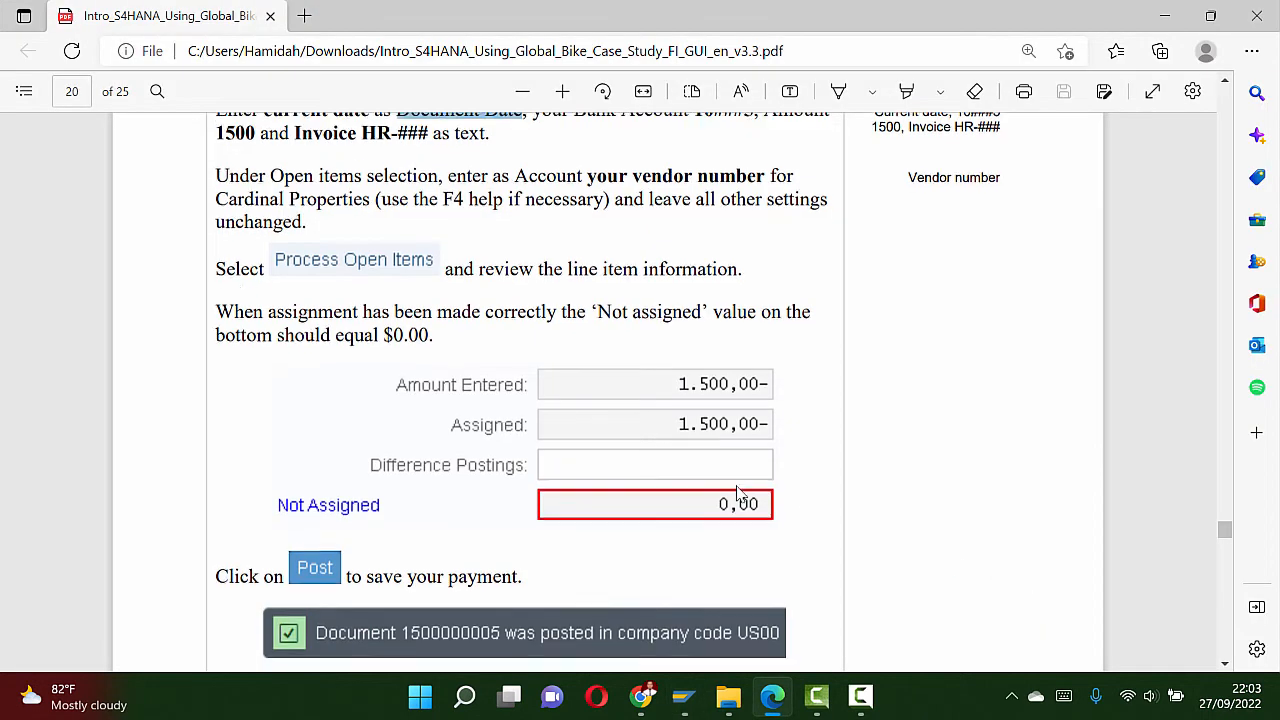
pyautogui.scroll(-2, 737, 500)
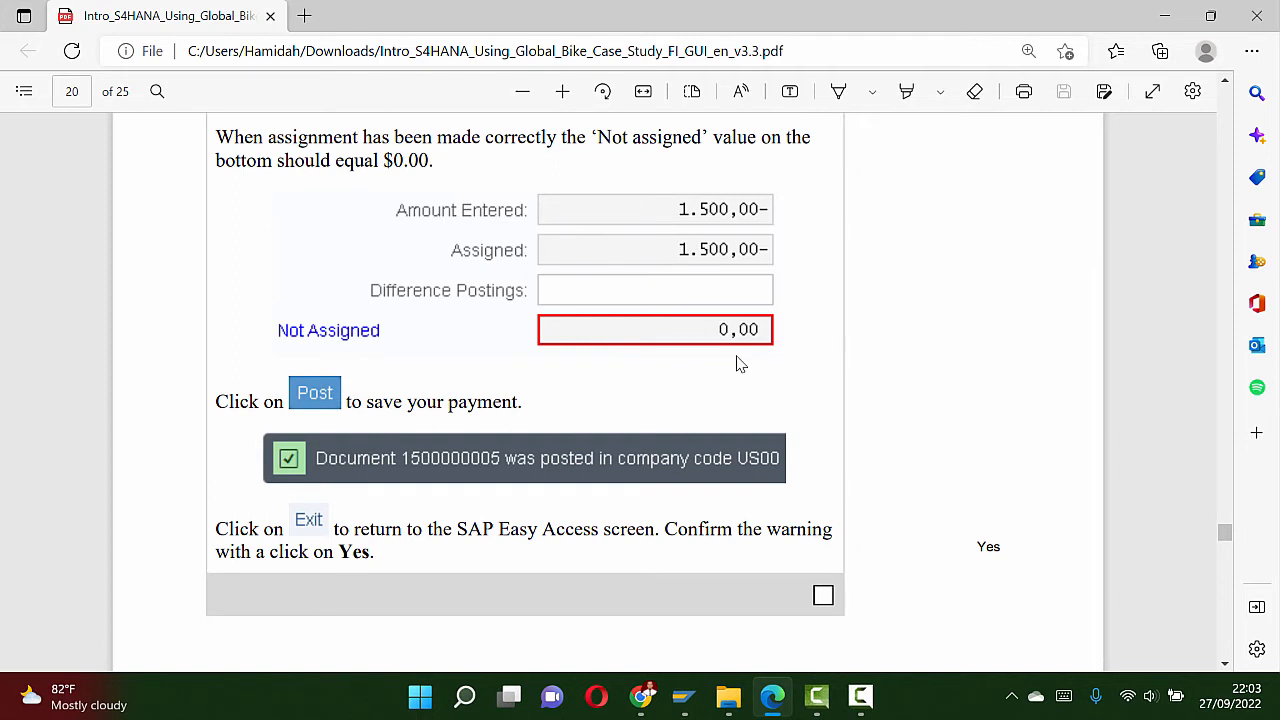
pyautogui.hotkey('alt', 'Tab')
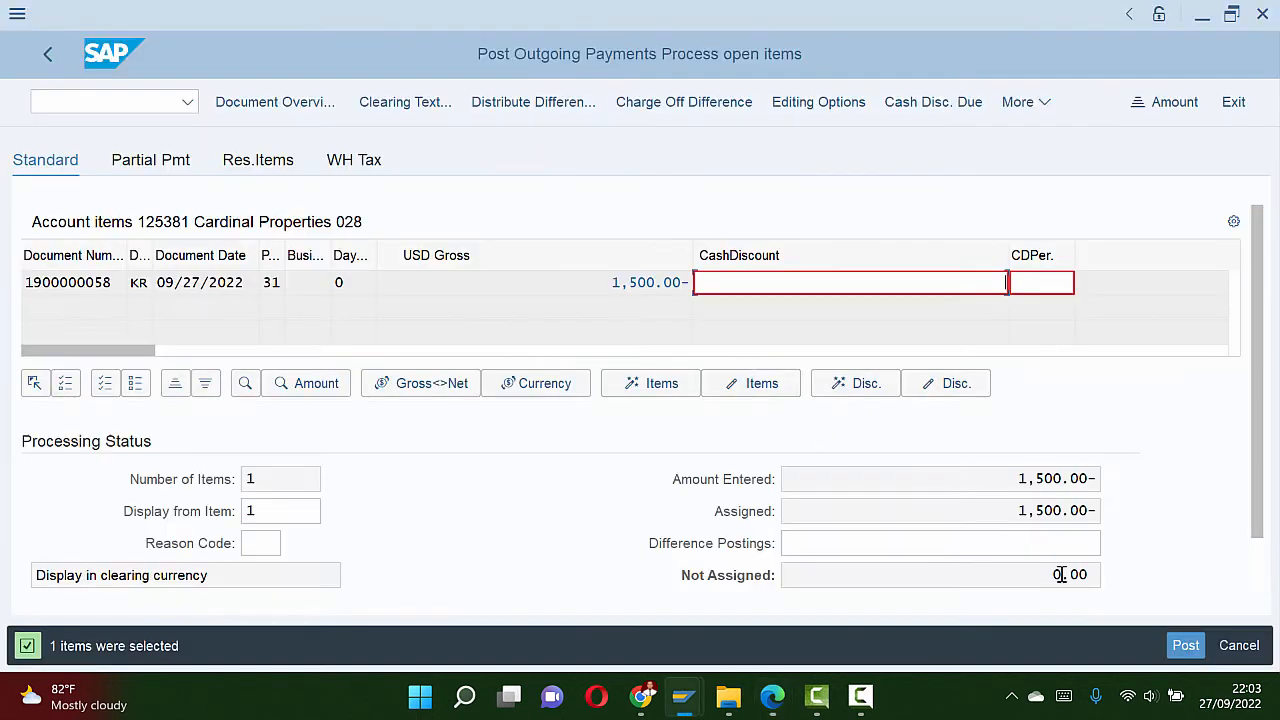
pyautogui.click(1185, 646)
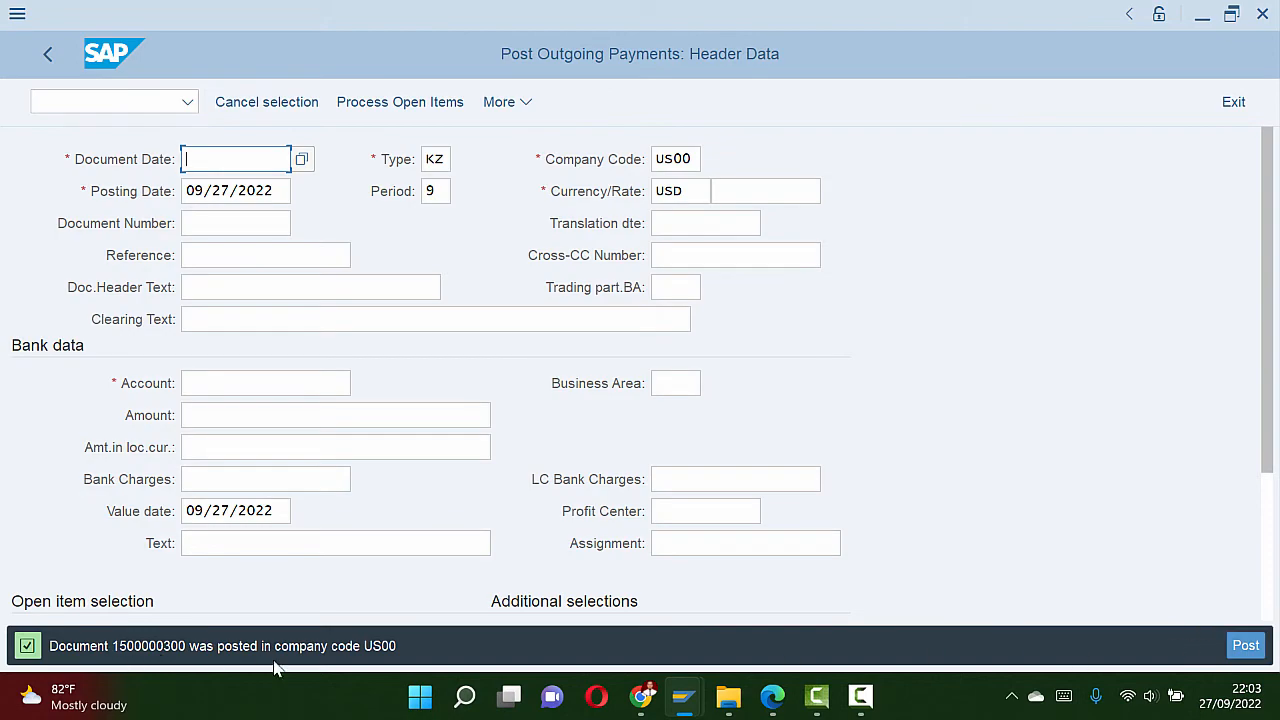
# Step: Check the closing instructions in the PDF, exit the outgoing payment in SAP and confirm leaving the editing
pyautogui.hotkey('alt', 'Tab')
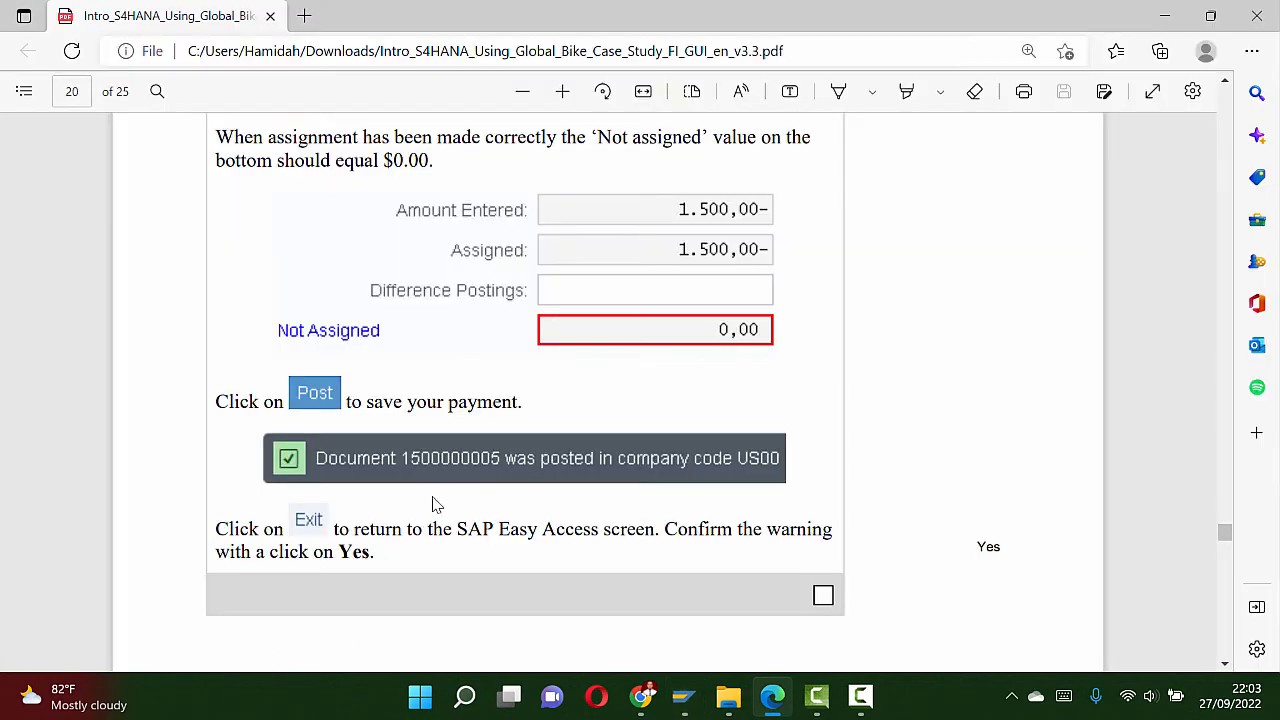
pyautogui.scroll(-7, 434, 495)
pyautogui.hotkey('alt', 'Tab')
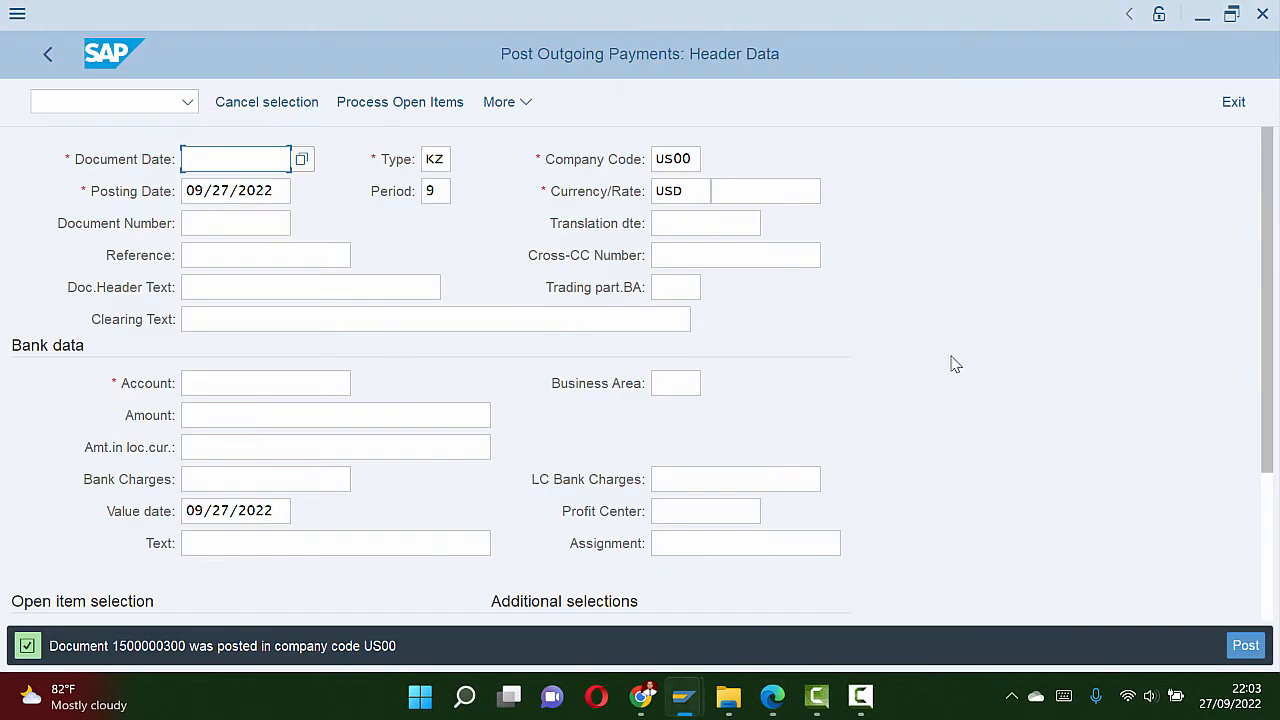
pyautogui.click(1234, 103)
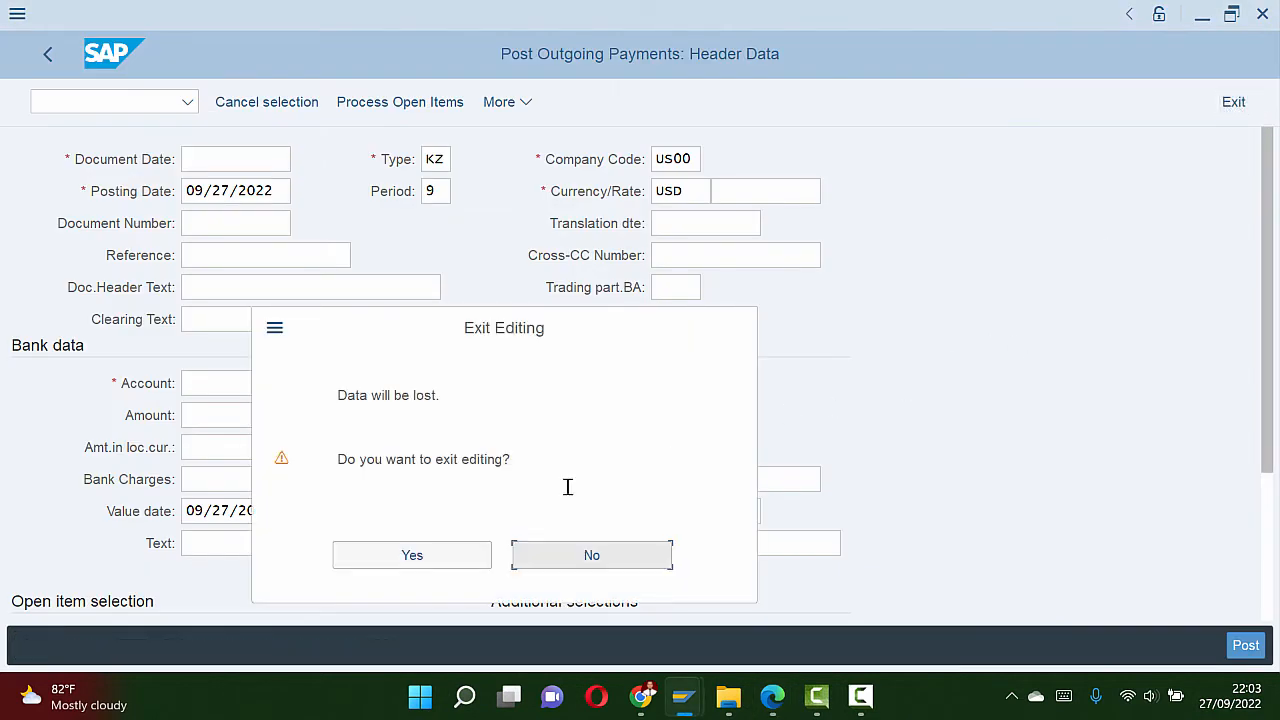
pyautogui.click(458, 553)
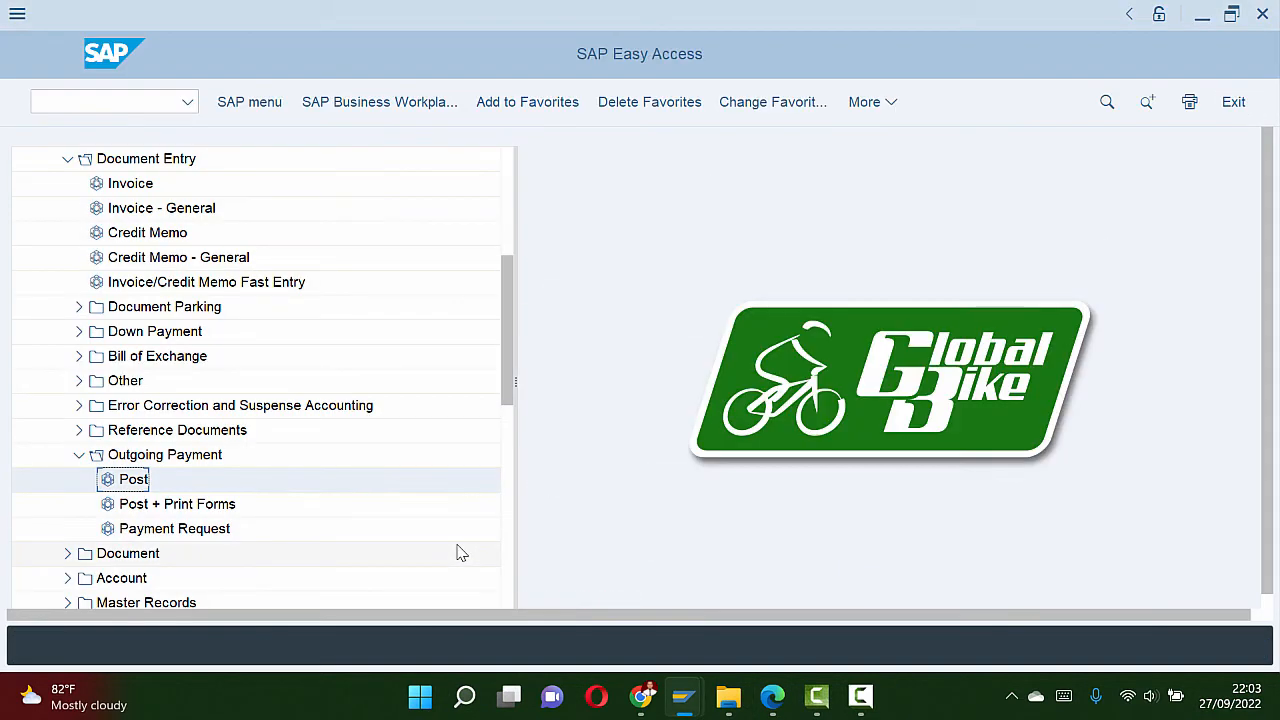
# Step: Read the Step 11 instructions in the case study PDF on displaying general ledger account balances and line items
pyautogui.hotkey('alt', 'Tab')
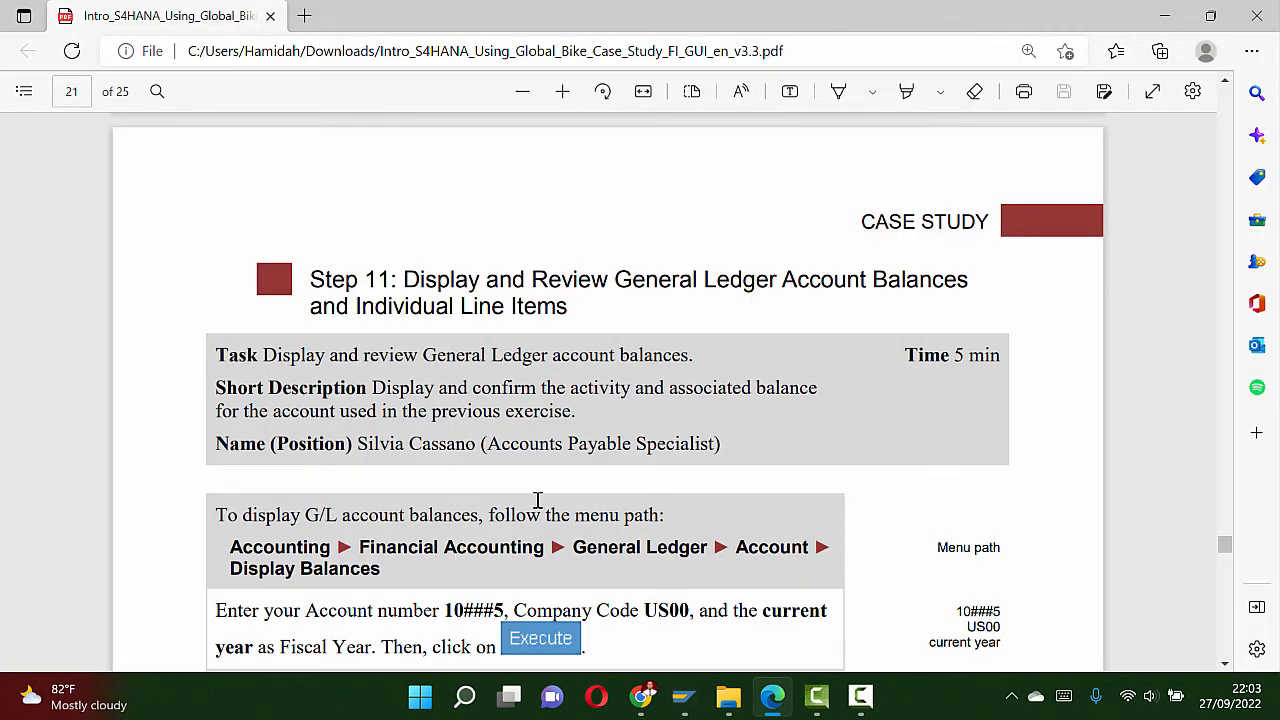
pyautogui.scroll(-2, 537, 500)
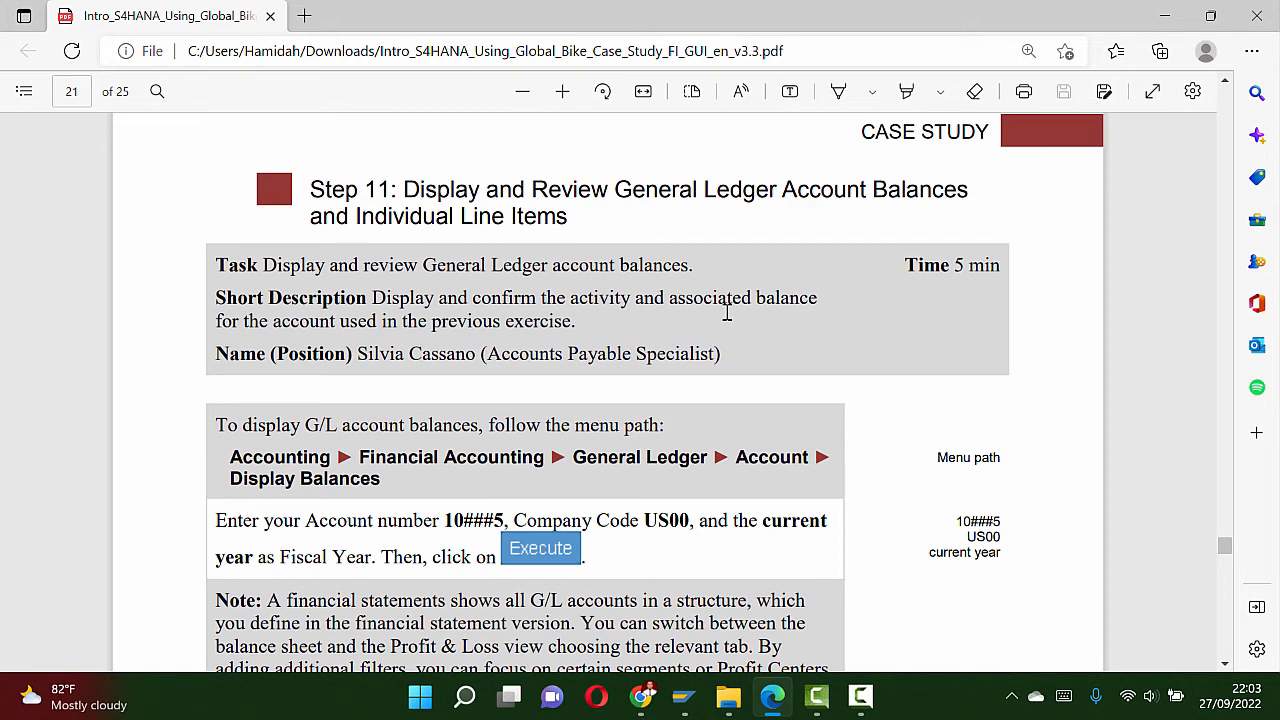
pyautogui.scroll(-2, 714, 351)
pyautogui.scroll(-6, 709, 366)
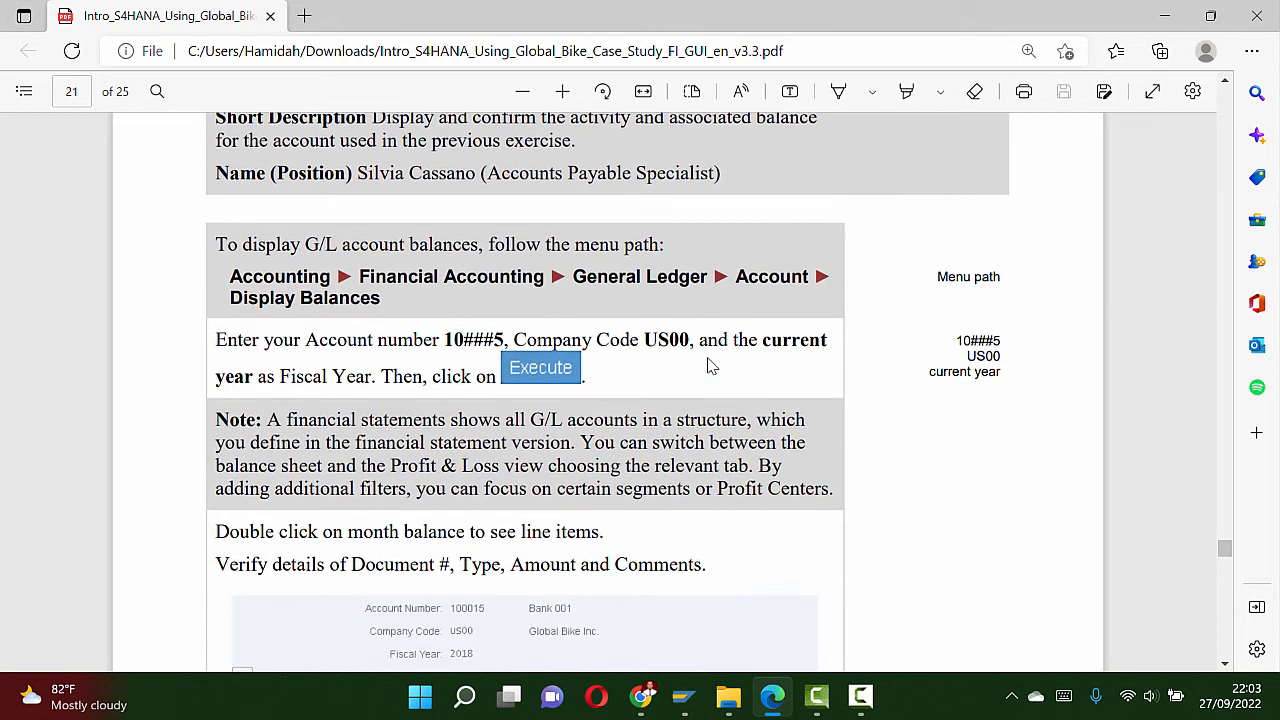
pyautogui.scroll(-6, 709, 366)
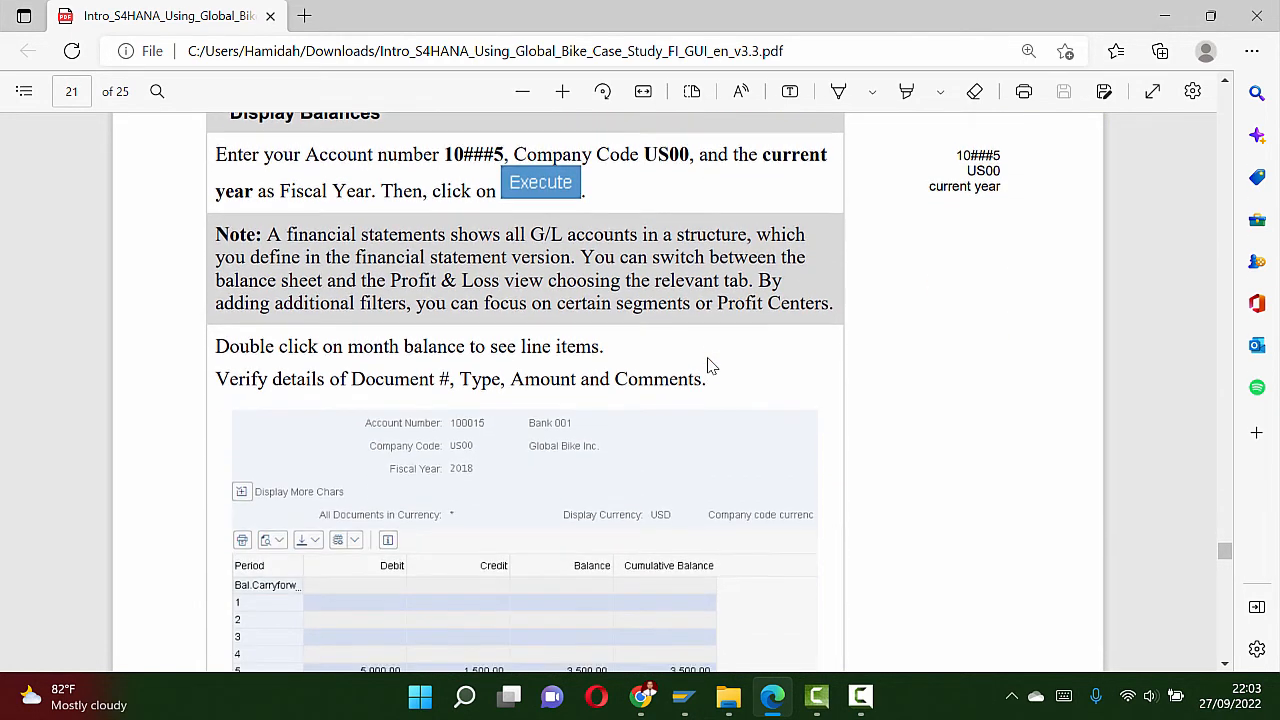
pyautogui.scroll(10, 709, 366)
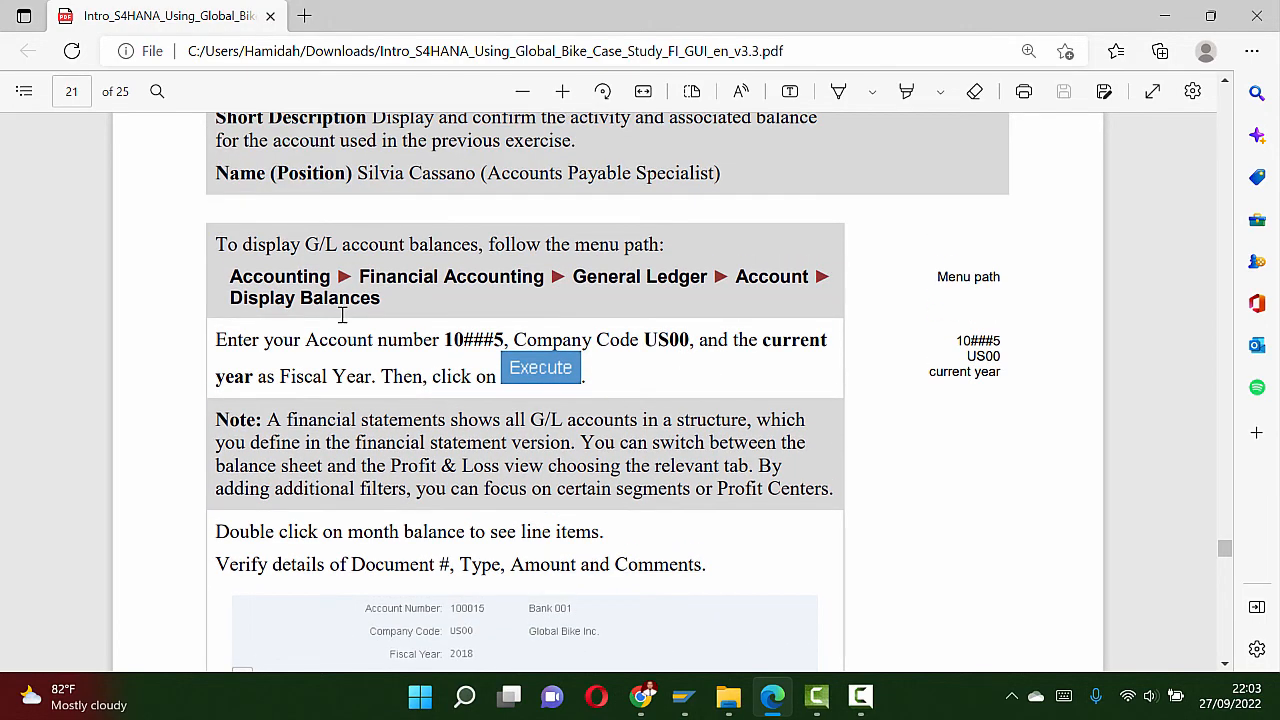
# Step: In SAP, collapse the Accounts Payable document entries and open Display Balances (New) for General Ledger accounts, following the PDF
pyautogui.hotkey('alt', 'Tab')
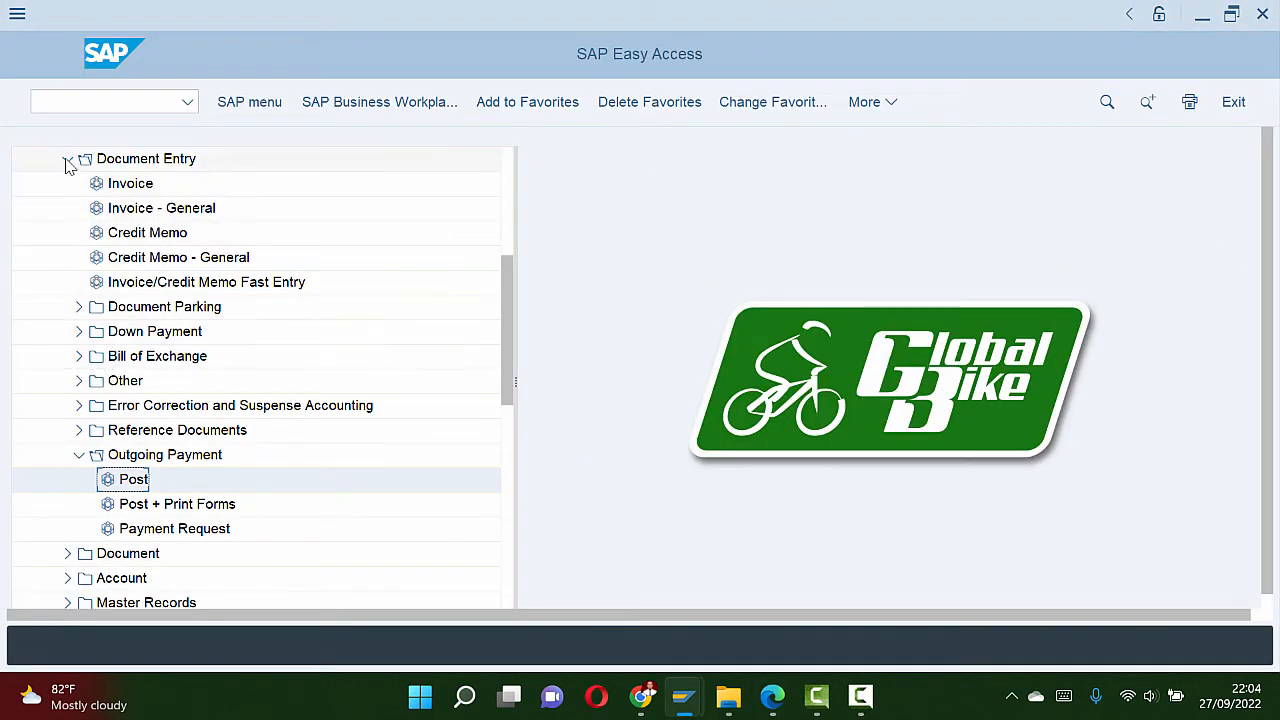
pyautogui.click(67, 160)
pyautogui.scroll(2, 63, 250)
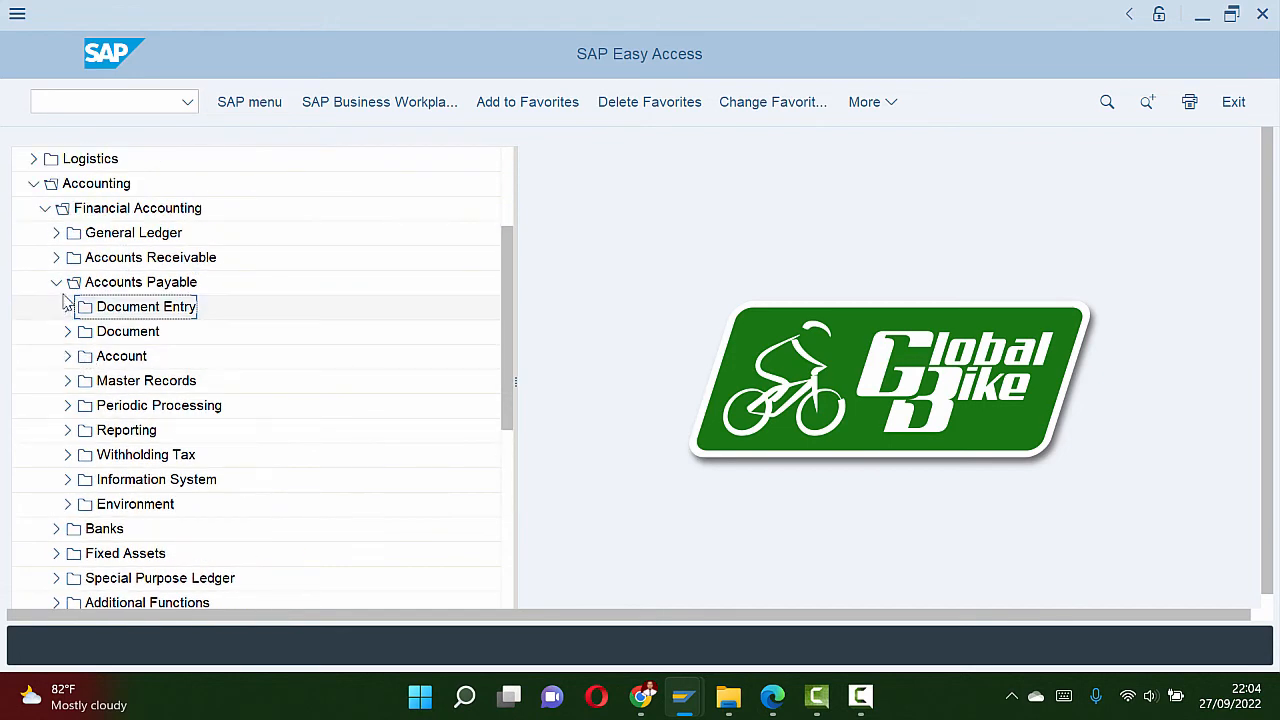
pyautogui.click(57, 233)
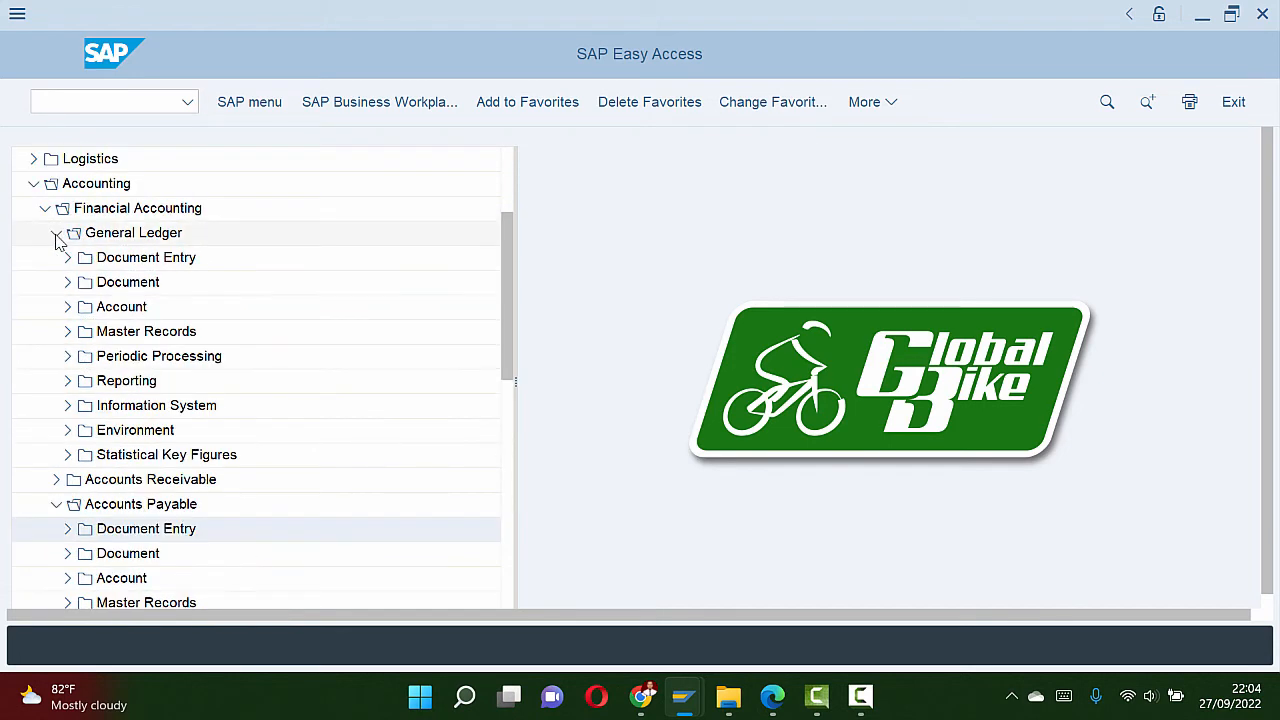
pyautogui.hotkey('alt', 'Tab')
pyautogui.hotkey('alt', 'Tab')
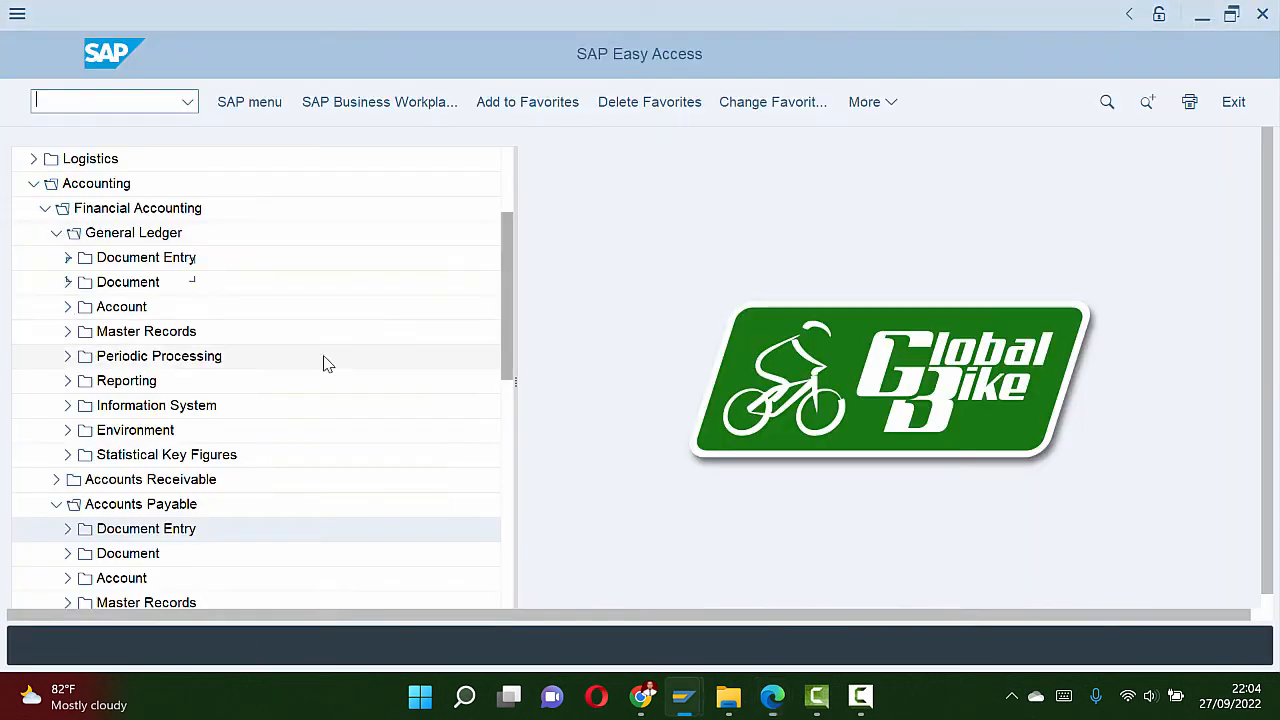
pyautogui.click(67, 307)
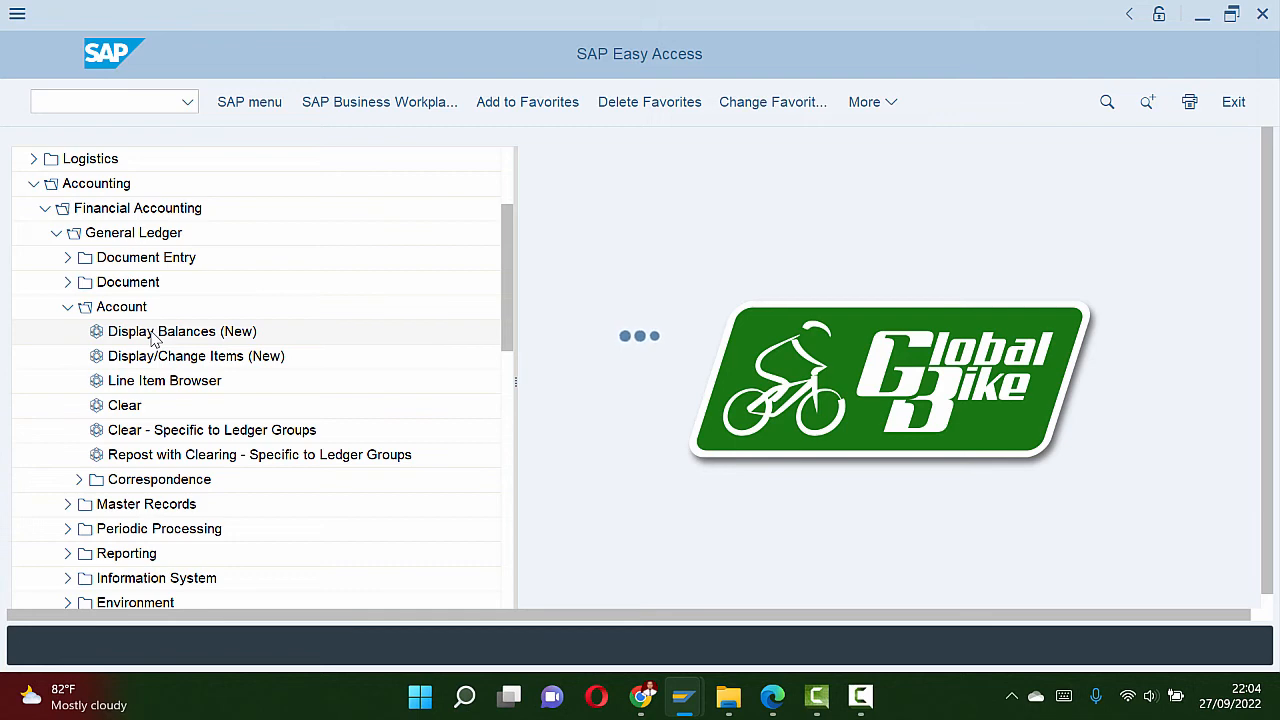
pyautogui.hotkey('alt', 'Tab')
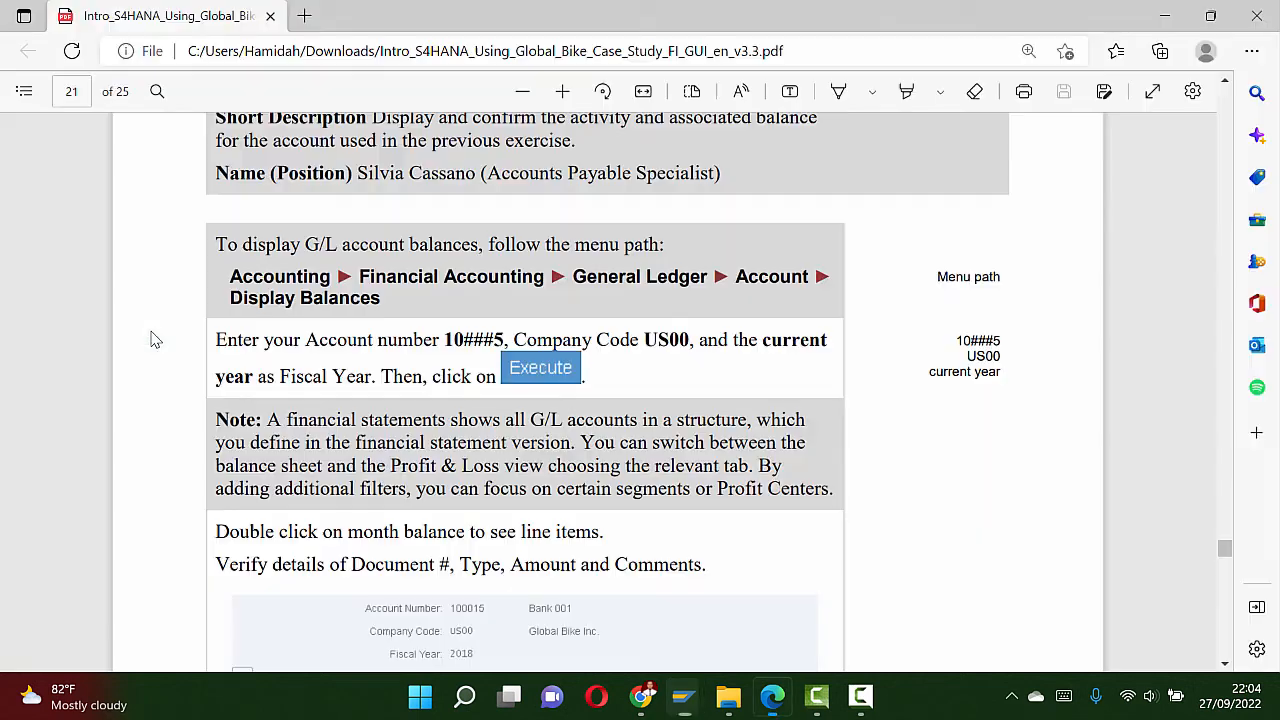
pyautogui.hotkey('alt', 'Tab')
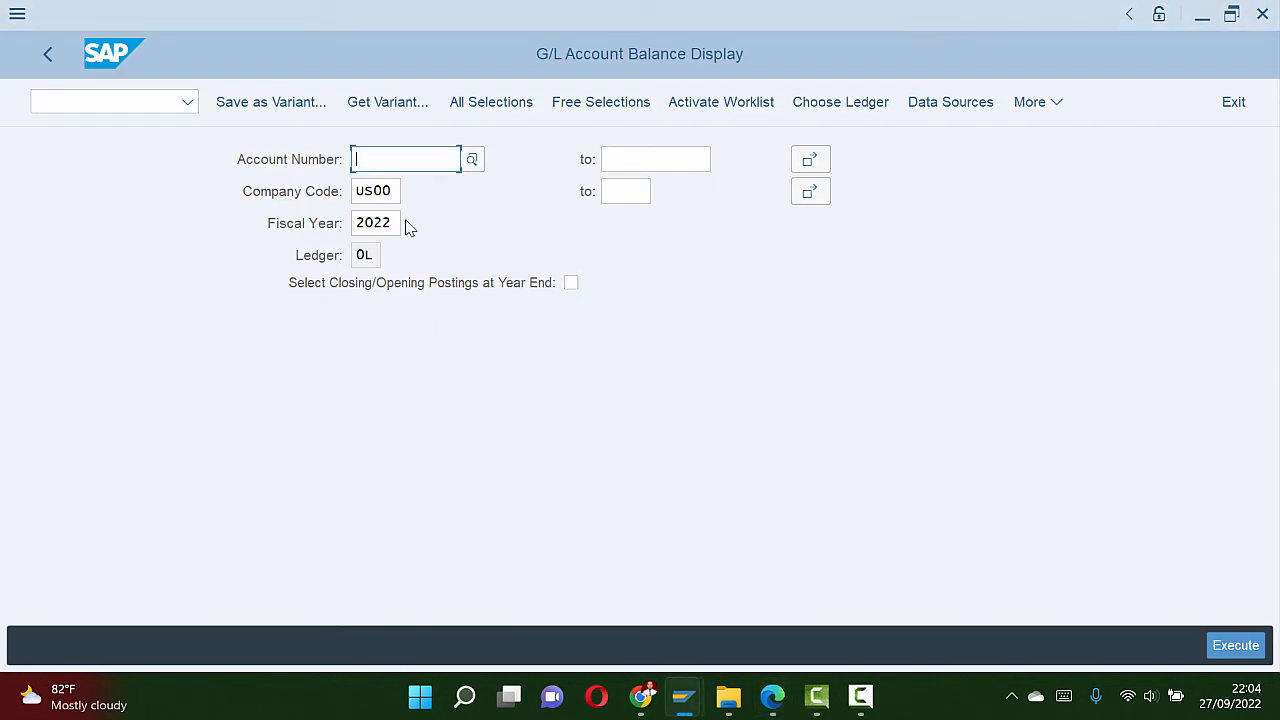
# Step: Enter the bank's G/L account number, recheck the PDF, run the balance display and examine the balances down to the total
pyautogui.write('10')
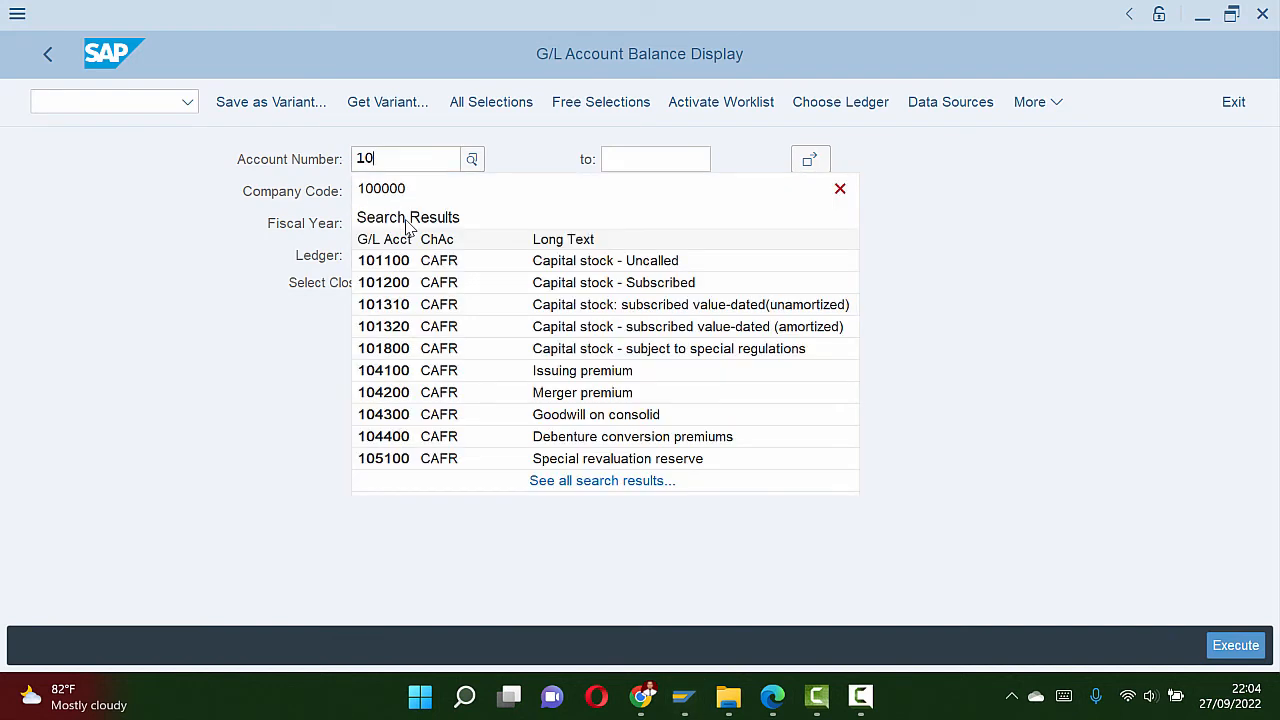
pyautogui.write('0285')
pyautogui.click(1144, 356)
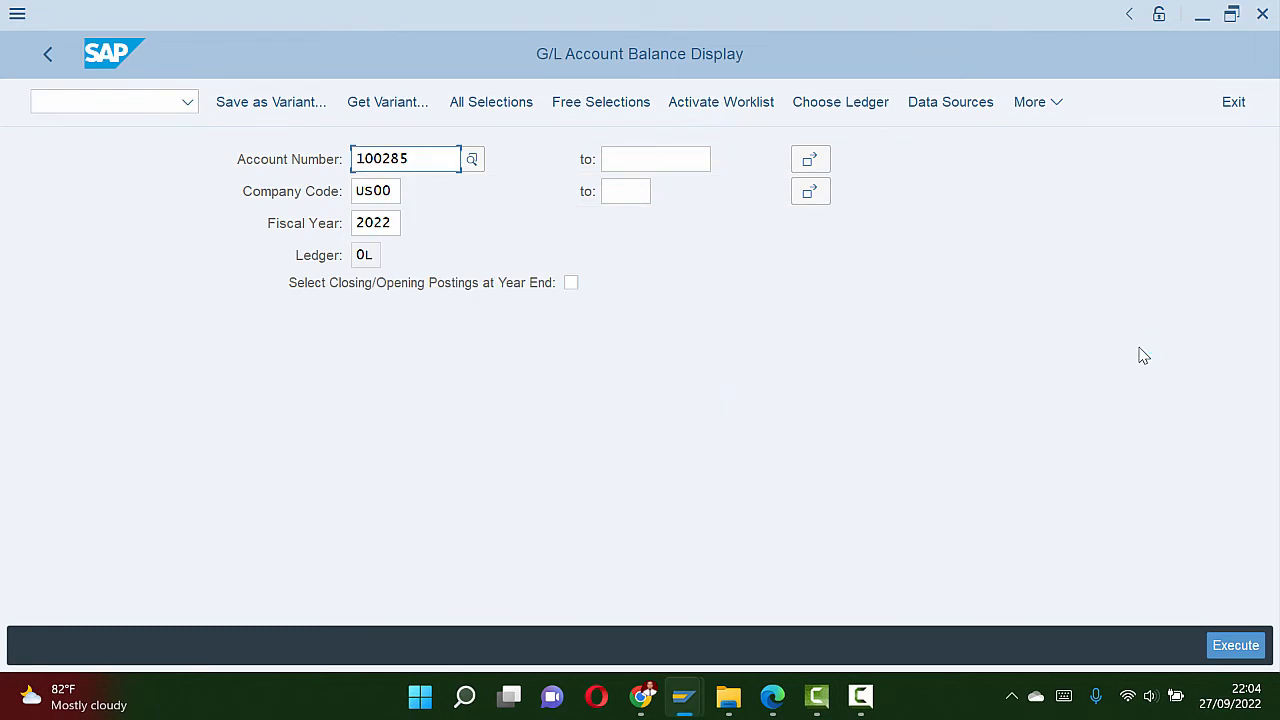
pyautogui.hotkey('alt', 'Tab')
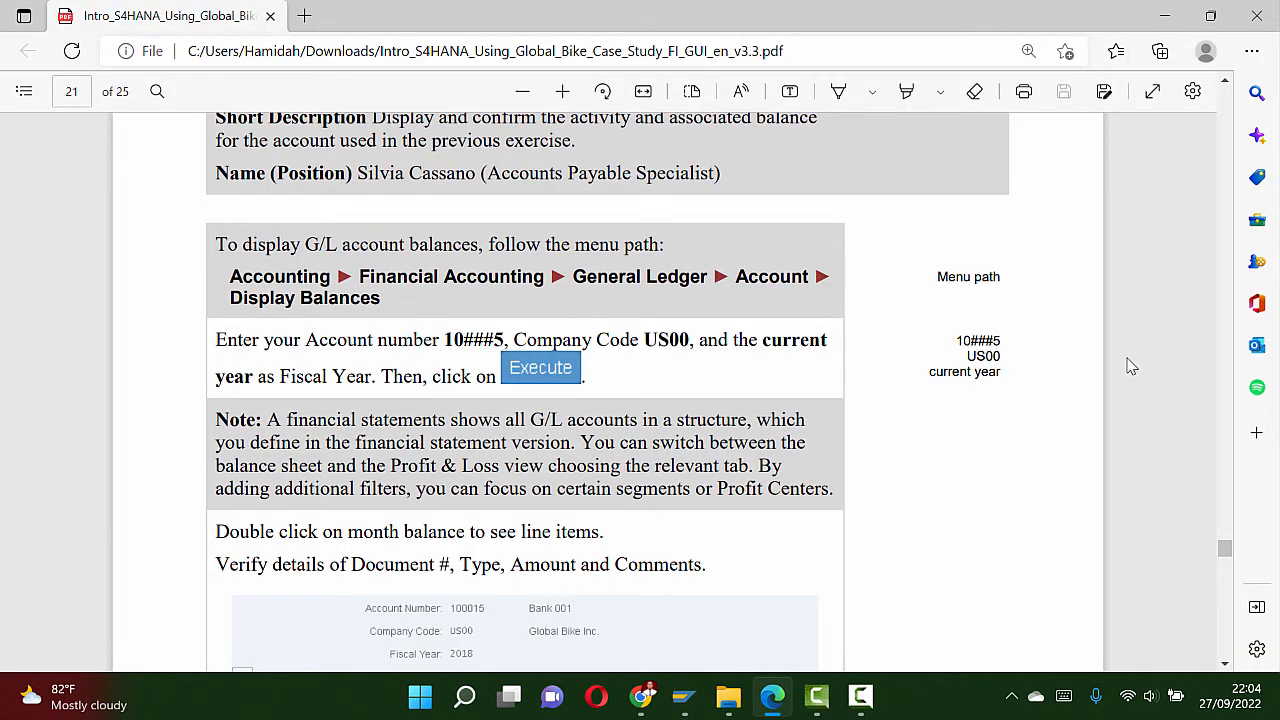
pyautogui.hotkey('alt', 'Tab')
pyautogui.hotkey('alt', 'Tab')
pyautogui.hotkey('alt', 'Tab')
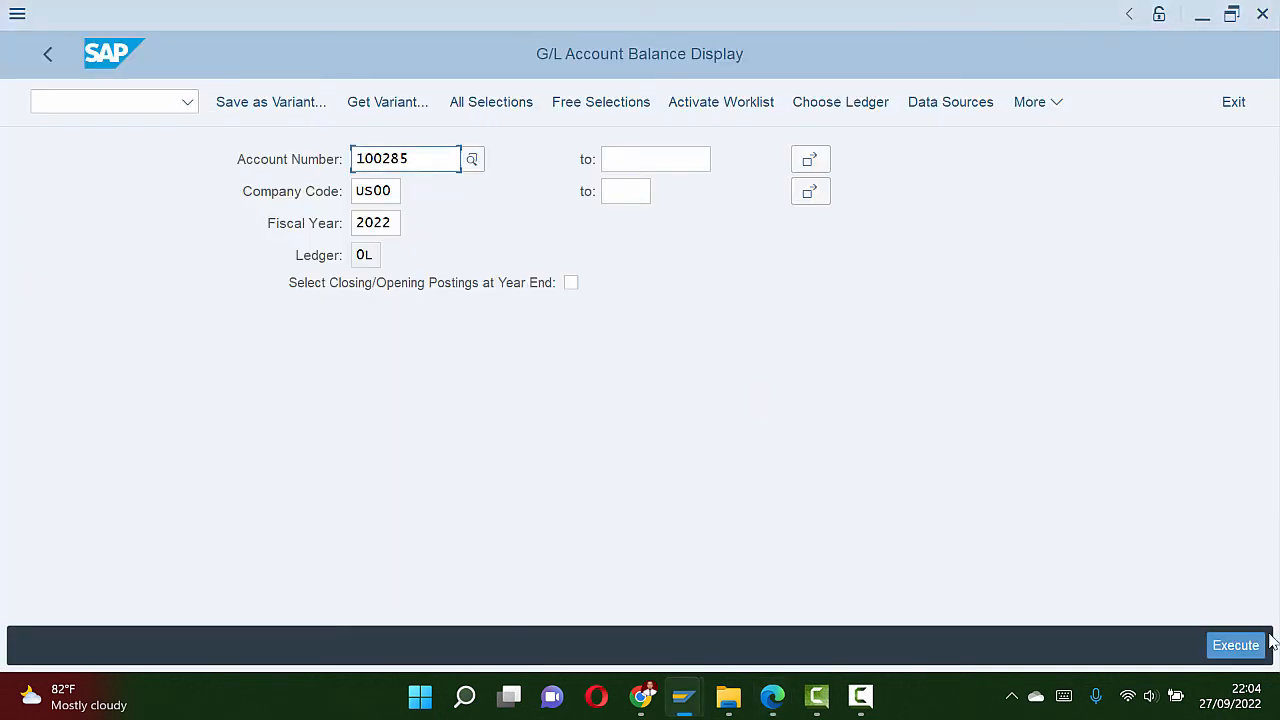
pyautogui.click(1245, 645)
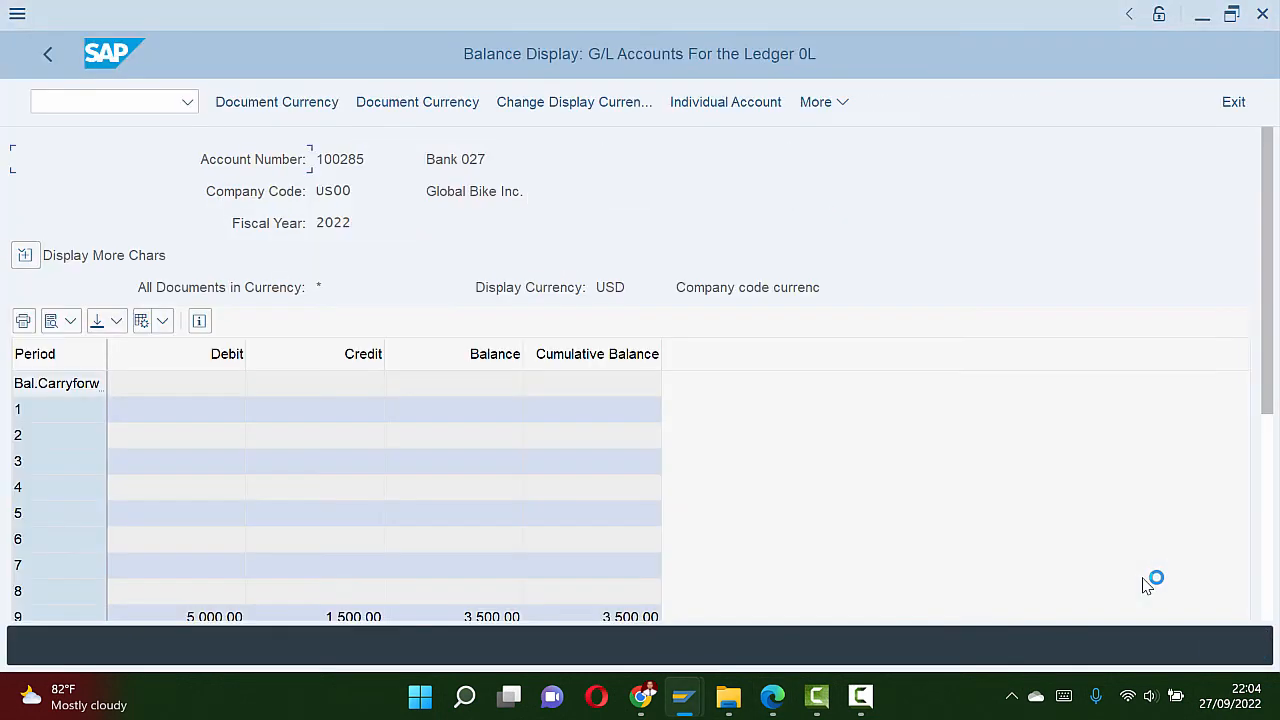
pyautogui.click(370, 490)
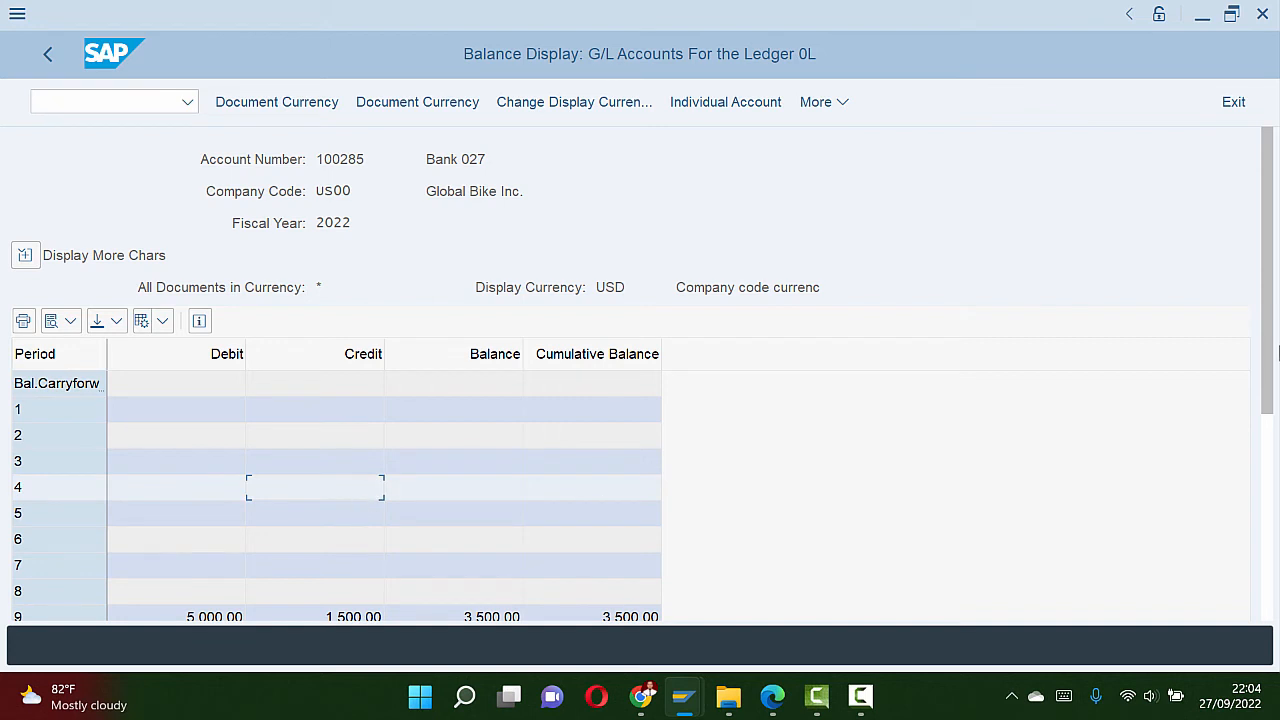
pyautogui.moveTo(1268, 322); pyautogui.dragTo(1268, 452)
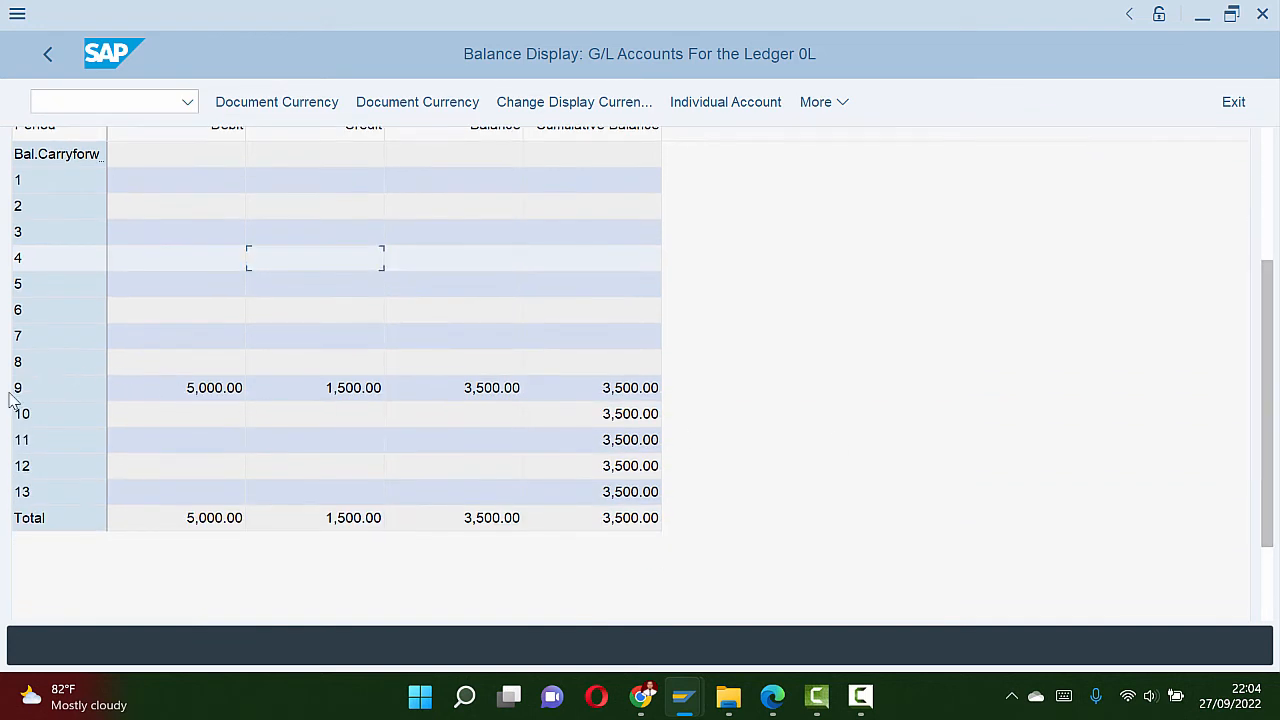
# Step: Open the line items behind the period 9 debit, examine them through to the account total, and return to the balance display
pyautogui.click(60, 390)
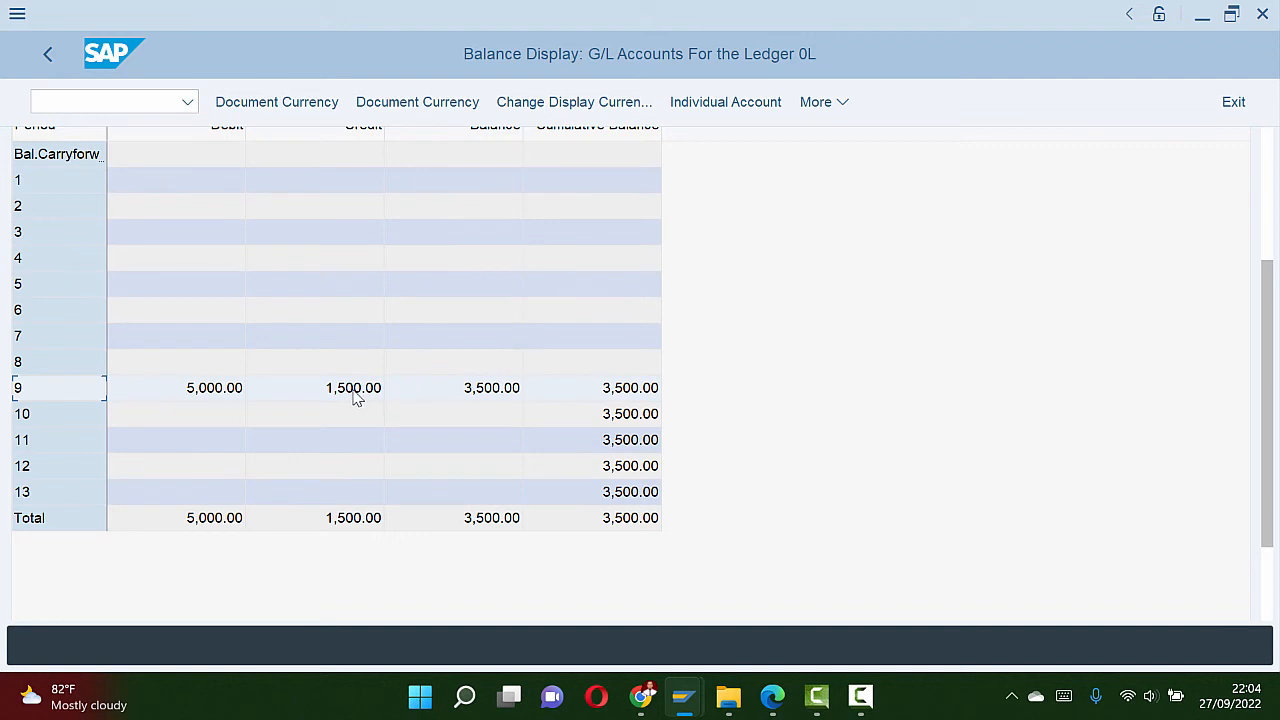
pyautogui.doubleClick(212, 394)
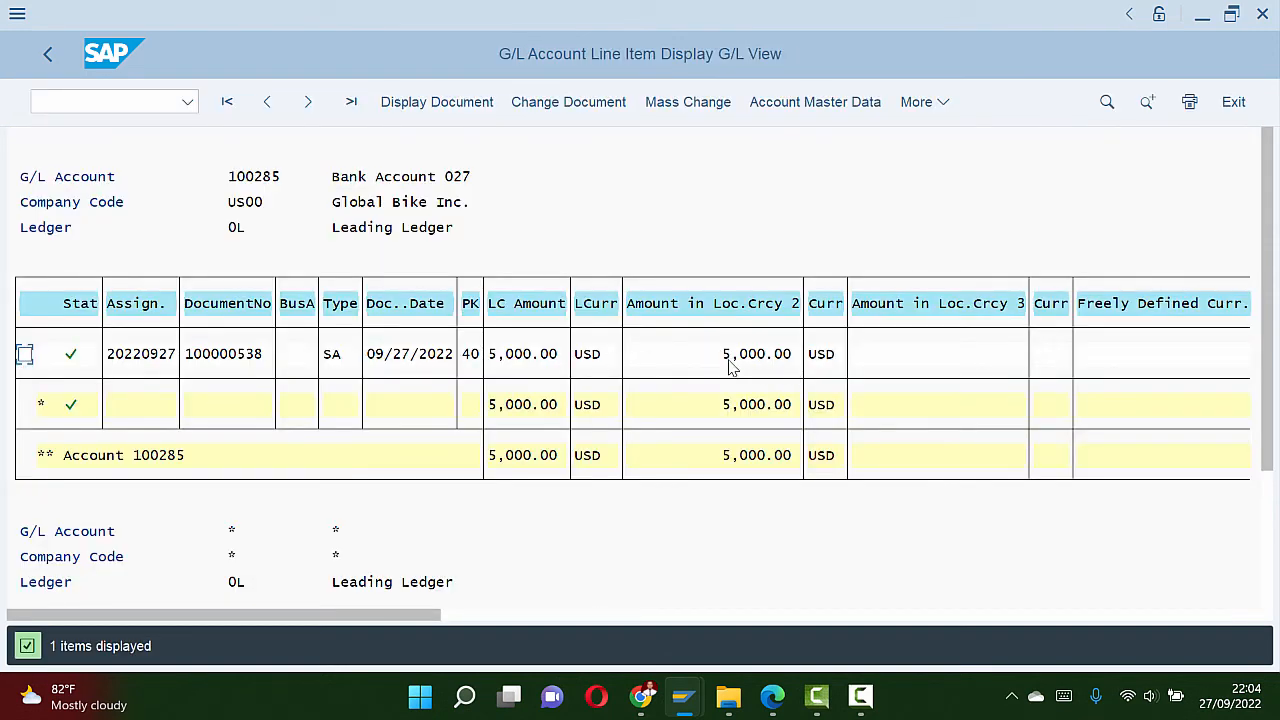
pyautogui.scroll(-3, 728, 370)
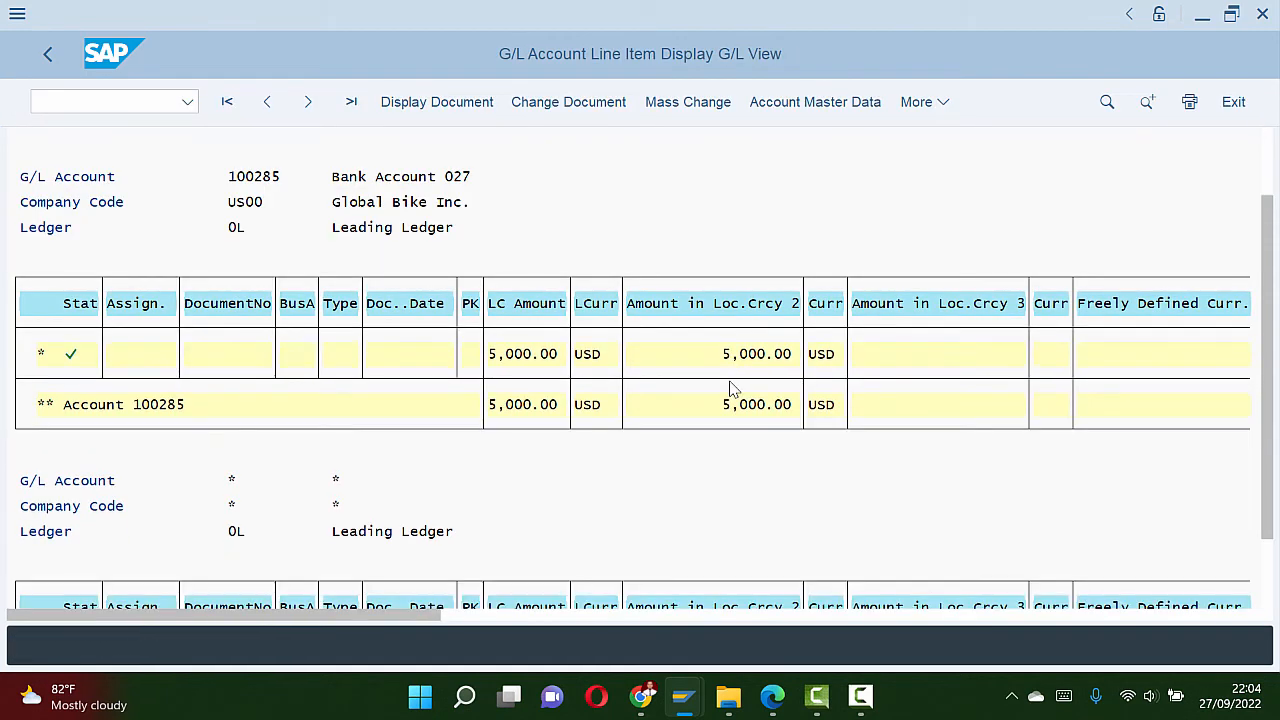
pyautogui.scroll(-2, 731, 388)
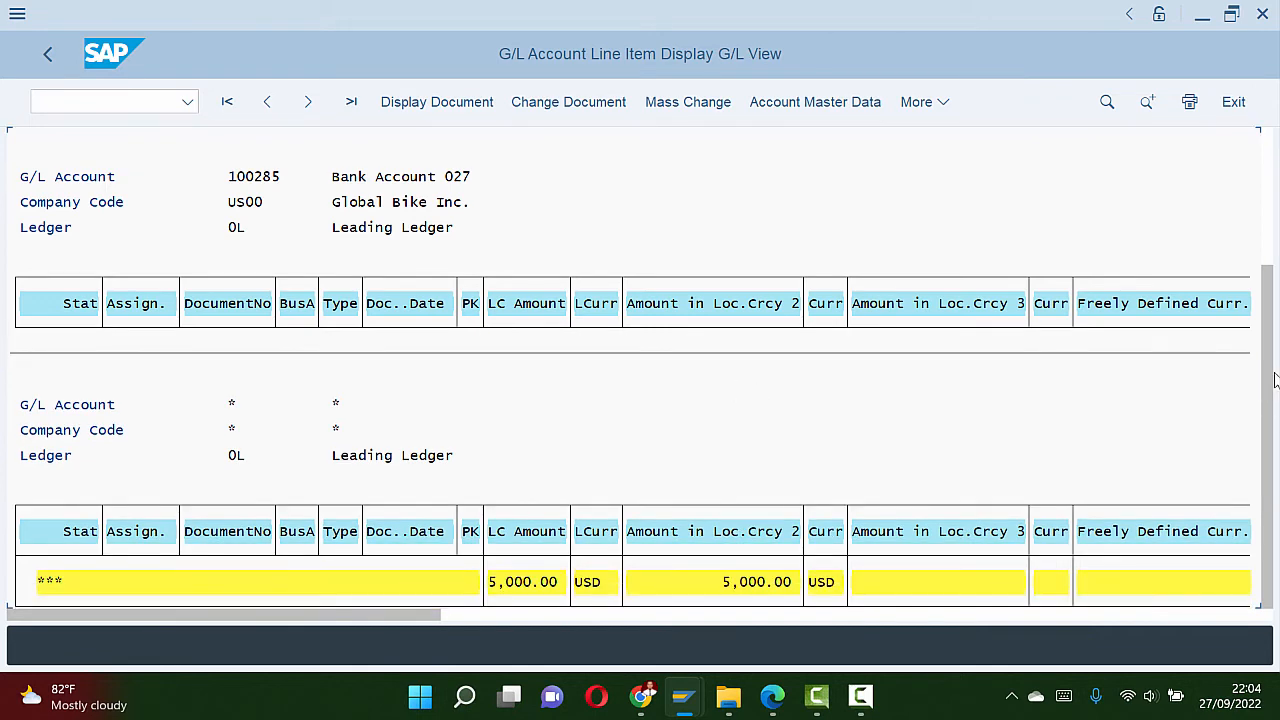
pyautogui.moveTo(1274, 378); pyautogui.dragTo(1236, 226)
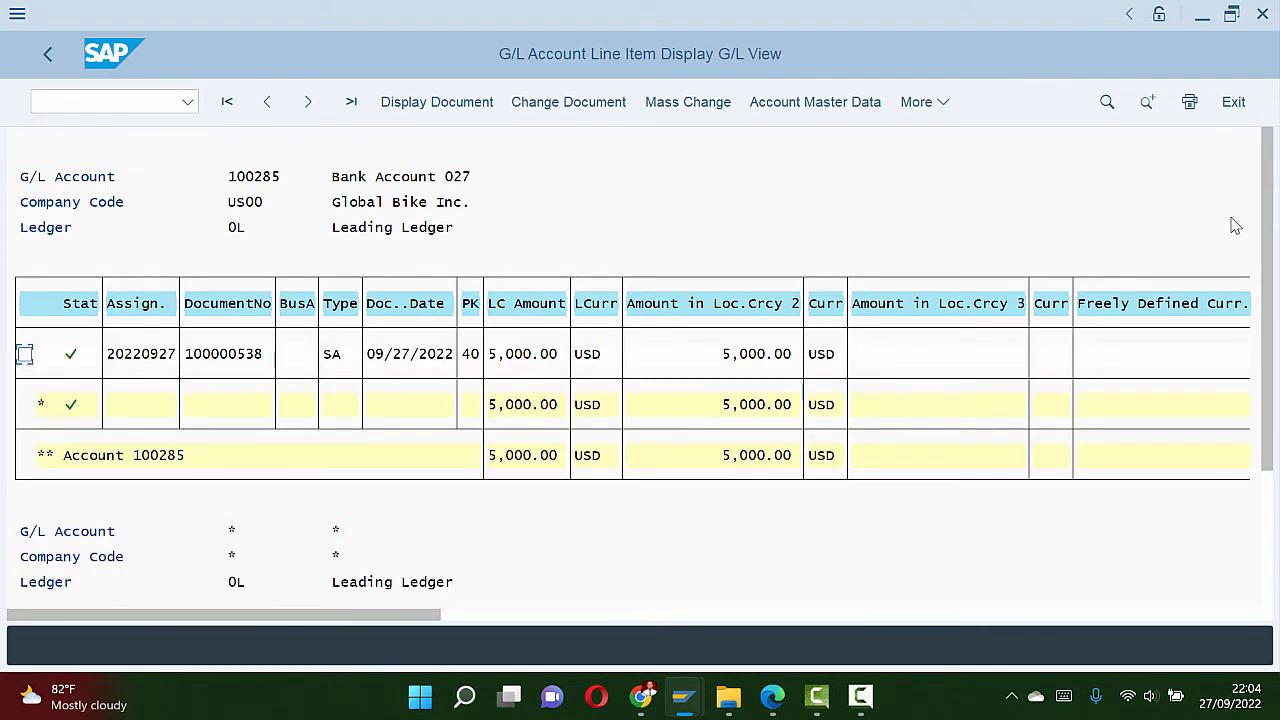
pyautogui.click(47, 54)
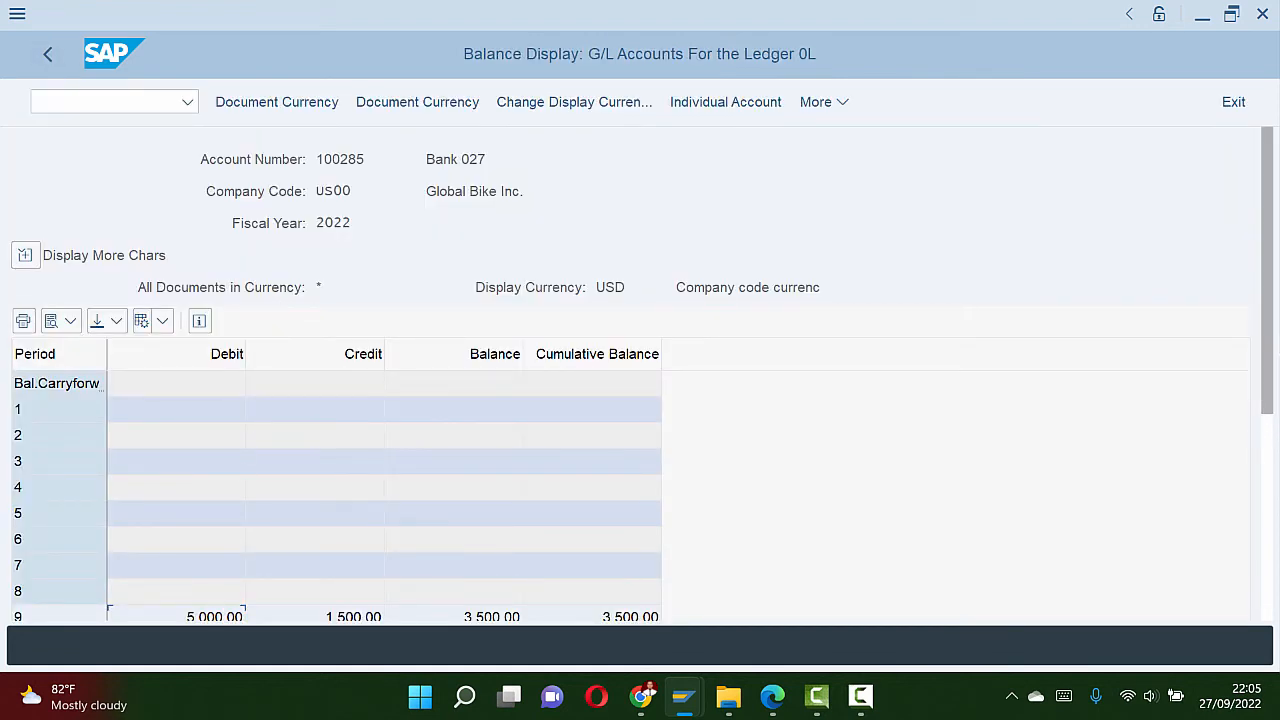
# Step: Open the line items behind the period 9 credit and review the document type, date and amount
pyautogui.moveTo(1268, 295); pyautogui.dragTo(429, 434)
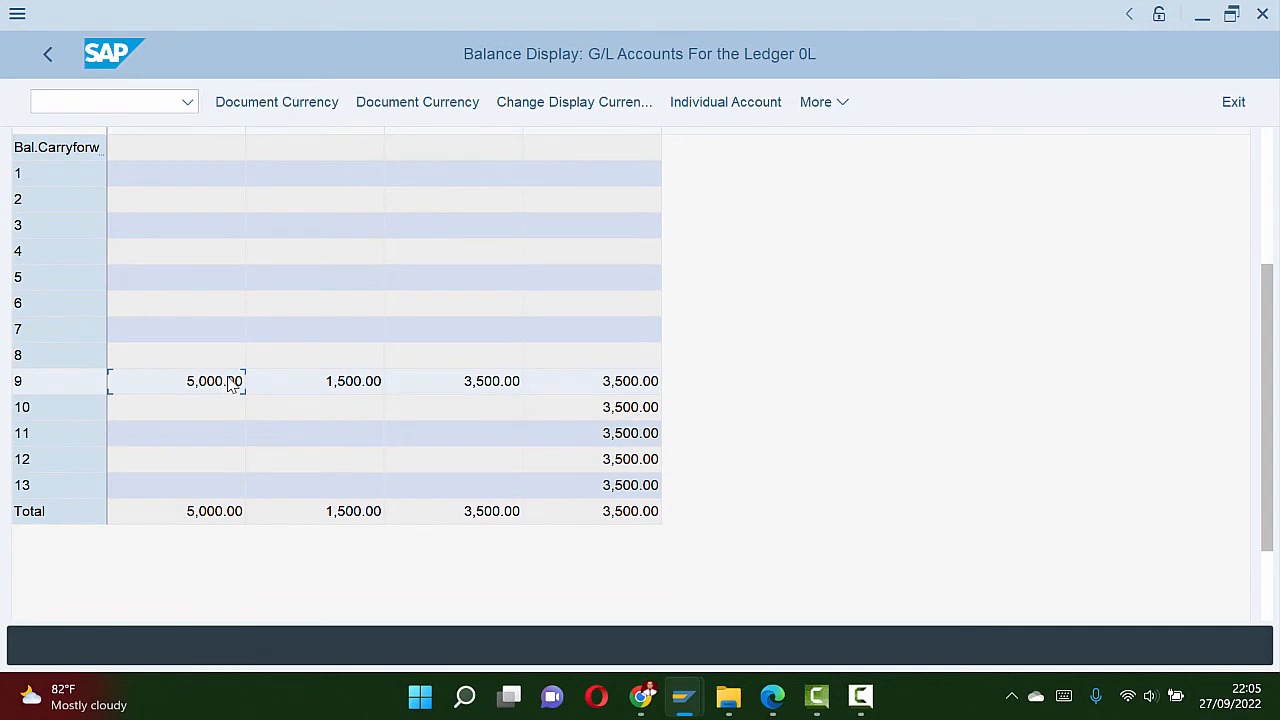
pyautogui.click(369, 385)
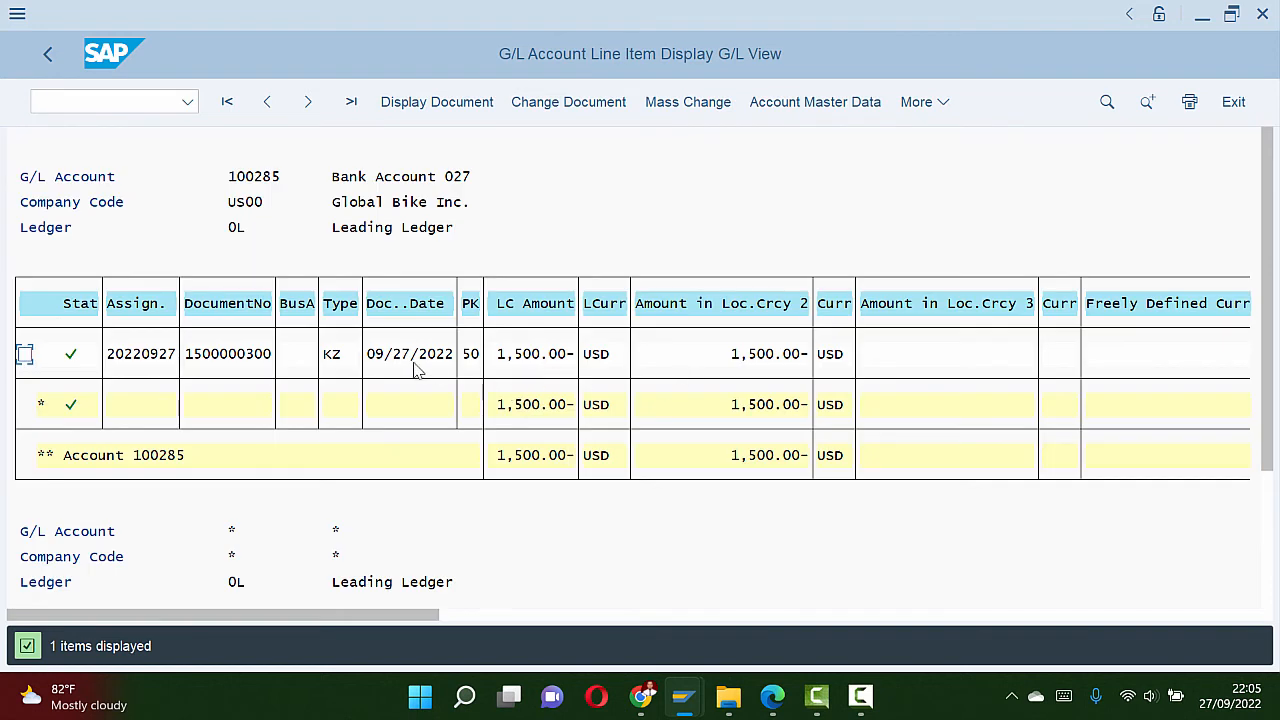
pyautogui.click(795, 366)
pyautogui.scroll(-1, 704, 414)
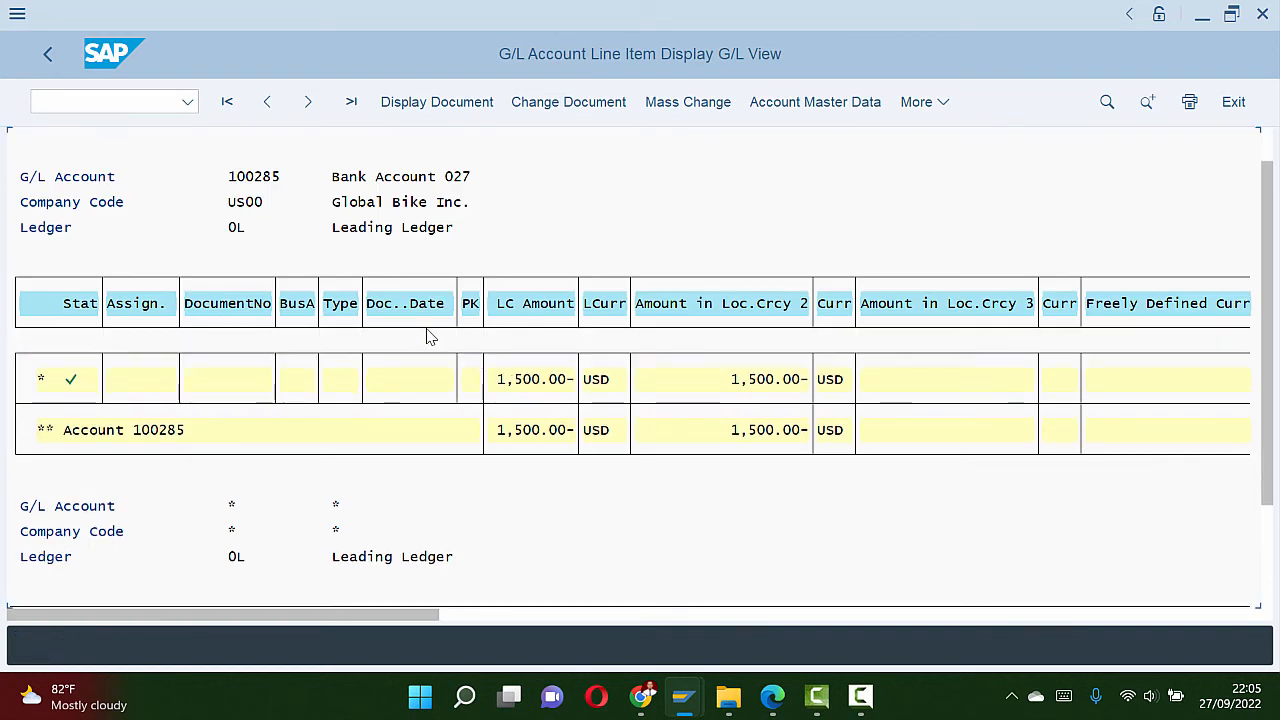
pyautogui.scroll(1, 422, 385)
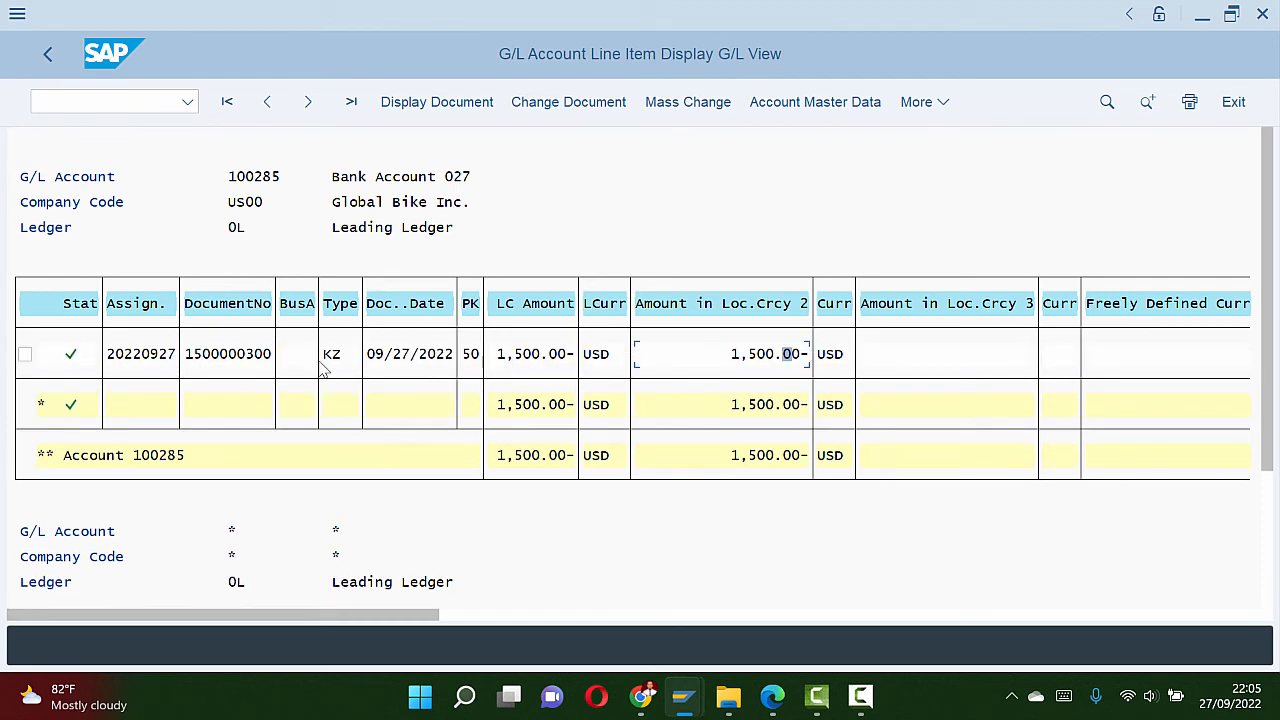
# Step: View the detailed ledger fields of the credit line's document, close them and go back to the balance display
pyautogui.doubleClick(257, 369)
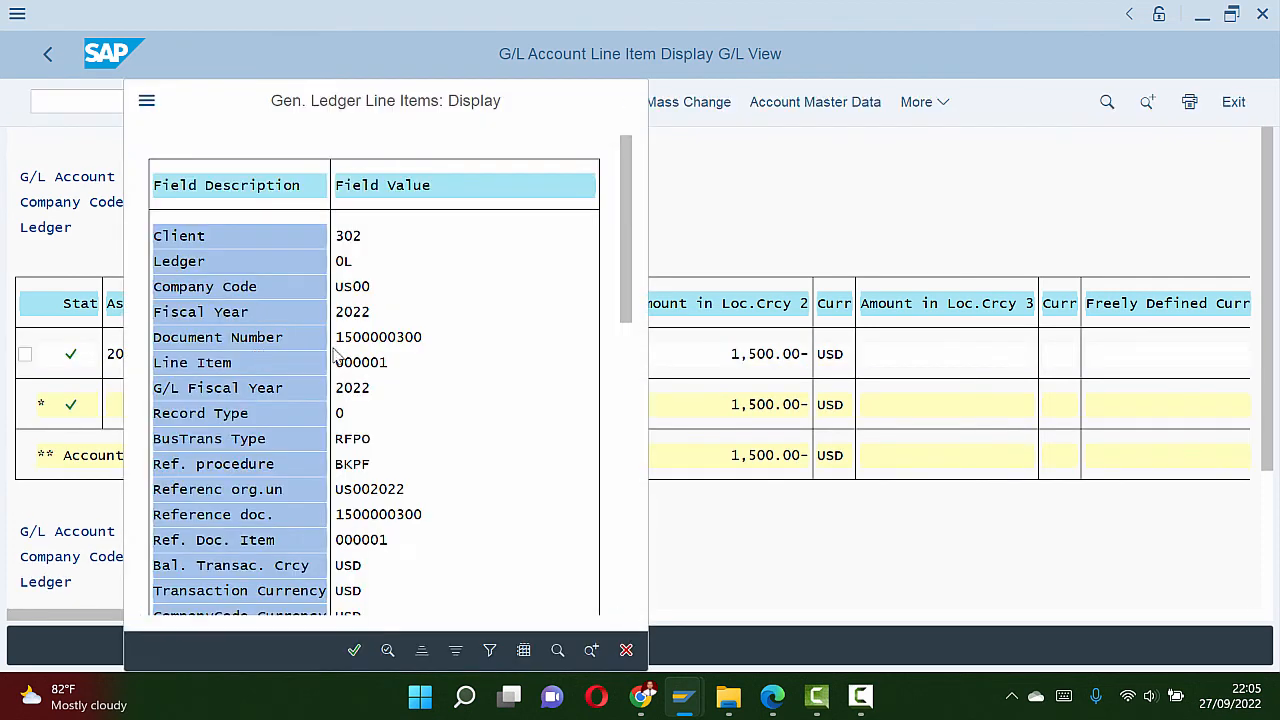
pyautogui.scroll(-1, 588, 138)
pyautogui.click(629, 100)
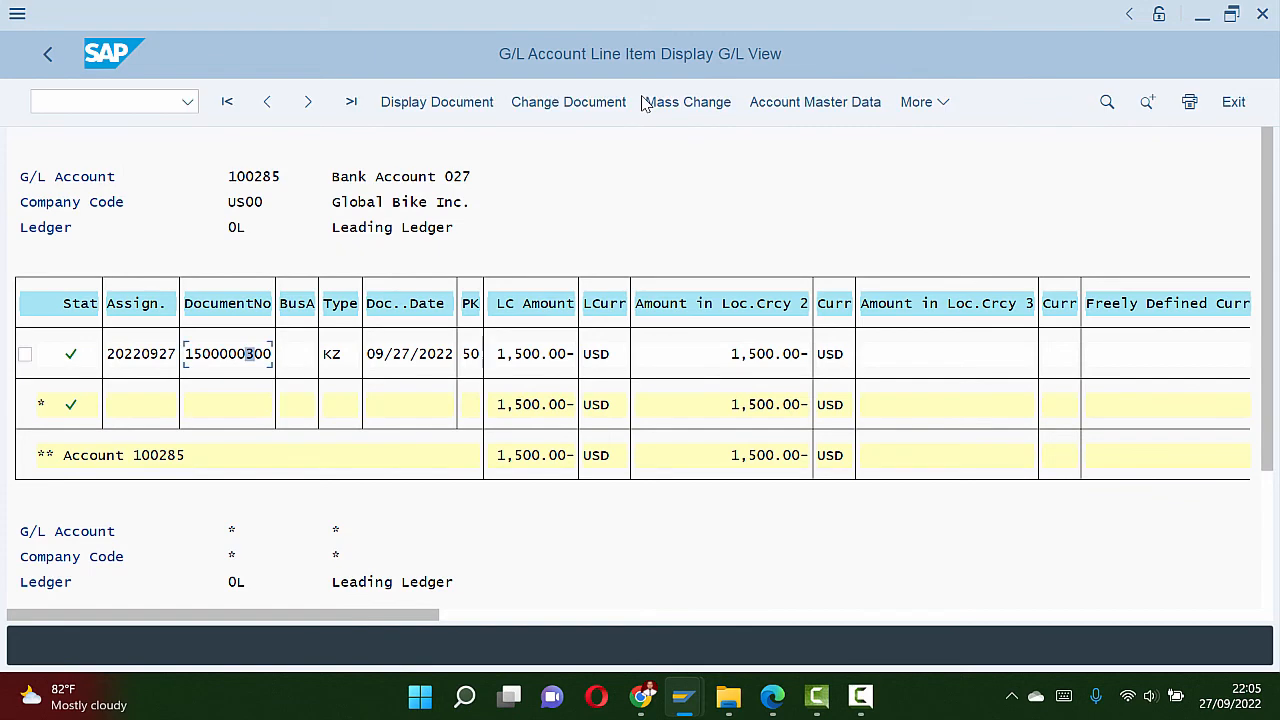
pyautogui.click(47, 55)
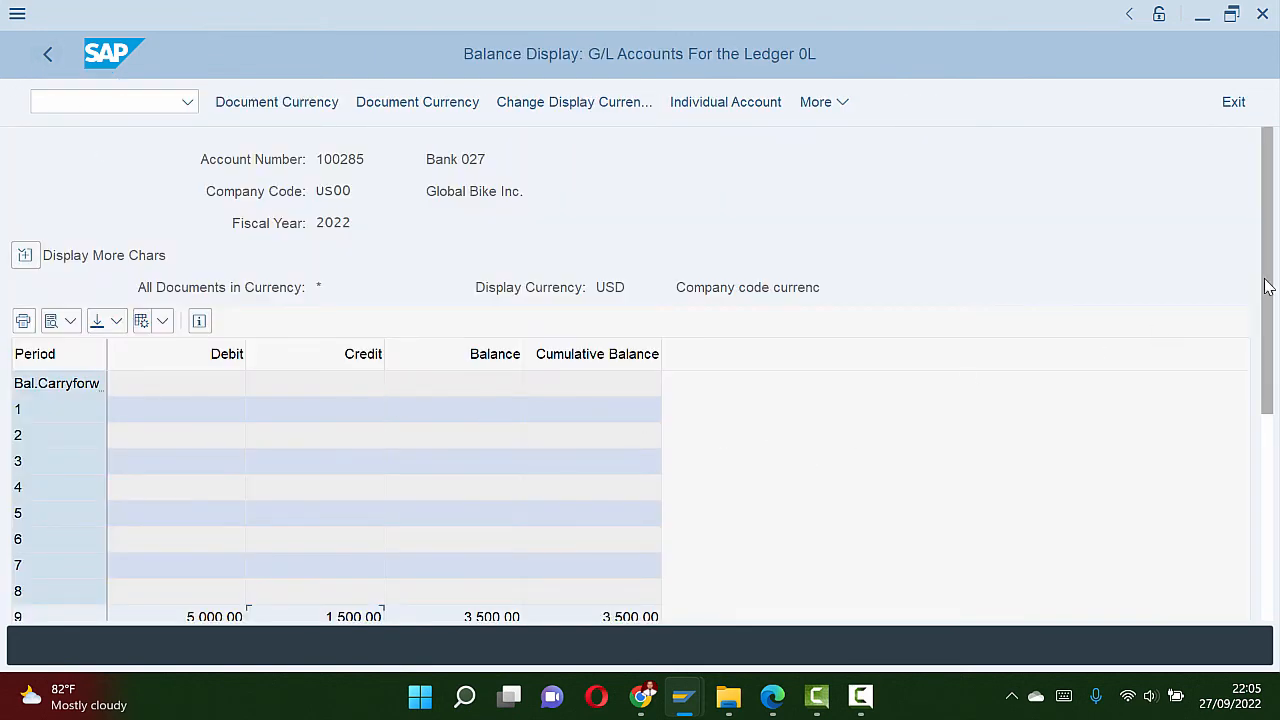
# Step: Review the balances down to the total, check the rest of Step 11 in the PDF, and exit the SAP balance list
pyautogui.moveTo(1266, 283); pyautogui.dragTo(1266, 408)
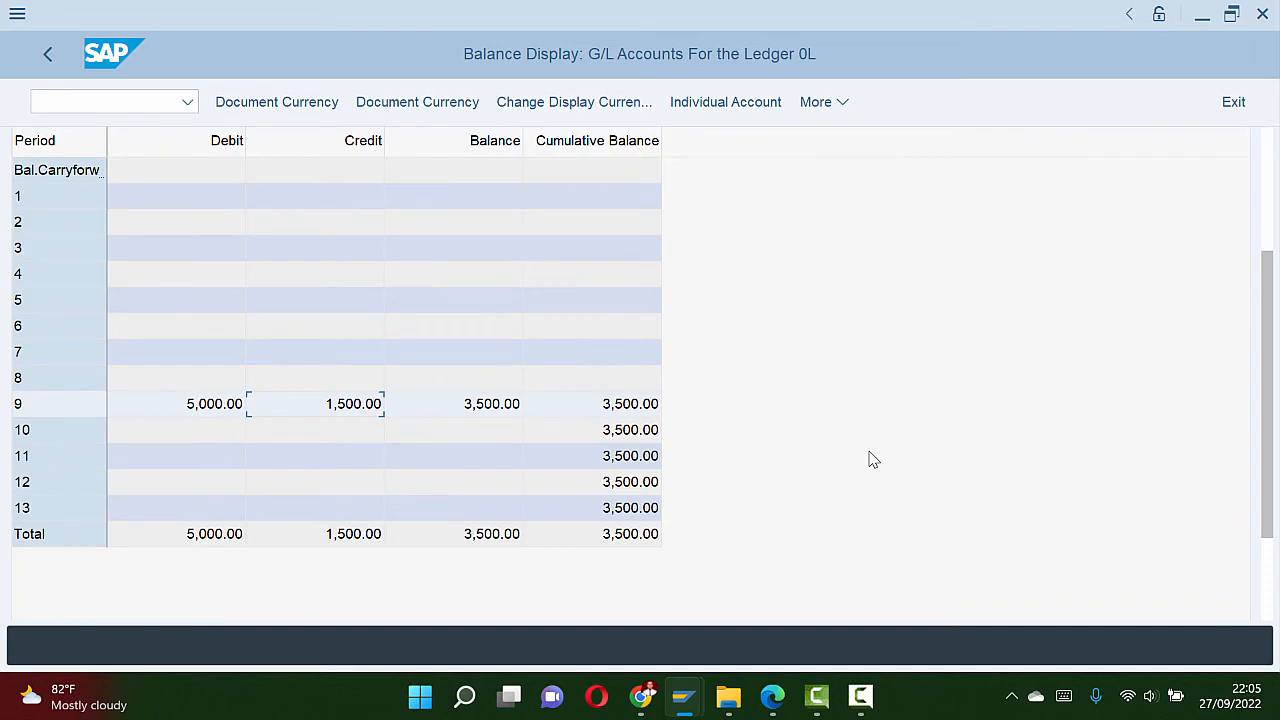
pyautogui.hotkey('alt', 'Tab')
pyautogui.scroll(-12, 634, 355)
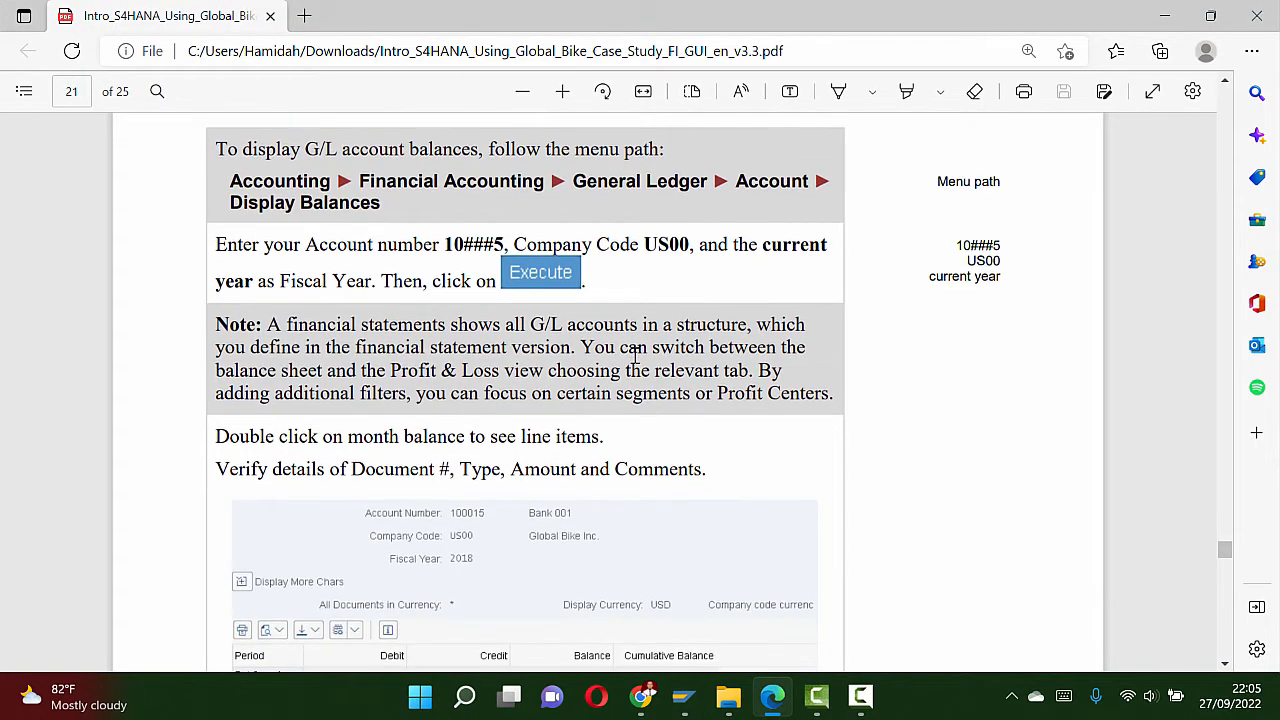
pyautogui.scroll(-4, 634, 355)
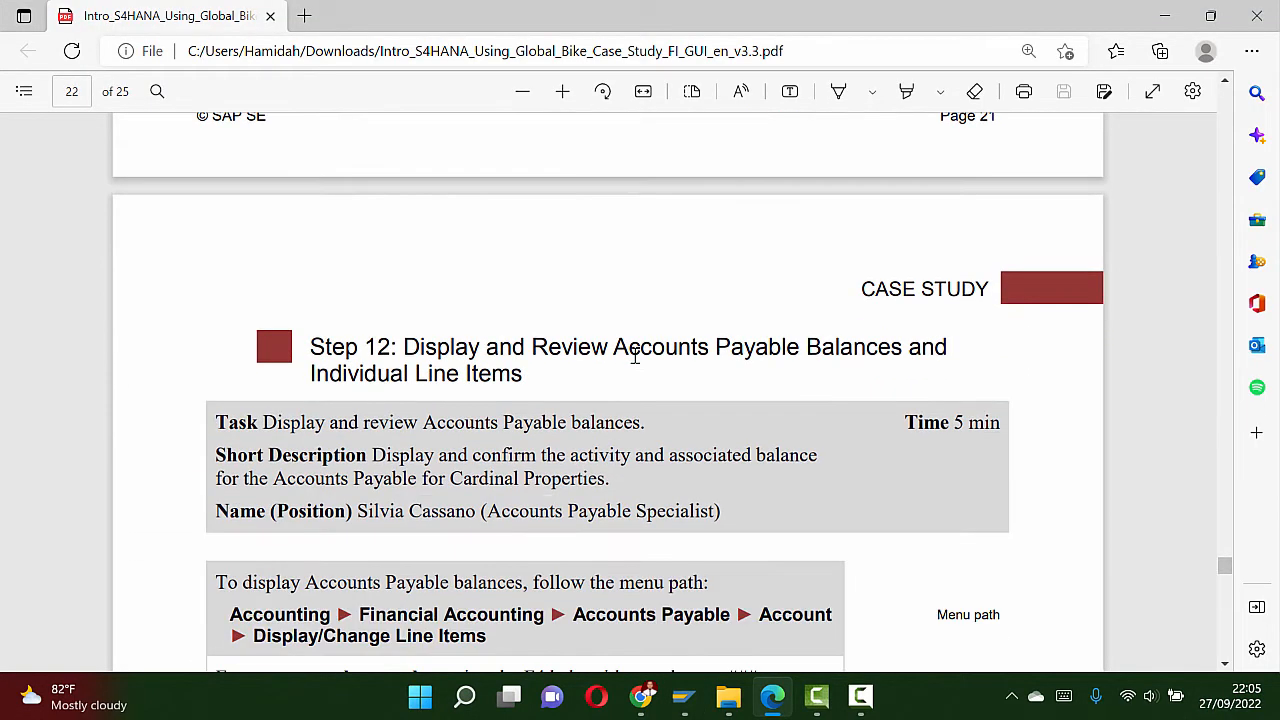
pyautogui.hotkey('alt', 'Tab')
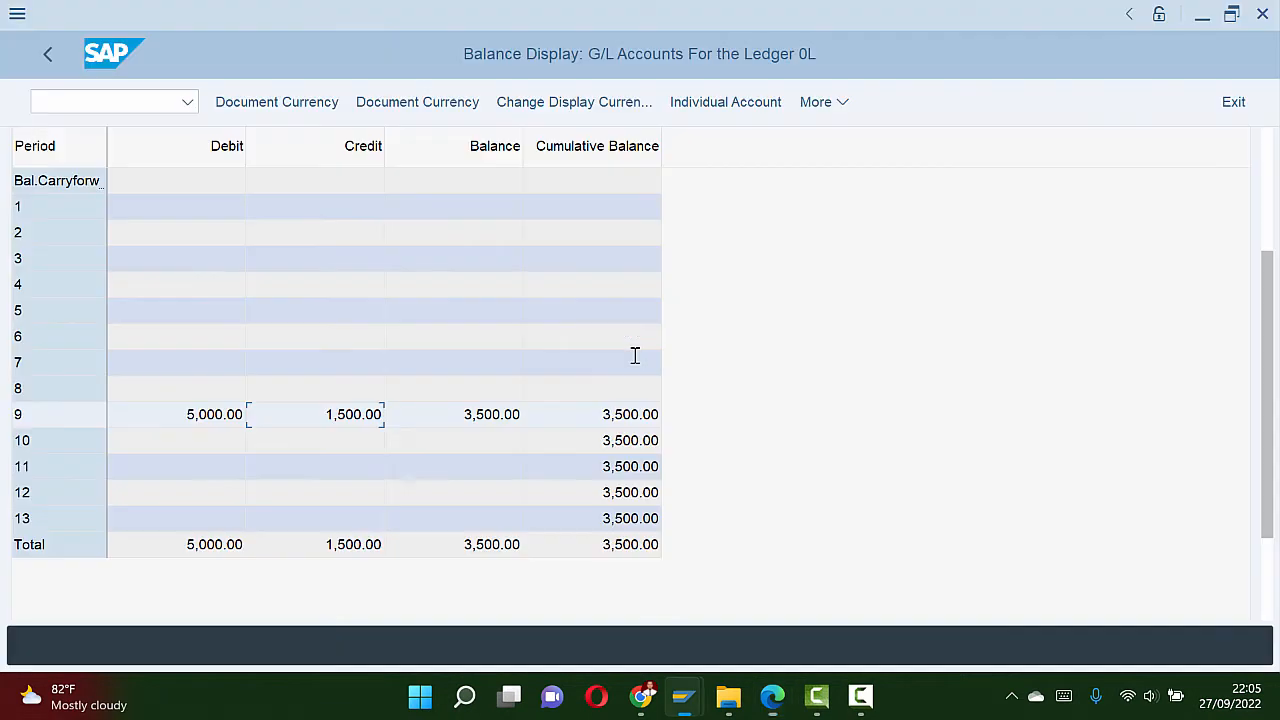
pyautogui.click(1234, 102)
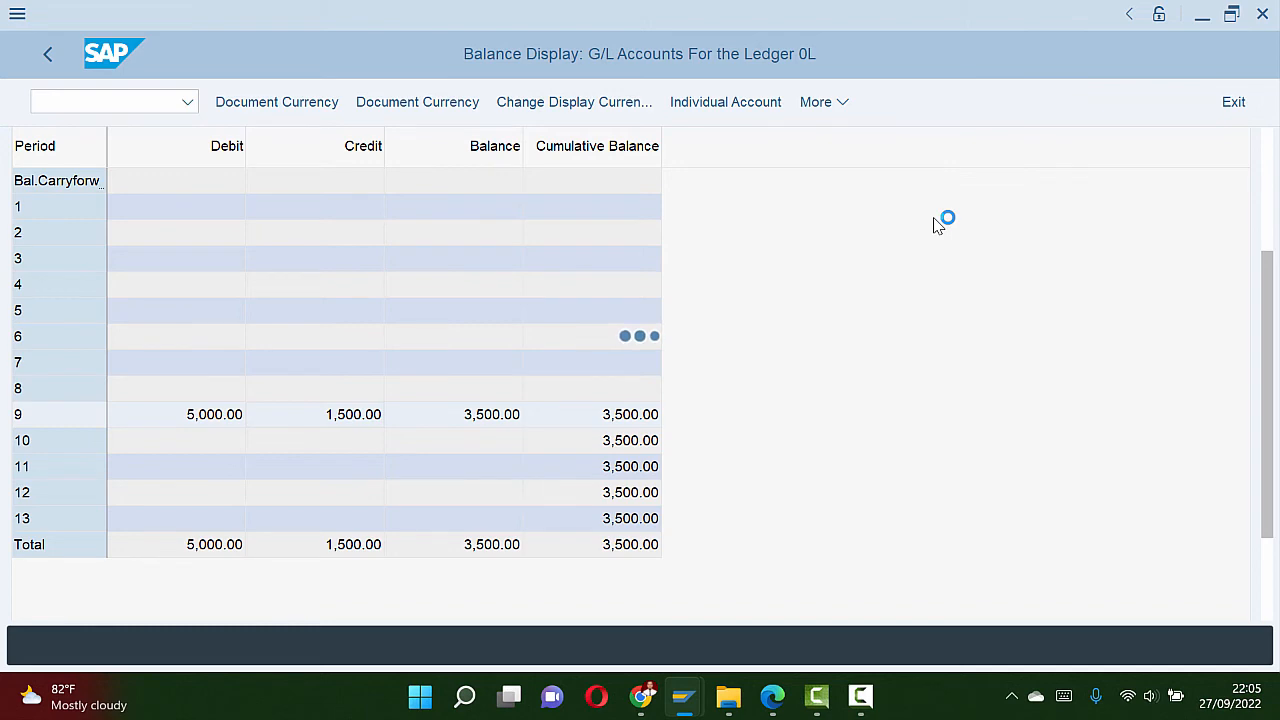
# Step: Read the Step 12 Accounts Payable instructions in the PDF and leave the G/L balance selection for SAP Easy Access
pyautogui.hotkey('alt', 'Tab')
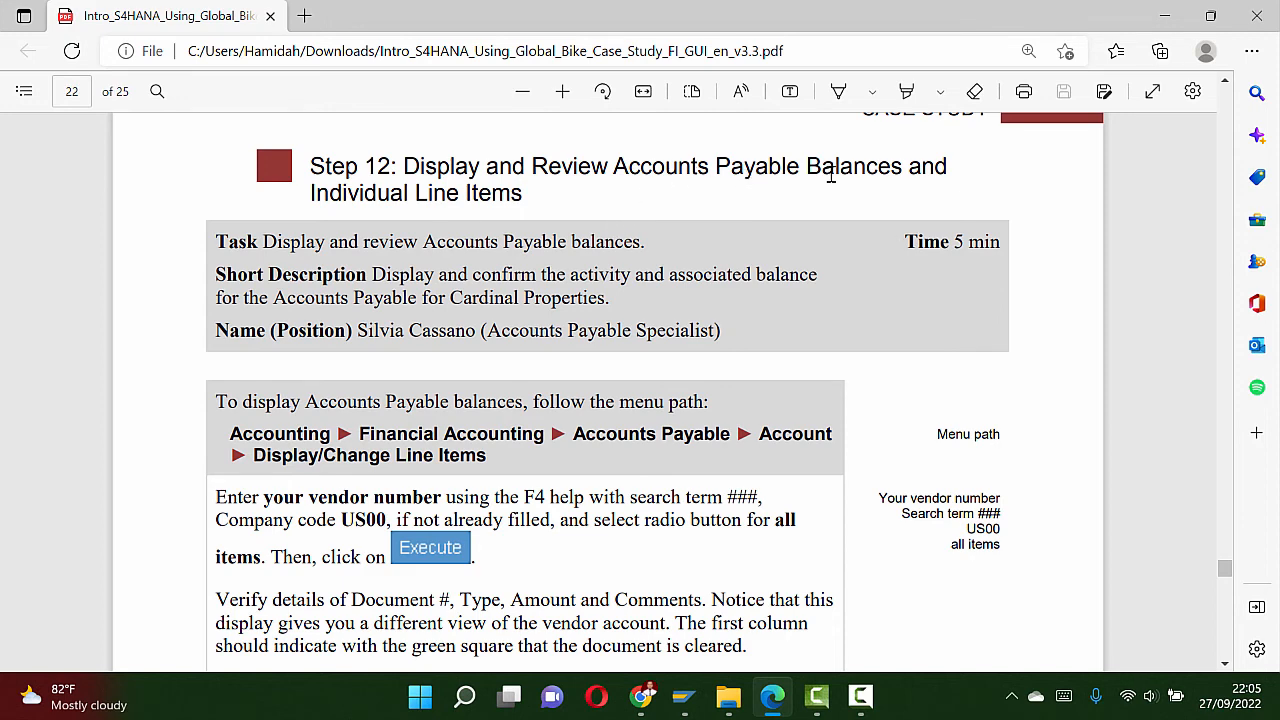
pyautogui.scroll(-3, 697, 317)
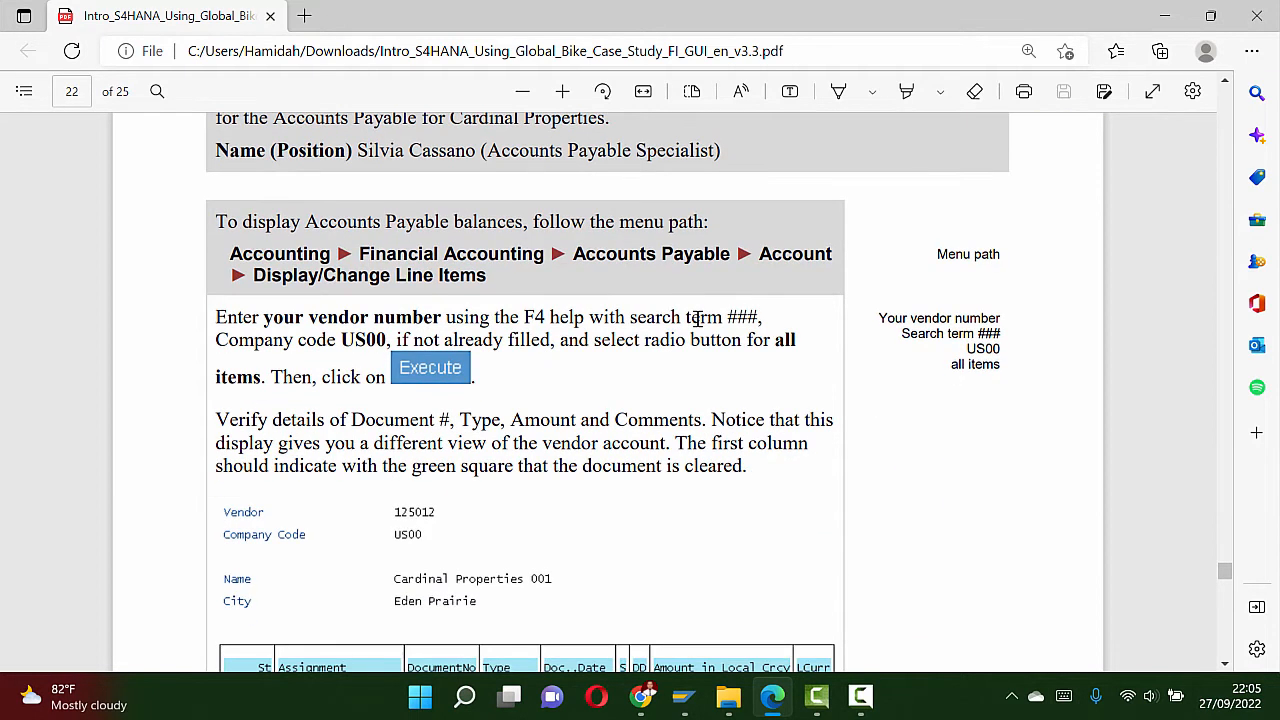
pyautogui.hotkey('alt', 'Tab')
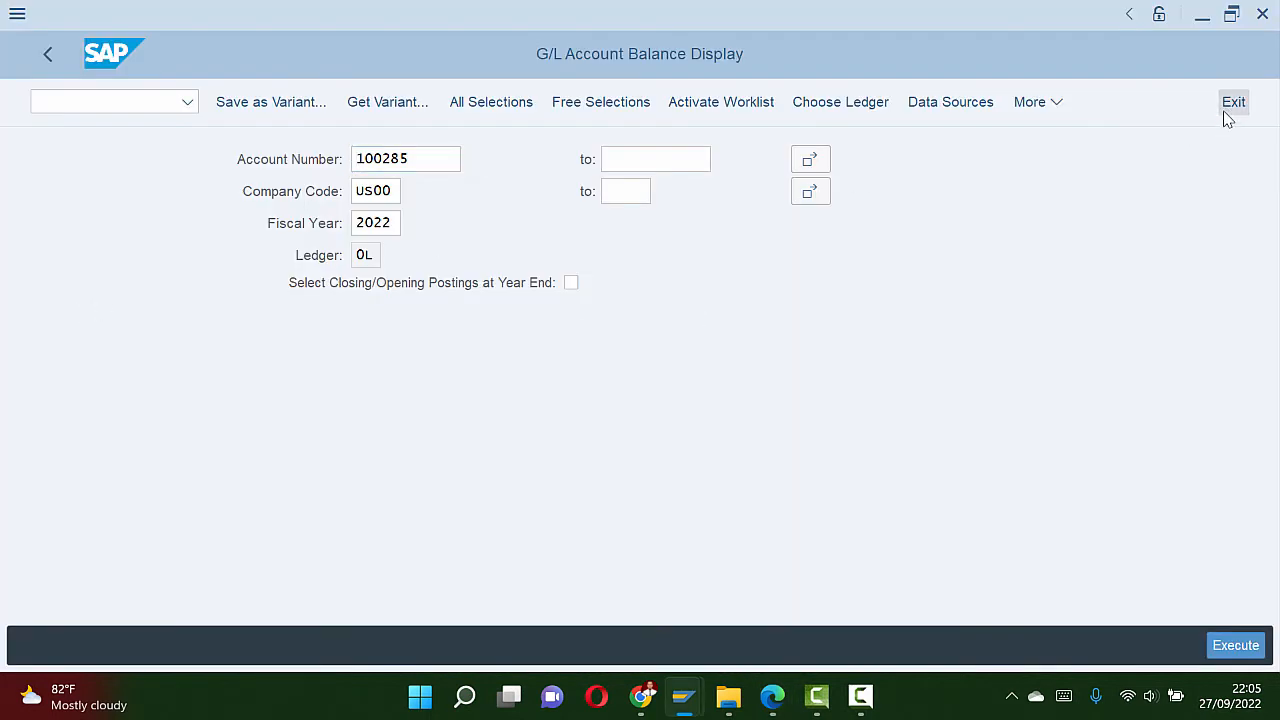
pyautogui.click(1233, 102)
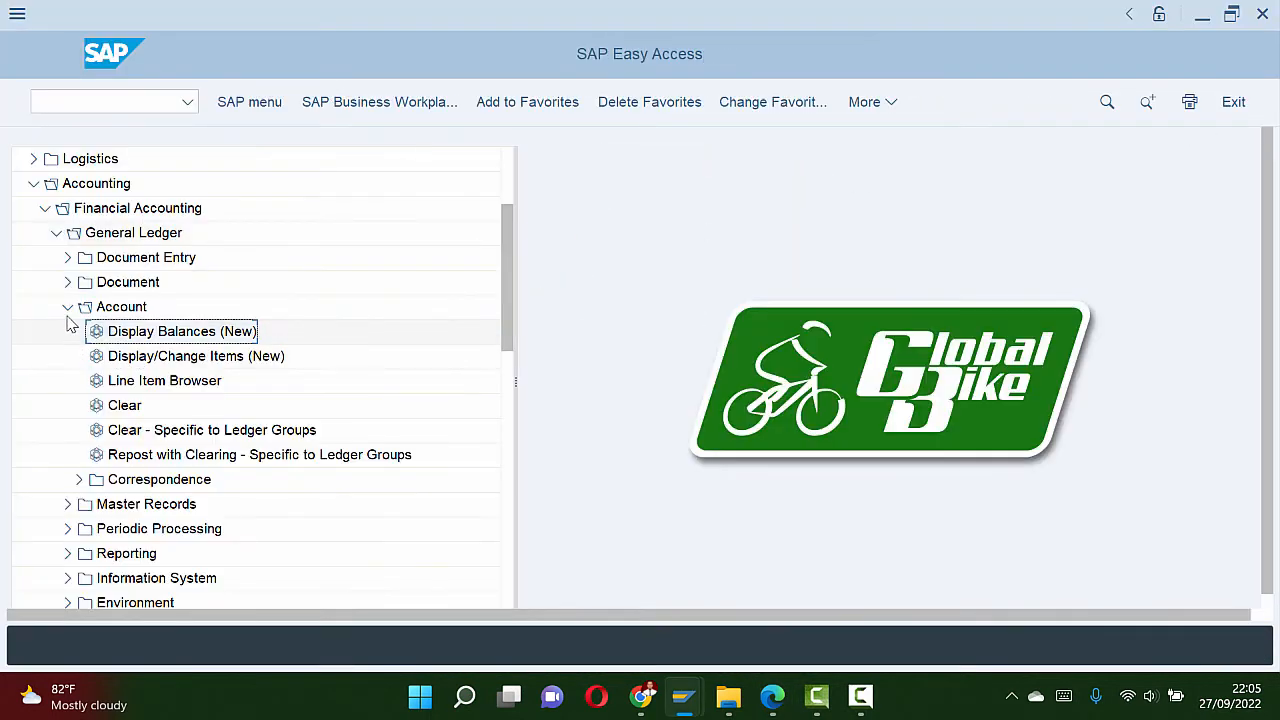
# Step: Recheck the menu path in the PDF, collapse General Ledger in SAP, and open Display Balances for Accounts Payable accounts
pyautogui.hotkey('alt', 'Tab')
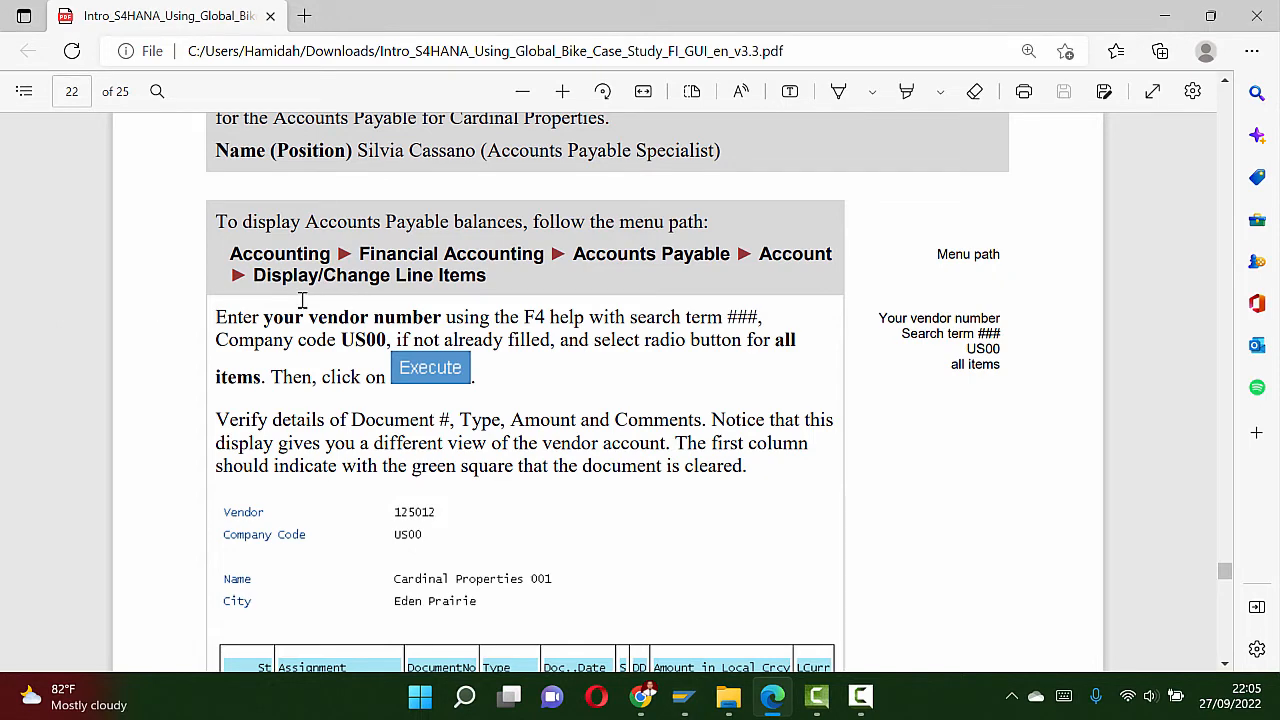
pyautogui.hotkey('alt', 'Tab')
pyautogui.click(68, 307)
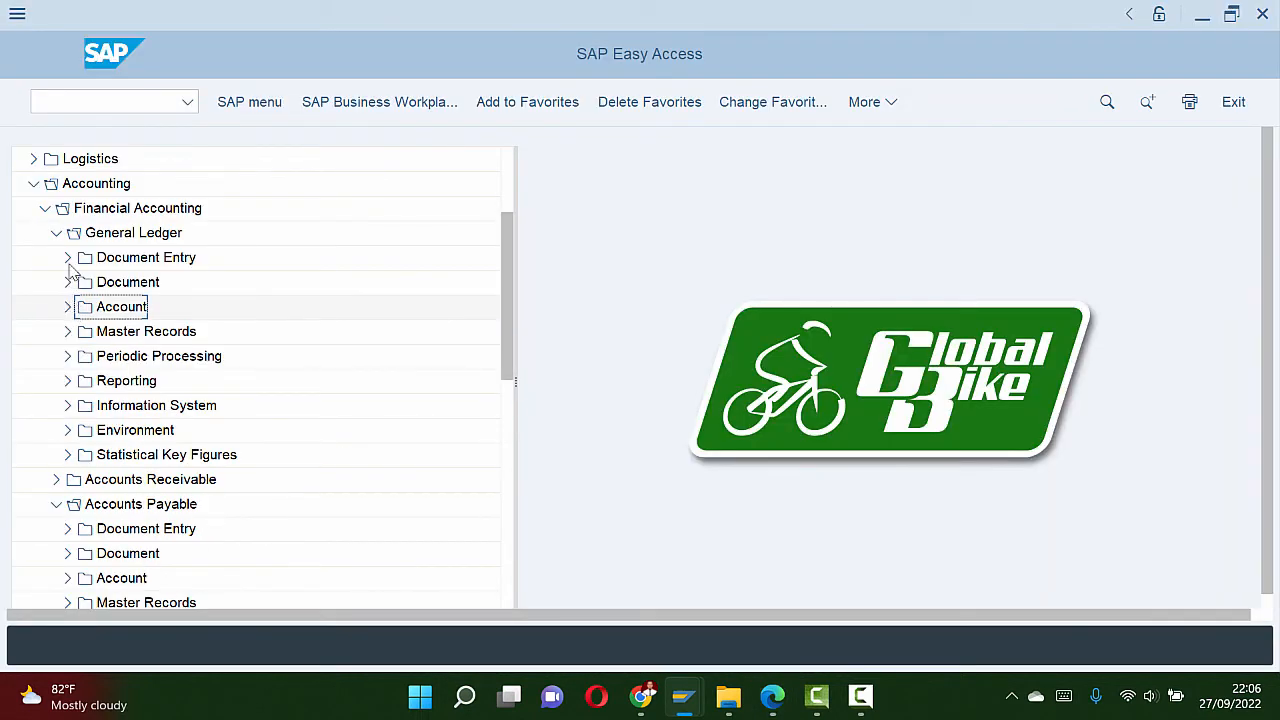
pyautogui.click(57, 233)
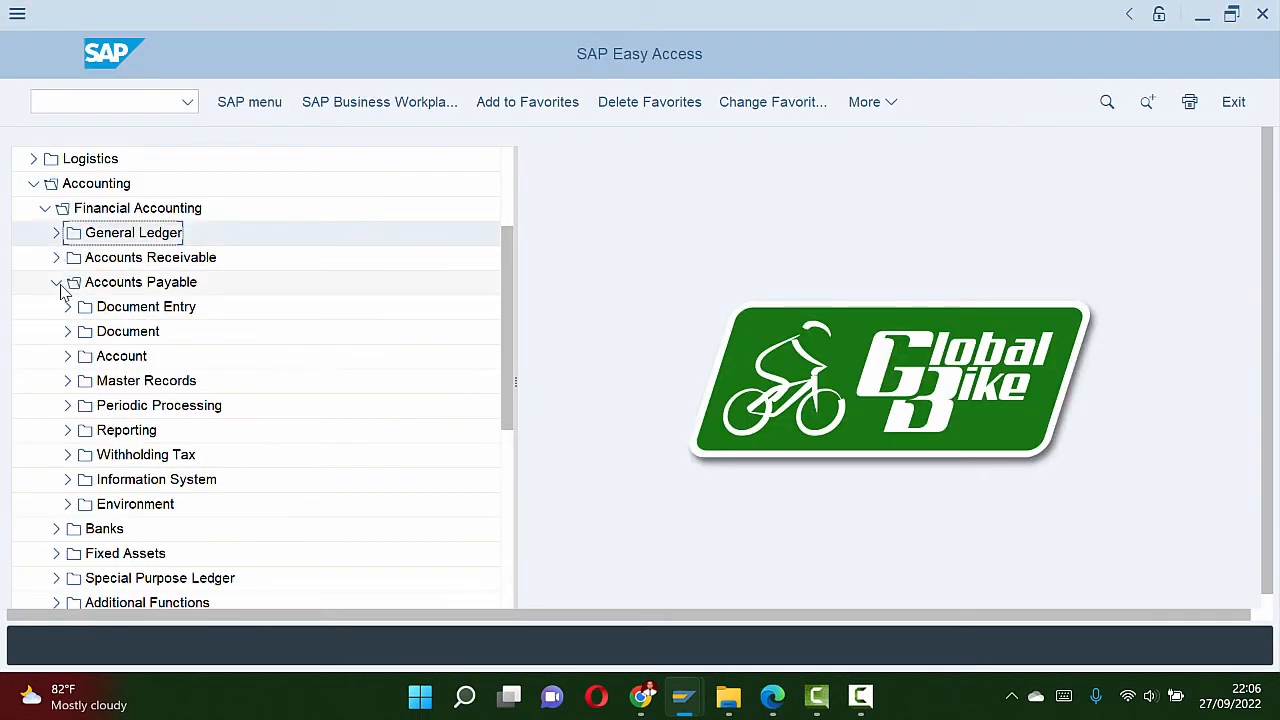
pyautogui.click(67, 356)
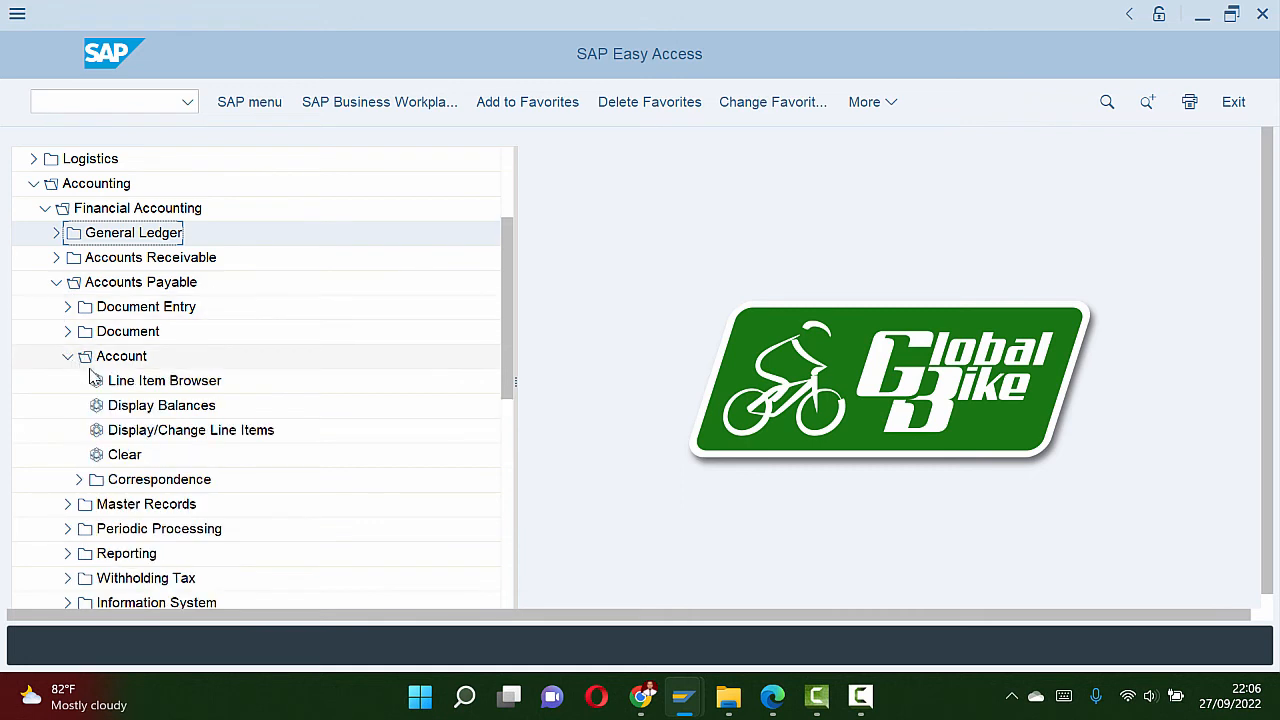
pyautogui.doubleClick(157, 410)
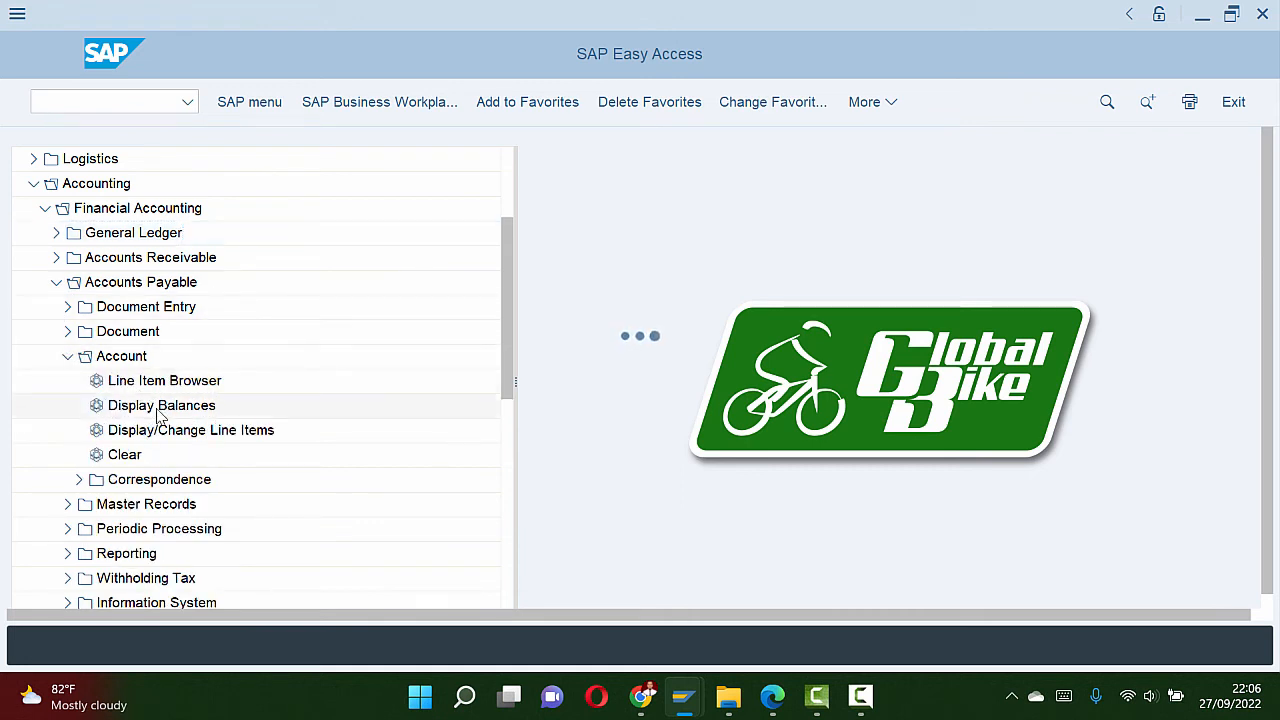
# Step: Recheck the Step 12 task in the PDF and search the SAP vendor accounts with search term 028
pyautogui.hotkey('alt', 'Tab')
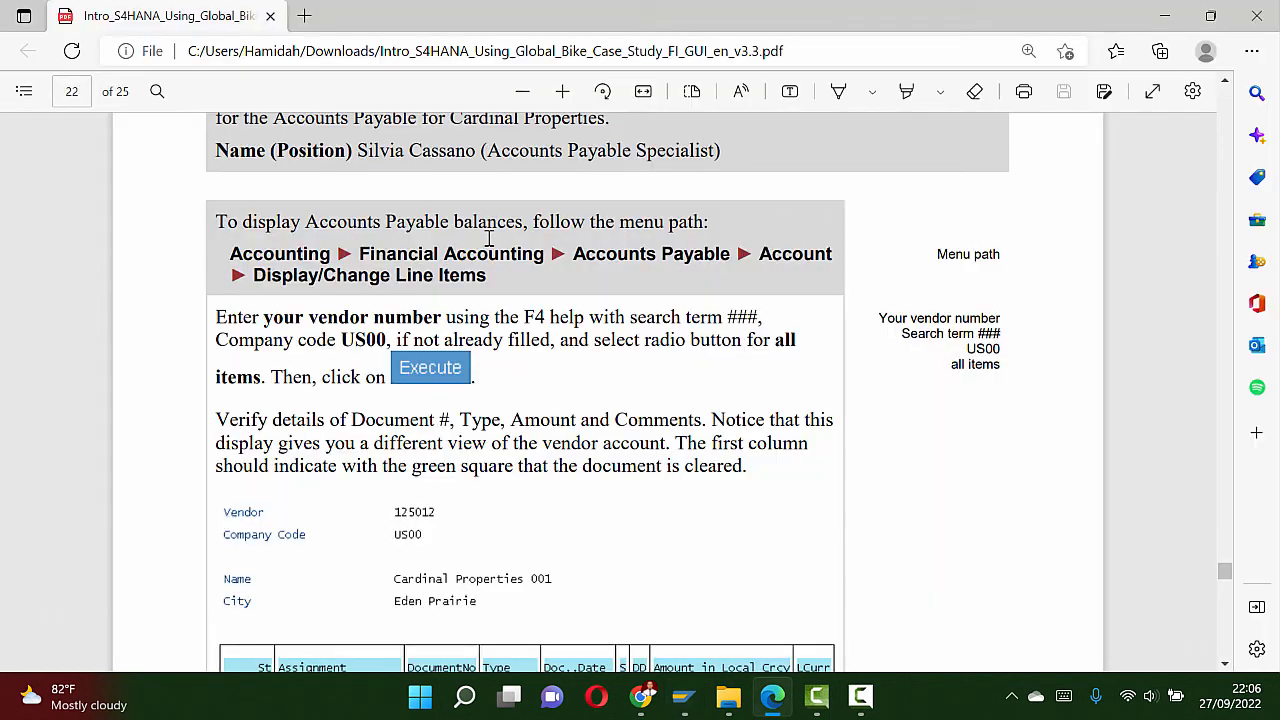
pyautogui.scroll(3, 436, 316)
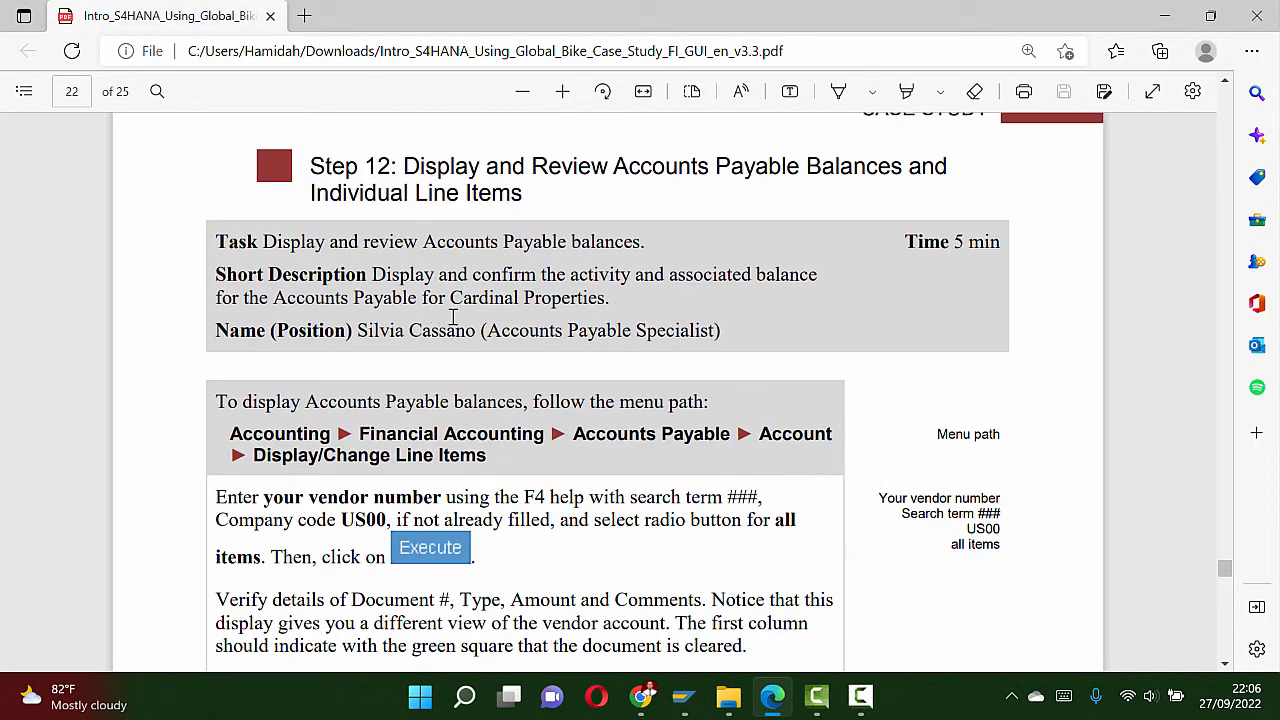
pyautogui.hotkey('alt', 'Tab')
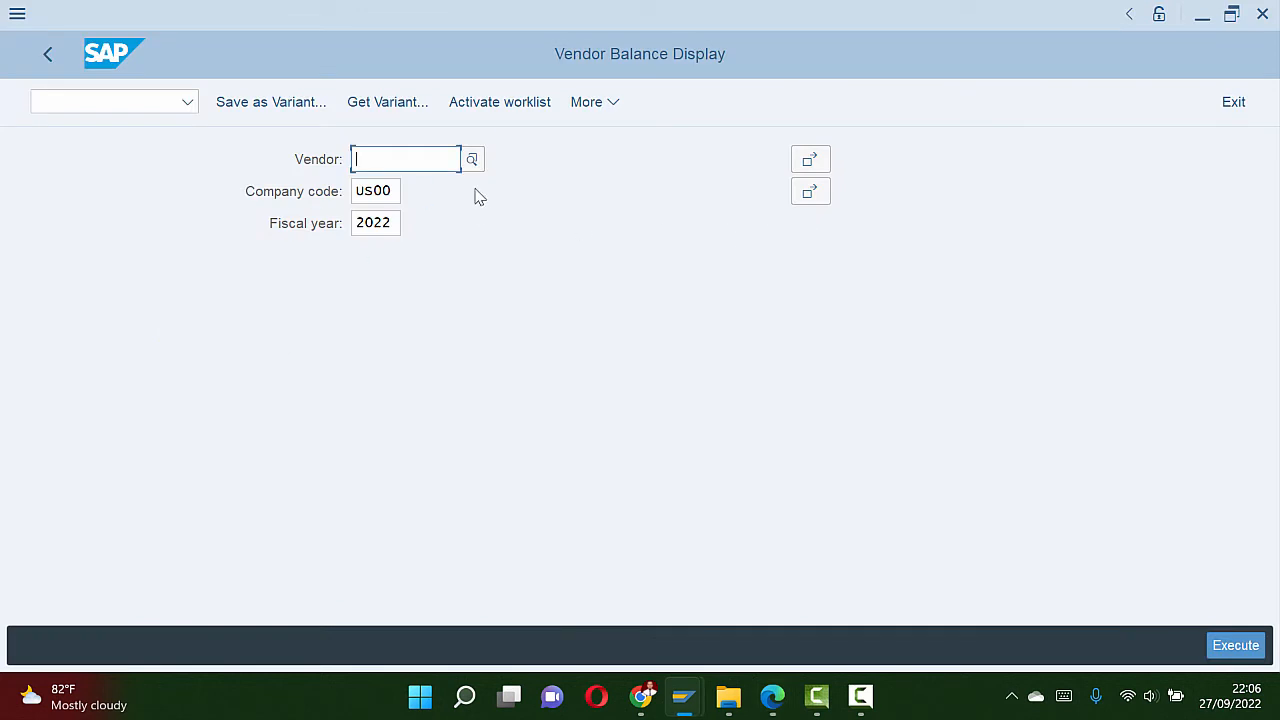
pyautogui.click(475, 161)
pyautogui.click(626, 228)
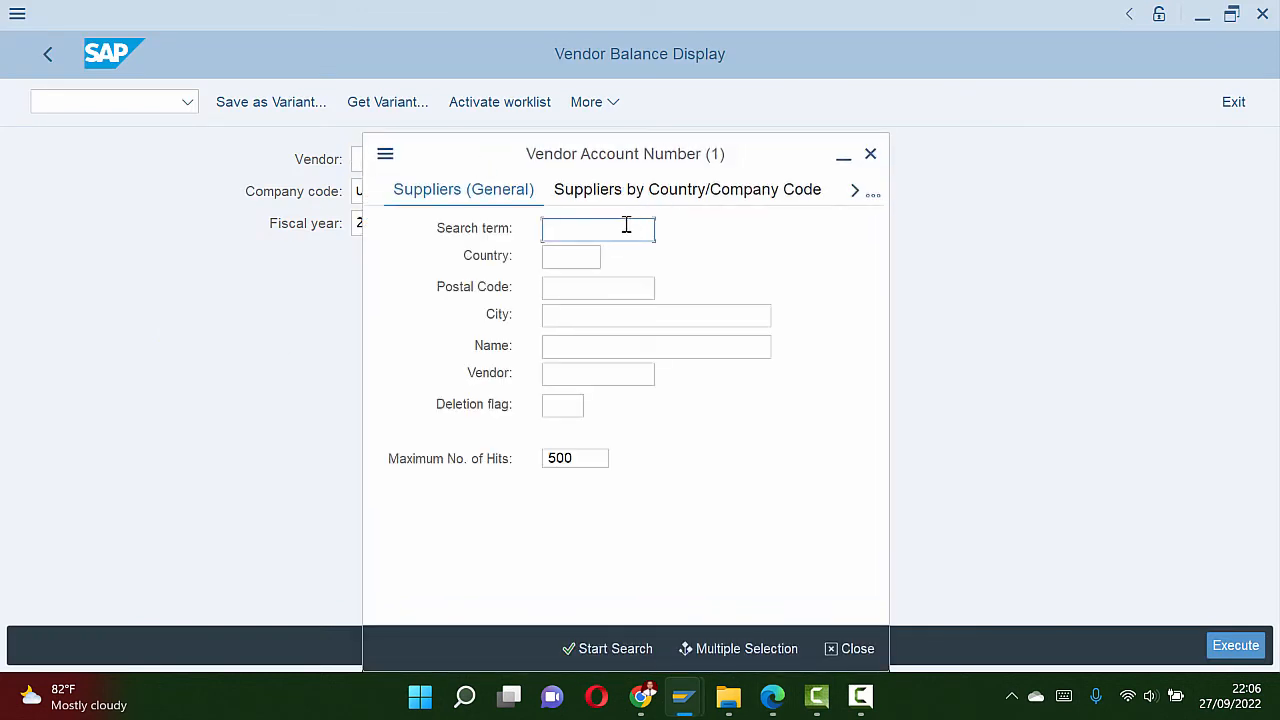
pyautogui.write('028')
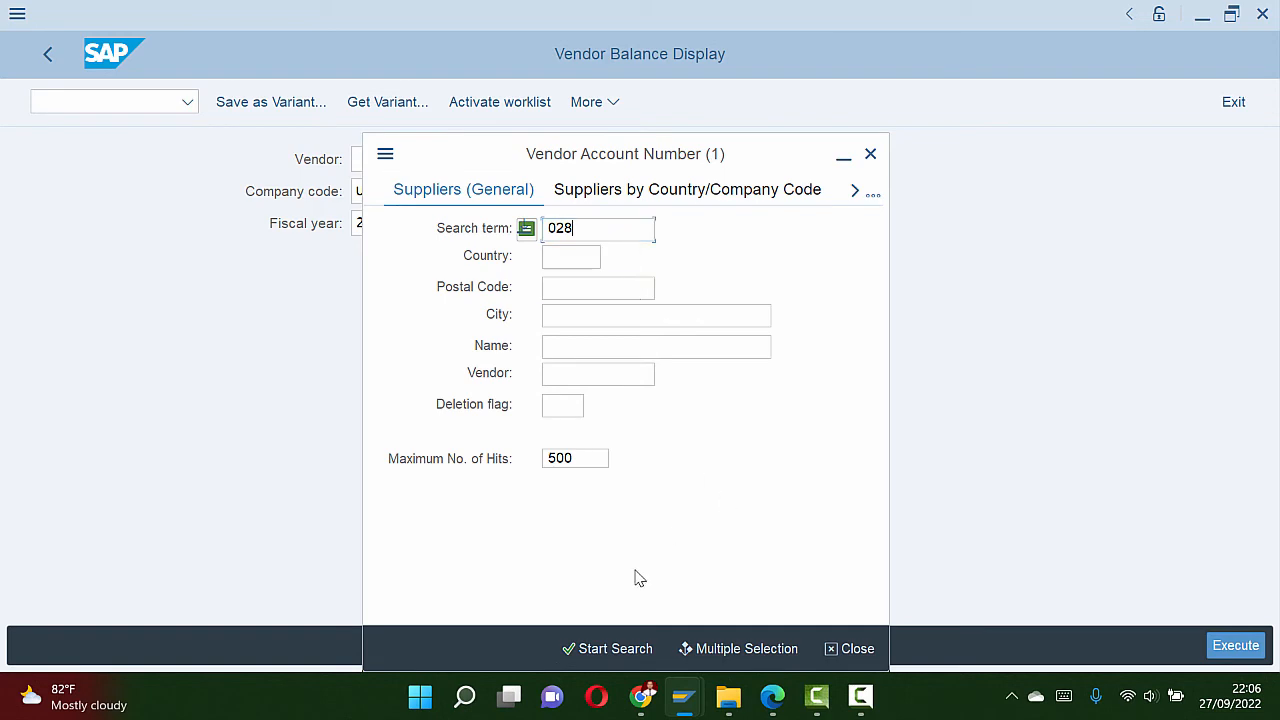
pyautogui.click(600, 650)
# Step: Sort the found vendors by name, choose Cardinal Properties and run the balance display for company code US00, fiscal year 2022
pyautogui.click(655, 177)
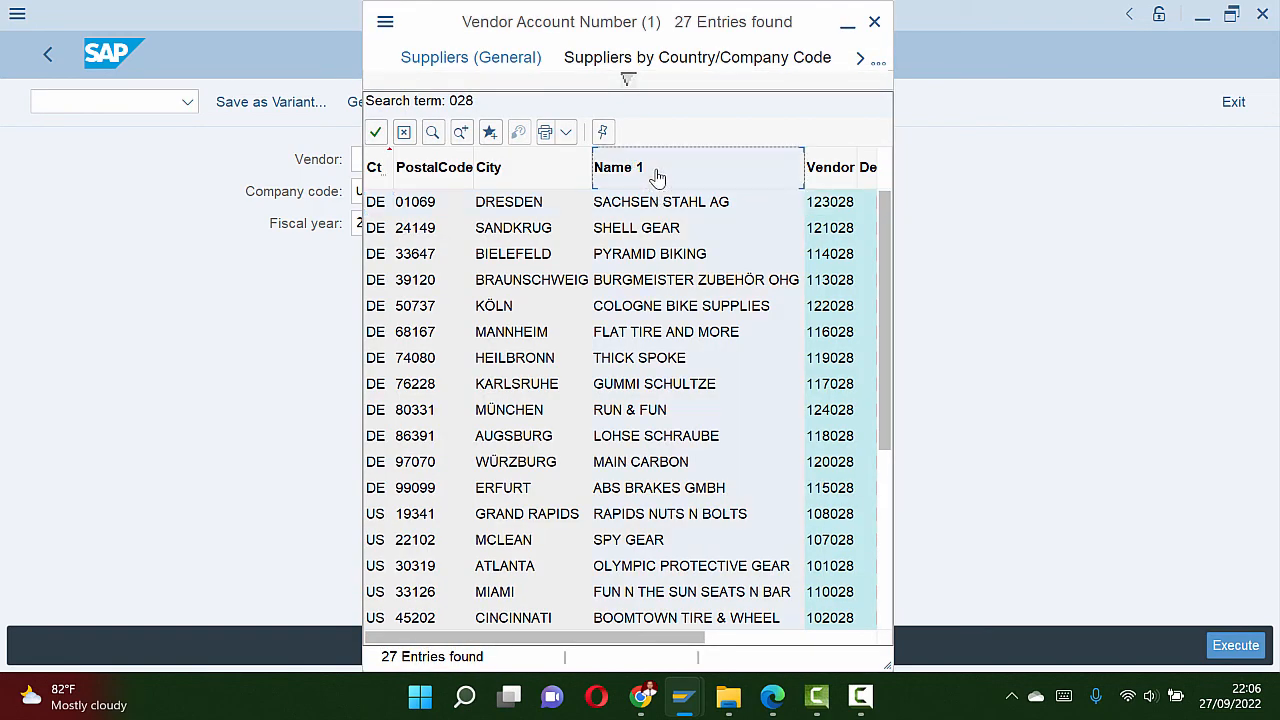
pyautogui.doubleClick(669, 284)
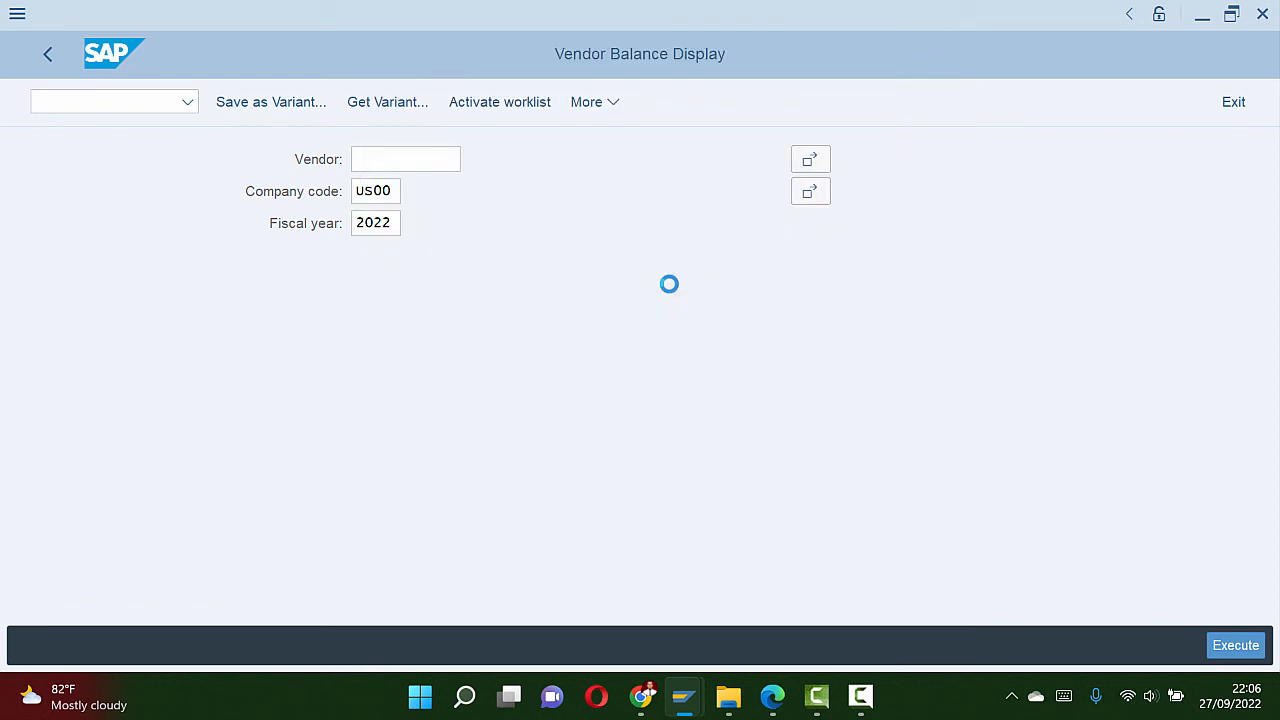
pyautogui.click(1236, 645)
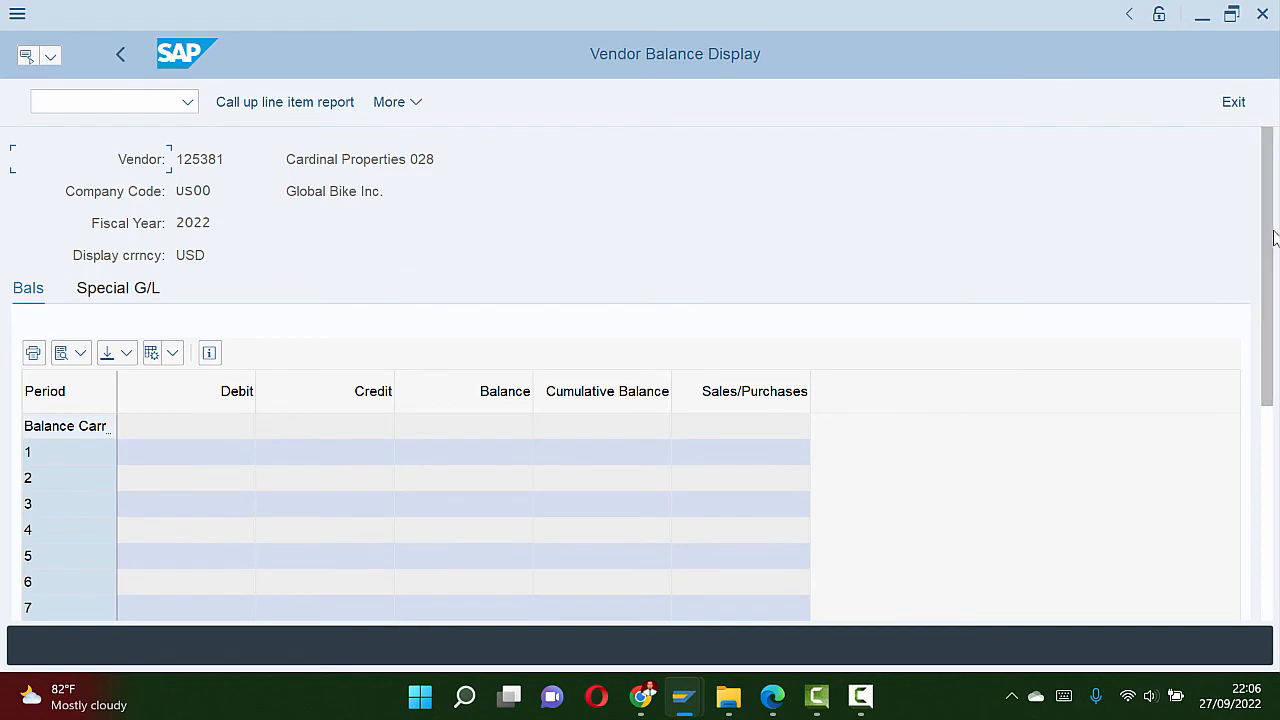
# Step: Review the period 9 debit and credit in the Cardinal Properties balances and open the line items behind the period 9 credit
pyautogui.press('super+Right')
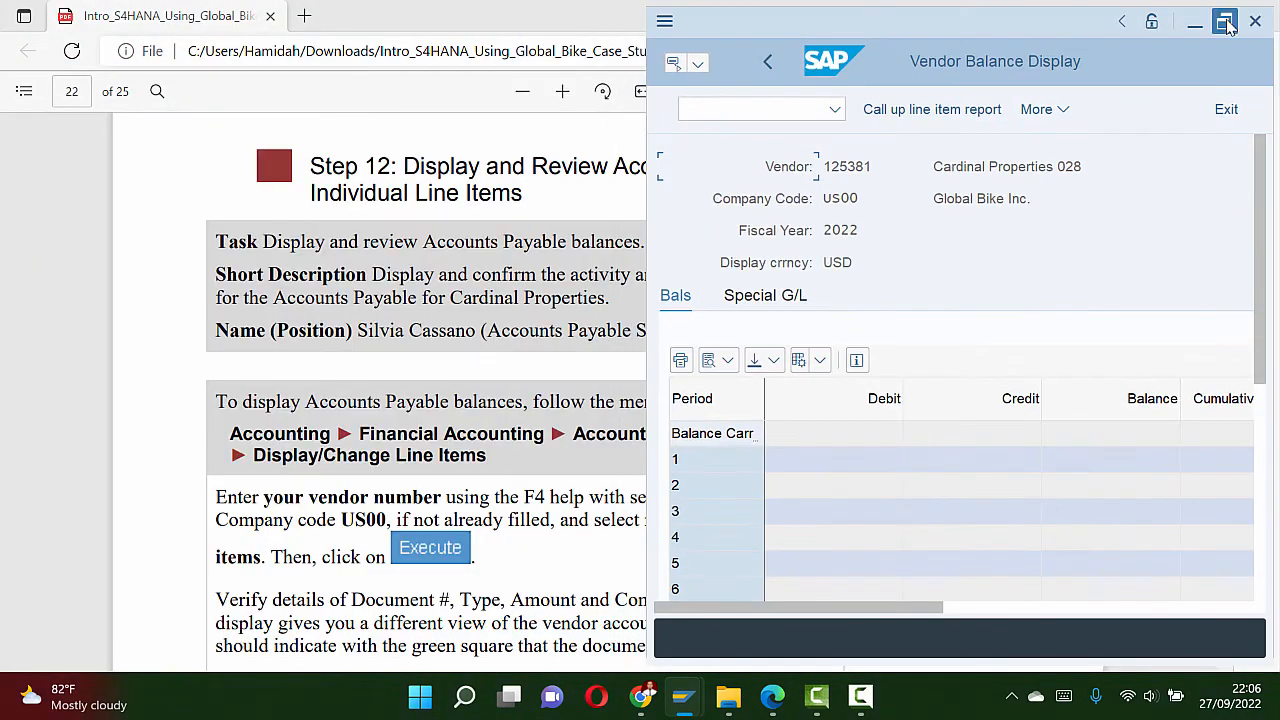
pyautogui.click(1228, 24)
pyautogui.click(878, 20)
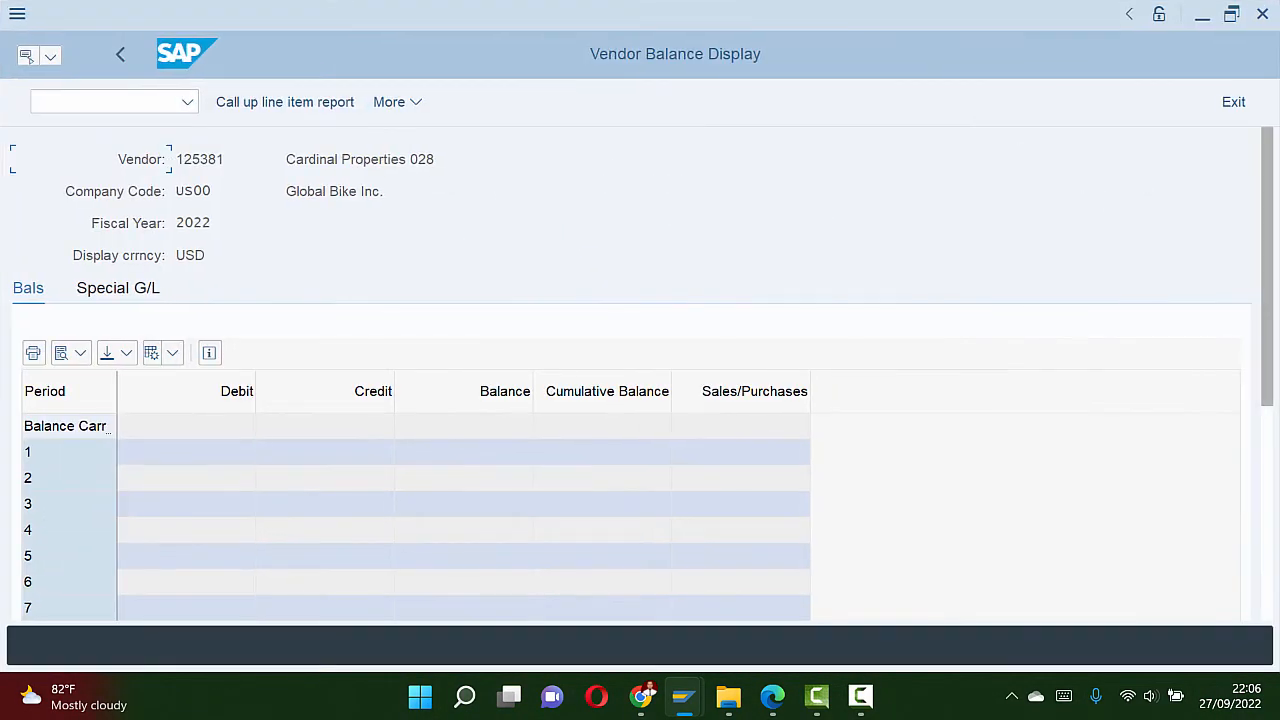
pyautogui.moveTo(1270, 216); pyautogui.dragTo(1272, 430)
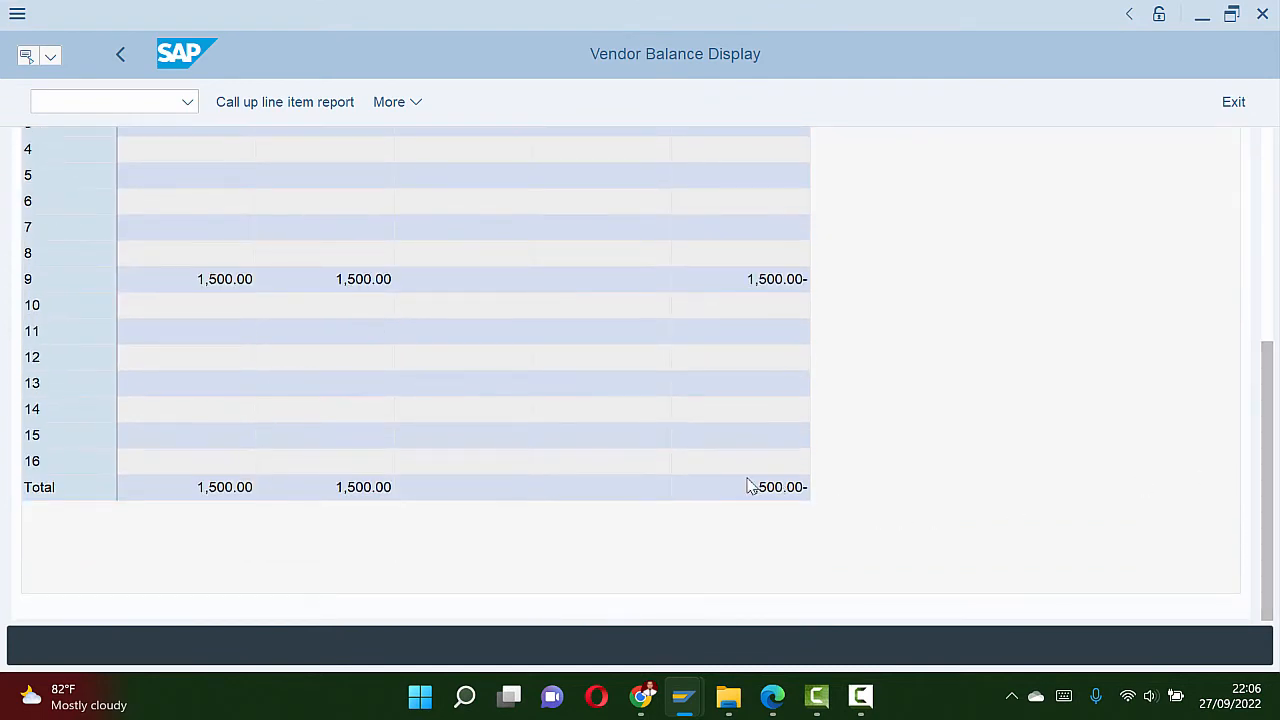
pyautogui.click(234, 284)
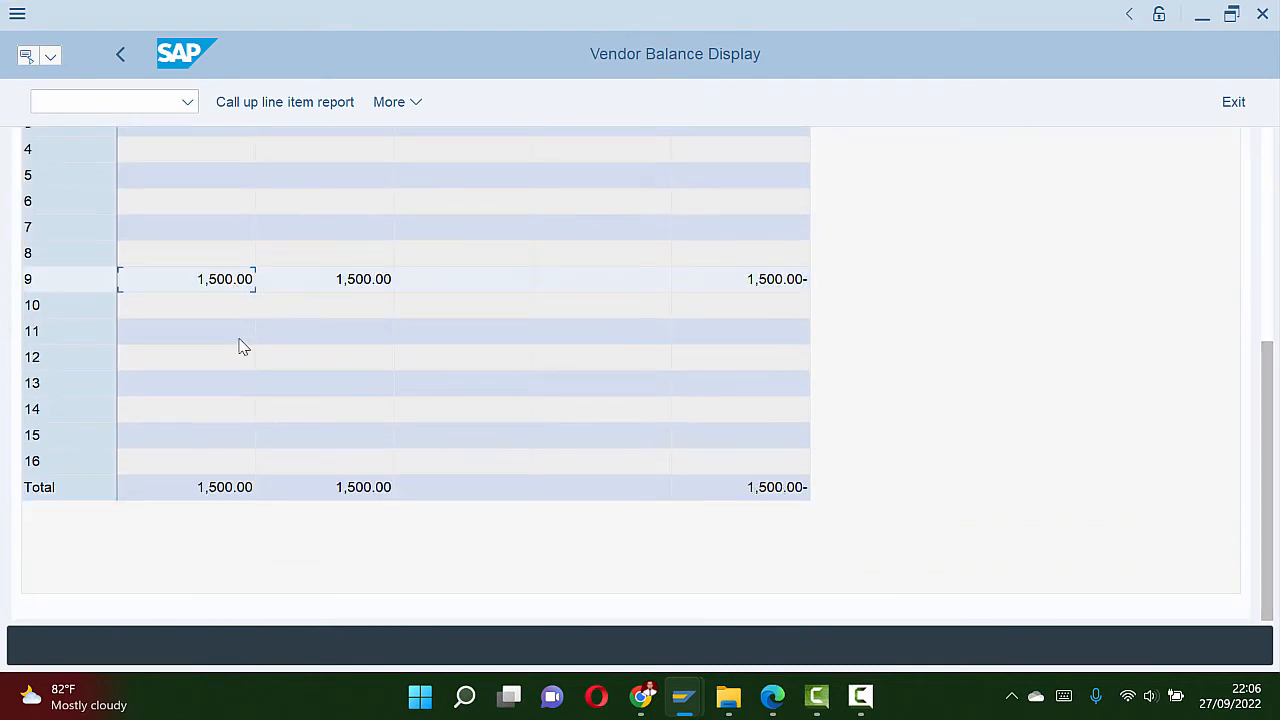
pyautogui.click(363, 283)
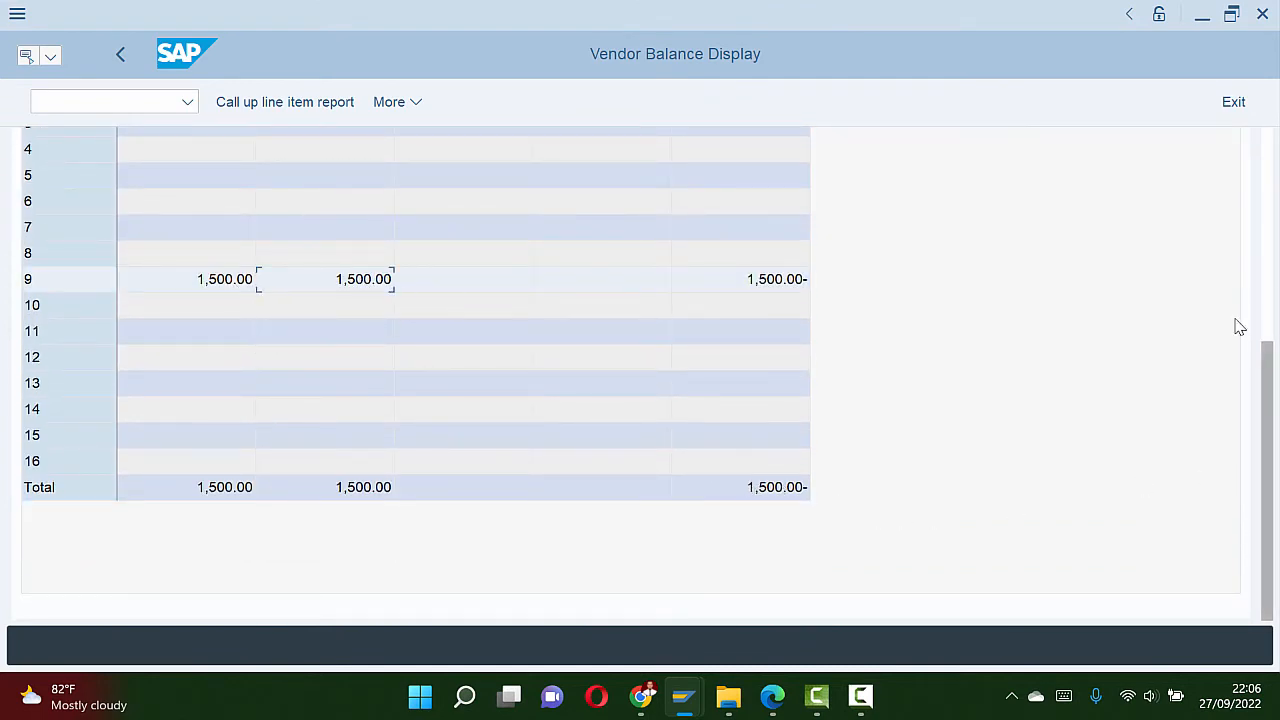
pyautogui.moveTo(1268, 357); pyautogui.dragTo(1268, 260)
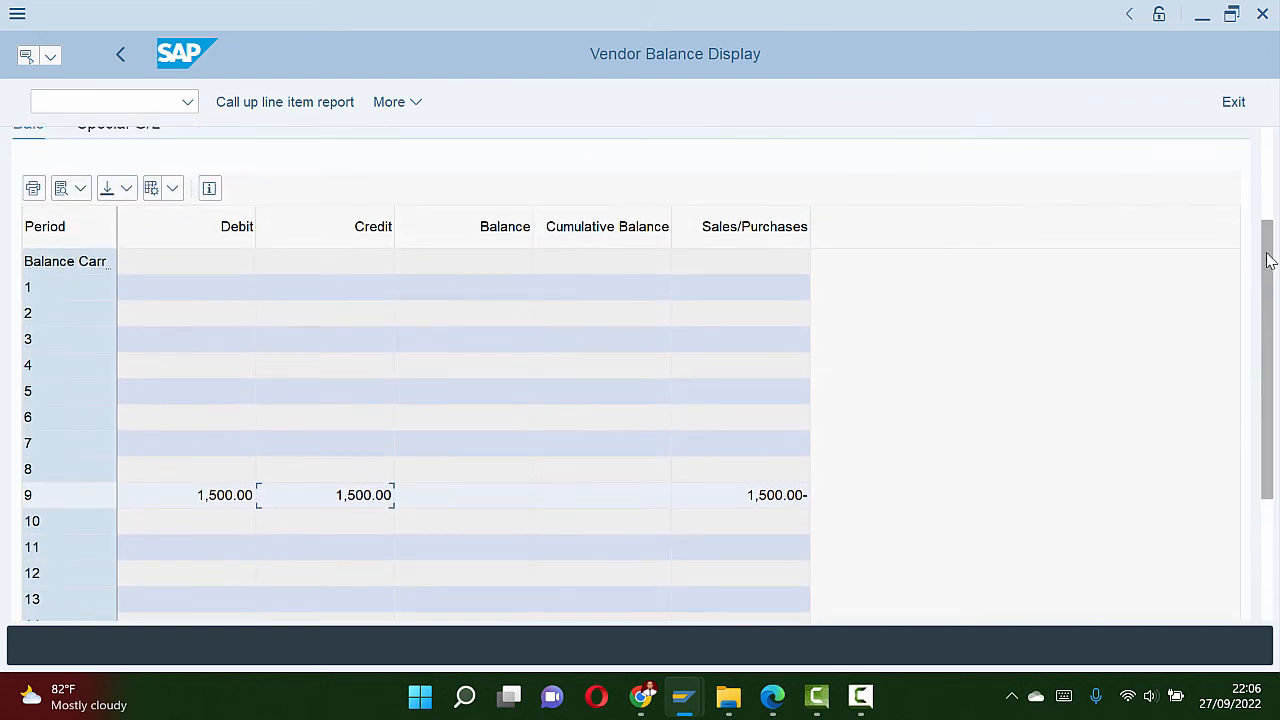
pyautogui.doubleClick(383, 505)
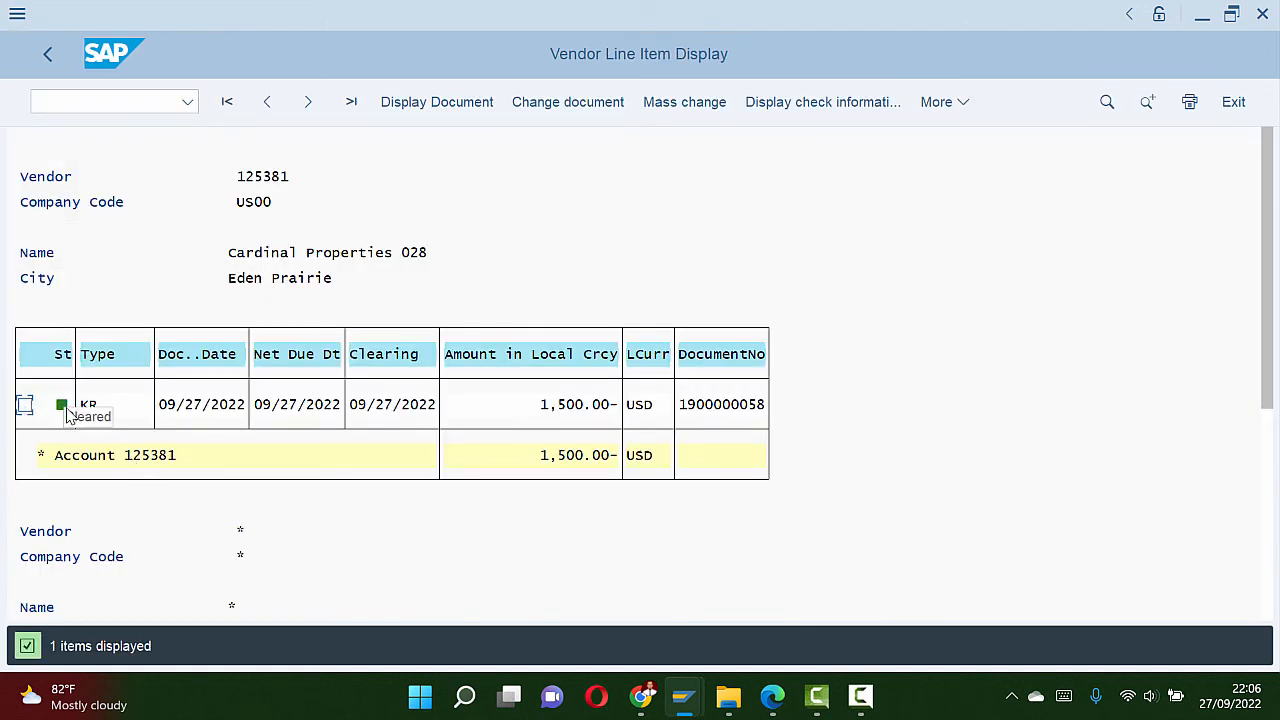
# Step: Leave the vendor line items for the balance display and check the debit and credit in the Total row
pyautogui.click(1233, 101)
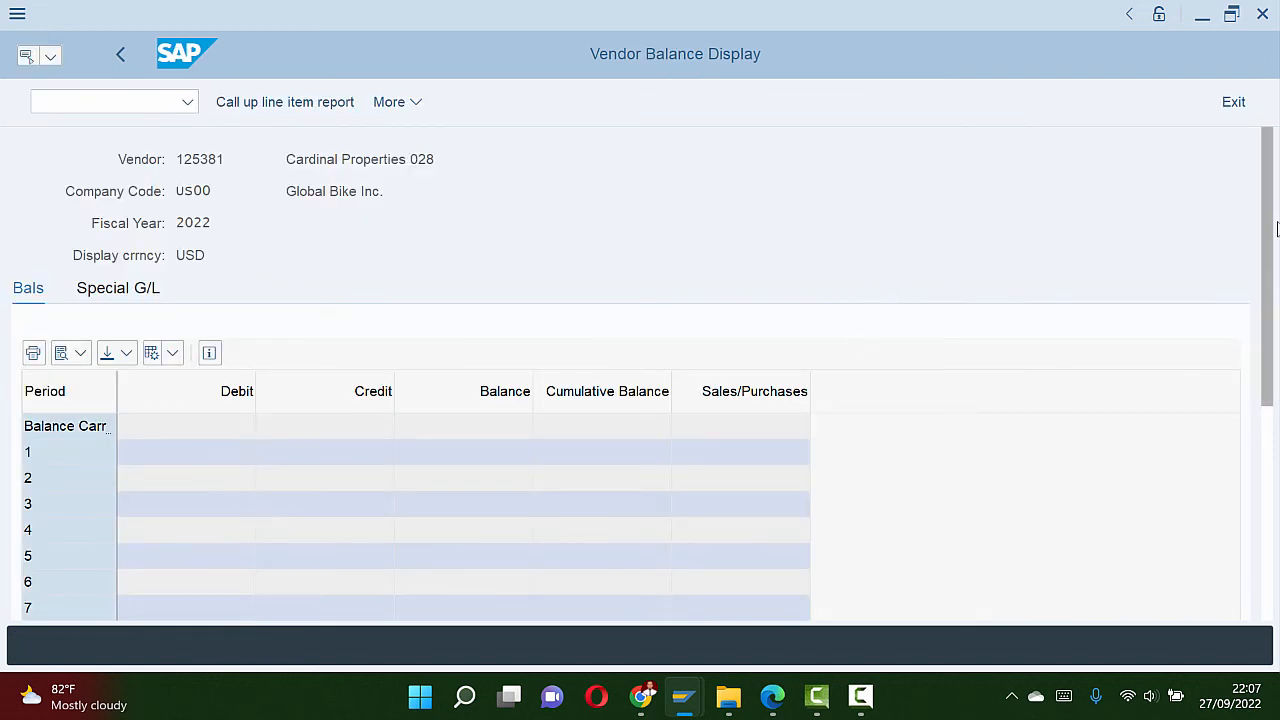
pyautogui.moveTo(1268, 212); pyautogui.dragTo(1262, 395)
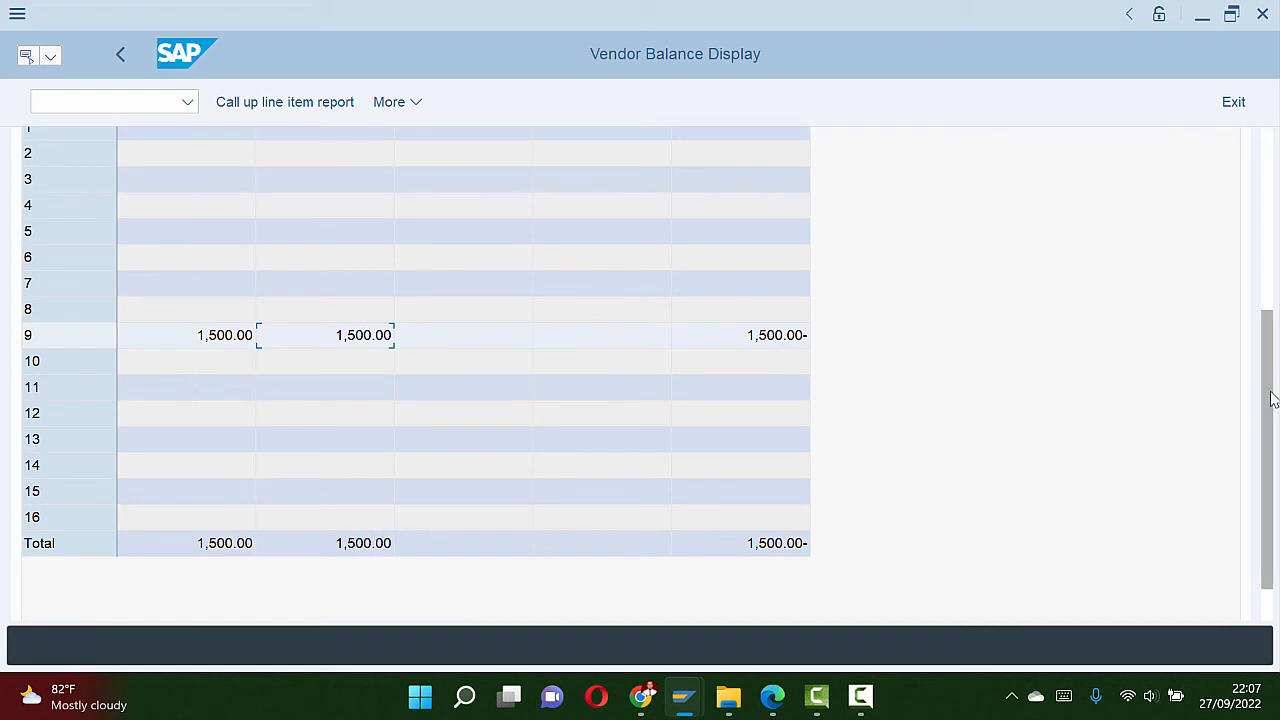
pyautogui.moveTo(1272, 398)
pyautogui.mouseDown()
pyautogui.moveTo(1274, 286)
pyautogui.moveTo(1265, 413)
pyautogui.mouseUp()
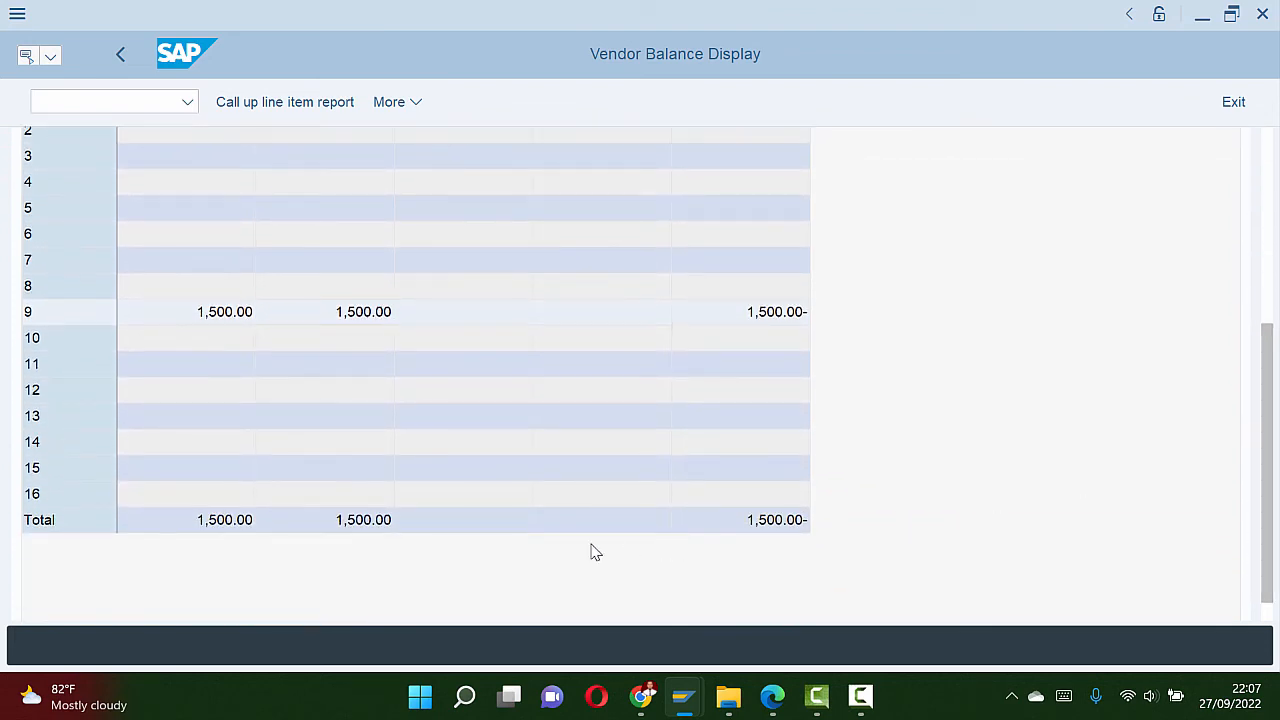
pyautogui.hotkey('alt', 'Tab')
pyautogui.hotkey('alt', 'Tab')
pyautogui.click(228, 522)
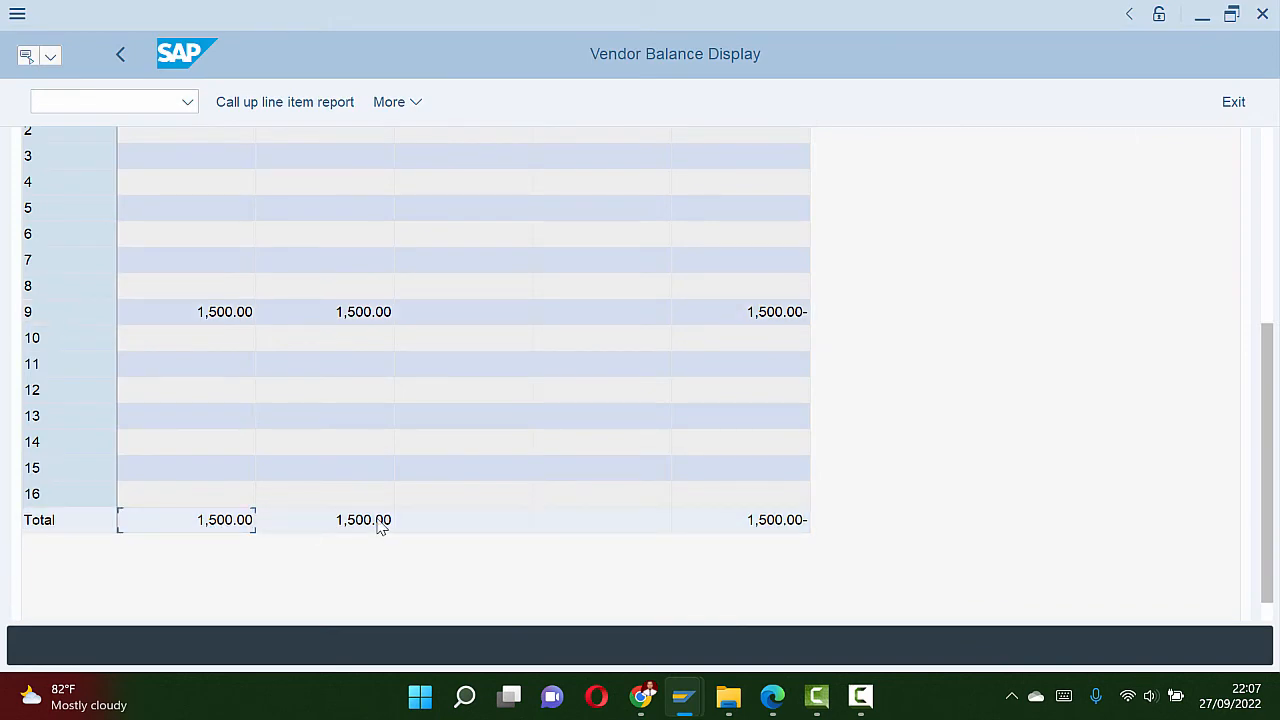
# Step: Move on to Step 13 in the PDF case study and exit the Cardinal Properties balance display in SAP
pyautogui.hotkey('alt', 'Tab')
pyautogui.scroll(-3, 378, 519)
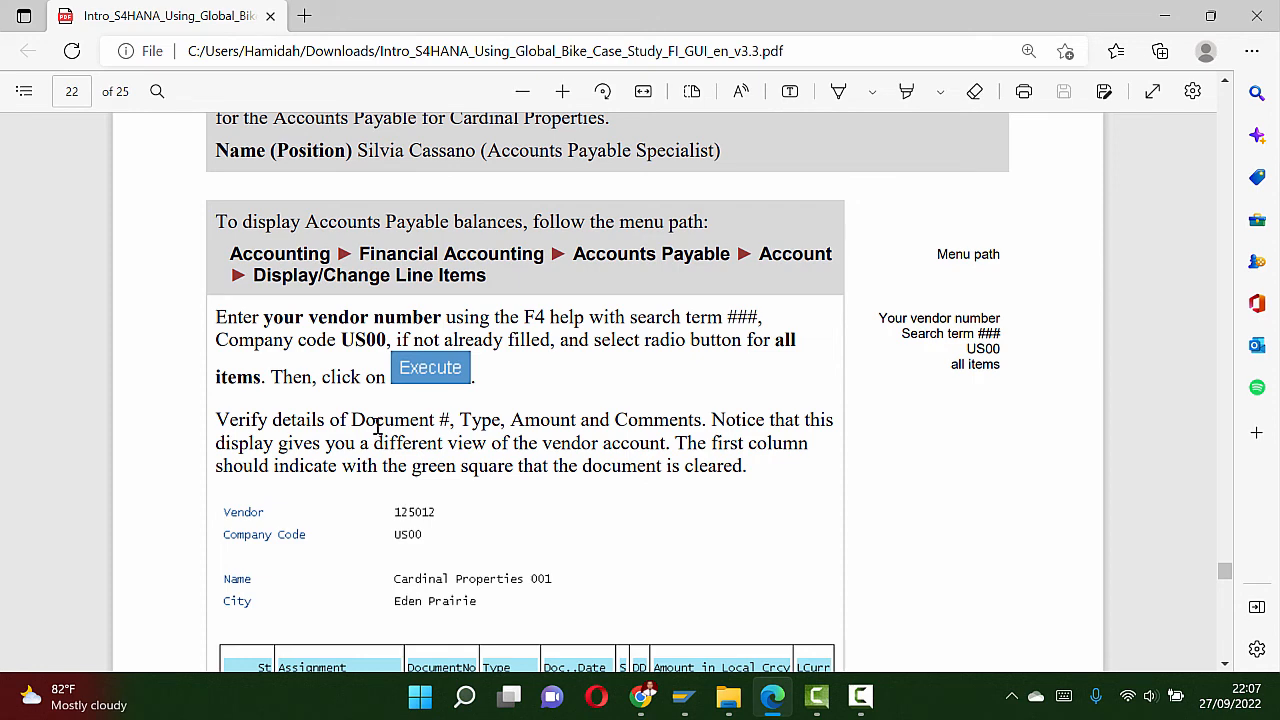
pyautogui.scroll(-12, 378, 427)
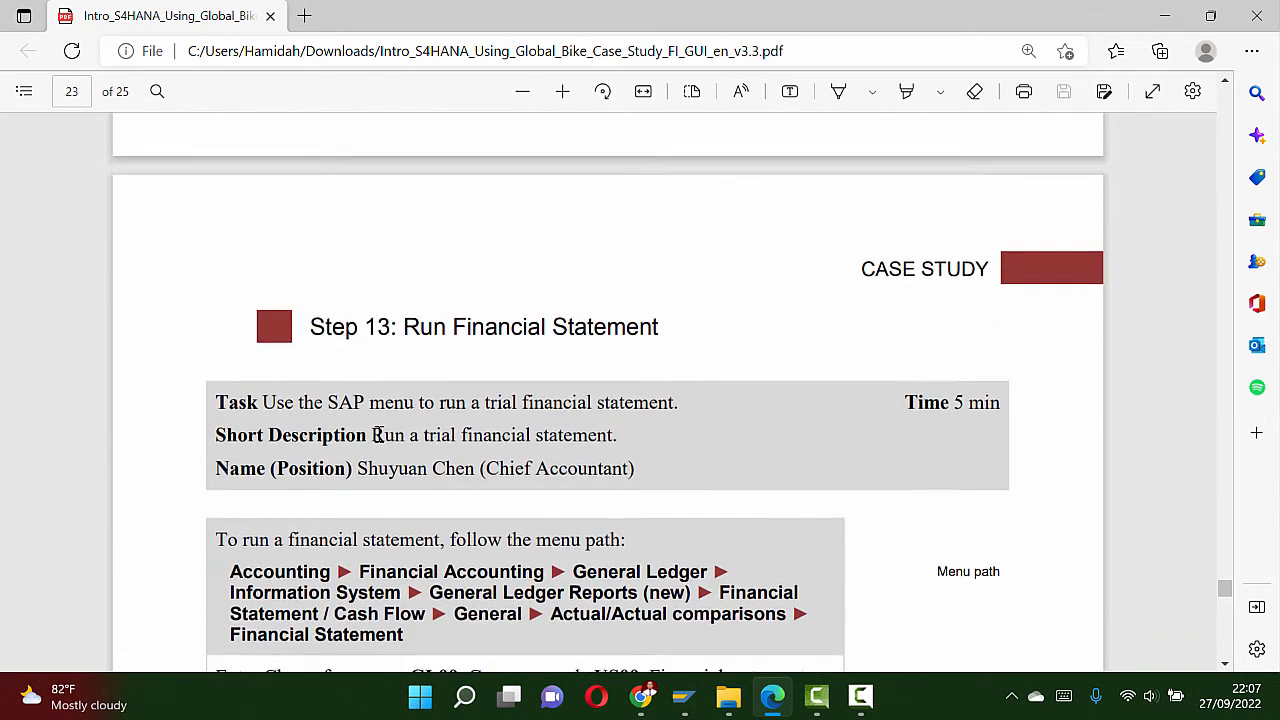
pyautogui.hotkey('alt', 'Tab')
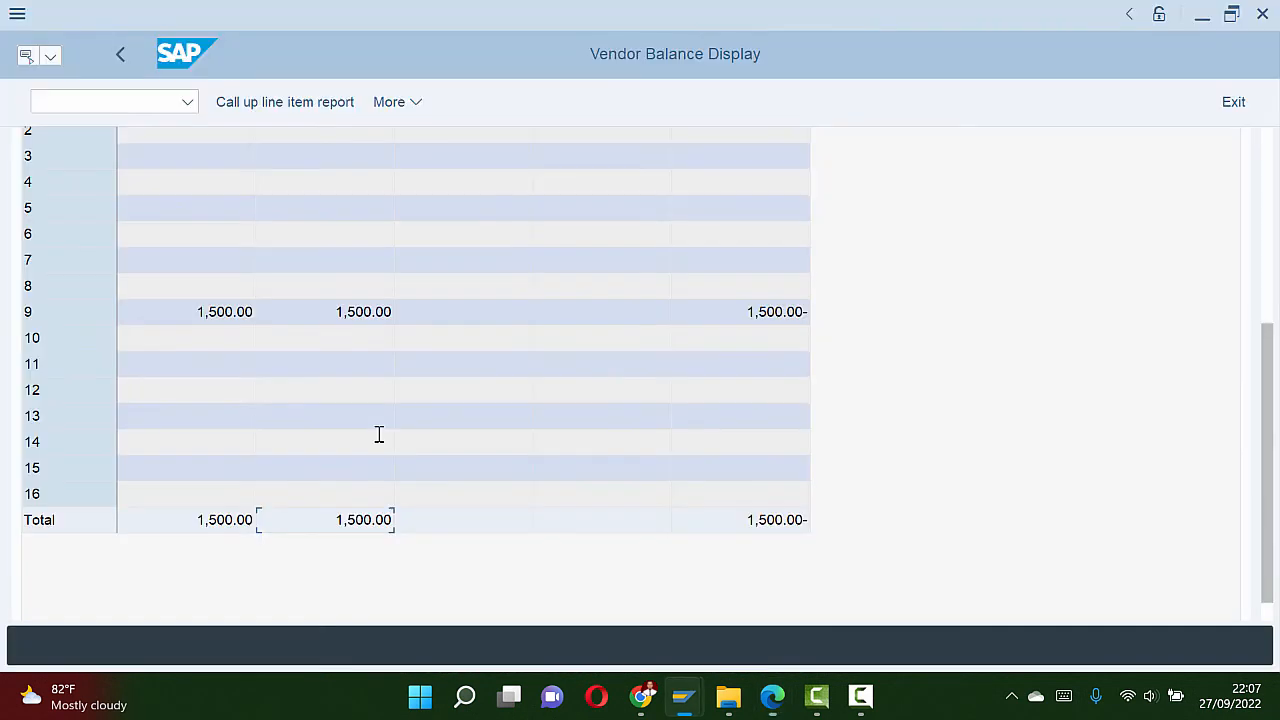
pyautogui.click(1226, 106)
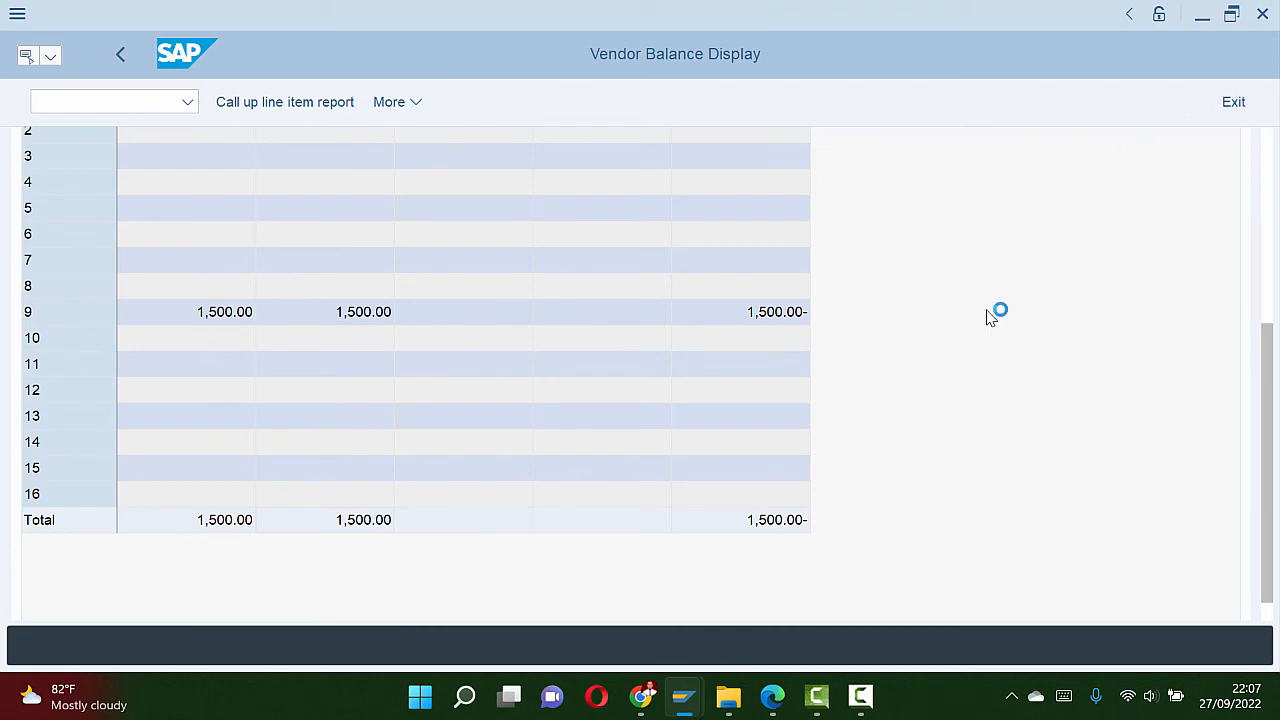
# Step: Read the Step 13 financial statement task and menu path in the PDF, and leave the vendor balance selection for SAP Easy Access
pyautogui.hotkey('alt', 'Tab')
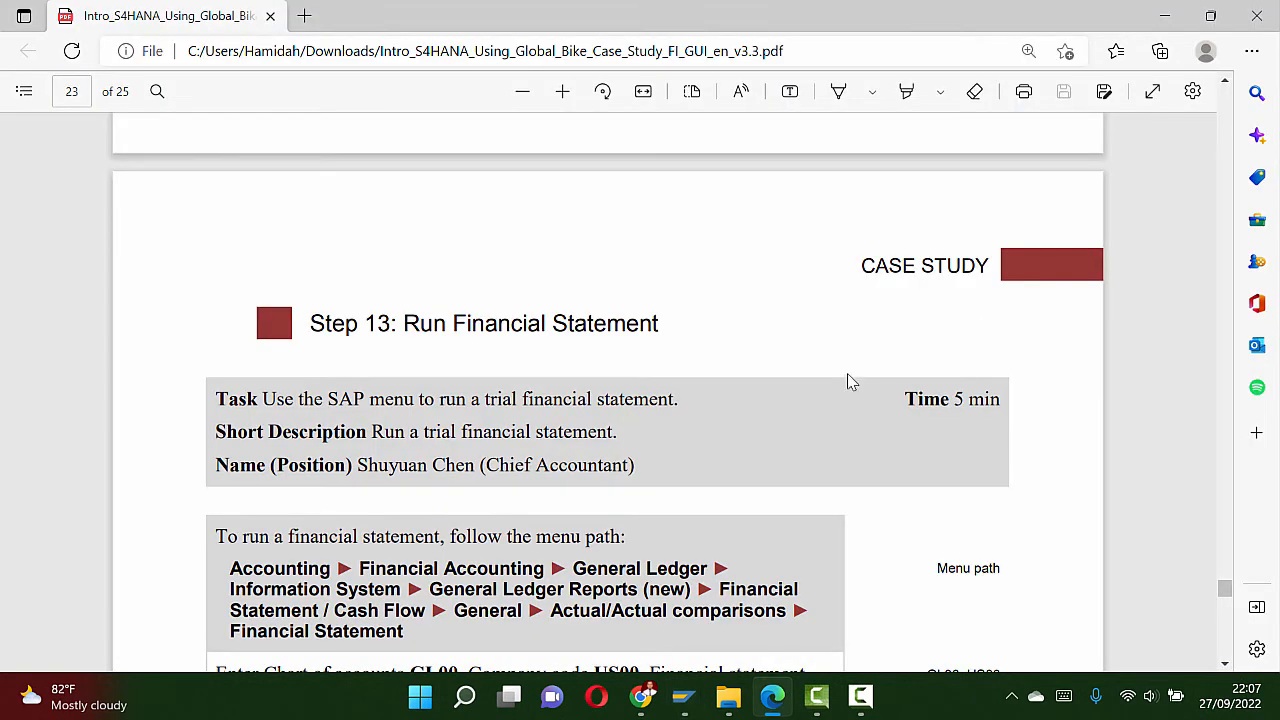
pyautogui.scroll(-3, 830, 390)
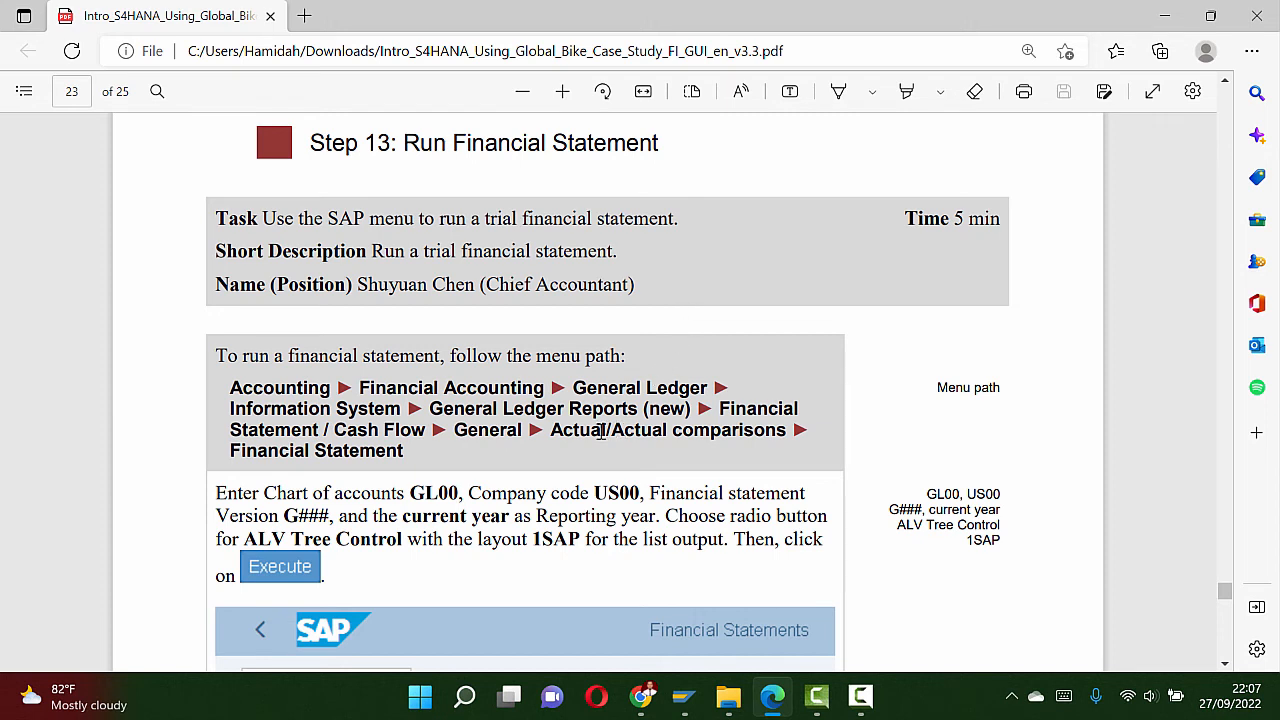
pyautogui.scroll(-1, 298, 422)
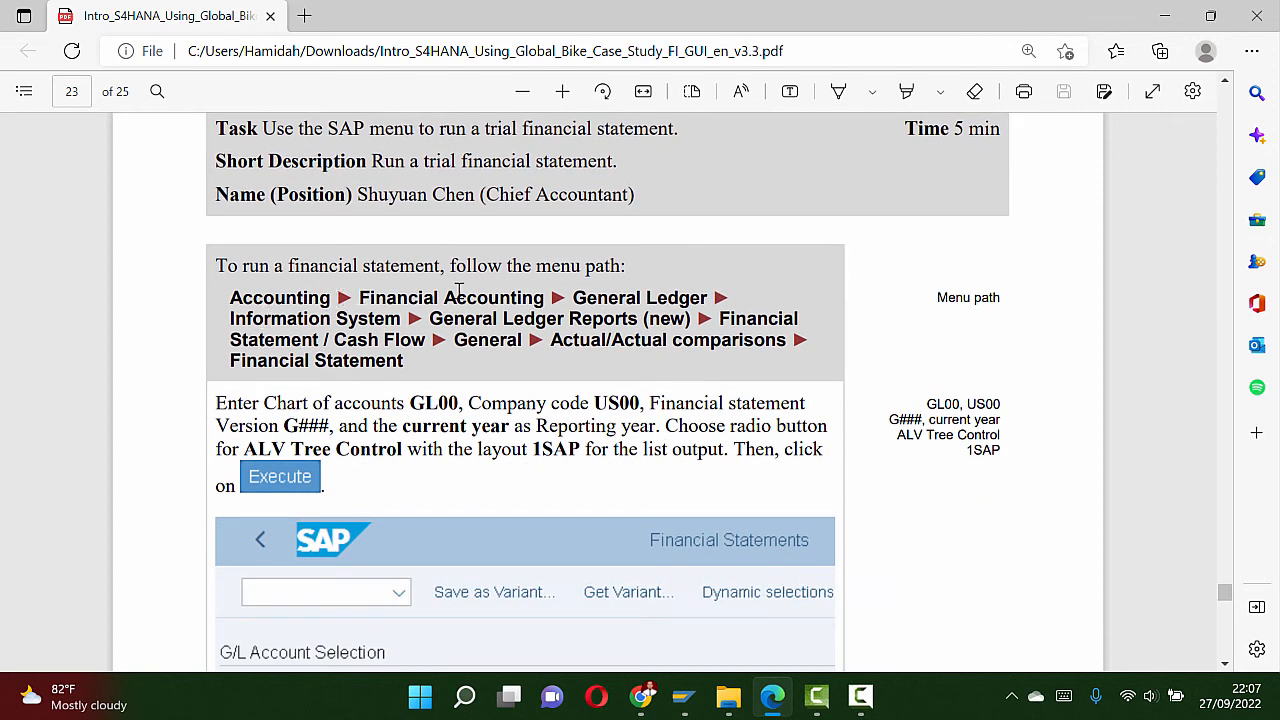
pyautogui.hotkey('alt', 'Tab')
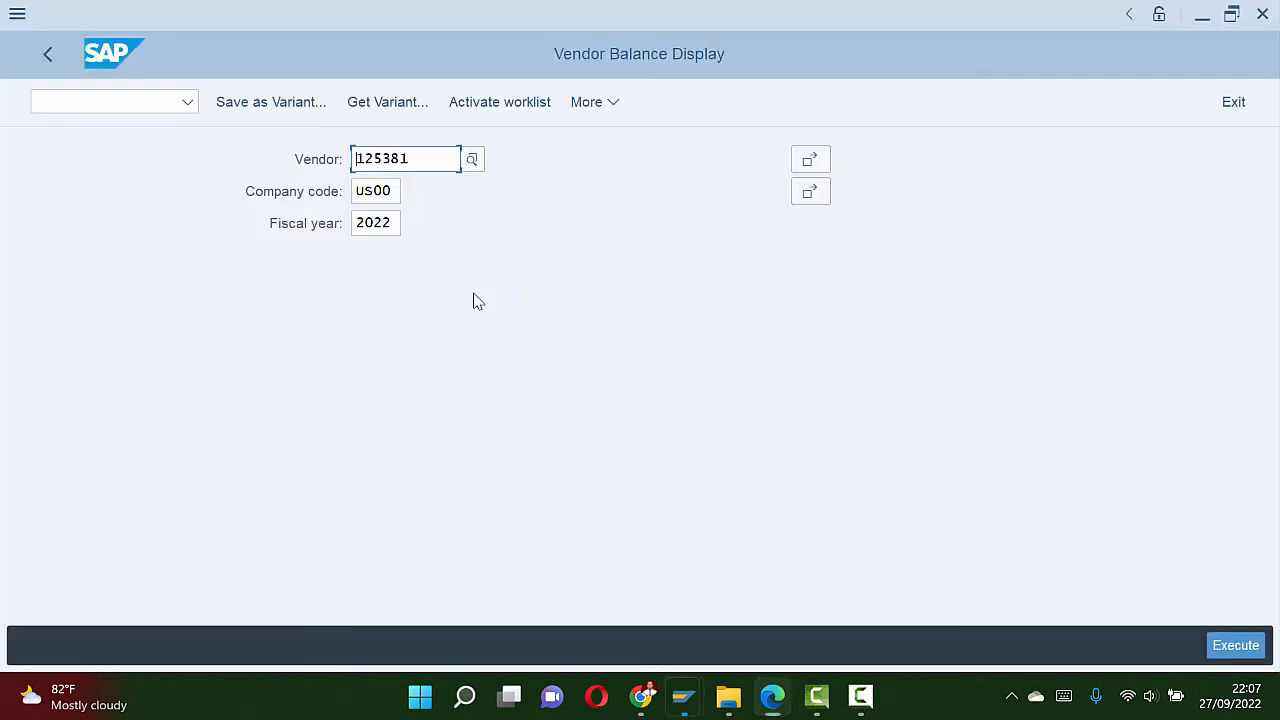
pyautogui.click(1240, 103)
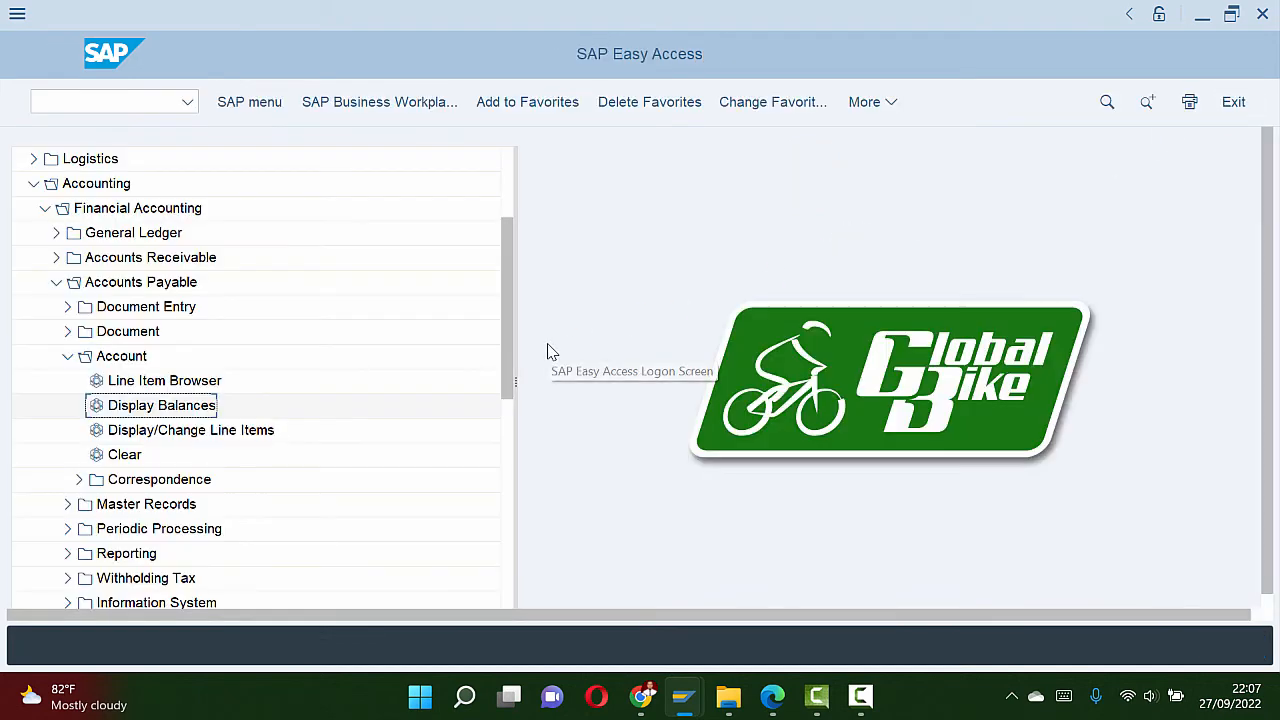
# Step: Collapse the Accounts Payable Account folder and expand General Ledger > Information System > General Ledger Reports (New), checking the path in the PDF
pyautogui.click(67, 357)
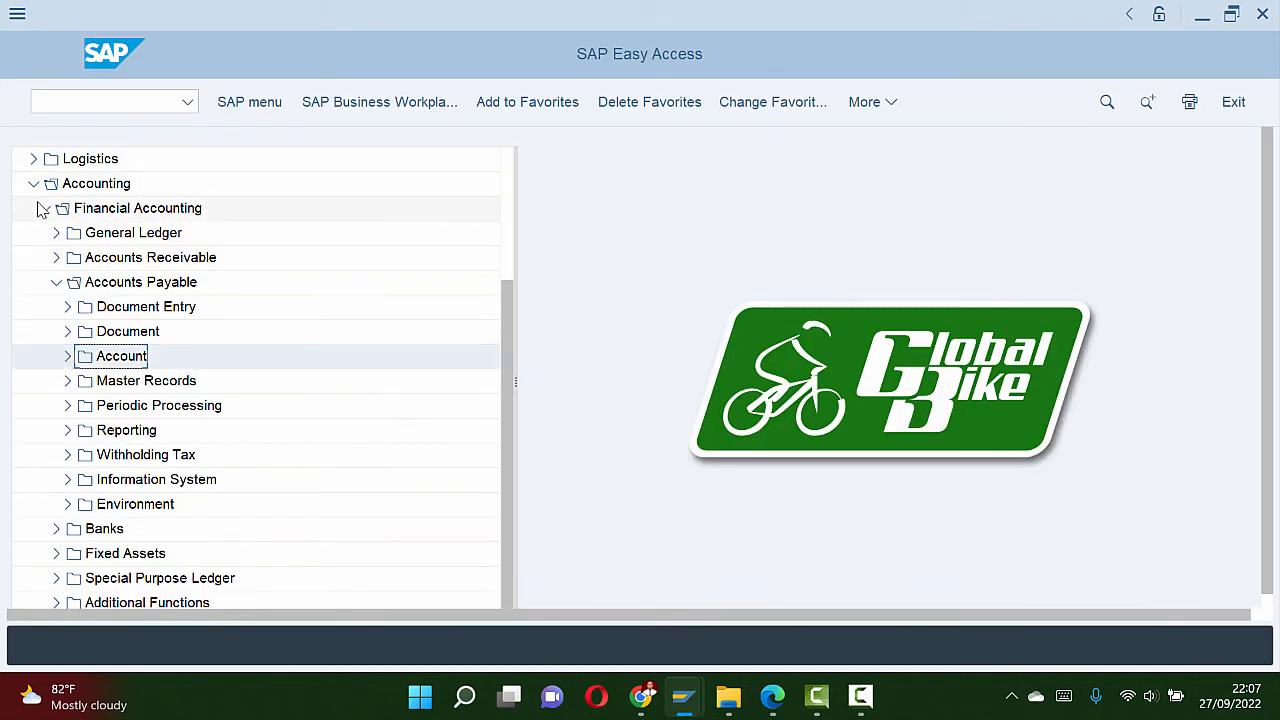
pyautogui.click(44, 208)
pyautogui.click(45, 210)
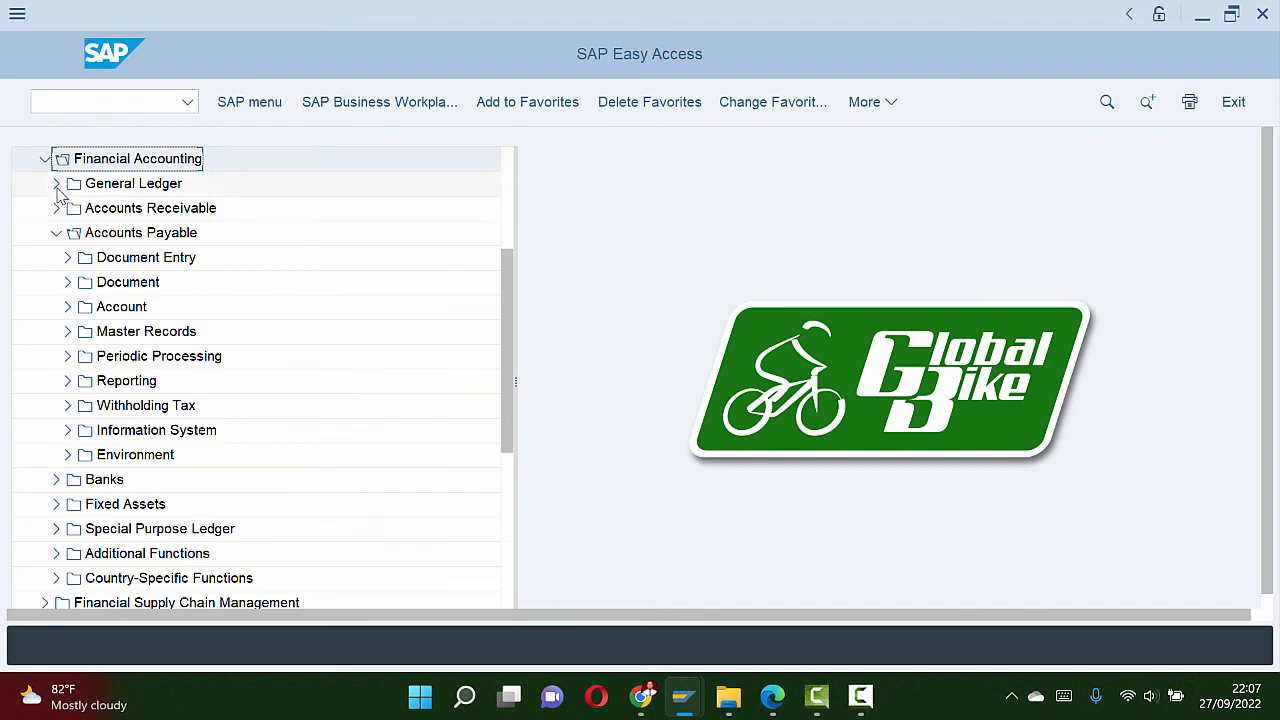
pyautogui.click(57, 185)
pyautogui.hotkey('alt', 'Tab')
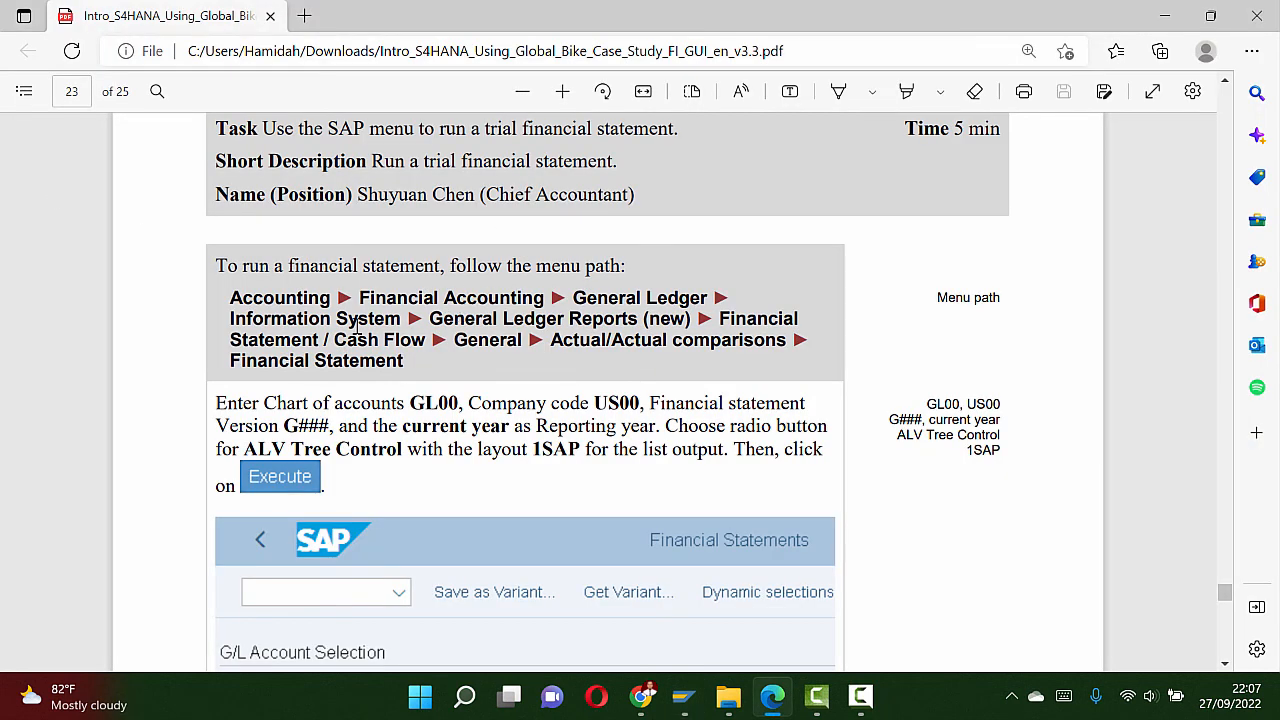
pyautogui.hotkey('alt', 'Tab')
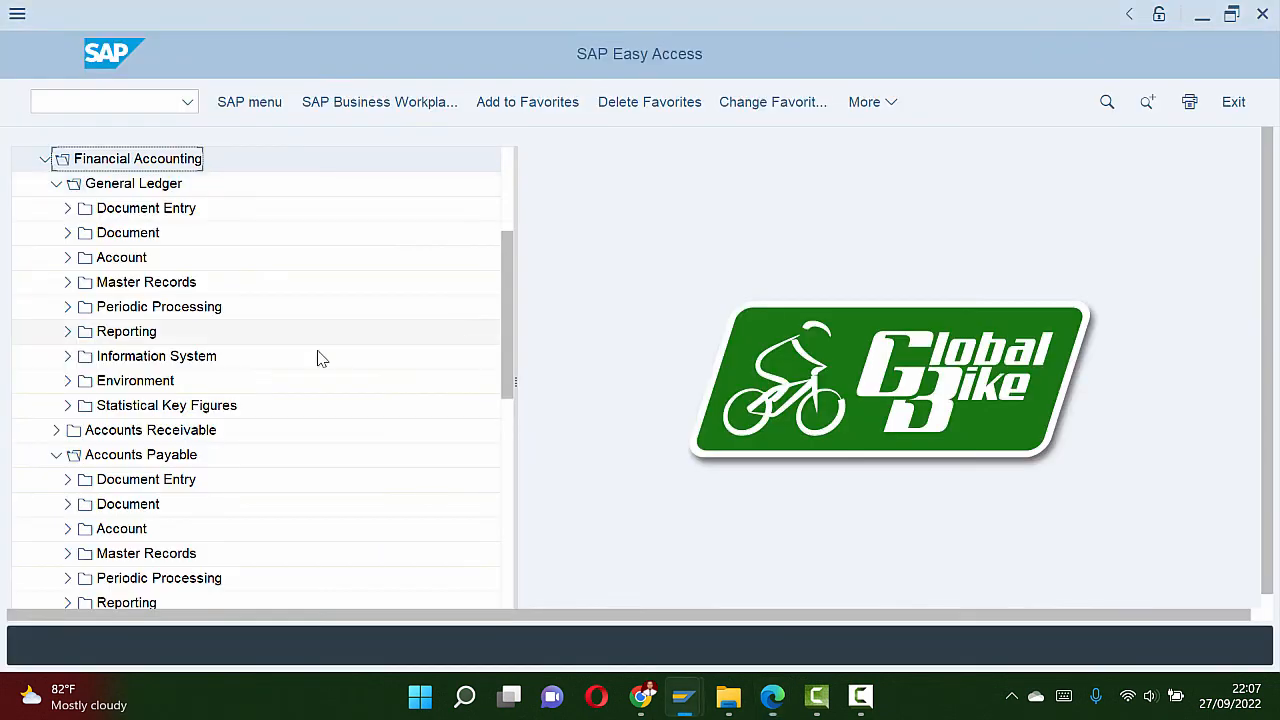
pyautogui.click(69, 357)
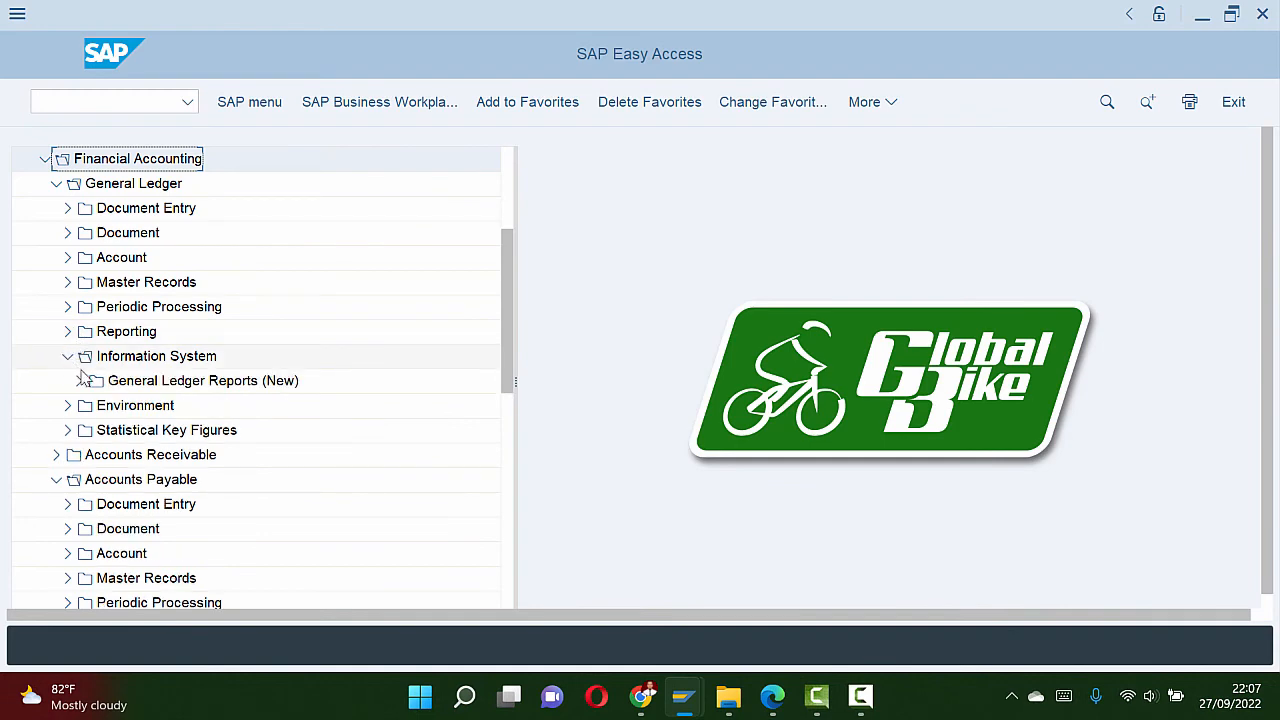
pyautogui.click(79, 381)
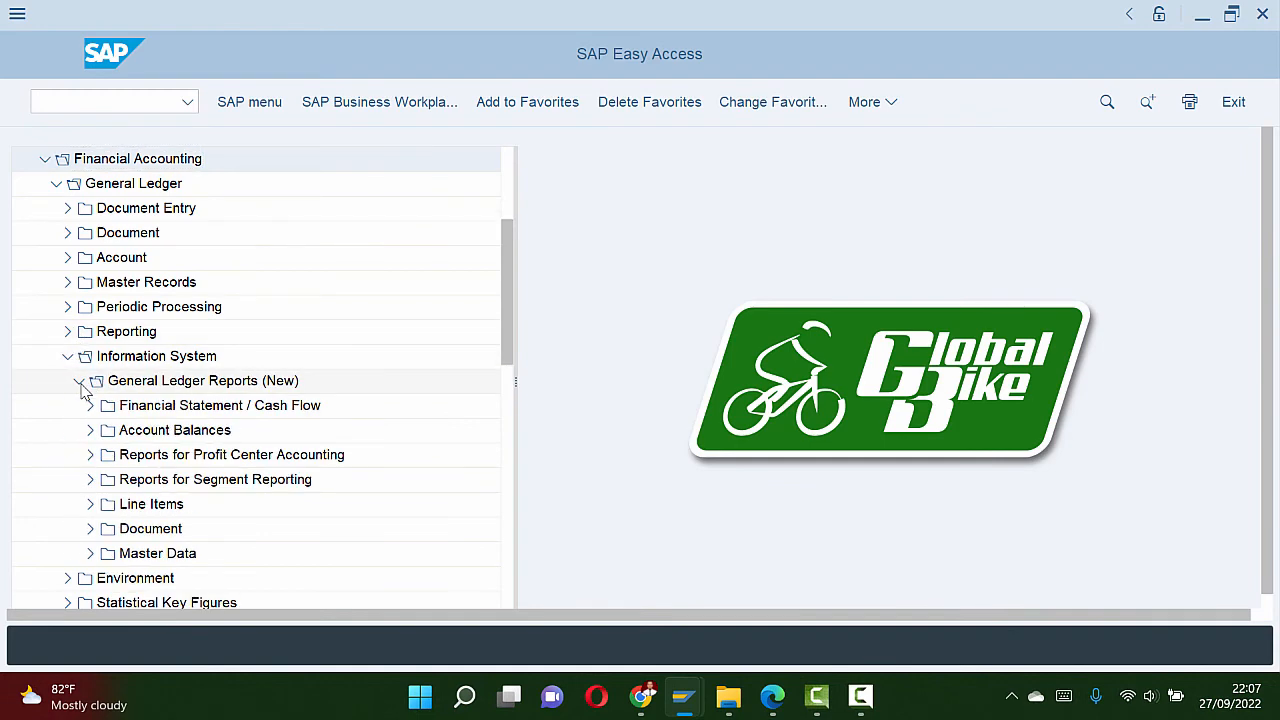
# Step: Following the PDF's menu path, expand Financial Statement / Cash Flow > General > Actual/Actual Comparisons and open Financial Statement in SAP
pyautogui.hotkey('alt', 'Tab')
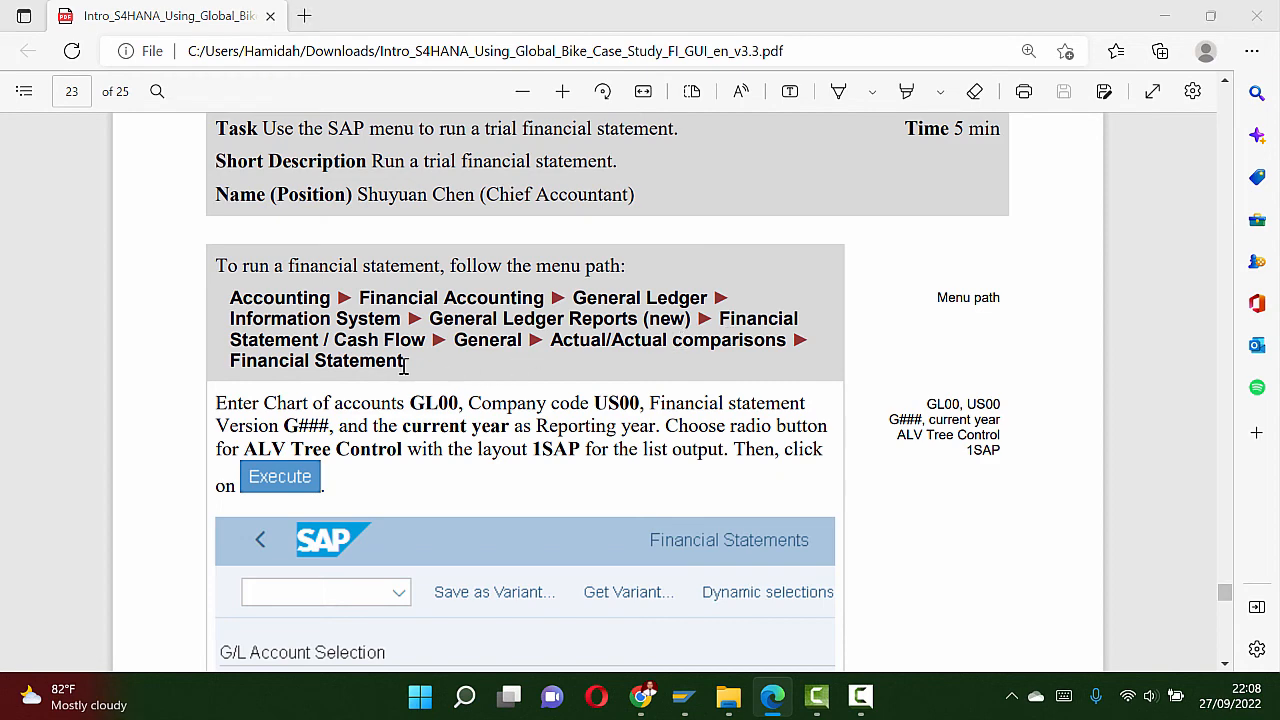
pyautogui.hotkey('alt', 'Tab')
pyautogui.click(90, 406)
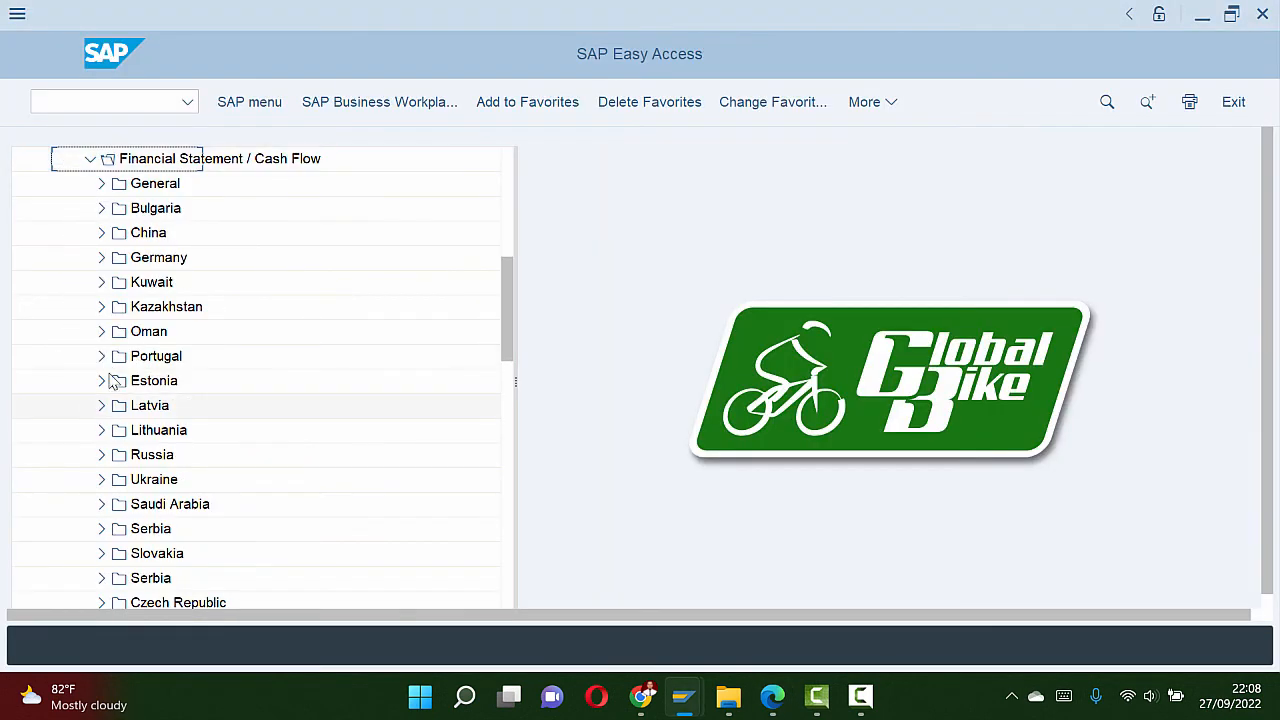
pyautogui.hotkey('alt', 'Tab')
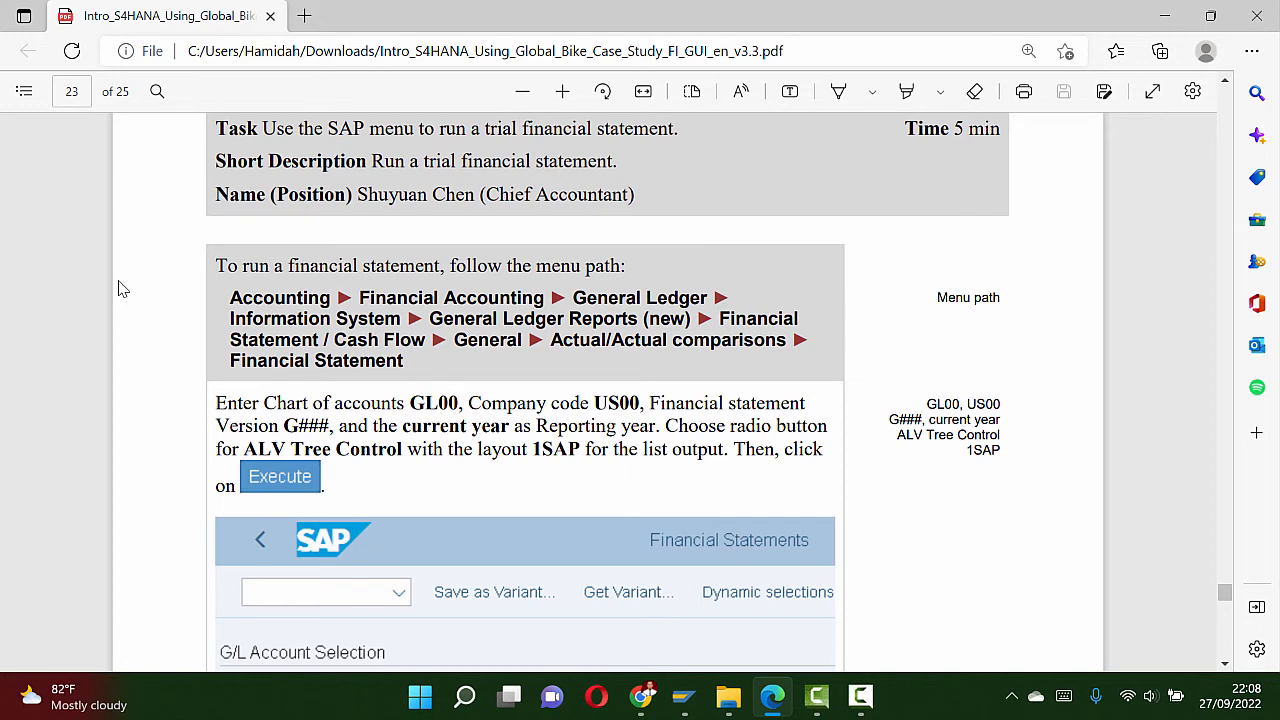
pyautogui.hotkey('alt', 'Tab')
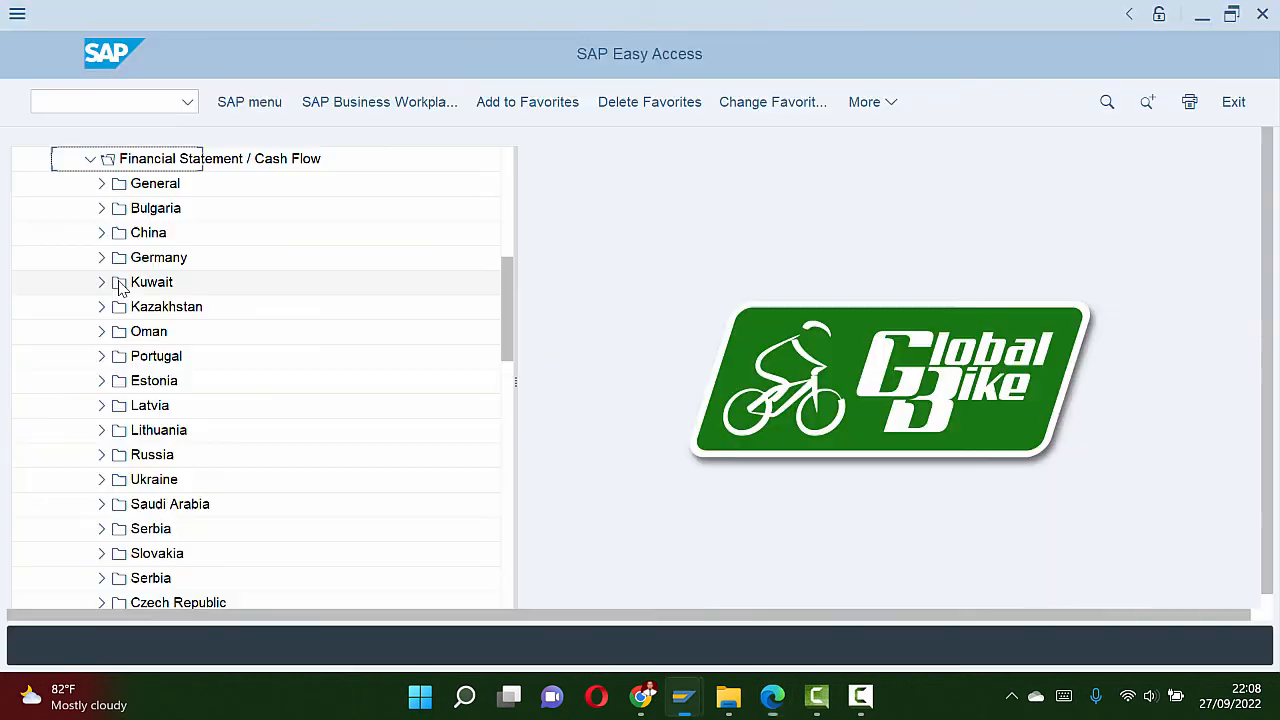
pyautogui.click(103, 185)
pyautogui.hotkey('alt', 'Tab')
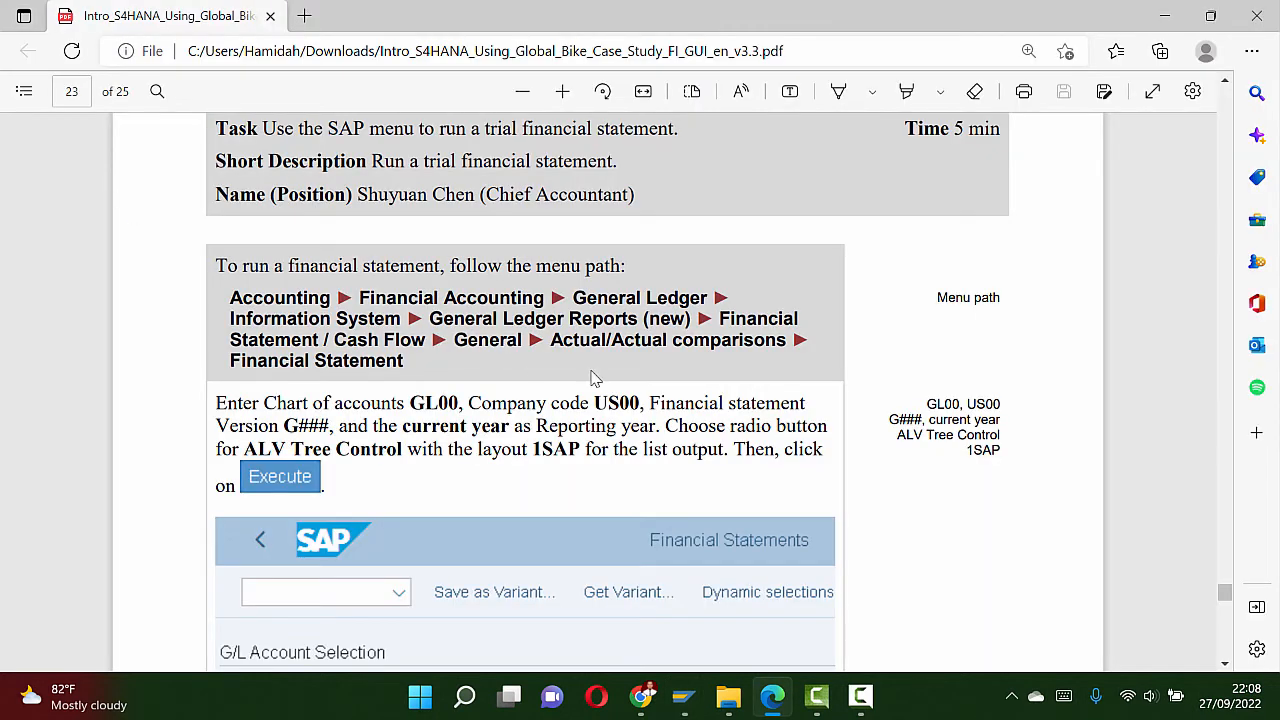
pyautogui.hotkey('alt', 'Tab')
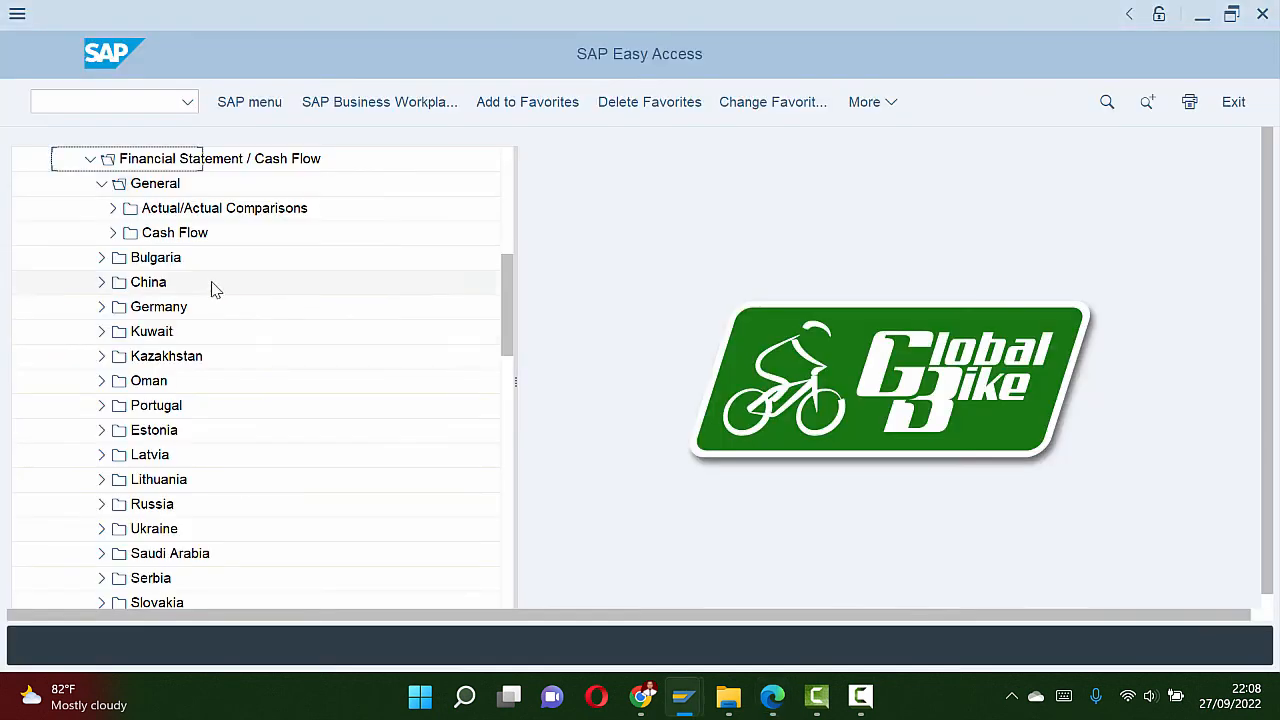
pyautogui.click(114, 209)
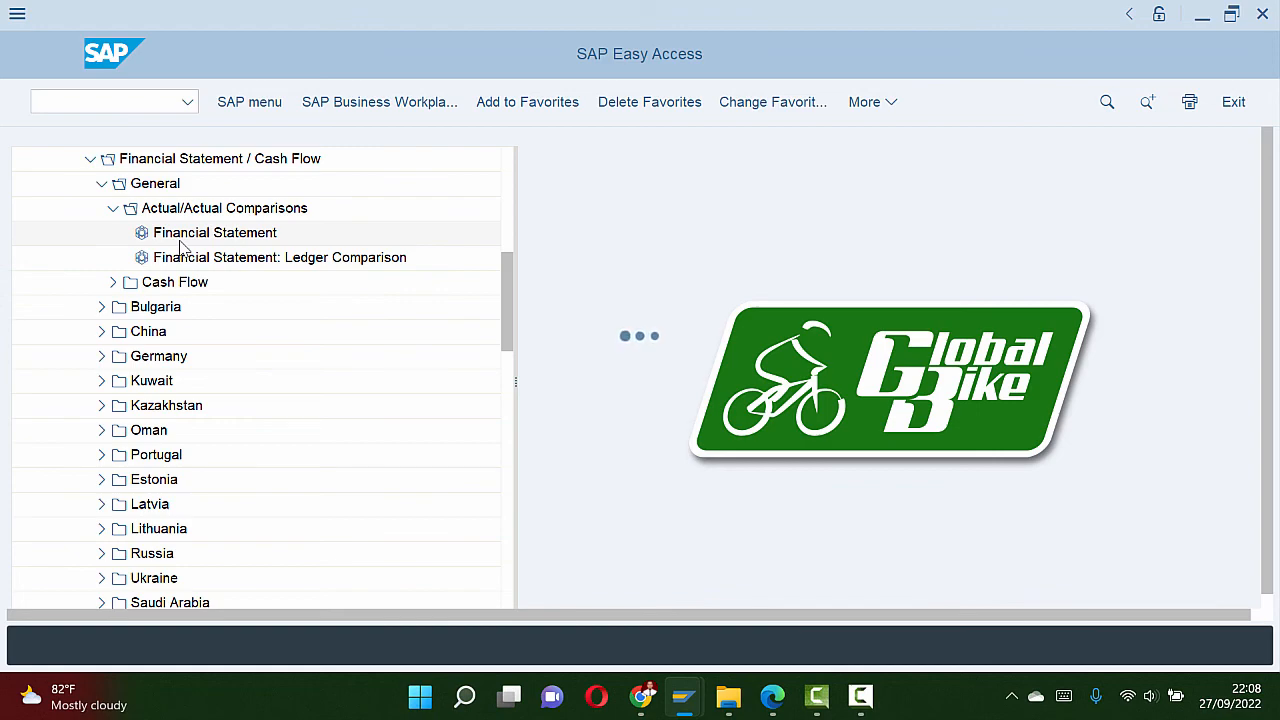
# Step: Check the Step 13 selection values and sample screen in the PDF, and return to the Financial Statements selection in SAP
pyautogui.hotkey('alt', 'Tab')
pyautogui.scroll(-3, 338, 362)
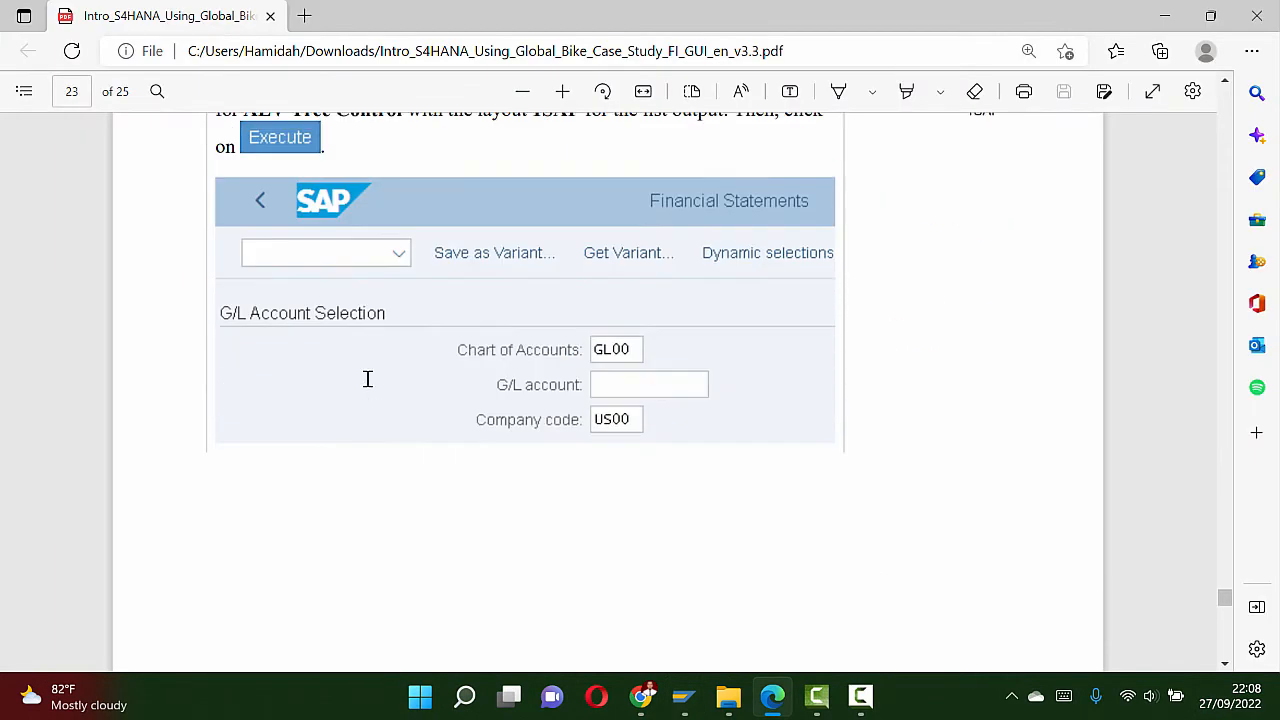
pyautogui.scroll(2, 460, 383)
pyautogui.hotkey('alt', 'Tab')
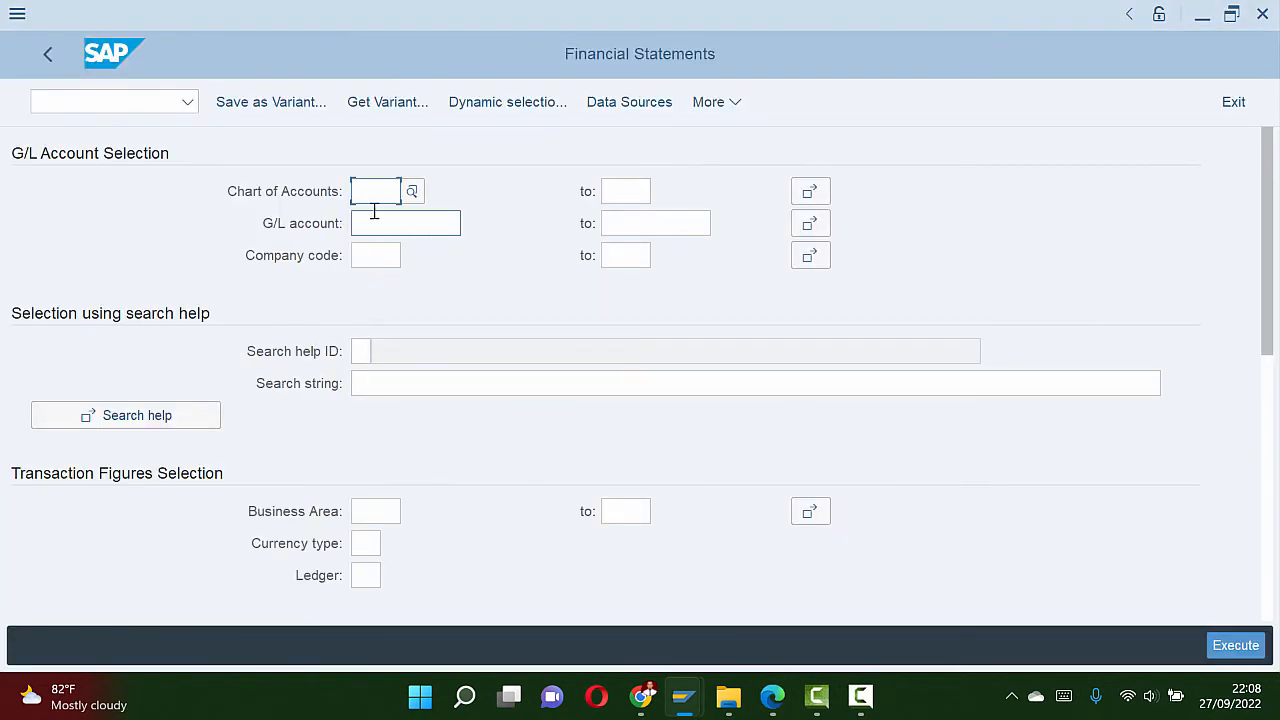
# Step: Enter GL00 as the chart of accounts and US00 as the company code, checking the PDF between entries
pyautogui.write('GL00')
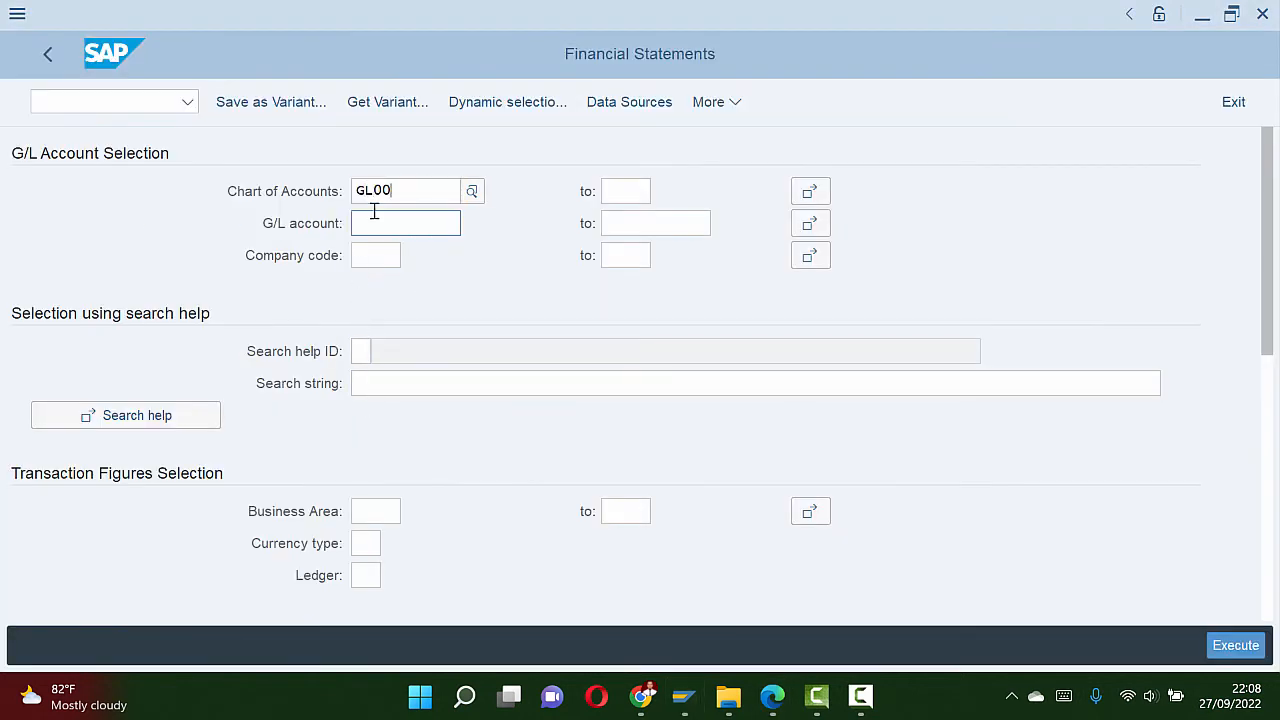
pyautogui.hotkey('alt', 'Tab')
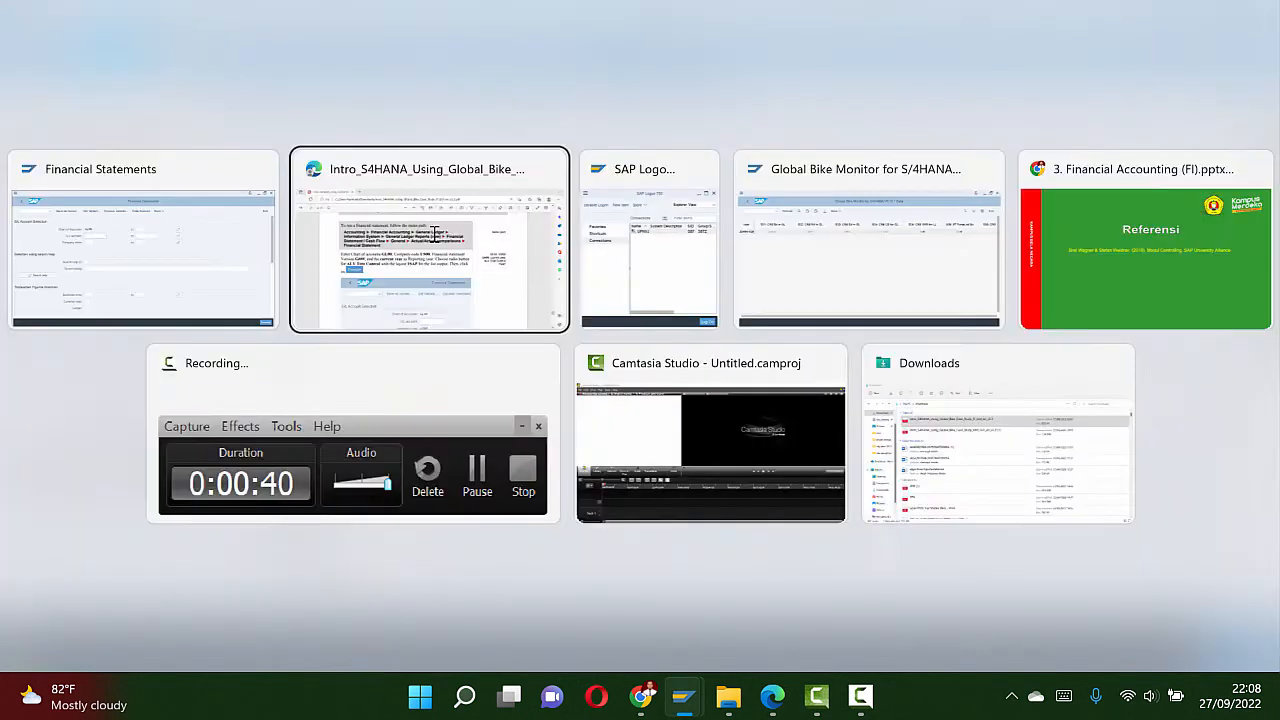
pyautogui.hotkey('alt', 'Tab')
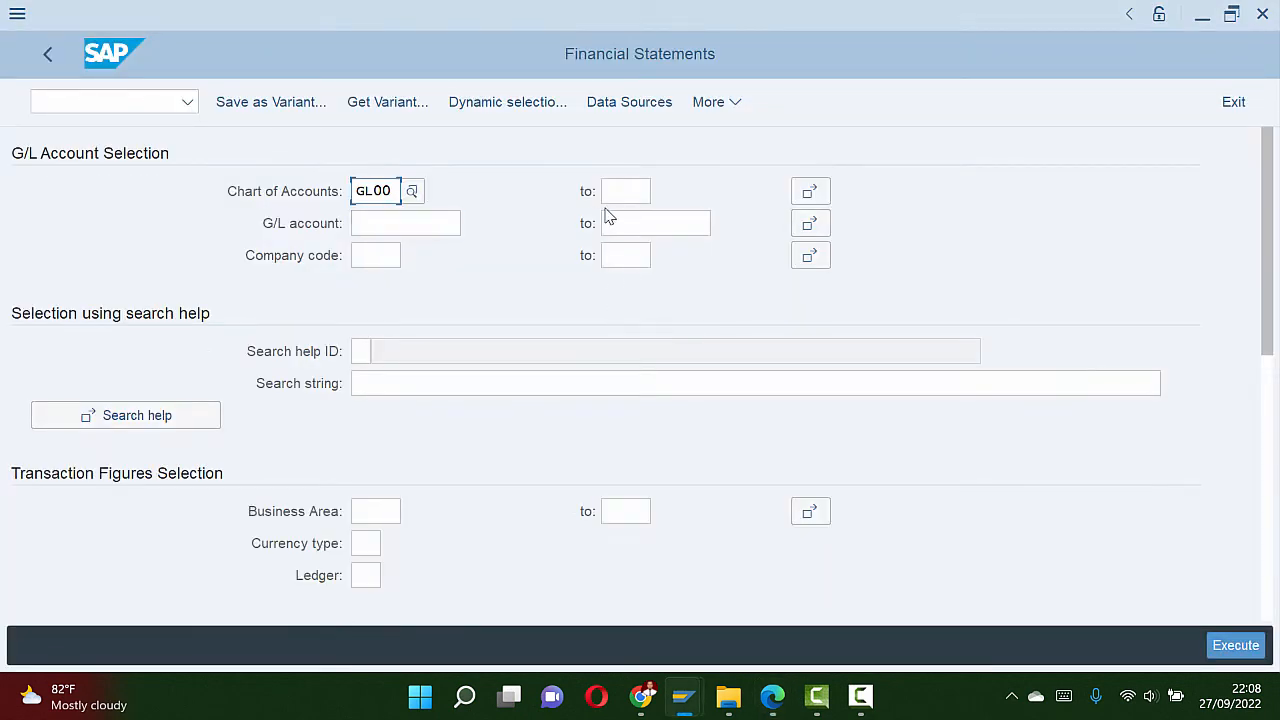
pyautogui.click(382, 258)
pyautogui.write('US00')
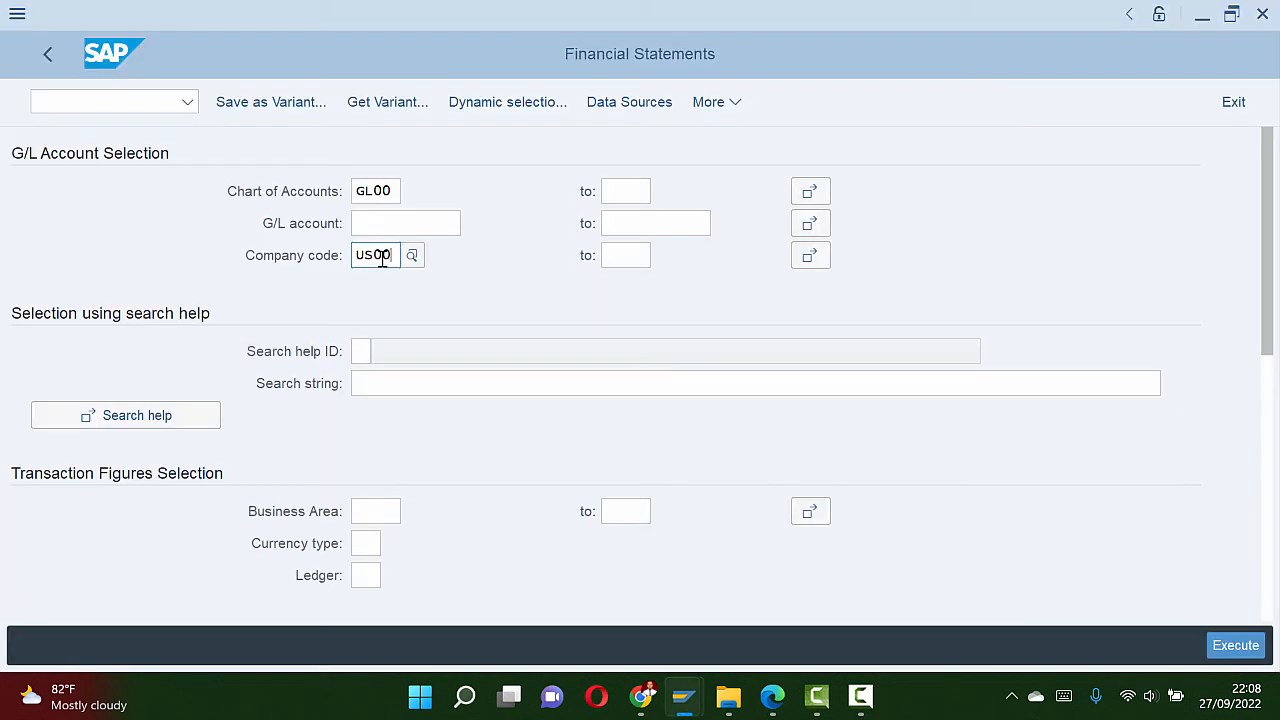
# Step: Check the remaining Step 13 selection values in the PDF and choose ALV Tree Control for the list output in SAP
pyautogui.hotkey('alt', 'Tab')
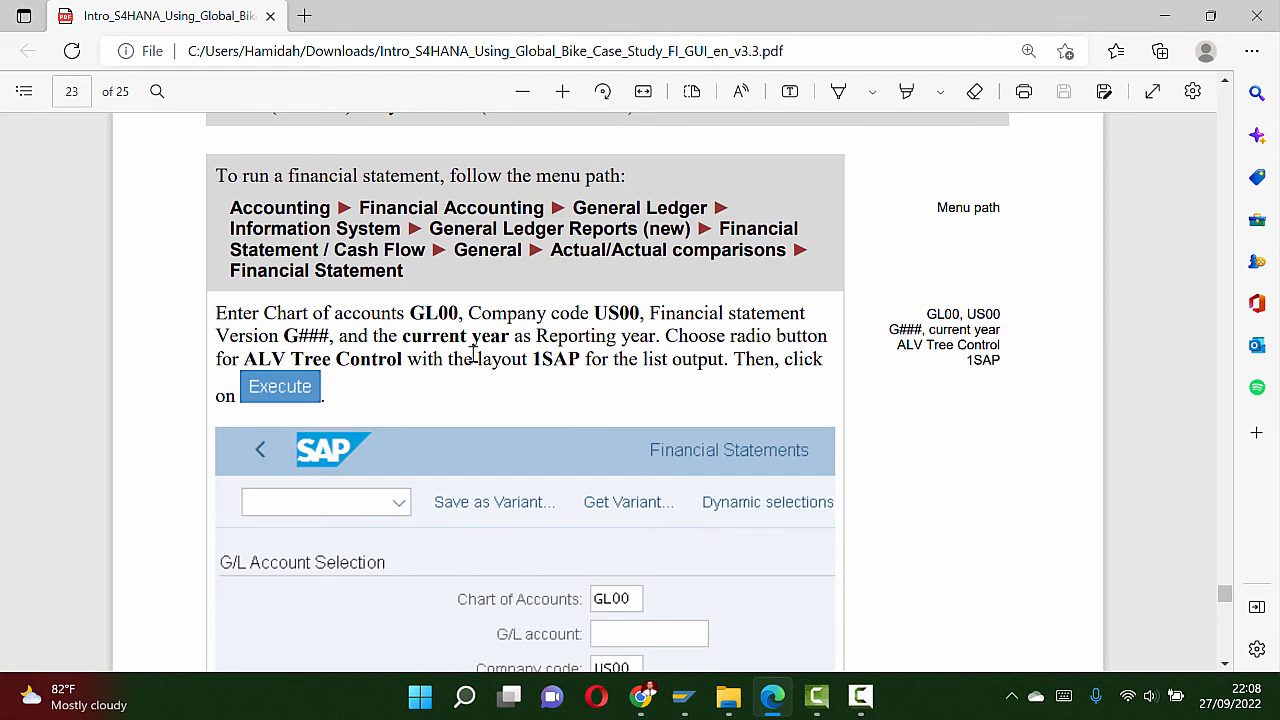
pyautogui.hotkey('alt', 'Tab')
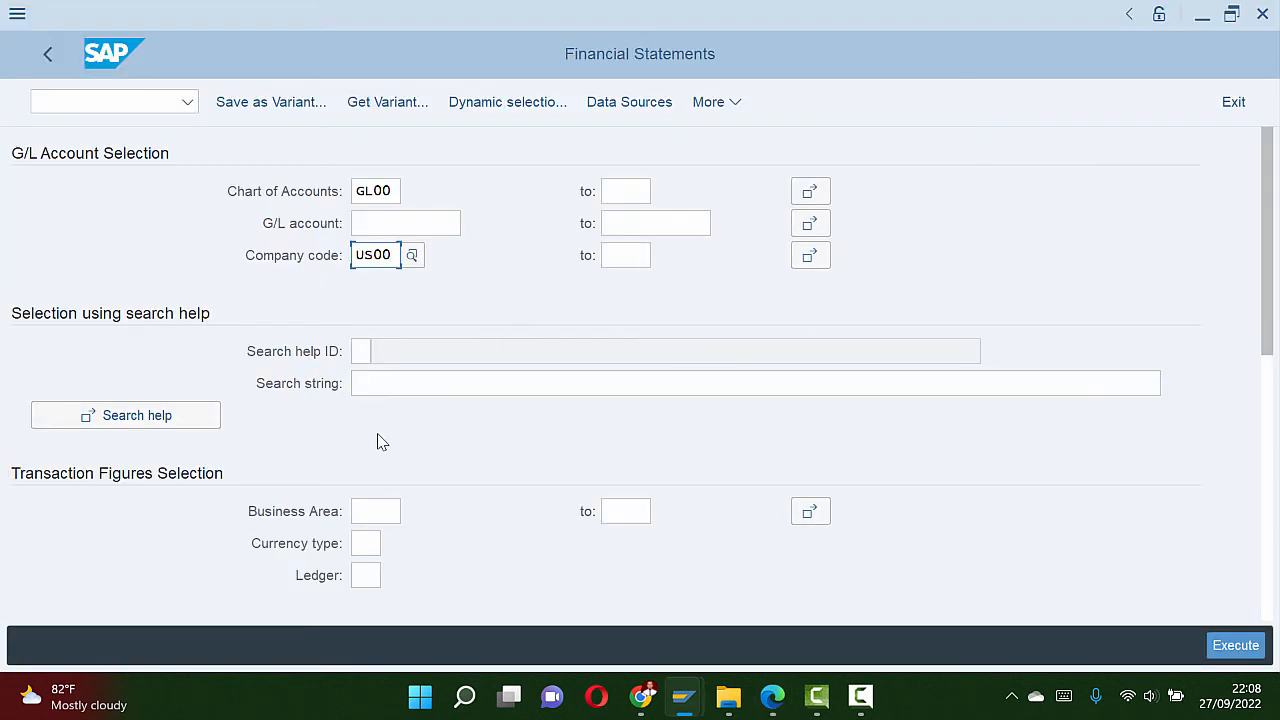
pyautogui.hotkey('alt', 'Tab')
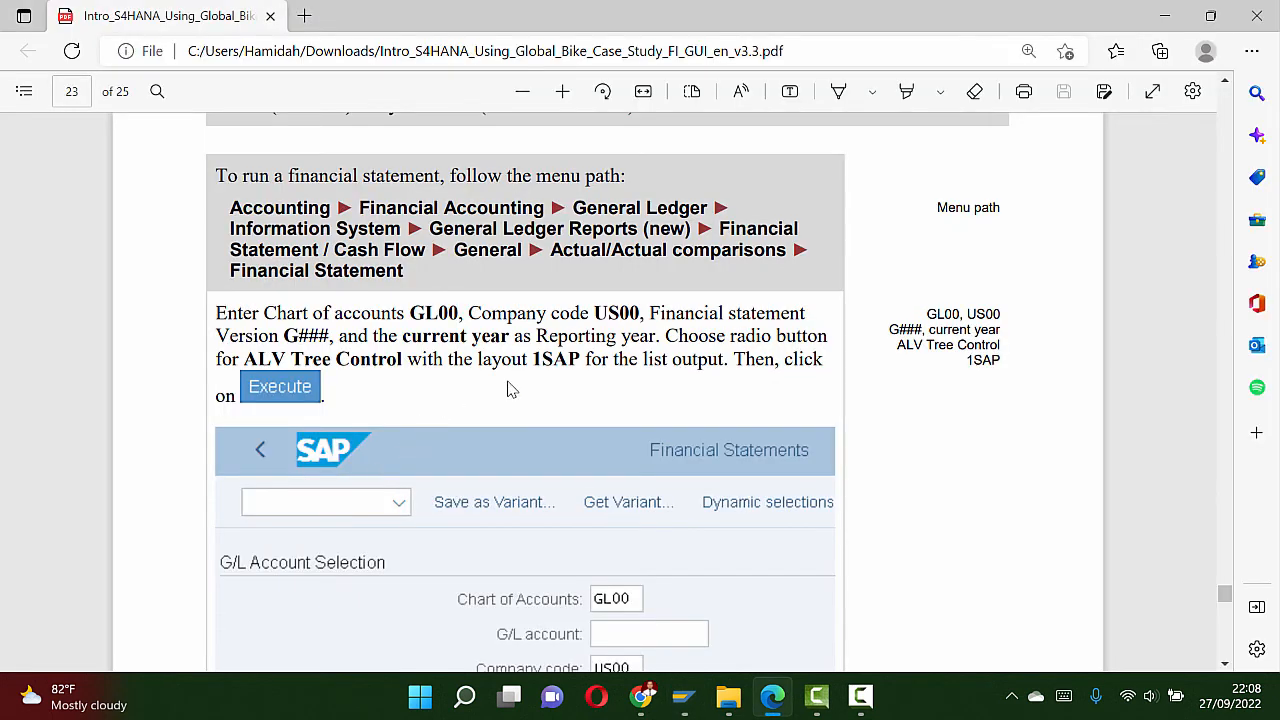
pyautogui.hotkey('alt', 'Tab')
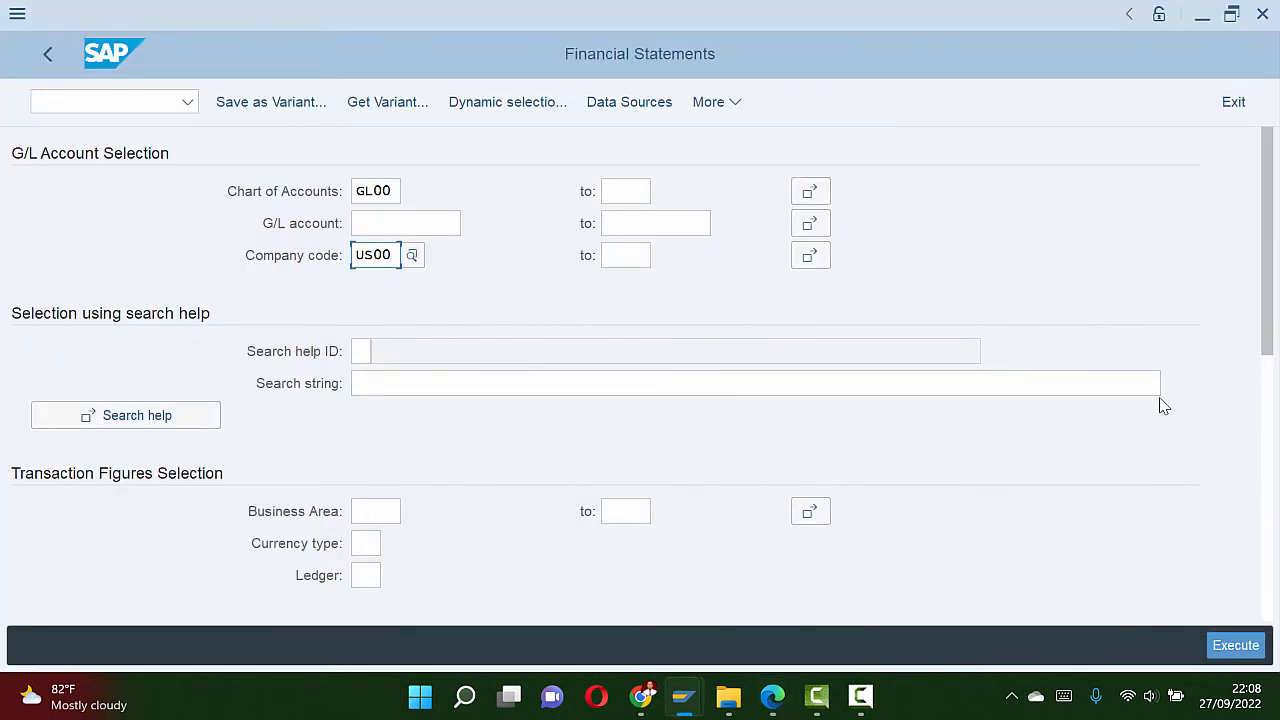
pyautogui.moveTo(1271, 289); pyautogui.dragTo(1257, 410)
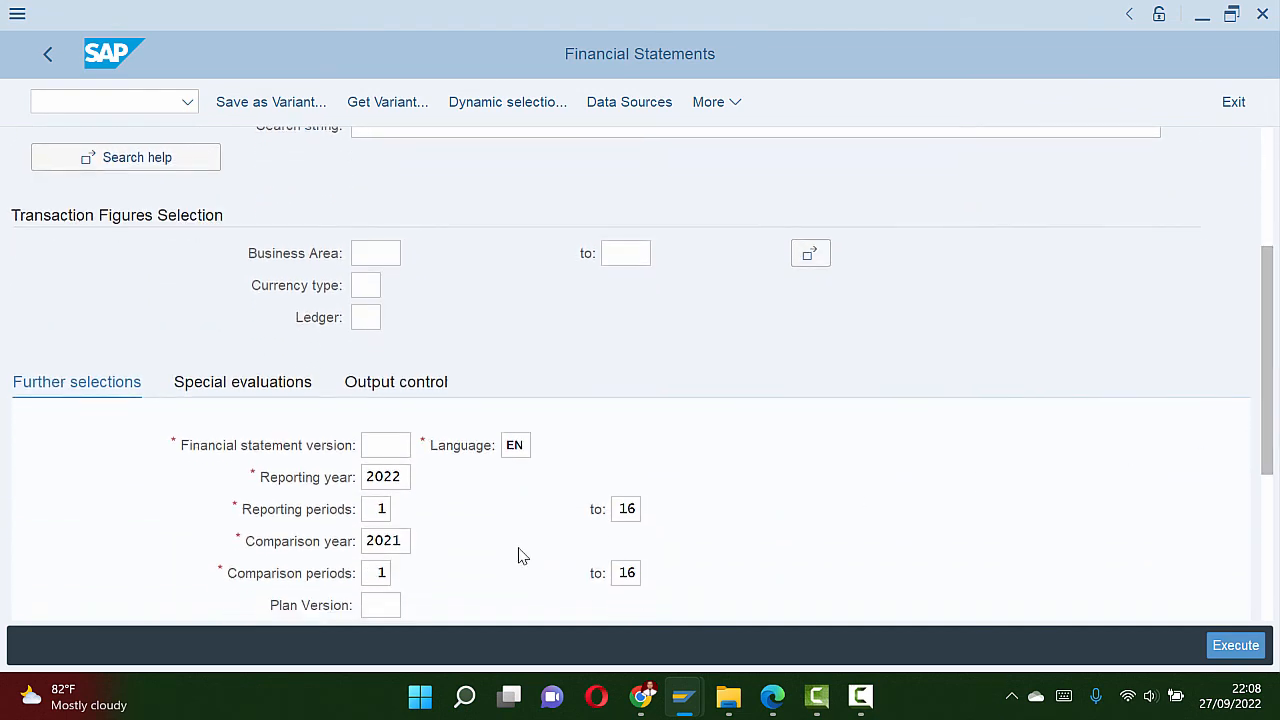
pyautogui.hotkey('alt', 'Tab')
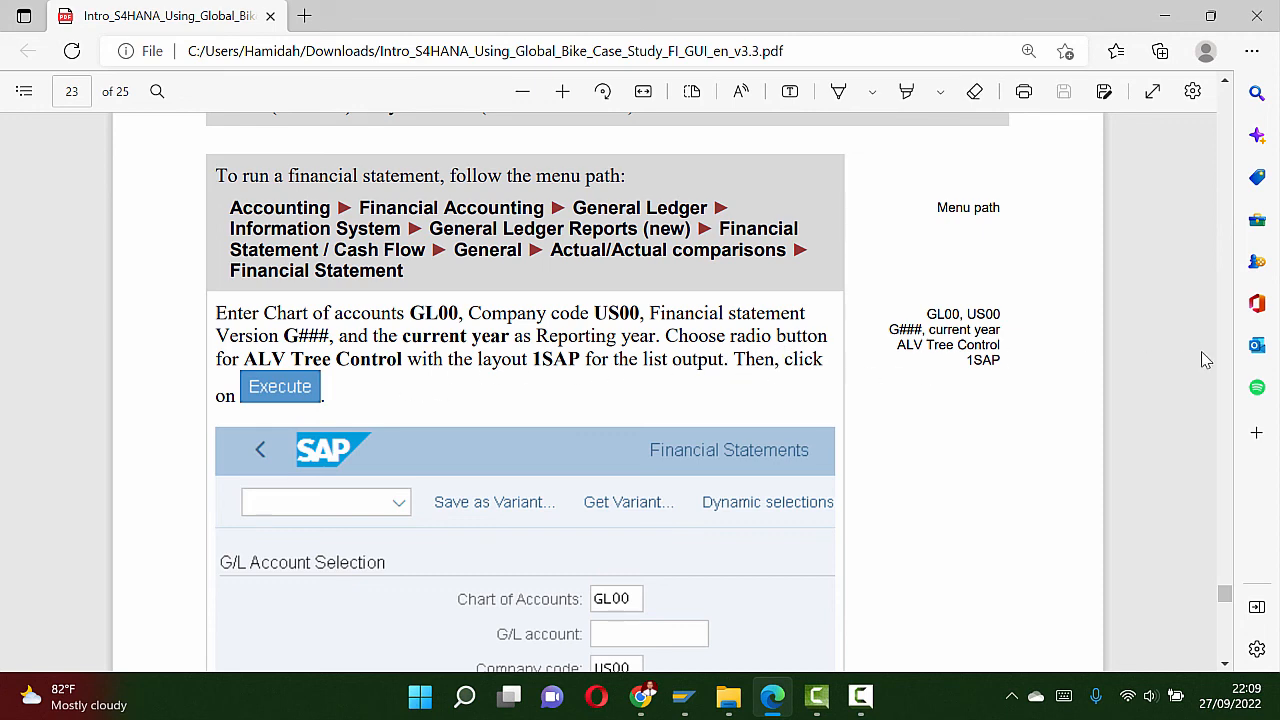
pyautogui.hotkey('alt', 'Tab')
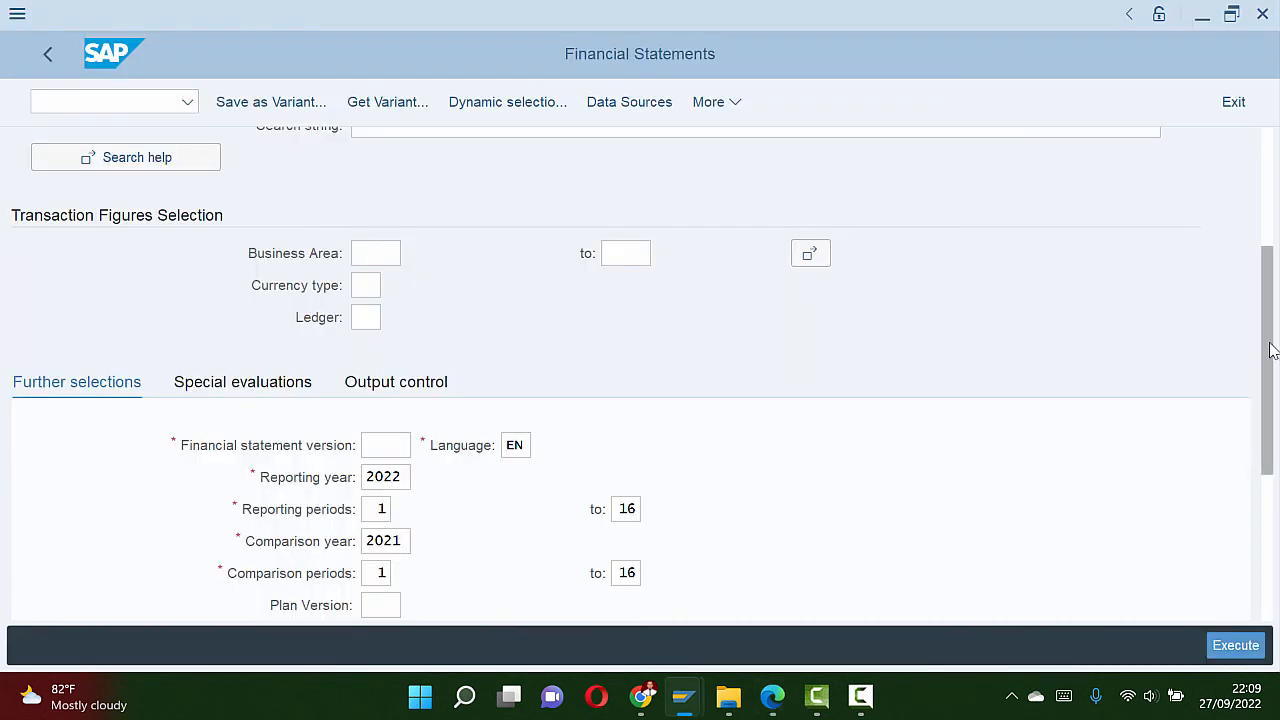
pyautogui.moveTo(1272, 350); pyautogui.dragTo(1268, 488)
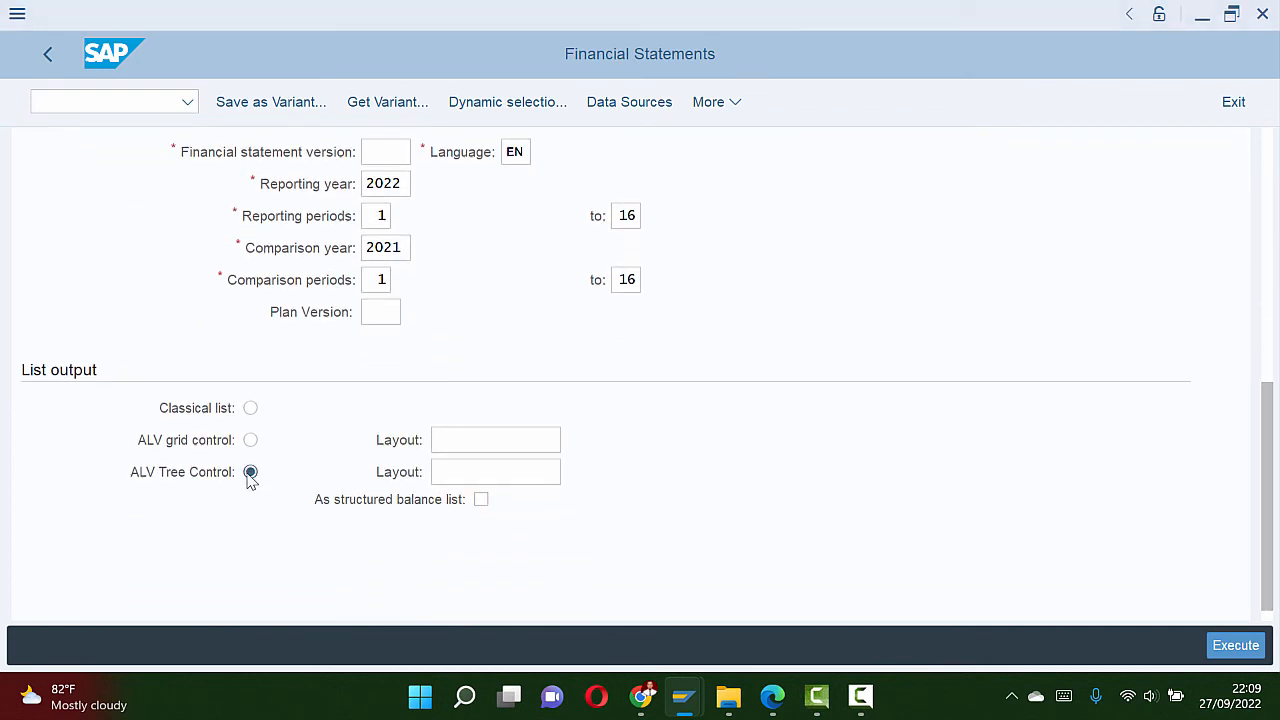
# Step: Confirm the layout name in the PDF and set the ALV Tree Control layout to 1SAP
pyautogui.hotkey('alt', 'Tab')
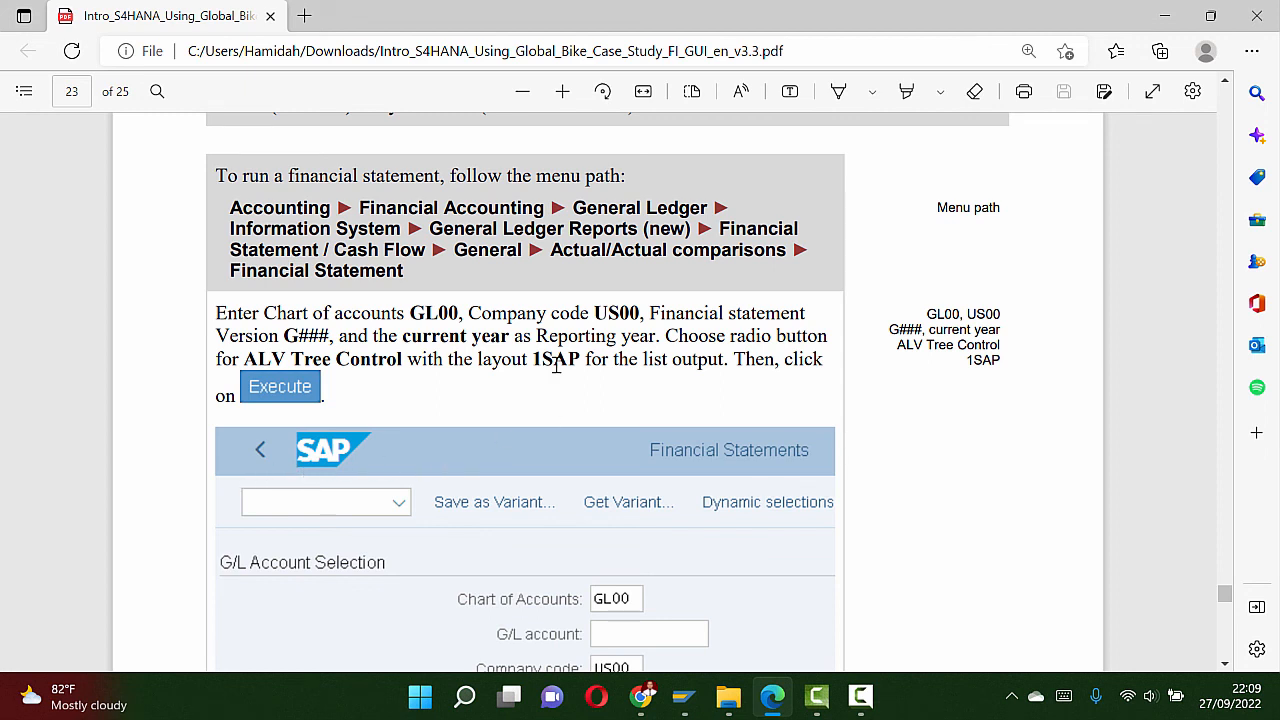
pyautogui.hotkey('alt', 'Tab')
pyautogui.click(496, 476)
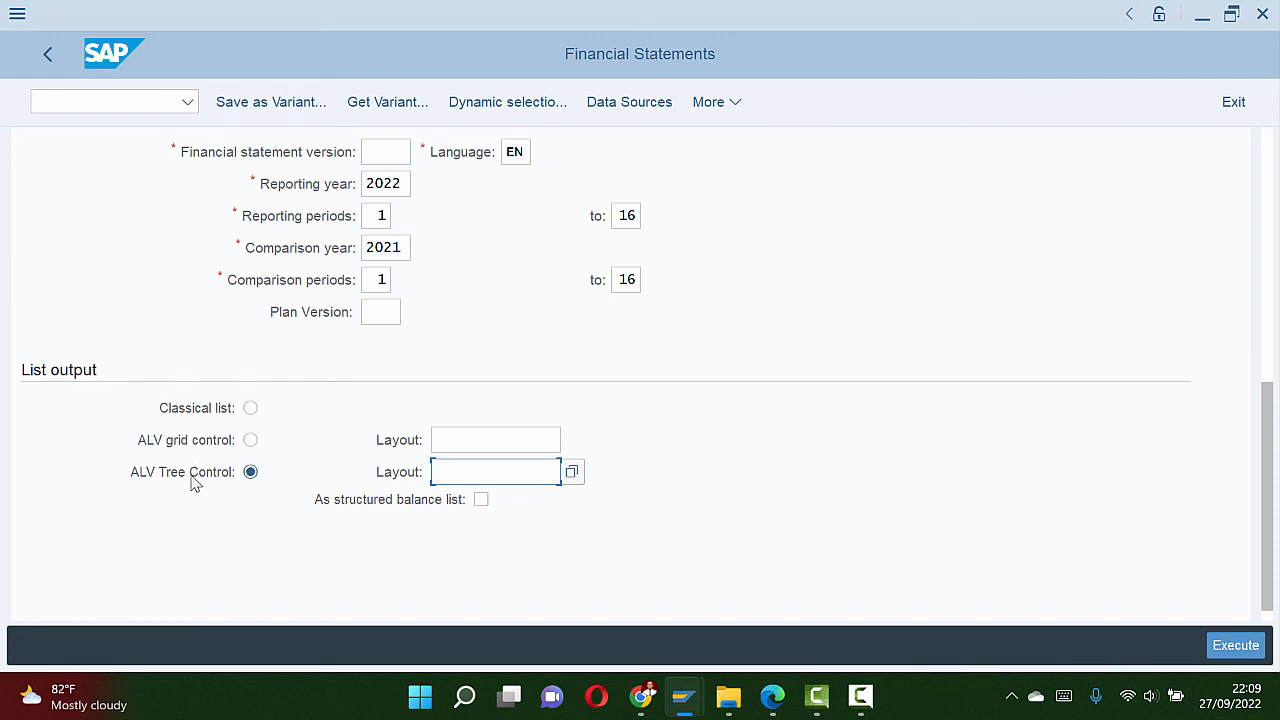
pyautogui.click(578, 474)
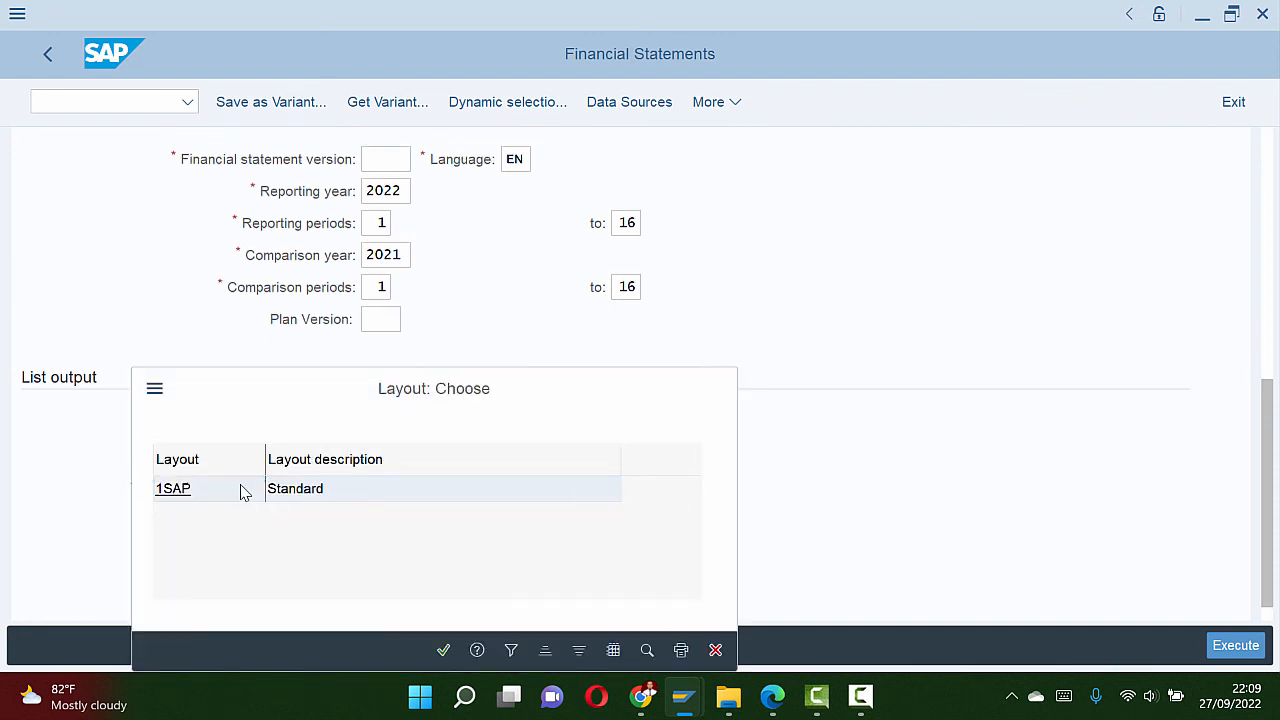
pyautogui.doubleClick(240, 491)
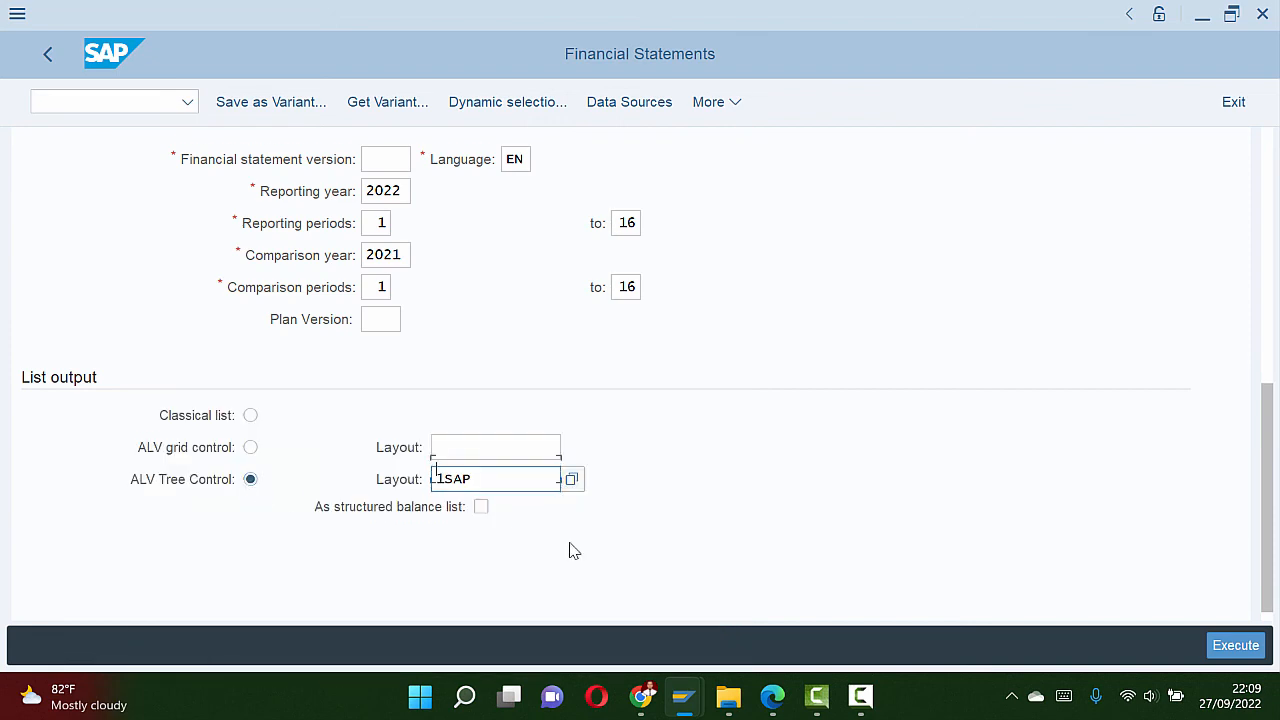
# Step: Consult the PDF's execution instruction and try to execute the financial statement in SAP
pyautogui.hotkey('alt', 'Tab')
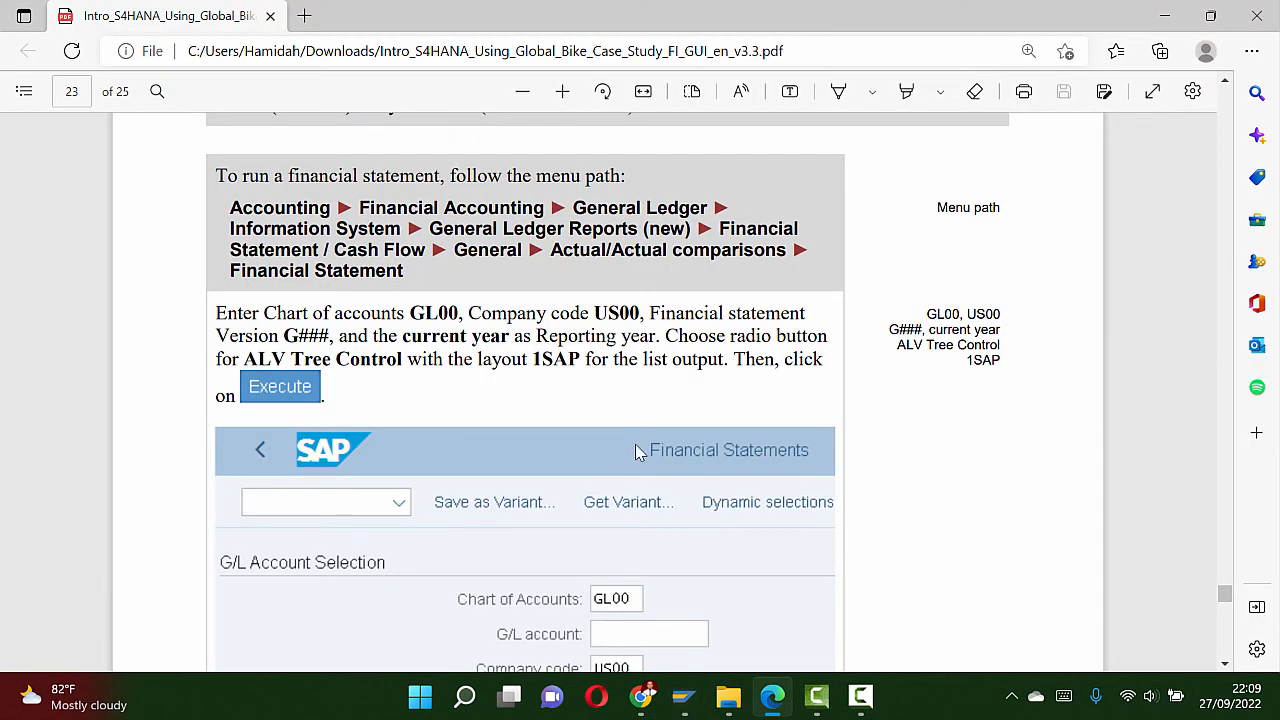
pyautogui.scroll(-3, 638, 450)
pyautogui.hotkey('alt', 'Tab')
pyautogui.click(1236, 645)
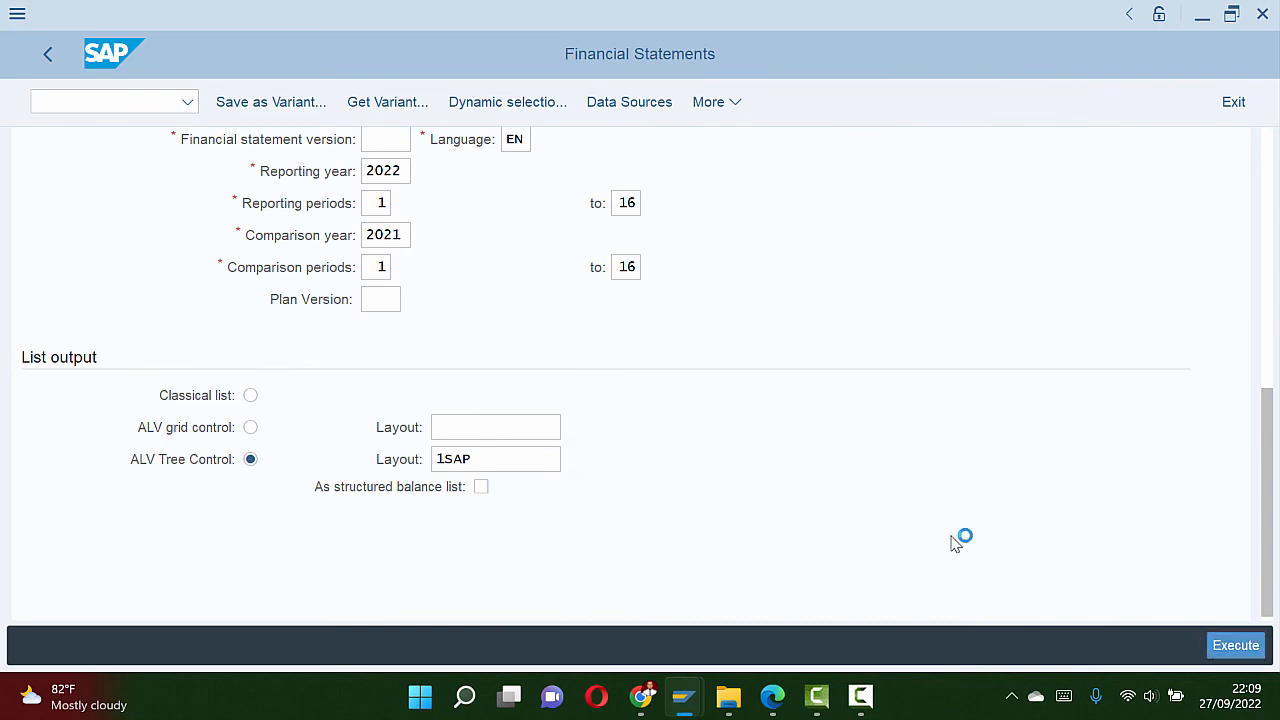
# Step: Review the sample further selections and example financial statement on page 24 of the PDF, and return to SAP
pyautogui.hotkey('alt', 'Tab')
pyautogui.scroll(-10, 608, 417)
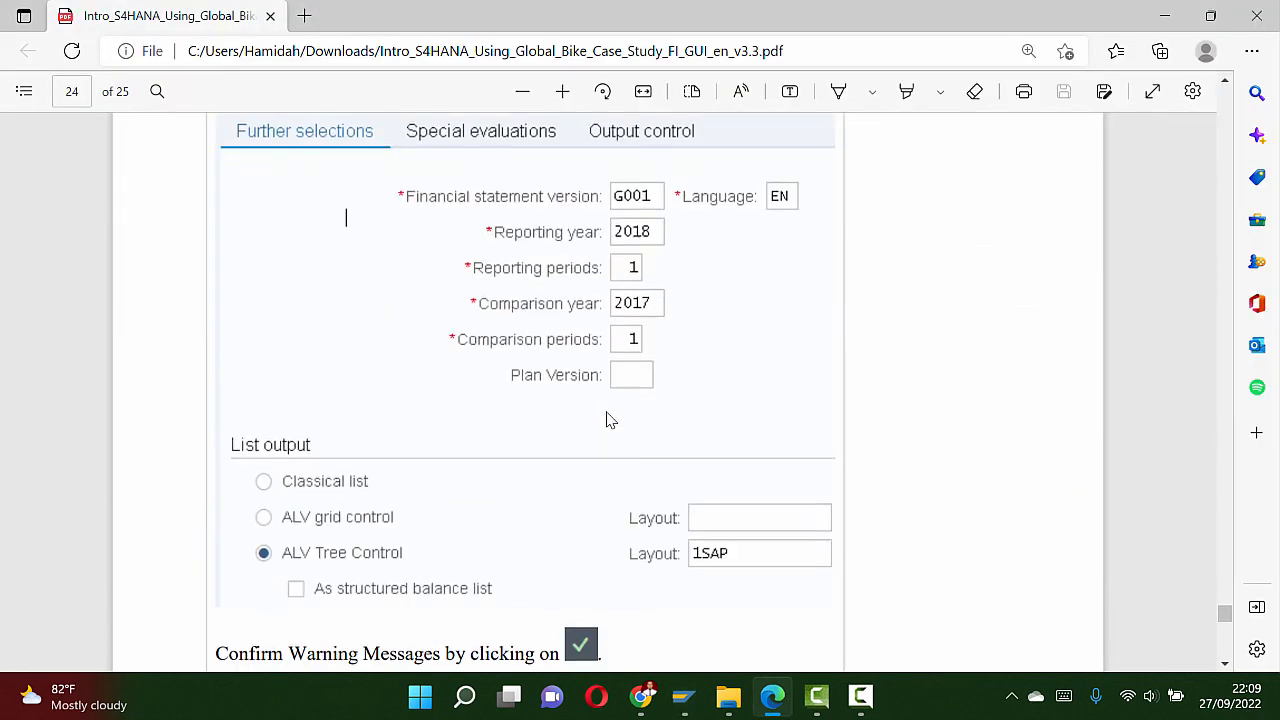
pyautogui.scroll(-5, 608, 418)
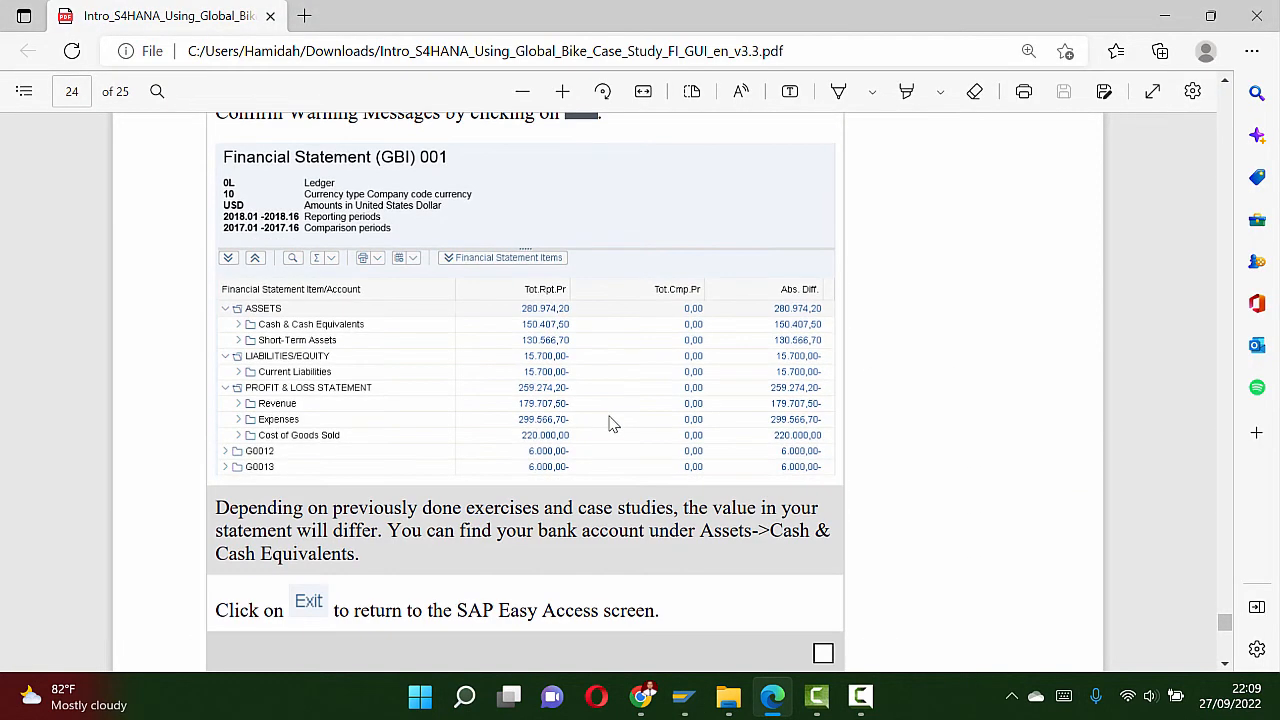
pyautogui.scroll(1, 580, 414)
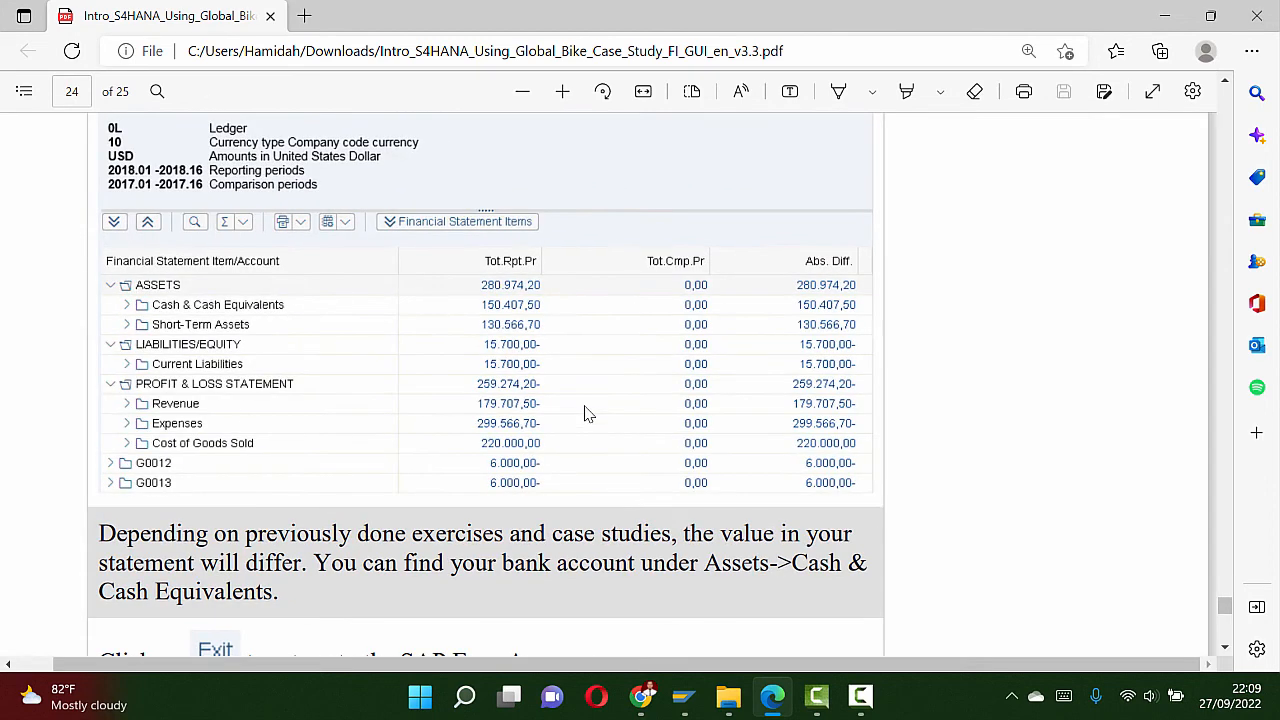
pyautogui.hotkey('alt', 'Tab')
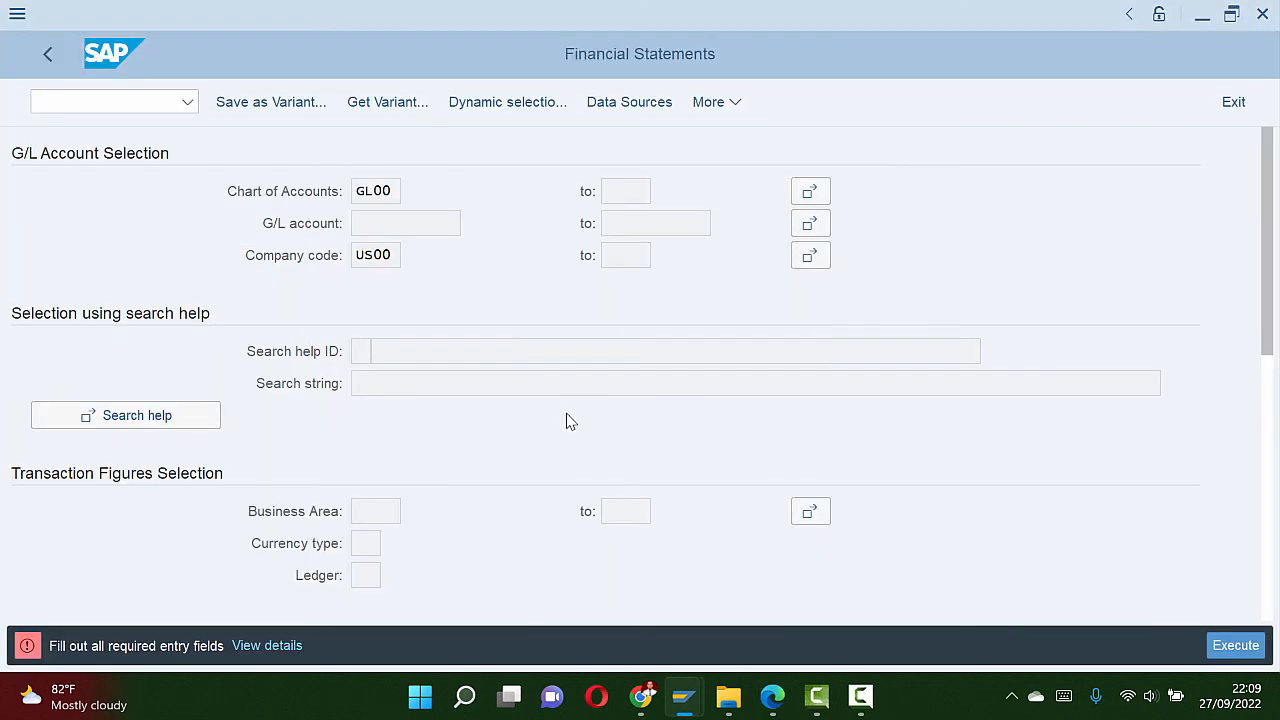
# Step: Locate the required financial statement version field and look up its expected value in the PDF's Step 13 instructions
pyautogui.moveTo(1273, 288); pyautogui.dragTo(1229, 481)
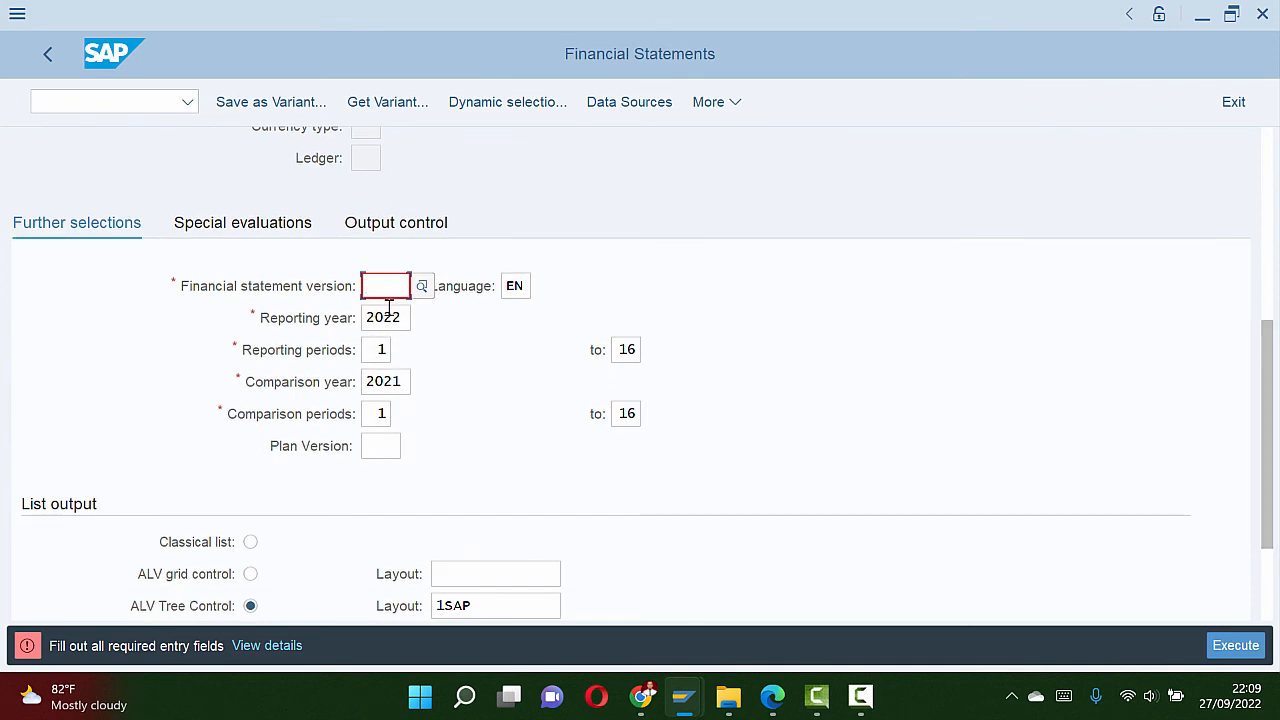
pyautogui.hotkey('alt', 'Tab')
pyautogui.scroll(5, 480, 393)
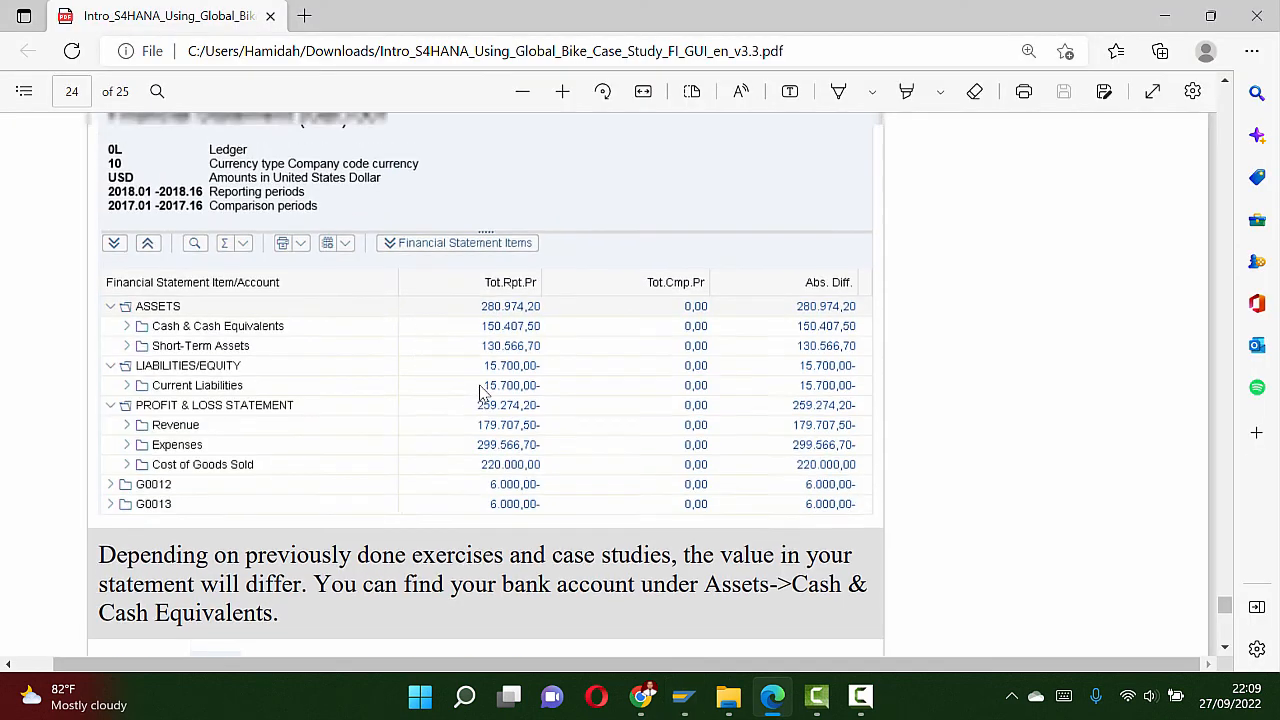
pyautogui.scroll(10, 480, 393)
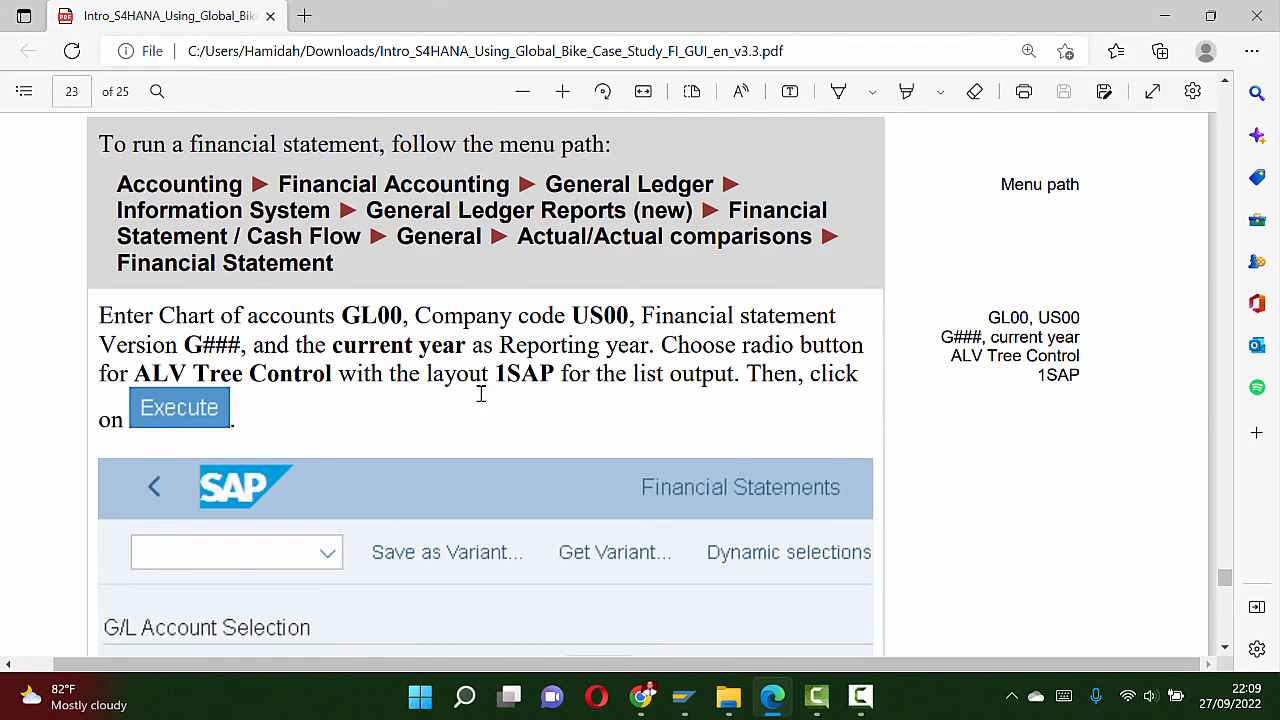
pyautogui.hotkey('alt', 'Tab')
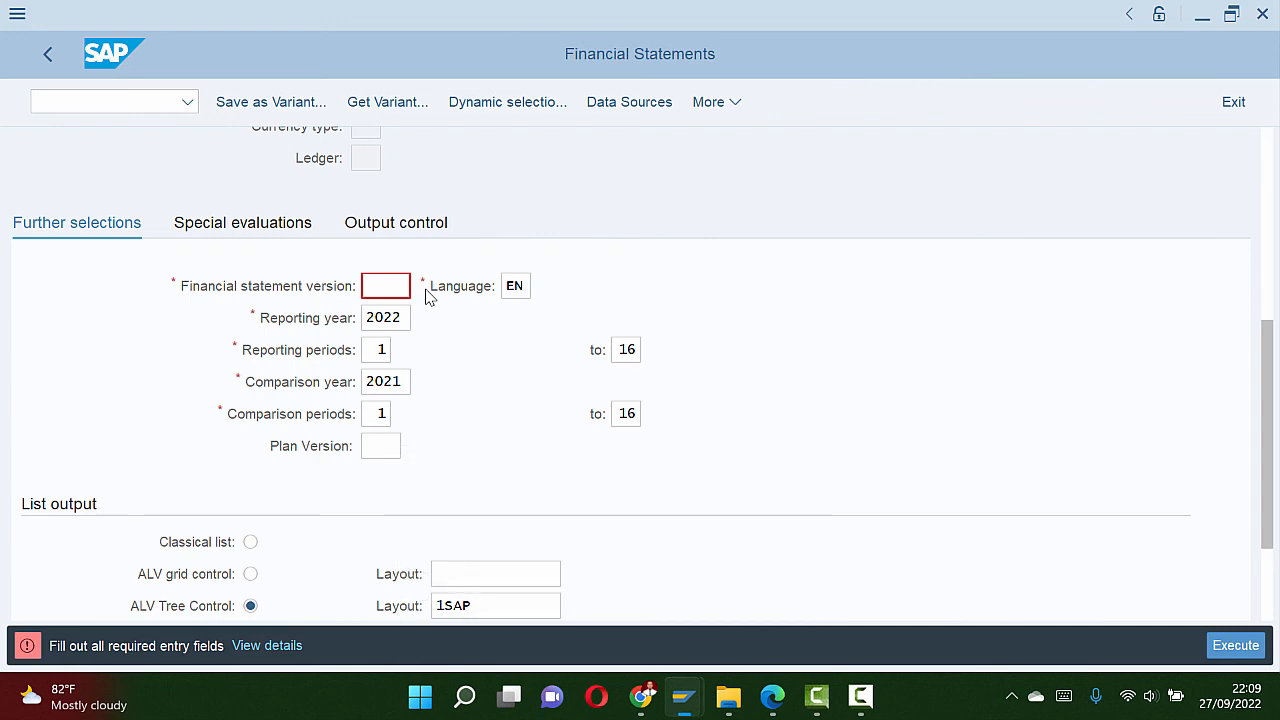
# Step: Try running the financial statement with version BAUS, dismiss the message list, and leave the report for the selection screen
pyautogui.click(426, 290)
pyautogui.hotkey('alt', 'Tab')
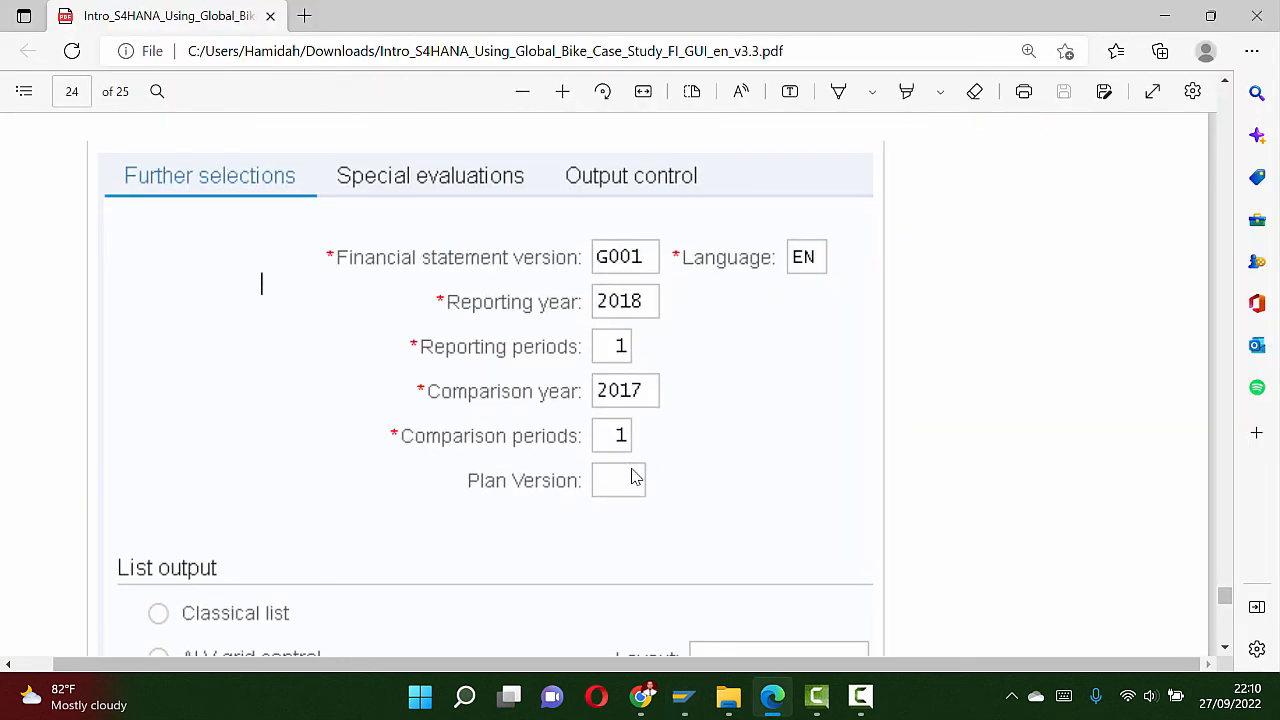
pyautogui.hotkey('alt', 'Tab')
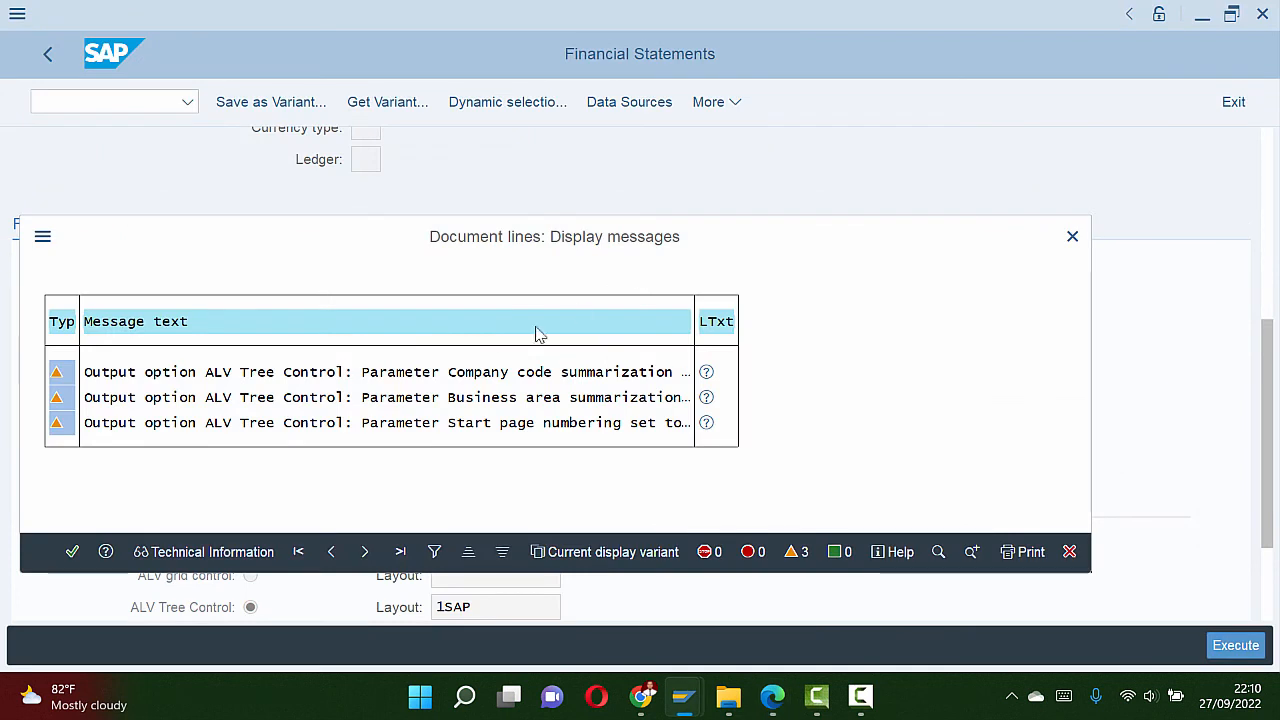
pyautogui.click(1069, 552)
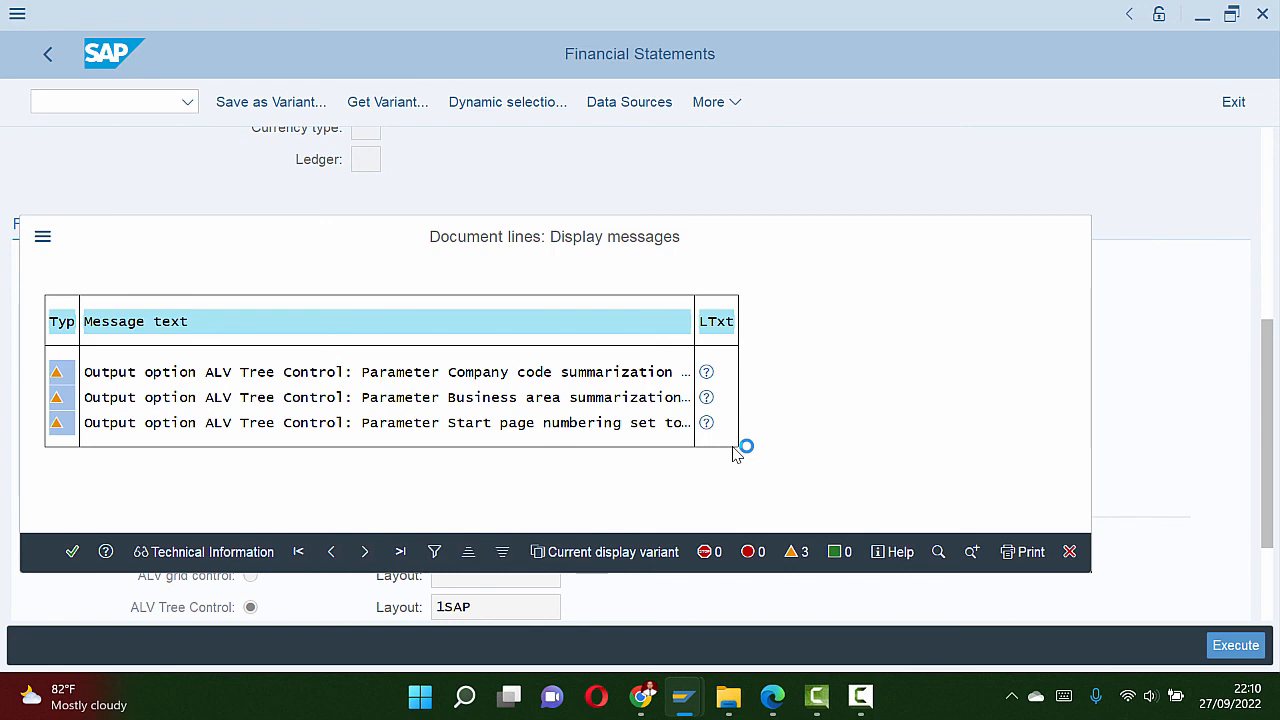
pyautogui.hotkey('alt', 'Tab')
pyautogui.hotkey('alt', 'Tab')
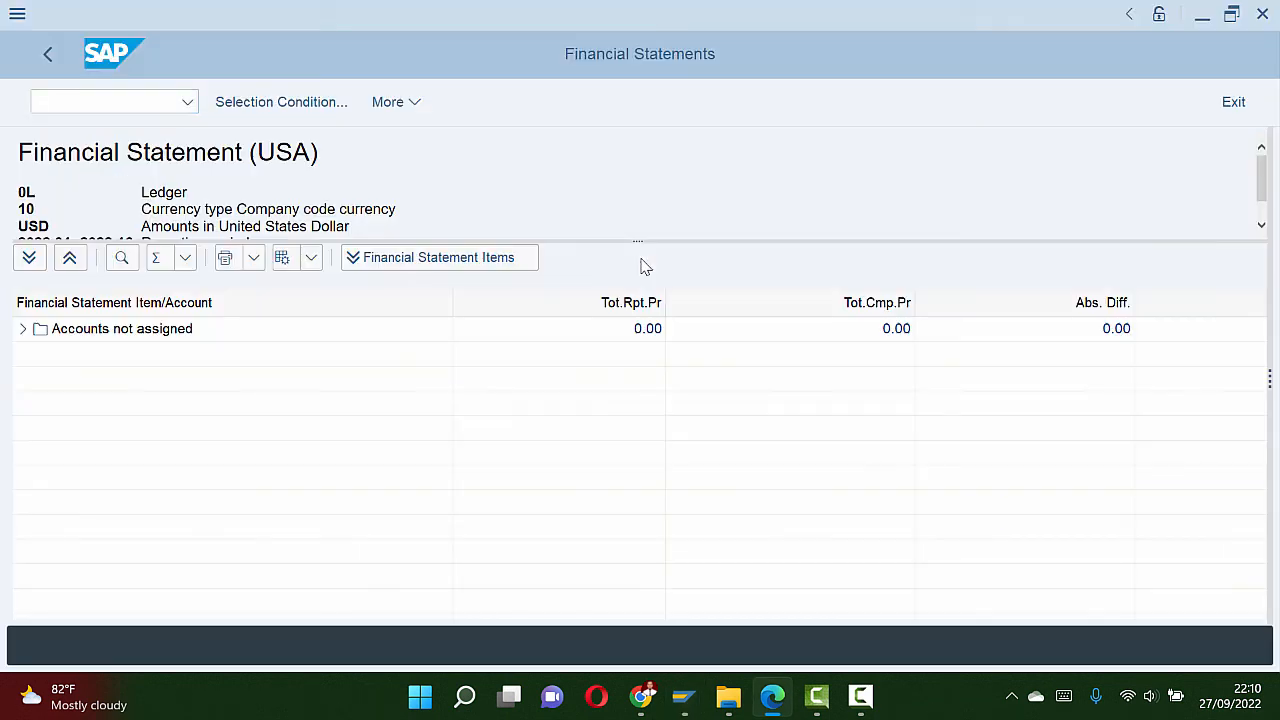
pyautogui.click(1234, 102)
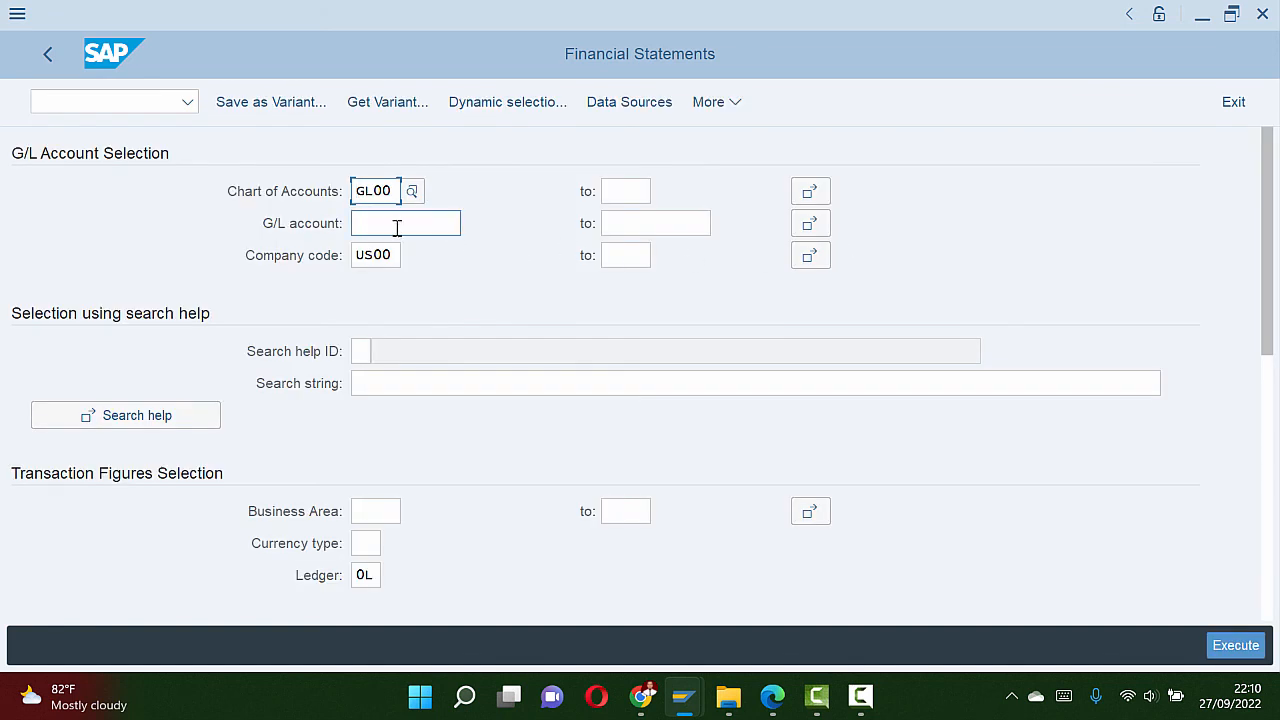
# Step: Set the financial statement version to G001 and execute the financial statement
pyautogui.scroll(-1, 431, 343)
pyautogui.scroll(-3, 435, 350)
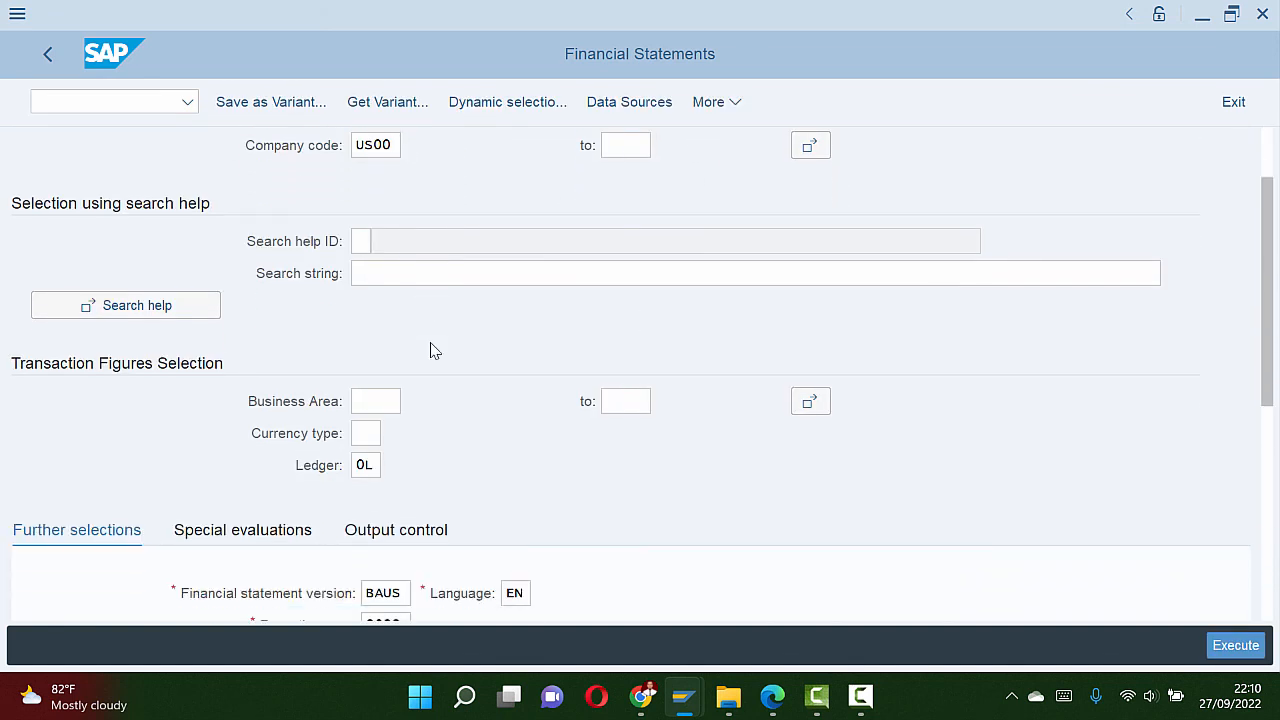
pyautogui.moveTo(401, 500); pyautogui.dragTo(350, 493)
pyautogui.write('G001')
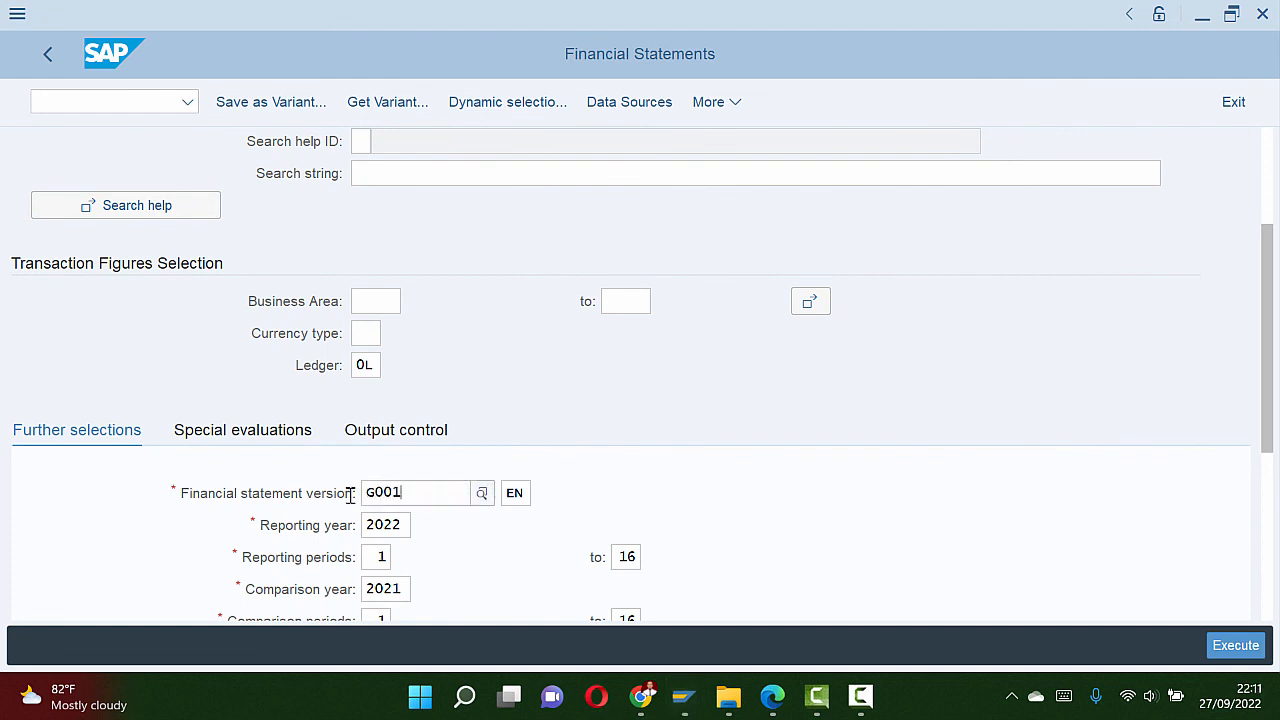
pyautogui.press('Return')
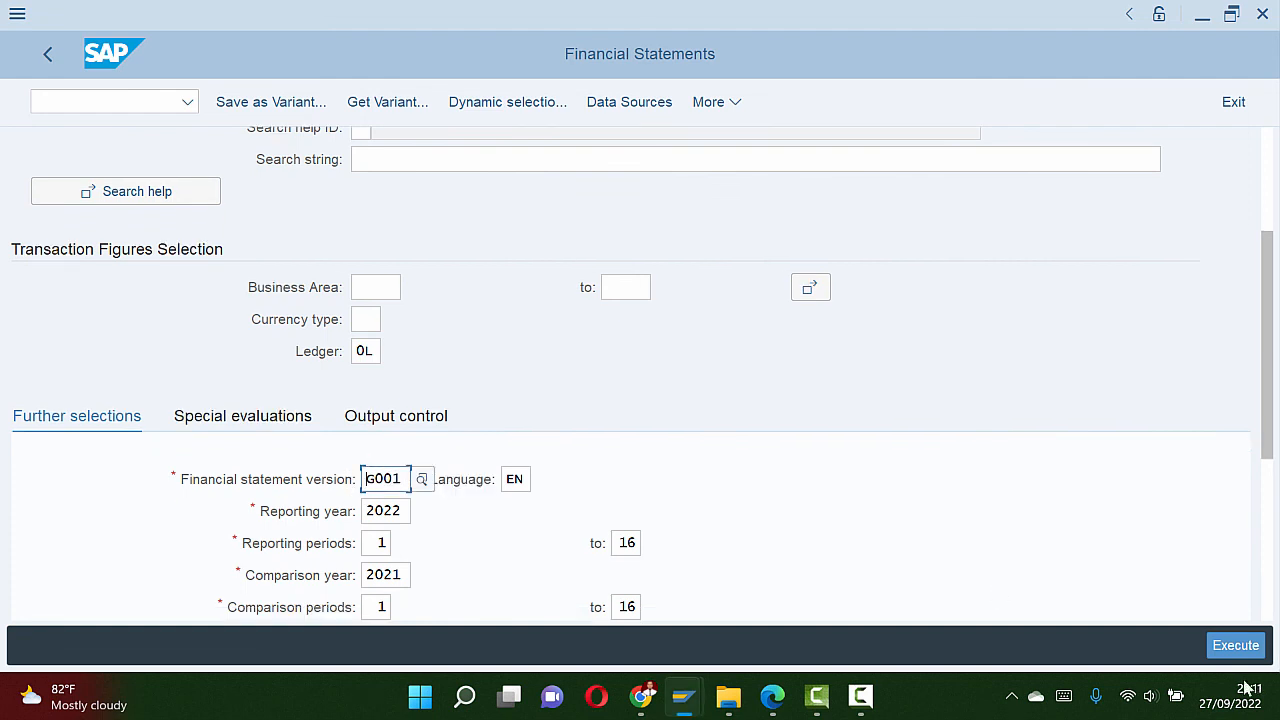
pyautogui.click(1245, 656)
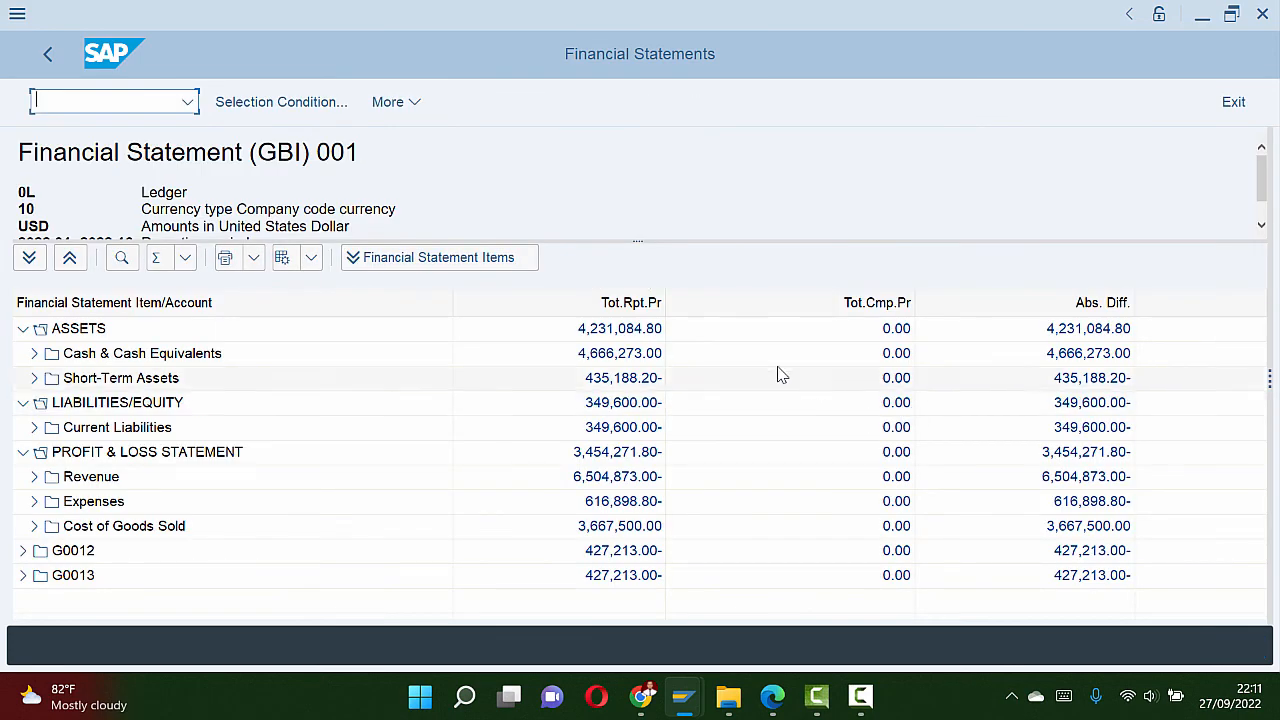
# Step: Compare the generated financial statement with the example and closing notes on page 24 of the PDF, and return to SAP
pyautogui.hotkey('alt', 'Tab')
pyautogui.scroll(-10, 612, 395)
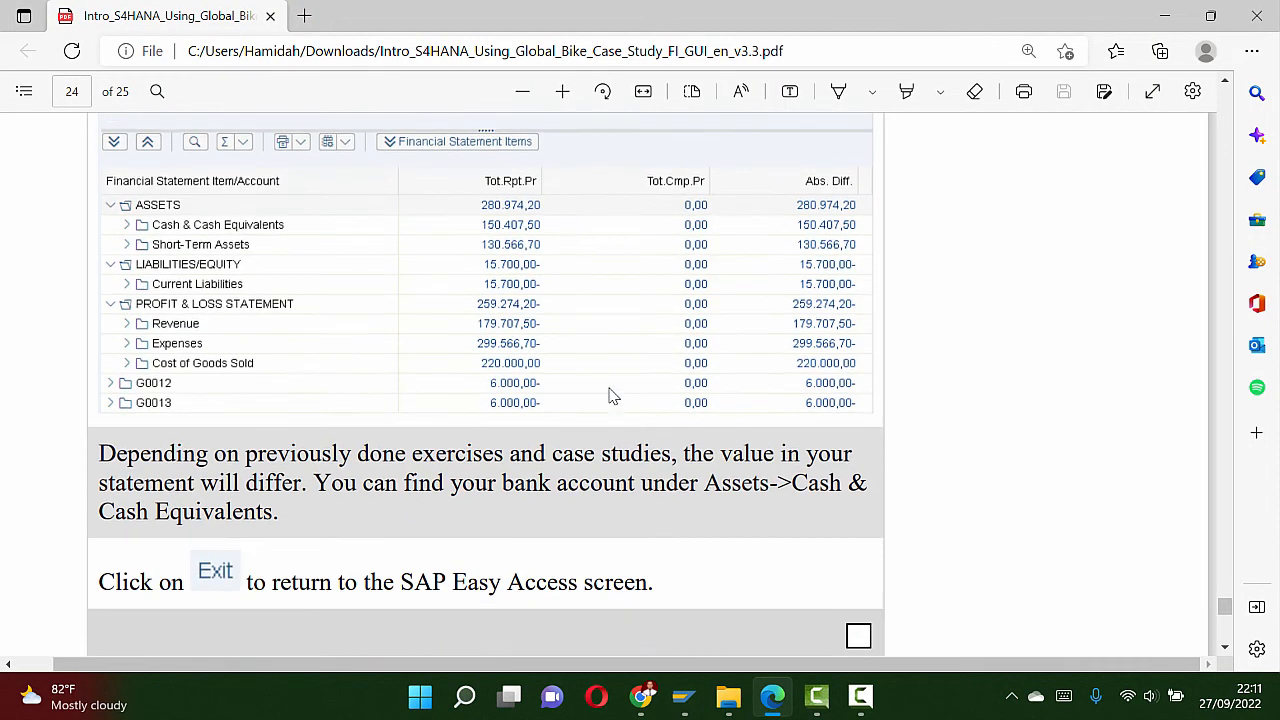
pyautogui.hotkey('alt', 'Tab')
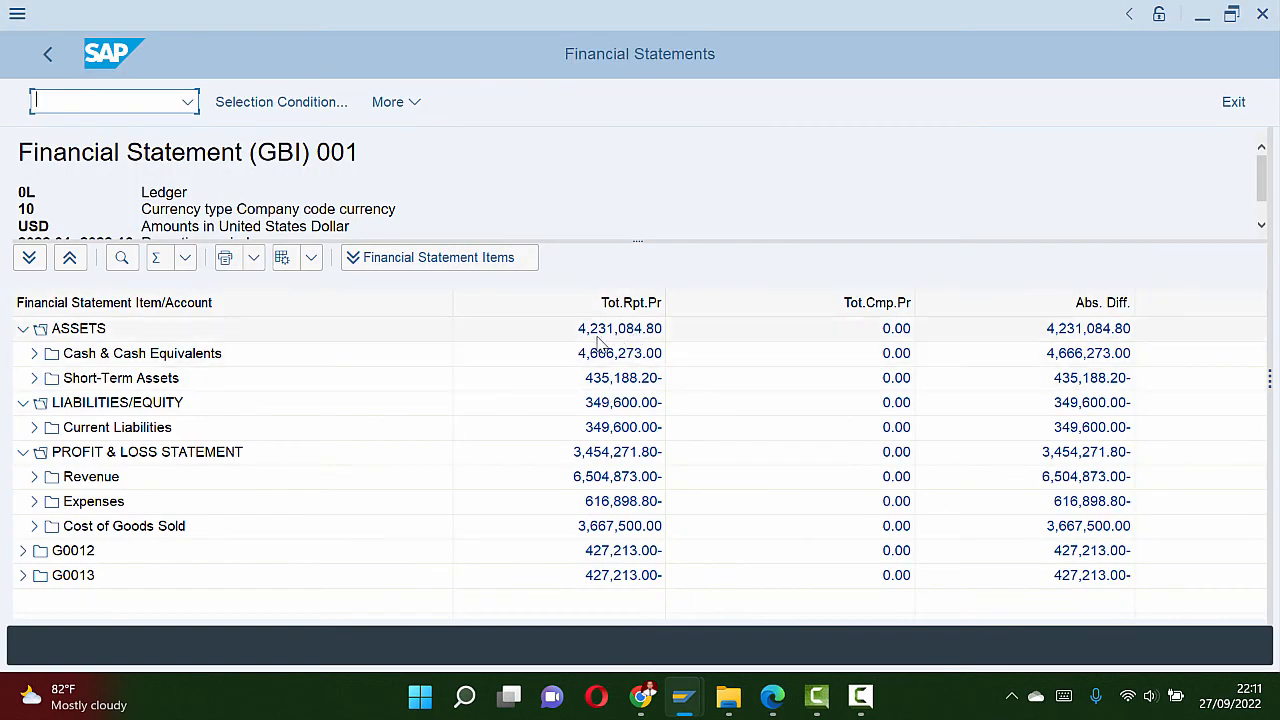
# Step: Collapse the main statement groups, and re-expand ASSETS, LIABILITIES/EQUITY and PROFIT & LOSS STATEMENT to examine their subgroups
pyautogui.click(22, 330)
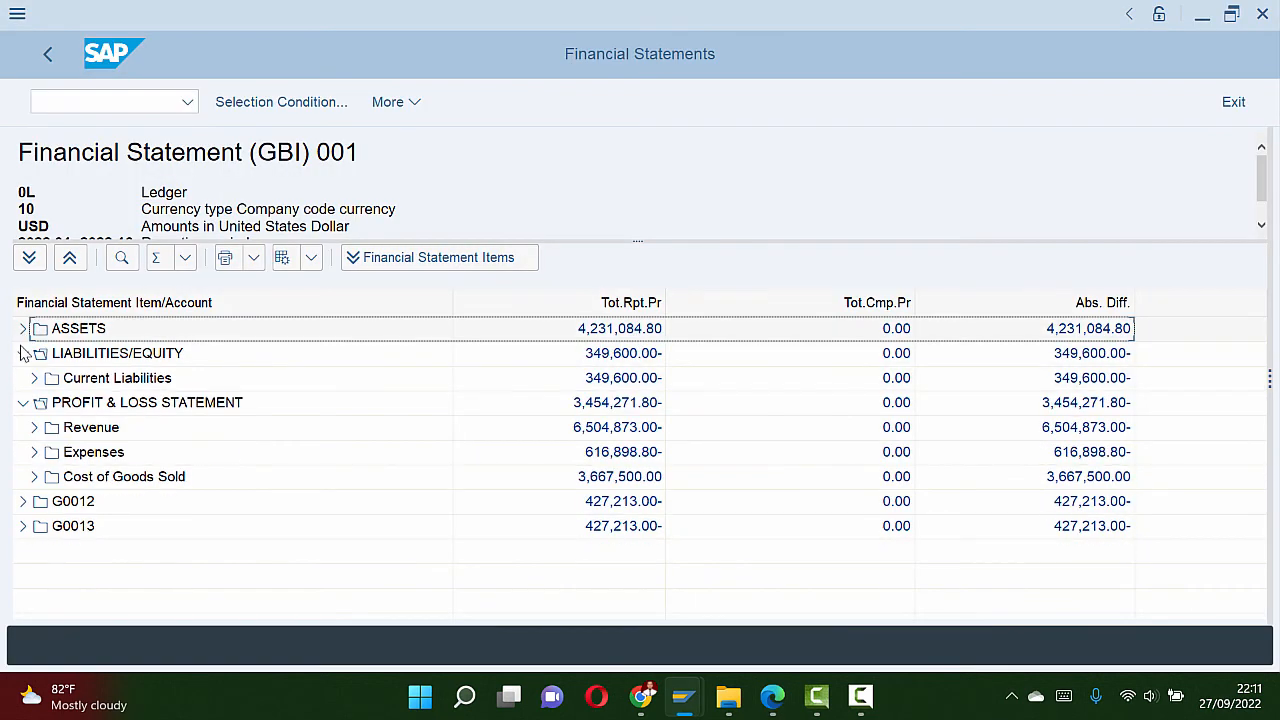
pyautogui.click(22, 353)
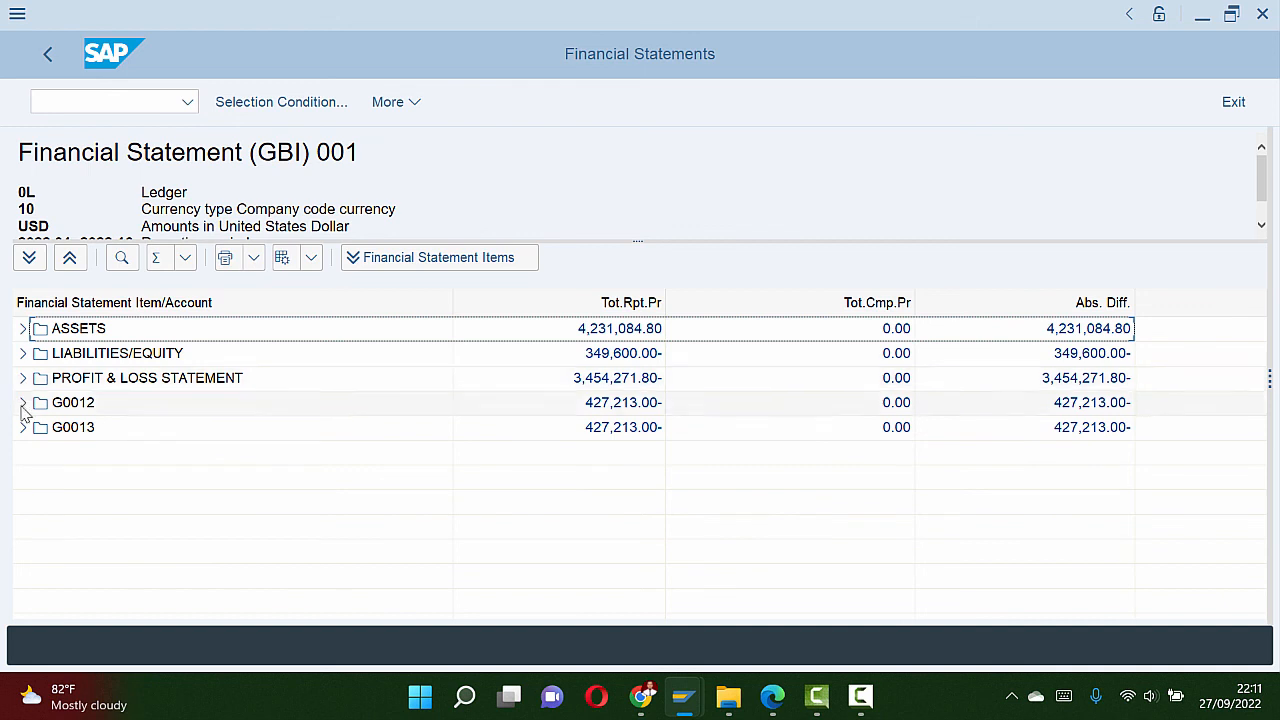
pyautogui.click(22, 329)
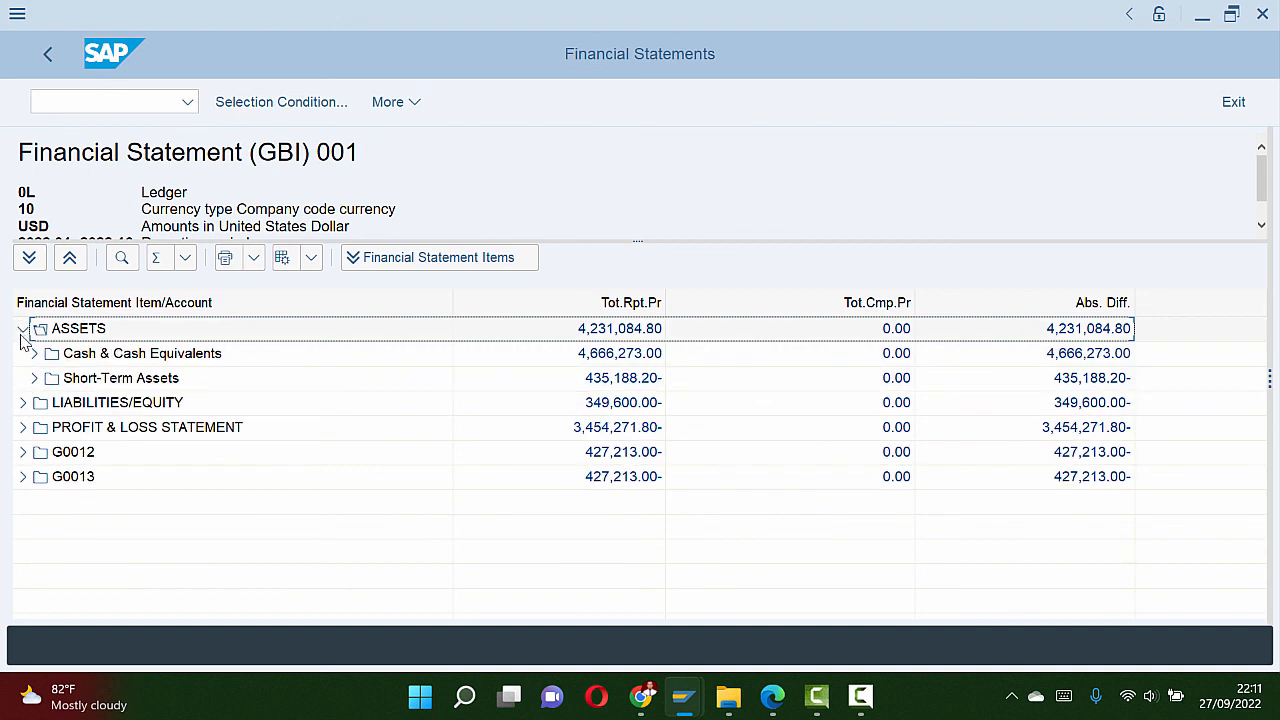
pyautogui.click(22, 403)
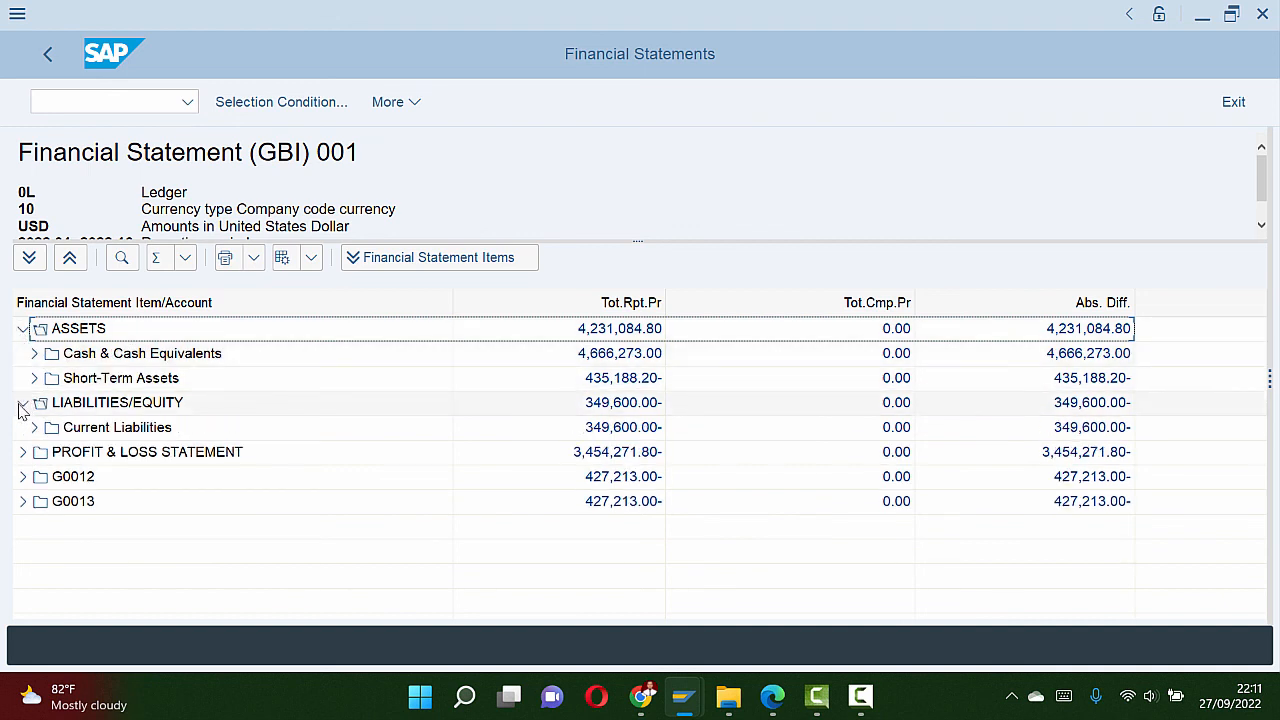
pyautogui.click(22, 453)
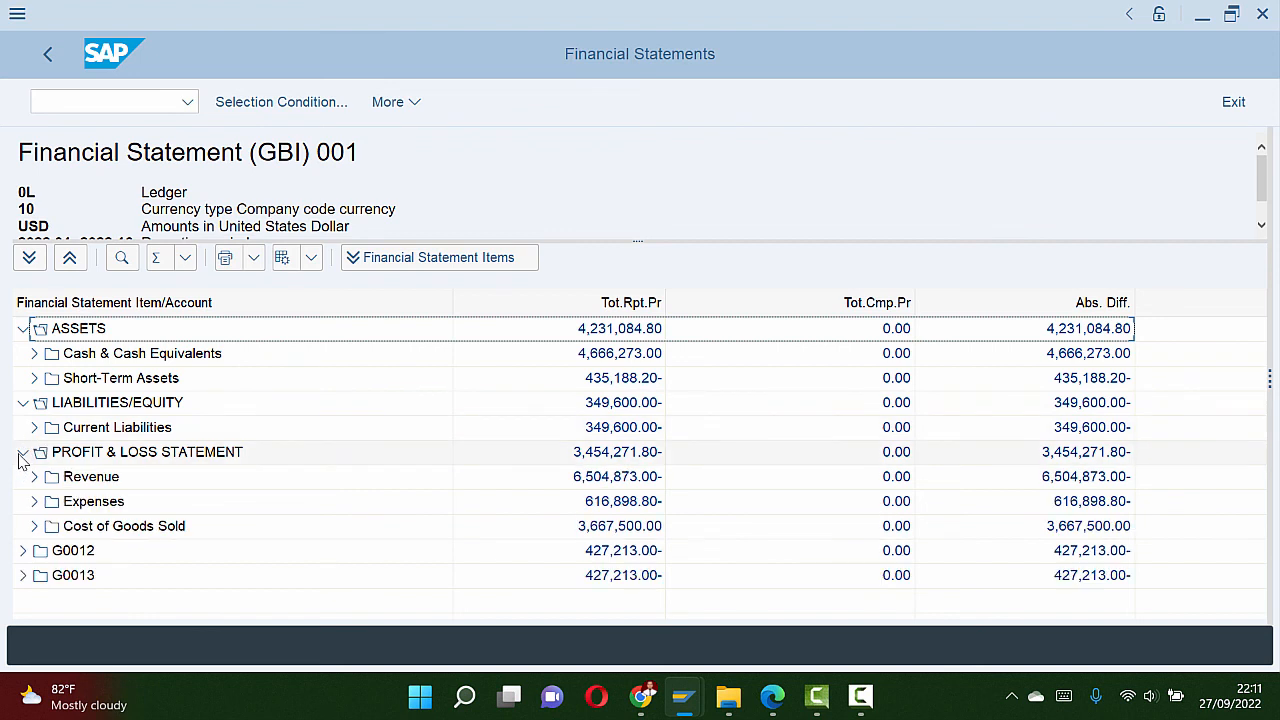
# Step: Examine the accounts under Revenue and Cost of Goods Sold, collapsing each subgroup again
pyautogui.click(33, 477)
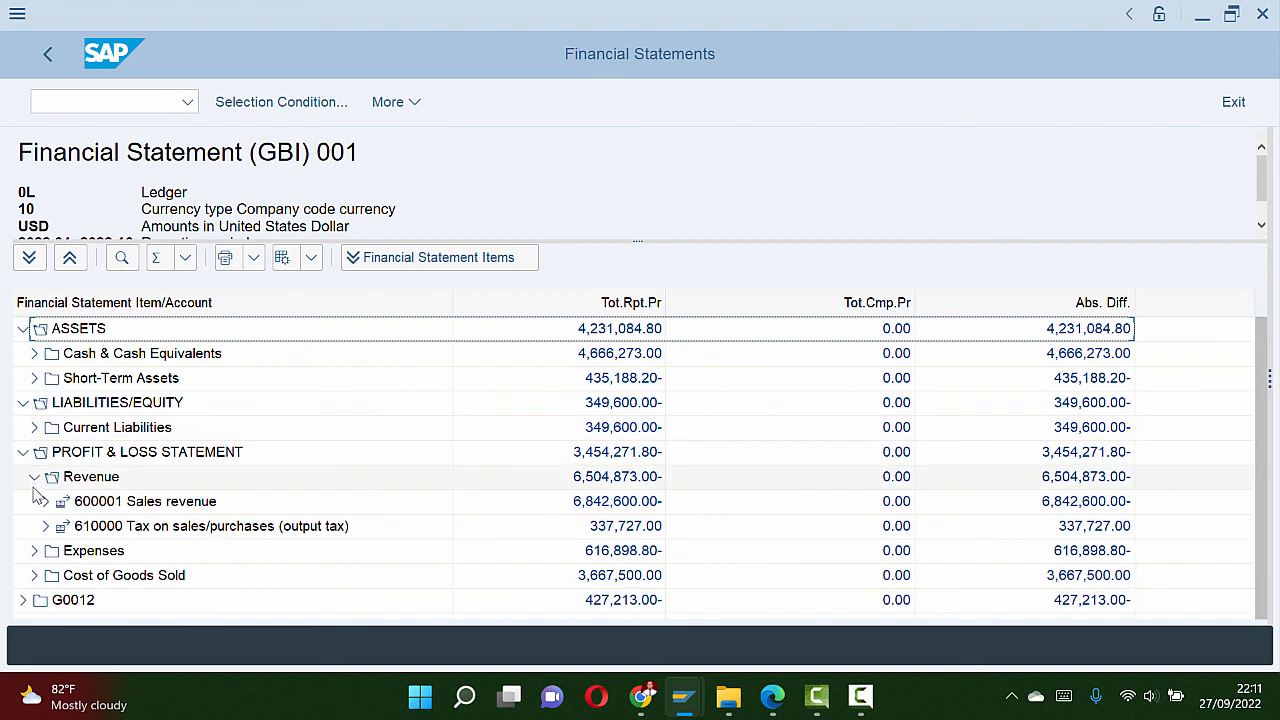
pyautogui.click(34, 477)
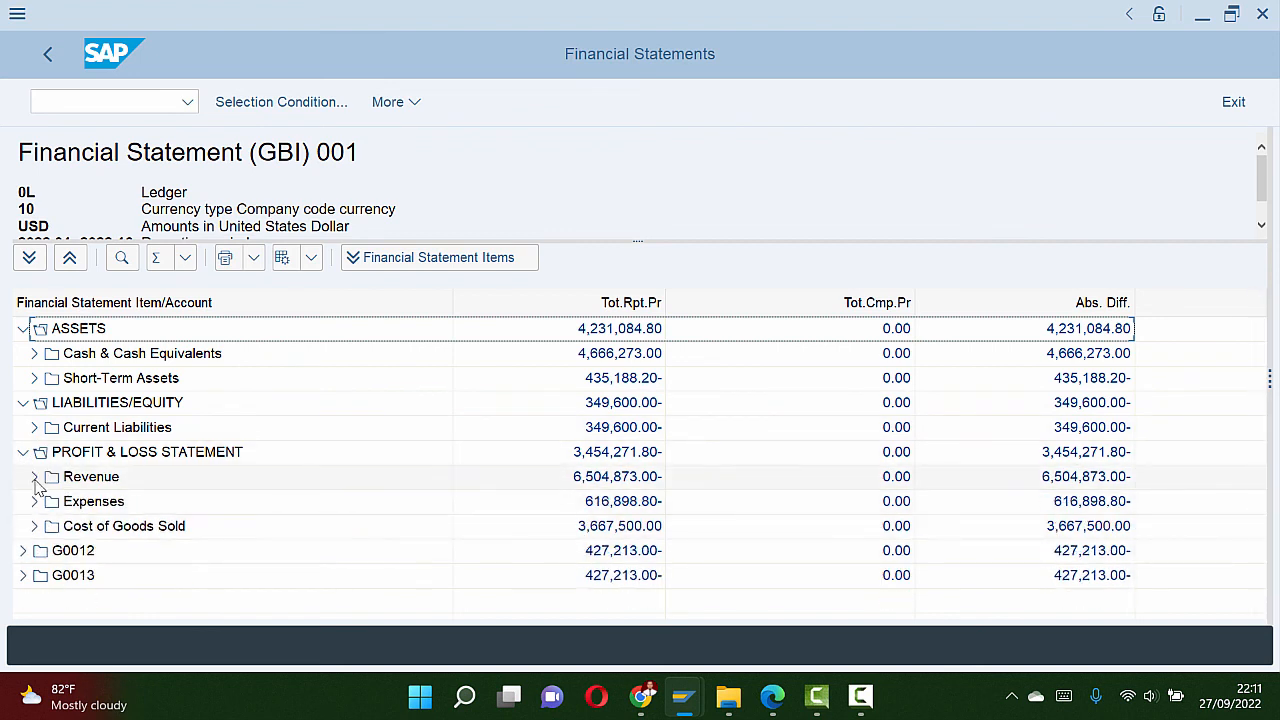
pyautogui.click(34, 526)
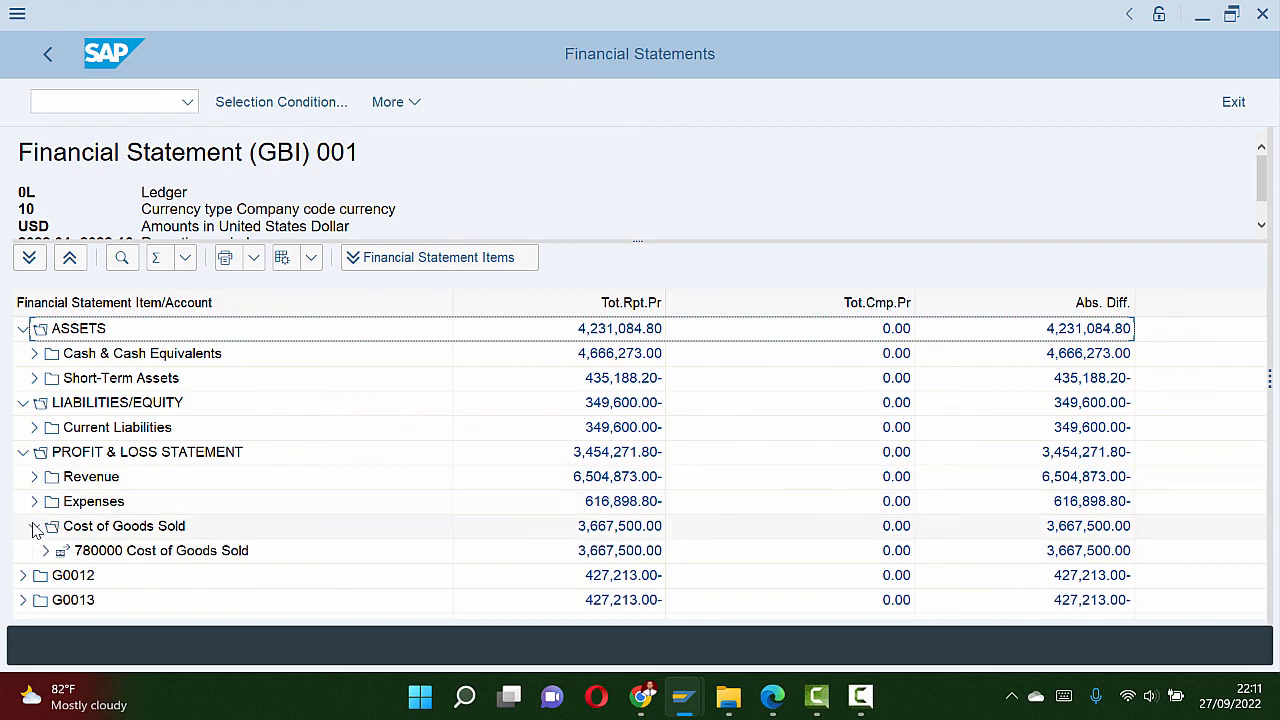
pyautogui.click(34, 526)
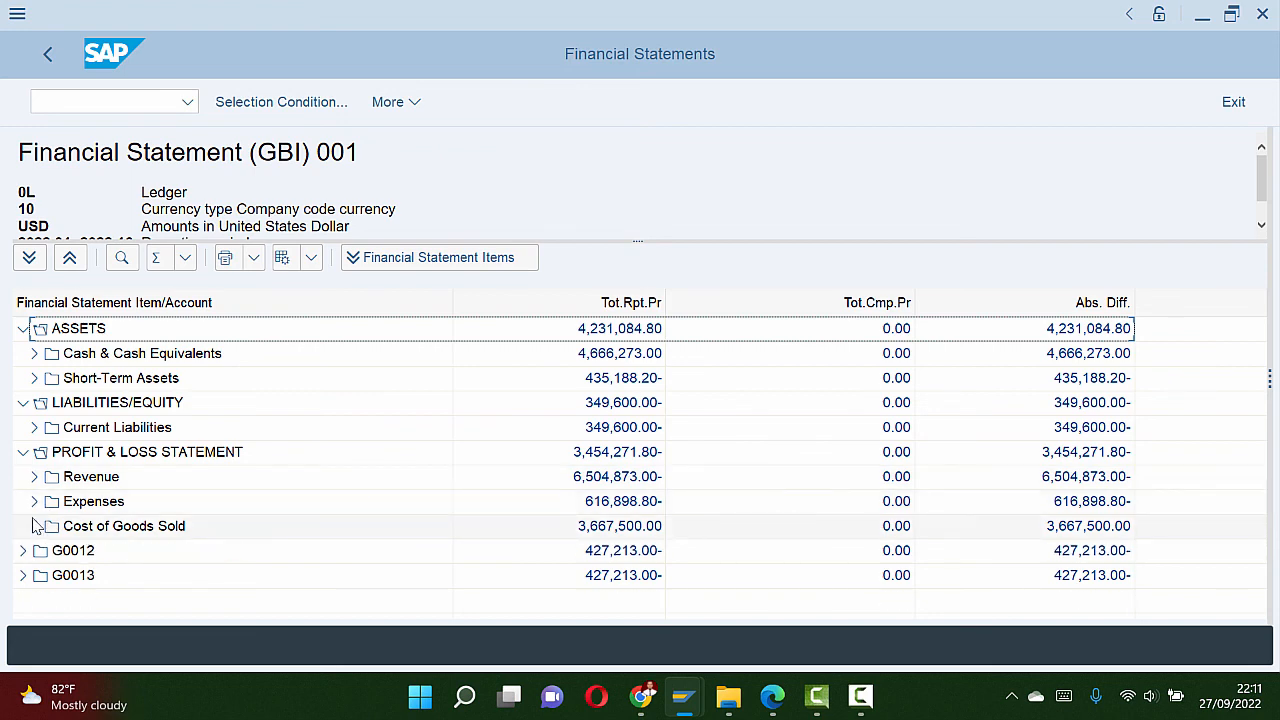
# Step: Expand Cash & Cash Equivalents and its bank and trade receivables accounts to show their company code entries
pyautogui.click(34, 353)
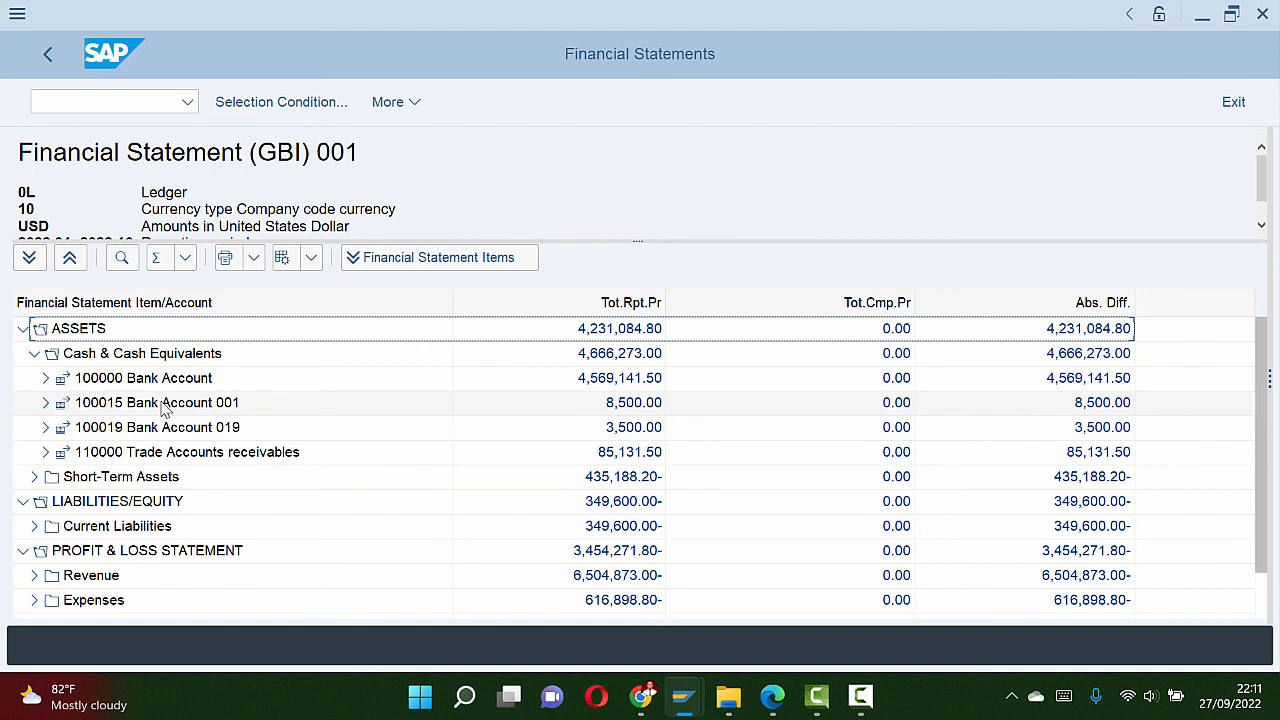
pyautogui.click(45, 403)
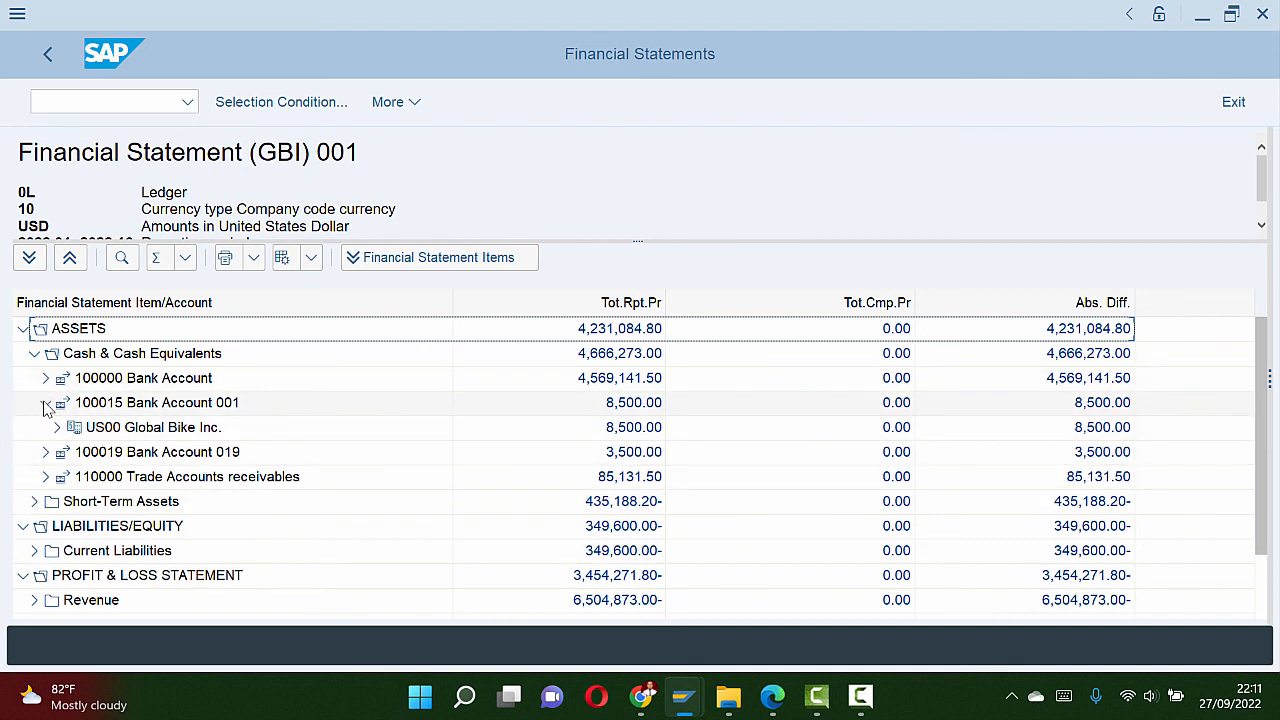
pyautogui.click(45, 453)
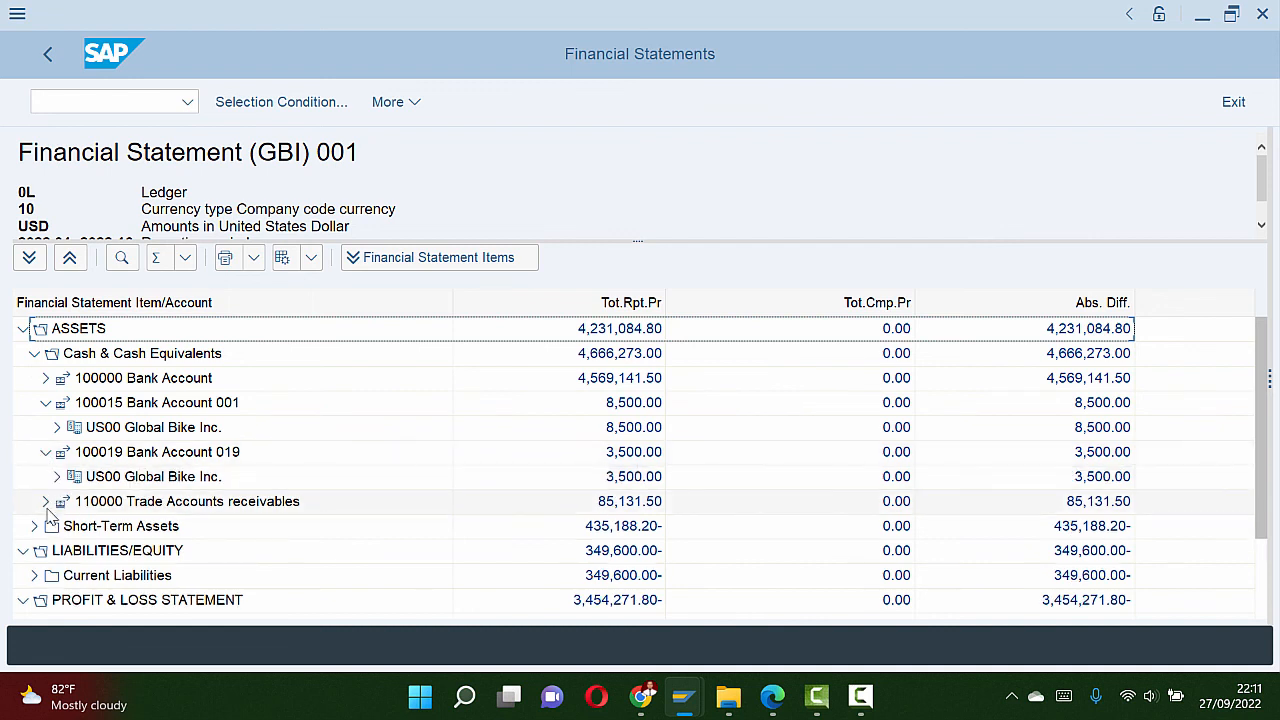
pyautogui.click(45, 502)
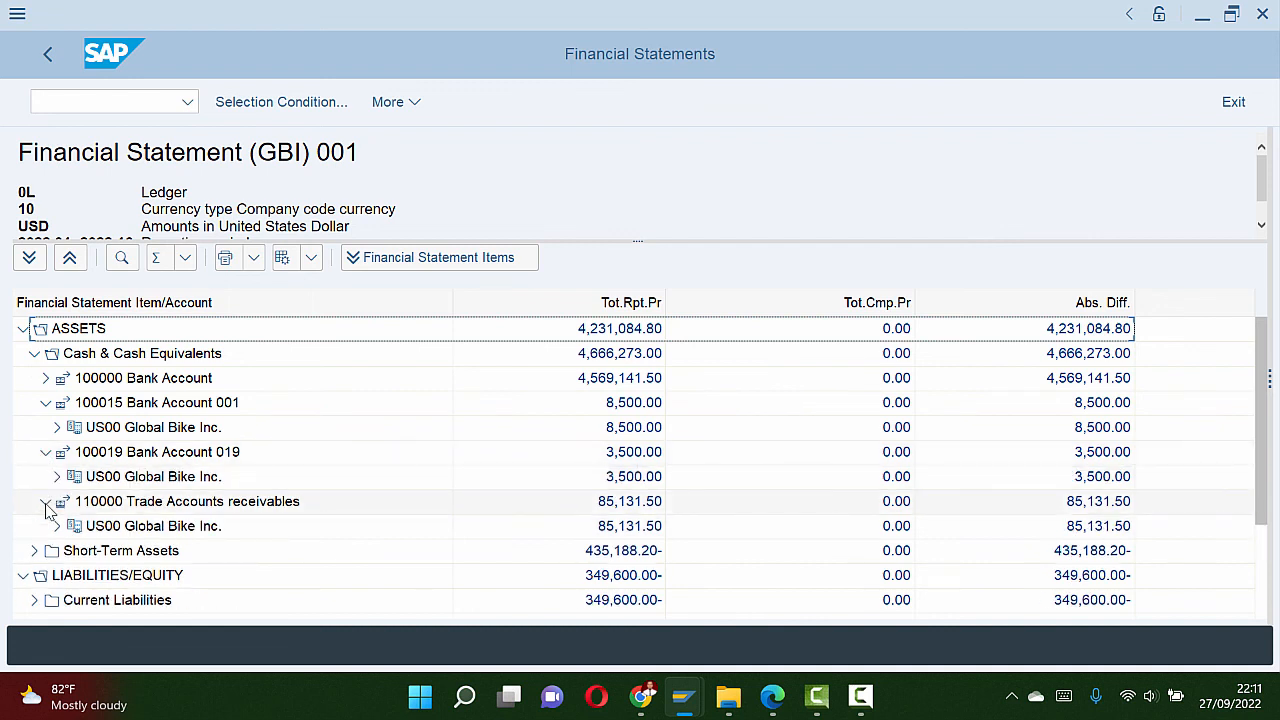
pyautogui.click(45, 379)
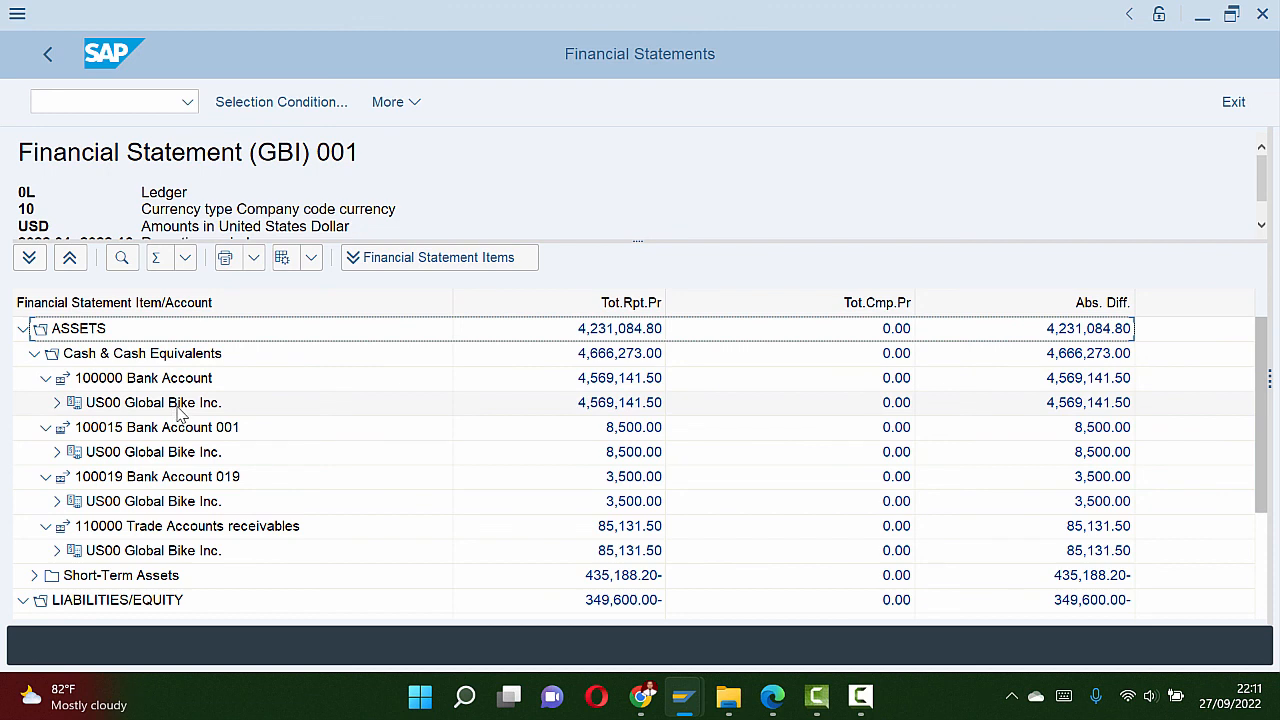
# Step: Collapse the company code entries under the three bank accounts and Trade Accounts receivables
pyautogui.click(45, 379)
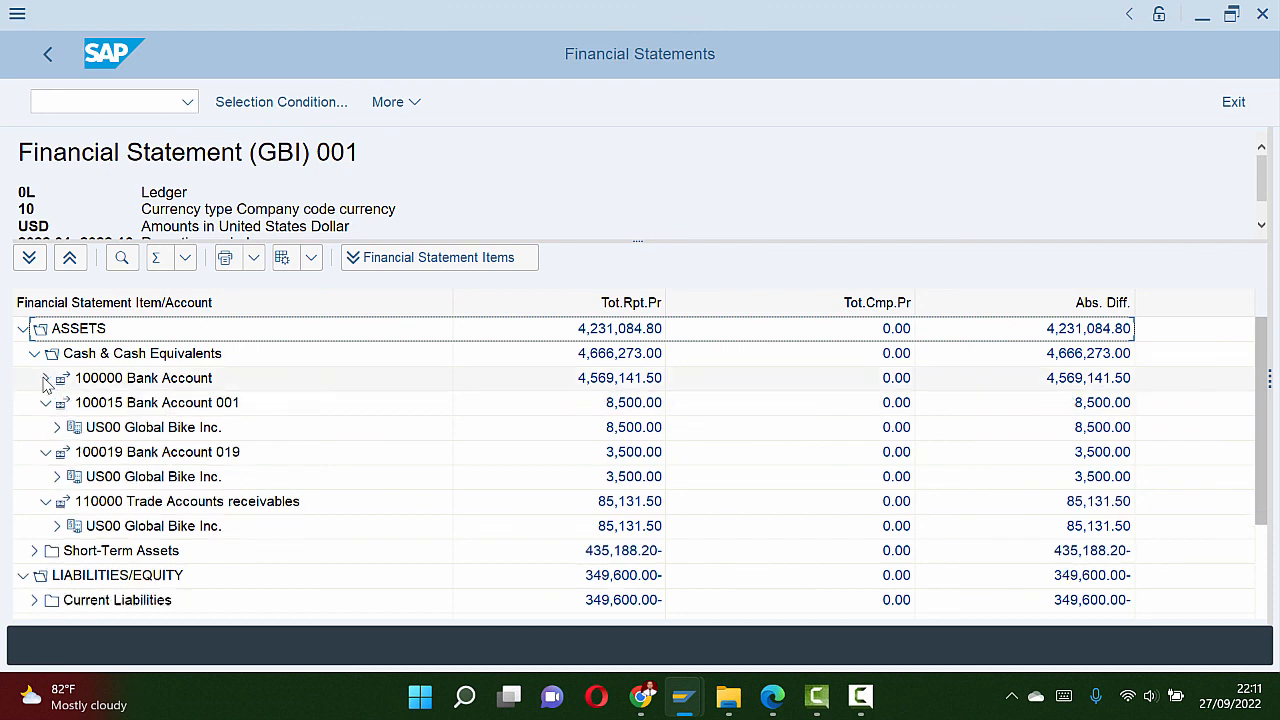
pyautogui.click(45, 403)
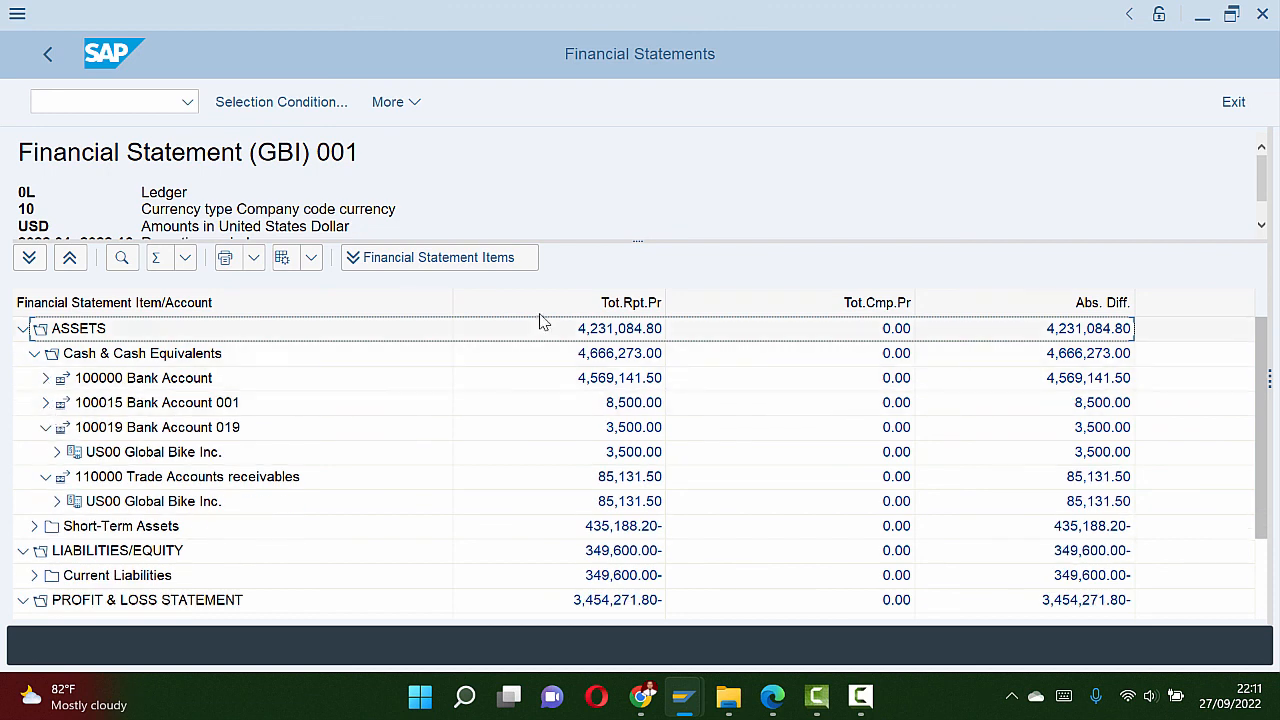
pyautogui.click(45, 428)
pyautogui.click(45, 452)
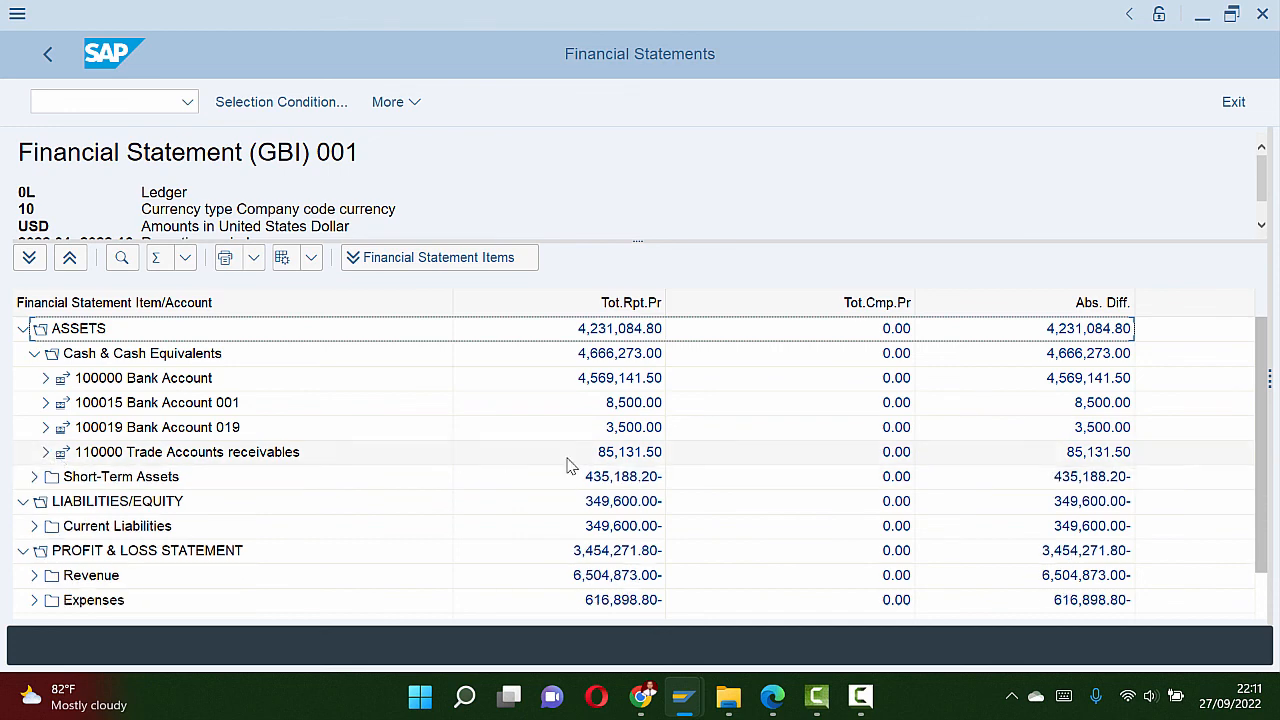
# Step: Look over the remaining statement items, and collapse Cash & Cash Equivalents and the ASSETS, LIABILITIES/EQUITY and PROFIT & LOSS STATEMENT groups
pyautogui.scroll(-1, 625, 440)
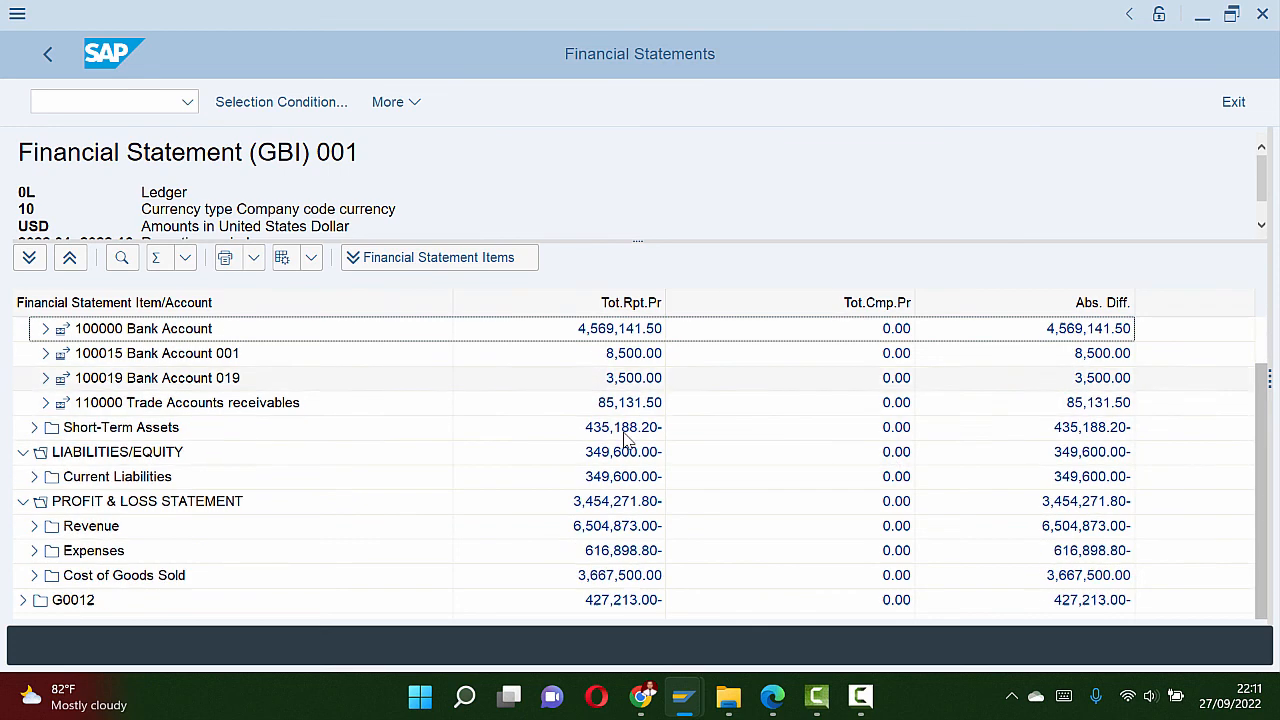
pyautogui.scroll(-1, 625, 440)
pyautogui.scroll(1, 625, 440)
pyautogui.click(34, 354)
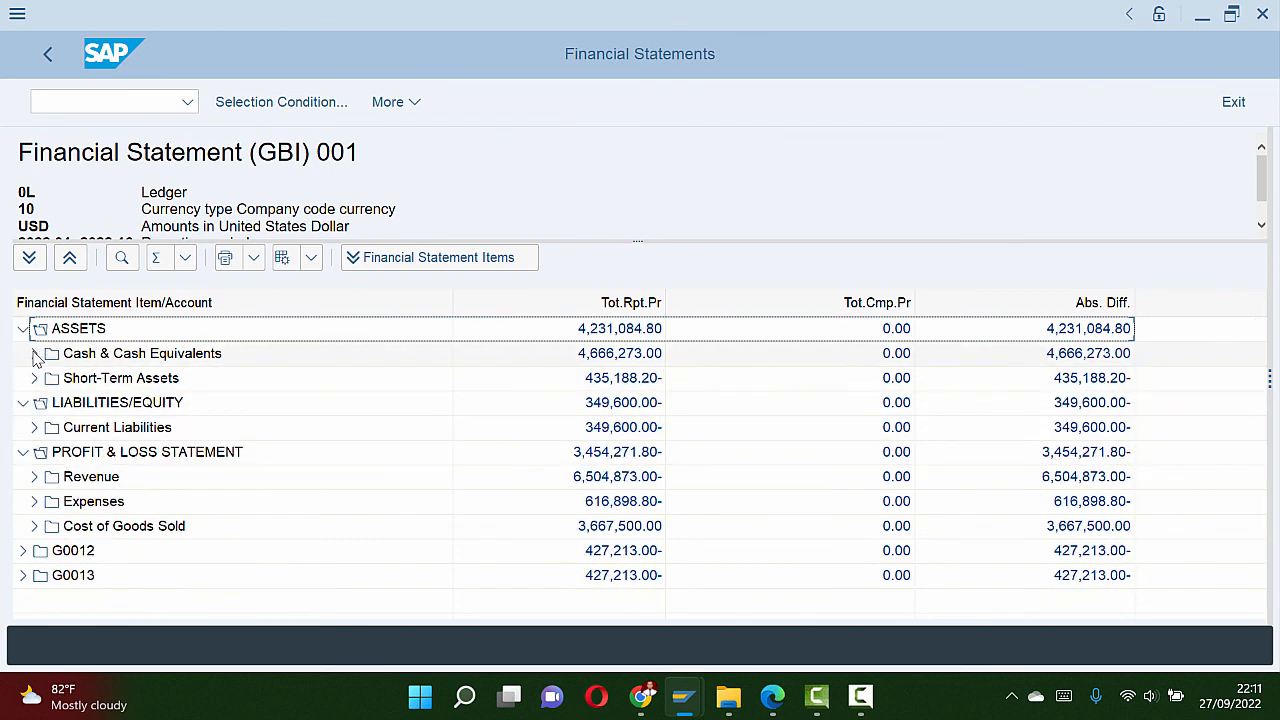
pyautogui.click(22, 402)
pyautogui.click(22, 428)
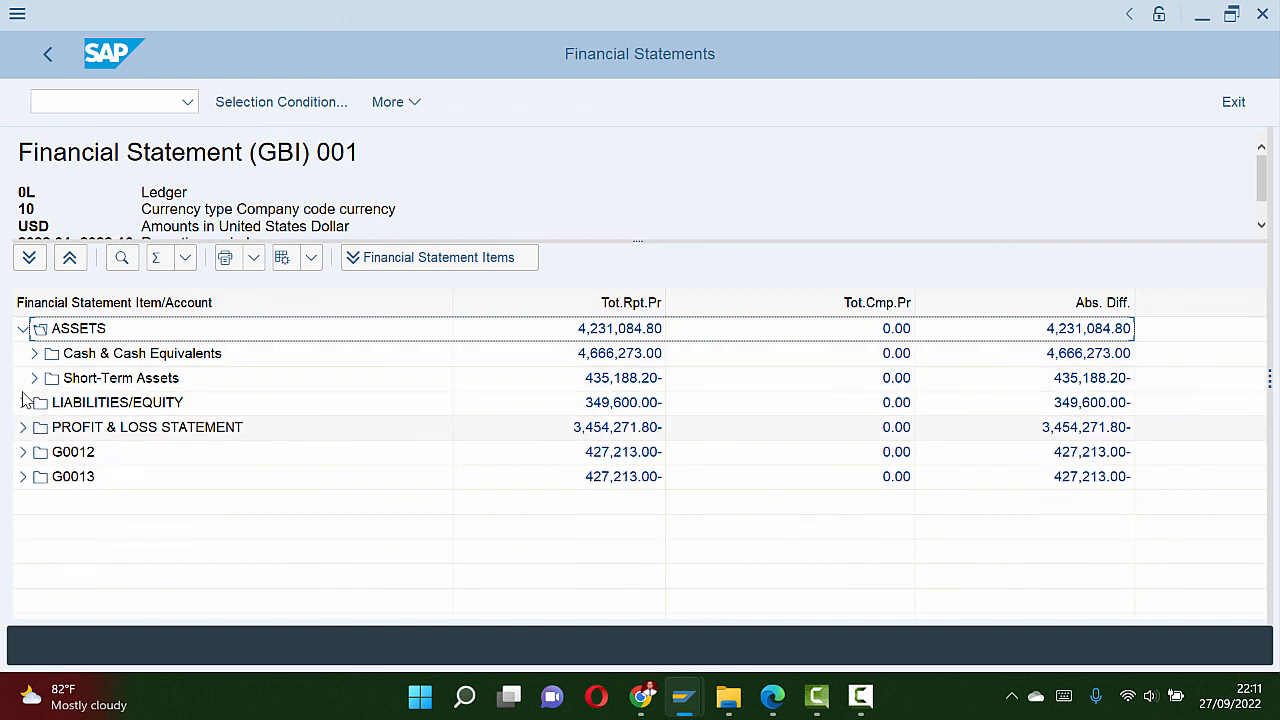
pyautogui.click(22, 328)
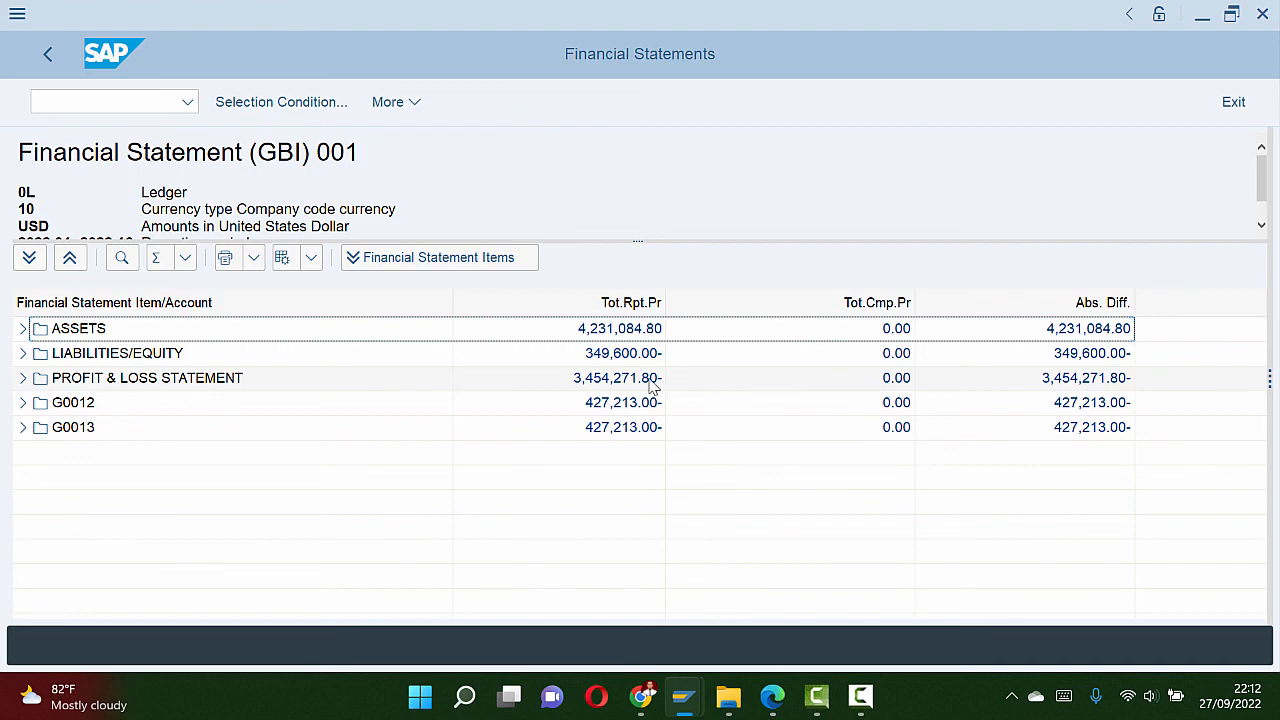
# Step: Check the PDF's closing instruction for Step 13, and exit the financial statement report in SAP
pyautogui.hotkey('alt', 'Tab')
pyautogui.scroll(-3, 626, 430)
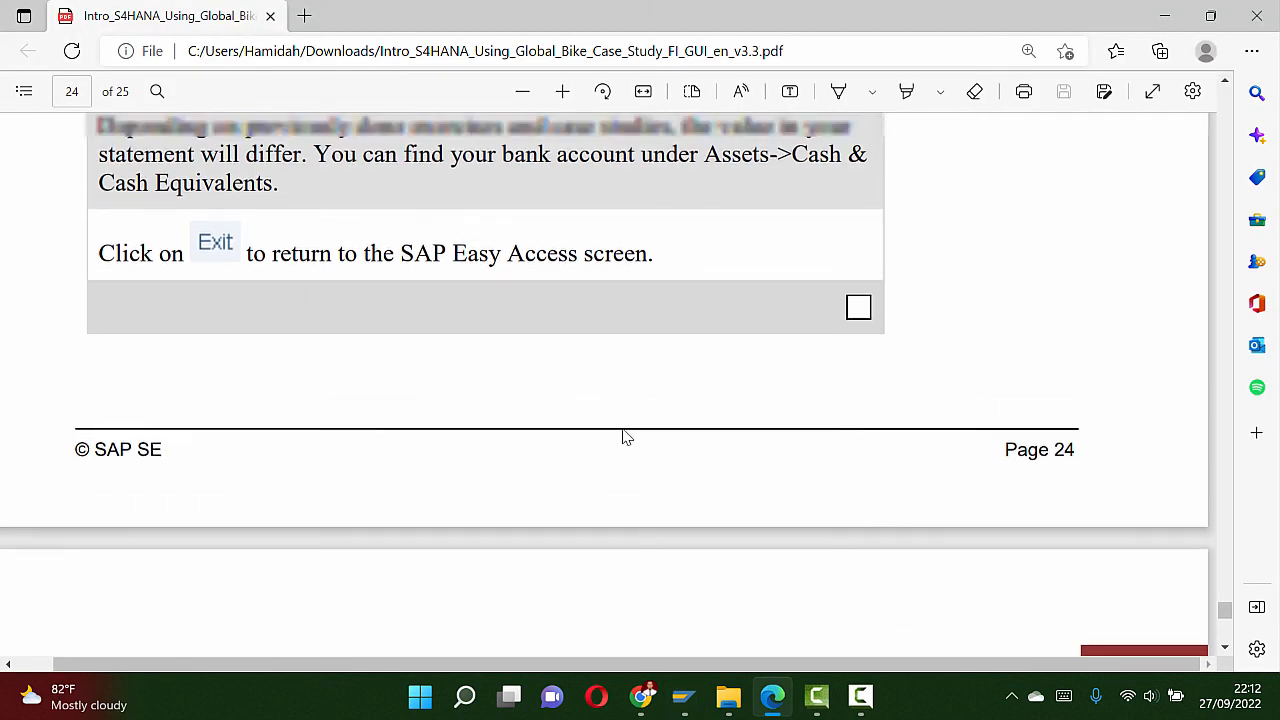
pyautogui.scroll(5, 623, 434)
pyautogui.hotkey('alt', 'Tab')
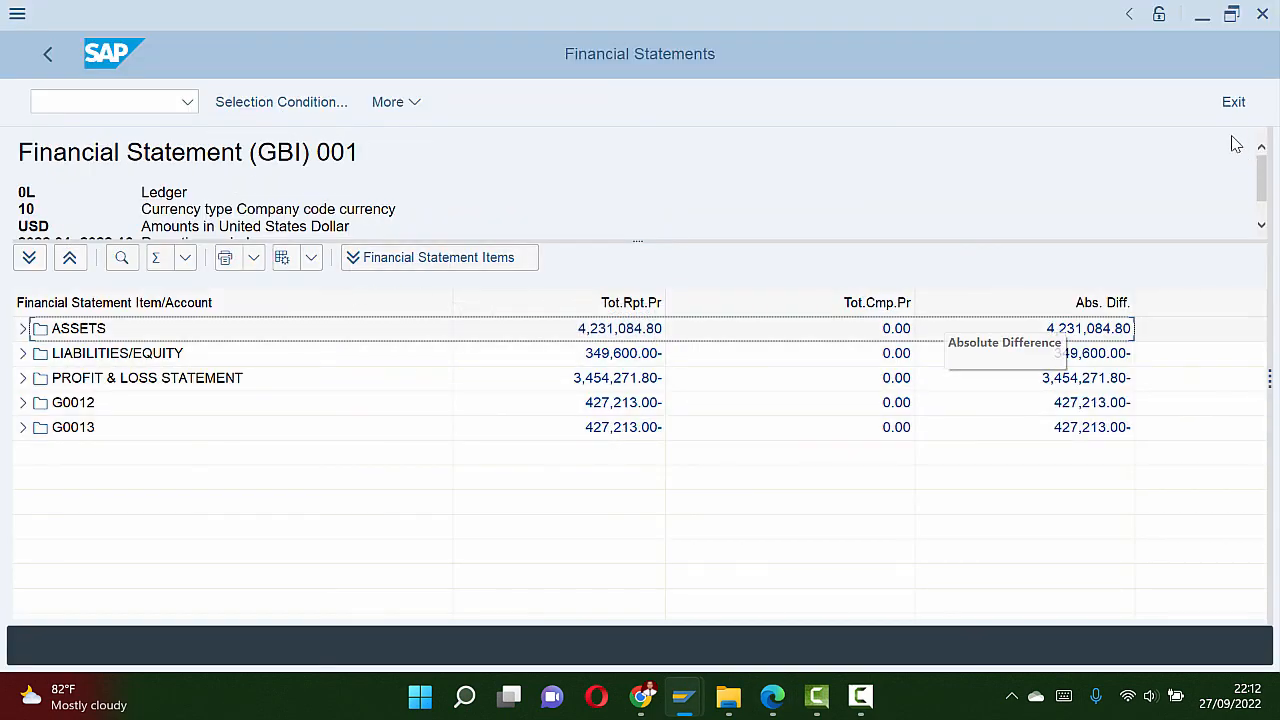
pyautogui.click(1233, 102)
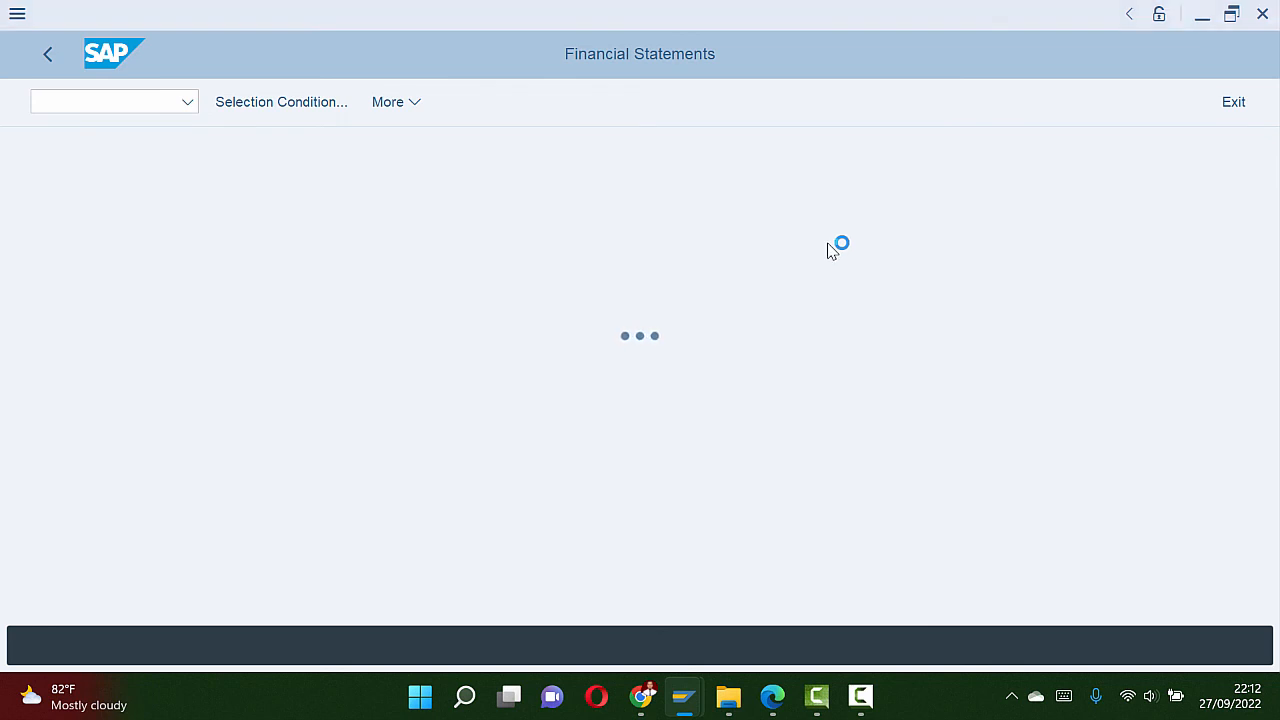
# Step: Review the end of the case study PDF, including the FI Challenge and page 24, and switch to the presentation's Referensi slide
pyautogui.hotkey('alt', 'Tab')
pyautogui.scroll(-10, 740, 402)
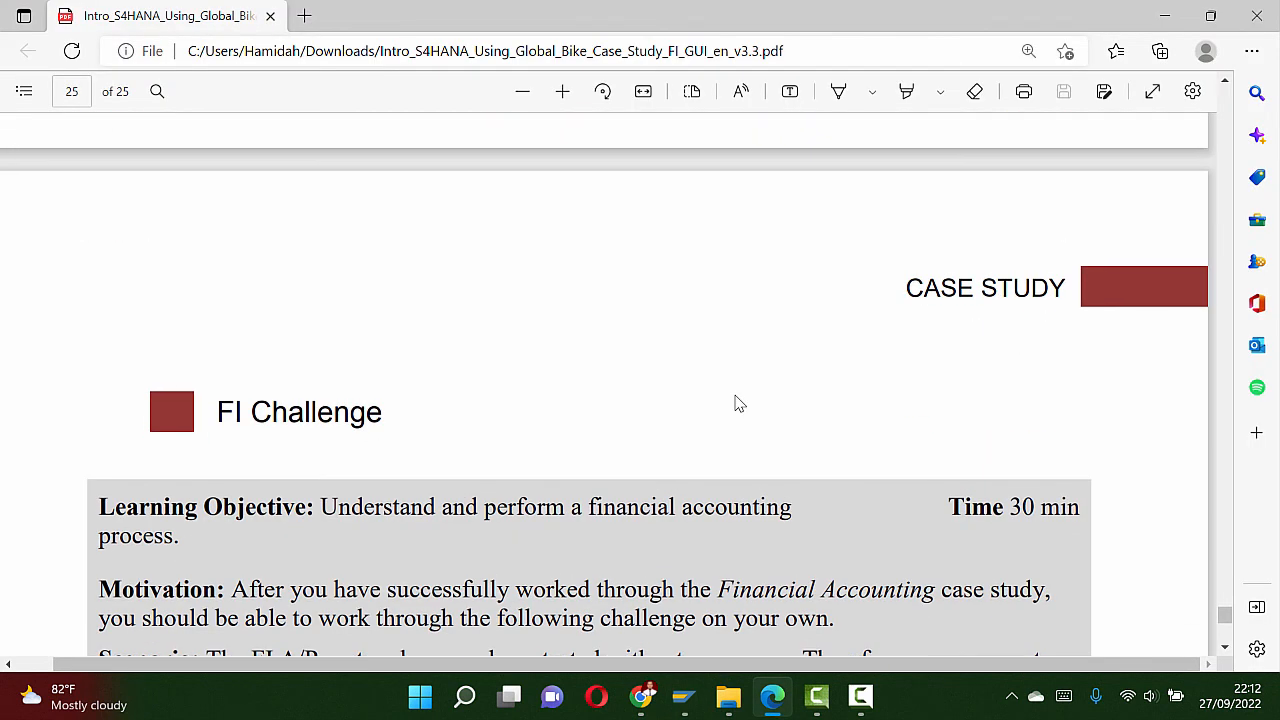
pyautogui.scroll(7, 738, 404)
pyautogui.scroll(-5, 735, 406)
pyautogui.scroll(1, 736, 409)
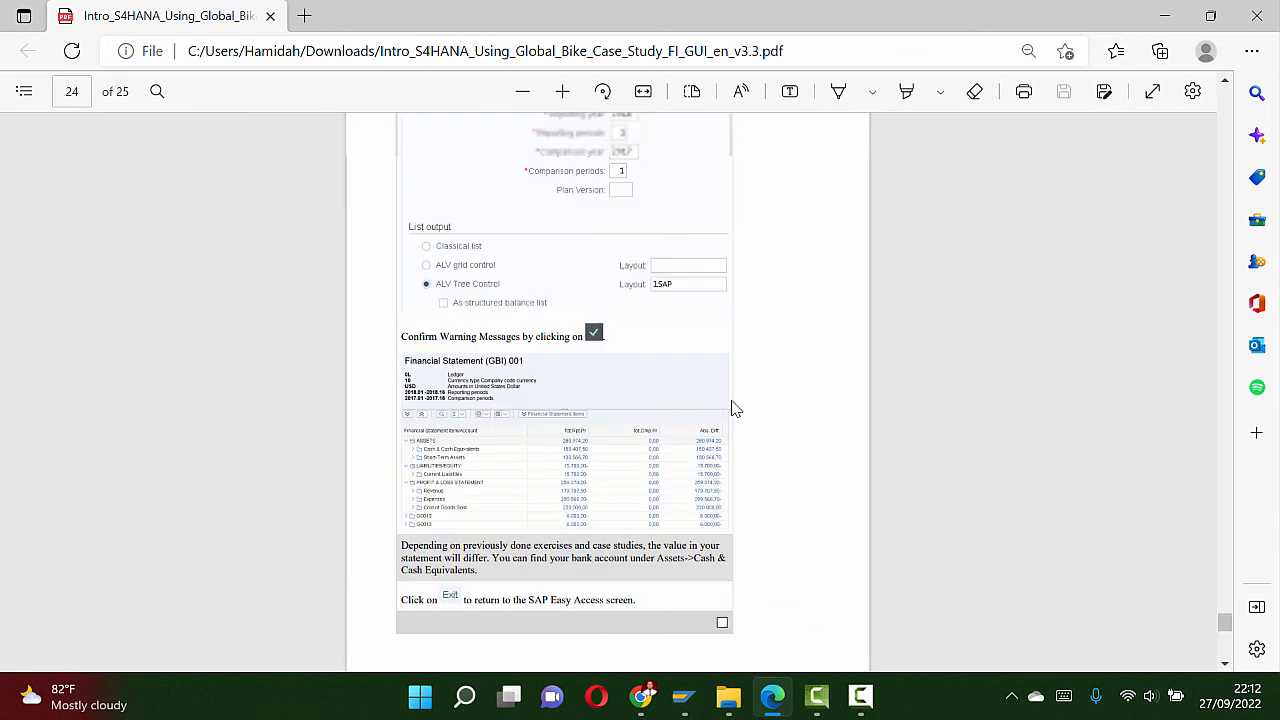
pyautogui.scroll(3, 733, 408)
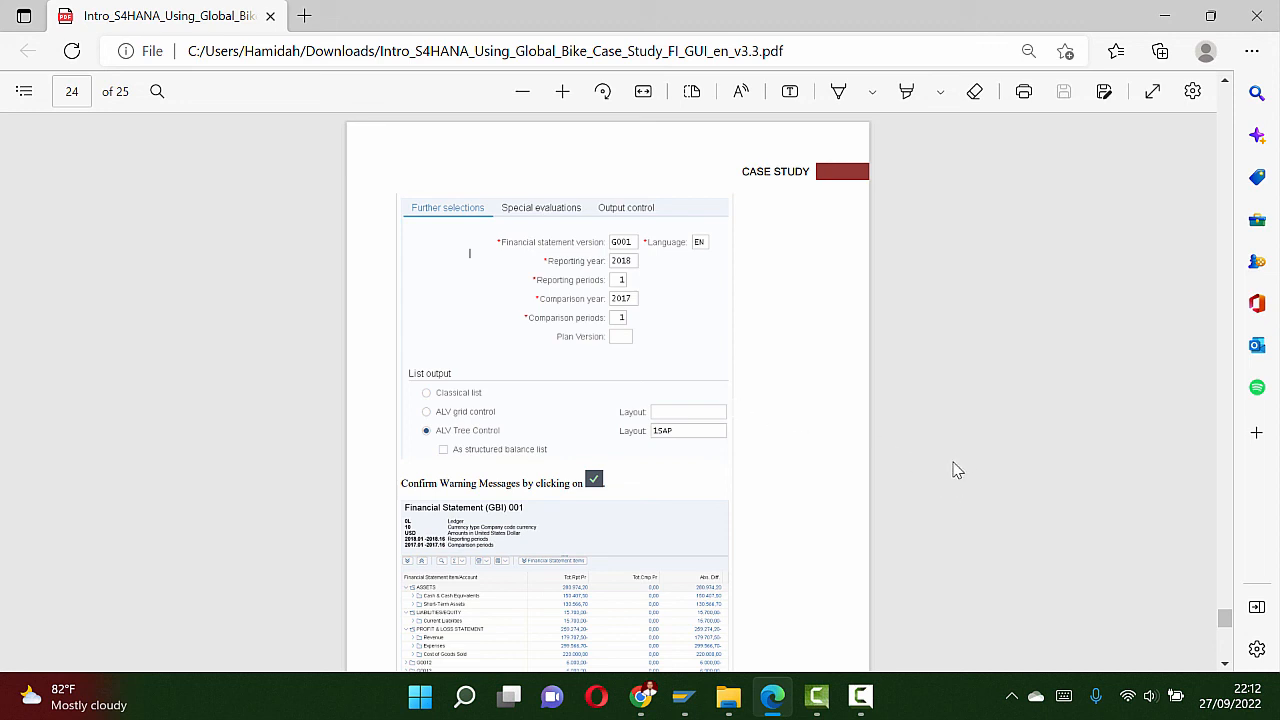
pyautogui.click(648, 692)
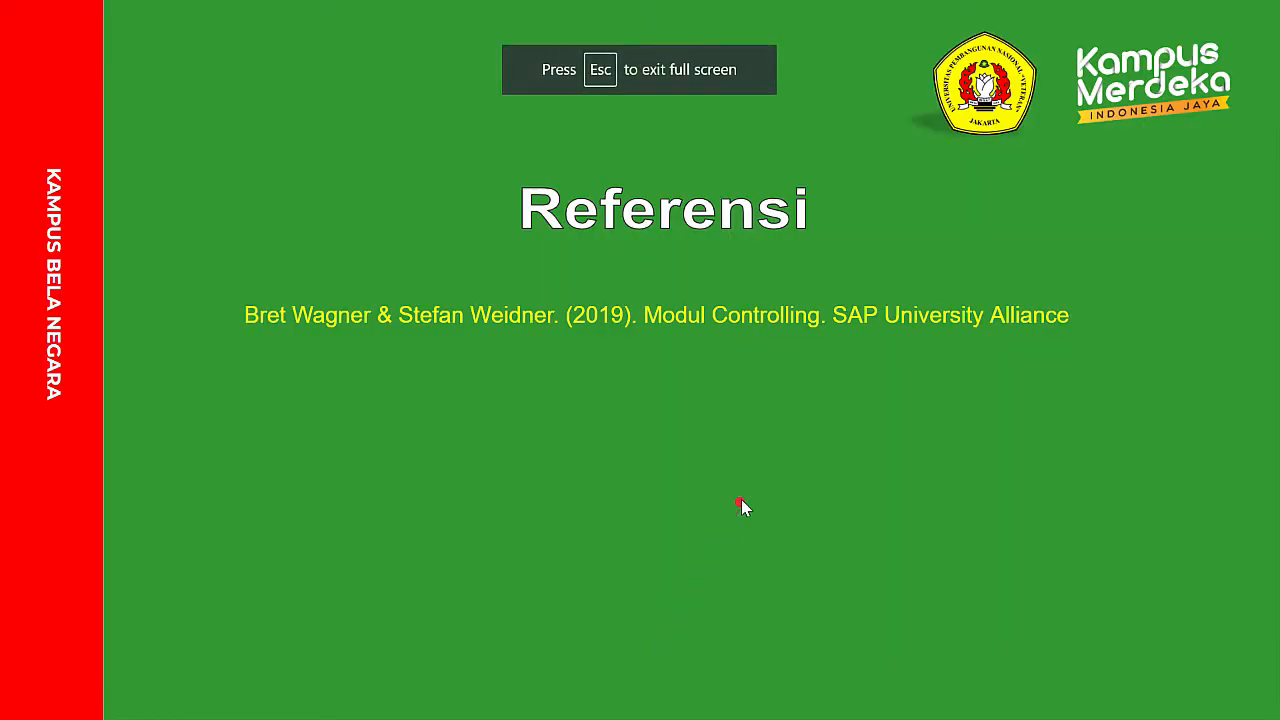